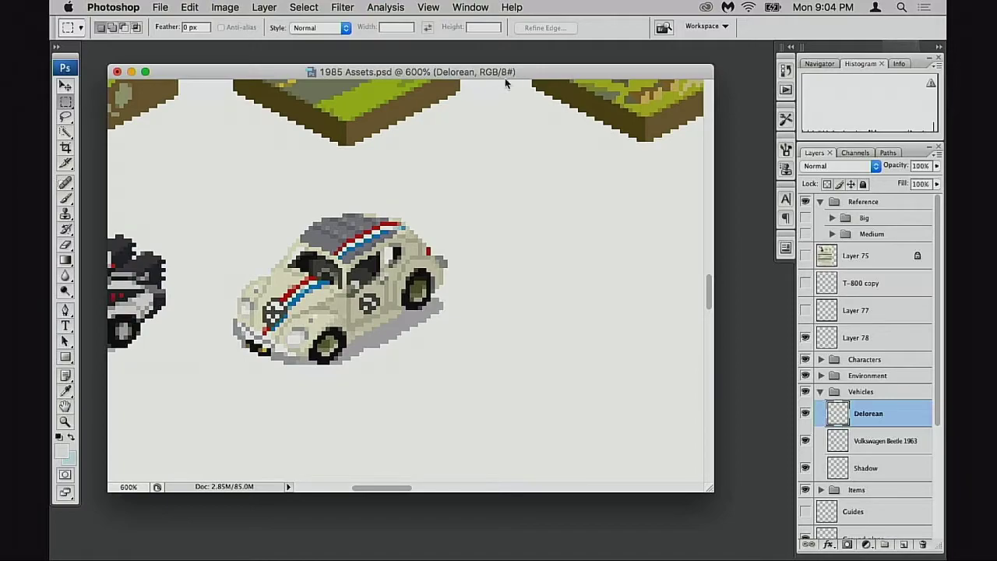
# - Reposition the 1985 Assets.psd document window and enlarge it to show more of the canvas
pyautogui.moveTo(499, 71); pyautogui.dragTo(554, 67)
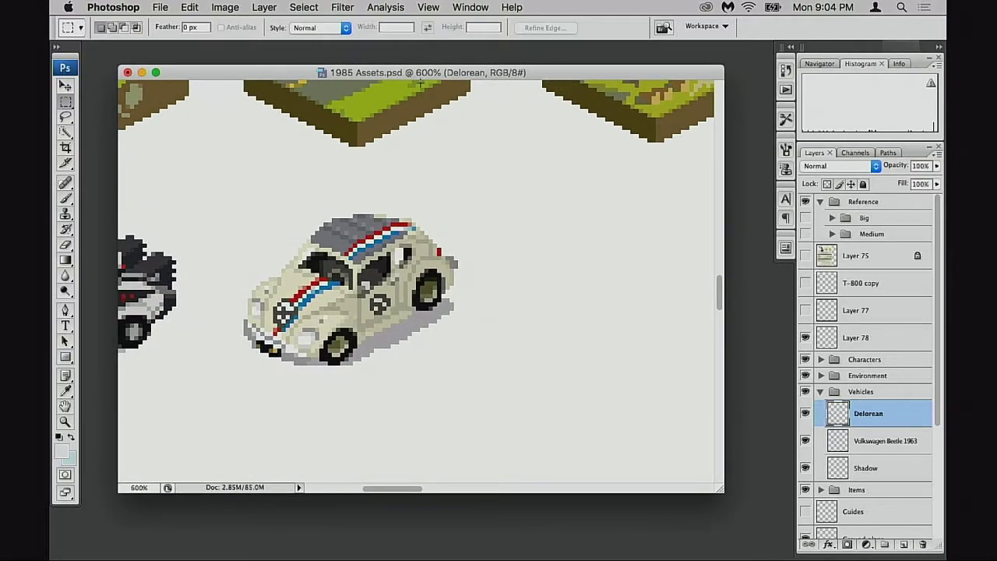
pyautogui.moveTo(428, 72); pyautogui.dragTo(427, 59)
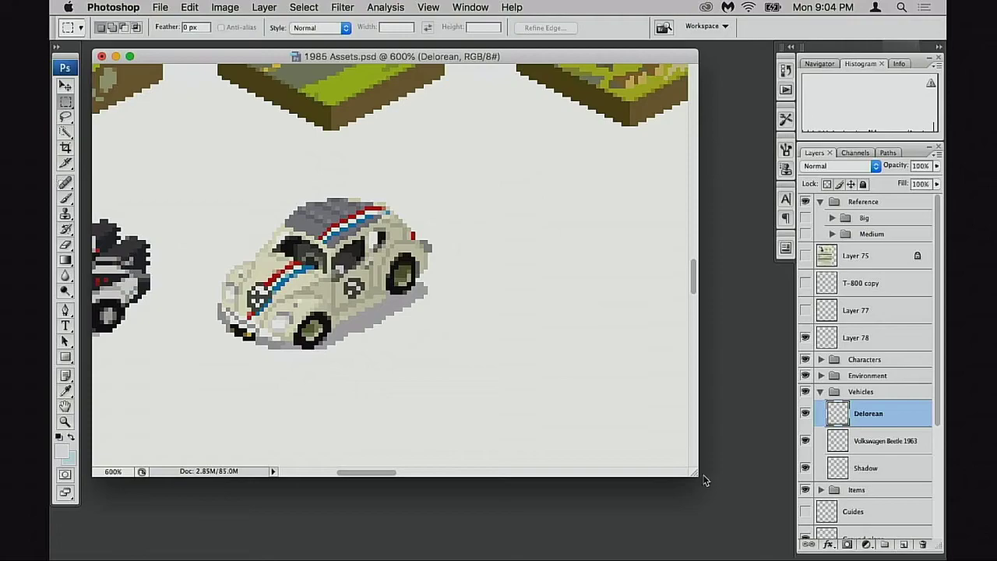
pyautogui.moveTo(704, 477); pyautogui.dragTo(742, 523)
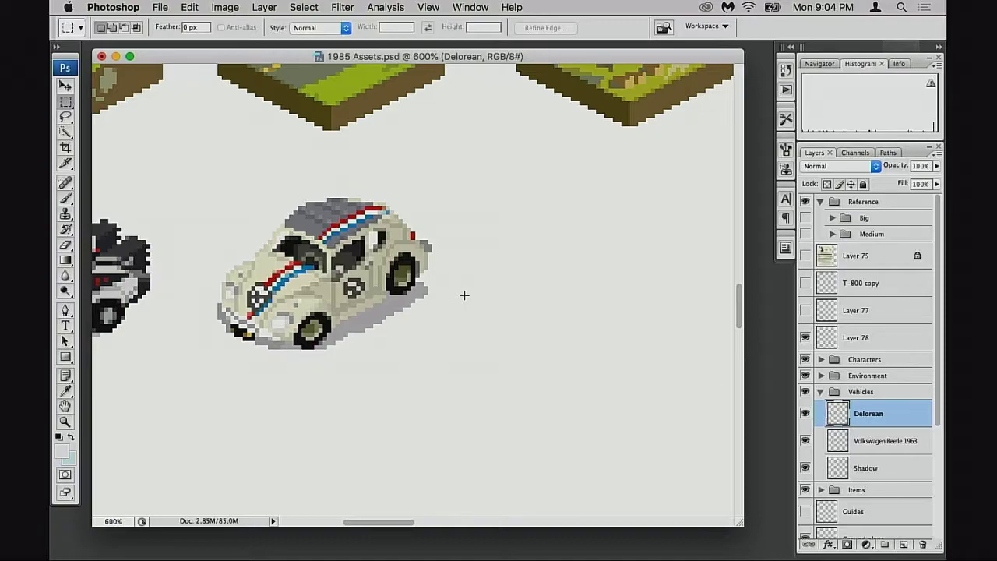
pyautogui.moveTo(468, 60); pyautogui.dragTo(484, 57)
# - Examine the striped Volkswagen Beetle sprite and compare it with the DeLorean sprite beside it
pyautogui.moveTo(415, 237); pyautogui.dragTo(529, 263)
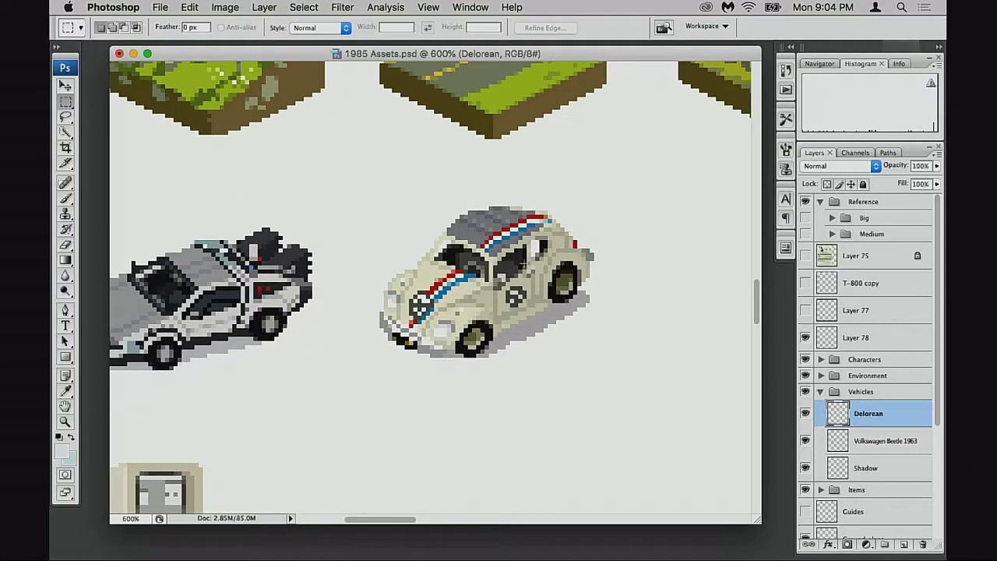
pyautogui.hscroll(5, 493, 267)
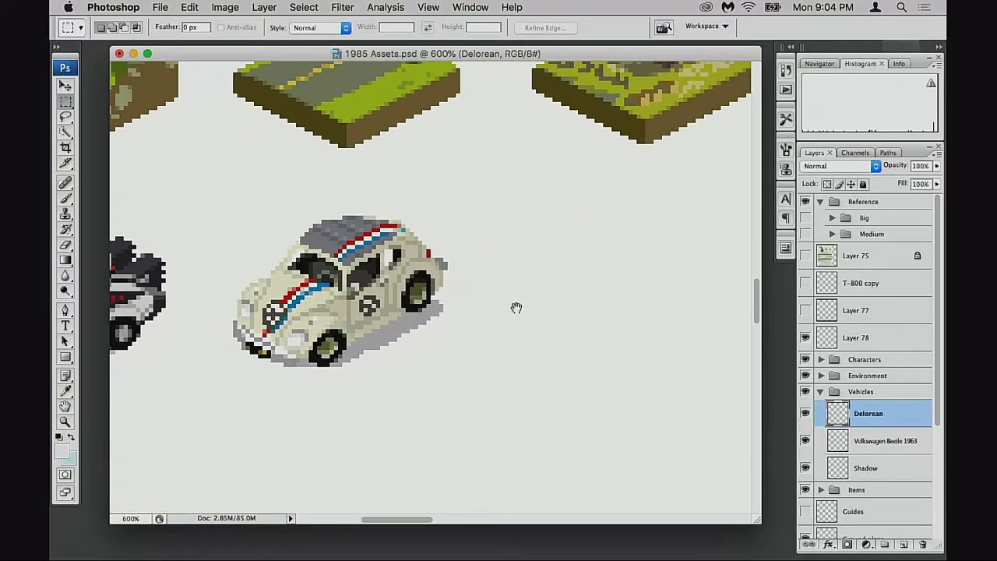
pyautogui.hscroll(-5, 522, 305)
pyautogui.scroll(-1, 522, 305)
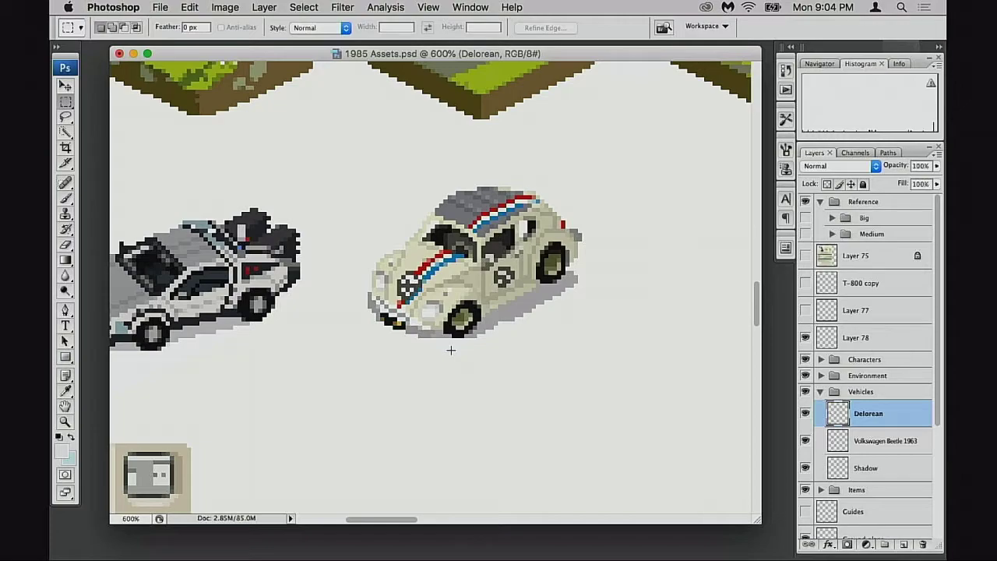
pyautogui.moveTo(469, 55); pyautogui.dragTo(433, 62)
pyautogui.moveTo(480, 219); pyautogui.dragTo(454, 235)
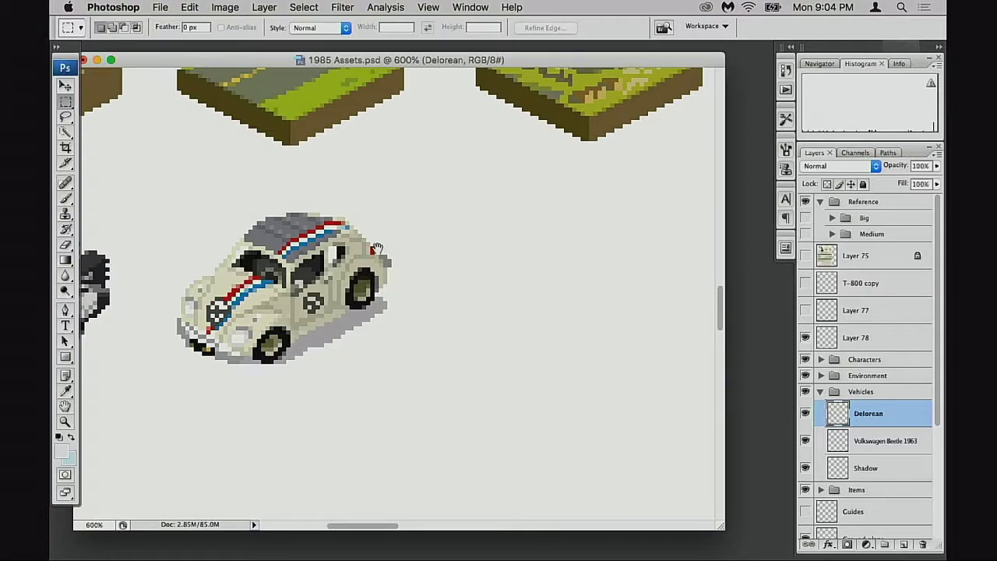
pyautogui.moveTo(385, 242); pyautogui.dragTo(466, 259)
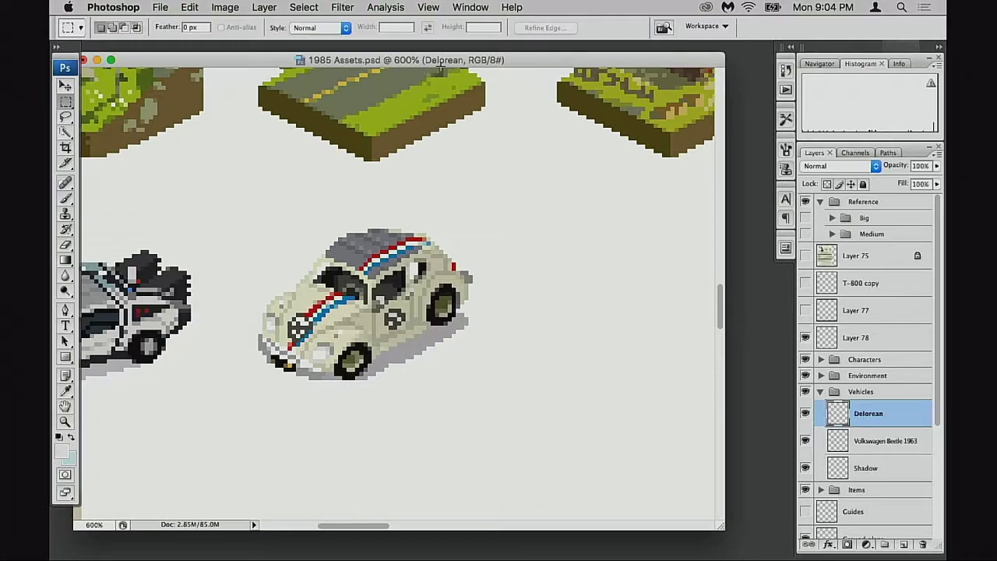
pyautogui.moveTo(454, 60); pyautogui.dragTo(472, 53)
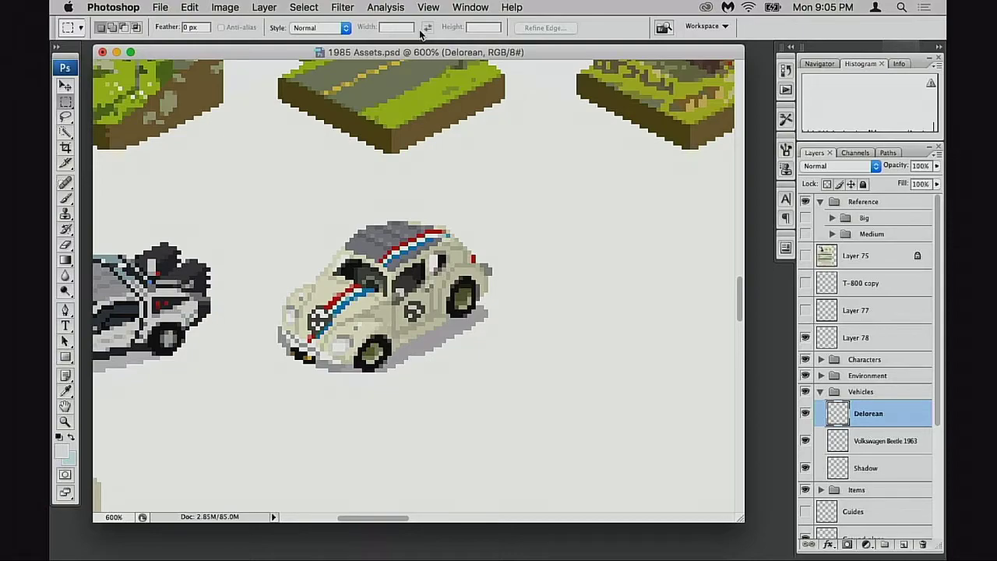
pyautogui.moveTo(327, 283); pyautogui.dragTo(491, 279)
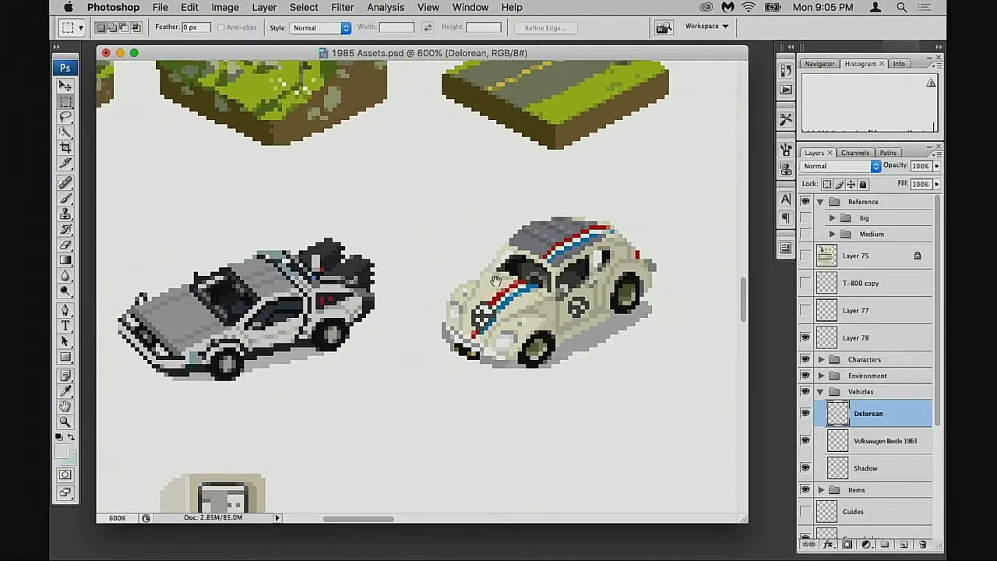
# - Look over the isometric environment tiles above the vehicles and the character sprites above them at 500% zoom
pyautogui.scroll(5, 494, 229)
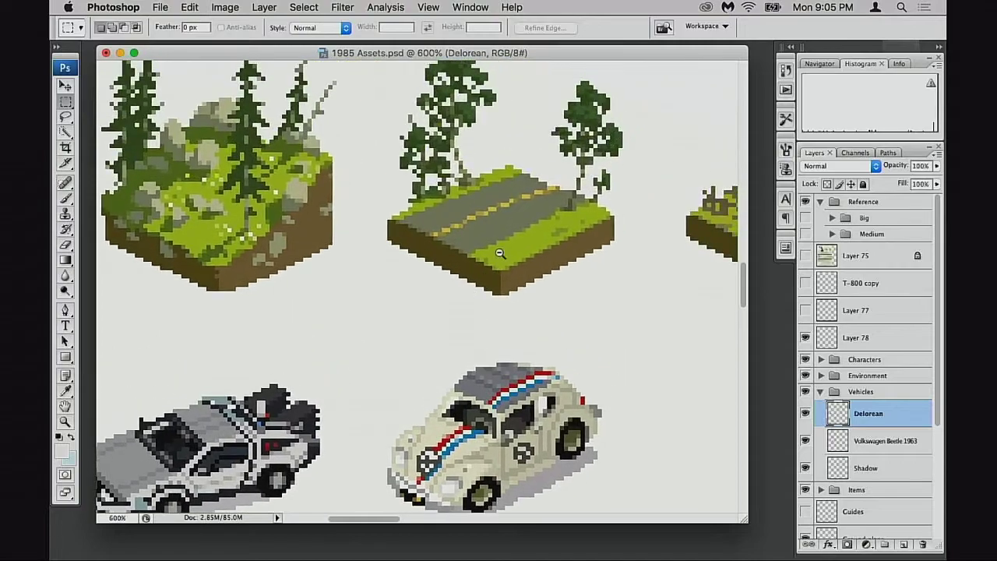
pyautogui.keyDown('alt'); pyautogui.click(508, 253); pyautogui.keyUp('alt')
pyautogui.moveTo(161, 341); pyautogui.dragTo(456, 292)
pyautogui.moveTo(652, 101); pyautogui.dragTo(452, 283)
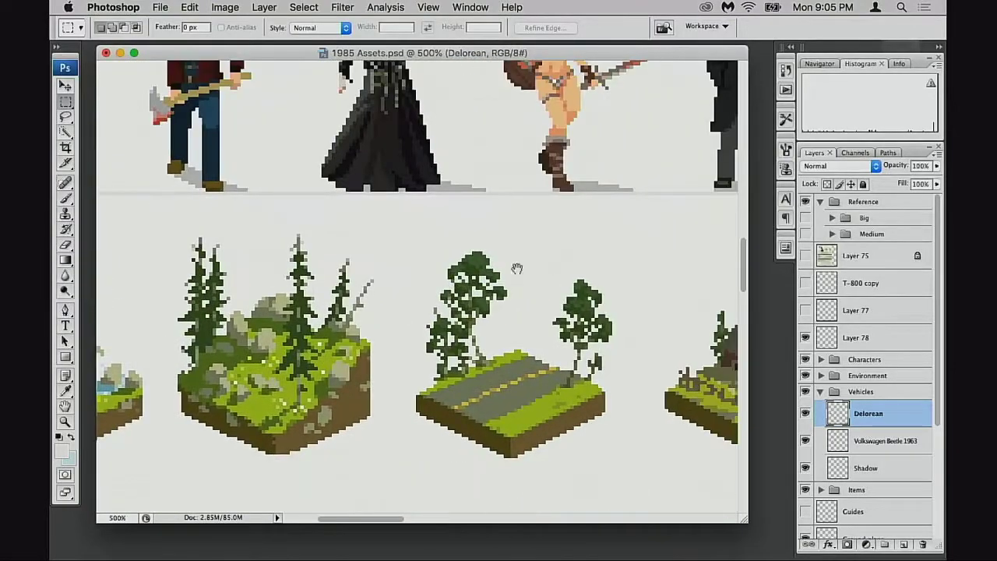
pyautogui.scroll(10, 452, 280)
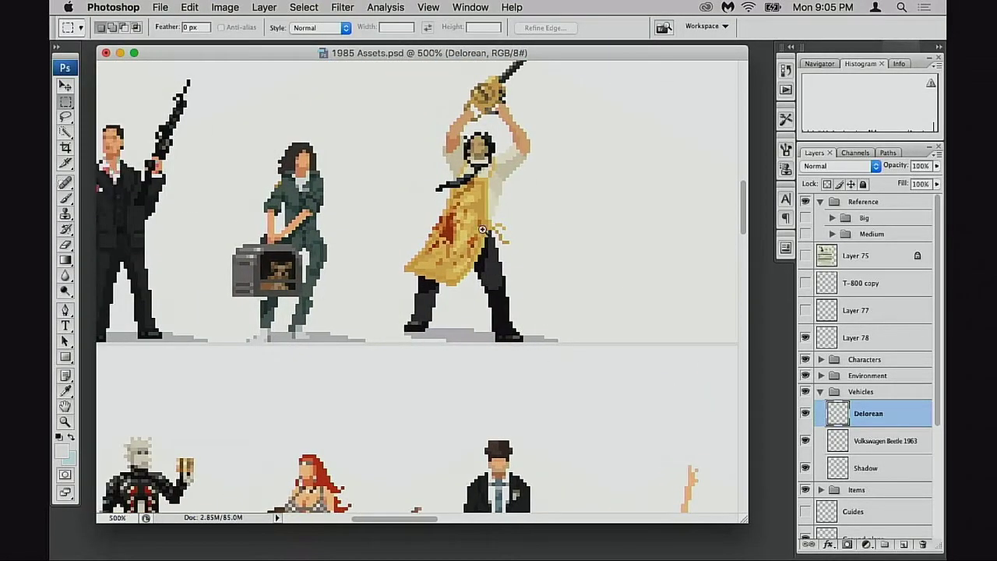
# - Examine the chainsaw-wielding character in the yellow apron at 600% zoom
pyautogui.click(490, 232)
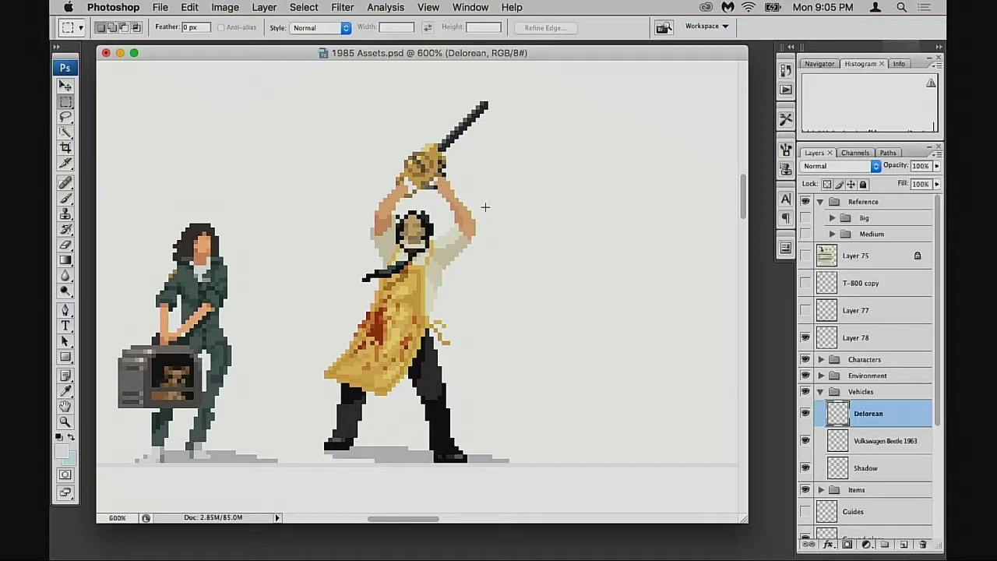
pyautogui.moveTo(465, 55); pyautogui.dragTo(498, 50)
pyautogui.moveTo(466, 312); pyautogui.dragTo(517, 257)
pyautogui.moveTo(564, 300); pyautogui.dragTo(505, 254)
pyautogui.moveTo(396, 243); pyautogui.dragTo(512, 272)
pyautogui.moveTo(482, 287); pyautogui.dragTo(360, 321)
pyautogui.moveTo(431, 272); pyautogui.dragTo(553, 179)
pyautogui.scroll(-2, 475, 265)
pyautogui.hscroll(3, 490, 279)
pyautogui.scroll(4, 467, 312)
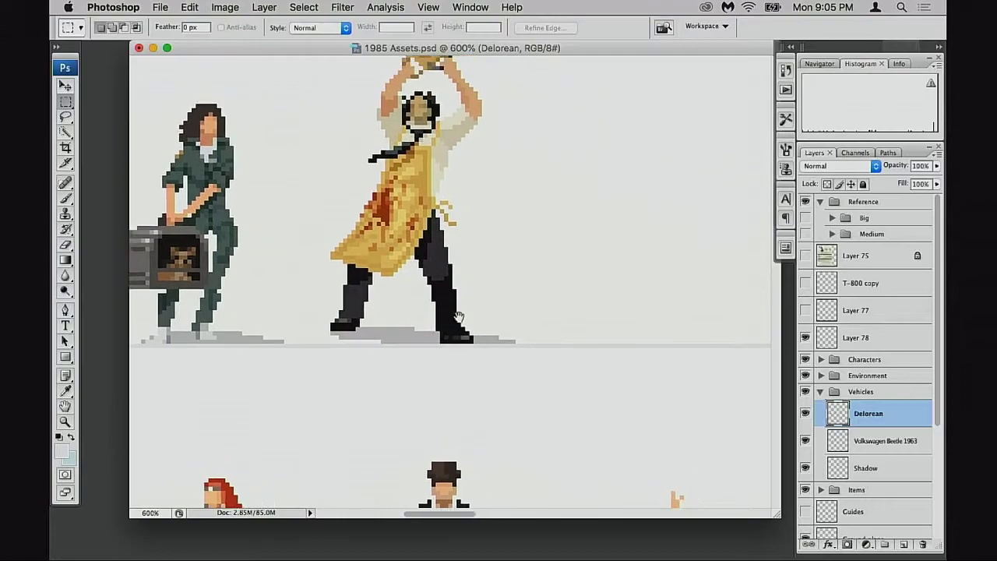
pyautogui.scroll(-3, 431, 266)
pyautogui.scroll(5, 452, 285)
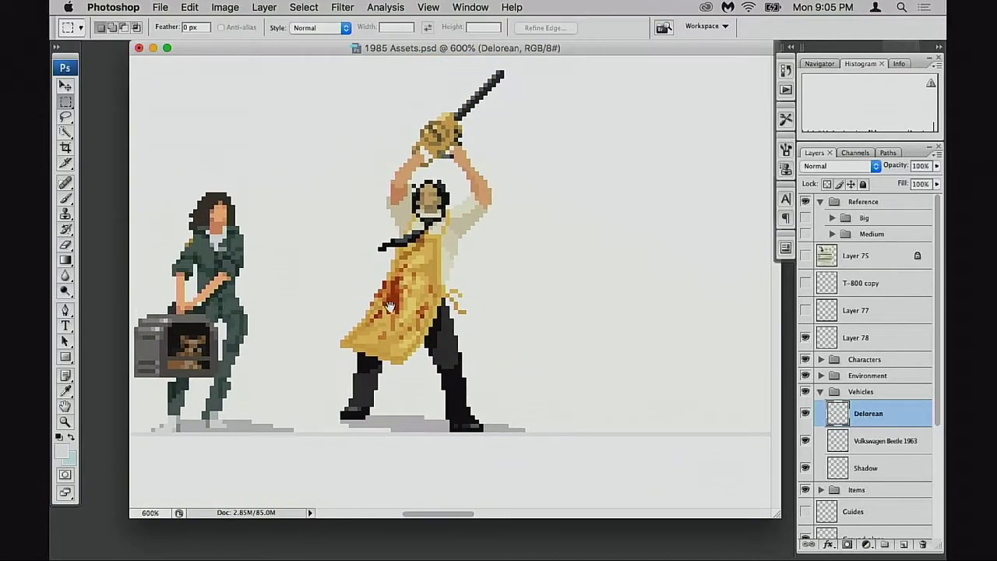
# - Survey the other character sprites, including the axe man, the black-robed figure and the red-haired warrior, down to the forest and road tiles
pyautogui.hscroll(-6, 499, 265)
pyautogui.scroll(-3, 543, 243)
pyautogui.scroll(-3, 543, 242)
pyautogui.hscroll(-2, 543, 242)
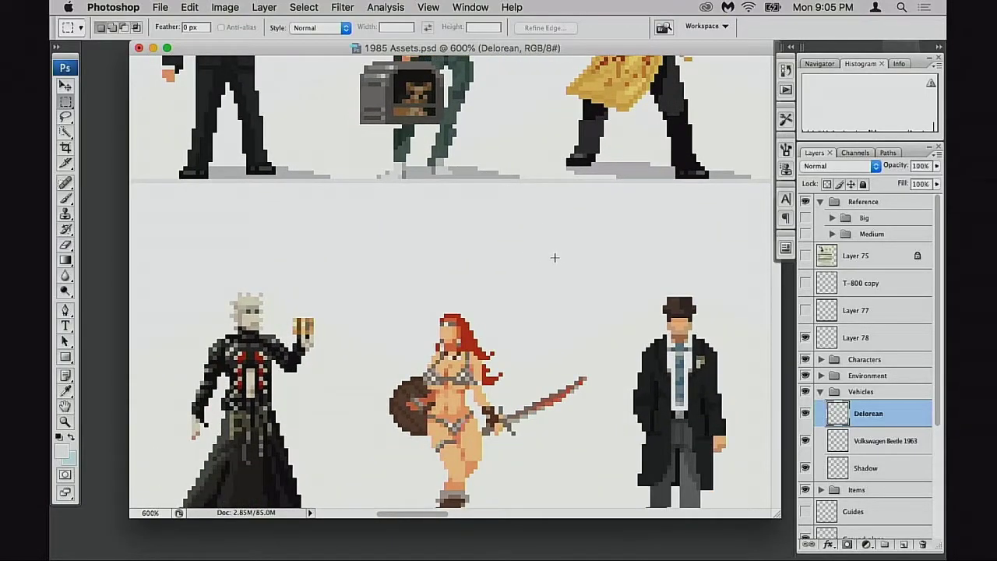
pyautogui.scroll(-2, 459, 310)
pyautogui.hscroll(-4, 477, 294)
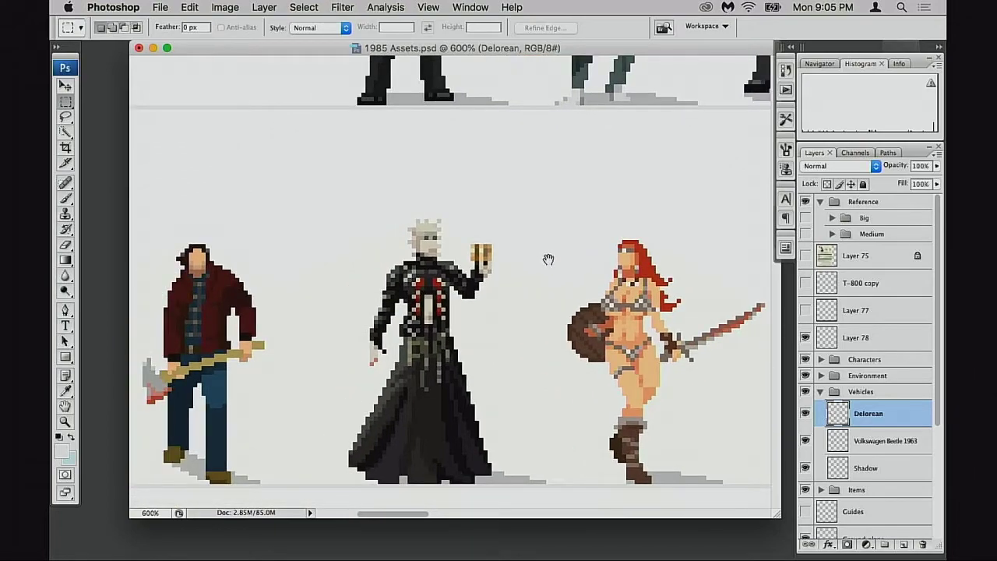
pyautogui.hscroll(-2, 548, 257)
pyautogui.scroll(2, 562, 279)
pyautogui.hscroll(-4, 562, 279)
pyautogui.hscroll(6, 494, 238)
pyautogui.scroll(-3, 493, 238)
pyautogui.scroll(-3, 452, 285)
pyautogui.hscroll(-1, 451, 286)
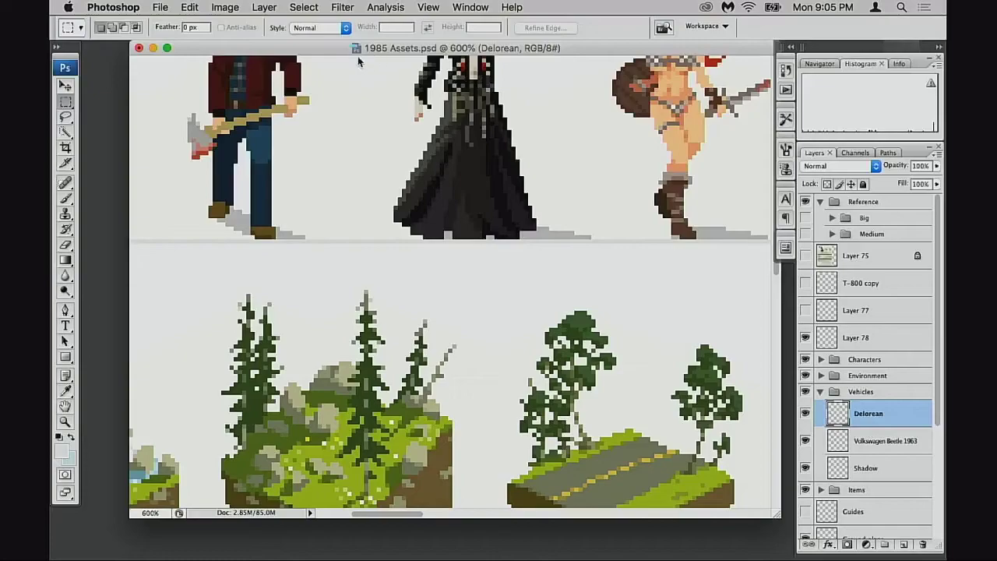
# - Return to the DeLorean and Beetle sprites and examine them together at 500% zoom
pyautogui.moveTo(339, 51); pyautogui.dragTo(315, 60)
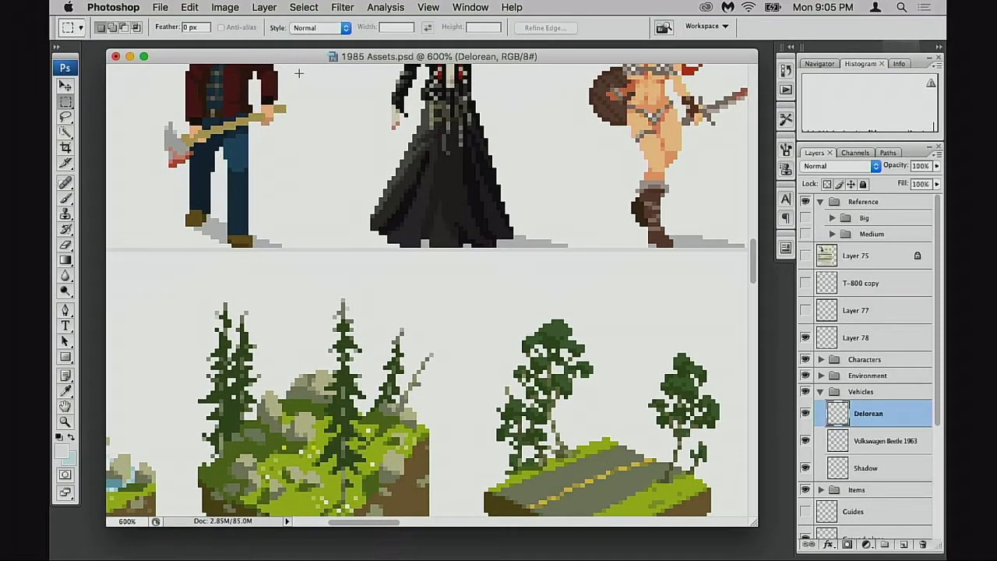
pyautogui.scroll(-1, 412, 285)
pyautogui.hscroll(-1, 413, 285)
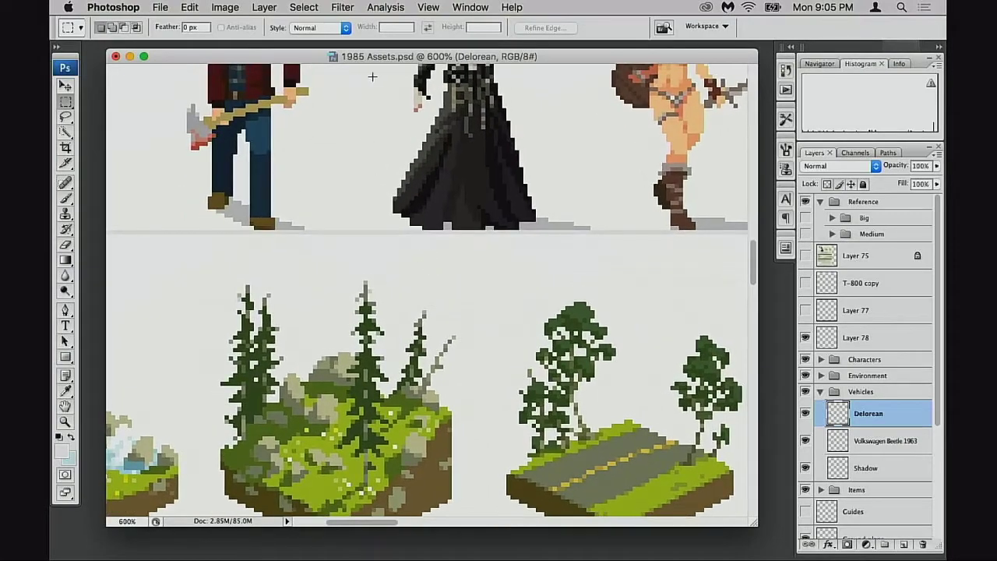
pyautogui.moveTo(395, 56); pyautogui.dragTo(384, 60)
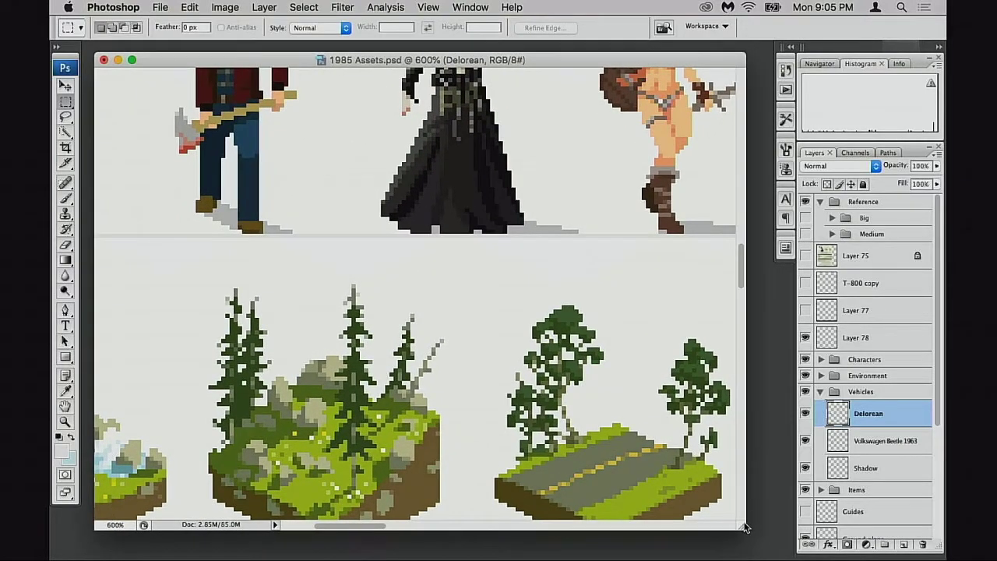
pyautogui.scroll(-5, 740, 522)
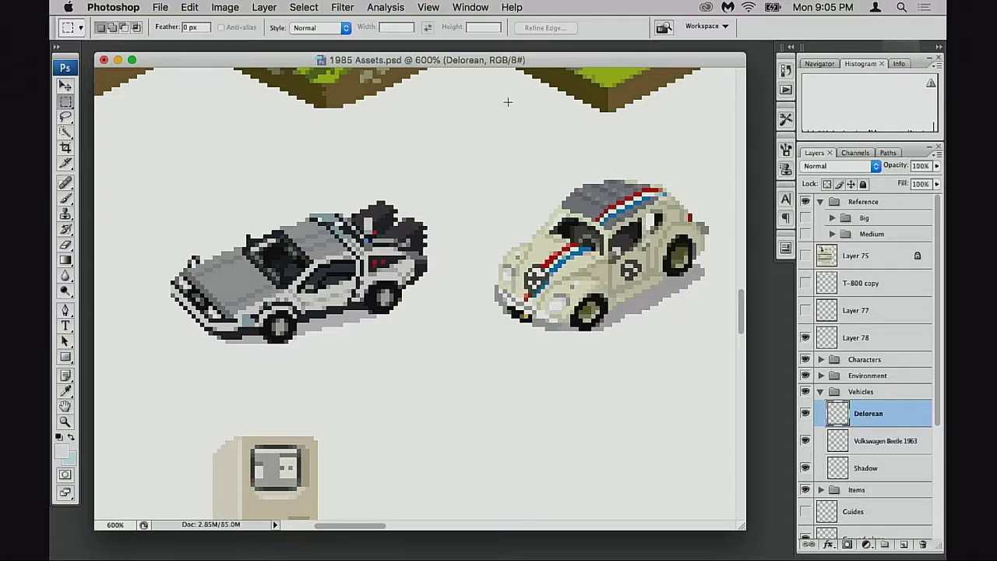
pyautogui.moveTo(427, 290); pyautogui.dragTo(373, 352)
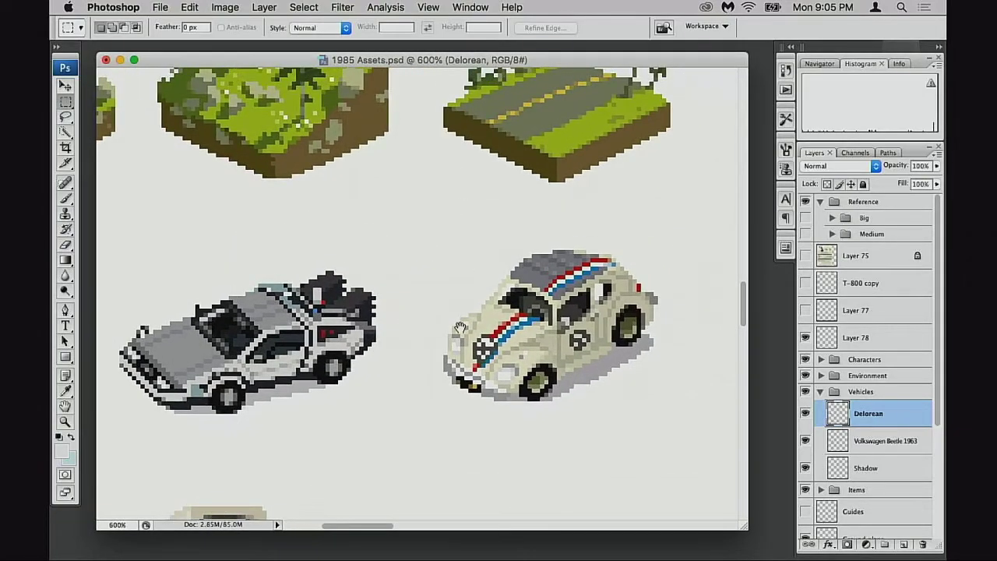
pyautogui.keyDown('alt'); pyautogui.click(467, 323); pyautogui.keyUp('alt')
pyautogui.moveTo(431, 278); pyautogui.dragTo(498, 323)
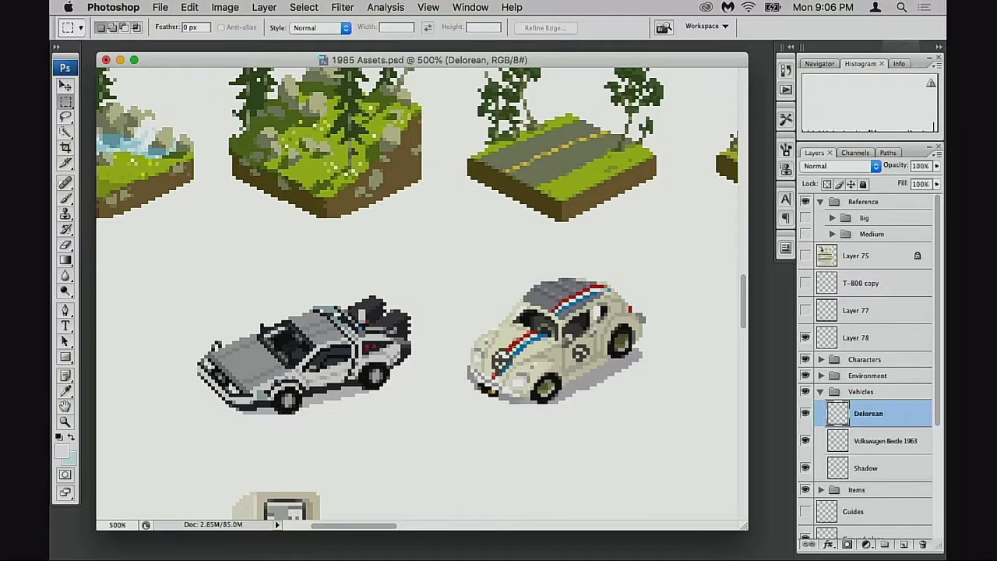
pyautogui.moveTo(458, 392); pyautogui.dragTo(494, 353)
# - Activate the Move tool and look over the vehicles row and the road and barn tiles above it
pyautogui.press('v')
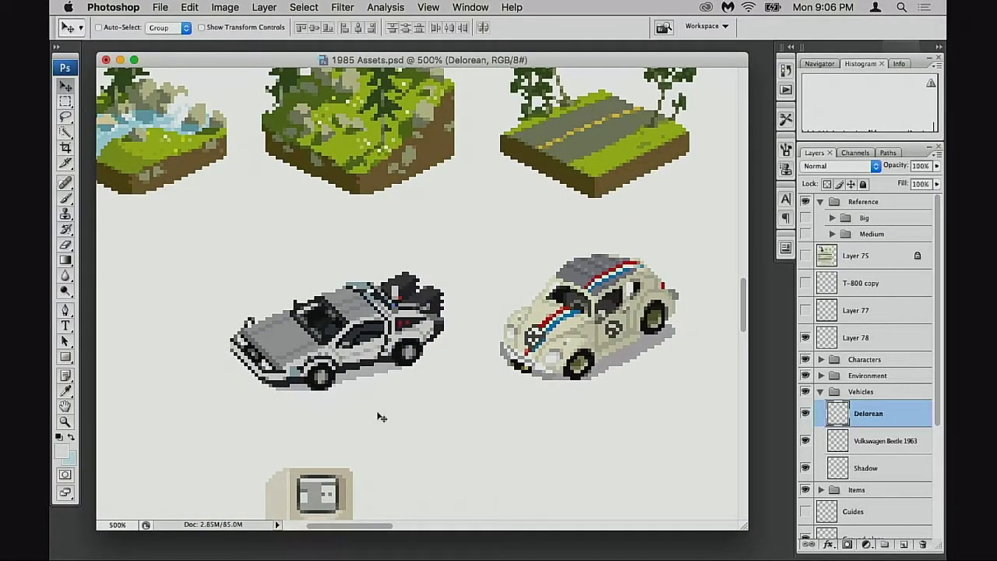
pyautogui.moveTo(498, 309); pyautogui.dragTo(550, 392)
pyautogui.moveTo(686, 370); pyautogui.dragTo(535, 335)
pyautogui.hscroll(9, 535, 333)
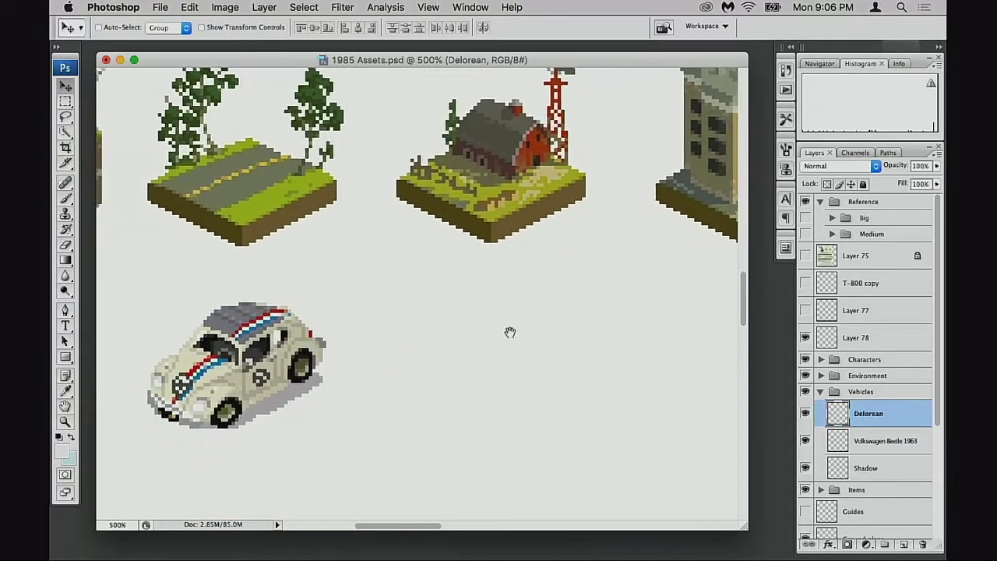
pyautogui.hscroll(-5, 506, 332)
pyautogui.hscroll(-7, 521, 333)
pyautogui.scroll(2, 526, 374)
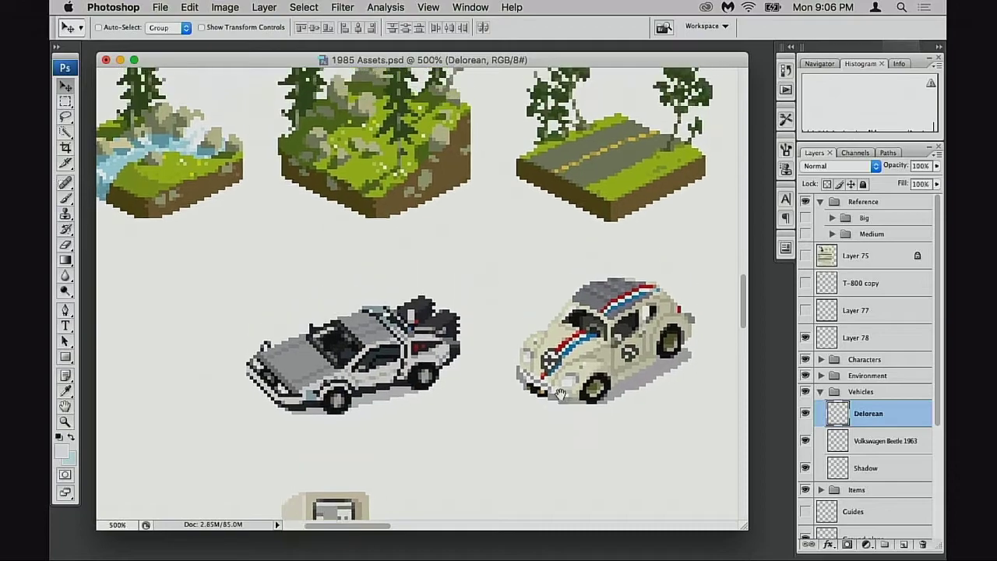
pyautogui.hscroll(2, 529, 417)
pyautogui.scroll(1, 529, 417)
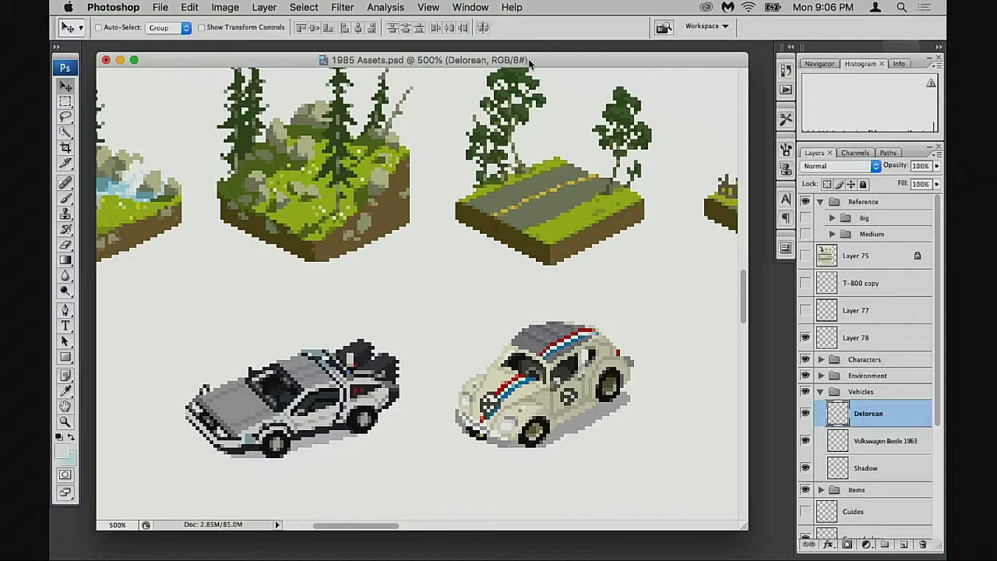
pyautogui.moveTo(518, 58); pyautogui.dragTo(526, 56)
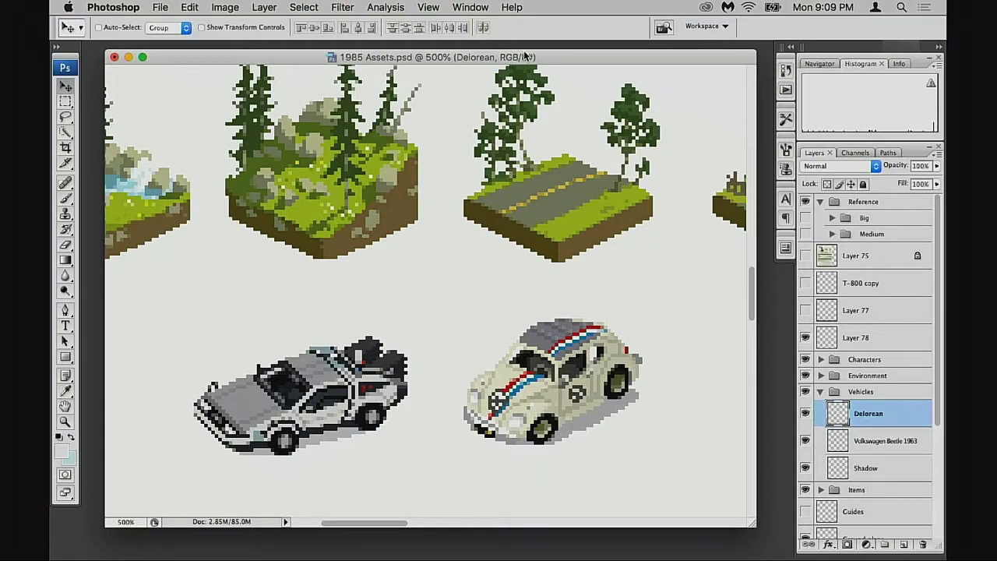
pyautogui.moveTo(510, 60); pyautogui.dragTo(508, 58)
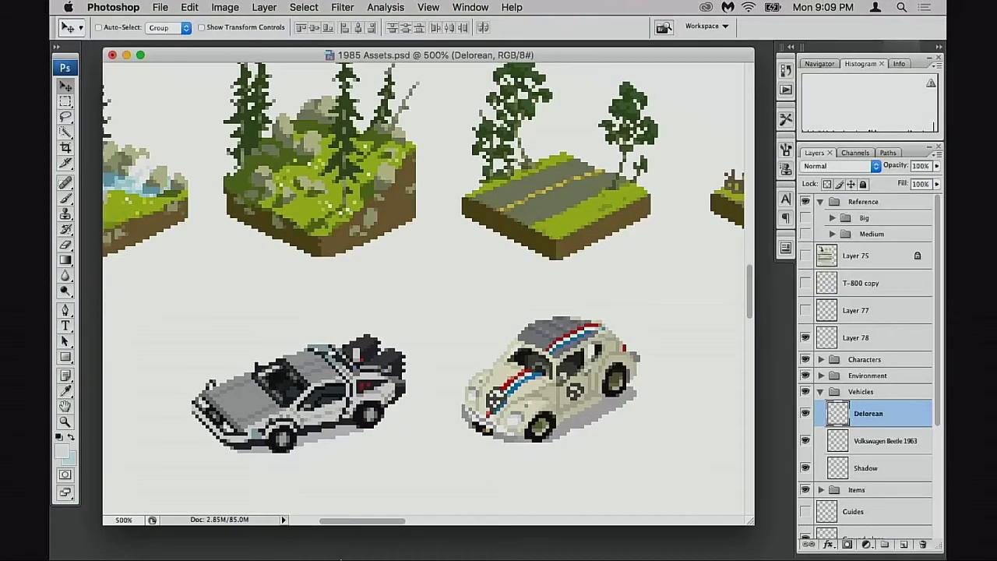
pyautogui.moveTo(326, 558)
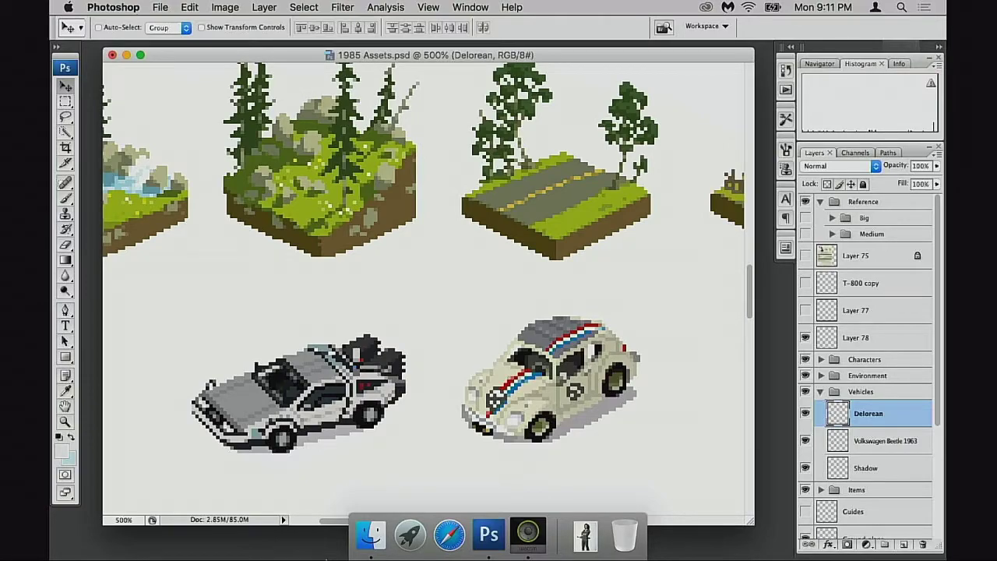
# - Enlarge the document window and frame both vehicle sprites with the forest and road tiles above them
pyautogui.moveTo(451, 62); pyautogui.dragTo(437, 59)
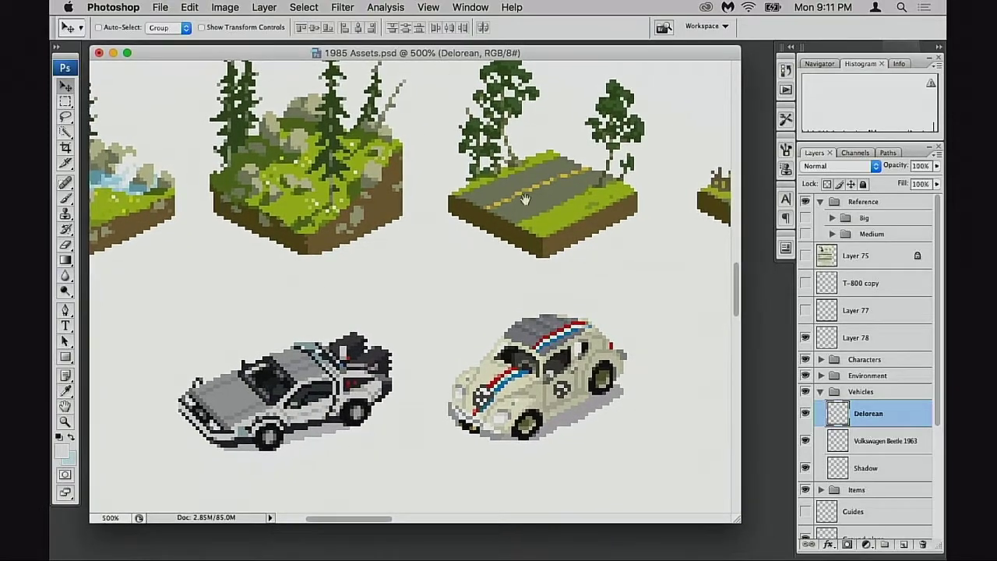
pyautogui.moveTo(735, 515); pyautogui.dragTo(766, 530)
pyautogui.moveTo(513, 383); pyautogui.dragTo(462, 400)
pyautogui.hscroll(-5, 566, 411)
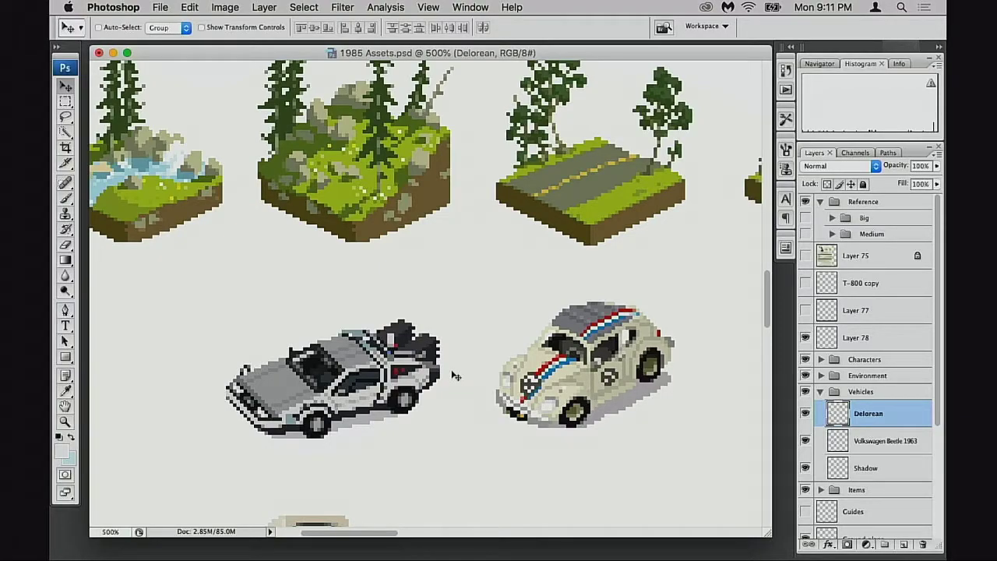
pyautogui.hscroll(-3, 474, 379)
pyautogui.scroll(5, 499, 343)
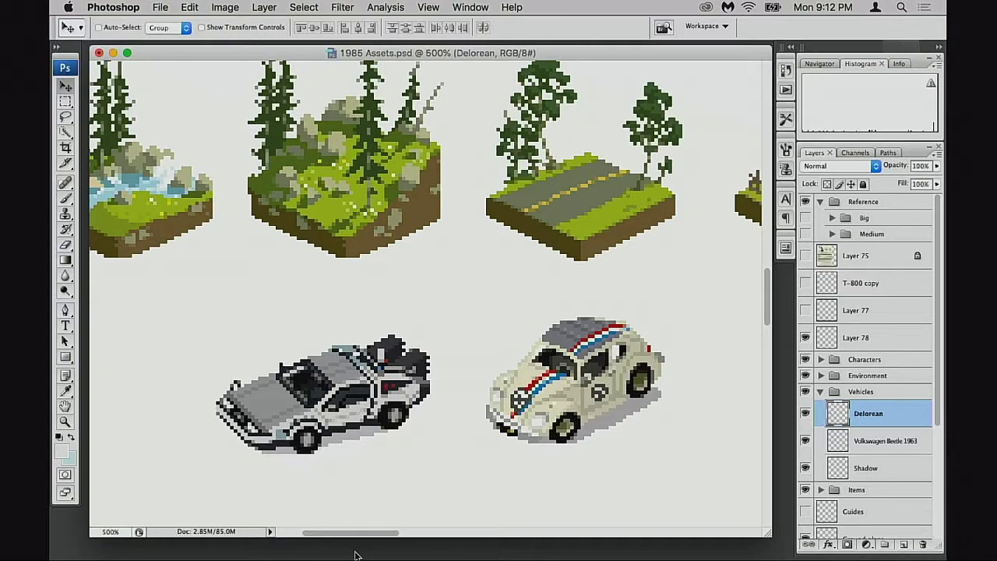
# - Look over the DeLorean and Beetle sprites together with the river, forest and road tiles above them at 500% zoom
pyautogui.hscroll(5, 483, 335)
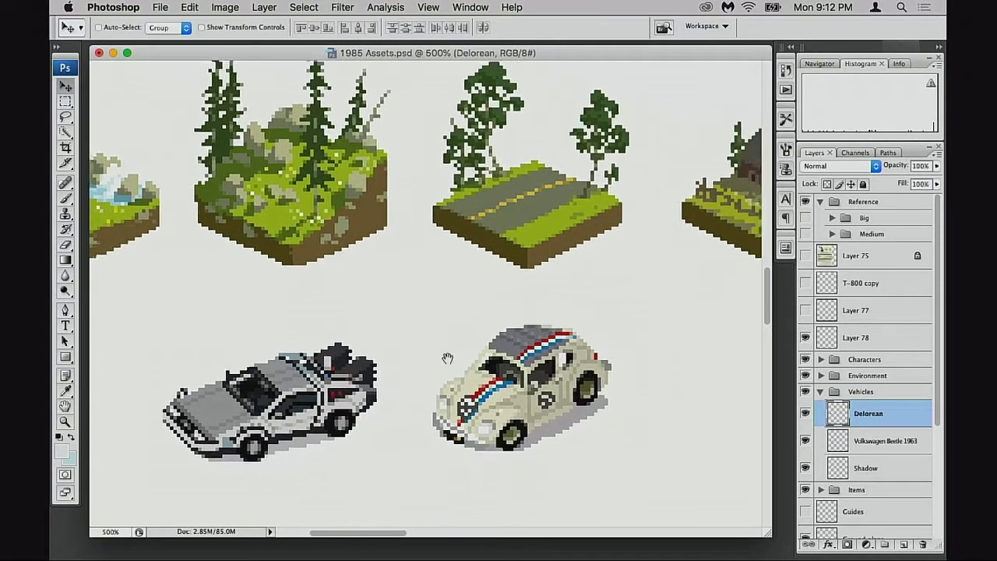
pyautogui.hscroll(-8, 485, 356)
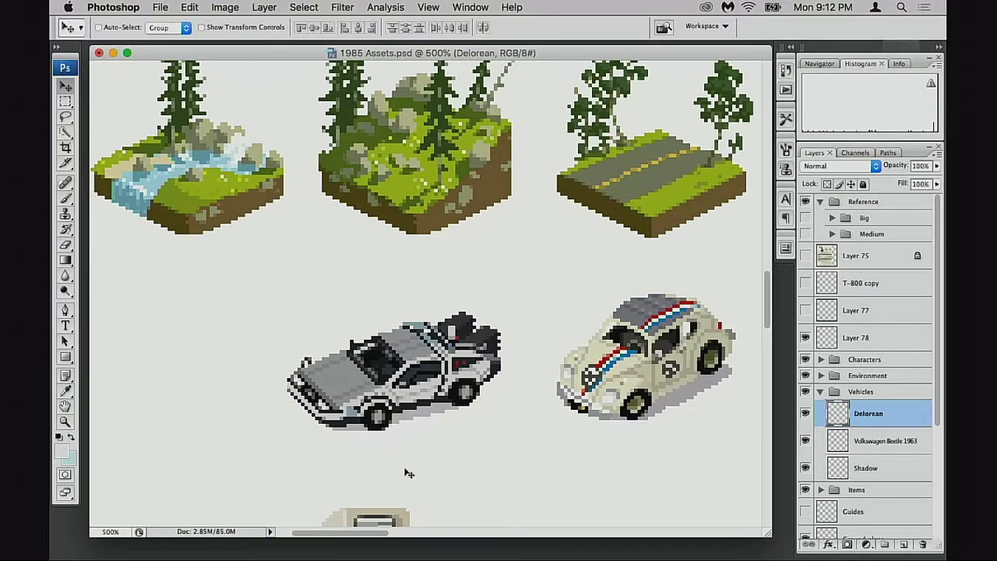
pyautogui.moveTo(519, 229); pyautogui.dragTo(420, 346)
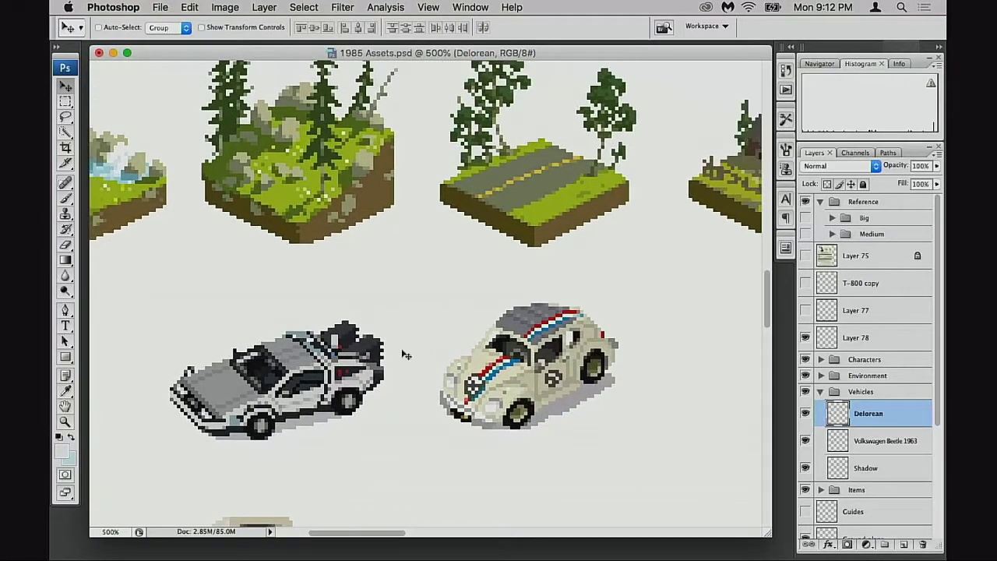
pyautogui.moveTo(549, 342); pyautogui.dragTo(473, 346)
pyautogui.moveTo(354, 417); pyautogui.dragTo(420, 393)
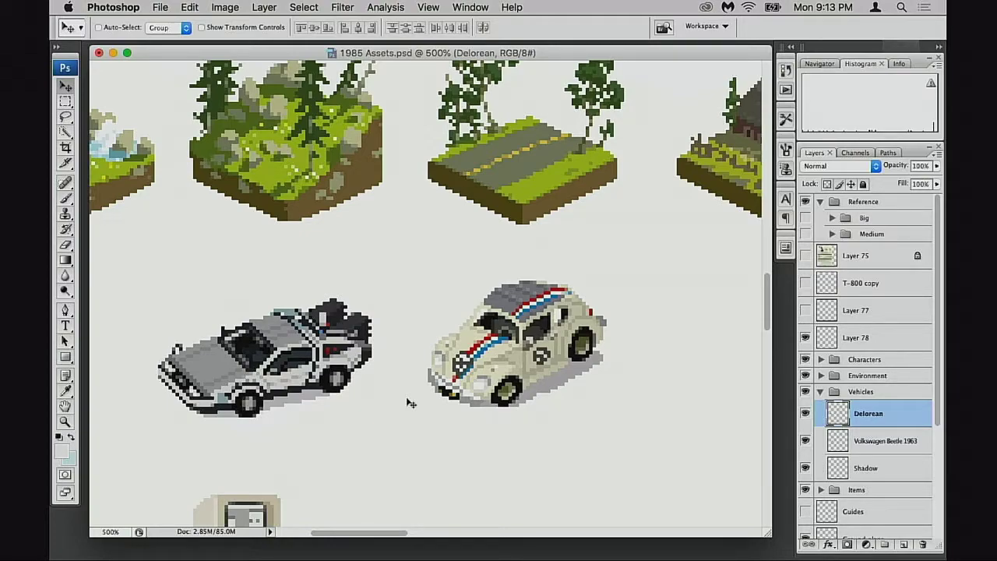
pyautogui.moveTo(478, 56); pyautogui.dragTo(486, 56)
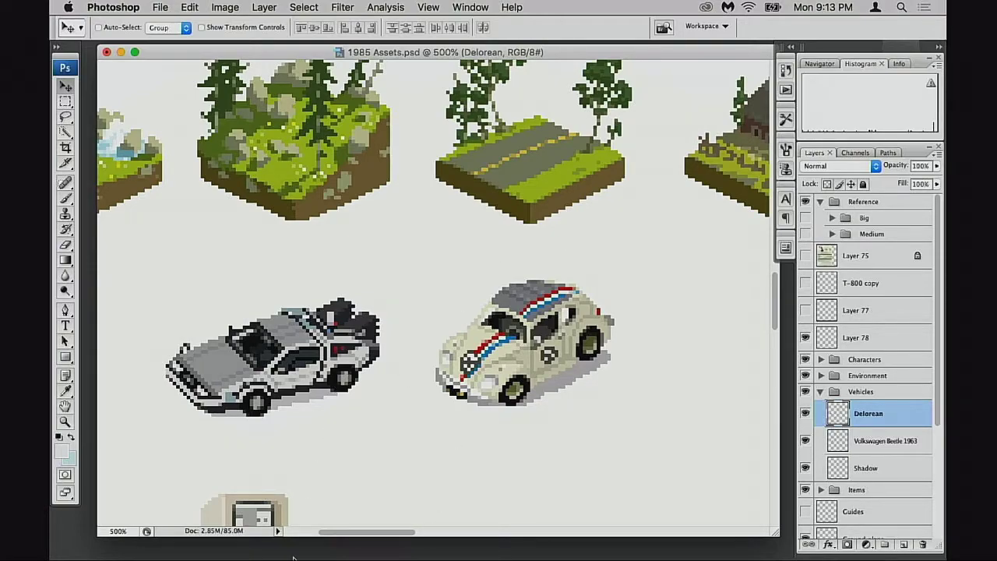
# - Switch to Safari, search Google for "christine" and show the image results
pyautogui.click(448, 537)
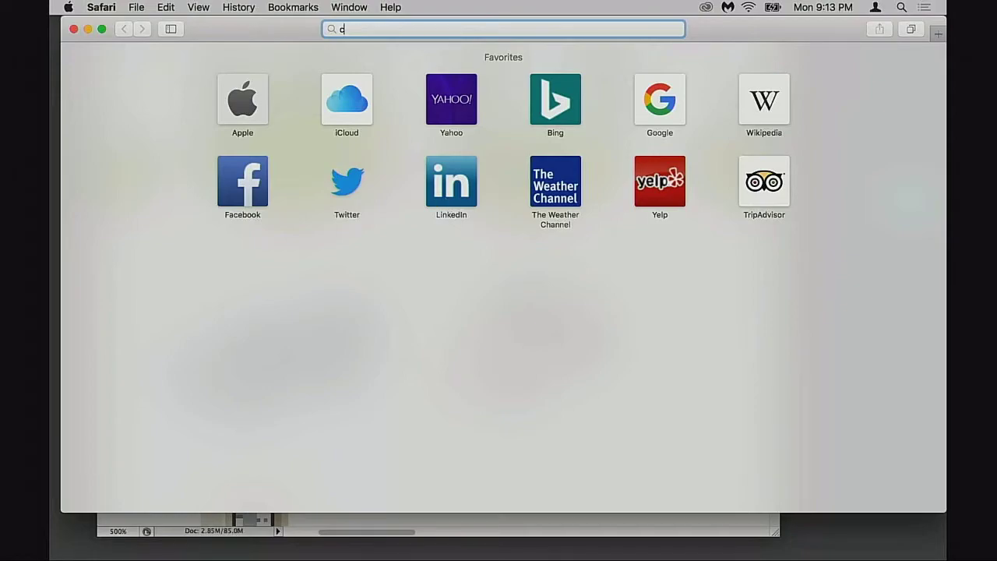
pyautogui.write('christine')
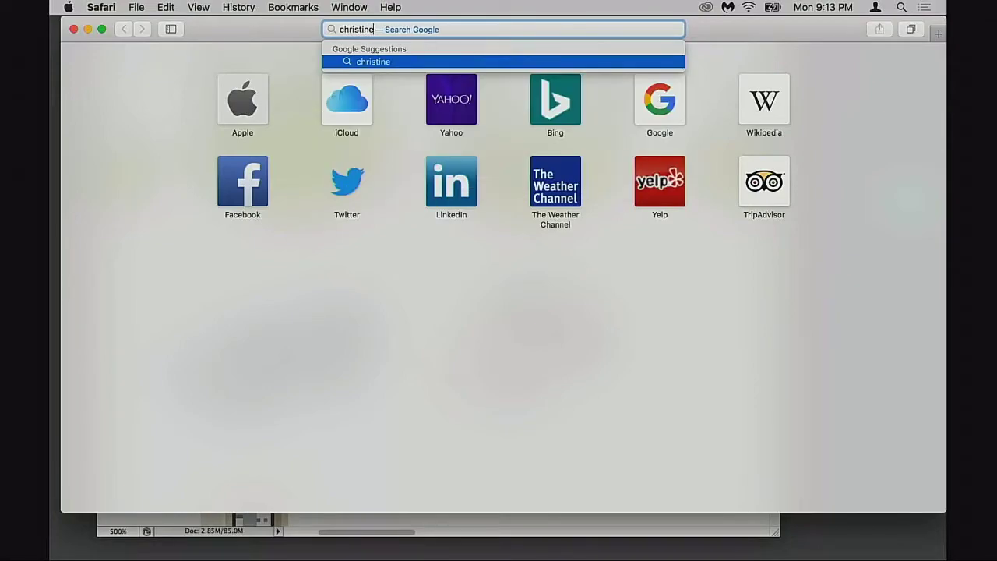
pyautogui.press('Escape')
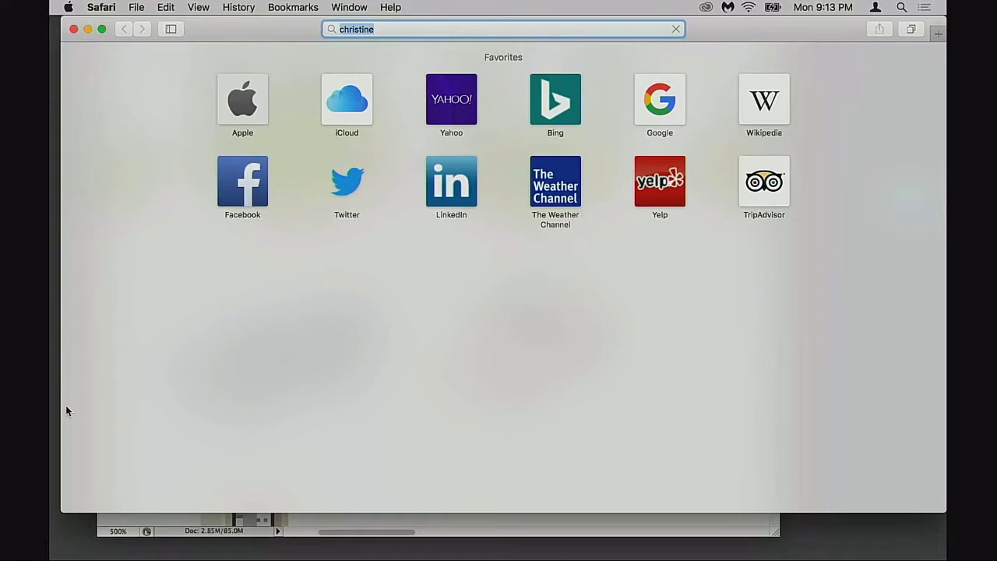
pyautogui.press('Return')
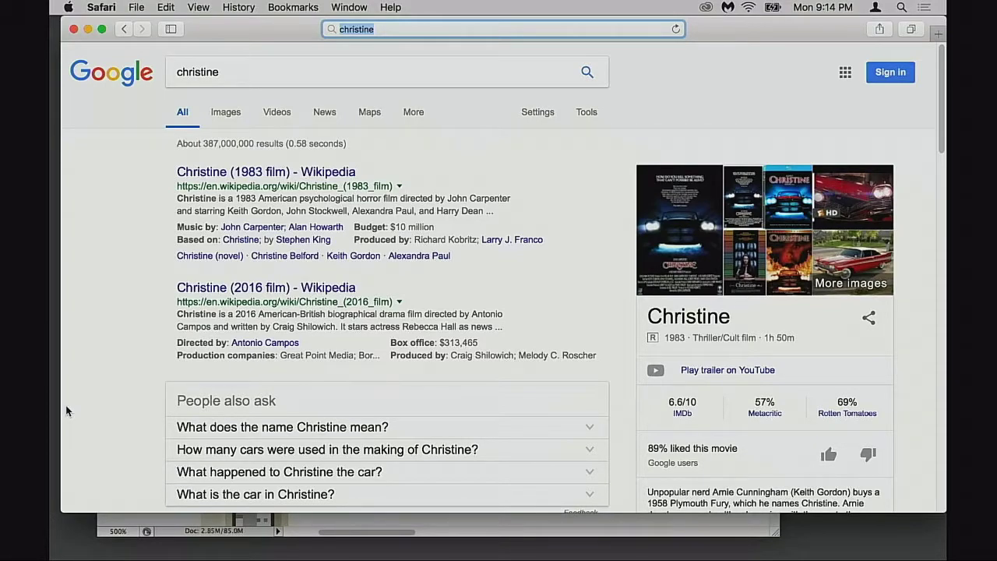
pyautogui.click(232, 117)
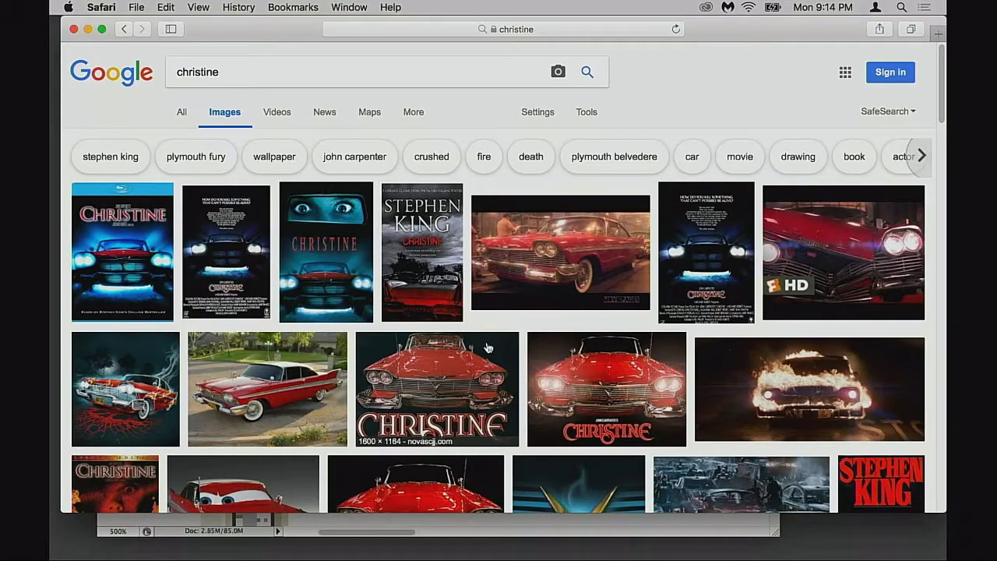
# - Browse the Christine image results for reference photos of the red car from different angles
pyautogui.scroll(-1, 488, 348)
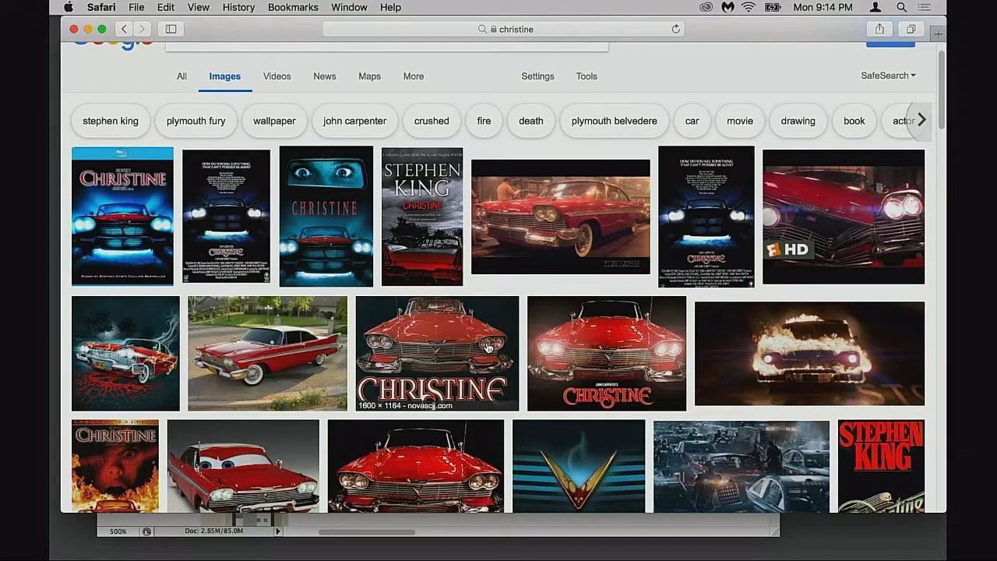
pyautogui.scroll(1, 483, 343)
pyautogui.scroll(-4, 452, 273)
pyautogui.scroll(4, 390, 195)
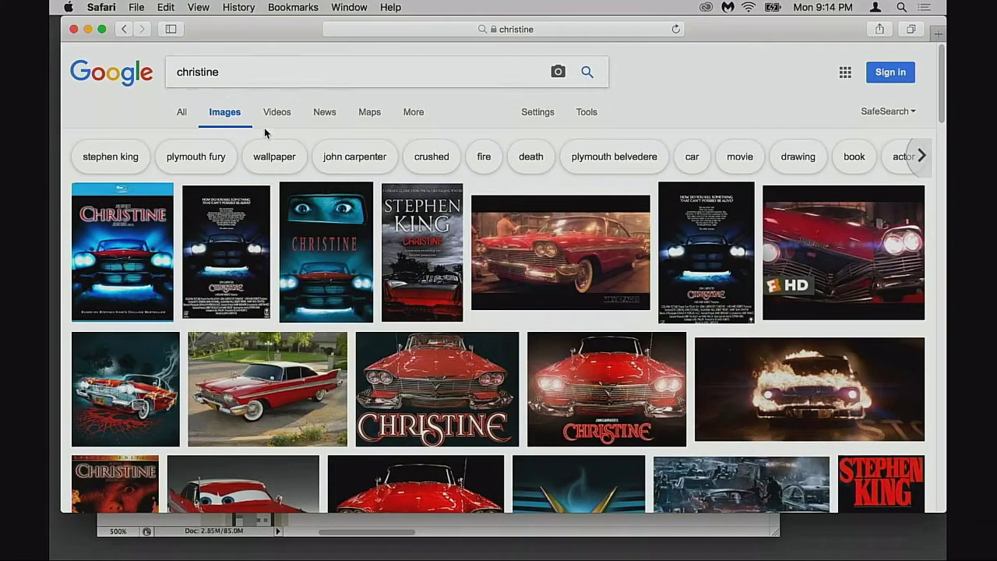
pyautogui.scroll(-3, 328, 172)
pyautogui.scroll(-10, 553, 283)
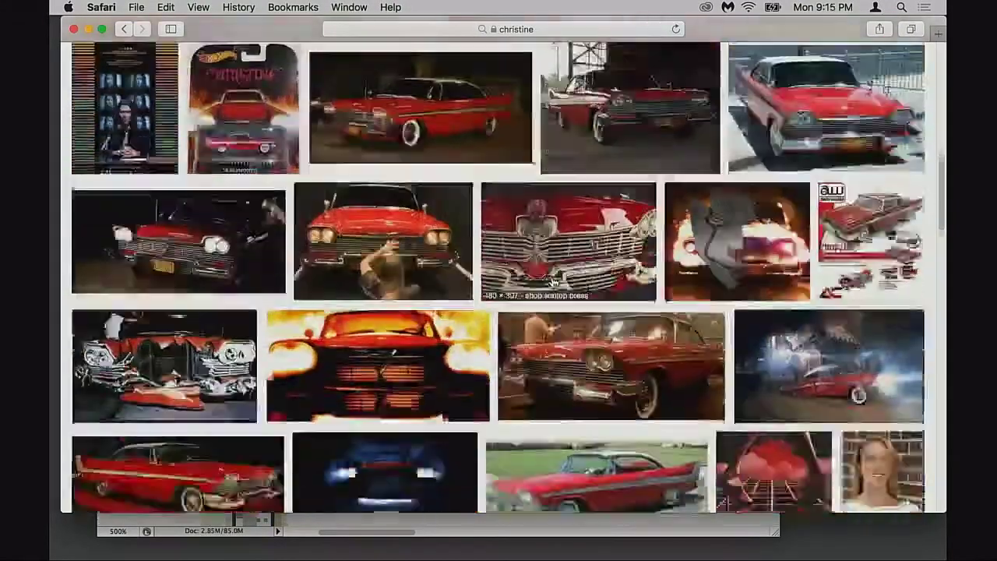
pyautogui.scroll(15, 553, 283)
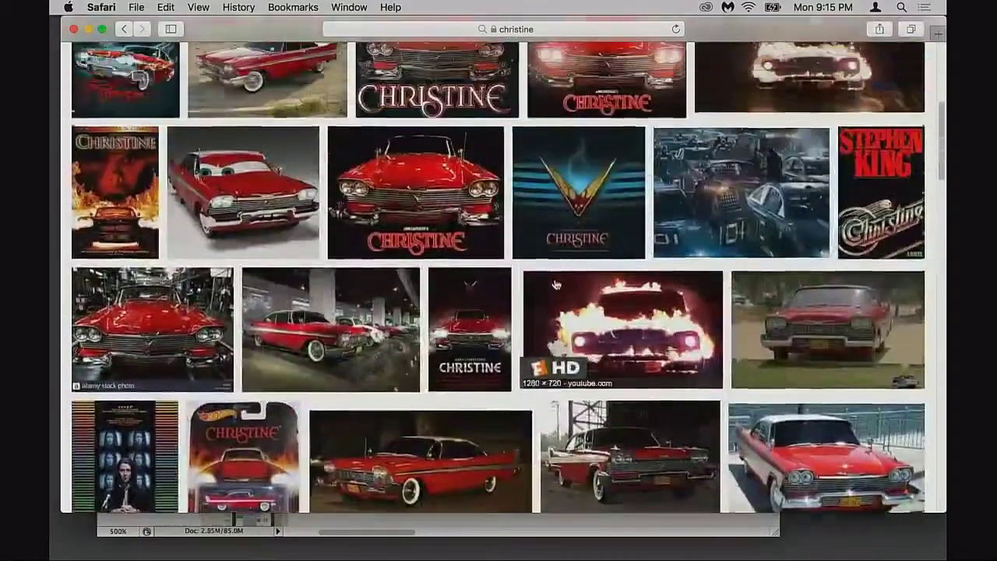
pyautogui.scroll(2, 556, 282)
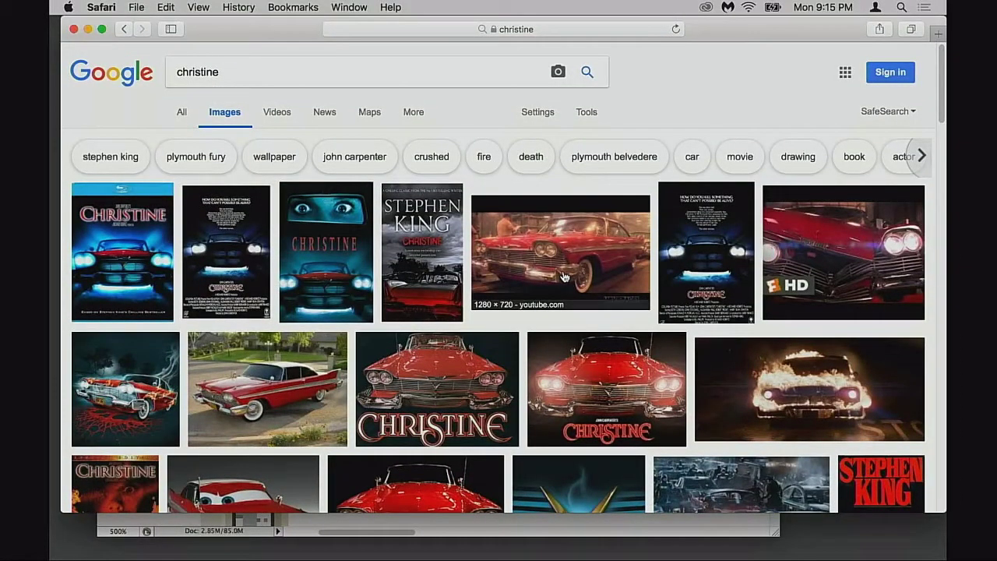
pyautogui.scroll(-5, 566, 278)
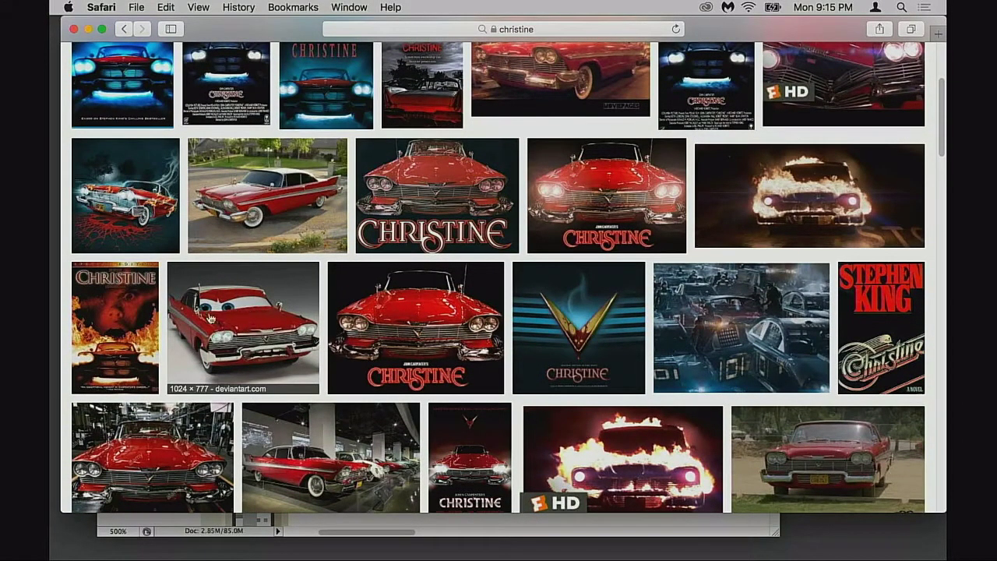
pyautogui.scroll(-6, 272, 332)
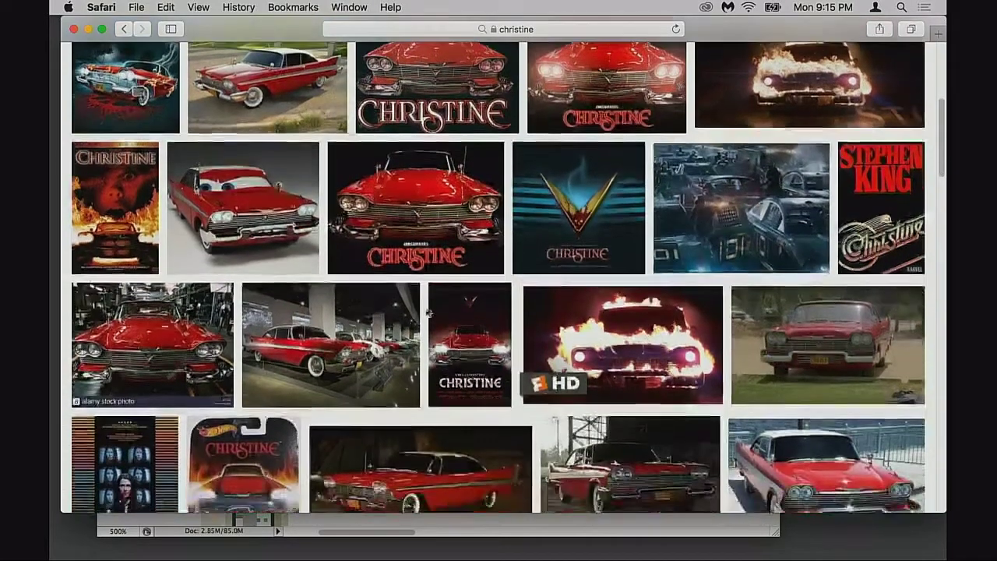
pyautogui.scroll(-2, 434, 314)
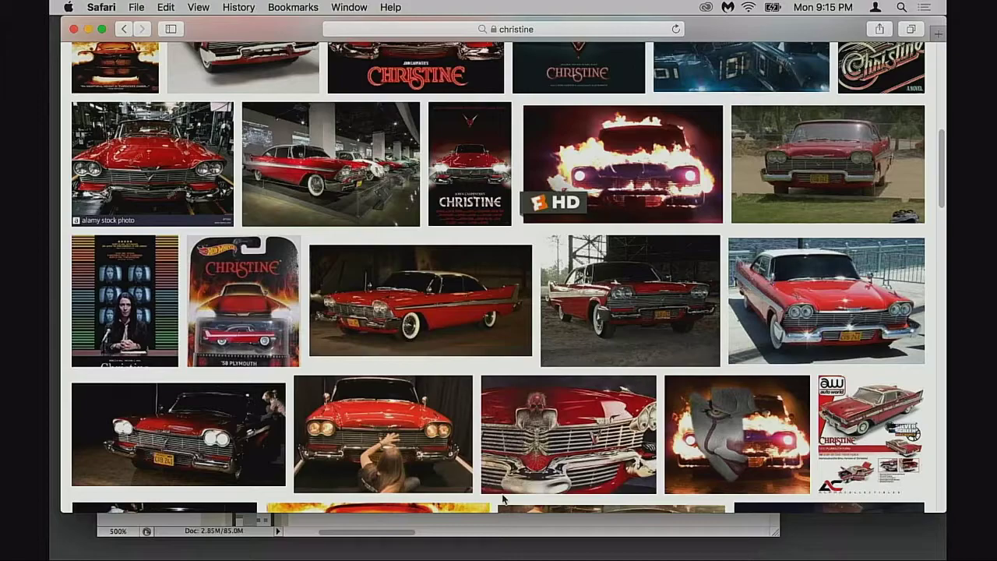
# - Switch back to Photoshop and bring the environment tiles above the vehicles into view at 600% zoom
pyautogui.click(396, 532)
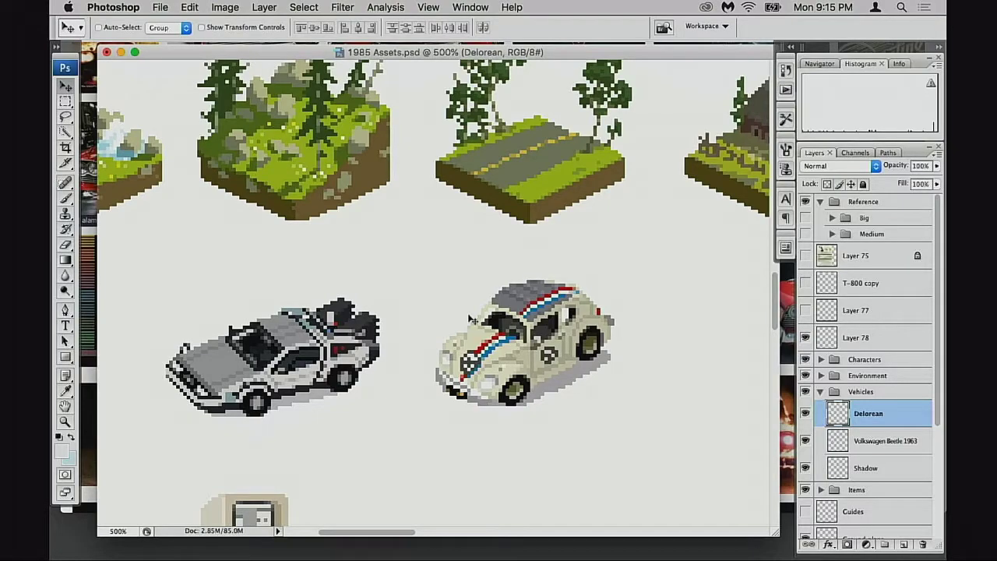
pyautogui.moveTo(509, 50); pyautogui.dragTo(507, 50)
pyautogui.moveTo(433, 234); pyautogui.dragTo(661, 283)
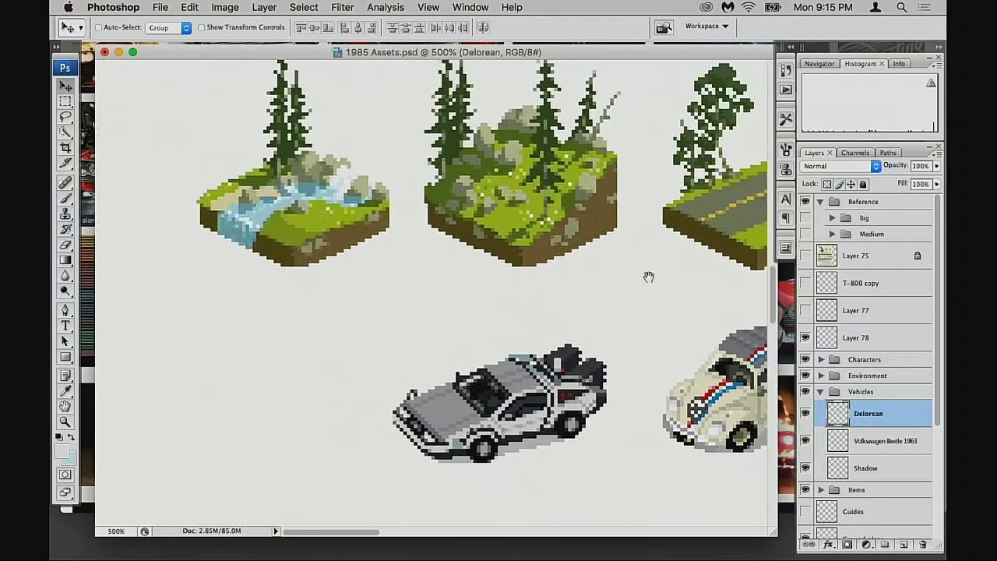
pyautogui.moveTo(503, 253); pyautogui.dragTo(505, 304)
pyautogui.keyDown('super'); pyautogui.click(281, 239); pyautogui.keyUp('super')
pyautogui.moveTo(281, 239); pyautogui.dragTo(320, 312)
pyautogui.moveTo(393, 328); pyautogui.dragTo(447, 299)
pyautogui.hscroll(3, 386, 293)
pyautogui.scroll(-1, 386, 293)
pyautogui.moveTo(598, 214); pyautogui.dragTo(545, 184)
pyautogui.scroll(1, 467, 257)
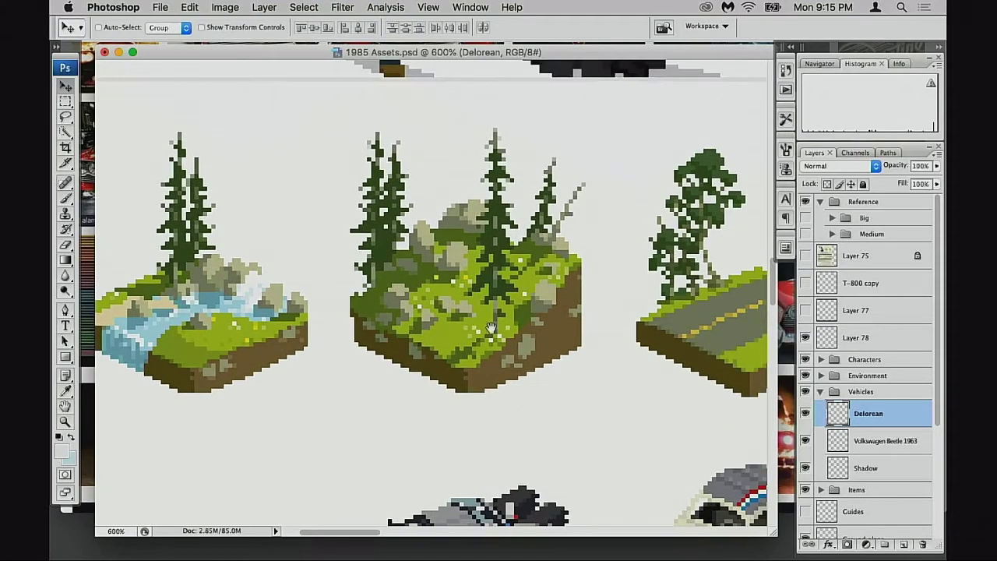
# - Examine the river tile and the rocky forest tile closely, including their trees, rocks and grass
pyautogui.scroll(1, 540, 322)
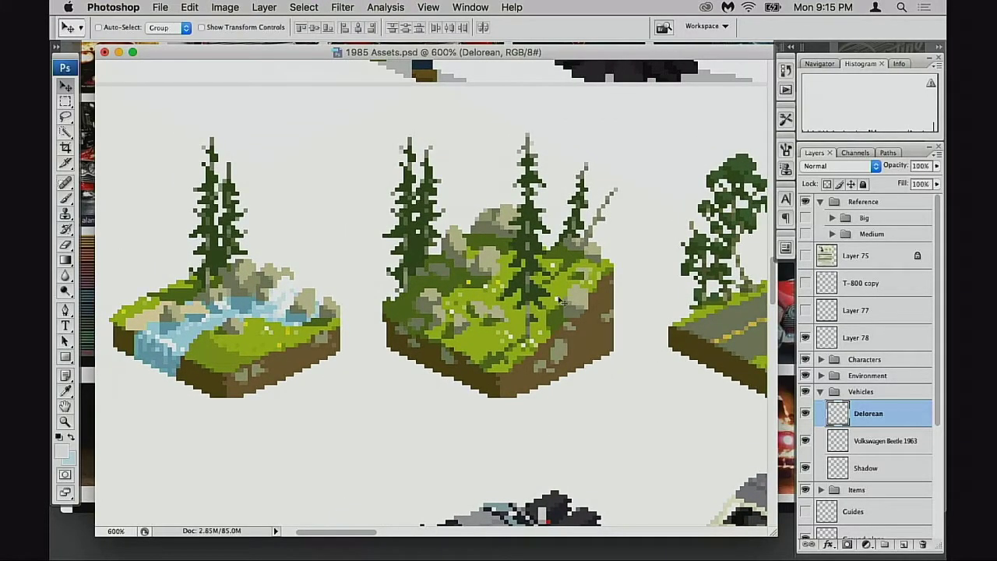
pyautogui.hscroll(1, 537, 323)
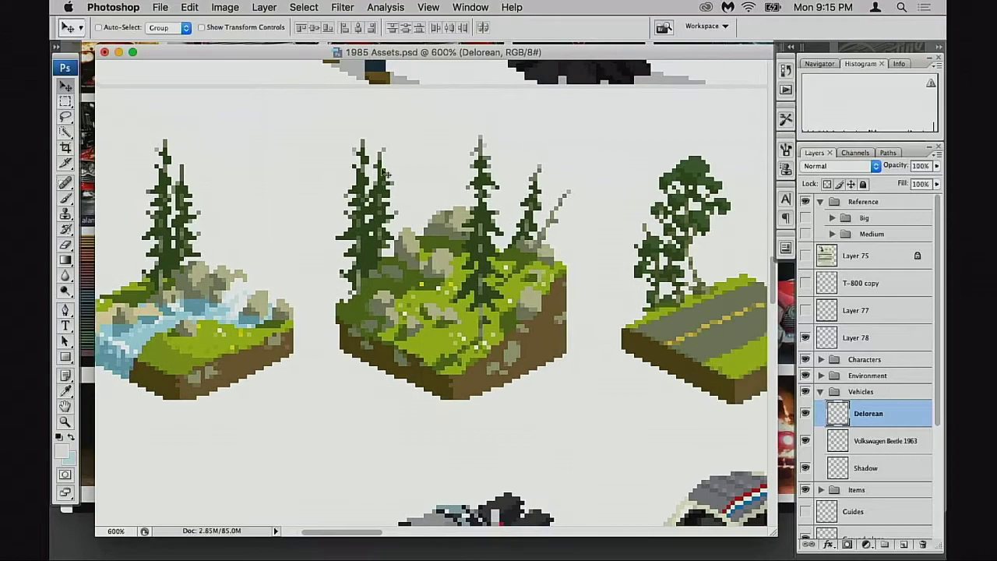
pyautogui.scroll(-2, 481, 294)
pyautogui.hscroll(-1, 460, 234)
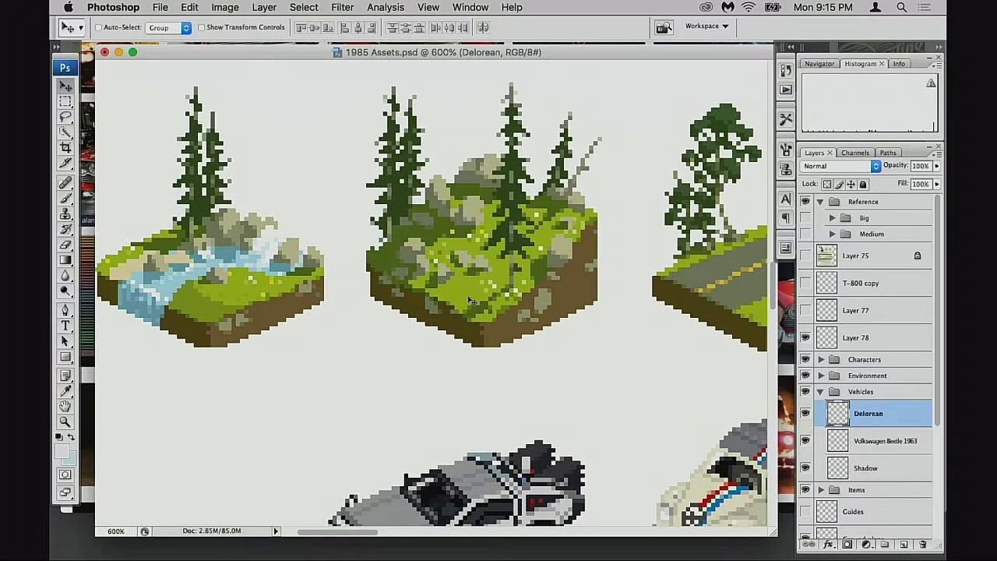
pyautogui.moveTo(439, 288)
pyautogui.mouseDown()
pyautogui.moveTo(507, 275)
pyautogui.moveTo(429, 281)
pyautogui.mouseUp()
pyautogui.moveTo(264, 322); pyautogui.dragTo(381, 352)
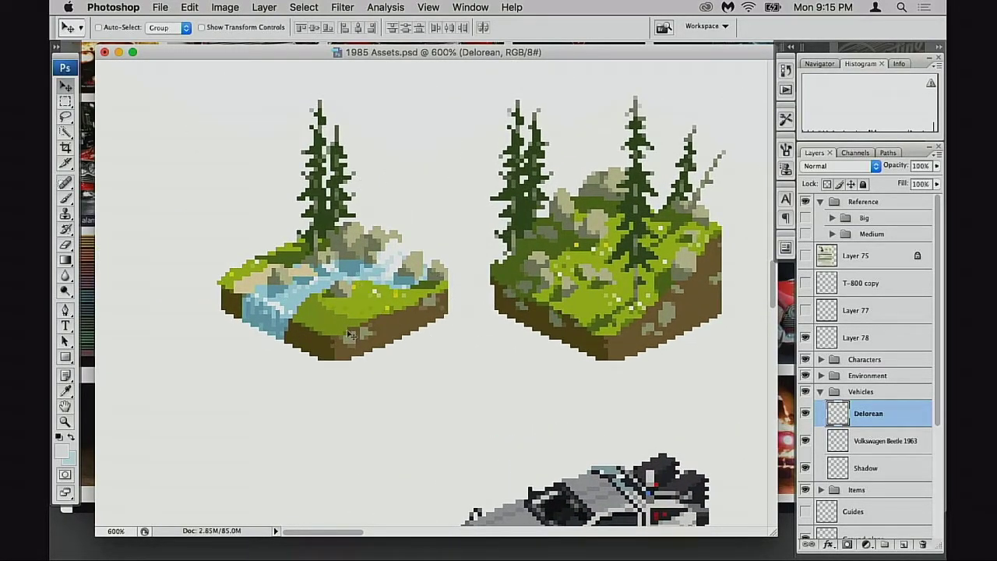
pyautogui.moveTo(636, 247); pyautogui.dragTo(474, 284)
pyautogui.moveTo(490, 345); pyautogui.dragTo(557, 312)
pyautogui.moveTo(634, 366); pyautogui.dragTo(440, 352)
pyautogui.moveTo(388, 321); pyautogui.dragTo(614, 318)
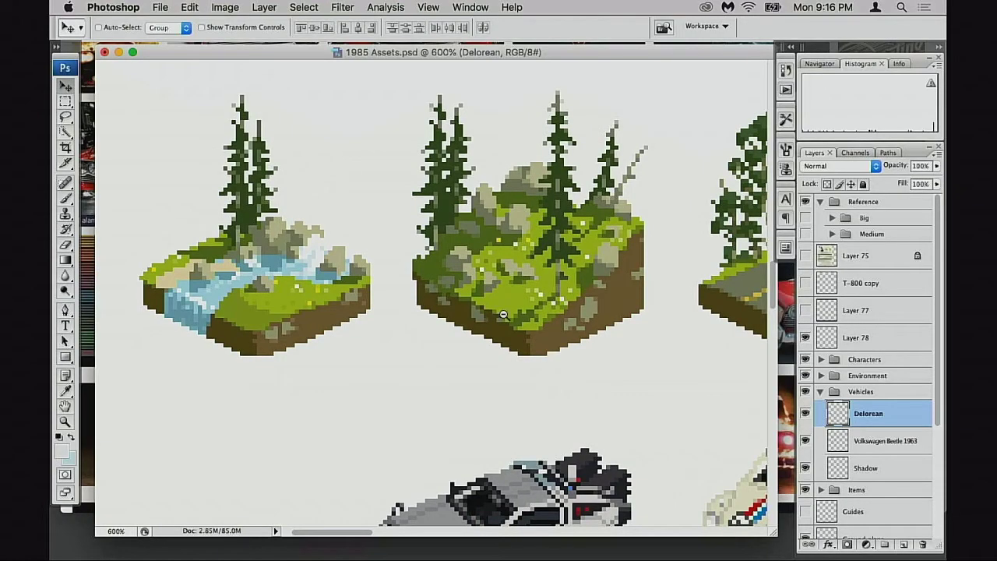
# - Go up to the character sprites and inspect the suited gunman, the woman with the pet carrier and the chainsaw figure at 500%
pyautogui.keyDown('alt'); pyautogui.click(500, 314); pyautogui.keyUp('alt')
pyautogui.keyDown('alt'); pyautogui.click(537, 325); pyautogui.keyUp('alt')
pyautogui.moveTo(538, 325); pyautogui.dragTo(344, 292)
pyautogui.moveTo(579, 148); pyautogui.dragTo(441, 354)
pyautogui.scroll(8, 448, 297)
pyautogui.hscroll(-2, 490, 280)
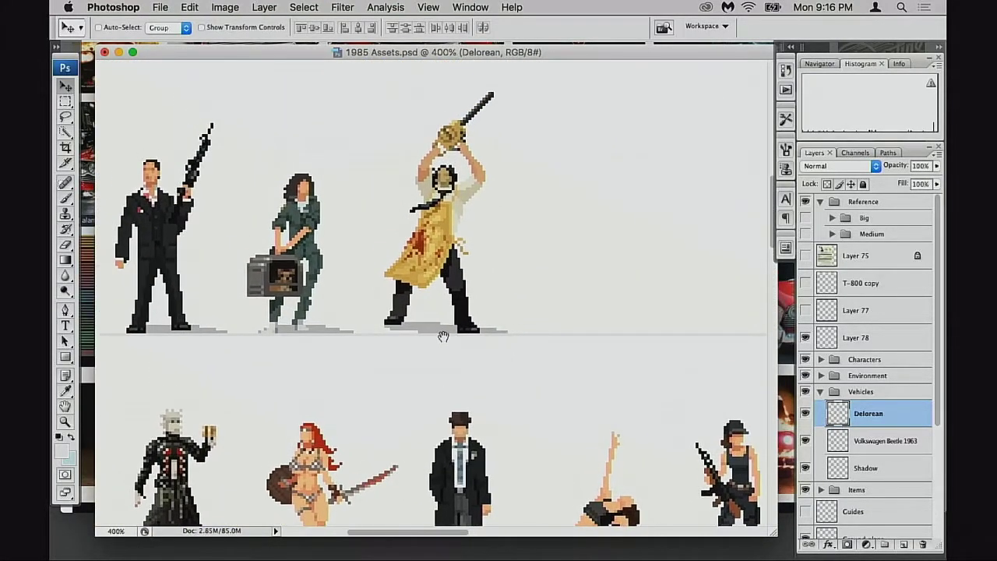
pyautogui.keyDown('super'); pyautogui.click(456, 230); pyautogui.keyUp('super')
pyautogui.moveTo(395, 289); pyautogui.dragTo(521, 302)
pyautogui.hscroll(1, 542, 310)
pyautogui.scroll(-1, 549, 307)
pyautogui.hscroll(1, 549, 307)
pyautogui.hscroll(-2, 521, 303)
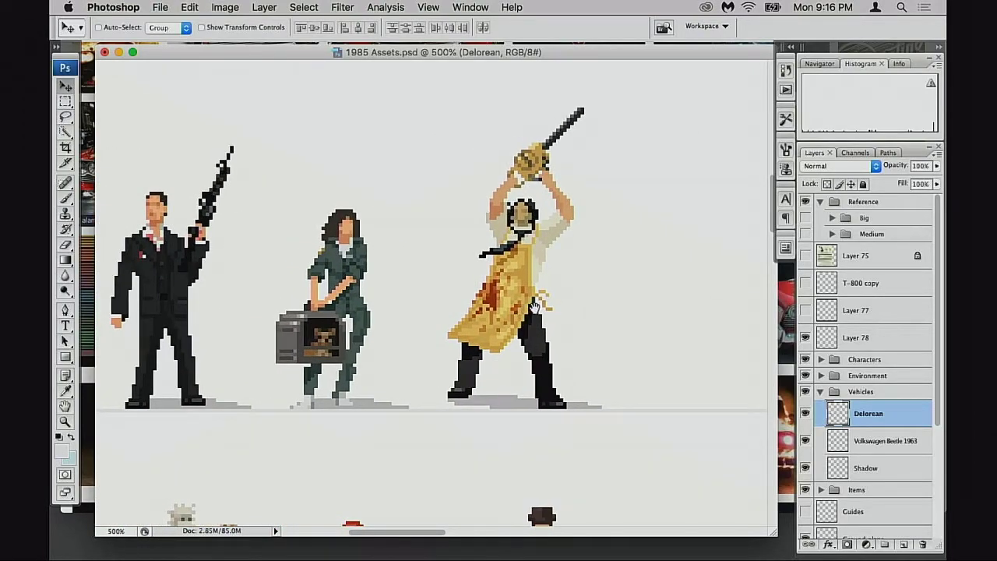
# - Survey the character row with the red-haired warrior, then return to the DeLorean and Beetle sprites
pyautogui.scroll(-10, 499, 330)
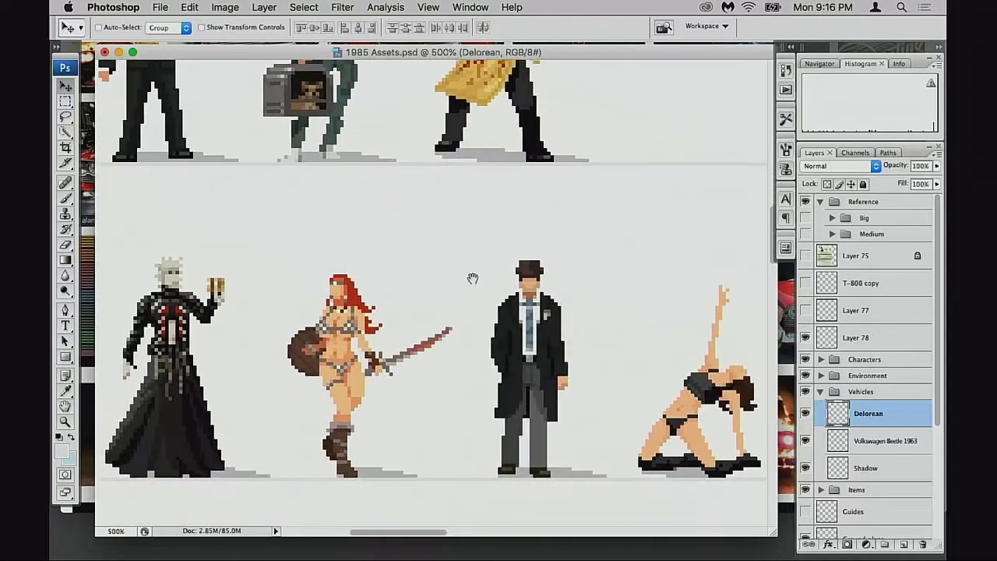
pyautogui.scroll(-8, 440, 376)
pyautogui.hscroll(-4, 439, 376)
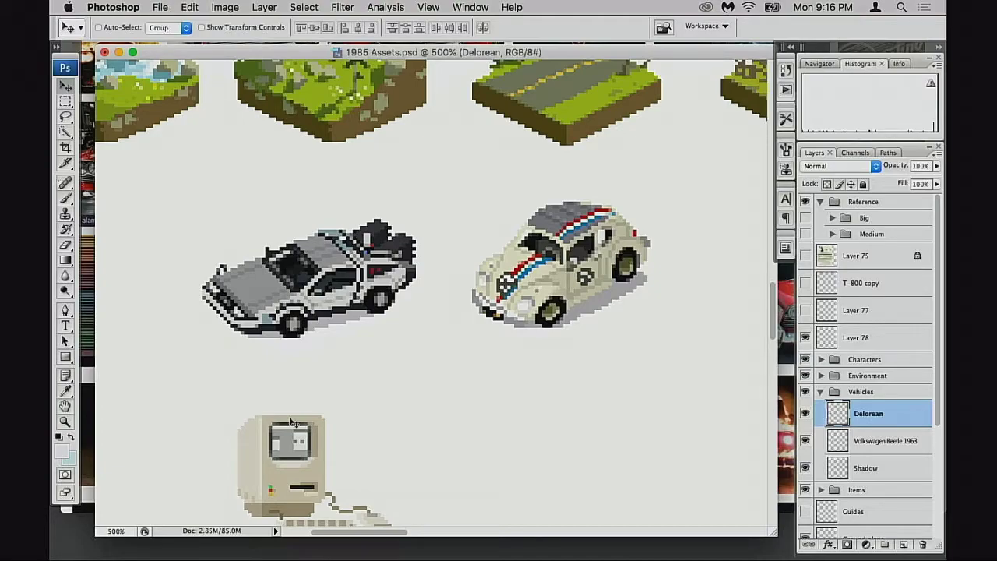
# - Minimize the 1985 Assets.psd window and switch to the Christine image results in Safari
pyautogui.moveTo(117, 52); pyautogui.dragTo(120, 53)
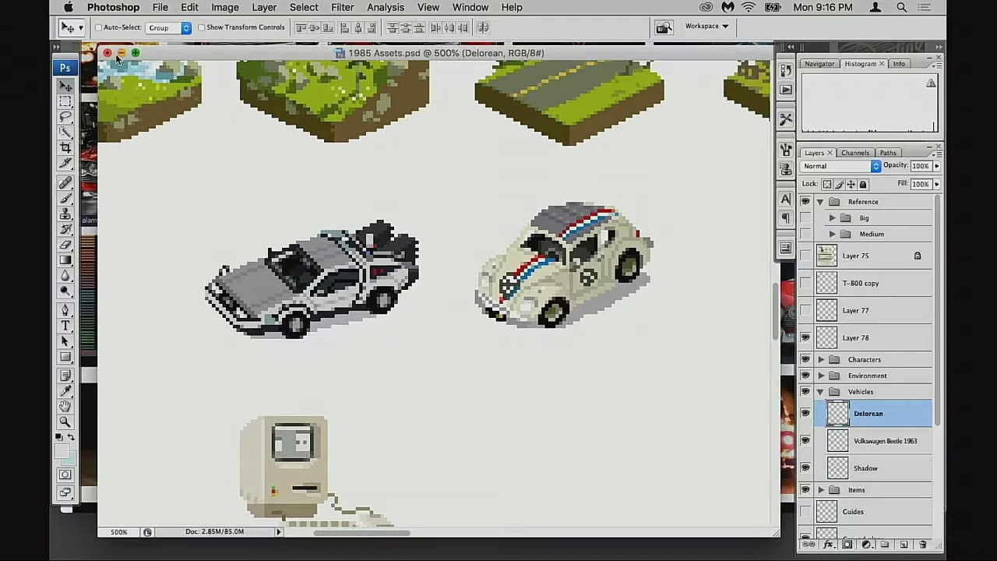
pyautogui.click(121, 52)
pyautogui.click(578, 276)
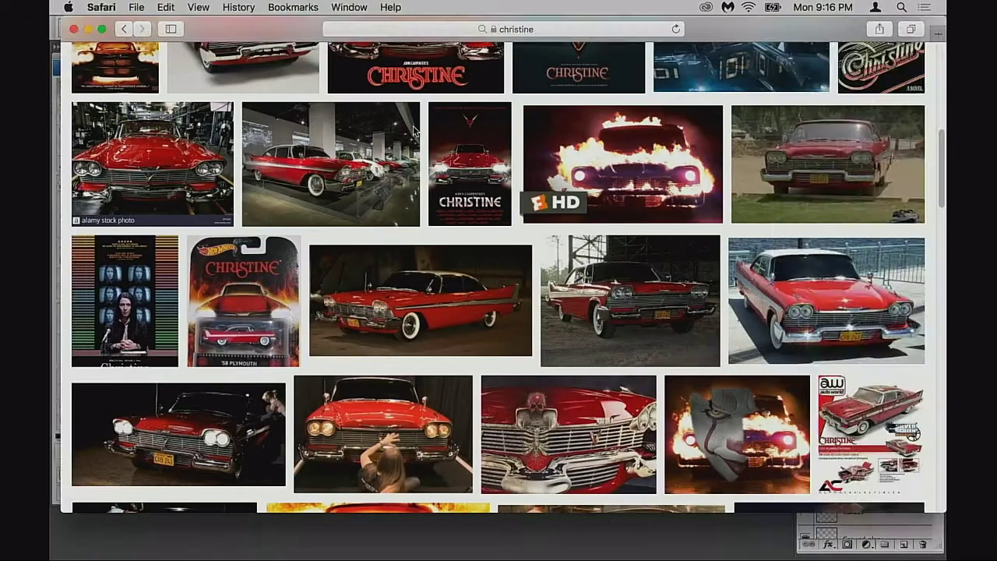
# - Look through the Christine image results again for a suitable view of the red car
pyautogui.scroll(-1, 578, 277)
pyautogui.scroll(-10, 578, 276)
pyautogui.scroll(11, 589, 265)
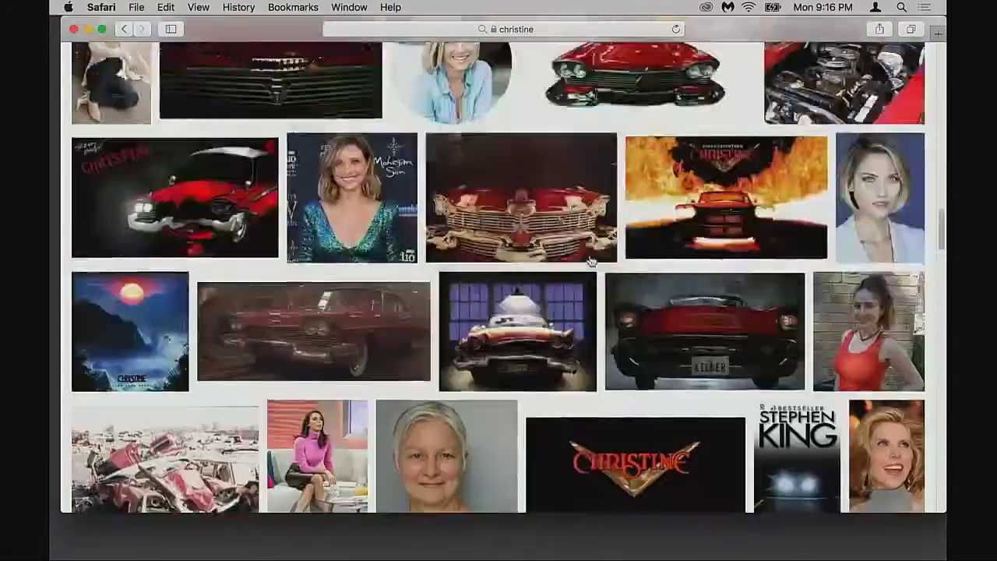
pyautogui.scroll(6, 589, 259)
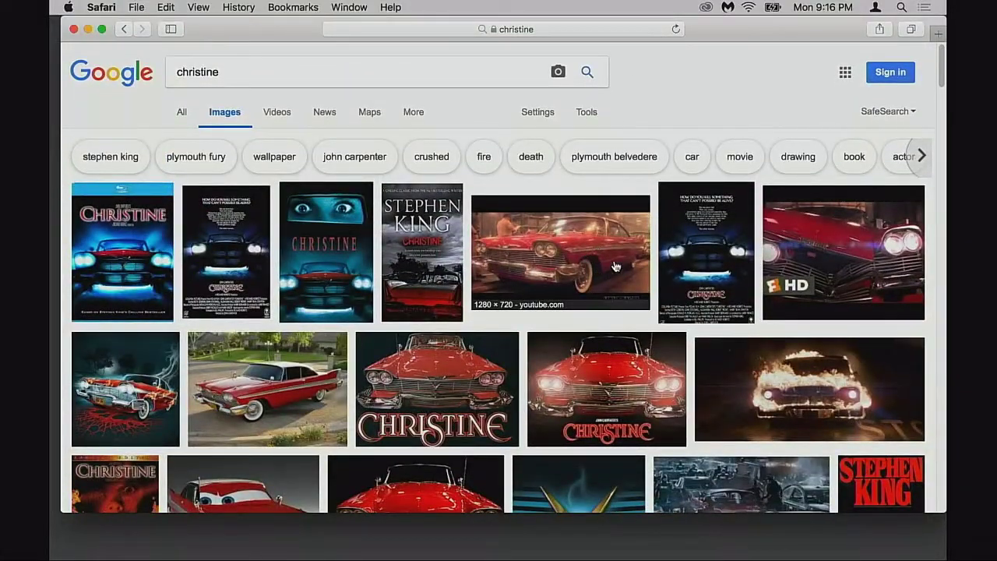
pyautogui.scroll(-8, 600, 243)
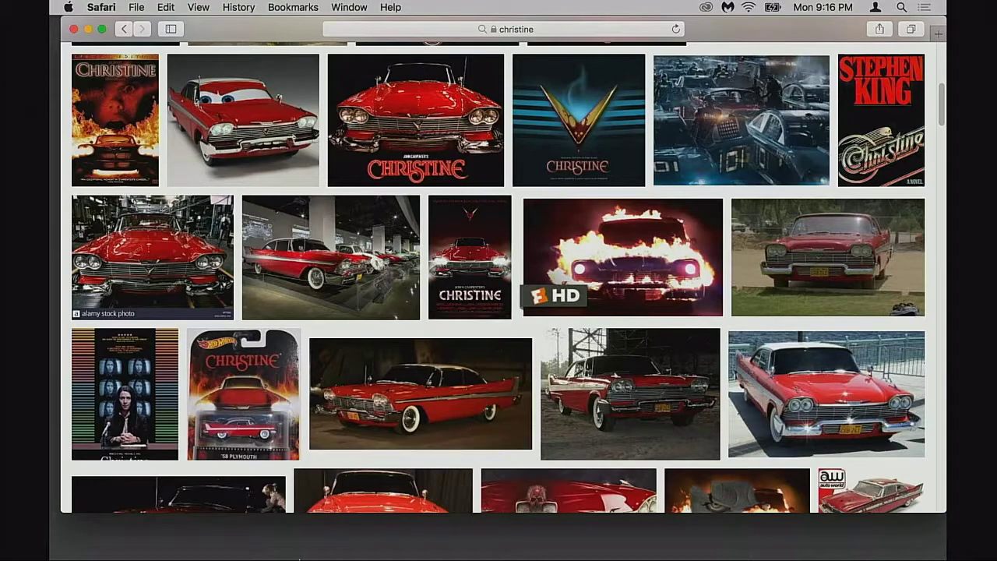
# - Switch to Photoshop and survey the vehicle, building and computer sprites in 1985 Assets.psd at 500%
pyautogui.moveTo(413, 555)
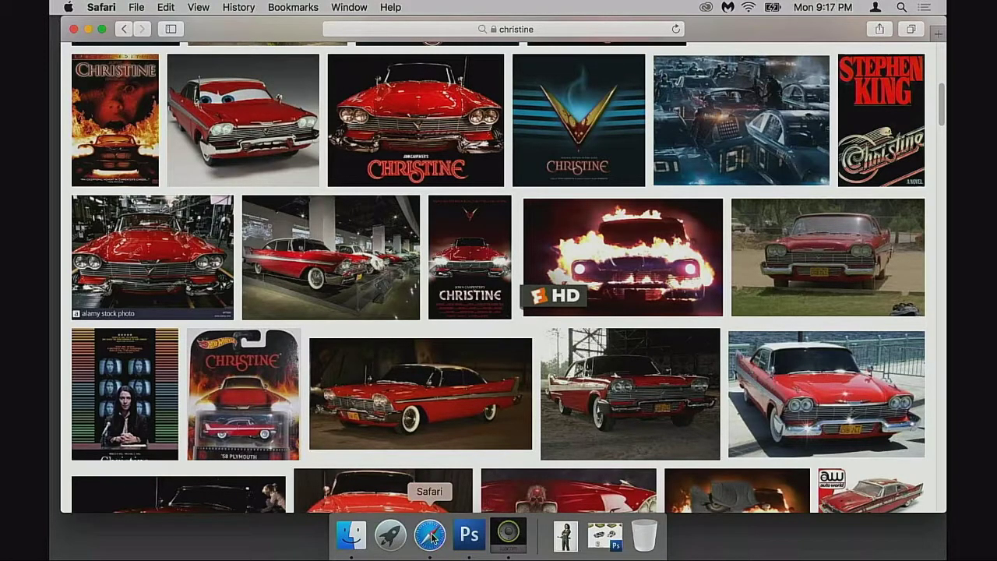
pyautogui.click(469, 536)
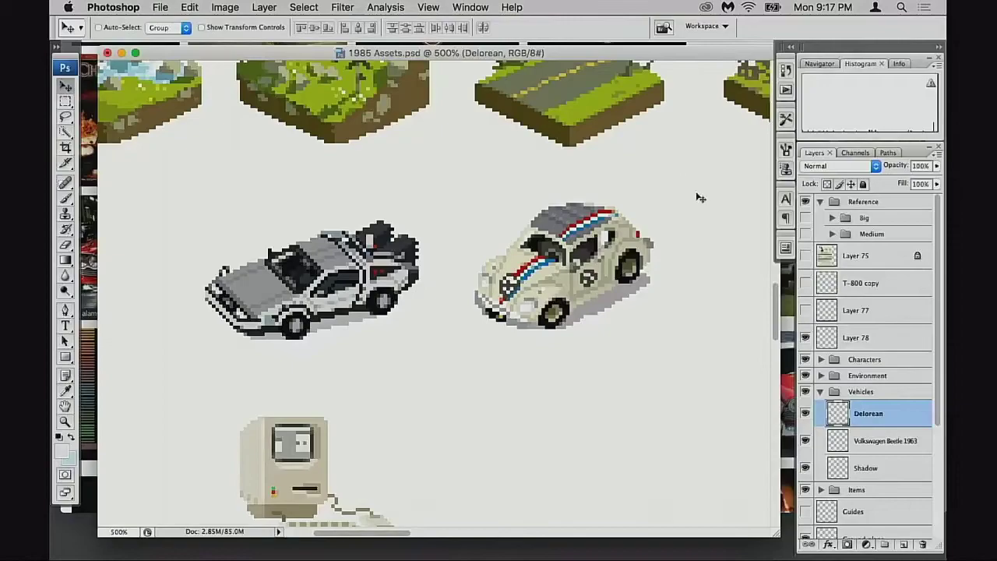
pyautogui.scroll(10, 694, 218)
pyautogui.scroll(-10, 676, 260)
pyautogui.hscroll(5, 675, 258)
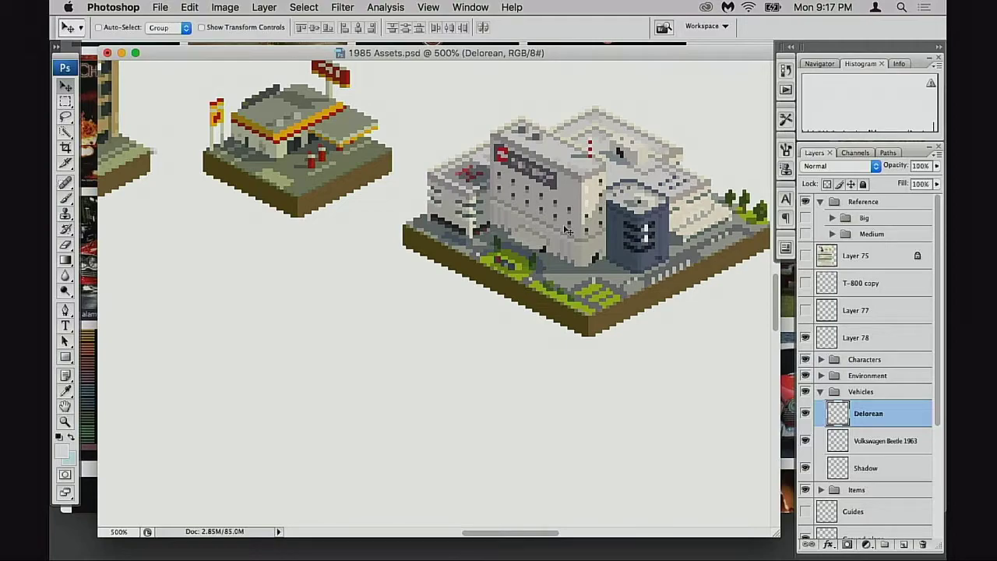
pyautogui.moveTo(408, 370); pyautogui.dragTo(614, 255)
pyautogui.moveTo(265, 370); pyautogui.dragTo(504, 323)
pyautogui.scroll(10, 503, 323)
pyautogui.hscroll(-5, 504, 324)
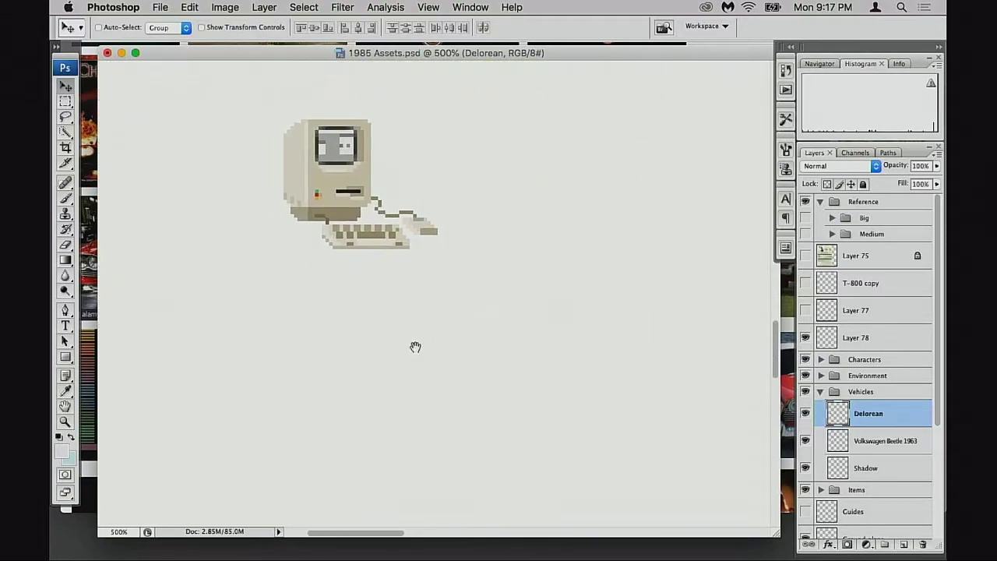
pyautogui.scroll(5, 482, 400)
pyautogui.hscroll(5, 483, 400)
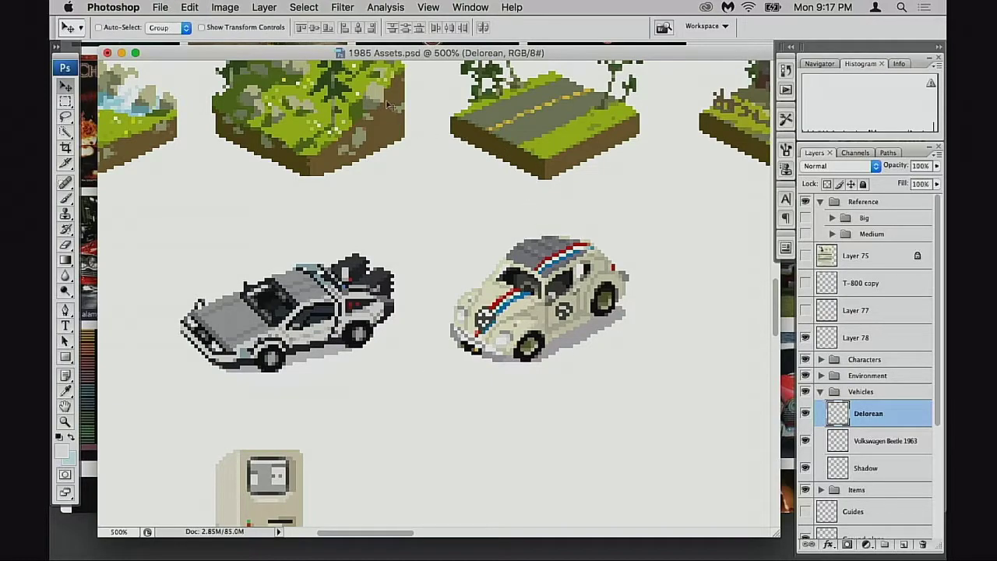
# - Move the 1985 Assets.psd window slightly lower, switch to Safari and browse the Christine image results for more car views
pyautogui.moveTo(299, 53); pyautogui.dragTo(300, 80)
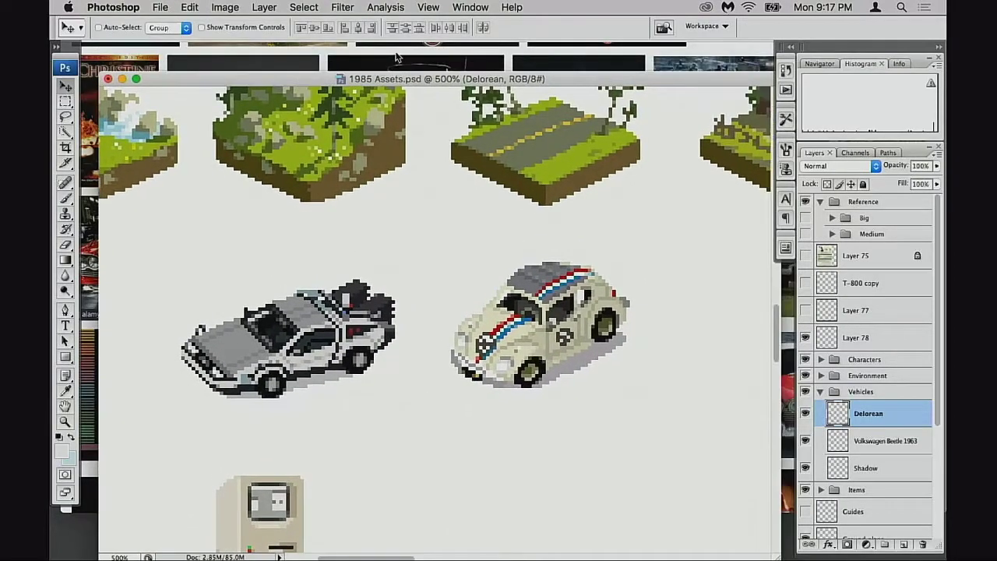
pyautogui.click(397, 59)
pyautogui.scroll(-4, 537, 189)
pyautogui.scroll(-10, 498, 280)
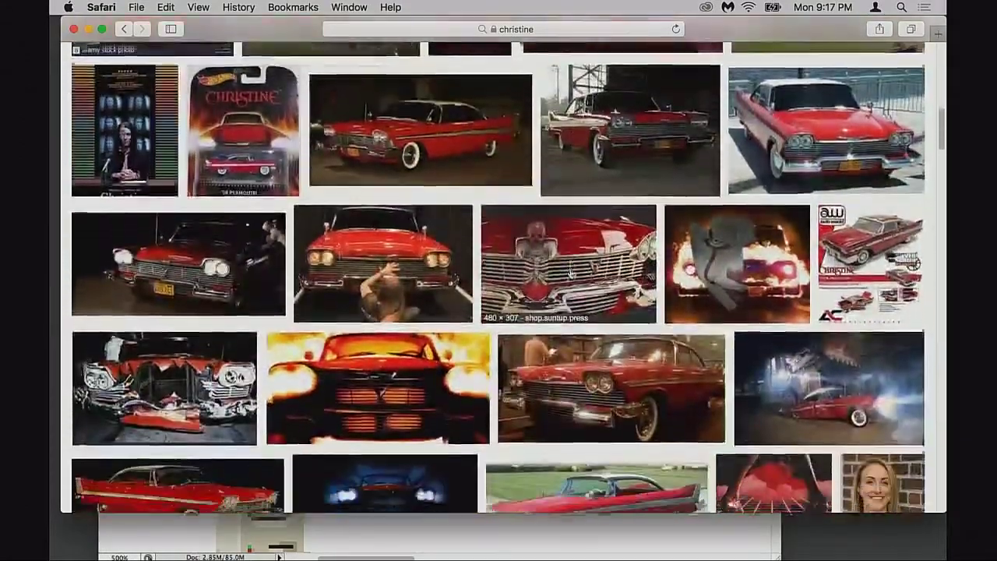
pyautogui.scroll(-5, 584, 266)
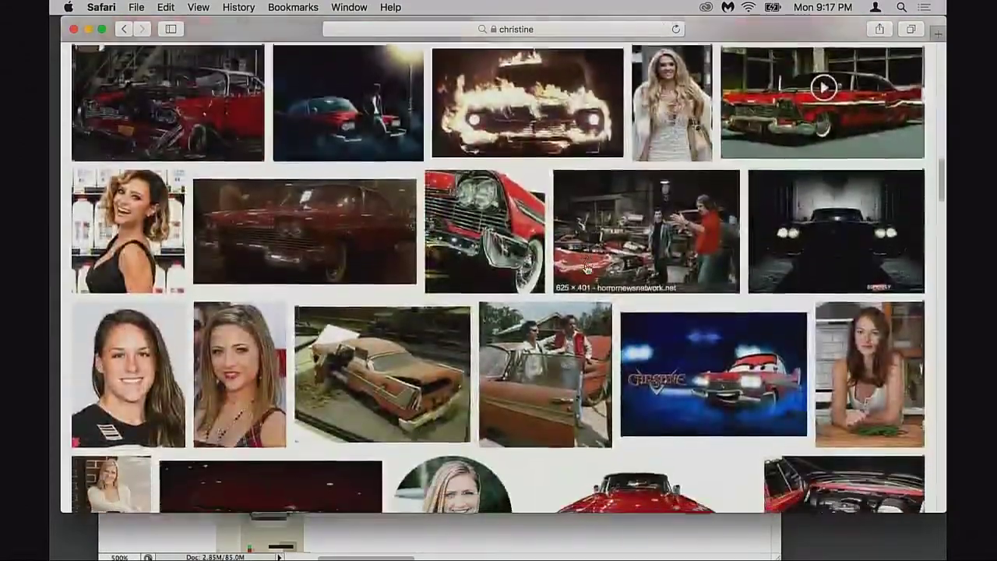
pyautogui.scroll(4, 592, 266)
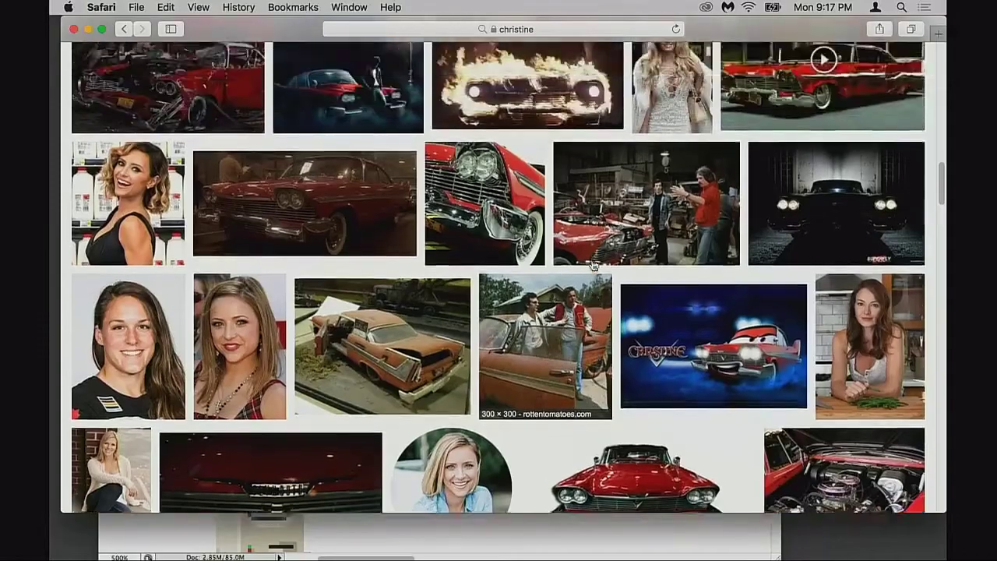
pyautogui.scroll(20, 594, 262)
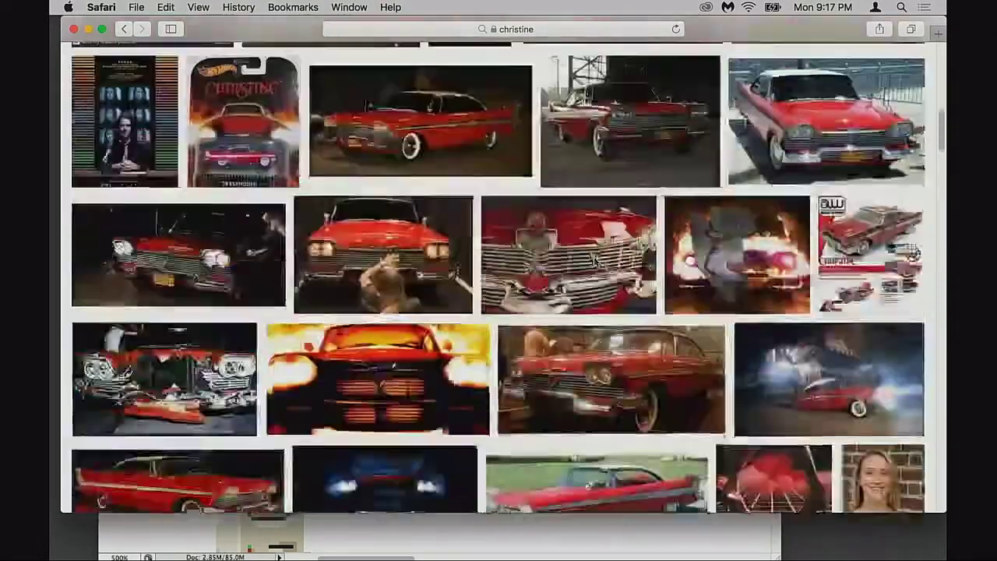
pyautogui.scroll(-8, 597, 259)
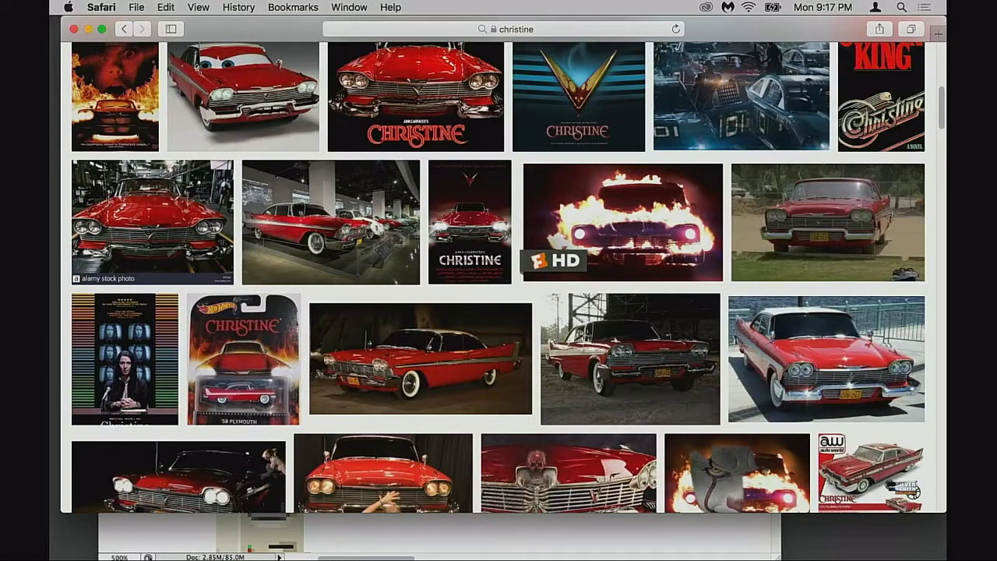
# - Return to Photoshop and examine the Beetle sprite at 600%, then compare it with the DeLorean at 300%
pyautogui.click(491, 536)
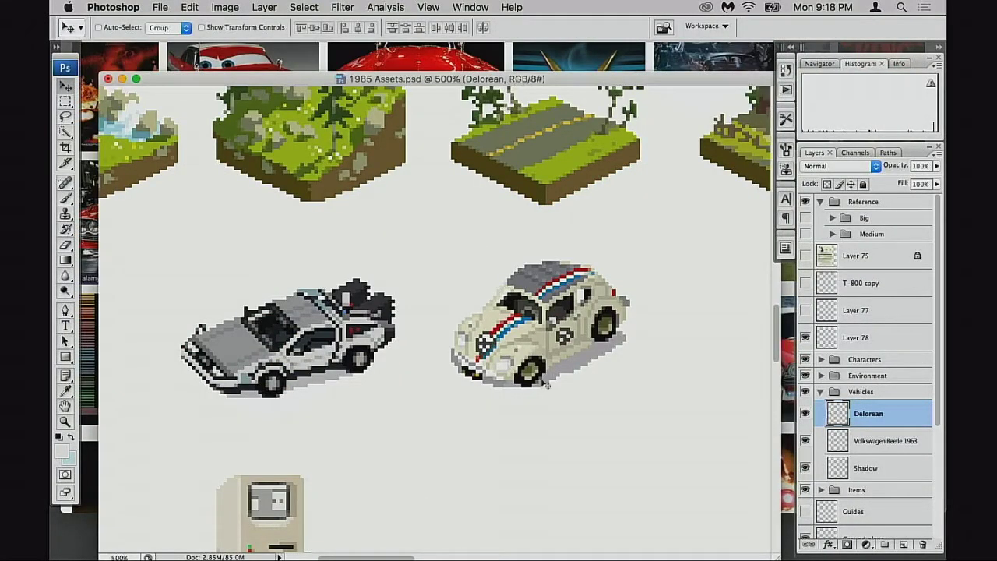
pyautogui.moveTo(496, 349); pyautogui.dragTo(517, 353)
pyautogui.keyDown('super'); pyautogui.click(507, 354); pyautogui.keyUp('super')
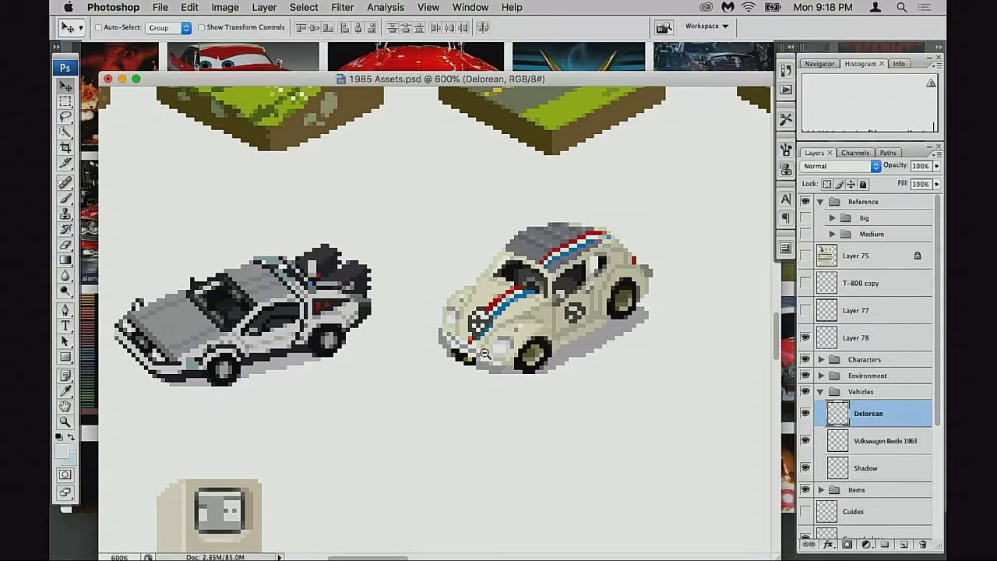
pyautogui.scroll(-3, 484, 353)
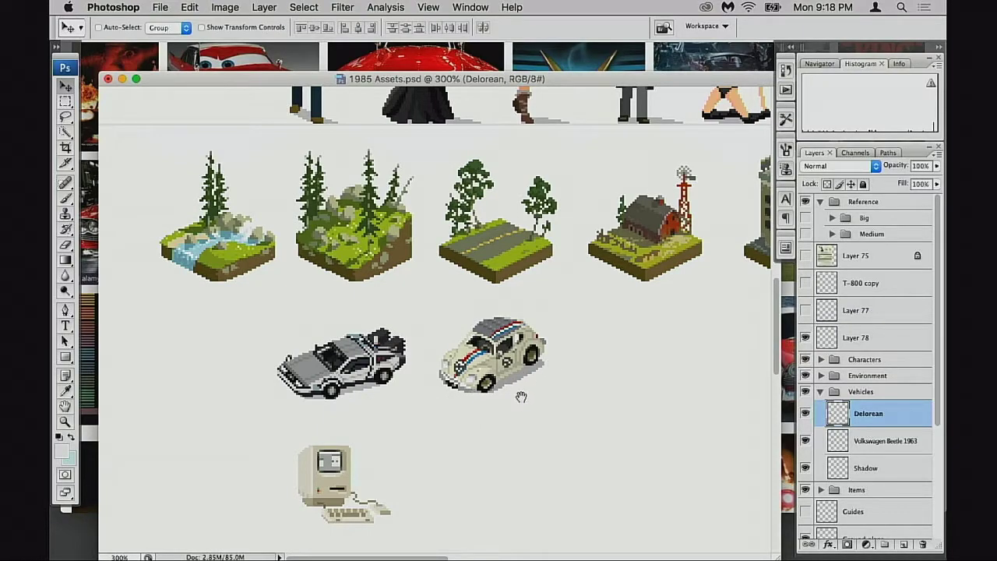
pyautogui.scroll(-3, 521, 396)
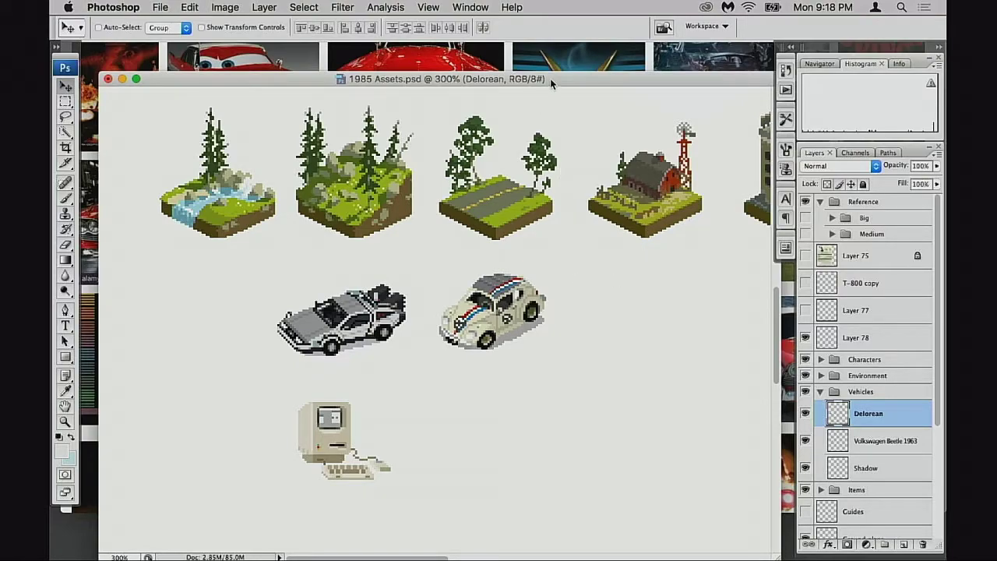
pyautogui.moveTo(550, 78); pyautogui.dragTo(535, 77)
pyautogui.moveTo(499, 275); pyautogui.dragTo(464, 285)
pyautogui.moveTo(479, 351); pyautogui.dragTo(467, 346)
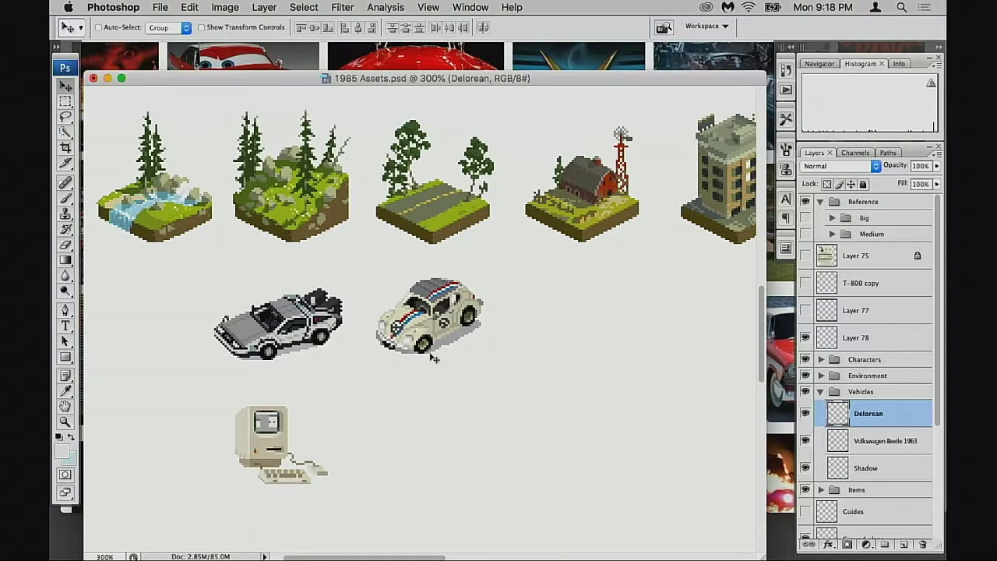
pyautogui.moveTo(391, 358); pyautogui.dragTo(433, 335)
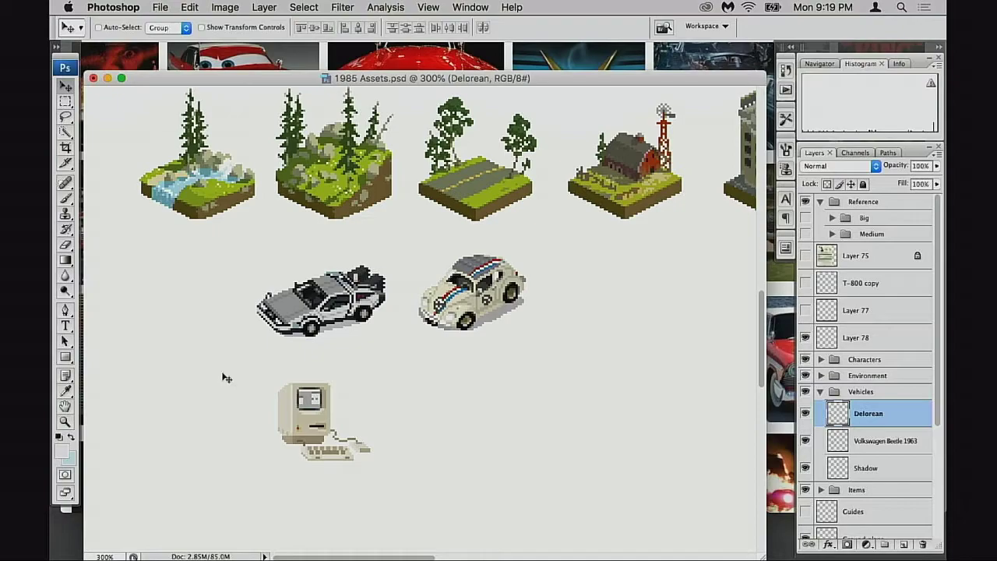
# - Uncover the Safari results, preview the Stephen King Wiki photo of the red car, and close the preview
pyautogui.moveTo(535, 77); pyautogui.dragTo(507, 166)
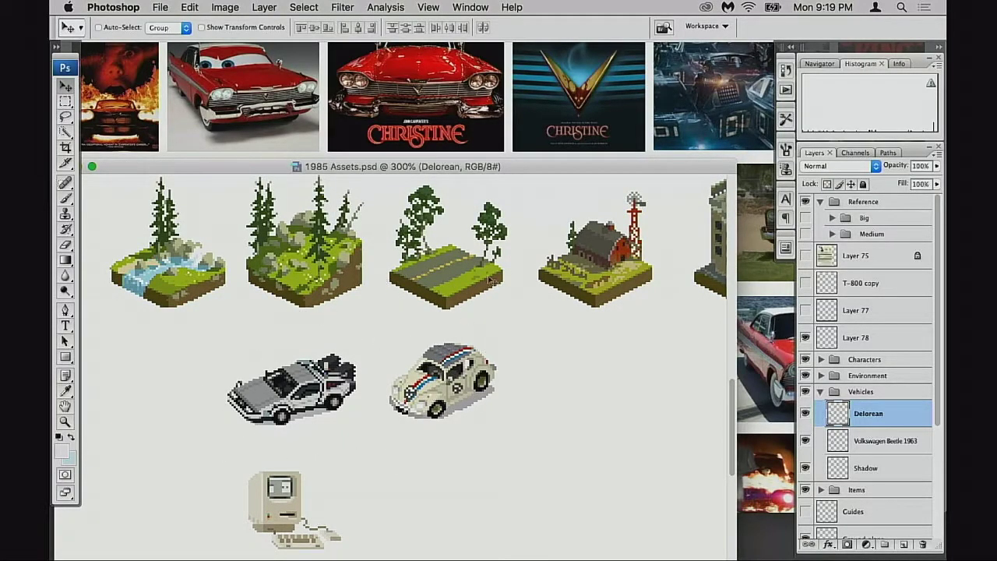
pyautogui.click(460, 95)
pyautogui.scroll(-10, 767, 202)
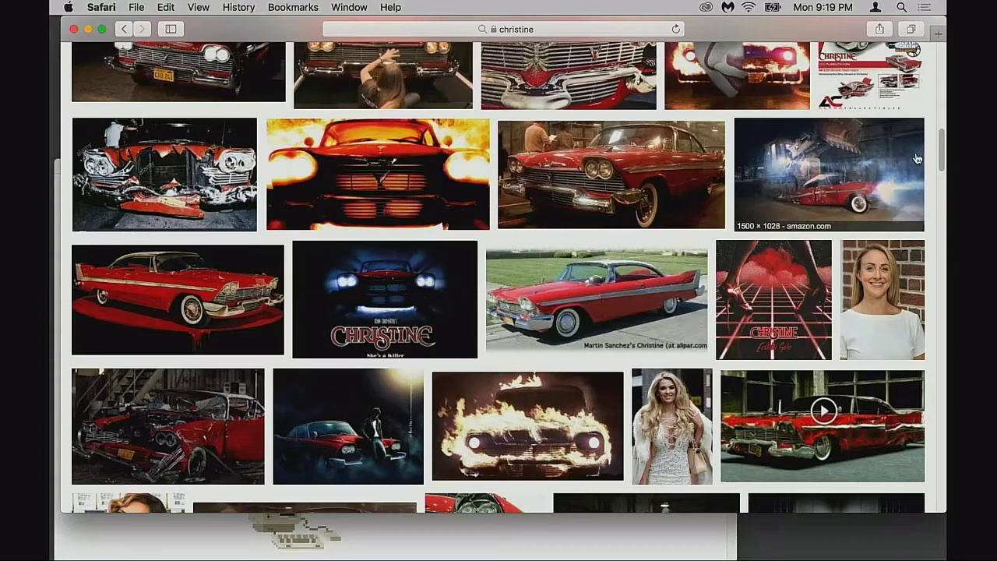
pyautogui.scroll(10, 920, 124)
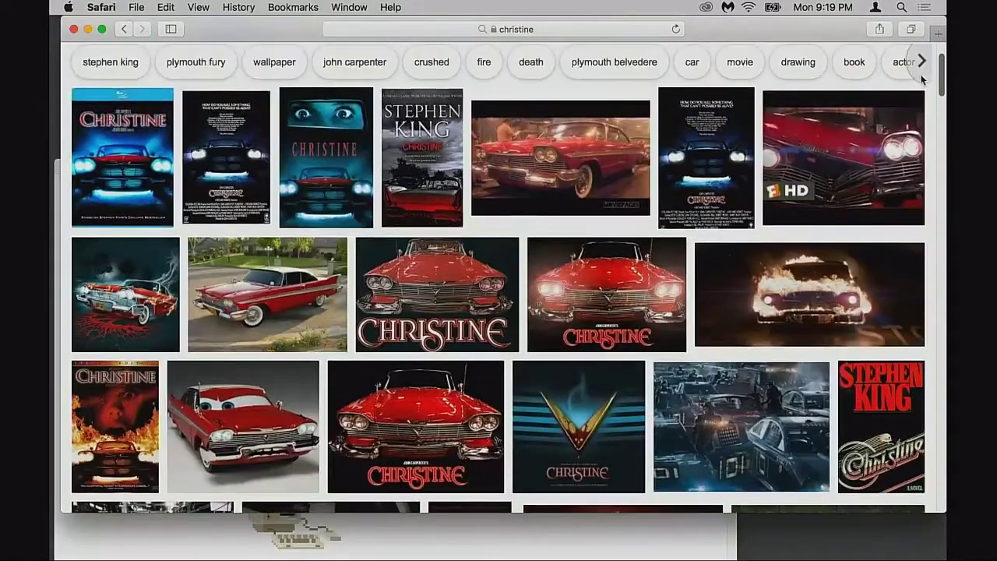
pyautogui.scroll(-1, 896, 117)
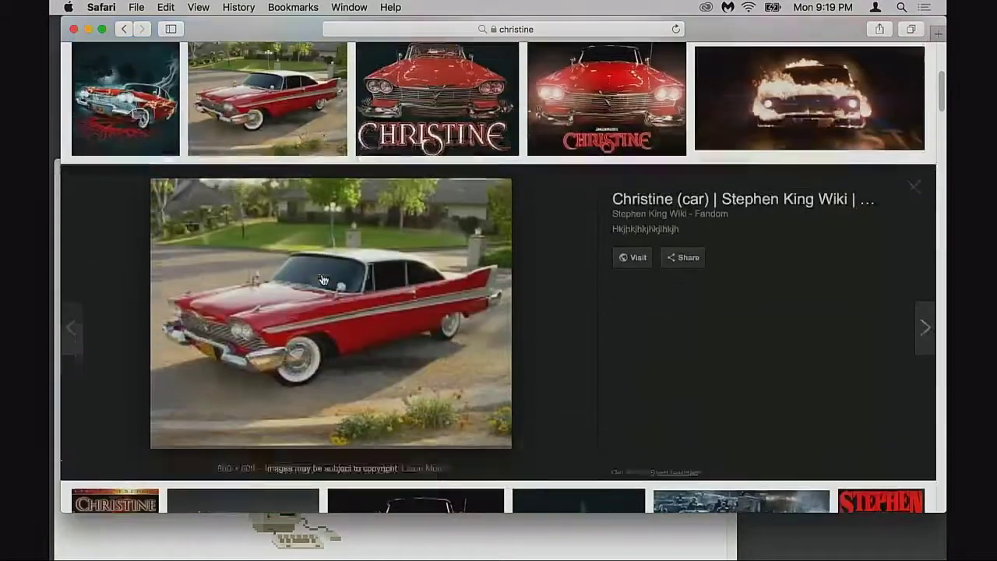
pyautogui.click(324, 277)
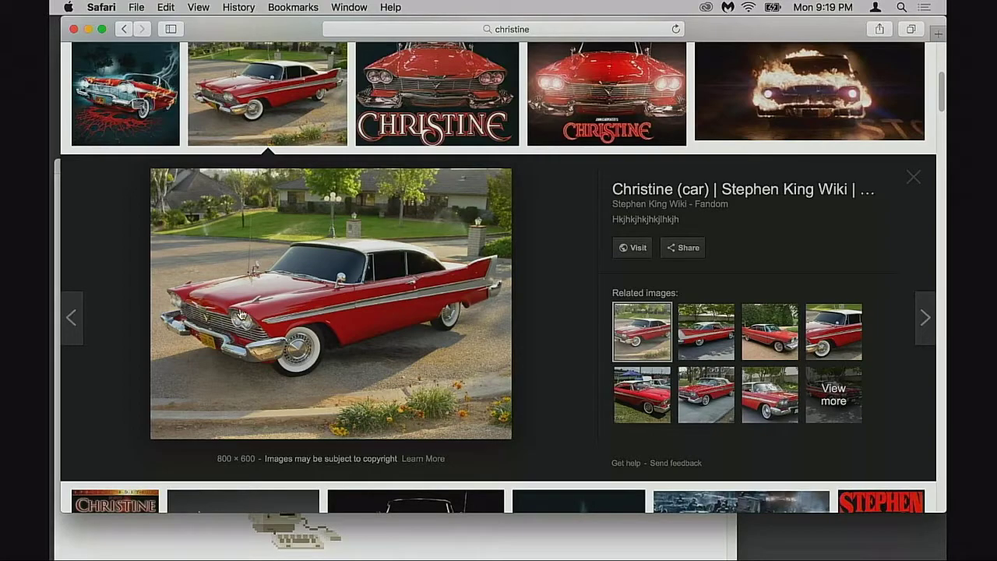
pyautogui.click(909, 182)
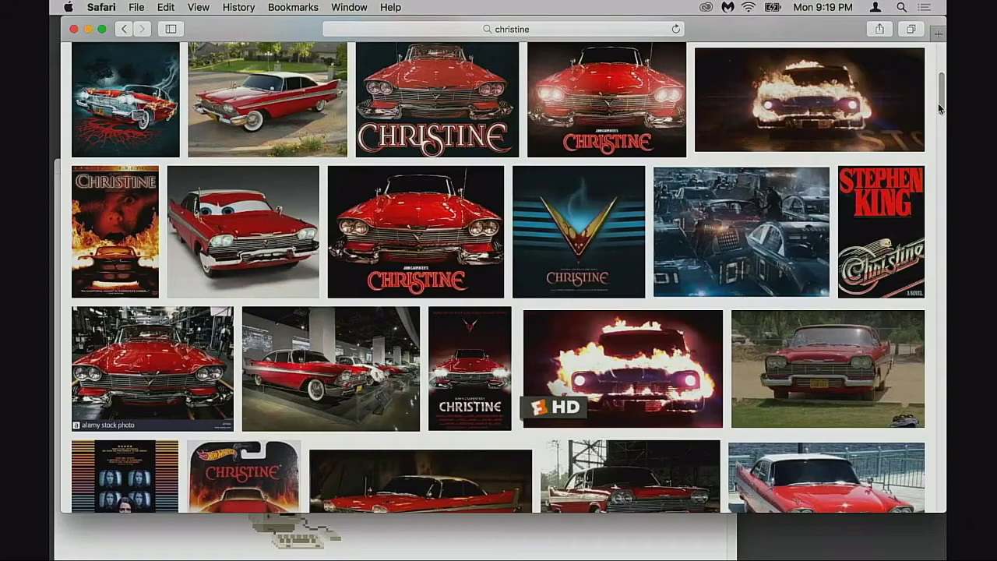
# - Open the preview of the 720 × 540 Facebook photo of the red car and copy the image
pyautogui.scroll(-2, 942, 105)
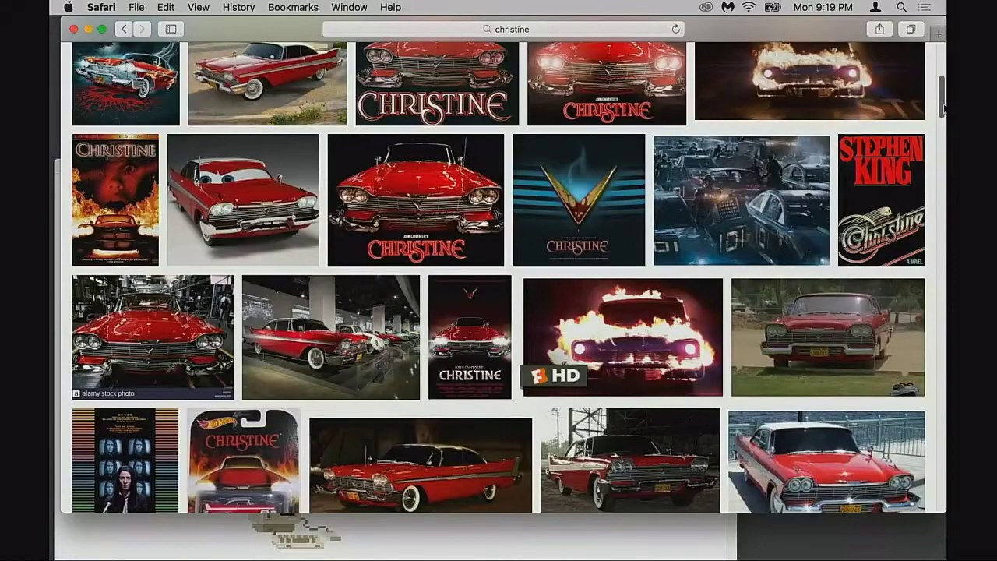
pyautogui.moveTo(944, 107); pyautogui.dragTo(943, 108)
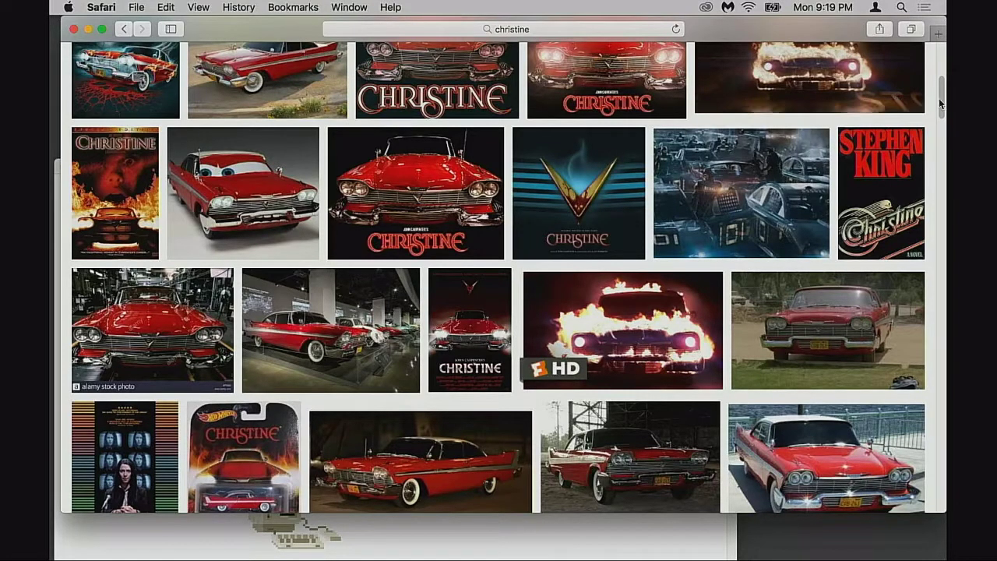
pyautogui.scroll(-5, 649, 198)
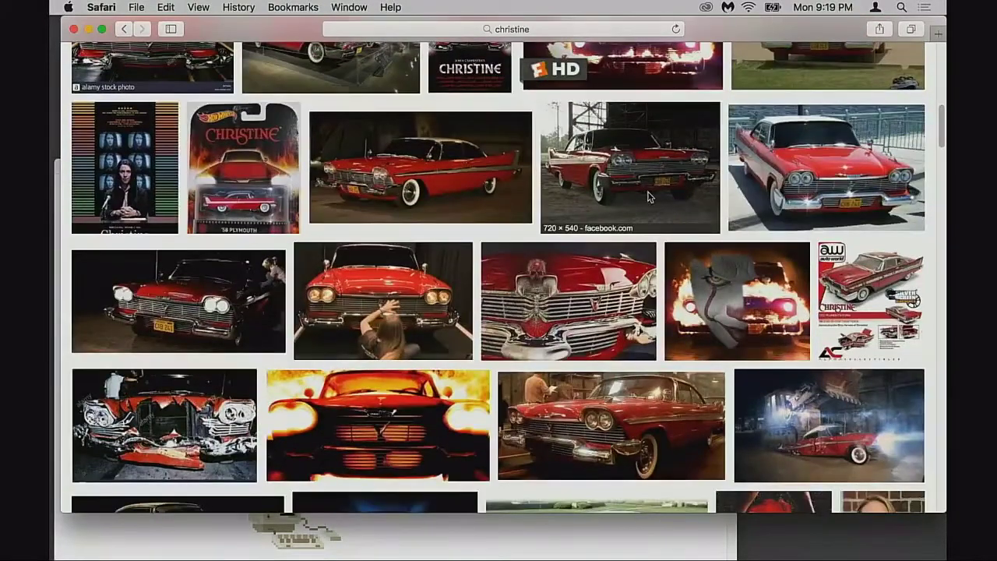
pyautogui.click(649, 198)
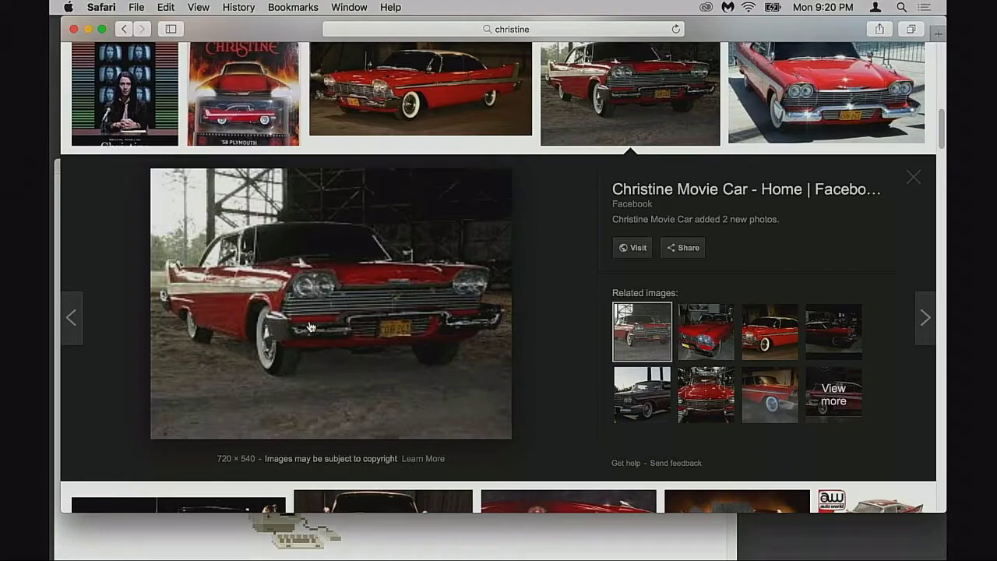
pyautogui.rightClick(348, 313)
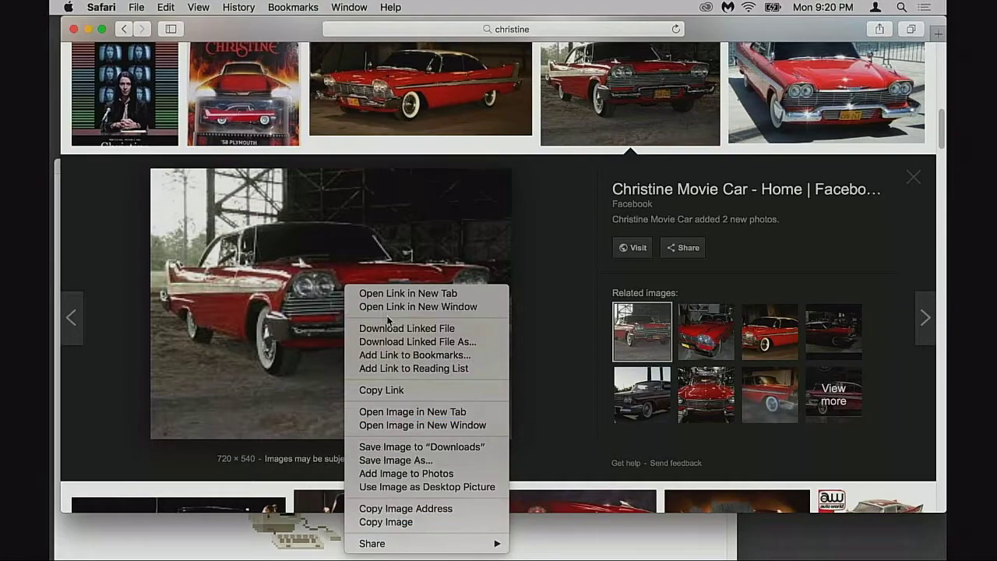
pyautogui.click(392, 522)
pyautogui.rightClick(340, 415)
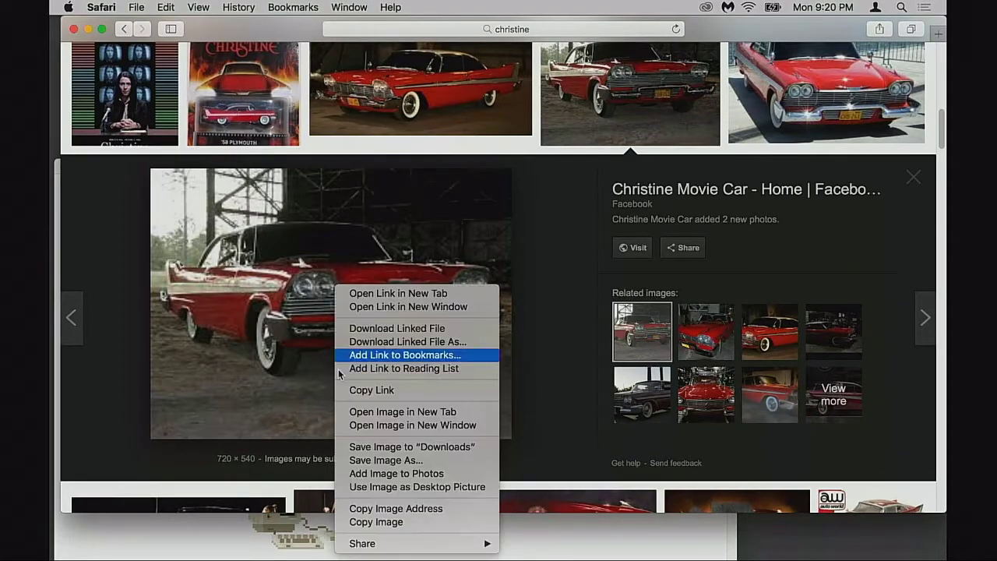
pyautogui.click(387, 520)
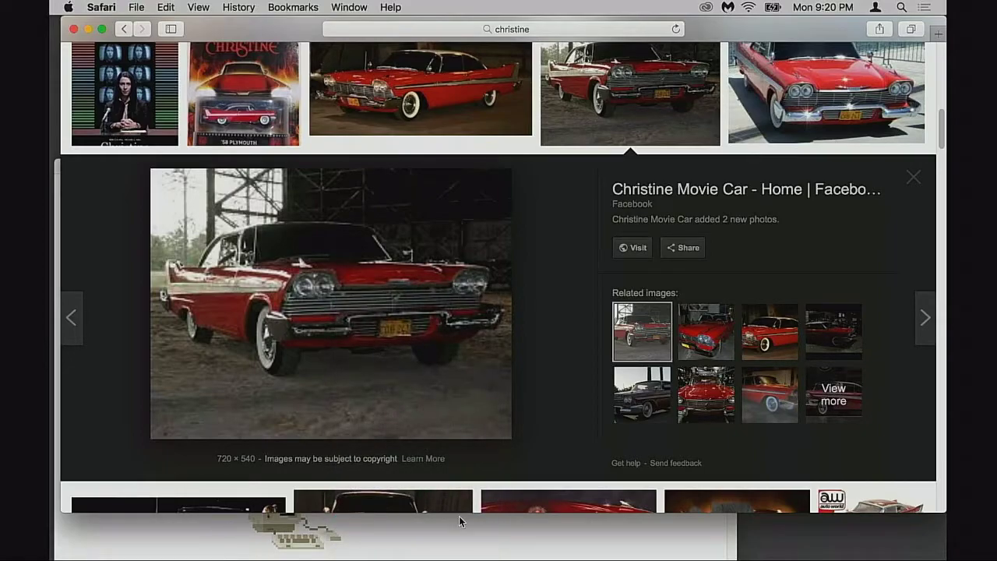
# - Switch back to Photoshop, create a new document with the default settings and paste the copied car photo into it
pyautogui.moveTo(284, 39); pyautogui.dragTo(318, 224)
pyautogui.moveTo(365, 168); pyautogui.dragTo(409, 50)
pyautogui.press('super+n')
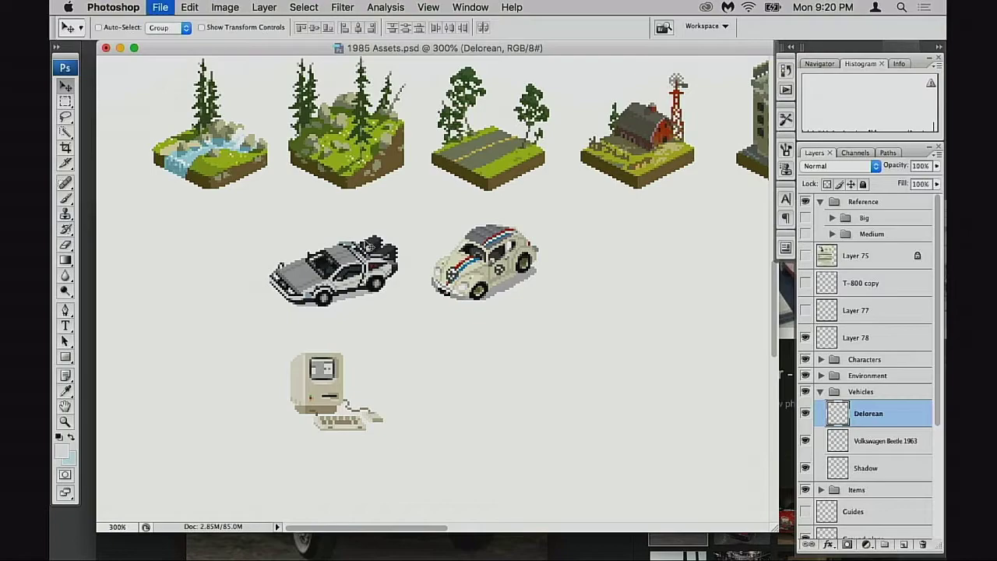
pyautogui.press('Return')
pyautogui.press('super+v')
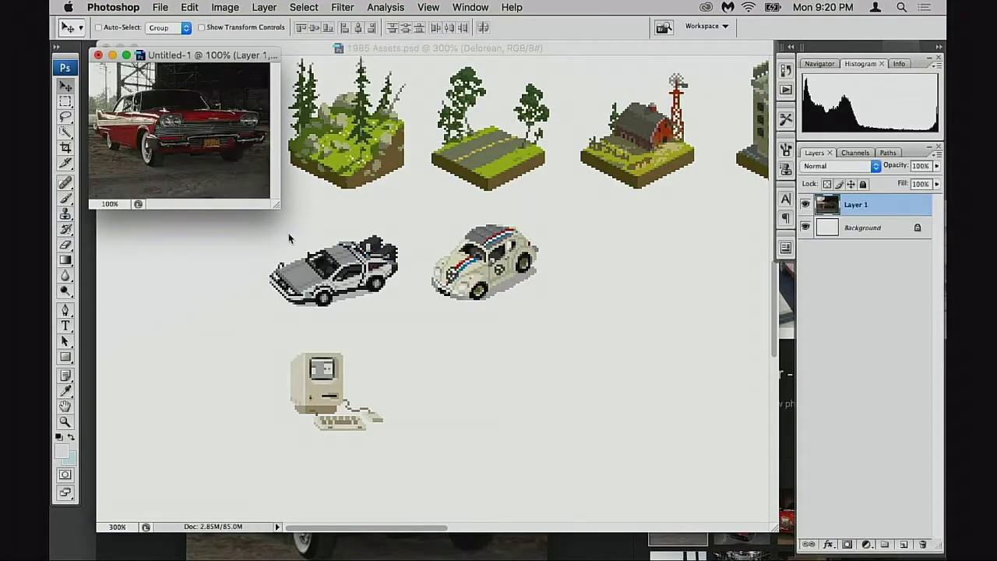
# - Enlarge the new document's window, display the car photo in full-screen mode at 300%, and leave the Move tool active
pyautogui.moveTo(272, 204); pyautogui.dragTo(634, 467)
pyautogui.keyDown('super'); pyautogui.click(349, 257); pyautogui.keyUp('super')
pyautogui.keyDown('super'); pyautogui.click(351, 261); pyautogui.keyUp('super')
pyautogui.press('f')
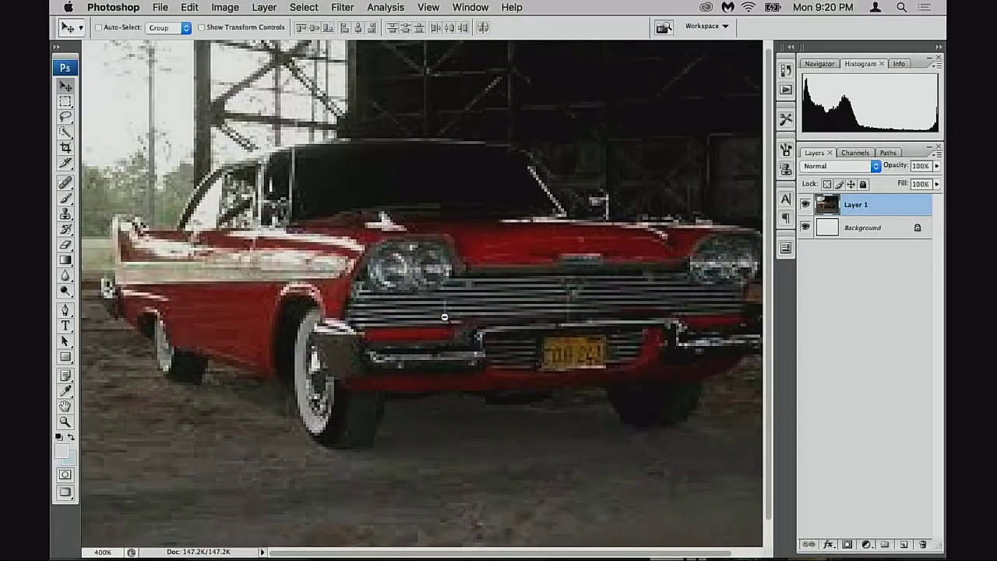
pyautogui.press('b')
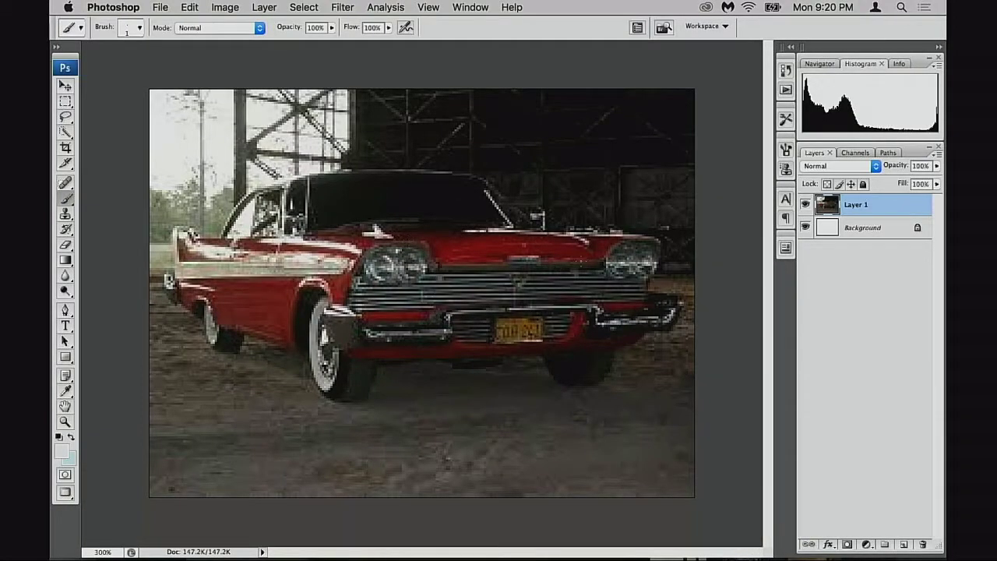
pyautogui.press('v')
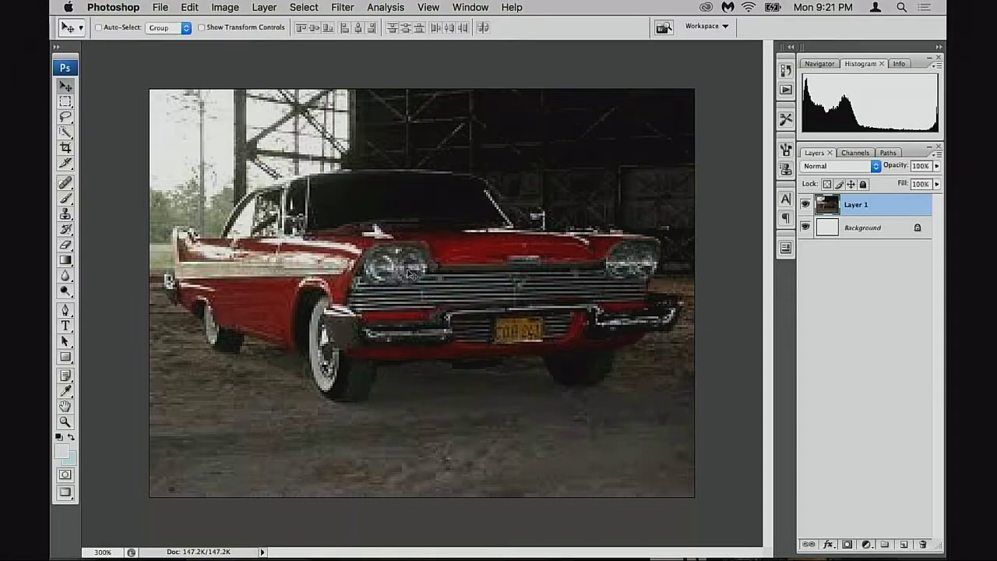
# - Return the pasted Facebook car photo to a standard window at 200% and close the document without saving
pyautogui.press('f')
pyautogui.press('f')
pyautogui.press('f')
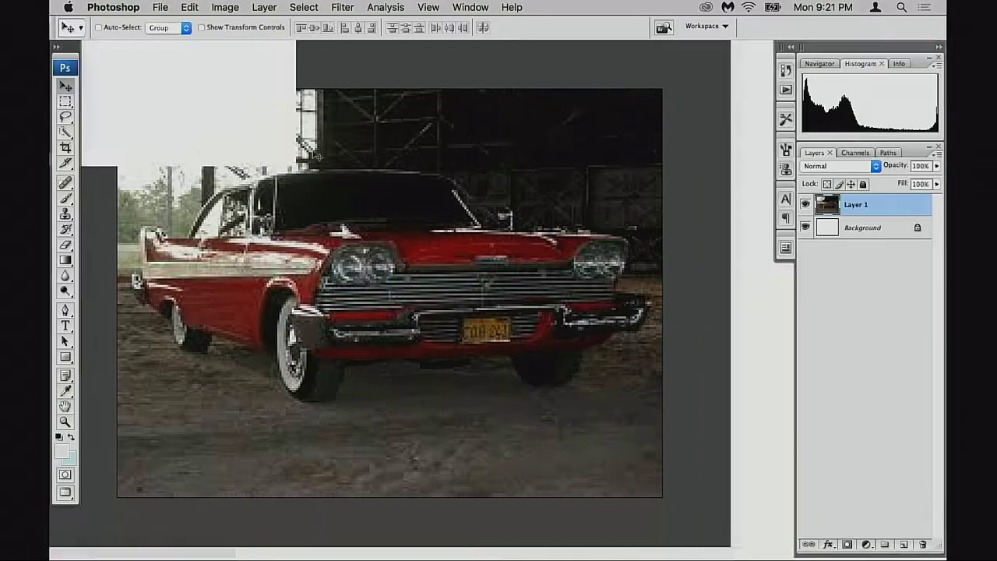
pyautogui.press('super+minus')
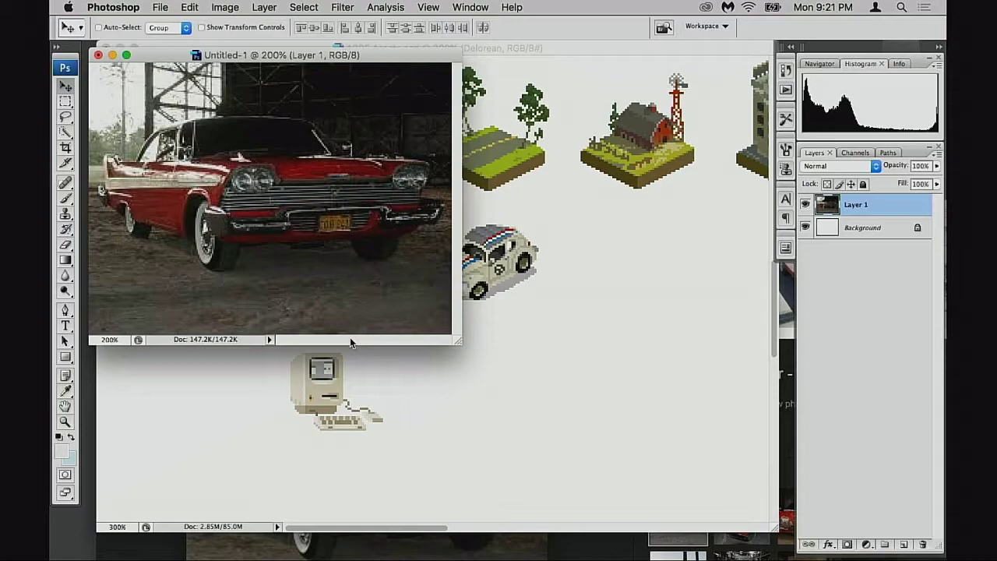
pyautogui.click(99, 55)
pyautogui.click(436, 180)
# - Switch to Safari, find the 475 × 215 Allpar photo of the red 1958 Plymouth Fury and copy the image
pyautogui.press('super+Tab')
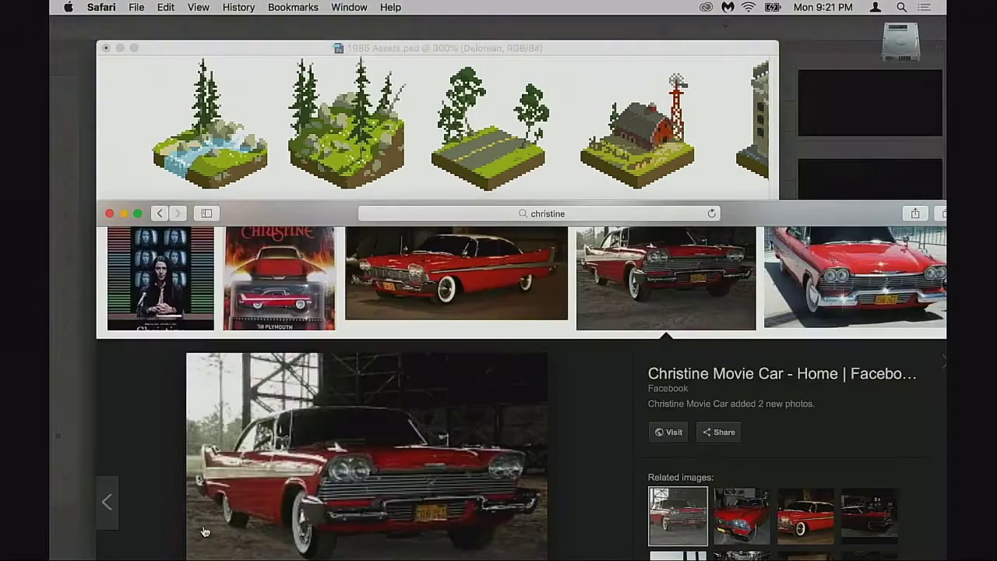
pyautogui.moveTo(522, 208); pyautogui.dragTo(451, 55)
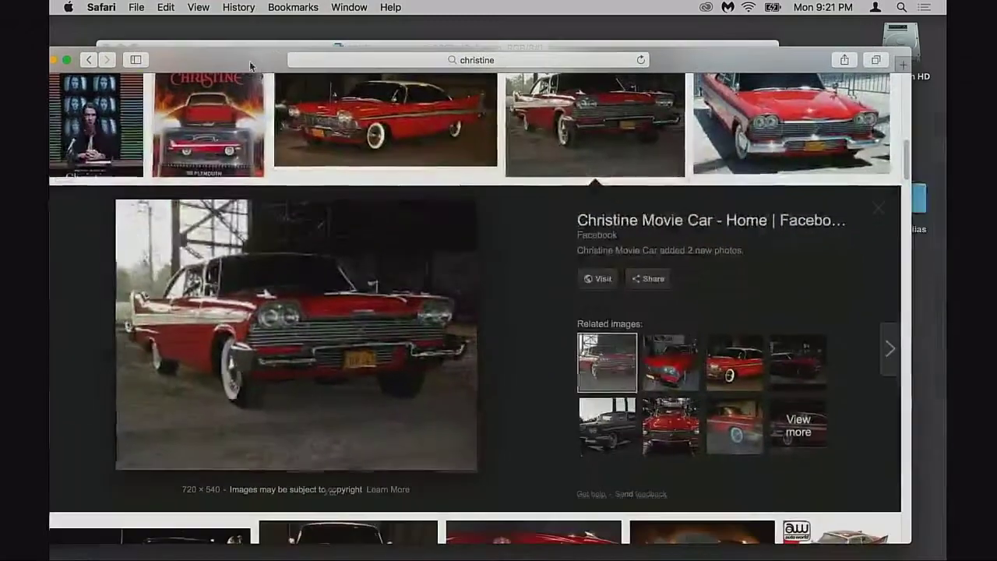
pyautogui.moveTo(903, 156); pyautogui.dragTo(906, 207)
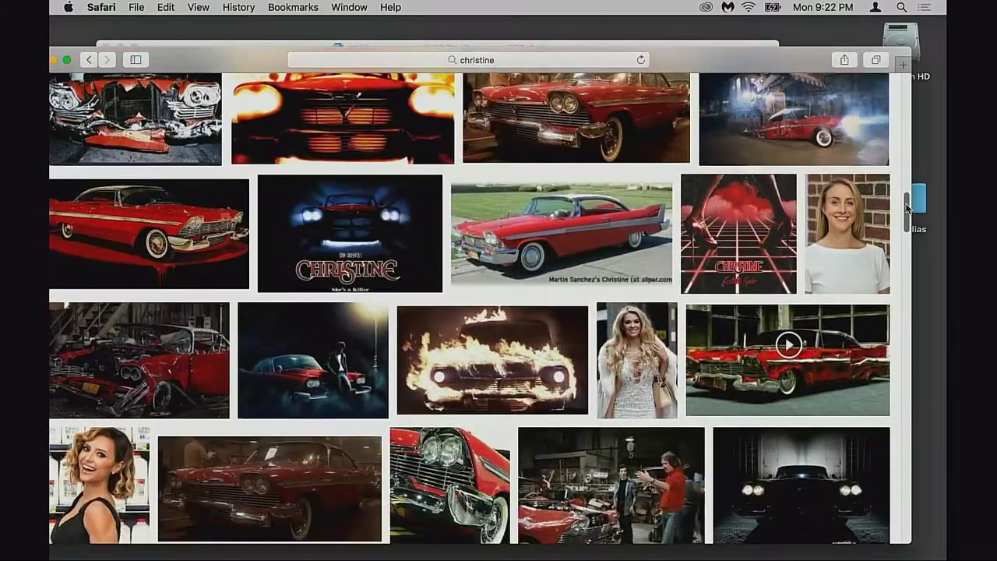
pyautogui.click(586, 234)
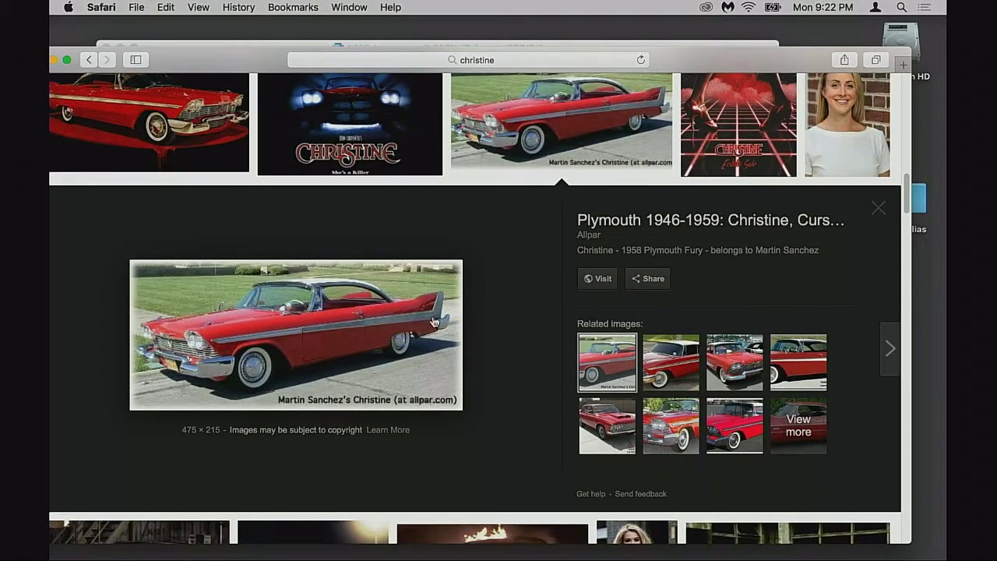
pyautogui.rightClick(333, 336)
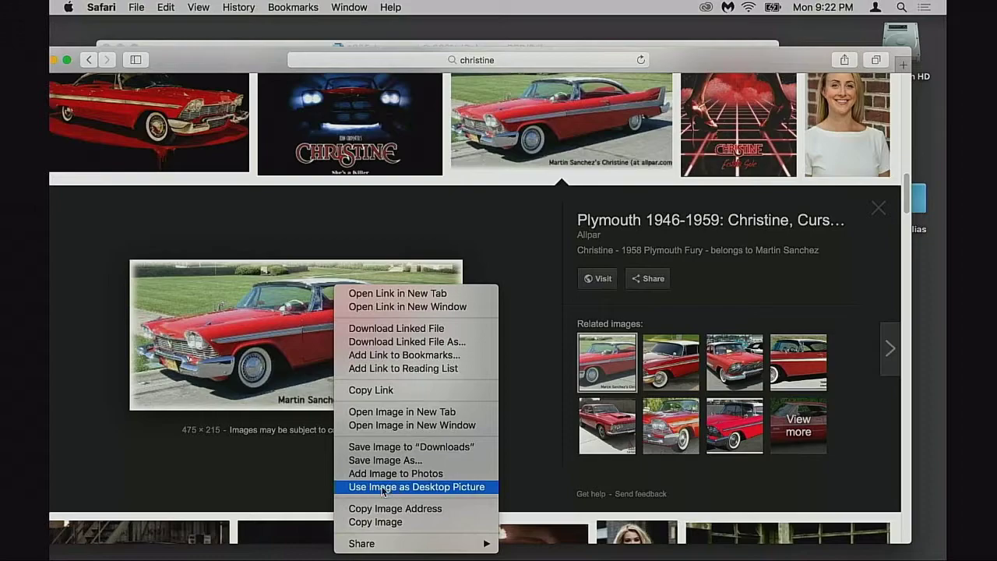
pyautogui.click(391, 522)
# - Switch back to Photoshop, create another new document with the default settings and paste the copied Allpar car photo
pyautogui.moveTo(256, 52); pyautogui.dragTo(329, 187)
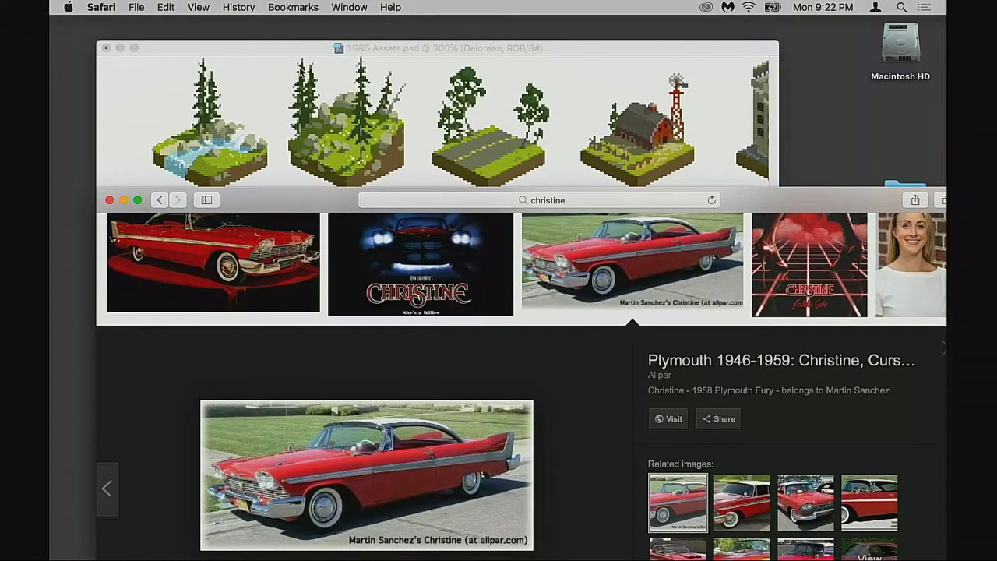
pyautogui.click(313, 52)
pyautogui.press('super+n')
pyautogui.press('Return')
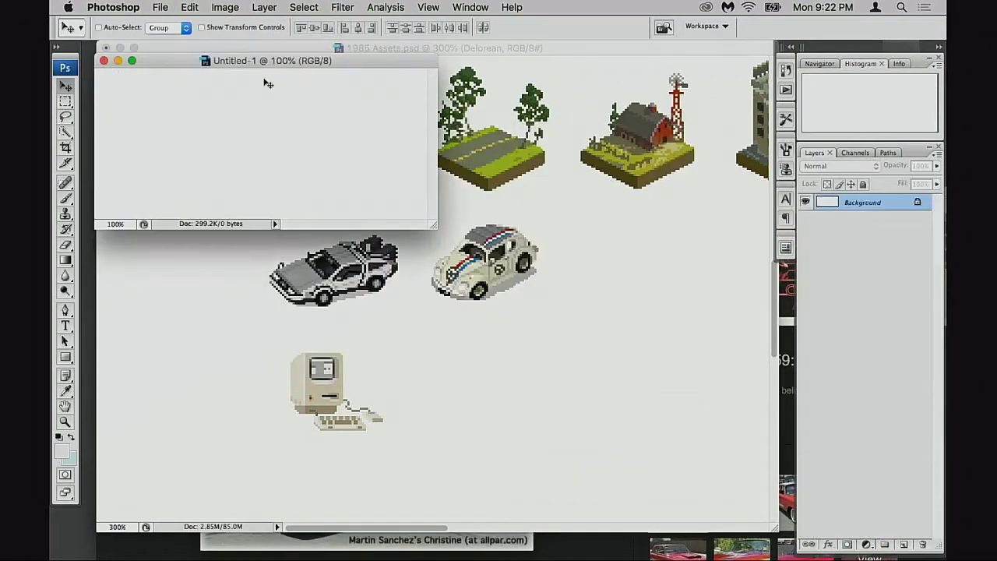
pyautogui.press('super+v')
# - Enlarge the Allpar photo's window, zoom it to 300% and display it in full-screen mode with the panels shown
pyautogui.moveTo(433, 225); pyautogui.dragTo(714, 488)
pyautogui.keyDown('super'); pyautogui.click(348, 319); pyautogui.keyUp('super')
pyautogui.keyDown('super'); pyautogui.click(355, 322); pyautogui.keyUp('super')
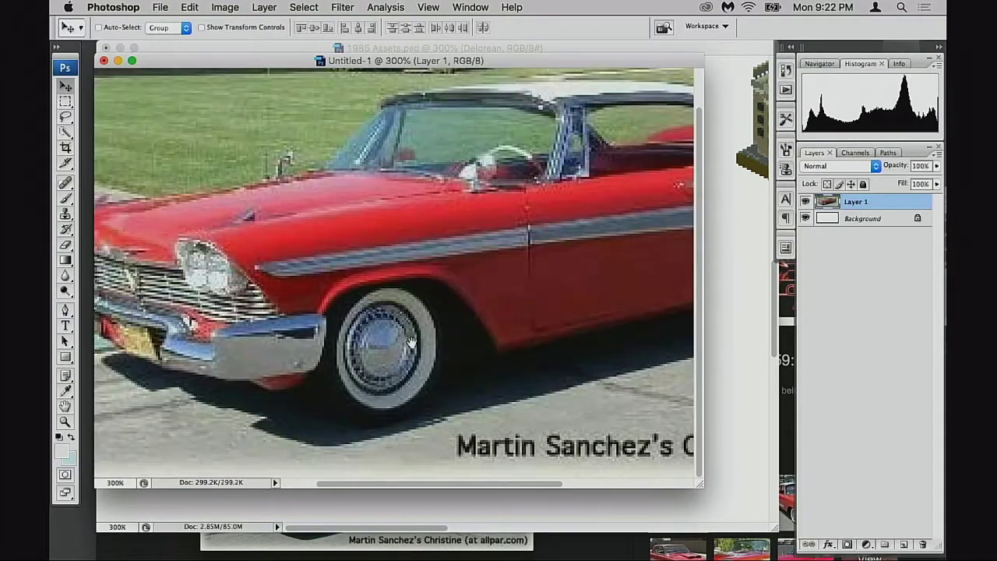
pyautogui.moveTo(415, 345); pyautogui.dragTo(281, 340)
pyautogui.press('Tab')
pyautogui.press('f')
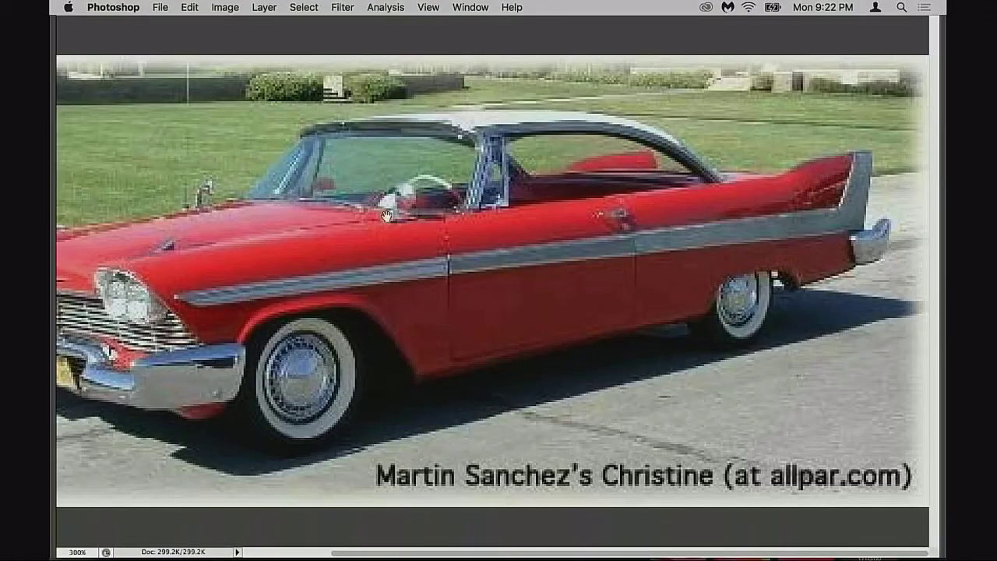
pyautogui.press('Tab')
# - Switch to the Elliptical Marquee tool and select the front wheel, including its tire and the surrounding wheel arch
pyautogui.moveTo(284, 334); pyautogui.dragTo(410, 467)
pyautogui.hotkey('shift', 'm')
pyautogui.press('super+d')
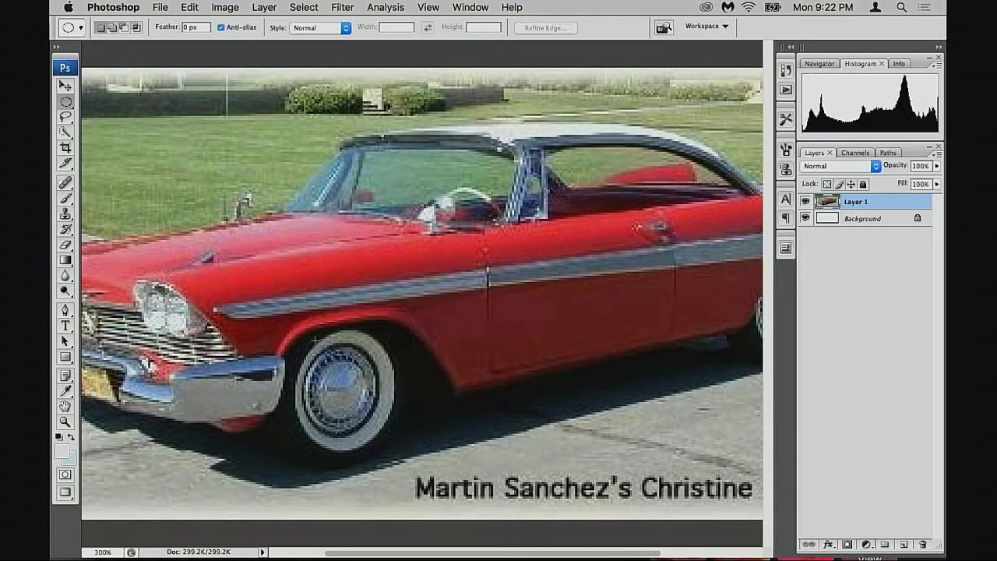
pyautogui.moveTo(263, 328); pyautogui.dragTo(421, 472)
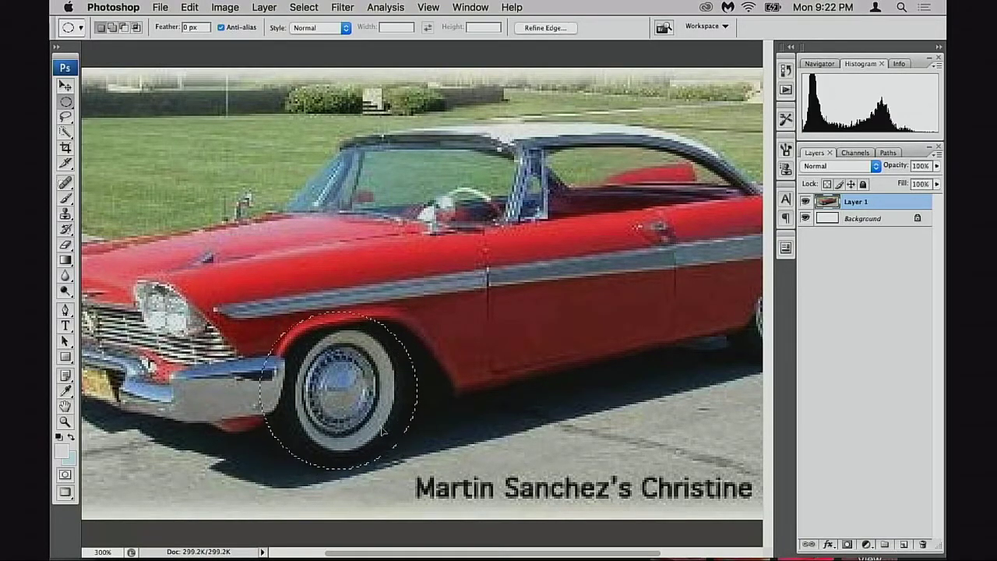
pyautogui.moveTo(260, 313)
pyautogui.mouseDown()
pyautogui.moveTo(397, 455)
pyautogui.moveTo(428, 468)
pyautogui.mouseUp()
pyautogui.moveTo(384, 421); pyautogui.dragTo(378, 418)
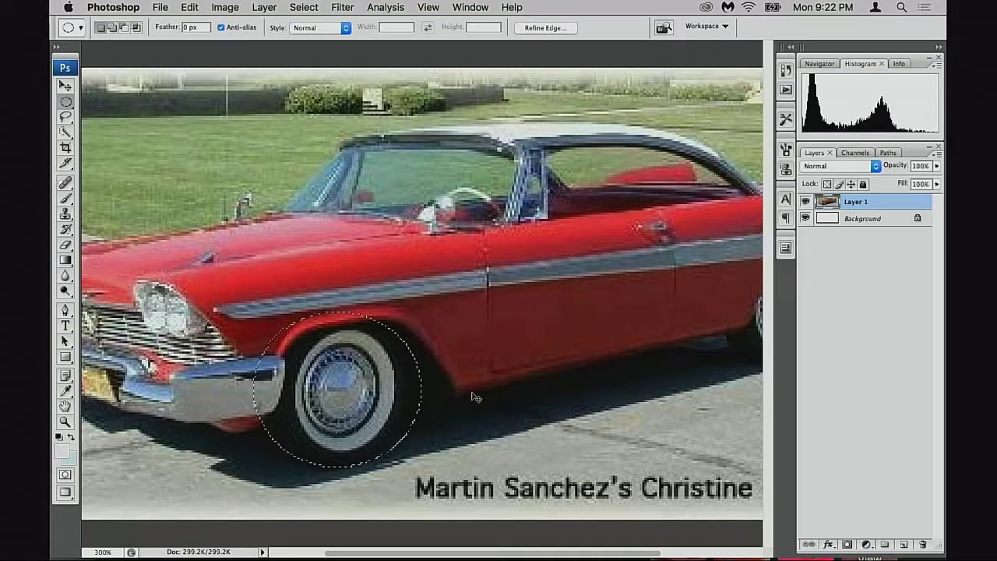
# - Copy the selected front wheel to a new layer, deselect, and move the copy up over the rear side window
pyautogui.hotkey('ctrl', 'j')
pyautogui.moveTo(354, 430); pyautogui.dragTo(605, 363)
pyautogui.press('super+d')
pyautogui.press('v')
pyautogui.moveTo(343, 417); pyautogui.dragTo(569, 360)
pyautogui.press('space')
pyautogui.moveTo(538, 378); pyautogui.dragTo(447, 233)
pyautogui.press('space')
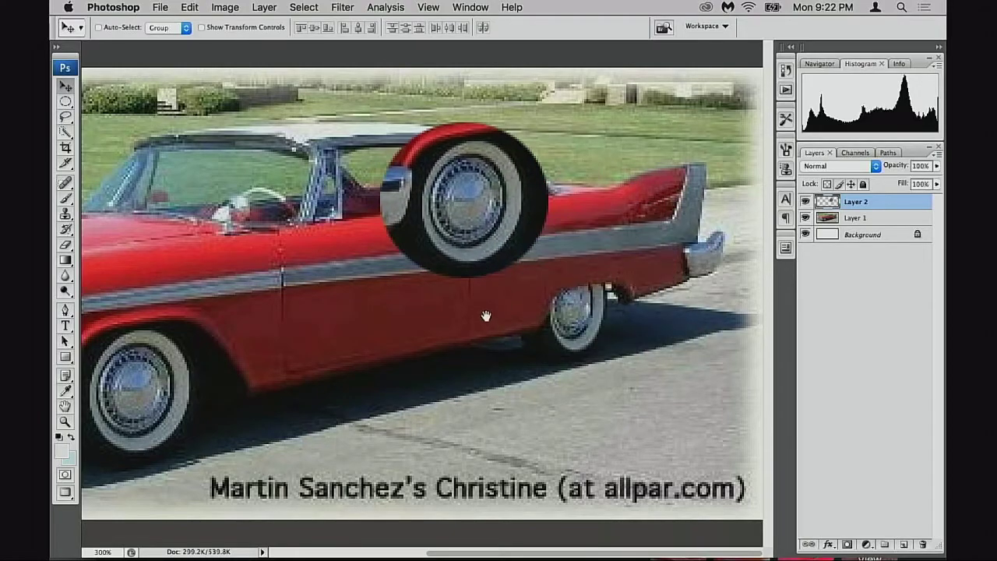
# - Display the photo at 200% and shift the copied wheel across the car, from the windshield to the rear fender, for comparison
pyautogui.keyDown('alt'); pyautogui.click(491, 323); pyautogui.keyUp('alt')
pyautogui.moveTo(549, 237); pyautogui.dragTo(347, 185)
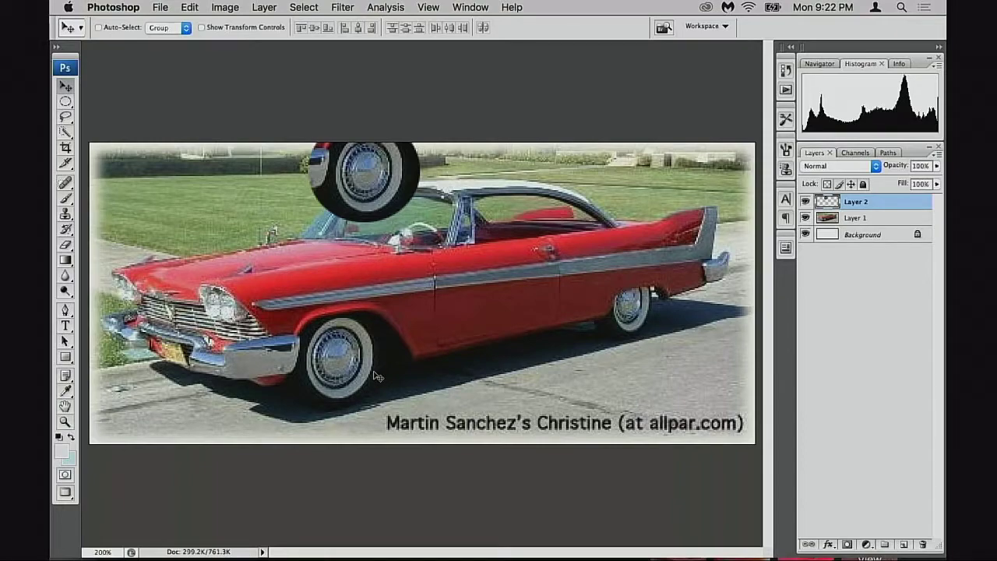
pyautogui.moveTo(356, 188); pyautogui.dragTo(371, 201)
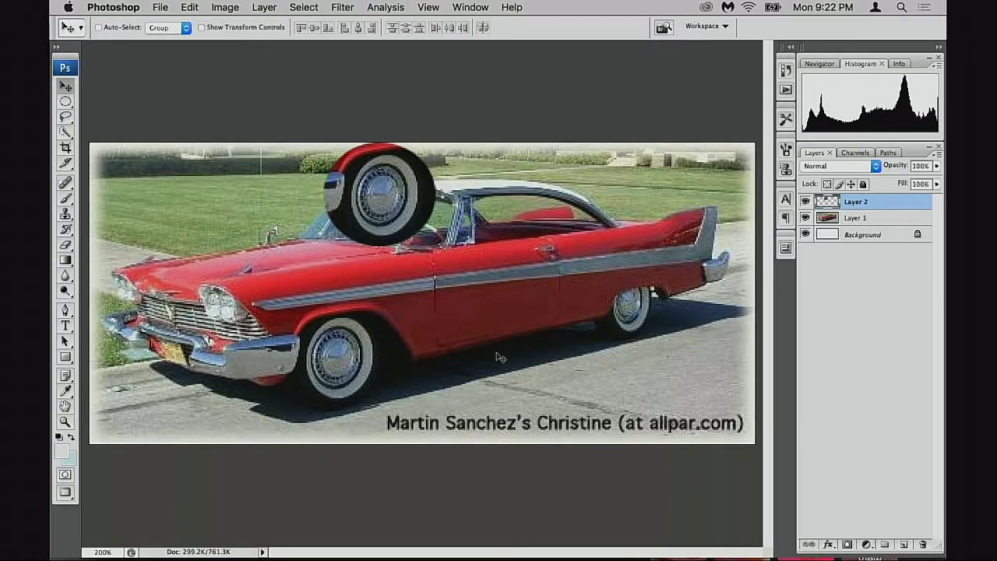
pyautogui.moveTo(389, 208); pyautogui.dragTo(641, 244)
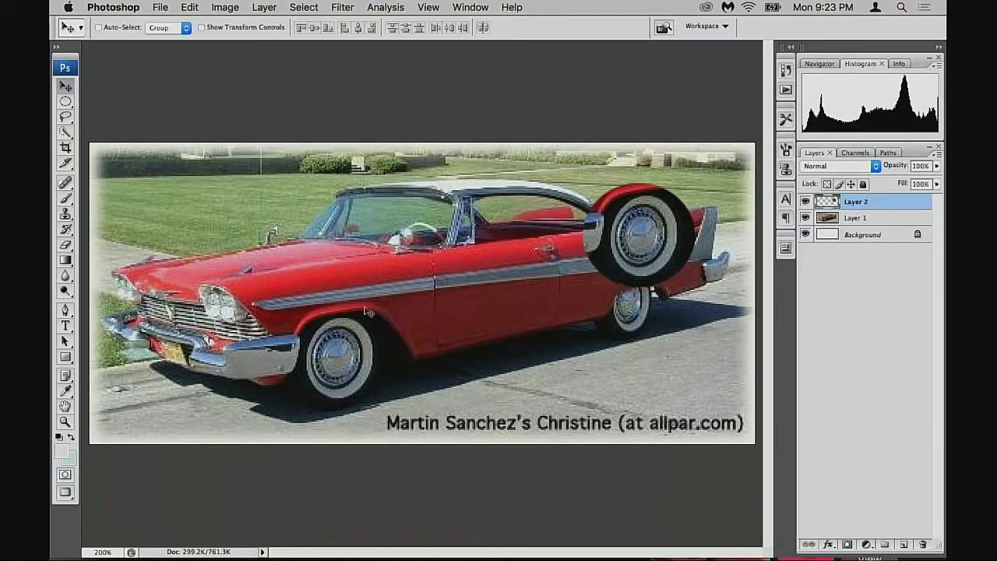
pyautogui.moveTo(624, 267); pyautogui.dragTo(563, 275)
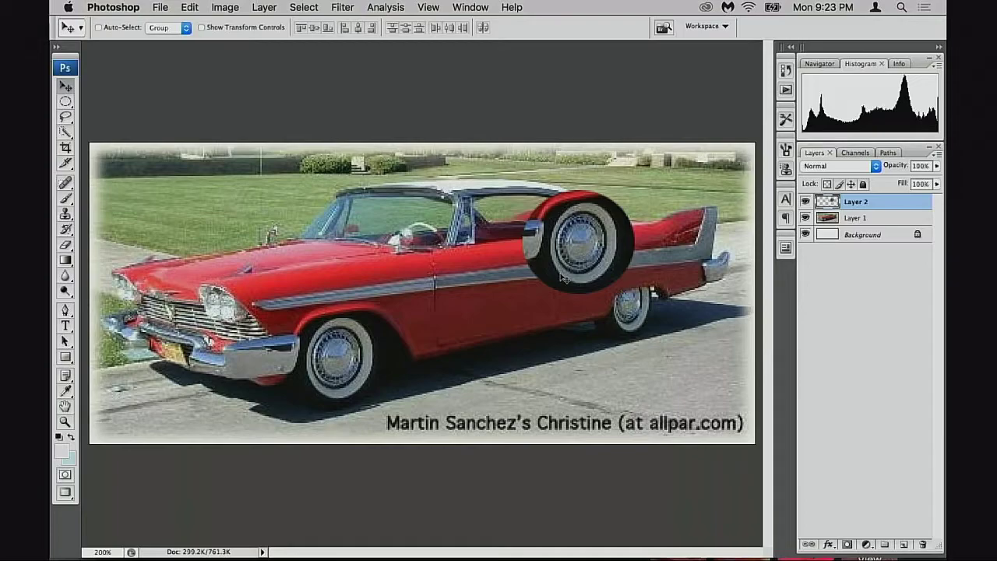
# - Leave full-screen mode and close the untitled Allpar photo document without saving
pyautogui.press('f')
pyautogui.press('f')
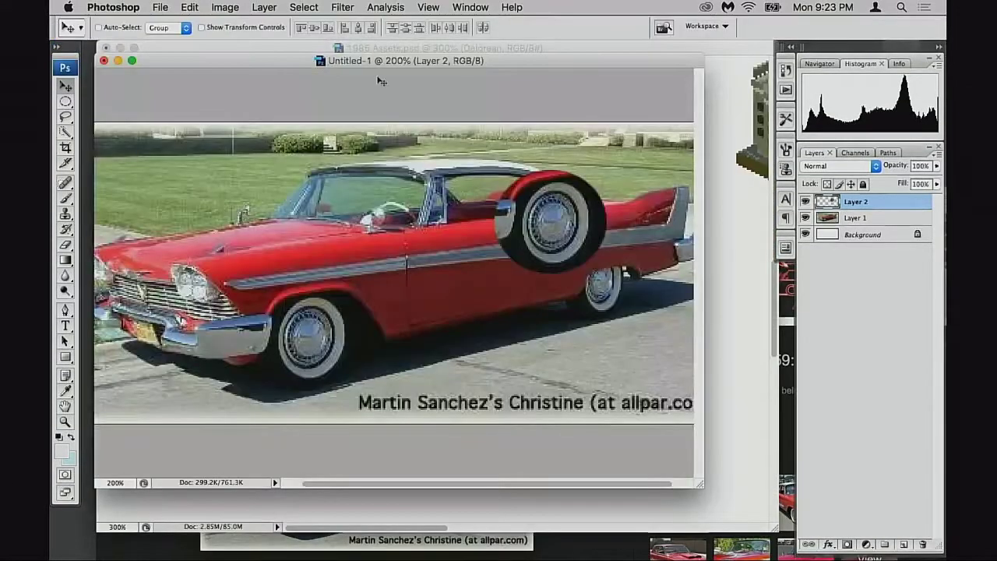
pyautogui.moveTo(401, 63); pyautogui.dragTo(422, 71)
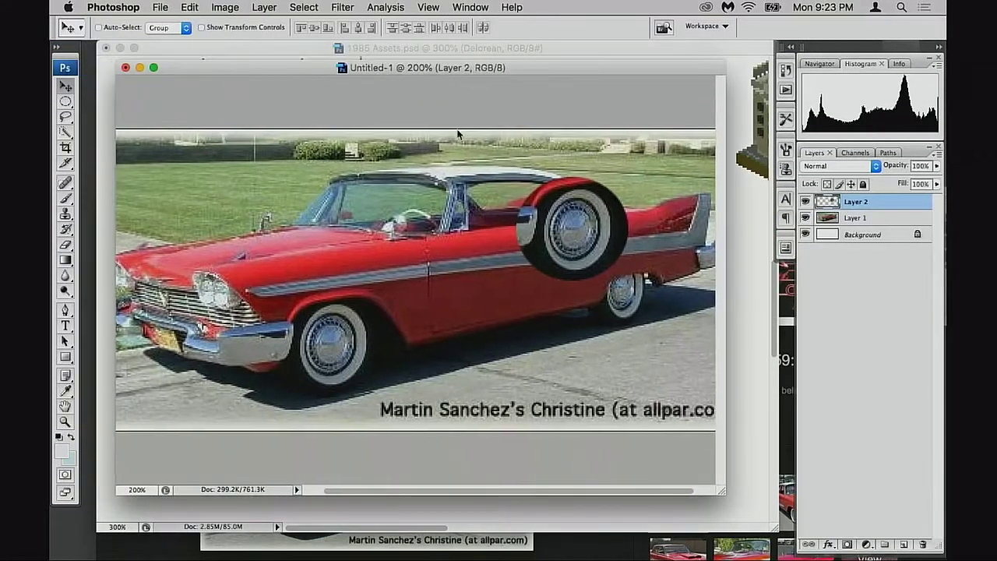
pyautogui.press('super+w')
pyautogui.click(427, 178)
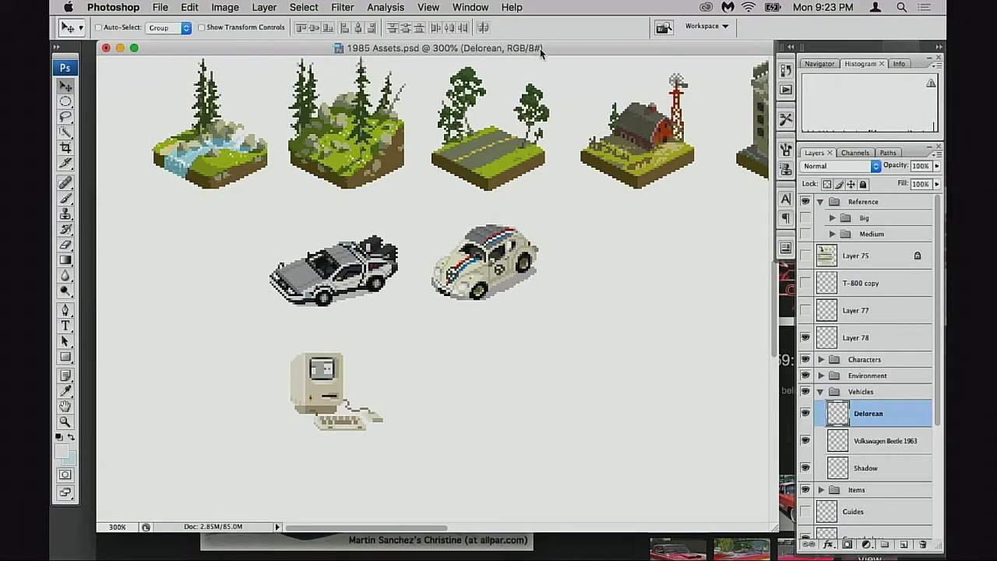
# - Reposition the 1985 Assets.psd window, switch to Safari and move its search results window fully into view
pyautogui.scroll(3, 553, 288)
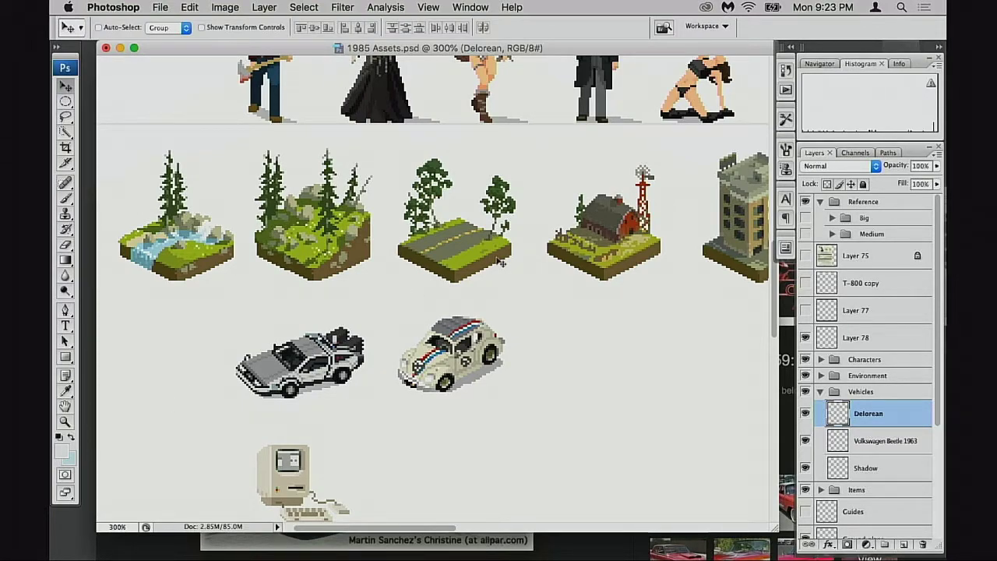
pyautogui.moveTo(526, 49); pyautogui.dragTo(508, 71)
pyautogui.click(749, 132)
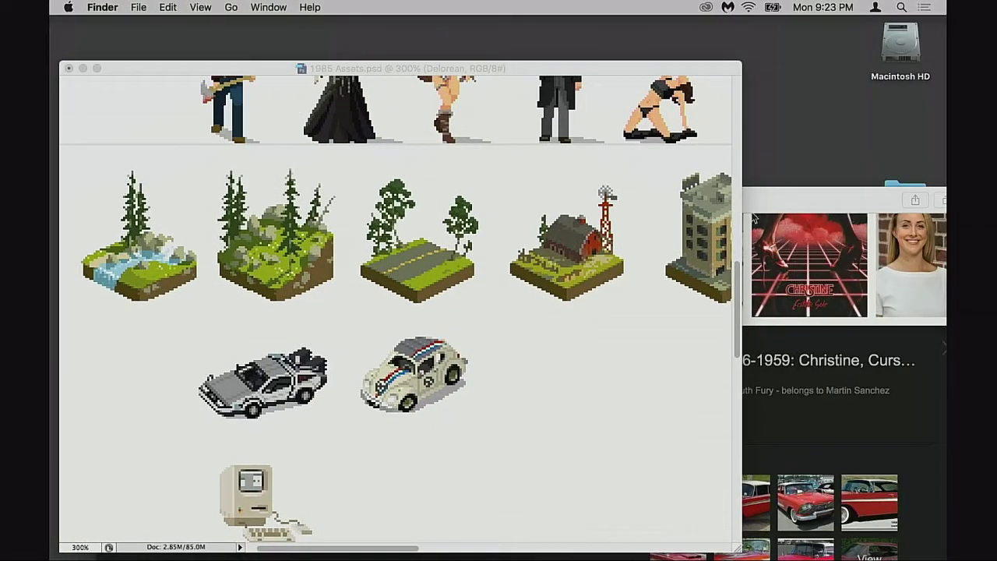
pyautogui.click(803, 200)
pyautogui.moveTo(747, 203); pyautogui.dragTo(712, 32)
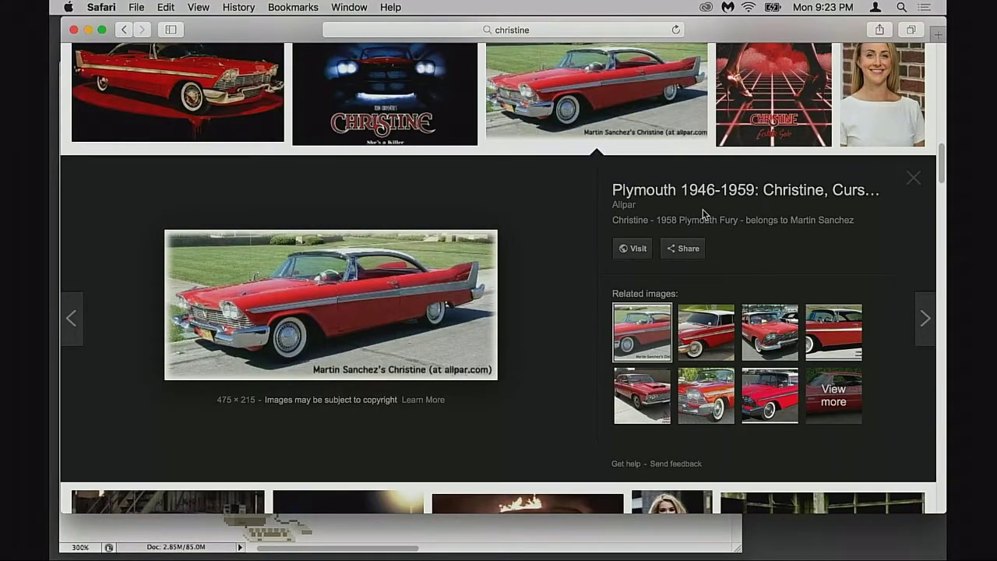
# - Close the Allpar preview, preview the 640 × 264 International Christine Club front-view car photo, and close that preview
pyautogui.click(913, 178)
pyautogui.scroll(-10, 675, 244)
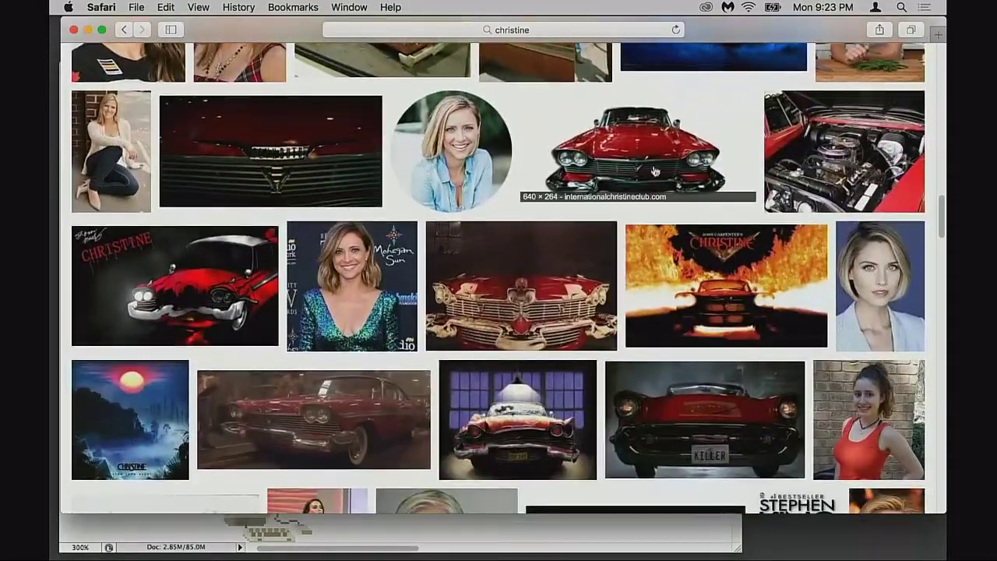
pyautogui.click(644, 162)
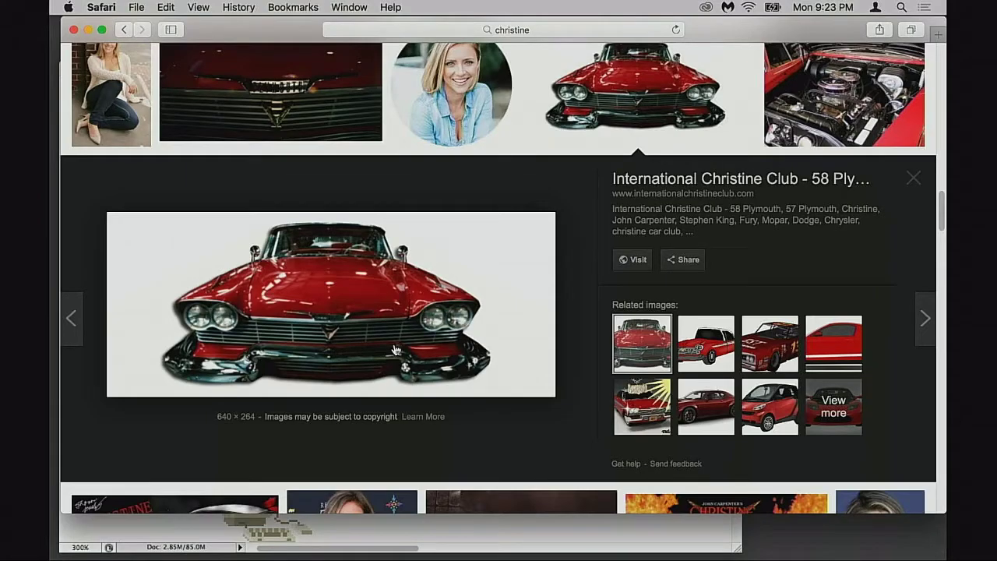
pyautogui.click(913, 178)
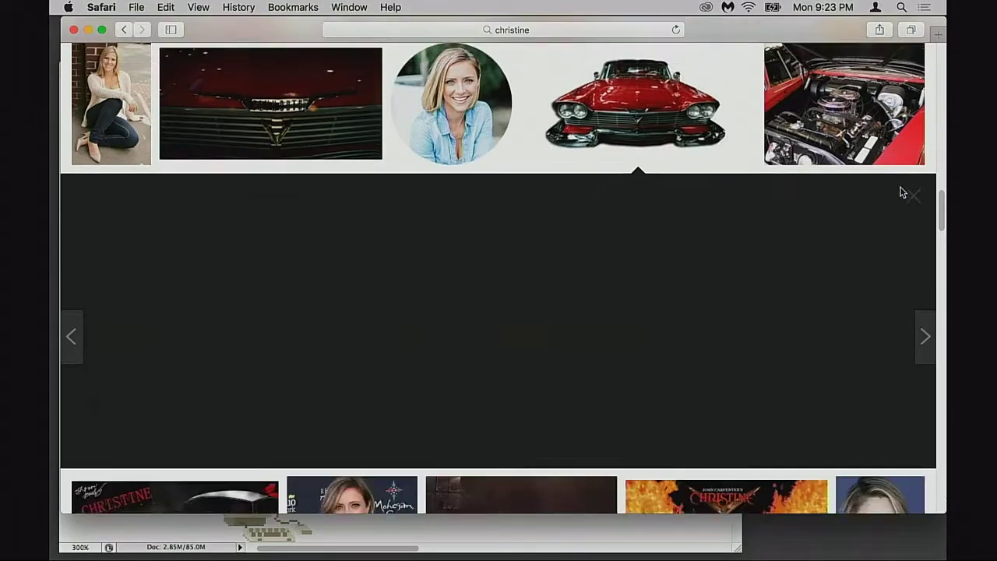
# - Look through the "christine" image results for a clear three-quarter or side photo of the red car
pyautogui.scroll(-5, 734, 260)
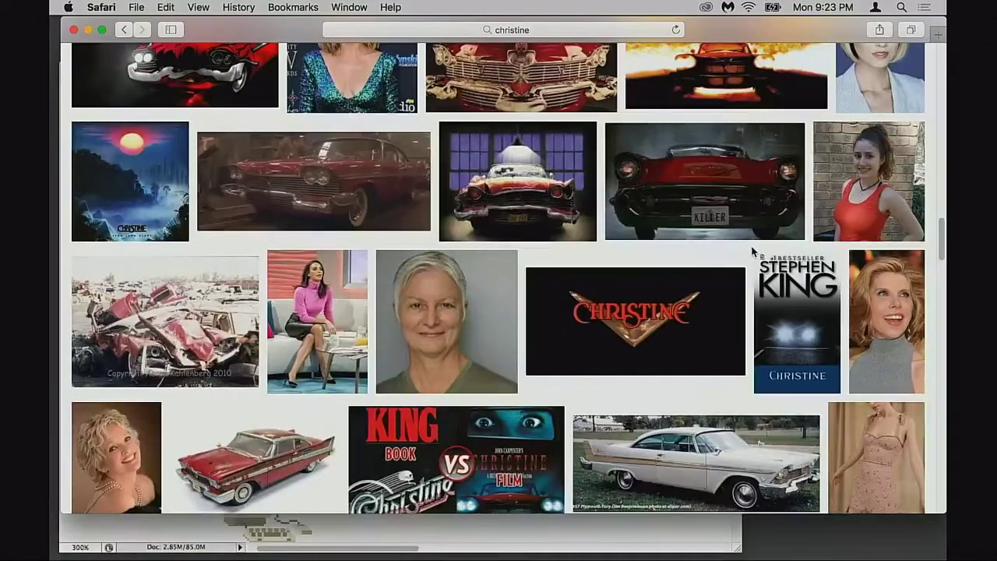
pyautogui.scroll(-4, 754, 251)
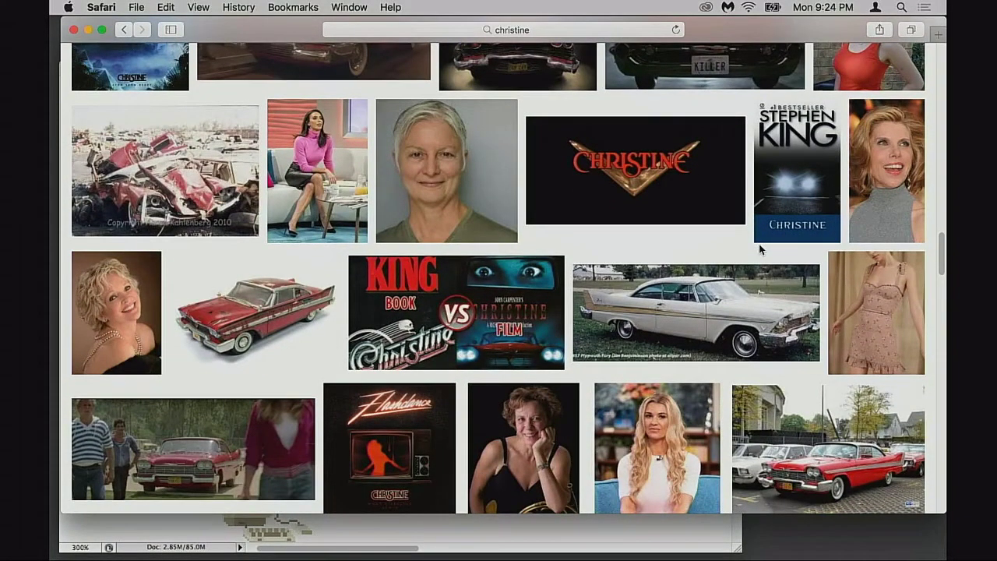
pyautogui.scroll(-3, 758, 251)
pyautogui.scroll(-9, 763, 248)
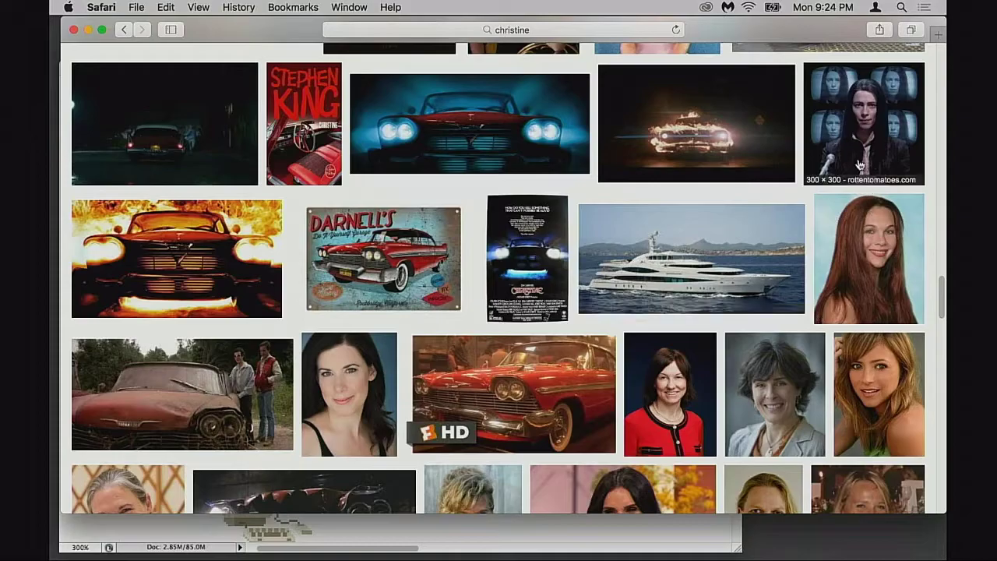
pyautogui.moveTo(941, 304); pyautogui.dragTo(905, 205)
pyautogui.scroll(-4, 904, 205)
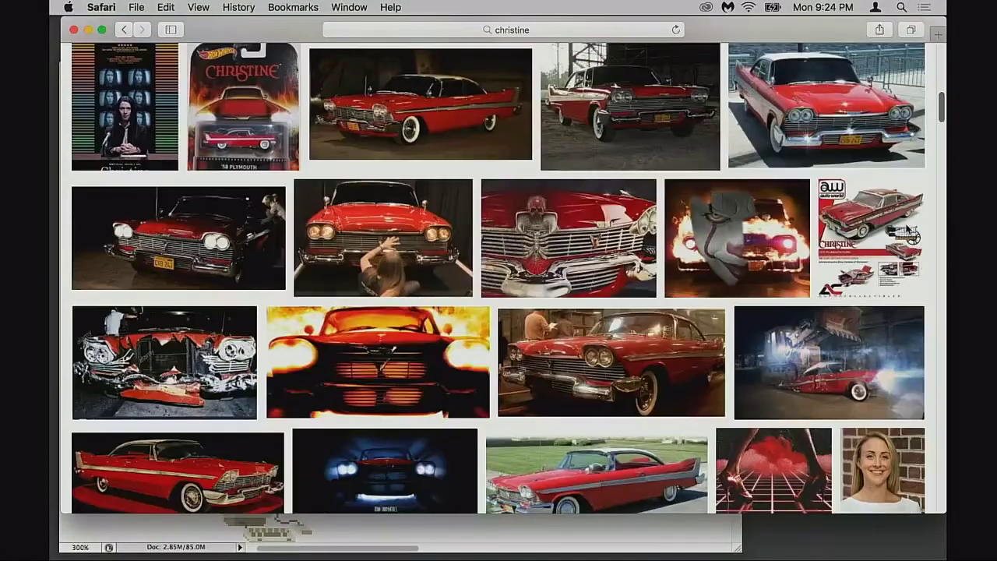
pyautogui.scroll(-2, 908, 228)
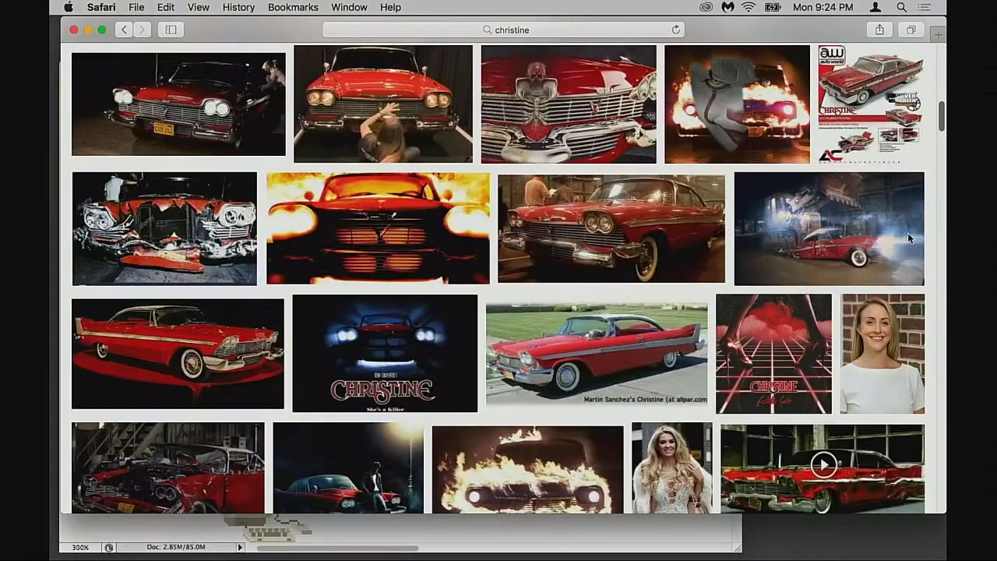
pyautogui.scroll(-4, 907, 233)
pyautogui.scroll(-4, 910, 254)
pyautogui.scroll(-5, 913, 281)
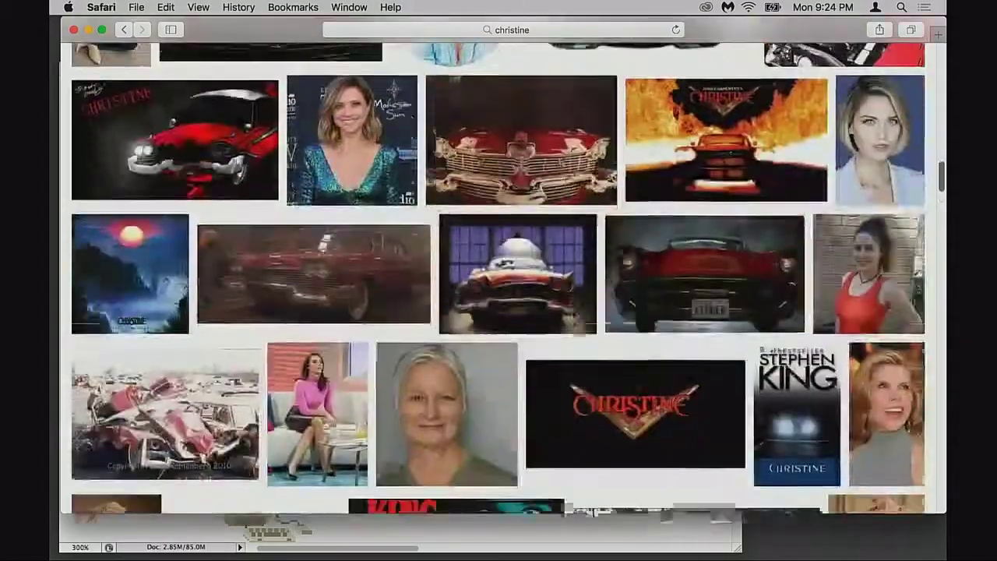
pyautogui.scroll(-5, 917, 327)
pyautogui.scroll(-5, 918, 343)
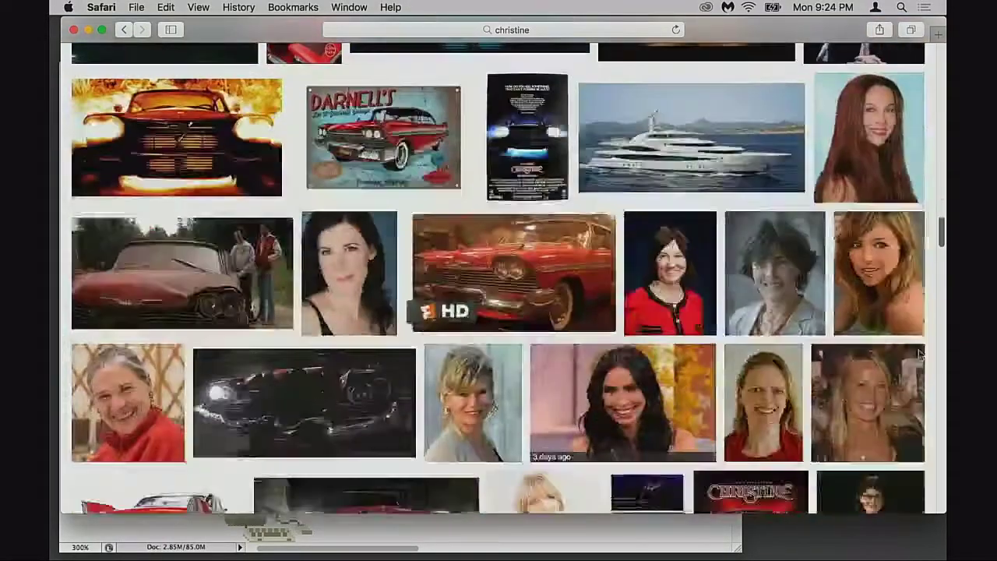
pyautogui.scroll(-10, 920, 354)
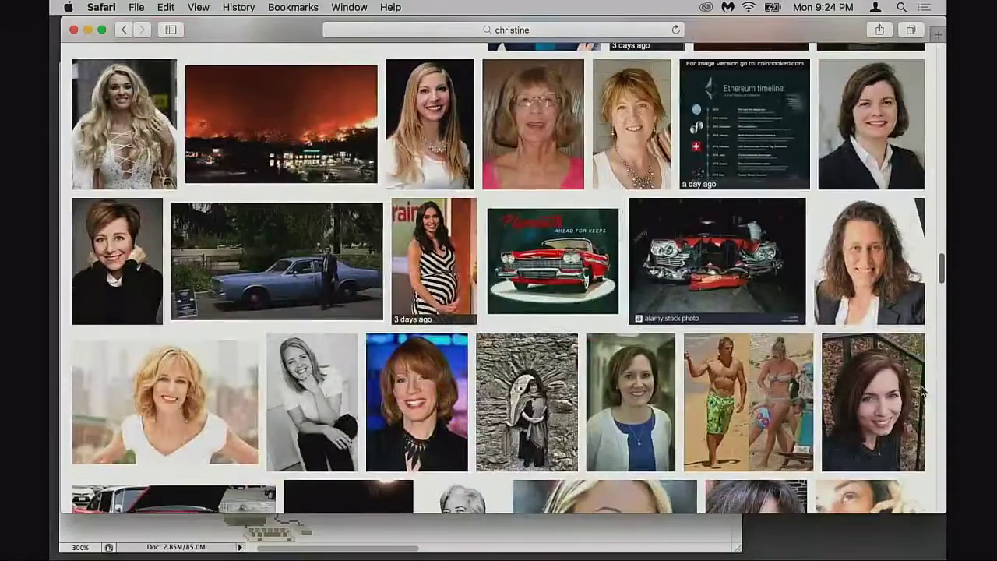
pyautogui.scroll(-2, 926, 390)
# - Go back to the first results, preview the 236 × 300 Hot Wheels Retro Christine photo from eBay, and close that preview
pyautogui.scroll(20, 911, 311)
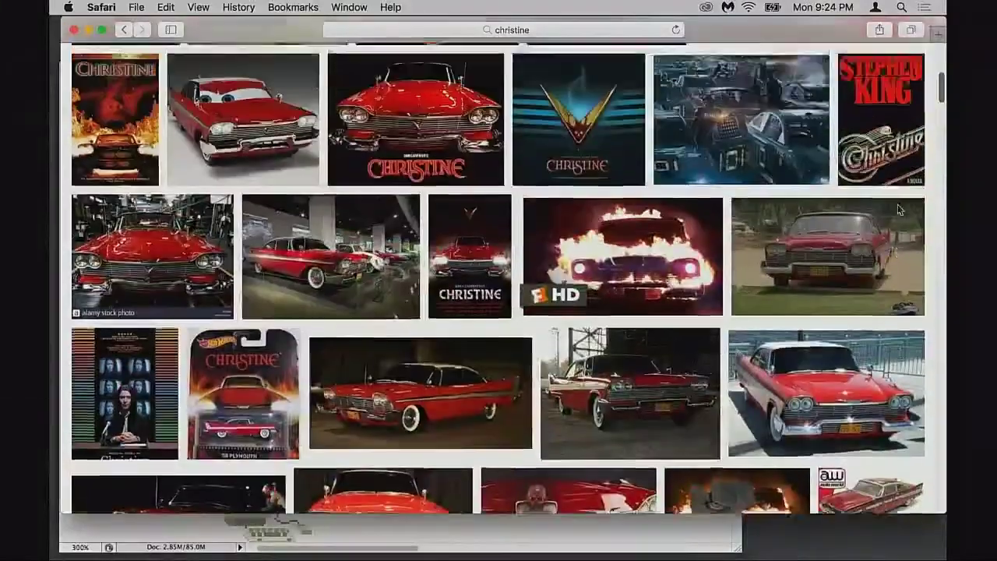
pyautogui.scroll(1, 899, 193)
pyautogui.scroll(-1, 900, 195)
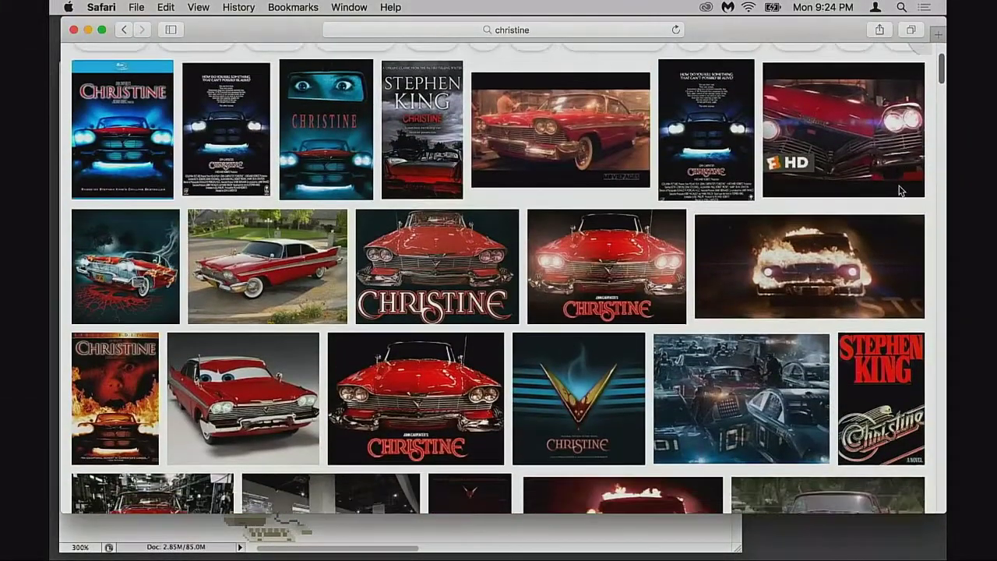
pyautogui.scroll(1, 902, 199)
pyautogui.scroll(-4, 904, 202)
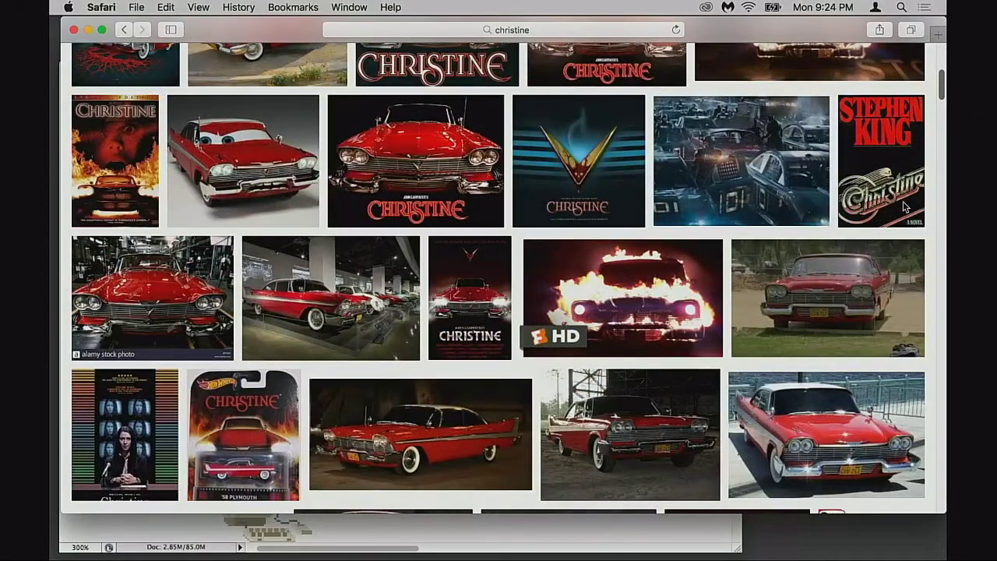
pyautogui.scroll(-6, 905, 206)
pyautogui.click(255, 144)
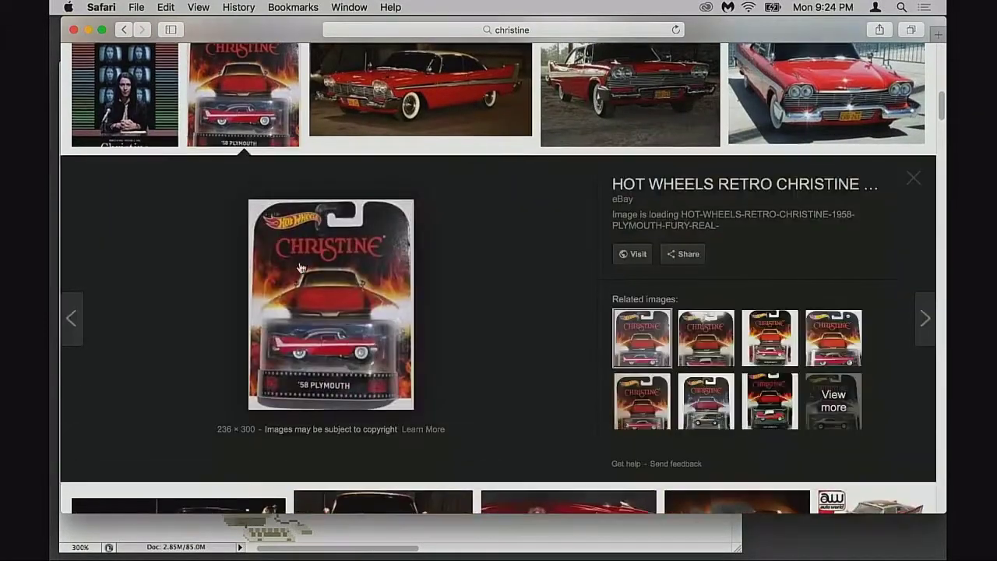
pyautogui.click(912, 179)
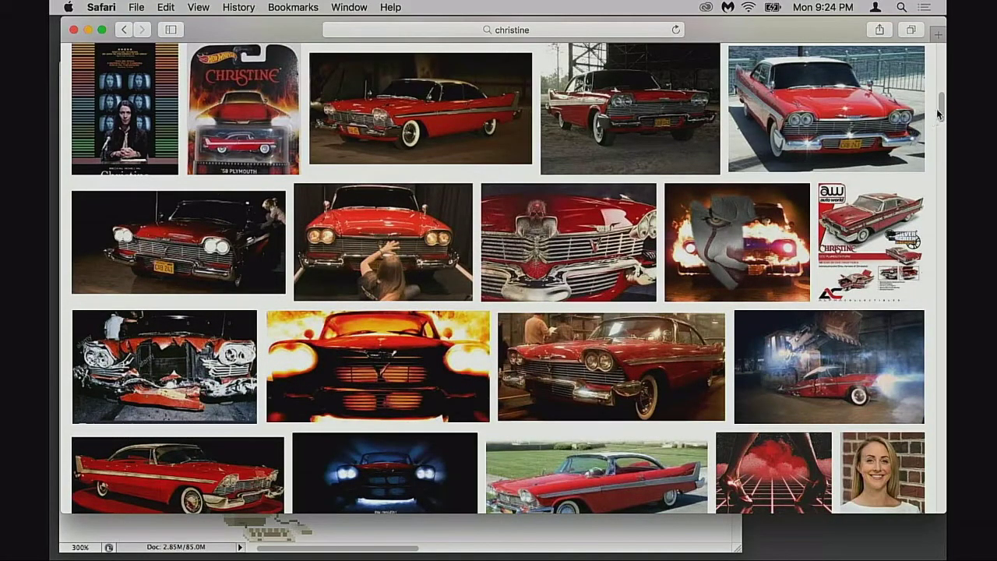
# - Refine the image search to "christine car"
pyautogui.scroll(-5, 939, 115)
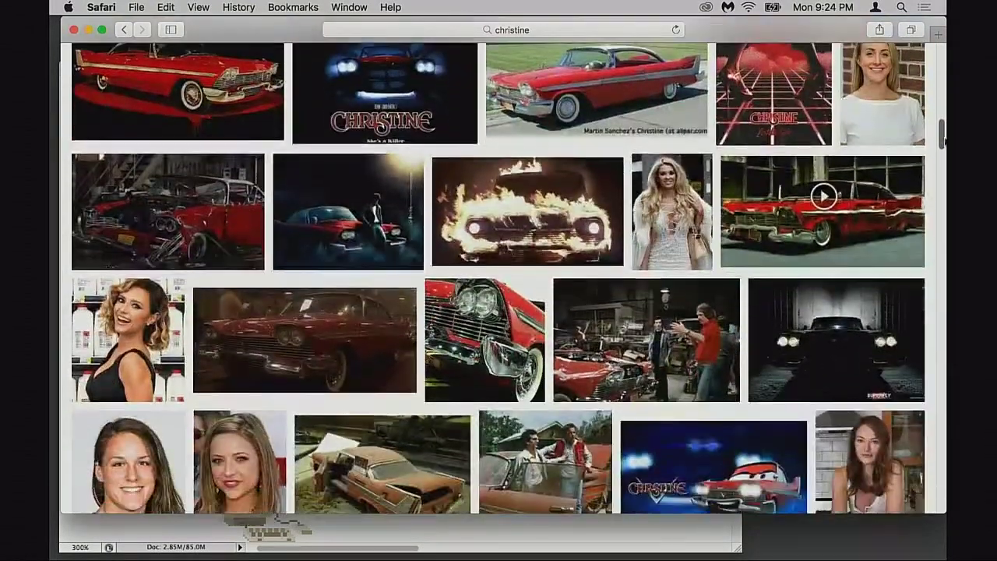
pyautogui.scroll(-8, 939, 115)
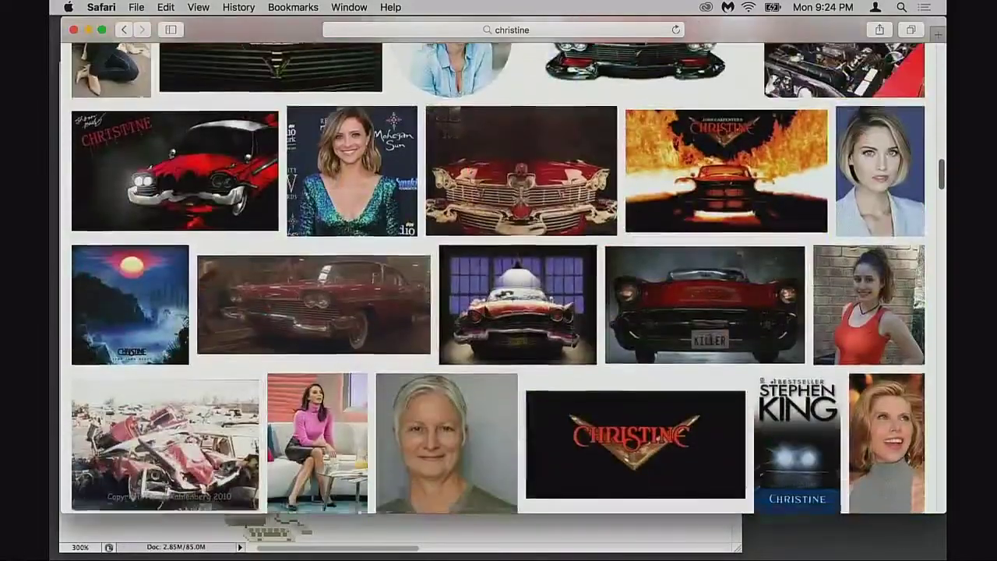
pyautogui.scroll(-4, 499, 280)
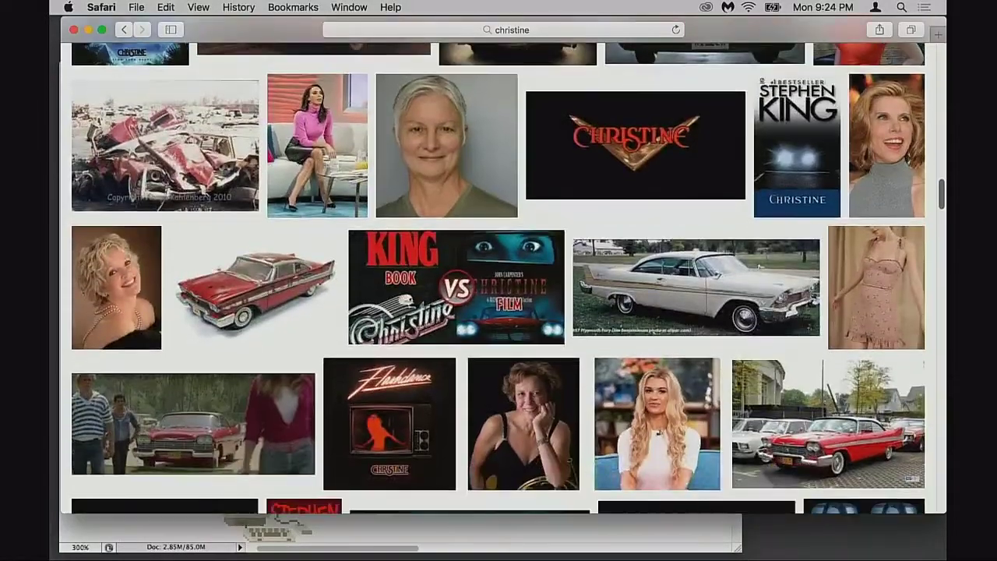
pyautogui.scroll(-1, 605, 321)
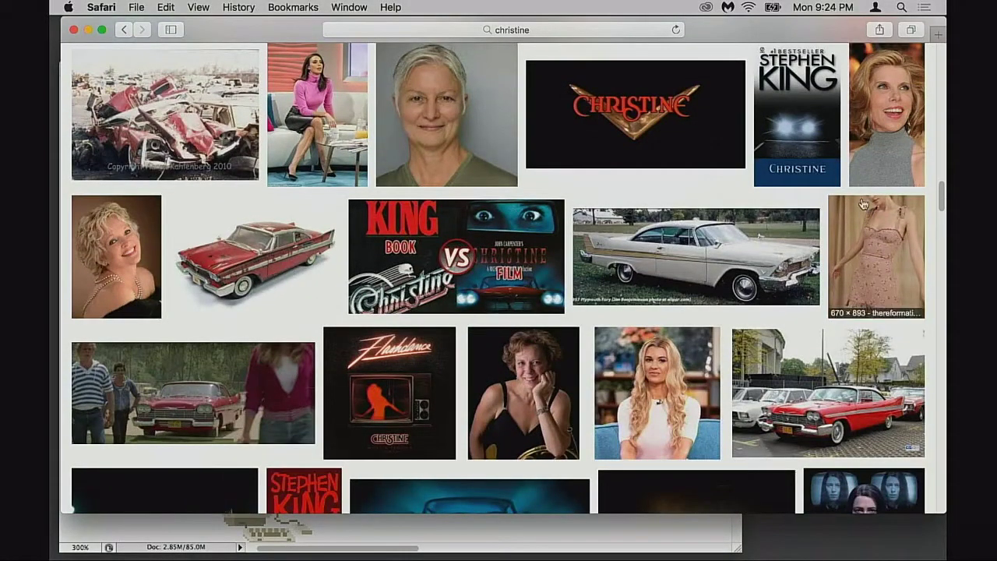
pyautogui.moveTo(941, 199); pyautogui.dragTo(938, 78)
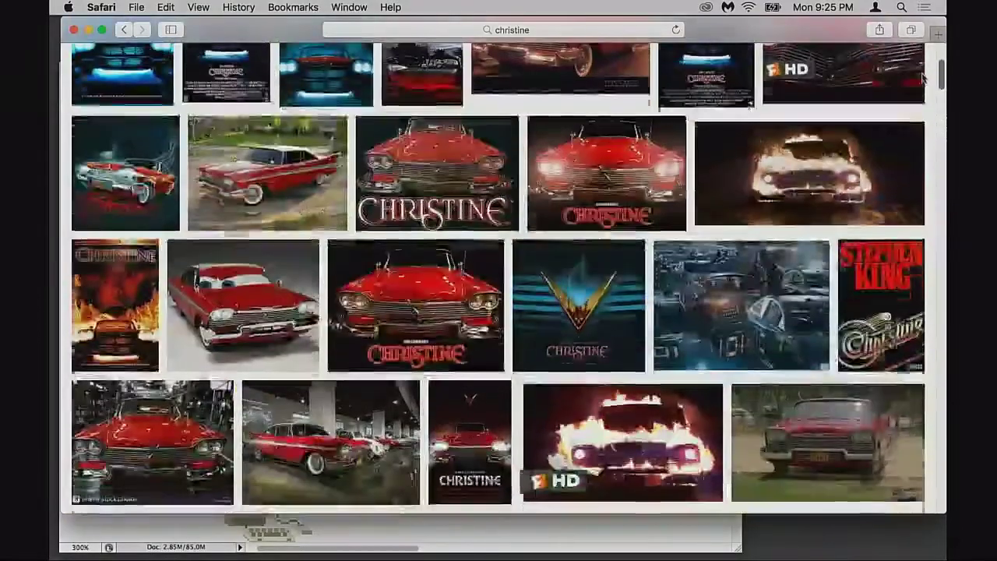
pyautogui.scroll(3, 922, 76)
pyautogui.click(277, 71)
pyautogui.write('car')
pyautogui.press('Return')
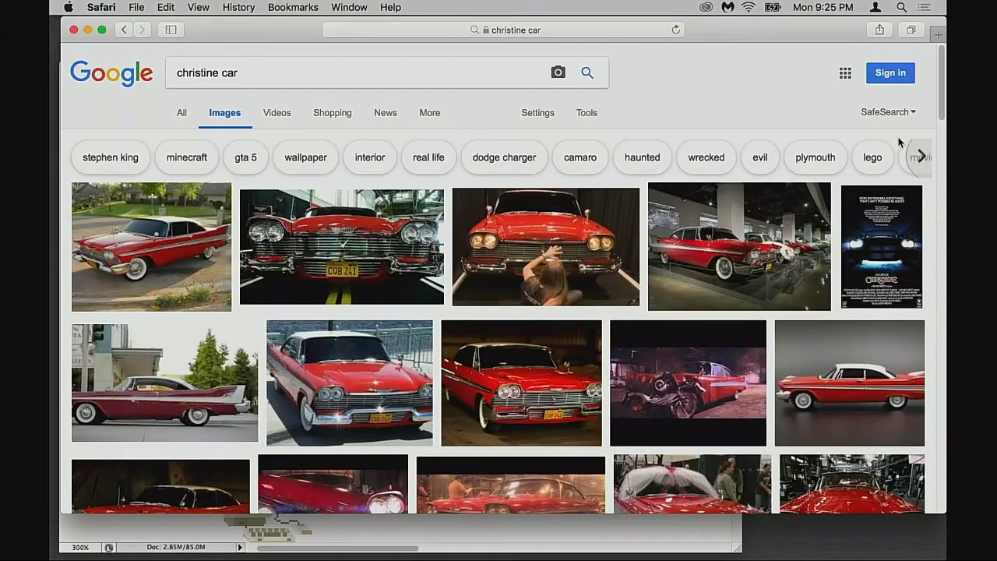
# - Preview the 500 × 375 1958 Plymouth Fury "Christine" 1/64 diecast photo and copy the image
pyautogui.moveTo(939, 102); pyautogui.dragTo(943, 164)
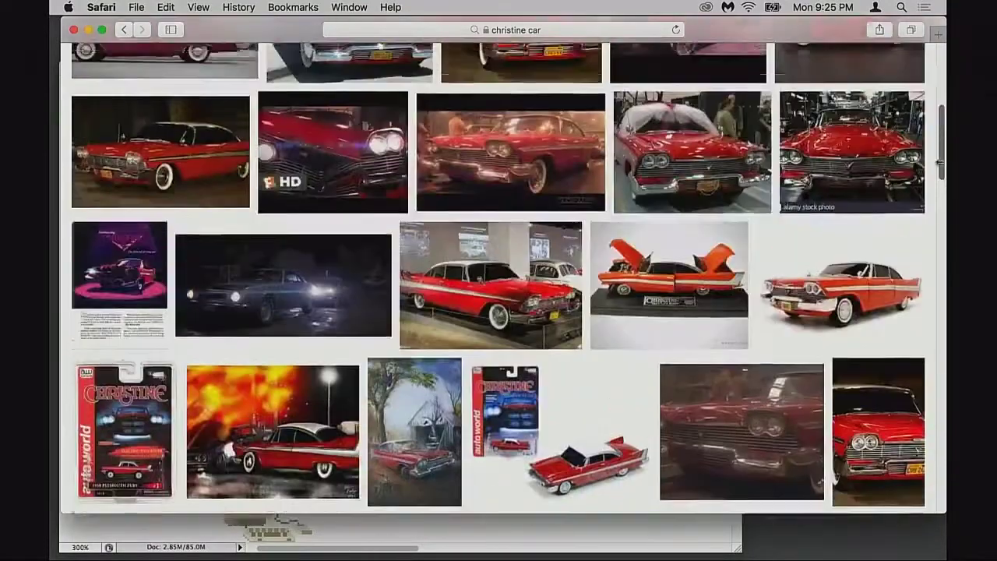
pyautogui.scroll(-1, 586, 459)
pyautogui.click(586, 458)
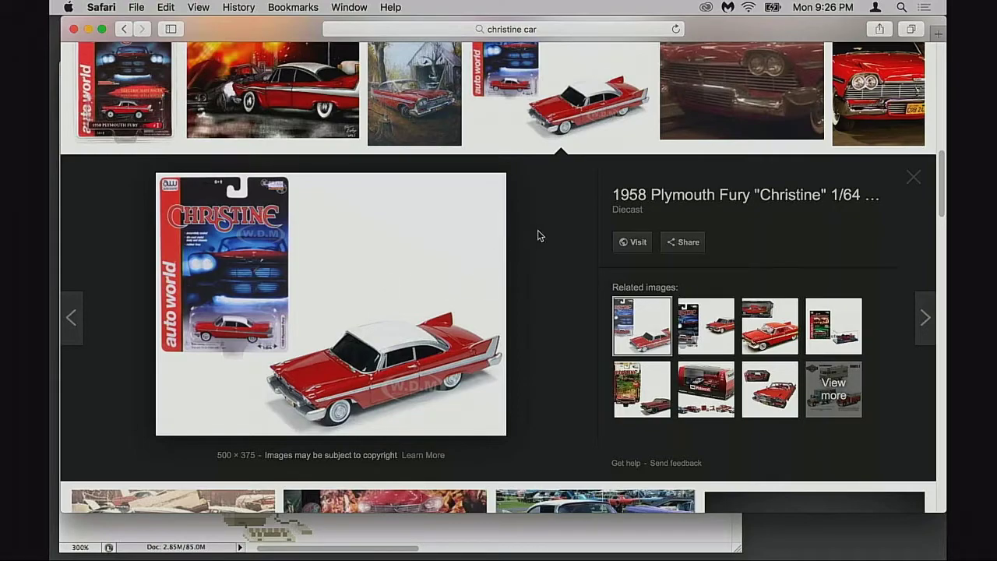
pyautogui.rightClick(367, 298)
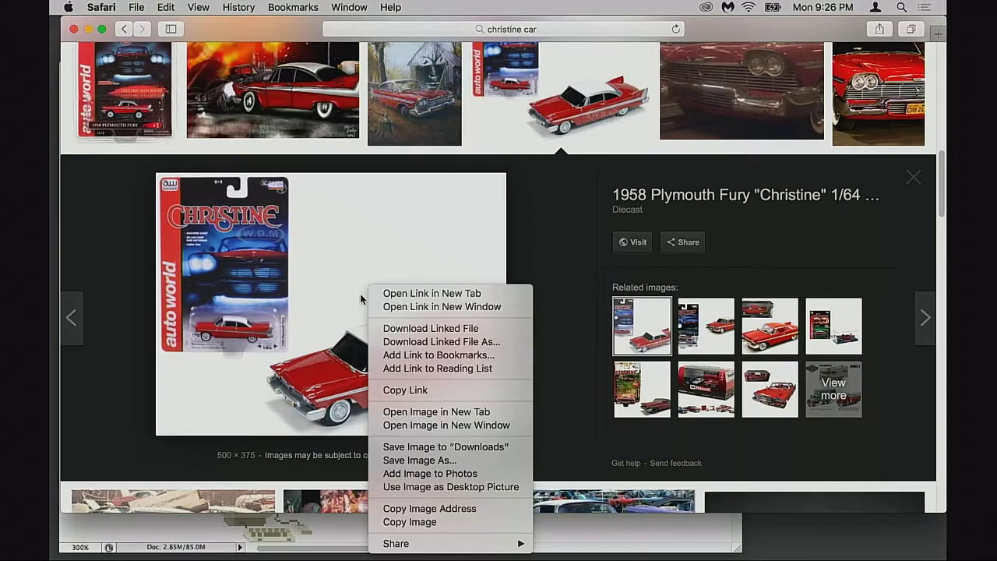
pyautogui.click(430, 522)
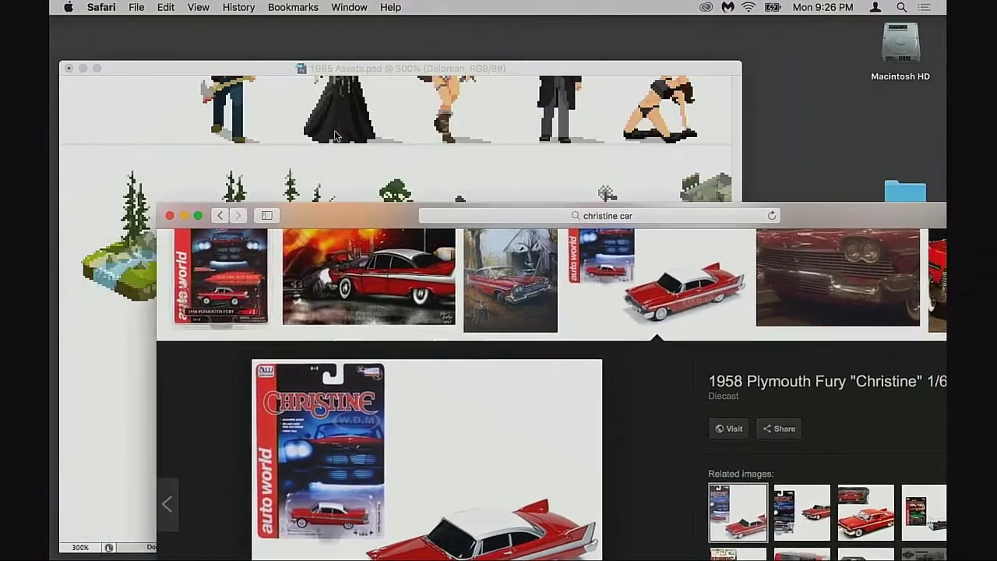
# - Switch to Photoshop, create a new document with the default settings, and paste the copied diecast car photo
pyautogui.click(372, 76)
pyautogui.press('super+n')
pyautogui.press('Return')
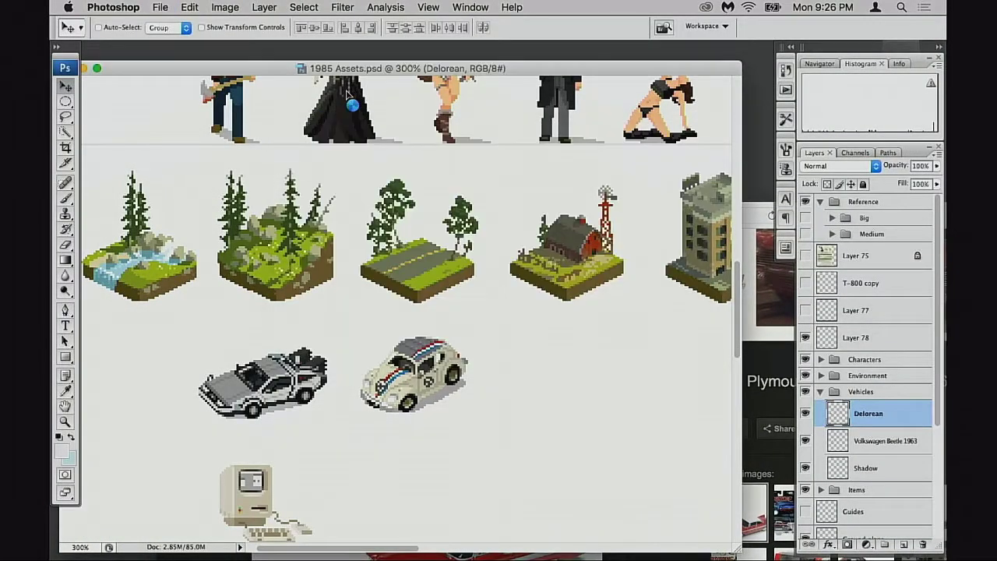
pyautogui.press('super+v')
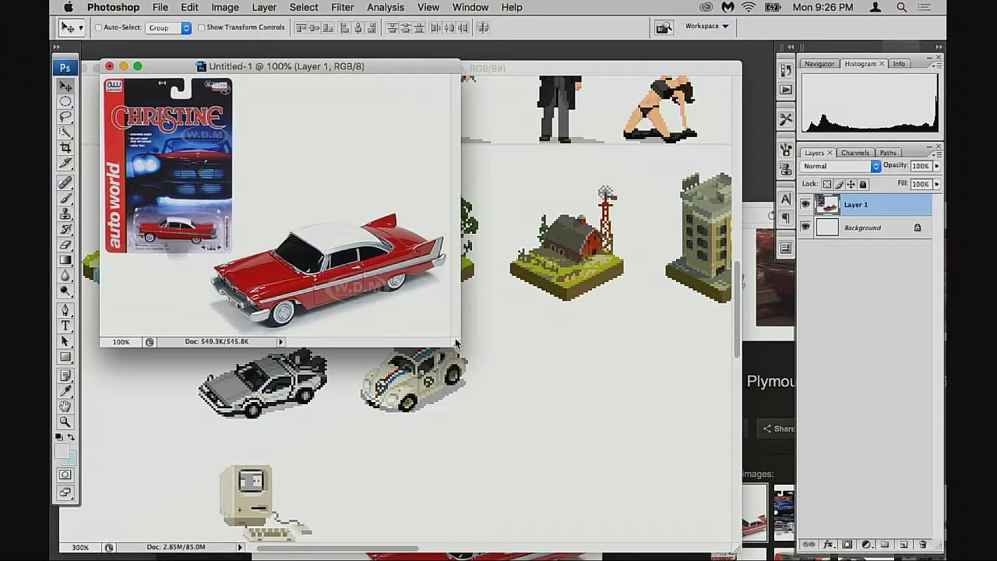
# - Inspect the pasted car at 300%, then reduce the view to 66.67% and reposition the photo window
pyautogui.moveTo(456, 343); pyautogui.dragTo(623, 468)
pyautogui.keyDown('super'); pyautogui.click(392, 354); pyautogui.keyUp('super')
pyautogui.keyDown('super'); pyautogui.click(402, 363); pyautogui.keyUp('super')
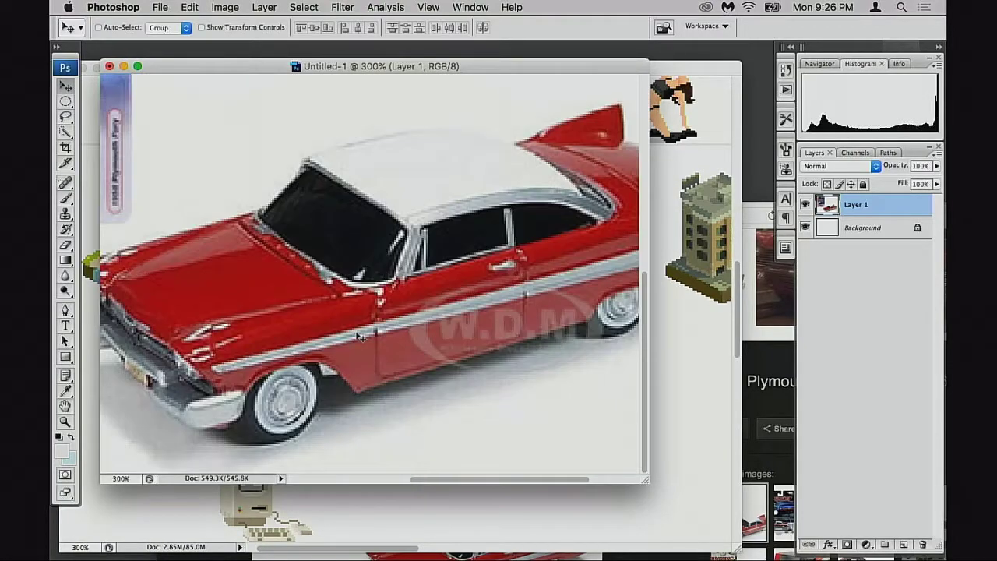
pyautogui.press('super+minus')
pyautogui.press('super+minus')
pyautogui.press('super+minus')
pyautogui.moveTo(298, 51); pyautogui.dragTo(334, 113)
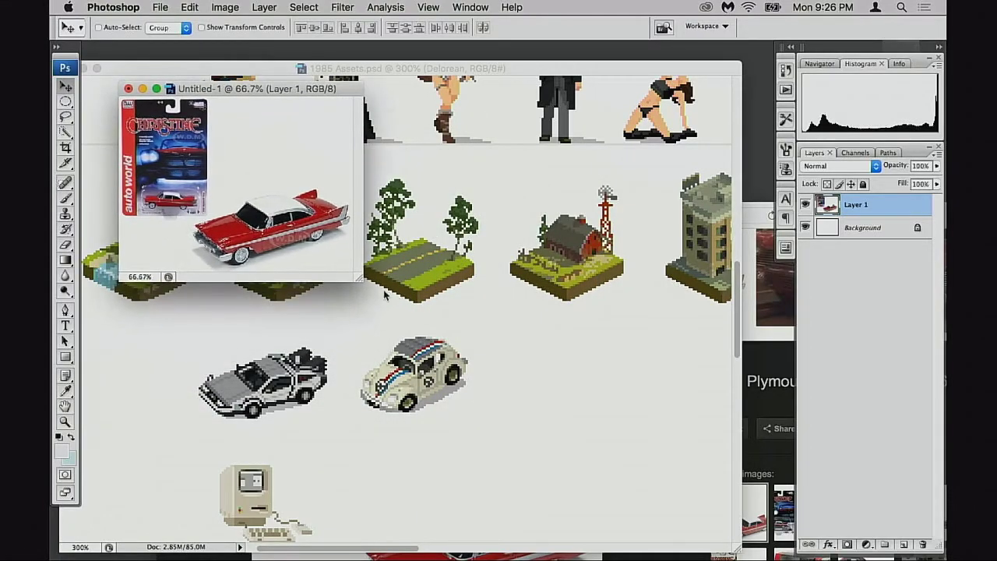
# - Enlarge the photo window, magnify the car to 300%, and show the document in full-screen mode
pyautogui.moveTo(361, 280); pyautogui.dragTo(653, 429)
pyautogui.keyDown('super'); pyautogui.click(418, 329); pyautogui.keyUp('super')
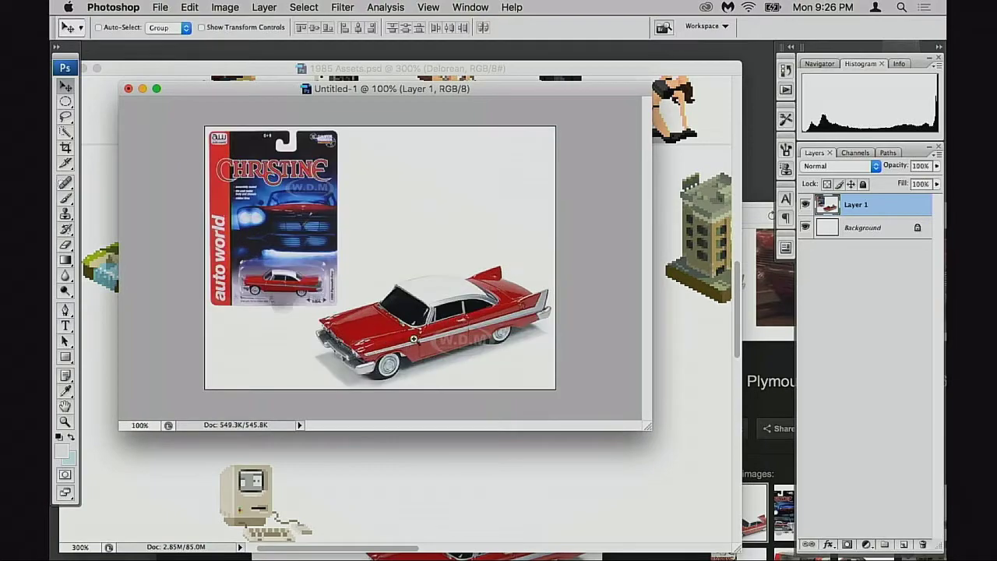
pyautogui.keyDown('super'); pyautogui.click(416, 338); pyautogui.keyUp('super')
pyautogui.keyDown('super'); pyautogui.click(428, 347); pyautogui.keyUp('super')
pyautogui.click(431, 348)
pyautogui.moveTo(649, 428); pyautogui.dragTo(809, 548)
pyautogui.moveTo(497, 341); pyautogui.dragTo(632, 257)
pyautogui.press('m')
pyautogui.moveTo(302, 411); pyautogui.dragTo(378, 340)
pyautogui.keyDown('alt'); pyautogui.click(374, 368); pyautogui.keyUp('alt')
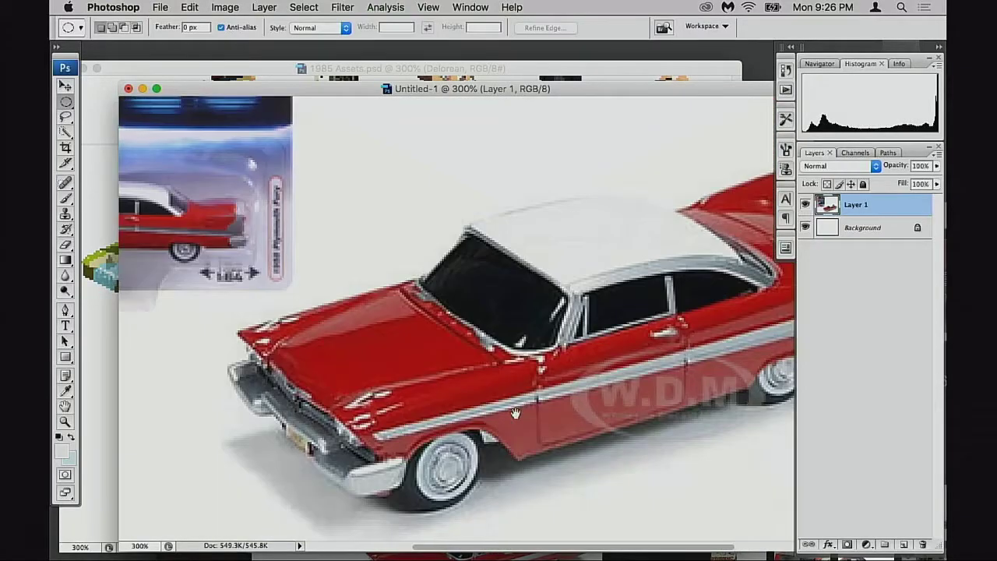
pyautogui.press('f')
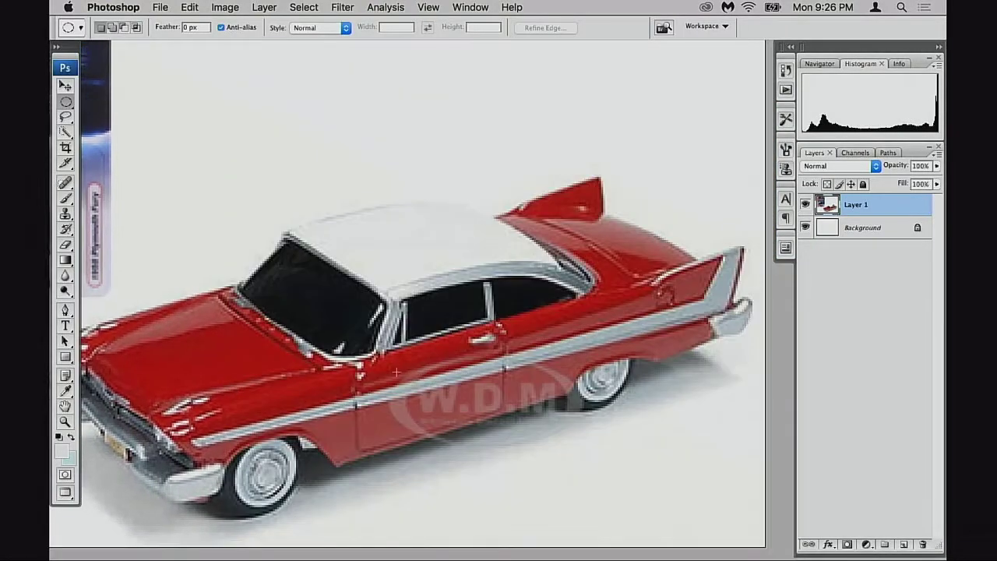
# - Select the car's front wheel with the Elliptical Marquee and copy it to a new layer
pyautogui.scroll(-5, 396, 371)
pyautogui.moveTo(366, 408); pyautogui.dragTo(359, 402)
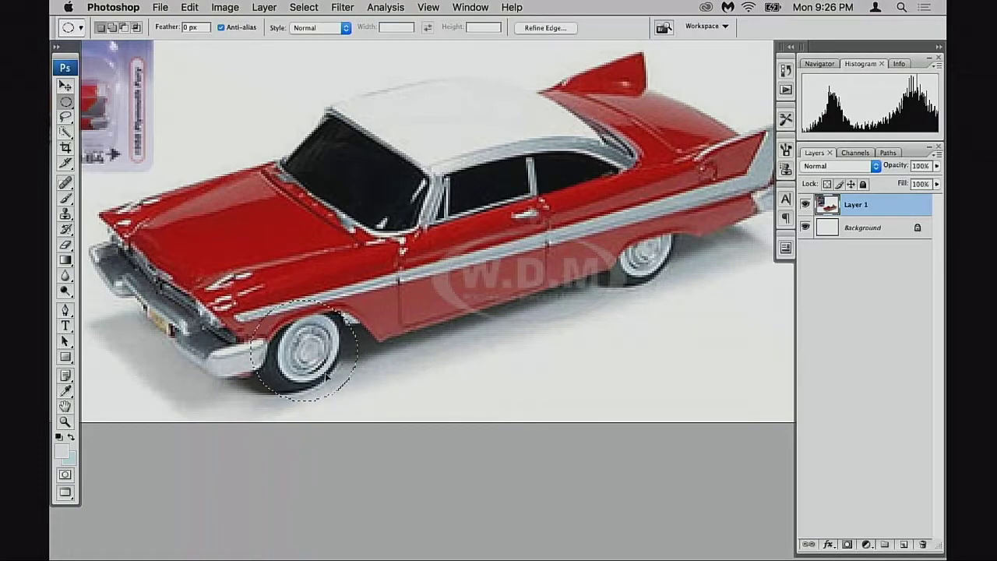
pyautogui.press('super+j')
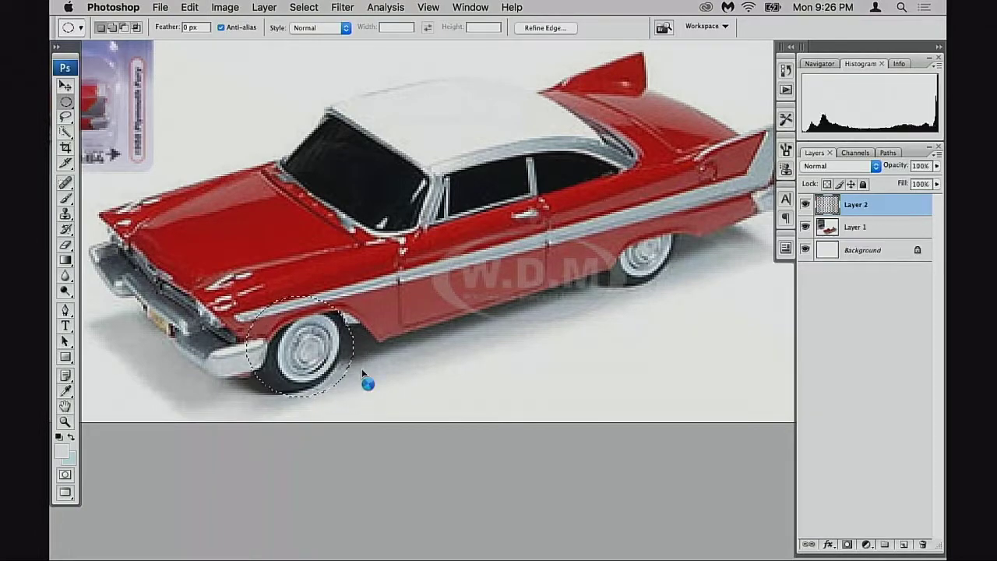
# - Move the copied front wheel over the rear wheel and along the body for size comparison, then delete its layer
pyautogui.press('v')
pyautogui.moveTo(304, 384); pyautogui.dragTo(686, 251)
pyautogui.moveTo(660, 289); pyautogui.dragTo(583, 324)
pyautogui.moveTo(615, 291); pyautogui.dragTo(606, 220)
pyautogui.moveTo(829, 210); pyautogui.dragTo(925, 544)
# - Examine the car from front bumper to tail fin, then zoom out to show it whole beside its packaging
pyautogui.moveTo(418, 265); pyautogui.dragTo(486, 345)
pyautogui.moveTo(561, 307); pyautogui.dragTo(507, 310)
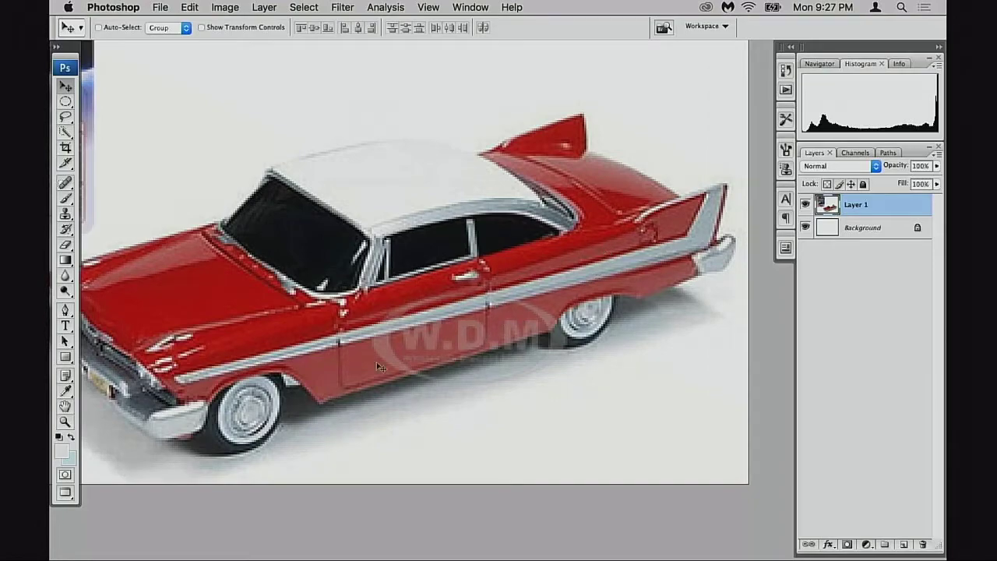
pyautogui.moveTo(387, 345); pyautogui.dragTo(513, 401)
pyautogui.moveTo(535, 368); pyautogui.dragTo(599, 320)
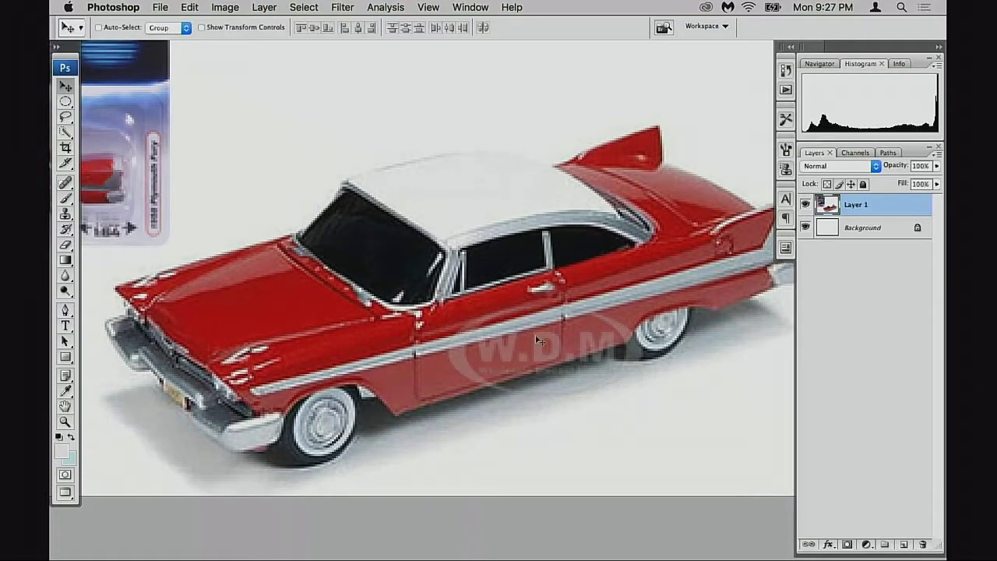
pyautogui.moveTo(537, 341); pyautogui.dragTo(497, 336)
pyautogui.keyDown('alt'); pyautogui.click(502, 331); pyautogui.keyUp('alt')
pyautogui.moveTo(434, 340); pyautogui.dragTo(531, 316)
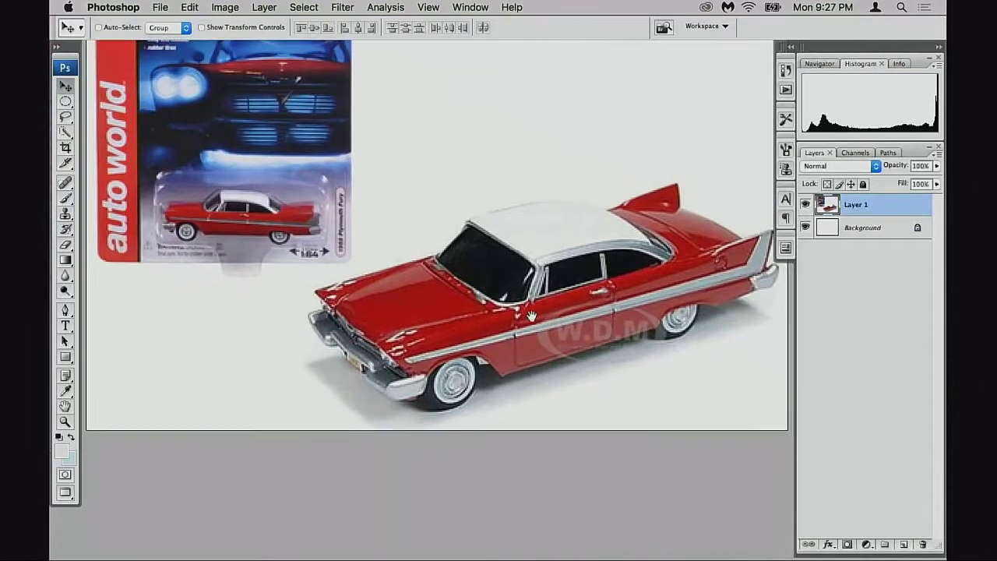
# - Return the car photo to a regular window at 100% and bring 1985 Assets.psd forward at its vehicle sprites
pyautogui.moveTo(589, 344); pyautogui.dragTo(544, 346)
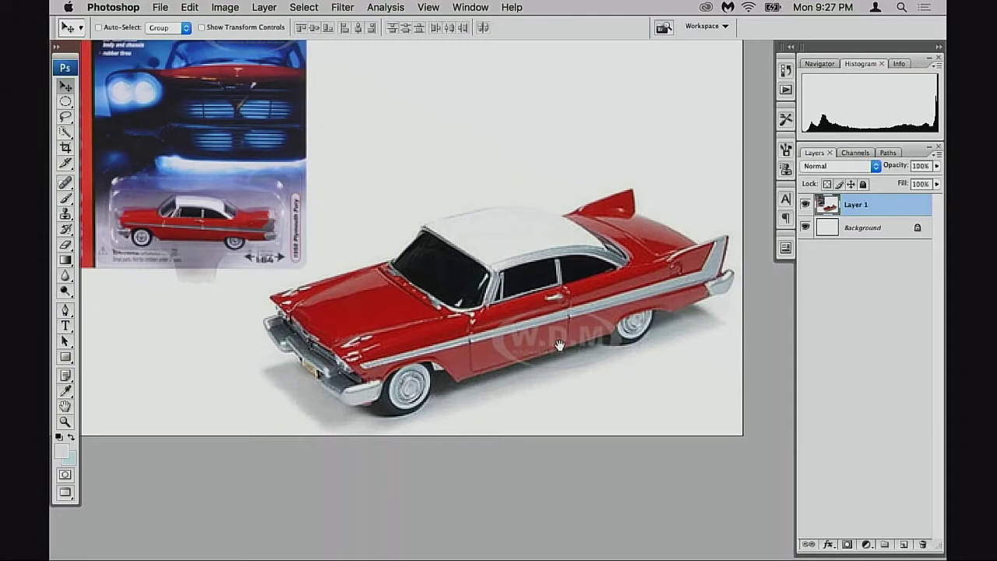
pyautogui.moveTo(585, 293); pyautogui.dragTo(562, 294)
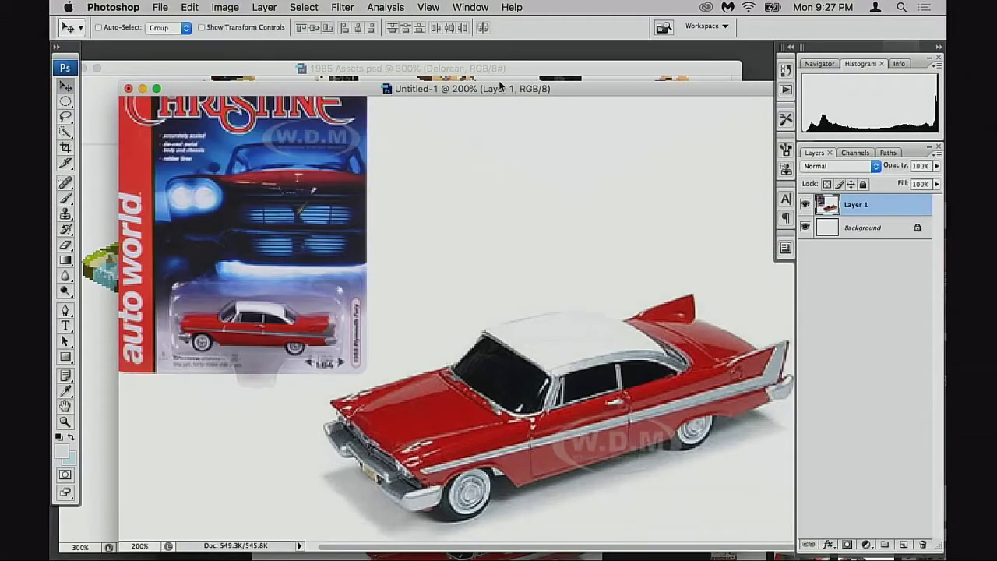
pyautogui.moveTo(501, 86); pyautogui.dragTo(419, 57)
pyautogui.keyDown('alt'); pyautogui.click(486, 269); pyautogui.keyUp('alt')
pyautogui.moveTo(611, 59); pyautogui.dragTo(421, 117)
pyautogui.click(661, 73)
pyautogui.scroll(-3, 487, 228)
pyautogui.hscroll(-2, 487, 229)
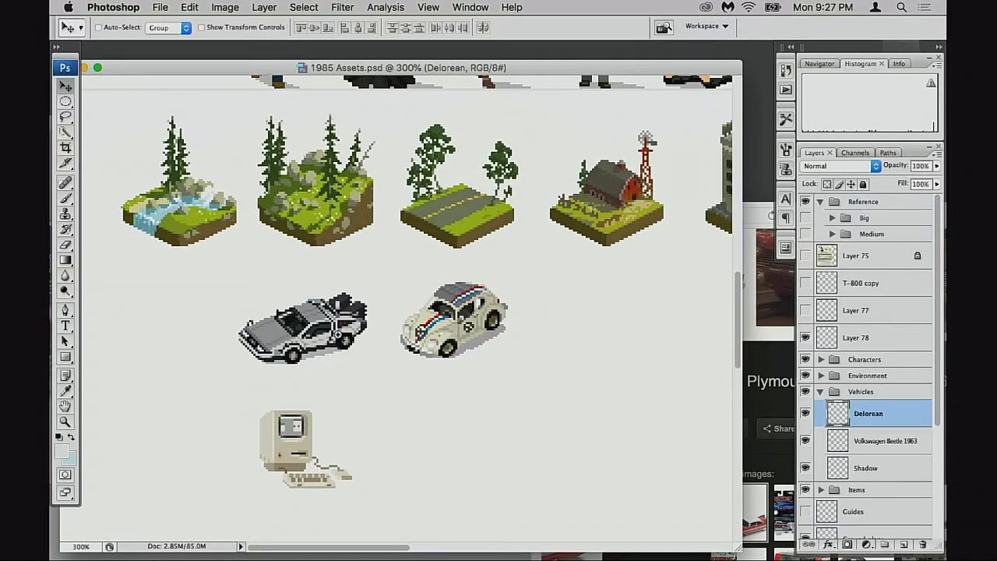
# - Magnify the sprite sheet to 500% and frame the DeLorean with a square rectangular marquee about 63 px wide
pyautogui.keyDown('super'); pyautogui.click(321, 335); pyautogui.keyUp('super')
pyautogui.keyDown('super'); pyautogui.click(356, 325); pyautogui.keyUp('super')
pyautogui.moveTo(403, 271); pyautogui.dragTo(391, 294)
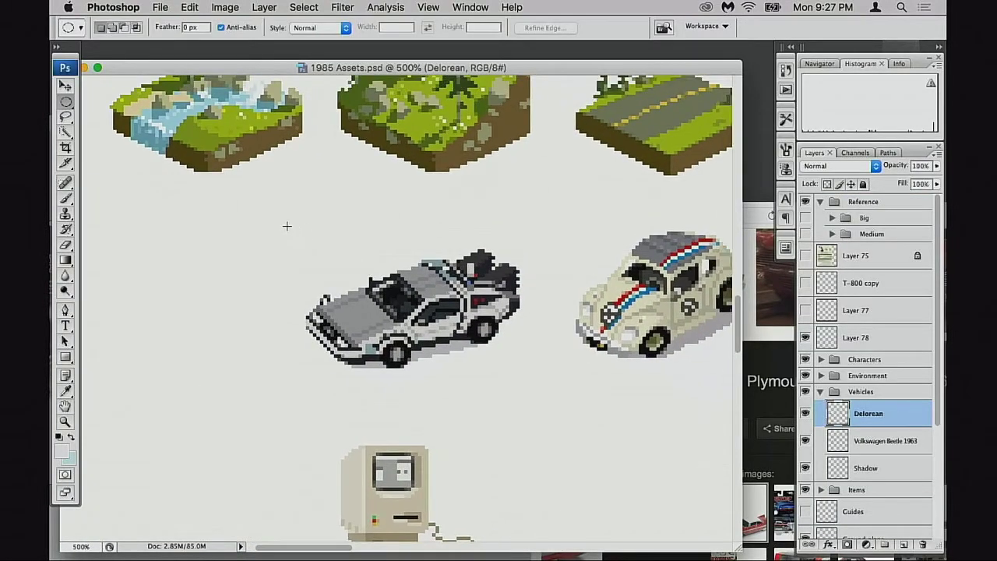
pyautogui.moveTo(298, 229)
pyautogui.mouseDown()
pyautogui.moveTo(514, 394)
pyautogui.moveTo(469, 400)
pyautogui.moveTo(565, 414)
pyautogui.moveTo(609, 456)
pyautogui.mouseUp()
pyautogui.hotkey('shift', 'm')
pyautogui.press('super+d')
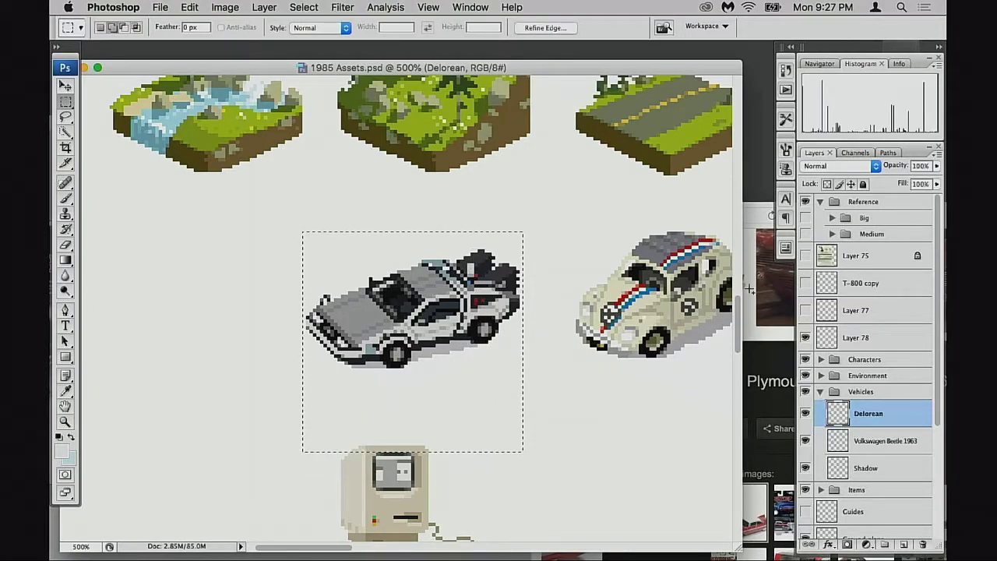
# - Configure the Info palette to show the second color readout in RGB Color and ruler units in pixels
pyautogui.click(899, 64)
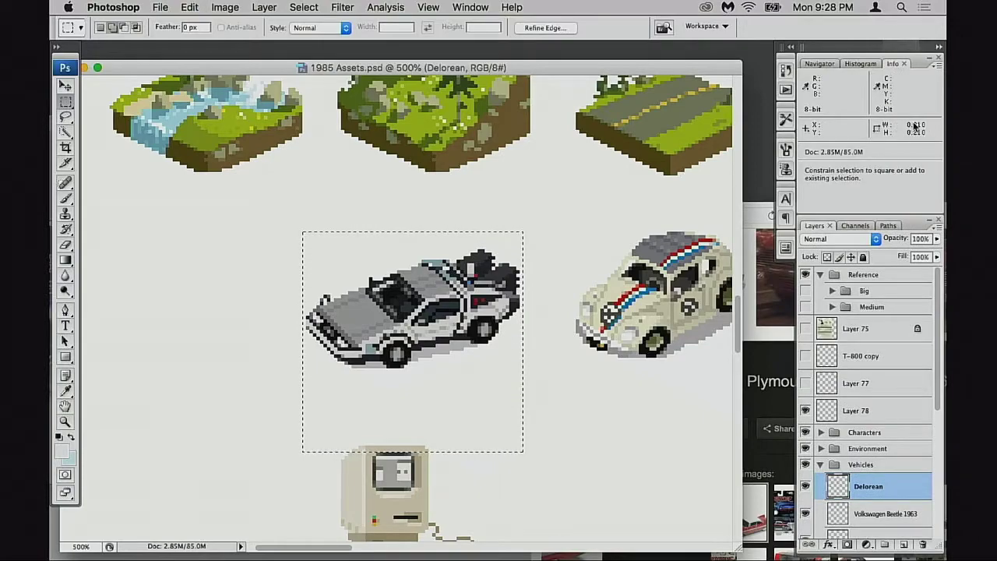
pyautogui.click(935, 65)
pyautogui.click(902, 71)
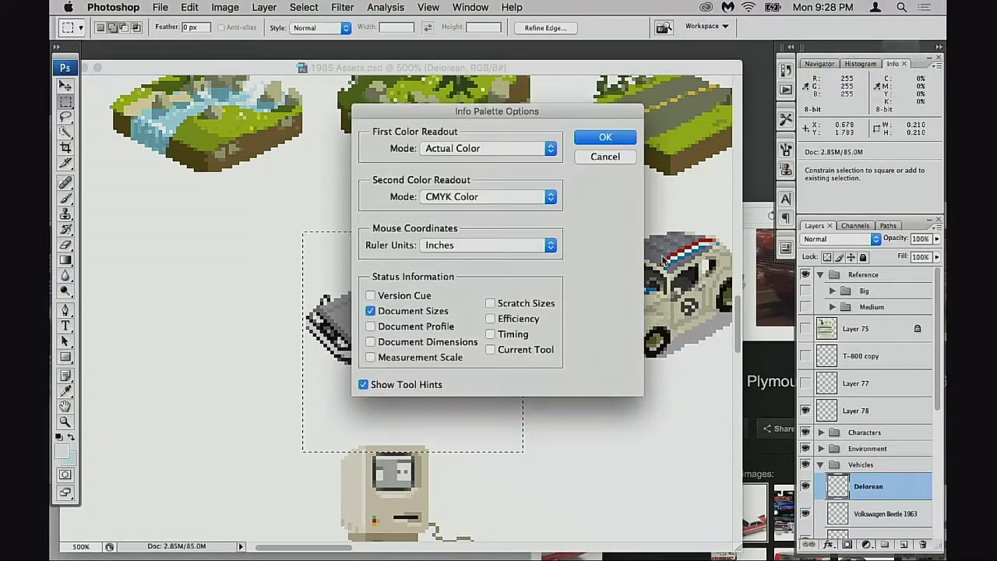
pyautogui.click(473, 197)
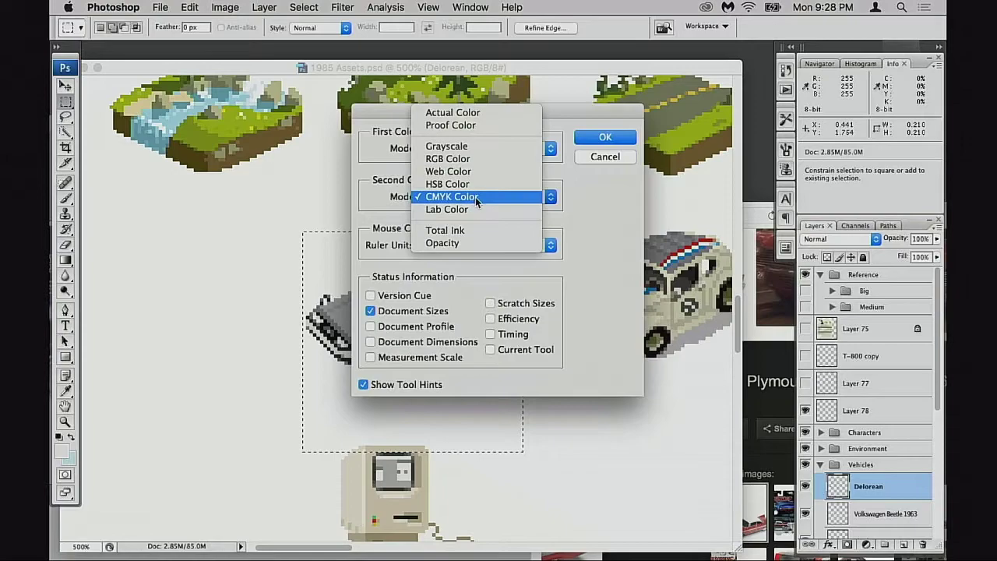
pyautogui.click(479, 196)
pyautogui.click(478, 196)
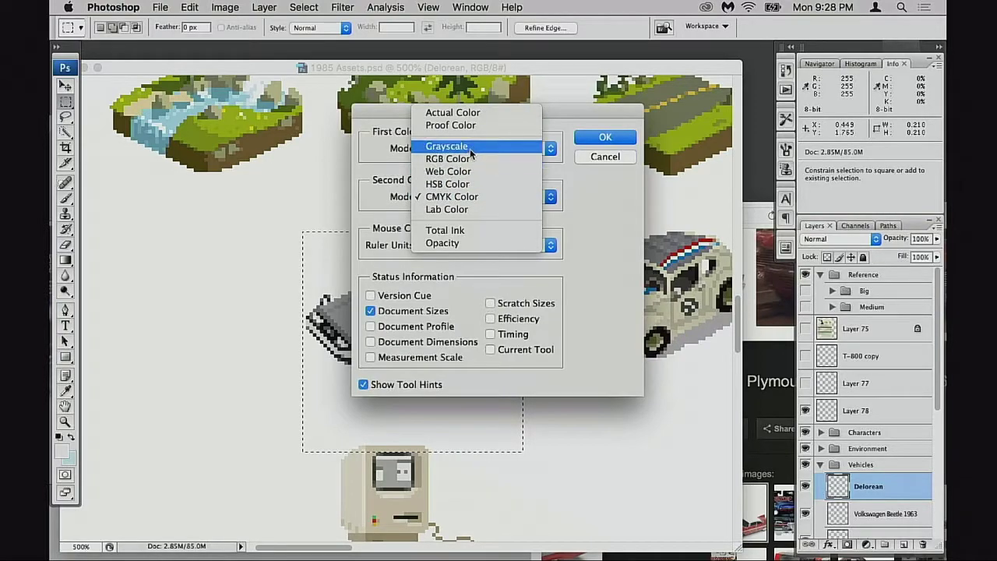
pyautogui.click(473, 160)
pyautogui.click(491, 246)
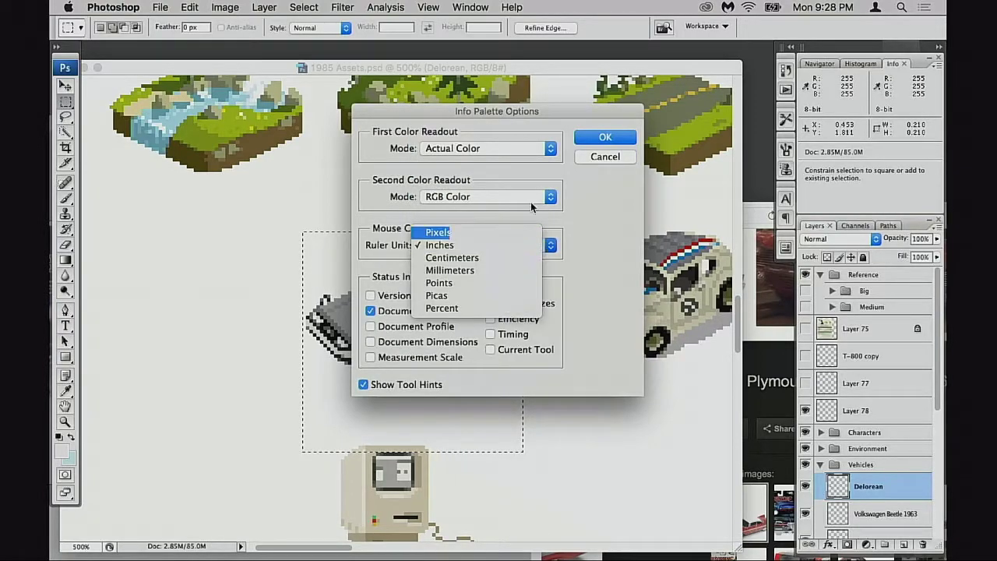
pyautogui.click(438, 232)
pyautogui.click(605, 137)
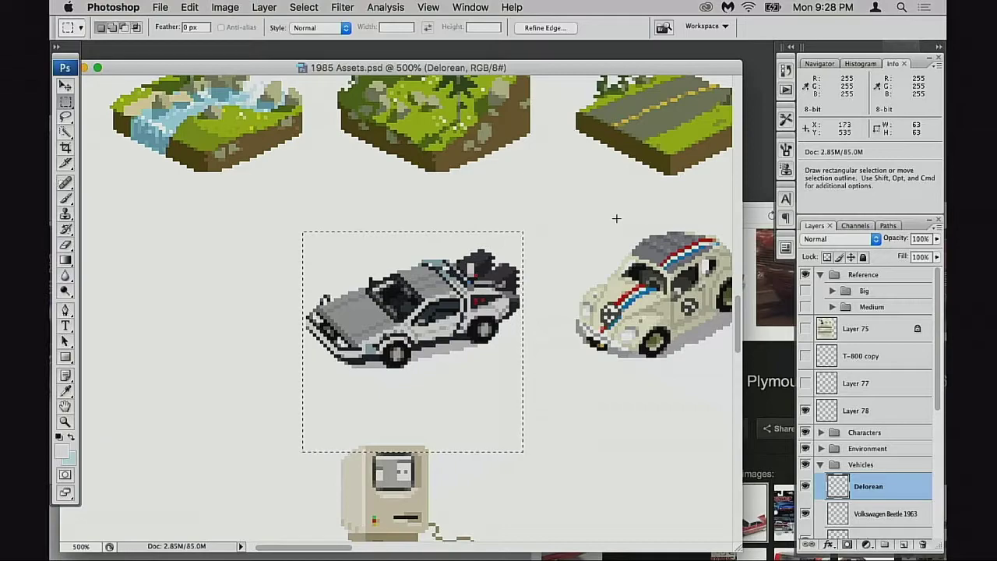
# - Deselect the DeLorean, reduce the sprite sheet to 300%, and show the car photo in full-screen mode
pyautogui.press('super+d')
pyautogui.press('v')
pyautogui.press('super+minus')
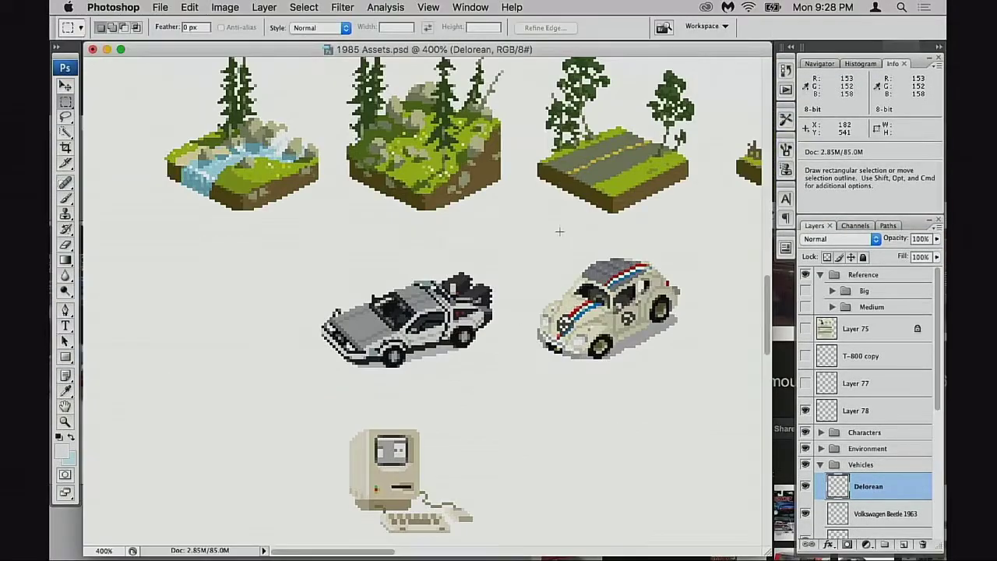
pyautogui.press('super+minus')
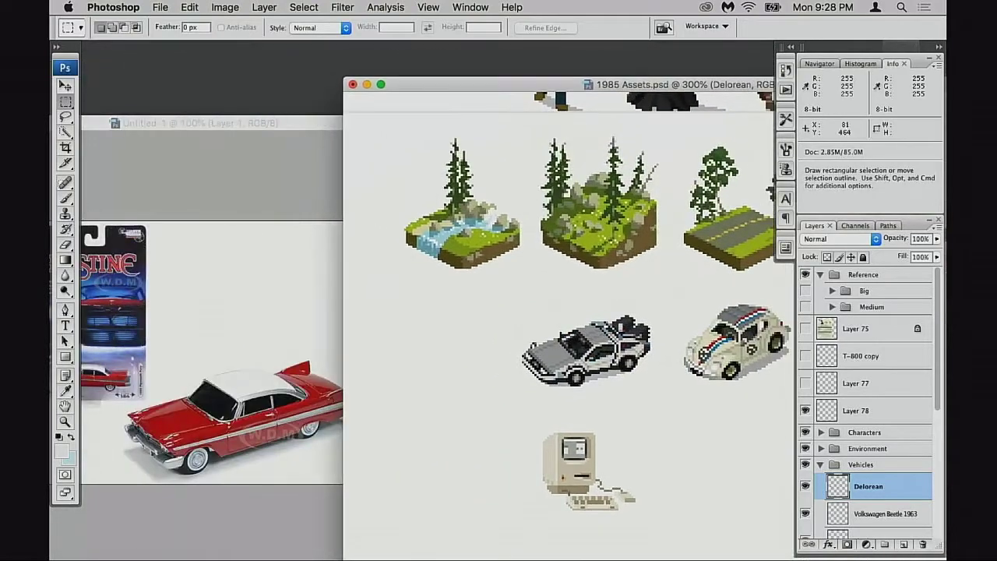
pyautogui.press('f')
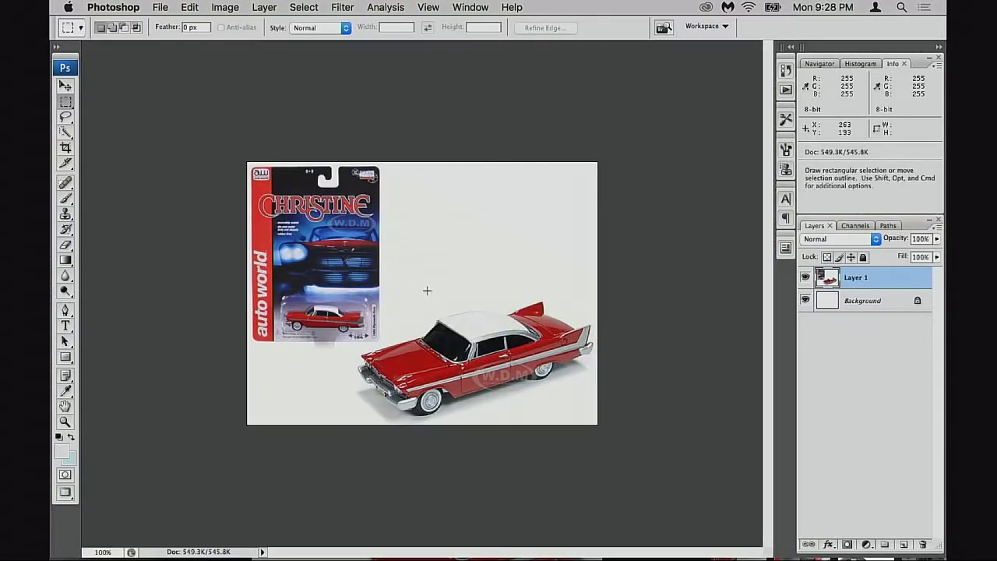
# - Select the whole Christine car in the photo with a square marquee about 348 px wide
pyautogui.moveTo(358, 267); pyautogui.dragTo(616, 455)
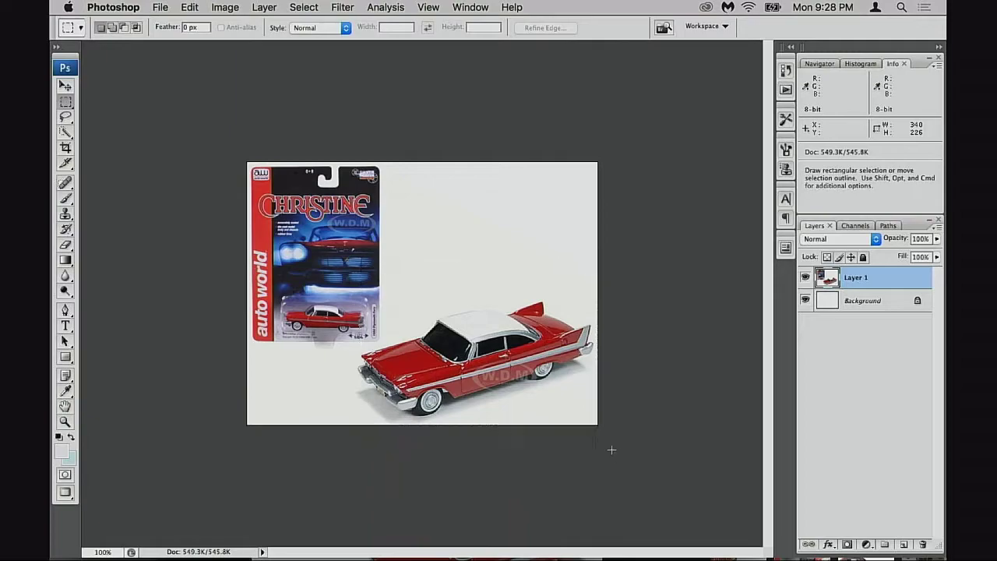
pyautogui.moveTo(359, 247); pyautogui.dragTo(610, 421)
pyautogui.press('super+d')
pyautogui.moveTo(353, 180); pyautogui.dragTo(641, 423)
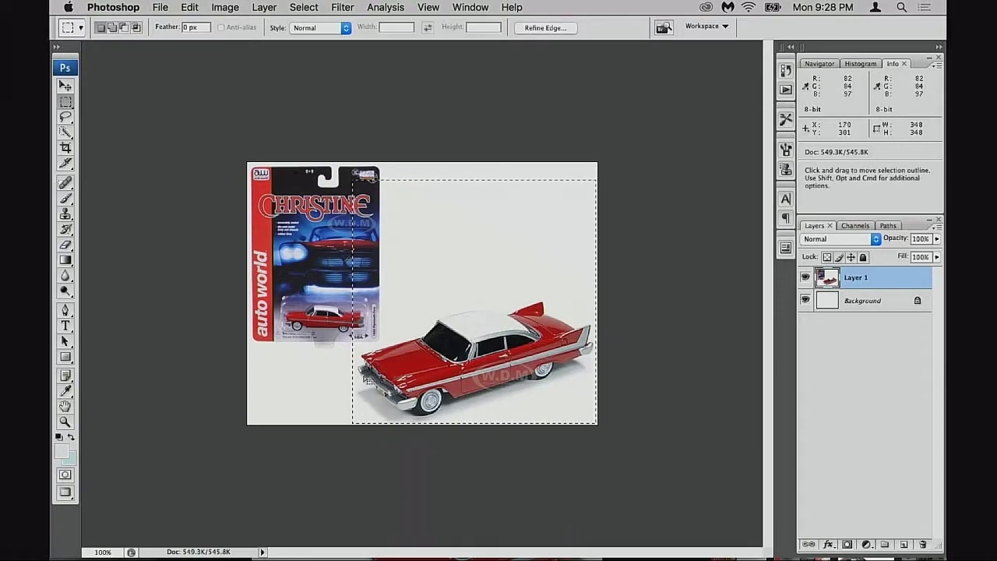
# - Leave full-screen mode and paste a copy of the selected square area into a new document
pyautogui.press('f')
pyautogui.press('f')
pyautogui.press('f')
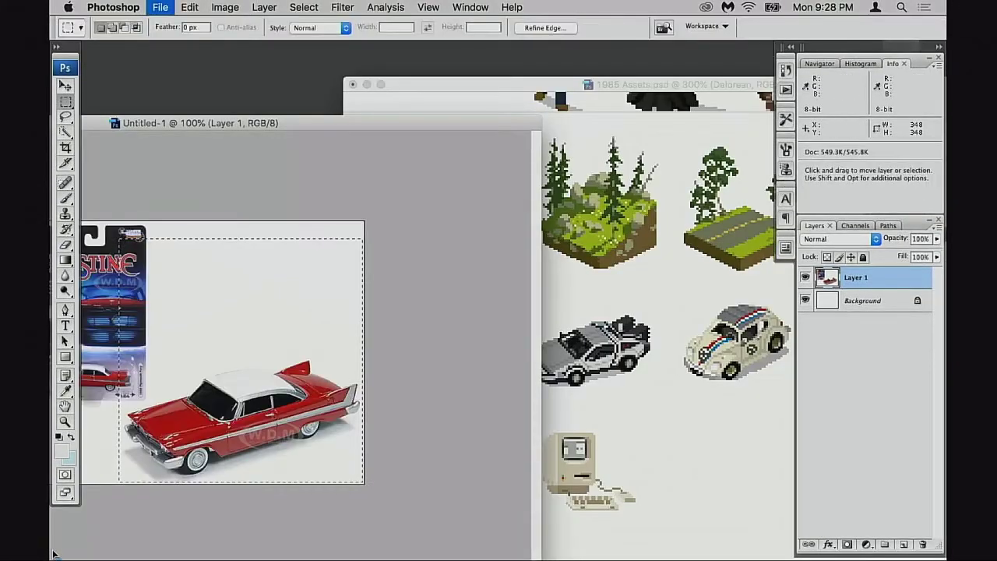
pyautogui.hotkey('ctrl', 'c')
pyautogui.hotkey('ctrl', 'n')
pyautogui.press('Return')
pyautogui.hotkey('ctrl', 'v')
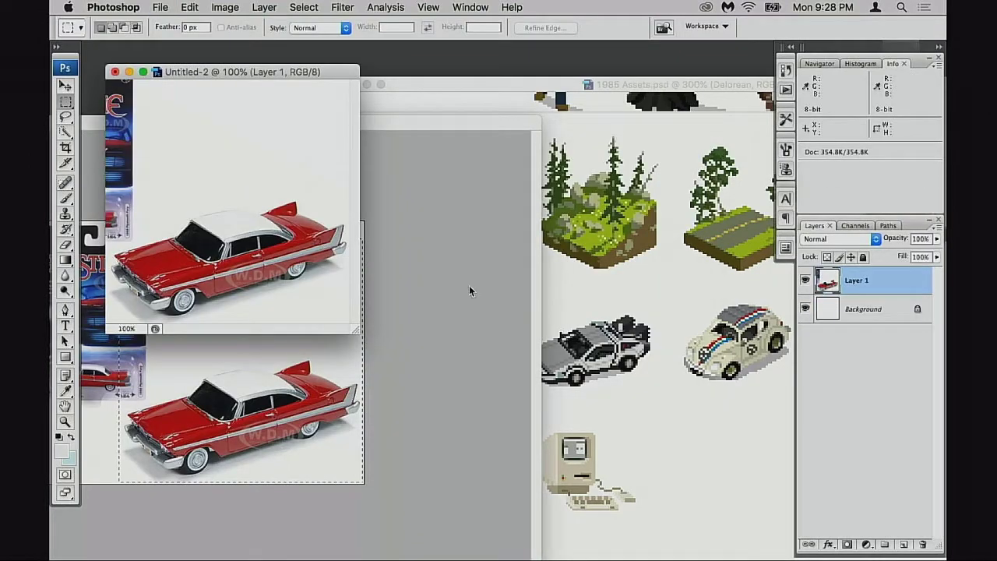
# - Close the original Untitled-1 photo without saving and reposition the square car document's window
pyautogui.click(273, 424)
pyautogui.hotkey('ctrl', 'w')
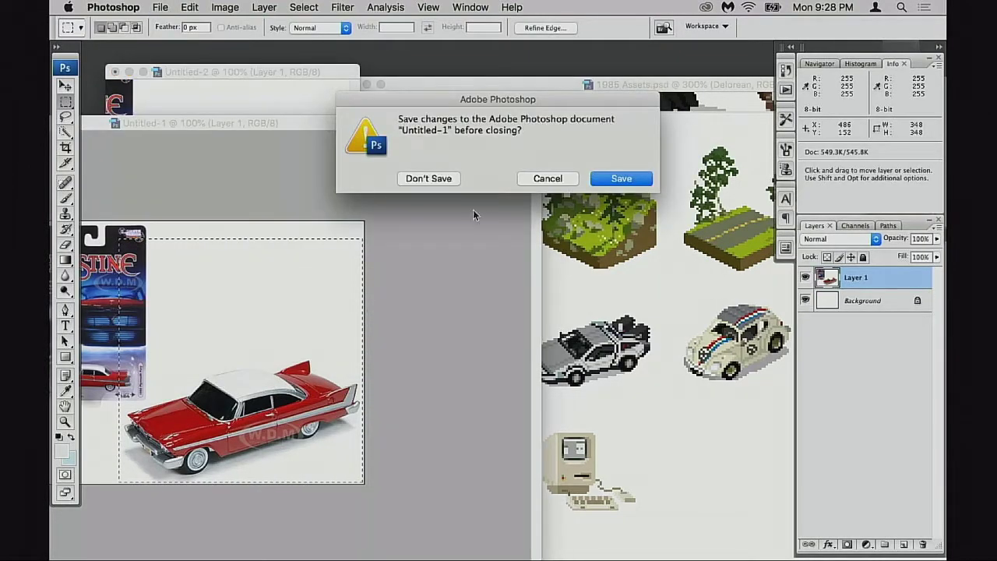
pyautogui.click(429, 178)
pyautogui.moveTo(283, 71); pyautogui.dragTo(285, 63)
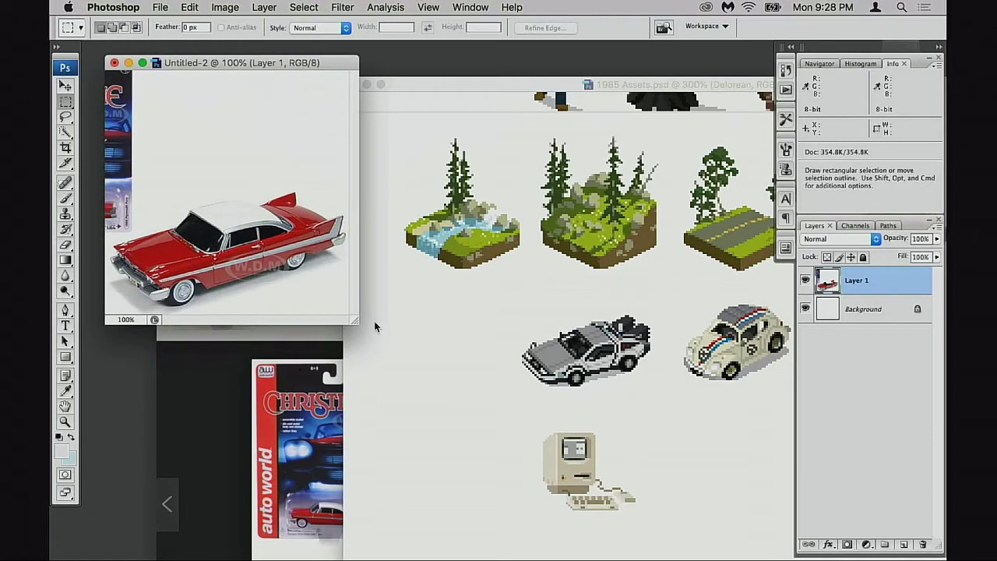
# - Copy the entire square car image into another new document and enlarge its window around the canvas
pyautogui.moveTo(354, 319); pyautogui.dragTo(462, 379)
pyautogui.hotkey('ctrl', 'a')
pyautogui.hotkey('ctrl', 'c')
pyautogui.hotkey('ctrl', 'n')
pyautogui.press('Return')
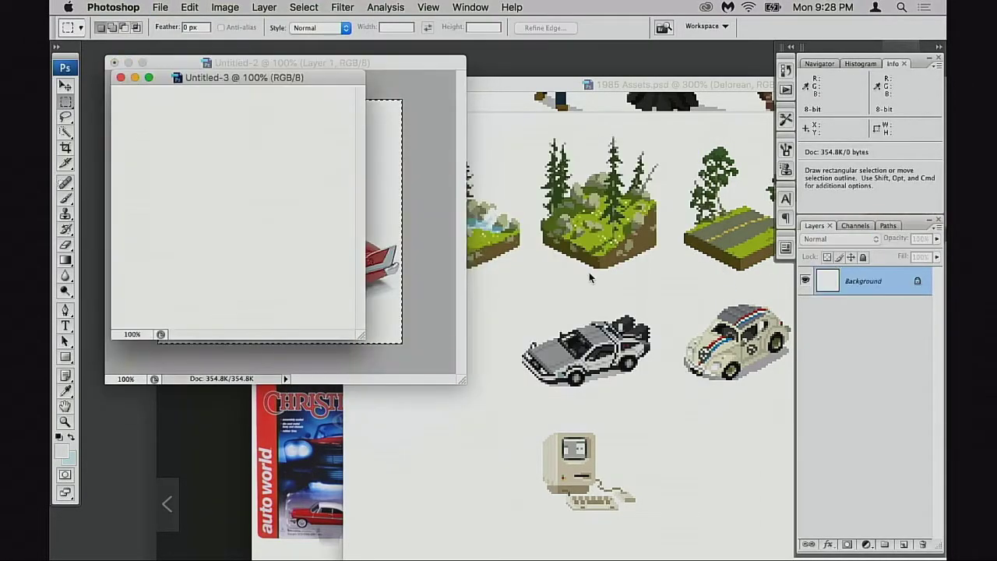
pyautogui.hotkey('ctrl', 'v')
pyautogui.moveTo(361, 337); pyautogui.dragTo(607, 473)
# - Crop the Untitled-3 copy to a horizontal strip around the car and set it aside at 66.7% zoom
pyautogui.press('c')
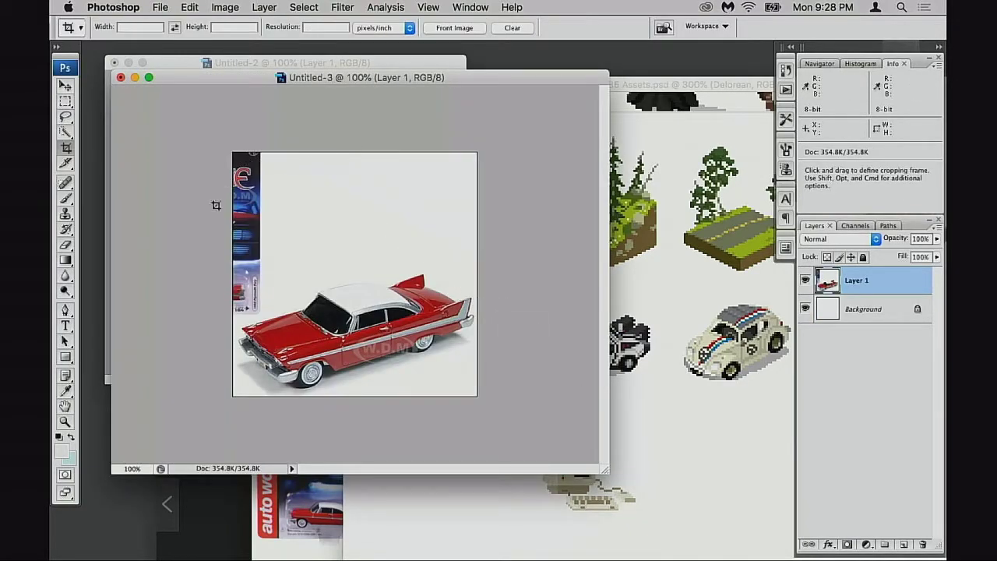
pyautogui.moveTo(232, 264)
pyautogui.mouseDown()
pyautogui.moveTo(561, 461)
pyautogui.moveTo(446, 388)
pyautogui.mouseUp()
pyautogui.press('Return')
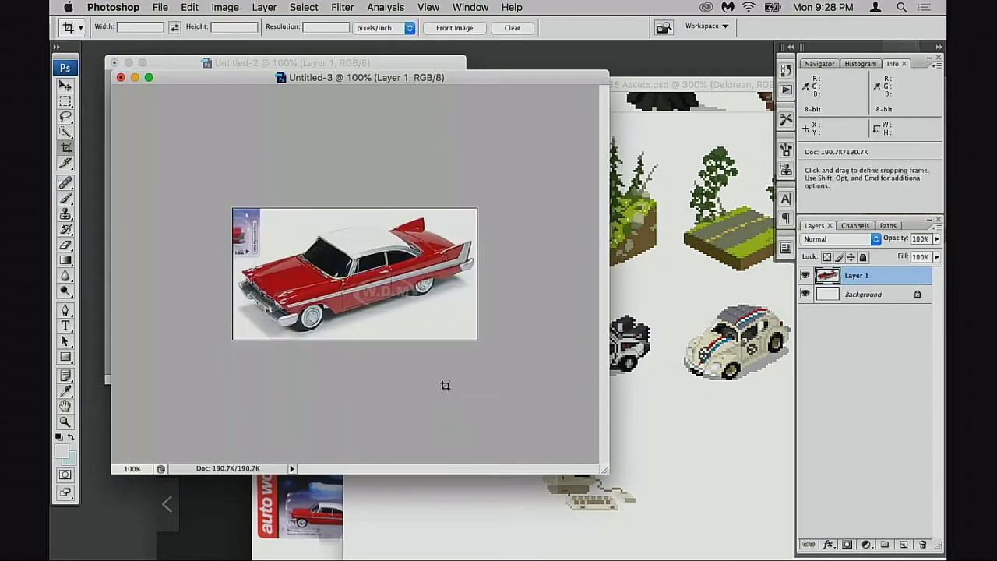
pyautogui.moveTo(454, 78); pyautogui.dragTo(382, 230)
pyautogui.press('super+minus')
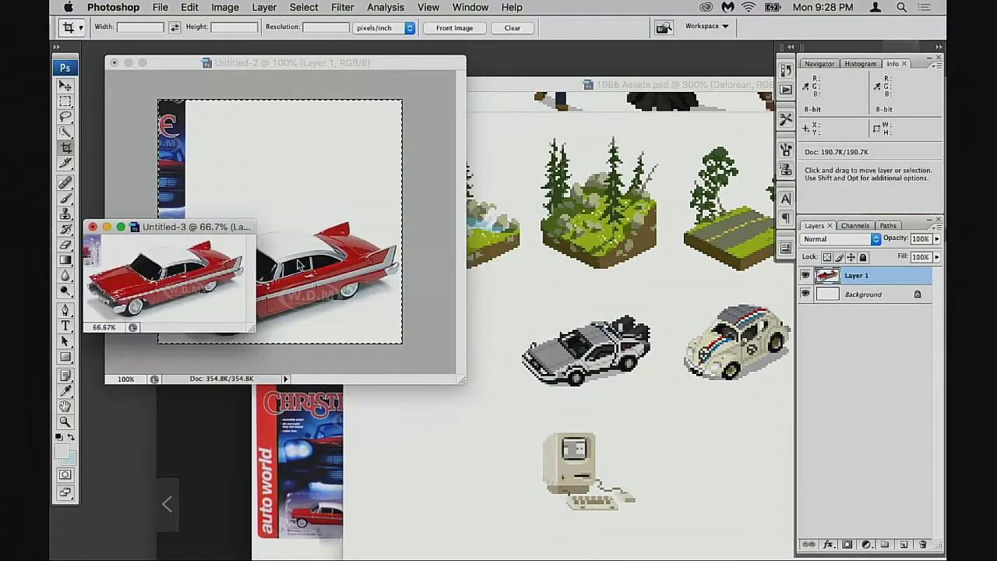
# - Clear the leftover packaging beside the car in Untitled-2 using default colors, then deselect
pyautogui.moveTo(374, 75); pyautogui.dragTo(444, 109)
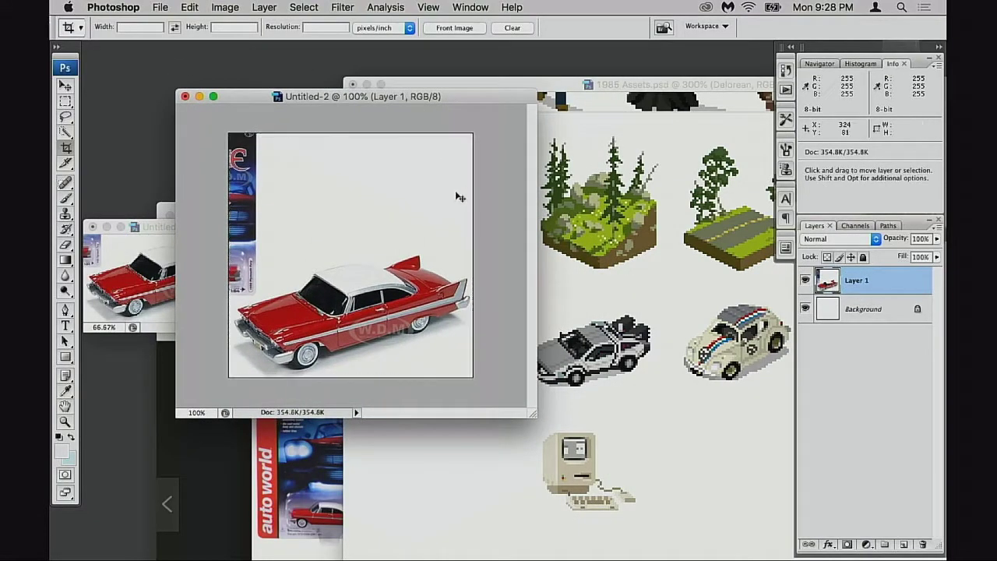
pyautogui.press('m')
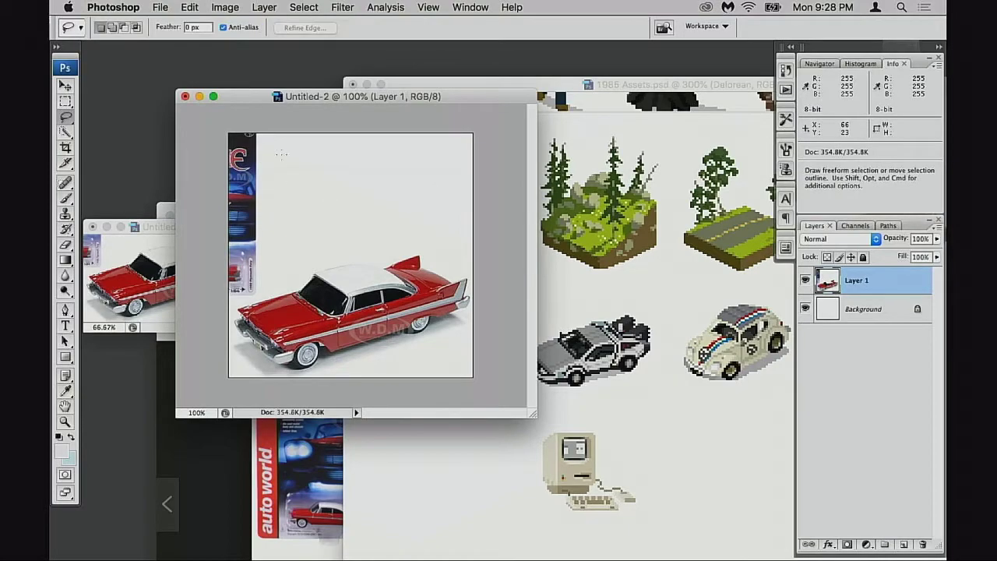
pyautogui.moveTo(194, 126); pyautogui.dragTo(315, 236)
pyautogui.moveTo(209, 205); pyautogui.dragTo(263, 296)
pyautogui.press('d')
pyautogui.press('Delete')
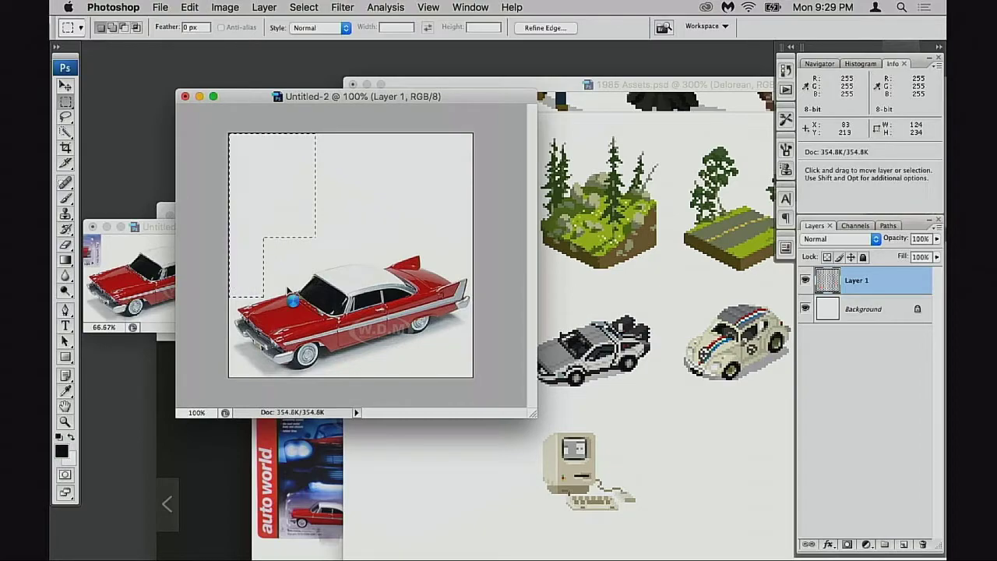
pyautogui.press('super+d')
# - Set the Untitled-2 image's pixel width to 65 with proportions constrained, keeping the resize settings beside the car
pyautogui.press('super+alt+i')
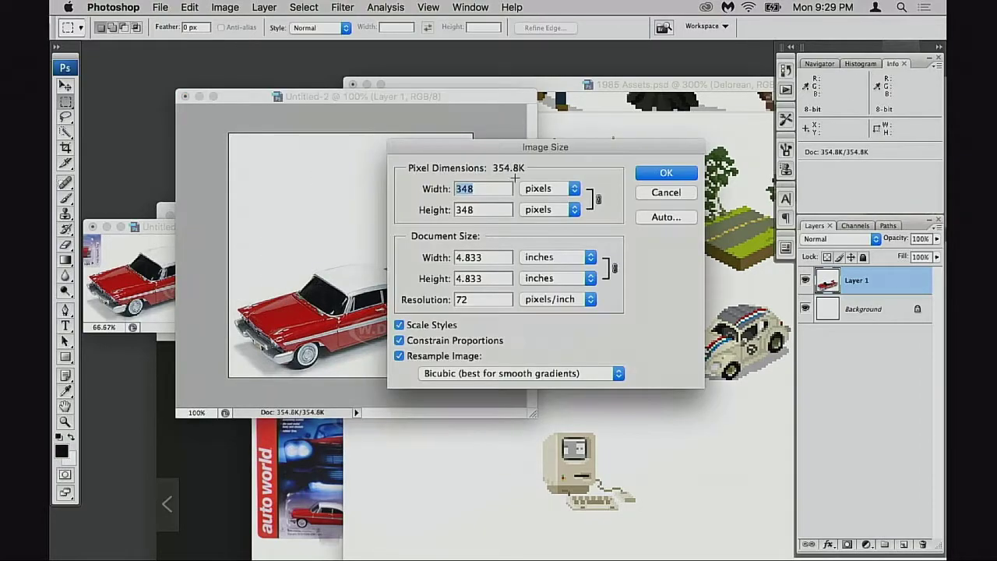
pyautogui.click(677, 194)
pyautogui.click(227, 9)
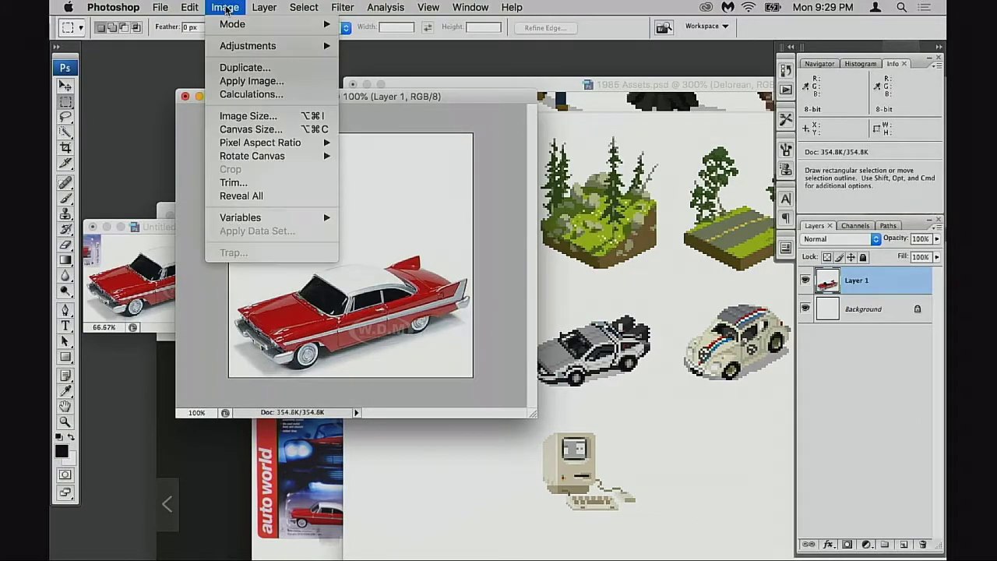
pyautogui.moveTo(238, 47)
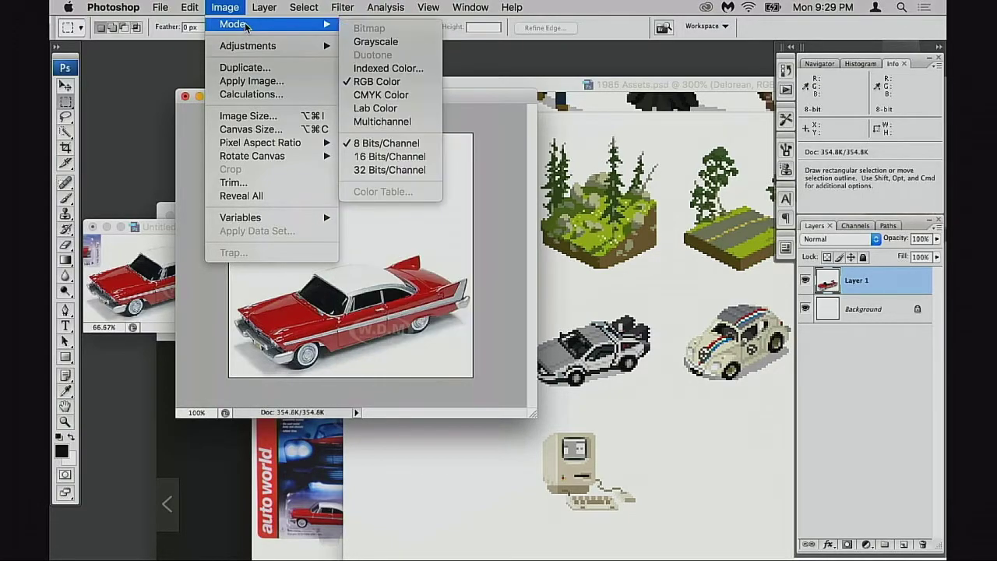
pyautogui.click(272, 121)
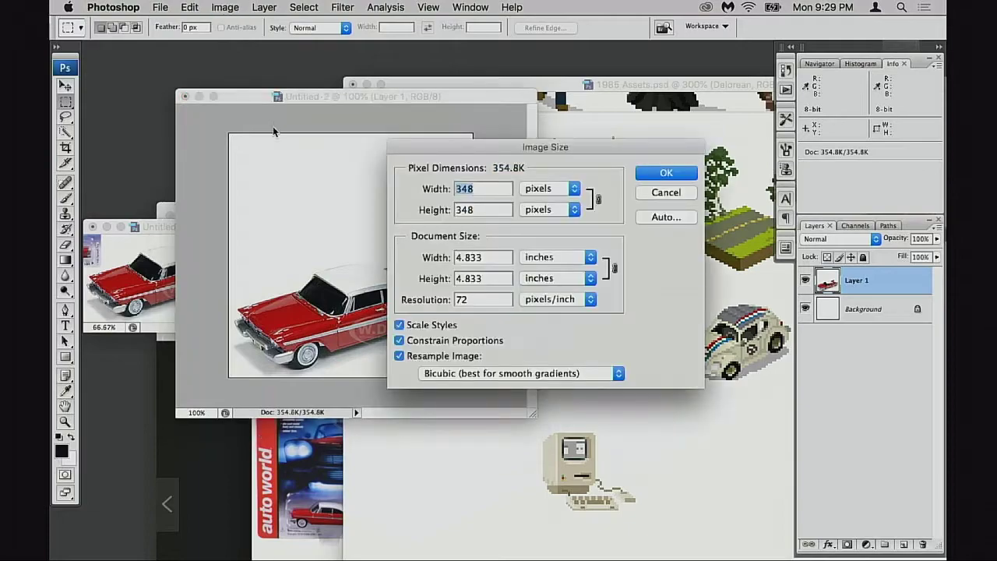
pyautogui.write('64')
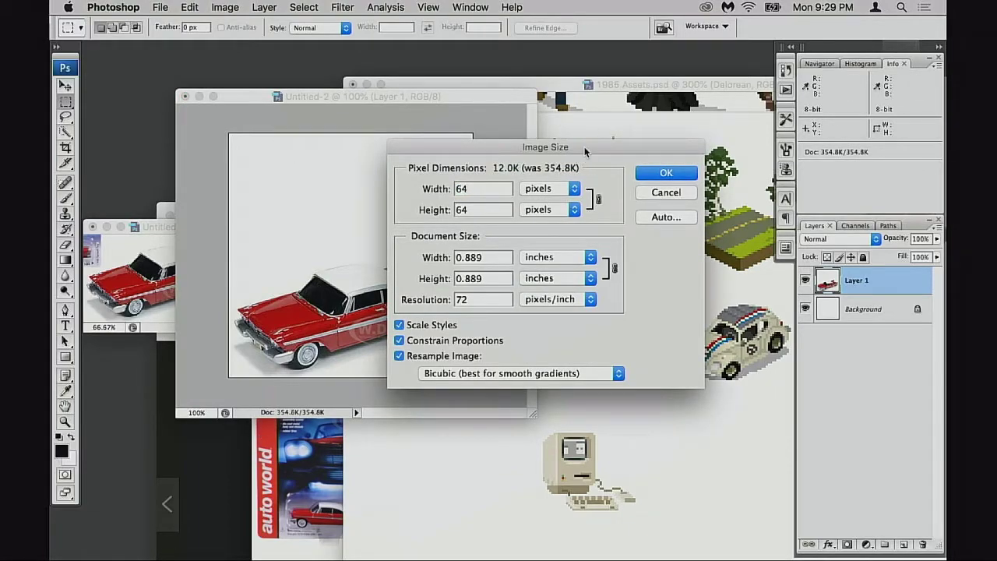
pyautogui.moveTo(585, 152); pyautogui.dragTo(739, 139)
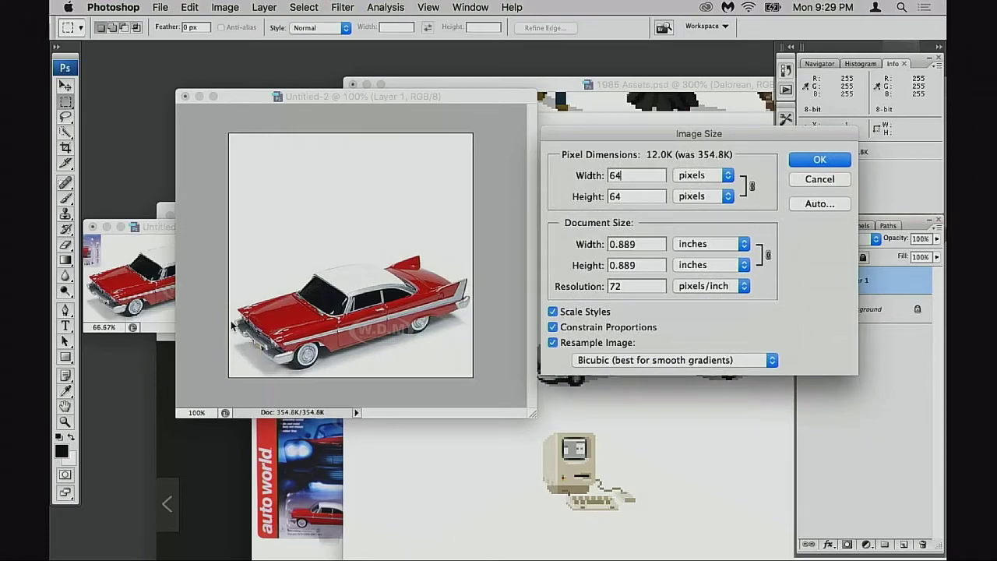
pyautogui.press('BackSpace')
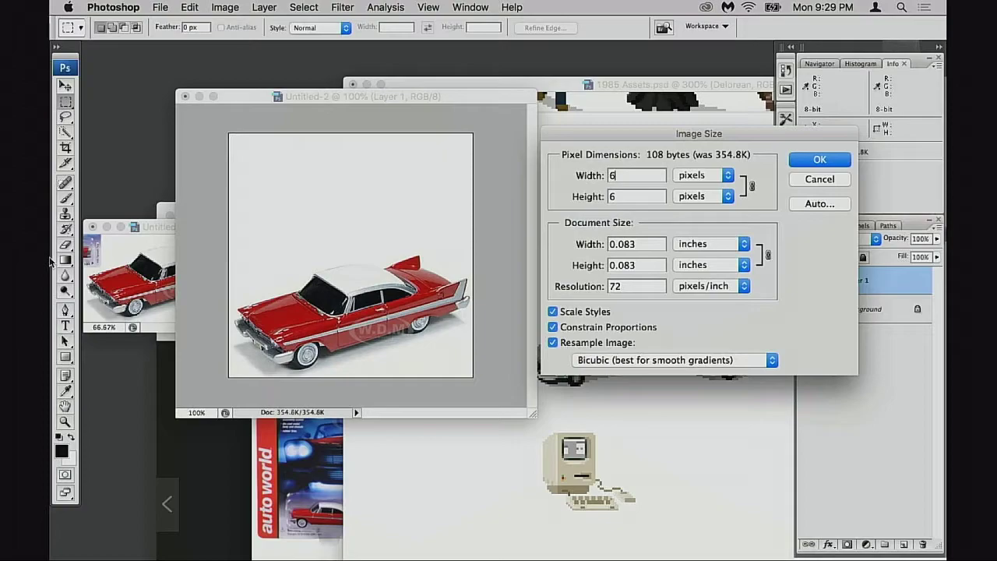
pyautogui.write('5')
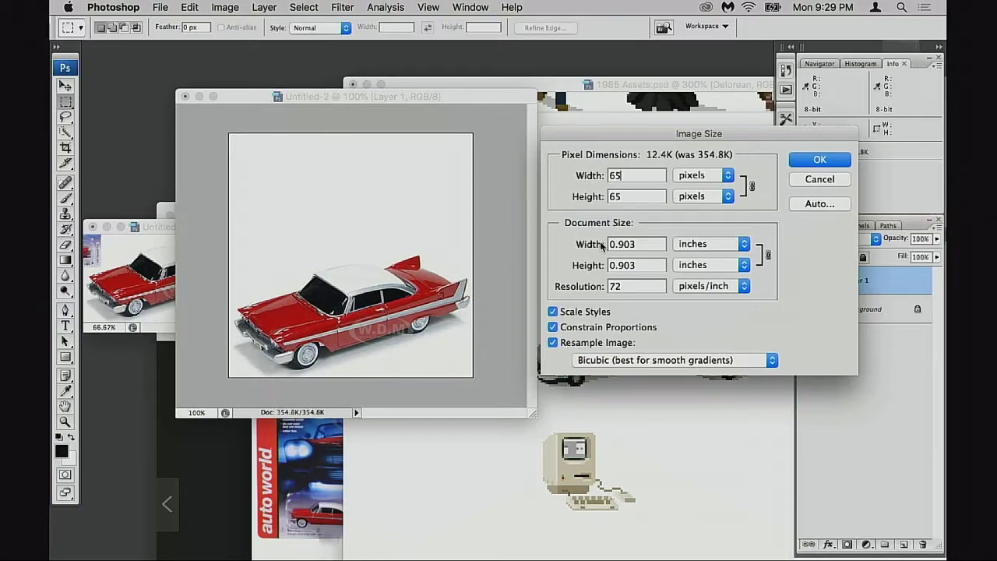
# - Resample the image with Nearest Neighbor (preserve hard edges) and apply the resize
pyautogui.click(710, 245)
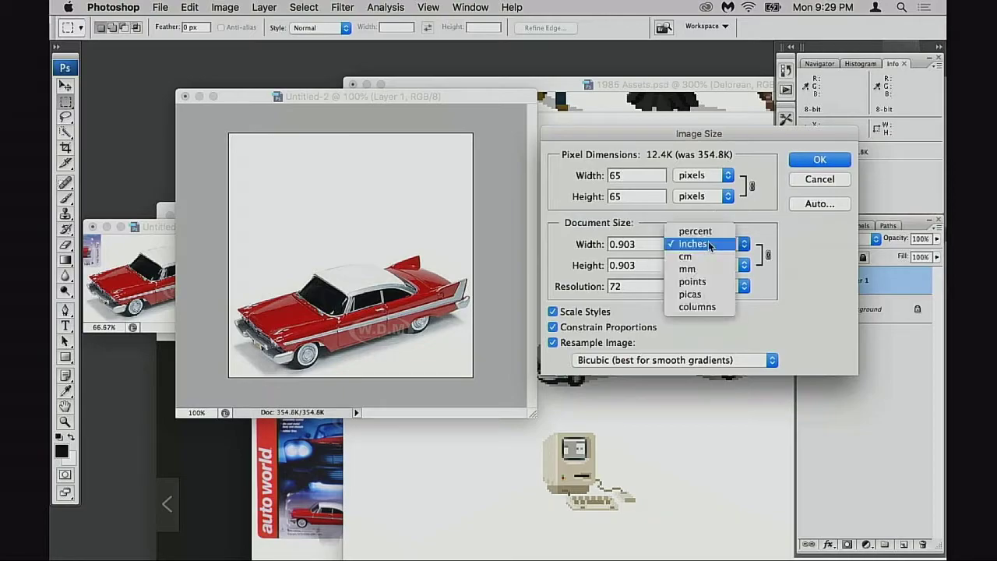
pyautogui.click(661, 315)
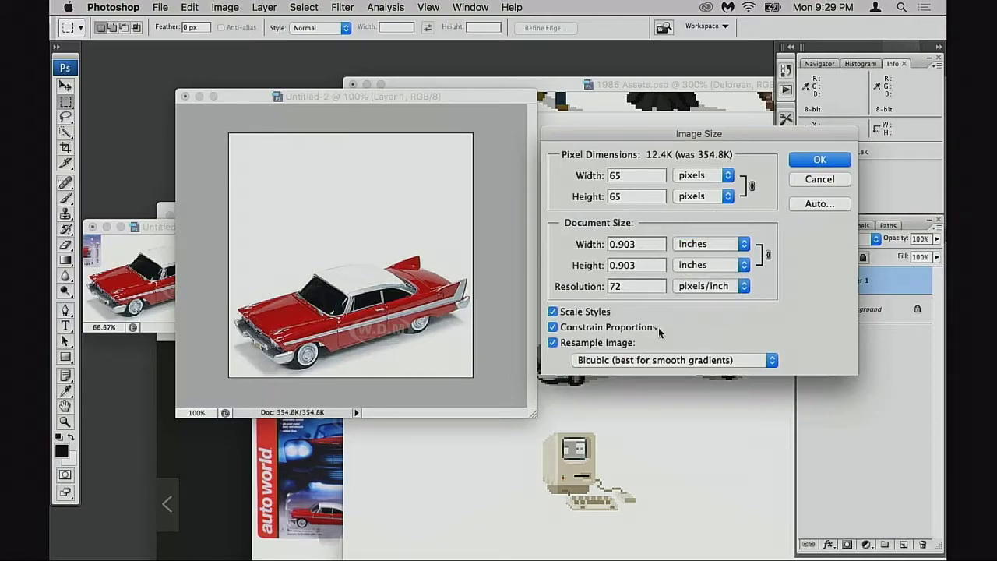
pyautogui.click(653, 360)
pyautogui.click(626, 336)
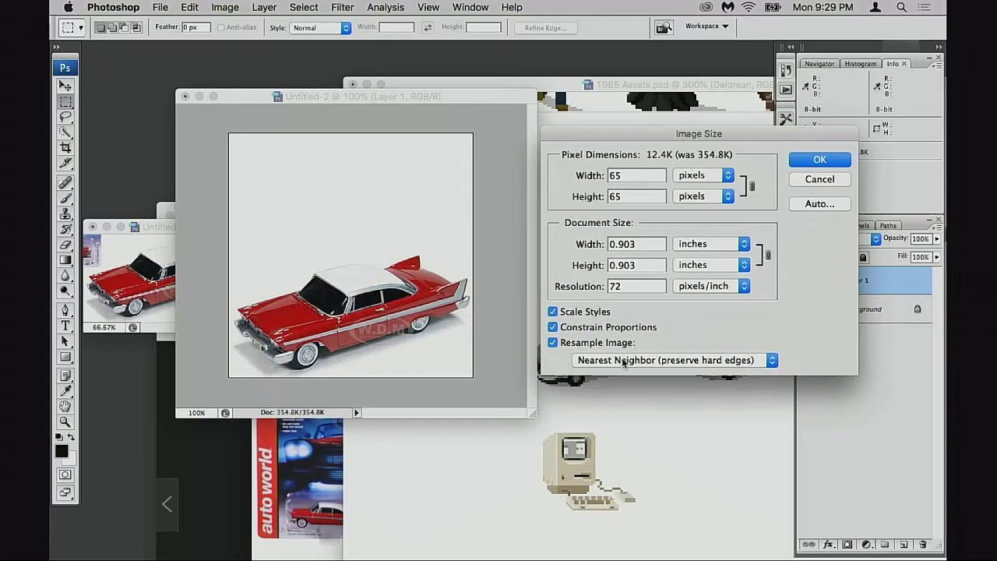
pyautogui.click(821, 158)
# - Enlarge the Untitled-2 window and examine the downsized car's individual pixels at up to 1200% magnification
pyautogui.press('z')
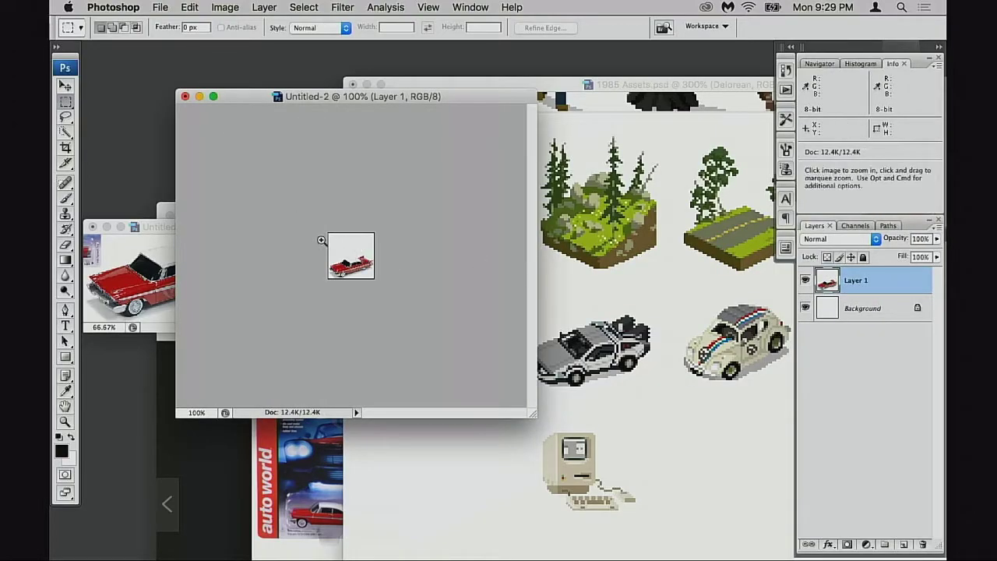
pyautogui.keyDown('super'); pyautogui.click(364, 281); pyautogui.keyUp('super')
pyautogui.keyDown('super'); pyautogui.click(364, 282); pyautogui.keyUp('super')
pyautogui.keyDown('super'); pyautogui.click(365, 282); pyautogui.keyUp('super')
pyautogui.keyDown('super'); pyautogui.click(368, 284); pyautogui.keyUp('super')
pyautogui.keyDown('super'); pyautogui.click(368, 283); pyautogui.keyUp('super')
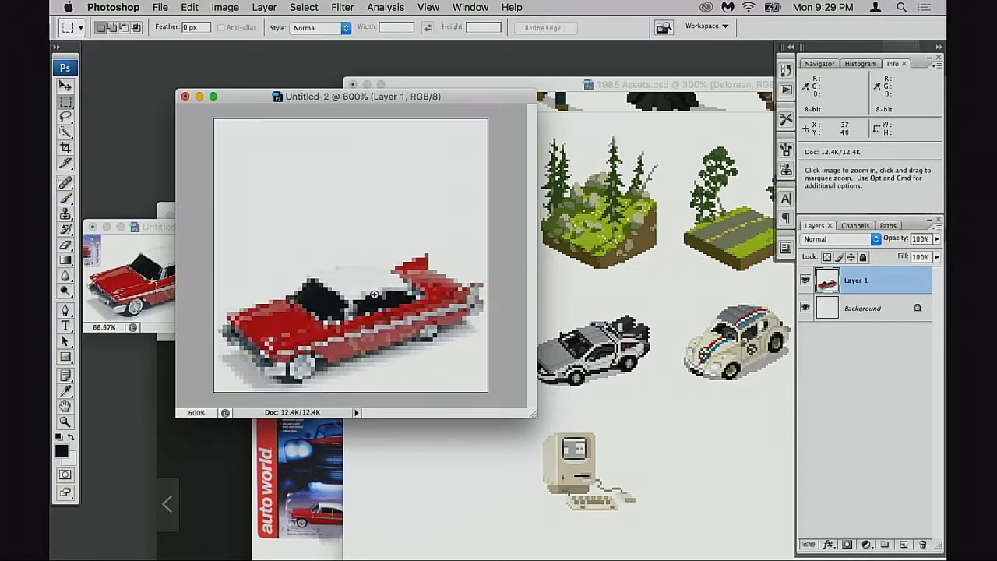
pyautogui.keyDown('super'); pyautogui.click(368, 284); pyautogui.keyUp('super')
pyautogui.moveTo(427, 98); pyautogui.dragTo(386, 94)
pyautogui.moveTo(491, 405); pyautogui.dragTo(586, 472)
pyautogui.press('space')
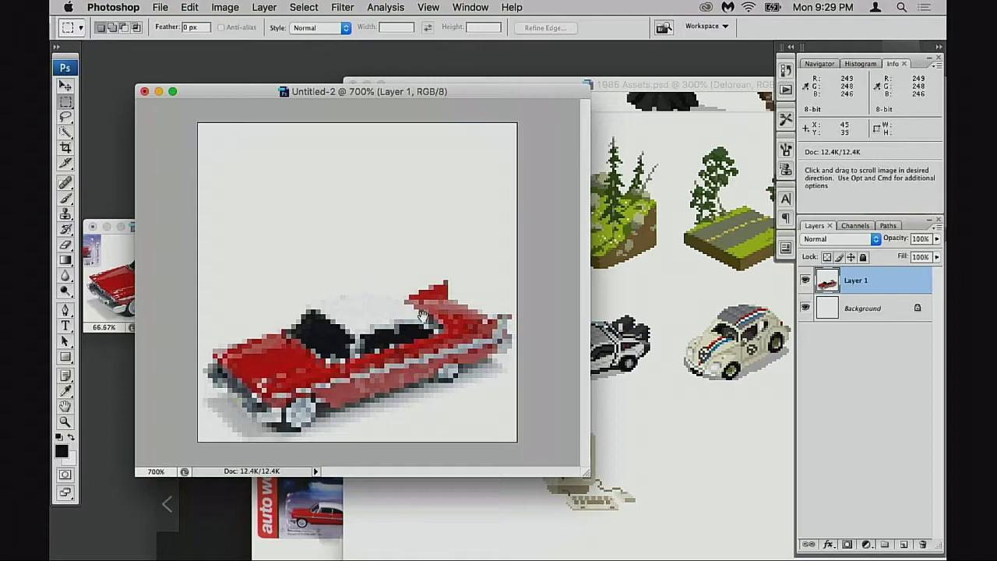
pyautogui.keyDown('super'); pyautogui.click(405, 387); pyautogui.keyUp('super')
pyautogui.keyDown('super'); pyautogui.click(406, 386); pyautogui.keyUp('super')
pyautogui.moveTo(405, 381); pyautogui.dragTo(426, 353)
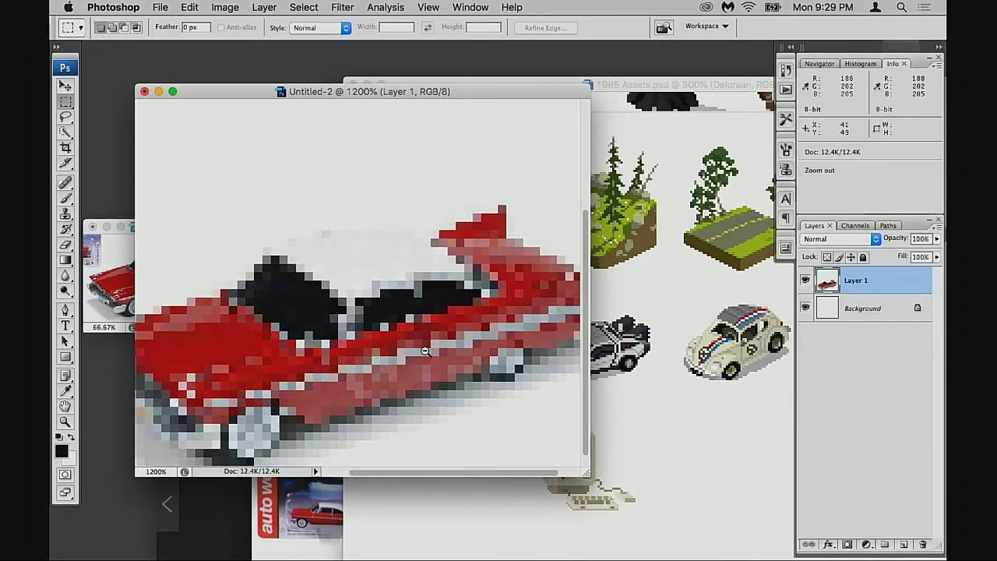
pyautogui.keyDown('alt'); pyautogui.click(427, 354); pyautogui.keyUp('alt')
pyautogui.keyDown('alt'); pyautogui.click(427, 354); pyautogui.keyUp('alt')
pyautogui.keyDown('alt'); pyautogui.click(432, 356); pyautogui.keyUp('alt')
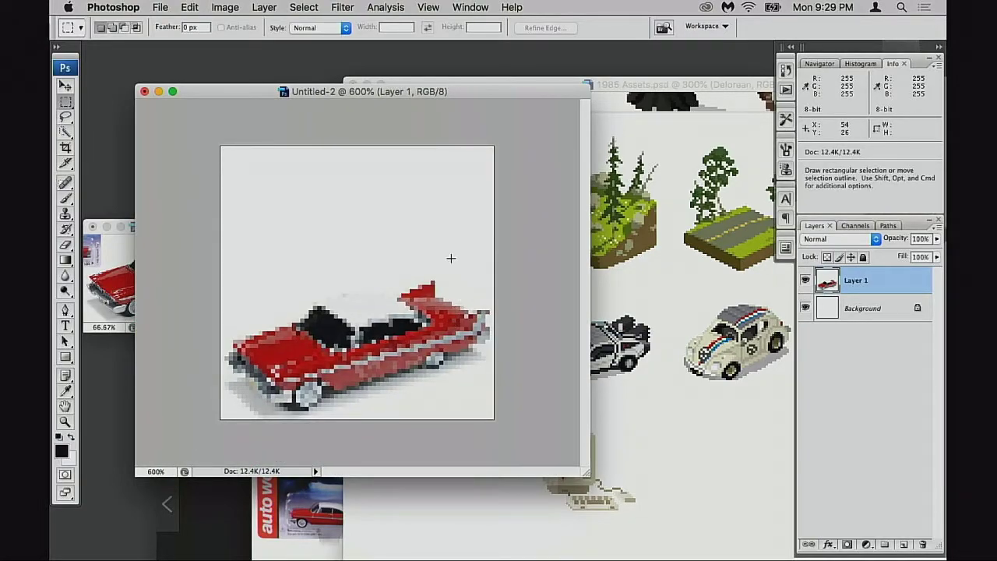
# - Copy the downsized car layer into 1985 Assets.psd, place it in front of the DeLorean, and show the document full screen
pyautogui.press('super+minus')
pyautogui.press('super+minus')
pyautogui.press('super+minus')
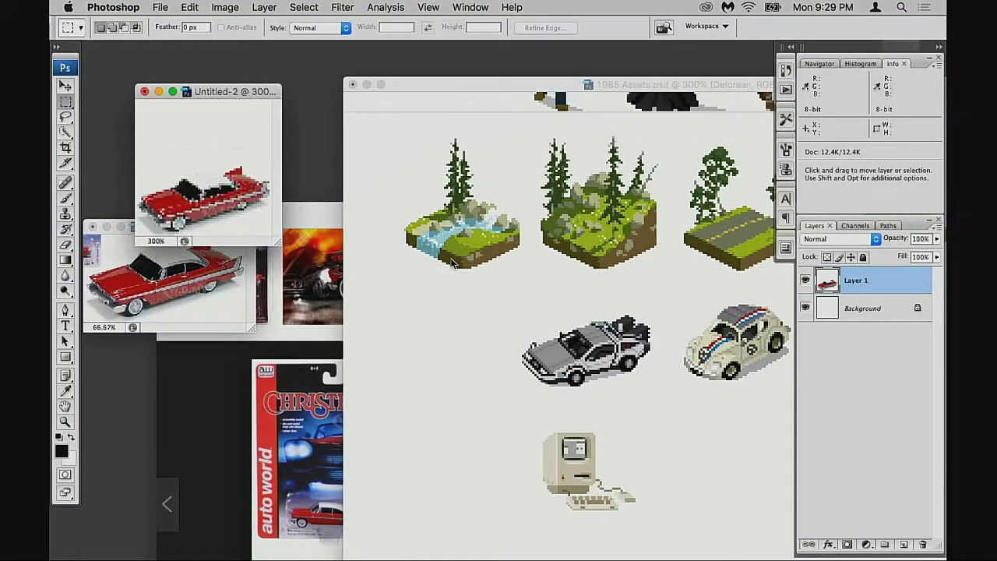
pyautogui.press('super+plus')
pyautogui.press('super+plus')
pyautogui.moveTo(326, 93); pyautogui.dragTo(284, 198)
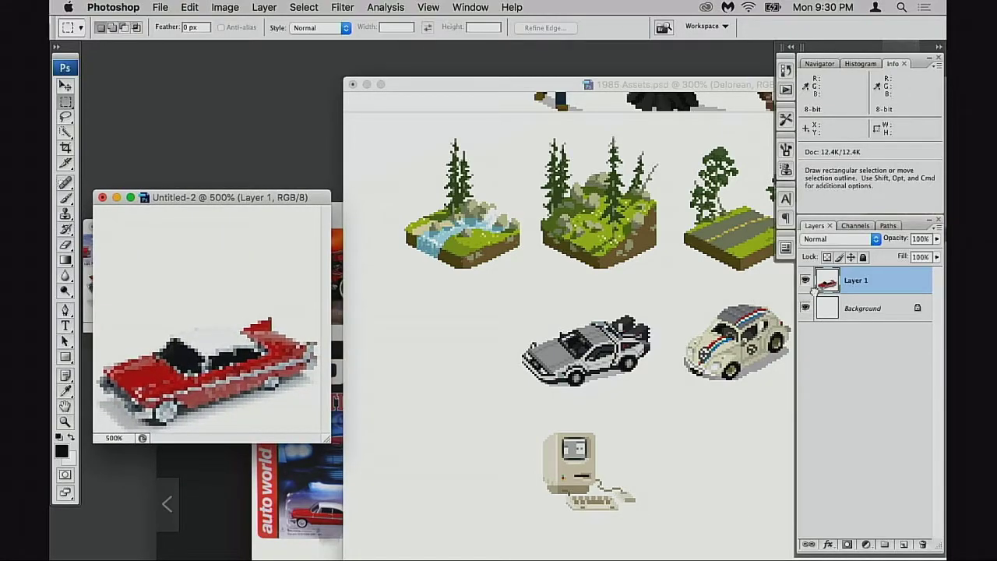
pyautogui.moveTo(826, 286); pyautogui.dragTo(683, 337)
pyautogui.moveTo(715, 374); pyautogui.dragTo(455, 382)
pyautogui.press('v')
pyautogui.press('f')
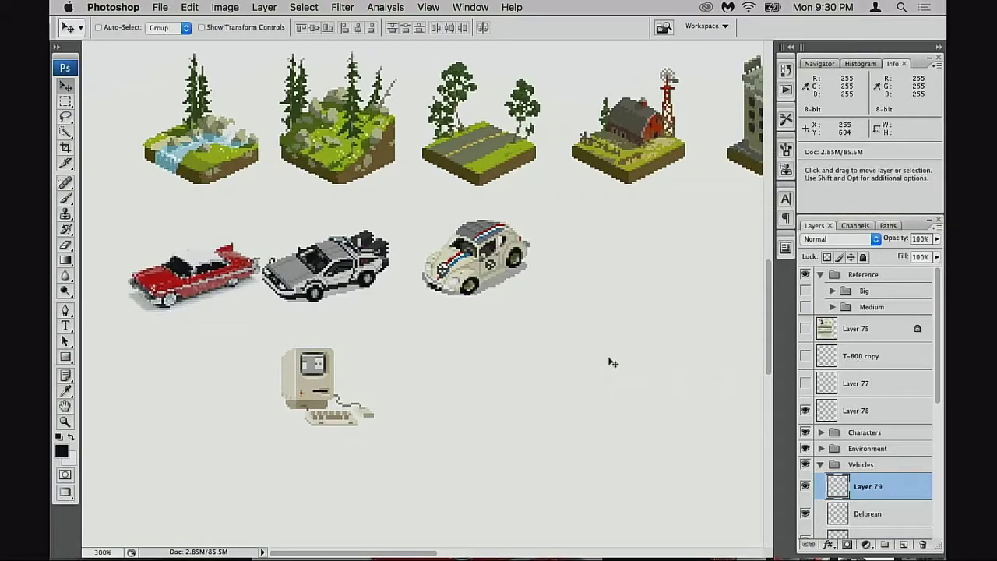
# - Shift the red car slightly away from the DeLorean to leave a small gap, and compare the two vehicles
pyautogui.keyDown('super'); pyautogui.click(248, 308); pyautogui.keyUp('super')
pyautogui.keyDown('super'); pyautogui.click(268, 318); pyautogui.keyUp('super')
pyautogui.keyDown('super'); pyautogui.click(380, 270); pyautogui.keyUp('super')
pyautogui.moveTo(389, 272); pyautogui.dragTo(339, 280)
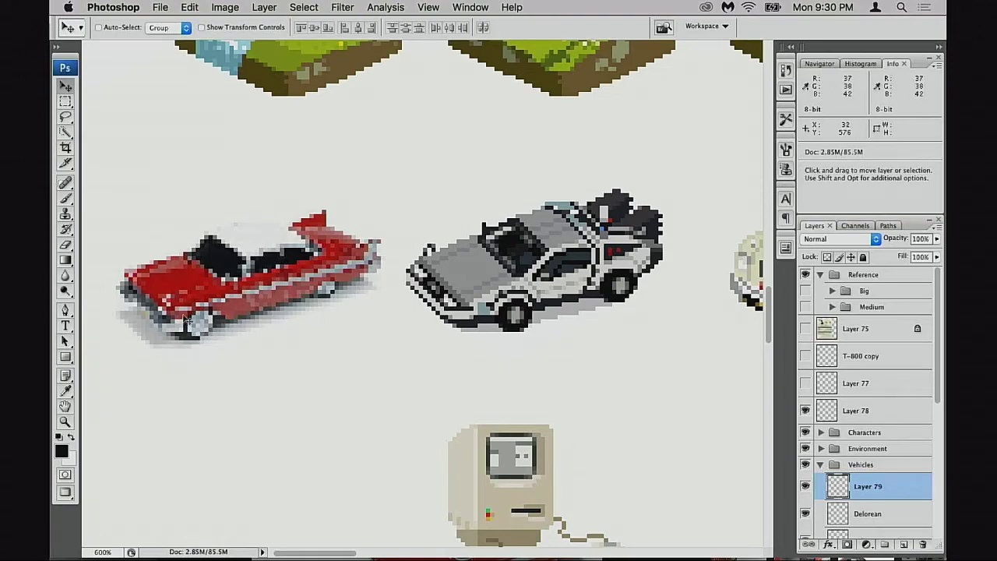
pyautogui.hscroll(3, 299, 326)
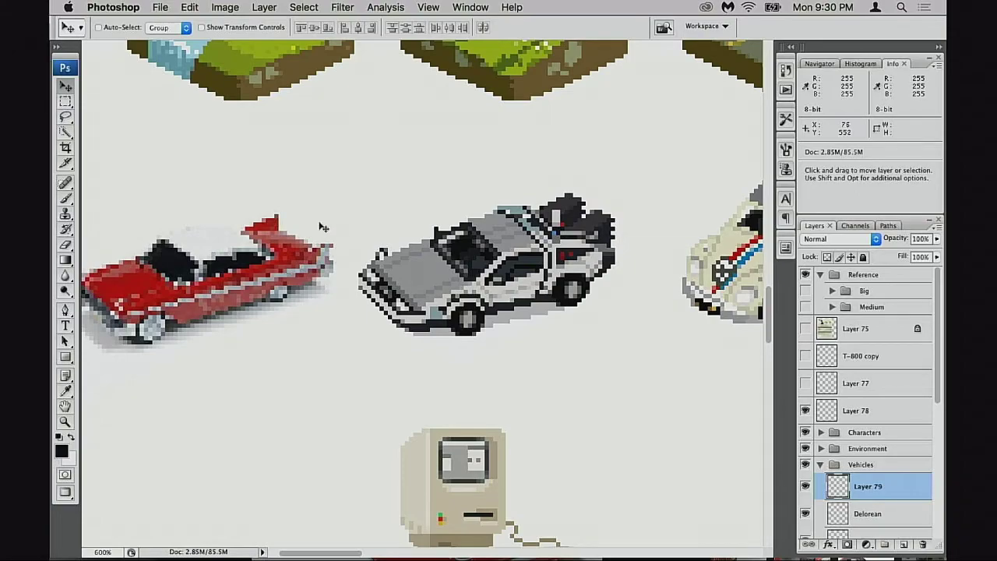
pyautogui.hscroll(-3, 281, 249)
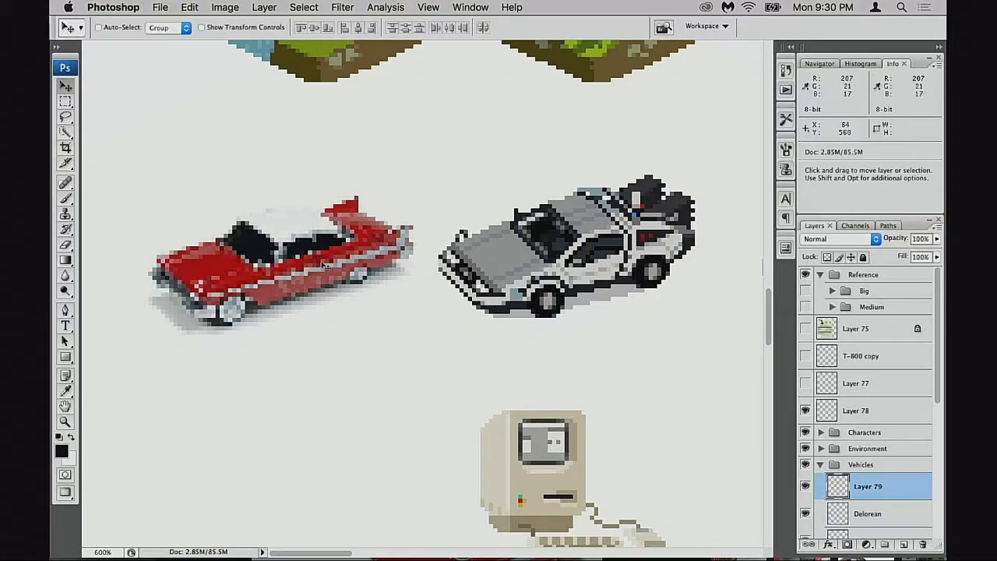
# - Overlay the red car on the DeLorean to compare their sizes, and return it to the empty space in front
pyautogui.moveTo(369, 281); pyautogui.dragTo(550, 240)
pyautogui.moveTo(506, 271); pyautogui.dragTo(382, 275)
pyautogui.moveTo(417, 269); pyautogui.dragTo(605, 273)
pyautogui.moveTo(448, 267); pyautogui.dragTo(591, 284)
pyautogui.moveTo(576, 282); pyautogui.dragTo(251, 300)
pyautogui.moveTo(400, 272); pyautogui.dragTo(348, 283)
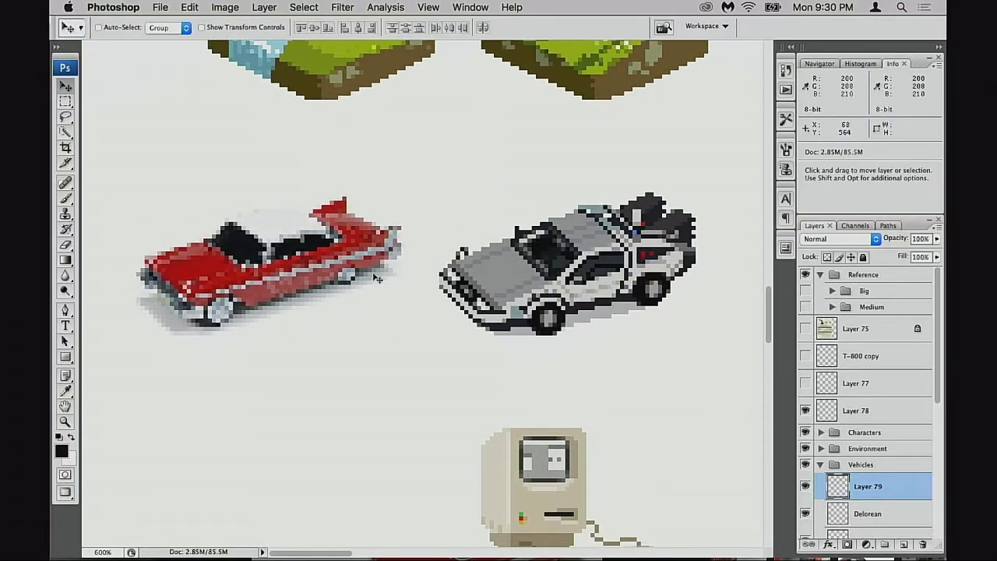
# - Return to windowed view, close Untitled-2 without saving, and set the Untitled-3 reference window aside, enlarged around its photo
pyautogui.press('f')
pyautogui.press('f')
pyautogui.press('f')
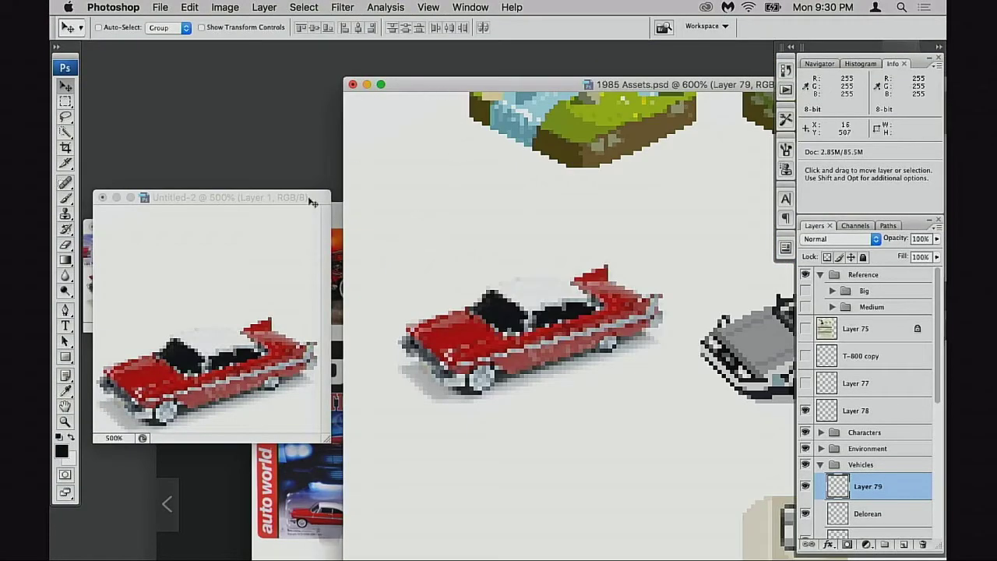
pyautogui.click(276, 198)
pyautogui.click(152, 186)
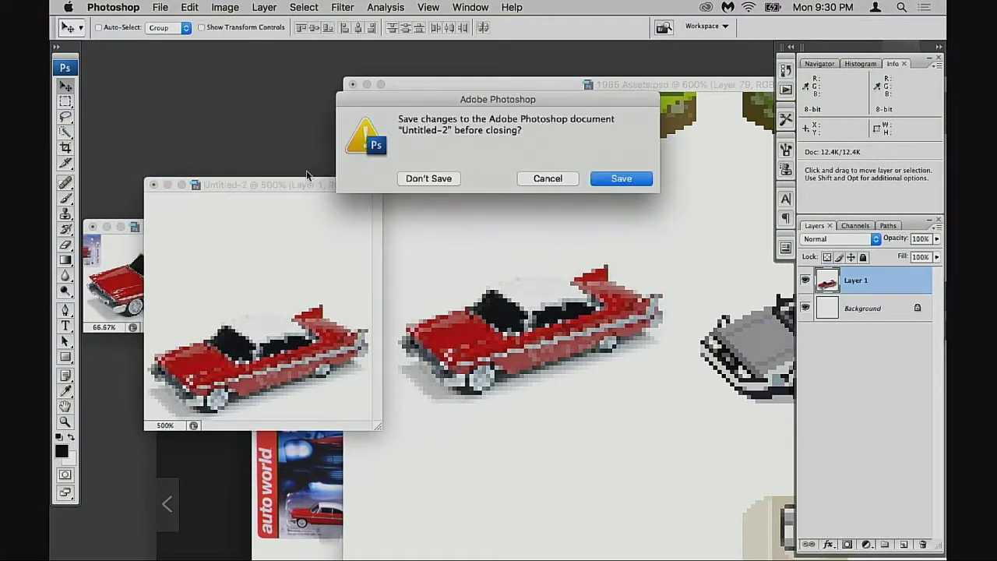
pyautogui.click(429, 178)
pyautogui.moveTo(179, 222); pyautogui.dragTo(202, 47)
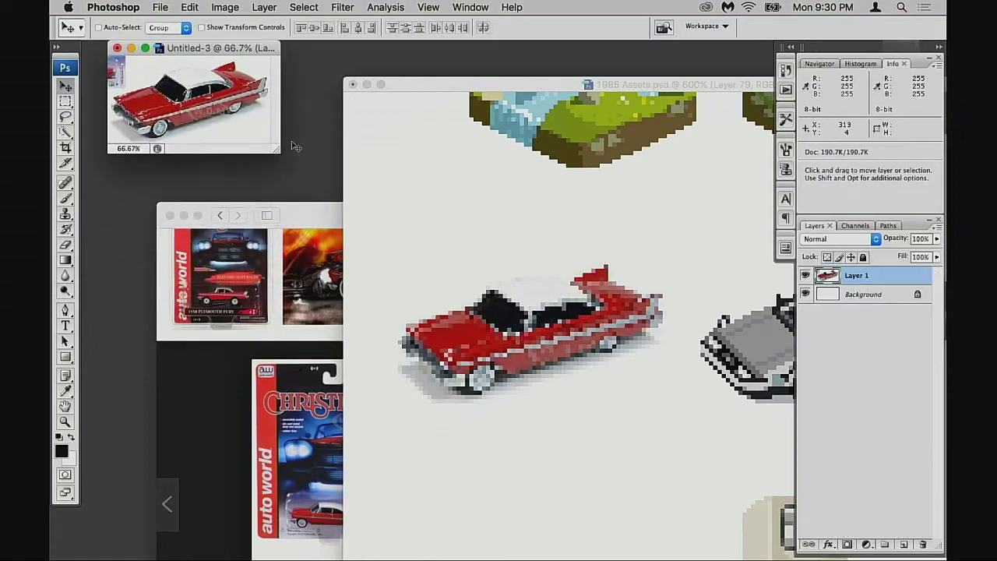
pyautogui.moveTo(279, 153); pyautogui.dragTo(295, 163)
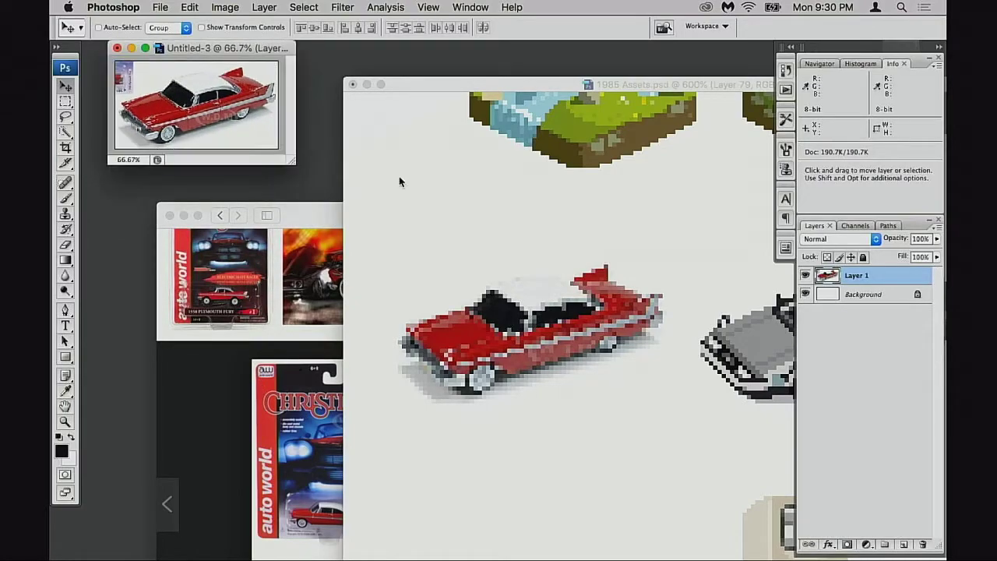
# - Switch to Safari, close the open image preview, and browse the "christine car" image results for another reference photo
pyautogui.click(194, 412)
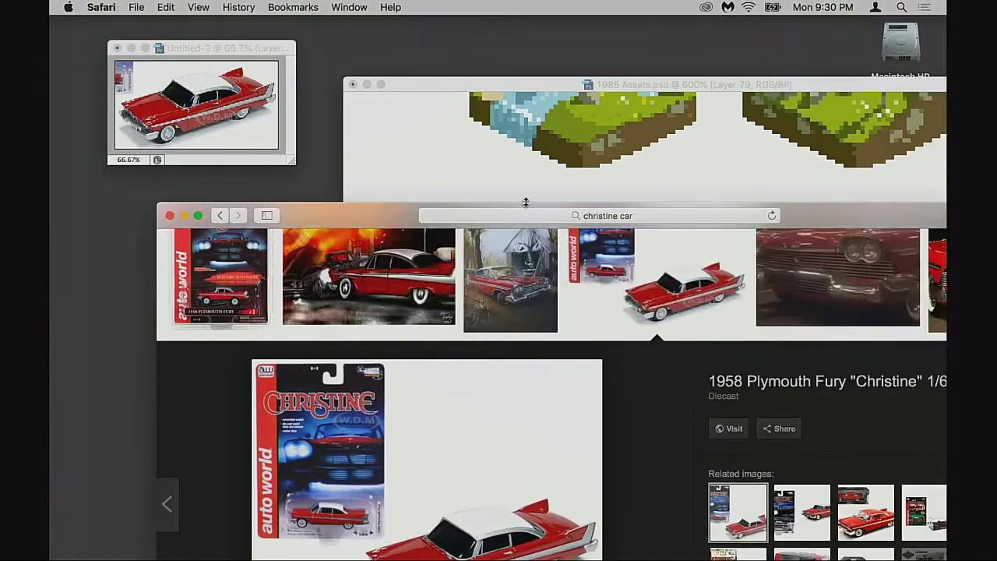
pyautogui.moveTo(380, 211); pyautogui.dragTo(304, 78)
pyautogui.moveTo(666, 82); pyautogui.dragTo(624, 62)
pyautogui.click(890, 214)
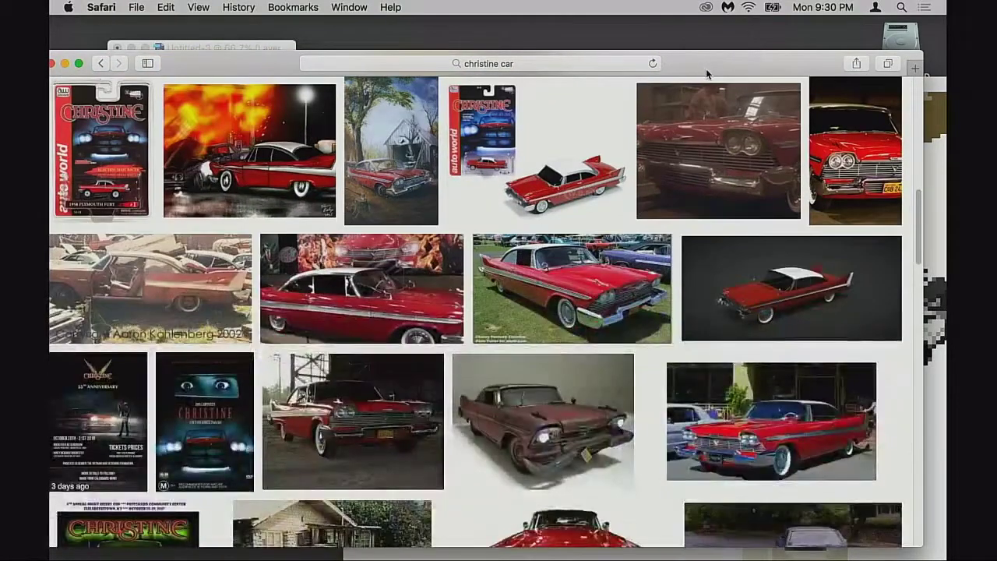
pyautogui.moveTo(706, 73); pyautogui.dragTo(719, 31)
pyautogui.scroll(-2, 671, 262)
pyautogui.scroll(-15, 672, 262)
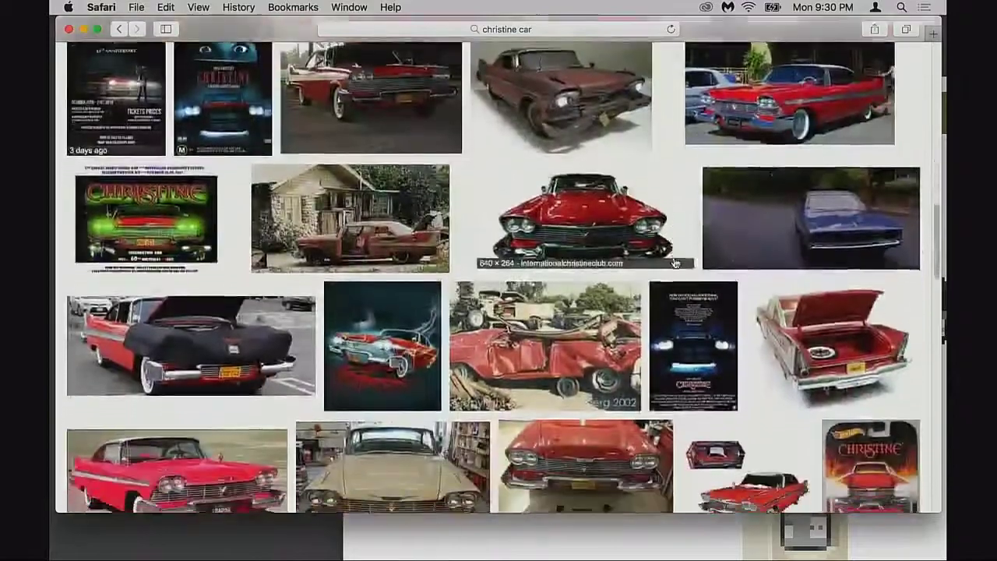
pyautogui.scroll(-2, 675, 266)
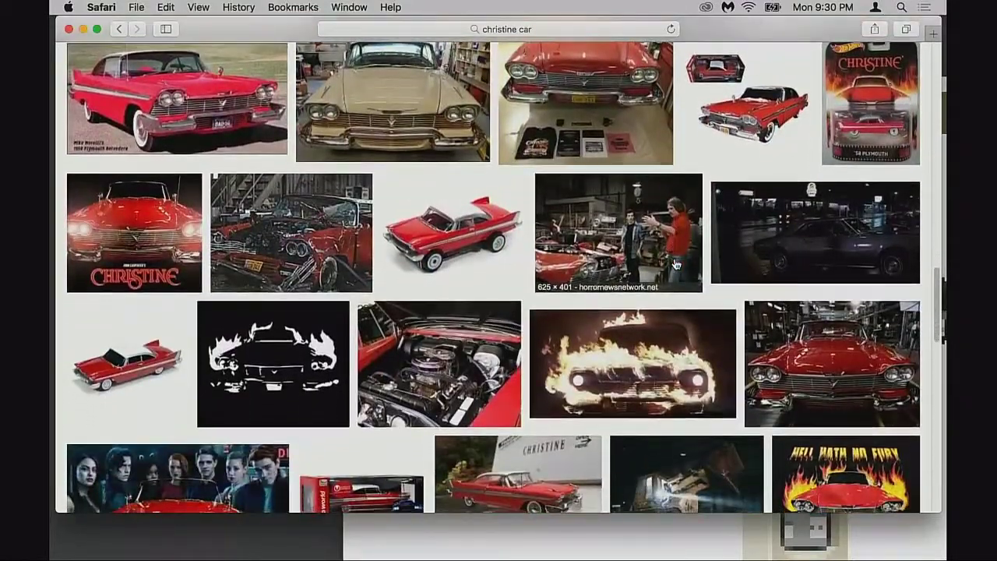
pyautogui.scroll(-10, 677, 266)
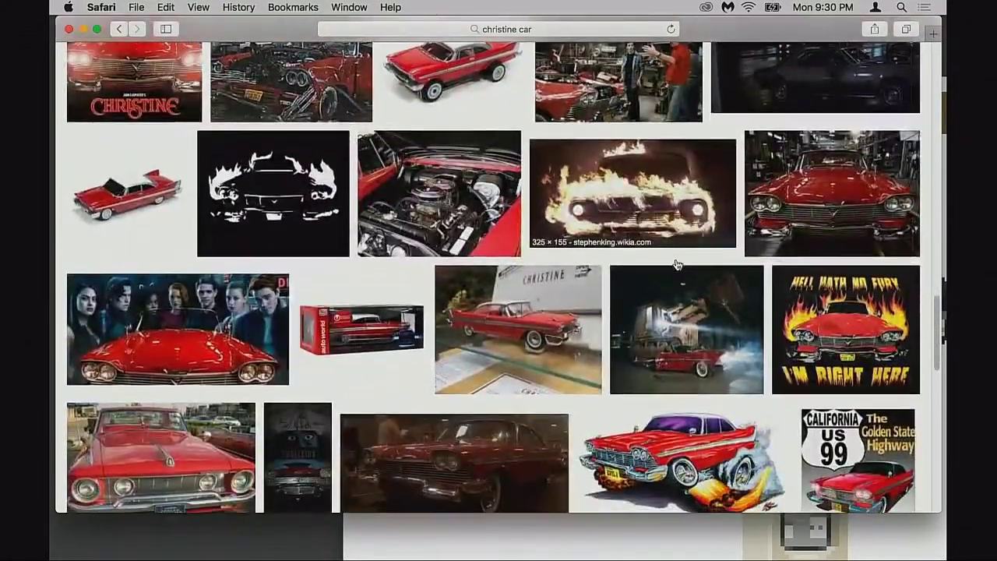
pyautogui.scroll(-7, 677, 265)
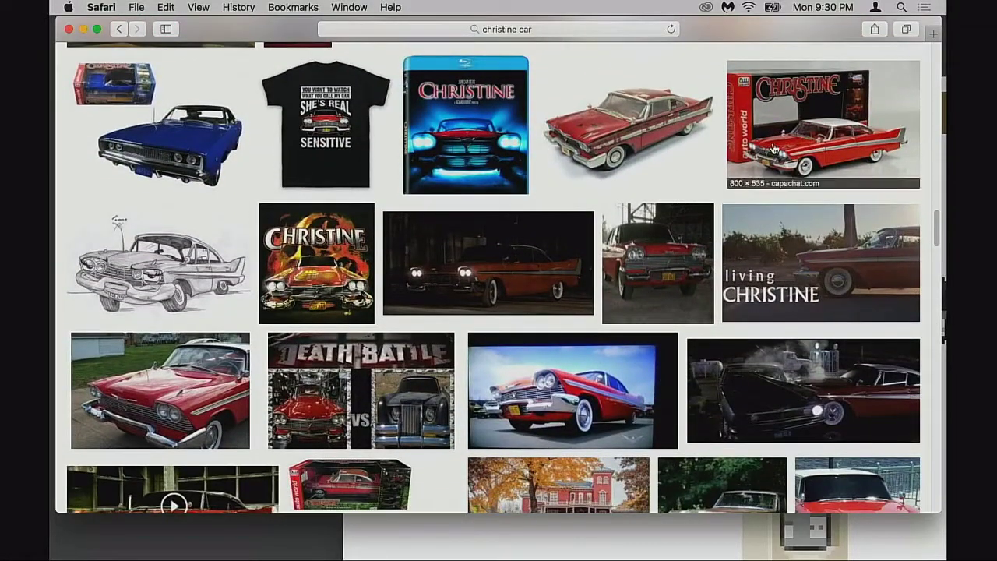
# - Open the 800 × 535 diecast Christine photo beside its box, copy the image, and move the browser window aside
pyautogui.click(773, 153)
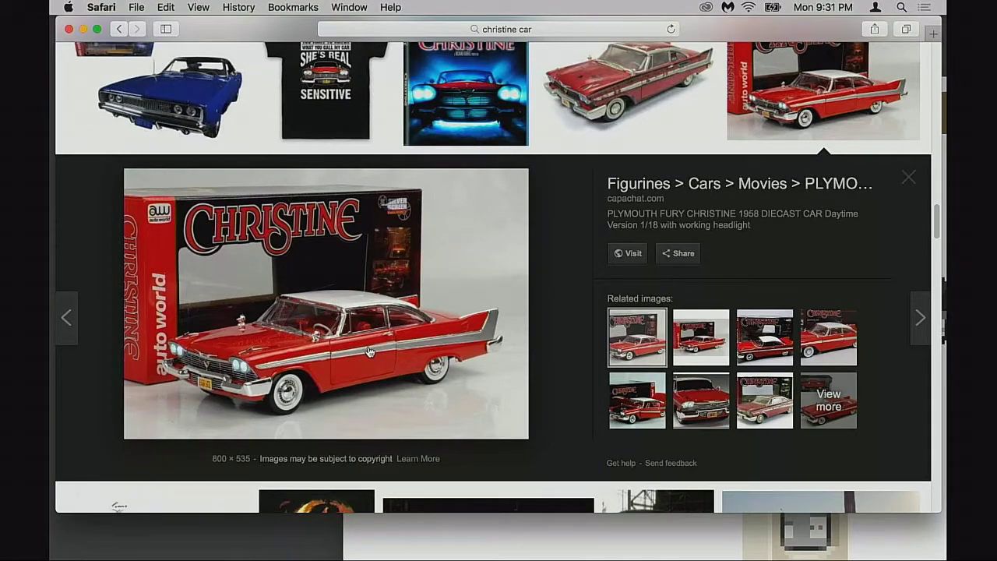
pyautogui.rightClick(331, 327)
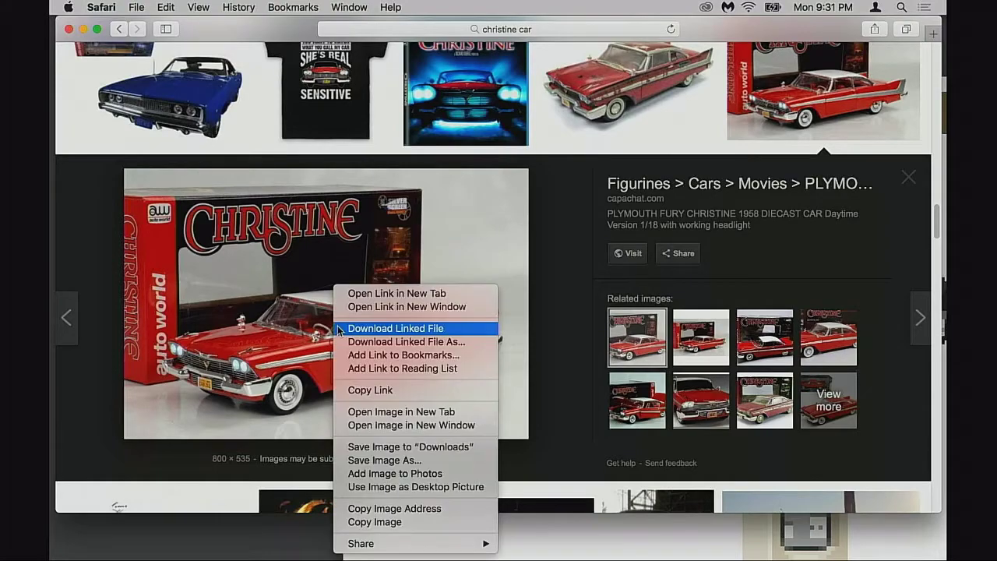
pyautogui.click(399, 522)
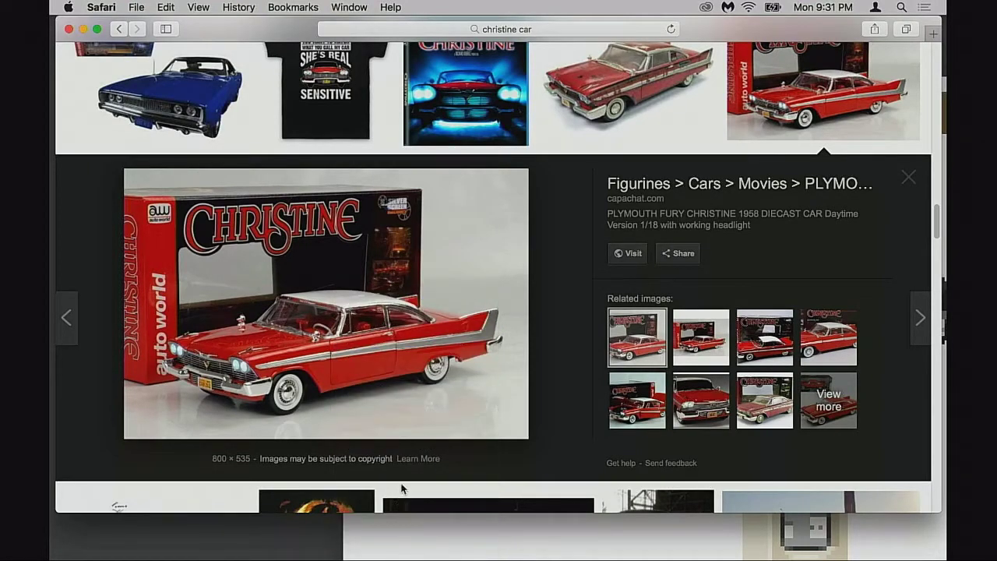
pyautogui.moveTo(266, 24); pyautogui.dragTo(365, 163)
# - Switch to Photoshop, reposition the 1985 Assets.psd window, and paste the copied car photo into a new document
pyautogui.click(398, 84)
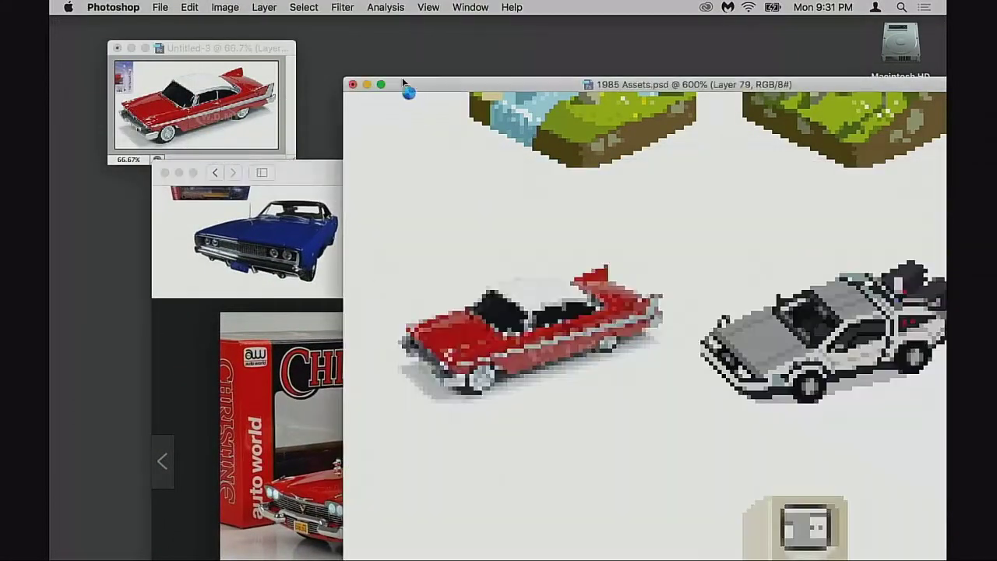
pyautogui.moveTo(397, 83); pyautogui.dragTo(342, 45)
pyautogui.moveTo(239, 55); pyautogui.dragTo(230, 59)
pyautogui.press('super+n')
pyautogui.press('Return')
pyautogui.press('super+v')
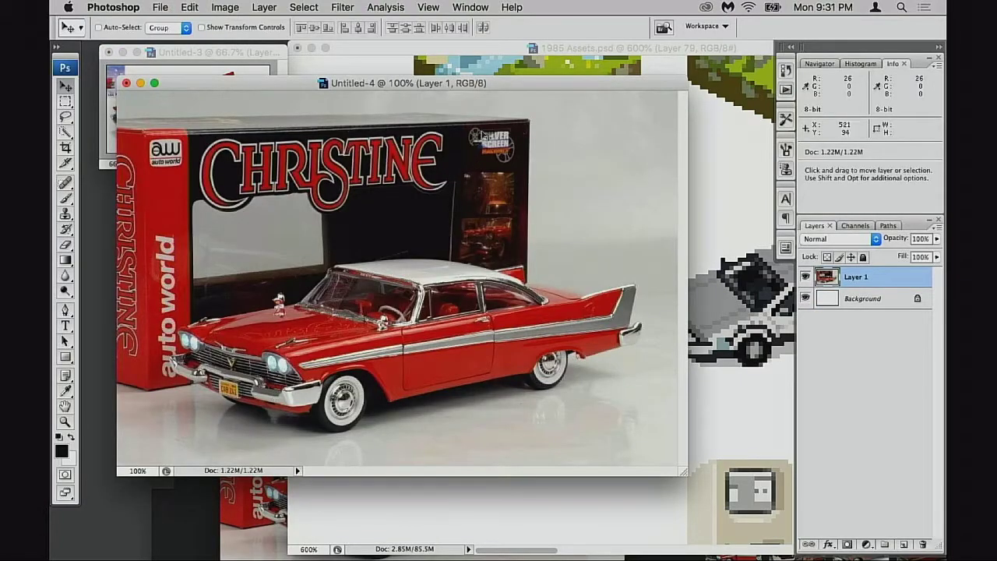
# - Position the Untitled-4 reference window below the Untitled-3 photo, partly off the workspace edge
pyautogui.moveTo(474, 89); pyautogui.dragTo(450, 142)
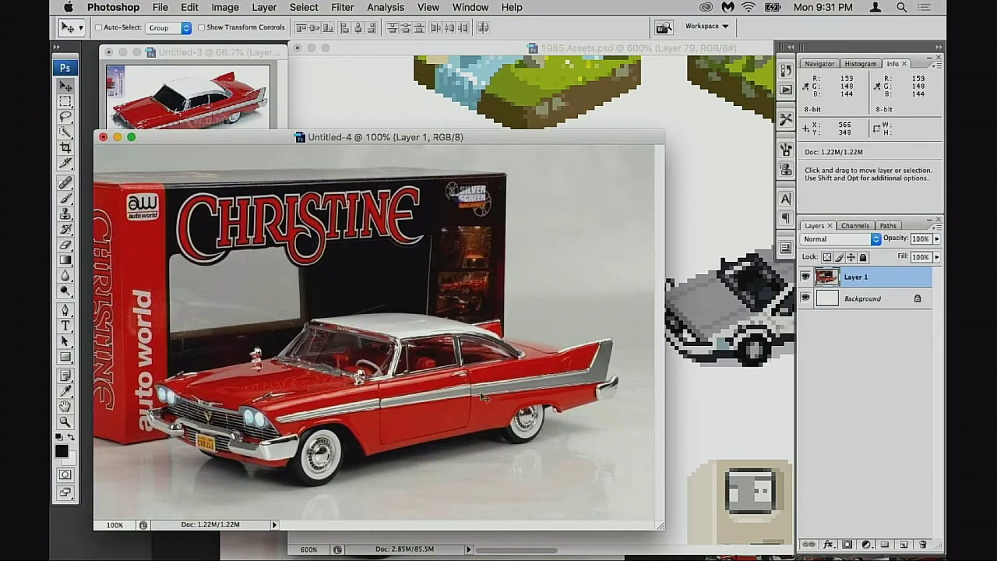
pyautogui.moveTo(494, 143); pyautogui.dragTo(439, 150)
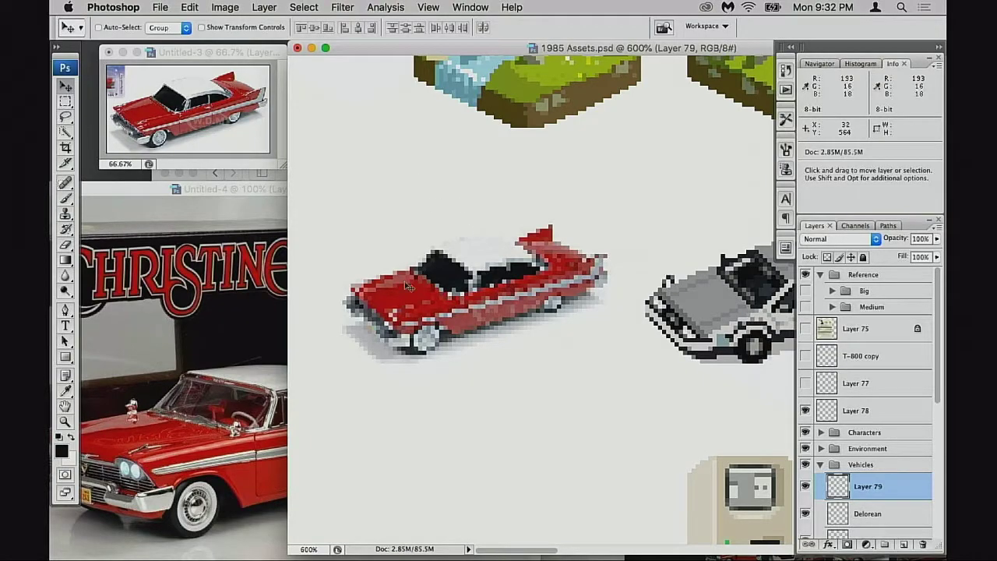
pyautogui.click(266, 289)
pyautogui.moveTo(330, 190); pyautogui.dragTo(392, 181)
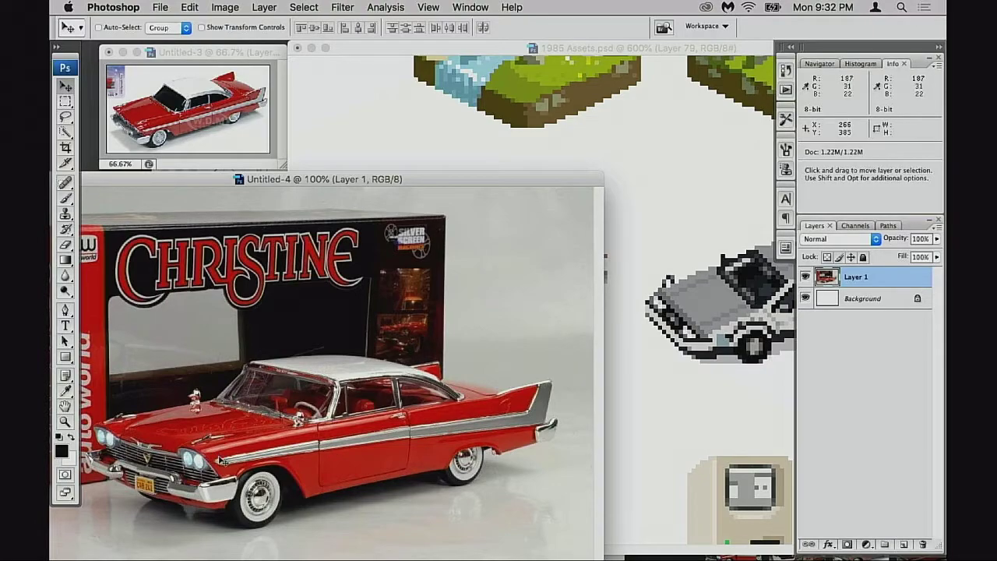
pyautogui.moveTo(425, 179); pyautogui.dragTo(159, 195)
pyautogui.click(352, 249)
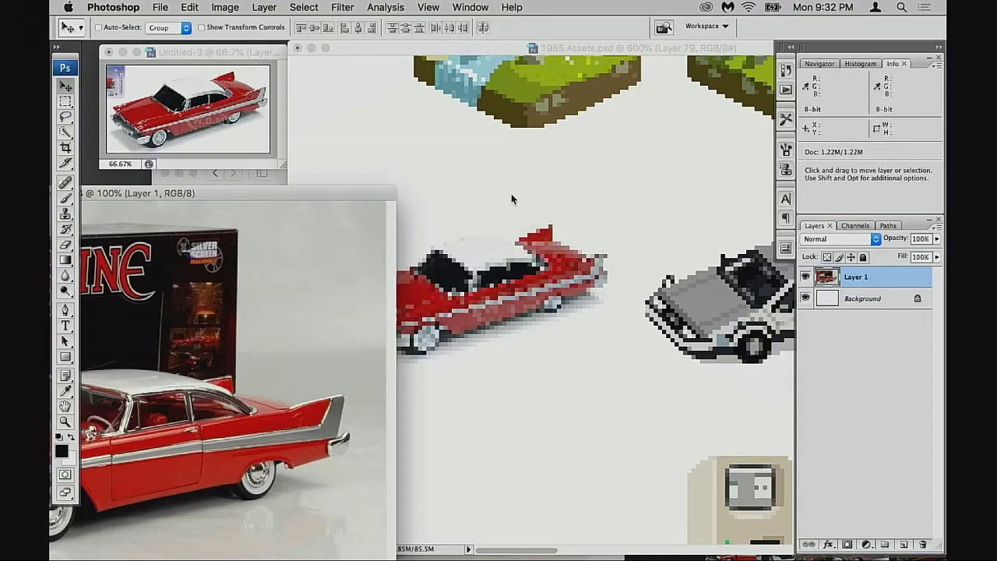
# - Create a second window of 1985 Assets.psd showing the artwork at 300%
pyautogui.moveTo(459, 48); pyautogui.dragTo(487, 48)
pyautogui.click(471, 7)
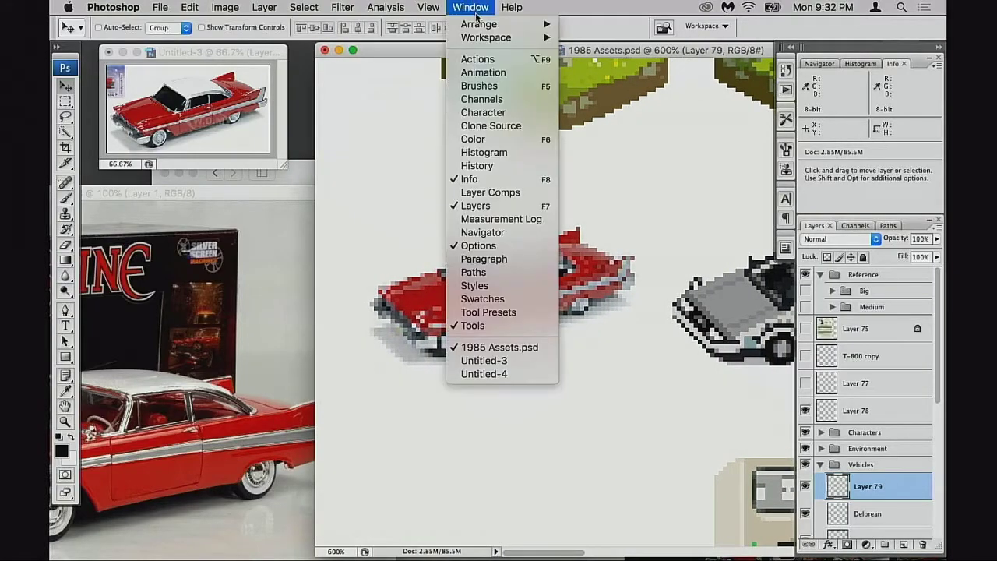
pyautogui.moveTo(483, 24)
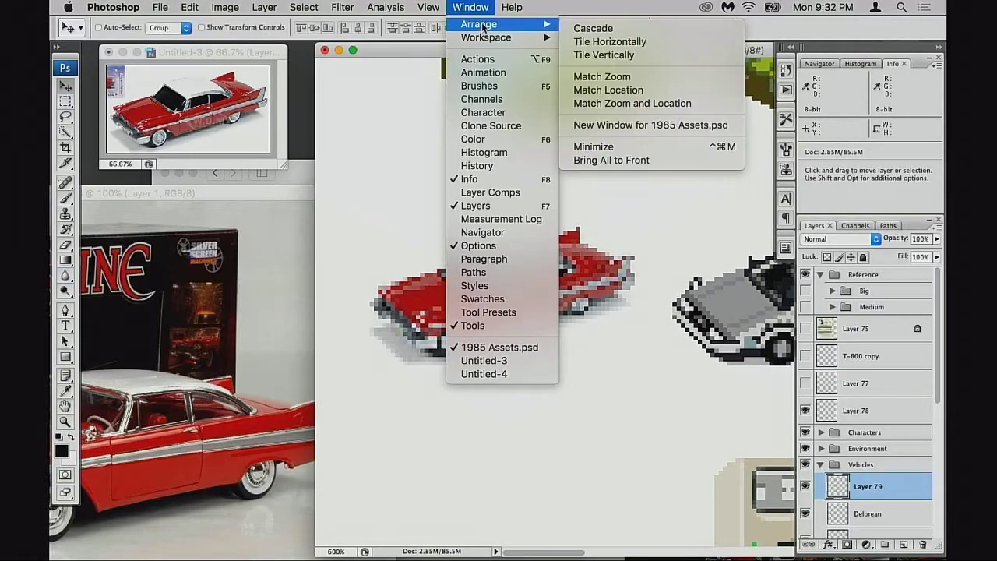
pyautogui.click(649, 125)
pyautogui.moveTo(368, 88); pyautogui.dragTo(390, 88)
pyautogui.press('z')
pyautogui.moveTo(201, 315); pyautogui.dragTo(147, 255)
pyautogui.press('v')
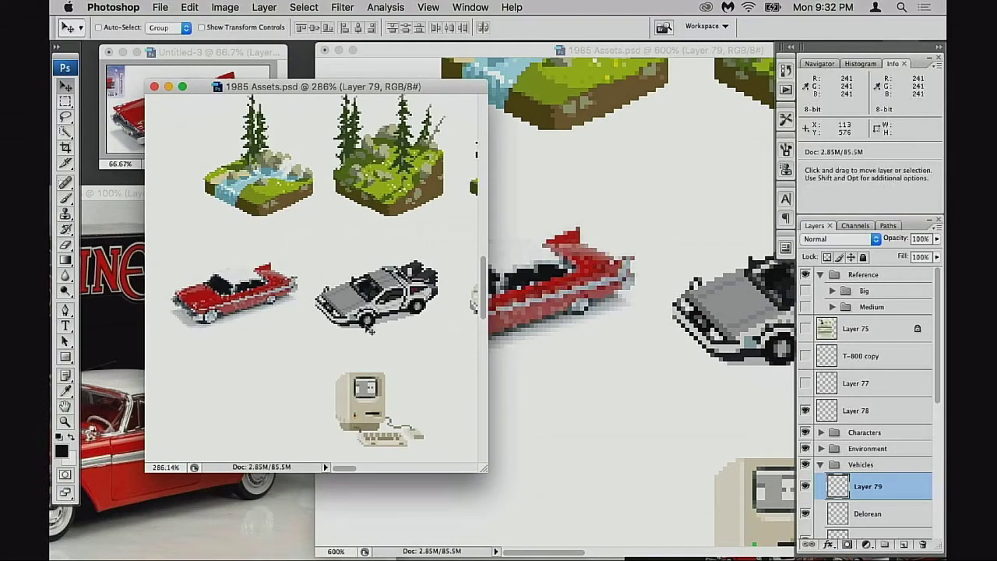
pyautogui.keyDown('super'); pyautogui.click(291, 328); pyautogui.keyUp('super')
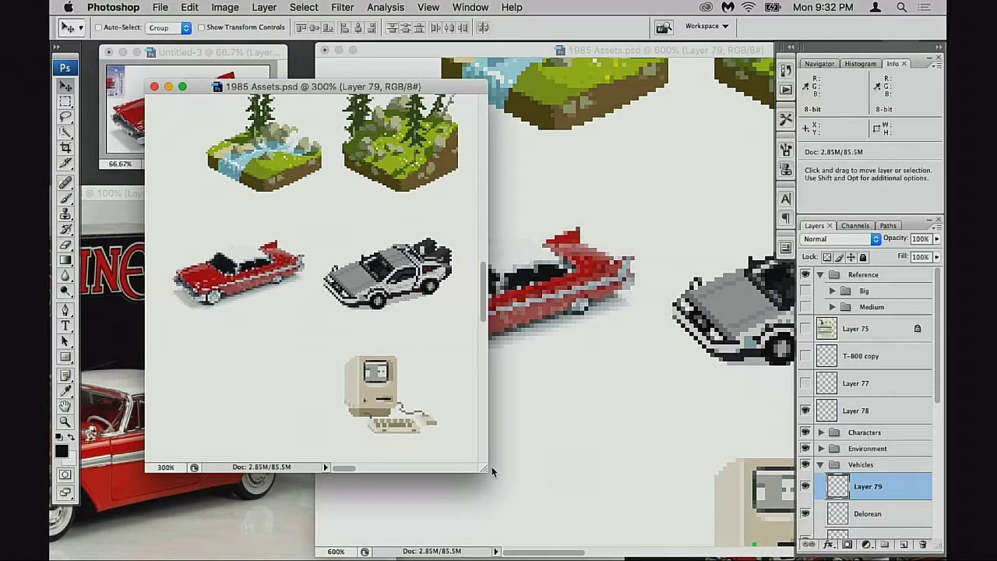
# - Shrink the second 1985 Assets.psd window to a wide preview at 400%, framed around the red car and the DeLorean
pyautogui.moveTo(483, 464); pyautogui.dragTo(511, 321)
pyautogui.scroll(-3, 298, 232)
pyautogui.press('z')
pyautogui.keyDown('super'); pyautogui.click(299, 232); pyautogui.keyUp('super')
pyautogui.moveTo(364, 264); pyautogui.dragTo(397, 267)
pyautogui.press('v')
pyautogui.moveTo(510, 320); pyautogui.dragTo(557, 325)
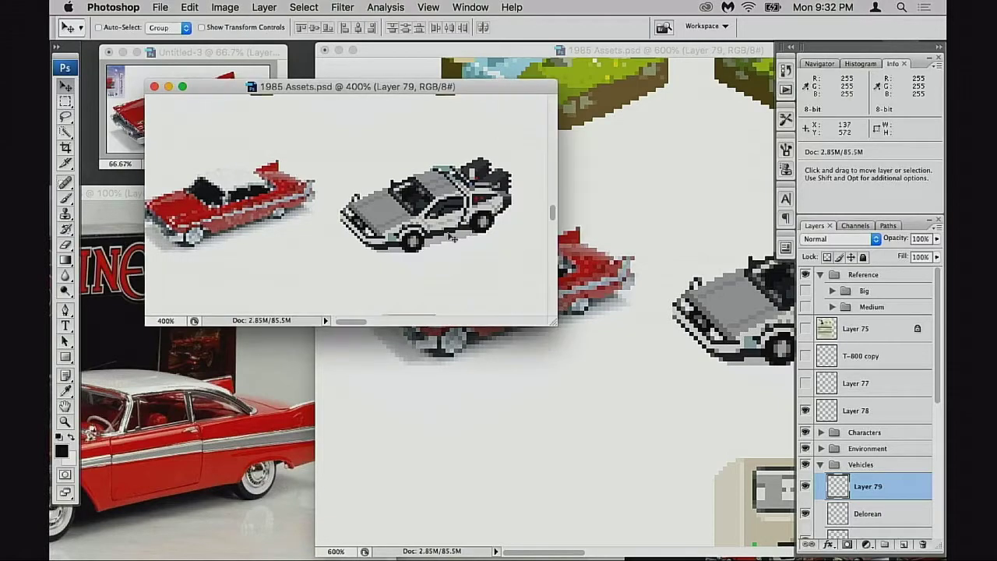
pyautogui.moveTo(340, 88); pyautogui.dragTo(297, 99)
# - Move the Untitled-3 photo below the preview, and compare the red car with the DeLorean and the Beetle
pyautogui.moveTo(250, 53); pyautogui.dragTo(248, 406)
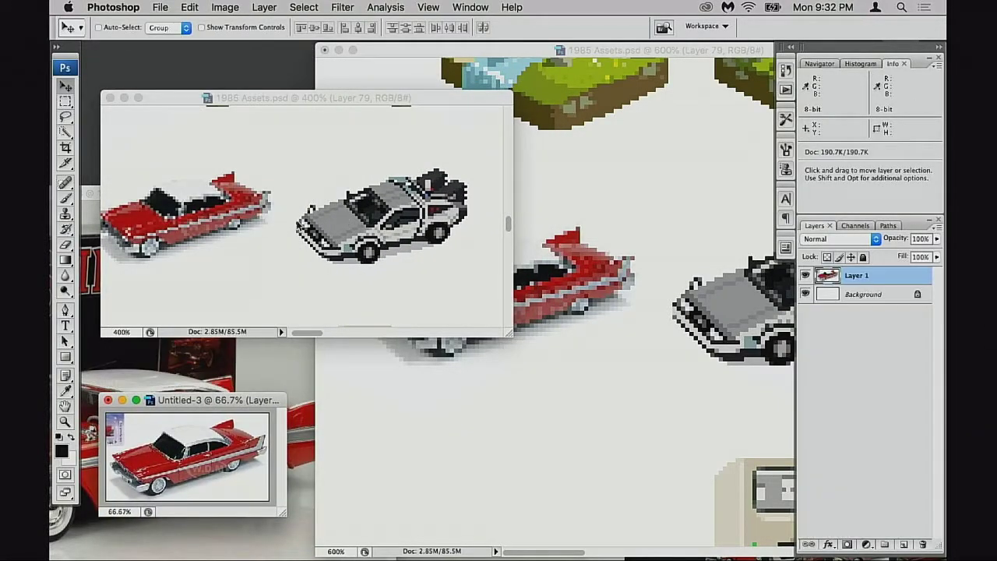
pyautogui.click(249, 261)
pyautogui.hscroll(-5, 208, 247)
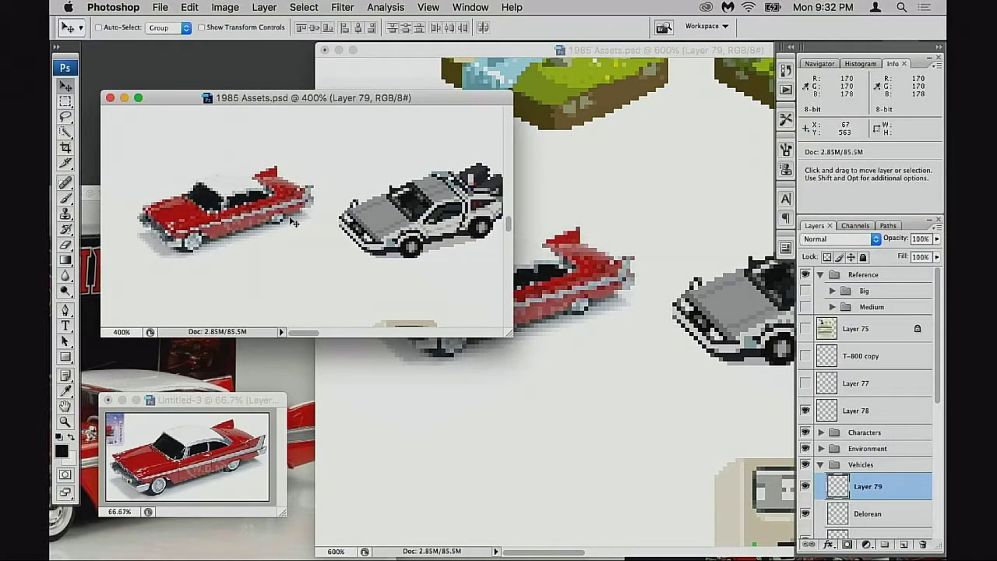
pyautogui.hscroll(5, 293, 223)
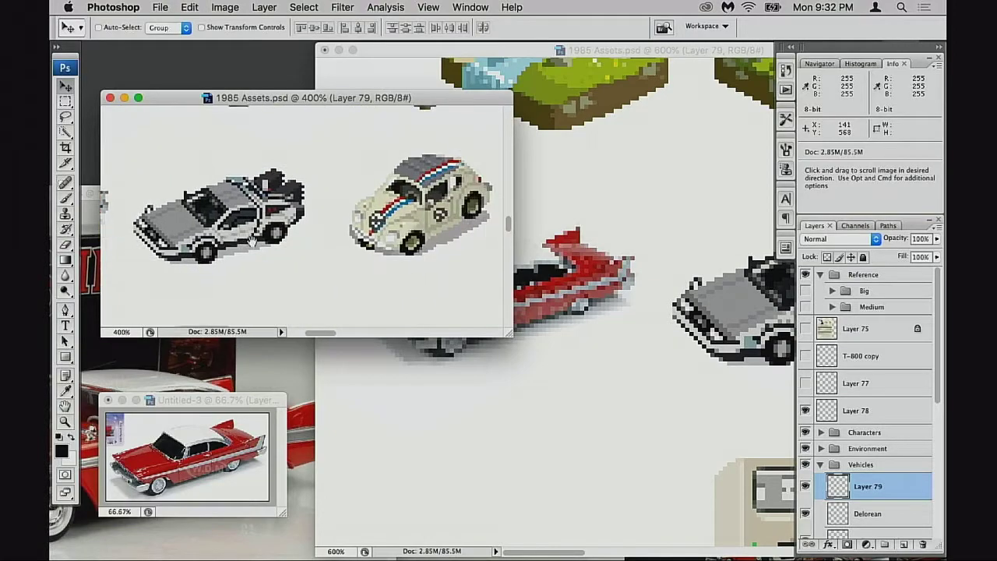
pyautogui.hscroll(5, 252, 242)
pyautogui.scroll(2, 252, 241)
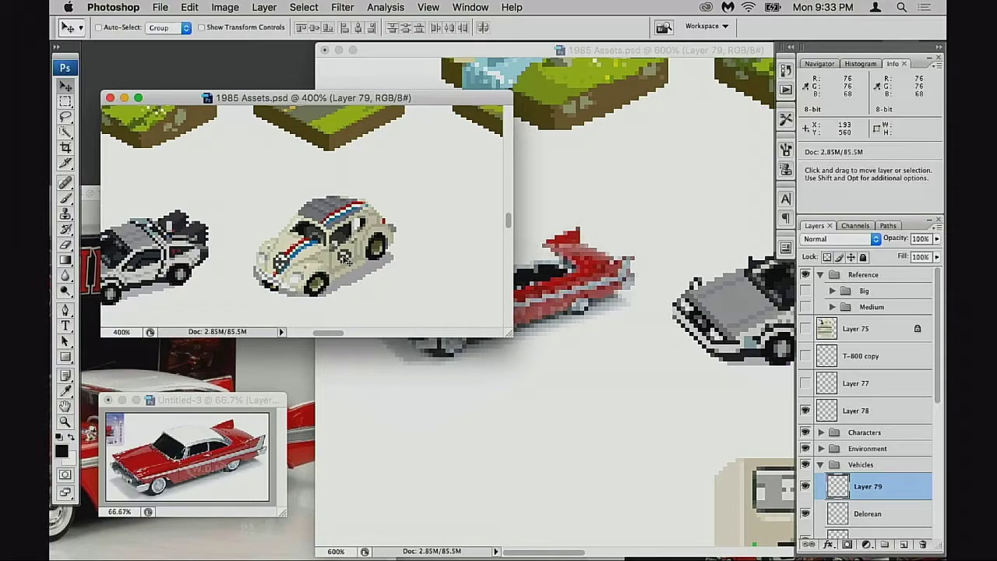
# - Stack the preview window above a narrowed Untitled-4 reference window, with the preview framed on the red car and DeLorean
pyautogui.moveTo(435, 95); pyautogui.dragTo(430, 55)
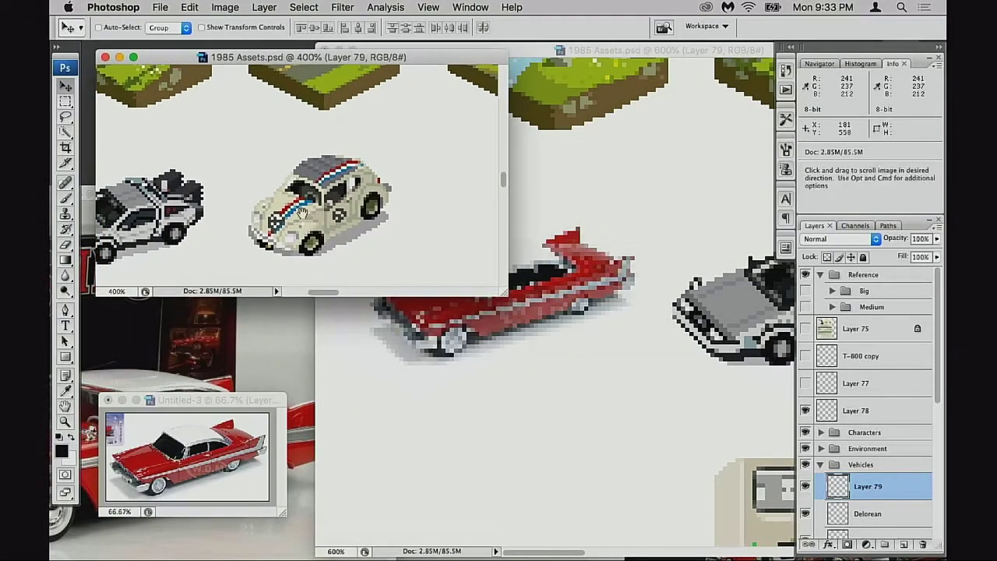
pyautogui.moveTo(302, 213); pyautogui.dragTo(357, 153)
pyautogui.moveTo(259, 403); pyautogui.dragTo(302, 377)
pyautogui.click(282, 335)
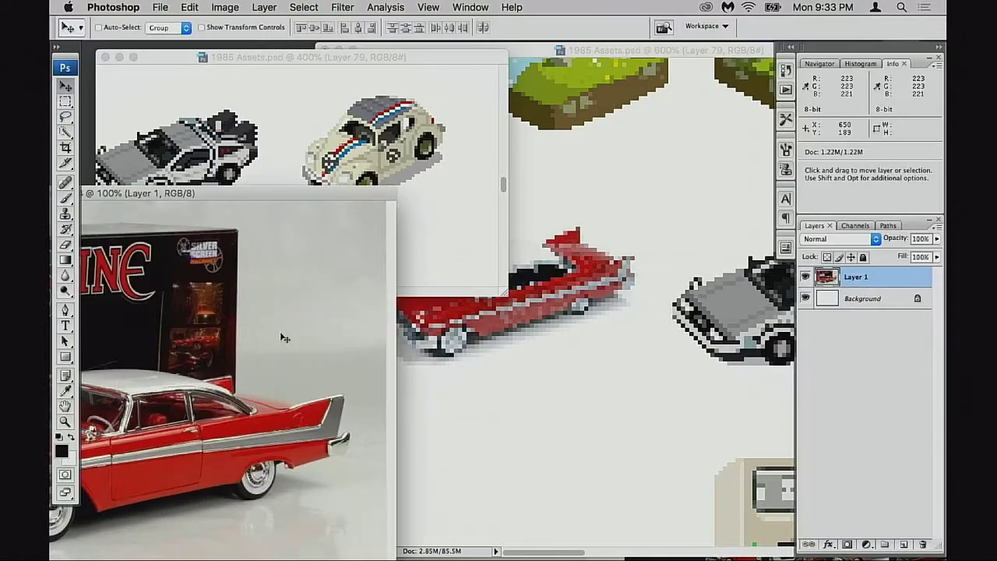
pyautogui.moveTo(282, 194); pyautogui.dragTo(481, 148)
pyautogui.moveTo(591, 538); pyautogui.dragTo(475, 536)
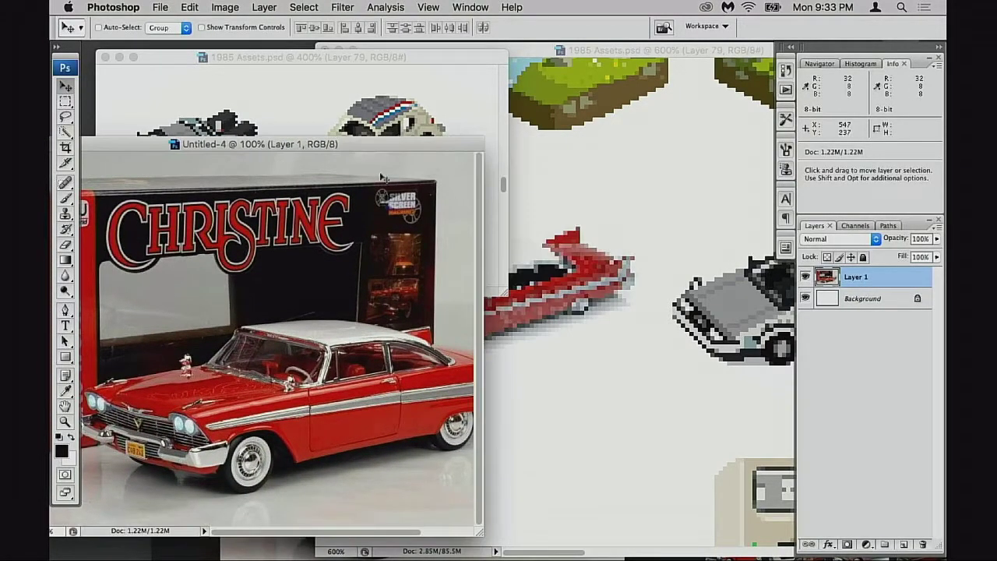
pyautogui.moveTo(358, 141); pyautogui.dragTo(319, 306)
pyautogui.moveTo(380, 57); pyautogui.dragTo(365, 48)
pyautogui.moveTo(159, 182); pyautogui.dragTo(400, 175)
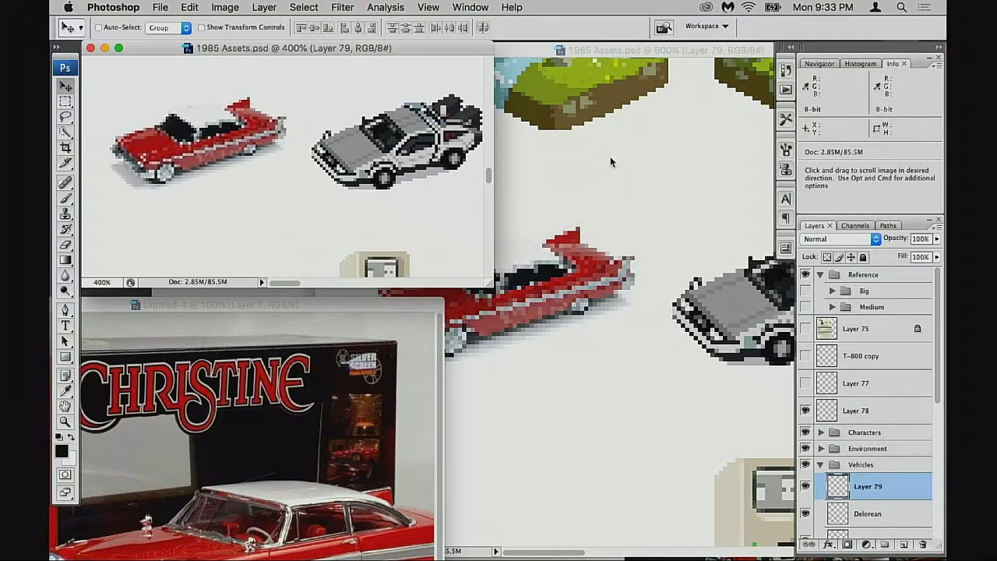
# - Move the main 1985 Assets.psd window clear of the preview, enlarge the red car to 800%, and toggle Layer 79's visibility
pyautogui.click(610, 156)
pyautogui.click(308, 229)
pyautogui.moveTo(599, 51); pyautogui.dragTo(680, 125)
pyautogui.moveTo(298, 54); pyautogui.dragTo(254, 54)
pyautogui.moveTo(550, 123); pyautogui.dragTo(529, 65)
pyautogui.scroll(-3, 574, 356)
pyautogui.keyDown('super'); pyautogui.click(566, 367); pyautogui.keyUp('super')
pyautogui.keyDown('super'); pyautogui.click(566, 367); pyautogui.keyUp('super')
pyautogui.click(806, 486)
pyautogui.click(805, 486)
pyautogui.scroll(5, 668, 361)
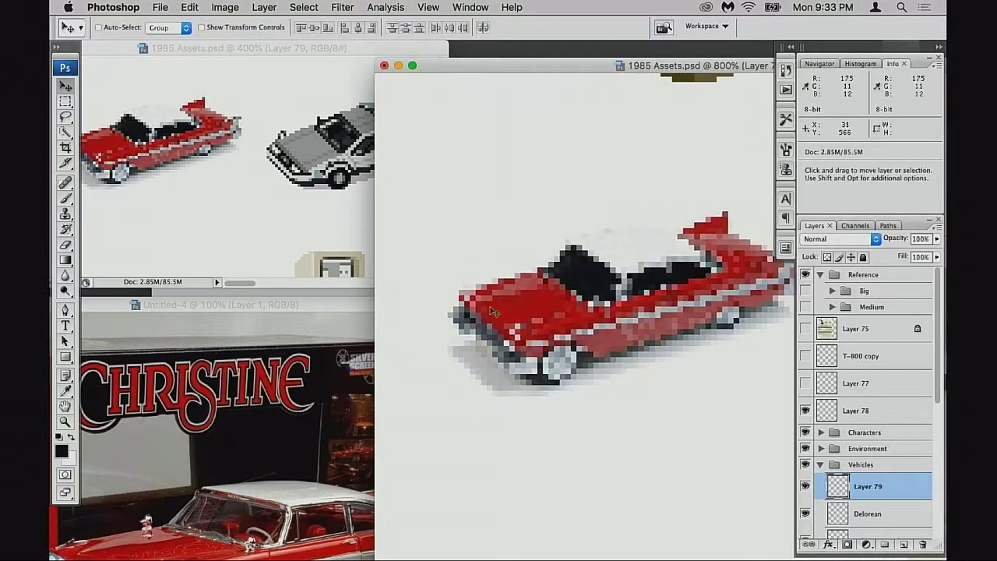
# - Magnify the front of the red car to 1600% and set up the Pencil tool with a 1-pixel brush
pyautogui.click(320, 69)
pyautogui.moveTo(320, 53); pyautogui.dragTo(330, 53)
pyautogui.click(554, 278)
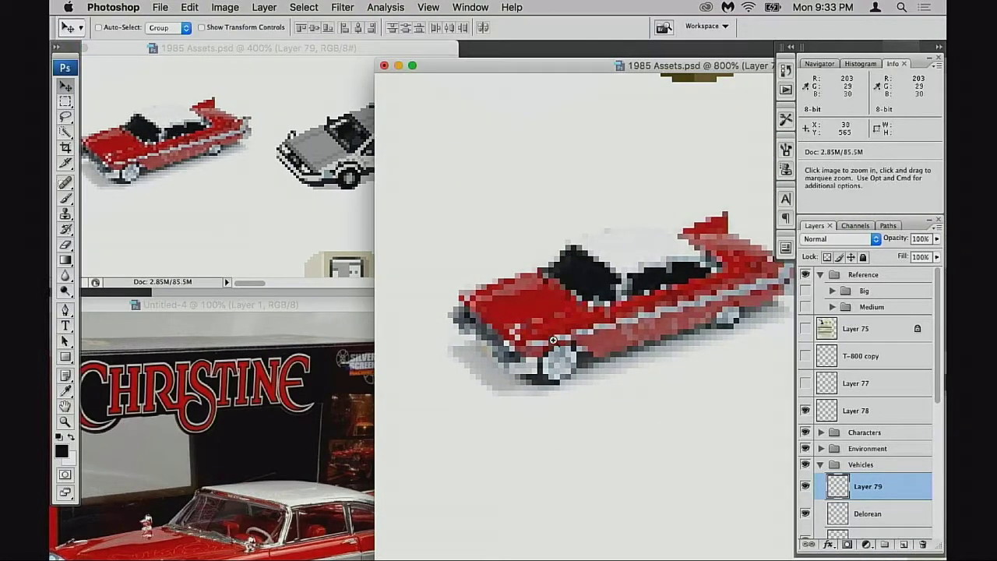
pyautogui.keyDown('super'); pyautogui.click(553, 341); pyautogui.keyUp('super')
pyautogui.moveTo(575, 345); pyautogui.dragTo(558, 339)
pyautogui.rightClick(551, 289)
pyautogui.doubleClick(602, 392)
pyautogui.hotkey('shift', 'b')
pyautogui.hotkey('shift', 'b')
pyautogui.hotkey('shift', 'b')
pyautogui.hotkey('shift', 'b')
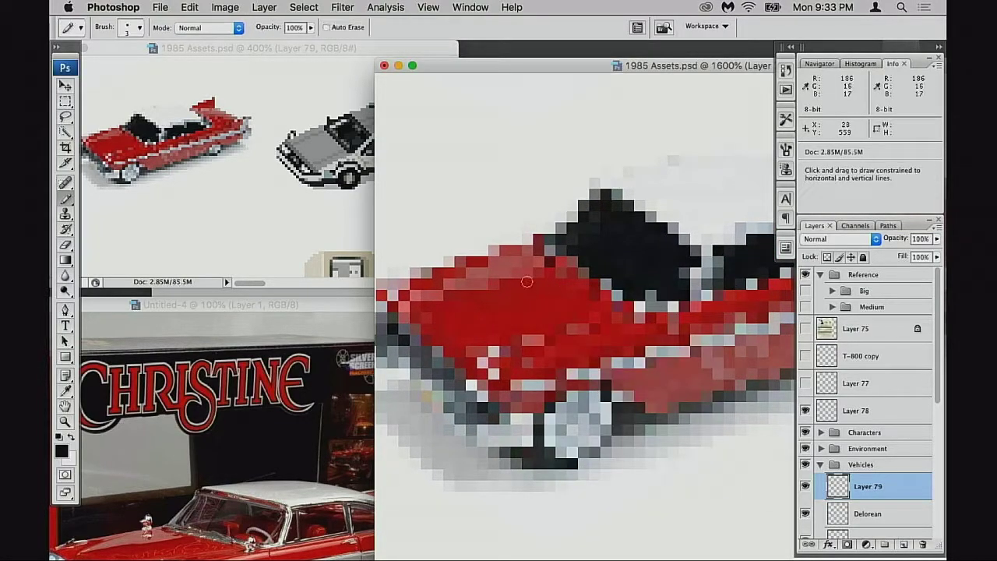
pyautogui.rightClick(531, 274)
pyautogui.doubleClick(592, 388)
# - Lasso the central red area of the hood, about 14 by 6 pixels, and even out its colour with the Average blur
pyautogui.moveTo(544, 358)
pyautogui.mouseDown()
pyautogui.moveTo(616, 337)
pyautogui.moveTo(564, 309)
pyautogui.moveTo(498, 317)
pyautogui.mouseUp()
pyautogui.moveTo(598, 298); pyautogui.dragTo(491, 309)
pyautogui.moveTo(632, 310); pyautogui.dragTo(547, 306)
pyautogui.moveTo(469, 309); pyautogui.dragTo(620, 290)
pyautogui.moveTo(494, 288); pyautogui.dragTo(611, 287)
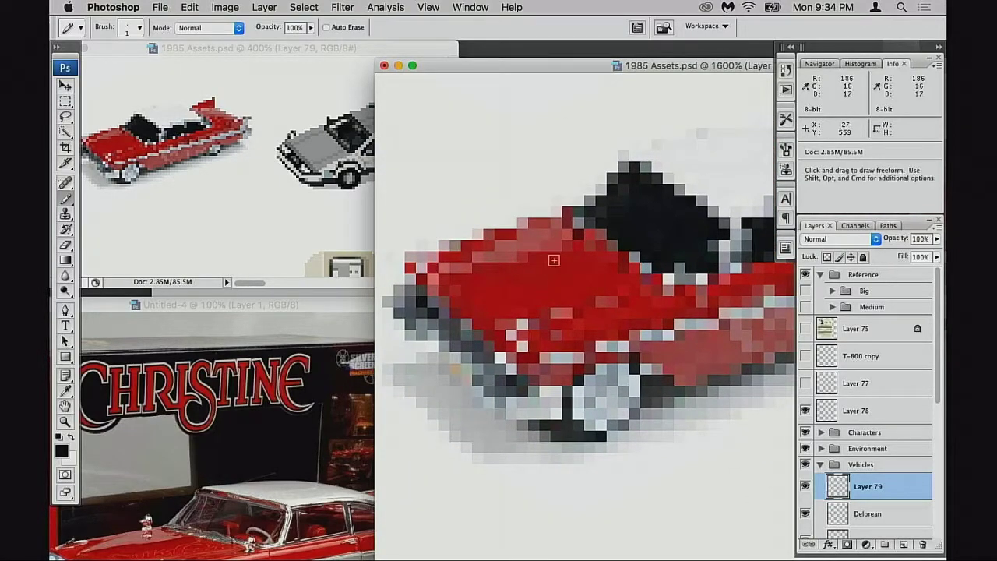
pyautogui.press('l')
pyautogui.moveTo(583, 251)
pyautogui.mouseDown()
pyautogui.moveTo(470, 284)
pyautogui.moveTo(522, 313)
pyautogui.moveTo(618, 263)
pyautogui.moveTo(583, 251)
pyautogui.mouseUp()
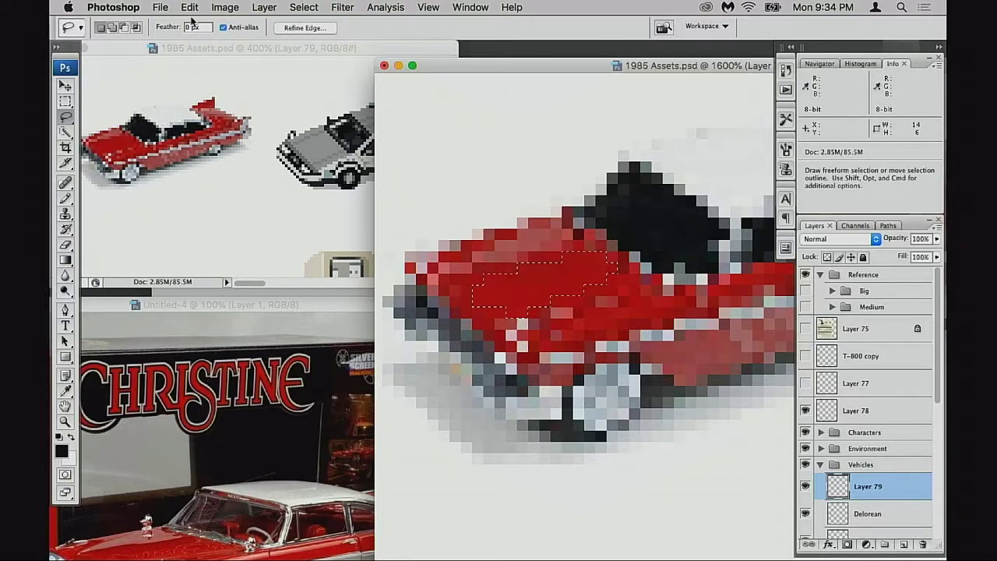
pyautogui.click(269, 9)
pyautogui.moveTo(198, 12)
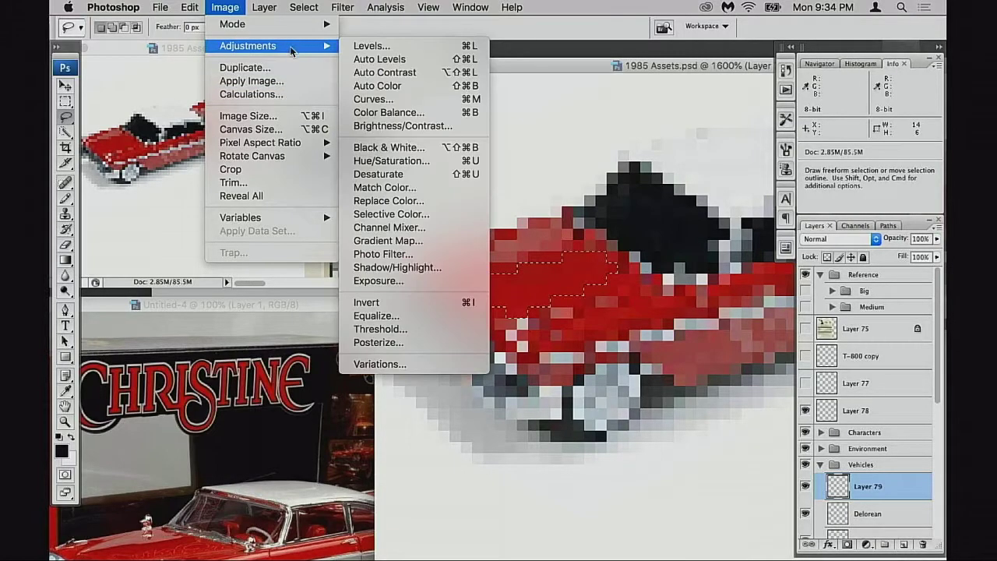
pyautogui.moveTo(345, 6)
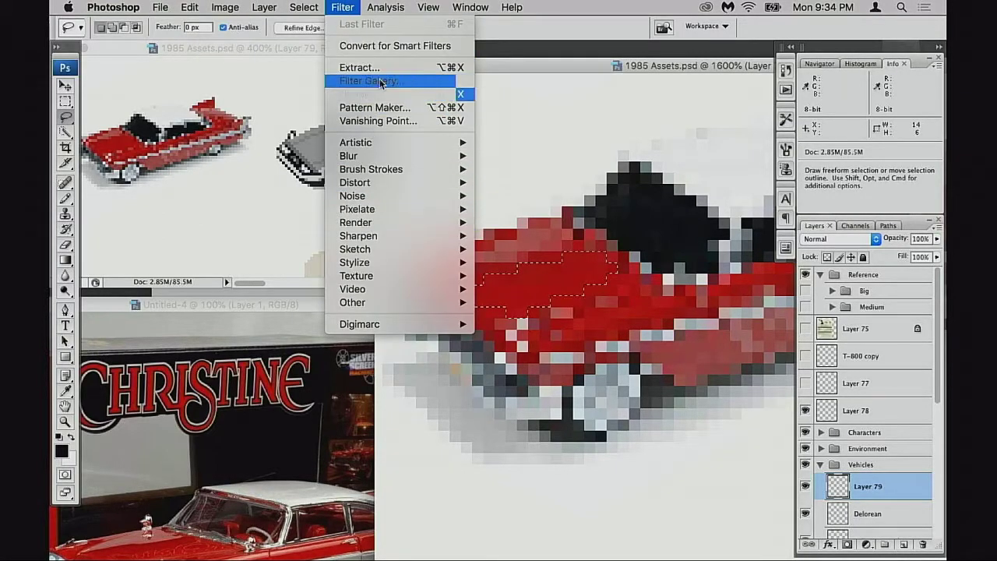
pyautogui.moveTo(386, 7)
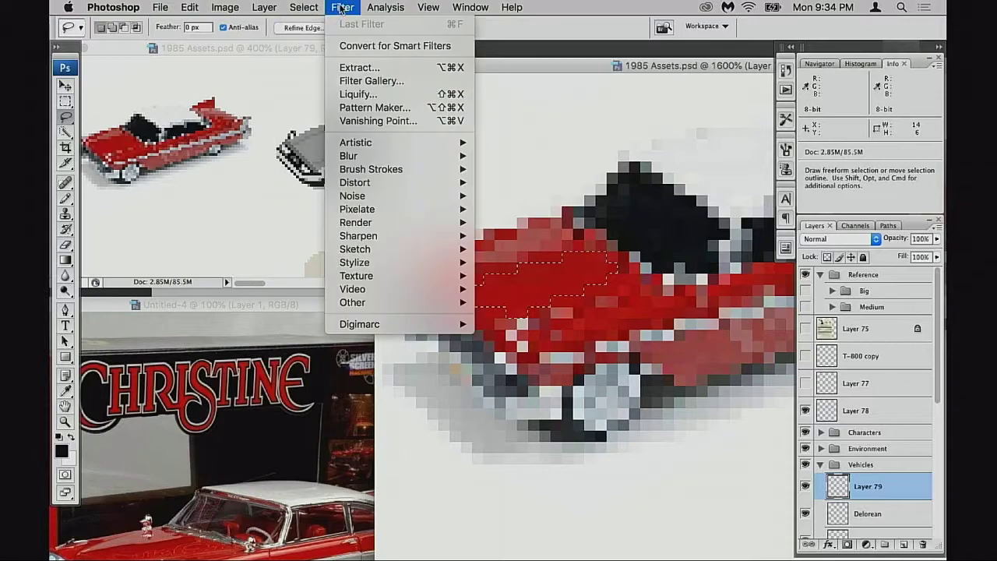
pyautogui.moveTo(304, 8)
pyautogui.moveTo(394, 248)
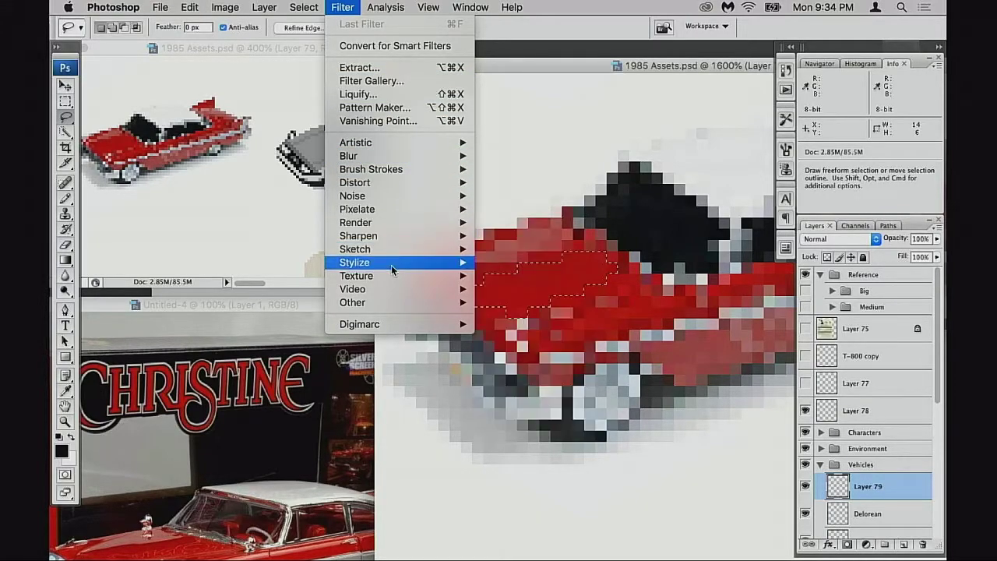
pyautogui.moveTo(402, 156)
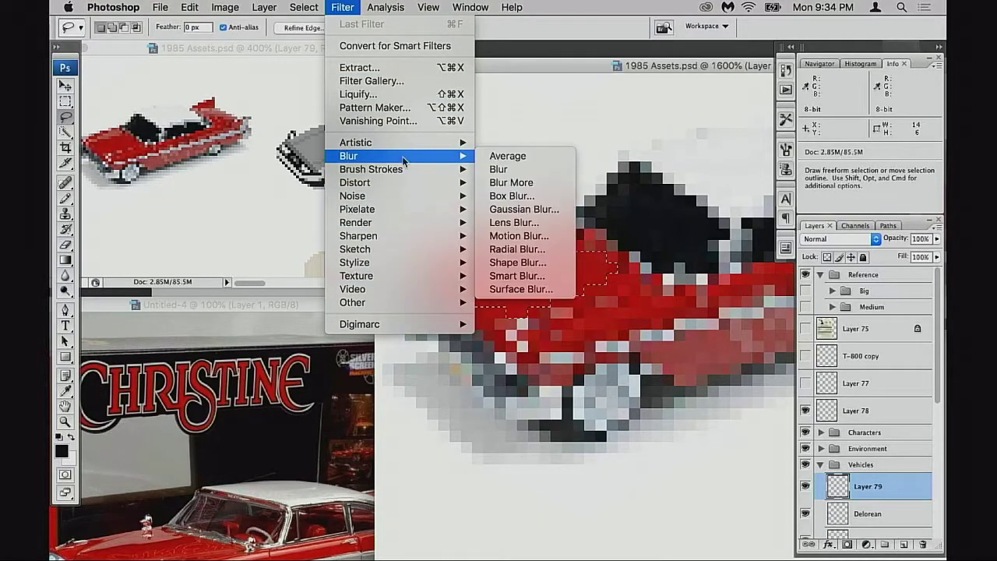
pyautogui.click(533, 156)
# - Sample the hood's averaged red, clear the selection, and pencil over the uneven pixels around the hood's central area
pyautogui.press('i')
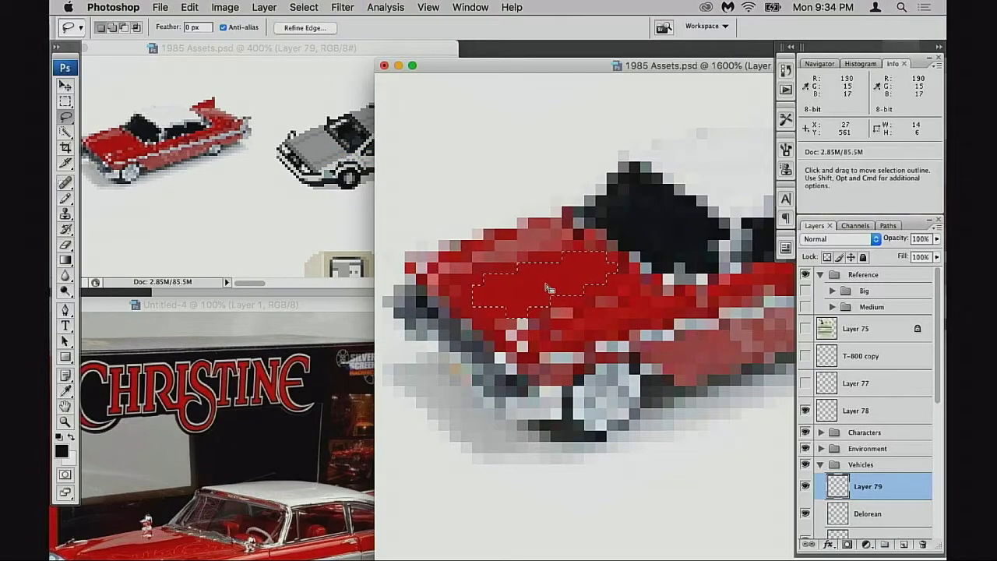
pyautogui.click(541, 279)
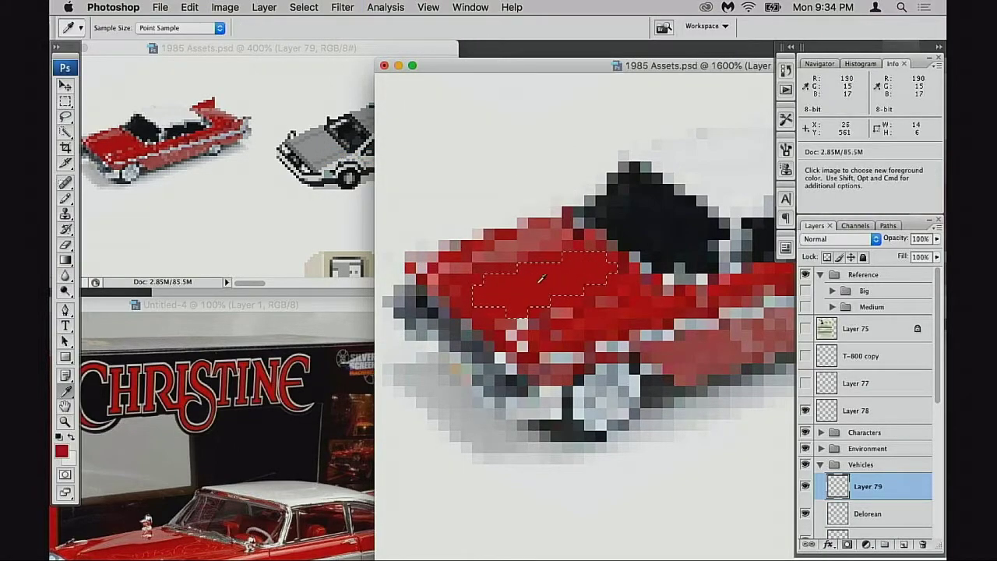
pyautogui.press('super+d')
pyautogui.press('b')
pyautogui.click(514, 282)
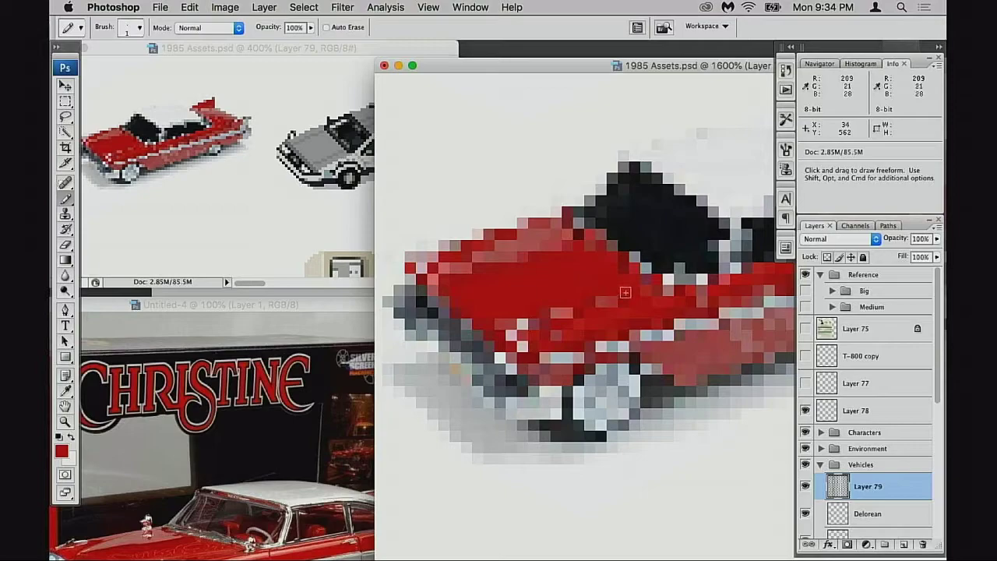
pyautogui.press('super+z')
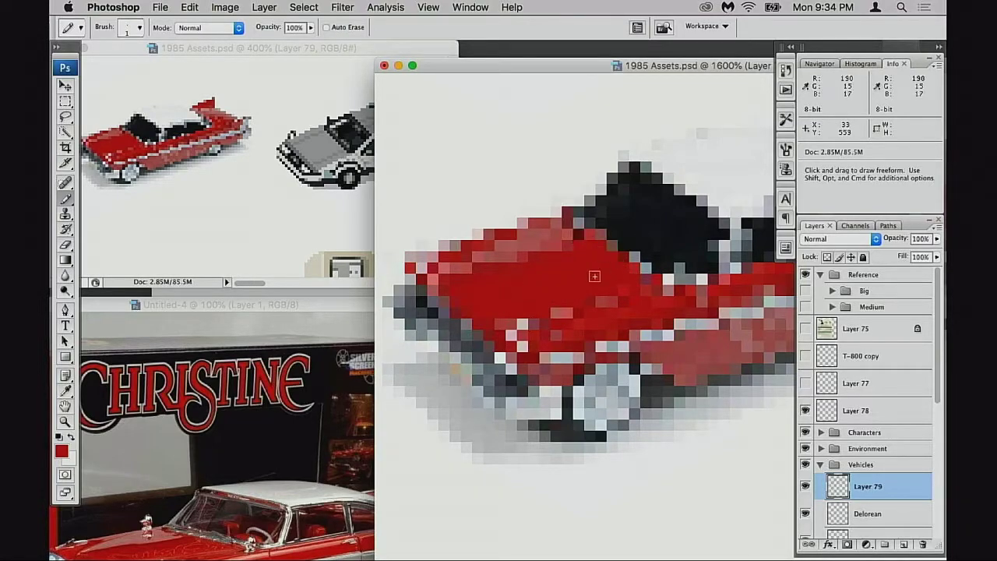
pyautogui.moveTo(579, 291); pyautogui.dragTo(561, 296)
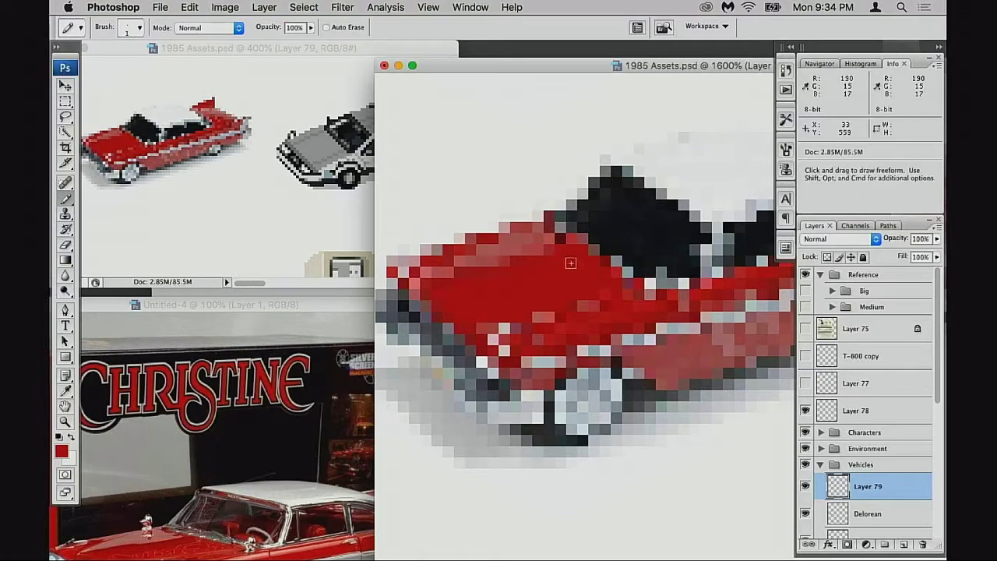
pyautogui.moveTo(522, 291); pyautogui.dragTo(590, 290)
# - Examine the car's hood and body in the Untitled-4 reference, and park that window beneath the preview
pyautogui.hscroll(-1, 590, 289)
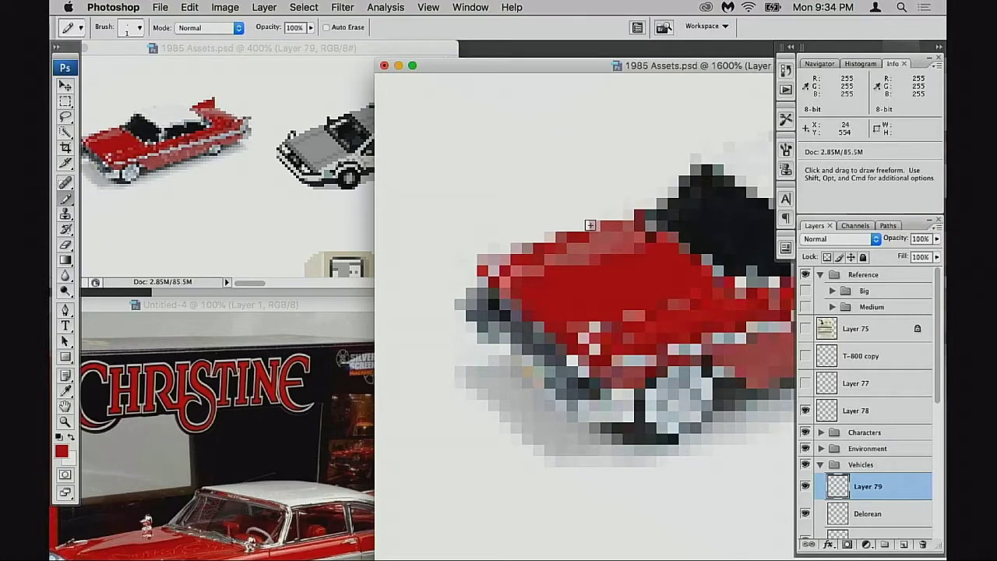
pyautogui.hscroll(-2, 591, 226)
pyautogui.scroll(-1, 591, 226)
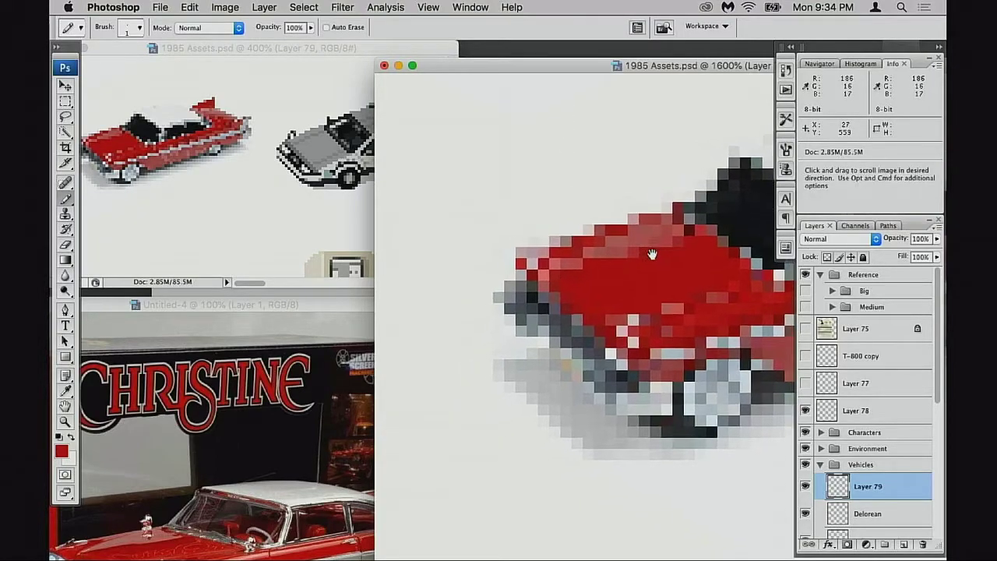
pyautogui.click(213, 418)
pyautogui.moveTo(317, 301); pyautogui.dragTo(401, 167)
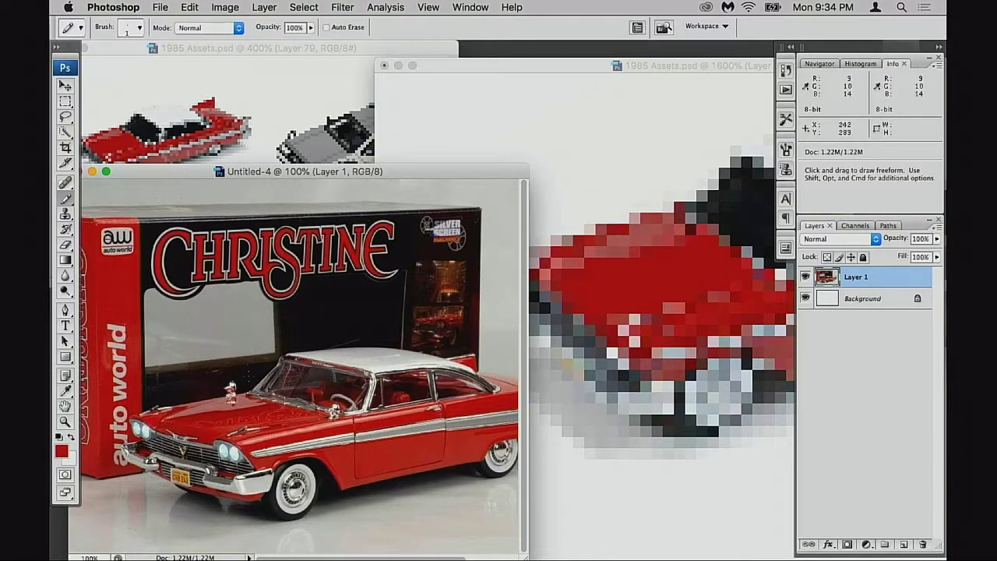
pyautogui.press('space')
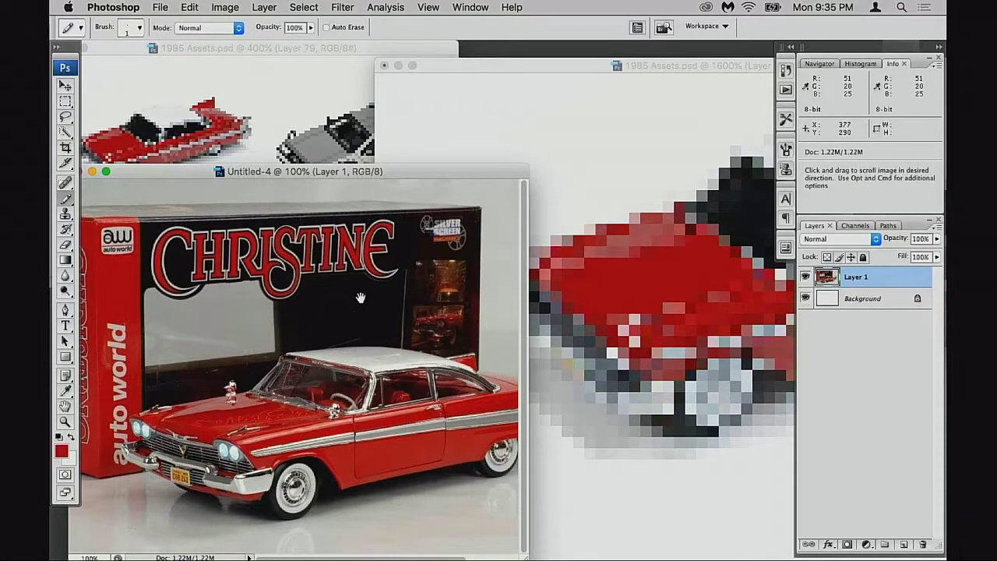
pyautogui.moveTo(426, 167); pyautogui.dragTo(553, 130)
pyautogui.moveTo(544, 365); pyautogui.dragTo(447, 366)
pyautogui.moveTo(294, 415); pyautogui.dragTo(393, 415)
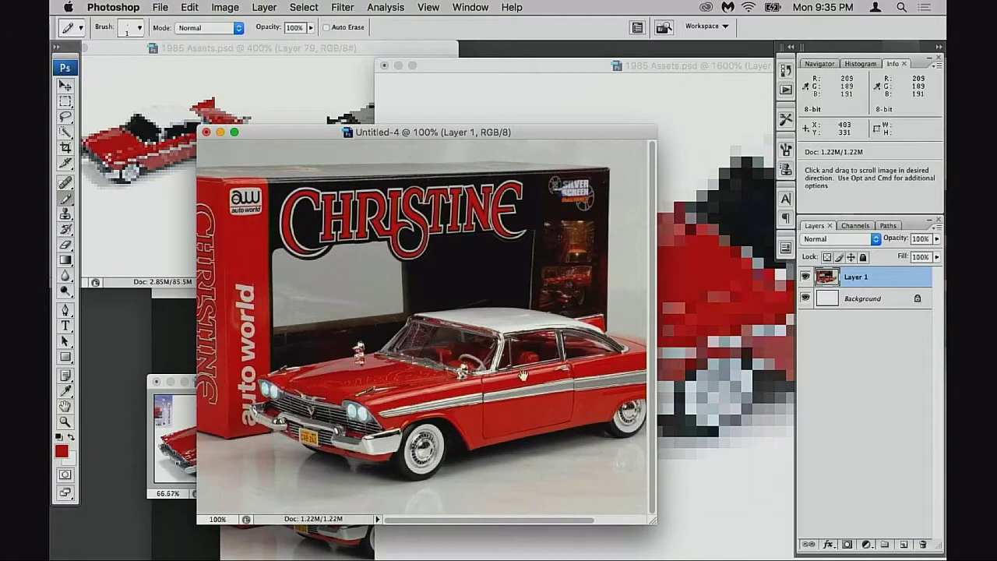
pyautogui.moveTo(618, 375); pyautogui.dragTo(508, 370)
pyautogui.moveTo(410, 370); pyautogui.dragTo(520, 360)
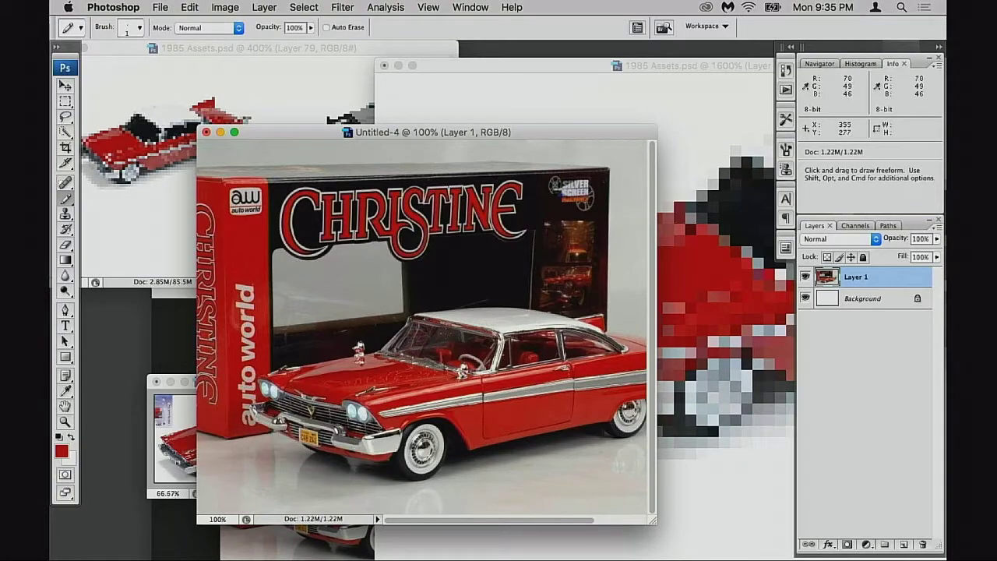
pyautogui.moveTo(491, 132); pyautogui.dragTo(343, 260)
pyautogui.click(578, 65)
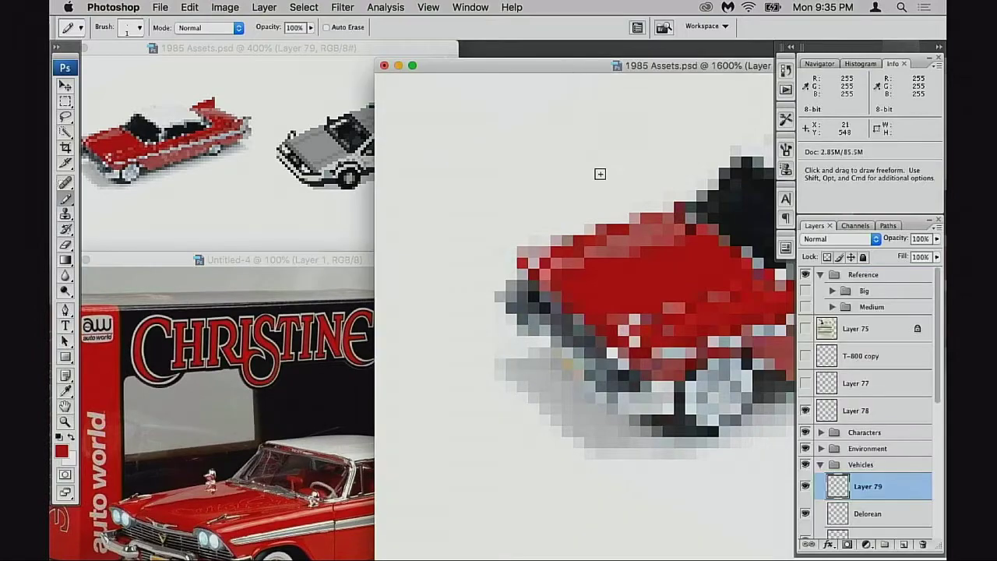
# - Even out the highlight band on the hood's far side with its sampled dusty pink, and check the preview window
pyautogui.keyDown('alt'); pyautogui.click(632, 238); pyautogui.keyUp('alt')
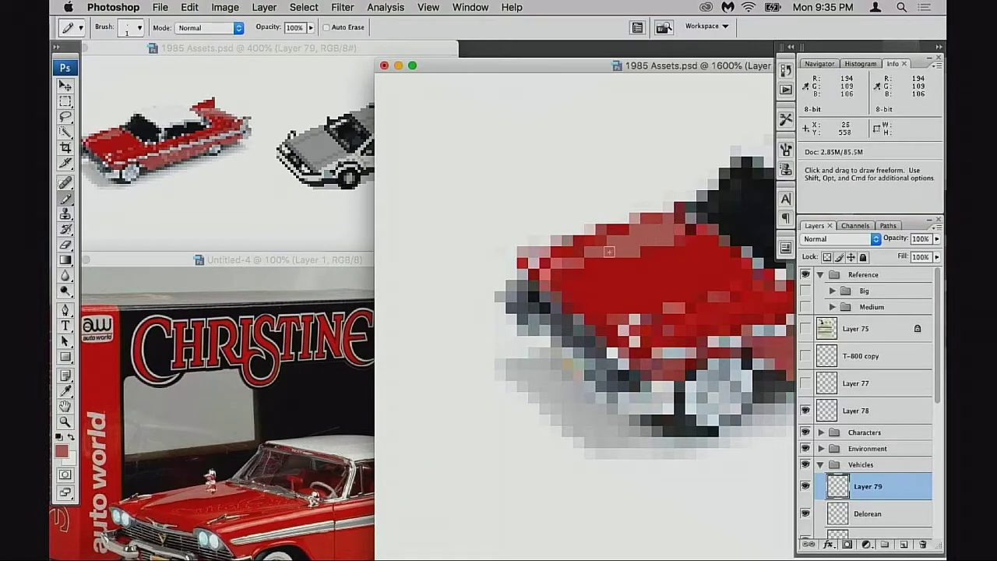
pyautogui.click(296, 50)
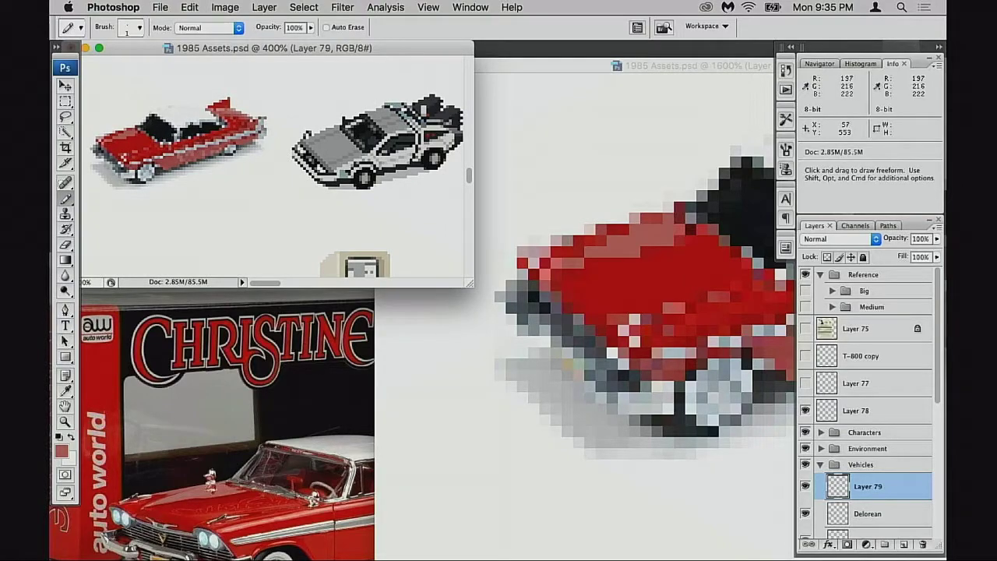
pyautogui.click(414, 51)
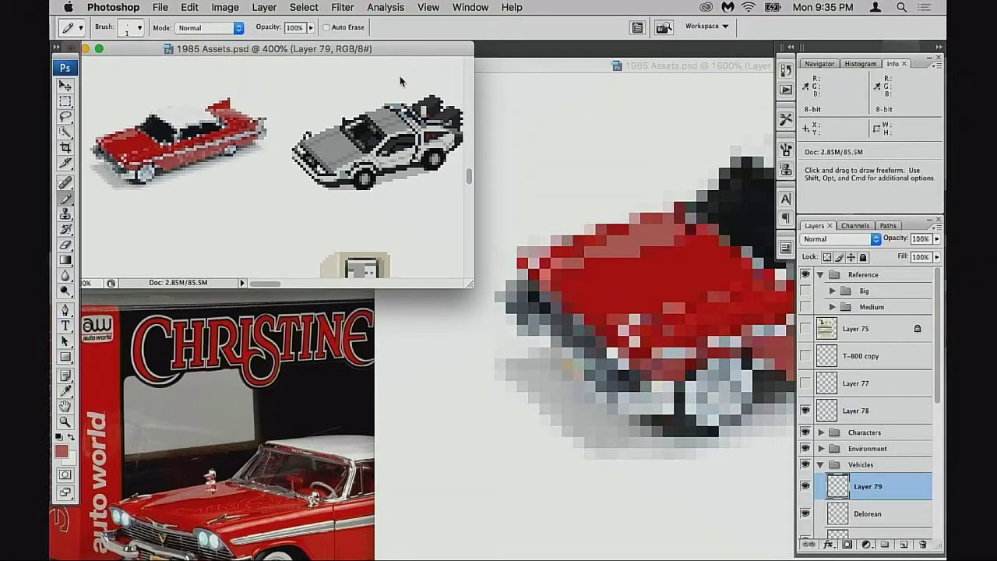
pyautogui.click(582, 68)
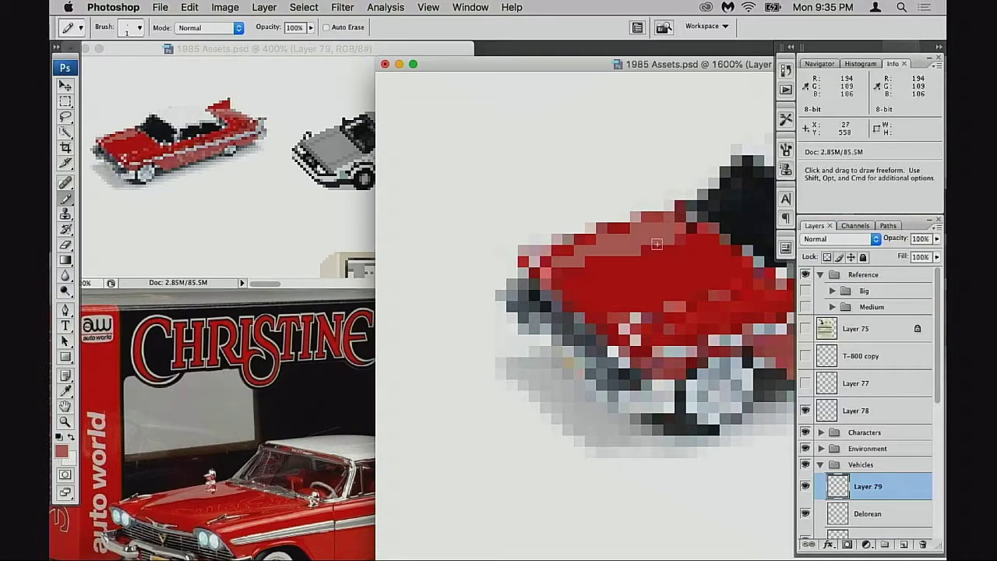
# - Sample the hood red again and pencil over the off-colour pixels at the front corner of the hood
pyautogui.scroll(-2, 647, 257)
pyautogui.hscroll(2, 646, 257)
pyautogui.keyDown('alt'); pyautogui.click(559, 229); pyautogui.keyUp('alt')
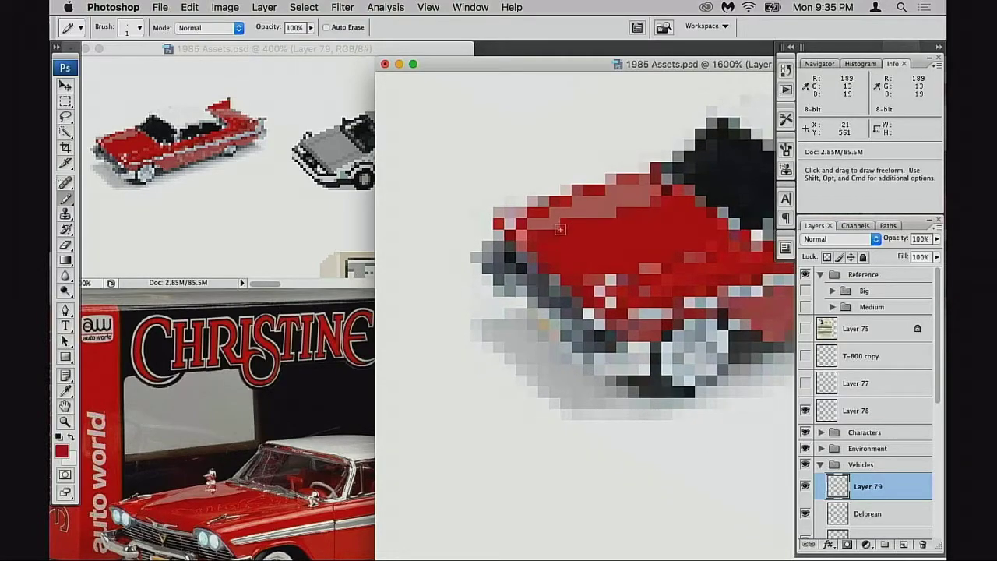
pyautogui.scroll(-1, 578, 283)
pyautogui.hscroll(1, 579, 283)
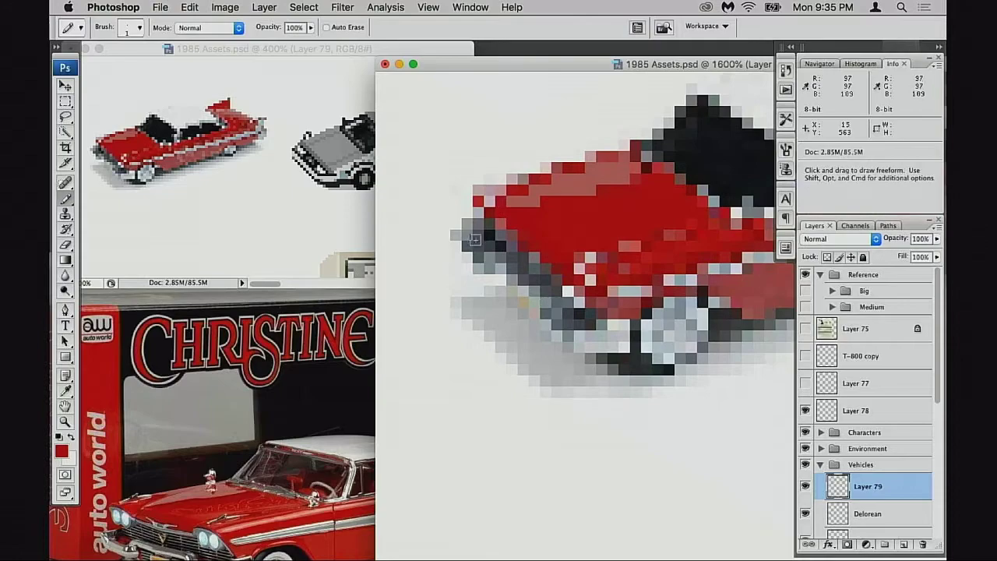
pyautogui.moveTo(667, 256); pyautogui.dragTo(577, 266)
pyautogui.keyDown('alt'); pyautogui.click(525, 226); pyautogui.keyUp('alt')
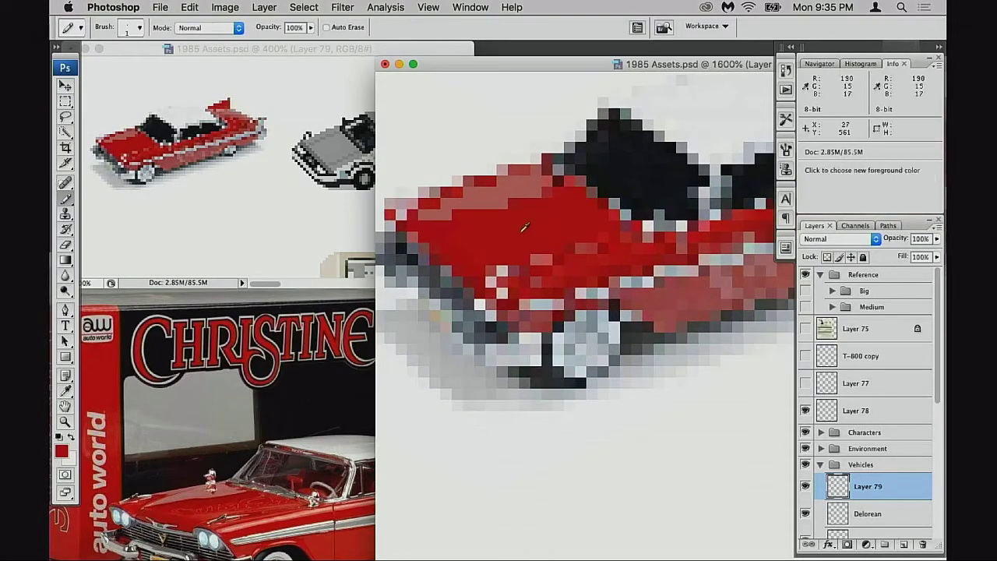
pyautogui.moveTo(520, 284); pyautogui.dragTo(542, 261)
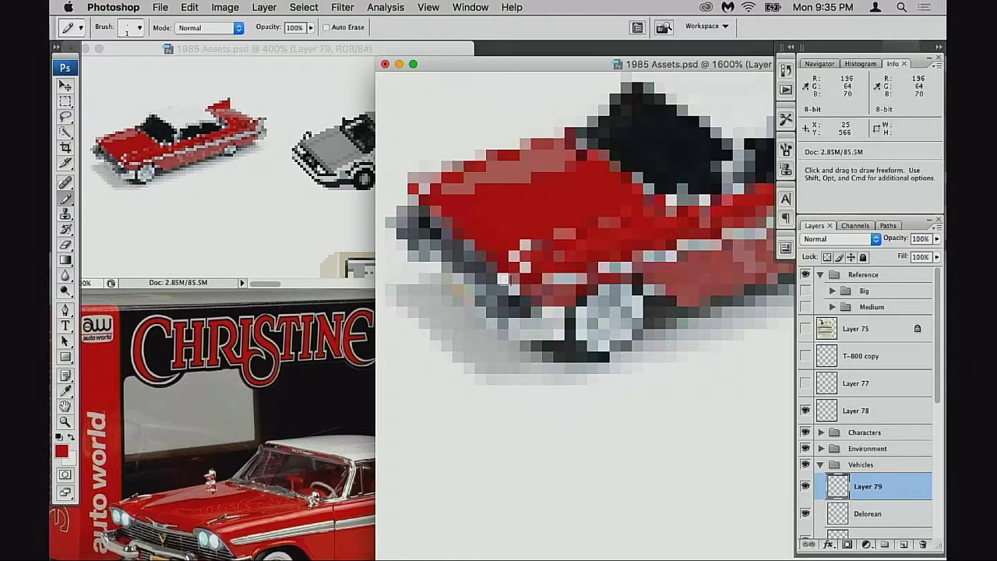
# - Magnify the Untitled-4 reference to 300% and compare its hood, headlights and grille with the pixel car
pyautogui.click(327, 371)
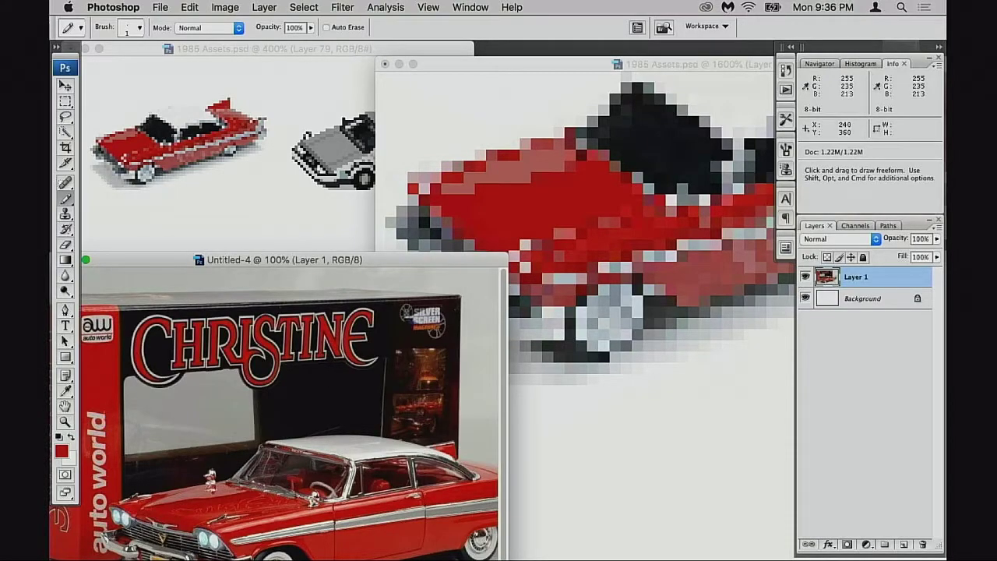
pyautogui.moveTo(347, 265); pyautogui.dragTo(401, 175)
pyautogui.press('z')
pyautogui.click(284, 435)
pyautogui.click(301, 433)
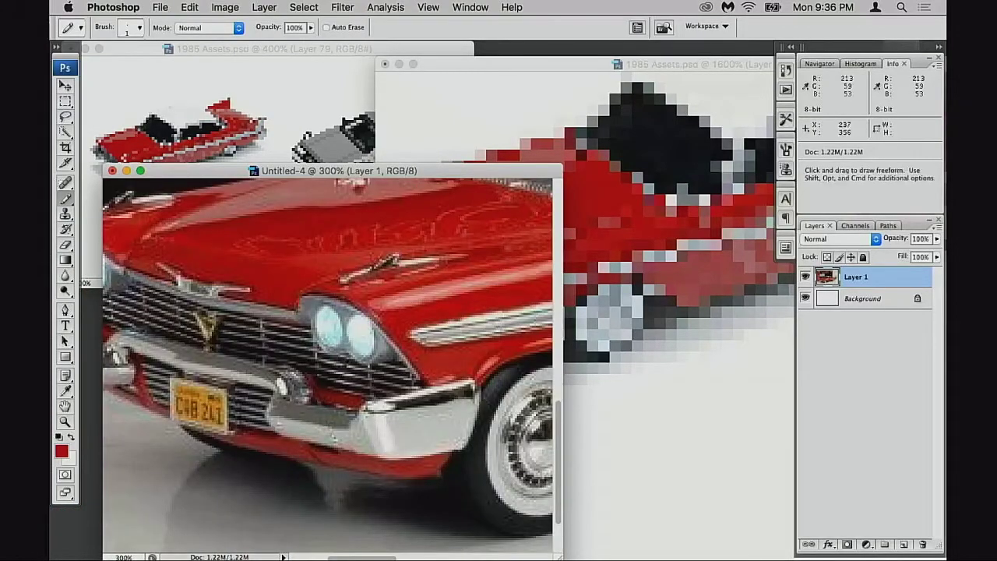
pyautogui.moveTo(432, 170); pyautogui.dragTo(399, 298)
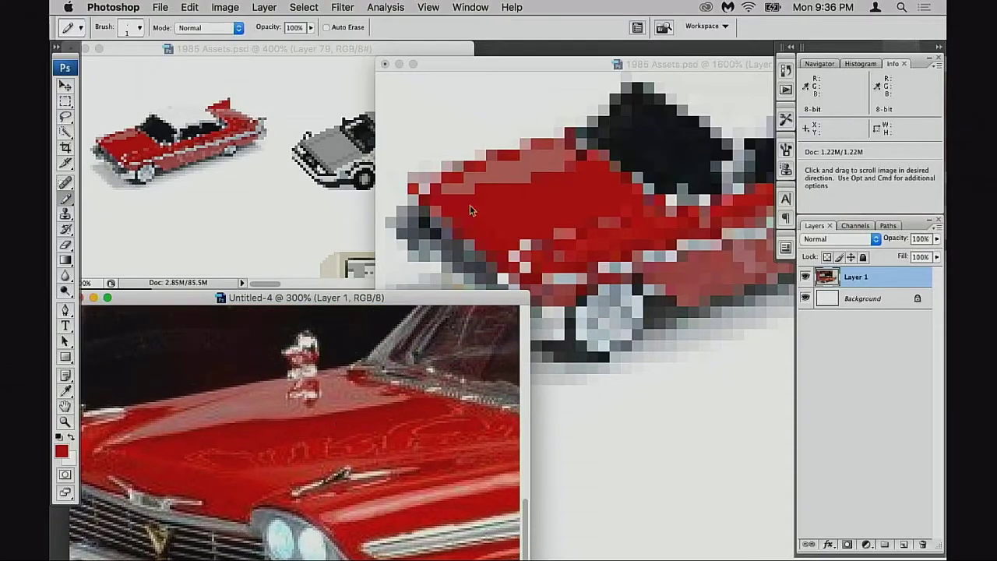
pyautogui.click(523, 62)
pyautogui.moveTo(562, 225); pyautogui.dragTo(554, 199)
# - Reduce Untitled-4 to 200% and move it out of the way, then show Untitled-3 at 200% in an enlarged window below the preview
pyautogui.click(336, 385)
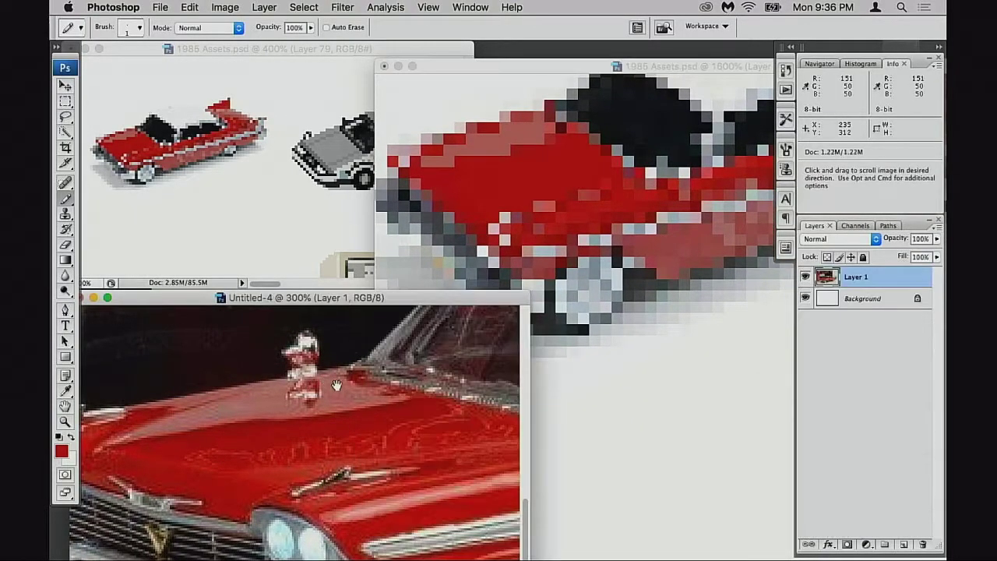
pyautogui.keyDown('alt'); pyautogui.click(337, 385); pyautogui.keyUp('alt')
pyautogui.moveTo(323, 301); pyautogui.dragTo(260, 448)
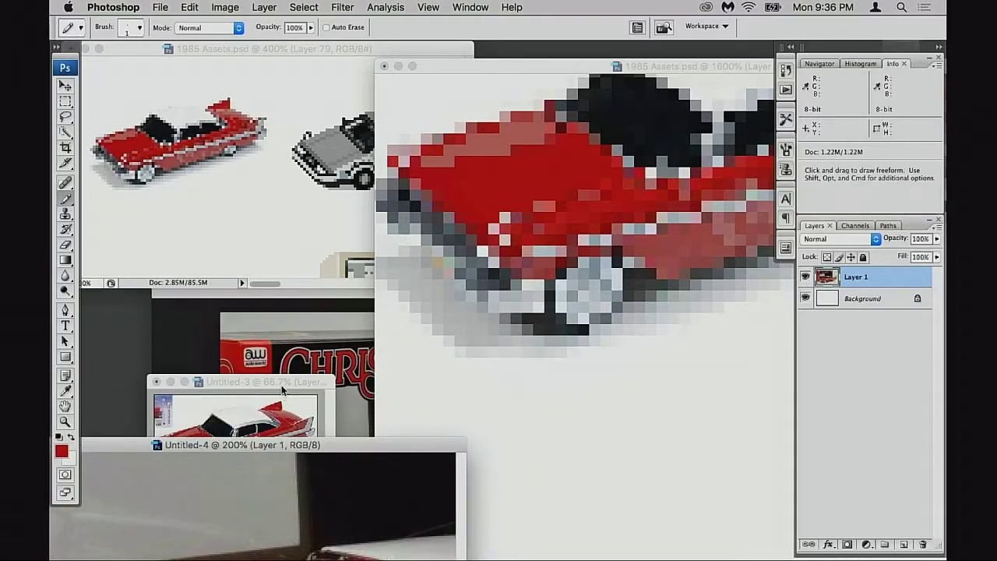
pyautogui.moveTo(282, 385); pyautogui.dragTo(256, 311)
pyautogui.keyDown('super'); pyautogui.click(209, 391); pyautogui.keyUp('super')
pyautogui.keyDown('super'); pyautogui.click(211, 391); pyautogui.keyUp('super')
pyautogui.moveTo(306, 423); pyautogui.dragTo(468, 535)
pyautogui.moveTo(273, 436); pyautogui.dragTo(392, 439)
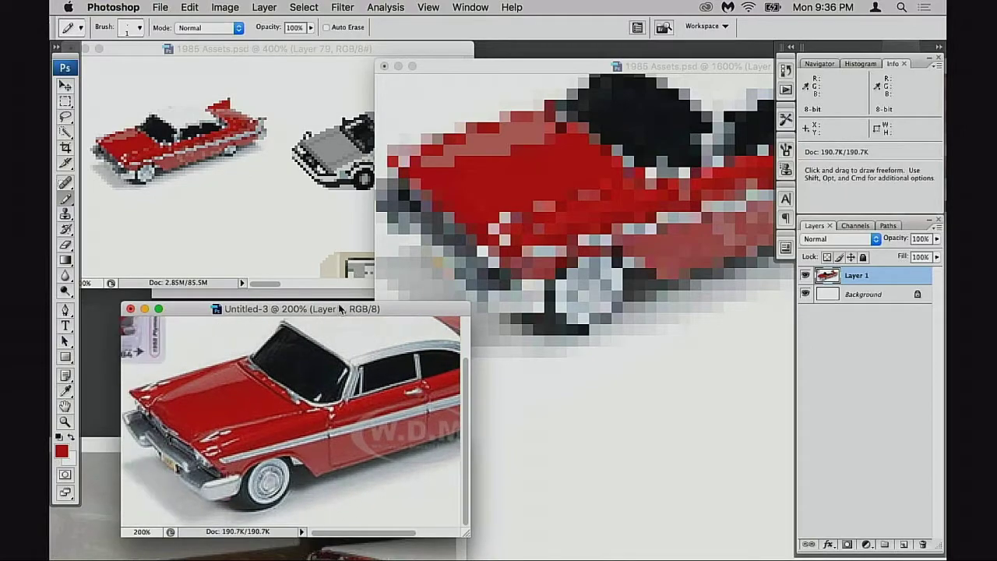
pyautogui.moveTo(340, 308); pyautogui.dragTo(316, 319)
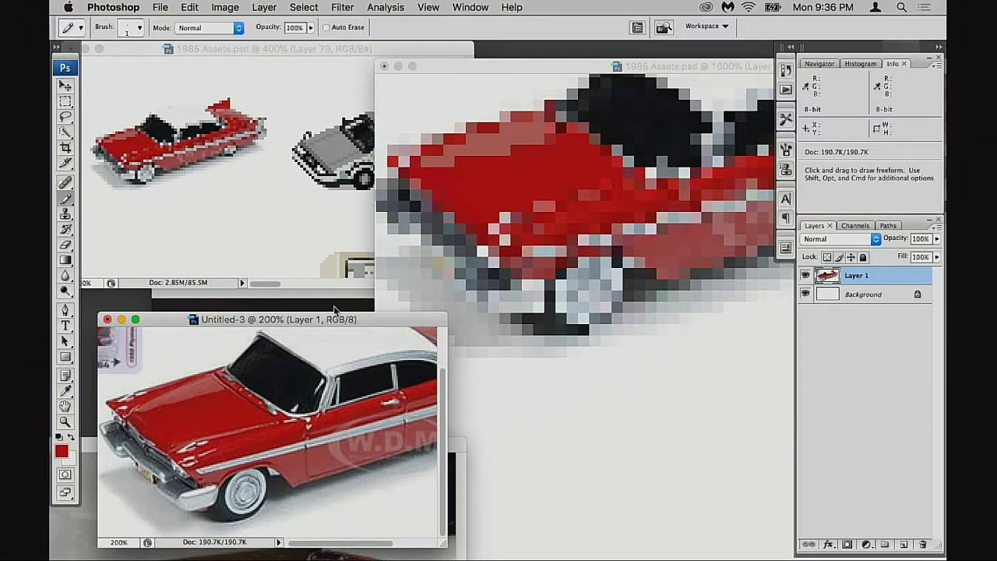
# - Return to the main 1985 Assets.psd window and pencil hood red between the windshield base and the near headlight
pyautogui.click(568, 68)
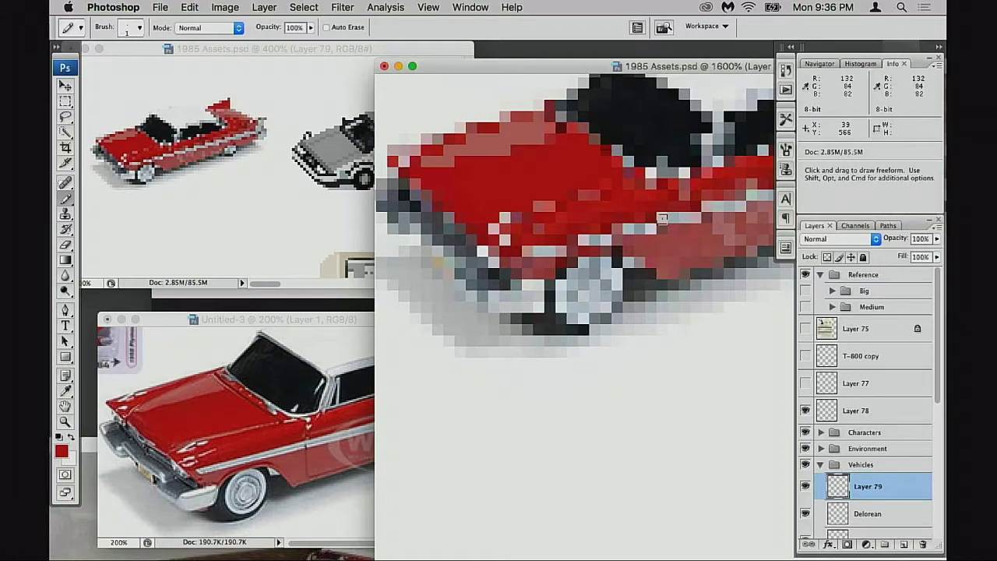
pyautogui.hscroll(-3, 615, 215)
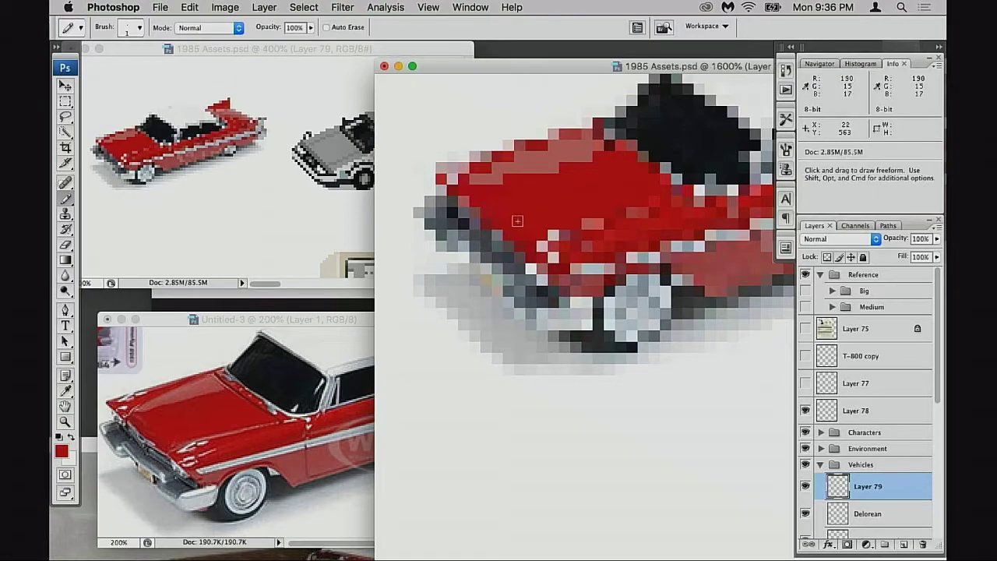
pyautogui.moveTo(669, 192); pyautogui.dragTo(556, 228)
# - Fill the mottled rear deck between the tail fin and the side trim with the flat body red
pyautogui.hscroll(10, 555, 229)
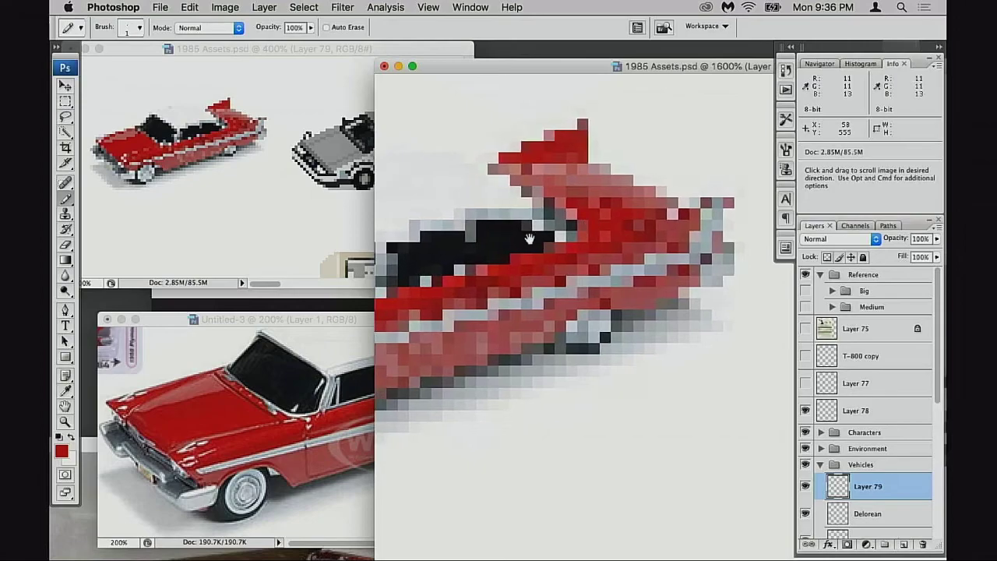
pyautogui.moveTo(606, 205)
pyautogui.mouseDown()
pyautogui.moveTo(638, 207)
pyautogui.moveTo(579, 194)
pyautogui.moveTo(641, 203)
pyautogui.moveTo(556, 188)
pyautogui.moveTo(591, 211)
pyautogui.moveTo(618, 193)
pyautogui.moveTo(595, 184)
pyautogui.moveTo(609, 180)
pyautogui.moveTo(576, 180)
pyautogui.moveTo(617, 184)
pyautogui.moveTo(649, 207)
pyautogui.moveTo(625, 182)
pyautogui.moveTo(660, 213)
pyautogui.moveTo(594, 227)
pyautogui.mouseUp()
pyautogui.moveTo(530, 252); pyautogui.dragTo(896, 202)
pyautogui.keyDown('alt'); pyautogui.click(550, 219); pyautogui.keyUp('alt')
pyautogui.moveTo(628, 243); pyautogui.dragTo(604, 241)
# - Pencil the highlight strip beneath the far tail fin in the hood highlight's dusty pink
pyautogui.moveTo(771, 204); pyautogui.dragTo(383, 273)
pyautogui.moveTo(561, 199); pyautogui.dragTo(506, 203)
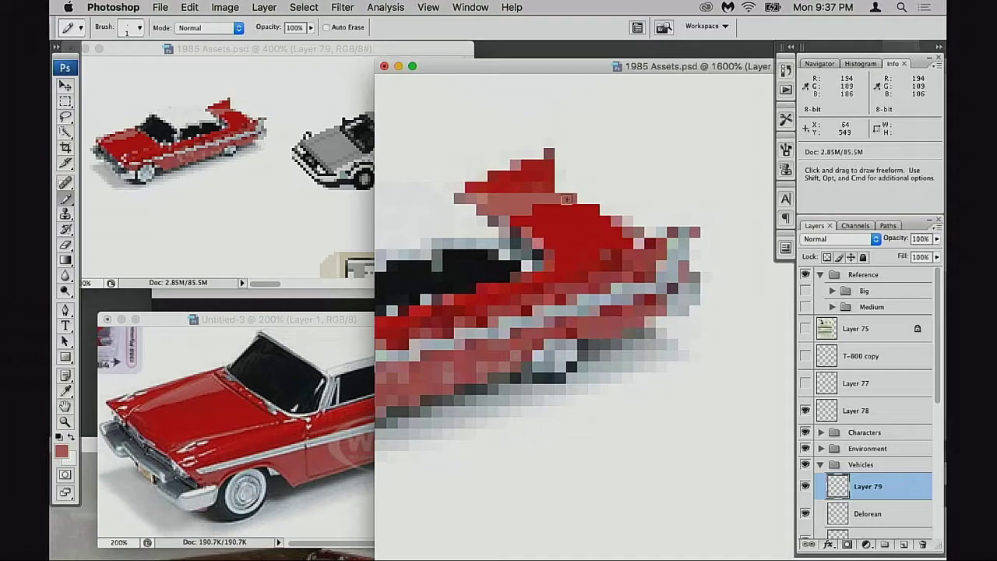
pyautogui.moveTo(498, 232); pyautogui.dragTo(551, 222)
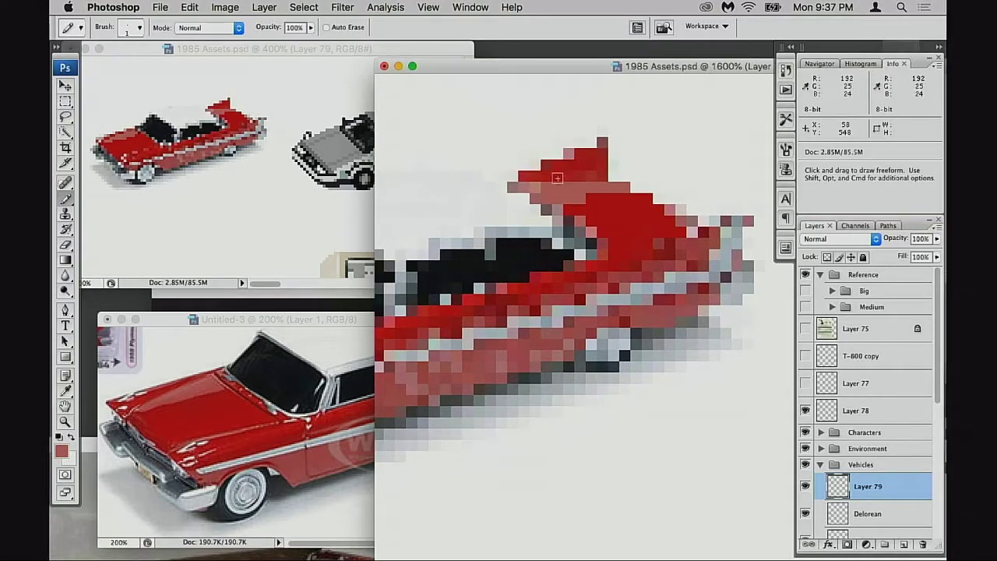
# - Sample the rear deck's red and paint the far tail fin in that single flat colour
pyautogui.keyDown('alt'); pyautogui.click(623, 218); pyautogui.keyUp('alt')
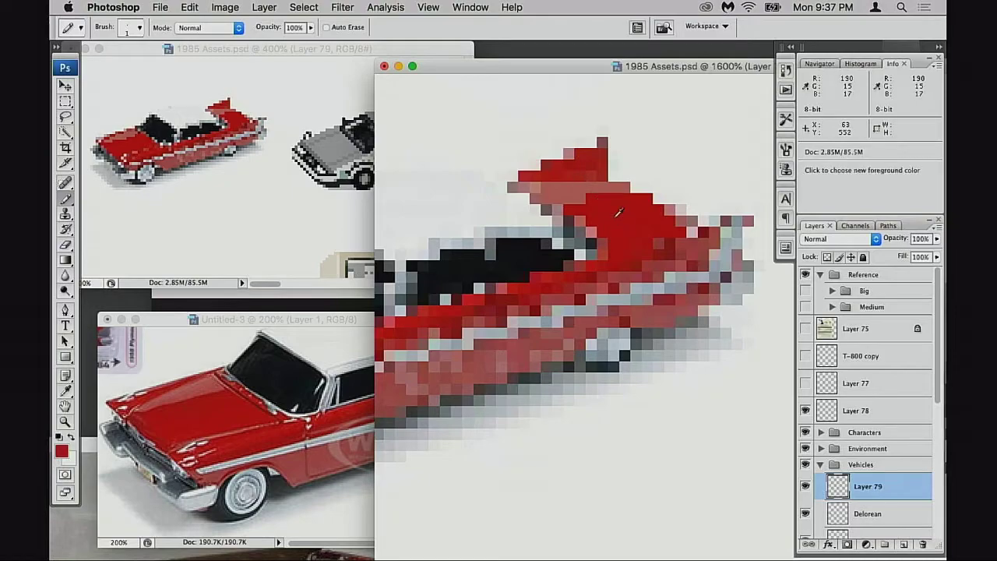
pyautogui.moveTo(590, 207); pyautogui.dragTo(637, 195)
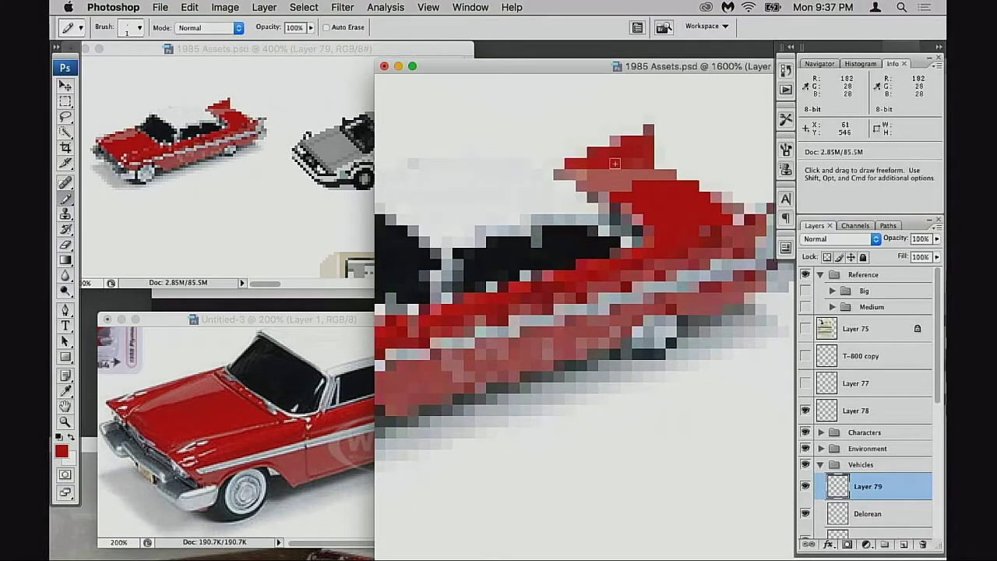
pyautogui.scroll(-1, 605, 182)
pyautogui.hscroll(-1, 604, 182)
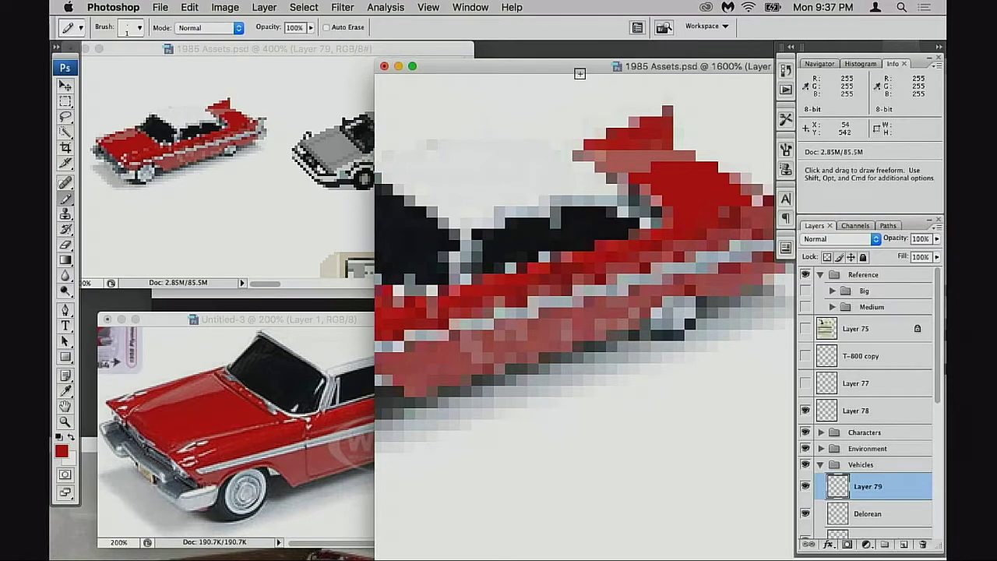
pyautogui.moveTo(582, 69); pyautogui.dragTo(659, 114)
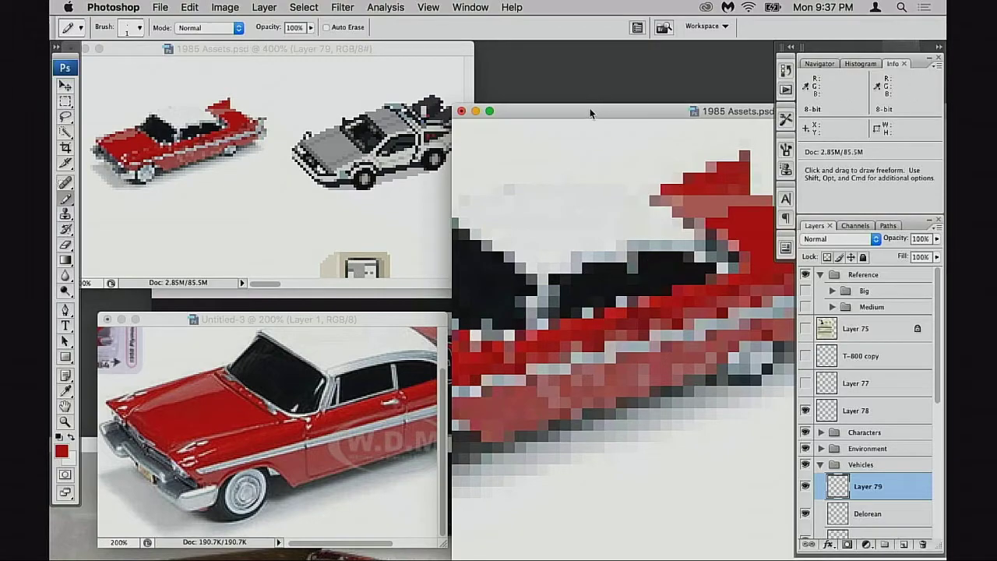
pyautogui.moveTo(590, 109); pyautogui.dragTo(520, 84)
pyautogui.moveTo(561, 275); pyautogui.dragTo(779, 250)
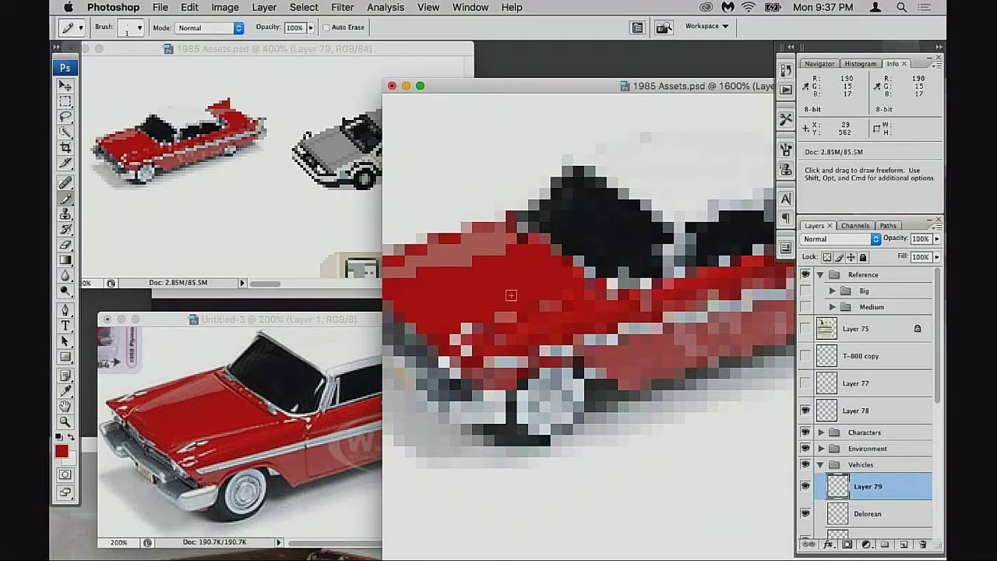
pyautogui.moveTo(670, 314); pyautogui.dragTo(453, 290)
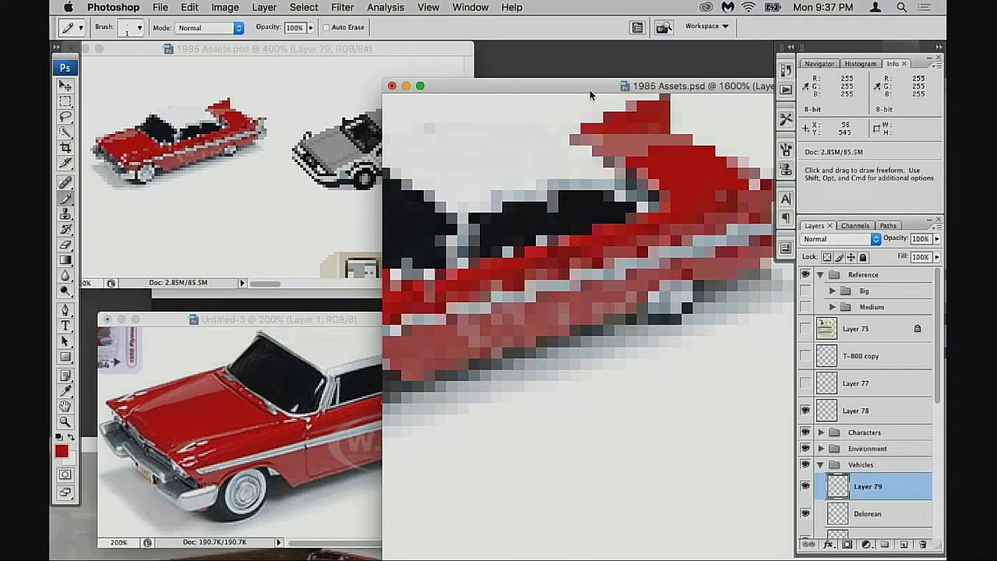
pyautogui.moveTo(586, 86); pyautogui.dragTo(603, 79)
# - Examine the finished DeLorean and cream Beetle sprites in the preview window and enlarge its view to 500%
pyautogui.click(397, 51)
pyautogui.hscroll(6, 384, 160)
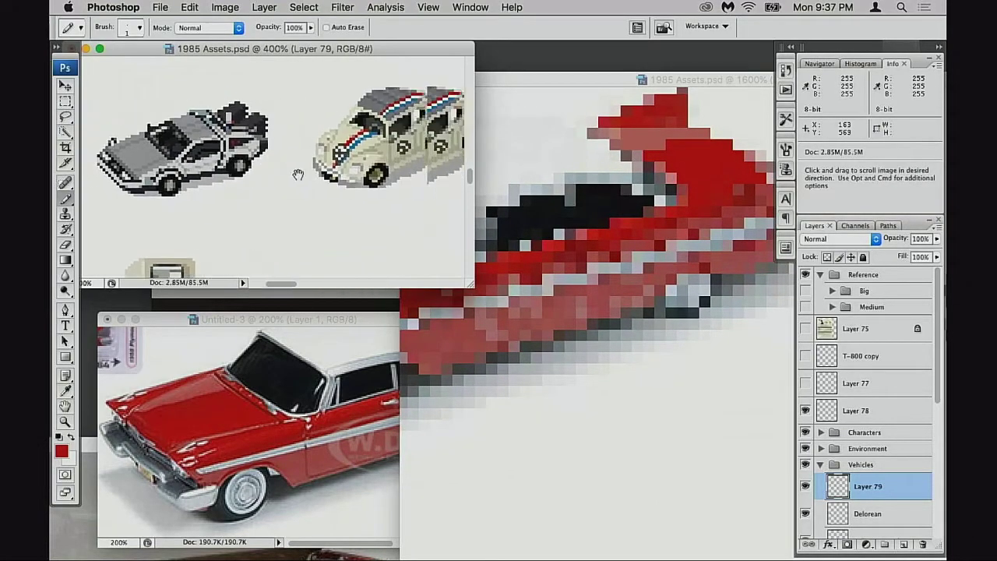
pyautogui.hscroll(1, 386, 188)
pyautogui.click(605, 91)
pyautogui.click(312, 212)
pyautogui.hscroll(-2, 315, 207)
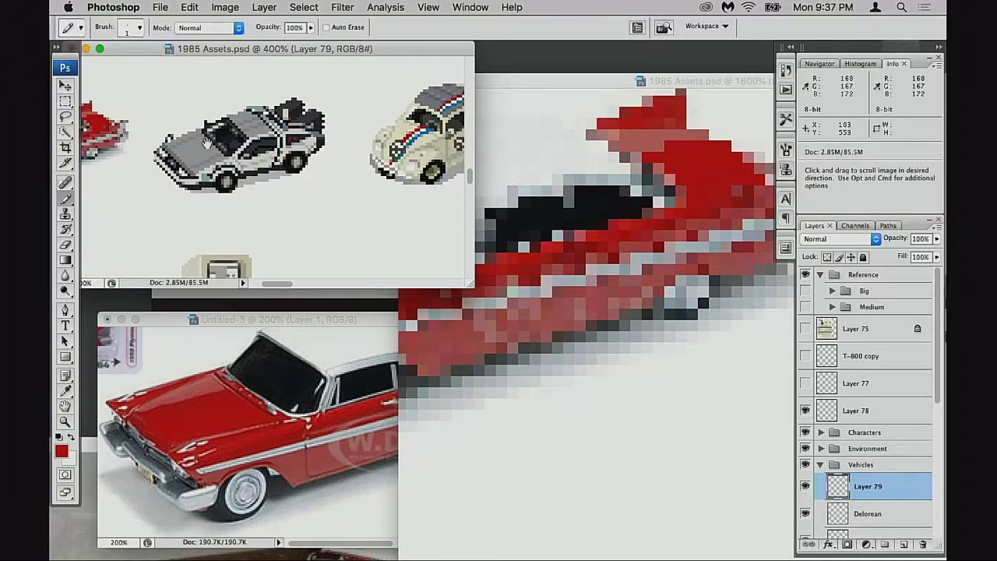
pyautogui.hscroll(2, 328, 195)
pyautogui.press('v')
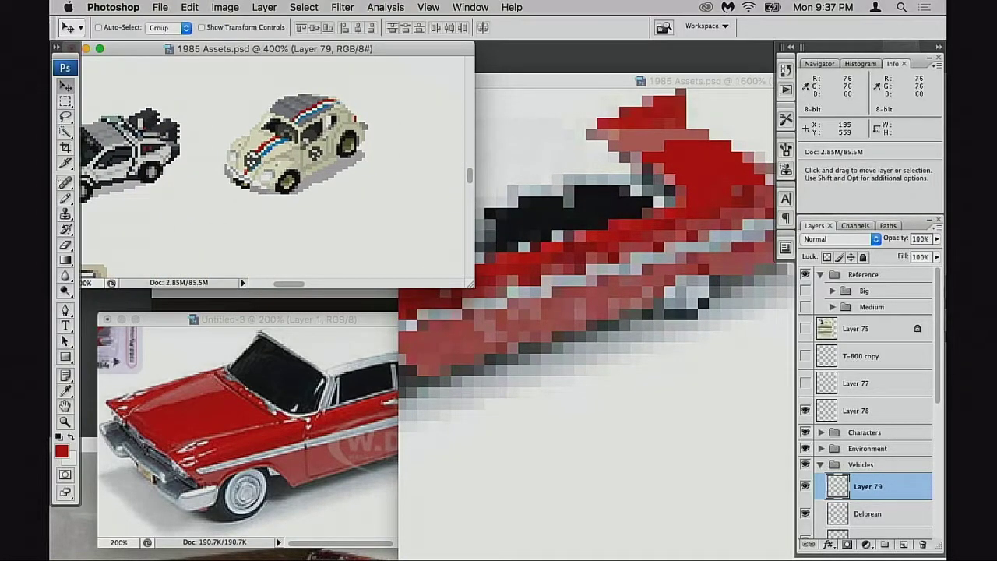
pyautogui.keyDown('super'); pyautogui.click(318, 174); pyautogui.keyUp('super')
pyautogui.hscroll(-2, 312, 152)
pyautogui.scroll(1, 314, 145)
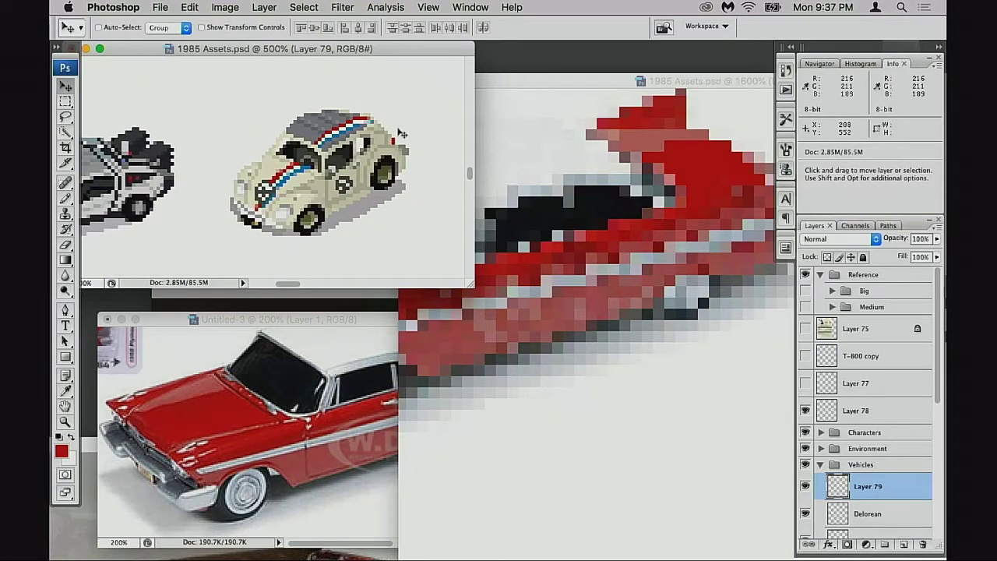
# - Compare the finished DeLorean sprite's shading and outline with the unfinished red car in the preview window
pyautogui.hscroll(-3, 327, 218)
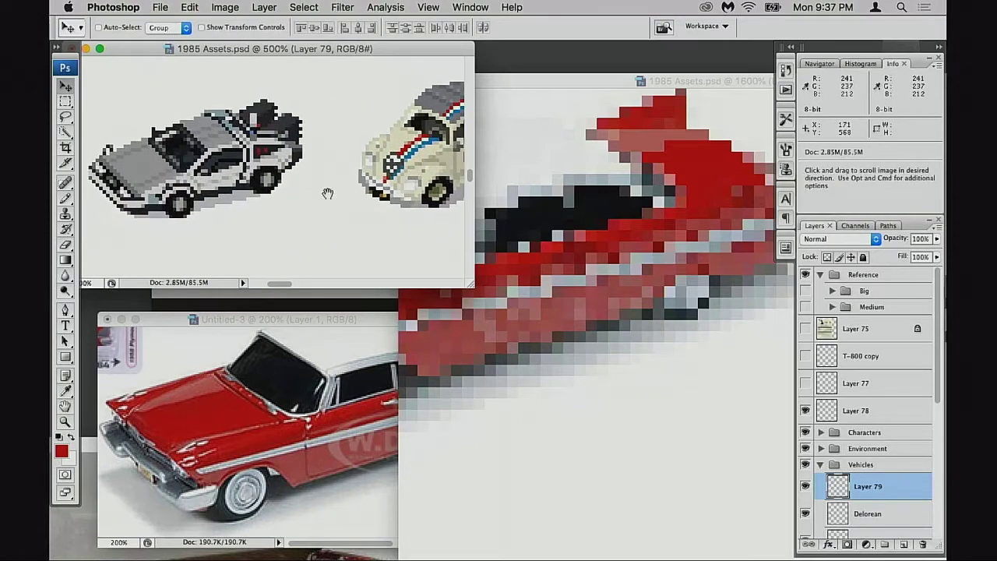
pyautogui.hscroll(-2, 304, 163)
pyautogui.scroll(1, 288, 144)
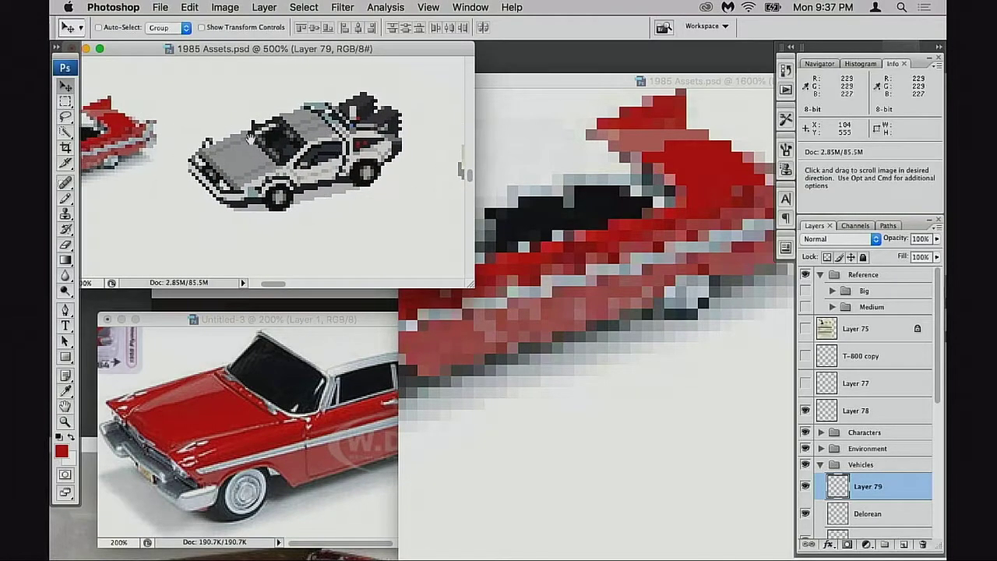
pyautogui.moveTo(333, 192); pyautogui.dragTo(375, 178)
pyautogui.moveTo(306, 179); pyautogui.dragTo(261, 204)
pyautogui.hscroll(5, 259, 204)
pyautogui.hscroll(-6, 335, 190)
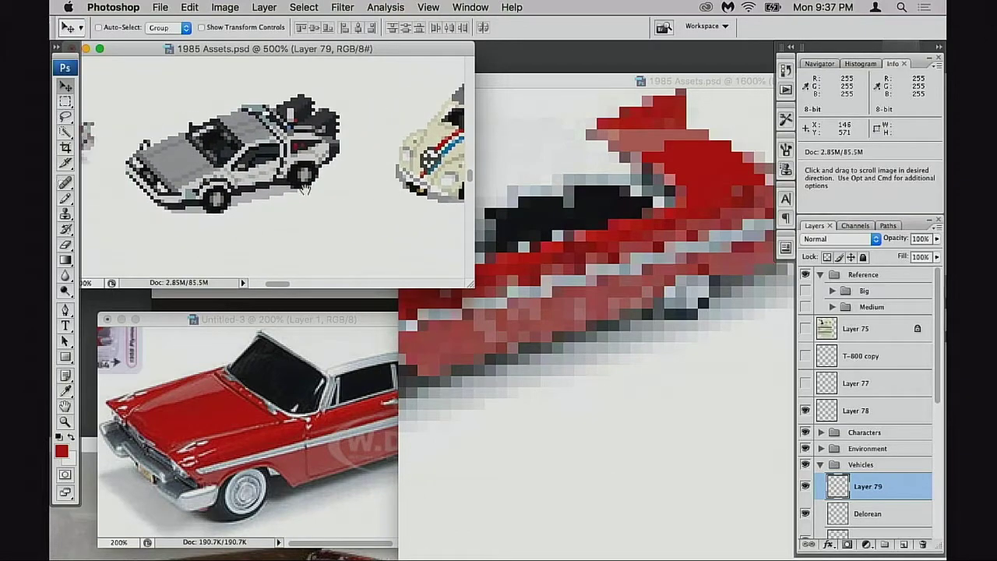
pyautogui.scroll(-1, 308, 138)
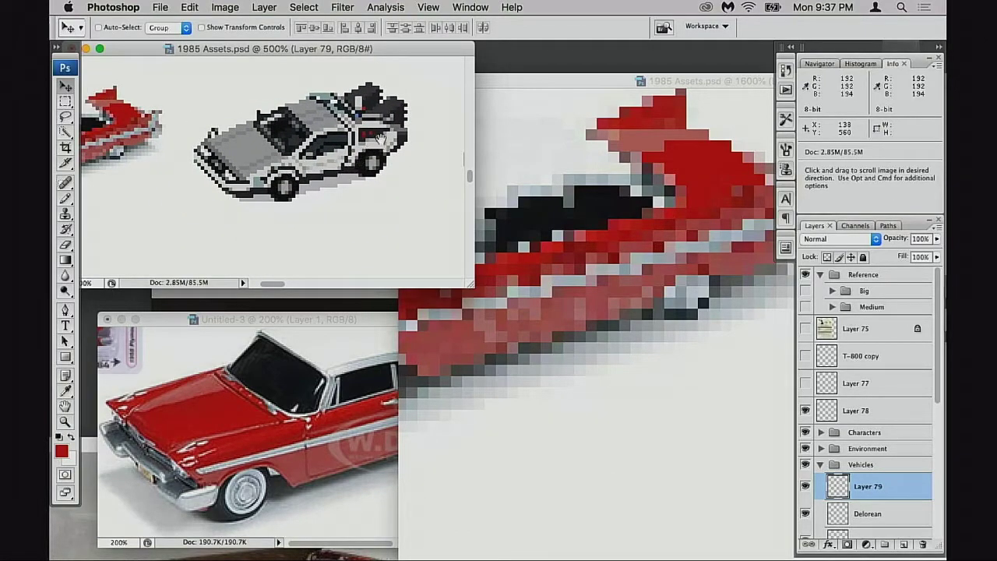
pyautogui.hscroll(-3, 335, 191)
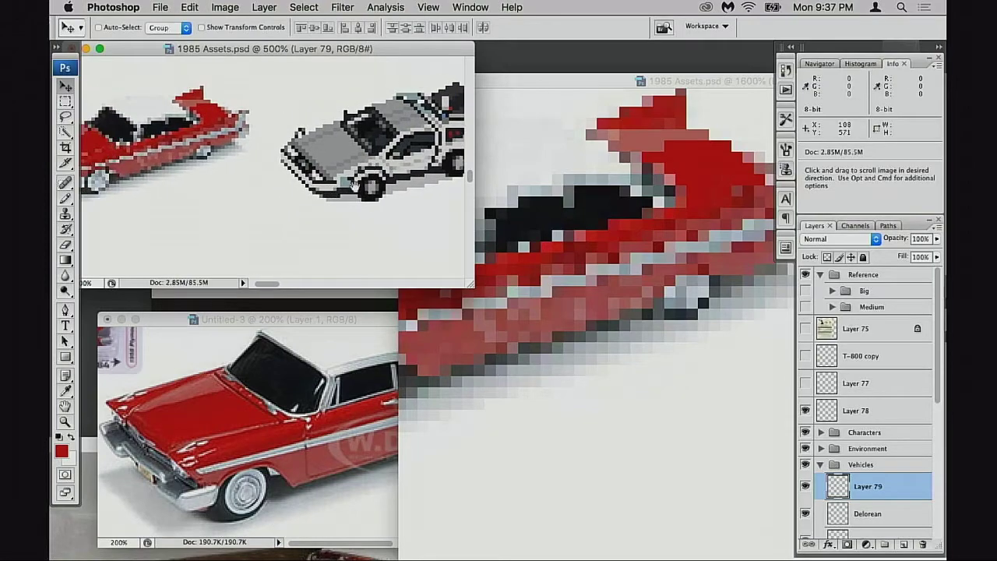
pyautogui.scroll(1, 364, 178)
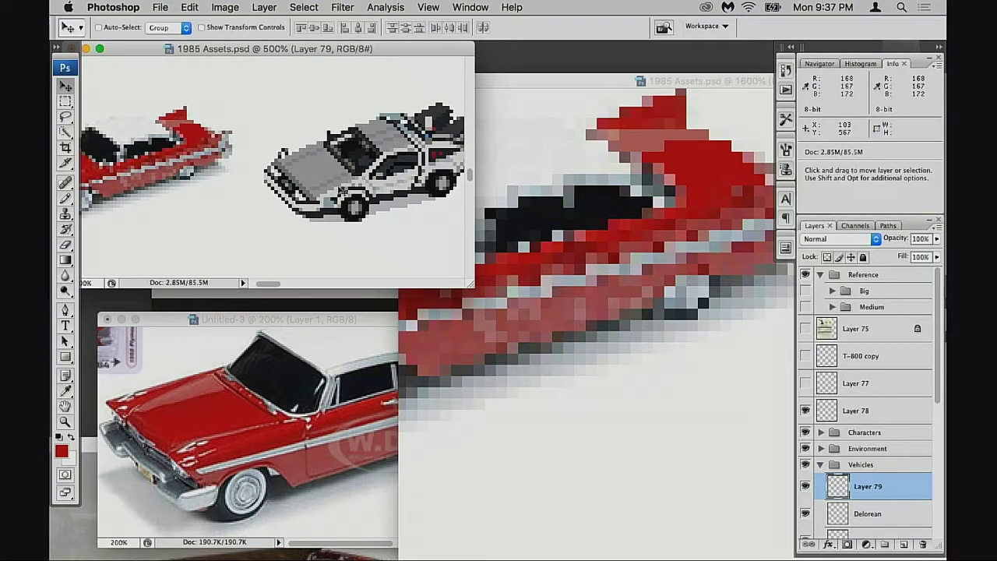
pyautogui.hscroll(-3, 341, 204)
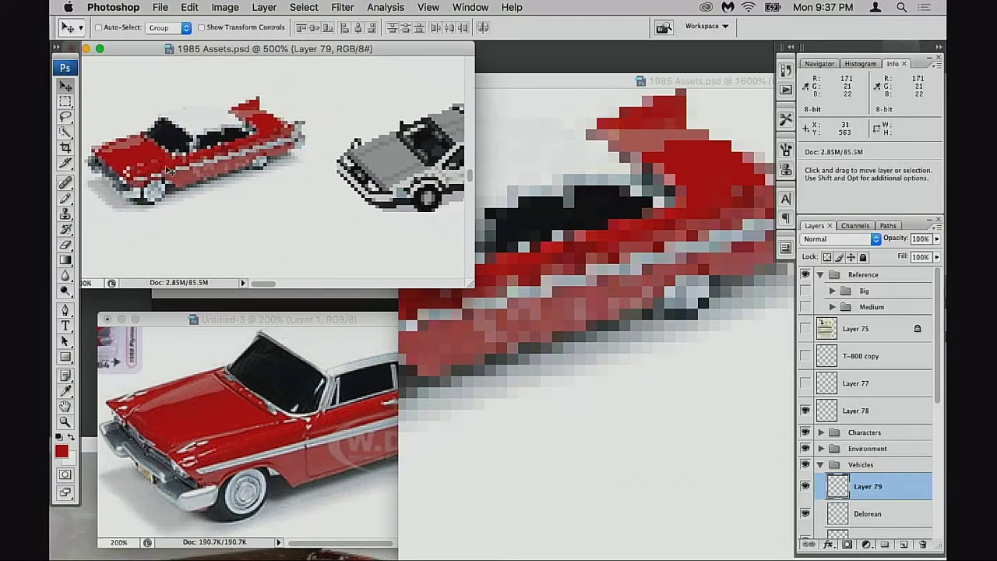
# - Return to the 1600% working window and examine the car's white roof, windows and front end
pyautogui.click(580, 83)
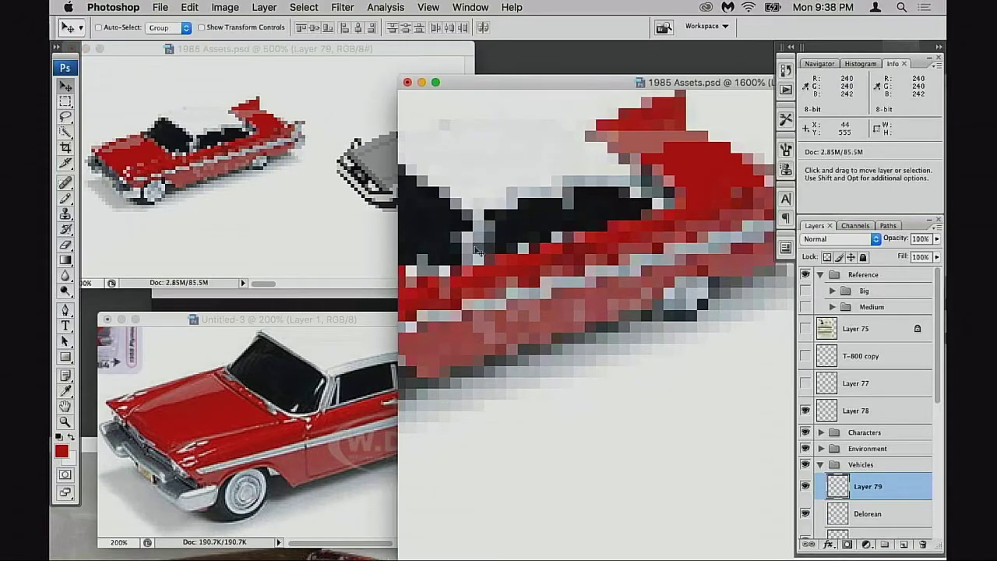
pyautogui.click(318, 262)
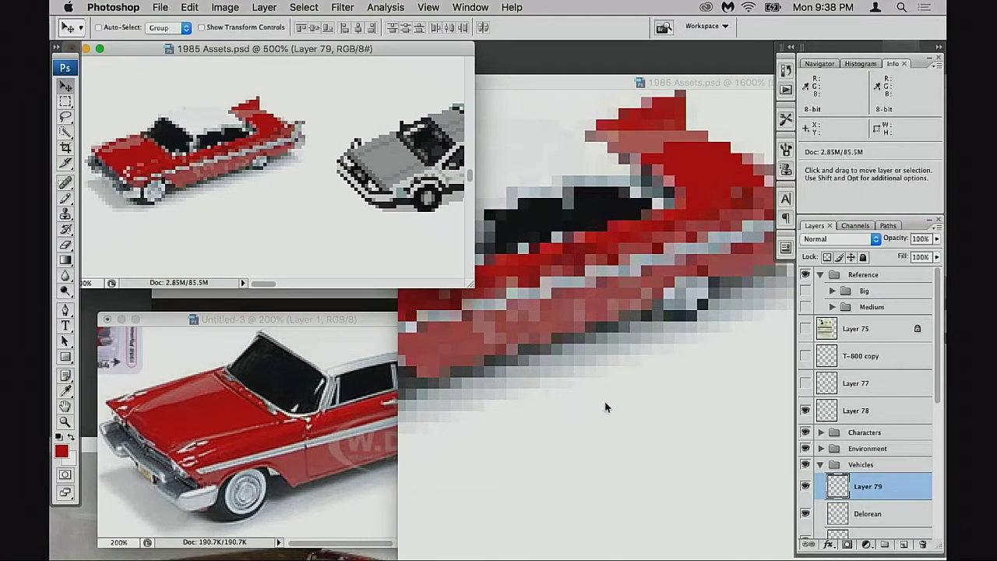
pyautogui.click(593, 81)
pyautogui.moveTo(536, 272); pyautogui.dragTo(603, 254)
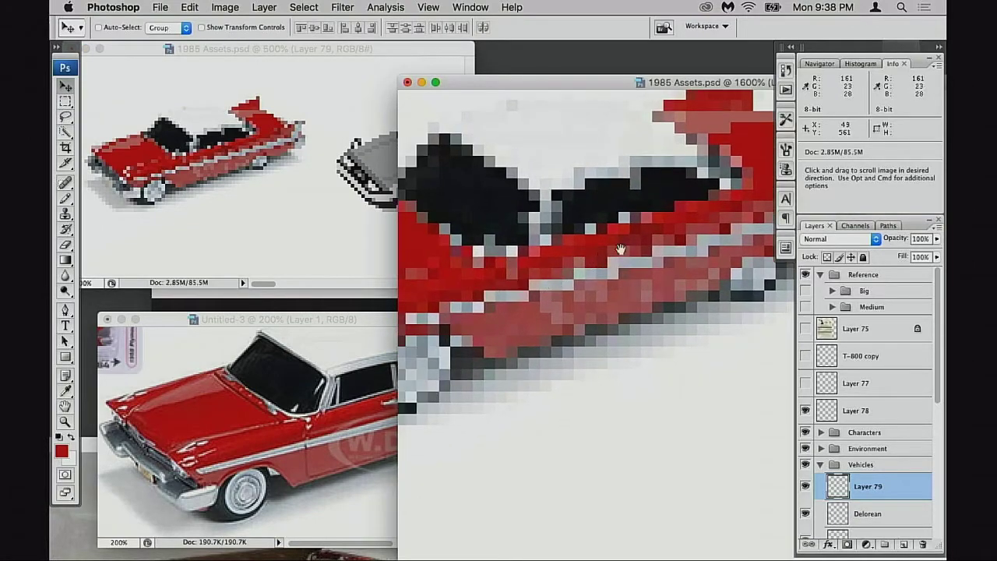
pyautogui.moveTo(583, 296); pyautogui.dragTo(560, 290)
pyautogui.moveTo(532, 248); pyautogui.dragTo(682, 345)
pyautogui.moveTo(580, 83); pyautogui.dragTo(553, 56)
pyautogui.moveTo(687, 203); pyautogui.dragTo(669, 214)
pyautogui.moveTo(767, 196); pyautogui.dragTo(657, 225)
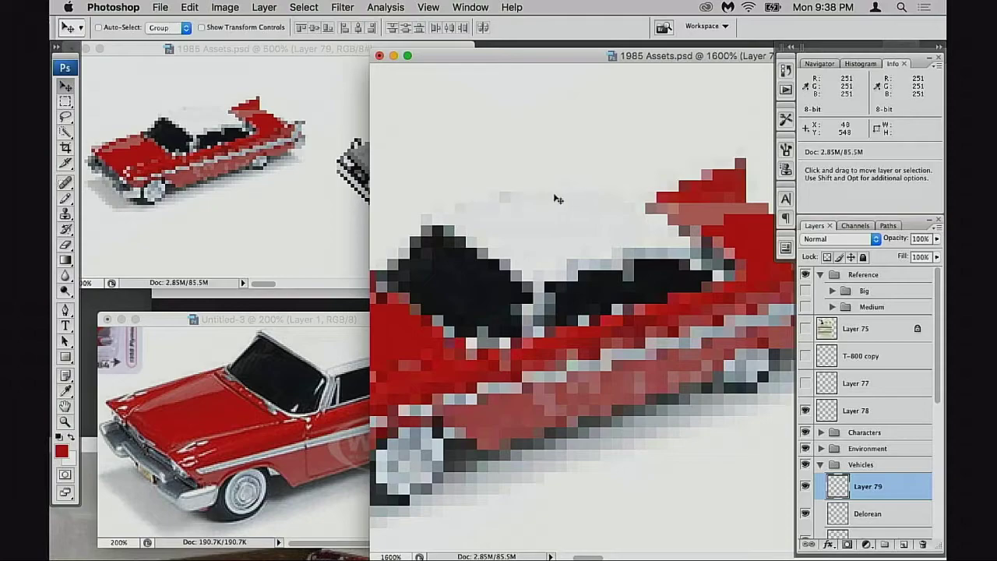
pyautogui.hscroll(-5, 548, 216)
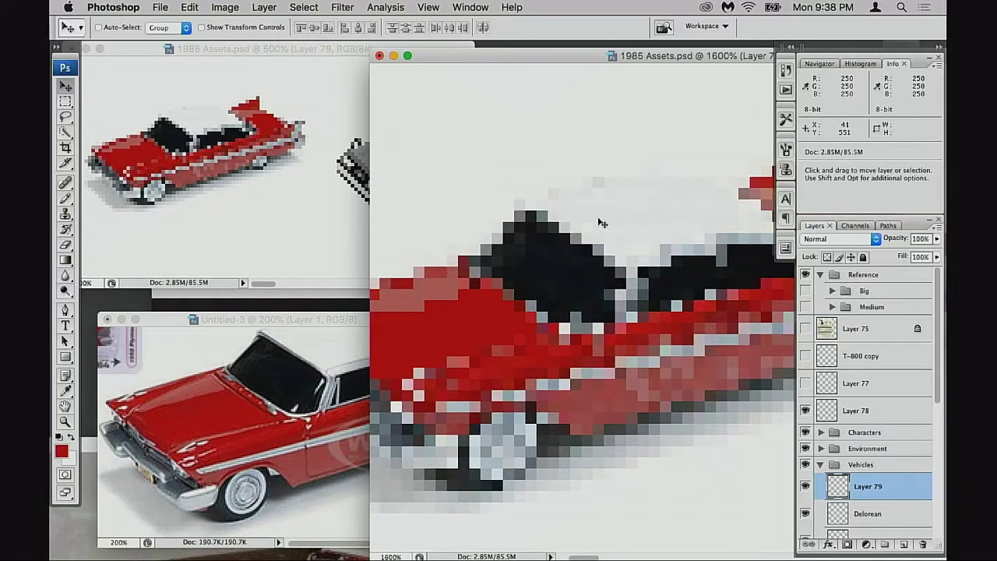
pyautogui.moveTo(614, 225); pyautogui.dragTo(589, 222)
pyautogui.hscroll(-6, 577, 223)
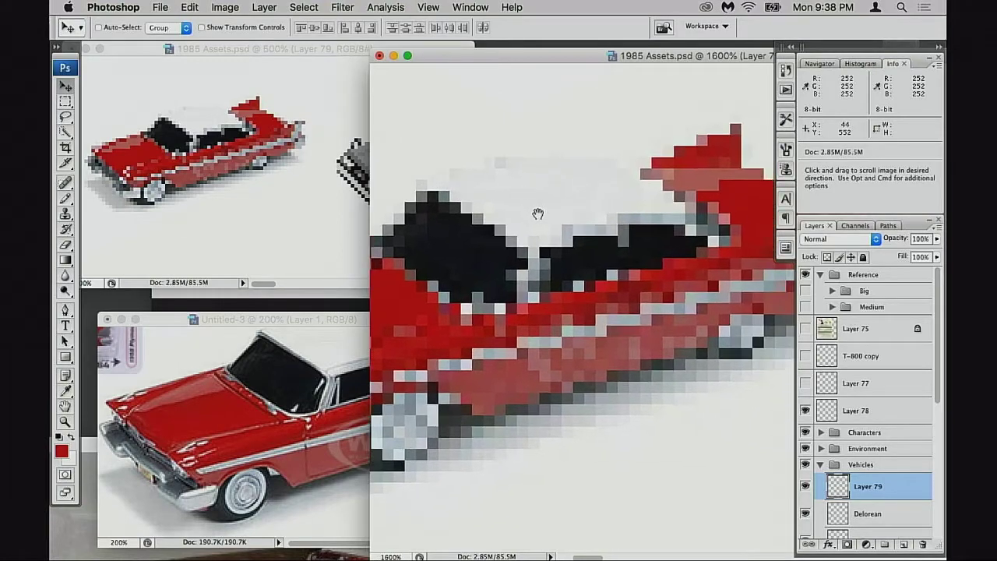
pyautogui.hscroll(-3, 555, 225)
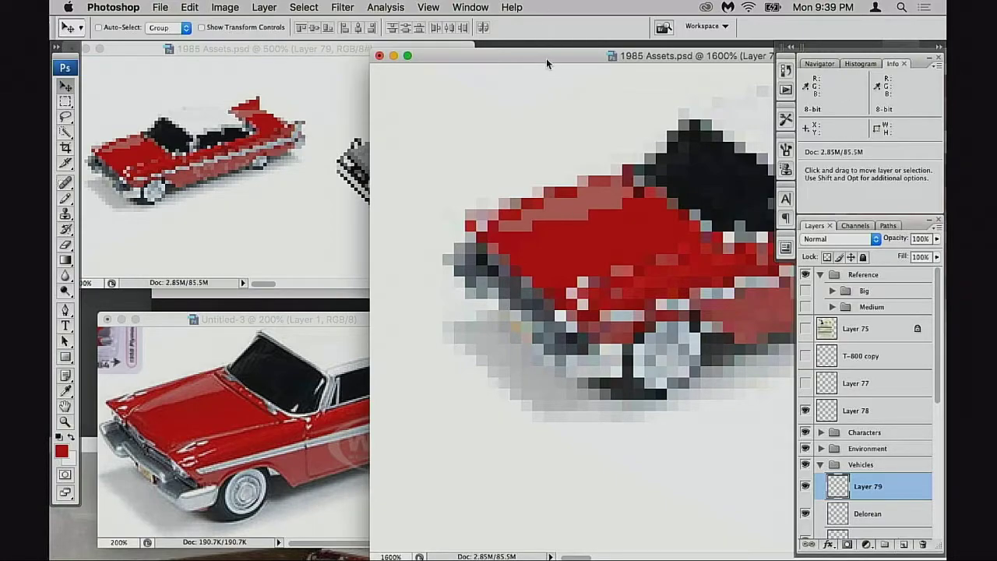
# - Inspect the car's hood, front wheel, side trim and side panels in the enlarged working view
pyautogui.moveTo(543, 55); pyautogui.dragTo(512, 53)
pyautogui.moveTo(676, 232); pyautogui.dragTo(569, 272)
pyautogui.moveTo(662, 260); pyautogui.dragTo(584, 283)
pyautogui.moveTo(467, 311); pyautogui.dragTo(495, 298)
pyautogui.moveTo(600, 281); pyautogui.dragTo(682, 269)
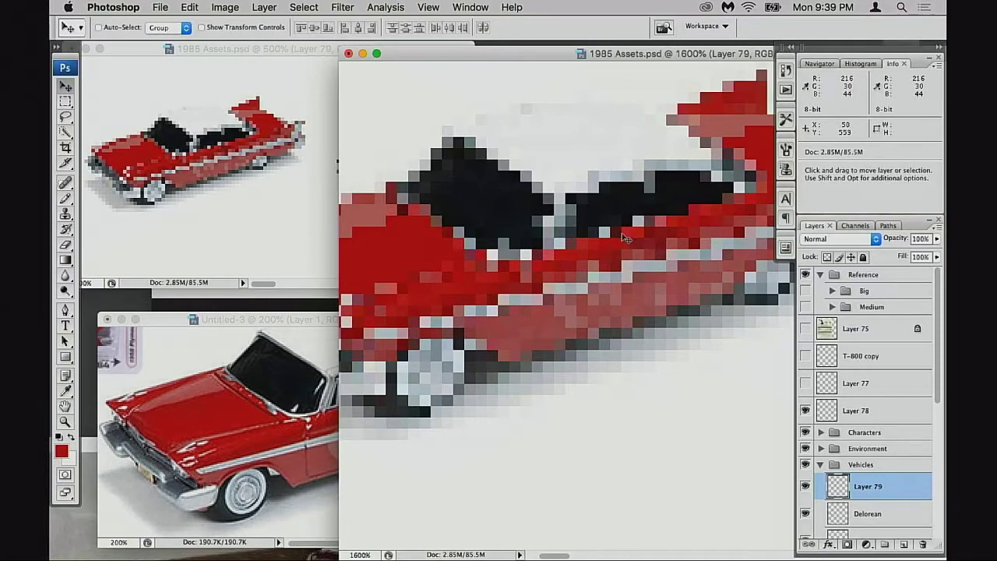
pyautogui.moveTo(522, 281); pyautogui.dragTo(631, 262)
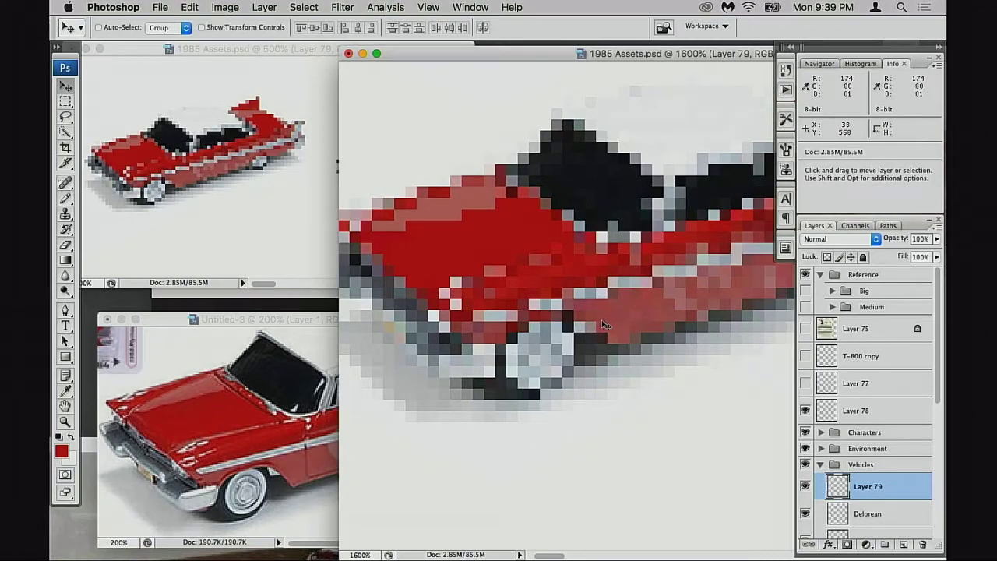
pyautogui.moveTo(748, 256); pyautogui.dragTo(538, 298)
pyautogui.moveTo(608, 274); pyautogui.dragTo(755, 241)
pyautogui.moveTo(479, 284); pyautogui.dragTo(590, 283)
pyautogui.keyDown('alt'); pyautogui.click(584, 279); pyautogui.keyUp('alt')
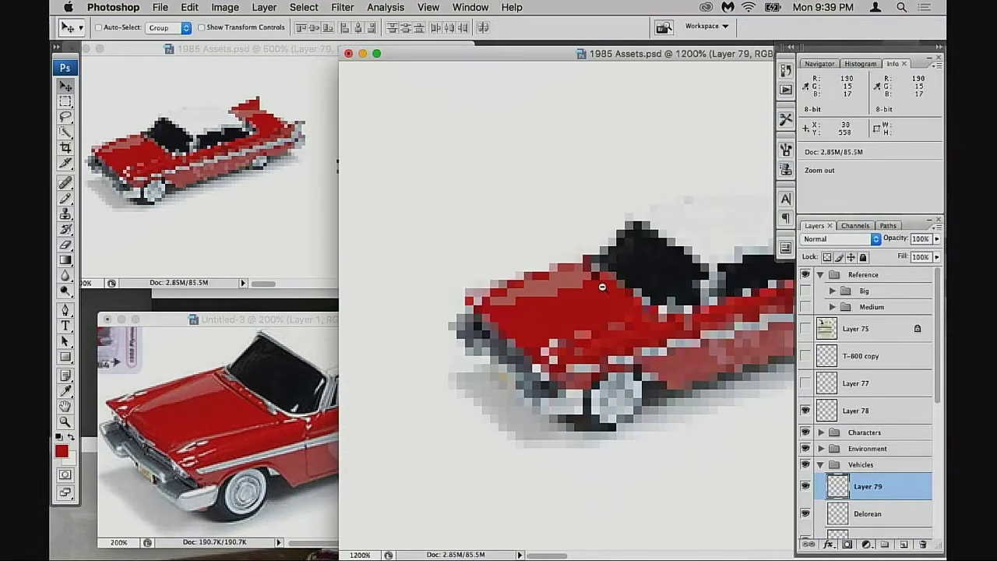
pyautogui.click(599, 285)
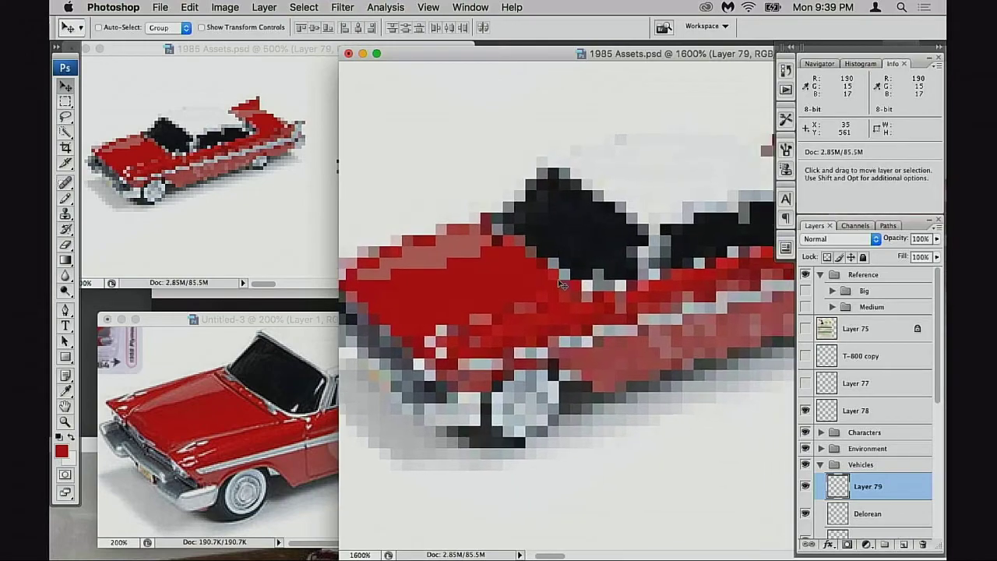
# - Ready the Pencil tool and compare the mottled side panels with the side of the car in the Untitled-3 reference photo
pyautogui.press('b')
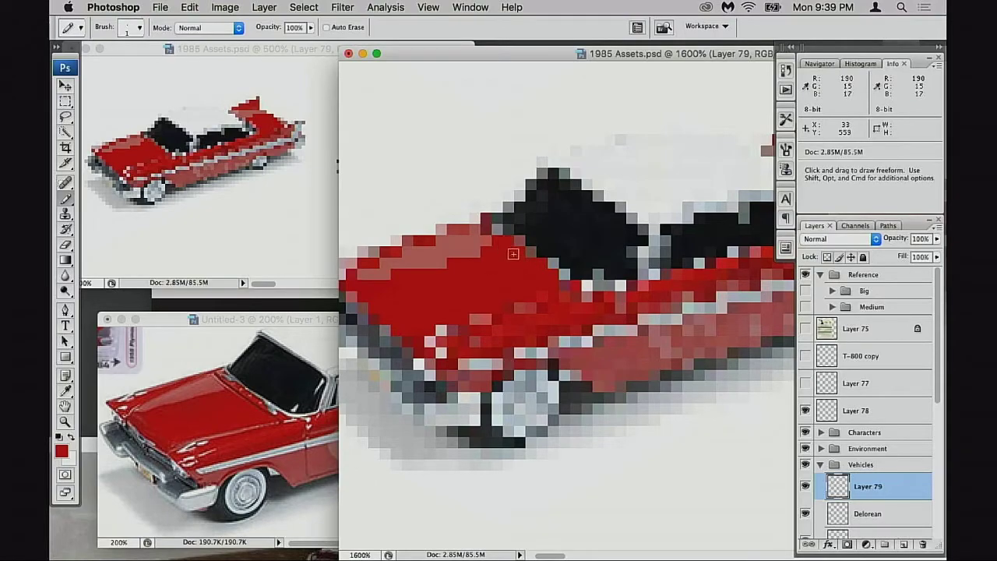
pyautogui.hscroll(5, 483, 294)
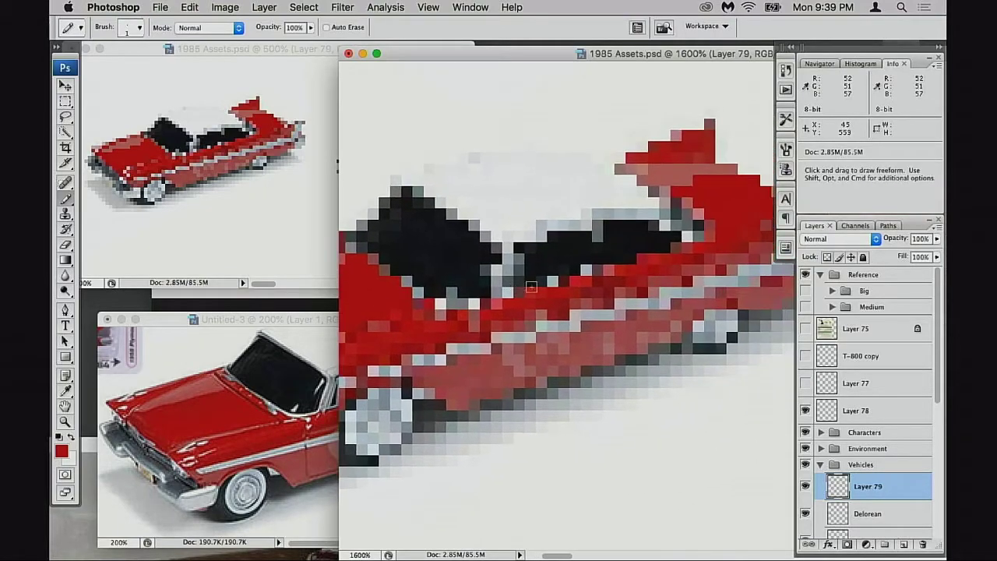
pyautogui.moveTo(608, 272); pyautogui.dragTo(603, 272)
pyautogui.scroll(-3, 601, 272)
pyautogui.hscroll(-4, 601, 272)
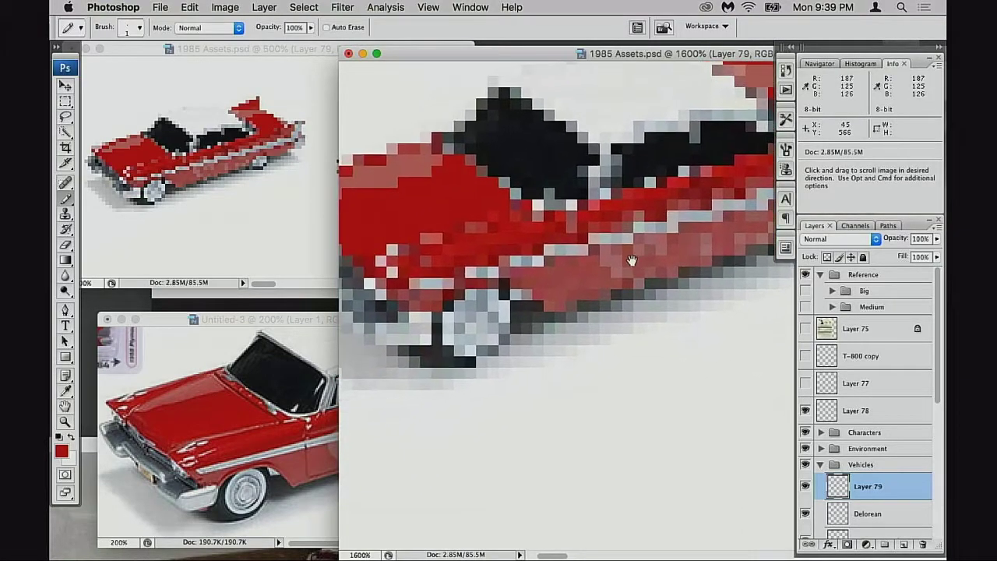
pyautogui.moveTo(631, 260); pyautogui.dragTo(469, 285)
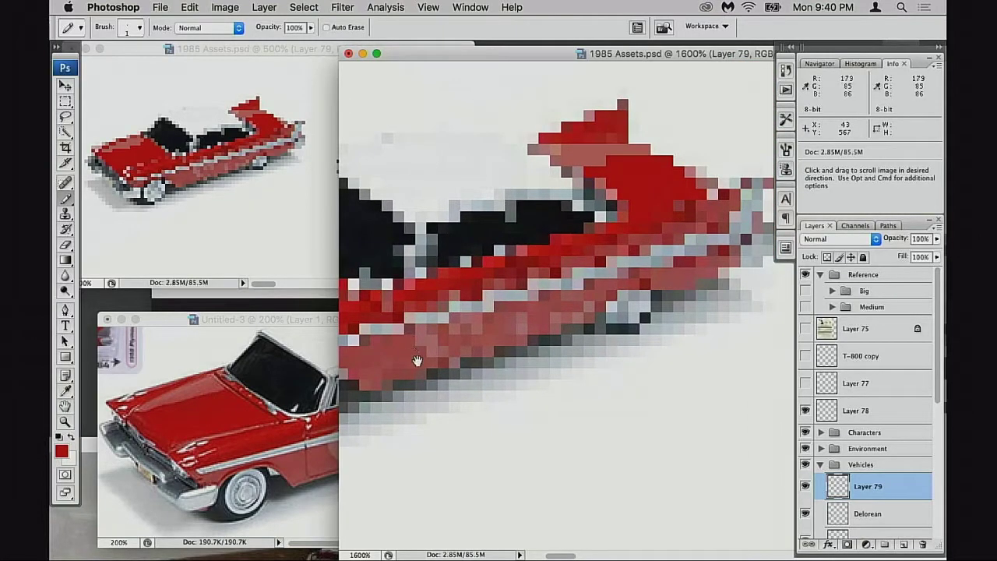
pyautogui.moveTo(414, 360); pyautogui.dragTo(556, 290)
pyautogui.moveTo(656, 245); pyautogui.dragTo(570, 268)
pyautogui.click(244, 402)
pyautogui.hscroll(2, 291, 439)
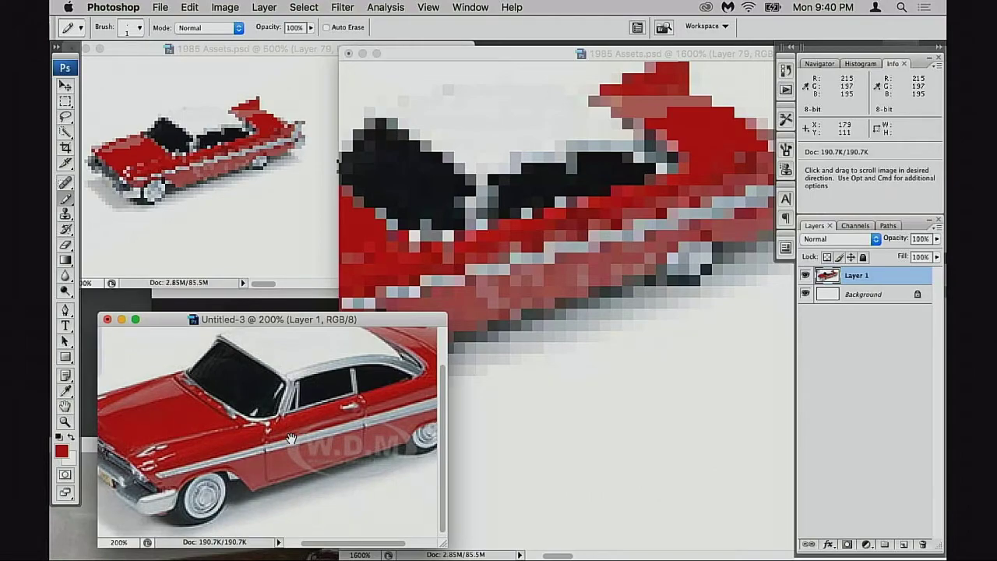
pyautogui.moveTo(291, 438); pyautogui.dragTo(322, 416)
# - Sample the muted red of the lower side panel and pencil it flat across that panel and the band above the chrome trim
pyautogui.click(521, 310)
pyautogui.moveTo(498, 299); pyautogui.dragTo(537, 304)
pyautogui.keyDown('alt'); pyautogui.click(510, 293); pyautogui.keyUp('alt')
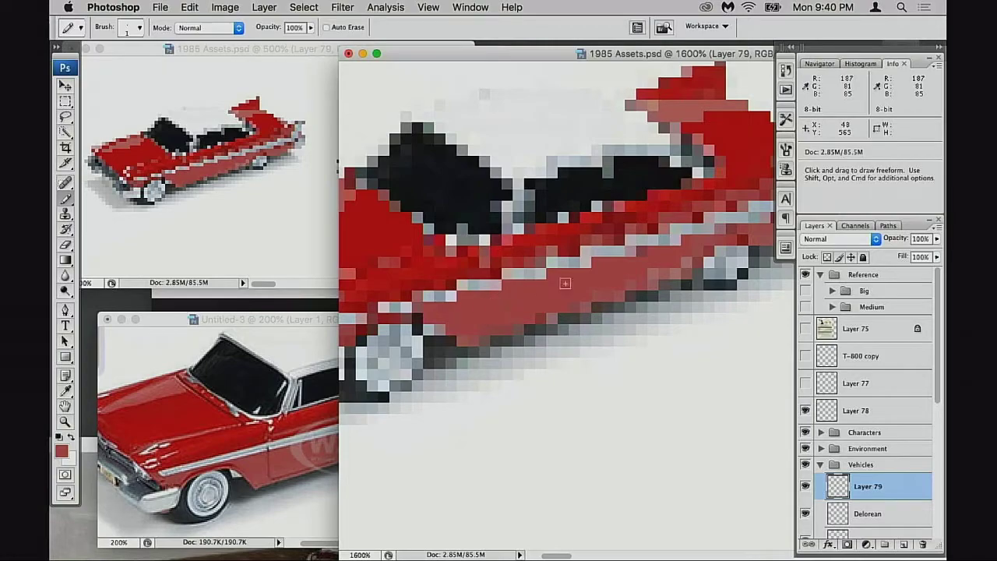
pyautogui.moveTo(655, 268); pyautogui.dragTo(591, 289)
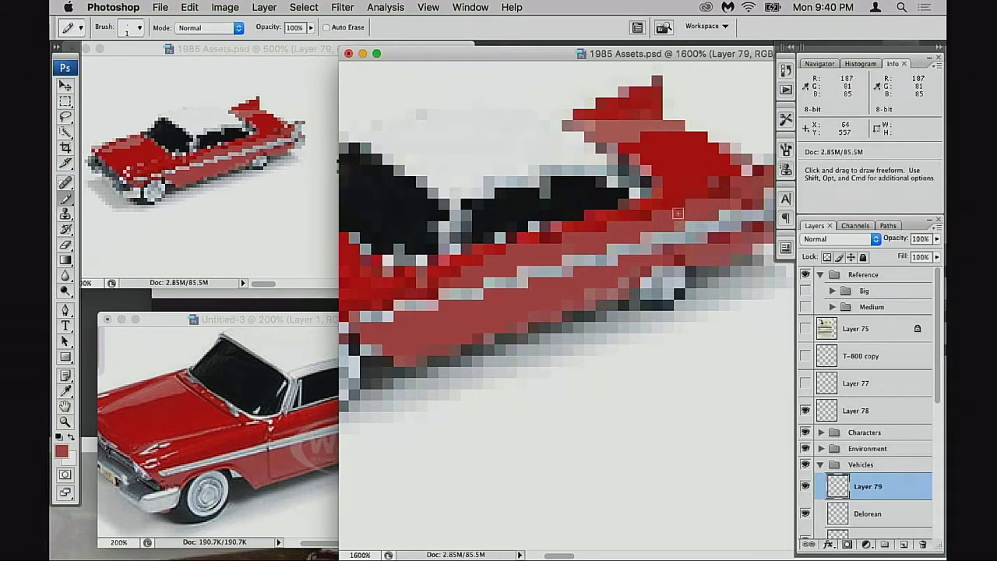
# - Sample the rear deck's bright red, pencil the strip beneath the side windows with it, and bring up the reference photo
pyautogui.keyDown('alt'); pyautogui.click(682, 186); pyautogui.keyUp('alt')
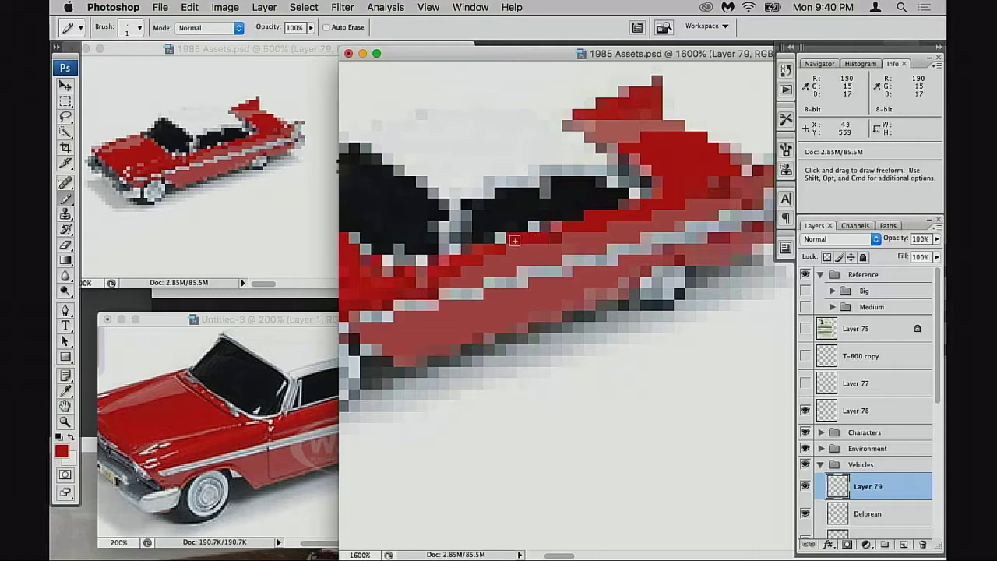
pyautogui.hscroll(-3, 478, 279)
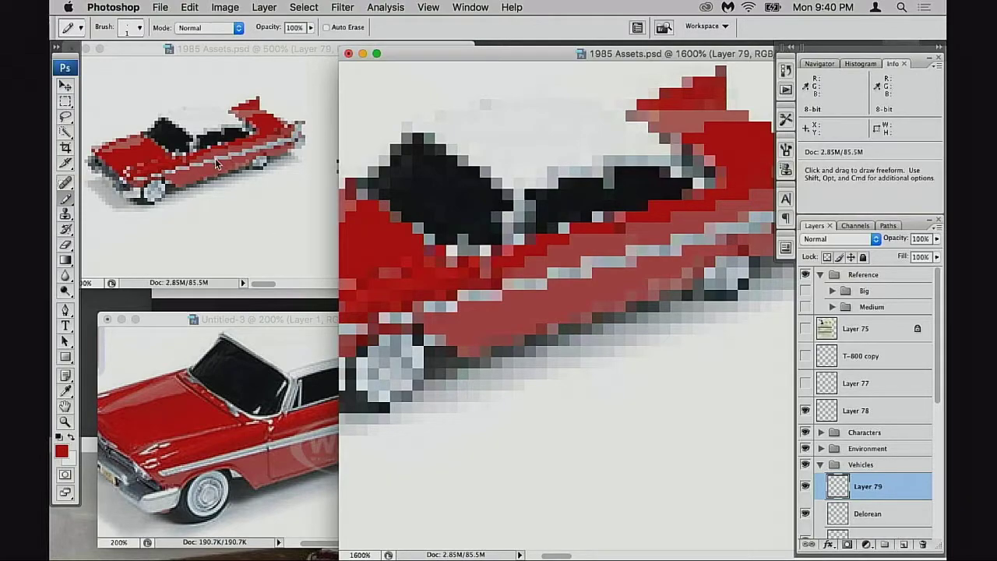
pyautogui.click(304, 410)
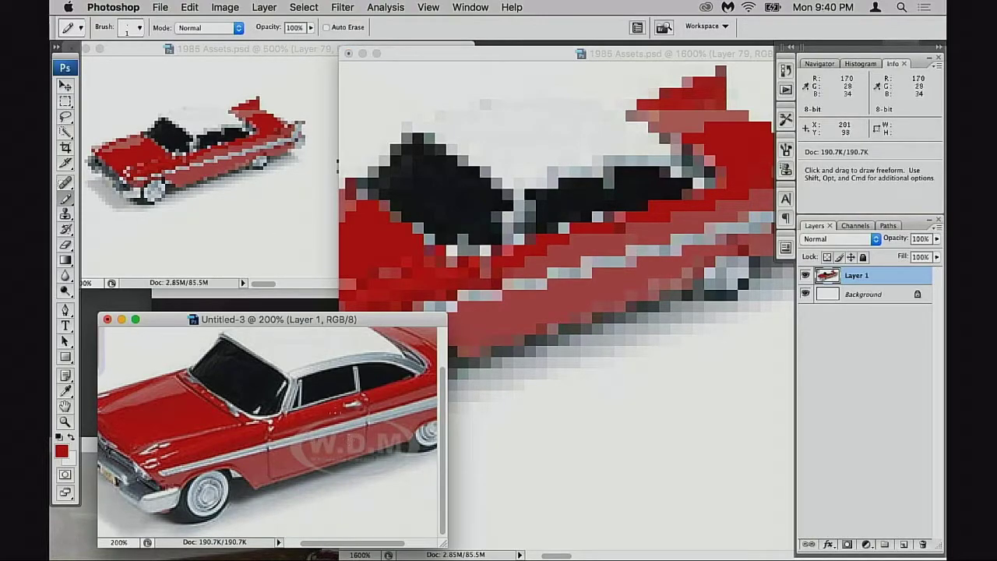
# - Examine the door, chrome trim, lower side panel and window edge in the Untitled-3 reference photo
pyautogui.press('v')
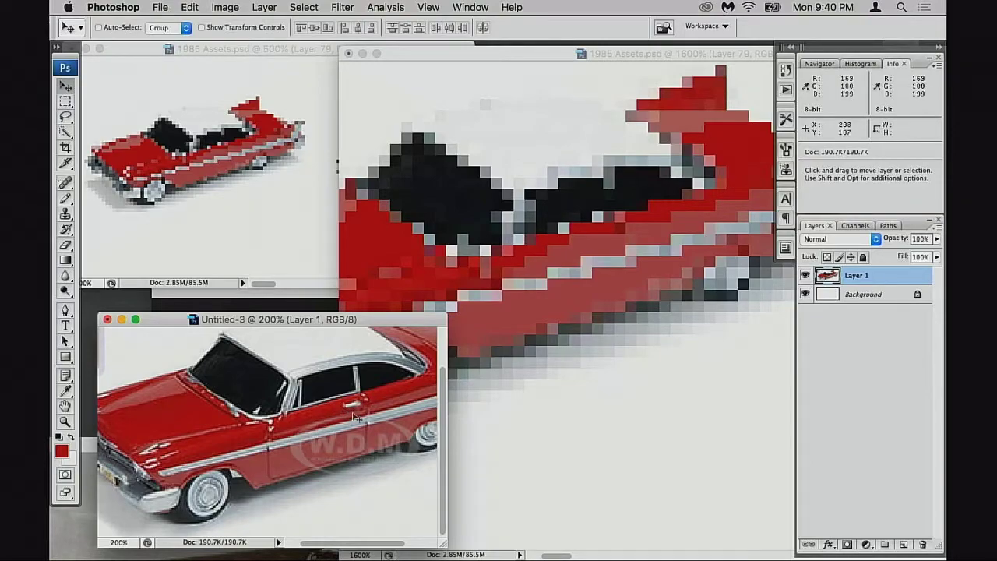
pyautogui.moveTo(296, 386); pyautogui.dragTo(348, 422)
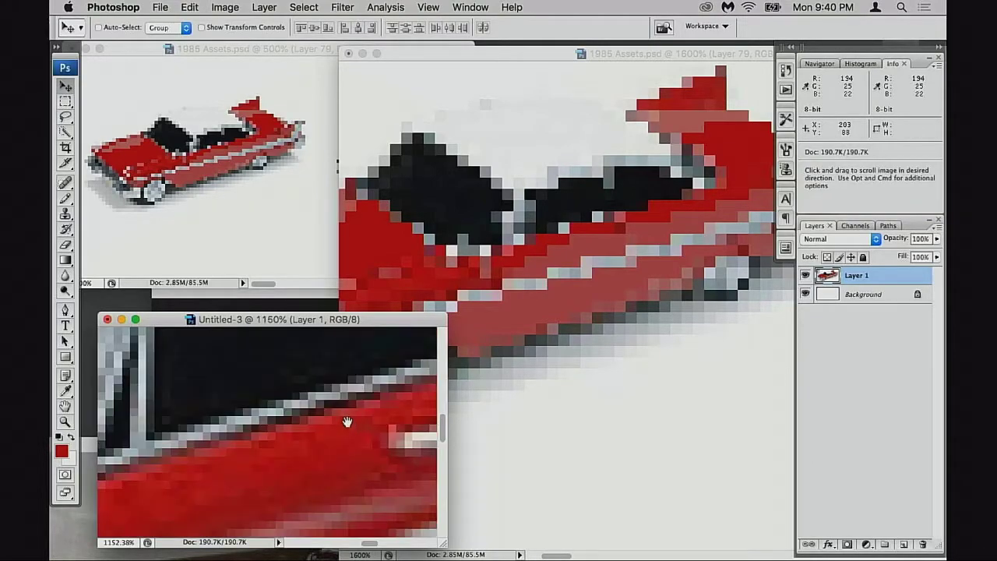
pyautogui.keyDown('alt'); pyautogui.click(317, 452); pyautogui.keyUp('alt')
pyautogui.keyDown('alt'); pyautogui.click(318, 454); pyautogui.keyUp('alt')
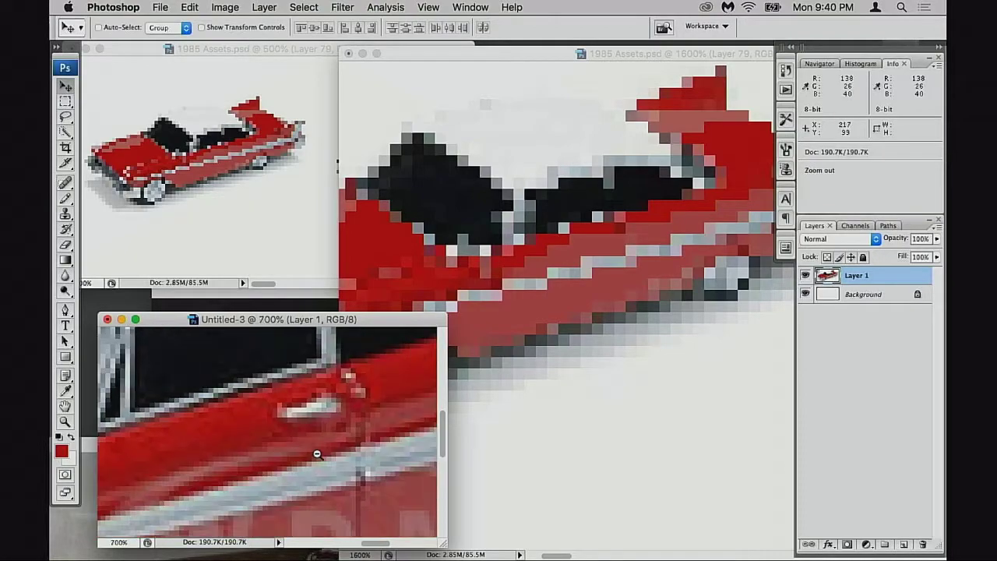
pyautogui.keyDown('alt'); pyautogui.click(317, 454); pyautogui.keyUp('alt')
pyautogui.keyDown('alt'); pyautogui.click(315, 454); pyautogui.keyUp('alt')
pyautogui.moveTo(178, 476); pyautogui.dragTo(289, 379)
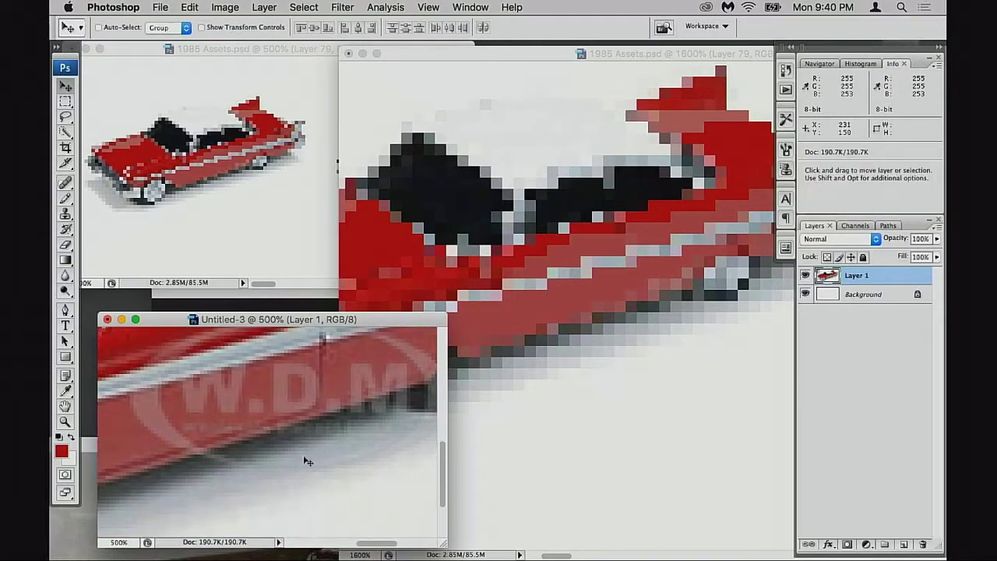
pyautogui.scroll(3, 257, 421)
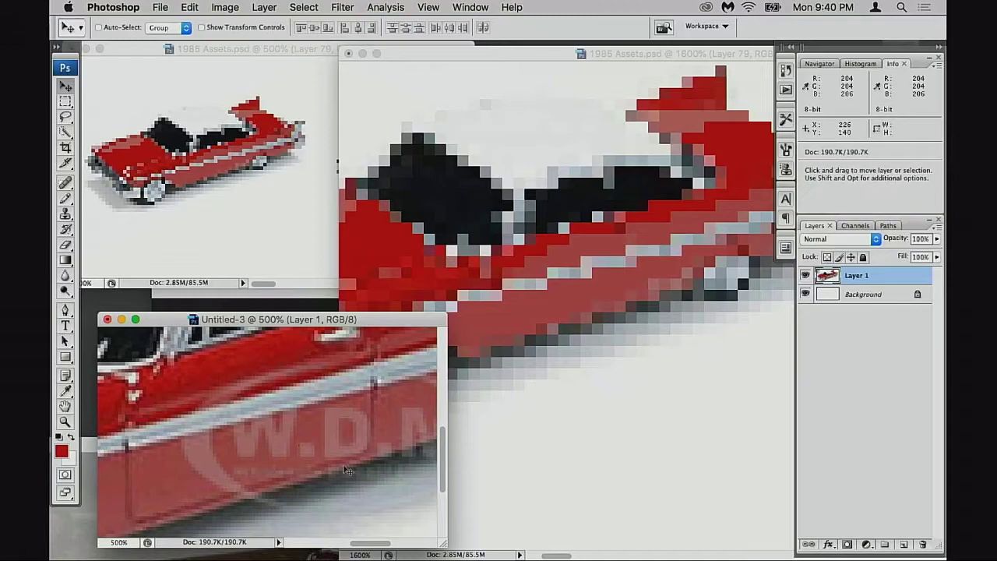
pyautogui.scroll(3, 312, 428)
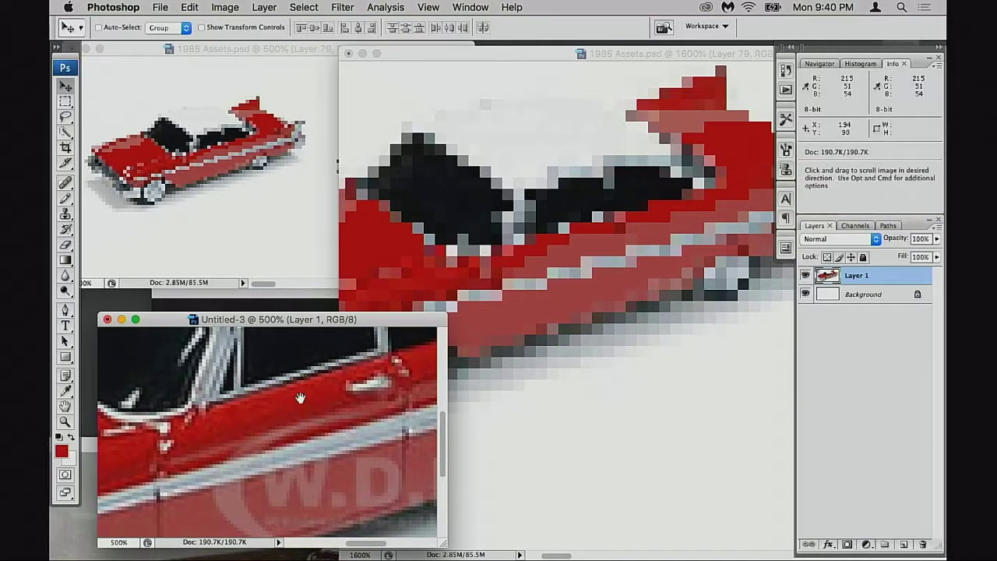
pyautogui.scroll(3, 300, 399)
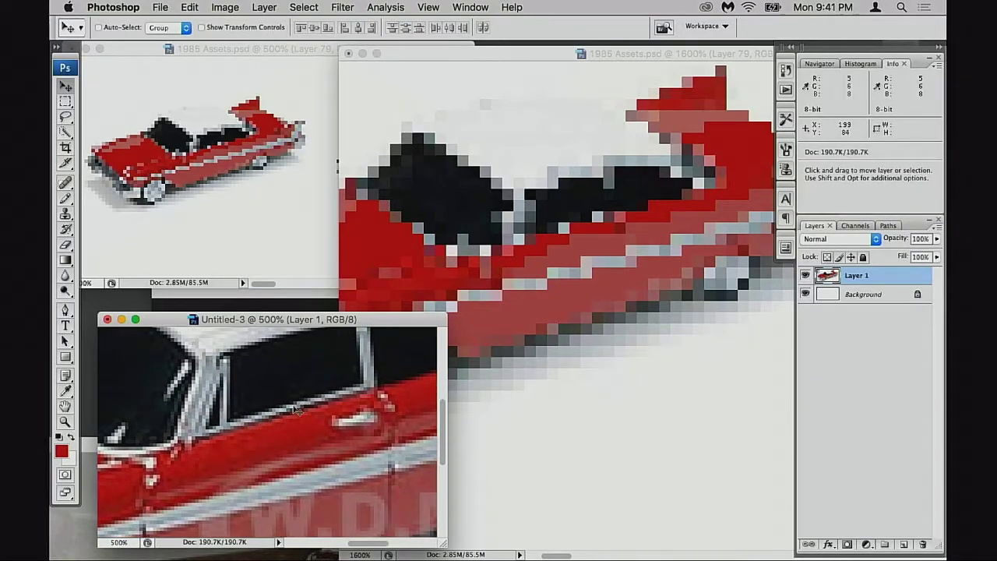
# - Sketch red direction marks over the side window and lower panel of the reference photo and undo them
pyautogui.press('b')
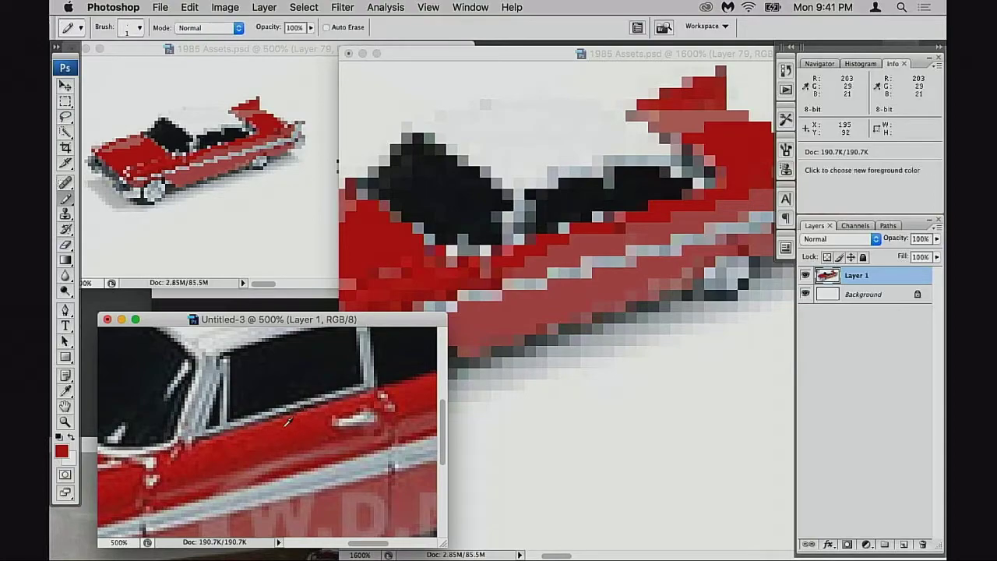
pyautogui.moveTo(301, 363)
pyautogui.mouseDown()
pyautogui.moveTo(309, 398)
pyautogui.moveTo(306, 365)
pyautogui.mouseUp()
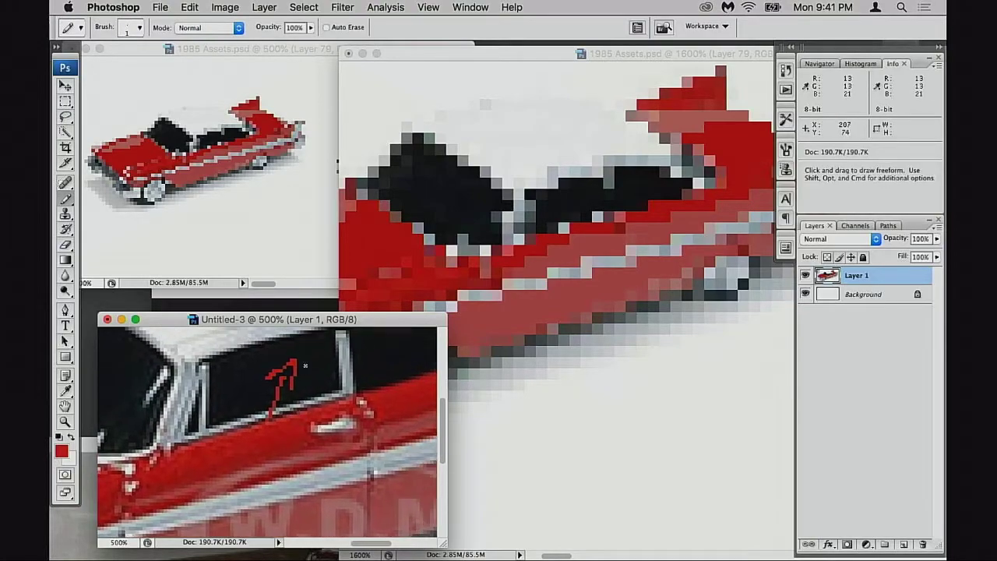
pyautogui.scroll(-5, 275, 410)
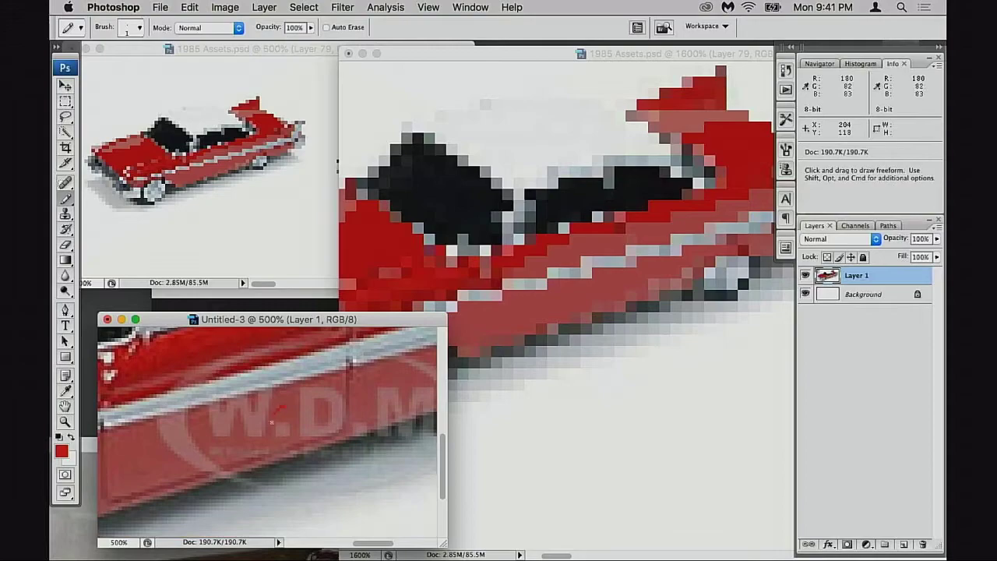
pyautogui.moveTo(352, 469); pyautogui.dragTo(363, 494)
pyautogui.scroll(5, 364, 494)
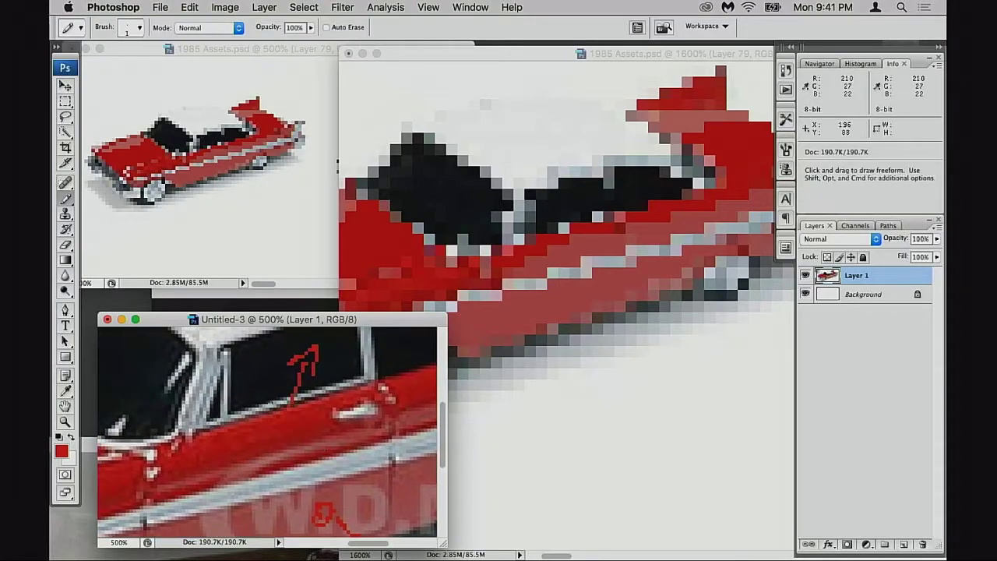
pyautogui.press('super+alt+z')
pyautogui.press('super+alt+z')
pyautogui.press('super+alt+z')
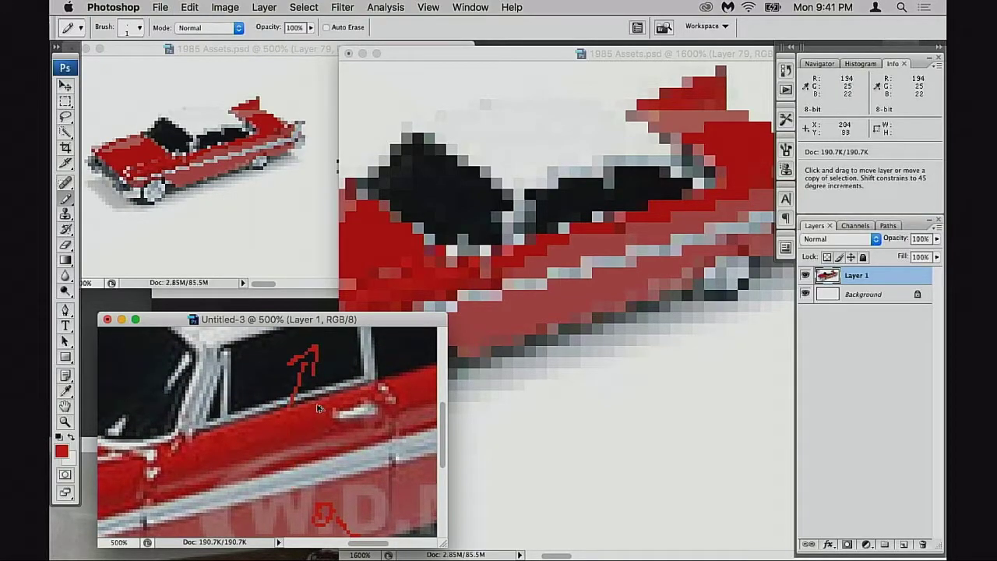
pyautogui.press('super+z')
pyautogui.press('super+alt+z')
pyautogui.press('super+alt+z')
pyautogui.press('super+alt+z')
pyautogui.press('super+alt+z')
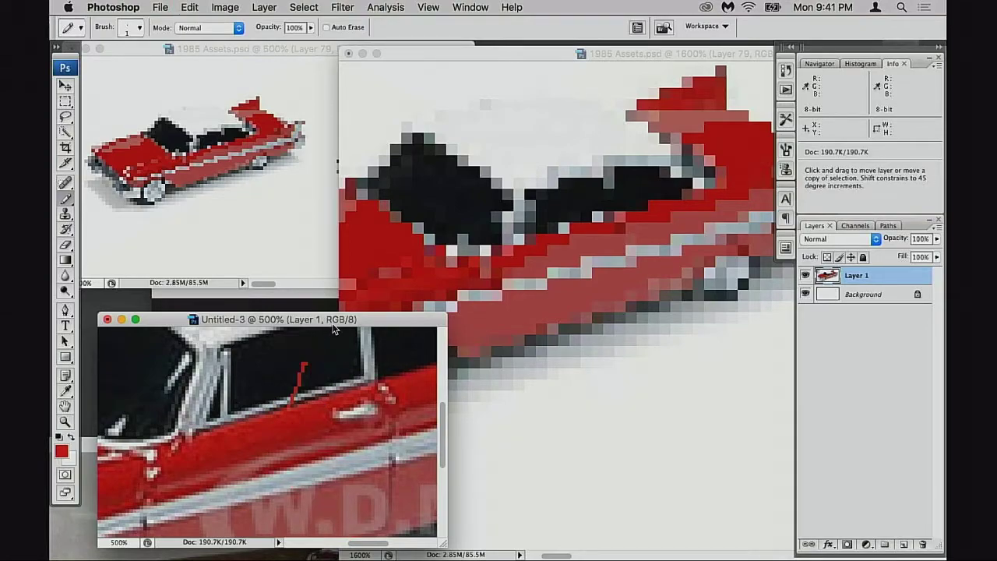
# - Return to the enlarged working car, sample the side's muted red and pencil the front fender flat from the trim to the headlight
pyautogui.click(314, 245)
pyautogui.click(577, 305)
pyautogui.moveTo(579, 307); pyautogui.dragTo(631, 319)
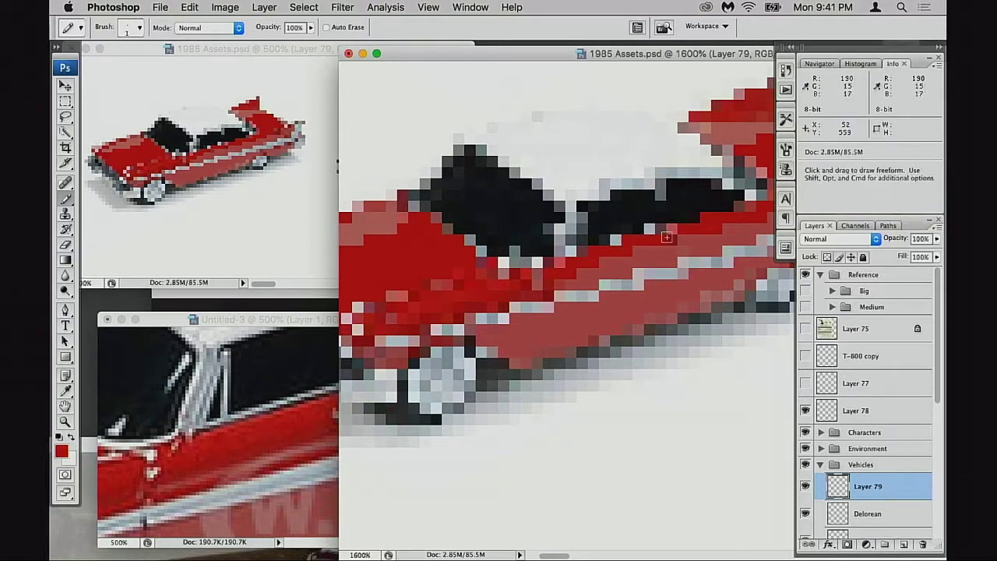
pyautogui.keyDown('alt'); pyautogui.click(654, 259); pyautogui.keyUp('alt')
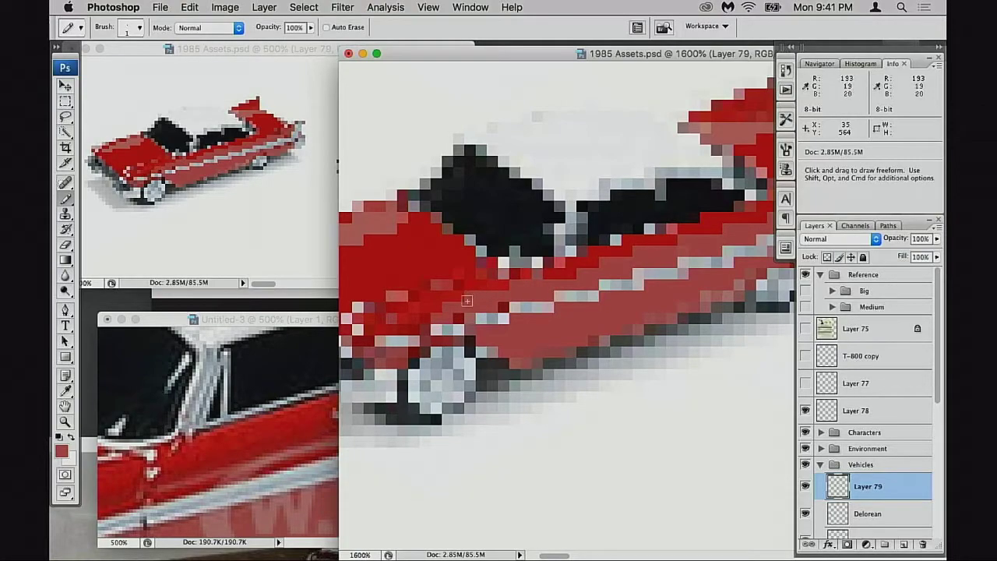
pyautogui.moveTo(425, 311); pyautogui.dragTo(550, 284)
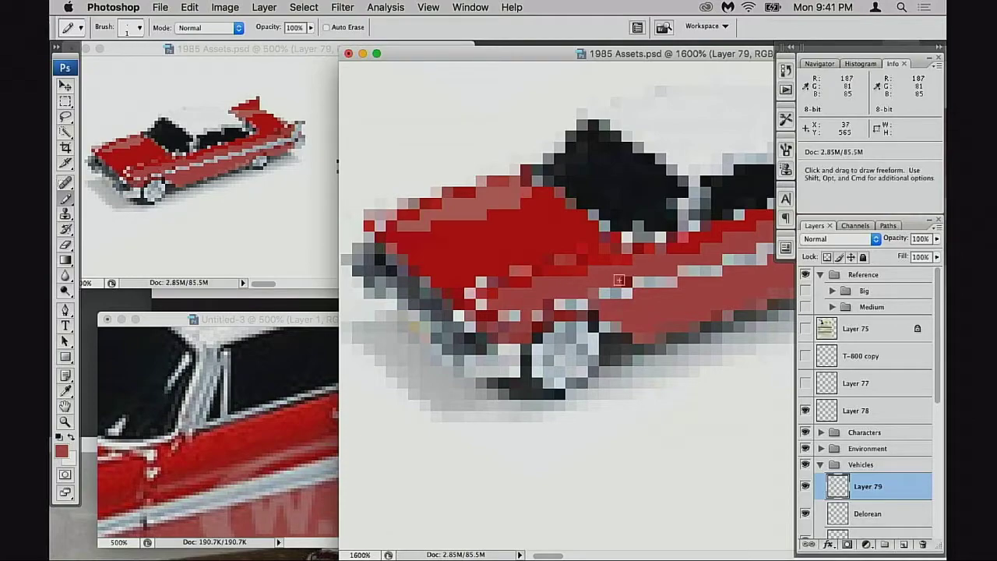
pyautogui.scroll(-1, 546, 303)
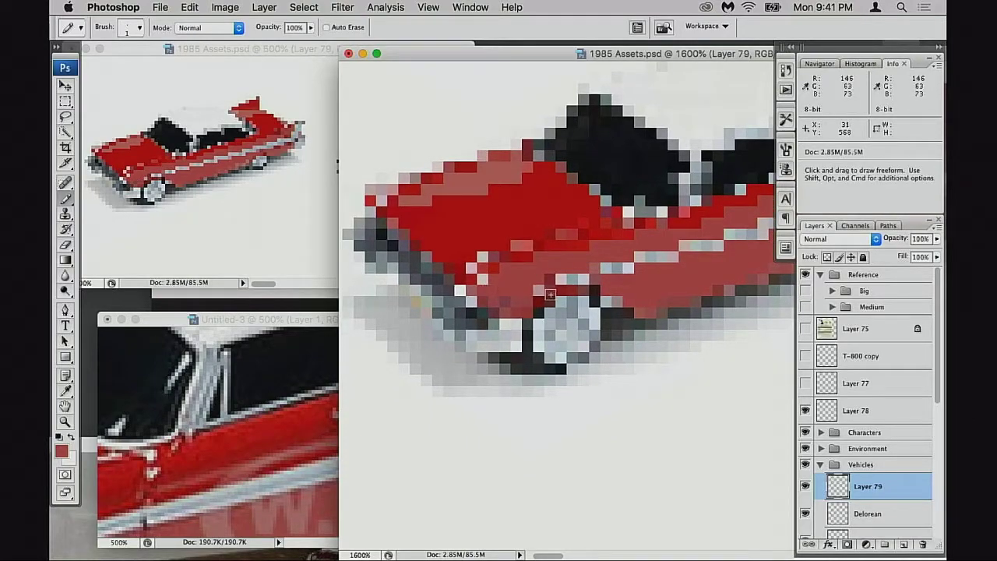
# - Examine the front fender, headlight, grille and bumper in the Untitled-3 reference photo
pyautogui.click(294, 398)
pyautogui.moveTo(255, 433); pyautogui.dragTo(363, 402)
pyautogui.keyDown('alt'); pyautogui.click(309, 391); pyautogui.keyUp('alt')
pyautogui.moveTo(235, 418); pyautogui.dragTo(332, 401)
pyautogui.click(569, 329)
pyautogui.click(267, 423)
pyautogui.moveTo(142, 489); pyautogui.dragTo(268, 449)
pyautogui.moveTo(243, 391); pyautogui.dragTo(264, 405)
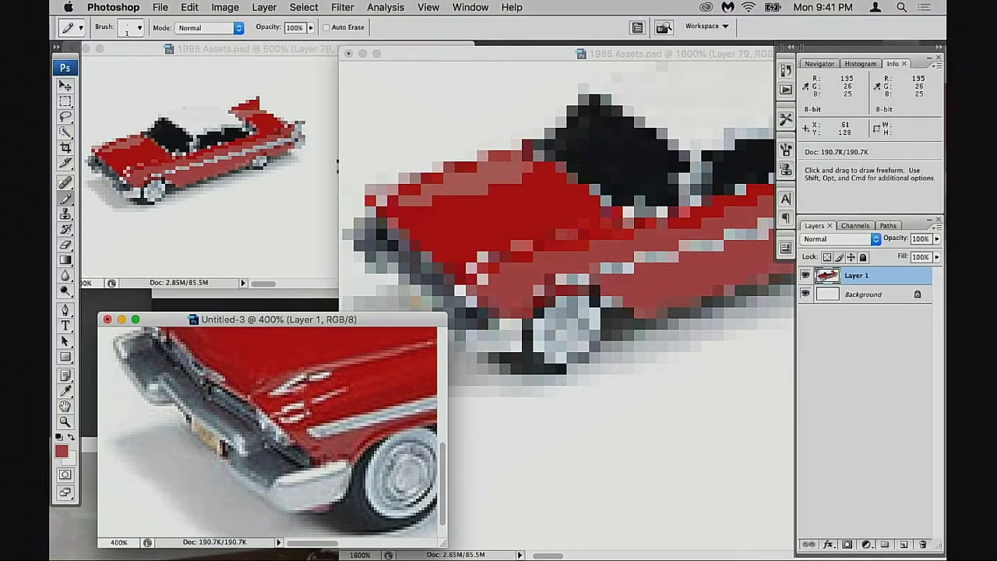
# - Trace white straight lines along the front edge of the hood and fender in the reference photo and undo them
pyautogui.press('x')
pyautogui.keyDown('shift'); pyautogui.click(327, 469); pyautogui.keyUp('shift')
pyautogui.scroll(5, 280, 432)
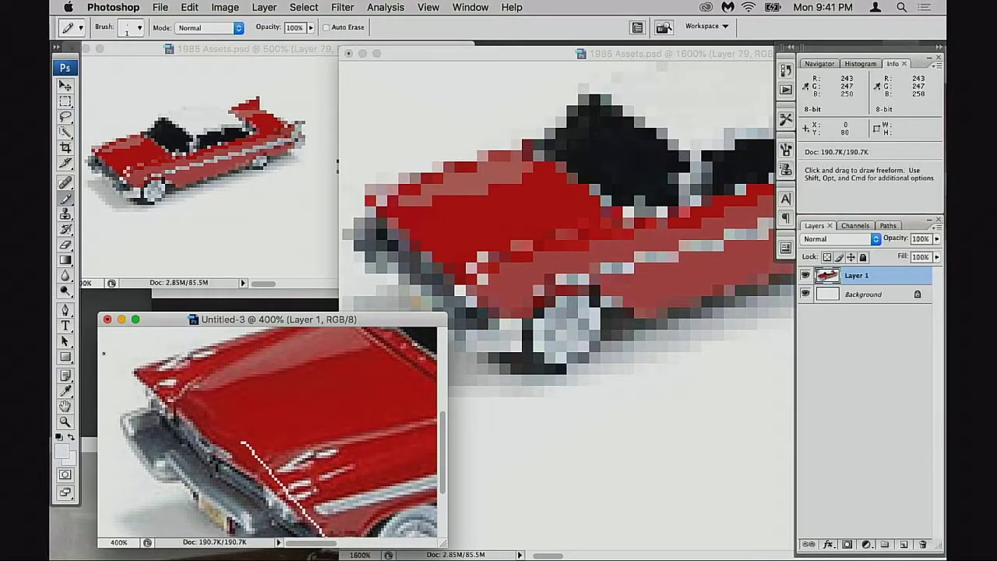
pyautogui.click(137, 368)
pyautogui.keyDown('shift'); pyautogui.click(197, 435); pyautogui.keyUp('shift')
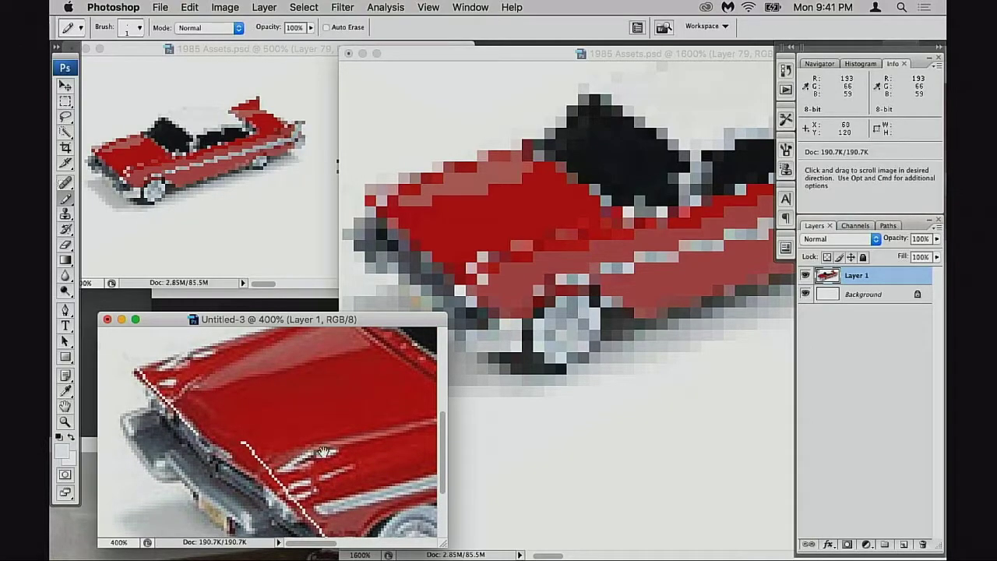
pyautogui.moveTo(343, 485); pyautogui.dragTo(278, 380)
pyautogui.press('alt+super+z')
pyautogui.press('alt+super+z')
pyautogui.press('alt+super+z')
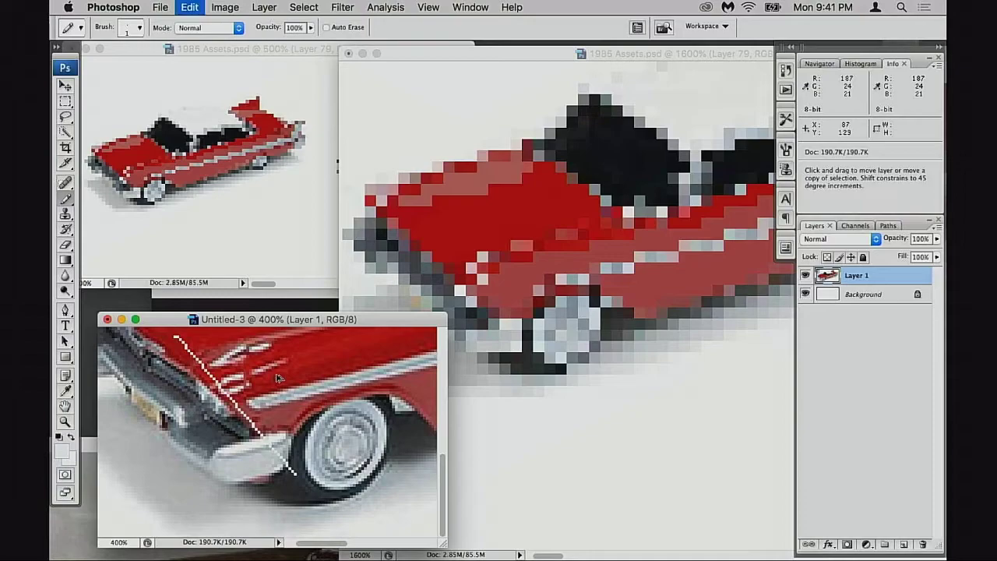
pyautogui.press('alt+super+z')
# - Sample dark tones from the working car's grille and pencil a near-black diagonal edge beneath the front of the hood and fender
pyautogui.click(538, 306)
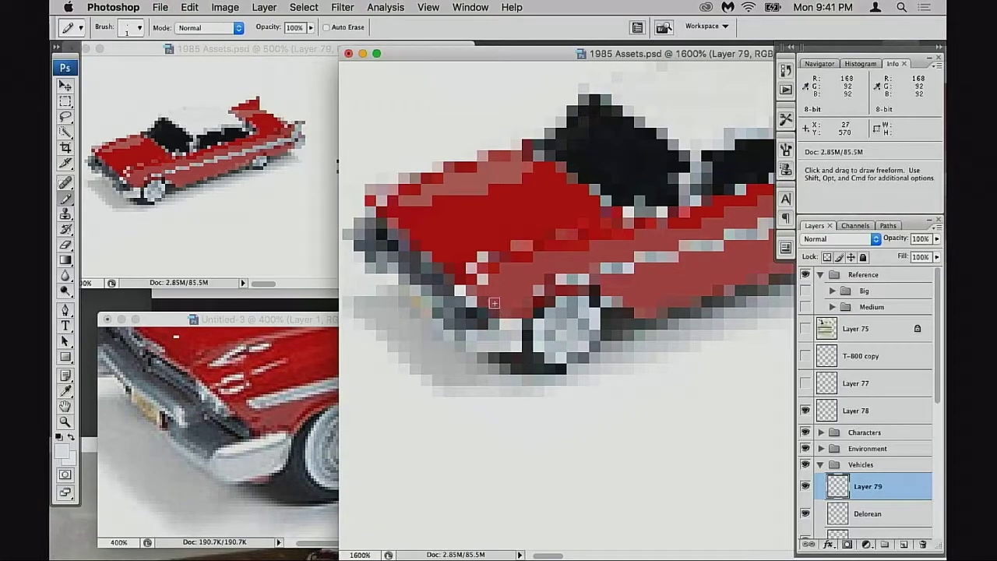
pyautogui.press('alt')
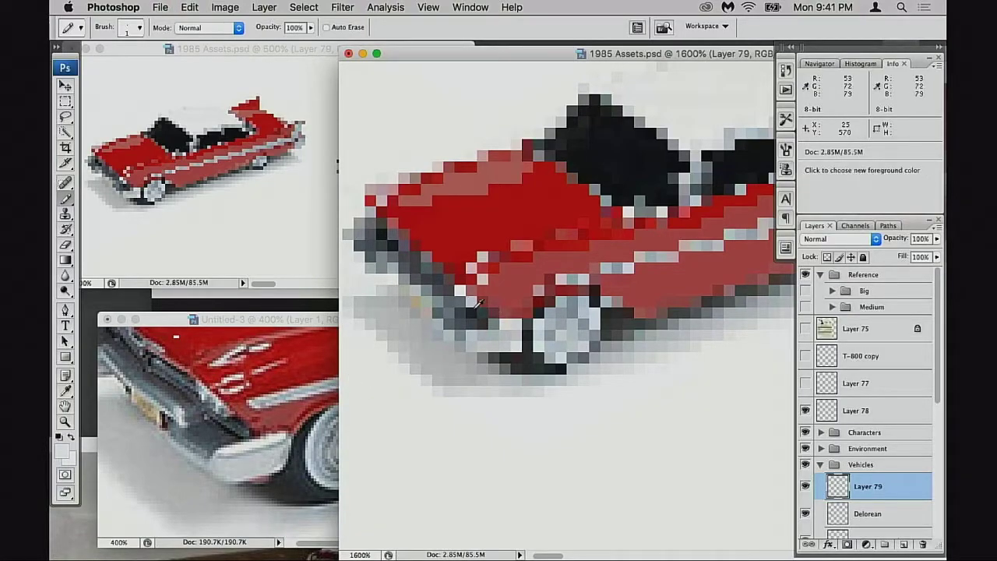
pyautogui.keyDown('alt'); pyautogui.click(482, 309); pyautogui.keyUp('alt')
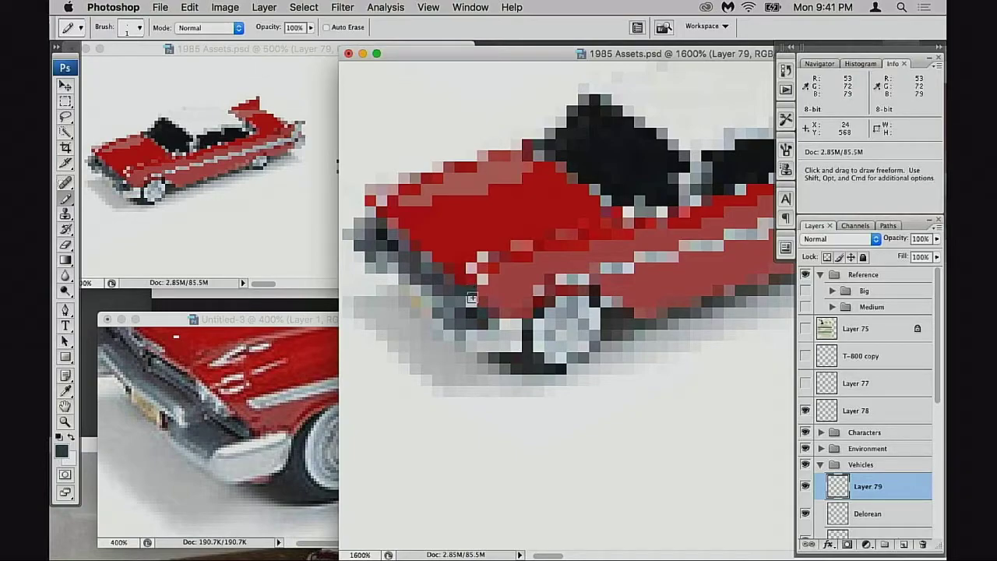
pyautogui.moveTo(472, 299); pyautogui.dragTo(495, 322)
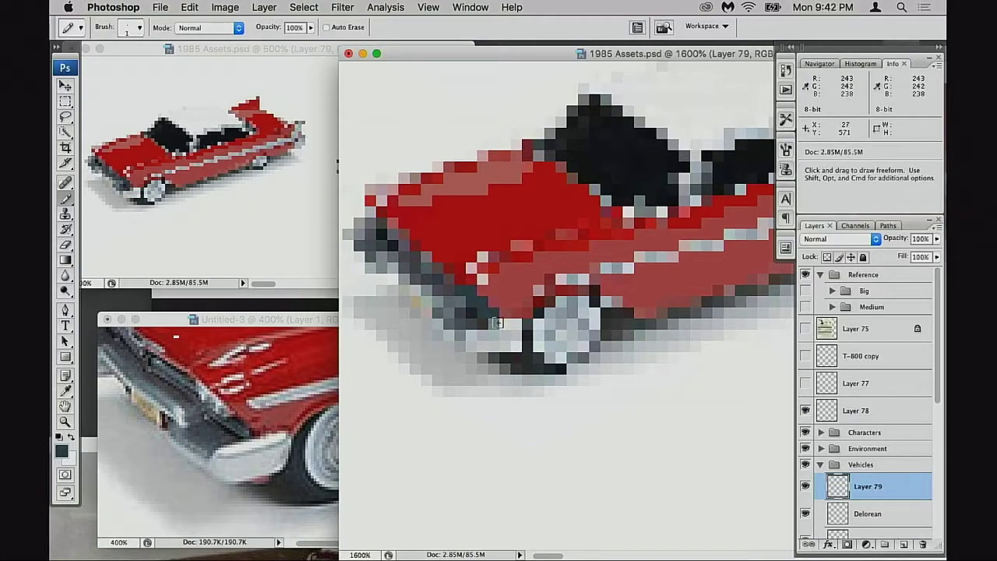
pyautogui.press('alt')
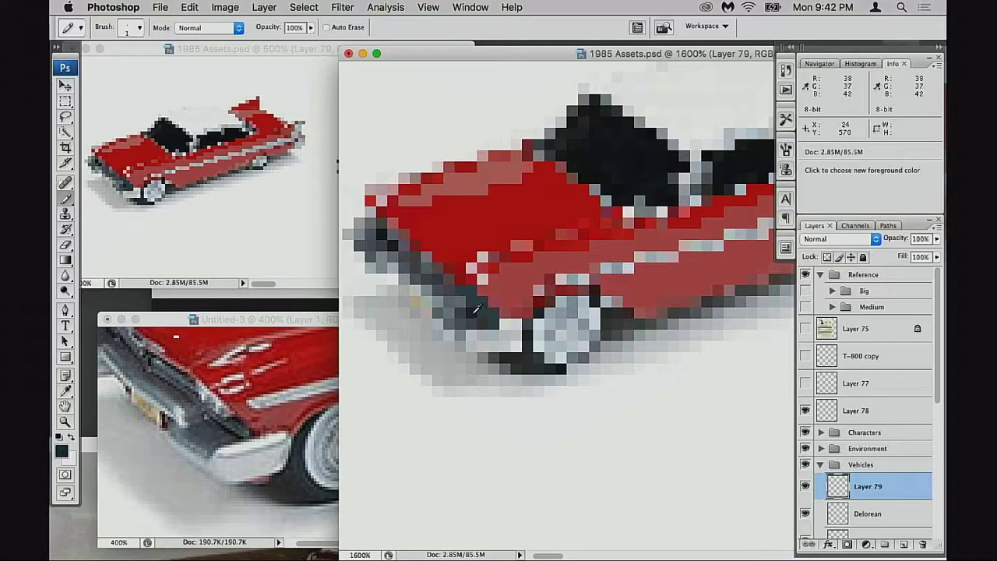
pyautogui.moveTo(485, 309); pyautogui.dragTo(439, 270)
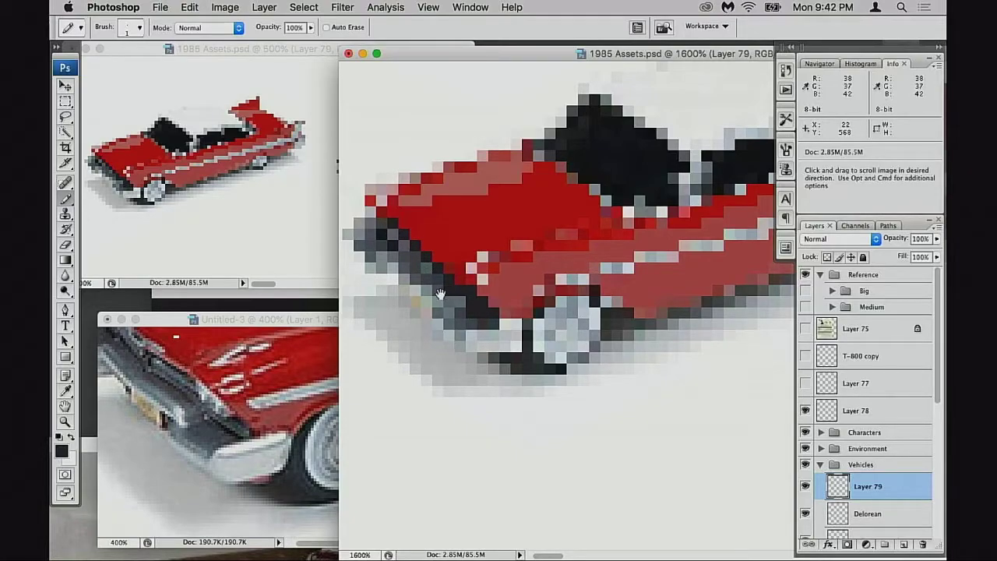
# - Touch up the fender's front corner with its sampled muted red and fill the grille band solid with the sampled near-black
pyautogui.hscroll(-2, 436, 257)
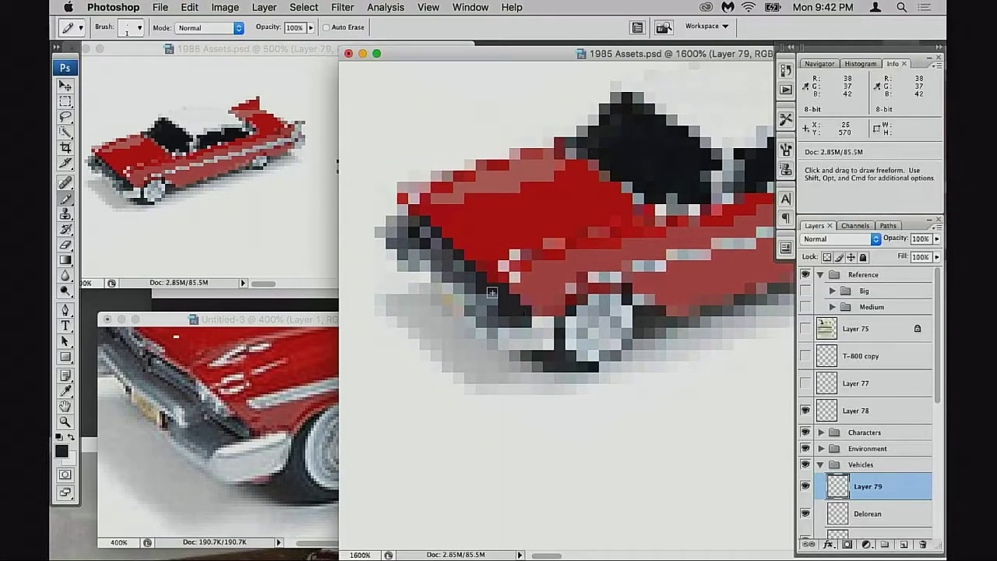
pyautogui.press('alt')
pyautogui.keyDown('alt'); pyautogui.click(533, 292); pyautogui.keyUp('alt')
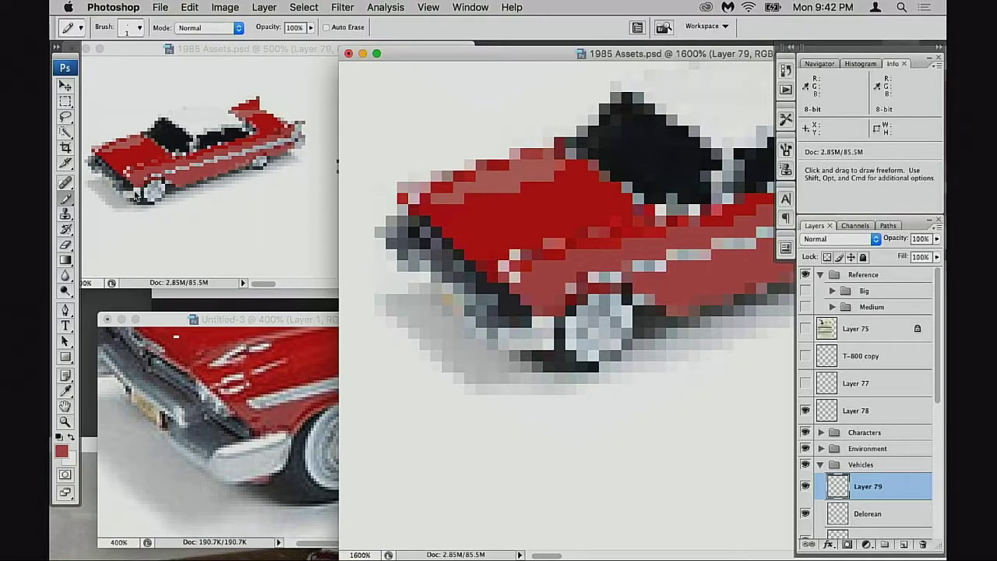
pyautogui.press('alt')
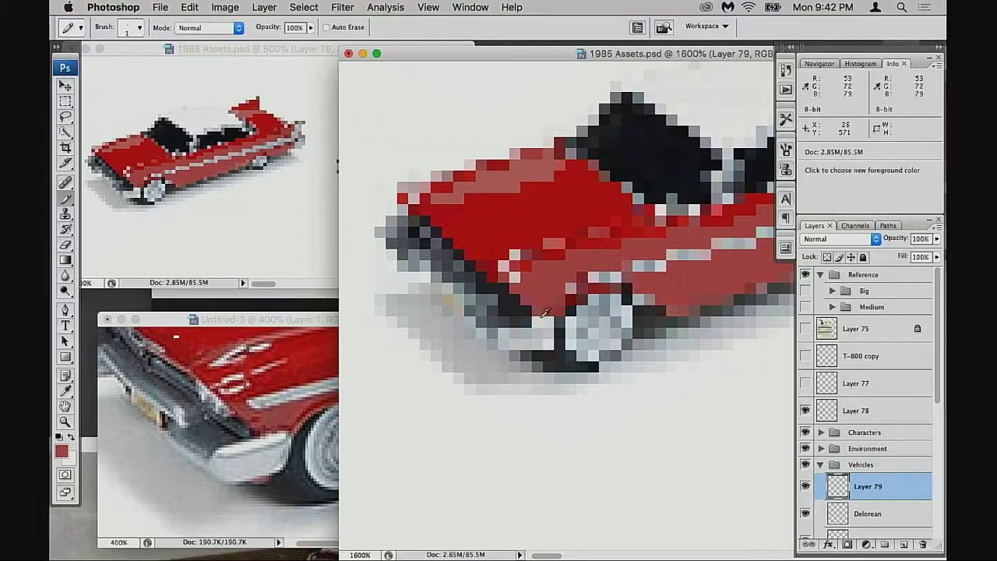
pyautogui.keyDown('alt'); pyautogui.click(520, 314); pyautogui.keyUp('alt')
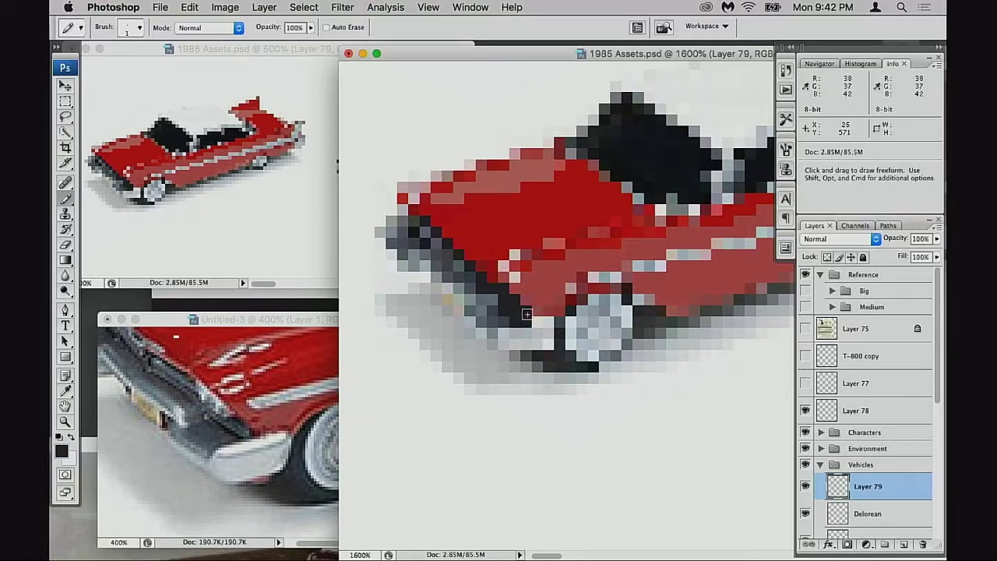
pyautogui.click(463, 269)
pyautogui.click(437, 245)
pyautogui.moveTo(427, 233); pyautogui.dragTo(475, 281)
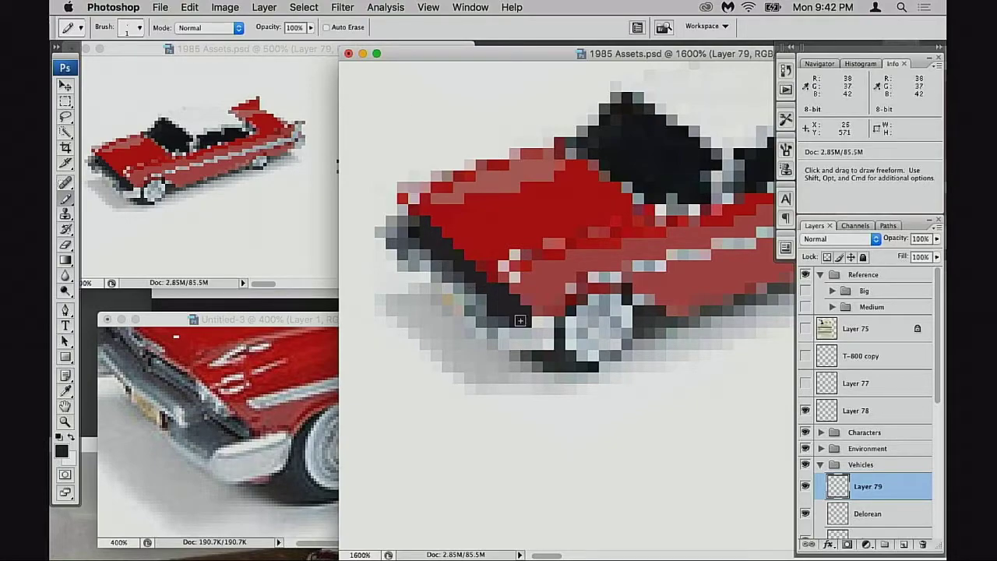
pyautogui.hscroll(-2, 520, 321)
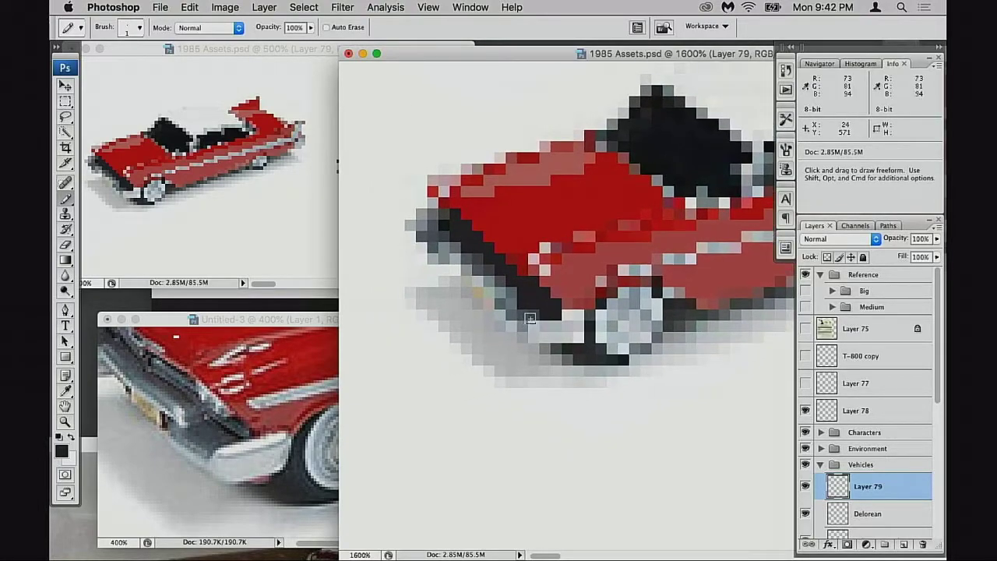
# - Paint dark pixels along the lower edge of the car's front grille on Layer 79
pyautogui.hscroll(-2, 535, 312)
pyautogui.moveTo(472, 243); pyautogui.dragTo(513, 272)
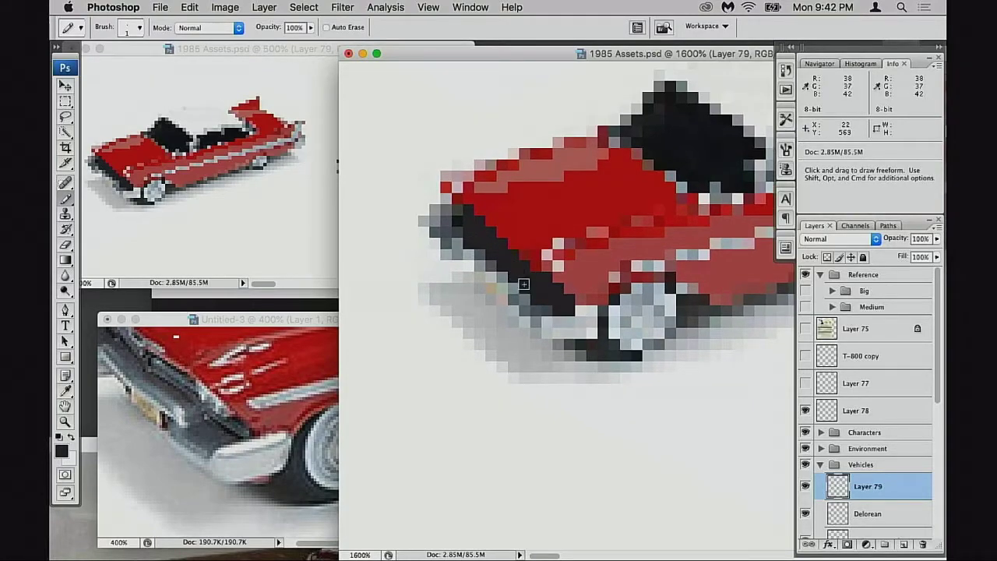
pyautogui.hscroll(2, 524, 284)
pyautogui.scroll(-2, 524, 285)
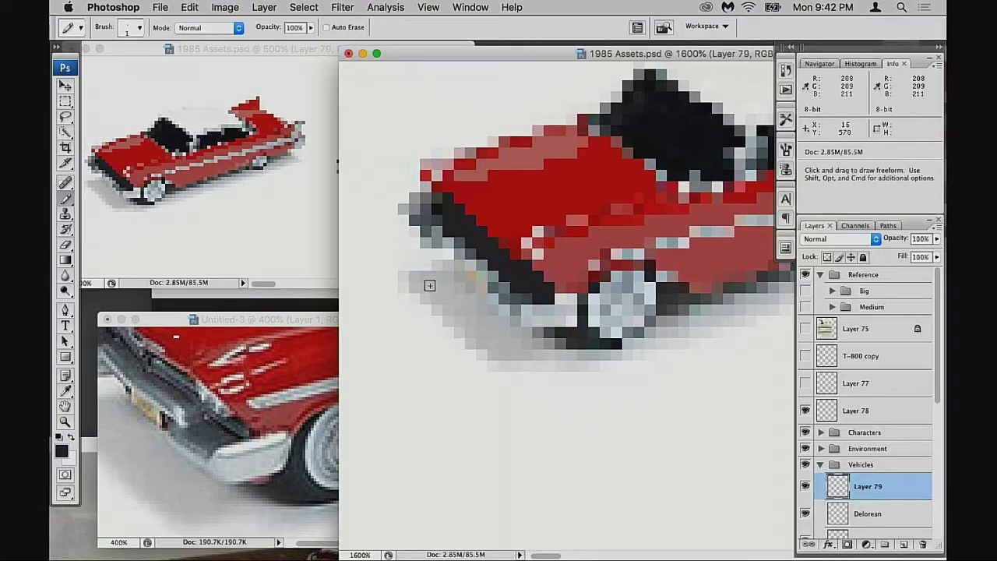
# - Hide the white Layer 63 copy 2 background and toggle Layer 79's visibility to check the car's surroundings
pyautogui.press('space')
pyautogui.keyDown('alt'); pyautogui.click(588, 351); pyautogui.keyUp('alt')
pyautogui.keyDown('alt'); pyautogui.click(588, 351); pyautogui.keyUp('alt')
pyautogui.scroll(-2, 867, 492)
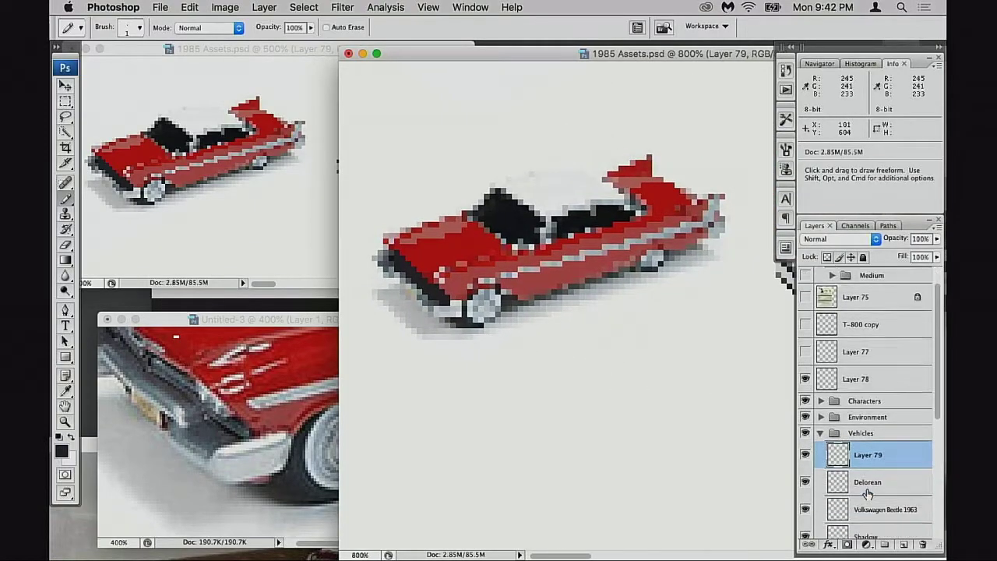
pyautogui.scroll(-8, 868, 493)
pyautogui.click(805, 415)
pyautogui.moveTo(630, 343); pyautogui.dragTo(668, 371)
pyautogui.keyDown('super'); pyautogui.click(538, 342); pyautogui.keyUp('super')
pyautogui.scroll(8, 852, 381)
pyautogui.click(805, 426)
pyautogui.click(805, 426)
# - Delete the large white areas above the car on Layer 79 using rectangular selections
pyautogui.moveTo(635, 176); pyautogui.dragTo(593, 379)
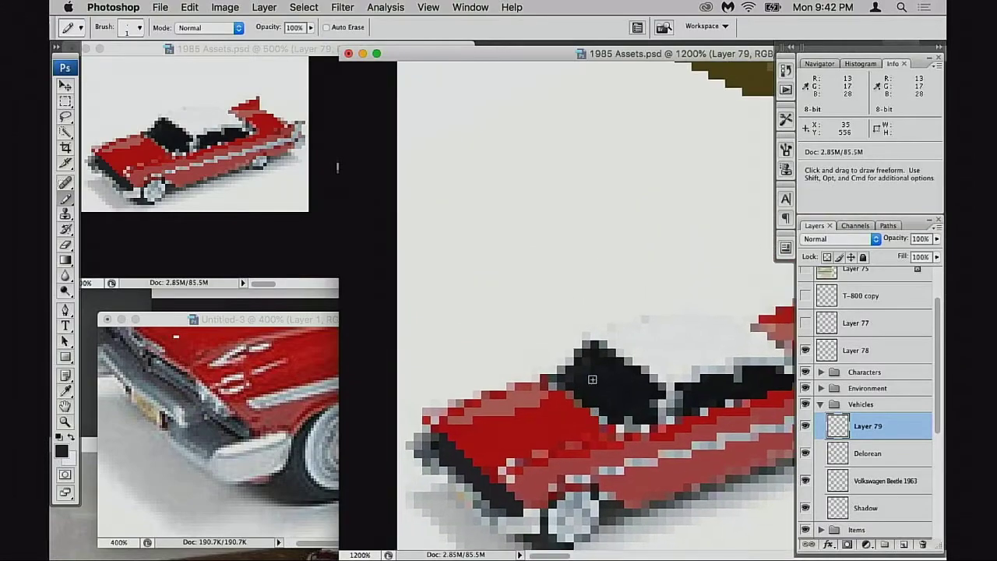
pyautogui.press('m')
pyautogui.moveTo(372, 173); pyautogui.dragTo(607, 297)
pyautogui.hotkey('alt', 'BackSpace')
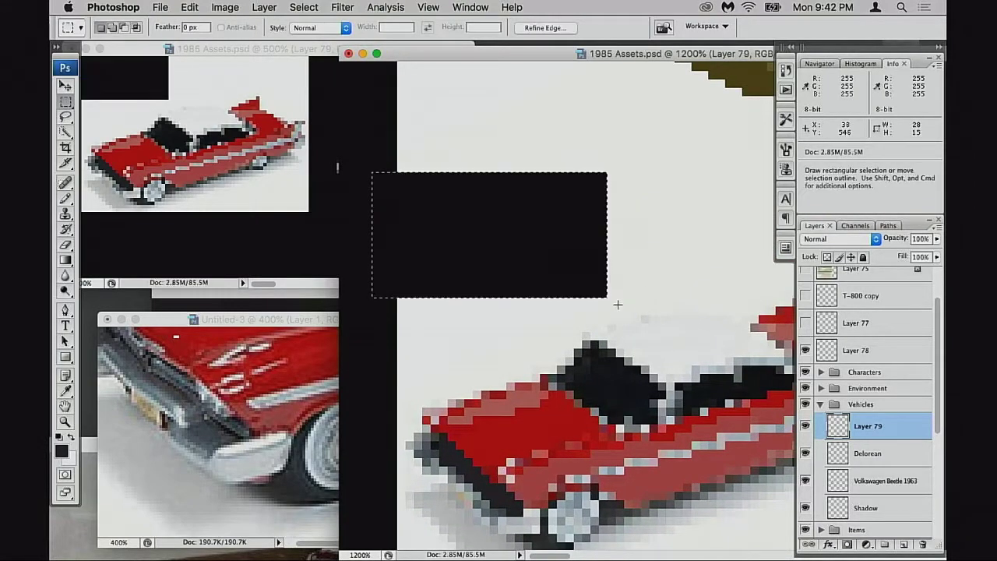
pyautogui.keyDown('alt'); pyautogui.click(583, 317); pyautogui.keyUp('alt')
pyautogui.keyDown('alt'); pyautogui.click(584, 322); pyautogui.keyUp('alt')
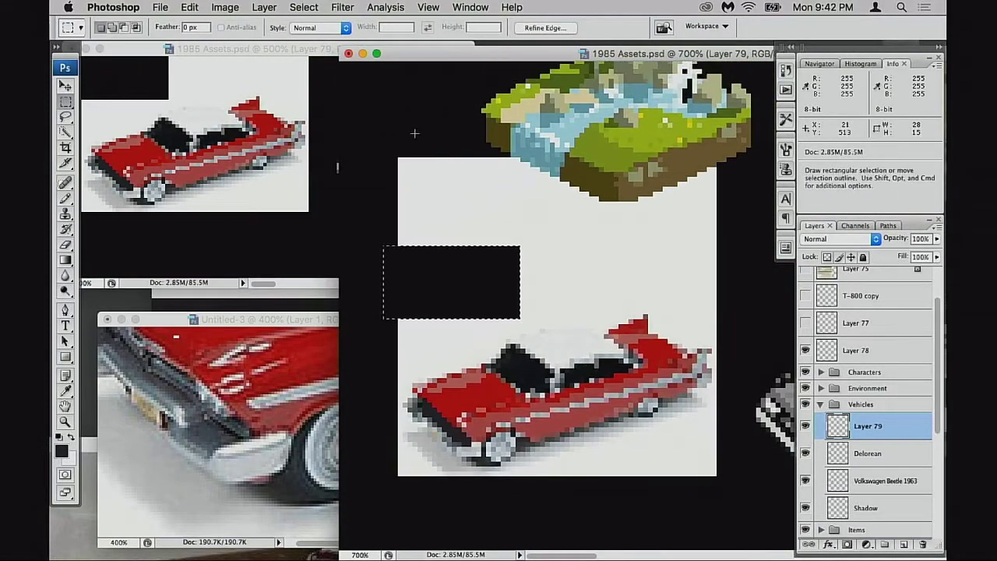
pyautogui.moveTo(402, 140); pyautogui.dragTo(741, 289)
pyautogui.hotkey('alt', 'BackSpace')
# - Erase the white and shadow pixels beneath the body just behind the front wheel with a 1-pixel eraser
pyautogui.press('space')
pyautogui.keyDown('super'); pyautogui.click(639, 372); pyautogui.keyUp('super')
pyautogui.keyDown('super'); pyautogui.click(568, 359); pyautogui.keyUp('super')
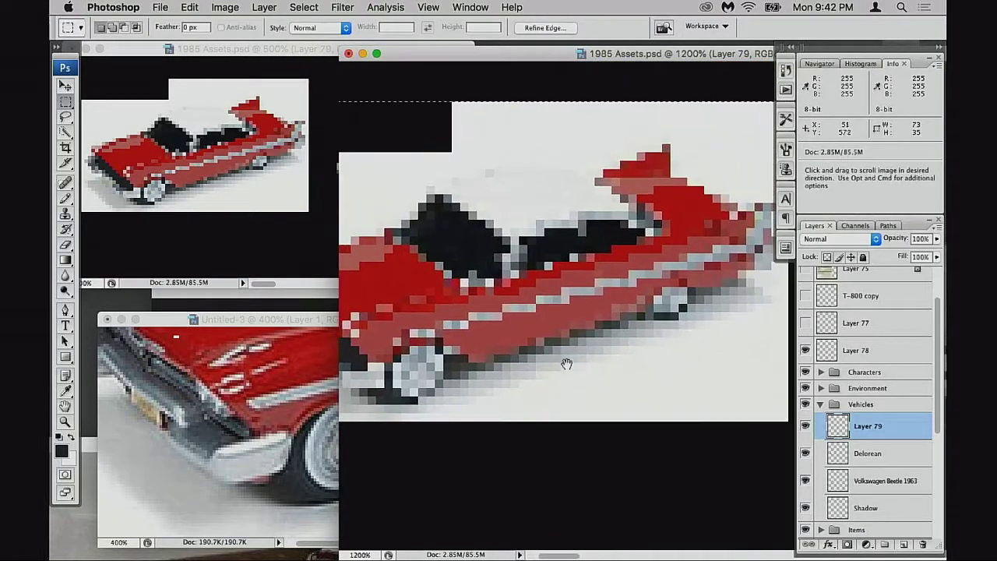
pyautogui.keyDown('super'); pyautogui.click(569, 360); pyautogui.keyUp('super')
pyautogui.press('e')
pyautogui.moveTo(601, 345)
pyautogui.mouseDown()
pyautogui.moveTo(494, 383)
pyautogui.moveTo(631, 321)
pyautogui.moveTo(720, 311)
pyautogui.mouseUp()
pyautogui.moveTo(640, 303); pyautogui.dragTo(729, 310)
pyautogui.press('space')
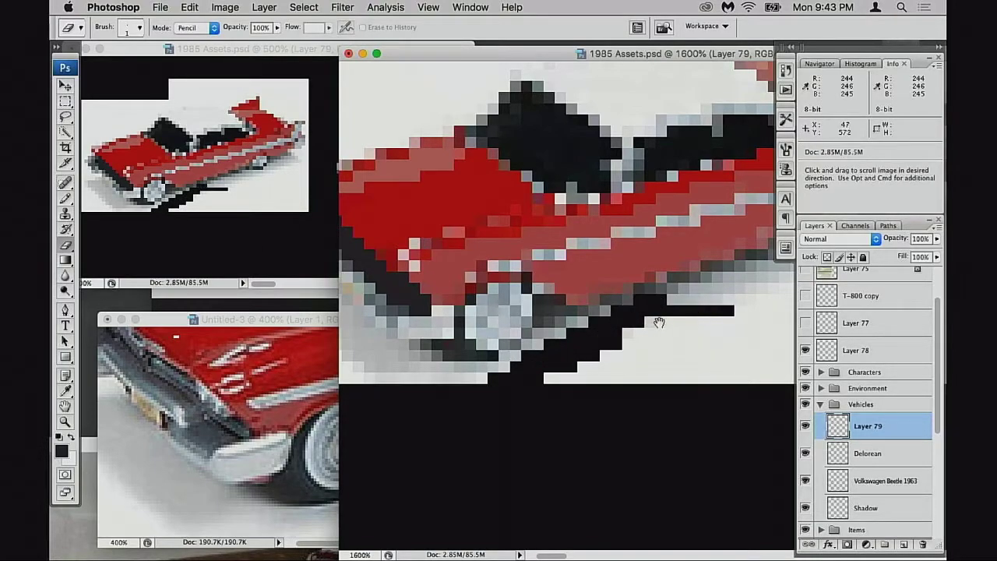
# - Erase the white and shadow pixels along the car's lower side toward the rear wheel and bumper
pyautogui.moveTo(660, 322); pyautogui.dragTo(526, 344)
pyautogui.moveTo(539, 310); pyautogui.dragTo(740, 310)
pyautogui.moveTo(590, 301); pyautogui.dragTo(703, 300)
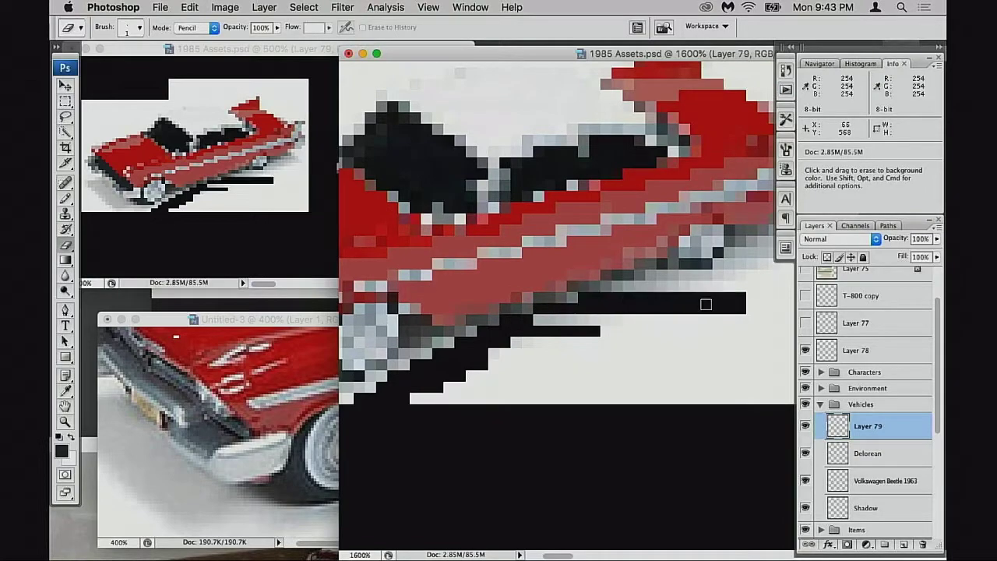
pyautogui.hscroll(5, 502, 322)
pyautogui.moveTo(497, 304); pyautogui.dragTo(701, 311)
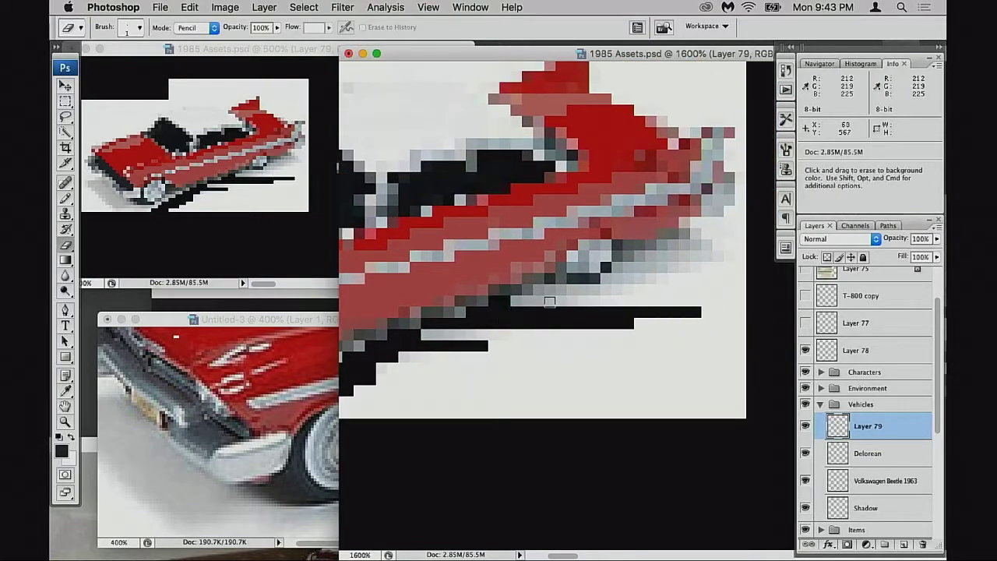
pyautogui.moveTo(547, 300)
pyautogui.mouseDown()
pyautogui.moveTo(701, 301)
pyautogui.moveTo(706, 289)
pyautogui.mouseUp()
pyautogui.press('space')
pyautogui.moveTo(647, 306)
pyautogui.mouseDown()
pyautogui.moveTo(521, 318)
pyautogui.moveTo(497, 292)
pyautogui.moveTo(604, 292)
pyautogui.mouseUp()
pyautogui.moveTo(475, 289)
pyautogui.mouseDown()
pyautogui.moveTo(558, 278)
pyautogui.moveTo(523, 272)
pyautogui.moveTo(494, 284)
pyautogui.moveTo(539, 261)
pyautogui.moveTo(589, 257)
pyautogui.moveTo(566, 244)
pyautogui.moveTo(580, 258)
pyautogui.moveTo(536, 270)
pyautogui.moveTo(632, 282)
pyautogui.mouseUp()
pyautogui.click(614, 281)
pyautogui.hscroll(-6, 547, 312)
# - Clear the remaining white and shadow below the car's side up to the body outline
pyautogui.scroll(-2, 547, 311)
pyautogui.moveTo(537, 268); pyautogui.dragTo(644, 267)
pyautogui.moveTo(561, 293)
pyautogui.mouseDown()
pyautogui.moveTo(605, 293)
pyautogui.moveTo(433, 366)
pyautogui.moveTo(505, 349)
pyautogui.moveTo(486, 366)
pyautogui.moveTo(554, 321)
pyautogui.mouseUp()
pyautogui.moveTo(586, 332); pyautogui.dragTo(446, 377)
pyautogui.moveTo(448, 356)
pyautogui.mouseDown()
pyautogui.moveTo(522, 309)
pyautogui.moveTo(412, 390)
pyautogui.mouseUp()
pyautogui.moveTo(413, 390)
pyautogui.mouseDown()
pyautogui.moveTo(509, 314)
pyautogui.moveTo(402, 389)
pyautogui.mouseUp()
pyautogui.moveTo(403, 389)
pyautogui.mouseDown()
pyautogui.moveTo(764, 272)
pyautogui.moveTo(735, 292)
pyautogui.moveTo(614, 313)
pyautogui.moveTo(557, 374)
pyautogui.moveTo(725, 394)
pyautogui.moveTo(752, 372)
pyautogui.moveTo(760, 265)
pyautogui.moveTo(735, 384)
pyautogui.moveTo(623, 362)
pyautogui.moveTo(678, 321)
pyautogui.moveTo(490, 374)
pyautogui.moveTo(652, 376)
pyautogui.moveTo(714, 354)
pyautogui.mouseUp()
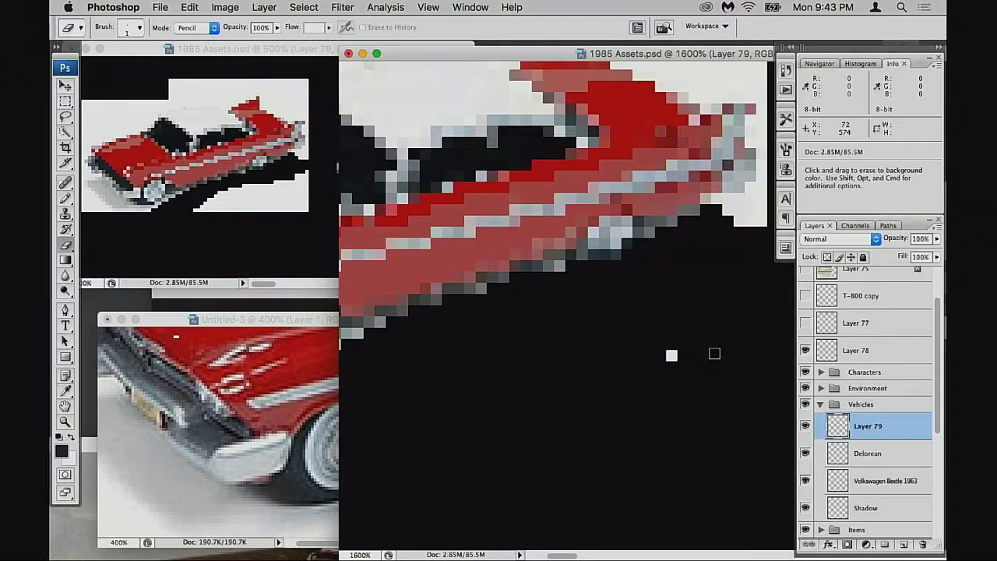
# - Erase the white pixels around the tail fin, behind the trunk and just above the rear of the roof
pyautogui.scroll(5, 714, 354)
pyautogui.moveTo(546, 247)
pyautogui.mouseDown()
pyautogui.moveTo(586, 264)
pyautogui.moveTo(564, 264)
pyautogui.moveTo(635, 269)
pyautogui.moveTo(585, 271)
pyautogui.moveTo(691, 269)
pyautogui.moveTo(623, 283)
pyautogui.moveTo(725, 275)
pyautogui.mouseUp()
pyautogui.moveTo(681, 316)
pyautogui.mouseDown()
pyautogui.moveTo(696, 350)
pyautogui.moveTo(685, 362)
pyautogui.moveTo(685, 339)
pyautogui.moveTo(682, 409)
pyautogui.moveTo(642, 390)
pyautogui.moveTo(691, 382)
pyautogui.moveTo(670, 381)
pyautogui.moveTo(694, 394)
pyautogui.moveTo(645, 400)
pyautogui.moveTo(673, 409)
pyautogui.mouseUp()
pyautogui.click(672, 376)
pyautogui.moveTo(538, 239)
pyautogui.mouseDown()
pyautogui.moveTo(611, 307)
pyautogui.moveTo(595, 174)
pyautogui.moveTo(598, 274)
pyautogui.moveTo(478, 275)
pyautogui.moveTo(552, 297)
pyautogui.moveTo(527, 311)
pyautogui.moveTo(356, 307)
pyautogui.moveTo(520, 314)
pyautogui.moveTo(429, 315)
pyautogui.mouseUp()
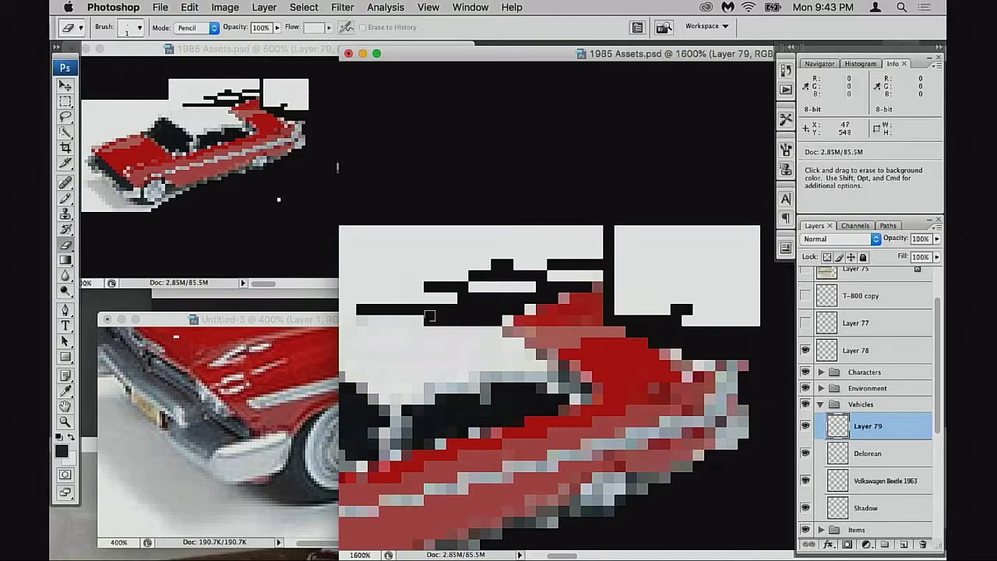
pyautogui.moveTo(495, 319)
pyautogui.mouseDown()
pyautogui.moveTo(579, 274)
pyautogui.moveTo(654, 265)
pyautogui.moveTo(569, 277)
pyautogui.moveTo(529, 309)
pyautogui.mouseUp()
pyautogui.click(529, 309)
pyautogui.click(564, 299)
pyautogui.moveTo(613, 278); pyautogui.dragTo(598, 276)
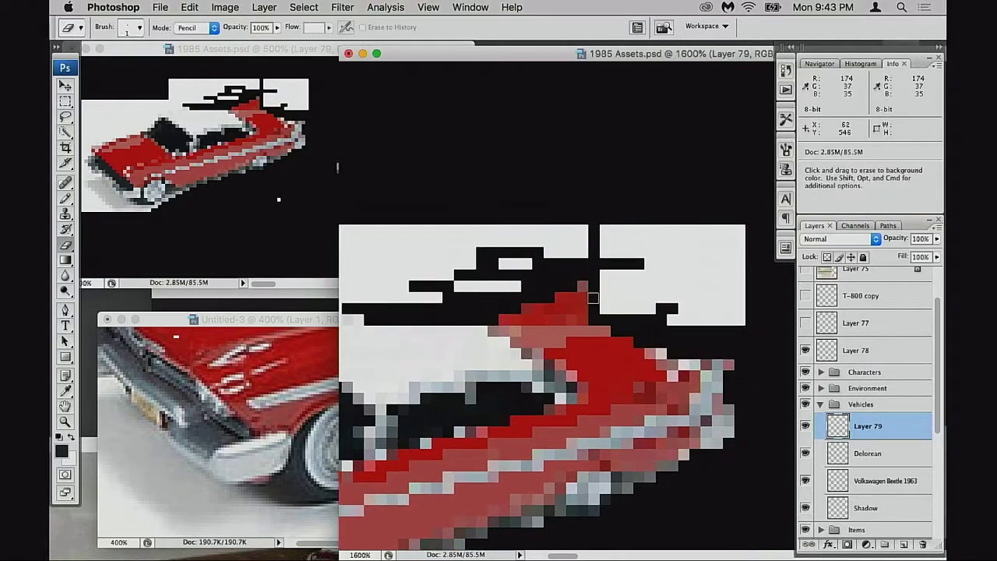
# - Paint the tip of the tail fin with red sampled from the fin
pyautogui.press('b')
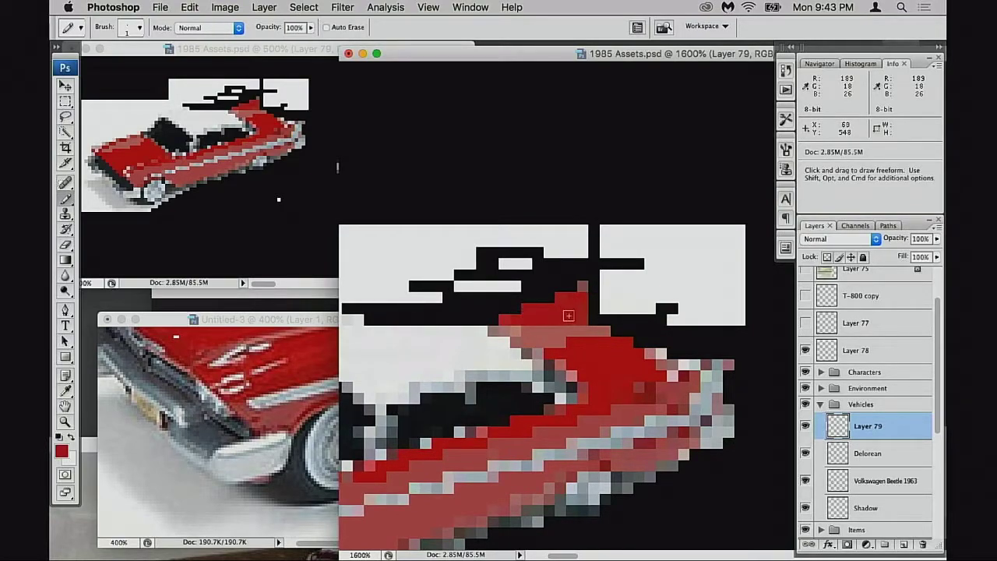
pyautogui.click(583, 287)
pyautogui.moveTo(539, 328); pyautogui.dragTo(622, 324)
# - Delete the leftover white blocks above and behind the tail fin, then deselect
pyautogui.press('e')
pyautogui.moveTo(584, 241); pyautogui.dragTo(565, 243)
pyautogui.moveTo(737, 273); pyautogui.dragTo(597, 254)
pyautogui.press('m')
pyautogui.moveTo(543, 170)
pyautogui.mouseDown()
pyautogui.moveTo(662, 291)
pyautogui.moveTo(910, 324)
pyautogui.moveTo(593, 234)
pyautogui.moveTo(621, 298)
pyautogui.mouseUp()
pyautogui.press('Delete')
pyautogui.press('Delete')
pyautogui.moveTo(597, 234)
pyautogui.mouseDown()
pyautogui.moveTo(673, 220)
pyautogui.moveTo(674, 211)
pyautogui.moveTo(749, 215)
pyautogui.mouseUp()
pyautogui.press('Delete')
pyautogui.press('super+d')
# - Erase the white pixels above the car's roof and hide the panels for more canvas space
pyautogui.press('e')
pyautogui.moveTo(568, 261); pyautogui.dragTo(722, 243)
pyautogui.moveTo(623, 199)
pyautogui.mouseDown()
pyautogui.moveTo(663, 211)
pyautogui.moveTo(646, 221)
pyautogui.mouseUp()
pyautogui.press('Tab')
pyautogui.moveTo(656, 319); pyautogui.dragTo(603, 276)
pyautogui.moveTo(630, 245); pyautogui.dragTo(471, 256)
pyautogui.moveTo(561, 255); pyautogui.dragTo(514, 266)
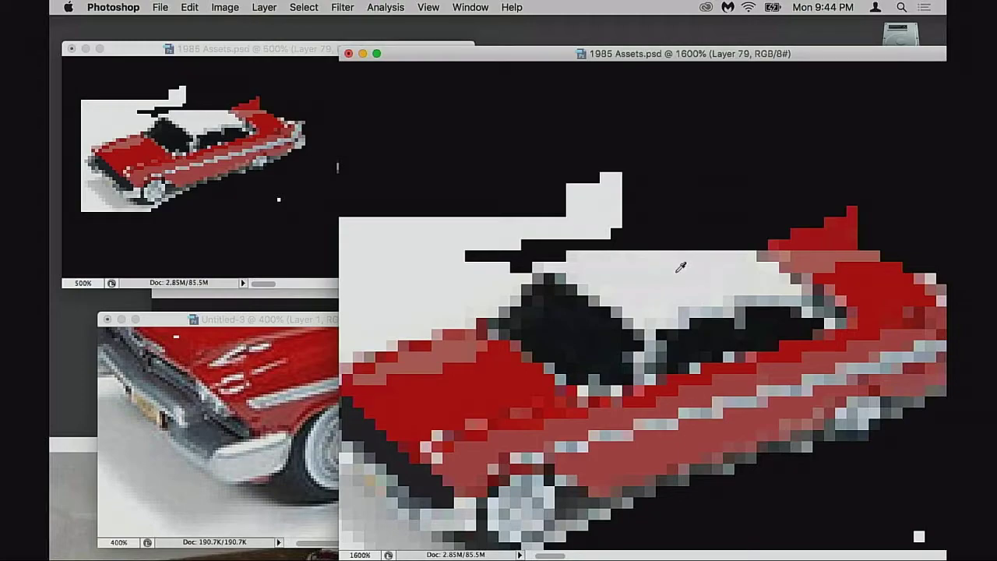
# - Build up the top of the roof with rows of sampled white pixels and refine its curved outline
pyautogui.moveTo(725, 255)
pyautogui.mouseDown()
pyautogui.moveTo(629, 249)
pyautogui.moveTo(726, 249)
pyautogui.moveTo(602, 253)
pyautogui.moveTo(628, 228)
pyautogui.moveTo(631, 239)
pyautogui.moveTo(568, 235)
pyautogui.moveTo(633, 228)
pyautogui.mouseUp()
pyautogui.click(605, 249)
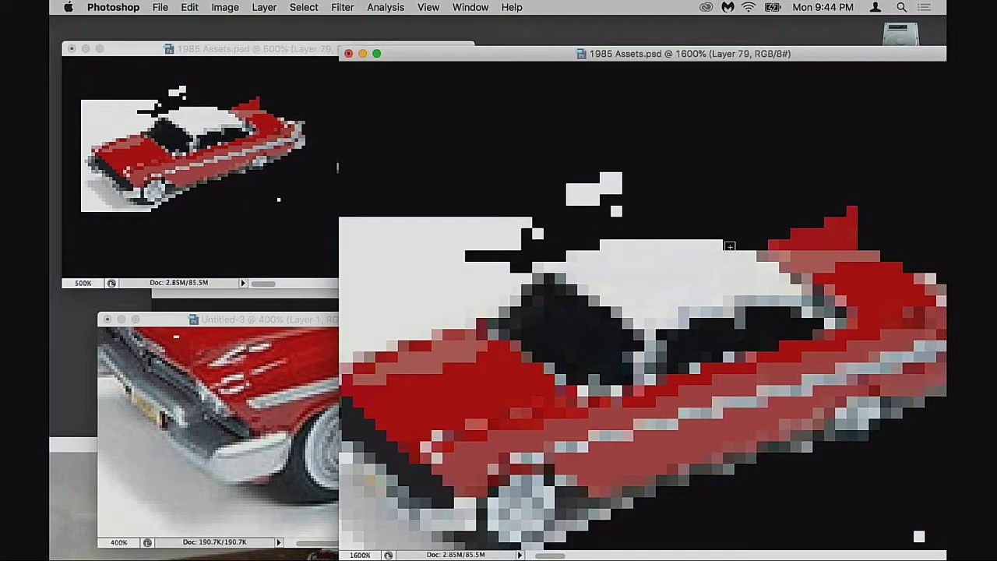
pyautogui.click(684, 237)
pyautogui.moveTo(678, 235)
pyautogui.mouseDown()
pyautogui.moveTo(628, 234)
pyautogui.moveTo(707, 234)
pyautogui.mouseUp()
pyautogui.click(584, 244)
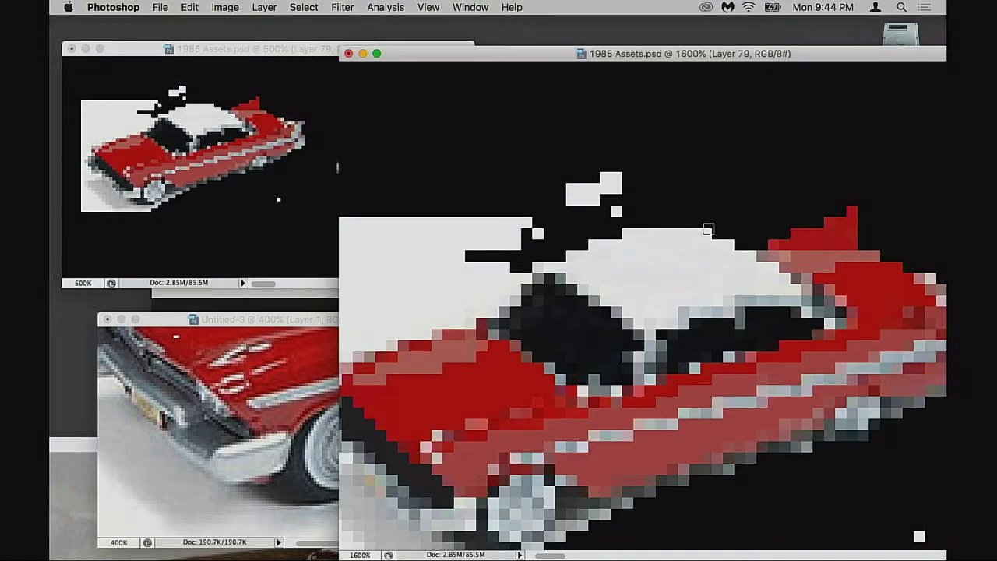
pyautogui.moveTo(638, 229); pyautogui.dragTo(705, 228)
pyautogui.moveTo(633, 235); pyautogui.dragTo(703, 231)
# - Erase white pixels above the windshield and front roof edge, undoing the last erase
pyautogui.moveTo(665, 187)
pyautogui.mouseDown()
pyautogui.moveTo(699, 183)
pyautogui.moveTo(563, 230)
pyautogui.mouseUp()
pyautogui.moveTo(540, 292); pyautogui.dragTo(639, 225)
pyautogui.moveTo(674, 197)
pyautogui.mouseDown()
pyautogui.moveTo(609, 203)
pyautogui.moveTo(684, 208)
pyautogui.moveTo(634, 220)
pyautogui.moveTo(681, 224)
pyautogui.moveTo(552, 212)
pyautogui.moveTo(668, 232)
pyautogui.moveTo(631, 234)
pyautogui.moveTo(680, 221)
pyautogui.moveTo(660, 232)
pyautogui.moveTo(590, 229)
pyautogui.mouseUp()
pyautogui.click(685, 208)
pyautogui.press('super+z')
# - Erase the white background above the hood and in front of the windshield
pyautogui.moveTo(648, 243)
pyautogui.mouseDown()
pyautogui.moveTo(540, 231)
pyautogui.moveTo(621, 219)
pyautogui.moveTo(504, 253)
pyautogui.mouseUp()
pyautogui.moveTo(628, 253); pyautogui.dragTo(455, 254)
pyautogui.moveTo(600, 266); pyautogui.dragTo(456, 266)
pyautogui.moveTo(547, 278); pyautogui.dragTo(343, 285)
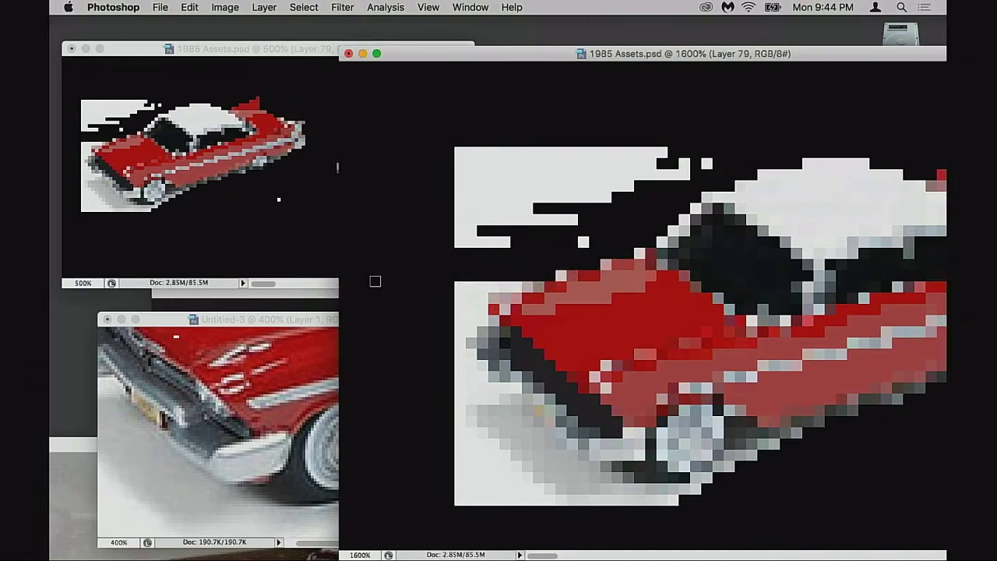
pyautogui.moveTo(519, 287); pyautogui.dragTo(414, 280)
pyautogui.moveTo(508, 230)
pyautogui.mouseDown()
pyautogui.moveTo(563, 242)
pyautogui.moveTo(579, 205)
pyautogui.moveTo(472, 231)
pyautogui.moveTo(538, 233)
pyautogui.moveTo(540, 190)
pyautogui.moveTo(705, 164)
pyautogui.mouseUp()
pyautogui.scroll(-5, 563, 250)
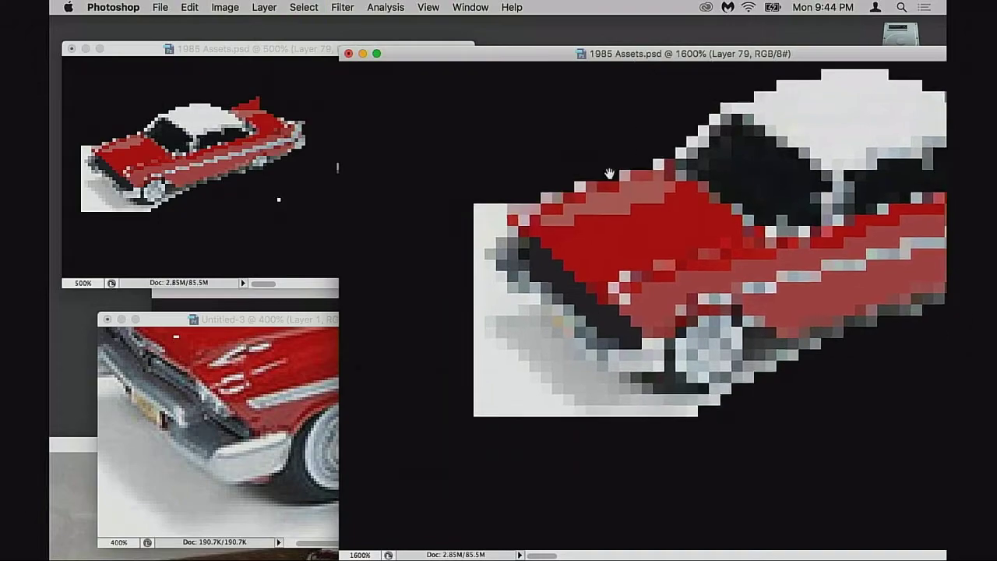
# - Erase the white around the car's nose and cut a diagonal gap along the underside of the front bumper
pyautogui.moveTo(494, 146)
pyautogui.mouseDown()
pyautogui.moveTo(501, 169)
pyautogui.moveTo(487, 173)
pyautogui.moveTo(480, 155)
pyautogui.moveTo(485, 180)
pyautogui.moveTo(459, 209)
pyautogui.moveTo(473, 190)
pyautogui.moveTo(478, 220)
pyautogui.mouseUp()
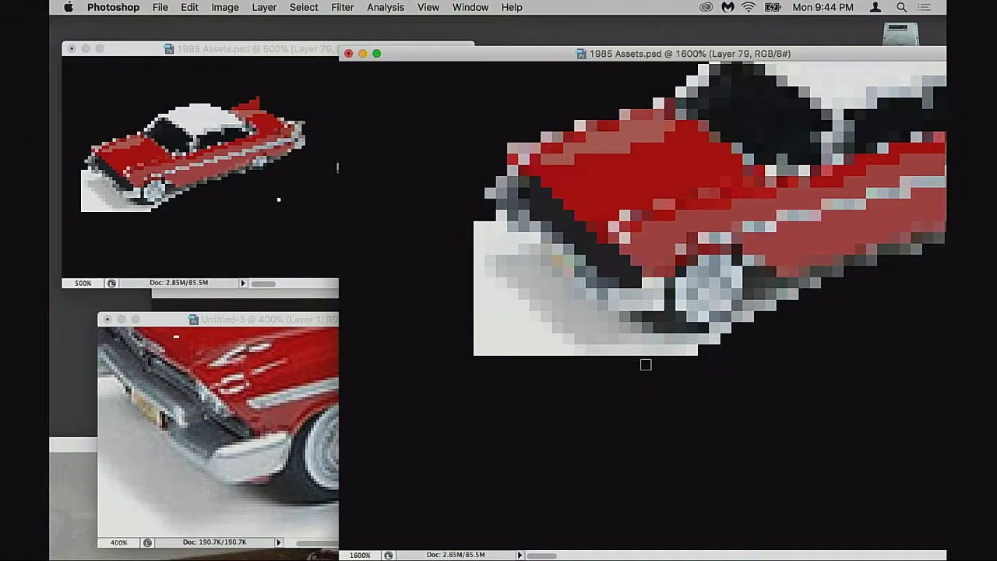
pyautogui.keyDown('shift'); pyautogui.click(646, 363); pyautogui.keyUp('shift')
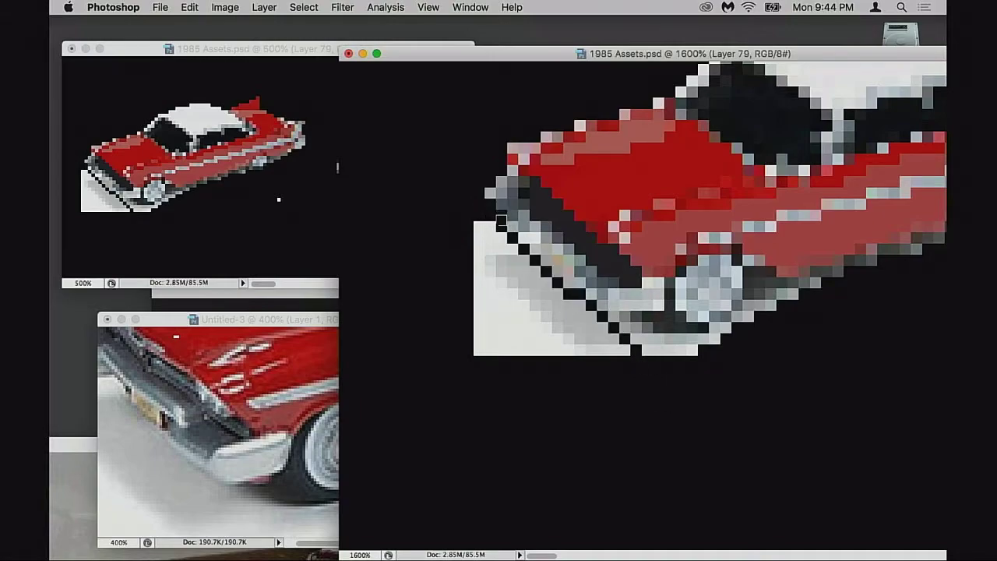
pyautogui.moveTo(512, 235); pyautogui.dragTo(535, 257)
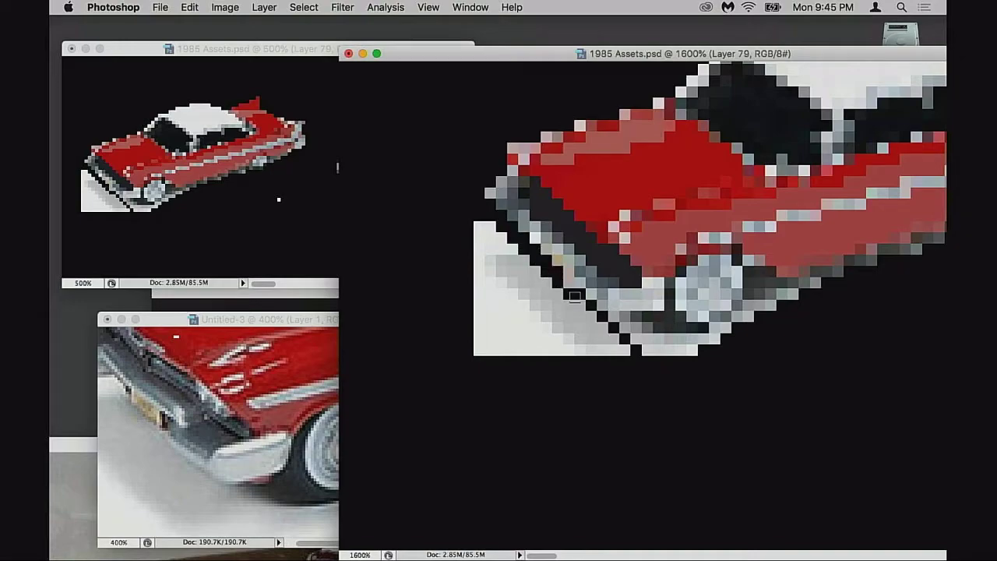
pyautogui.moveTo(594, 317)
pyautogui.mouseDown()
pyautogui.moveTo(616, 339)
pyautogui.moveTo(513, 327)
pyautogui.mouseUp()
pyautogui.moveTo(479, 227); pyautogui.dragTo(479, 300)
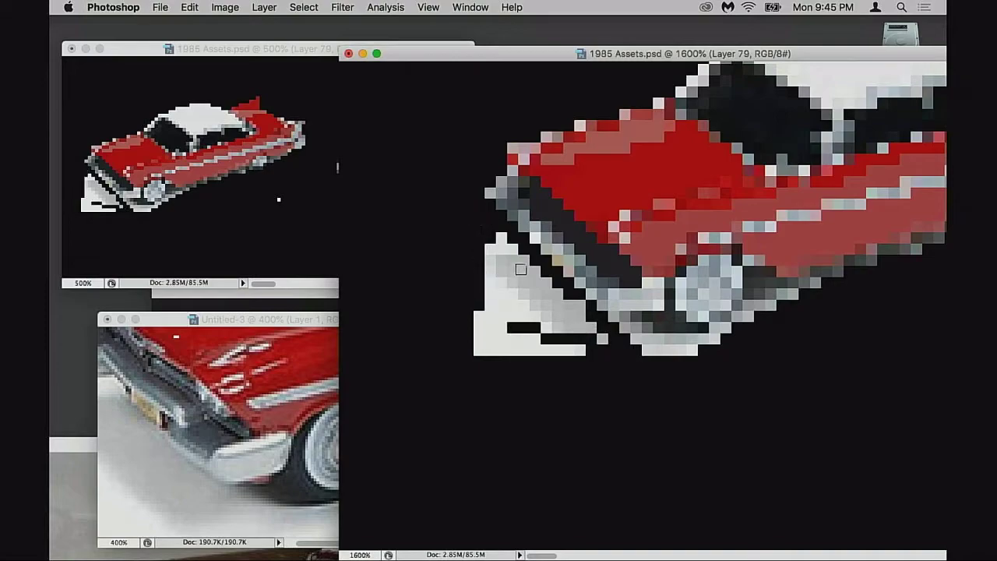
# - Delete the remaining white and shadow in front of the bumper using rectangular selections, and deselect
pyautogui.press('m')
pyautogui.moveTo(484, 244); pyautogui.dragTo(529, 299)
pyautogui.moveTo(507, 263)
pyautogui.mouseDown()
pyautogui.moveTo(520, 269)
pyautogui.moveTo(524, 302)
pyautogui.moveTo(549, 295)
pyautogui.moveTo(584, 337)
pyautogui.moveTo(513, 353)
pyautogui.moveTo(479, 336)
pyautogui.moveTo(478, 358)
pyautogui.moveTo(598, 350)
pyautogui.moveTo(590, 325)
pyautogui.moveTo(660, 356)
pyautogui.moveTo(698, 339)
pyautogui.moveTo(620, 337)
pyautogui.mouseUp()
pyautogui.press('Delete')
pyautogui.press('super+d')
pyautogui.press('e')
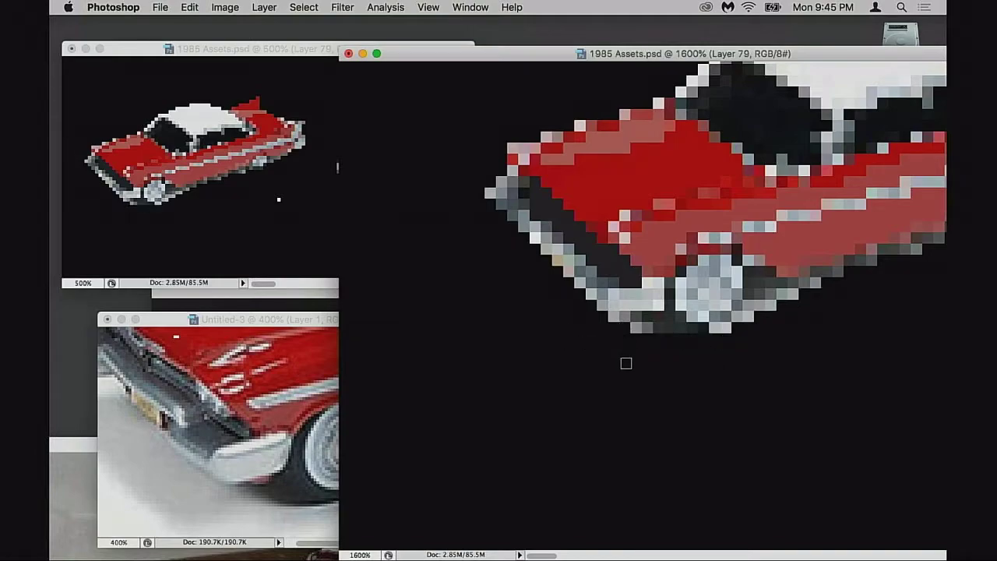
# - Bring back the panels and show the Layer 63 copy 2 background again
pyautogui.scroll(-4, 546, 349)
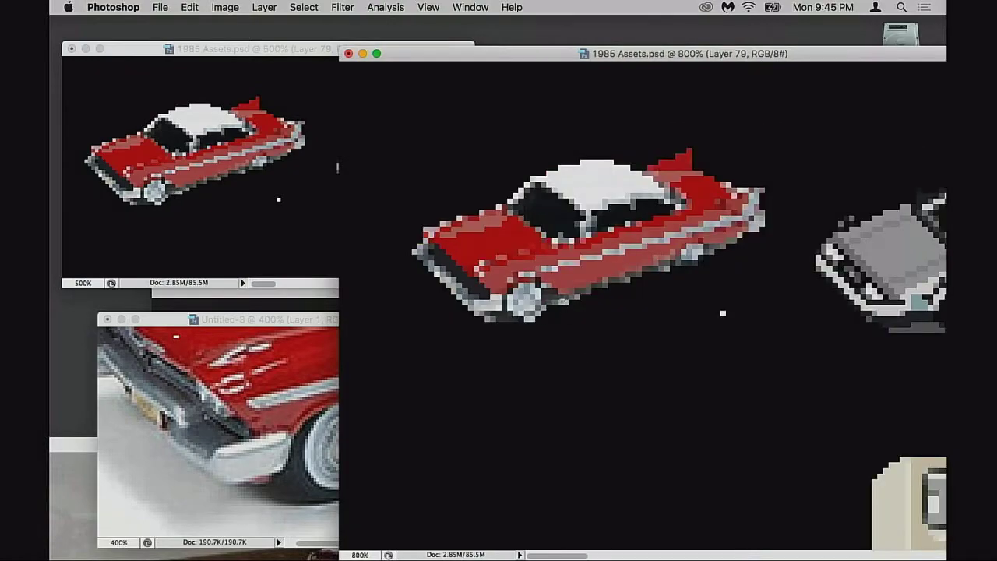
pyautogui.moveTo(611, 313); pyautogui.dragTo(601, 294)
pyautogui.press('super+minus')
pyautogui.press('Tab')
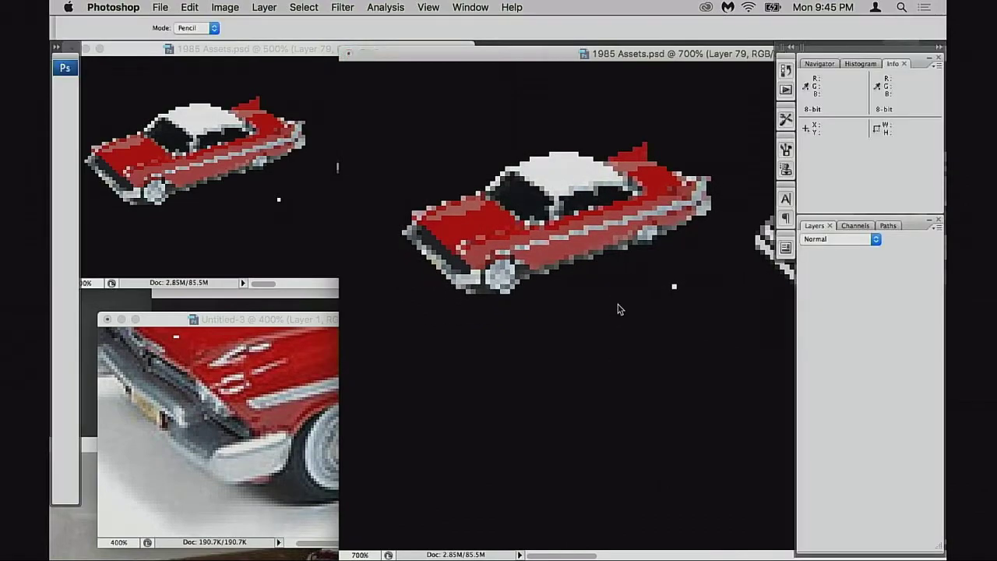
pyautogui.scroll(-6, 865, 406)
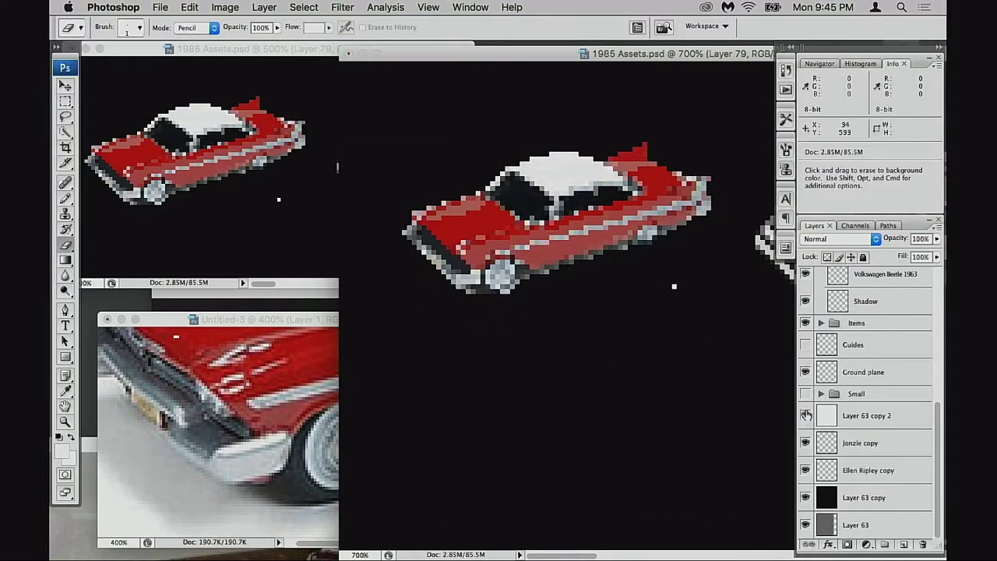
pyautogui.click(806, 416)
# - Darken Layer 63 copy 2 to mid grey with Hue/Saturation at Lightness -43
pyautogui.scroll(6, 830, 407)
pyautogui.scroll(-1, 835, 402)
pyautogui.scroll(-6, 835, 402)
pyautogui.click(841, 432)
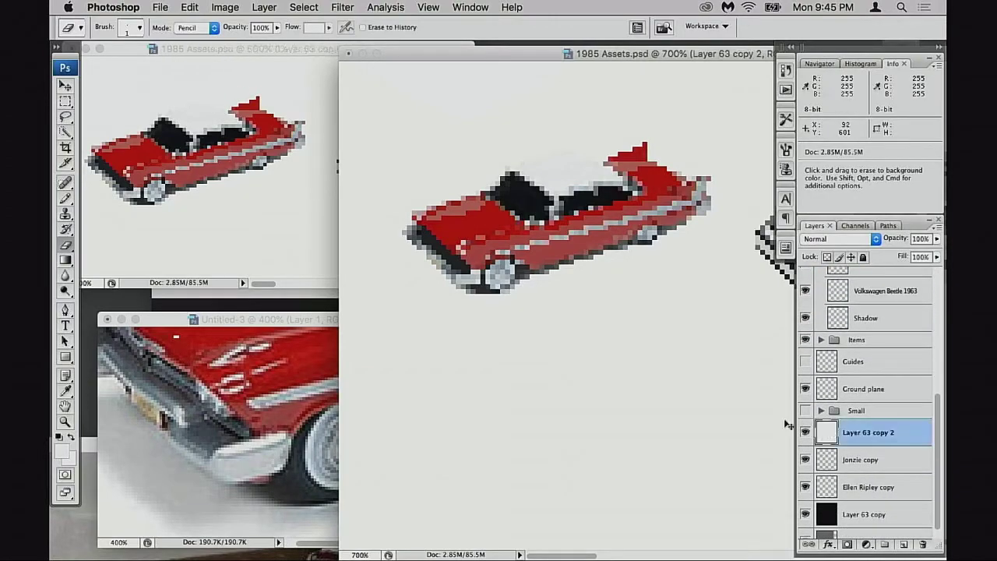
pyautogui.press('super+u')
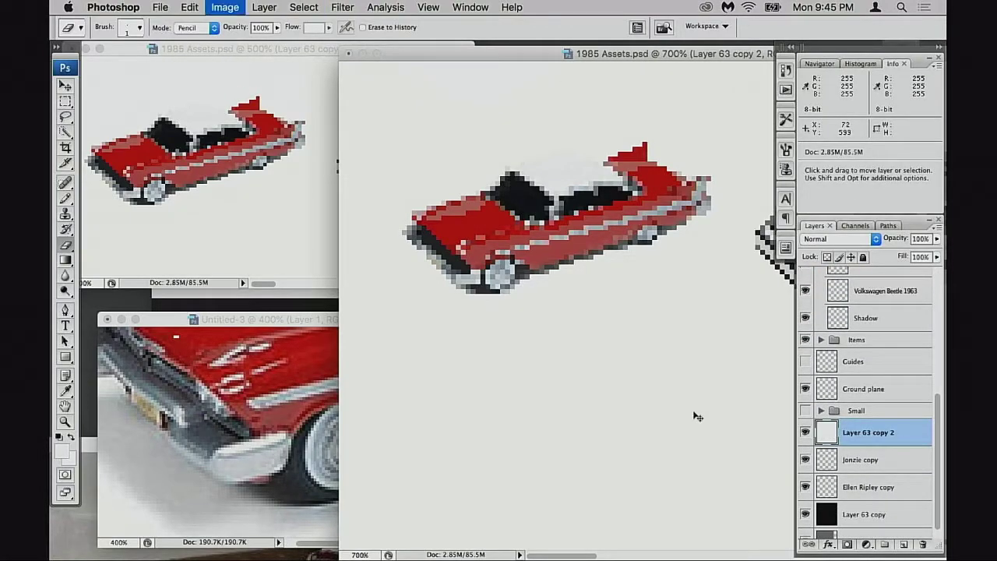
pyautogui.moveTo(699, 228); pyautogui.dragTo(669, 232)
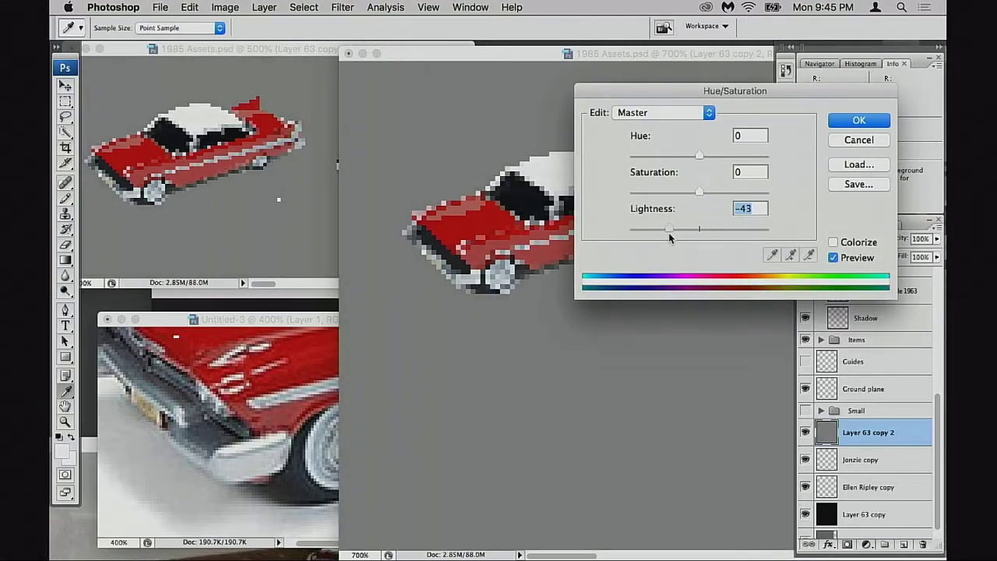
pyautogui.click(856, 121)
# - Toggle Layer 79 off and on to identify the car, and make it the active layer
pyautogui.press('e')
pyautogui.scroll(5, 842, 415)
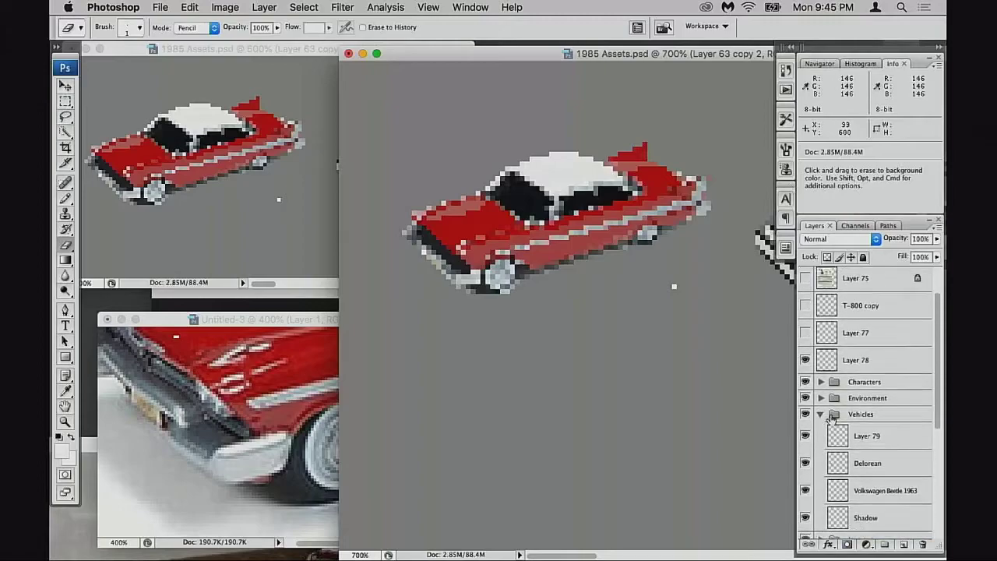
pyautogui.scroll(-2, 841, 415)
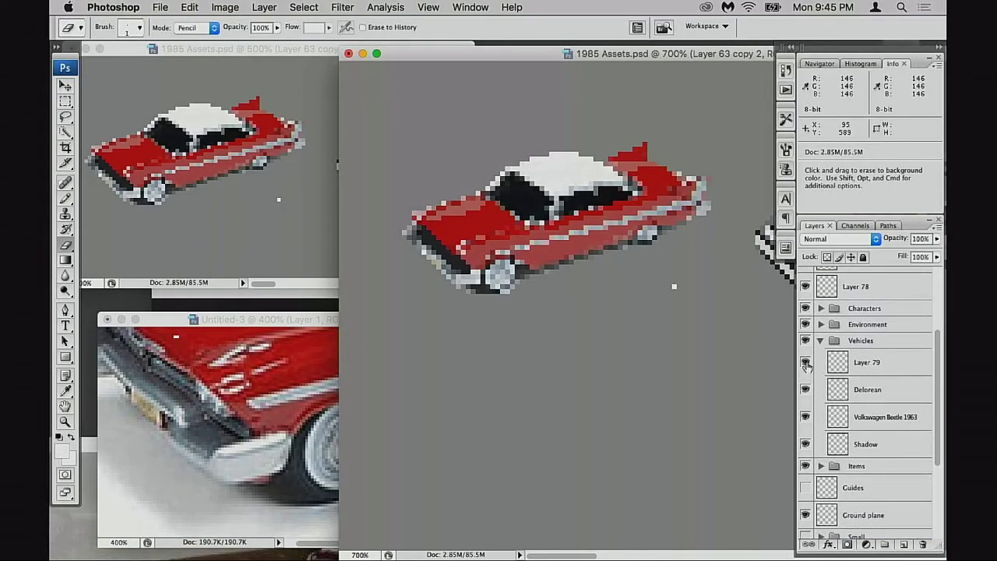
pyautogui.click(806, 364)
pyautogui.click(805, 363)
pyautogui.click(839, 366)
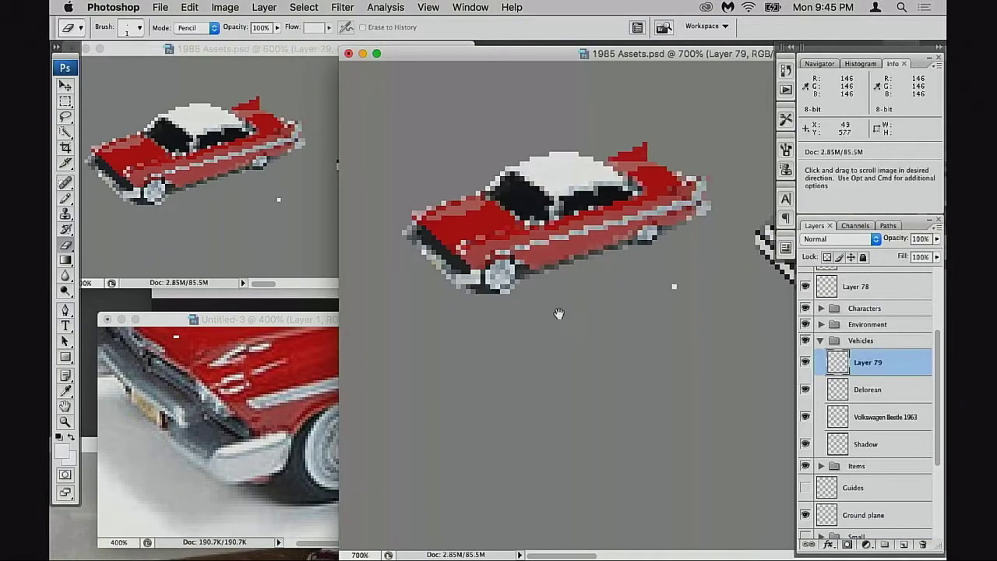
# - Pan the Untitled-3 reference photo to the hood and front wheel, and shift the 1985 Assets window aside for comparison
pyautogui.scroll(1, 556, 309)
pyautogui.click(215, 383)
pyautogui.moveTo(215, 383); pyautogui.dragTo(155, 452)
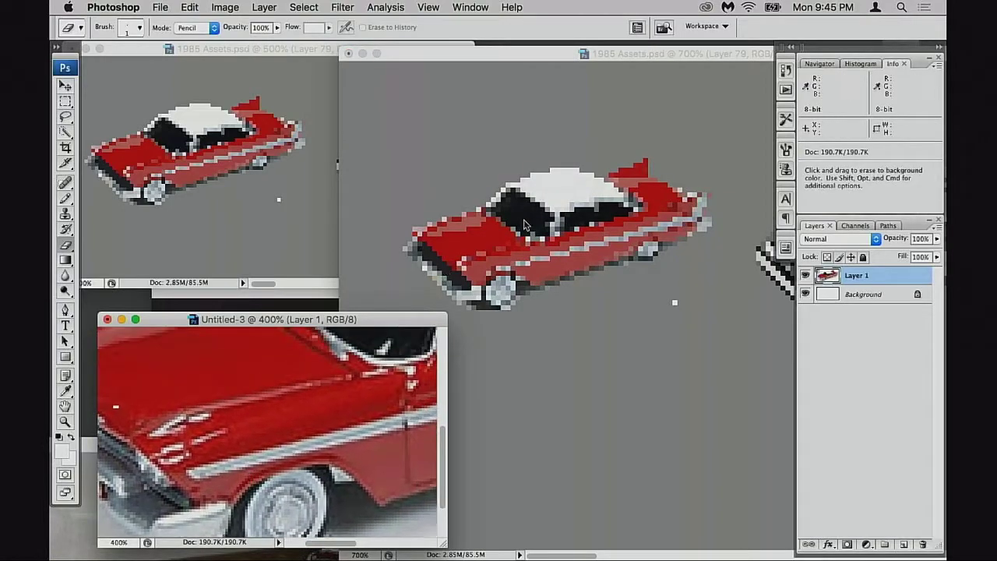
pyautogui.moveTo(527, 57); pyautogui.dragTo(540, 56)
pyautogui.keyDown('super'); pyautogui.click(544, 275); pyautogui.keyUp('super')
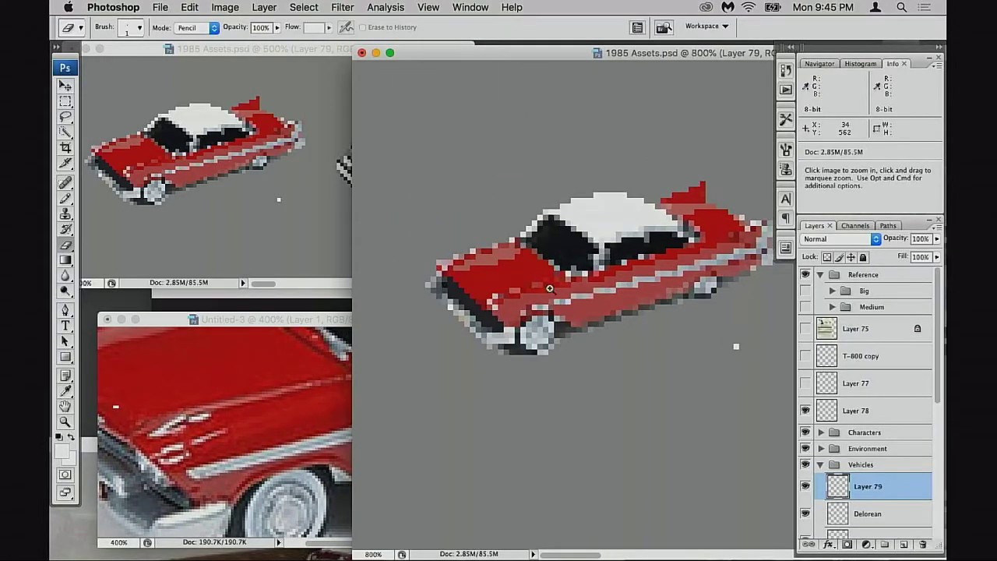
# - Flip the red and white car on Layer 79 horizontally with Free Transform
pyautogui.keyDown('super'); pyautogui.click(539, 282); pyautogui.keyUp('super')
pyautogui.moveTo(553, 353); pyautogui.dragTo(508, 335)
pyautogui.hscroll(3, 629, 339)
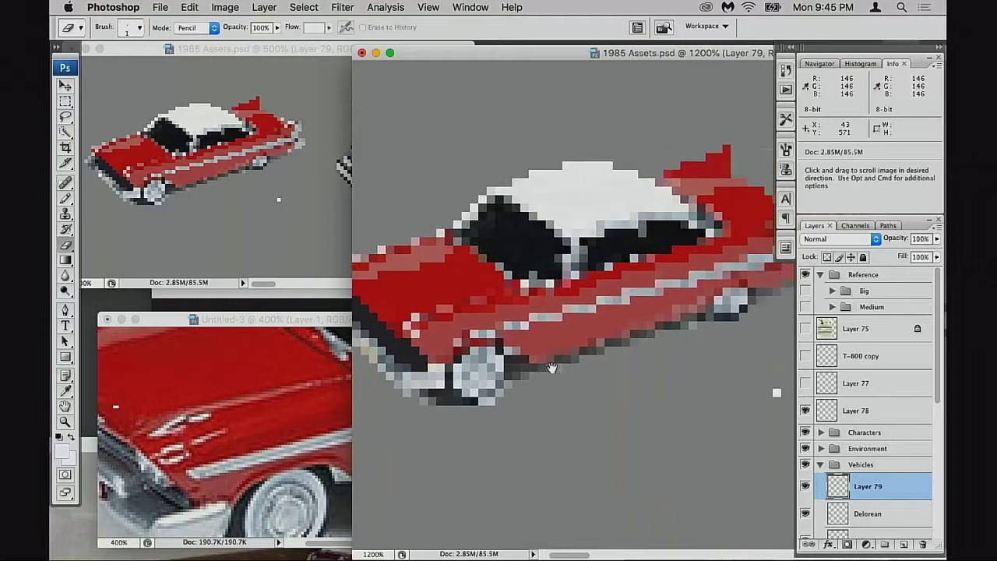
pyautogui.hscroll(-3, 627, 313)
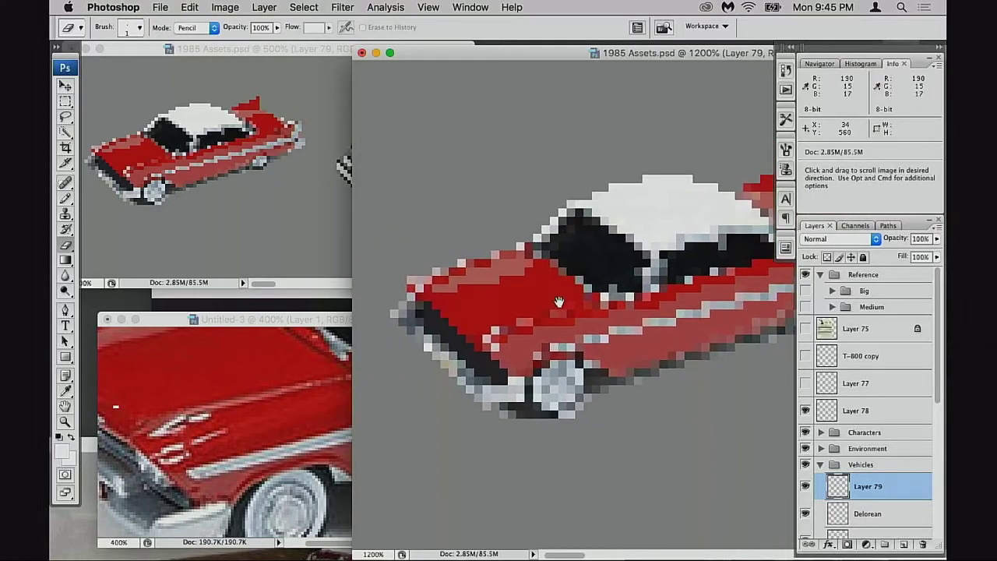
pyautogui.moveTo(627, 313)
pyautogui.mouseDown()
pyautogui.moveTo(499, 321)
pyautogui.moveTo(618, 320)
pyautogui.mouseUp()
pyautogui.press('super+d')
pyautogui.press('super+s')
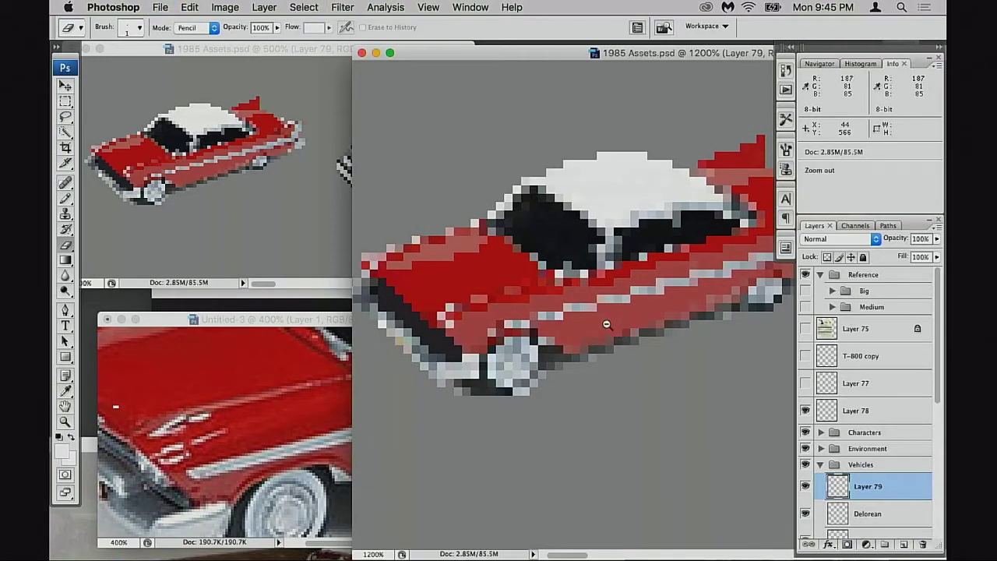
pyautogui.press('super+minus')
pyautogui.press('super+t')
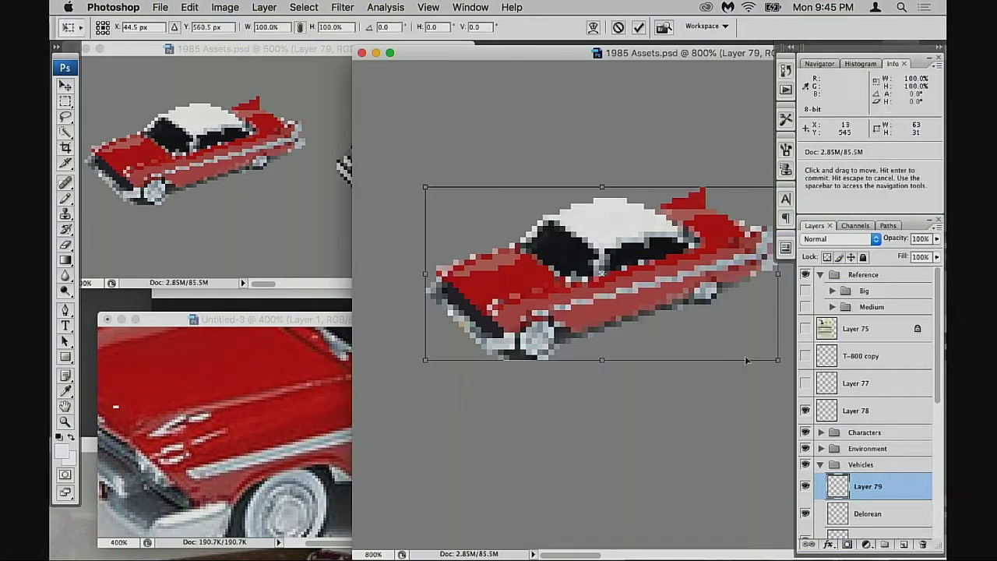
pyautogui.press('super+minus')
pyautogui.rightClick(611, 296)
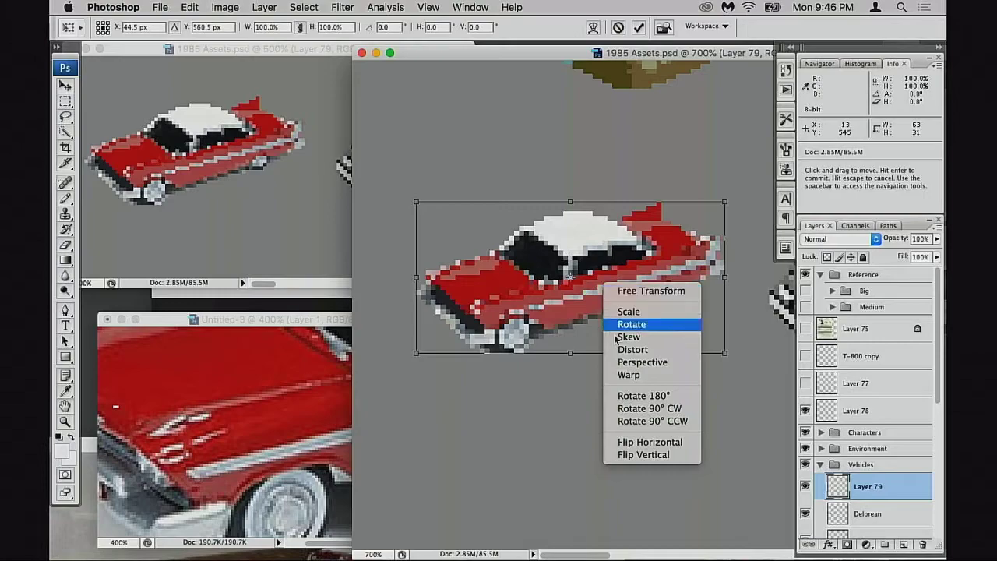
pyautogui.click(653, 442)
pyautogui.press('Return')
pyautogui.press('e')
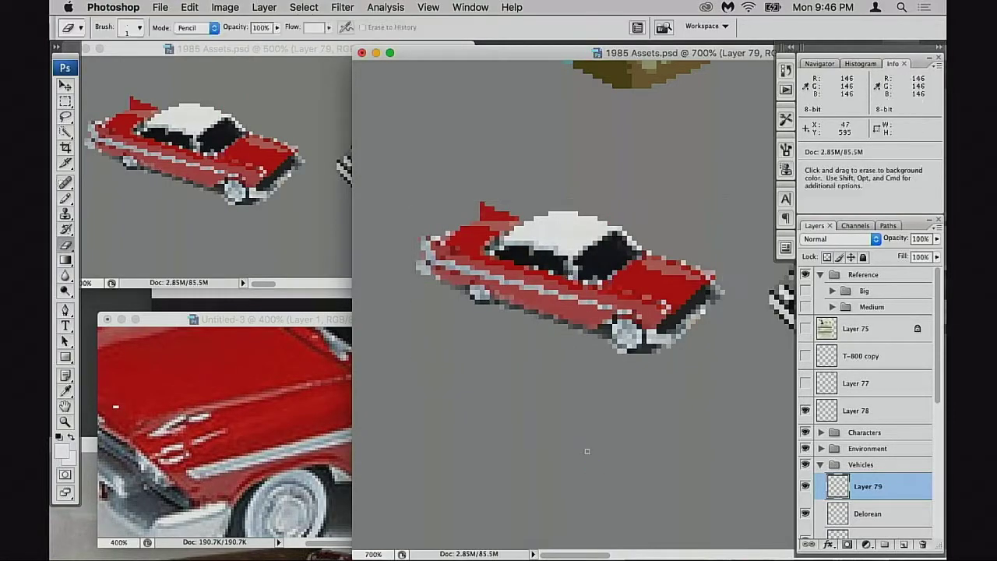
# - Arrange the Untitled-3 reference photo and the large 1985 Assets window side by side so both cars are visible
pyautogui.moveTo(290, 319); pyautogui.dragTo(238, 302)
pyautogui.moveTo(436, 52); pyautogui.dragTo(471, 49)
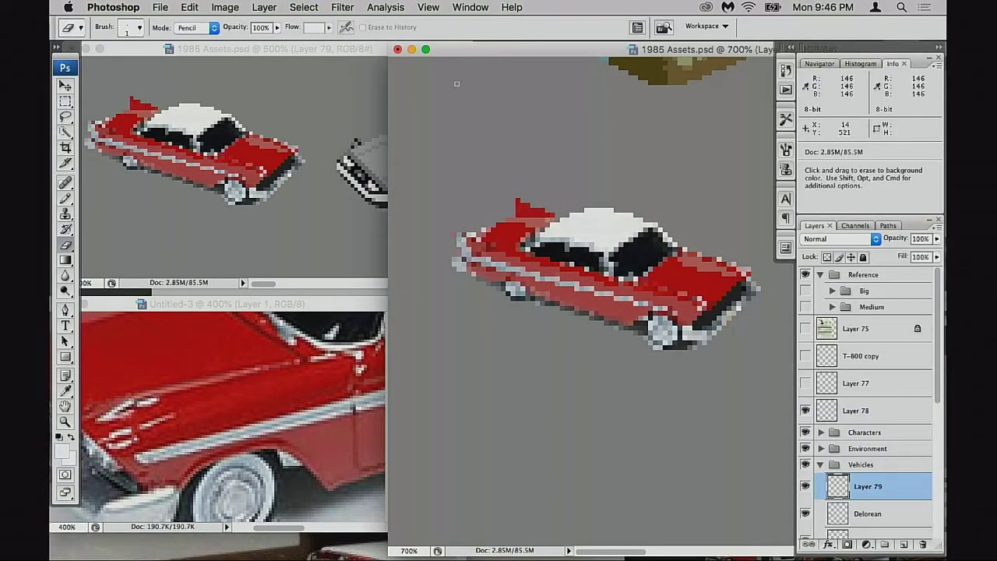
pyautogui.moveTo(343, 307); pyautogui.dragTo(346, 302)
pyautogui.moveTo(479, 50); pyautogui.dragTo(478, 51)
pyautogui.moveTo(616, 305); pyautogui.dragTo(612, 306)
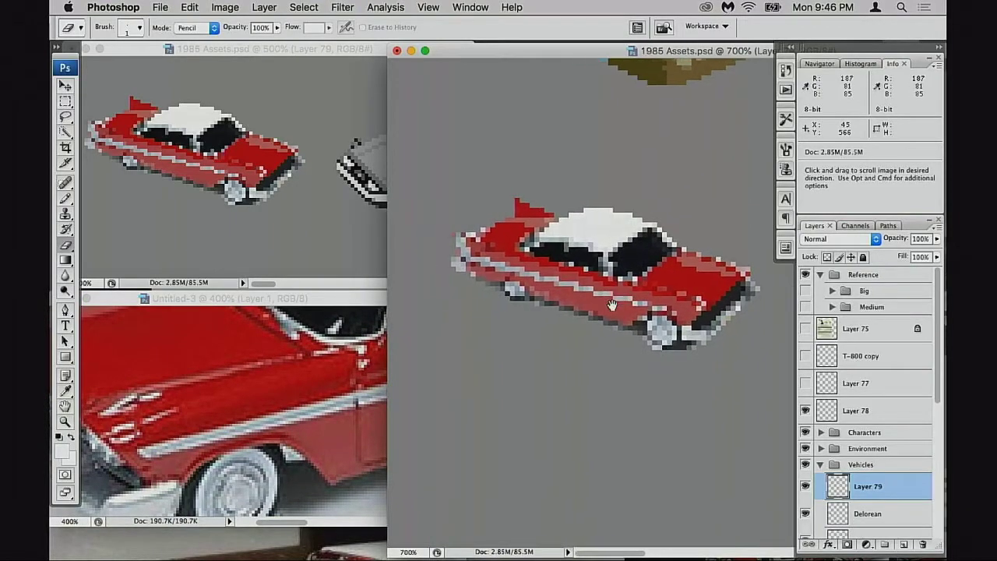
pyautogui.keyDown('alt'); pyautogui.click(612, 305); pyautogui.keyUp('alt')
pyautogui.press('space')
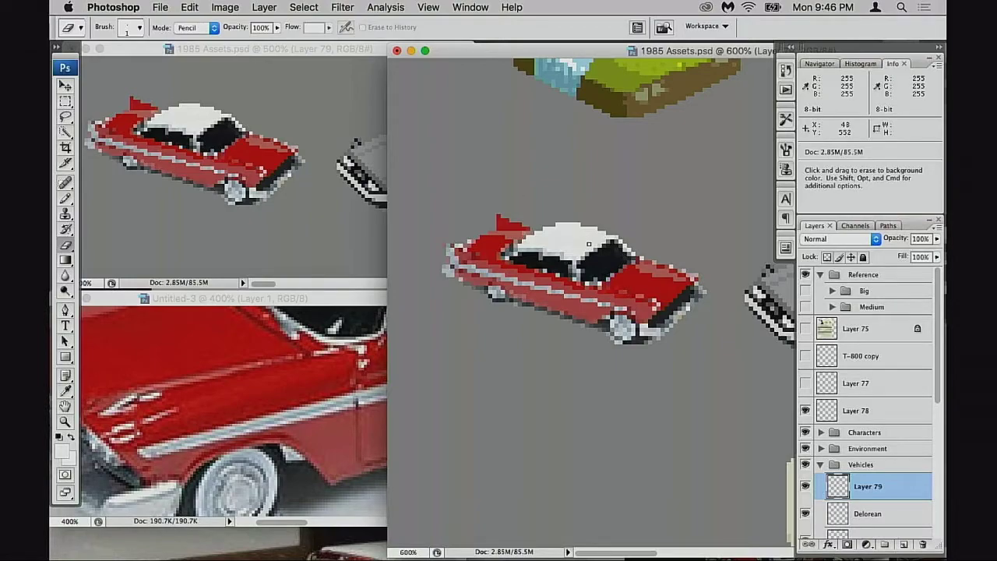
pyautogui.moveTo(490, 57); pyautogui.dragTo(486, 57)
pyautogui.press('shift+super+s')
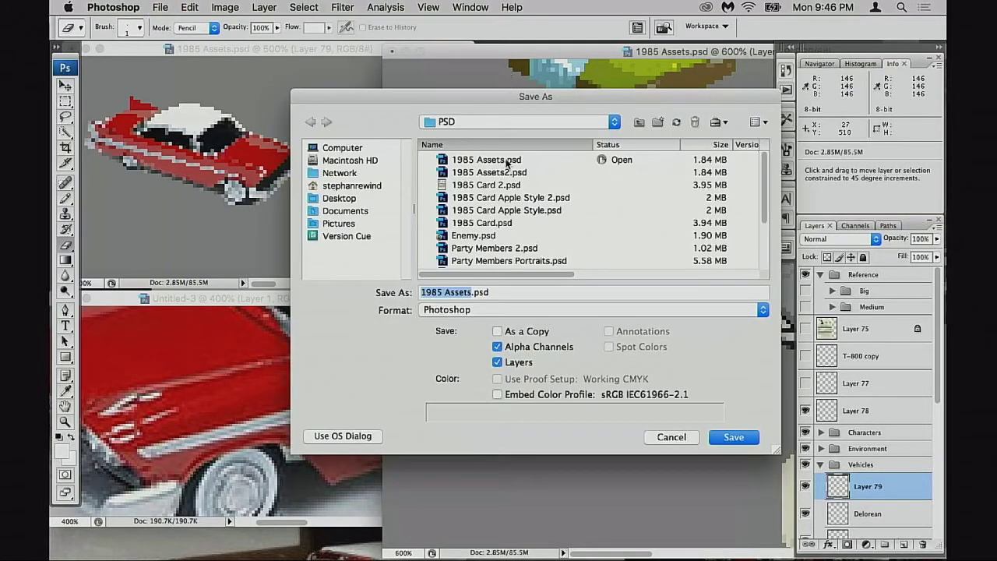
pyautogui.click(671, 441)
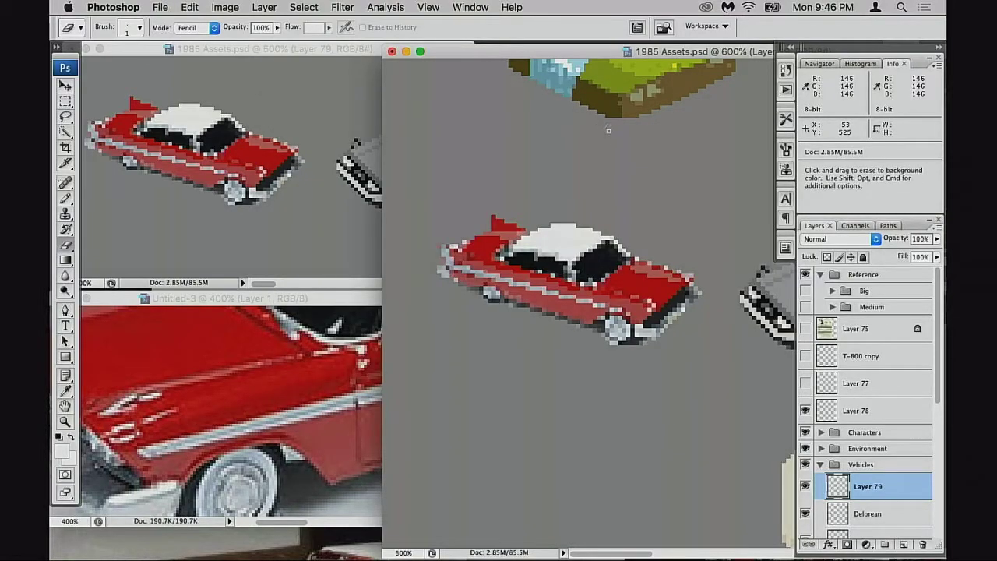
pyautogui.moveTo(602, 53); pyautogui.dragTo(603, 53)
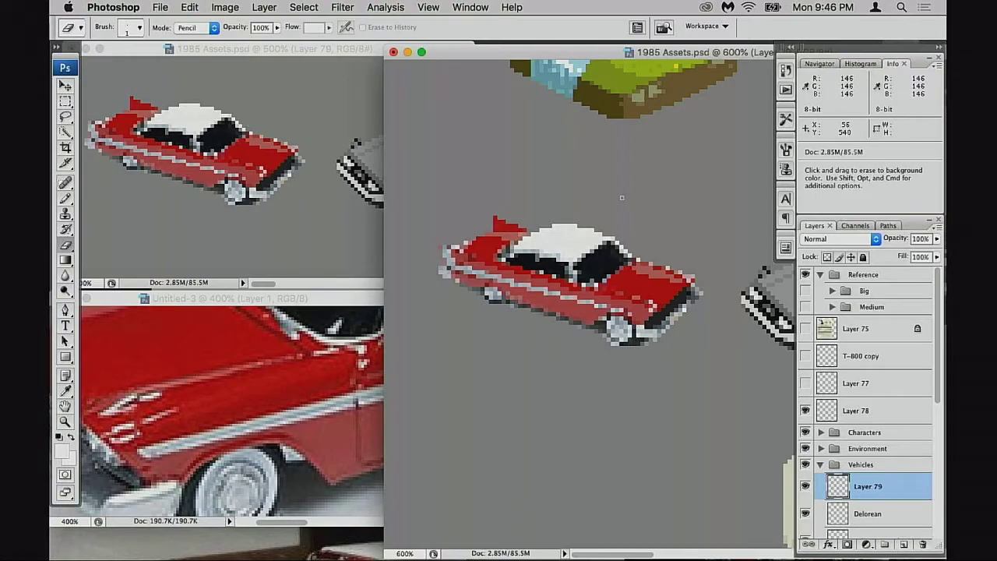
pyautogui.moveTo(501, 46); pyautogui.dragTo(506, 42)
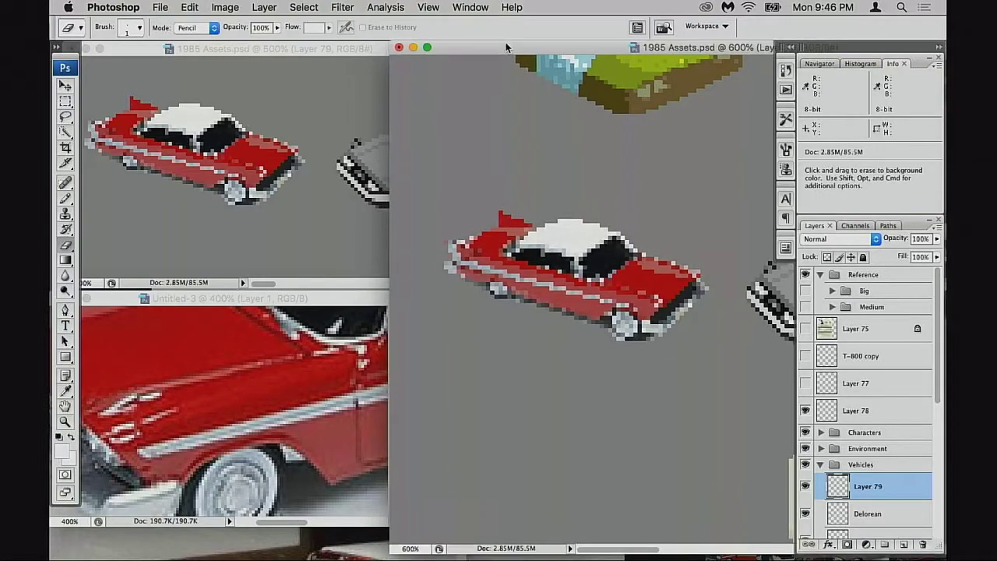
pyautogui.moveTo(336, 301); pyautogui.dragTo(324, 302)
# - Sample the body red and pencil over uneven pixels on the car's rear fender at 1600% zoom
pyautogui.click(545, 342)
pyautogui.press('space')
pyautogui.moveTo(645, 315); pyautogui.dragTo(645, 275)
pyautogui.press('super+space')
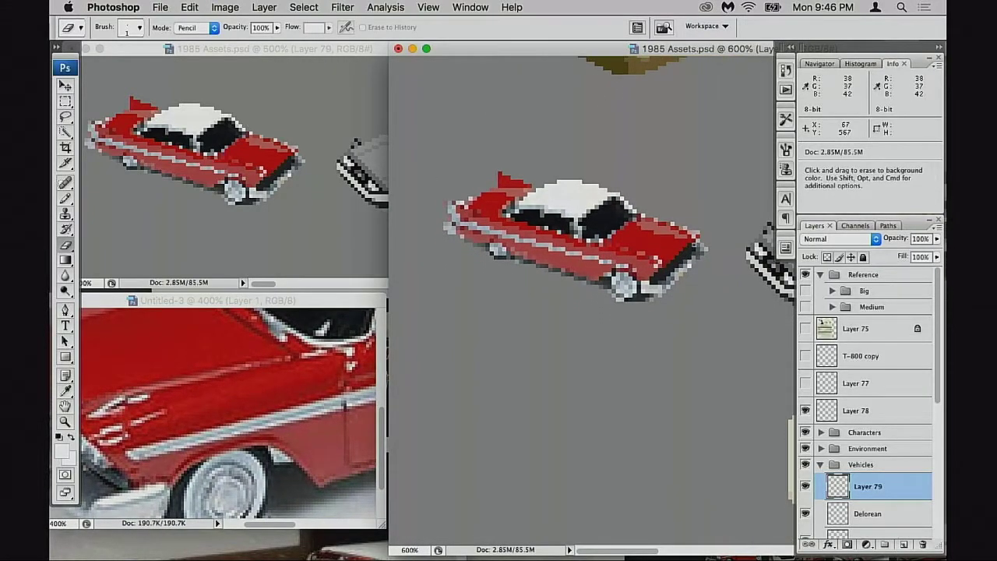
pyautogui.click(483, 234)
pyautogui.click(483, 234)
pyautogui.click(514, 319)
pyautogui.press('space')
pyautogui.moveTo(548, 333); pyautogui.dragTo(486, 264)
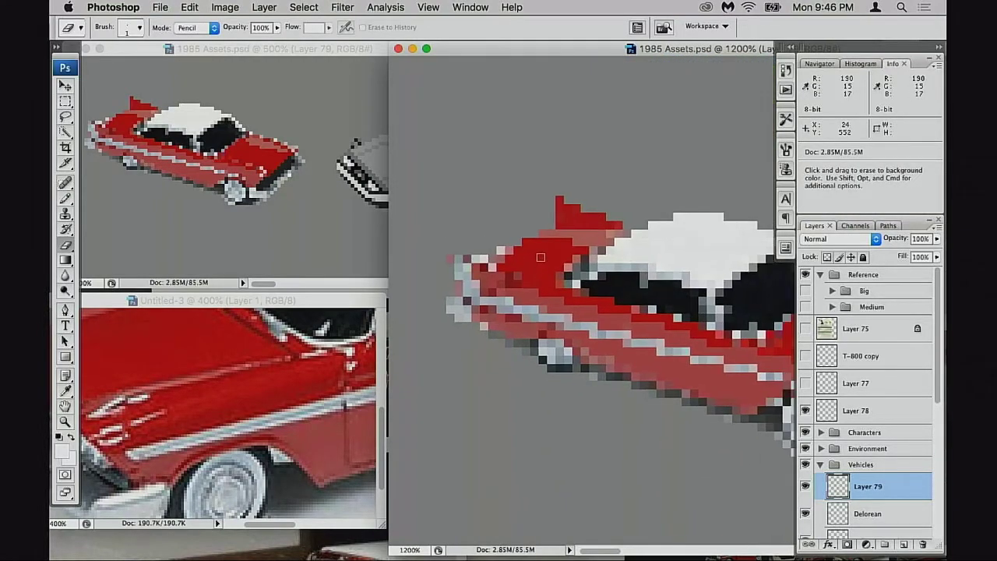
pyautogui.press('b')
pyautogui.press('space')
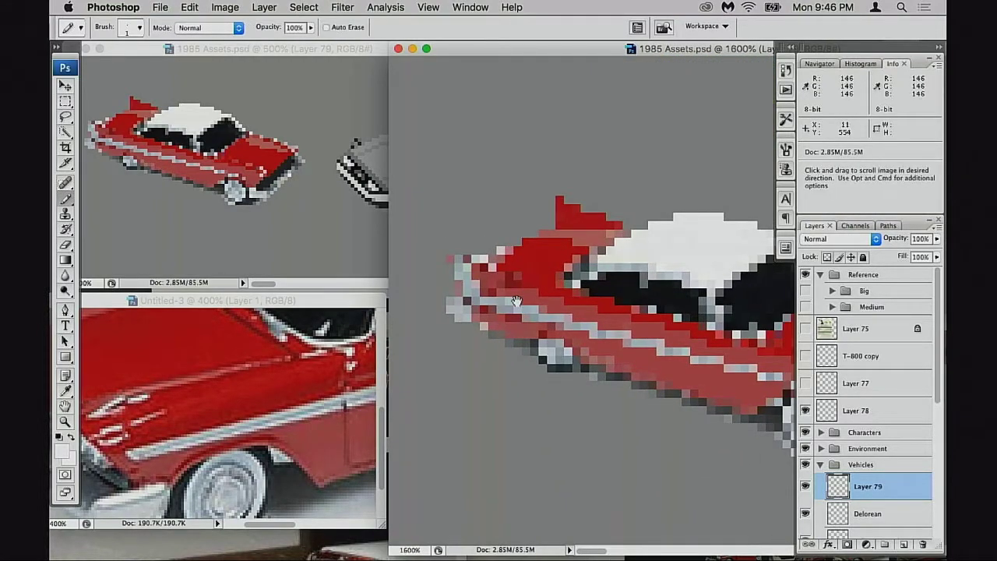
pyautogui.keyDown('super'); pyautogui.click(518, 296); pyautogui.keyUp('super')
pyautogui.keyDown('alt'); pyautogui.click(650, 272); pyautogui.keyUp('alt')
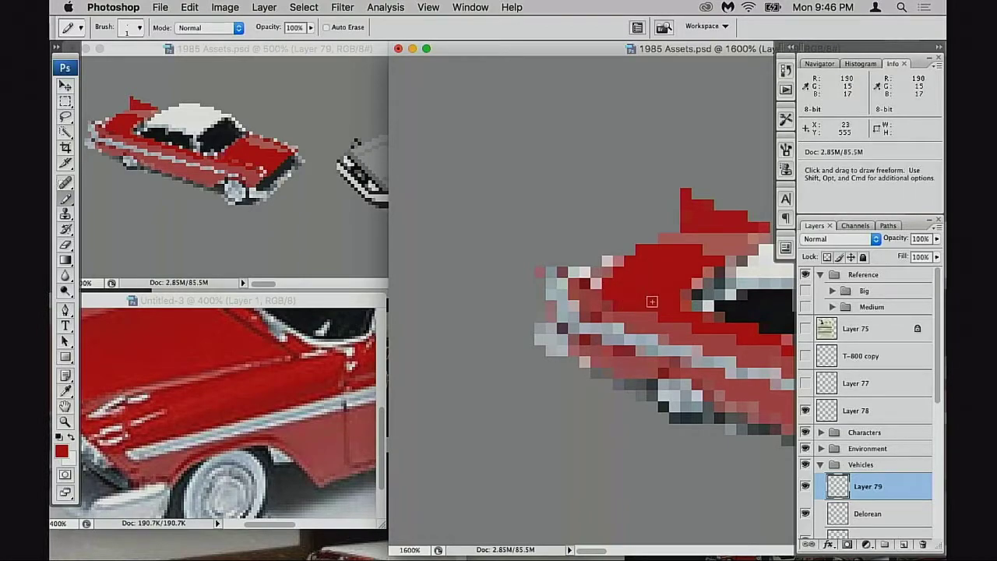
pyautogui.hscroll(5, 658, 299)
pyautogui.click(610, 297)
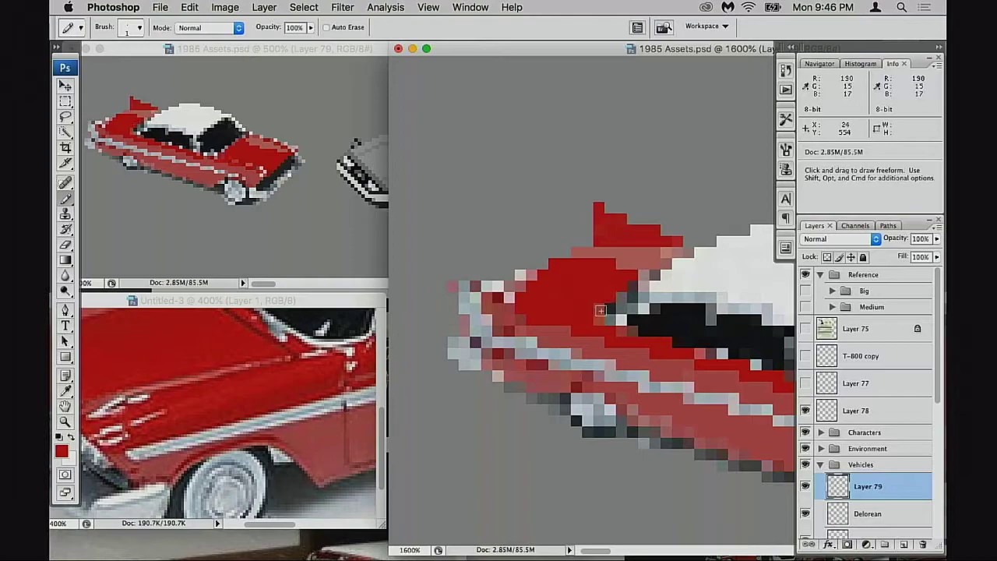
# - Sample the light red of the car's hood highlight and compare the hood with the same area of the Untitled-3 reference photo
pyautogui.hscroll(10, 590, 317)
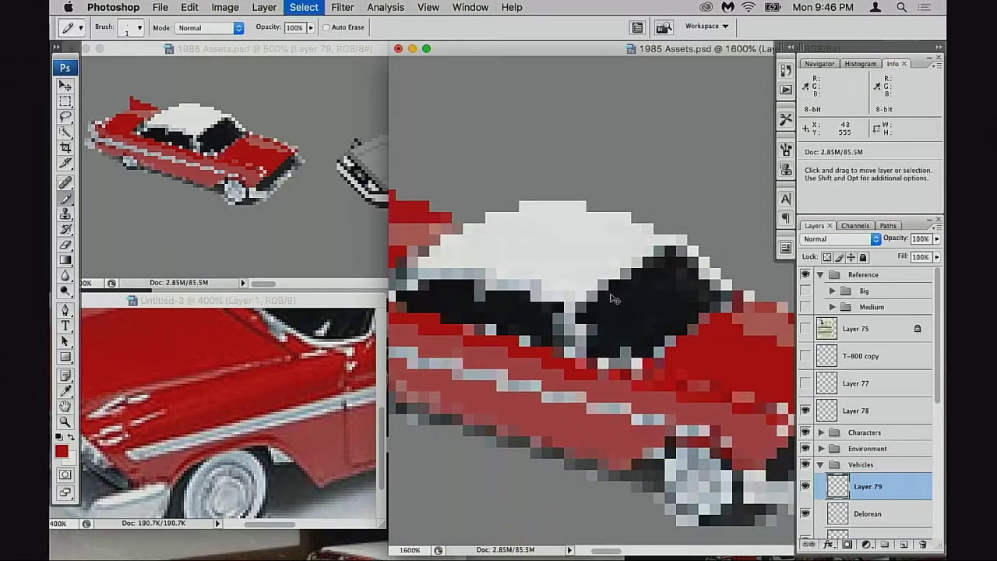
pyautogui.hscroll(7, 635, 322)
pyautogui.scroll(-2, 635, 322)
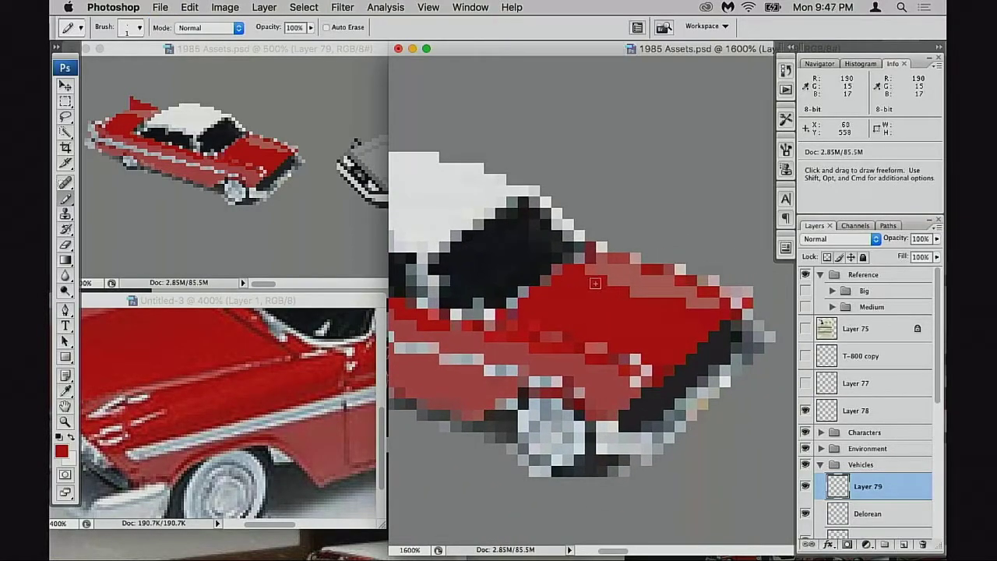
pyautogui.keyDown('alt'); pyautogui.click(616, 274); pyautogui.keyUp('alt')
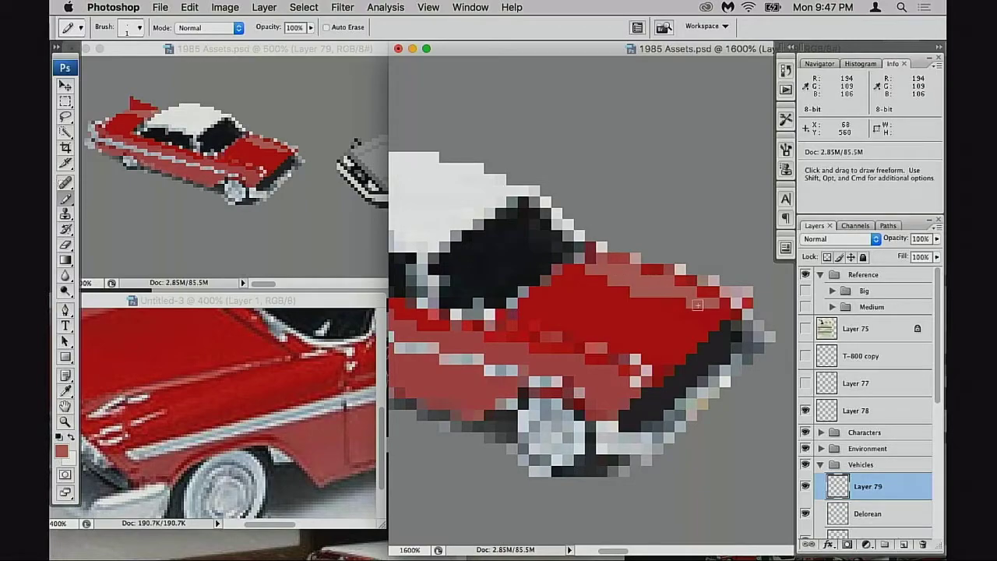
pyautogui.hscroll(-2, 607, 316)
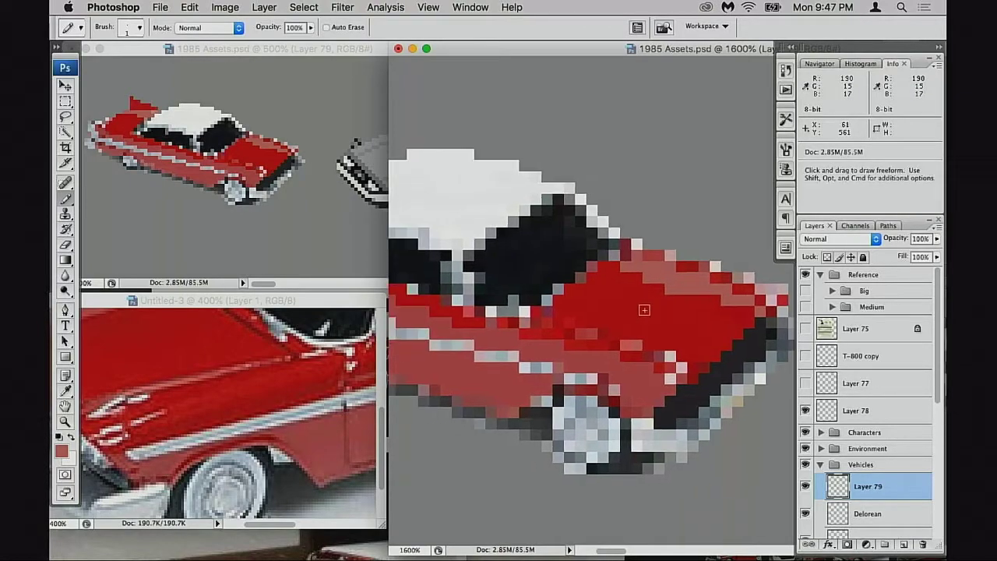
pyautogui.scroll(-4, 627, 323)
pyautogui.hscroll(-1, 627, 323)
pyautogui.moveTo(231, 363); pyautogui.dragTo(354, 416)
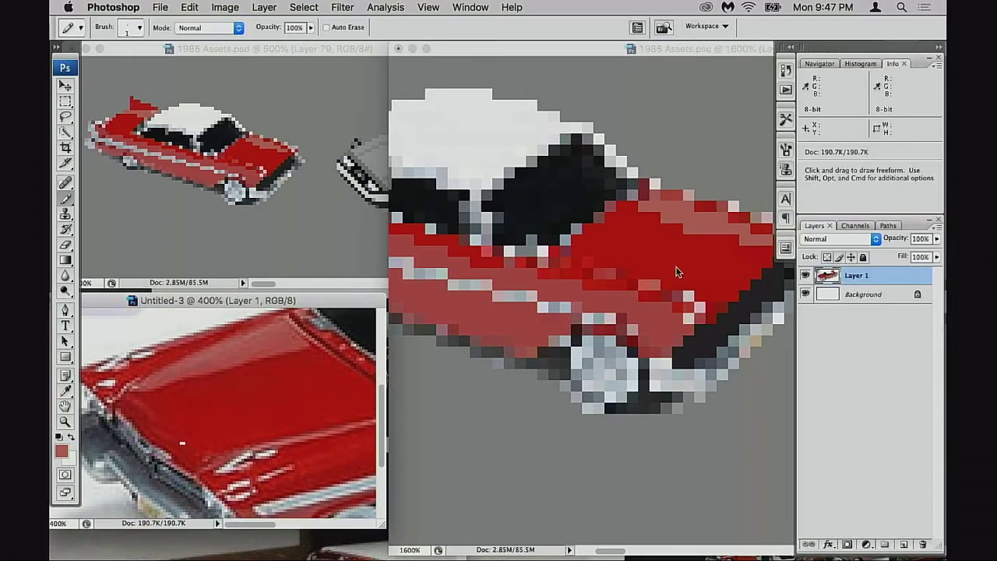
pyautogui.click(676, 272)
pyautogui.scroll(-3, 592, 328)
# - Erase the stray dark pixels along the underside of the car's front wheel
pyautogui.press('e')
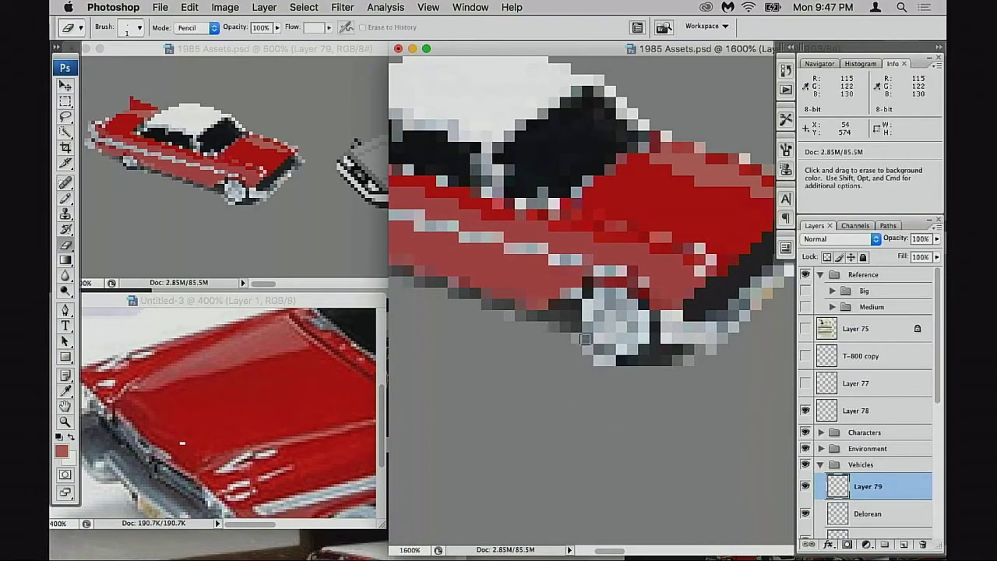
pyautogui.click(609, 366)
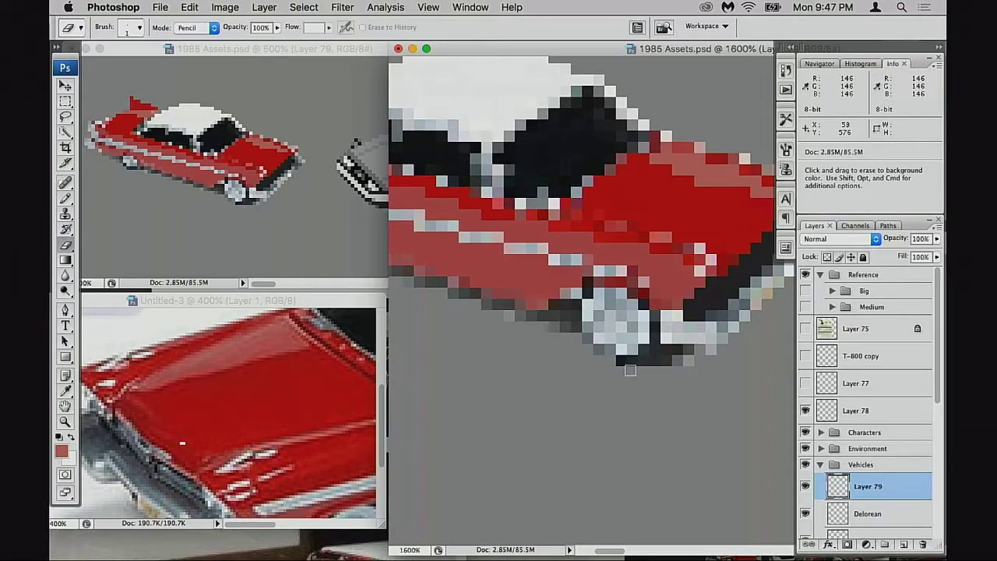
pyautogui.click(628, 362)
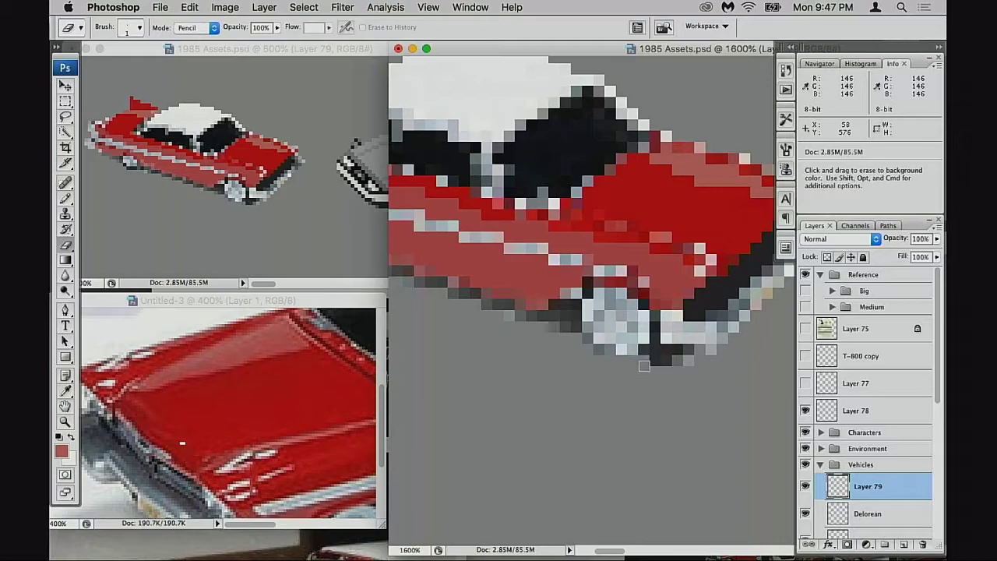
# - Sample the near-black of the car's windshield and pencil over its uneven pixels to make the glass uniform
pyautogui.press('b')
pyautogui.keyDown('alt'); pyautogui.click(644, 303); pyautogui.keyUp('alt')
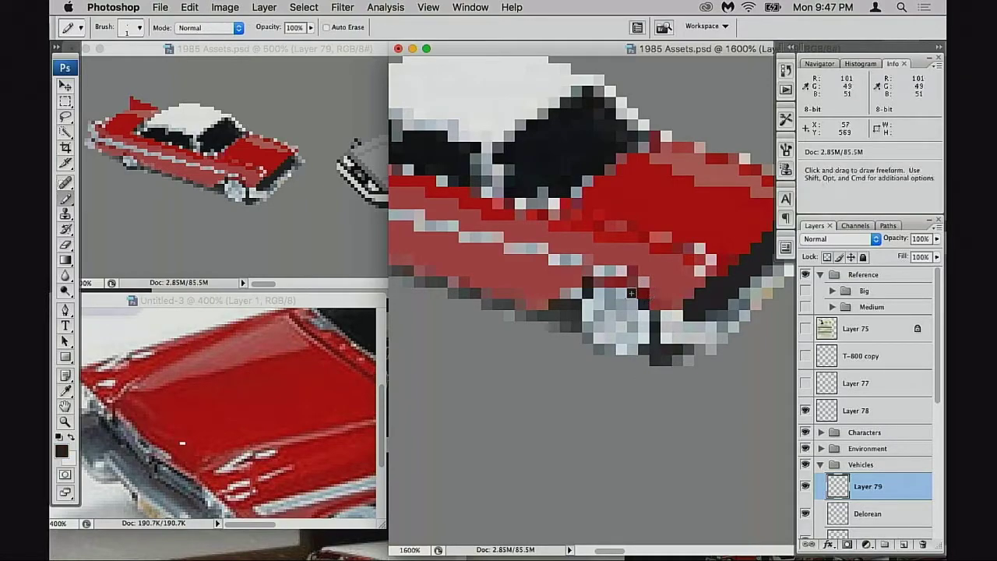
pyautogui.keyDown('alt'); pyautogui.click(537, 166); pyautogui.keyUp('alt')
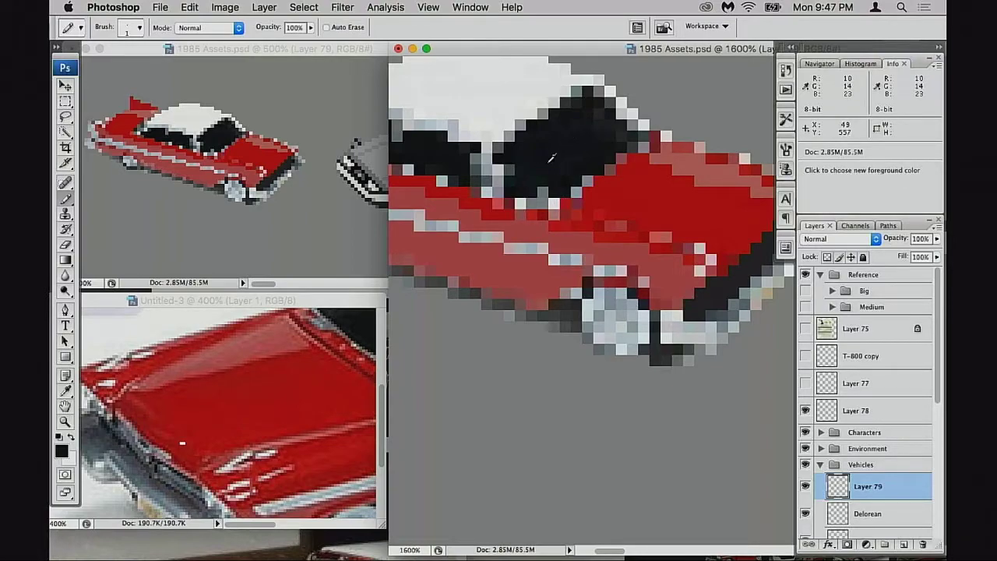
pyautogui.moveTo(565, 151); pyautogui.dragTo(568, 207)
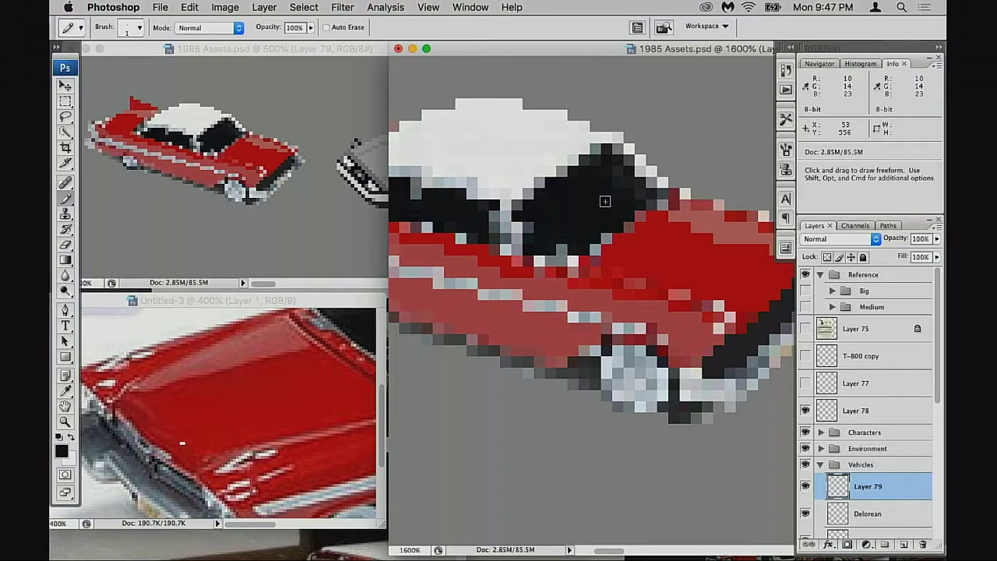
pyautogui.hscroll(-3, 640, 192)
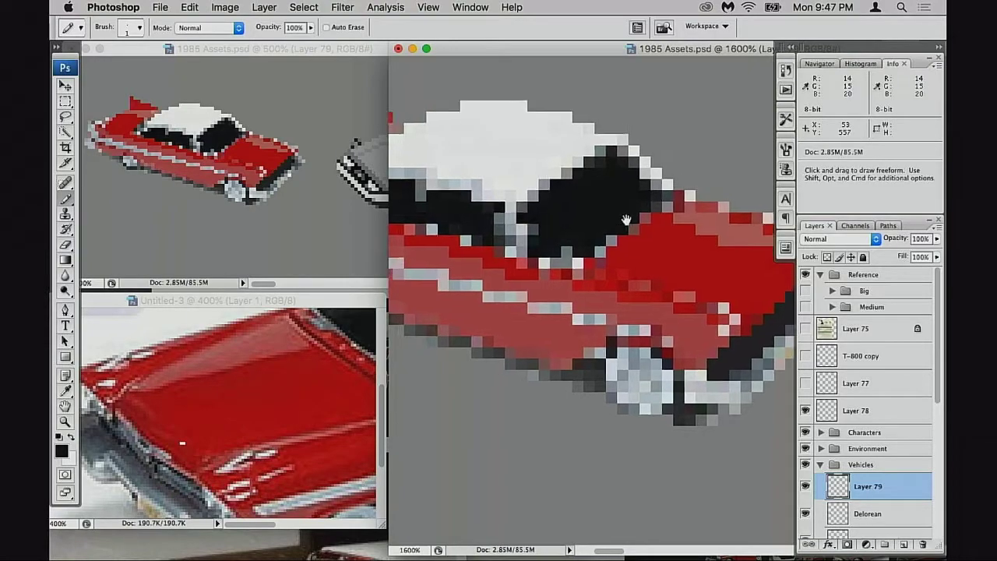
# - Clean up the edge between roof and windshield with the Pencil, using sampled roof white and windshield black
pyautogui.keyDown('alt'); pyautogui.click(581, 170); pyautogui.keyUp('alt')
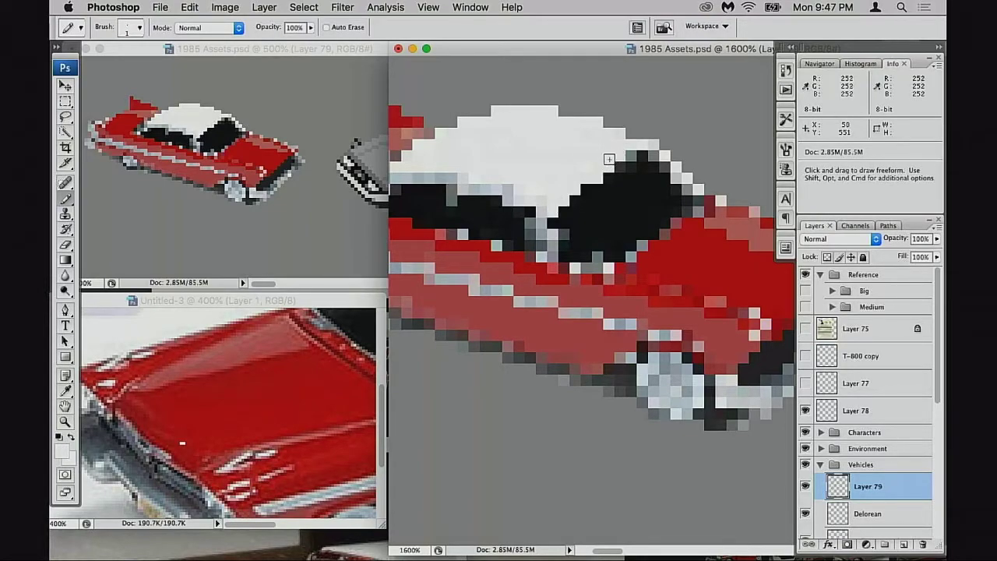
pyautogui.keyDown('alt'); pyautogui.click(617, 188); pyautogui.keyUp('alt')
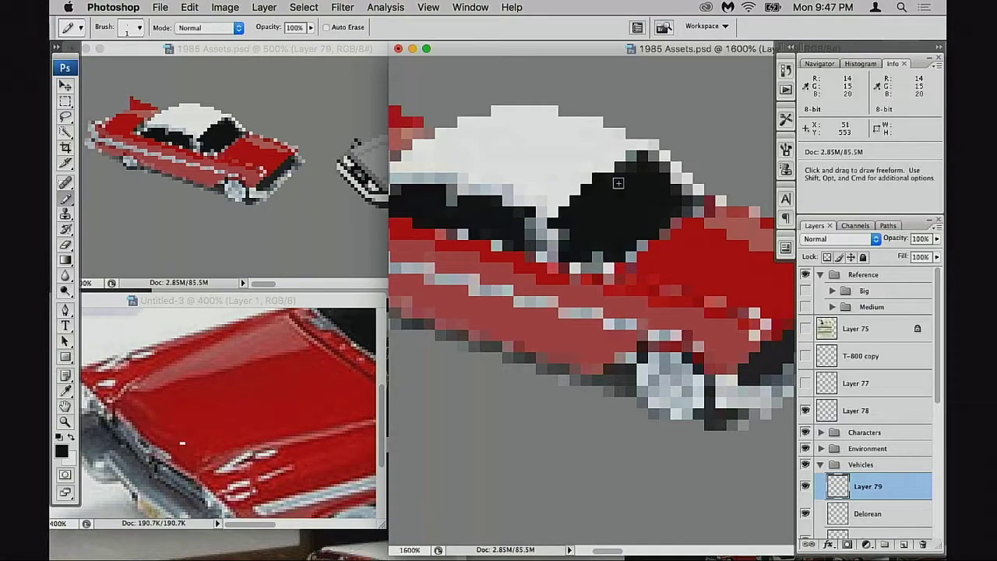
pyautogui.keyDown('alt'); pyautogui.click(606, 153); pyautogui.keyUp('alt')
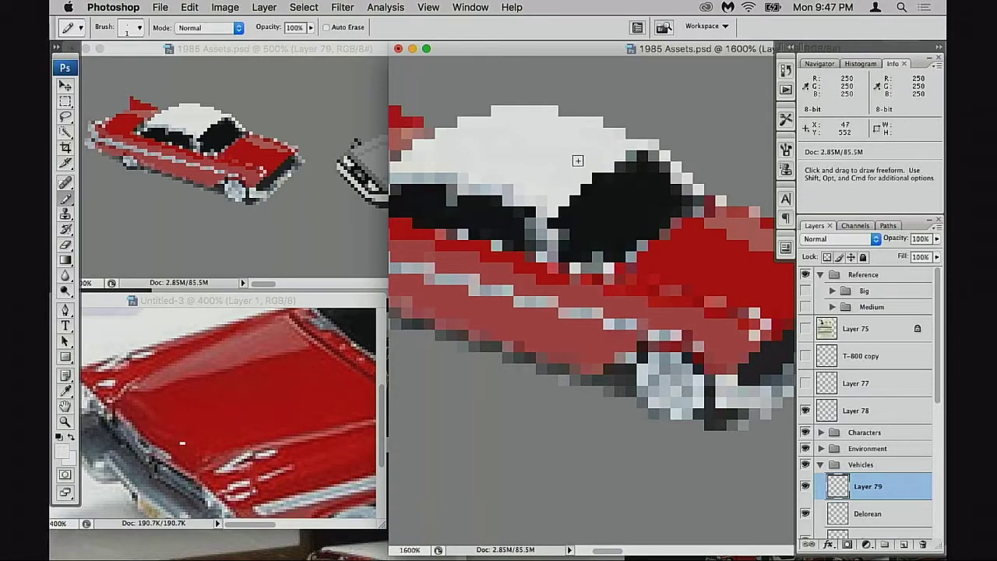
# - Examine the hood and side of the car sprite and sample the hood's deep red
pyautogui.press('space')
pyautogui.moveTo(617, 285)
pyautogui.mouseDown()
pyautogui.moveTo(617, 248)
pyautogui.moveTo(628, 244)
pyautogui.mouseUp()
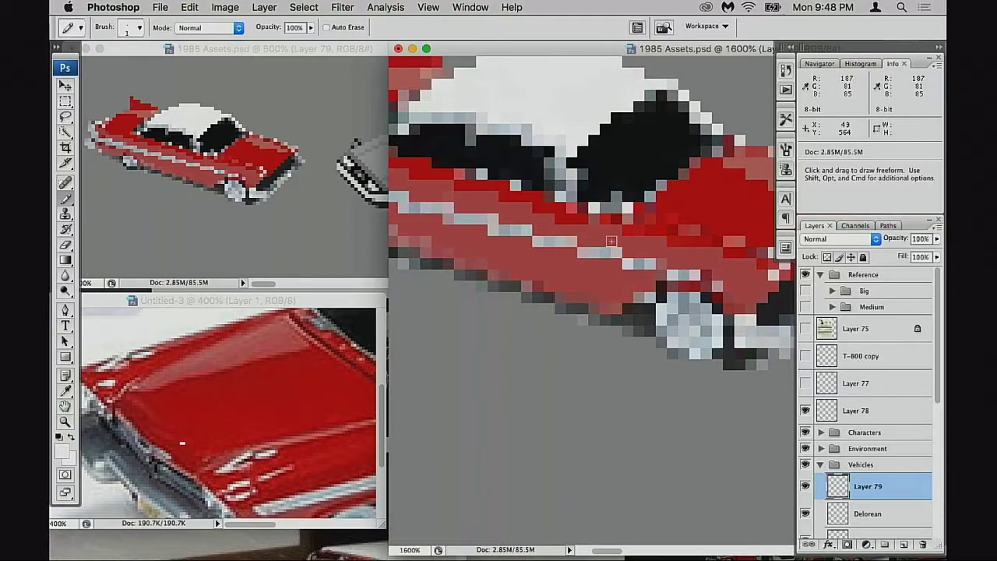
pyautogui.moveTo(533, 50); pyautogui.dragTo(529, 51)
pyautogui.moveTo(723, 251); pyautogui.dragTo(645, 258)
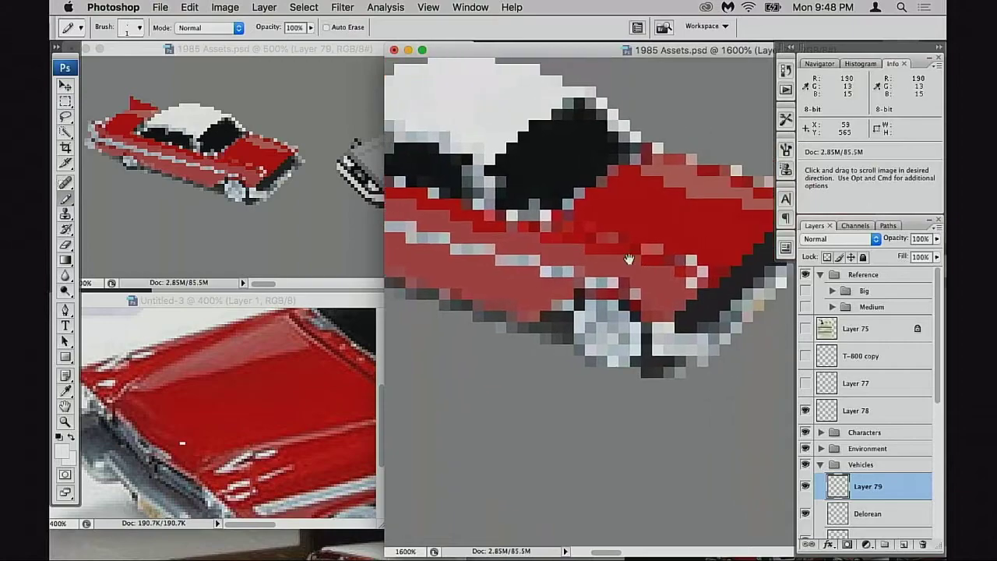
pyautogui.hscroll(3, 645, 259)
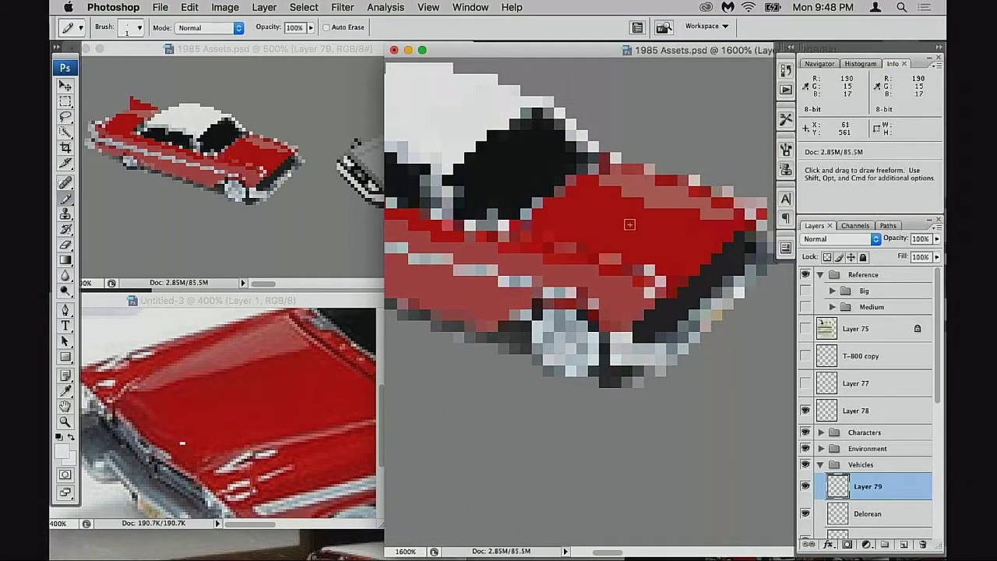
pyautogui.keyDown('alt'); pyautogui.click(637, 215); pyautogui.keyUp('alt')
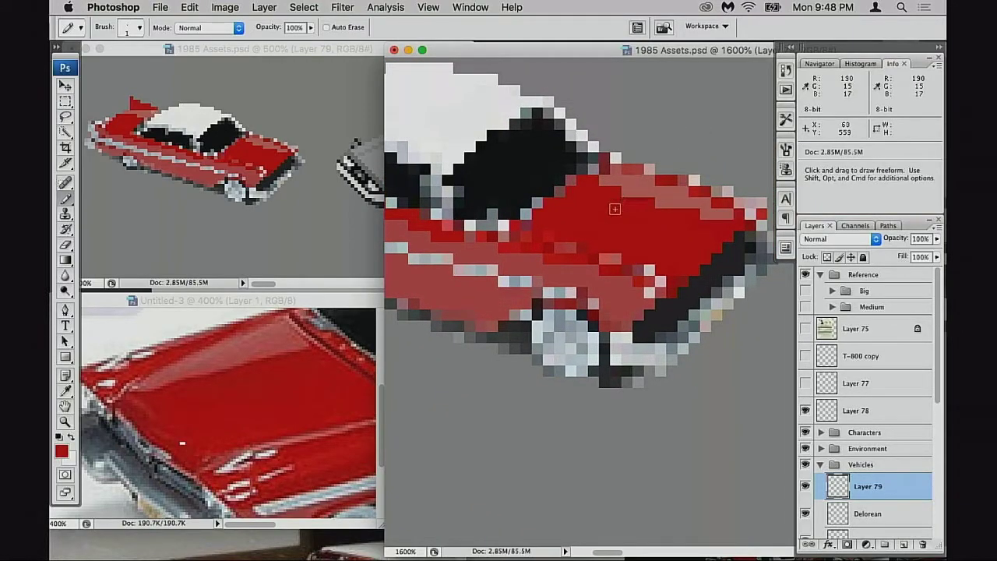
pyautogui.press('super+s')
pyautogui.moveTo(602, 259); pyautogui.dragTo(683, 251)
pyautogui.keyDown('alt'); pyautogui.click(633, 257); pyautogui.keyUp('alt')
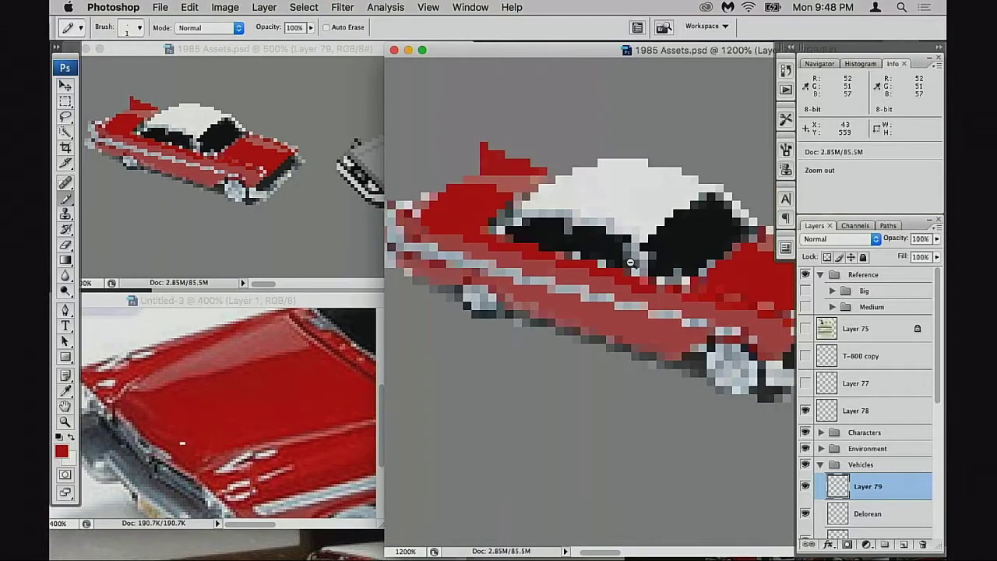
pyautogui.moveTo(621, 265); pyautogui.dragTo(636, 263)
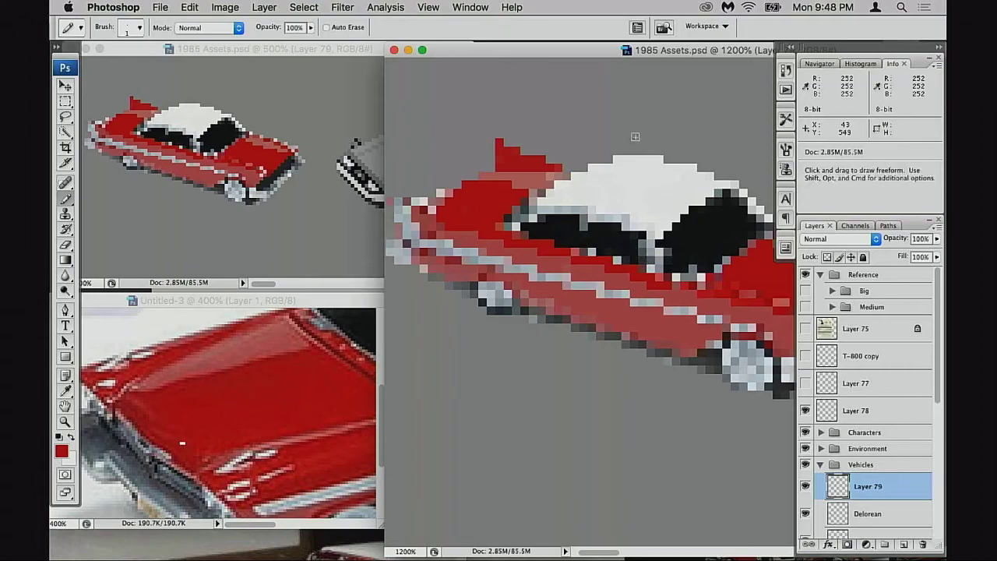
# - Sample the light red of the car's hood highlight for the Pencil
pyautogui.keyDown('super'); pyautogui.click(535, 192); pyautogui.keyUp('super')
pyautogui.keyDown('alt'); pyautogui.click(726, 288); pyautogui.keyUp('alt')
pyautogui.hscroll(3, 709, 288)
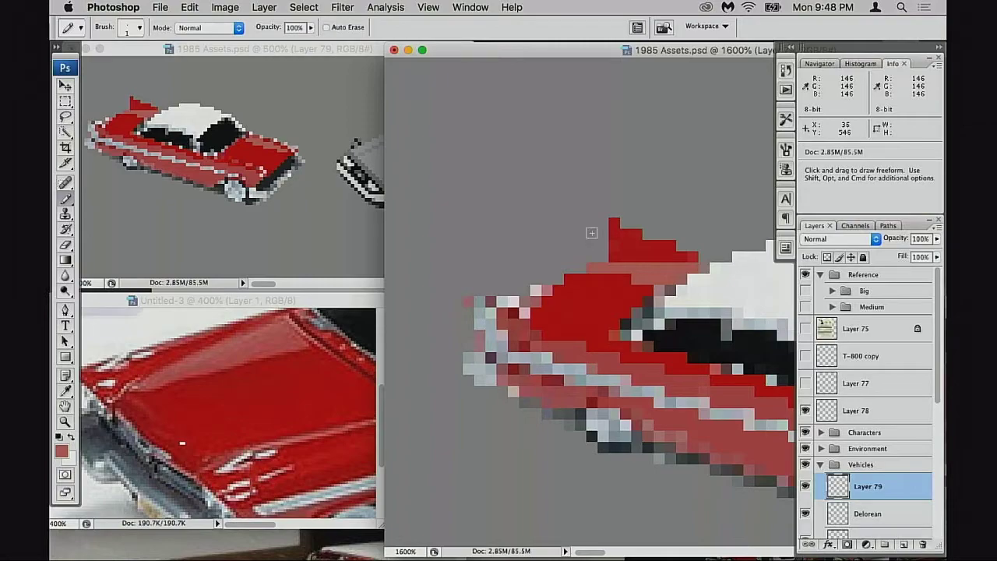
pyautogui.hscroll(10, 591, 232)
pyautogui.scroll(-4, 591, 232)
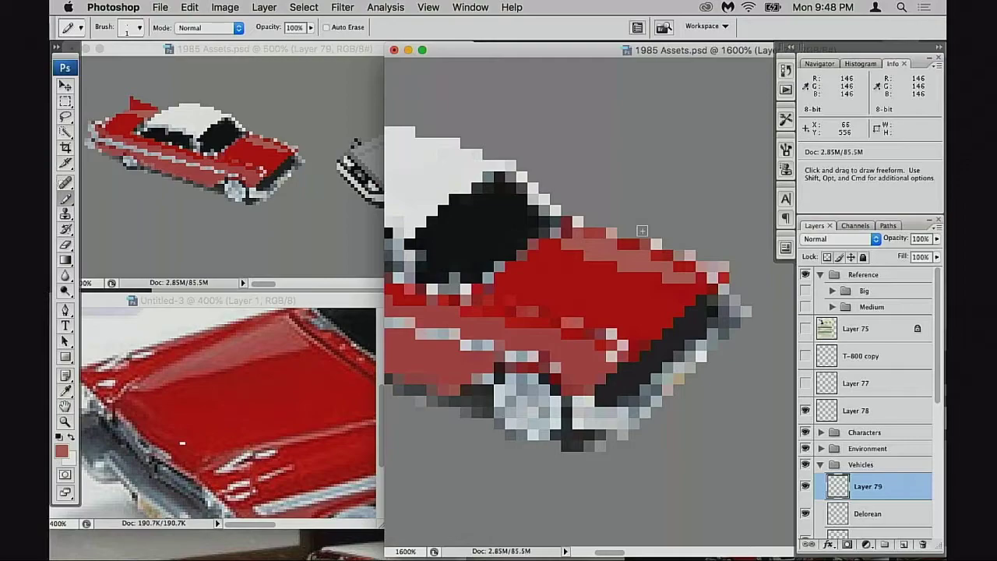
pyautogui.moveTo(564, 322); pyautogui.dragTo(634, 275)
# - Show the Untitled-3 reference photo at 300% and compare its hood, headlights and front wheel with the sprite
pyautogui.press('super+d')
pyautogui.moveTo(350, 303); pyautogui.dragTo(346, 303)
pyautogui.moveTo(254, 437); pyautogui.dragTo(254, 417)
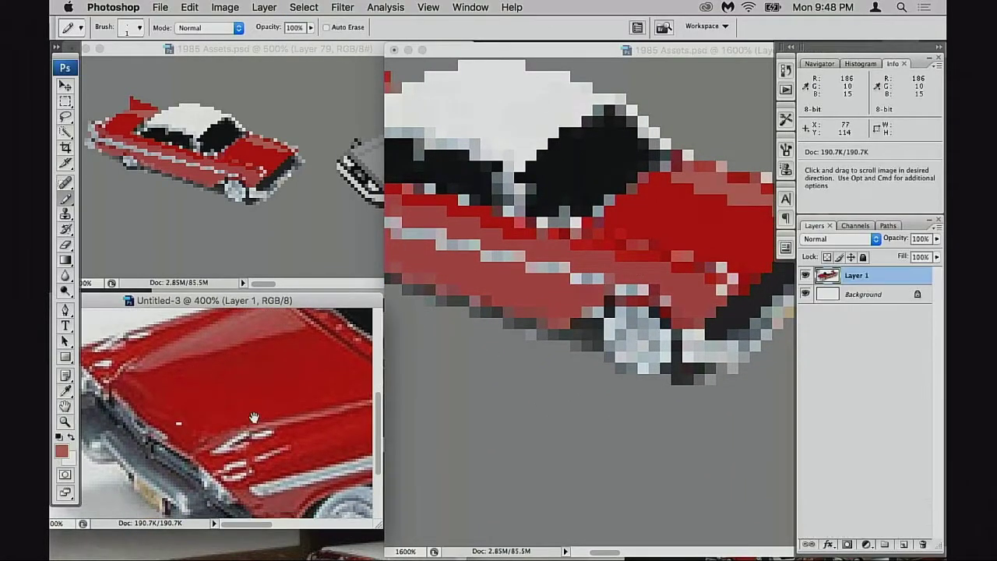
pyautogui.scroll(-1, 258, 418)
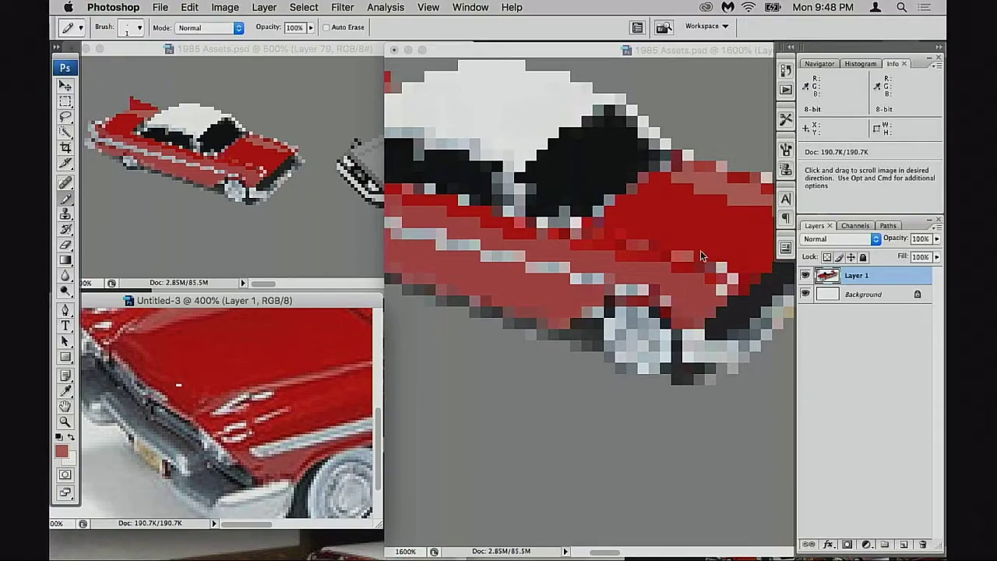
pyautogui.click(656, 234)
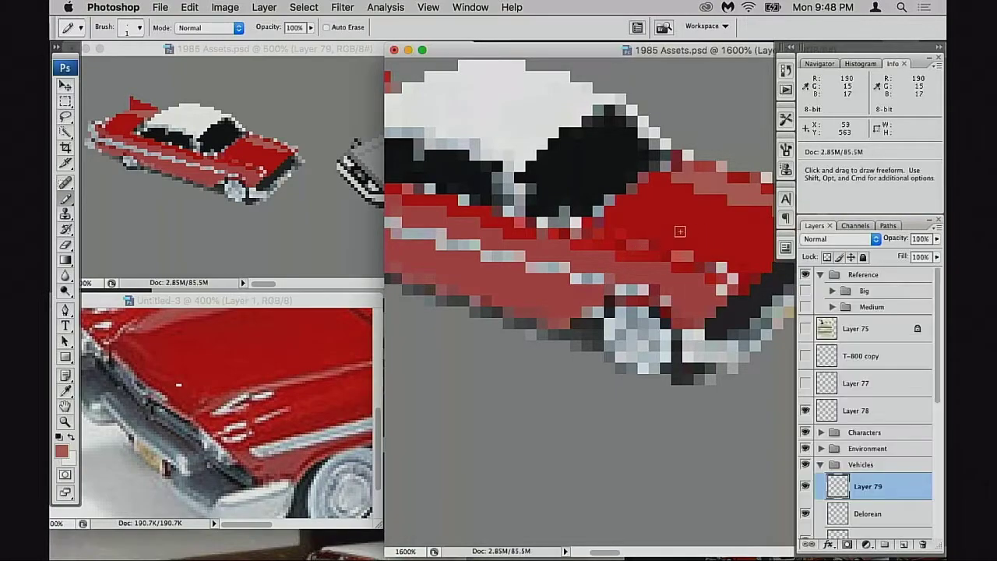
pyautogui.click(270, 395)
pyautogui.keyDown('alt'); pyautogui.keyDown('super'); pyautogui.click(267, 393); pyautogui.keyUp('super'); pyautogui.keyUp('alt')
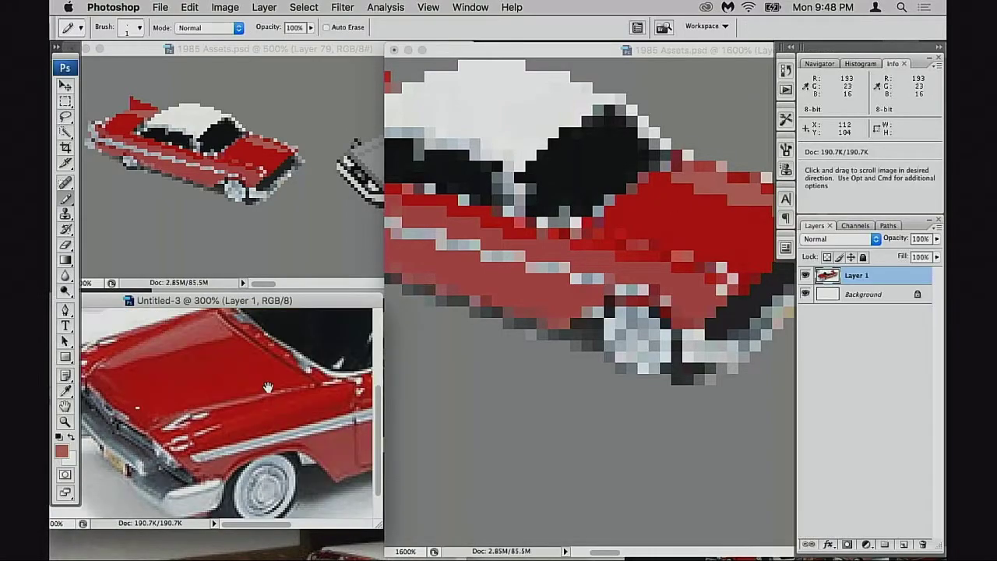
pyautogui.moveTo(268, 387); pyautogui.dragTo(270, 404)
pyautogui.moveTo(289, 301); pyautogui.dragTo(307, 302)
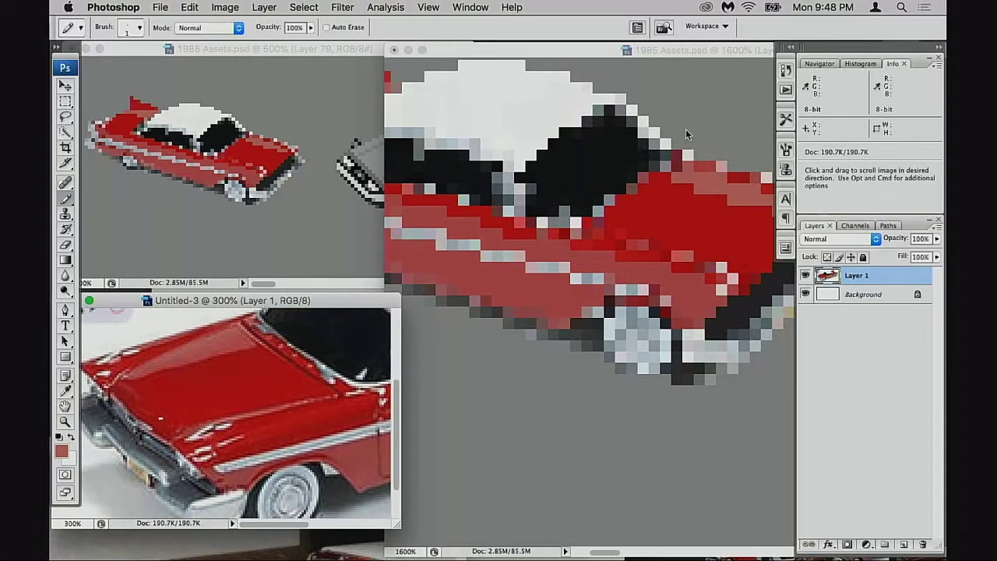
pyautogui.click(686, 128)
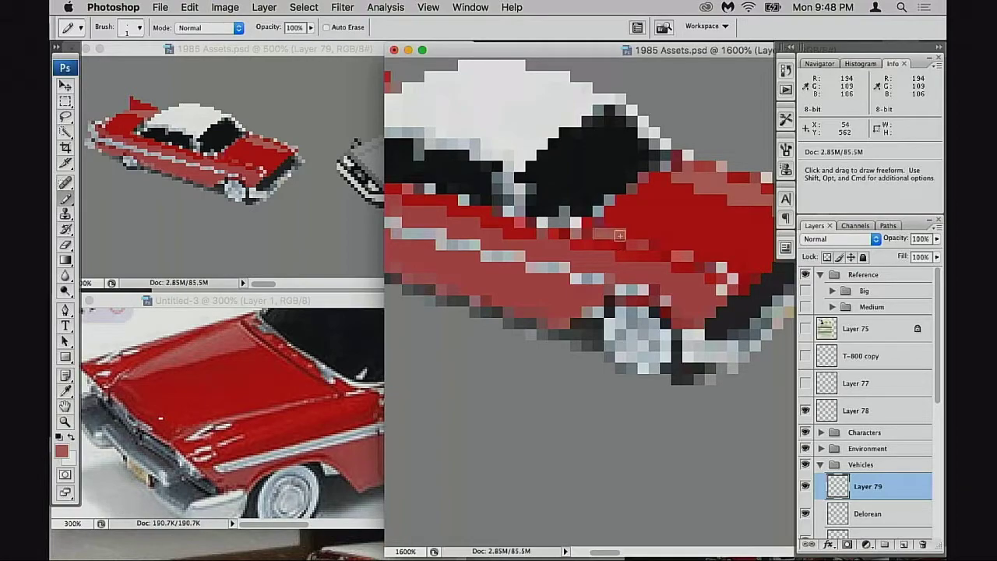
# - Pencil a continuous light red highlight along the hood's near edge and even out the line beneath it with sampled deep red
pyautogui.press('super+space')
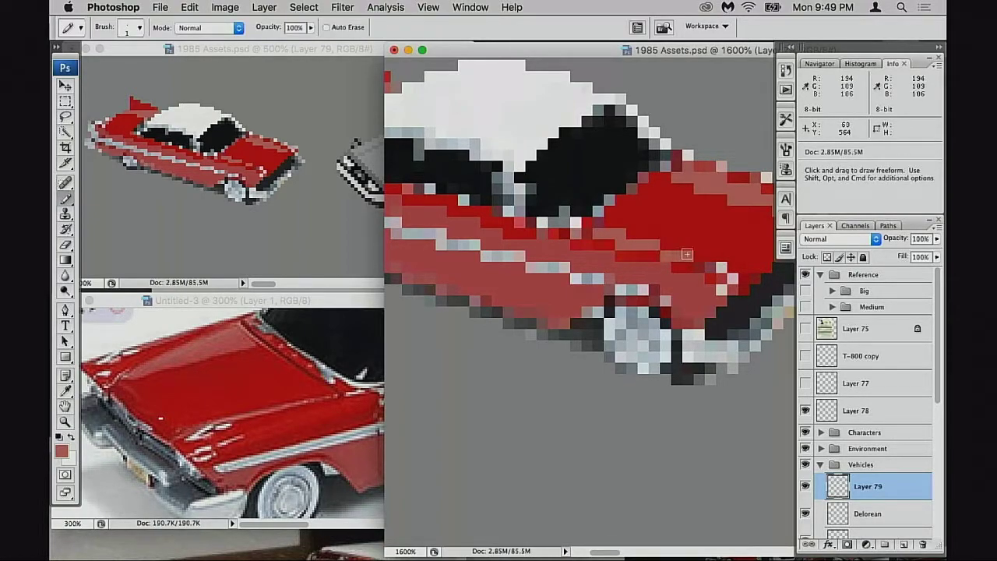
pyautogui.hscroll(-2, 726, 220)
pyautogui.keyDown('alt'); pyautogui.click(720, 230); pyautogui.keyUp('alt')
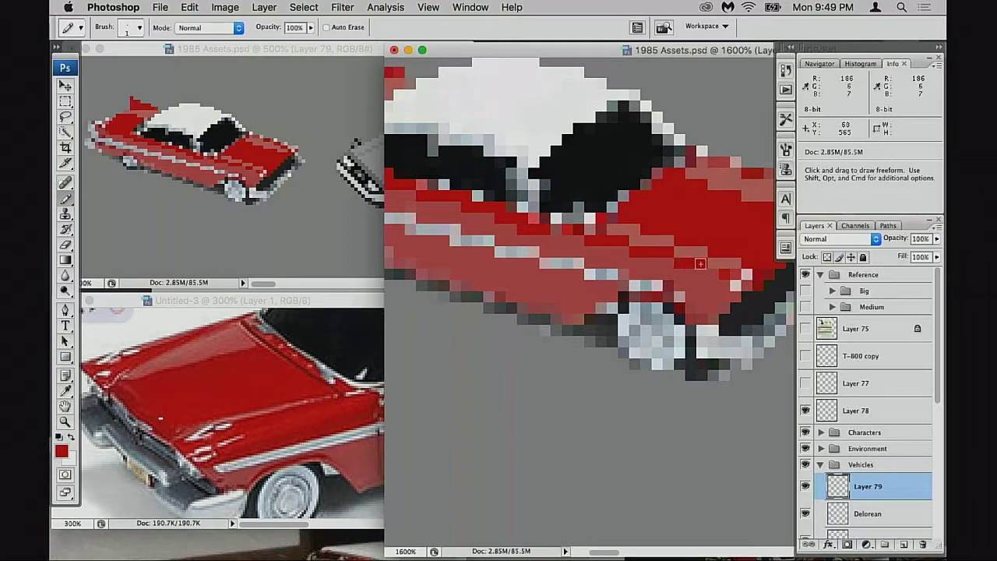
pyautogui.click(722, 274)
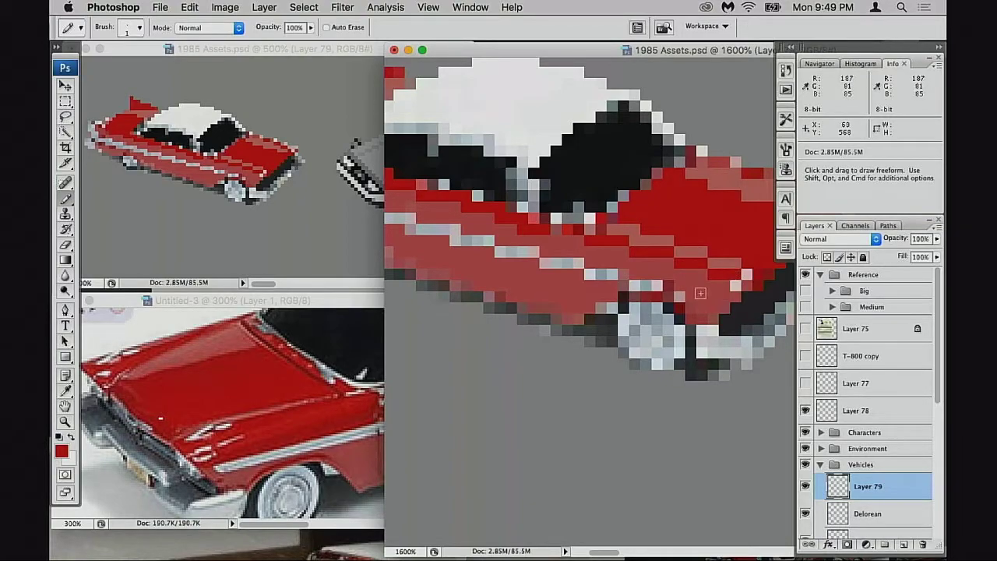
pyautogui.moveTo(712, 281); pyautogui.dragTo(695, 278)
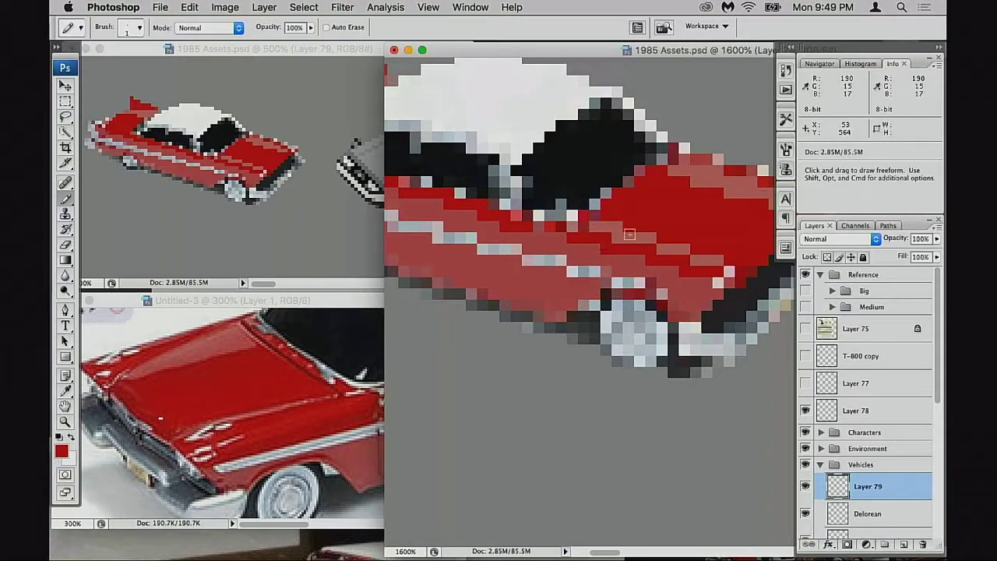
pyautogui.moveTo(732, 228); pyautogui.dragTo(716, 221)
pyautogui.moveTo(586, 237); pyautogui.dragTo(623, 233)
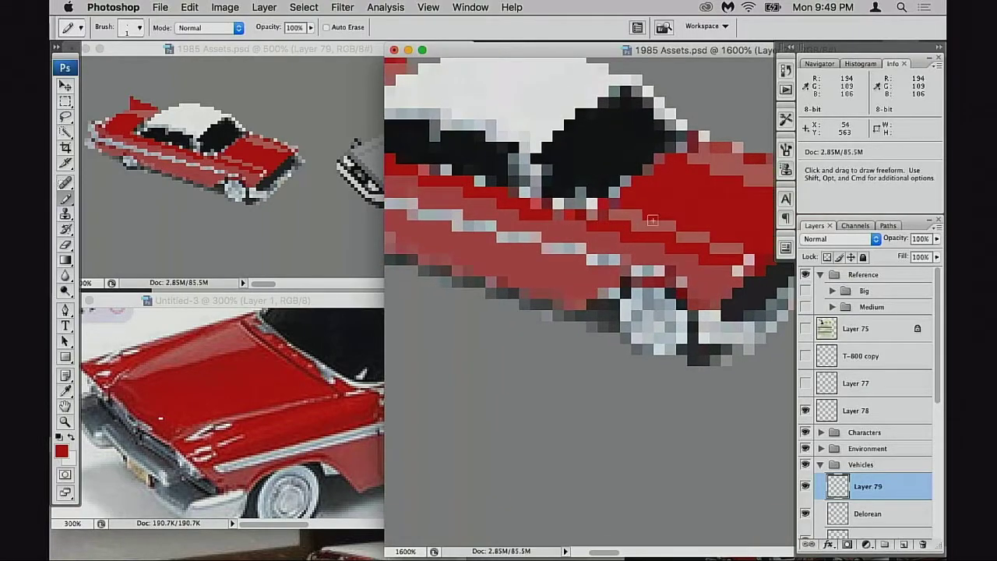
# - Try to smooth the stepped edge between roof and windshield with sampled roof white and windshield black
pyautogui.hscroll(3, 686, 215)
pyautogui.scroll(1, 685, 216)
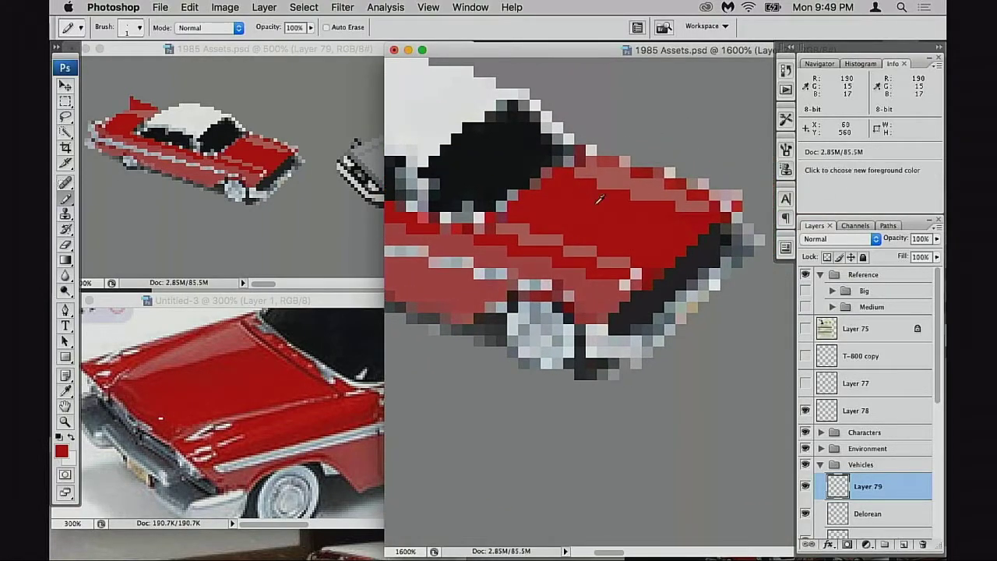
pyautogui.press('space')
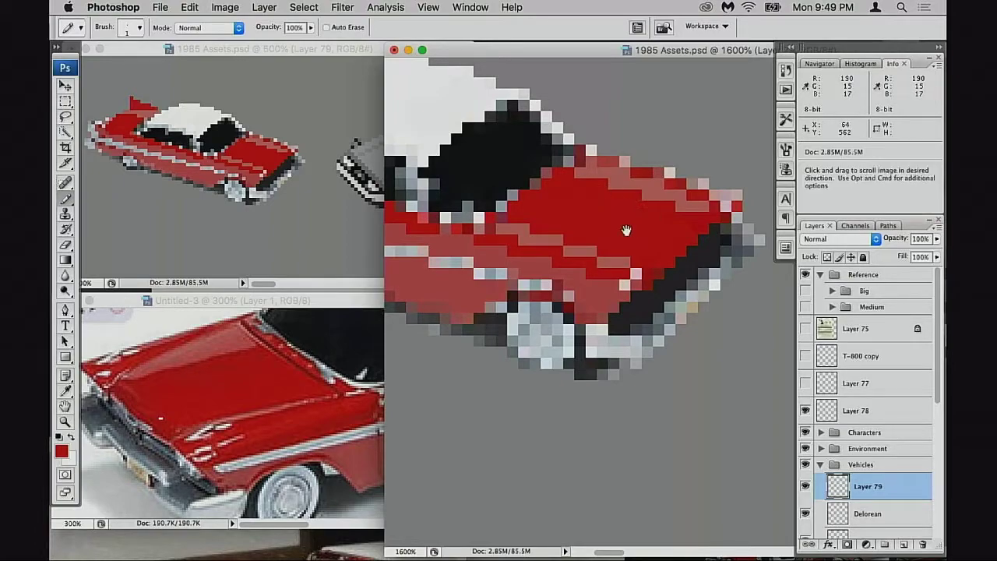
pyautogui.moveTo(625, 230); pyautogui.dragTo(638, 233)
pyautogui.hscroll(-4, 706, 225)
pyautogui.scroll(1, 705, 224)
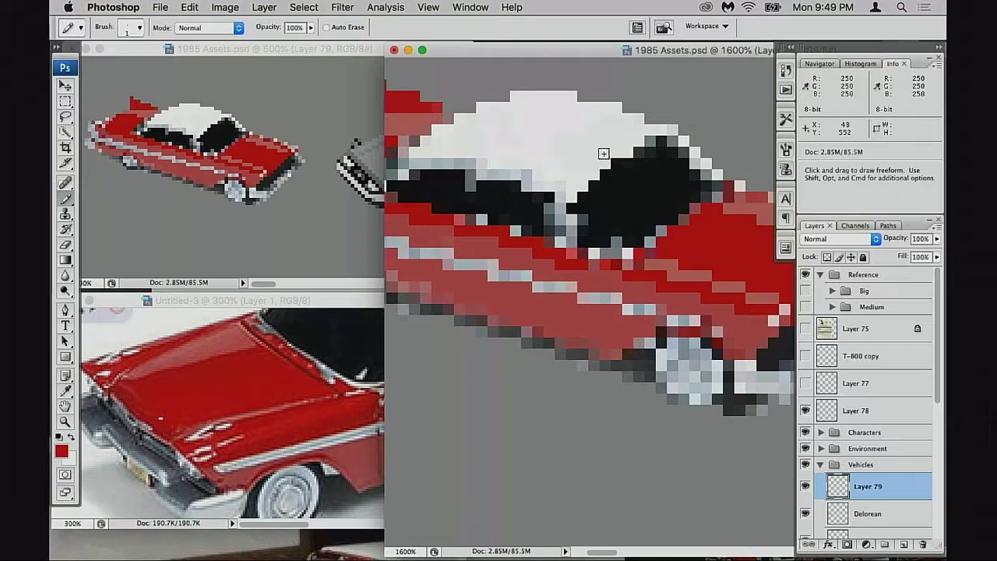
pyautogui.keyDown('alt'); pyautogui.click(617, 155); pyautogui.keyUp('alt')
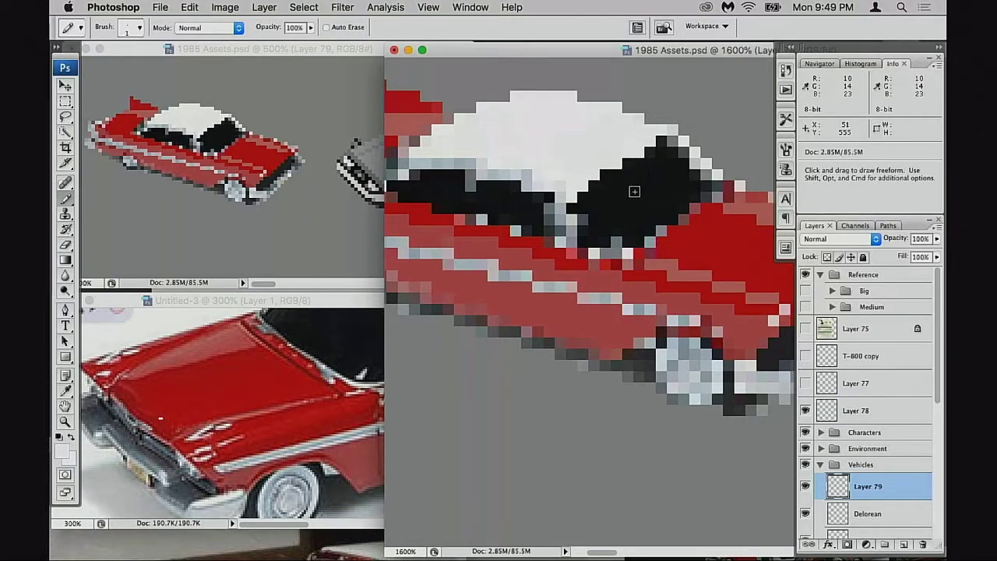
pyautogui.keyDown('alt'); pyautogui.click(634, 191); pyautogui.keyUp('alt')
pyautogui.moveTo(640, 155); pyautogui.dragTo(620, 167)
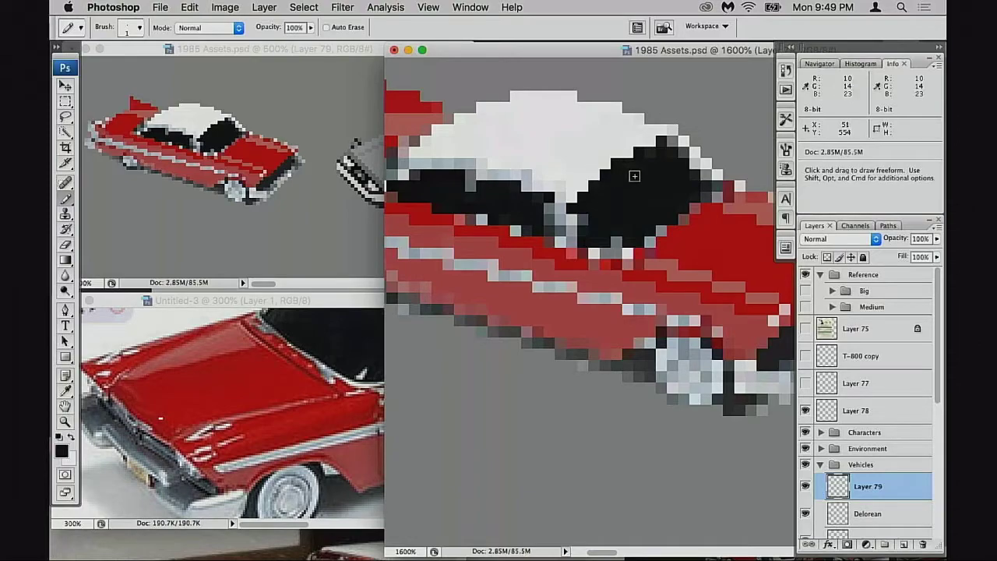
pyautogui.keyDown('alt'); pyautogui.click(622, 146); pyautogui.keyUp('alt')
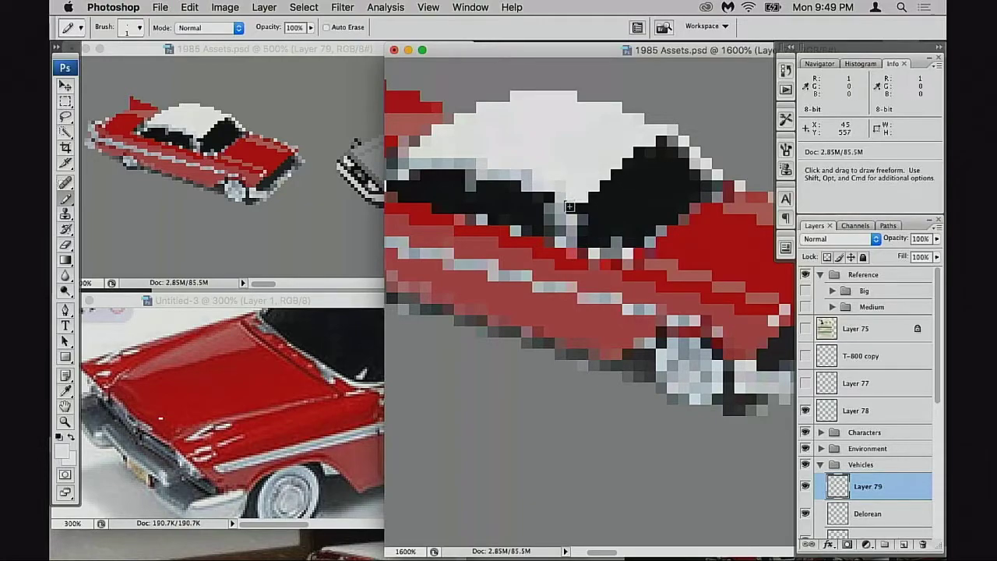
# - Undo the recent pencil strokes along the roof and windshield edge
pyautogui.press('super+z')
pyautogui.press('alt+super+z')
pyautogui.press('alt+super+z')
pyautogui.press('alt+super+z')
pyautogui.press('alt+super+z')
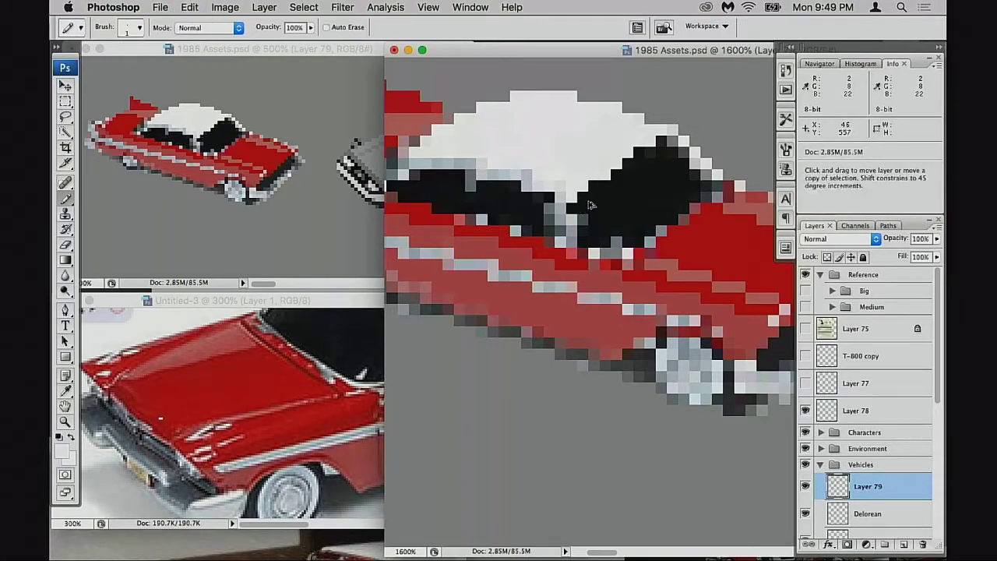
pyautogui.press('alt+super+z')
pyautogui.press('alt+super+z')
pyautogui.press('alt+super+z')
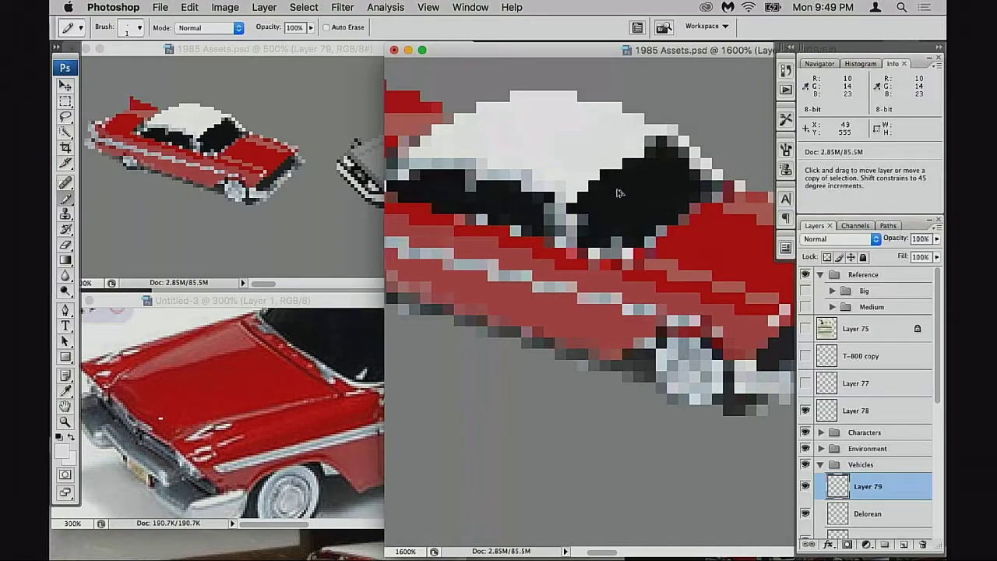
# - Sample the windshield's near-black again and touch up the glass pixels along the roof edge
pyautogui.keyDown('alt'); pyautogui.click(629, 178); pyautogui.keyUp('alt')
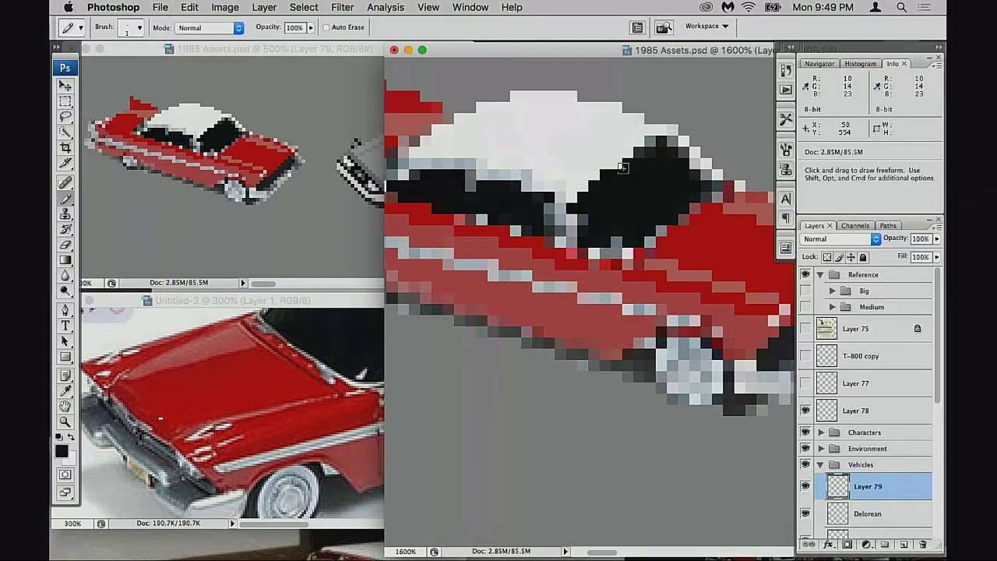
pyautogui.moveTo(650, 186)
pyautogui.mouseDown()
pyautogui.moveTo(630, 193)
pyautogui.moveTo(659, 218)
pyautogui.mouseUp()
pyautogui.moveTo(627, 251); pyautogui.dragTo(661, 243)
# - Sample the muted red of the lower side panel and pencil over the uneven pixels along its bottom edge
pyautogui.moveTo(715, 262); pyautogui.dragTo(664, 255)
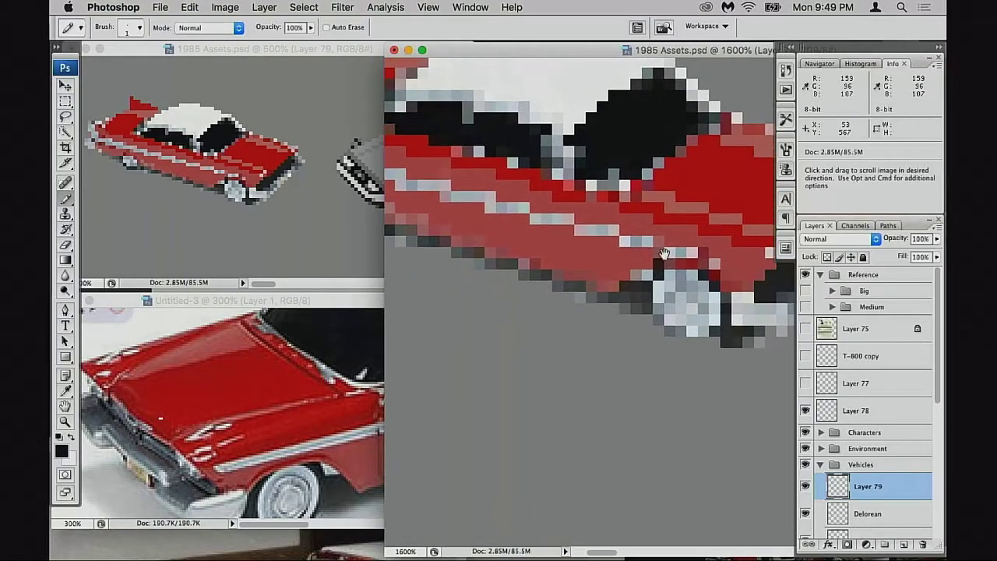
pyautogui.moveTo(557, 275); pyautogui.dragTo(632, 268)
pyautogui.keyDown('alt'); pyautogui.click(543, 222); pyautogui.keyUp('alt')
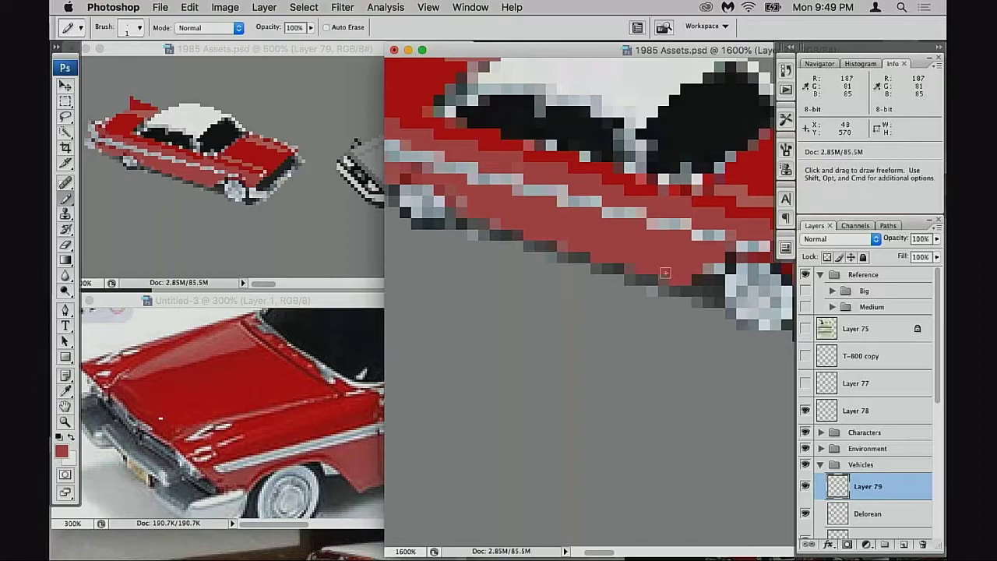
pyautogui.hscroll(-2, 665, 273)
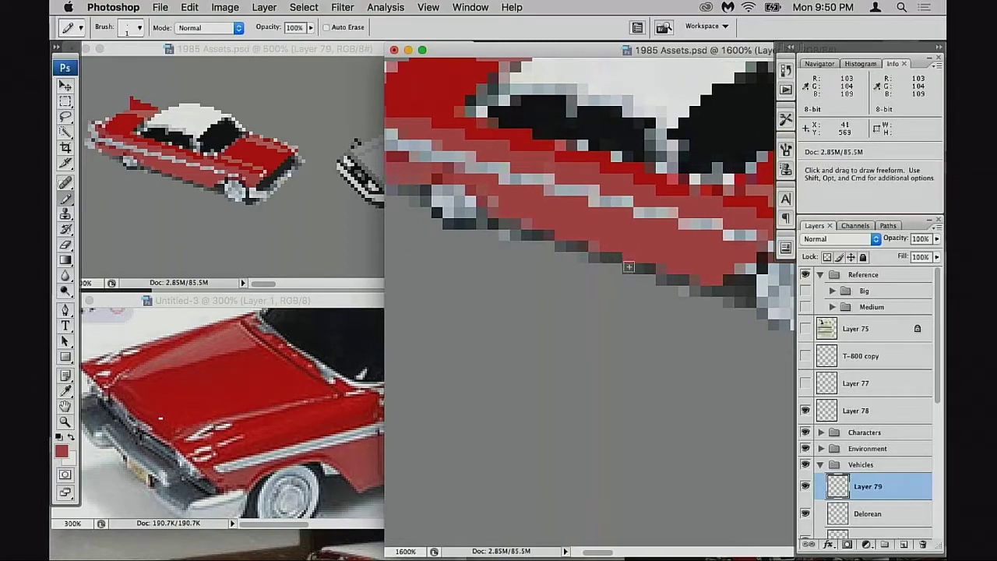
# - Erase the dark shadow pixels along the car's underside between the front and rear wheels
pyautogui.press('e')
pyautogui.moveTo(586, 248)
pyautogui.mouseDown()
pyautogui.moveTo(504, 243)
pyautogui.moveTo(627, 272)
pyautogui.moveTo(532, 260)
pyautogui.mouseUp()
pyautogui.moveTo(654, 276)
pyautogui.mouseDown()
pyautogui.moveTo(557, 272)
pyautogui.moveTo(697, 299)
pyautogui.moveTo(689, 287)
pyautogui.moveTo(634, 280)
pyautogui.mouseUp()
pyautogui.hscroll(-3, 656, 263)
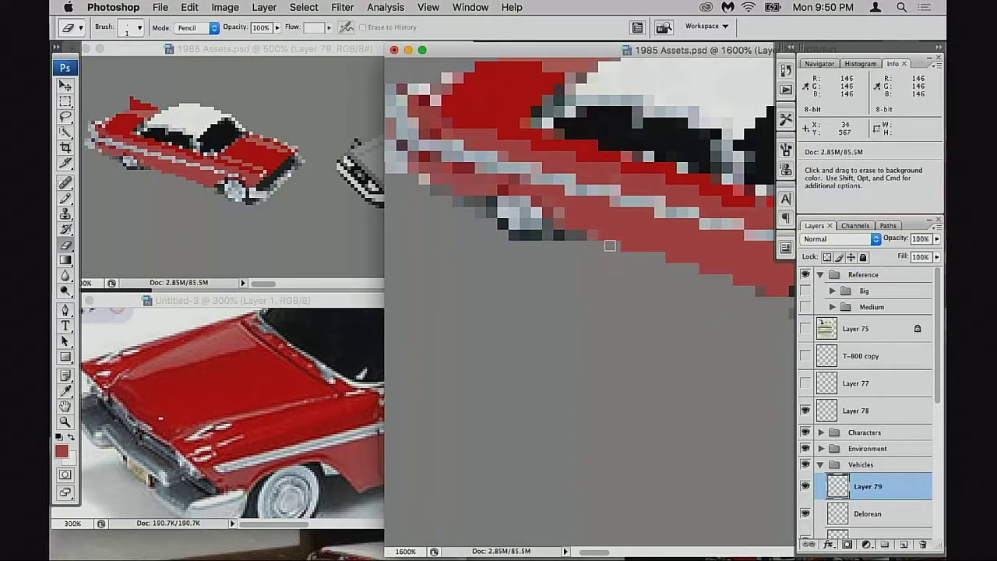
# - Pencil muted red over the body's lower edge beside the rear wheel and erase the leftover dark pixels there
pyautogui.press('b')
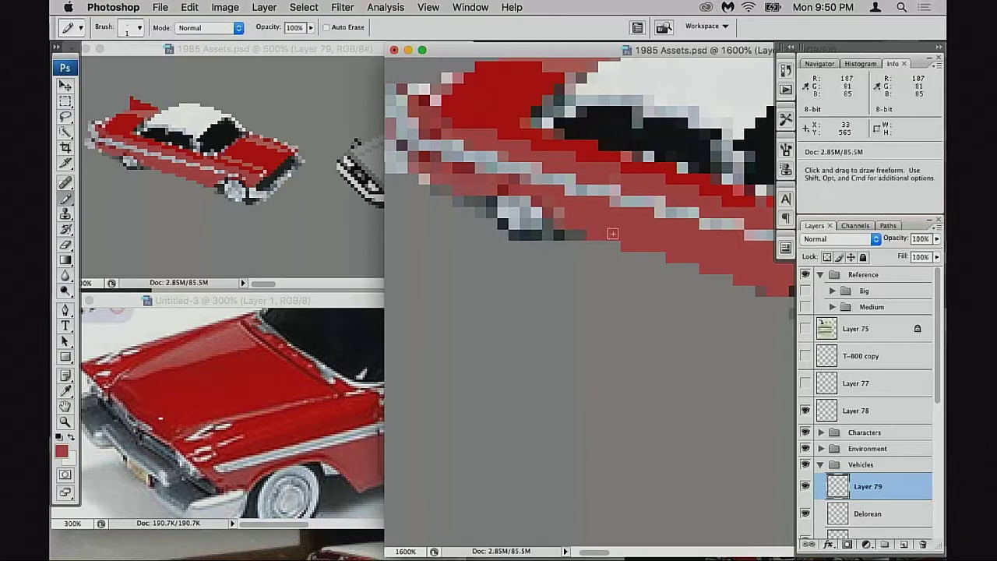
pyautogui.press('e')
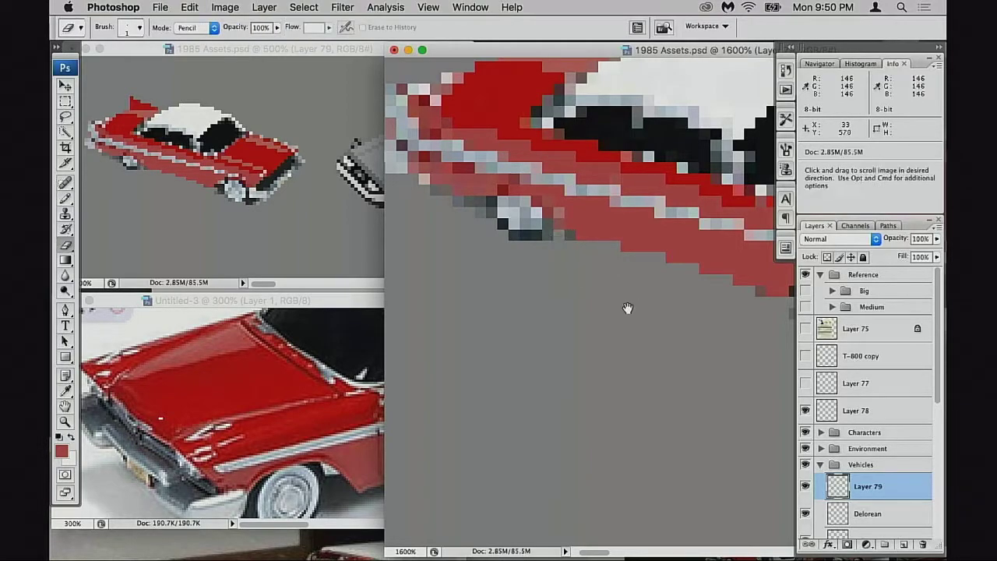
pyautogui.click(571, 235)
pyautogui.moveTo(635, 294); pyautogui.dragTo(612, 289)
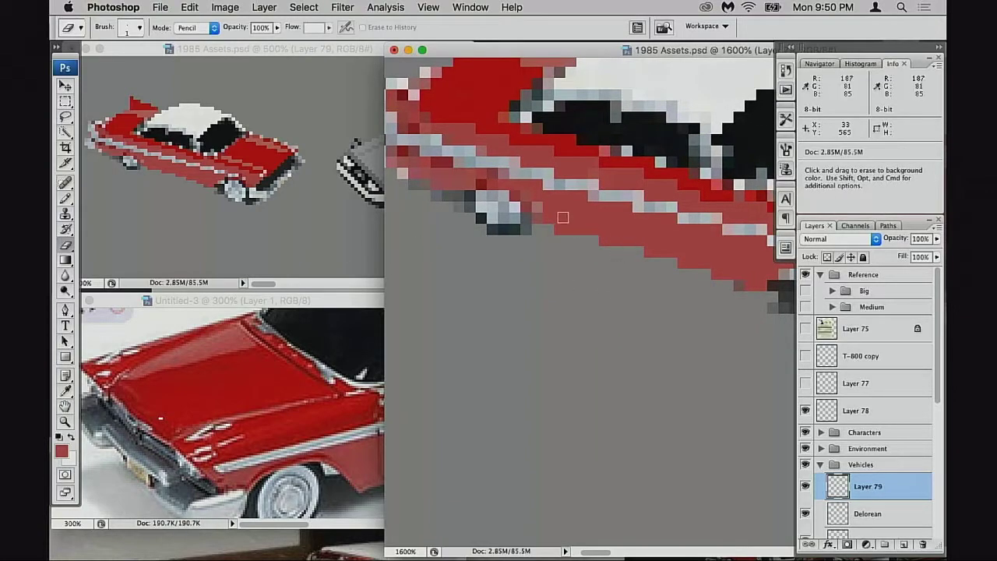
# - Check the stair-step spacing along the body's lower edge between the wheels and erase the pixels that break the pattern
pyautogui.press('b')
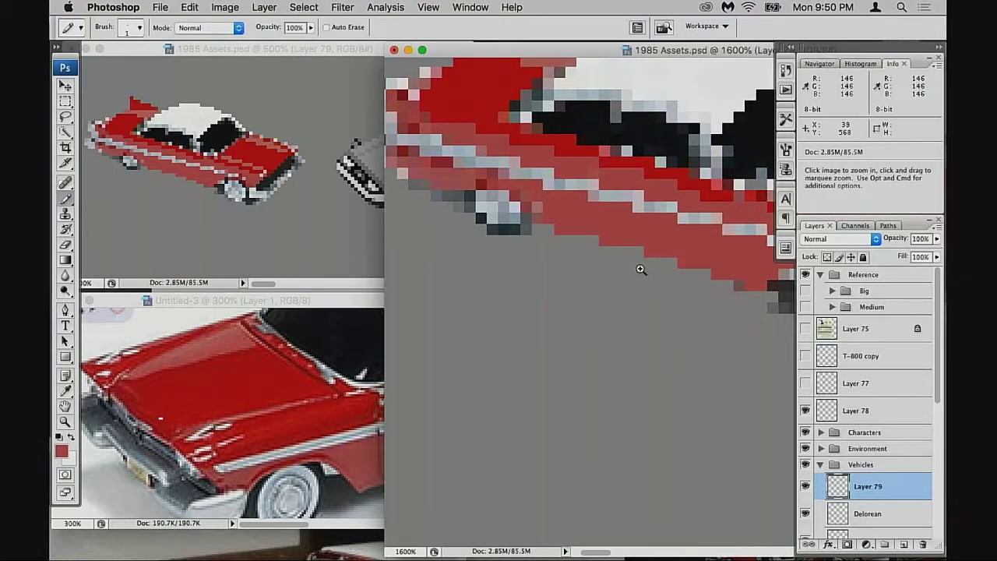
pyautogui.press('super+equal')
pyautogui.press('m')
pyautogui.moveTo(514, 222)
pyautogui.mouseDown()
pyautogui.moveTo(584, 303)
pyautogui.moveTo(656, 313)
pyautogui.moveTo(504, 287)
pyautogui.mouseUp()
pyautogui.moveTo(486, 253); pyautogui.dragTo(577, 296)
pyautogui.press('super+d')
pyautogui.press('e')
pyautogui.click(605, 285)
pyautogui.click(670, 305)
pyautogui.moveTo(684, 335)
pyautogui.mouseDown()
pyautogui.moveTo(643, 323)
pyautogui.moveTo(656, 334)
pyautogui.mouseUp()
pyautogui.click(657, 293)
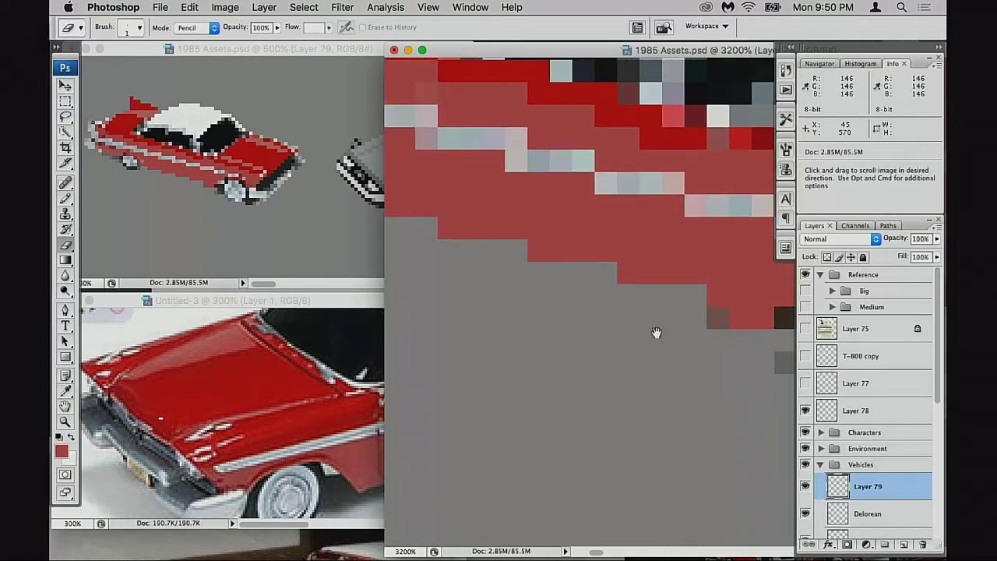
# - Erase the leftover brownish pixel under the body just behind the front wheel
pyautogui.moveTo(715, 324); pyautogui.dragTo(698, 324)
pyautogui.click(701, 315)
pyautogui.click(722, 316)
pyautogui.moveTo(619, 316)
pyautogui.mouseDown()
pyautogui.moveTo(700, 342)
pyautogui.moveTo(635, 330)
pyautogui.moveTo(655, 334)
pyautogui.mouseUp()
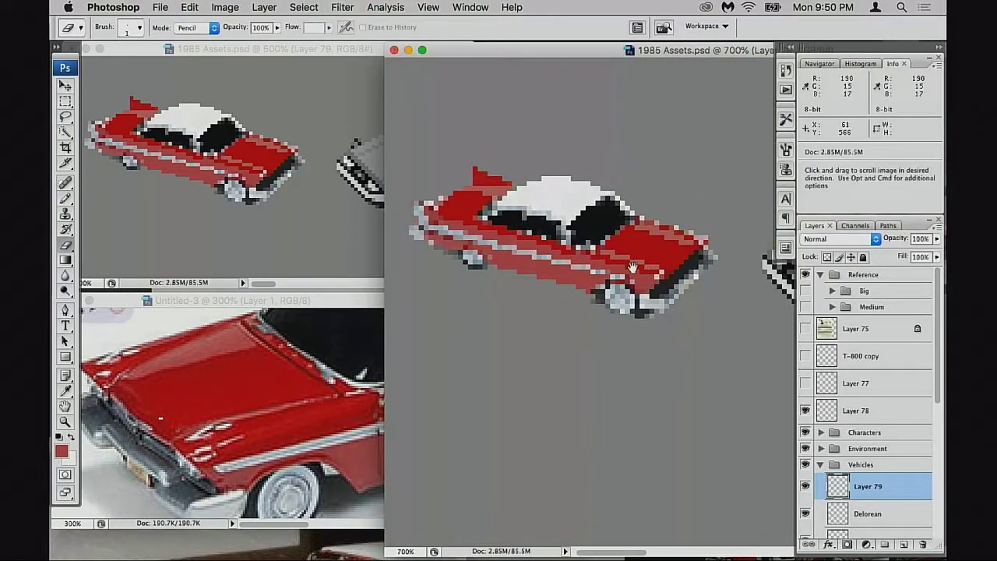
# - Flip the car on Layer 79 horizontally with Free Transform and apply the transformation
pyautogui.press('super+equal')
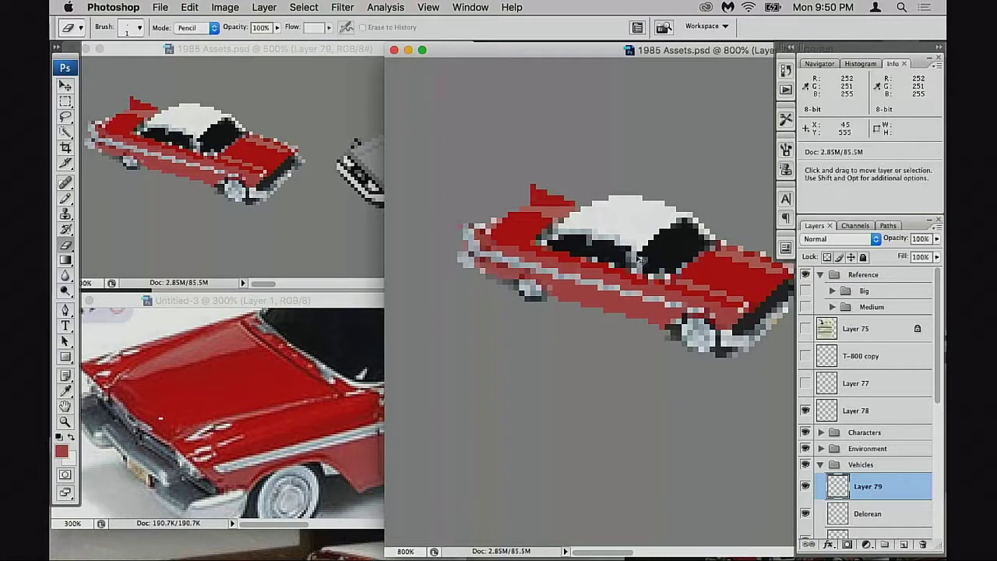
pyautogui.press('super+t')
pyautogui.rightClick(631, 262)
pyautogui.press('Escape')
pyautogui.rightClick(609, 264)
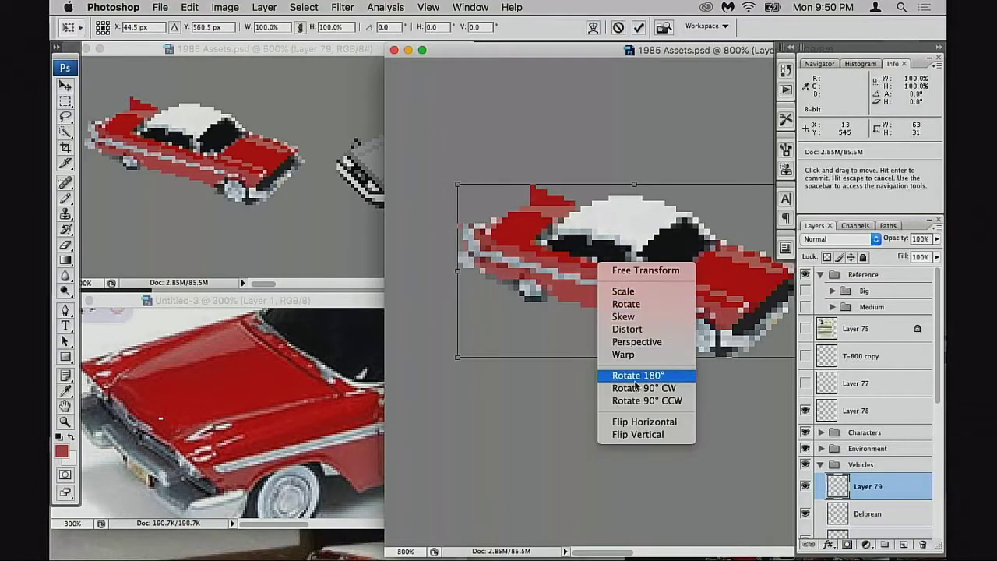
pyautogui.click(651, 417)
pyautogui.press('Return')
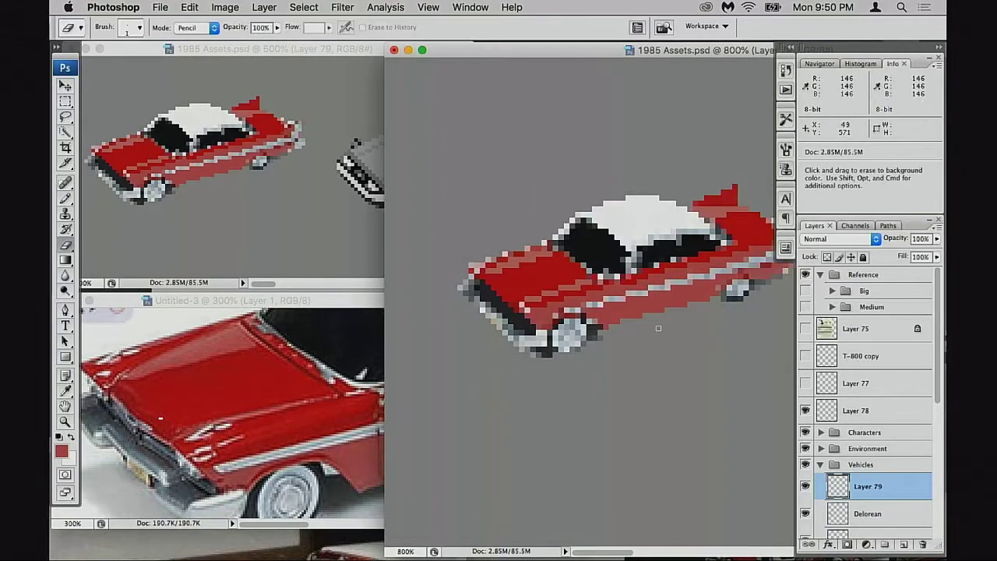
pyautogui.hscroll(2, 647, 312)
pyautogui.press('super+equal')
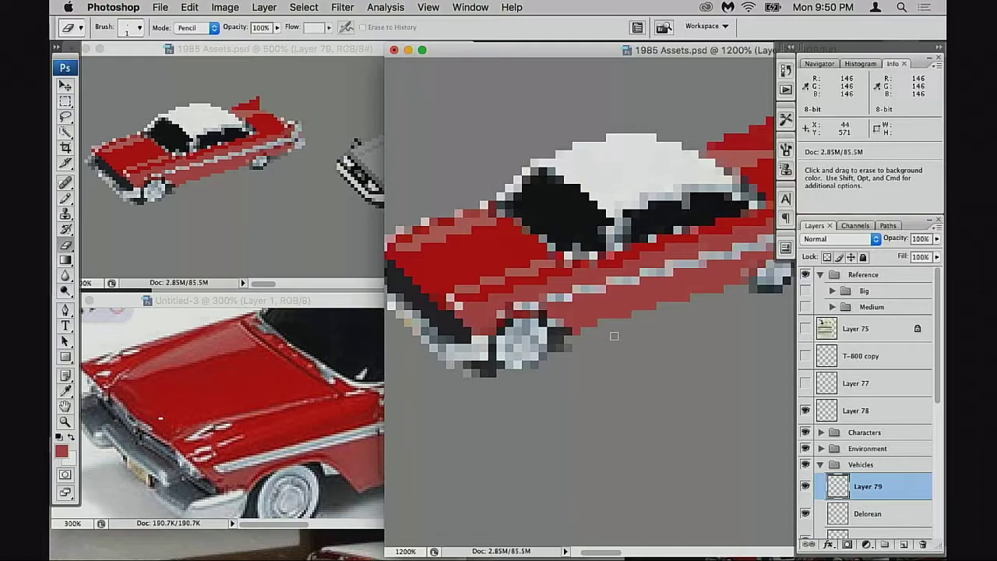
pyautogui.press('b')
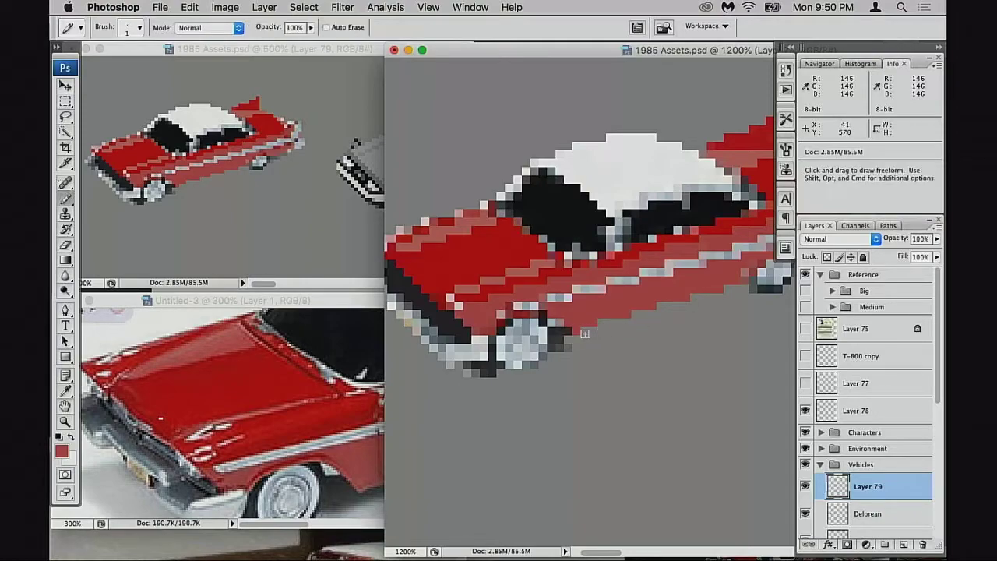
pyautogui.press('e')
pyautogui.moveTo(626, 330)
pyautogui.mouseDown()
pyautogui.moveTo(657, 338)
pyautogui.moveTo(641, 349)
pyautogui.moveTo(649, 353)
pyautogui.mouseUp()
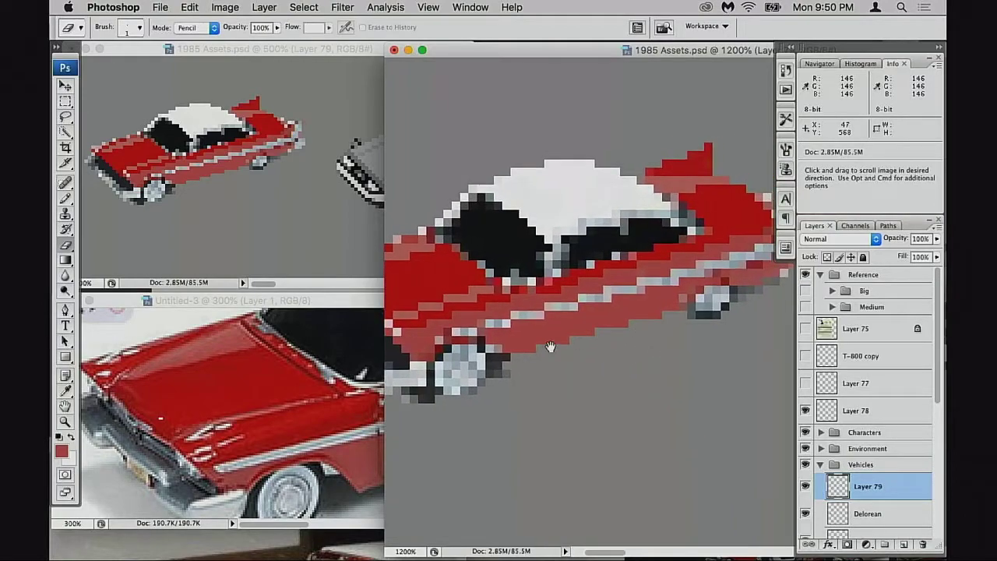
pyautogui.press('b')
pyautogui.moveTo(585, 348); pyautogui.dragTo(607, 343)
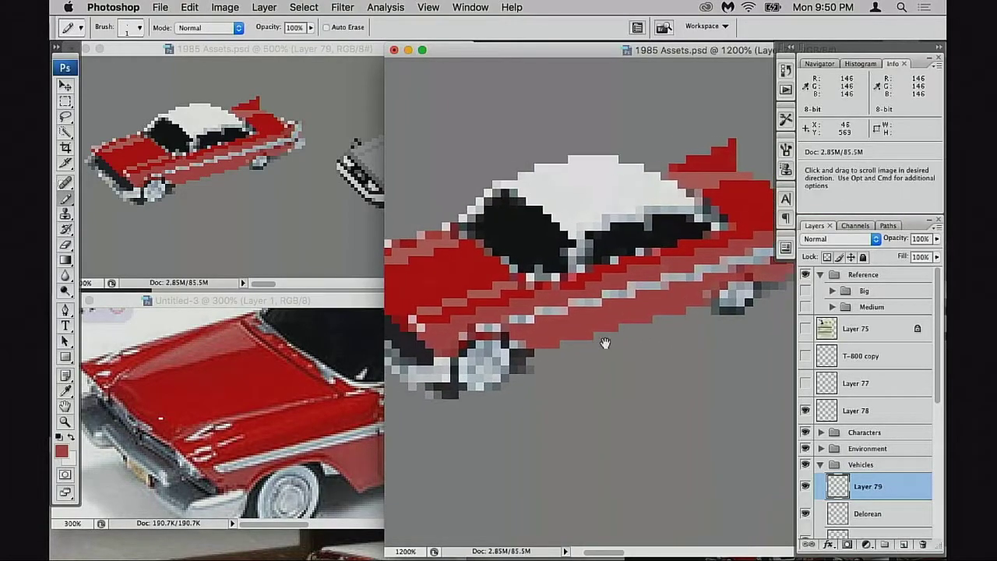
# - Sample the body's bright red and pencil a faint door seam behind the front fender at 70% opacity, following the reference photo
pyautogui.click(318, 408)
pyautogui.moveTo(319, 408); pyautogui.dragTo(238, 397)
pyautogui.moveTo(351, 412); pyautogui.dragTo(273, 444)
pyautogui.keyDown('alt'); pyautogui.click(580, 285); pyautogui.keyUp('alt')
pyautogui.click(607, 284)
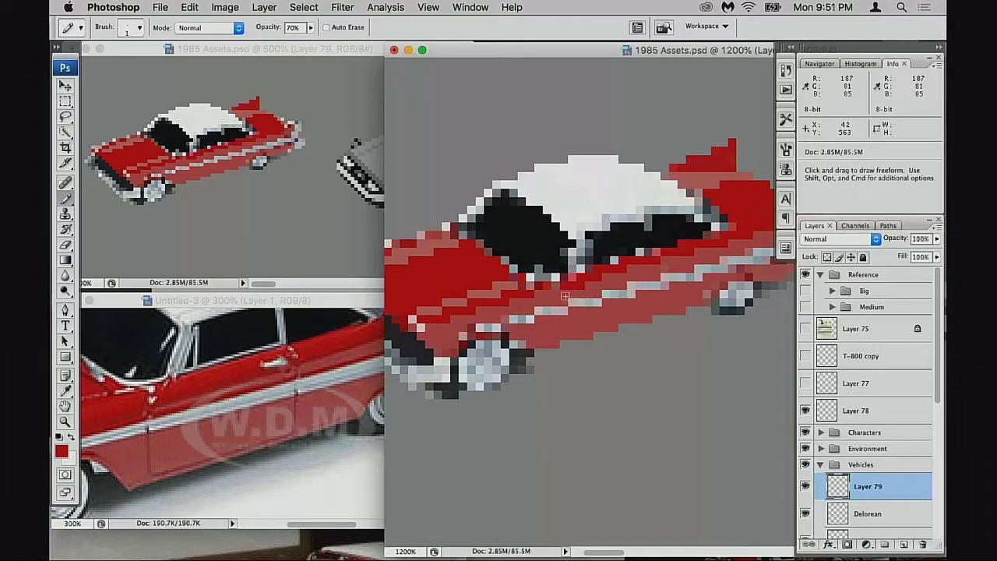
pyautogui.click(568, 322)
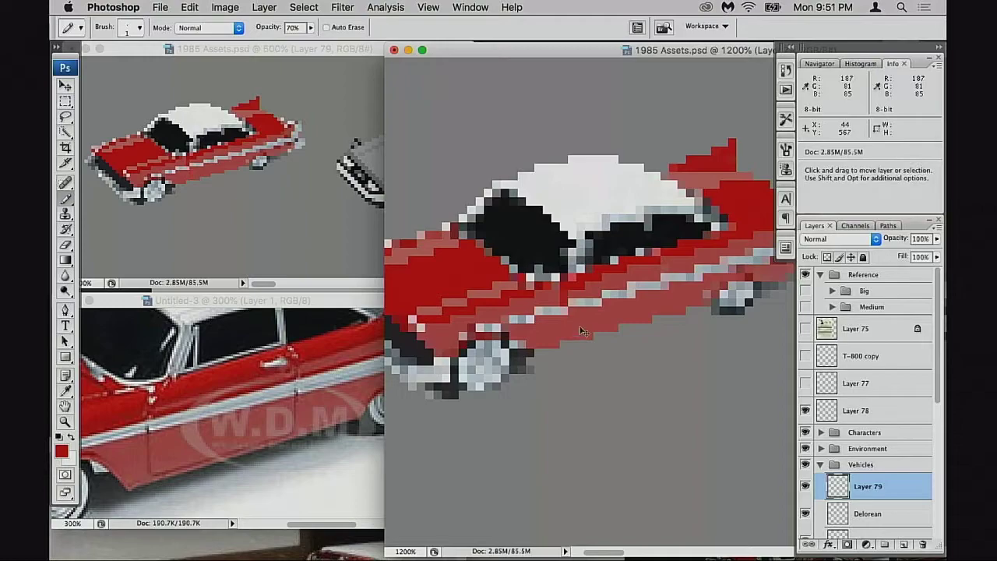
# - Redraw the door seam on the muted red lower side panel with the pencil at 40% opacity
pyautogui.press('4')
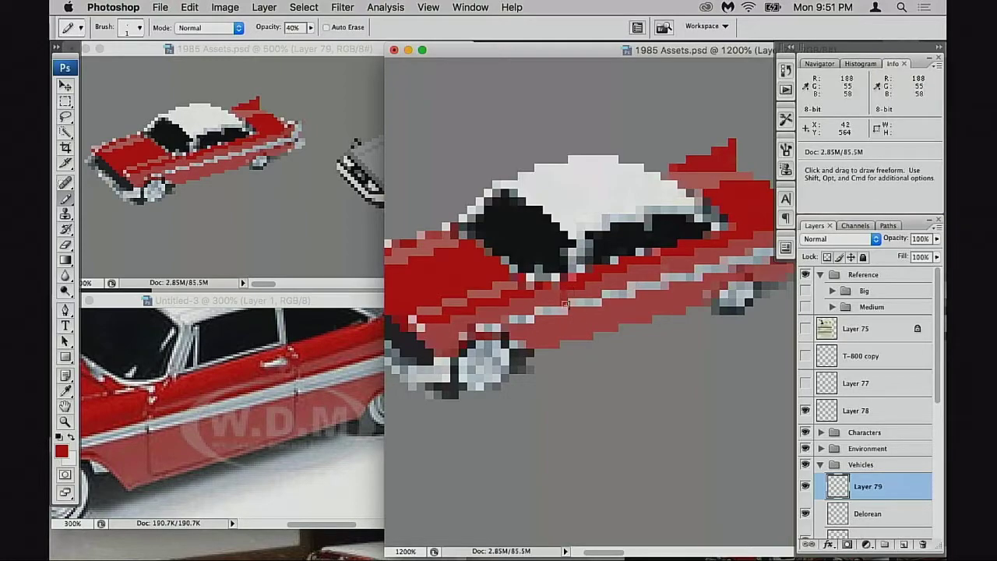
pyautogui.click(569, 319)
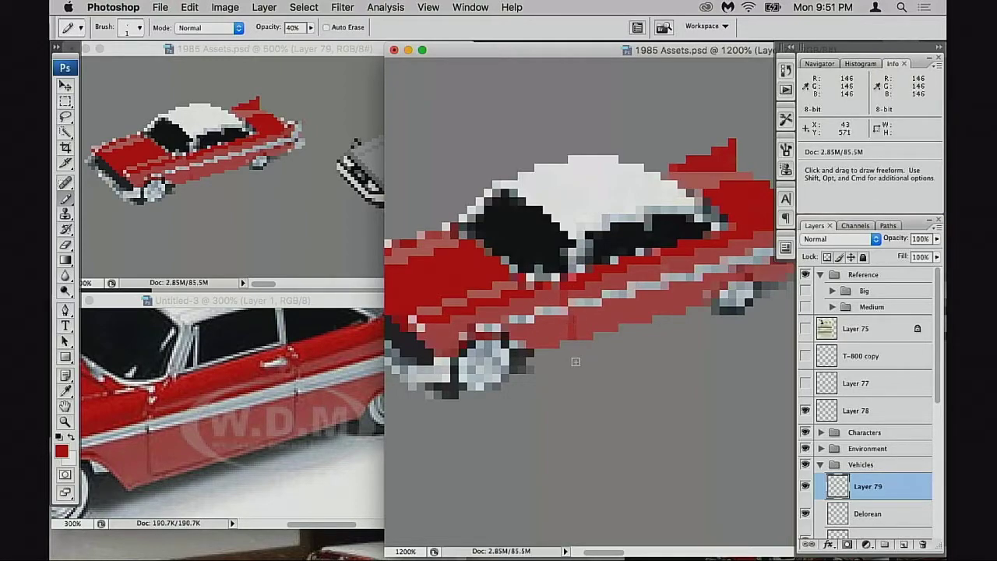
pyautogui.press('alt+super+z')
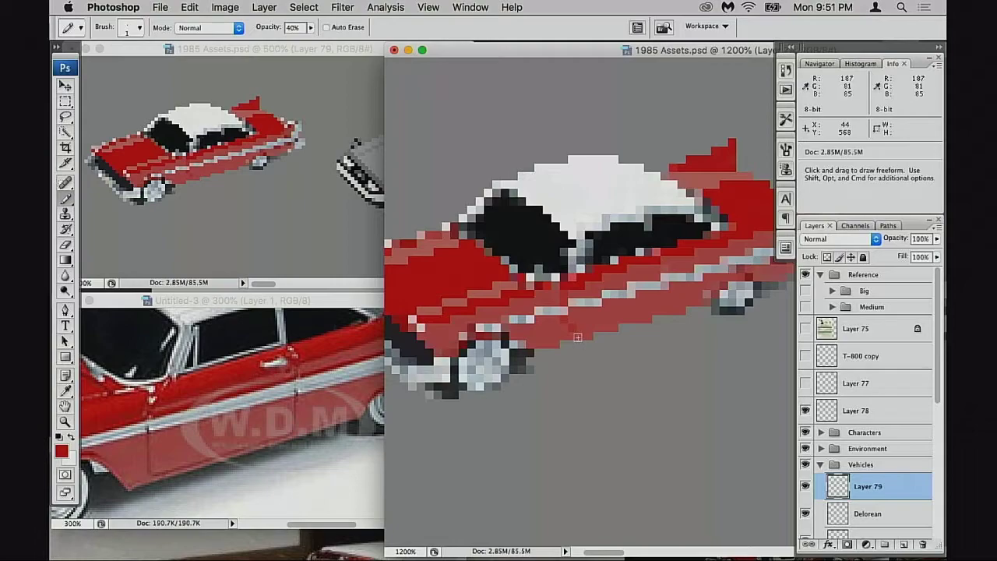
pyautogui.click(580, 335)
pyautogui.moveTo(629, 330); pyautogui.dragTo(619, 331)
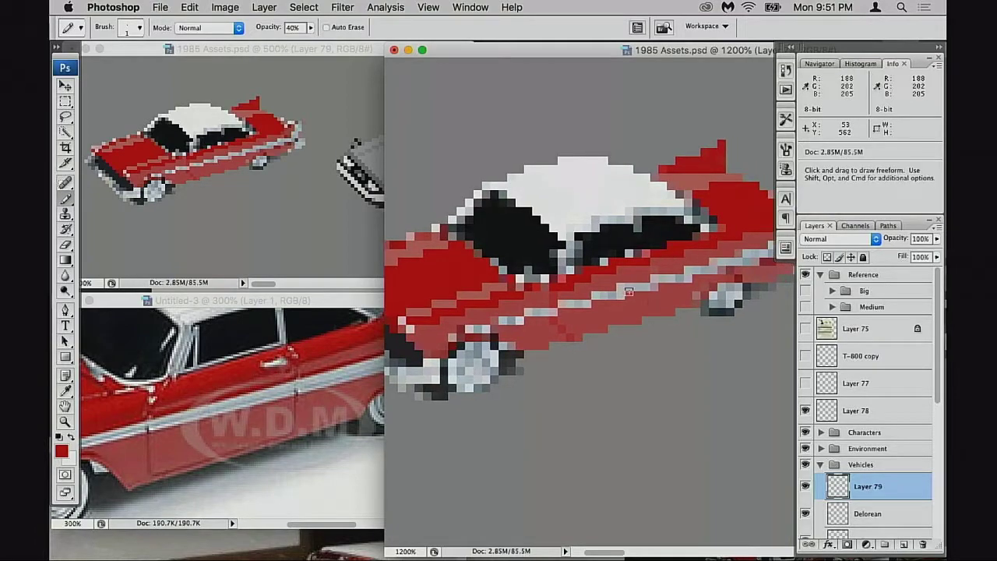
pyautogui.hscroll(1, 629, 291)
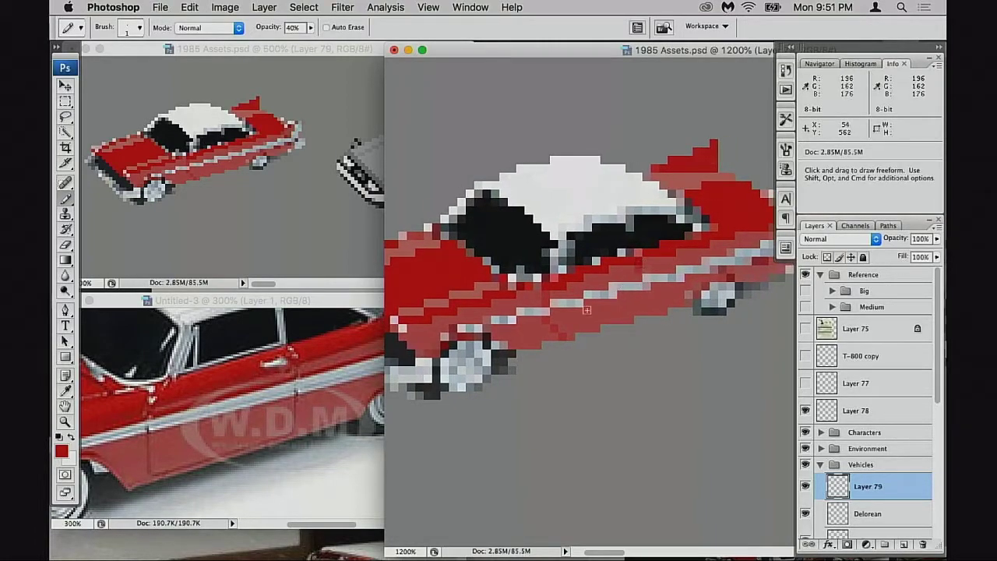
# - Compare the sprite's side and hood with the door, trim and rear side of the reference photo
pyautogui.click(304, 390)
pyautogui.moveTo(302, 392); pyautogui.dragTo(292, 418)
pyautogui.press('super+minus')
pyautogui.moveTo(231, 399); pyautogui.dragTo(212, 407)
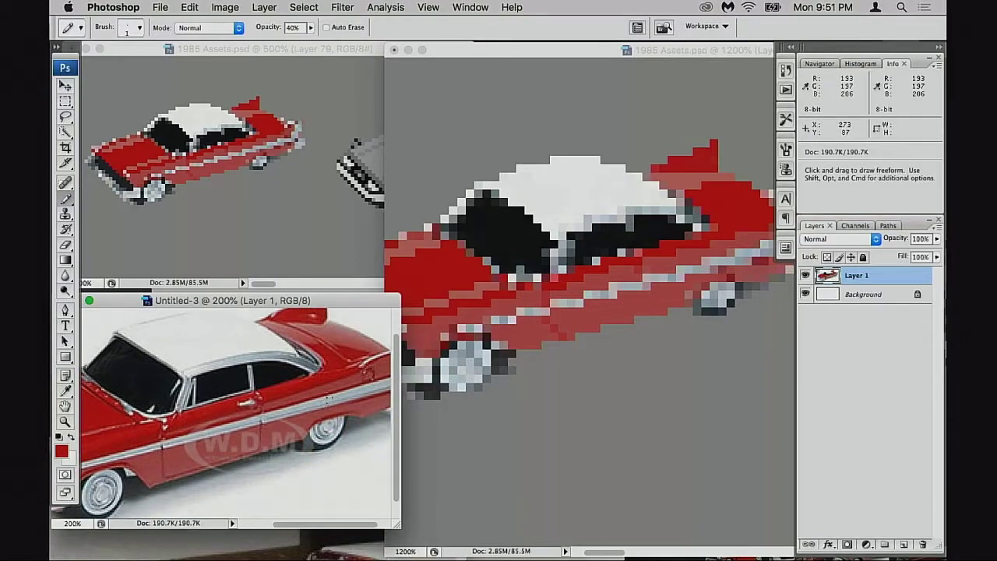
pyautogui.click(565, 62)
pyautogui.moveTo(557, 281); pyautogui.dragTo(616, 271)
pyautogui.moveTo(522, 290); pyautogui.dragTo(544, 287)
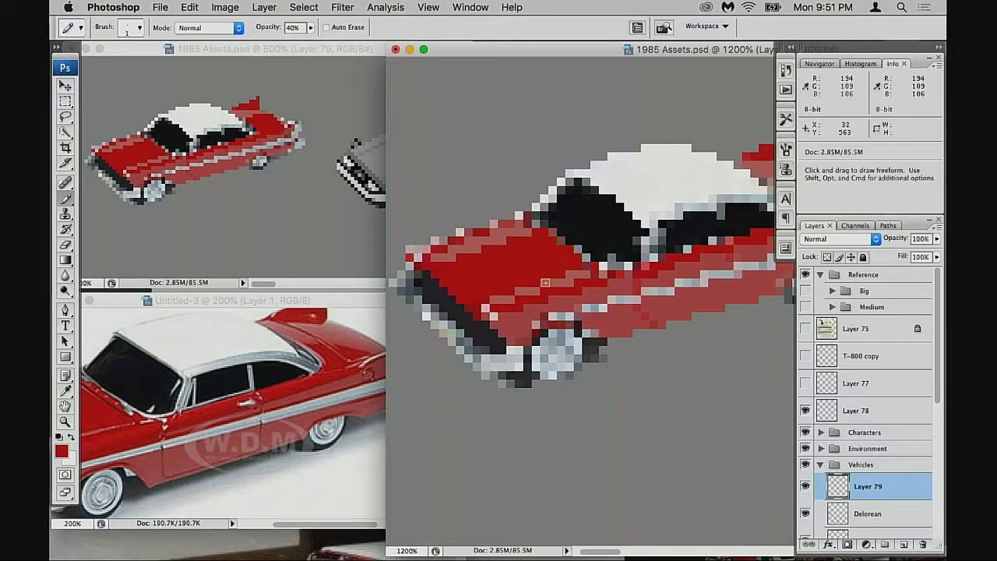
pyautogui.click(311, 302)
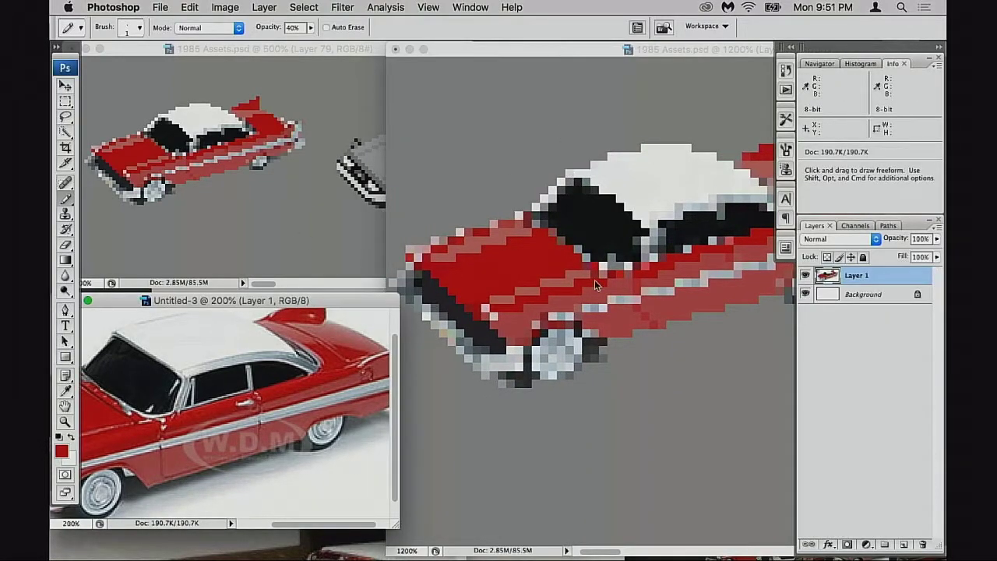
pyautogui.press('super+shift+s')
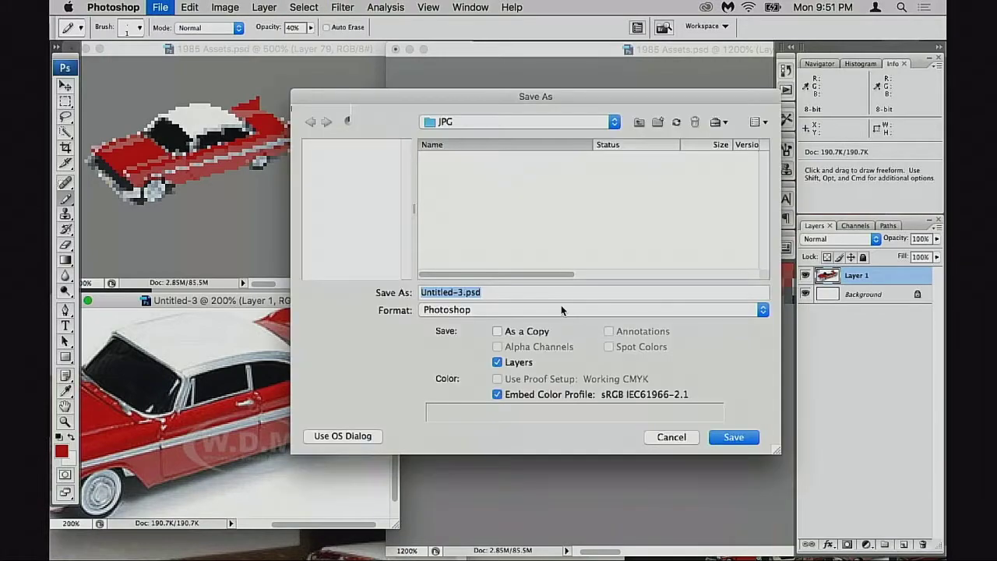
pyautogui.press('BackSpace')
pyautogui.click(675, 438)
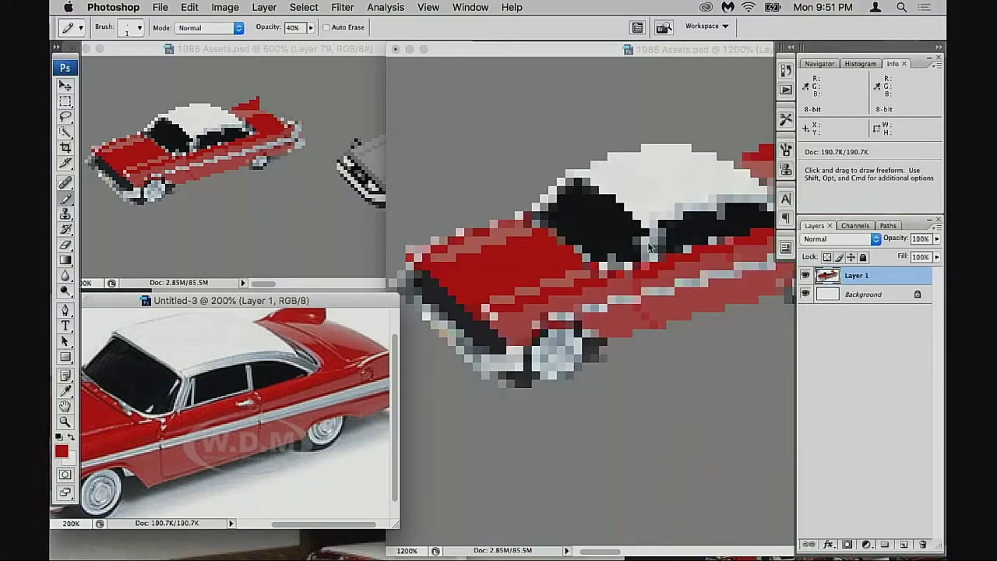
# - Examine the sprite's door seam, front fender and hood highlights against the reference photo
pyautogui.click(586, 49)
pyautogui.moveTo(615, 274); pyautogui.dragTo(676, 268)
pyautogui.click(319, 302)
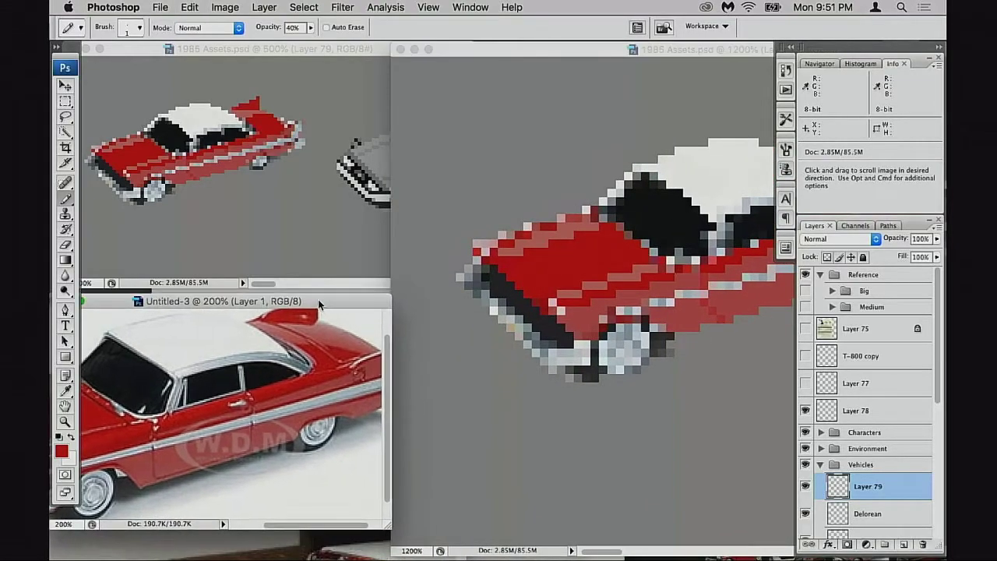
pyautogui.click(531, 52)
pyautogui.moveTo(761, 281); pyautogui.dragTo(649, 287)
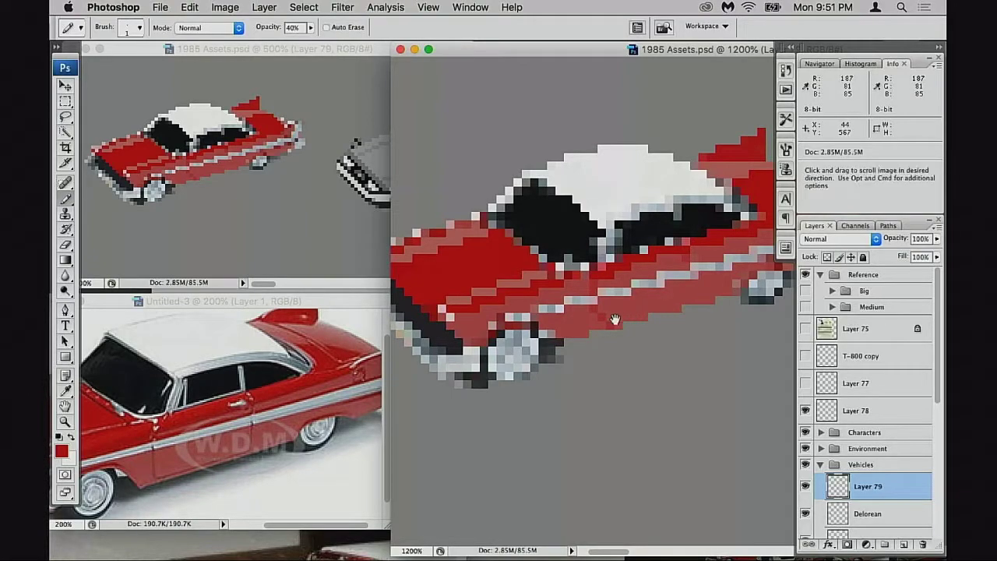
pyautogui.moveTo(609, 321); pyautogui.dragTo(651, 317)
pyautogui.press('alt')
pyautogui.moveTo(523, 286); pyautogui.dragTo(555, 281)
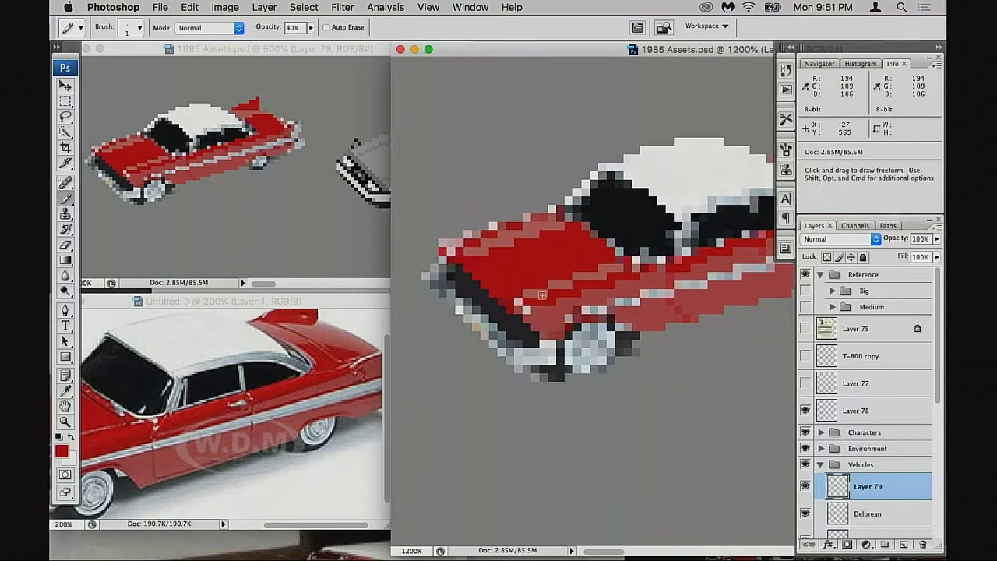
pyautogui.moveTo(463, 299); pyautogui.dragTo(489, 292)
# - Pencil over the light highlight pixels at the hood's front corner beside the grille with sampled body reds at 100% opacity
pyautogui.keyDown('alt'); pyautogui.click(494, 270); pyautogui.keyUp('alt')
pyautogui.press('shift')
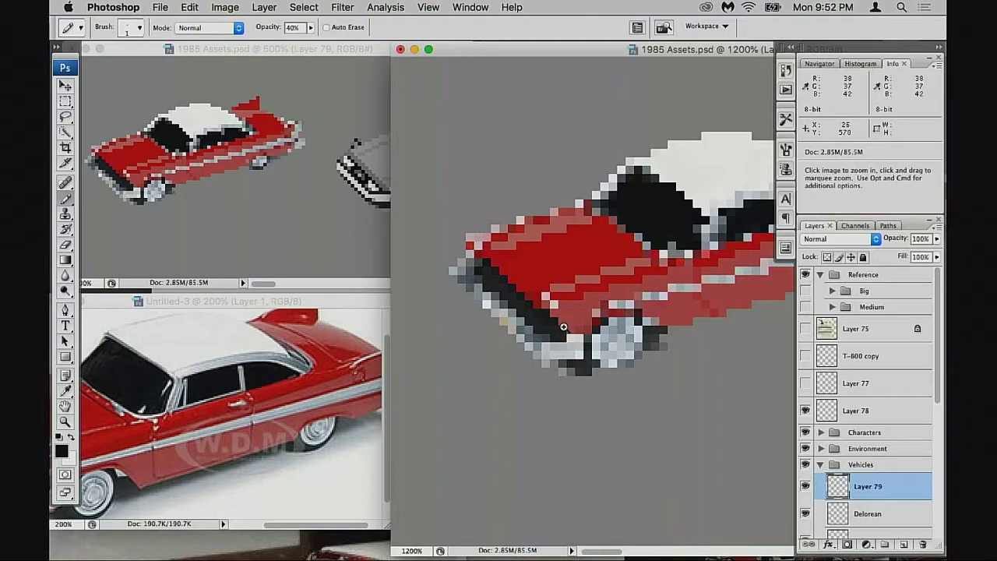
pyautogui.keyDown('super'); pyautogui.click(561, 326); pyautogui.keyUp('super')
pyautogui.moveTo(590, 312); pyautogui.dragTo(484, 322)
pyautogui.keyDown('alt'); pyautogui.click(524, 306); pyautogui.keyUp('alt')
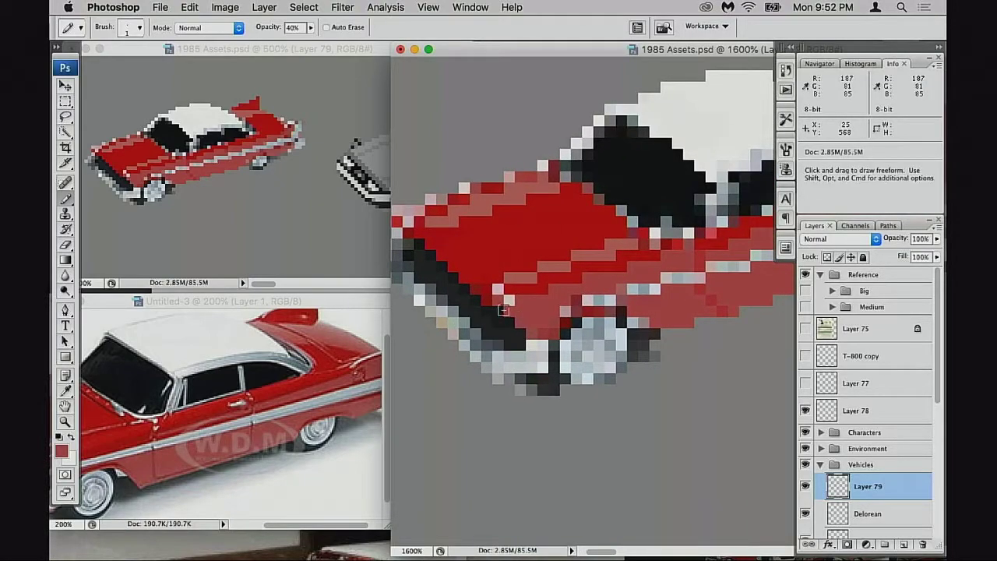
pyautogui.press('0')
pyautogui.keyDown('alt'); pyautogui.click(524, 290); pyautogui.keyUp('alt')
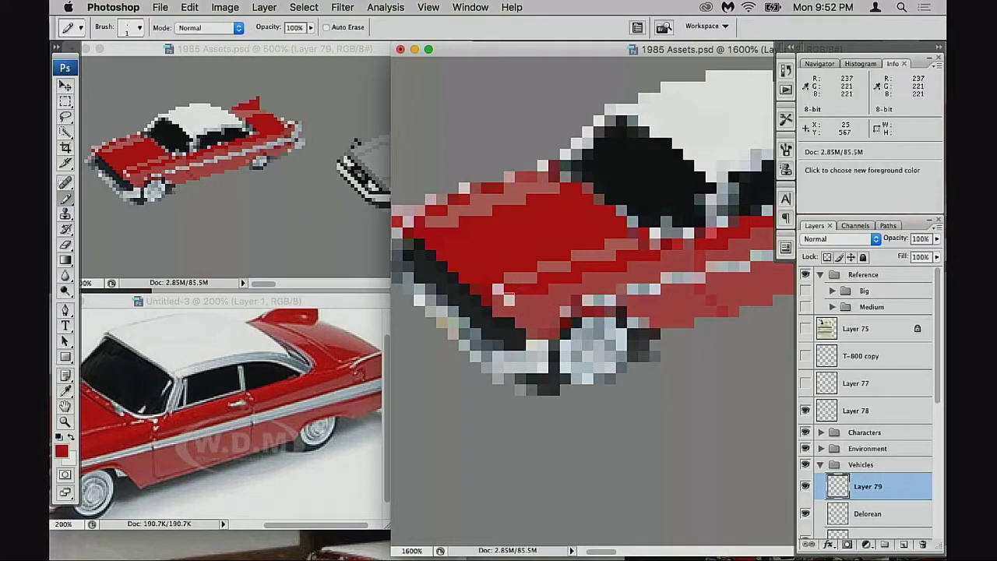
pyautogui.keyDown('alt'); pyautogui.click(530, 279); pyautogui.keyUp('alt')
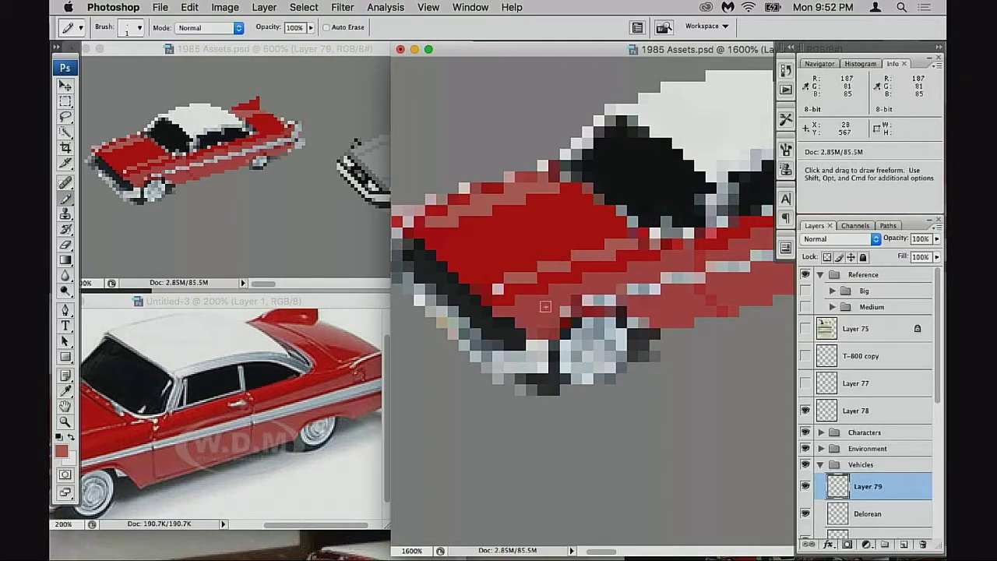
pyautogui.click(488, 287)
# - Try to pencil a sampled bumper gray over the dark pixels at the far end of the front bumper, and undo the stroke
pyautogui.press('space')
pyautogui.moveTo(520, 314); pyautogui.dragTo(569, 296)
pyautogui.moveTo(642, 279); pyautogui.dragTo(554, 293)
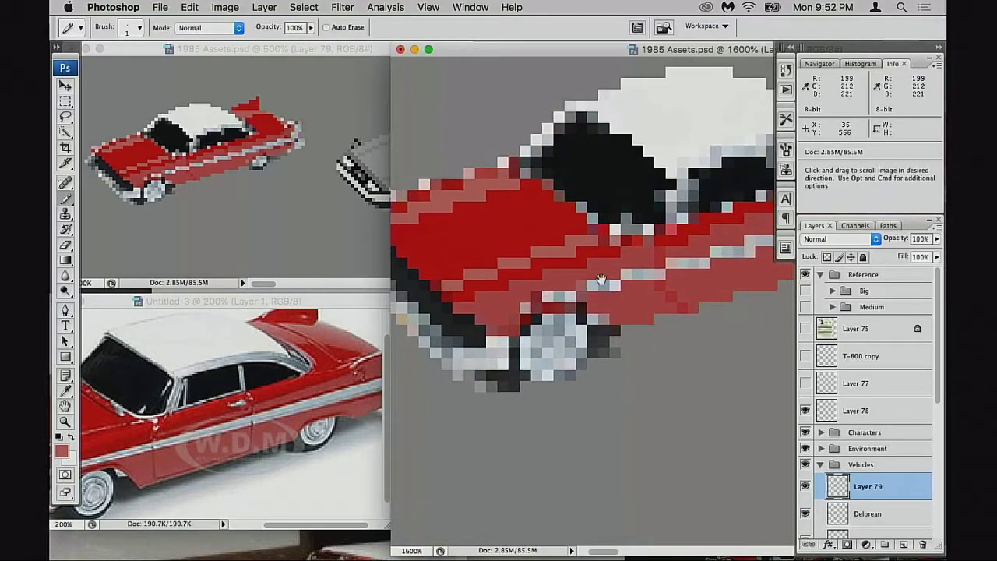
pyautogui.hscroll(-5, 601, 279)
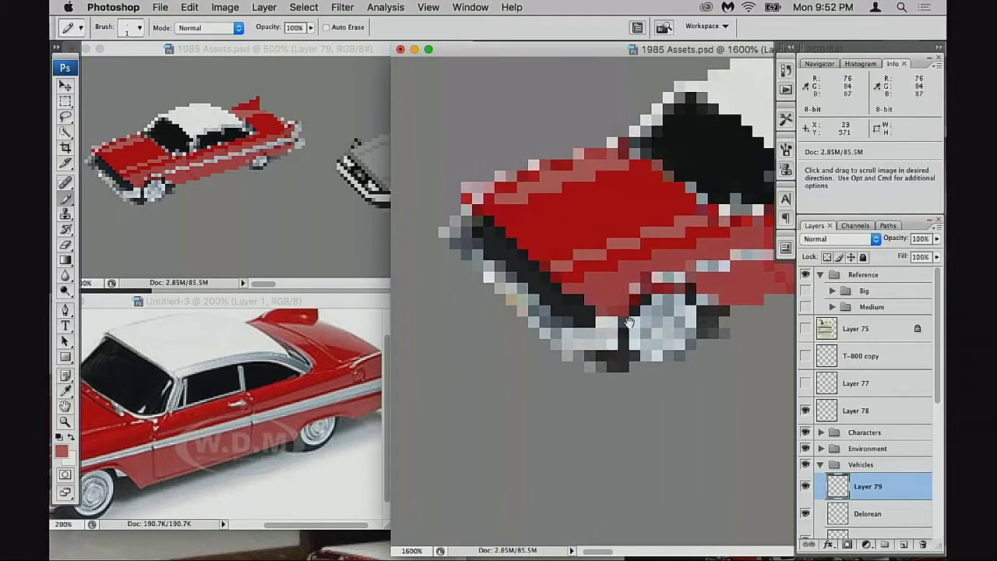
pyautogui.hscroll(-3, 629, 321)
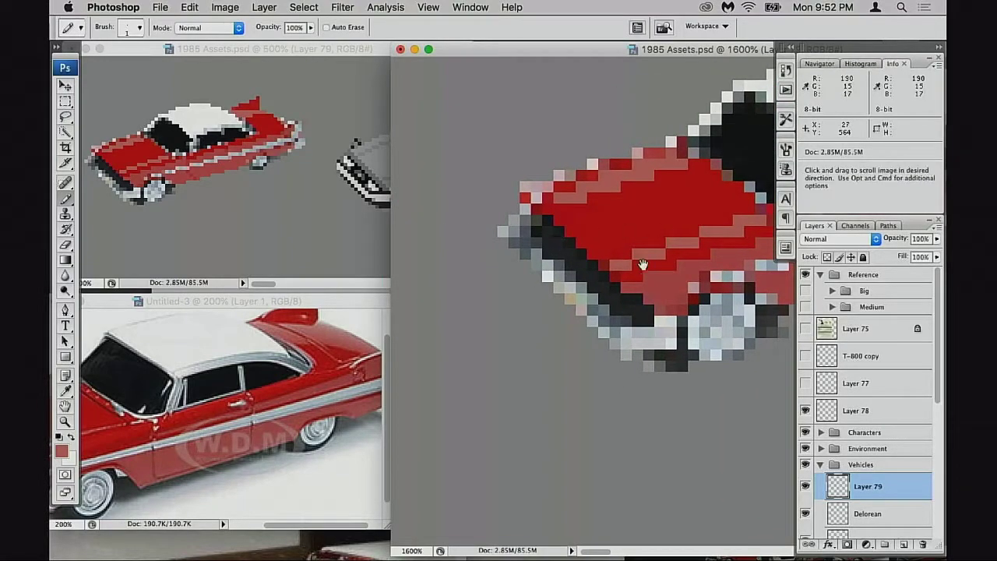
pyautogui.moveTo(643, 264); pyautogui.dragTo(626, 274)
pyautogui.moveTo(600, 307); pyautogui.dragTo(598, 292)
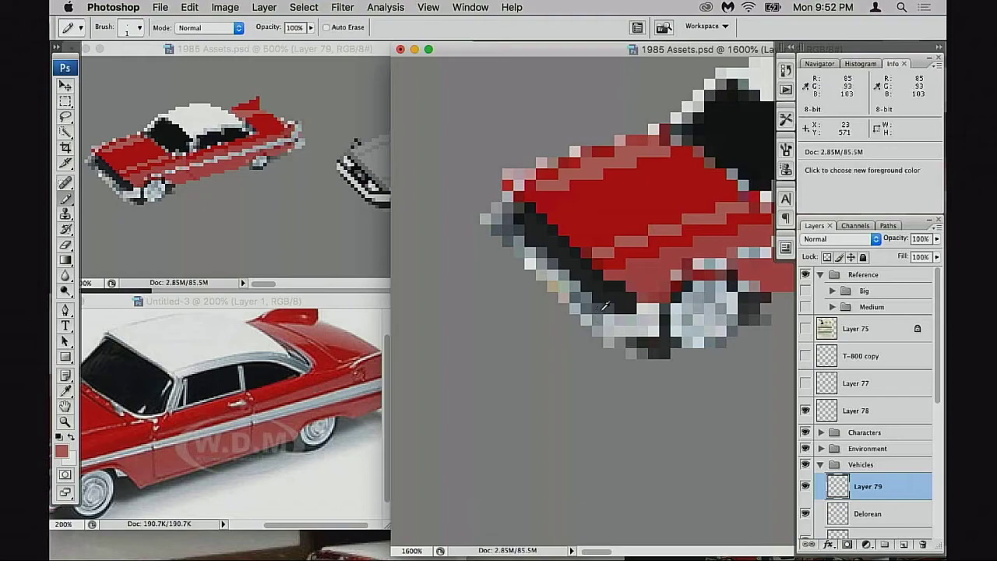
pyautogui.keyDown('alt'); pyautogui.click(587, 298); pyautogui.keyUp('alt')
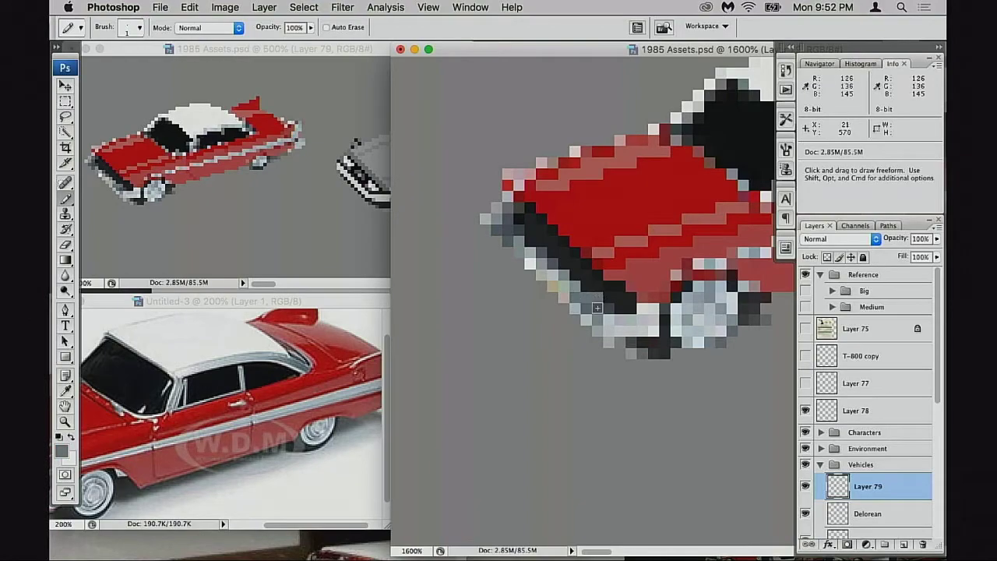
pyautogui.moveTo(509, 233)
pyautogui.mouseDown()
pyautogui.moveTo(526, 234)
pyautogui.moveTo(519, 240)
pyautogui.mouseUp()
pyautogui.press('super+z')
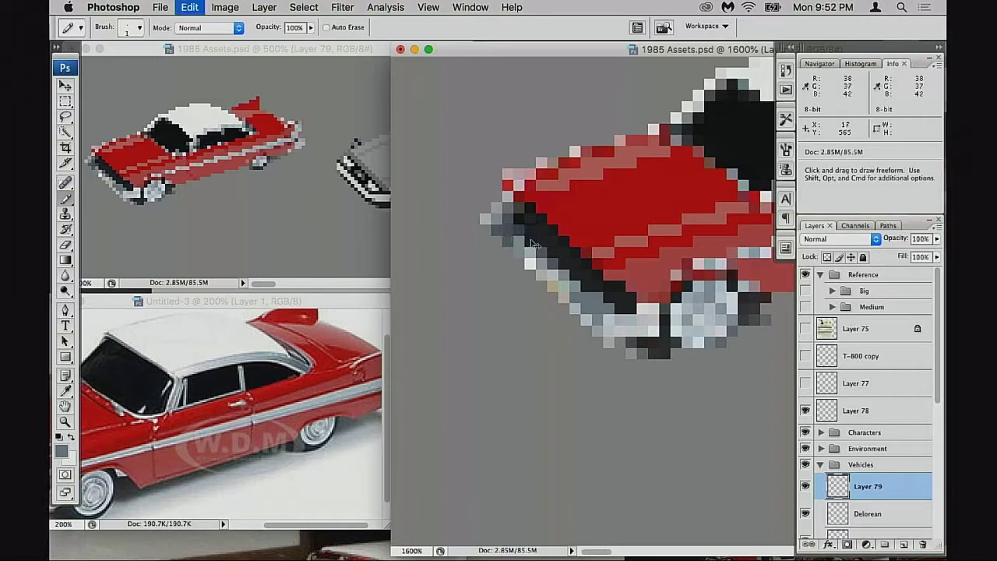
# - Pencil a sampled bluish gray over the mottled and yellow pixels along the front bumper
pyautogui.click(513, 240)
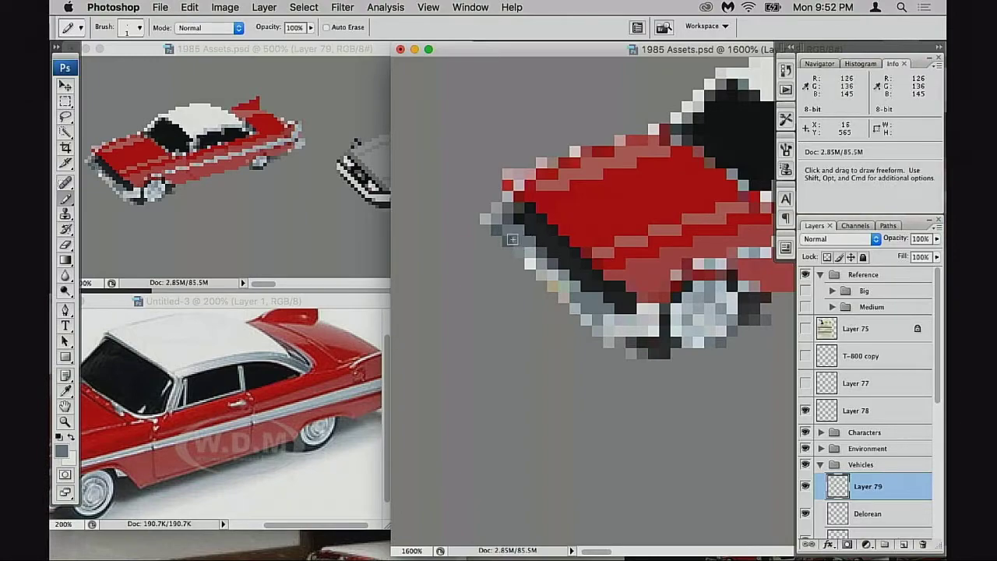
pyautogui.moveTo(529, 254)
pyautogui.mouseDown()
pyautogui.moveTo(598, 309)
pyautogui.moveTo(580, 312)
pyautogui.moveTo(602, 317)
pyautogui.mouseUp()
pyautogui.press('space')
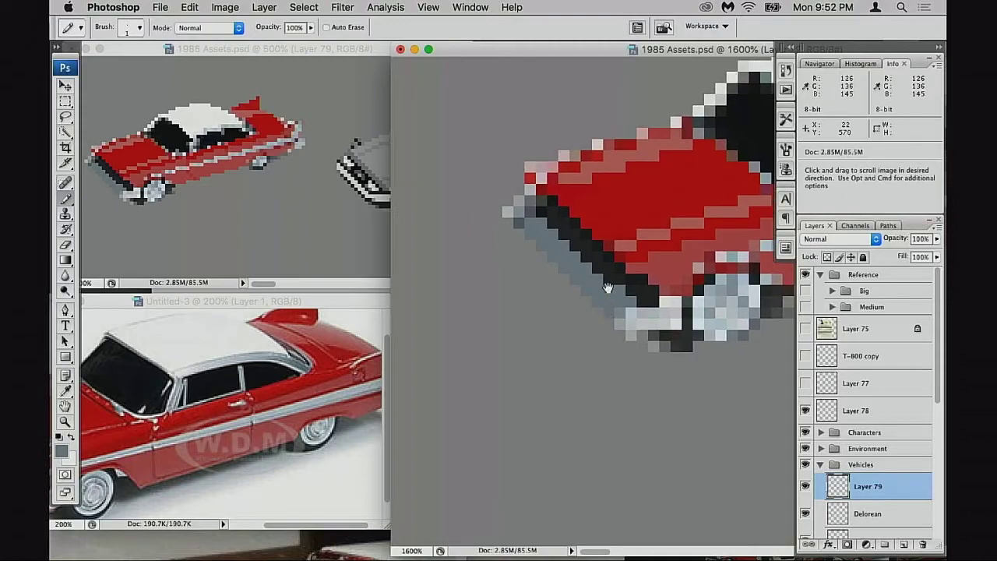
# - Check the bumper corner in the reference photo and pencil sampled lighter gray pixels onto the sprite bumper's lower edge near the wheel
pyautogui.press('space')
pyautogui.moveTo(595, 282)
pyautogui.mouseDown()
pyautogui.moveTo(595, 291)
pyautogui.moveTo(565, 288)
pyautogui.mouseUp()
pyautogui.moveTo(645, 308)
pyautogui.mouseDown()
pyautogui.moveTo(616, 306)
pyautogui.moveTo(604, 290)
pyautogui.moveTo(613, 312)
pyautogui.mouseUp()
pyautogui.press('space')
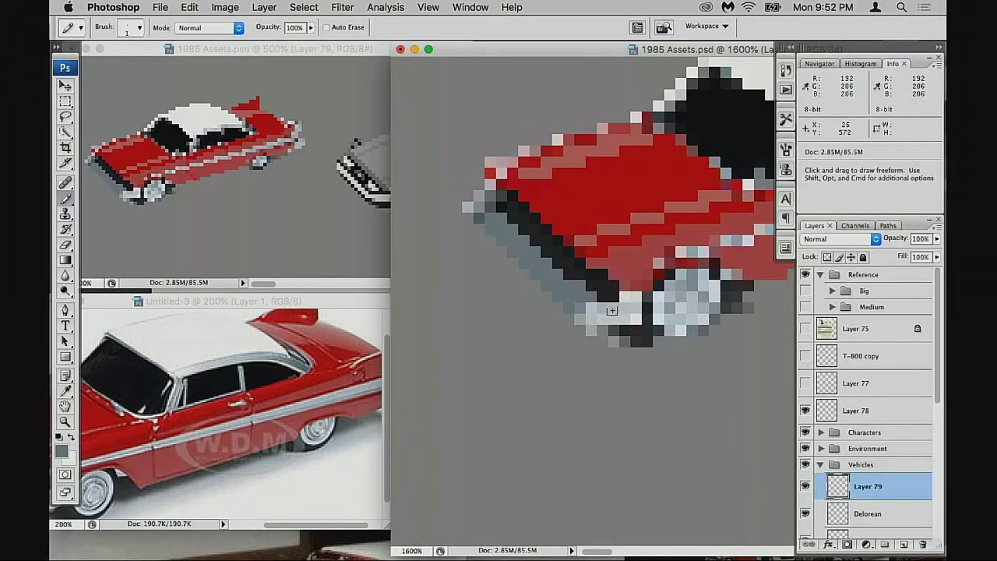
pyautogui.click(261, 418)
pyautogui.press('space')
pyautogui.moveTo(176, 420); pyautogui.dragTo(282, 418)
pyautogui.click(569, 243)
pyautogui.press('alt')
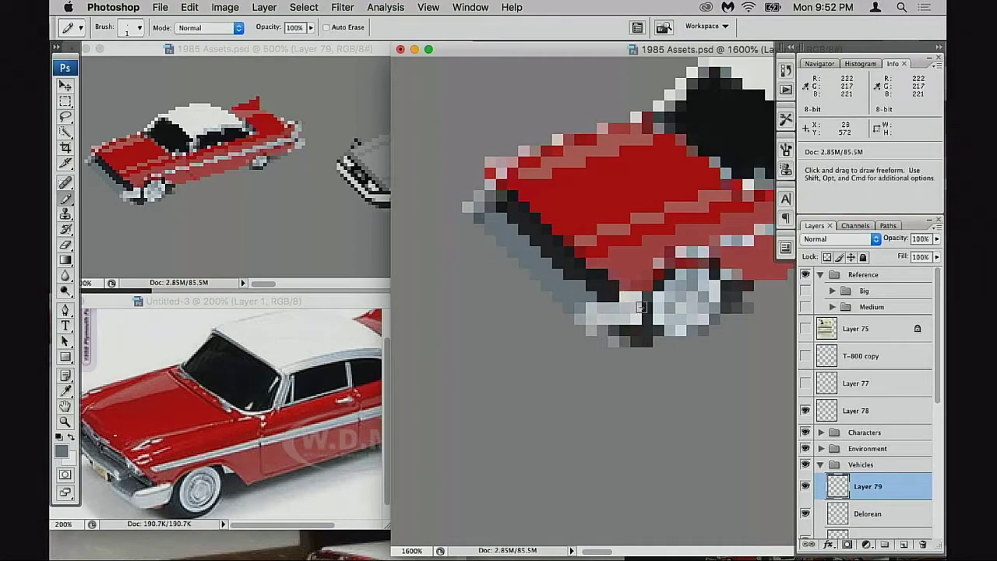
pyautogui.keyDown('alt'); pyautogui.click(621, 304); pyautogui.keyUp('alt')
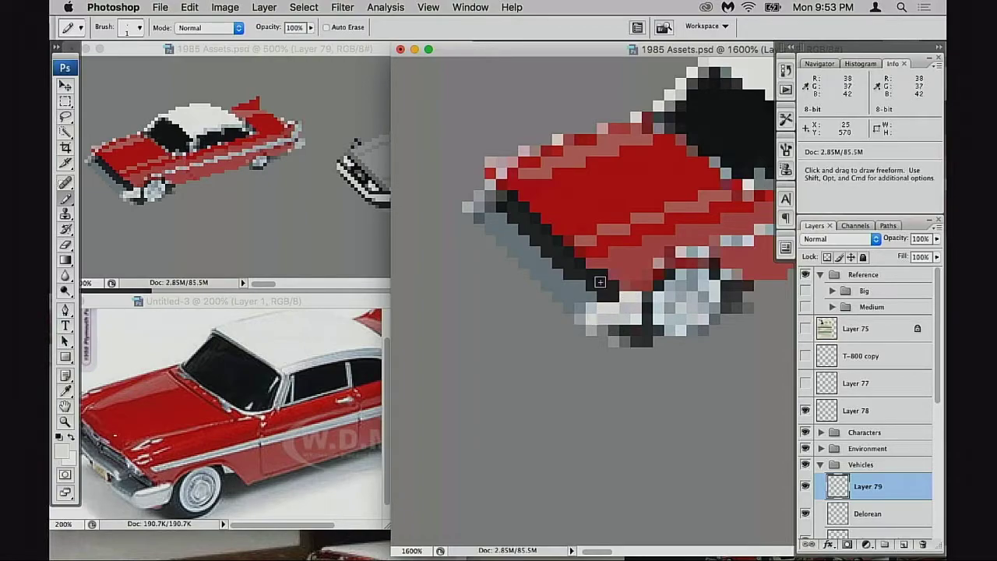
pyautogui.keyDown('alt'); pyautogui.click(562, 302); pyautogui.keyUp('alt')
pyautogui.moveTo(562, 302); pyautogui.dragTo(582, 309)
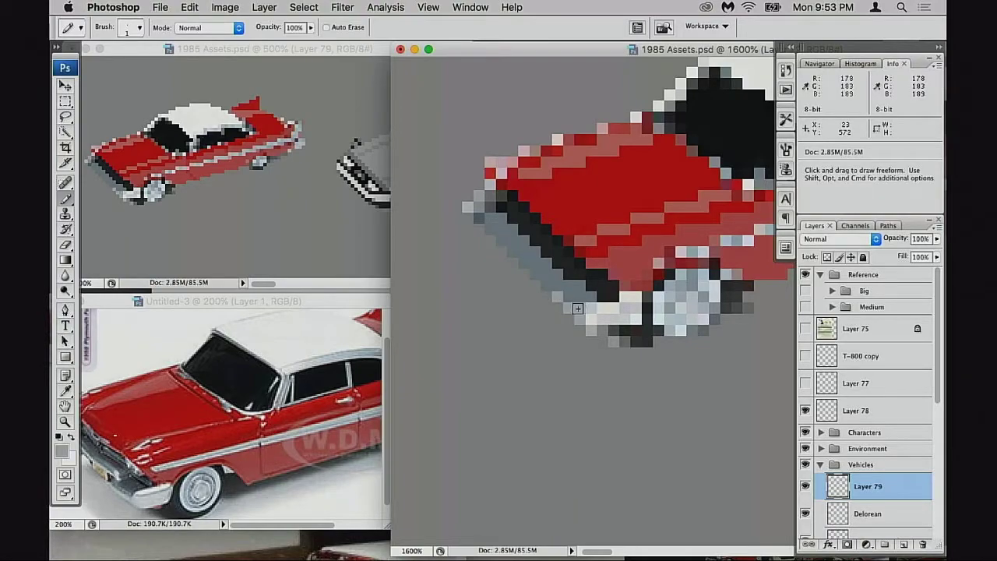
# - Touch up the near end of the front bumper beside the white corner pixels with a sampled darker gray
pyautogui.press('space')
pyautogui.moveTo(580, 286); pyautogui.dragTo(656, 314)
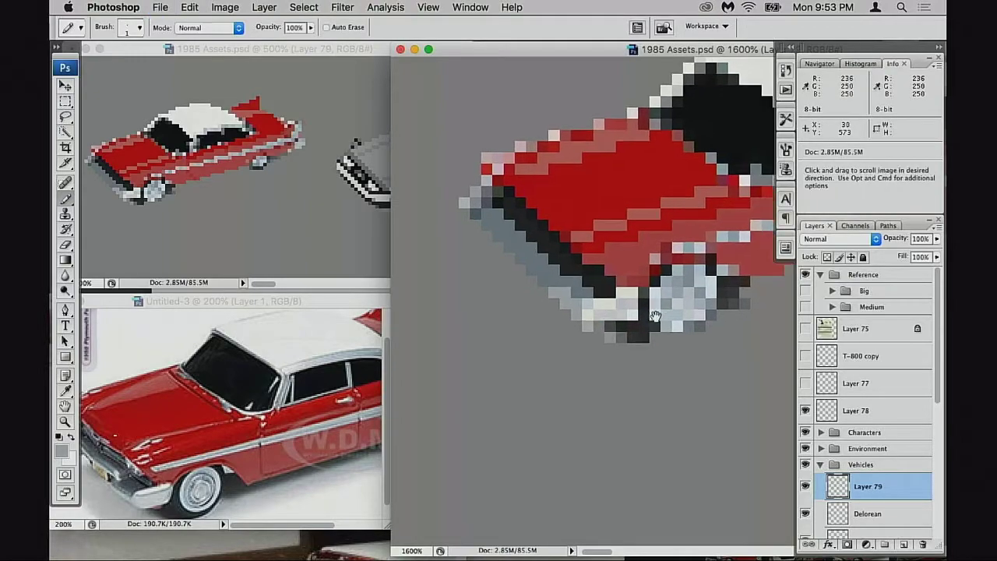
pyautogui.keyDown('alt'); pyautogui.click(582, 293); pyautogui.keyUp('alt')
pyautogui.click(589, 304)
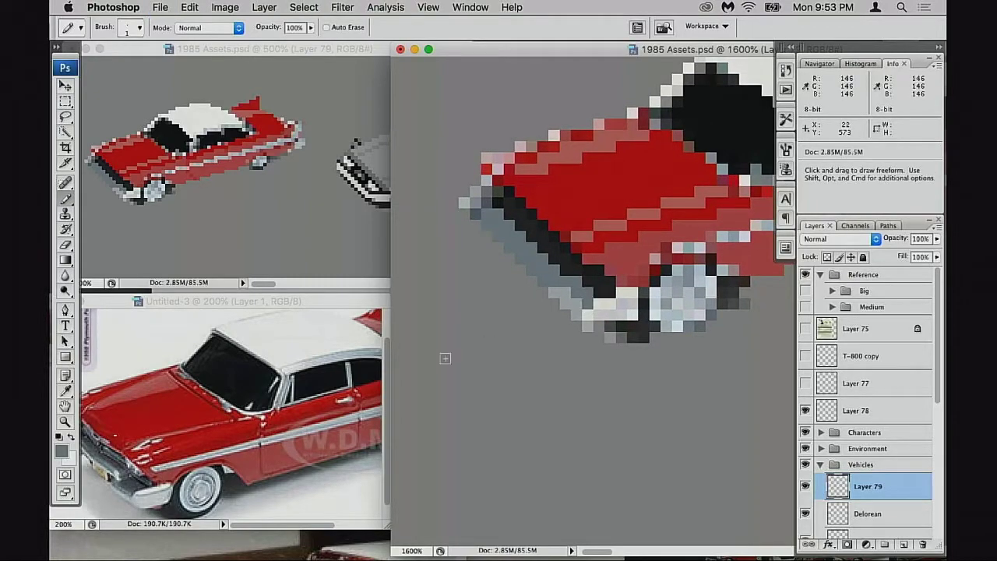
# - Examine the front bumper, grille and license plate area of the Untitled-3 reference photo at 300% zoom
pyautogui.click(220, 457)
pyautogui.moveTo(296, 303); pyautogui.dragTo(320, 295)
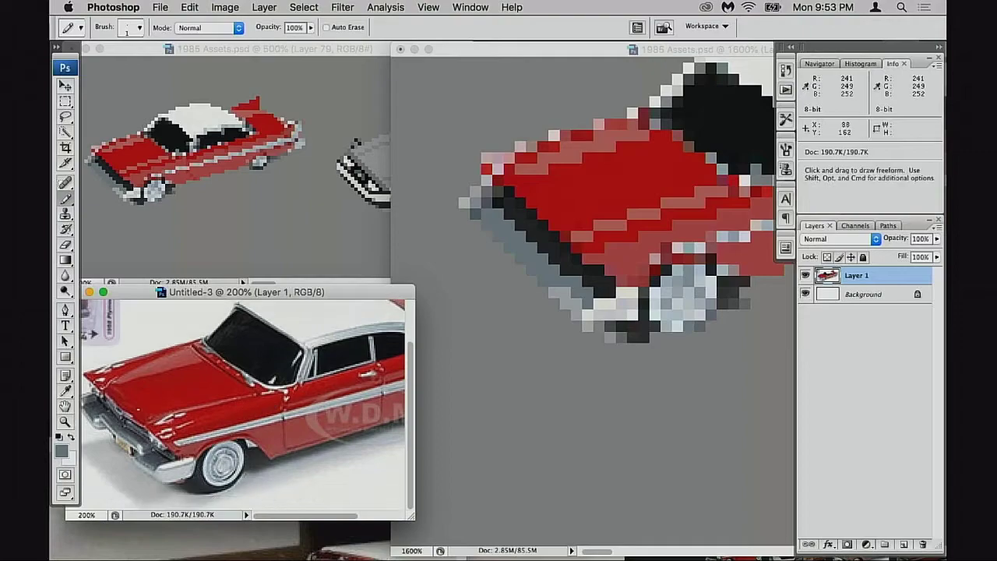
pyautogui.press('v')
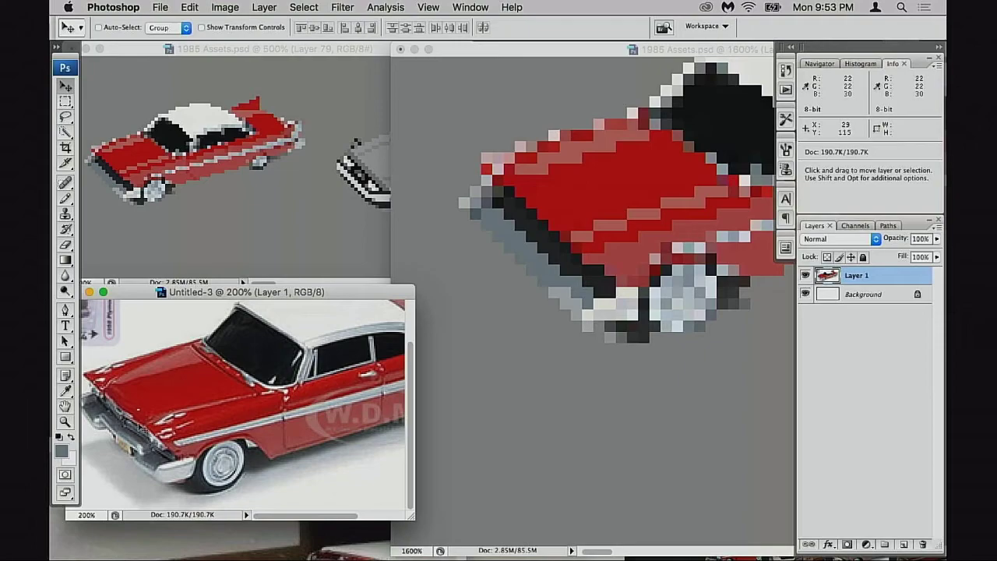
pyautogui.scroll(1, 156, 449)
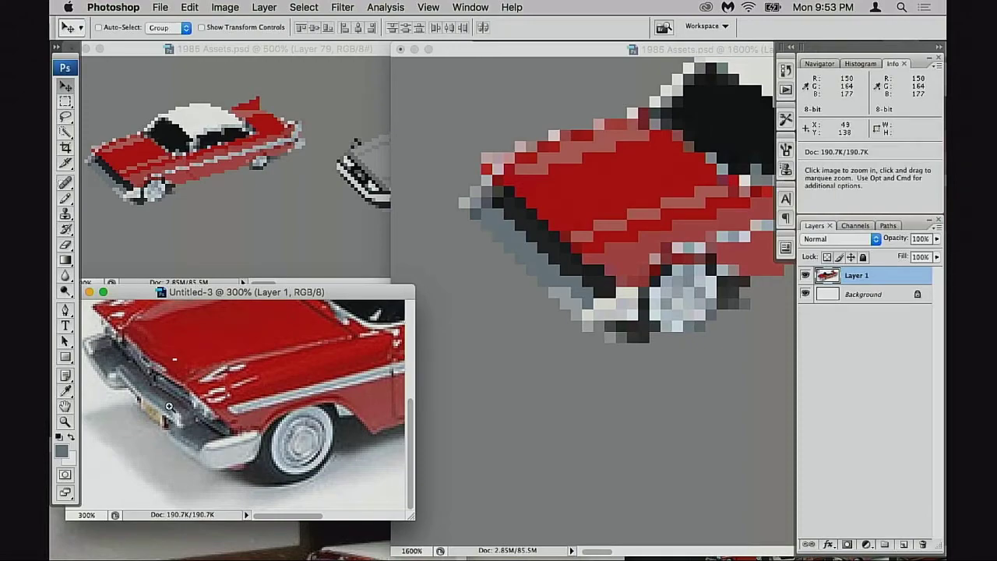
pyautogui.scroll(1, 172, 409)
pyautogui.keyDown('alt'); pyautogui.click(262, 409); pyautogui.keyUp('alt')
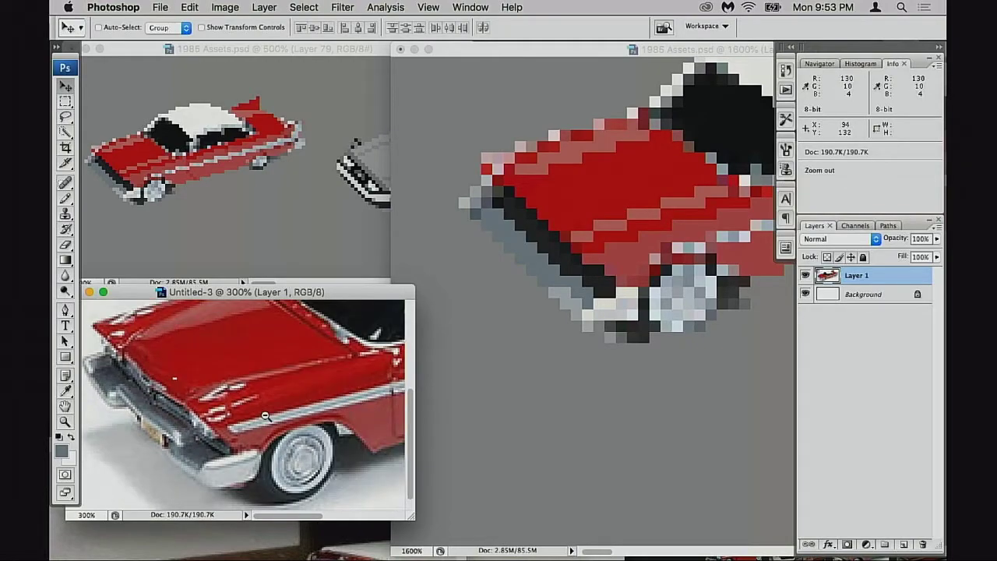
pyautogui.keyDown('alt'); pyautogui.click(248, 416); pyautogui.keyUp('alt')
pyautogui.moveTo(339, 414); pyautogui.dragTo(295, 417)
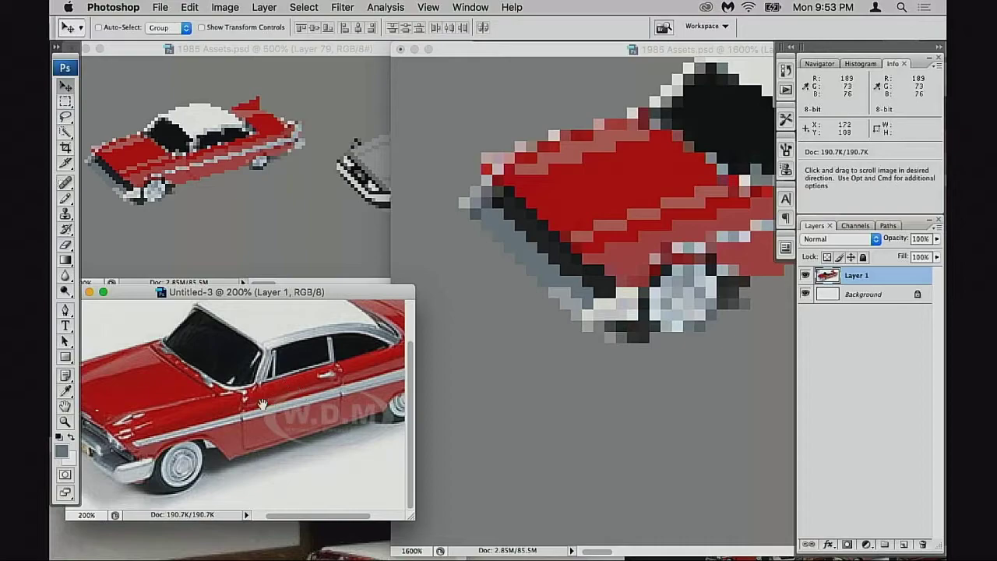
# - Examine the whole reference car full screen from front bumper to tail fin, and return to its front end beside the sprite
pyautogui.hscroll(-3, 277, 407)
pyautogui.press('f')
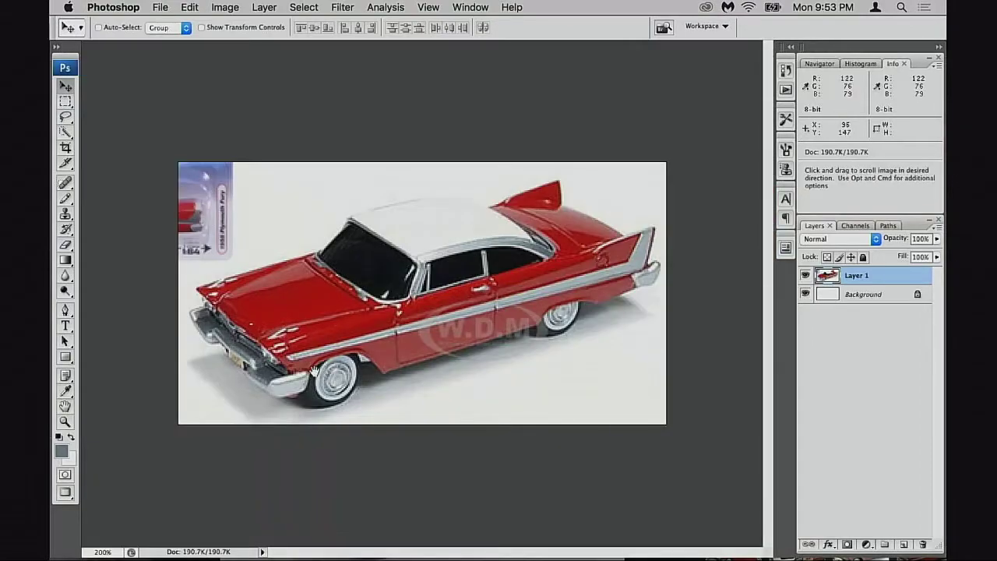
pyautogui.scroll(1, 341, 371)
pyautogui.press('b')
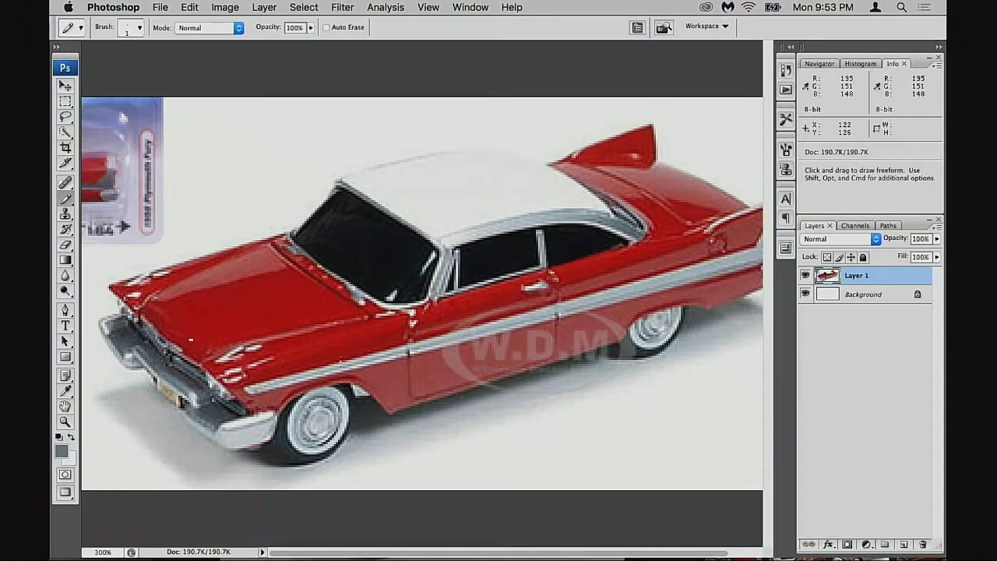
pyautogui.press('v')
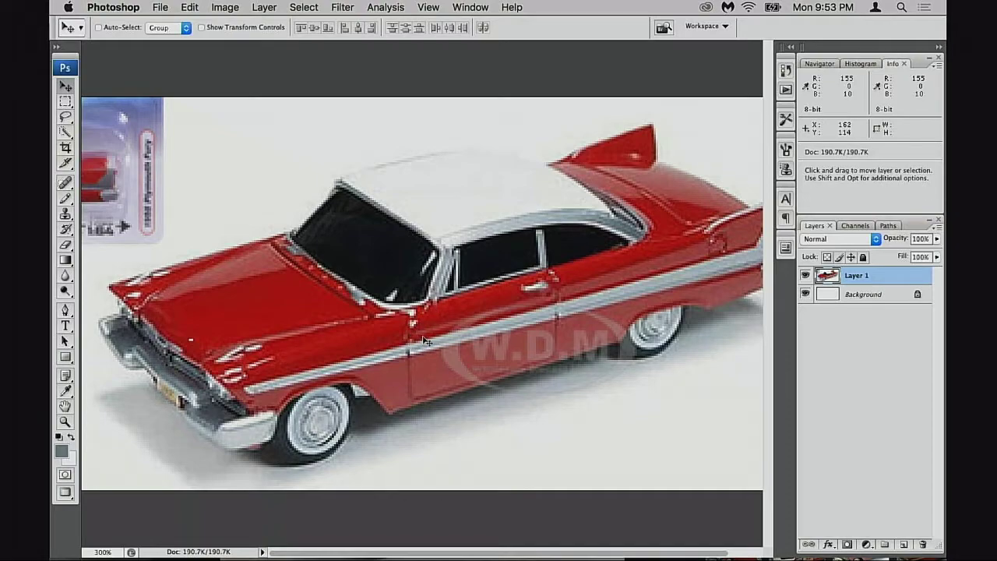
pyautogui.hscroll(3, 498, 325)
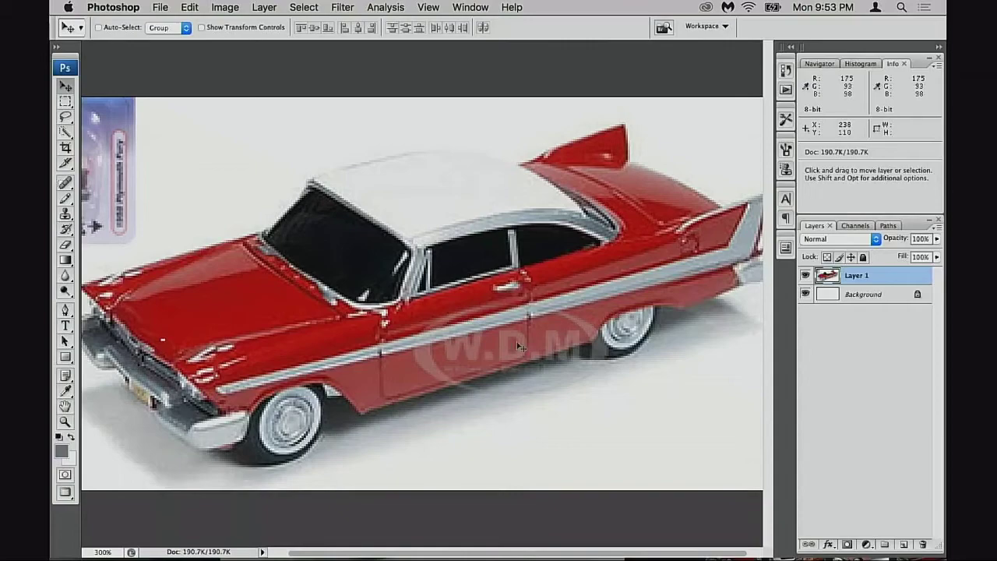
pyautogui.hscroll(2, 681, 257)
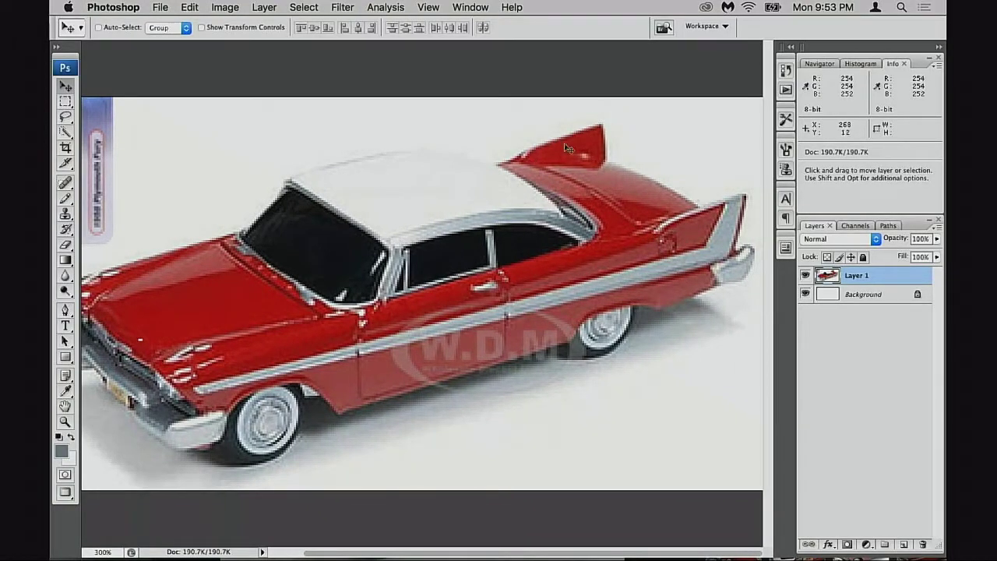
pyautogui.moveTo(577, 255); pyautogui.dragTo(581, 253)
pyautogui.moveTo(622, 125); pyautogui.dragTo(652, 125)
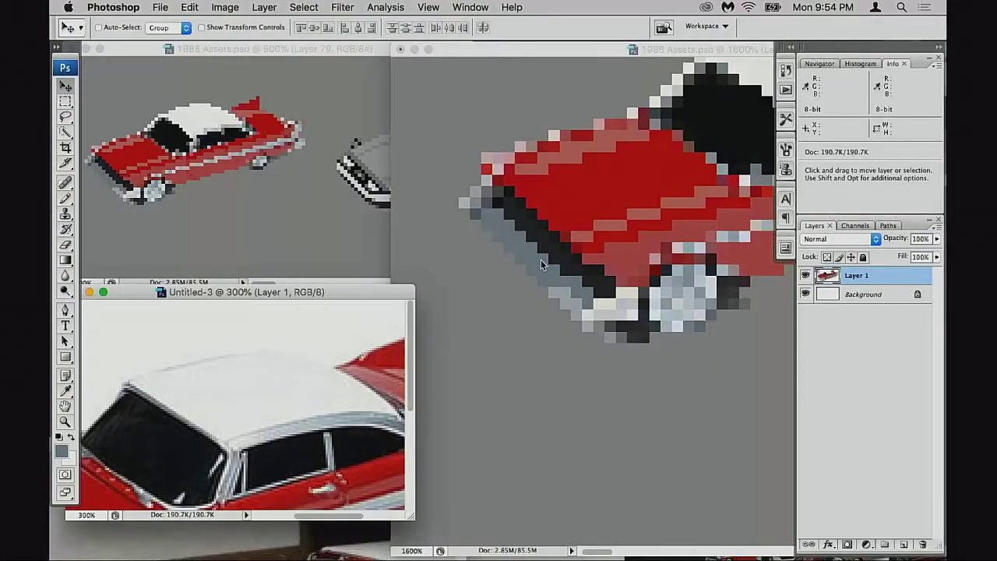
pyautogui.click(540, 259)
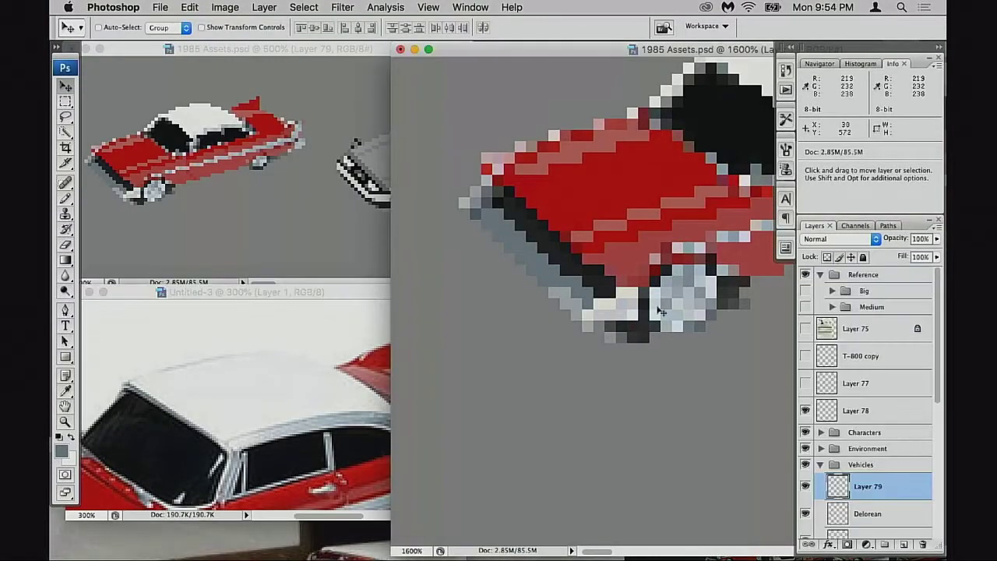
pyautogui.click(323, 399)
pyautogui.moveTo(324, 399); pyautogui.dragTo(489, 252)
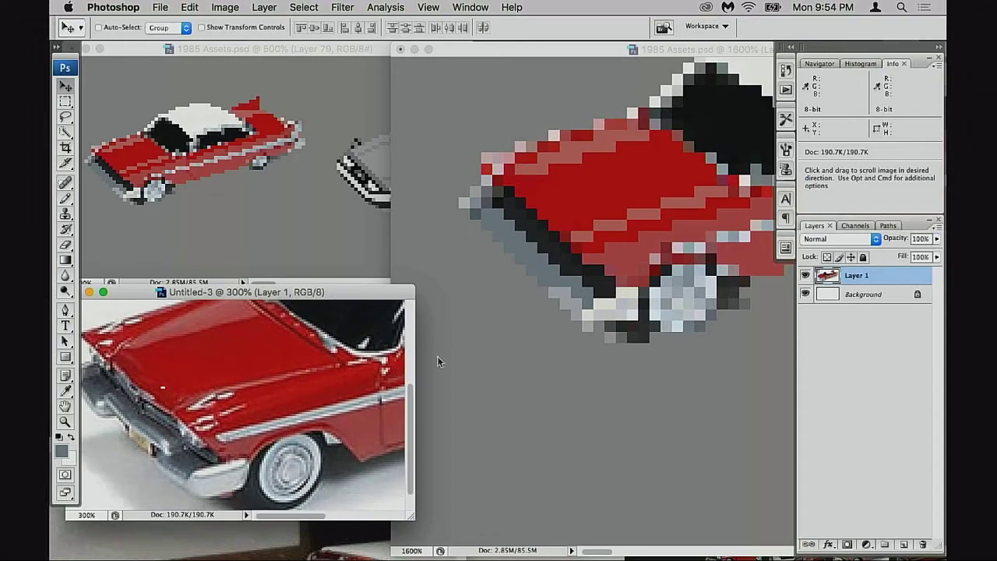
# - Pencil a sampled light gray band along the upper part of the sprite's front bumper, below the dark grille
pyautogui.click(591, 349)
pyautogui.press('b')
pyautogui.click(567, 315)
pyautogui.moveTo(565, 311); pyautogui.dragTo(644, 314)
pyautogui.moveTo(554, 228); pyautogui.dragTo(555, 218)
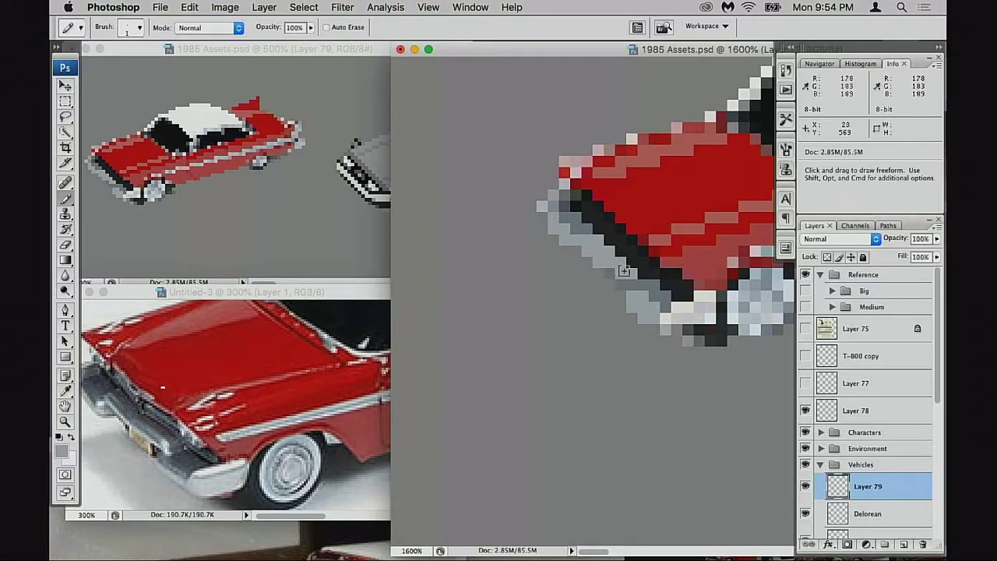
pyautogui.press('z')
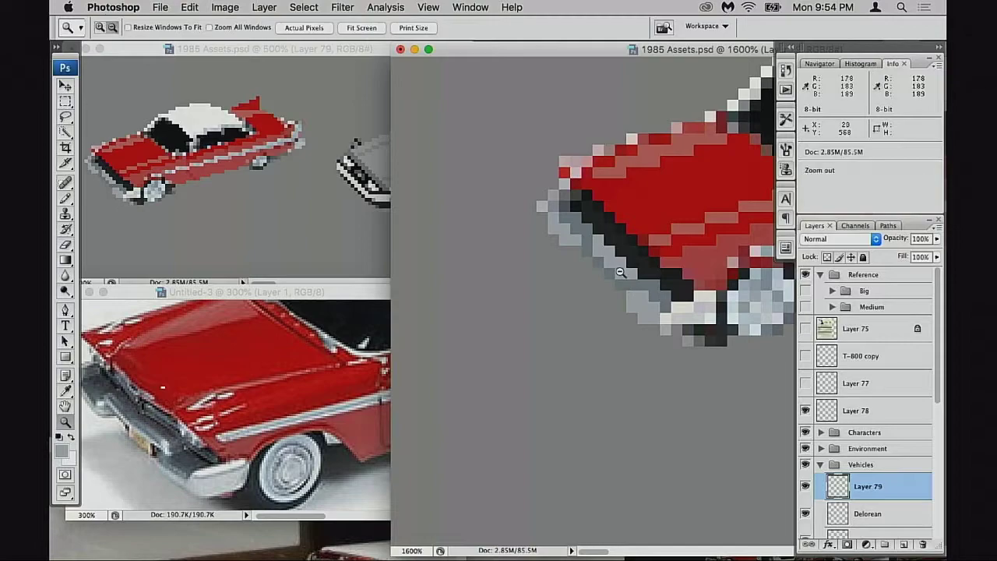
pyautogui.press('b')
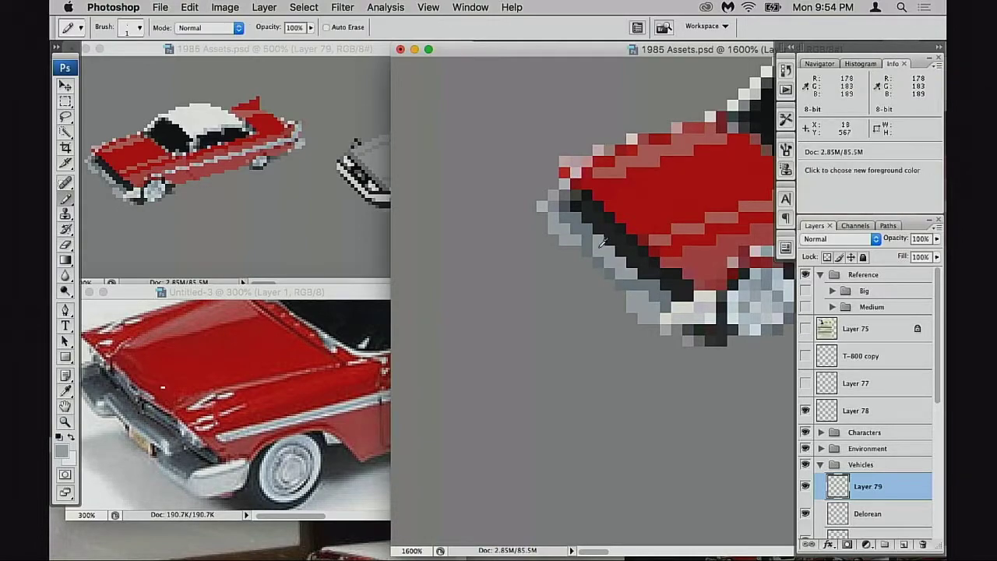
# - Refine the front bumper's lower edge and far end with sampled darker grays, and touch up the grille's far corner with sampled near-black
pyautogui.keyDown('alt'); pyautogui.click(629, 281); pyautogui.keyUp('alt')
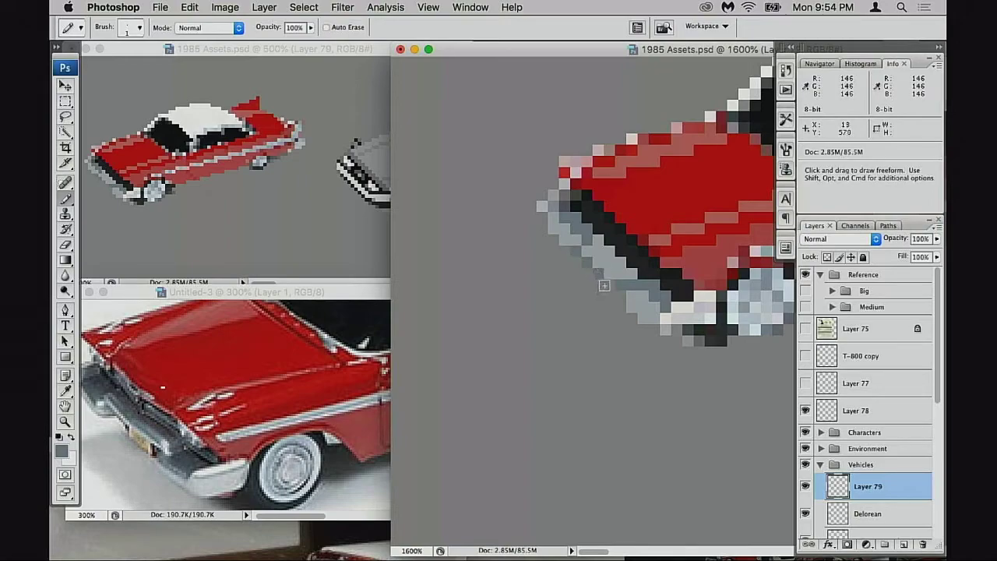
pyautogui.keyDown('alt'); pyautogui.click(594, 244); pyautogui.keyUp('alt')
pyautogui.keyDown('alt'); pyautogui.click(583, 227); pyautogui.keyUp('alt')
pyautogui.moveTo(621, 265)
pyautogui.mouseDown()
pyautogui.moveTo(603, 272)
pyautogui.moveTo(613, 269)
pyautogui.mouseUp()
pyautogui.keyDown('alt'); pyautogui.click(577, 209); pyautogui.keyUp('alt')
pyautogui.click(562, 197)
pyautogui.moveTo(673, 278)
pyautogui.mouseDown()
pyautogui.moveTo(584, 263)
pyautogui.moveTo(646, 244)
pyautogui.mouseUp()
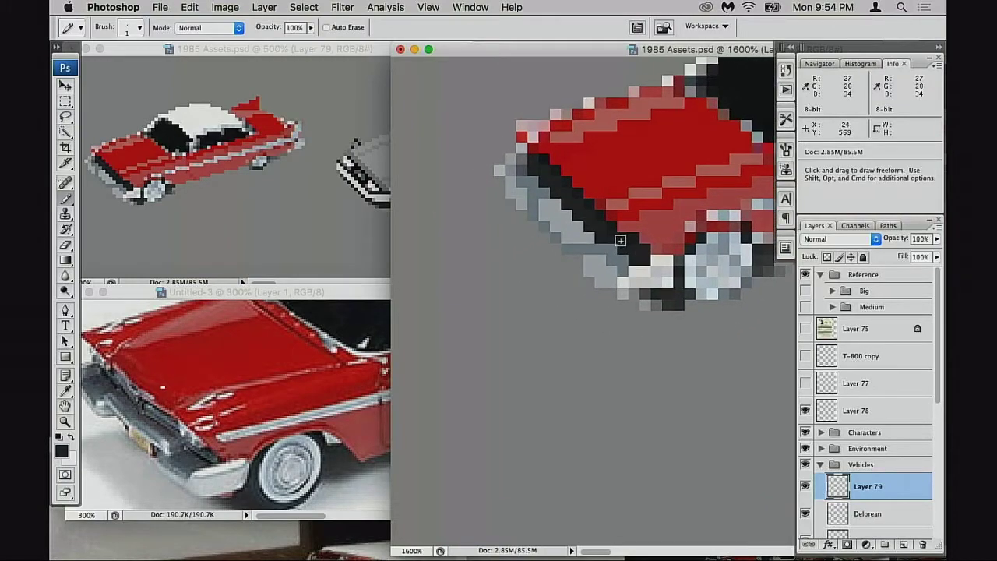
# - Move the overlapping windows aside and bring forward the Untitled-4 reference photo showing the car's grille, headlights and front bumper
pyautogui.click(201, 447)
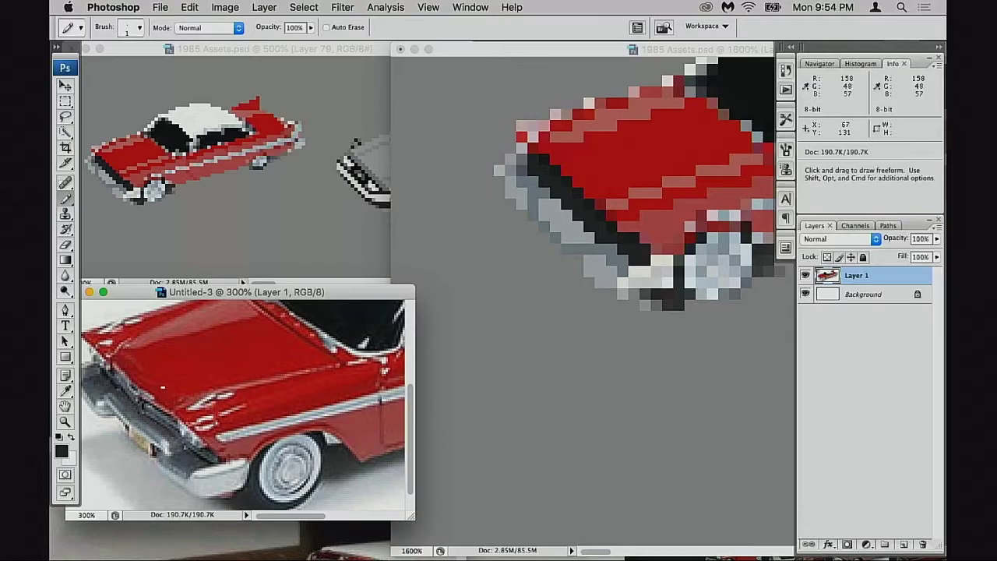
pyautogui.moveTo(218, 443); pyautogui.dragTo(231, 411)
pyautogui.moveTo(256, 52); pyautogui.dragTo(392, 290)
pyautogui.click(329, 250)
pyautogui.scroll(-10, 327, 252)
pyautogui.scroll(-8, 391, 328)
pyautogui.moveTo(422, 173); pyautogui.dragTo(347, 480)
pyautogui.click(190, 317)
pyautogui.moveTo(186, 296); pyautogui.dragTo(389, 186)
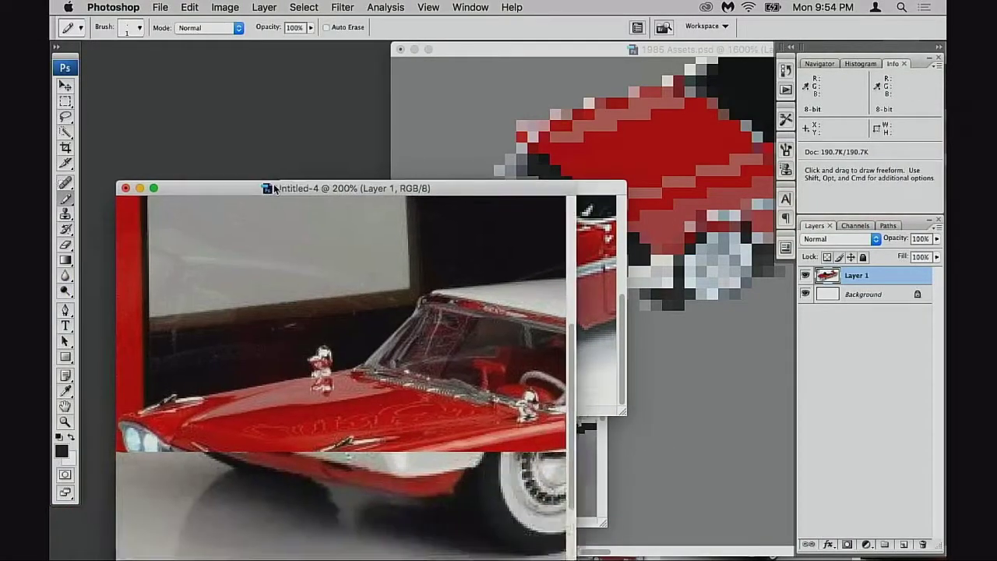
pyautogui.moveTo(275, 189); pyautogui.dragTo(283, 130)
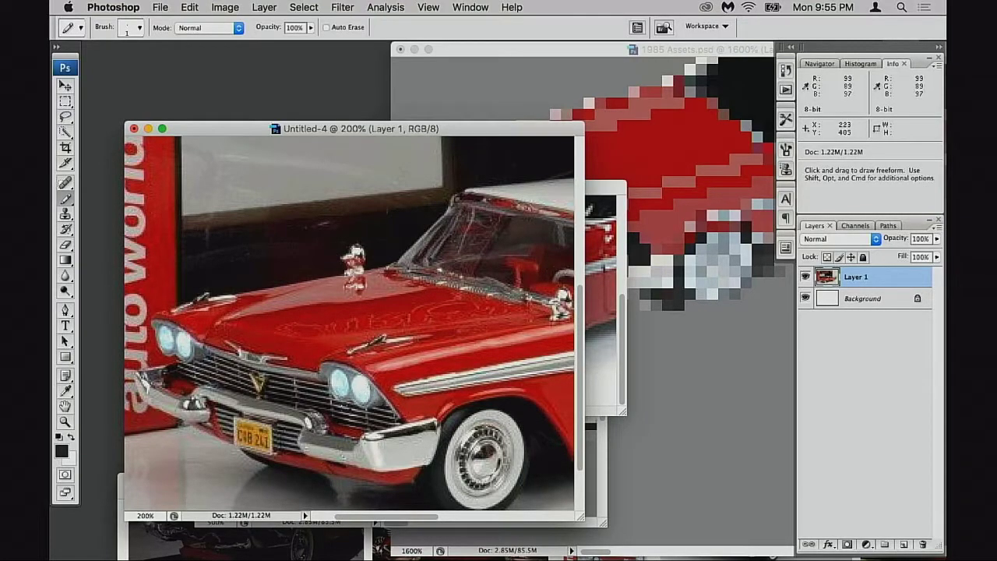
pyautogui.press('v')
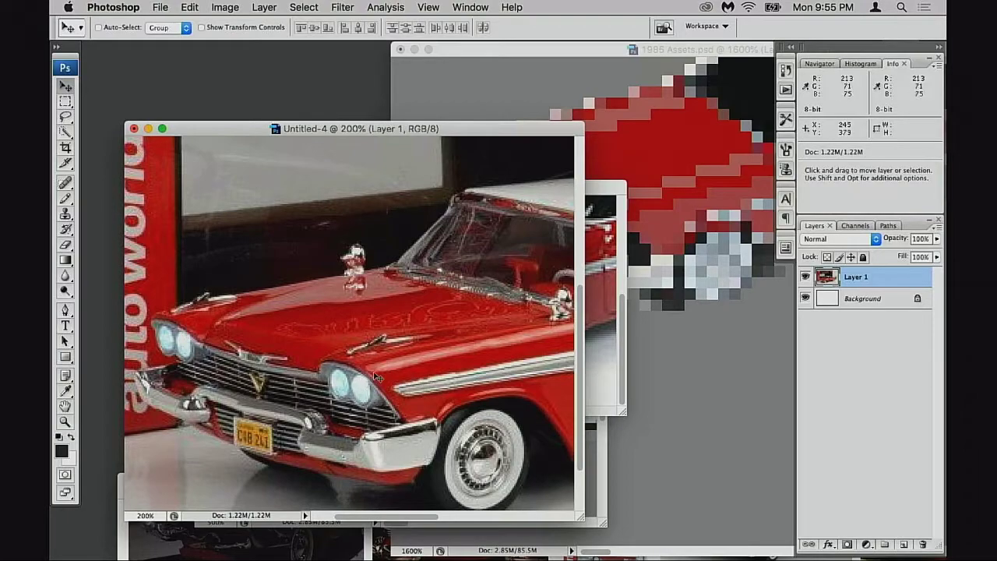
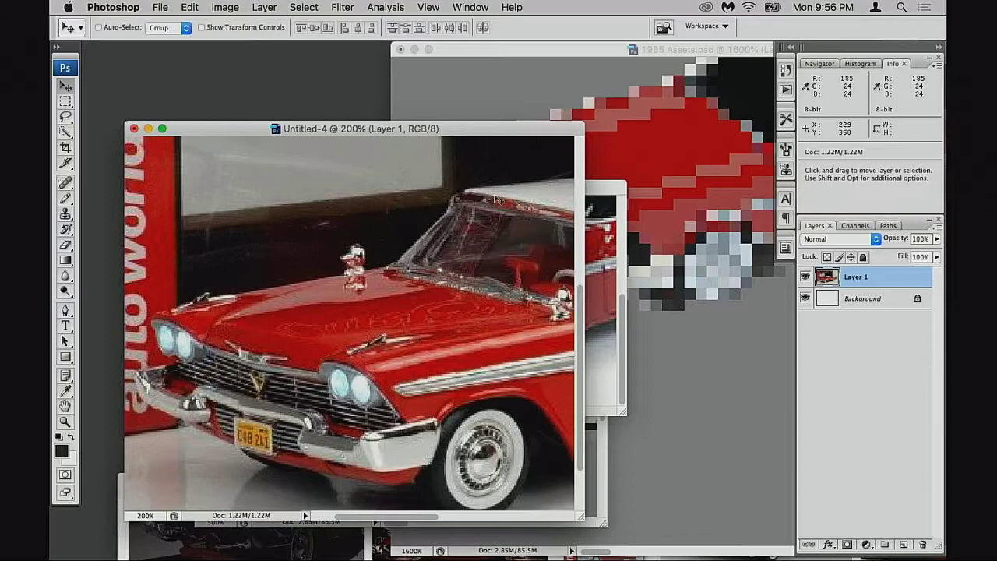
# - Arrange the Untitled-4 reference photo above the 500% sprite view, with both beside the 1600% sprite window
pyautogui.moveTo(424, 131); pyautogui.dragTo(371, 52)
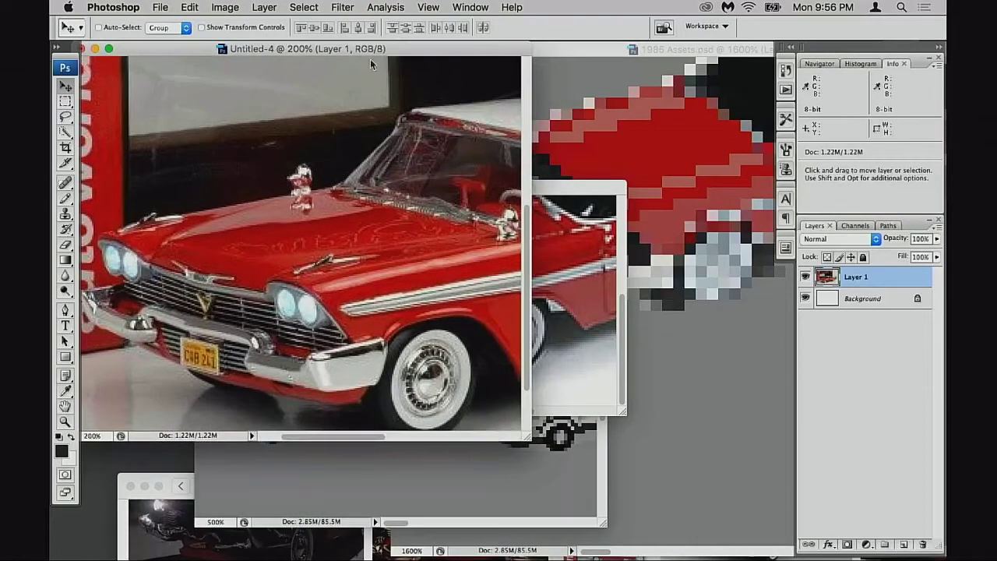
pyautogui.click(300, 509)
pyautogui.click(311, 542)
pyautogui.moveTo(301, 485); pyautogui.dragTo(224, 474)
pyautogui.moveTo(371, 288); pyautogui.dragTo(255, 367)
pyautogui.click(416, 52)
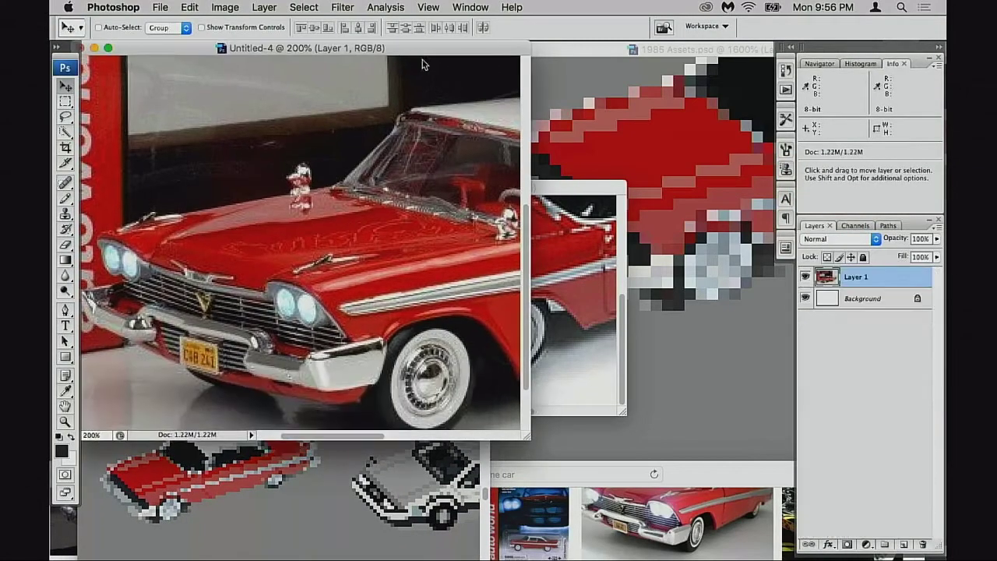
pyautogui.moveTo(586, 187); pyautogui.dragTo(627, 261)
pyautogui.moveTo(490, 262); pyautogui.dragTo(280, 448)
pyautogui.click(621, 283)
pyautogui.moveTo(588, 239); pyautogui.dragTo(560, 283)
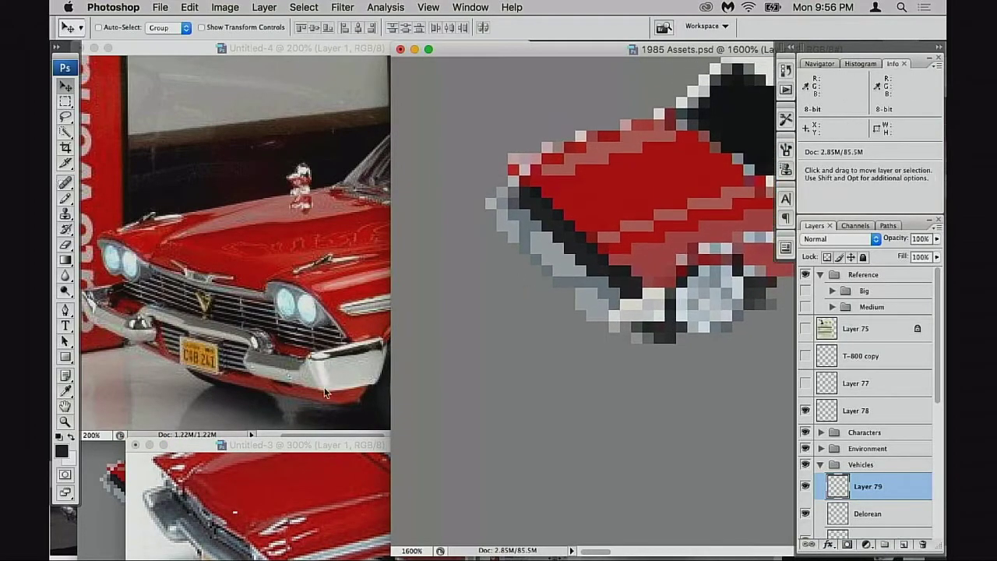
pyautogui.click(89, 497)
pyautogui.click(531, 283)
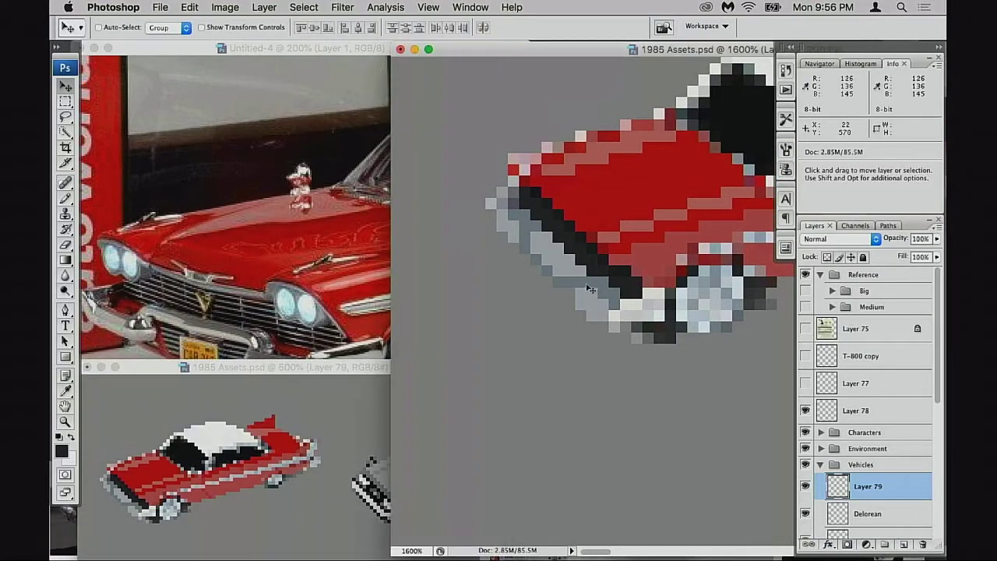
# - Sample the pale cyan of the reference photo's headlight and pencil two diagonal headlight pixels above the near end of the sprite's grille
pyautogui.press('b')
pyautogui.moveTo(596, 271); pyautogui.dragTo(577, 259)
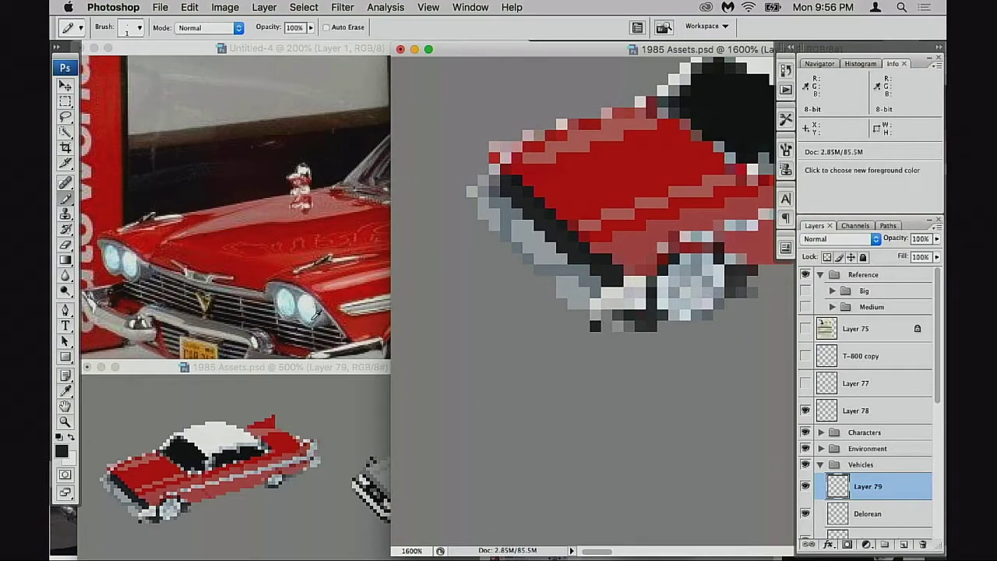
pyautogui.keyDown('alt'); pyautogui.click(300, 304); pyautogui.keyUp('alt')
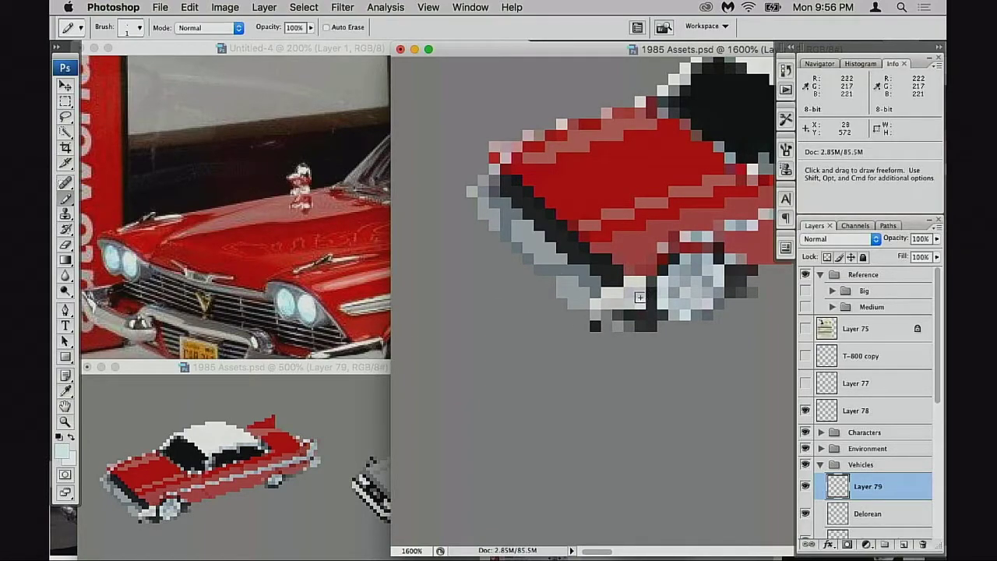
pyautogui.press('super+equal')
pyautogui.click(629, 222)
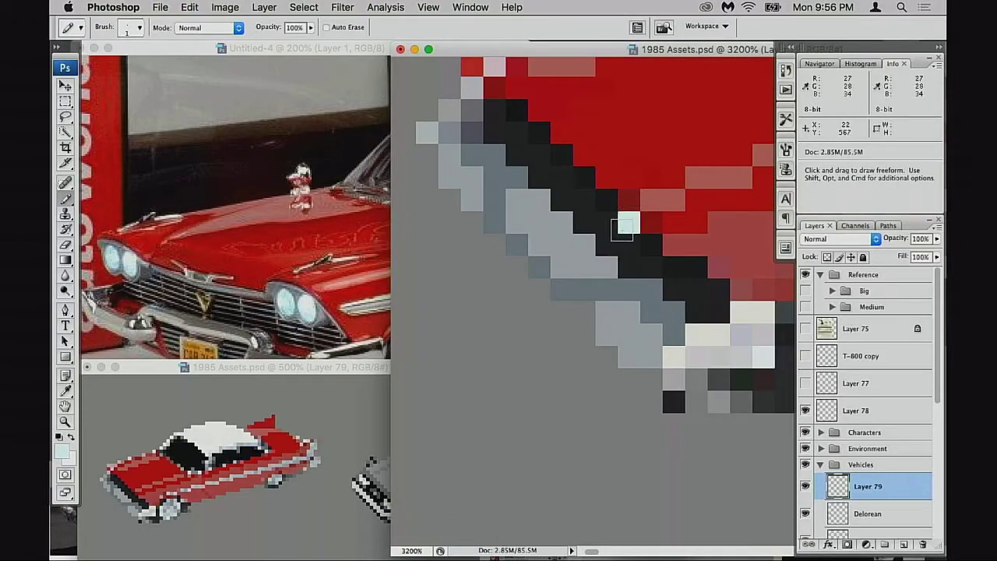
pyautogui.click(651, 267)
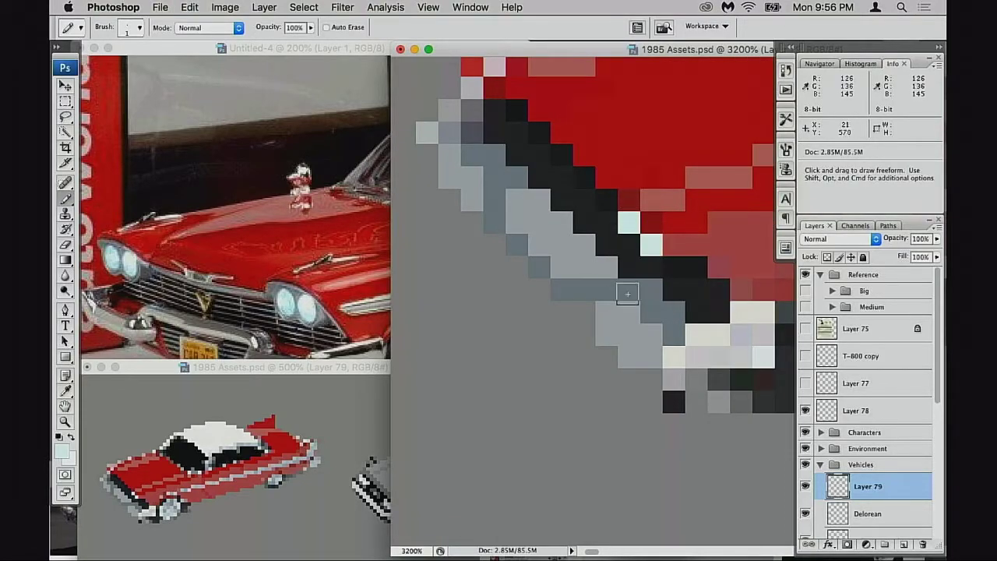
# - Pencil a matching pair of pale cyan headlight pixels at the far end of the sprite's grille
pyautogui.scroll(3, 646, 285)
pyautogui.hscroll(-5, 646, 285)
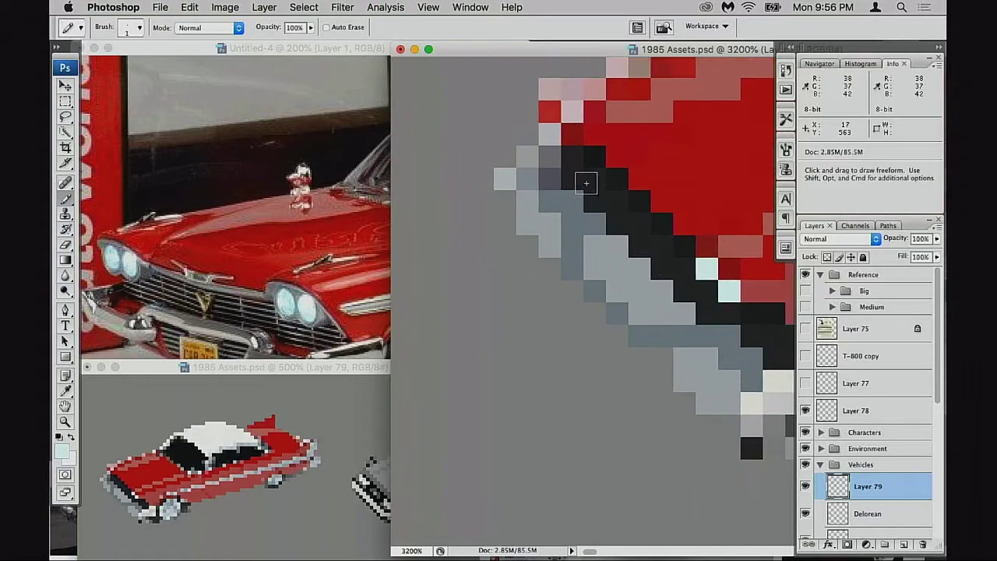
pyautogui.click(573, 156)
pyautogui.click(594, 179)
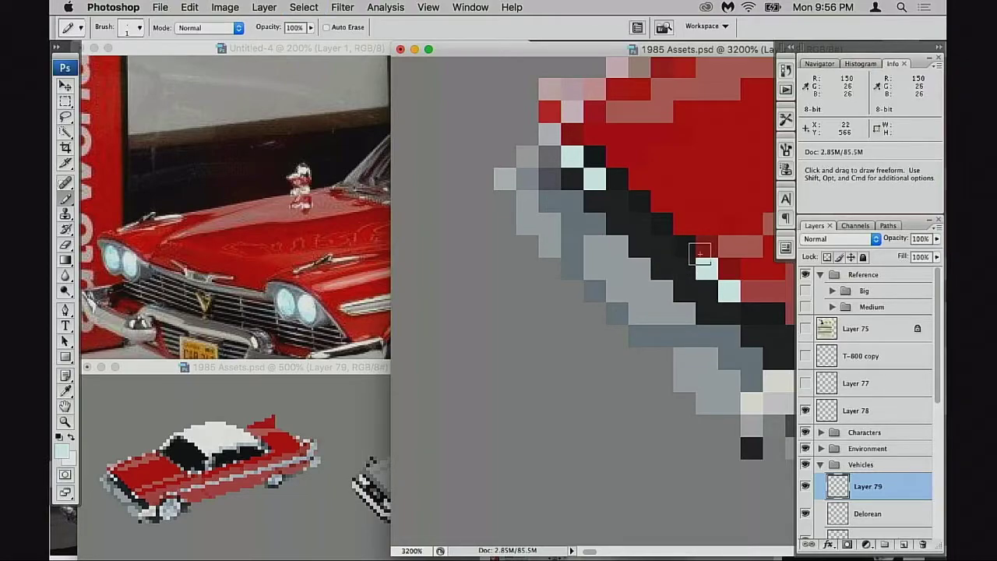
# - Extend the far tip of the front bumper downward with a sampled light gray
pyautogui.press('space')
pyautogui.moveTo(599, 220); pyautogui.dragTo(590, 215)
pyautogui.press('alt')
pyautogui.keyDown('alt'); pyautogui.click(528, 201); pyautogui.keyUp('alt')
pyautogui.click(498, 195)
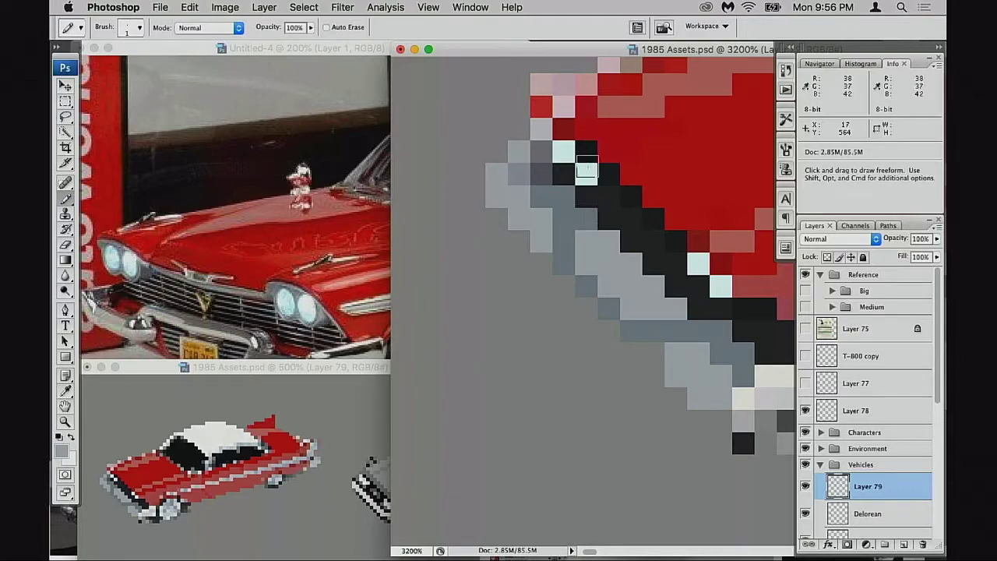
# - Pencil sampled dark gray shading pixels between the grille and the bumper near both of their ends
pyautogui.keyDown('alt'); pyautogui.click(546, 168); pyautogui.keyUp('alt')
pyautogui.click(563, 196)
pyautogui.click(588, 220)
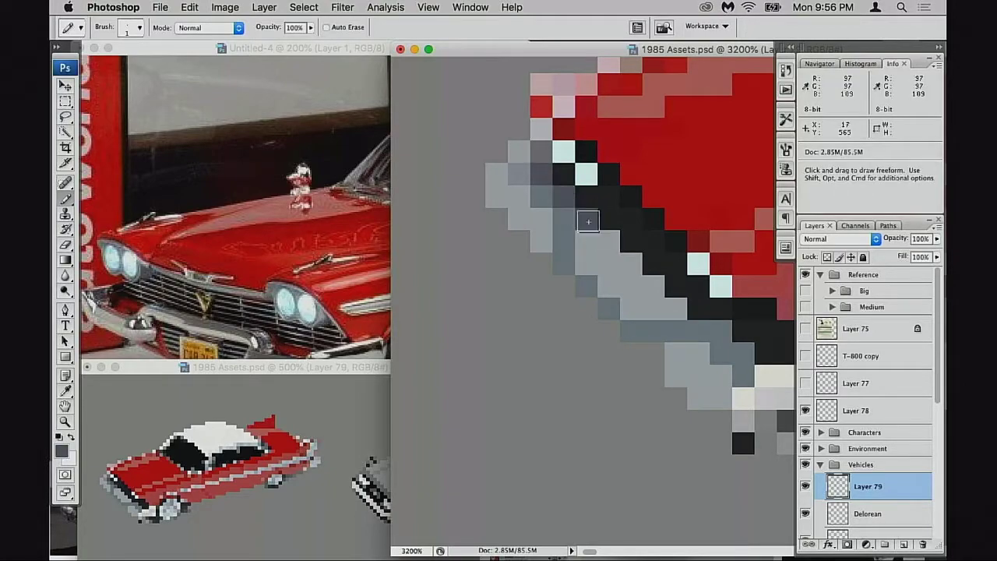
pyautogui.moveTo(673, 304); pyautogui.dragTo(626, 269)
pyautogui.click(668, 294)
pyautogui.click(692, 318)
# - Trim the upper edge of the grille's near corner by pencilling a sampled muted red over it
pyautogui.keyDown('alt'); pyautogui.click(680, 274); pyautogui.keyUp('alt')
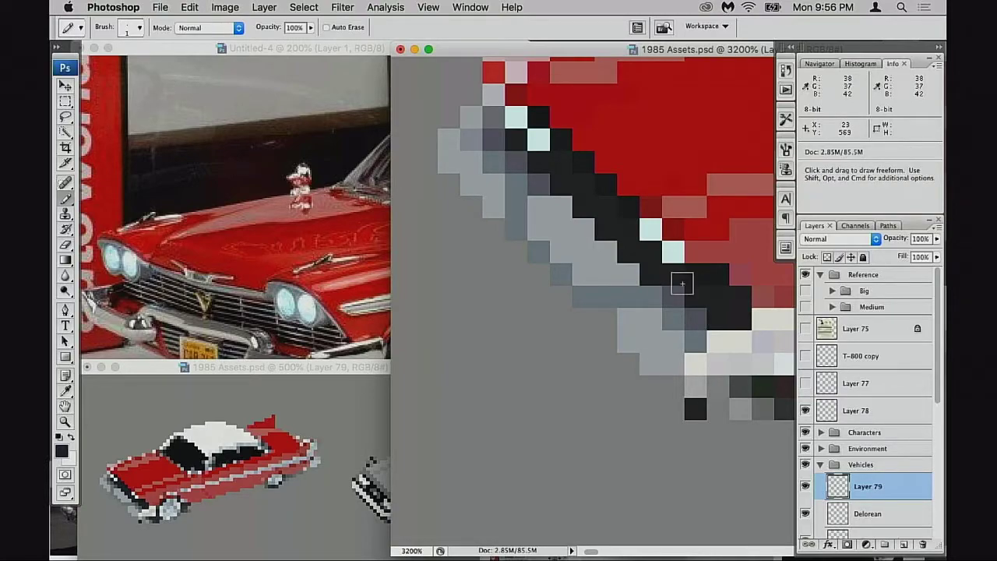
pyautogui.moveTo(676, 282); pyautogui.dragTo(668, 280)
pyautogui.keyDown('alt'); pyautogui.click(730, 270); pyautogui.keyUp('alt')
pyautogui.click(719, 271)
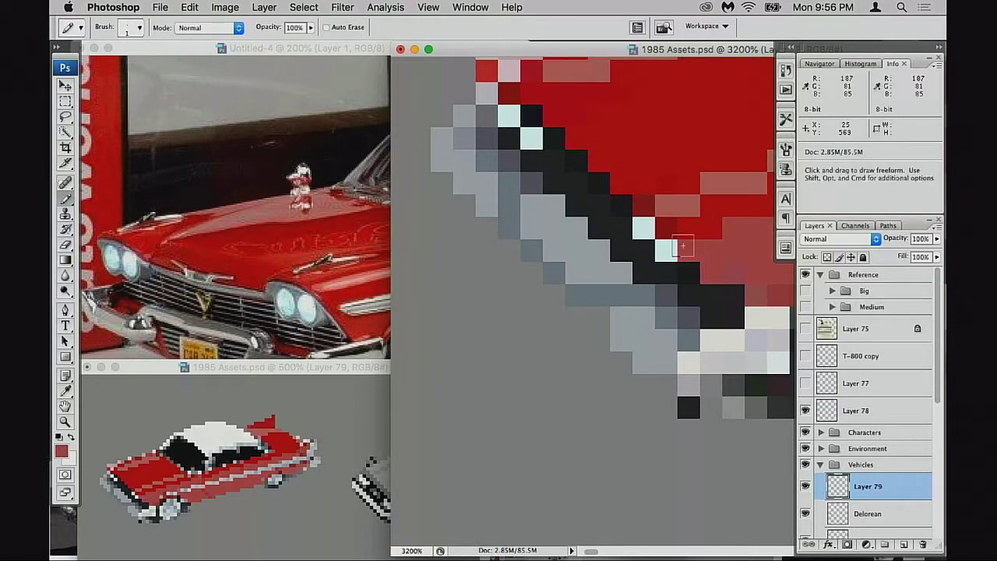
pyautogui.click(666, 234)
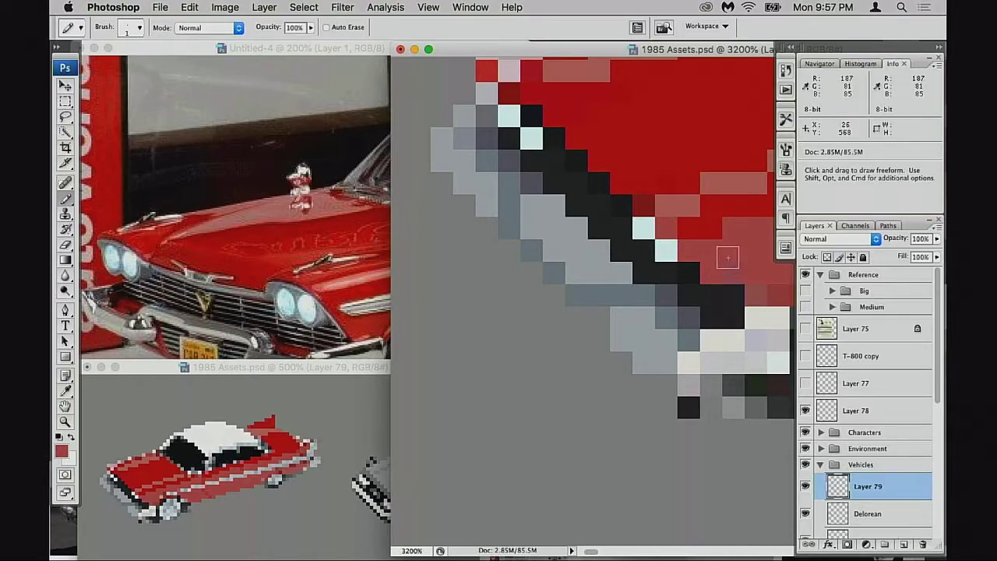
pyautogui.press('space')
pyautogui.moveTo(724, 263); pyautogui.dragTo(581, 288)
pyautogui.keyDown('alt'); pyautogui.click(616, 213); pyautogui.keyUp('alt')
pyautogui.moveTo(632, 255)
pyautogui.mouseDown()
pyautogui.moveTo(587, 258)
pyautogui.moveTo(602, 276)
pyautogui.mouseUp()
pyautogui.press('super+z')
pyautogui.keyDown('alt'); pyautogui.click(720, 221); pyautogui.keyUp('alt')
pyautogui.moveTo(708, 247); pyautogui.dragTo(574, 285)
pyautogui.press('space')
pyautogui.press('space')
pyautogui.keyDown('alt'); pyautogui.click(507, 304); pyautogui.keyUp('alt')
pyautogui.press('super+z')
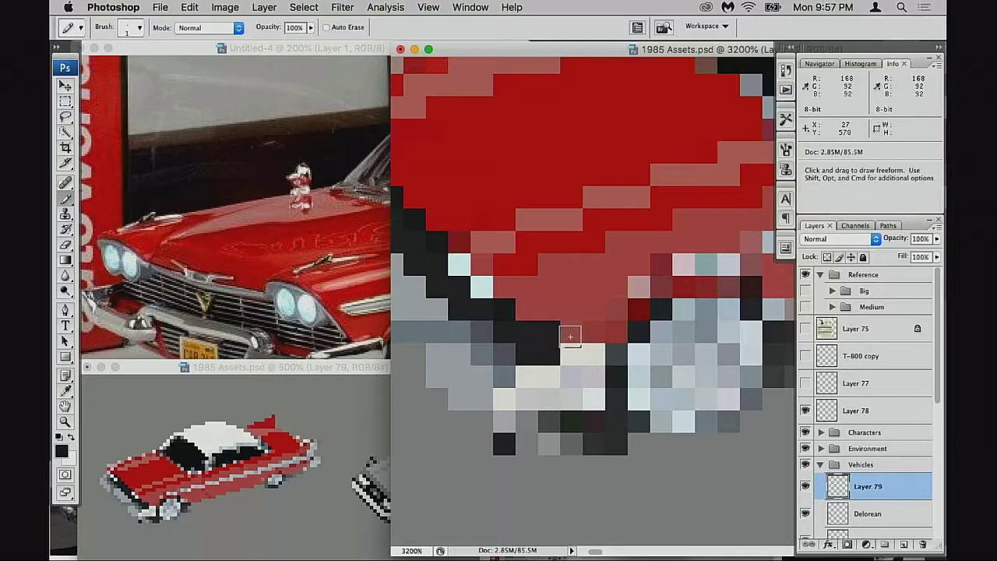
pyautogui.moveTo(531, 325); pyautogui.dragTo(597, 318)
pyautogui.moveTo(525, 258); pyautogui.dragTo(593, 325)
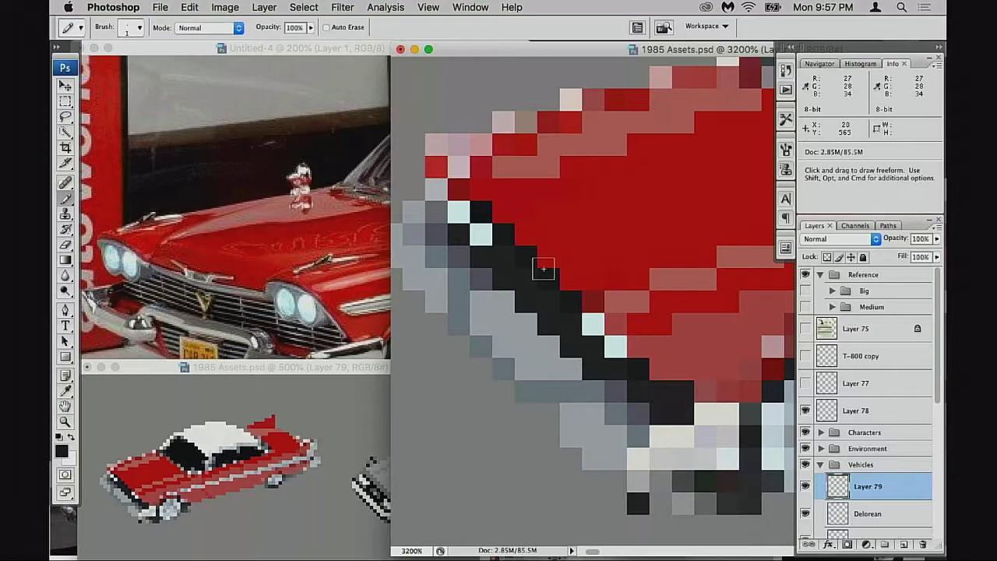
pyautogui.press('s')
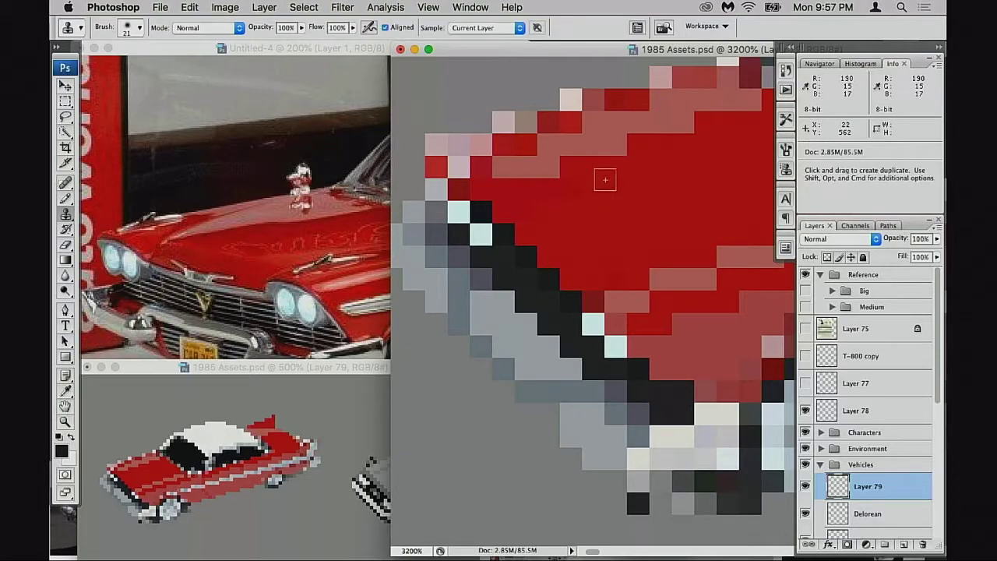
pyautogui.press('b')
pyautogui.hscroll(-3, 586, 285)
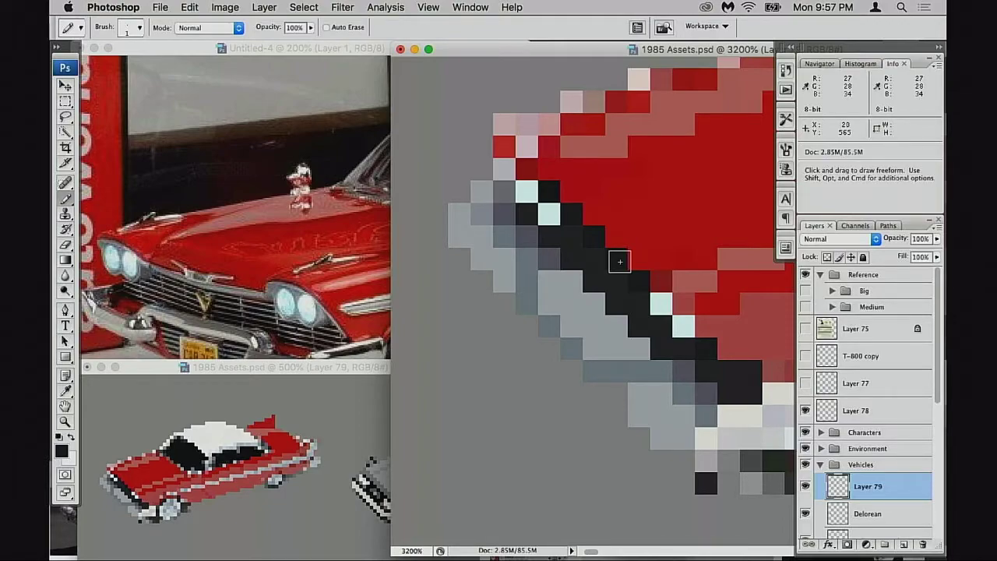
pyautogui.click(620, 262)
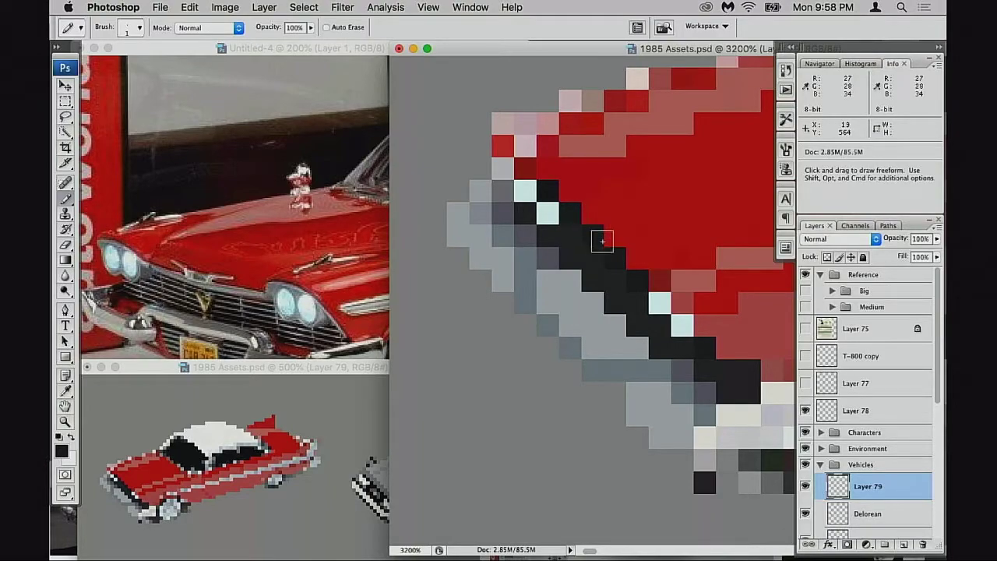
pyautogui.moveTo(699, 242); pyautogui.dragTo(577, 293)
pyautogui.keyDown('alt'); pyautogui.click(639, 290); pyautogui.keyUp('alt')
pyautogui.moveTo(651, 287); pyautogui.dragTo(478, 300)
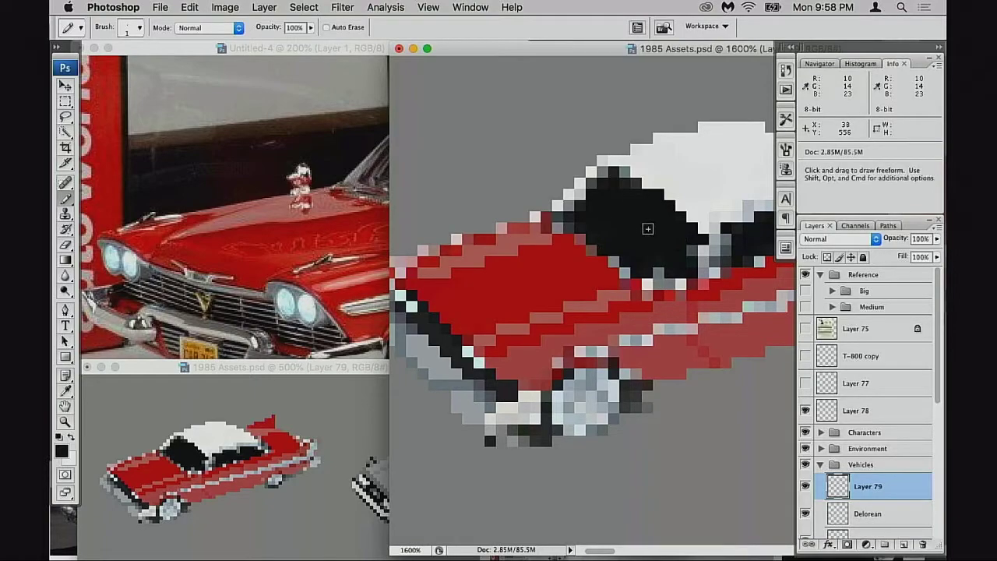
pyautogui.moveTo(484, 343); pyautogui.dragTo(605, 308)
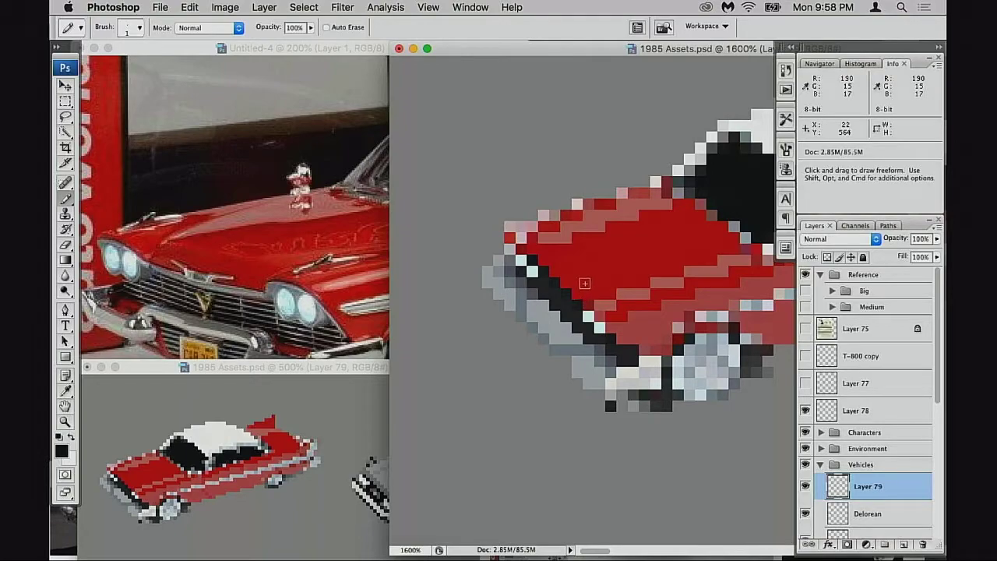
# - Try a near-black pixel on the red hood above the grille, and undo it
pyautogui.press('z')
pyautogui.click(564, 308)
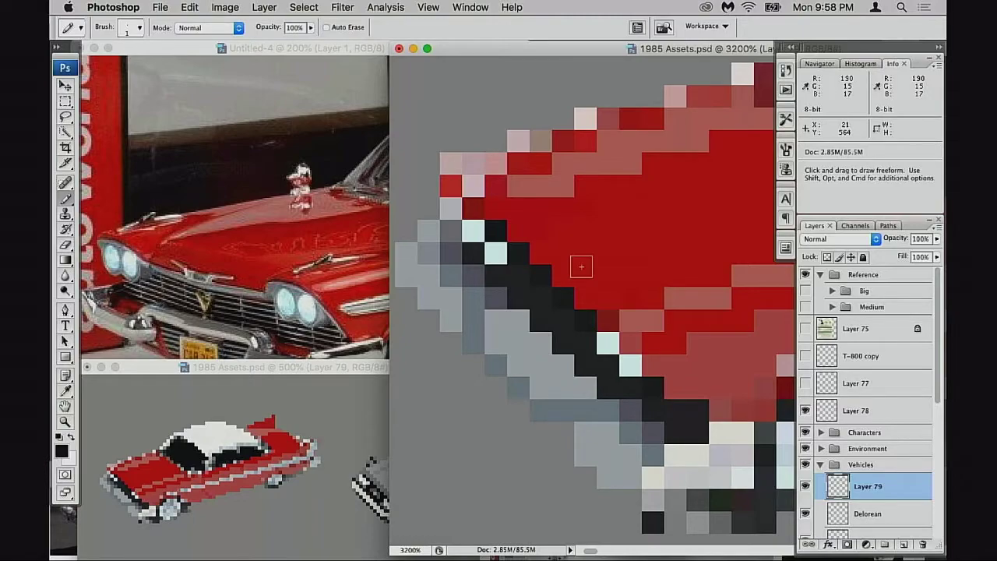
pyautogui.click(609, 256)
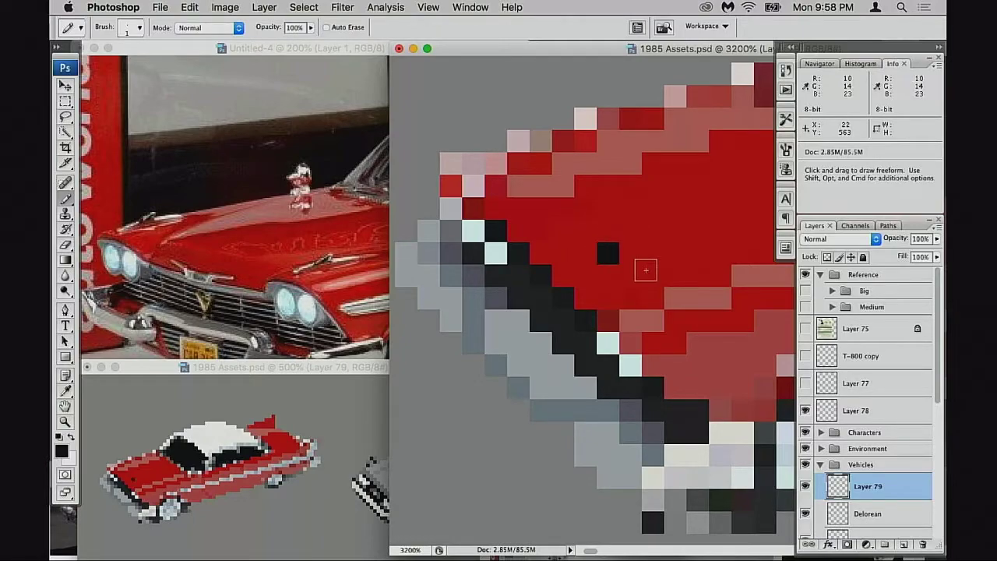
pyautogui.moveTo(714, 303); pyautogui.dragTo(538, 285)
pyautogui.keyDown('alt'); pyautogui.click(609, 315); pyautogui.keyUp('alt')
pyautogui.keyDown('alt'); pyautogui.click(615, 324); pyautogui.keyUp('alt')
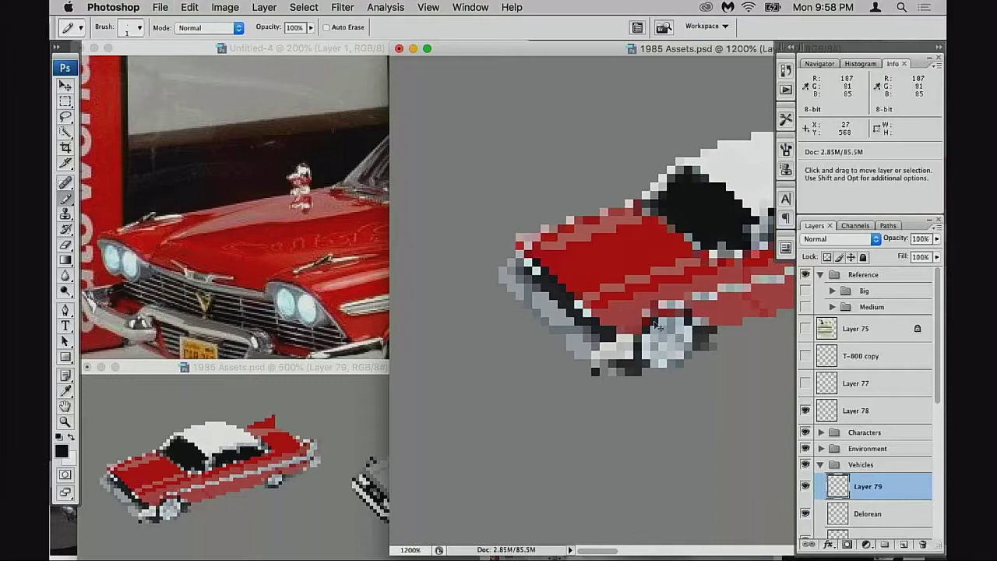
pyautogui.press('super+z')
# - Bring the Untitled-4 reference photo forward, shift it to show the license plate and whole front bumper, and return to the sprite window
pyautogui.moveTo(659, 251); pyautogui.dragTo(574, 265)
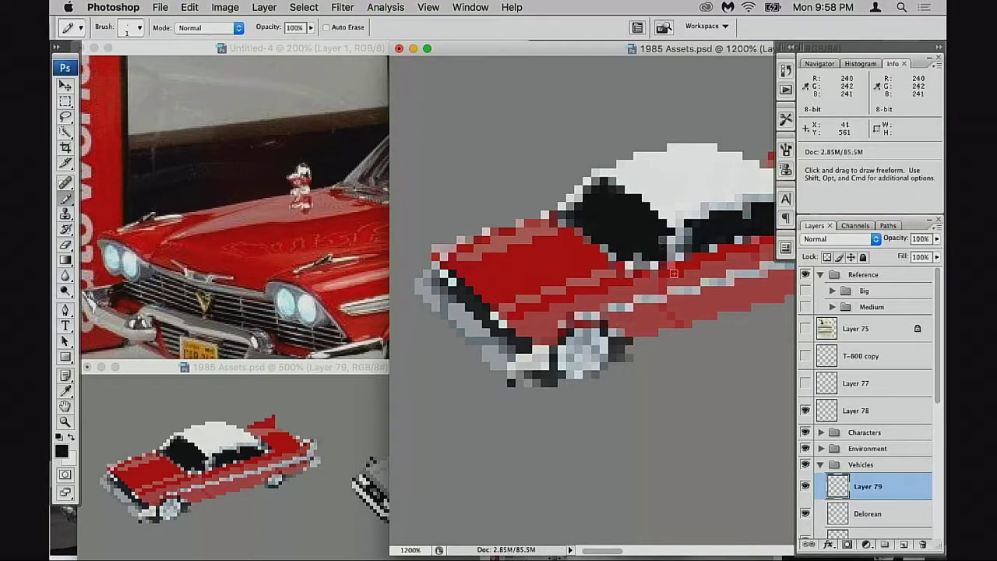
pyautogui.keyDown('super'); pyautogui.click(564, 321); pyautogui.keyUp('super')
pyautogui.hscroll(5, 545, 312)
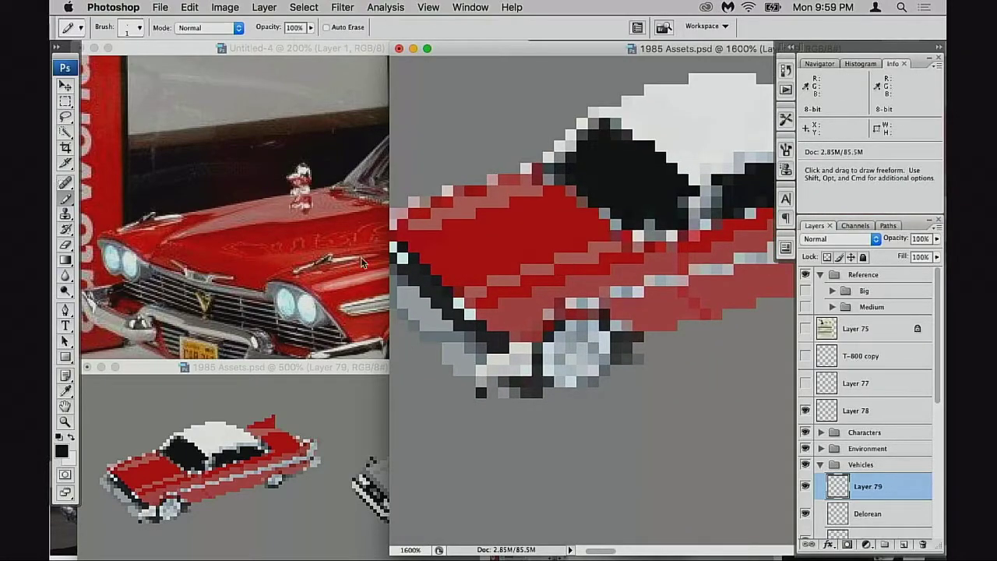
pyautogui.click(335, 316)
pyautogui.moveTo(335, 317)
pyautogui.mouseDown()
pyautogui.moveTo(262, 328)
pyautogui.moveTo(293, 335)
pyautogui.mouseUp()
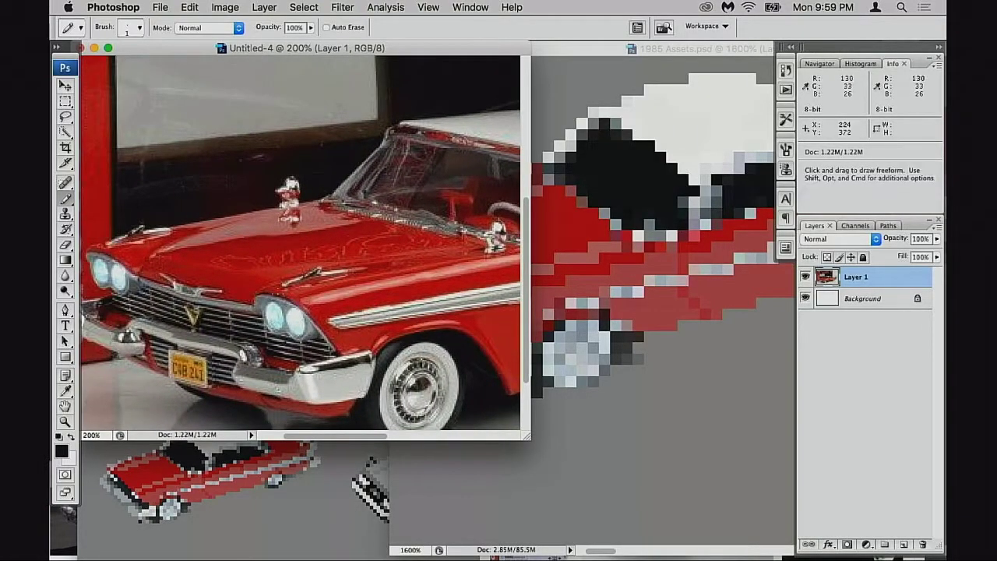
pyautogui.click(640, 268)
pyautogui.hscroll(-3, 600, 322)
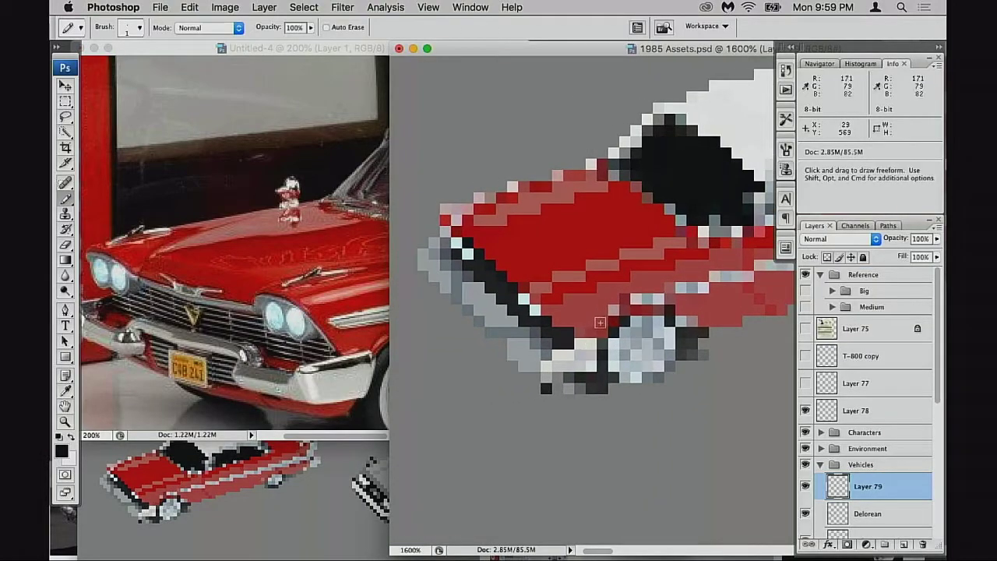
# - Move the 500% sprite view lower, clear of the reference photo's front bumper, and return to the 1600% sprite window
pyautogui.moveTo(576, 316); pyautogui.dragTo(600, 327)
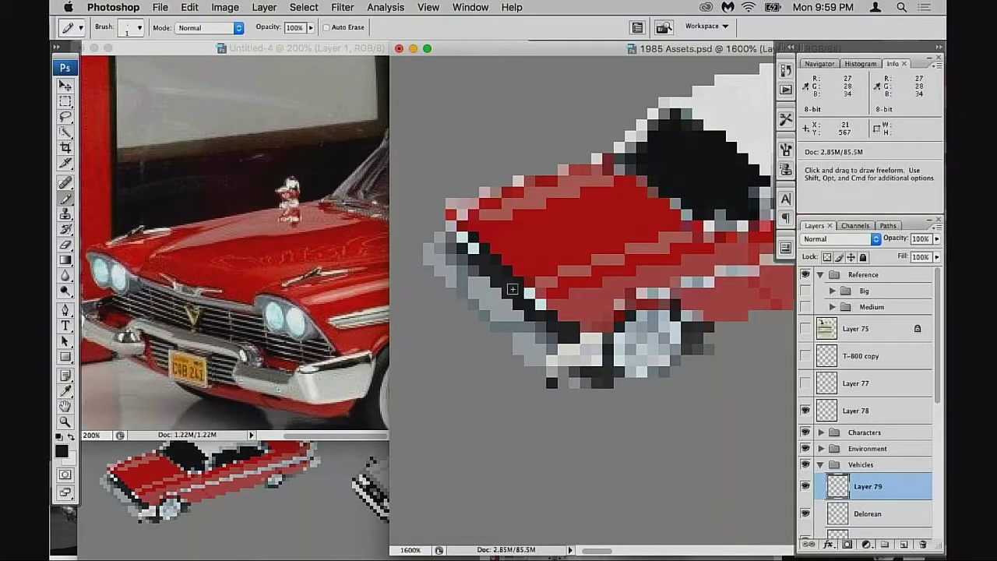
pyautogui.moveTo(547, 305); pyautogui.dragTo(562, 299)
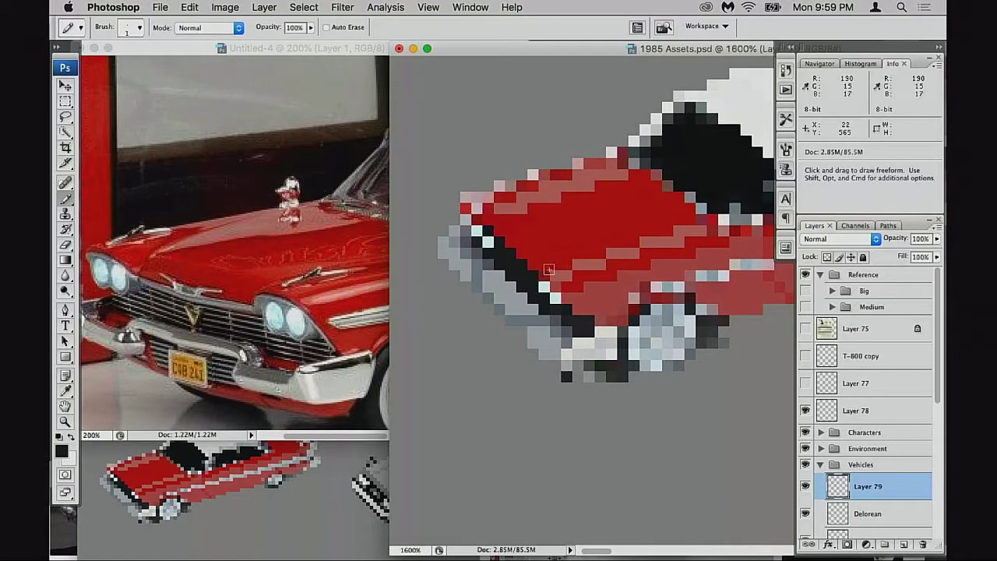
pyautogui.click(305, 469)
pyautogui.moveTo(337, 366); pyautogui.dragTo(347, 406)
pyautogui.click(543, 330)
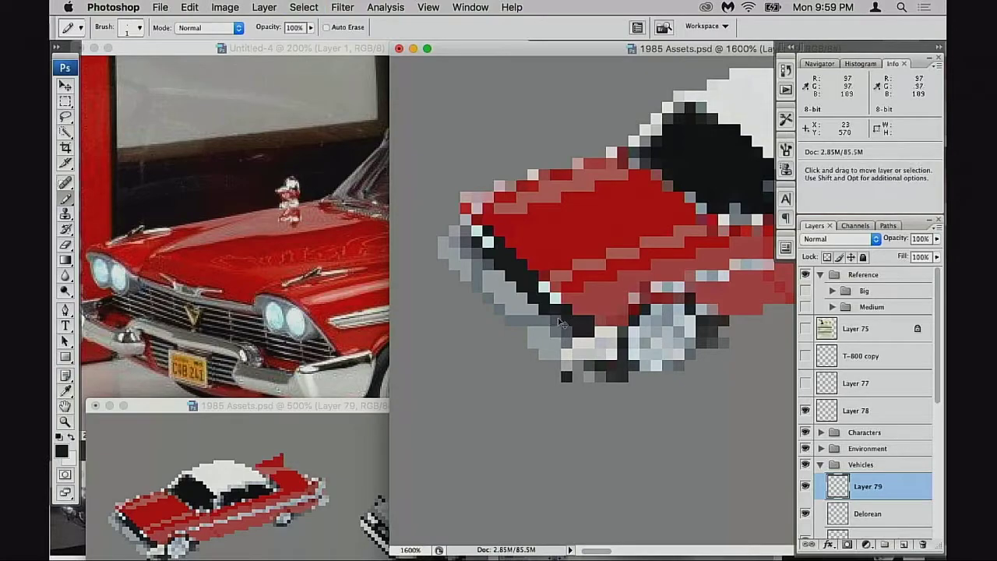
pyautogui.moveTo(617, 335); pyautogui.dragTo(581, 345)
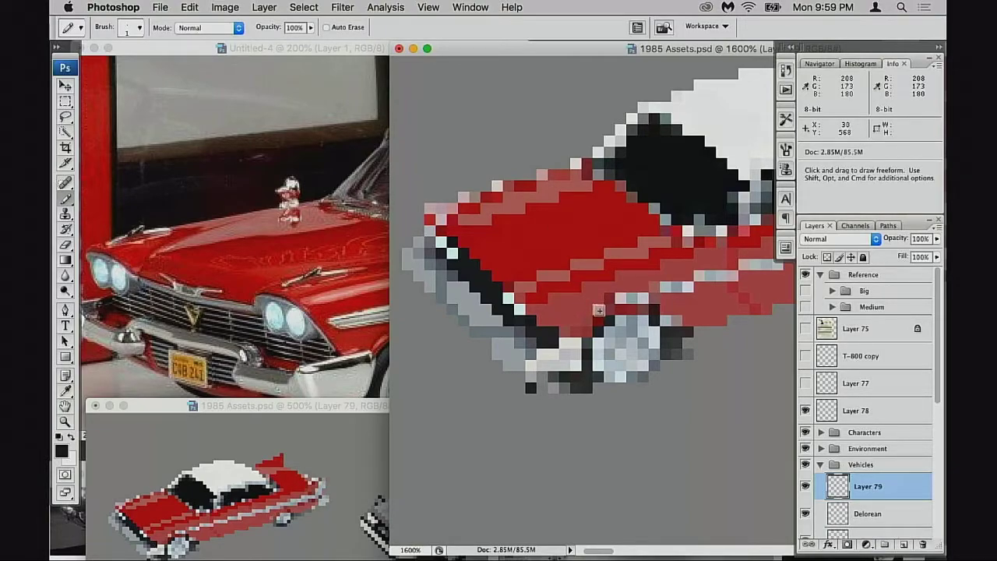
pyautogui.moveTo(575, 310)
pyautogui.mouseDown()
pyautogui.moveTo(528, 311)
pyautogui.moveTo(565, 307)
pyautogui.mouseUp()
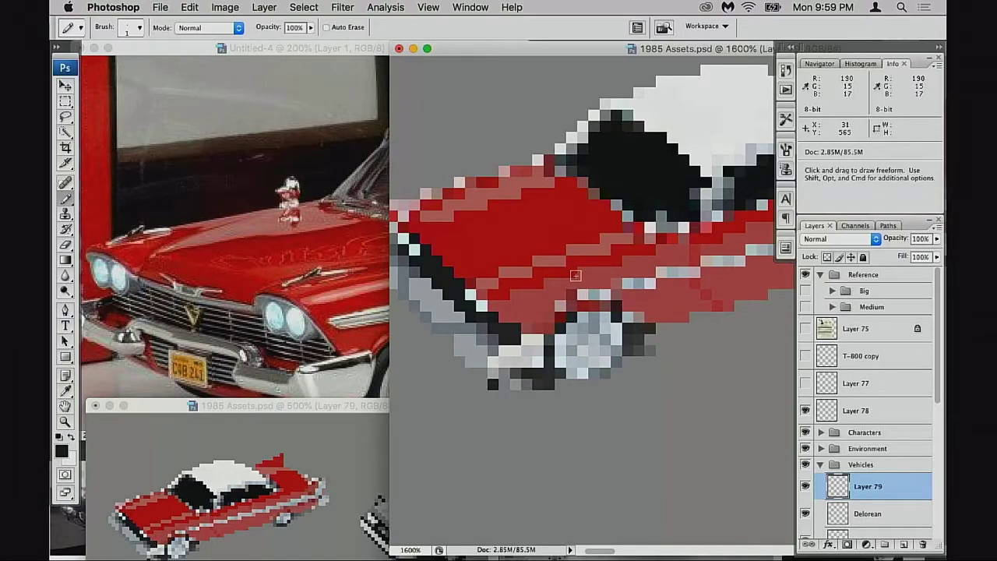
pyautogui.moveTo(575, 275); pyautogui.dragTo(643, 306)
# - Pencil a sampled off-white diagonal highlight along the sprite's front bumper and save the document
pyautogui.keyDown('alt'); pyautogui.click(566, 331); pyautogui.keyUp('alt')
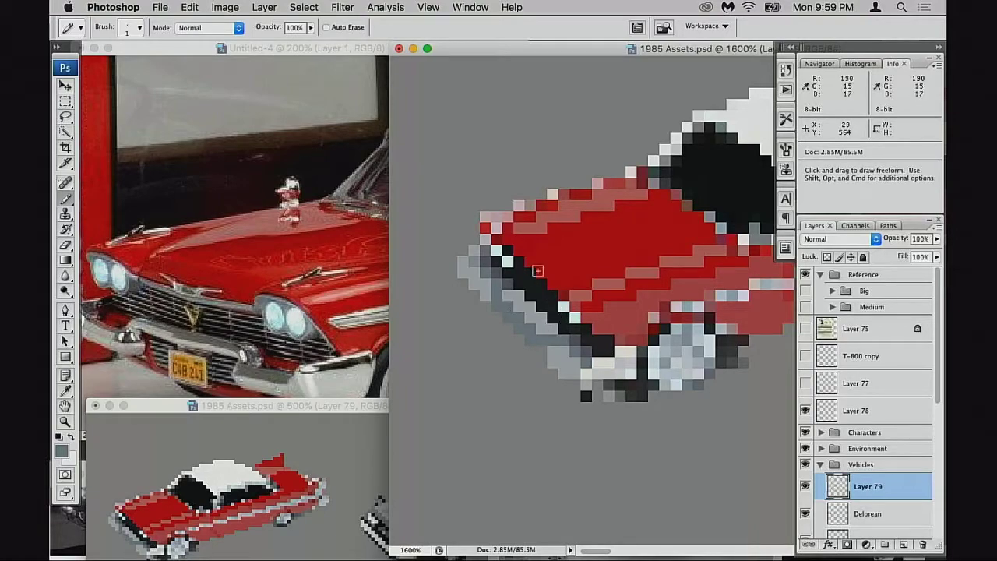
pyautogui.keyDown('alt'); pyautogui.click(560, 323); pyautogui.keyUp('alt')
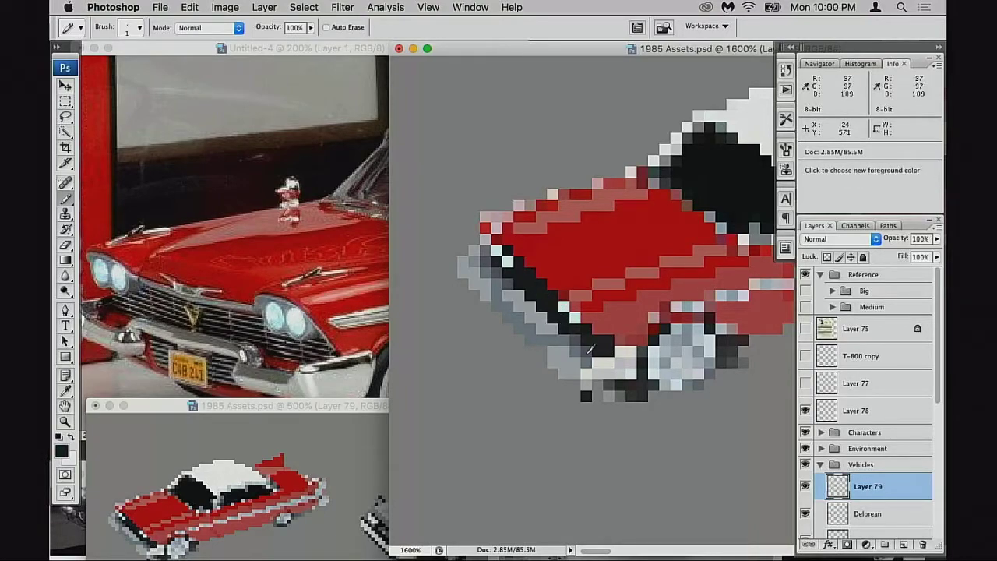
pyautogui.keyDown('alt'); pyautogui.click(584, 377); pyautogui.keyUp('alt')
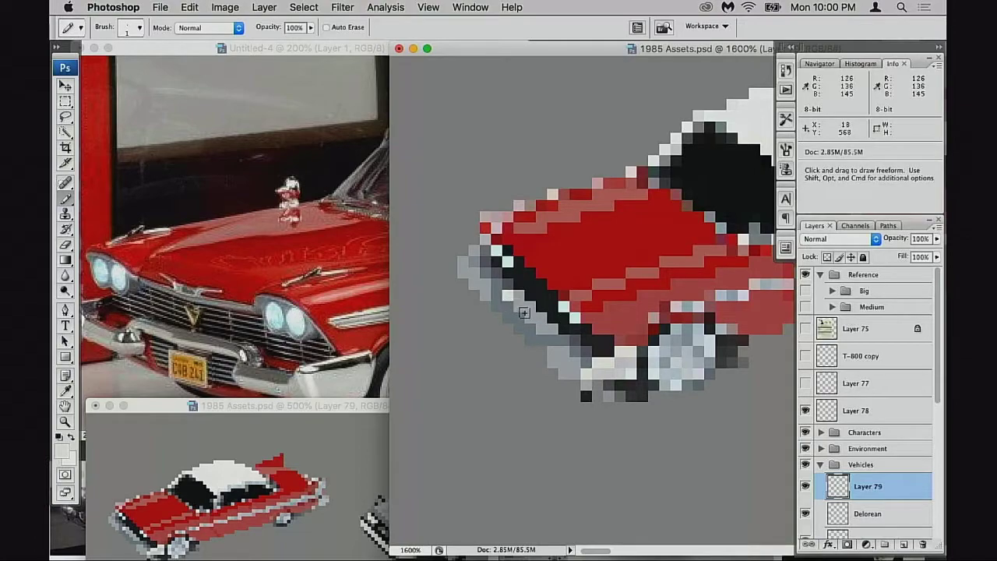
pyautogui.click(535, 321)
pyautogui.click(540, 328)
pyautogui.moveTo(589, 360); pyautogui.dragTo(614, 316)
pyautogui.press('super+d')
pyautogui.press('super+s')
# - Pencil sampled muted red over the light pixels along the hood's far edge, extending it out to the front corner
pyautogui.click(321, 449)
pyautogui.moveTo(330, 447); pyautogui.dragTo(339, 420)
pyautogui.click(524, 337)
pyautogui.moveTo(714, 259)
pyautogui.mouseDown()
pyautogui.moveTo(604, 348)
pyautogui.moveTo(646, 325)
pyautogui.moveTo(702, 318)
pyautogui.mouseUp()
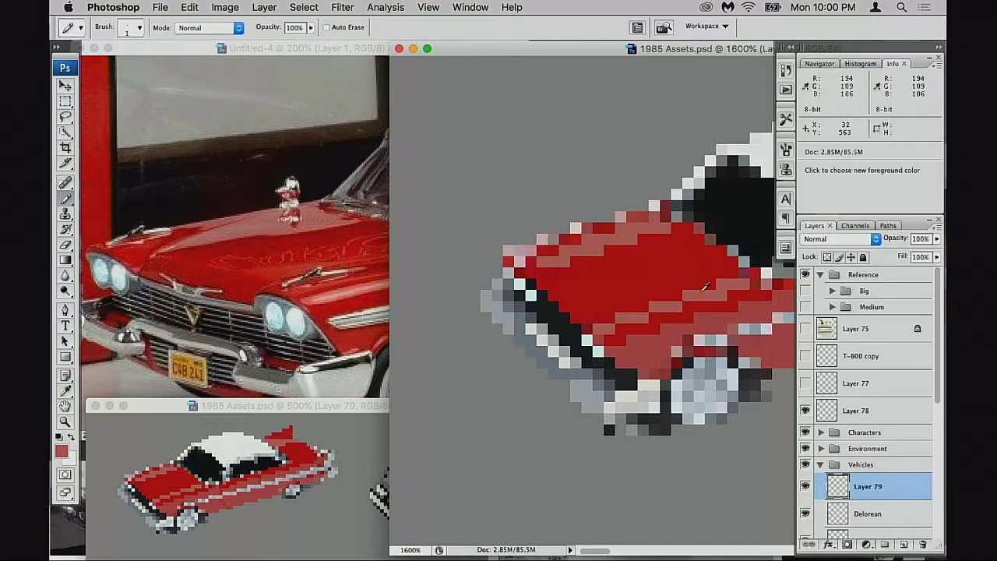
pyautogui.click(609, 216)
pyautogui.click(588, 227)
pyautogui.click(598, 226)
pyautogui.click(575, 226)
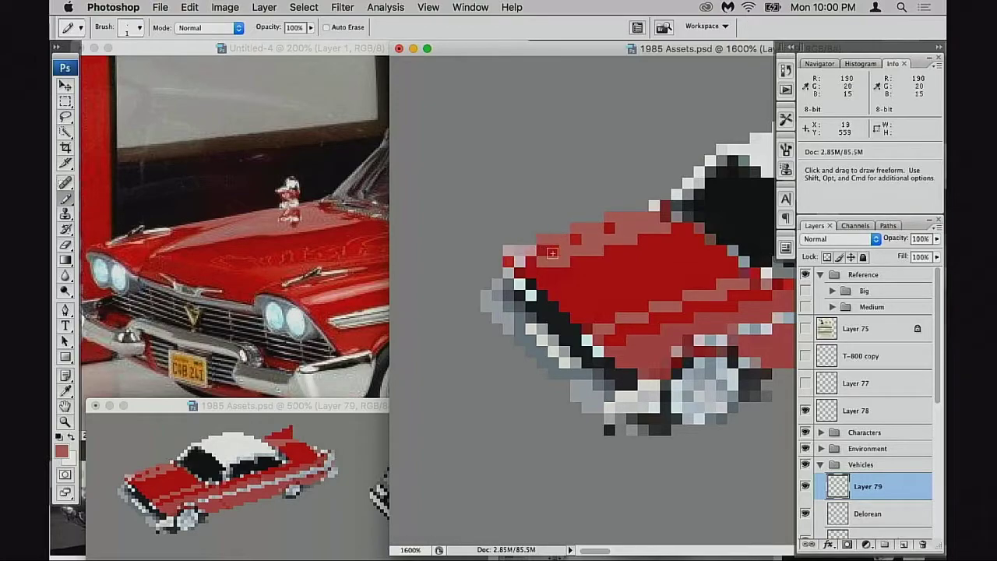
pyautogui.moveTo(531, 251); pyautogui.dragTo(499, 252)
pyautogui.click(498, 252)
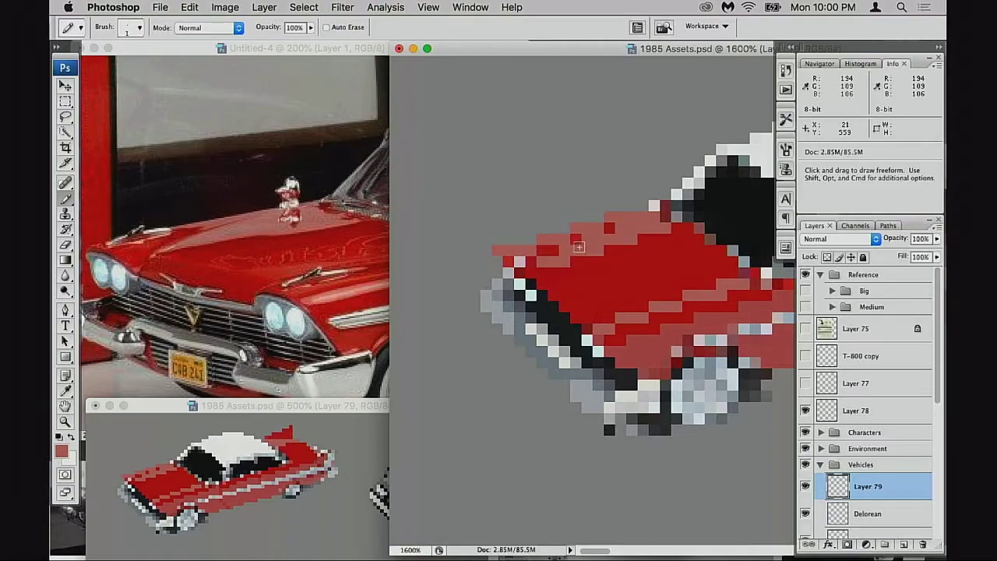
# - Pencil sampled deep red pixels between the muted red bands along the hood's far edge
pyautogui.keyDown('alt'); pyautogui.click(549, 249); pyautogui.keyUp('alt')
pyautogui.click(564, 250)
pyautogui.click(588, 238)
pyautogui.moveTo(604, 237); pyautogui.dragTo(618, 230)
pyautogui.click(621, 231)
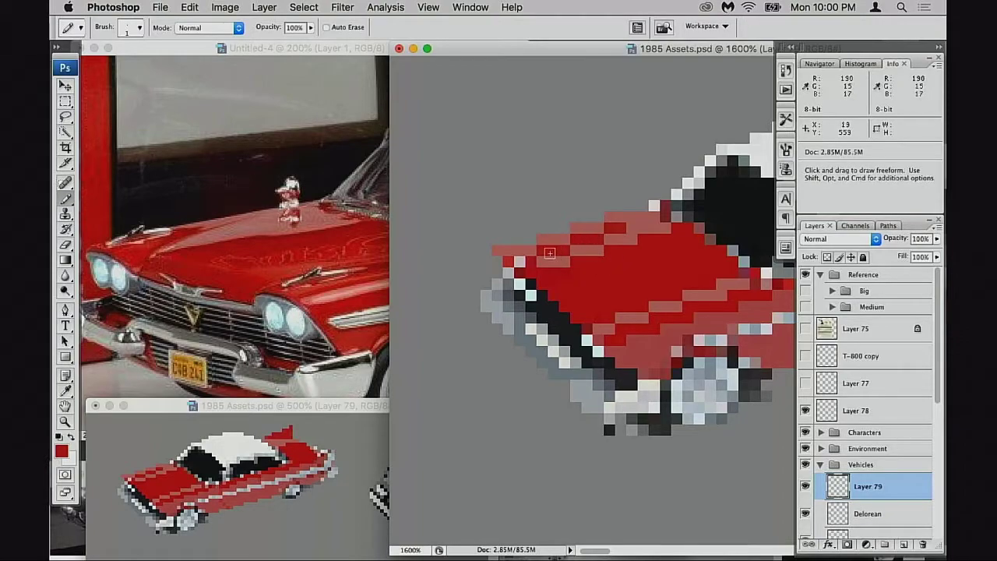
# - Compare the sprite's hood with the Untitled-4 reference photo, and step the last hood pixels back and forth
pyautogui.click(152, 267)
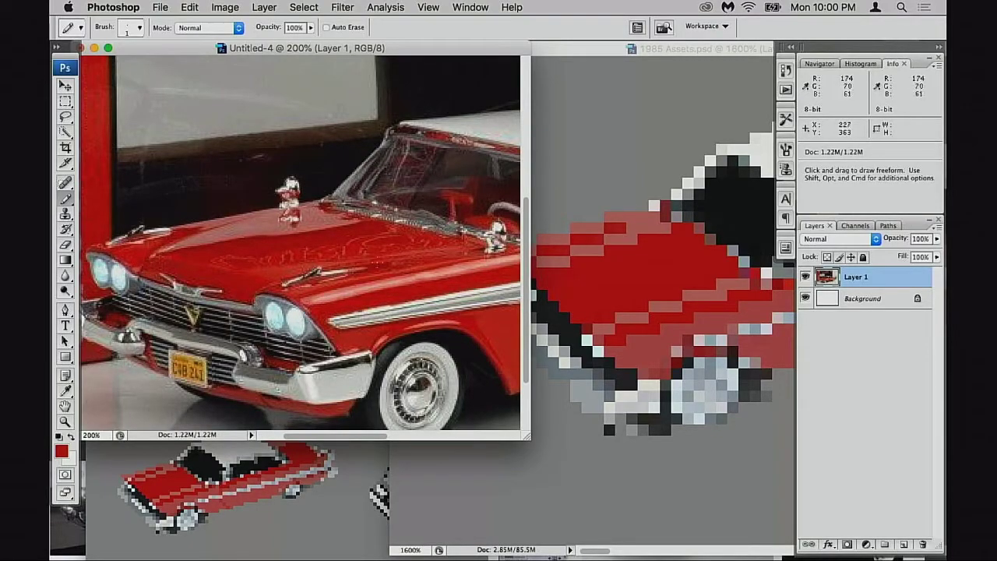
pyautogui.click(600, 279)
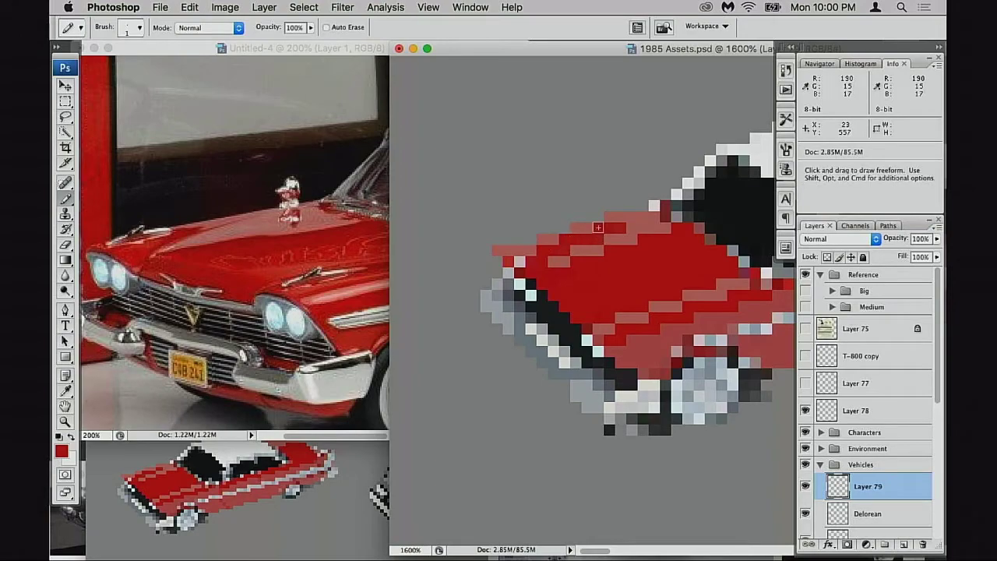
pyautogui.press('super+z')
pyautogui.press('super+alt+z')
pyautogui.press('super+alt+z')
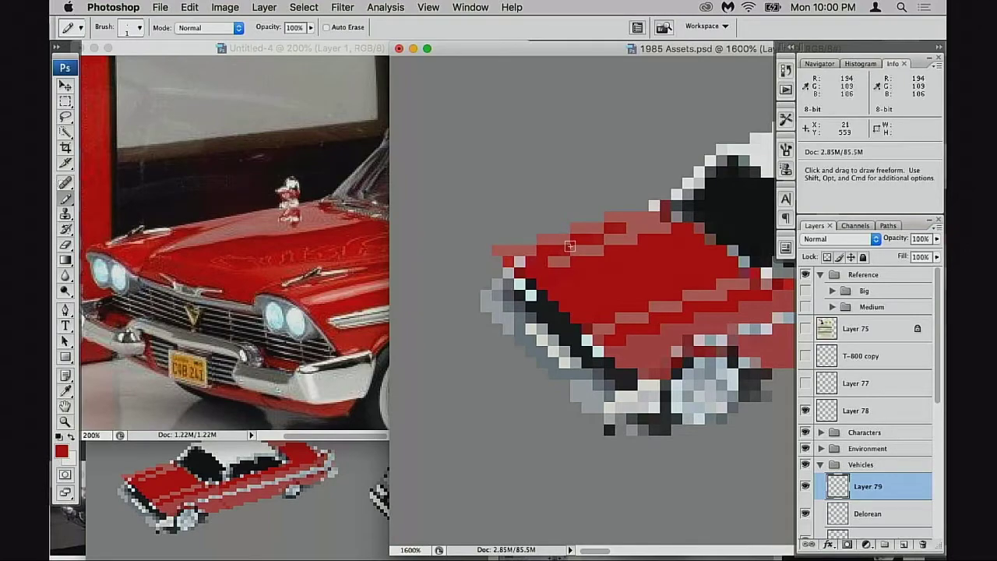
# - Build up the hood's far edge with a stepped row of sampled muted red pixels, and save the document
pyautogui.keyDown('alt'); pyautogui.click(521, 242); pyautogui.keyUp('alt')
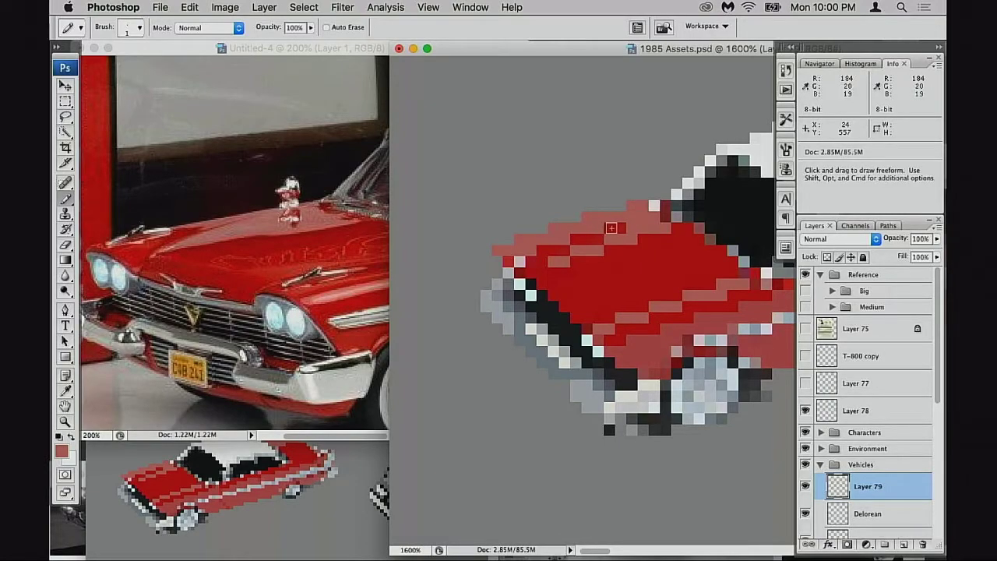
pyautogui.moveTo(630, 257); pyautogui.dragTo(622, 256)
pyautogui.click(479, 250)
pyautogui.press('super+z')
pyautogui.moveTo(650, 310); pyautogui.dragTo(567, 298)
pyautogui.press('super+d')
pyautogui.press('super+s')
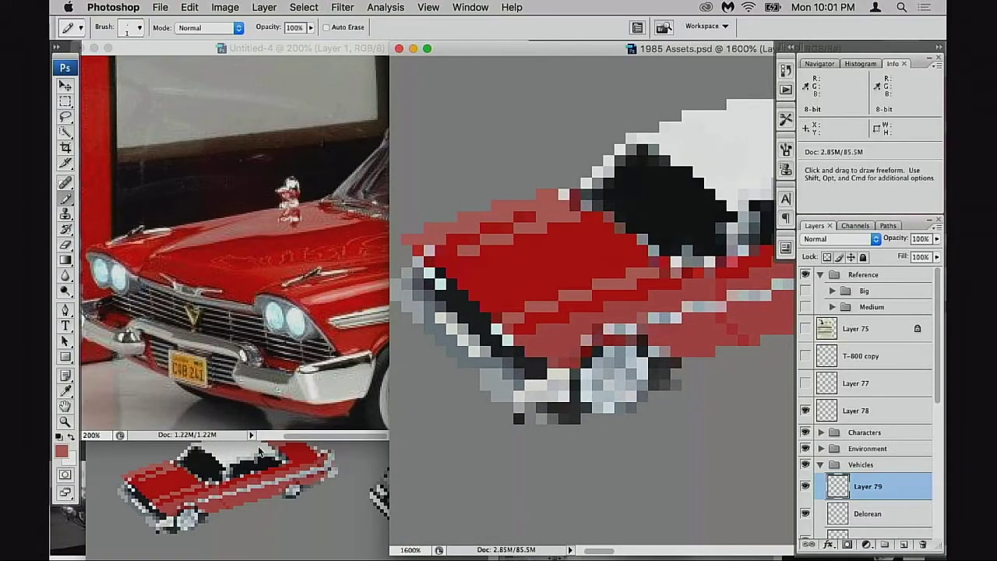
# - Stack the 500% sprite view above the Untitled-4 reference photo beside the 1600% window, and return to the 1600% sprite
pyautogui.click(269, 466)
pyautogui.moveTo(307, 408); pyautogui.dragTo(408, 244)
pyautogui.click(315, 67)
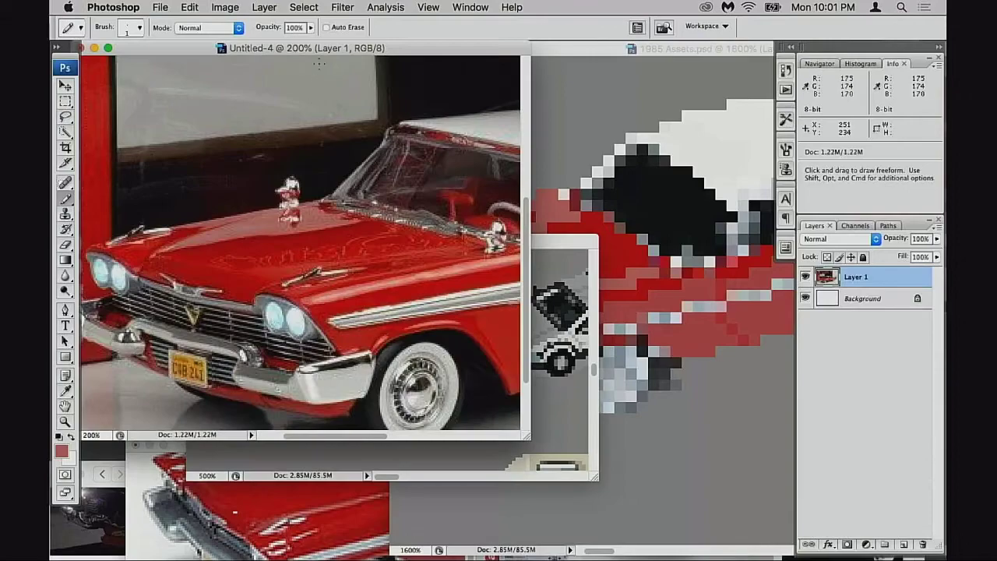
pyautogui.moveTo(311, 48); pyautogui.dragTo(308, 329)
pyautogui.moveTo(389, 239); pyautogui.dragTo(264, 56)
pyautogui.click(552, 222)
pyautogui.moveTo(308, 328); pyautogui.dragTo(277, 285)
pyautogui.click(628, 298)
# - Erase the stray black pixels beneath the front bumper, just ahead of the front wheel
pyautogui.press('space')
pyautogui.moveTo(625, 319); pyautogui.dragTo(571, 294)
pyautogui.press('e')
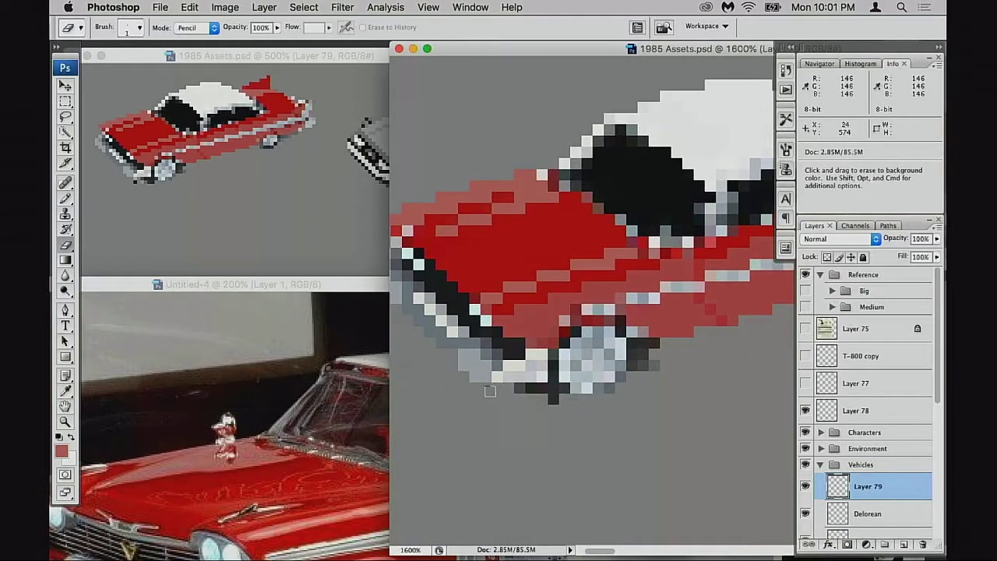
pyautogui.click(552, 399)
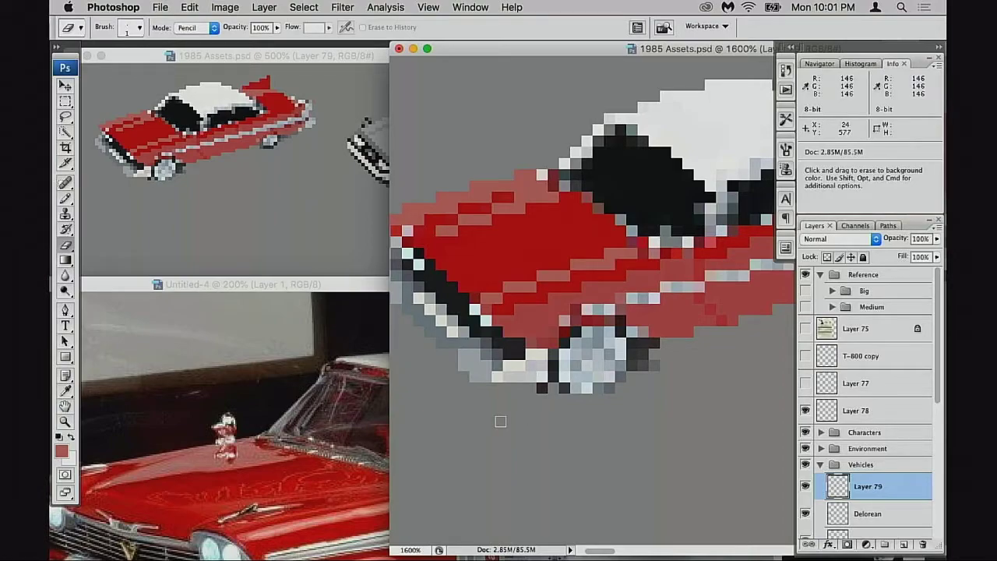
pyautogui.hscroll(3, 506, 405)
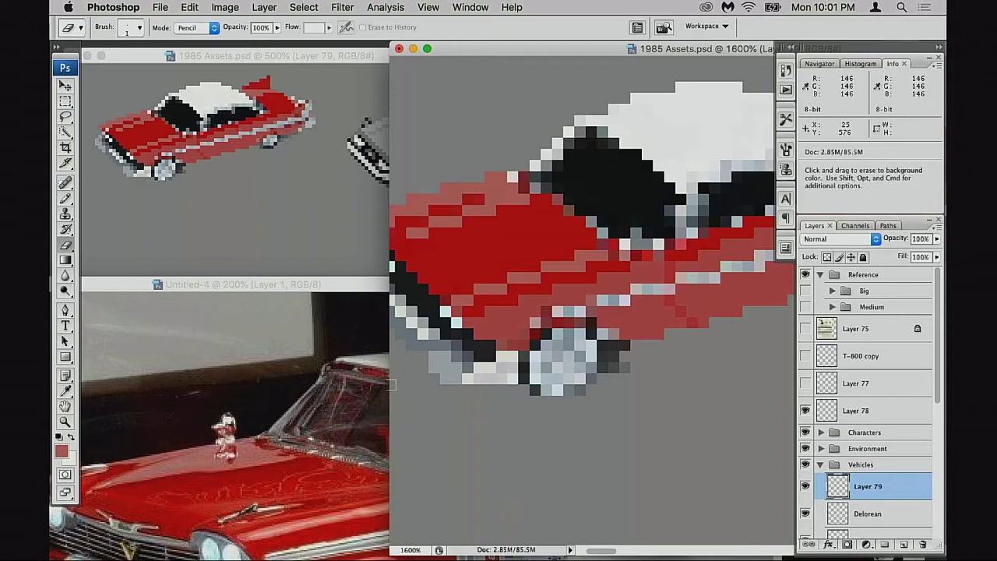
# - Shift the Untitled-4 photo clear of the 500% view, and pencil sampled deep and muted red pixels where the tail fin meets the roof
pyautogui.moveTo(318, 288); pyautogui.dragTo(336, 311)
pyautogui.click(612, 347)
pyautogui.moveTo(621, 312); pyautogui.dragTo(686, 349)
pyautogui.moveTo(779, 282); pyautogui.dragTo(576, 333)
pyautogui.hscroll(8, 575, 333)
pyautogui.press('b')
pyautogui.keyDown('alt'); pyautogui.click(528, 187); pyautogui.keyUp('alt')
pyautogui.click(502, 187)
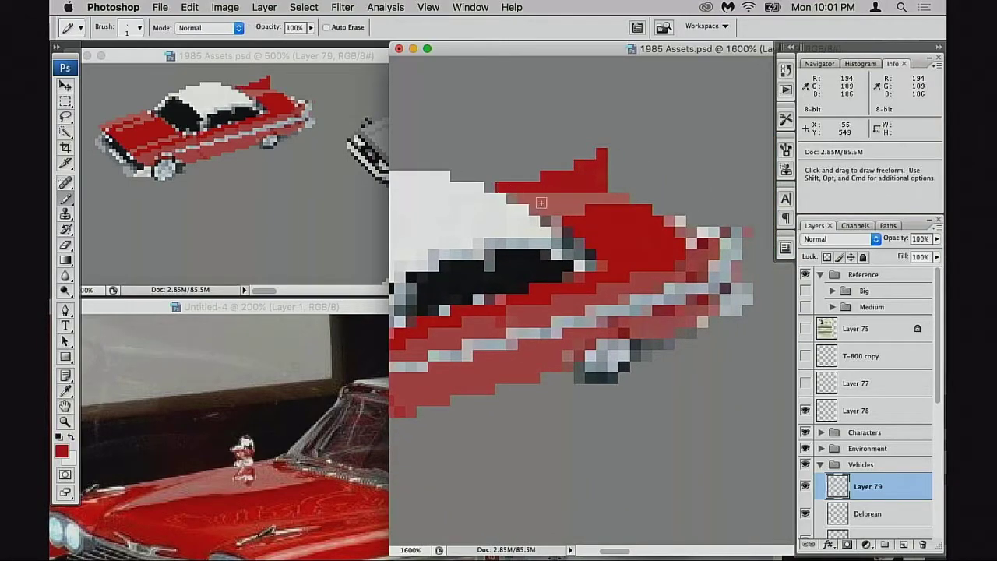
pyautogui.keyDown('alt'); pyautogui.click(556, 203); pyautogui.keyUp('alt')
pyautogui.click(512, 198)
# - Pencil sampled off-white over the uneven shading on the car's roof
pyautogui.moveTo(561, 236); pyautogui.dragTo(765, 210)
pyautogui.keyDown('alt'); pyautogui.click(736, 197); pyautogui.keyUp('alt')
pyautogui.moveTo(615, 184)
pyautogui.mouseDown()
pyautogui.moveTo(650, 180)
pyautogui.moveTo(562, 170)
pyautogui.mouseUp()
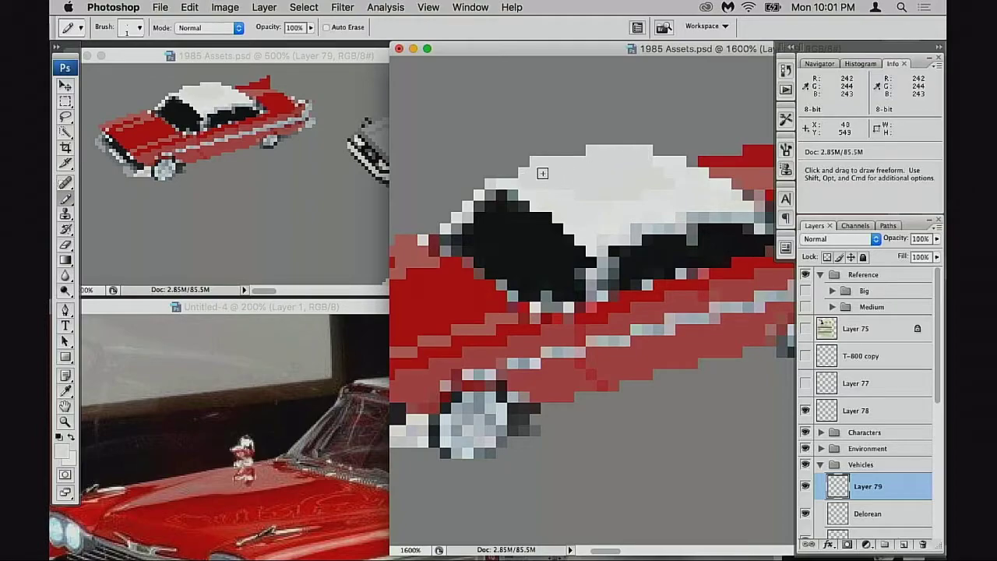
pyautogui.press('e')
pyautogui.press('b')
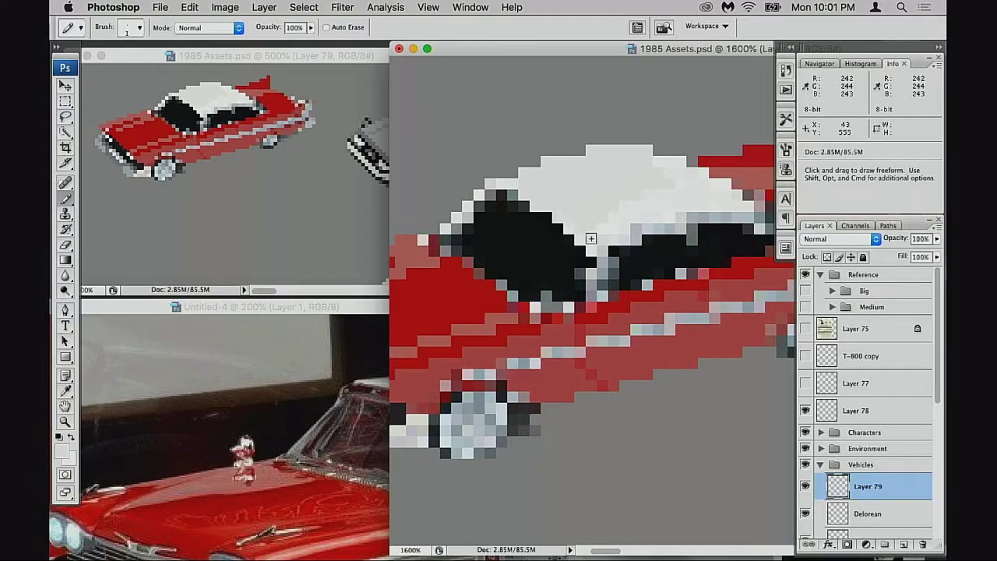
pyautogui.press('space')
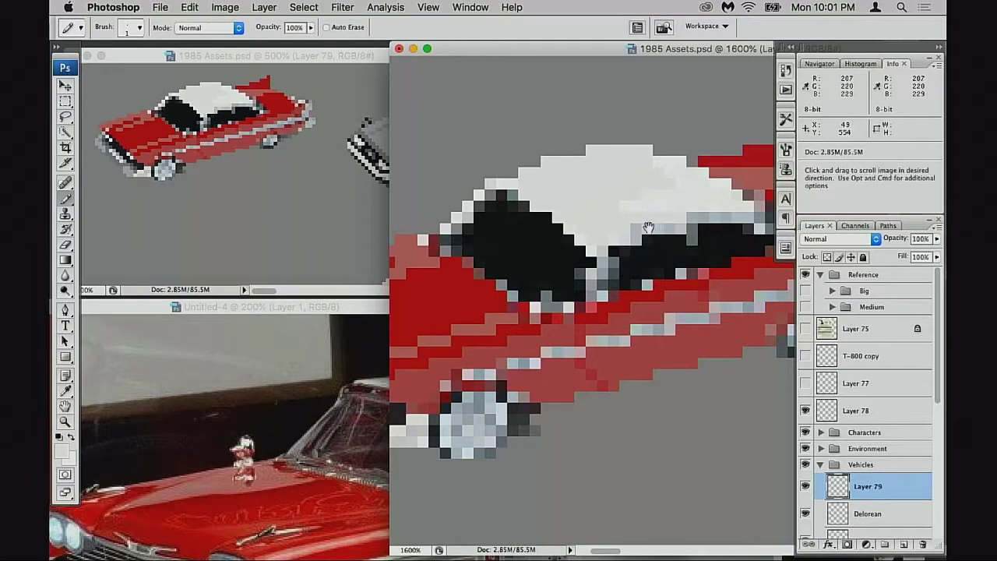
pyautogui.moveTo(653, 229); pyautogui.dragTo(609, 222)
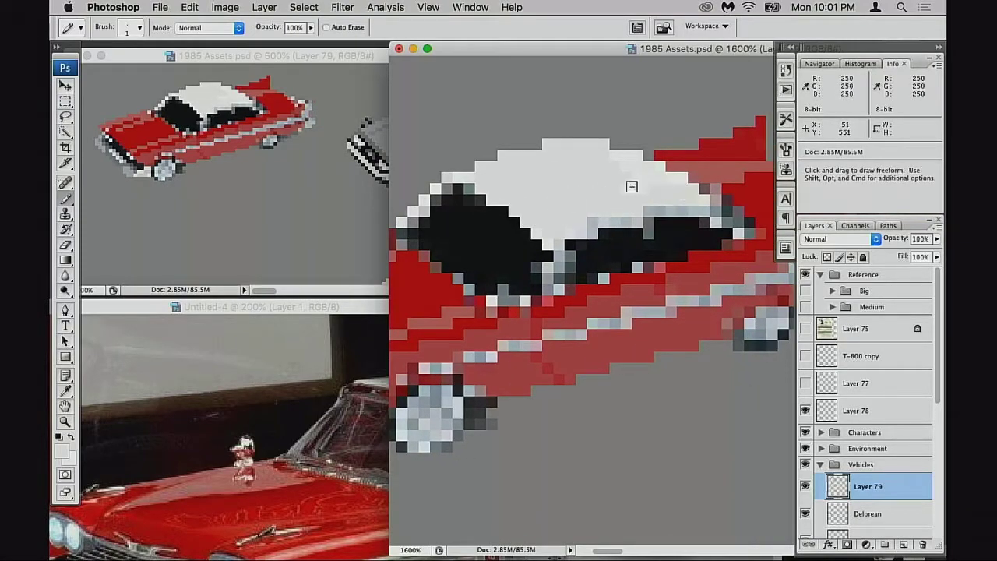
pyautogui.hscroll(-3, 646, 233)
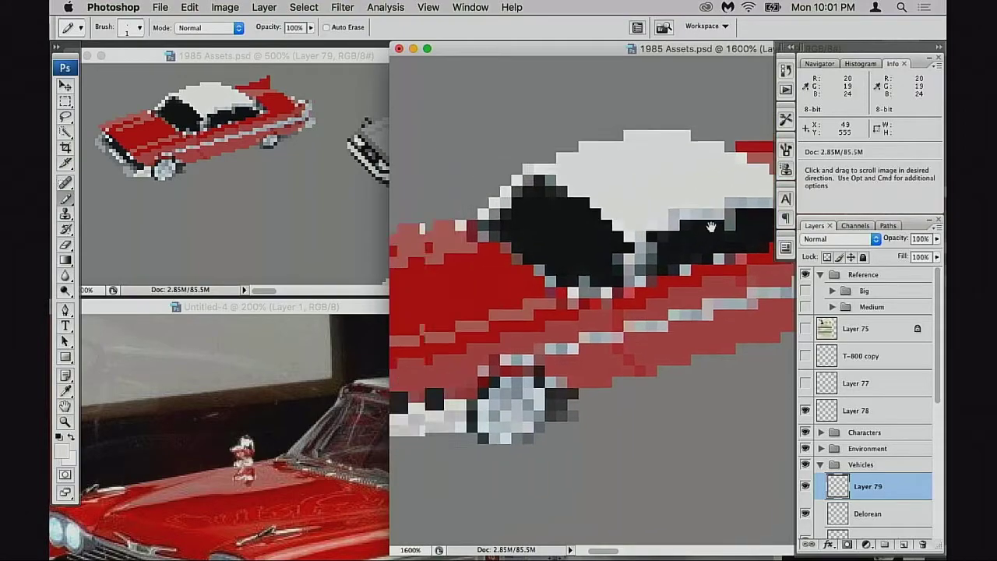
# - Zoom out from 1600% and examine the whole red car's proportions beside the neighbouring vehicle sprites
pyautogui.hotkey('alt', 'space')
pyautogui.keyDown('alt'); pyautogui.click(642, 274); pyautogui.keyUp('alt')
pyautogui.keyDown('alt'); pyautogui.click(643, 279); pyautogui.keyUp('alt')
pyautogui.keyDown('alt'); pyautogui.click(644, 282); pyautogui.keyUp('alt')
pyautogui.moveTo(770, 342); pyautogui.dragTo(776, 282)
pyautogui.moveTo(641, 305); pyautogui.dragTo(356, 307)
pyautogui.moveTo(575, 305); pyautogui.dragTo(708, 296)
pyautogui.hscroll(-3, 707, 295)
pyautogui.hscroll(6, 697, 283)
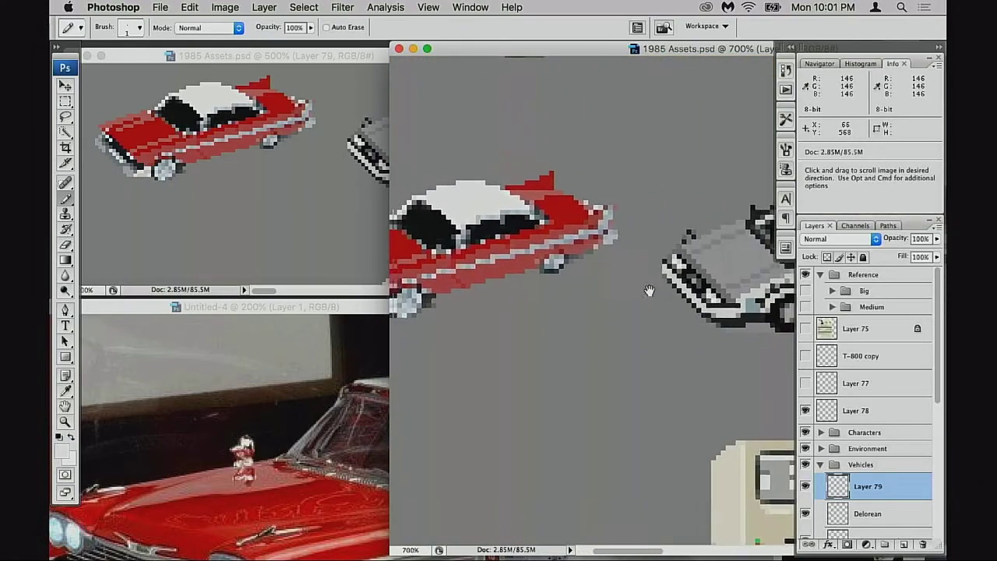
pyautogui.hscroll(-6, 668, 285)
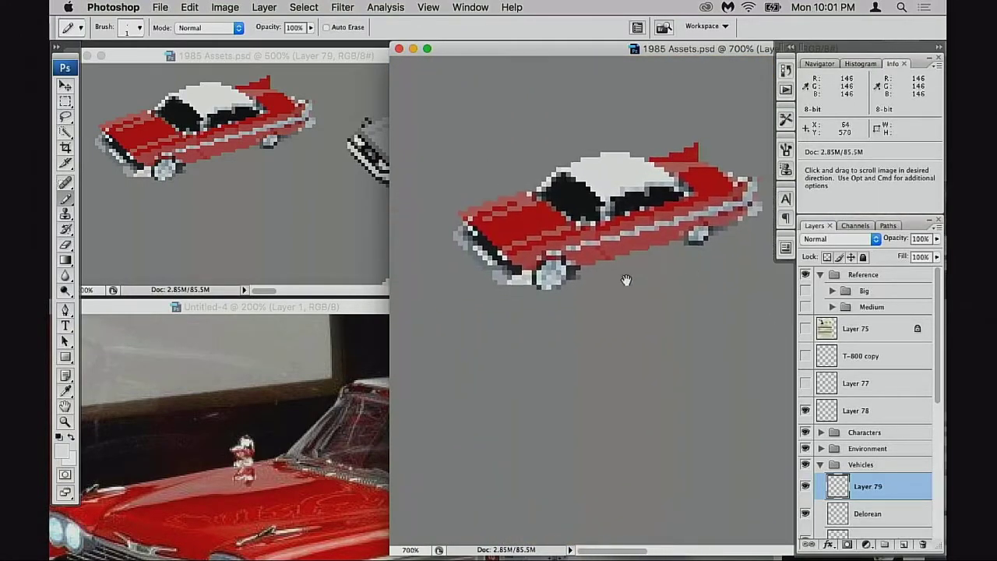
pyautogui.scroll(1, 649, 278)
pyautogui.hscroll(3, 628, 272)
pyautogui.scroll(-2, 628, 273)
# - Lasso the car's near side from front bumper to tail, and try shifting it one pixel to widen the body
pyautogui.press('l')
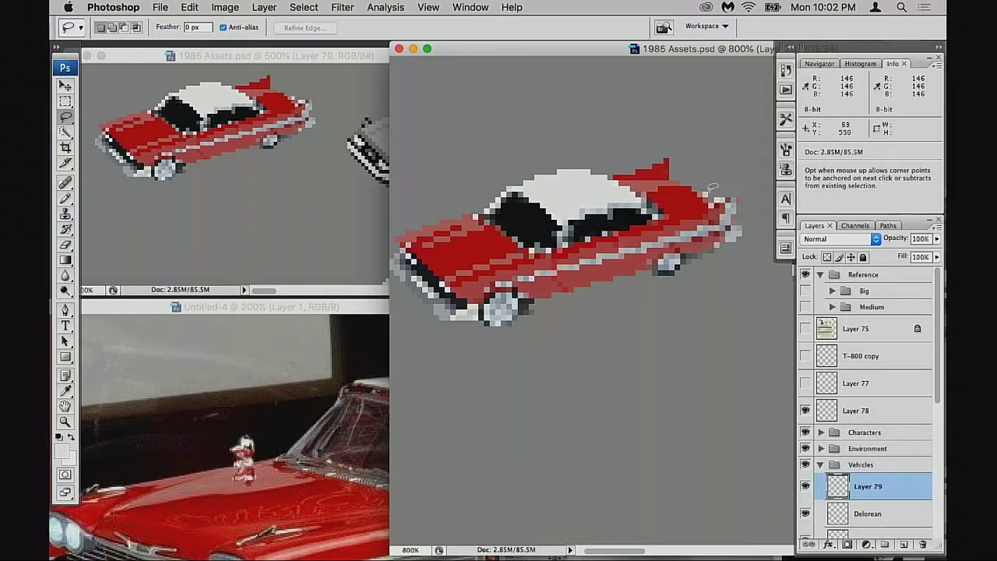
pyautogui.moveTo(720, 177); pyautogui.dragTo(566, 207)
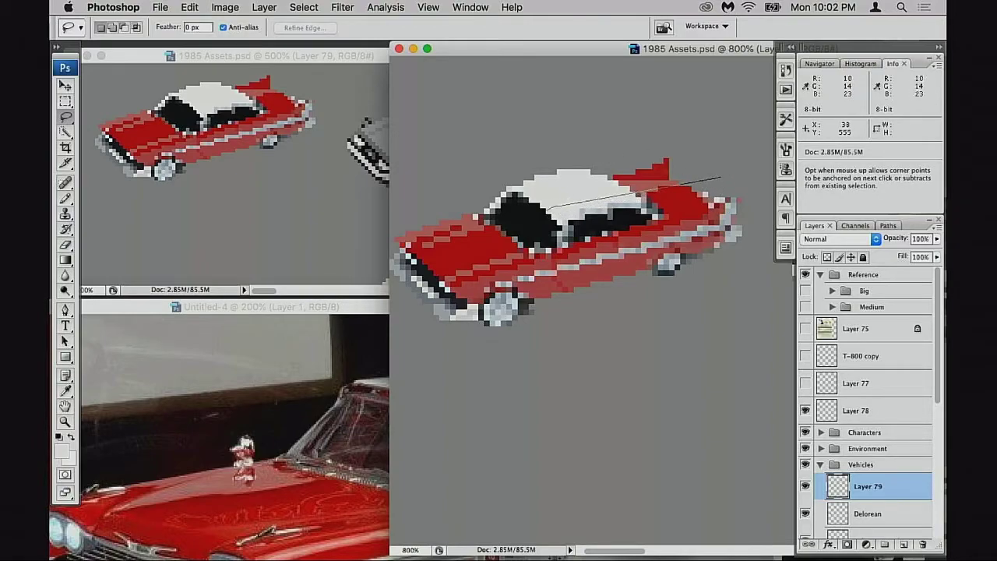
pyautogui.moveTo(423, 273)
pyautogui.mouseDown()
pyautogui.moveTo(420, 371)
pyautogui.moveTo(662, 366)
pyautogui.mouseUp()
pyautogui.moveTo(747, 177); pyautogui.dragTo(724, 177)
pyautogui.moveTo(657, 276); pyautogui.dragTo(663, 280)
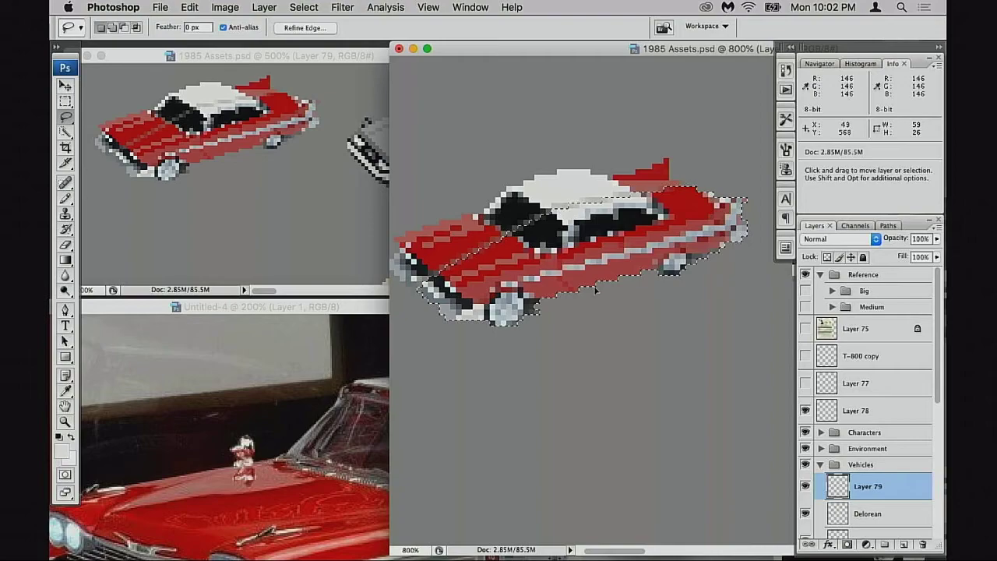
# - Step back and forth through the near-side shift to compare versions, leave it undone, and clear the selection
pyautogui.press('super+z')
pyautogui.press('super+z')
pyautogui.press('super+z')
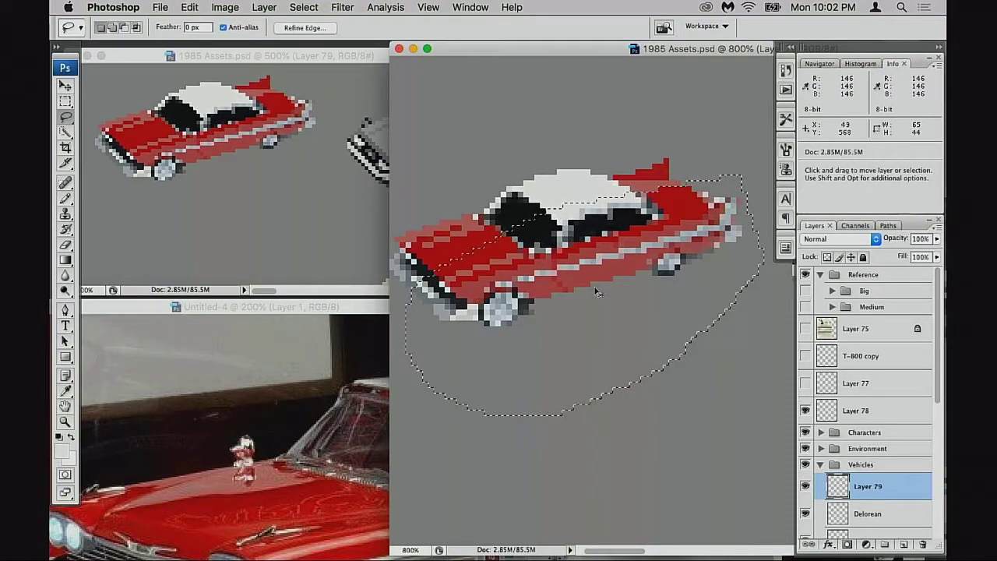
pyautogui.press('super+shift+z')
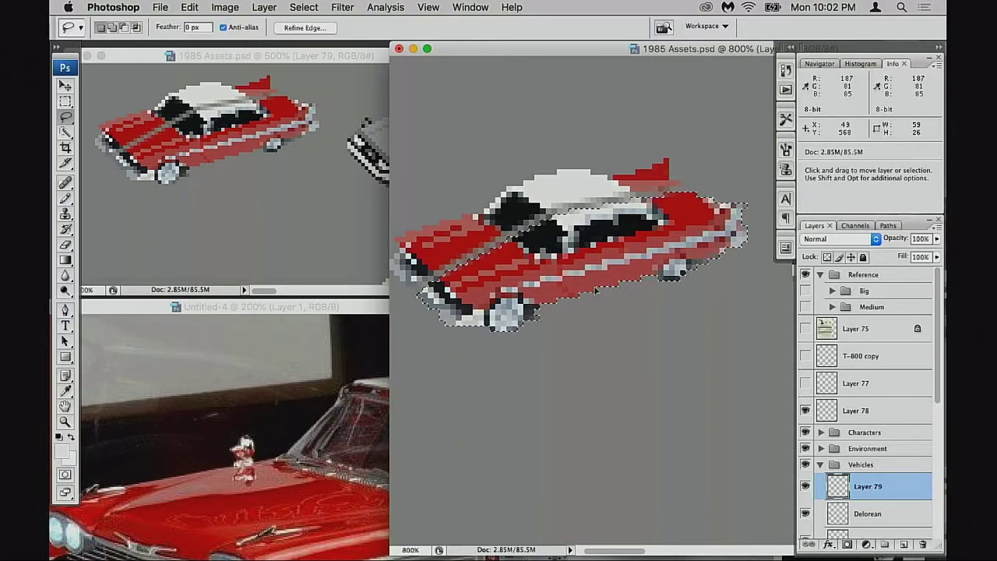
pyautogui.press('super+alt+z')
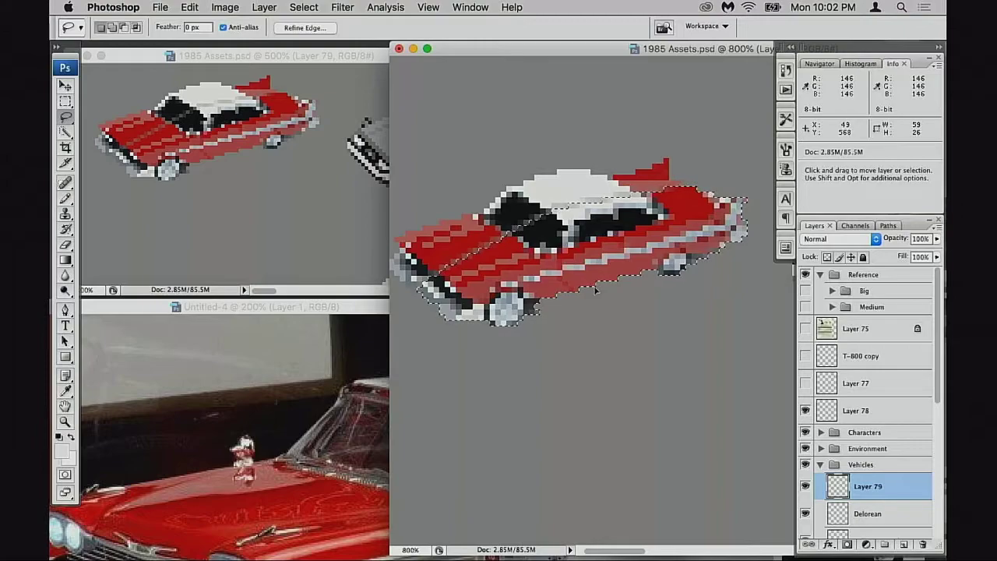
pyautogui.press('super+shift+z')
pyautogui.press('super+alt+z')
pyautogui.press('super+alt+z')
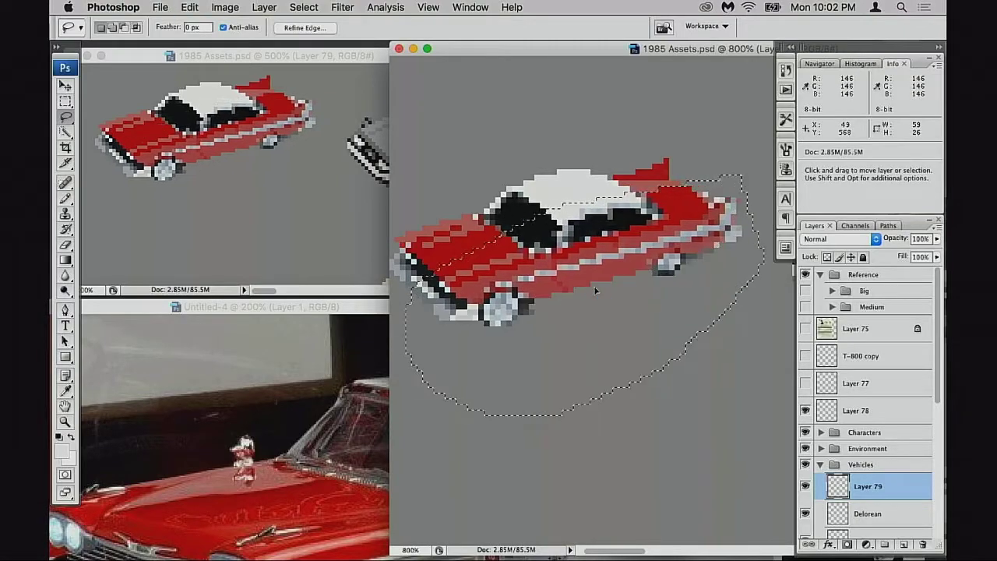
pyautogui.press('super+shift+z')
pyautogui.press('super+alt+z')
pyautogui.press('super+shift+z')
pyautogui.press('super+alt+z')
pyautogui.press('super+alt+z')
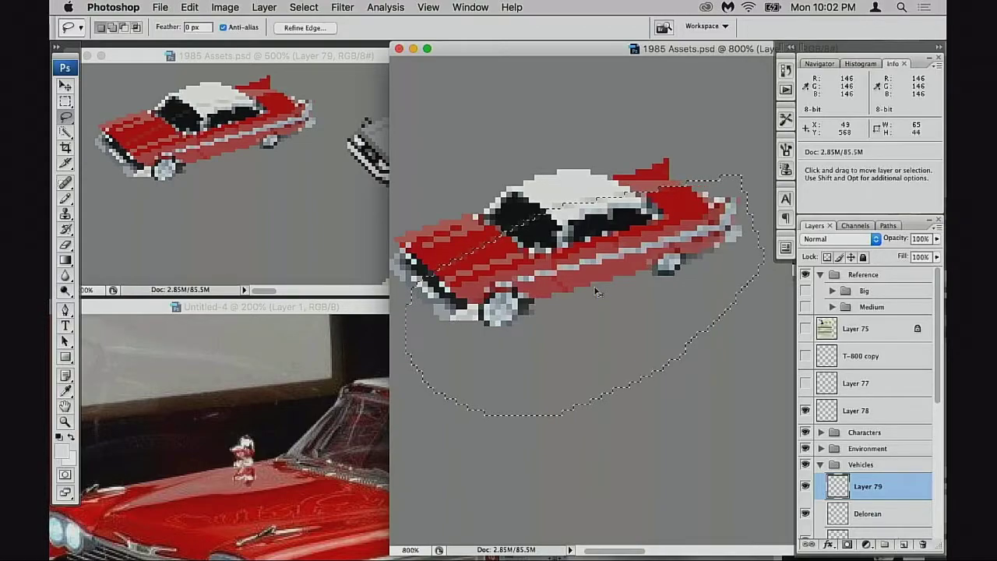
pyautogui.press('super+shift+z')
pyautogui.press('super+shift+z')
pyautogui.press('super+alt+z')
pyautogui.press('super+d')
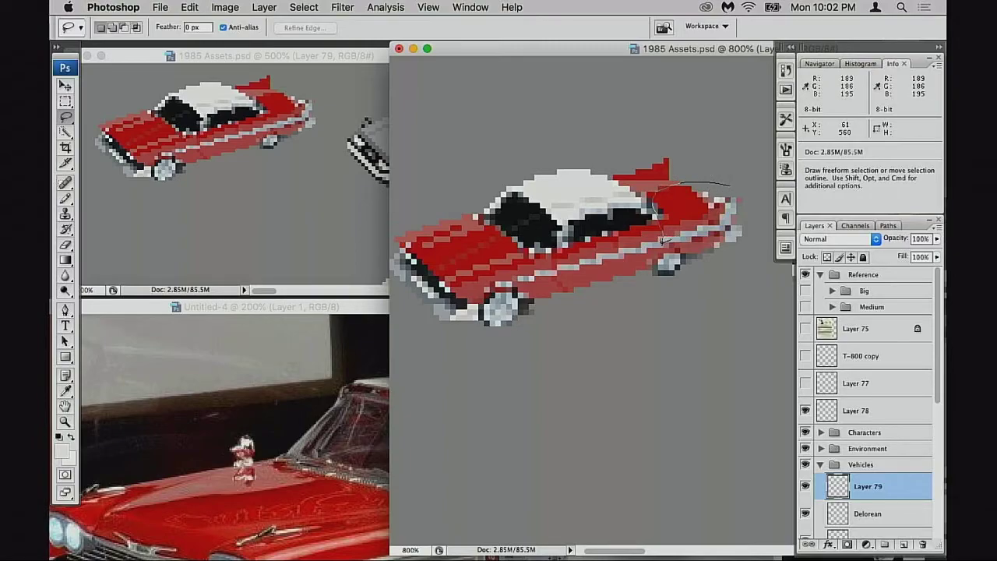
pyautogui.moveTo(771, 271); pyautogui.dragTo(689, 205)
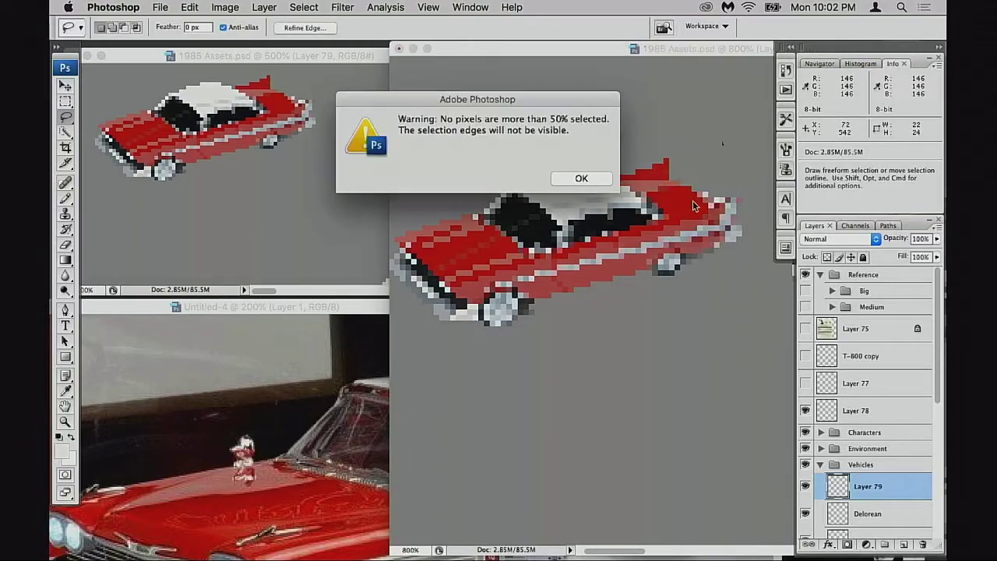
pyautogui.click(592, 180)
pyautogui.moveTo(653, 190)
pyautogui.mouseDown()
pyautogui.moveTo(605, 156)
pyautogui.moveTo(703, 200)
pyautogui.mouseUp()
pyautogui.click(588, 179)
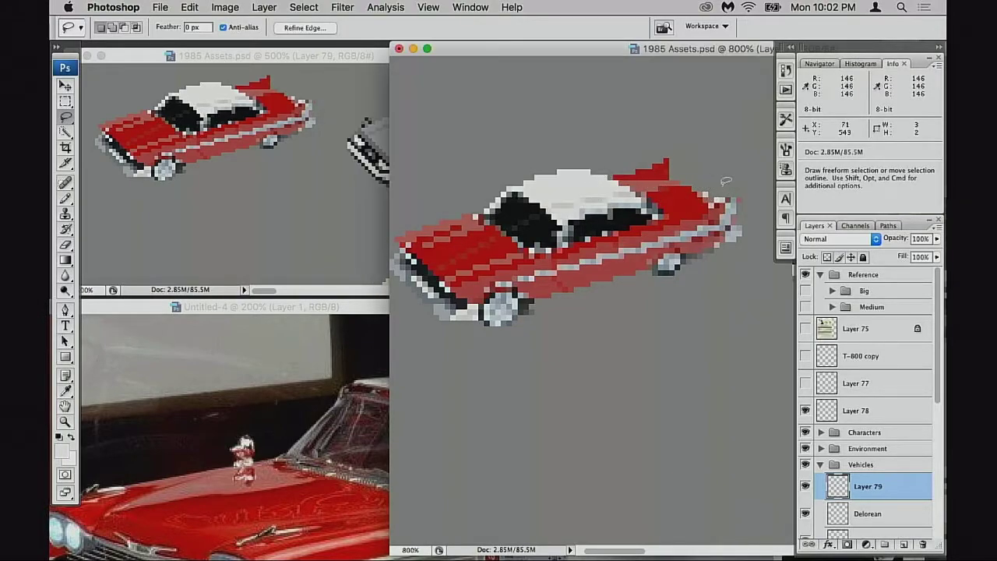
# - Lasso the car's rear end with its back wheel, try shifting it by one pixel, and undo the shift
pyautogui.moveTo(661, 226)
pyautogui.mouseDown()
pyautogui.moveTo(661, 273)
pyautogui.moveTo(728, 269)
pyautogui.moveTo(742, 204)
pyautogui.mouseUp()
pyautogui.moveTo(712, 245); pyautogui.dragTo(719, 252)
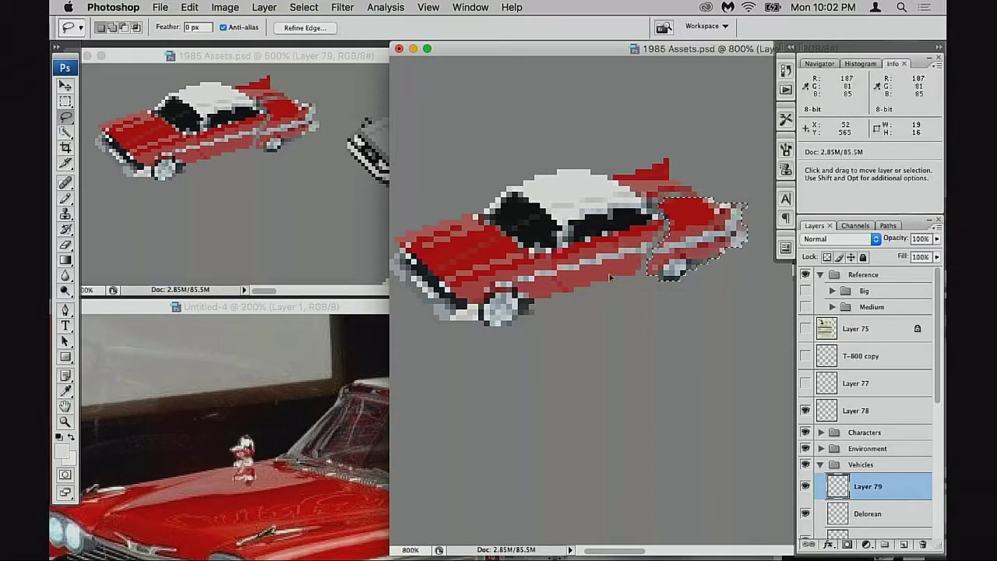
pyautogui.press('Up')
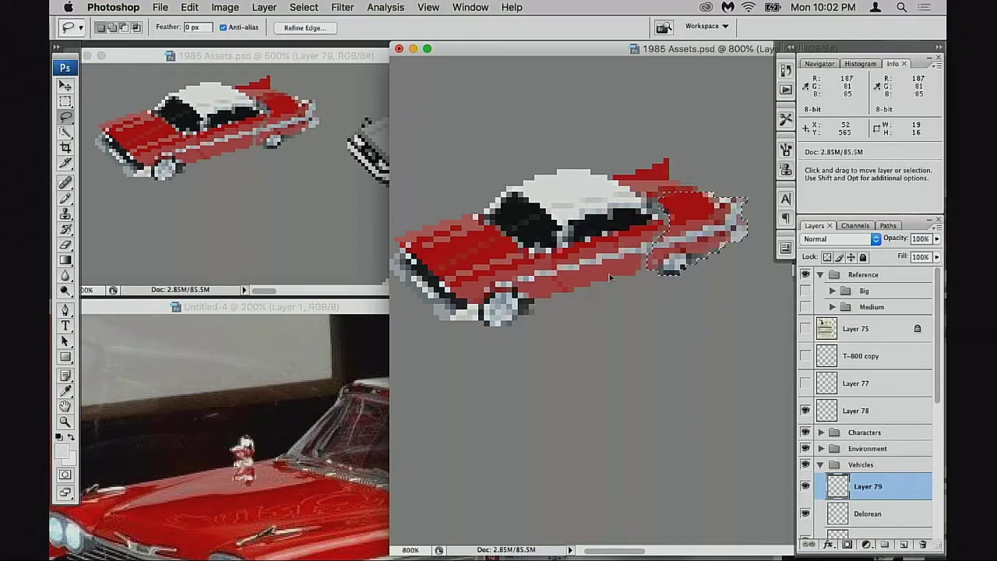
pyautogui.press('alt')
pyautogui.press('shift')
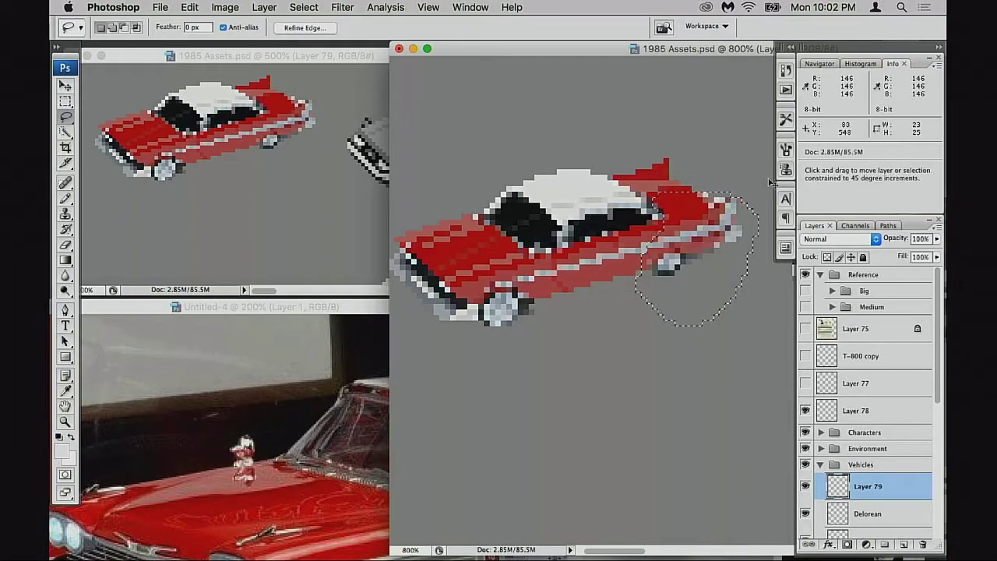
# - Clear the selection, sample the bright body red, and pencil it along the trunk's far edge
pyautogui.press('super+d')
pyautogui.press('b')
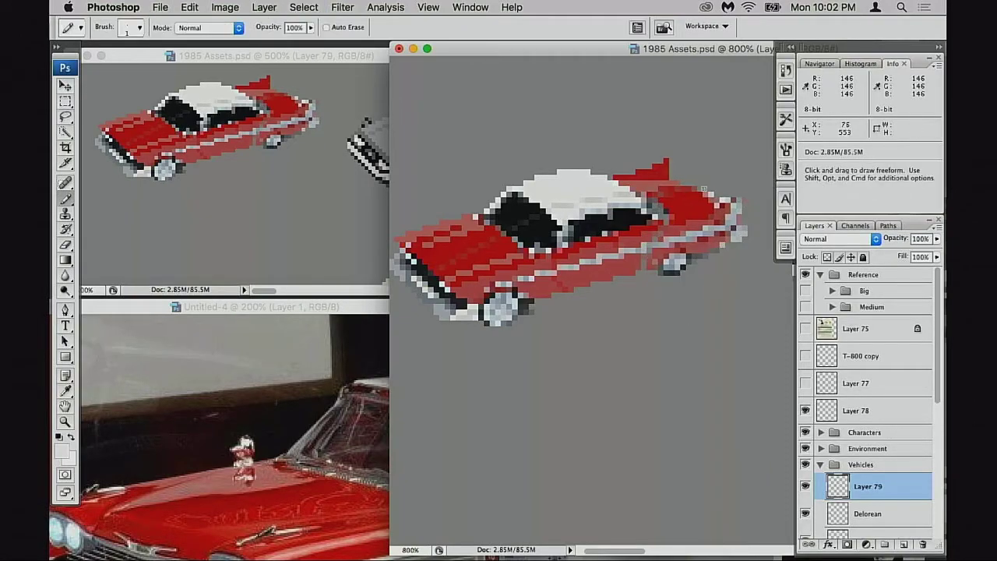
pyautogui.keyDown('alt'); pyautogui.click(680, 188); pyautogui.keyUp('alt')
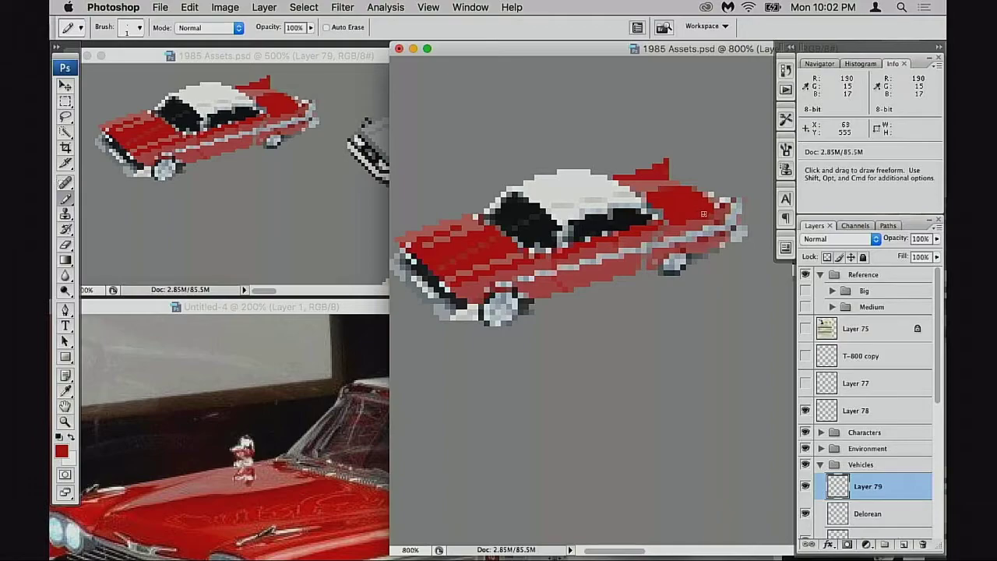
# - Sample the muted and bright reds and retouch the rear quarter panel behind the side window, undoing a stray pixel beside the tail fin
pyautogui.keyDown('alt'); pyautogui.click(702, 216); pyautogui.keyUp('alt')
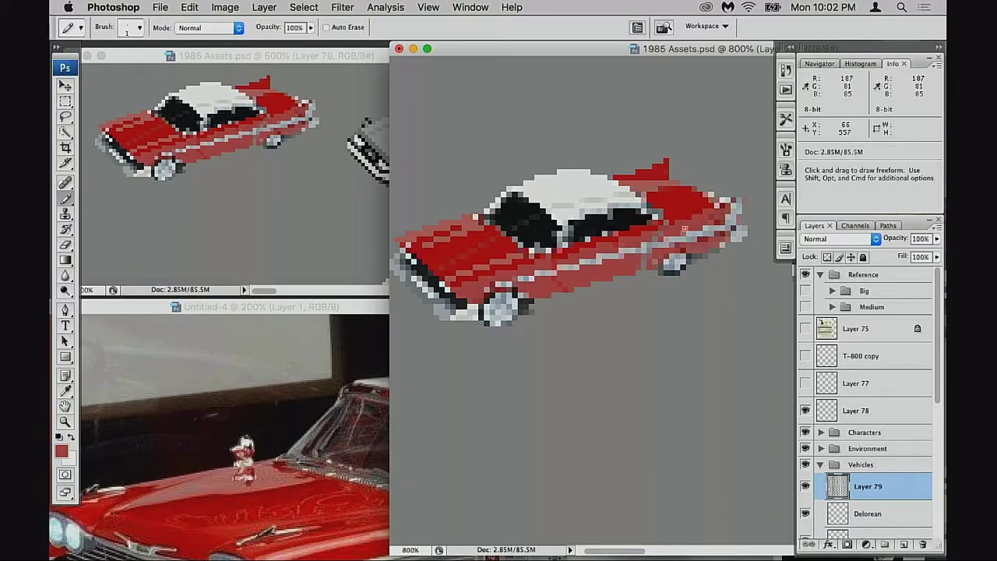
pyautogui.keyDown('super'); pyautogui.click(690, 239); pyautogui.keyUp('super')
pyautogui.keyDown('super'); pyautogui.click(680, 242); pyautogui.keyUp('super')
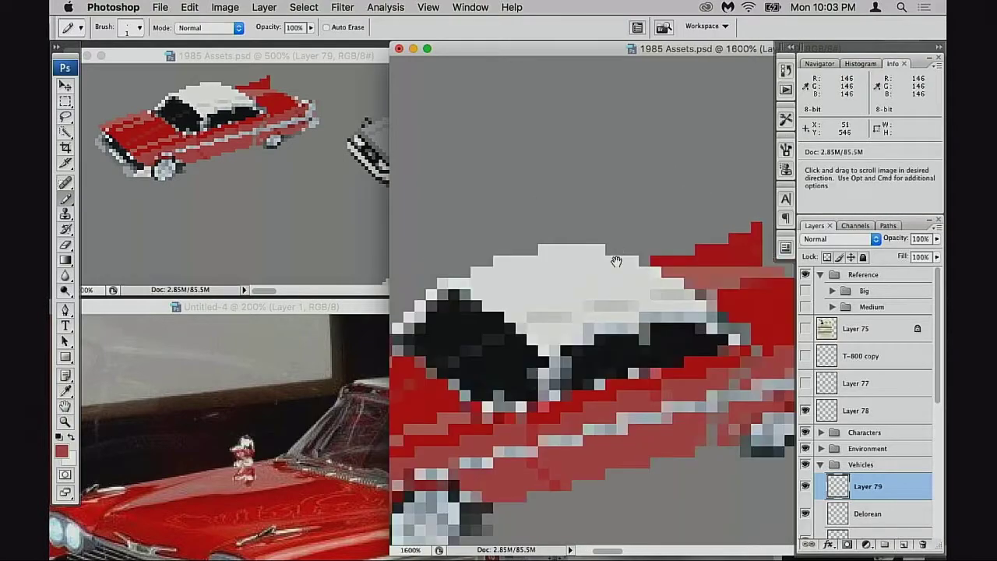
pyautogui.moveTo(618, 253); pyautogui.dragTo(640, 247)
pyautogui.moveTo(739, 324); pyautogui.dragTo(578, 277)
pyautogui.keyDown('alt'); pyautogui.click(648, 284); pyautogui.keyUp('alt')
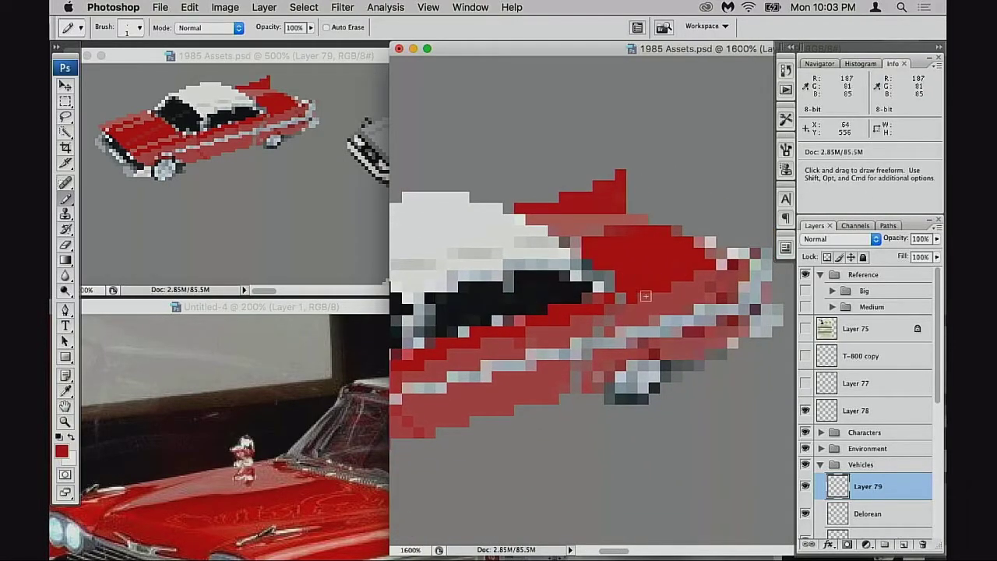
pyautogui.moveTo(601, 312); pyautogui.dragTo(718, 291)
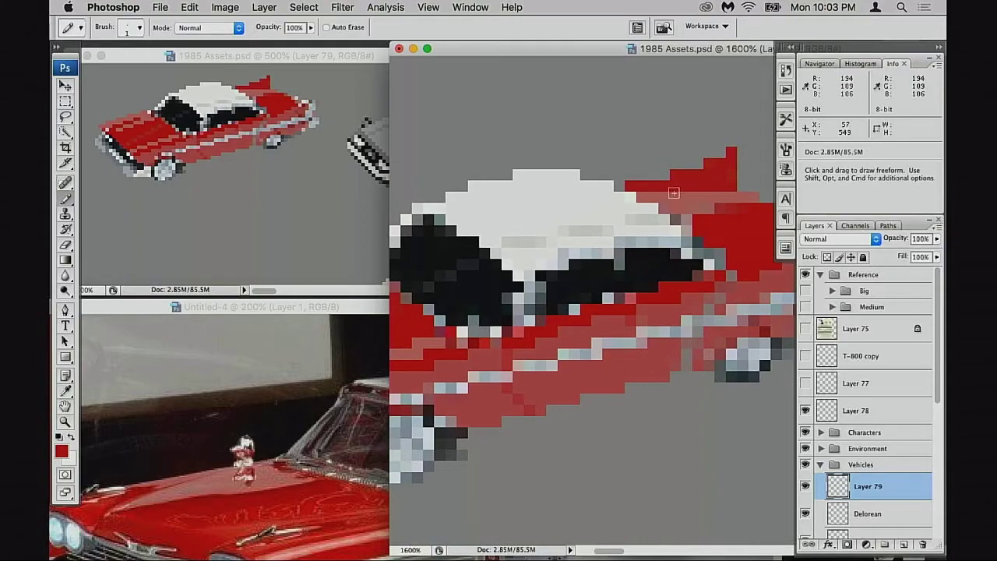
pyautogui.click(663, 174)
pyautogui.press('super+z')
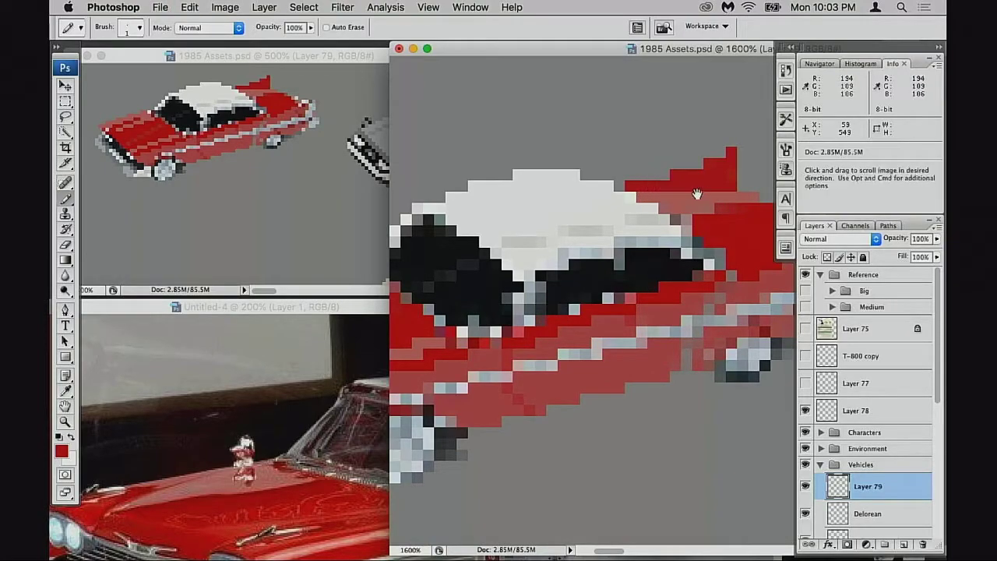
# - Lasso the near half of the hood with the front bumper and wheel, try nudging it, and clear the selection
pyautogui.moveTo(699, 195); pyautogui.dragTo(668, 198)
pyautogui.scroll(-3, 610, 187)
pyautogui.hscroll(-4, 611, 187)
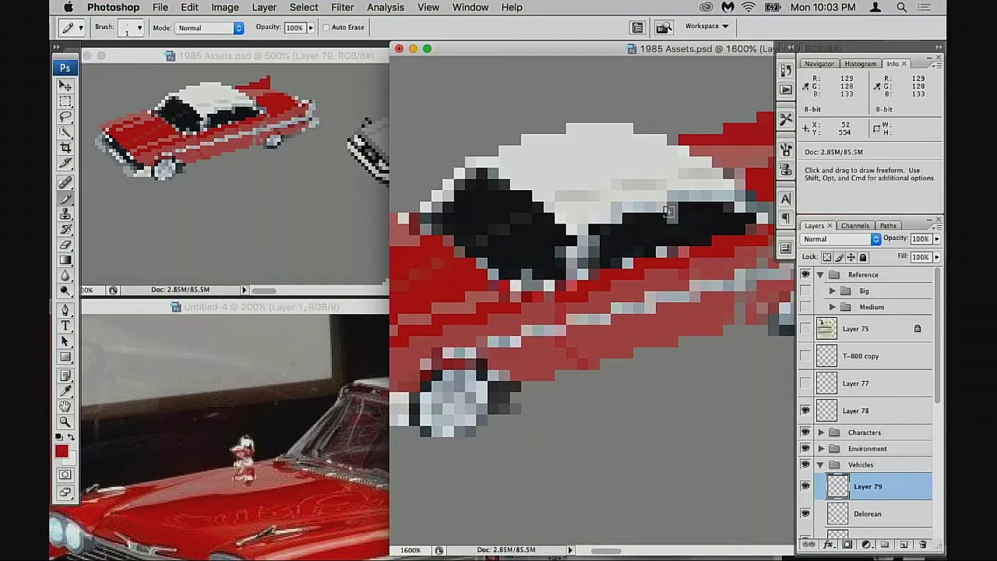
pyautogui.moveTo(555, 260); pyautogui.dragTo(711, 189)
pyautogui.press('m')
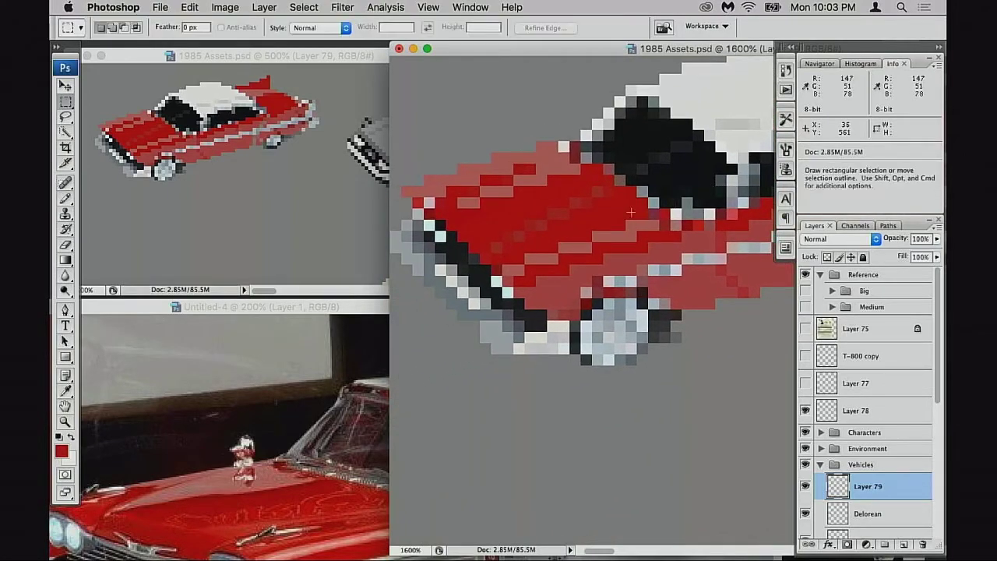
pyautogui.press('l')
pyautogui.moveTo(599, 206)
pyautogui.mouseDown()
pyautogui.moveTo(573, 219)
pyautogui.moveTo(593, 207)
pyautogui.moveTo(577, 202)
pyautogui.moveTo(425, 314)
pyautogui.moveTo(444, 417)
pyautogui.moveTo(636, 408)
pyautogui.moveTo(721, 342)
pyautogui.moveTo(684, 213)
pyautogui.moveTo(679, 270)
pyautogui.moveTo(580, 295)
pyautogui.mouseUp()
pyautogui.press('super+d')
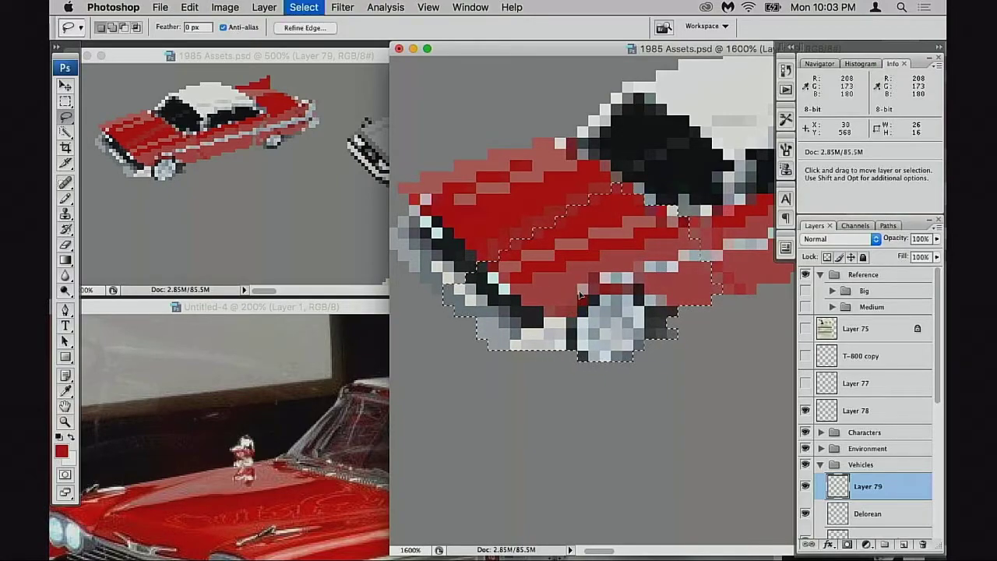
# - Pencil over the dark crease pixels along the hood's centre with bright red, and check the car at 400%
pyautogui.press('b')
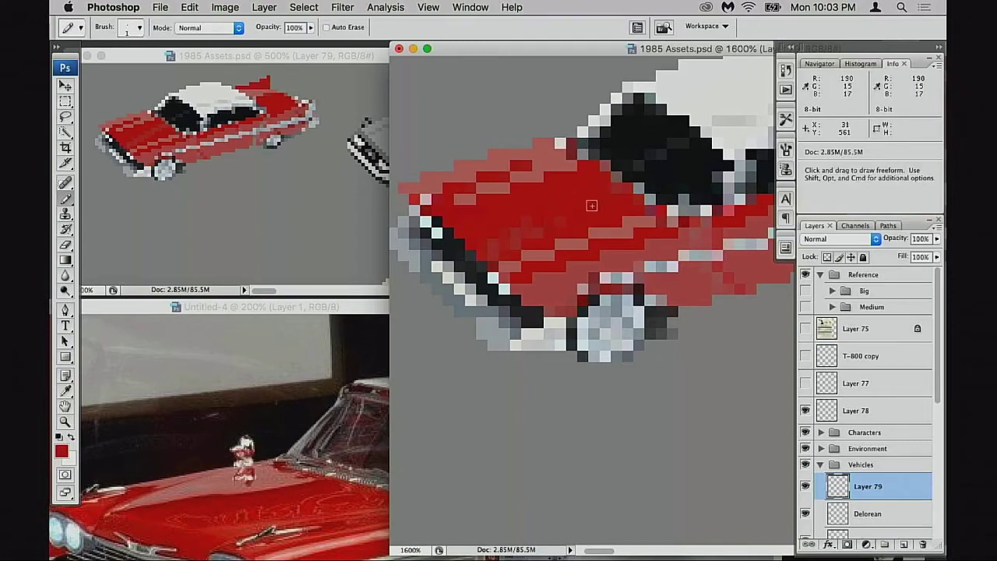
pyautogui.keyDown('alt'); pyautogui.keyDown('super'); pyautogui.click(613, 261); pyautogui.keyUp('super'); pyautogui.keyUp('alt')
pyautogui.keyDown('alt'); pyautogui.keyDown('super'); pyautogui.click(616, 262); pyautogui.keyUp('super'); pyautogui.keyUp('alt')
pyautogui.keyDown('alt'); pyautogui.keyDown('super'); pyautogui.click(617, 269); pyautogui.keyUp('super'); pyautogui.keyUp('alt')
pyautogui.keyDown('alt'); pyautogui.keyDown('super'); pyautogui.click(617, 275); pyautogui.keyUp('super'); pyautogui.keyUp('alt')
pyautogui.keyDown('alt'); pyautogui.click(617, 279); pyautogui.keyUp('alt')
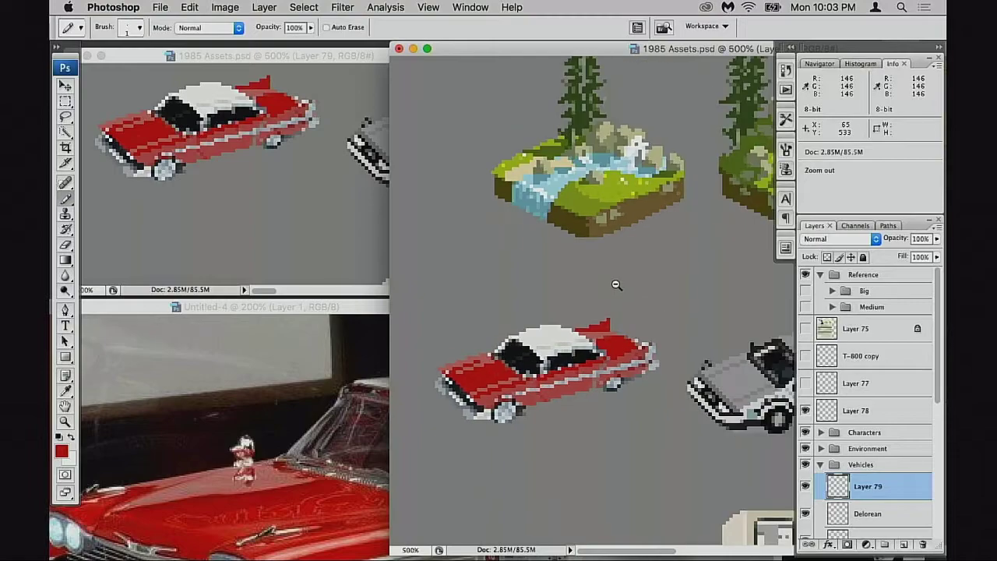
pyautogui.keyDown('alt'); pyautogui.click(617, 283); pyautogui.keyUp('alt')
# - Reposition the document window to show the neighbouring vehicles, and frame the DeLorean with a square marquee to gauge its size
pyautogui.moveTo(764, 422); pyautogui.dragTo(503, 305)
pyautogui.moveTo(612, 327); pyautogui.dragTo(657, 332)
pyautogui.moveTo(433, 315); pyautogui.dragTo(655, 324)
pyautogui.scroll(-3, 655, 324)
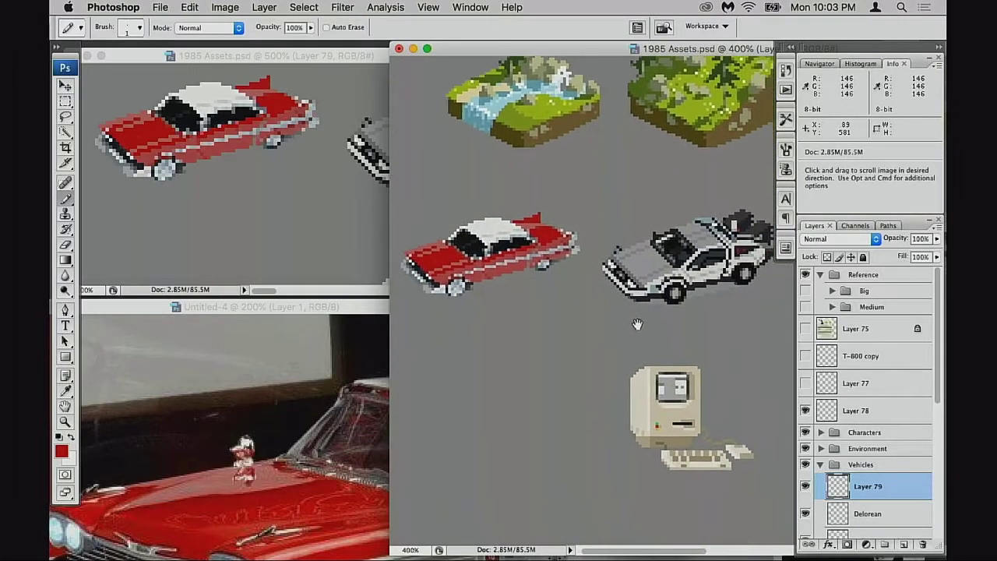
pyautogui.moveTo(576, 48); pyautogui.dragTo(550, 48)
pyautogui.moveTo(607, 291); pyautogui.dragTo(559, 260)
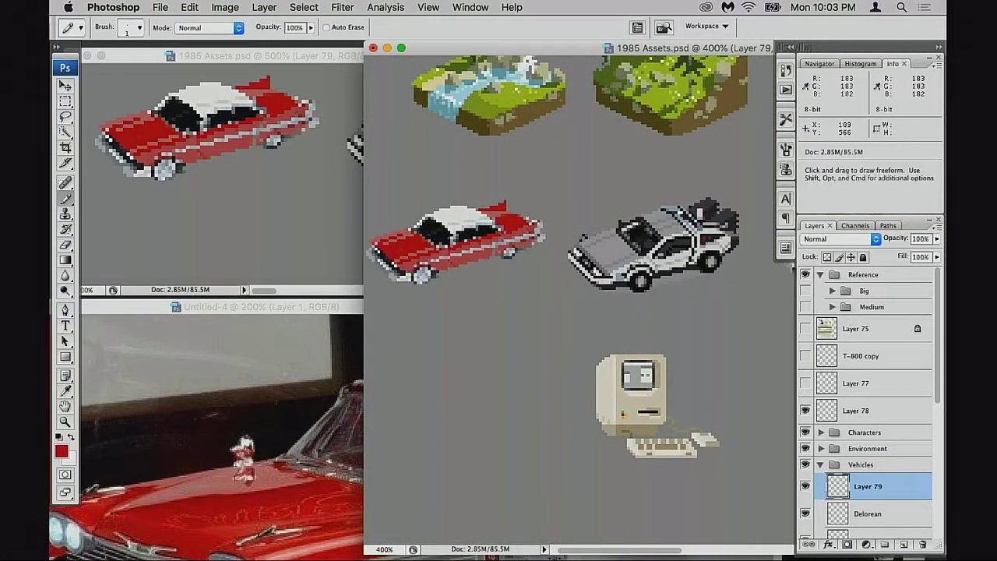
pyautogui.press('m')
pyautogui.moveTo(572, 171); pyautogui.dragTo(590, 199)
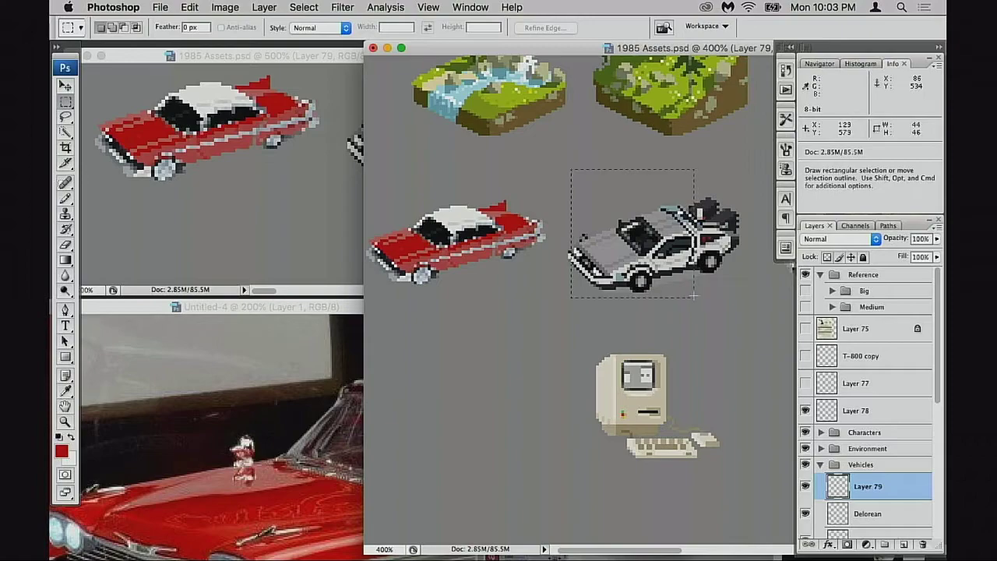
pyautogui.moveTo(571, 153); pyautogui.dragTo(744, 325)
pyautogui.moveTo(690, 293); pyautogui.dragTo(707, 272)
# - Hide the panels and move the DeLorean-sized marquee over the white Beetle to compare the two vehicles' sizes
pyautogui.press('Tab')
pyautogui.moveTo(503, 275); pyautogui.dragTo(552, 278)
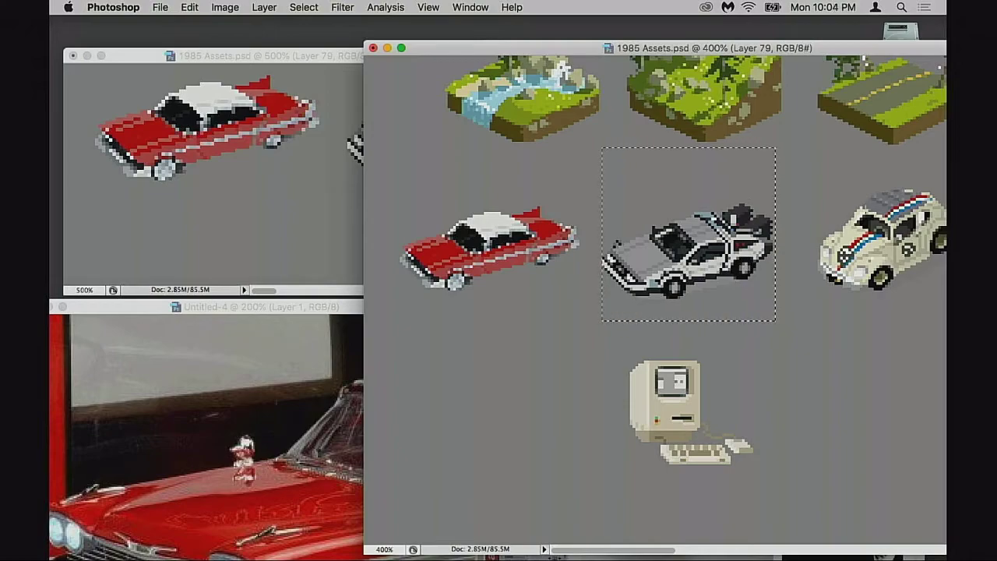
pyautogui.moveTo(703, 297); pyautogui.dragTo(875, 293)
pyautogui.hscroll(3, 857, 288)
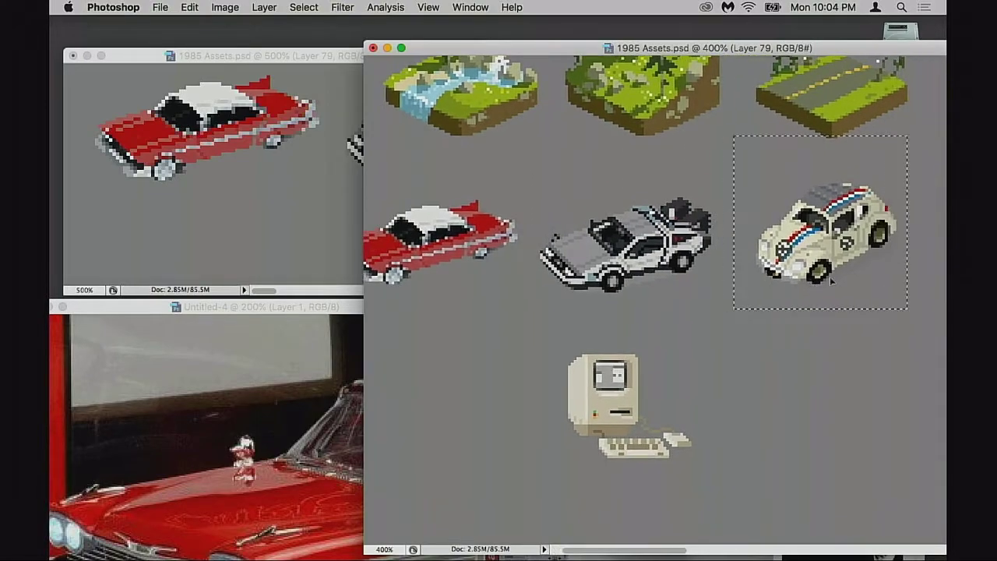
pyautogui.hscroll(-3, 844, 277)
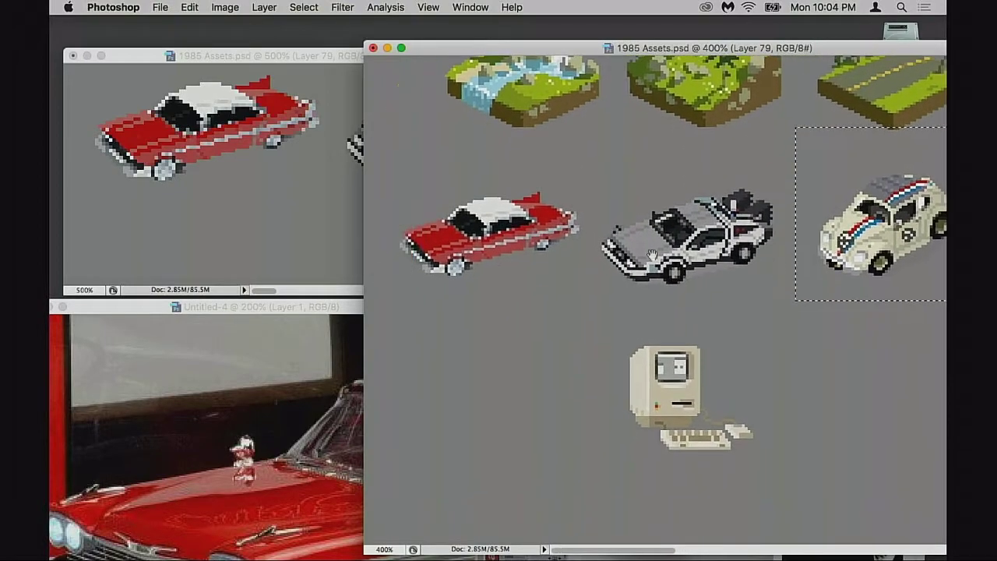
# - Frame the red car with a new marquee and move that outline over the Beetle to compare their sizes
pyautogui.press('super+d')
pyautogui.moveTo(504, 283); pyautogui.dragTo(580, 359)
pyautogui.press('Right')
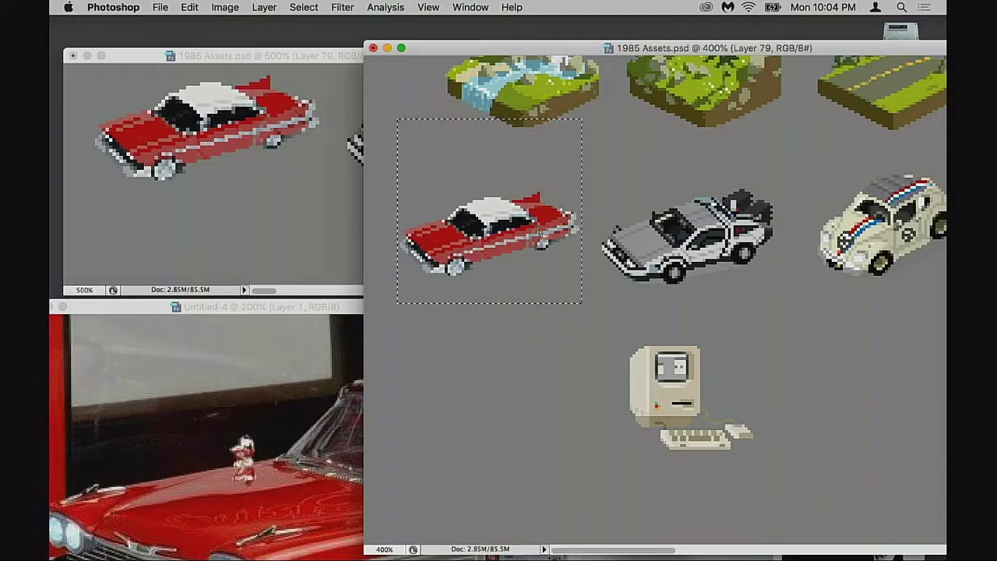
pyautogui.hscroll(4, 478, 310)
pyautogui.scroll(2, 478, 310)
pyautogui.moveTo(452, 291); pyautogui.dragTo(842, 286)
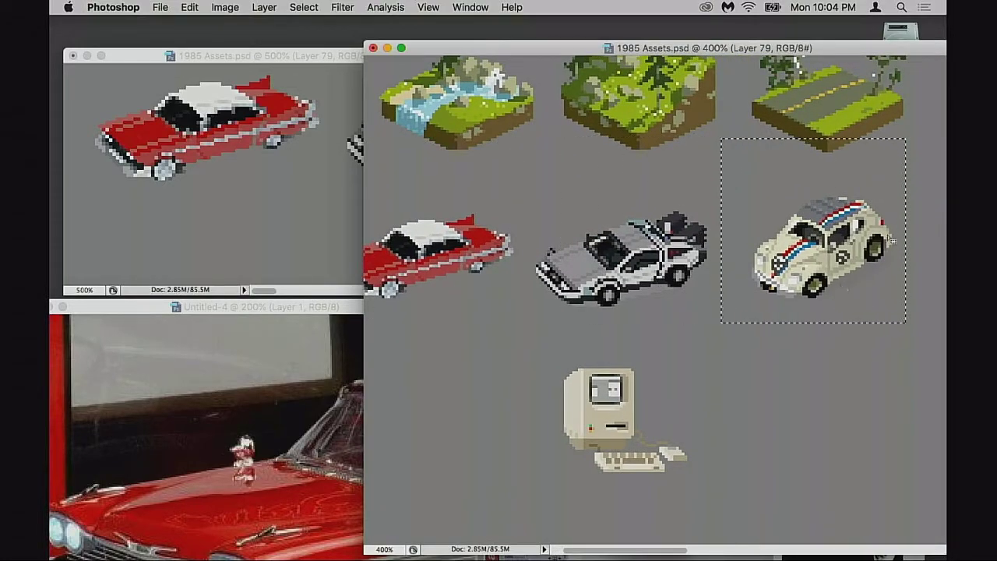
pyautogui.hscroll(-2, 894, 247)
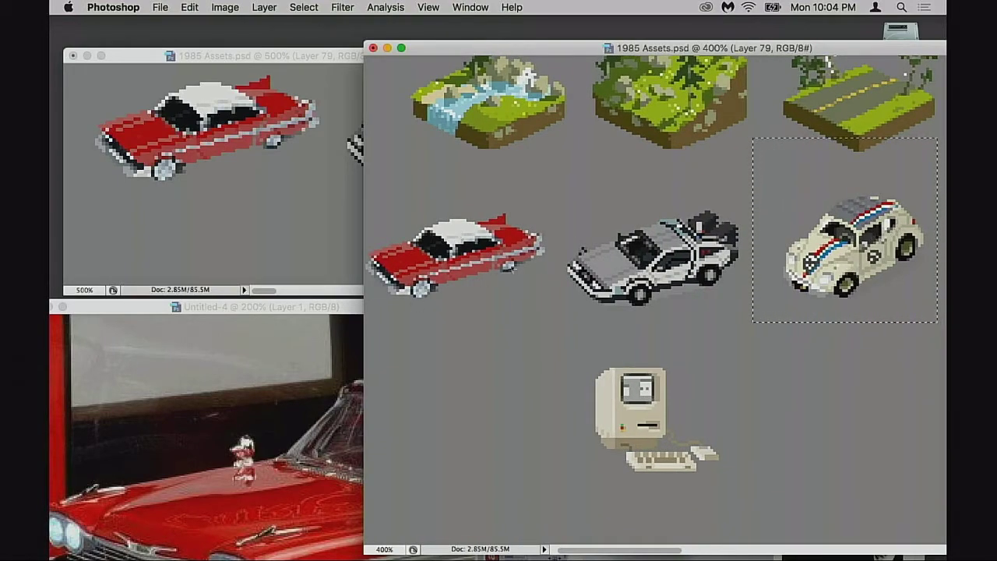
pyautogui.hscroll(-2, 878, 230)
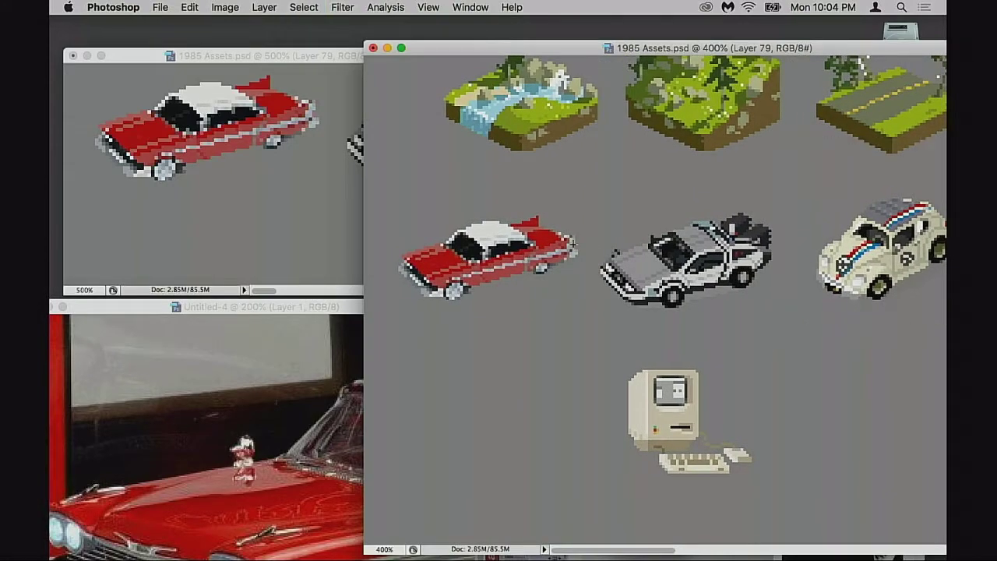
pyautogui.hscroll(2, 576, 285)
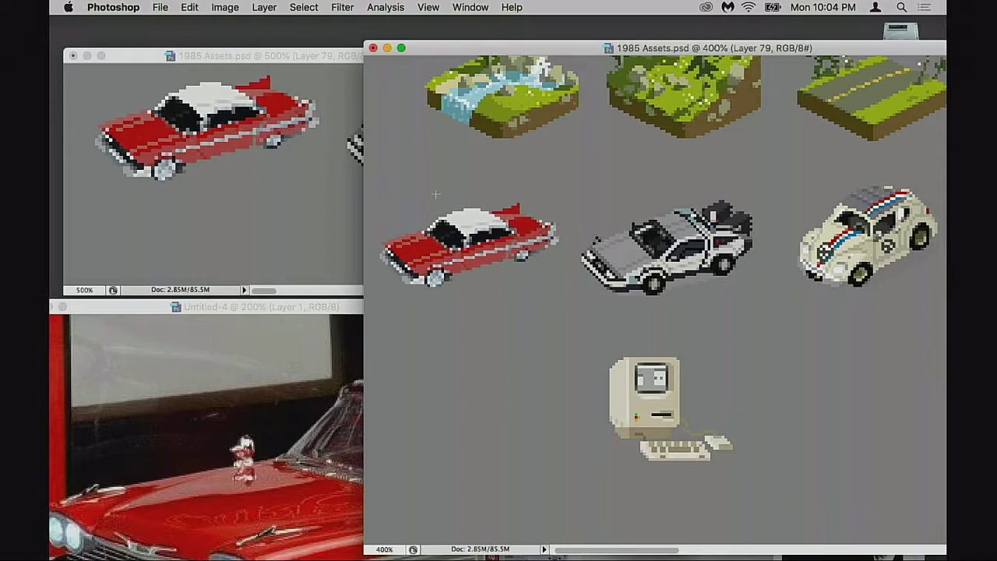
# - Frame the red car once more to check its extents beside the DeLorean, and clear the selection
pyautogui.moveTo(488, 299); pyautogui.dragTo(563, 305)
pyautogui.press('super+d')
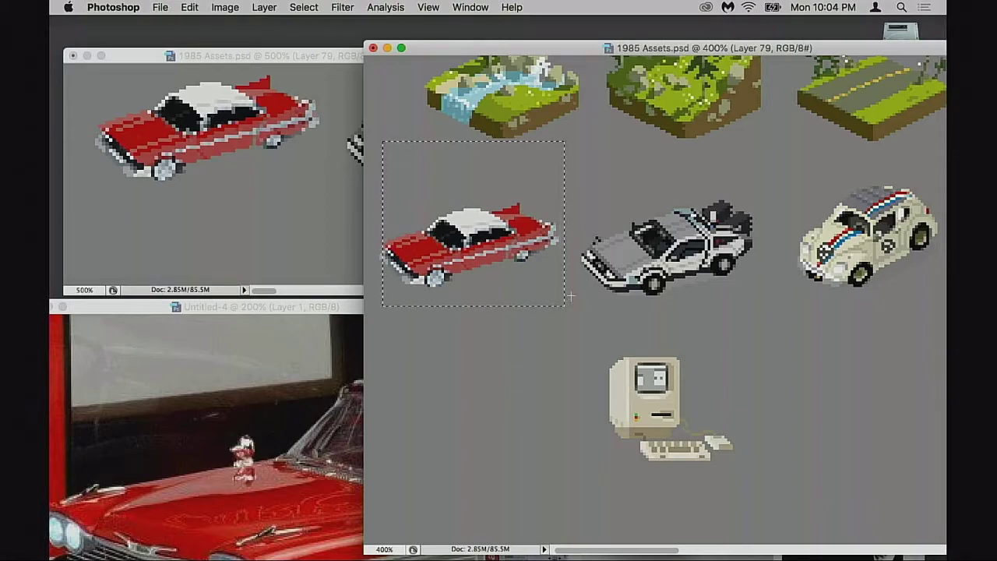
pyautogui.moveTo(496, 301); pyautogui.dragTo(516, 304)
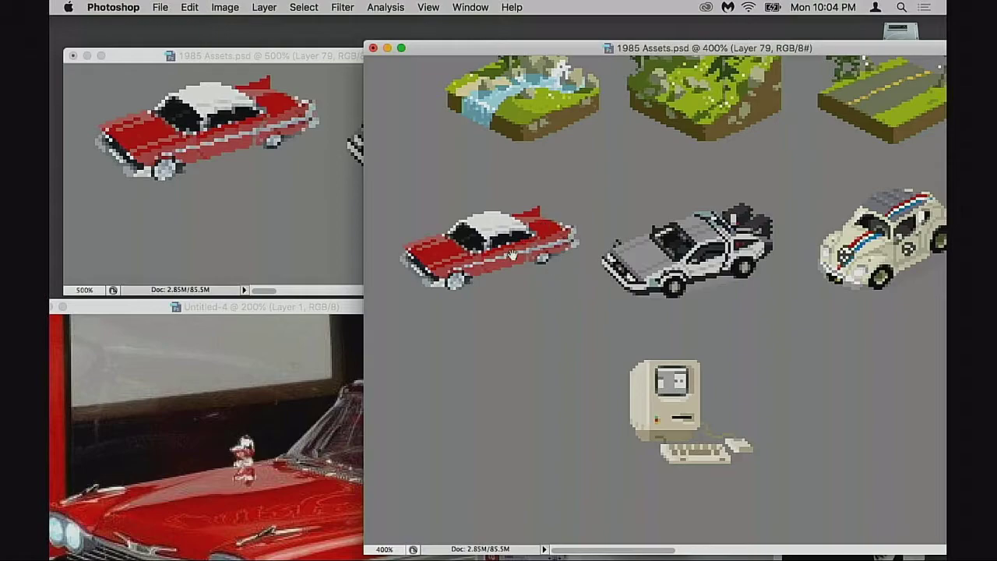
# - Zoom out to 200% and examine the red car's scale against the character, environment and vehicle sprites
pyautogui.keyDown('alt'); pyautogui.click(529, 290); pyautogui.keyUp('alt')
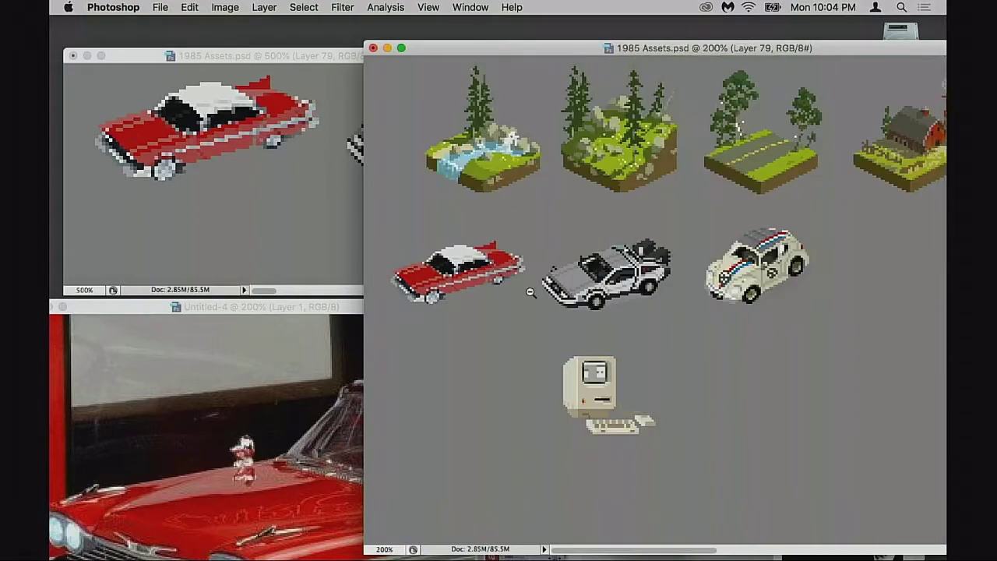
pyautogui.keyDown('alt'); pyautogui.click(531, 284); pyautogui.keyUp('alt')
pyautogui.keyDown('super'); pyautogui.click(485, 316); pyautogui.keyUp('super')
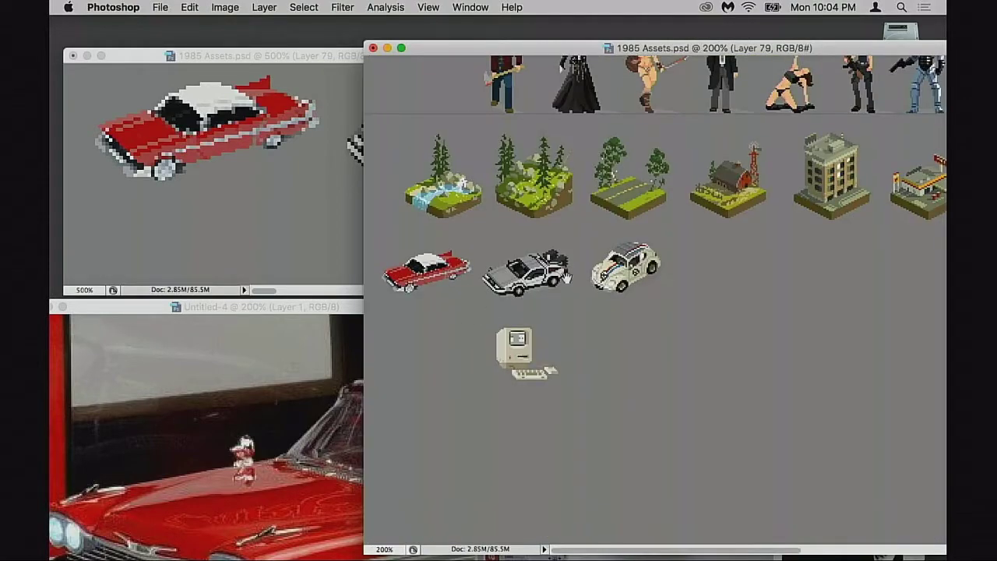
pyautogui.scroll(3, 502, 282)
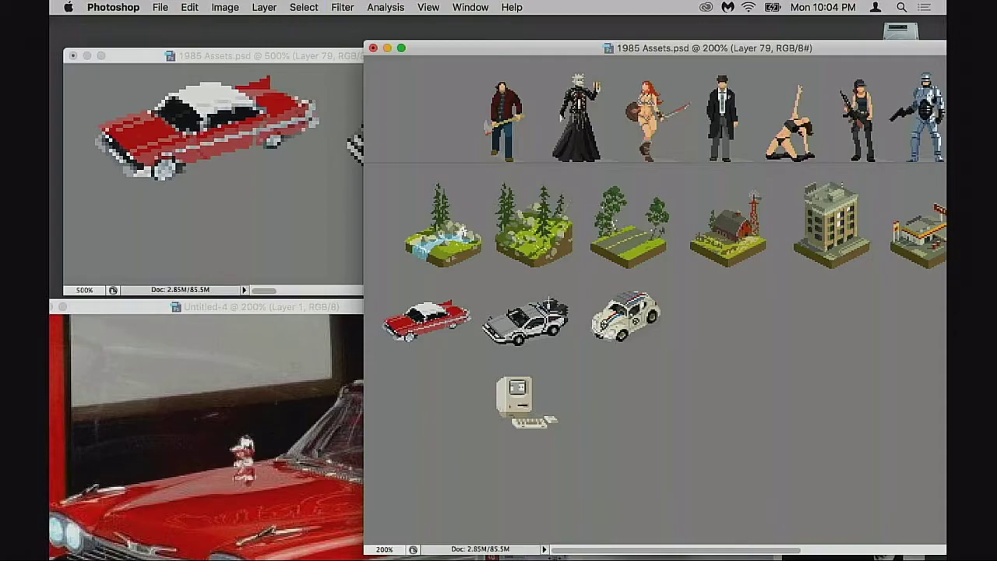
pyautogui.scroll(1, 489, 325)
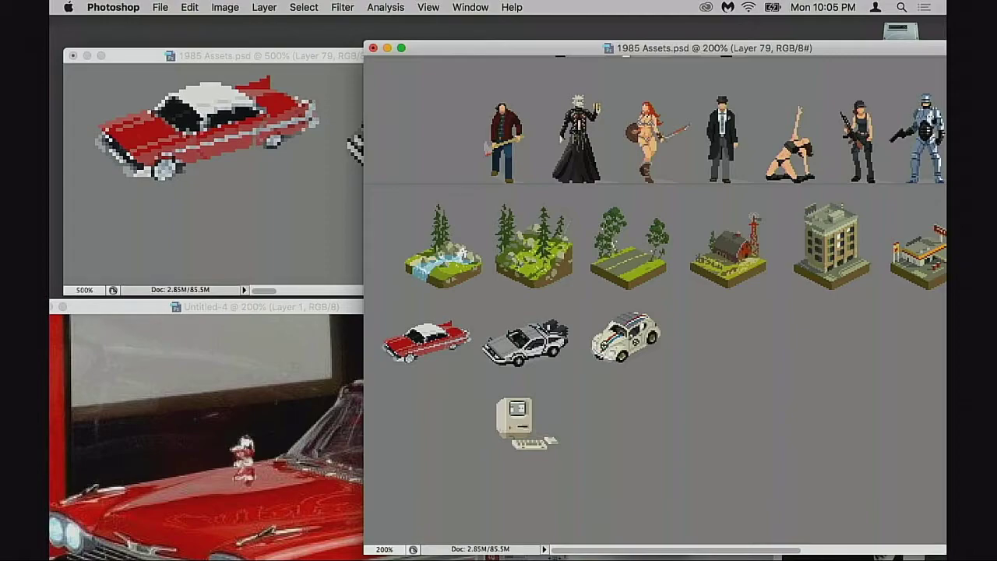
# - Enlarge the red car to about 1180%, and move and resize the 500% preview window so both views of the car are visible
pyautogui.moveTo(410, 308); pyautogui.dragTo(751, 337)
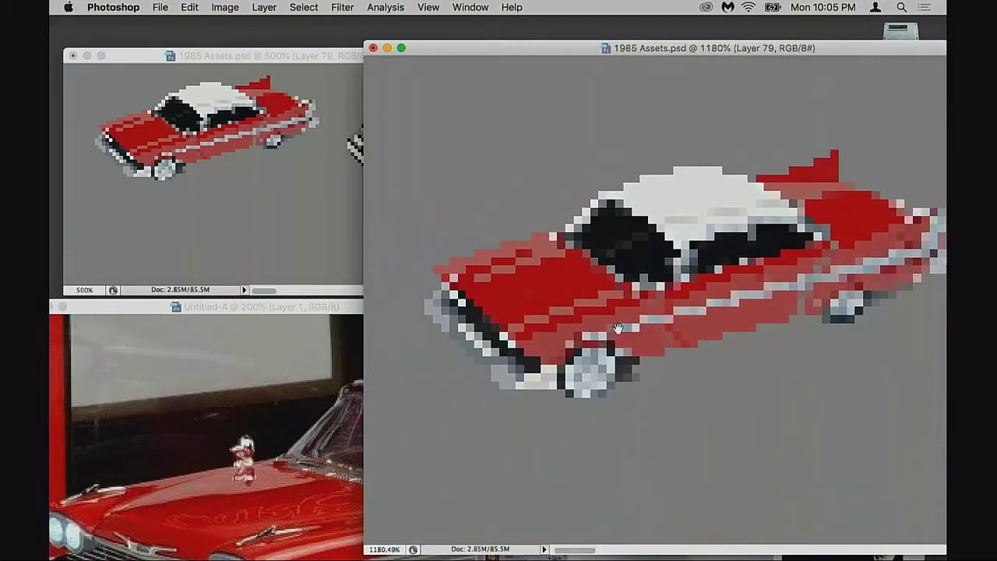
pyautogui.click(266, 219)
pyautogui.moveTo(286, 56); pyautogui.dragTo(272, 32)
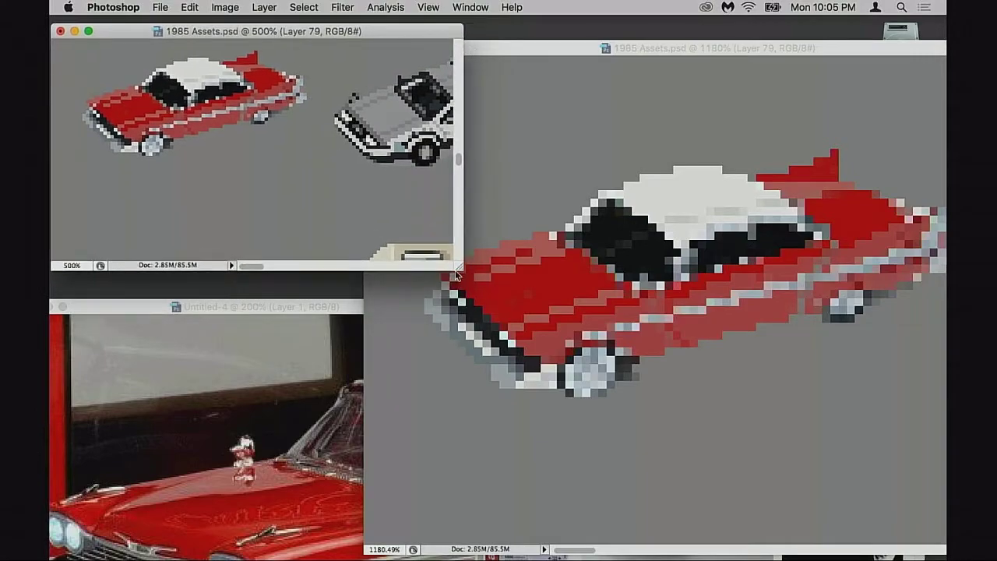
pyautogui.moveTo(457, 266); pyautogui.dragTo(396, 281)
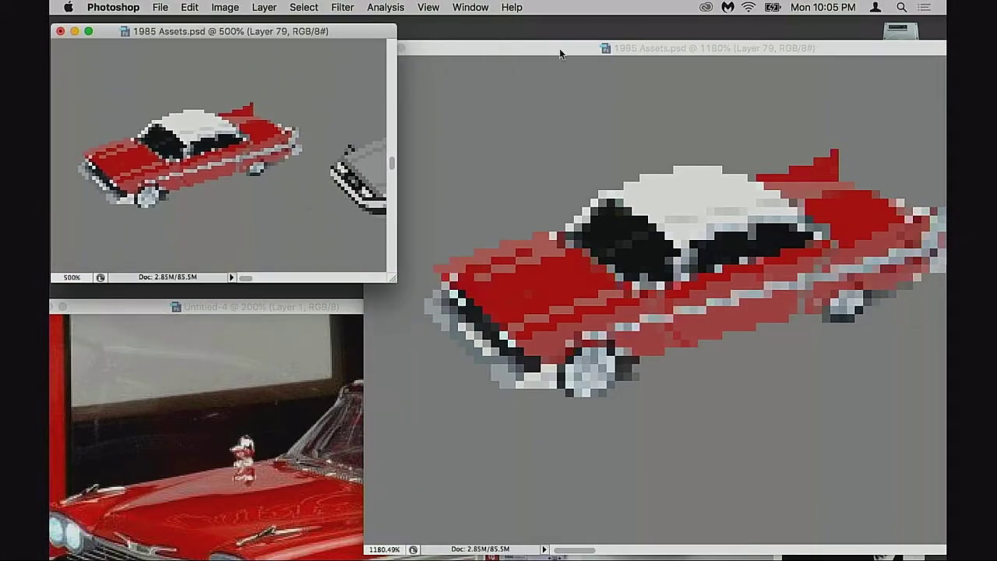
pyautogui.click(560, 48)
pyautogui.hscroll(5, 622, 160)
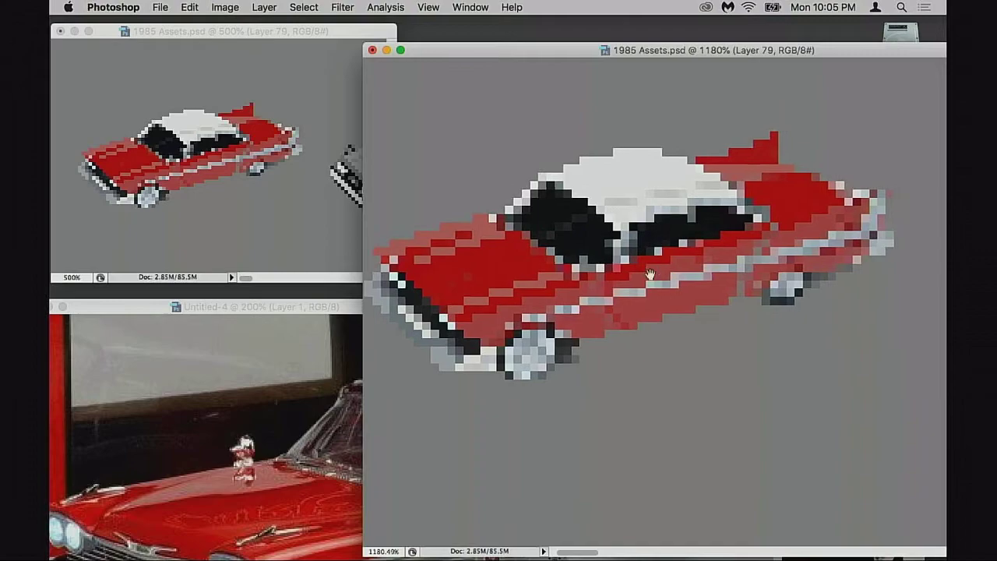
pyautogui.hscroll(-7, 545, 242)
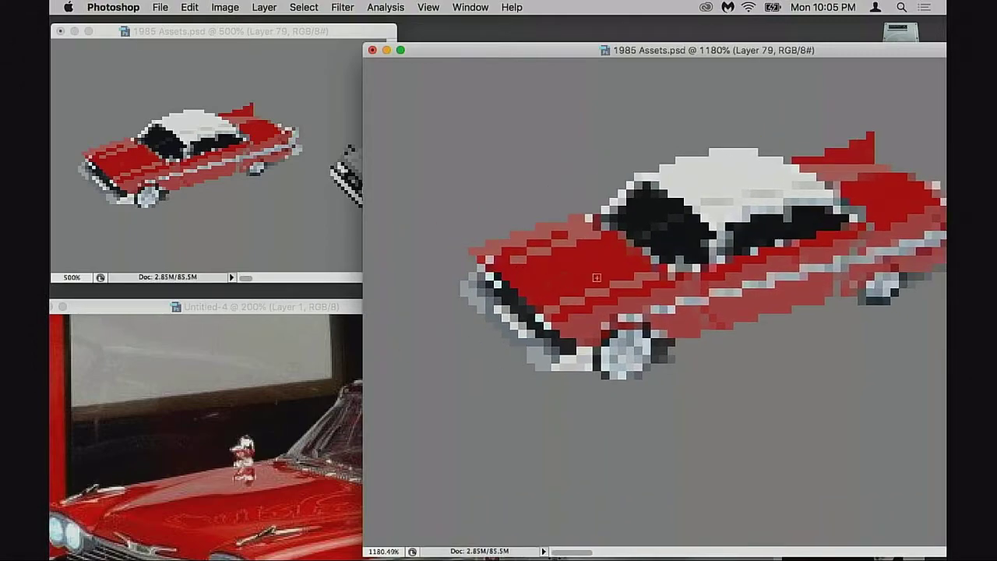
pyautogui.hscroll(5, 837, 226)
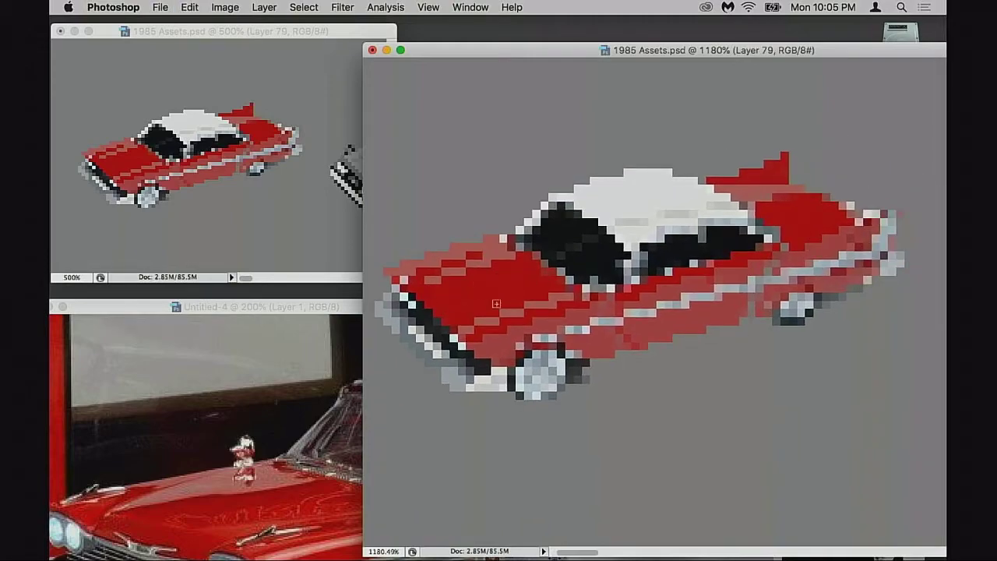
# - Examine the red car's hood, grille and bodywork up close, and inspect the whole side and rear at 1200% to 1600%
pyautogui.click(512, 310)
pyautogui.click(580, 309)
pyautogui.click(647, 309)
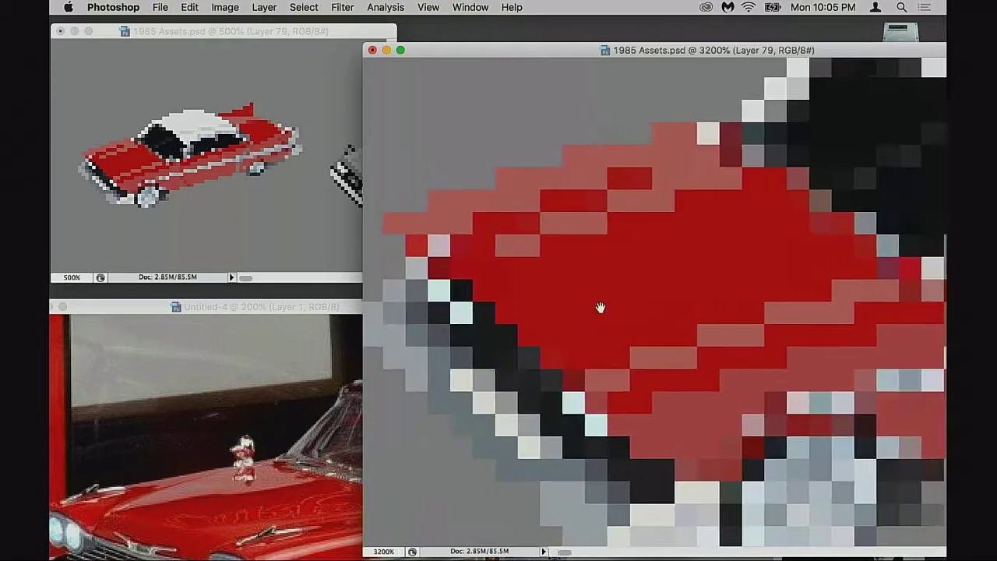
pyautogui.moveTo(601, 309); pyautogui.dragTo(566, 320)
pyautogui.moveTo(693, 299); pyautogui.dragTo(638, 238)
pyautogui.press('super+d')
pyautogui.press('super+s')
pyautogui.keyDown('alt'); pyautogui.click(665, 292); pyautogui.keyUp('alt')
pyautogui.keyDown('alt'); pyautogui.click(694, 285); pyautogui.keyUp('alt')
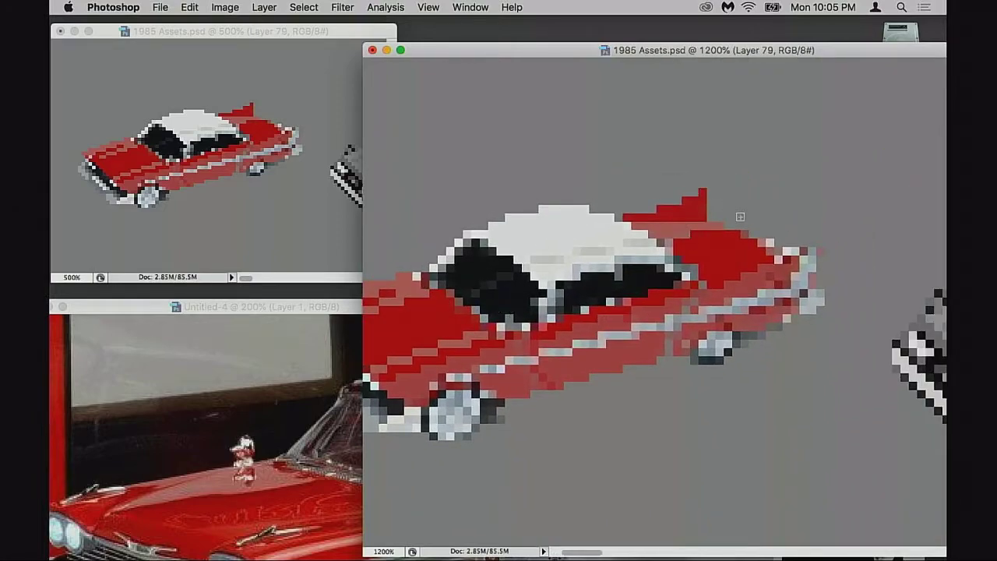
pyautogui.moveTo(676, 240); pyautogui.dragTo(705, 257)
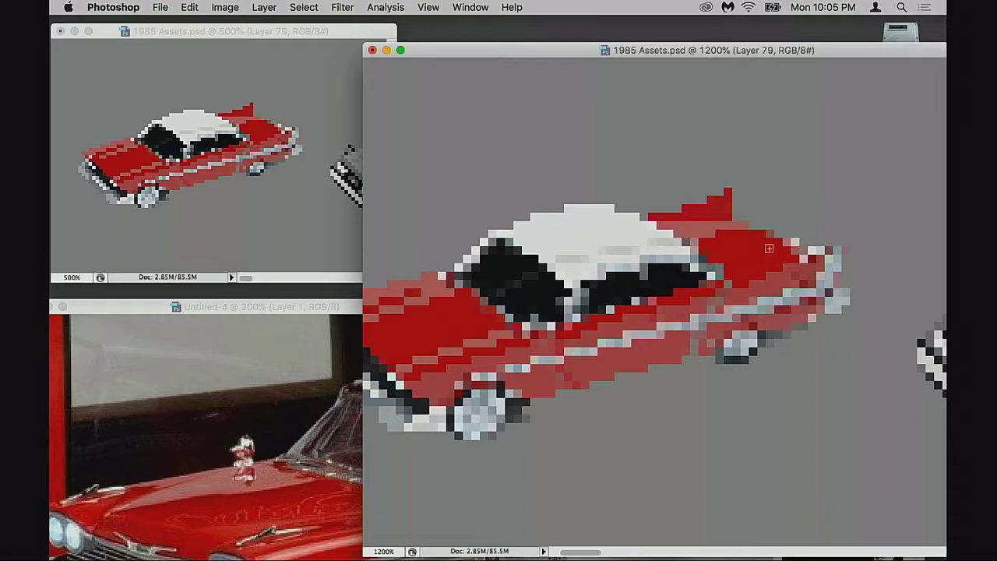
pyautogui.press('Tab')
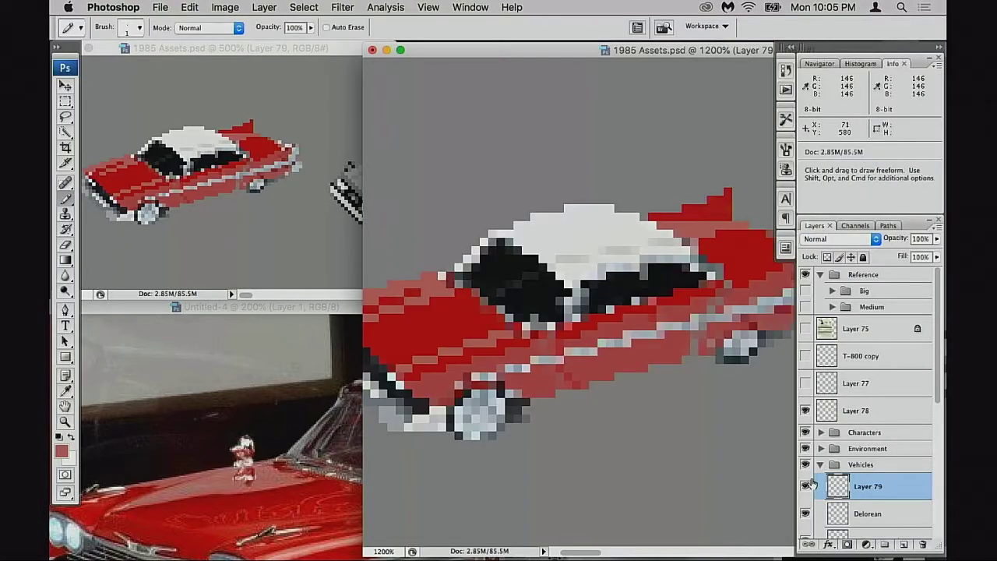
pyautogui.press('space')
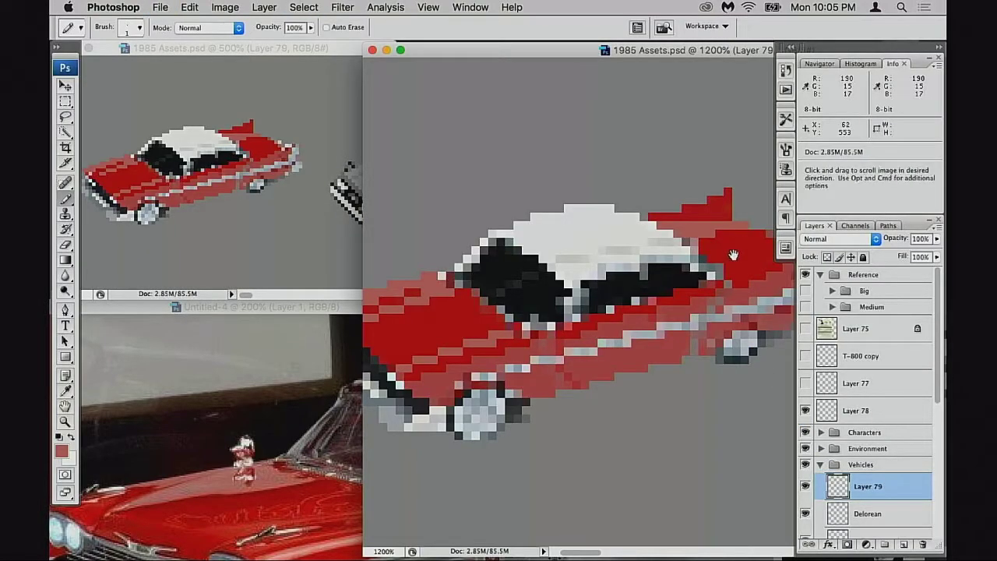
pyautogui.press('Tab')
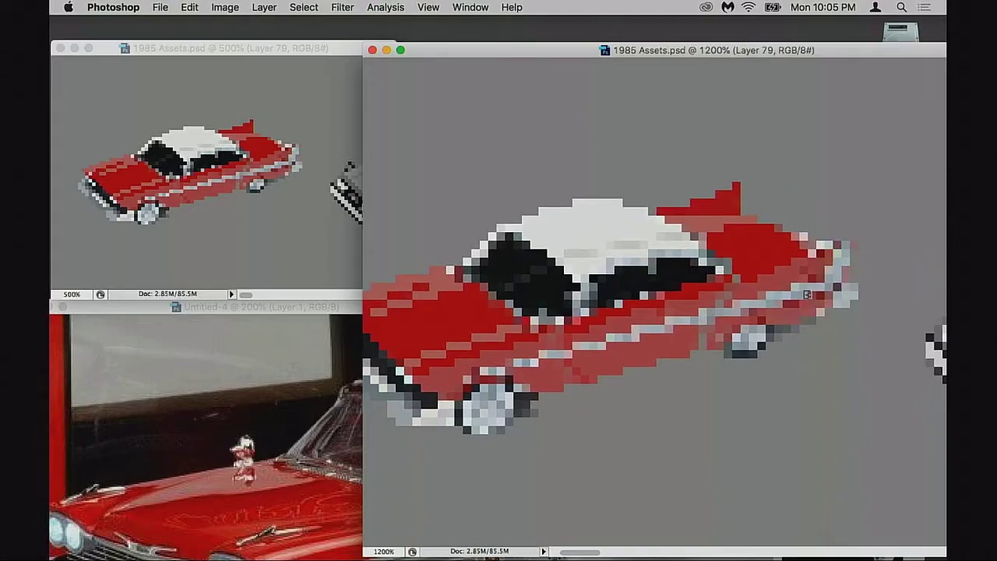
pyautogui.keyDown('super'); pyautogui.click(672, 316); pyautogui.keyUp('super')
pyautogui.moveTo(657, 337); pyautogui.dragTo(673, 352)
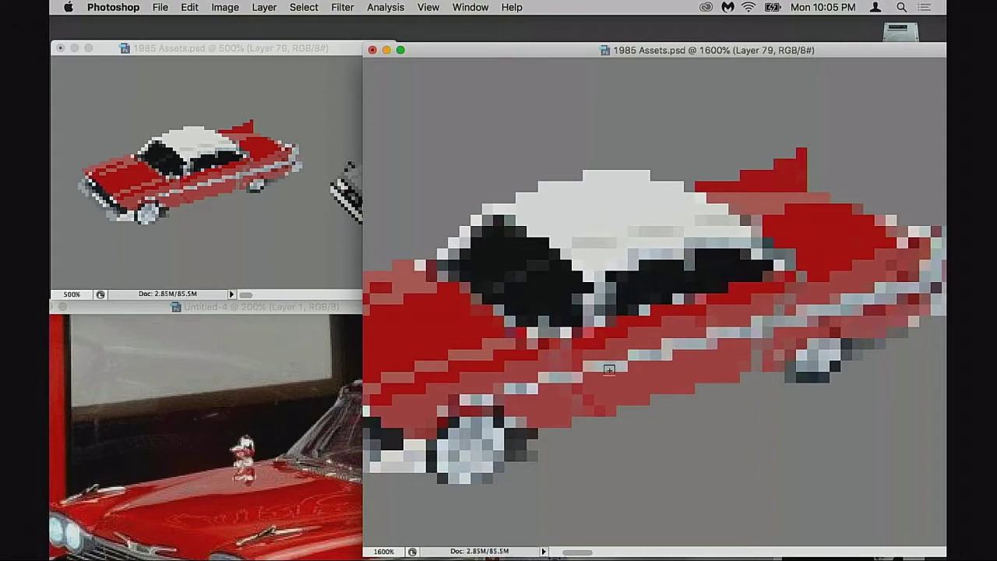
# - Study the chrome side stripe, tail fin and rear bumper in the Untitled-4 reference photo at 200%
pyautogui.press('Tab')
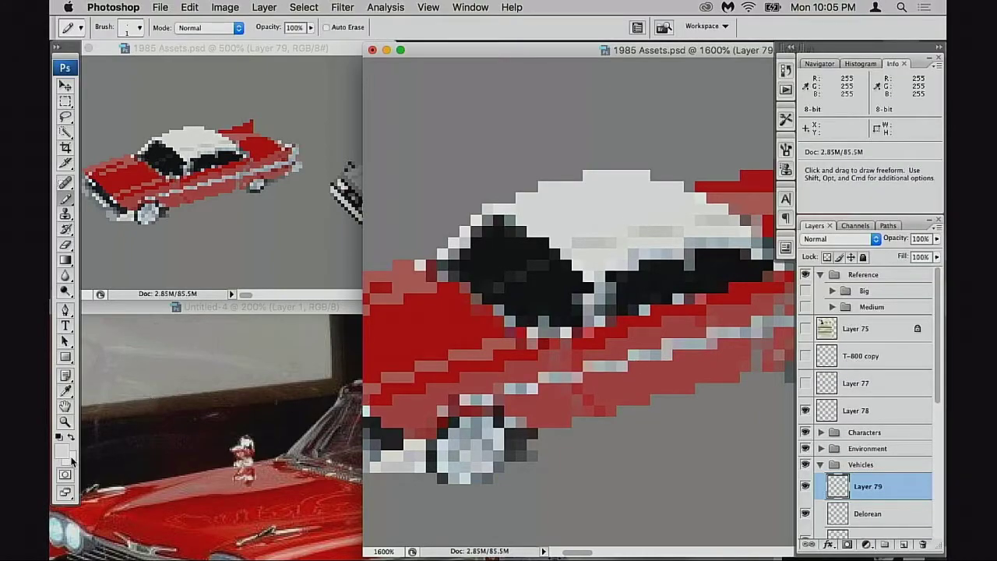
pyautogui.click(234, 448)
pyautogui.moveTo(426, 455); pyautogui.dragTo(275, 360)
pyautogui.moveTo(426, 430); pyautogui.dragTo(209, 427)
pyautogui.moveTo(446, 438); pyautogui.dragTo(309, 450)
pyautogui.moveTo(413, 395); pyautogui.dragTo(448, 396)
pyautogui.moveTo(261, 399); pyautogui.dragTo(222, 424)
pyautogui.moveTo(465, 438); pyautogui.dragTo(261, 465)
pyautogui.moveTo(430, 428); pyautogui.dragTo(413, 437)
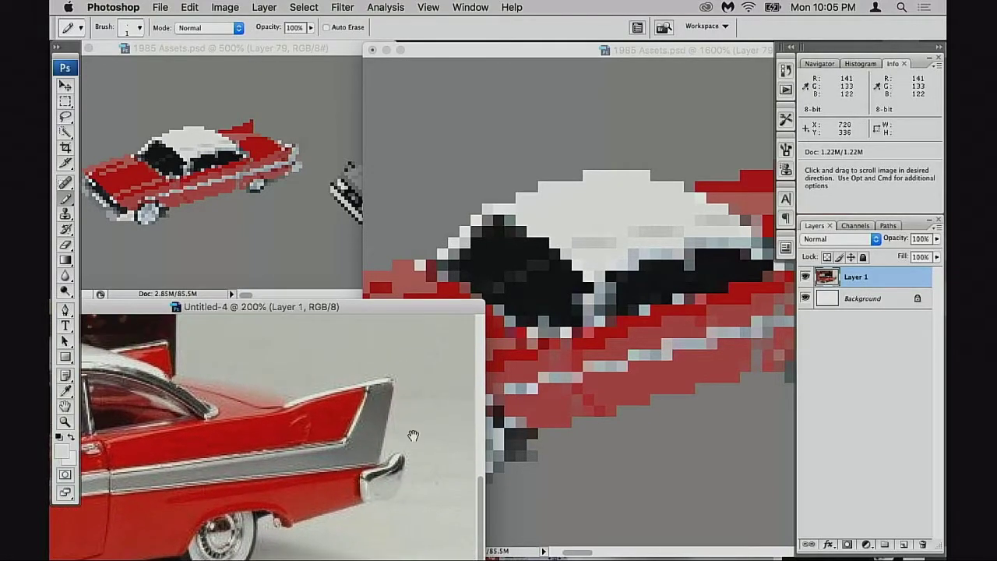
# - Choose a light neutral grey as the drawing colour and repaint the bluish side stripe pixels along the car's body with it
pyautogui.click(585, 376)
pyautogui.click(60, 454)
pyautogui.moveTo(648, 126); pyautogui.dragTo(620, 130)
pyautogui.click(932, 104)
pyautogui.moveTo(566, 373)
pyautogui.mouseDown()
pyautogui.moveTo(691, 345)
pyautogui.moveTo(521, 370)
pyautogui.mouseUp()
pyautogui.moveTo(550, 339)
pyautogui.mouseDown()
pyautogui.moveTo(661, 317)
pyautogui.moveTo(654, 324)
pyautogui.mouseUp()
# - Show the reference photo at 100% and arrange the windows so the car photo sits beside the enlarged rear of the sprite
pyautogui.click(295, 423)
pyautogui.press('super+minus')
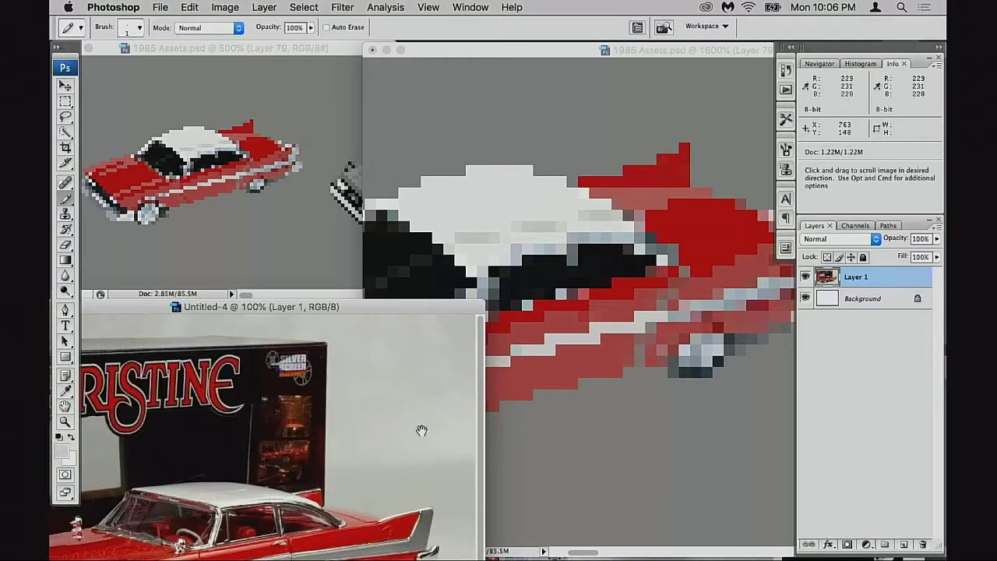
pyautogui.moveTo(377, 306); pyautogui.dragTo(320, 192)
pyautogui.click(686, 324)
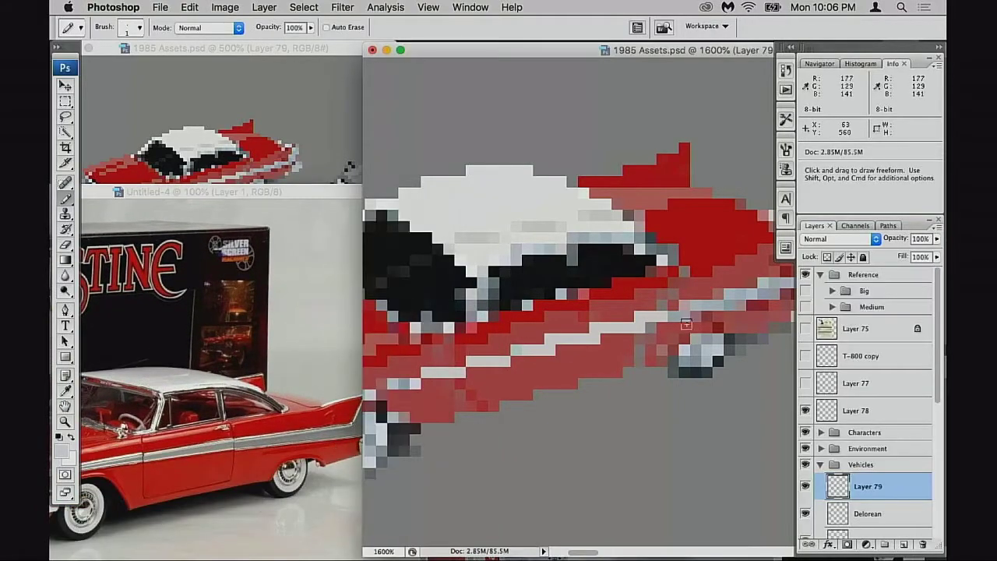
pyautogui.moveTo(583, 50); pyautogui.dragTo(636, 56)
pyautogui.moveTo(725, 336); pyautogui.dragTo(630, 299)
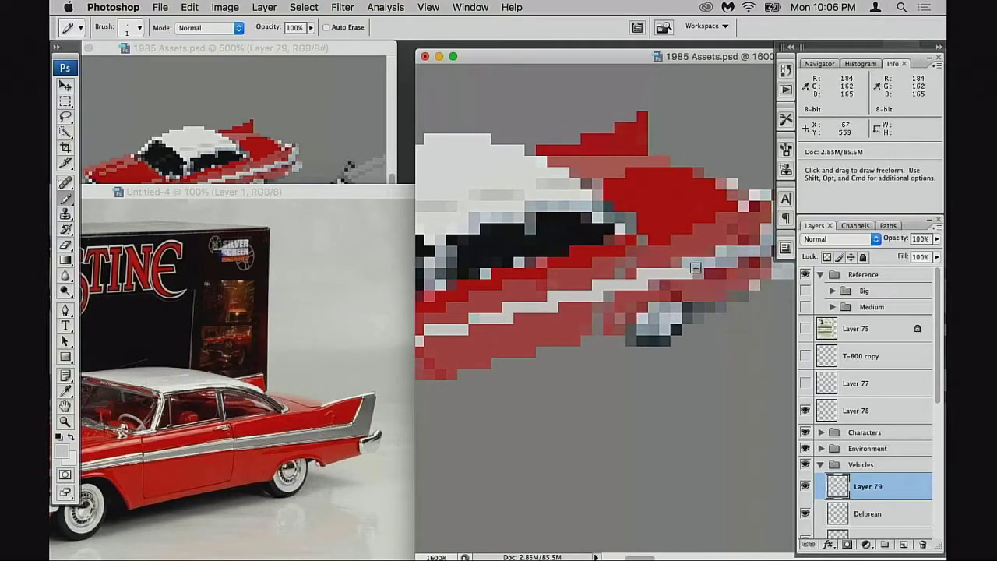
pyautogui.moveTo(323, 195); pyautogui.dragTo(338, 226)
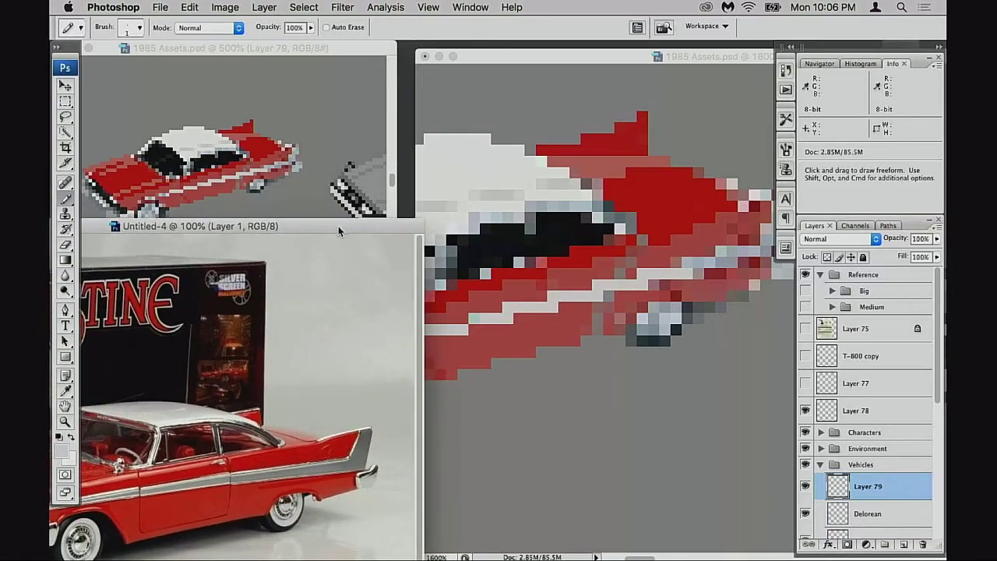
# - Extend the light grey side stripe to the rear end and fill the near tail fin's back edge and tip with it
pyautogui.click(719, 263)
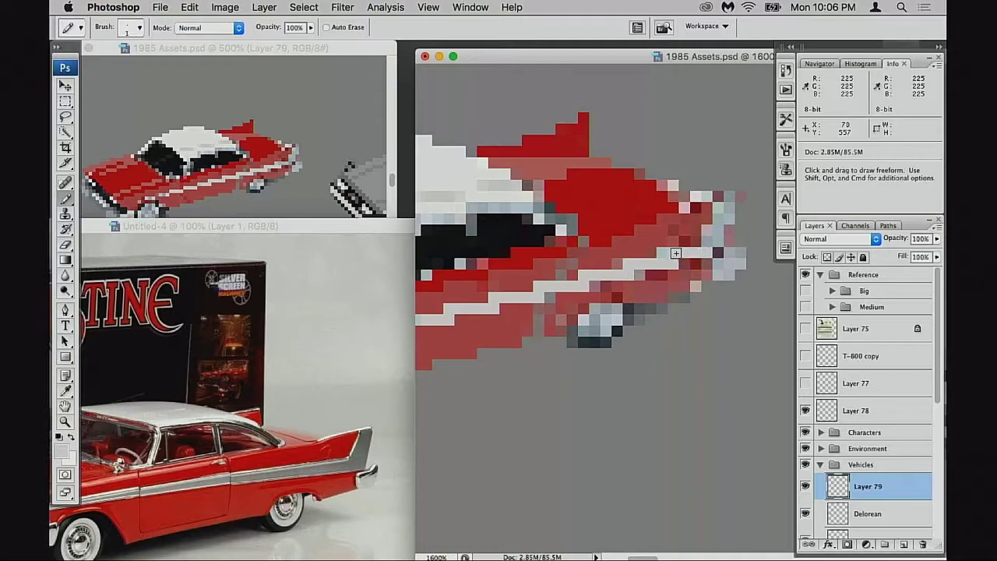
pyautogui.moveTo(718, 237)
pyautogui.mouseDown()
pyautogui.moveTo(730, 196)
pyautogui.moveTo(726, 220)
pyautogui.mouseUp()
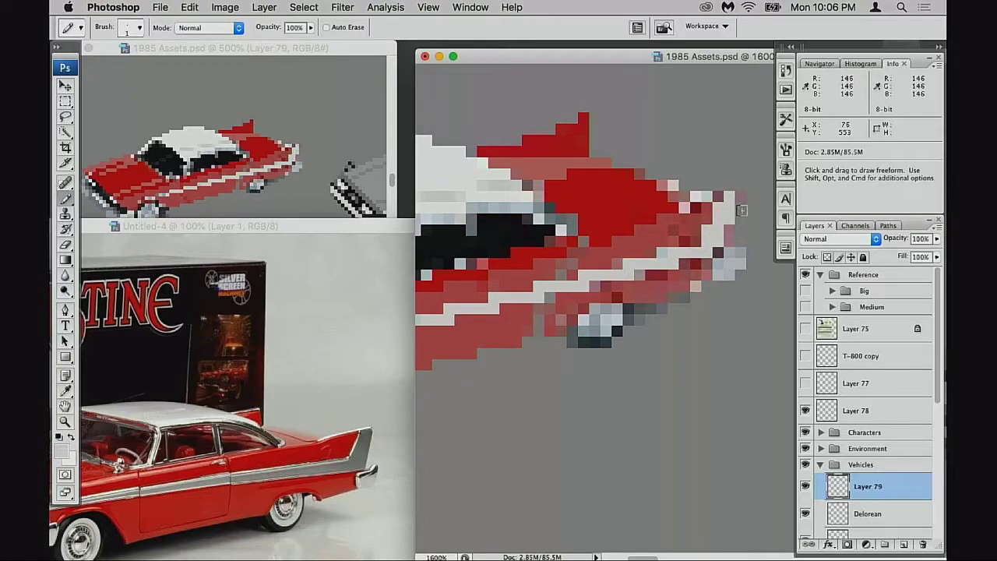
pyautogui.click(717, 197)
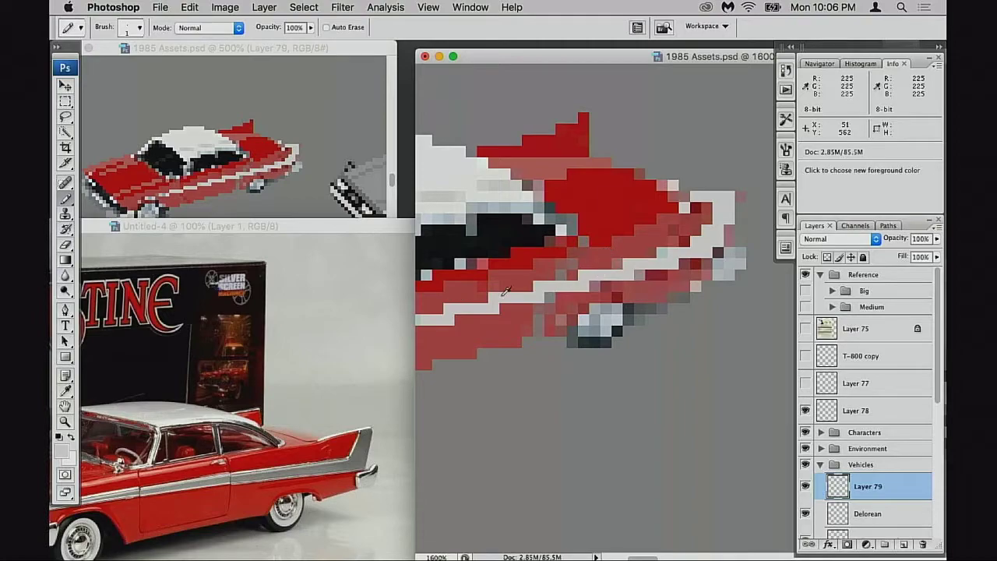
# - Sample the muted body red, even out the rear lower panel around the wheel arch, and erase stray pixels beneath it
pyautogui.keyDown('alt'); pyautogui.click(457, 296); pyautogui.keyUp('alt')
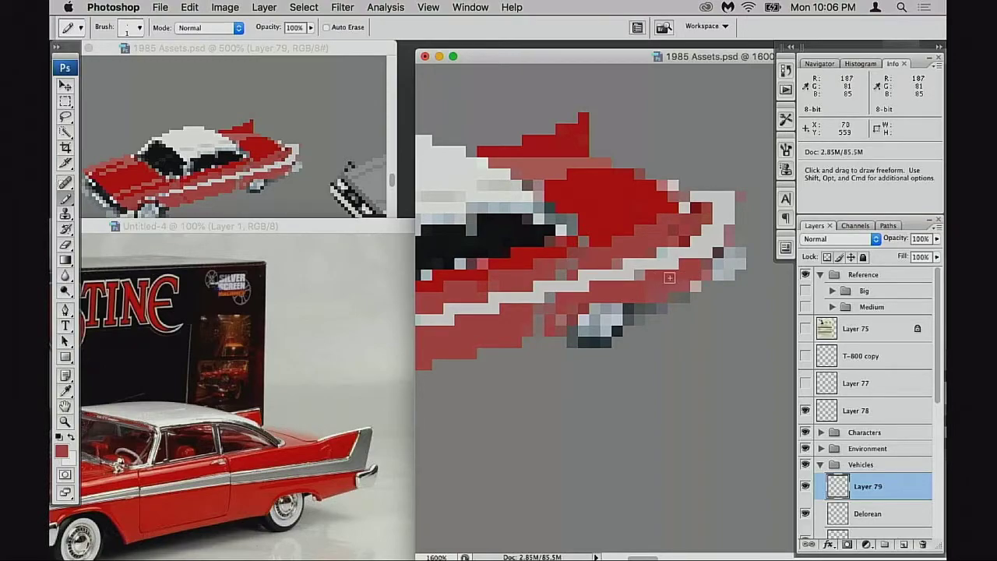
pyautogui.press('e')
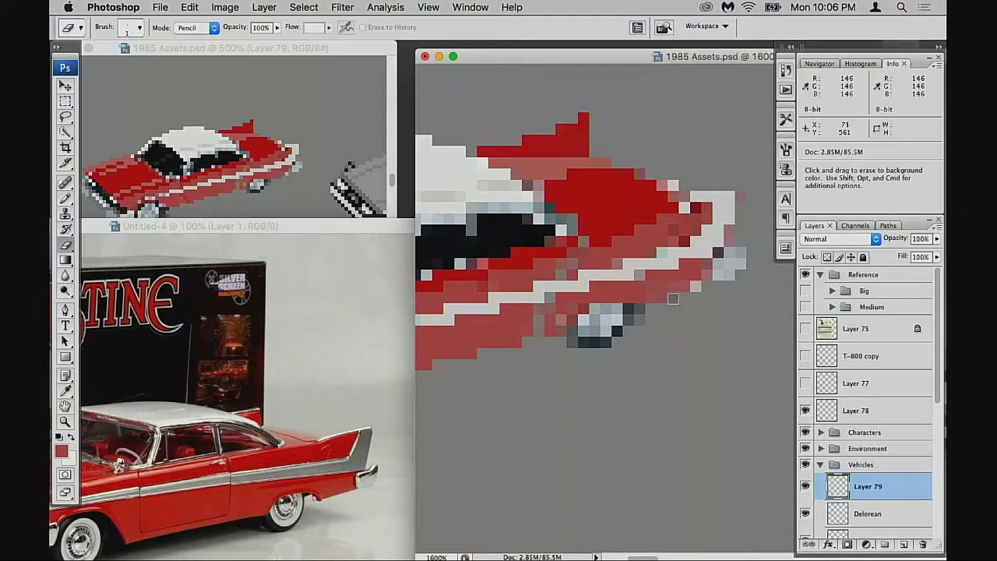
pyautogui.press('b')
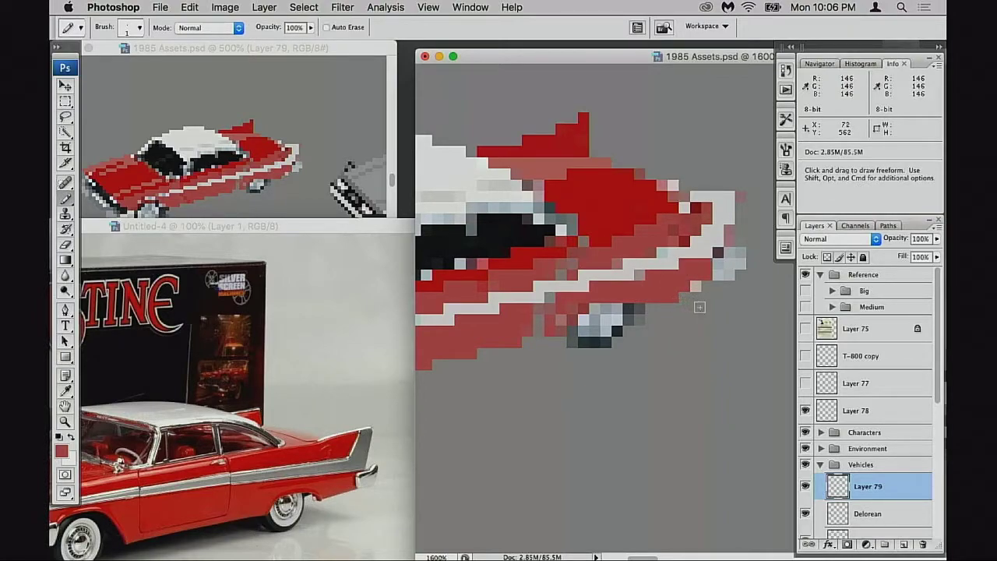
pyautogui.press('e')
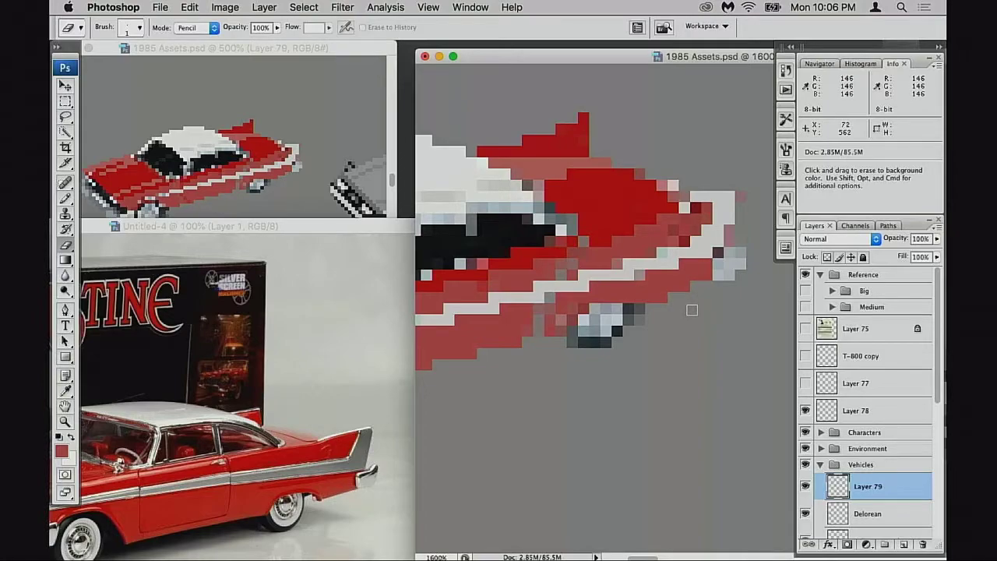
pyautogui.press('b')
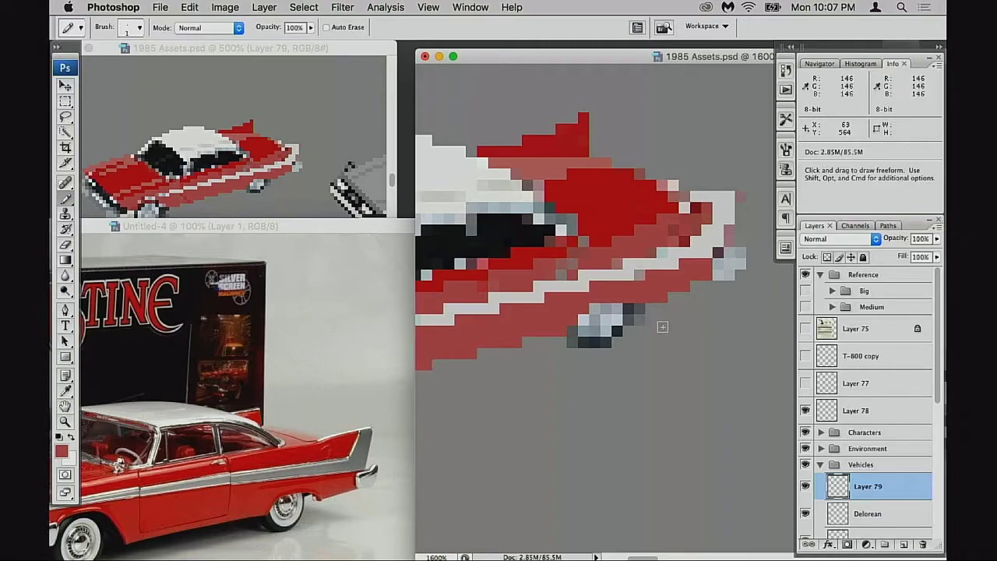
# - Sample greys from the rear wheel and simplify its hubcap shading, undoing the dark pixels tried along its upper edge
pyautogui.keyDown('alt'); pyautogui.click(629, 309); pyautogui.keyUp('alt')
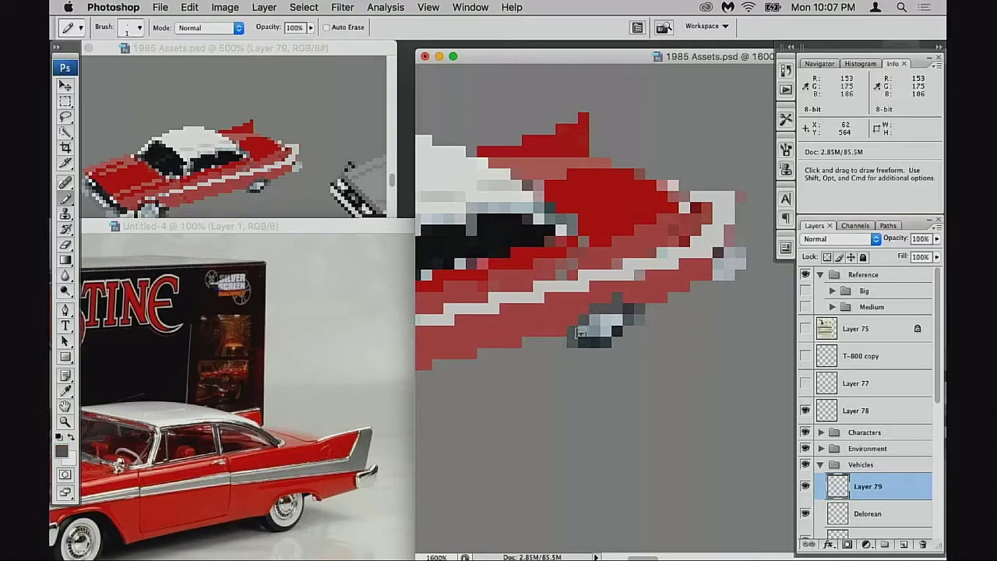
pyautogui.press('alt+super+z')
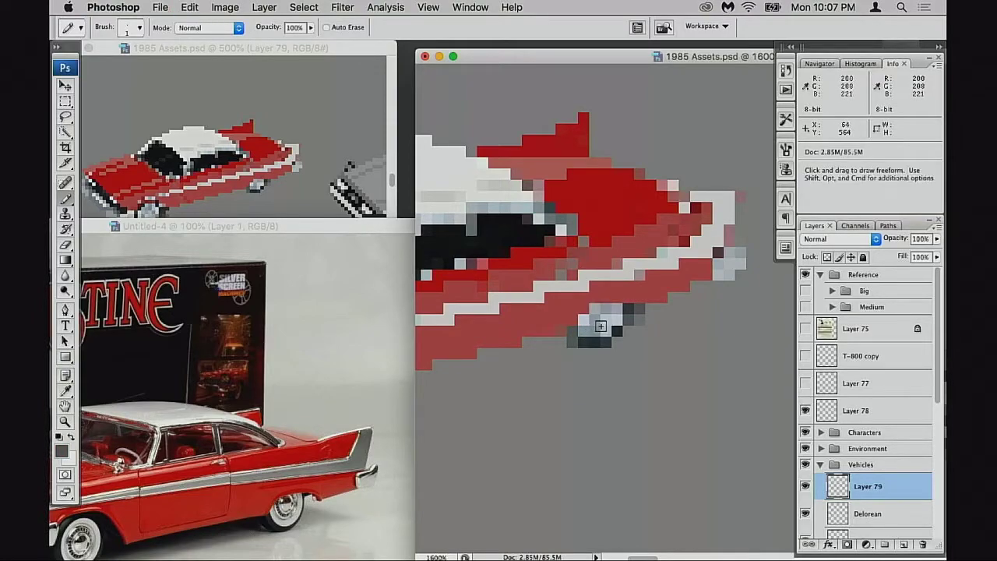
pyautogui.press('alt')
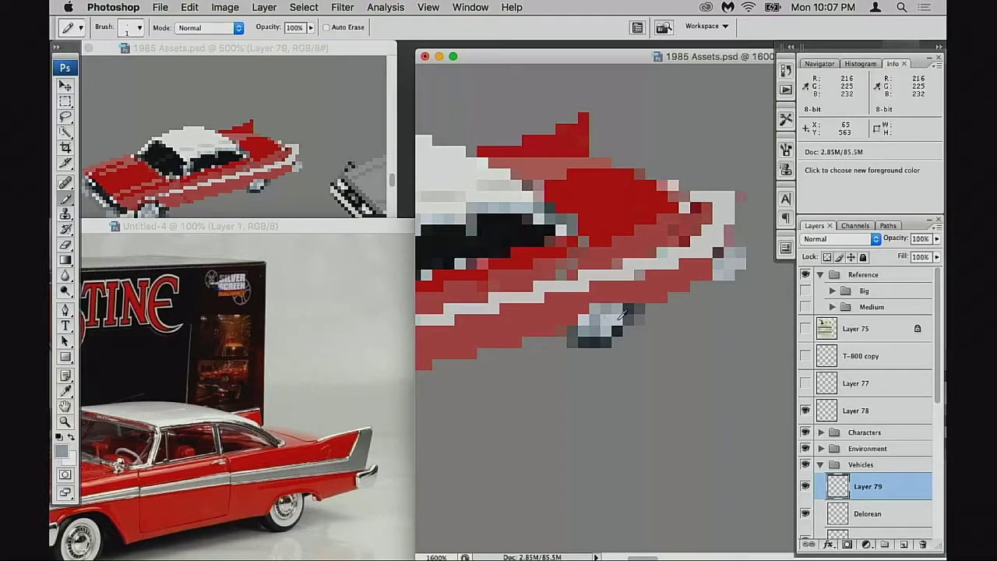
pyautogui.keyDown('alt'); pyautogui.click(618, 316); pyautogui.keyUp('alt')
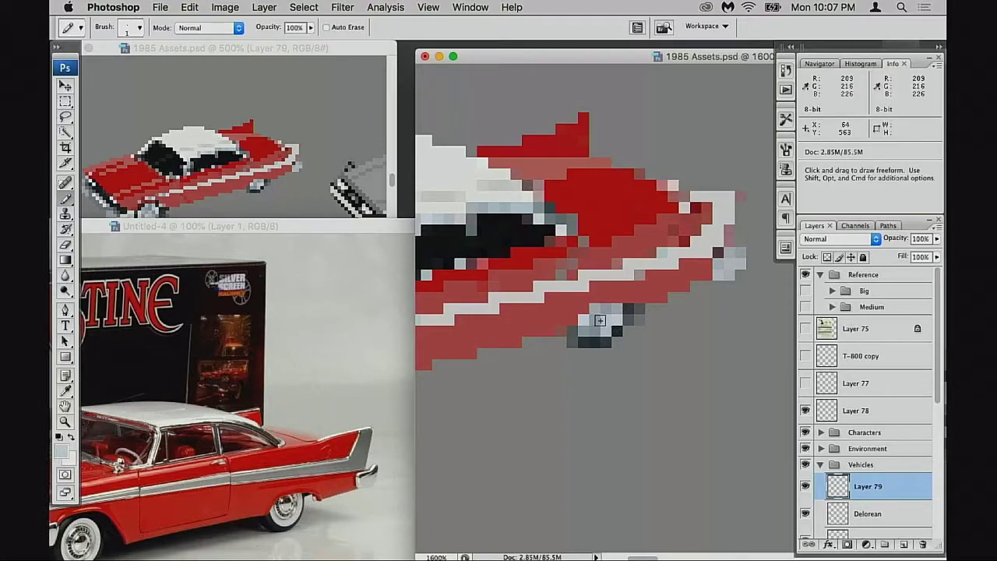
pyautogui.keyDown('alt'); pyautogui.click(596, 312); pyautogui.keyUp('alt')
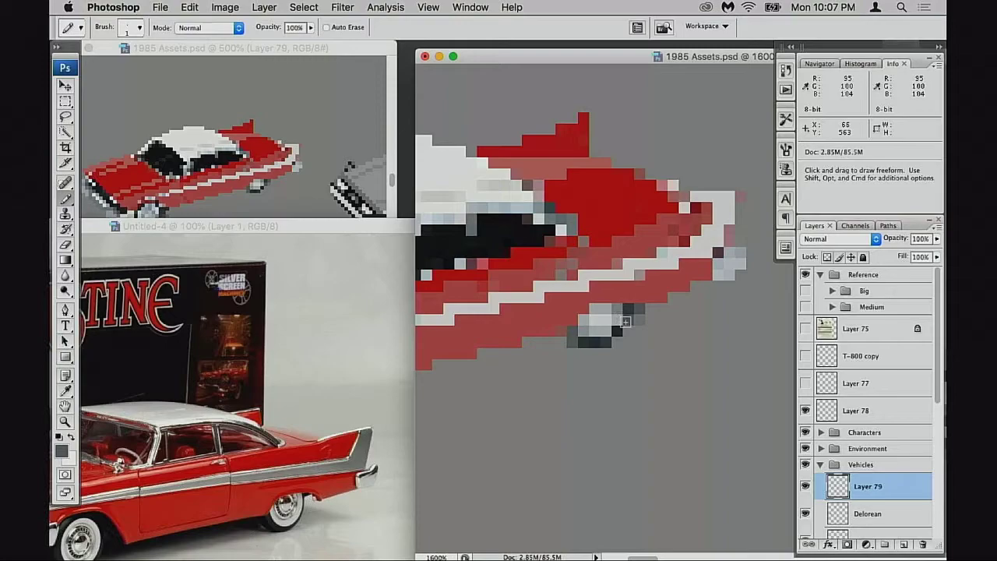
# - Sample black for the rear tyre, outline the wheel's underside and sides with it, and erase leftover pixels behind the tyre
pyautogui.keyDown('alt'); pyautogui.click(604, 341); pyautogui.keyUp('alt')
pyautogui.moveTo(525, 367); pyautogui.dragTo(685, 296)
pyautogui.moveTo(474, 363); pyautogui.dragTo(631, 324)
pyautogui.scroll(3, 546, 296)
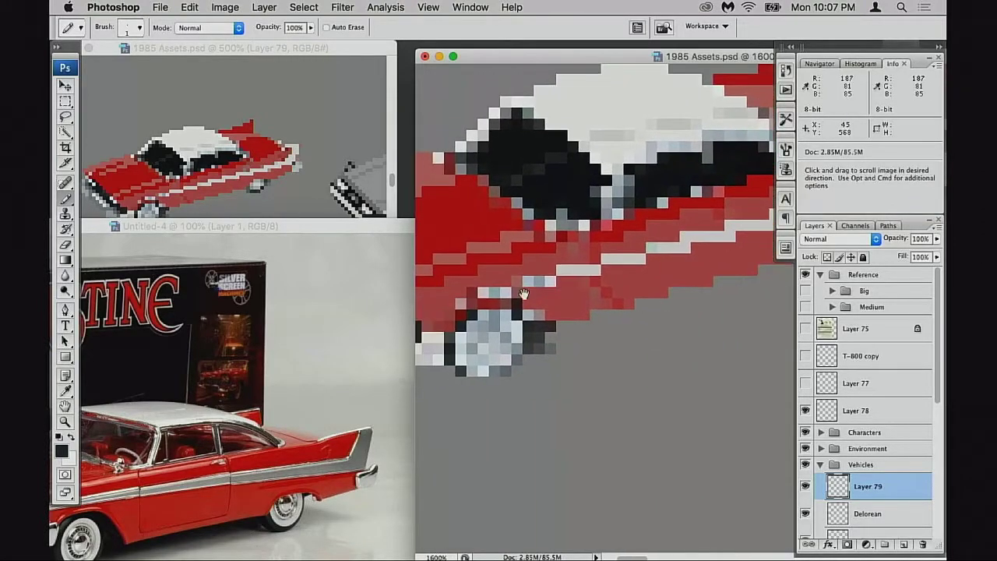
pyautogui.hscroll(8, 606, 301)
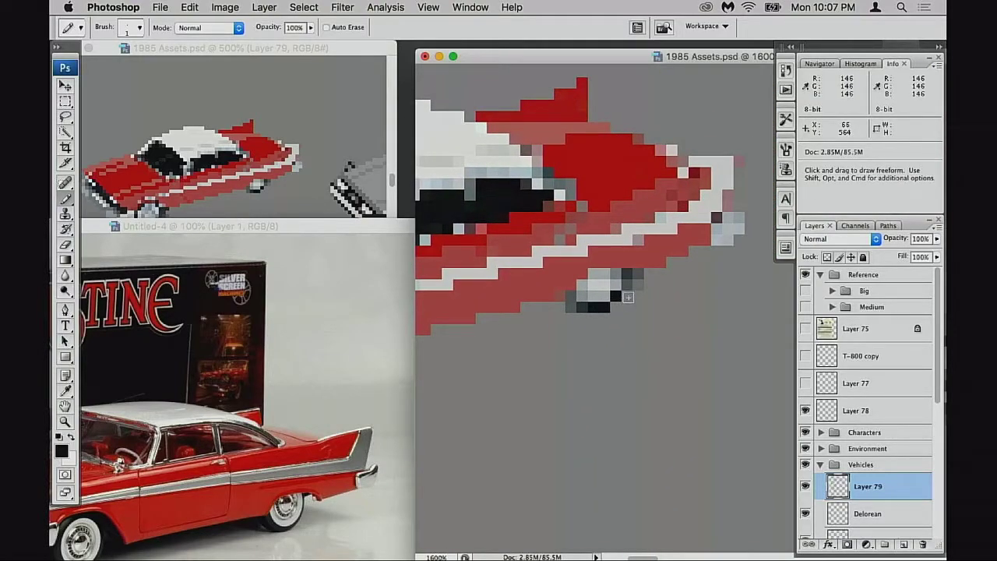
pyautogui.moveTo(630, 293); pyautogui.dragTo(627, 275)
pyautogui.click(569, 299)
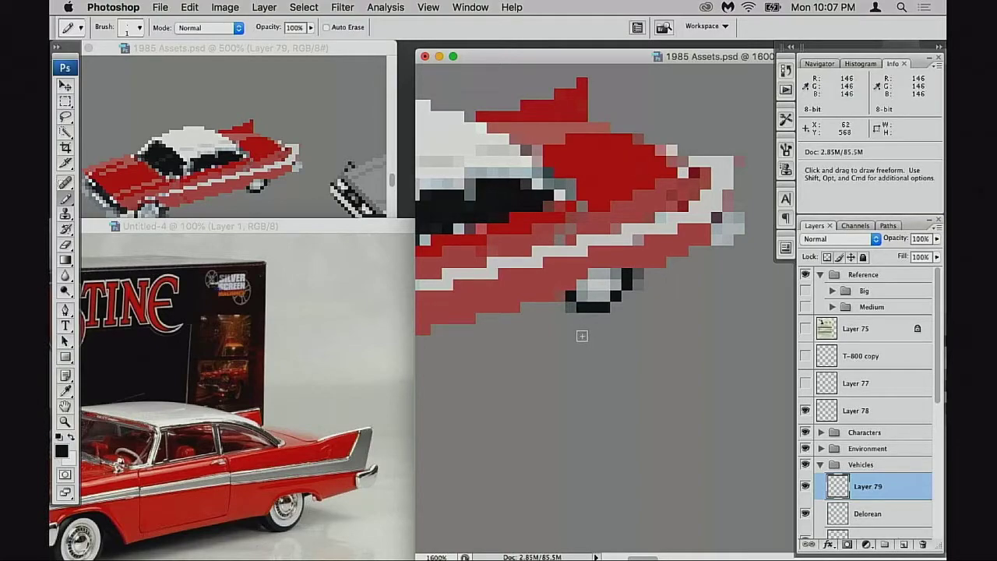
pyautogui.press('e')
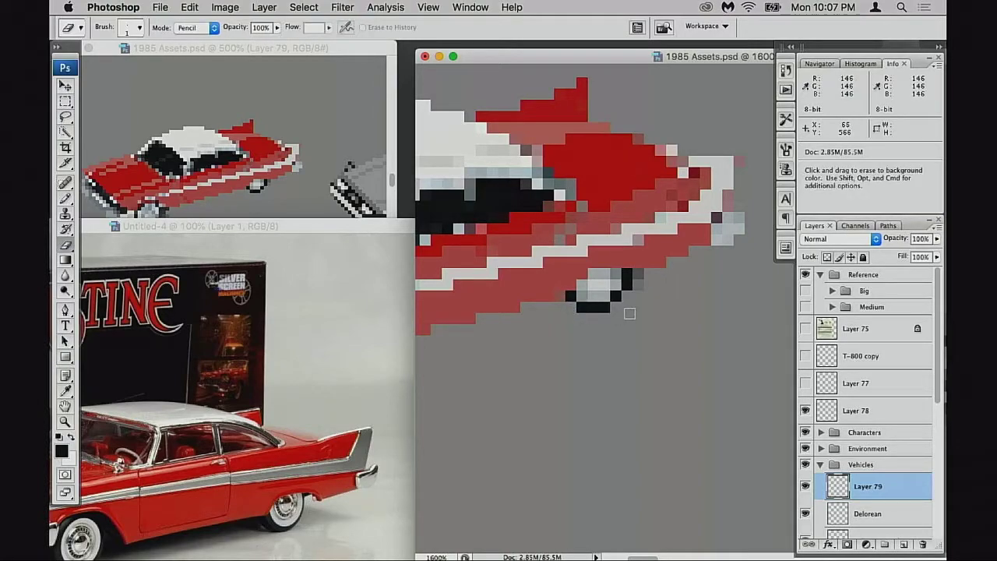
pyautogui.click(639, 276)
# - Zoom the main view out to 800% and the preview to 400%, and compare the red car with the DeLorean
pyautogui.moveTo(603, 320); pyautogui.dragTo(648, 312)
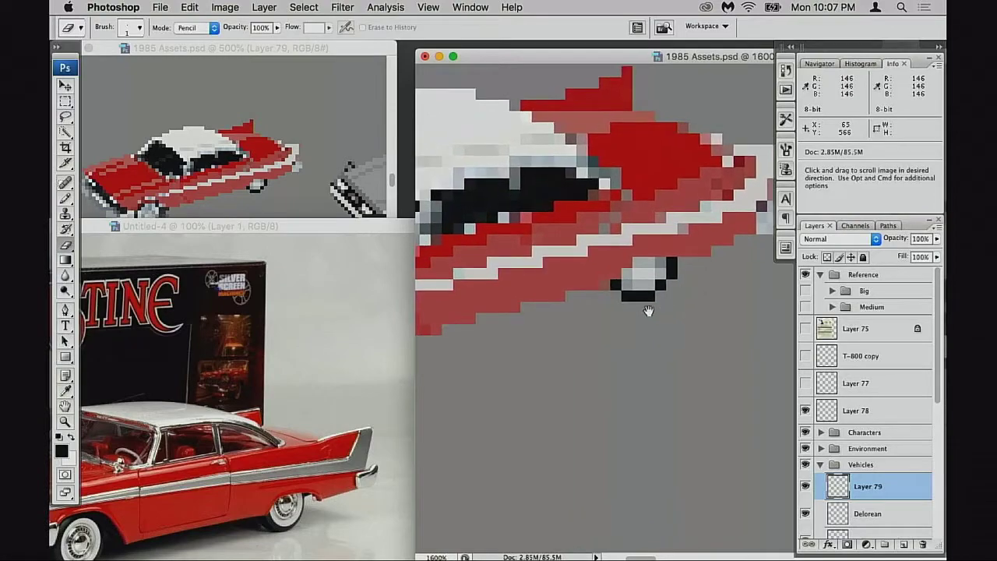
pyautogui.keyDown('alt'); pyautogui.click(626, 314); pyautogui.keyUp('alt')
pyautogui.keyDown('alt'); pyautogui.click(627, 315); pyautogui.keyUp('alt')
pyautogui.click(266, 197)
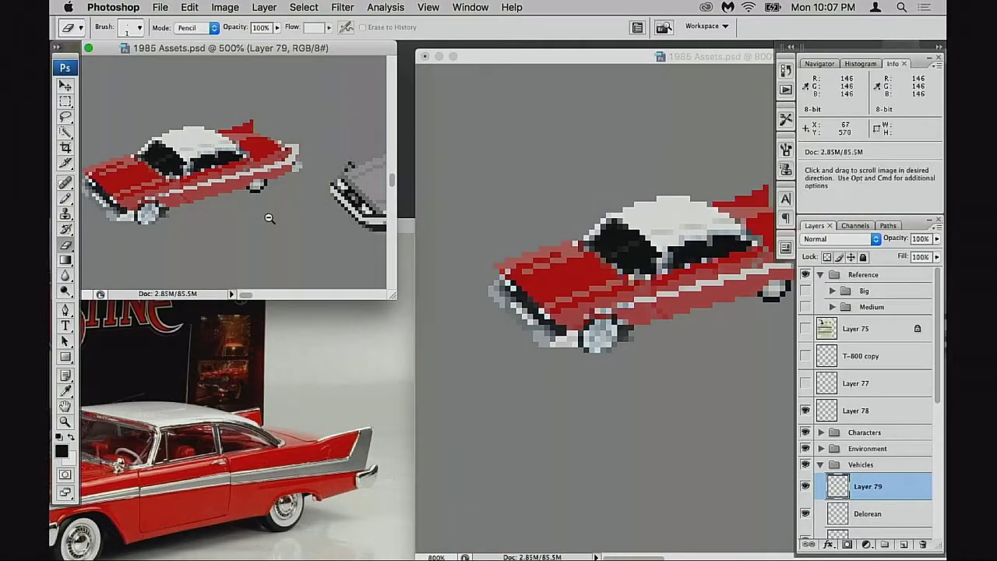
pyautogui.keyDown('alt'); pyautogui.click(268, 219); pyautogui.keyUp('alt')
pyautogui.keyDown('alt'); pyautogui.click(288, 219); pyautogui.keyUp('alt')
pyautogui.moveTo(290, 219); pyautogui.dragTo(302, 218)
pyautogui.press('super+d')
pyautogui.press('super+s')
pyautogui.moveTo(238, 165); pyautogui.dragTo(317, 218)
pyautogui.keyDown('super'); pyautogui.click(213, 173); pyautogui.keyUp('super')
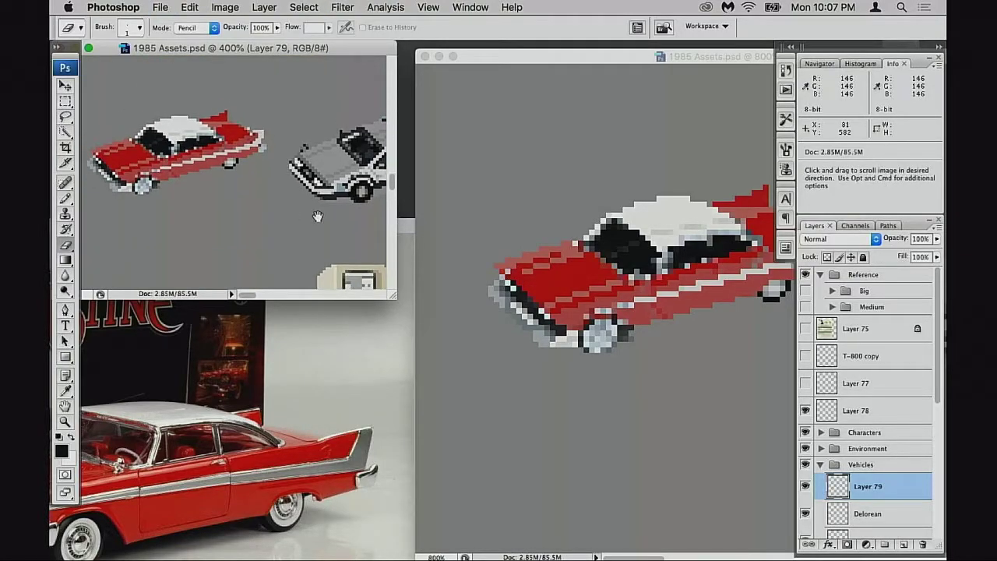
pyautogui.click(701, 307)
pyautogui.moveTo(701, 308); pyautogui.dragTo(625, 315)
pyautogui.hscroll(2, 623, 315)
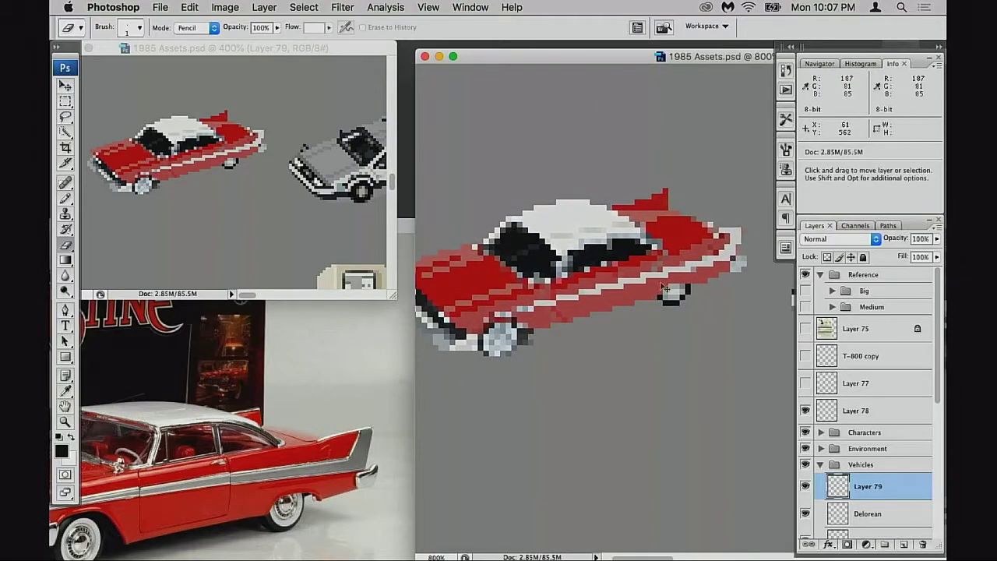
# - Flip the red car on Layer 79 horizontally with Free Transform
pyautogui.press('super+t')
pyautogui.rightClick(589, 273)
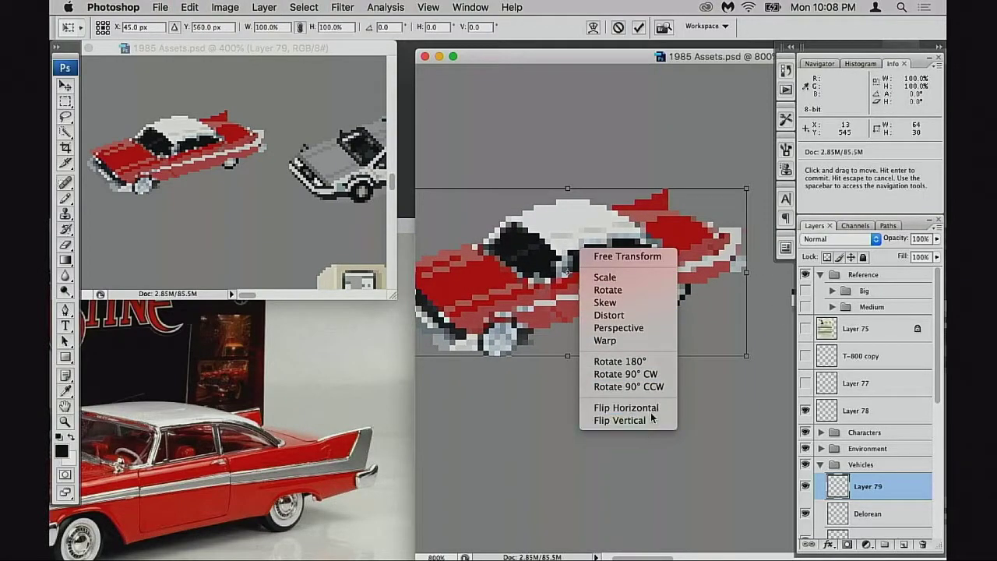
pyautogui.click(626, 407)
pyautogui.press('Return')
pyautogui.press('e')
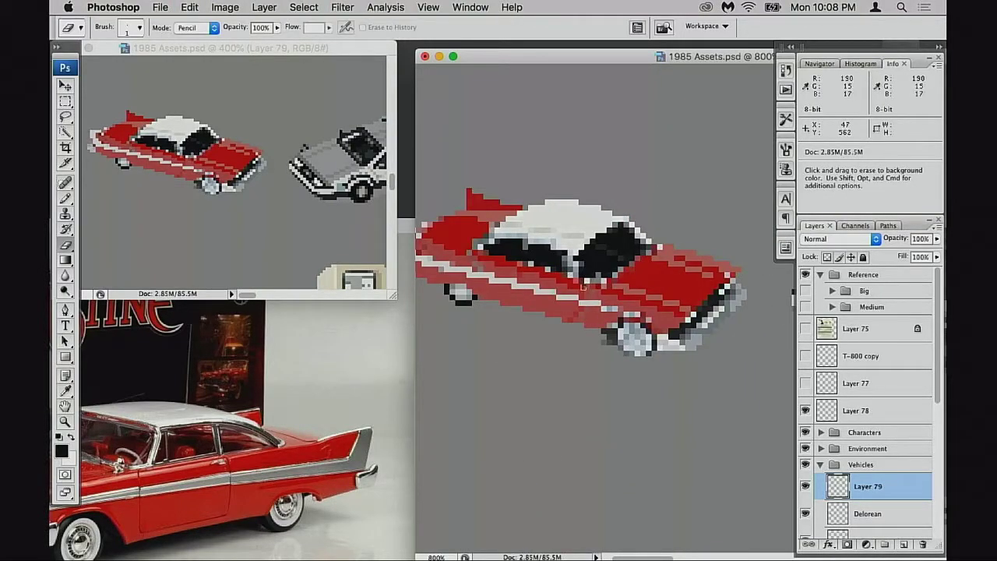
# - Try shifting the rear wheel down one pixel and redrawing its black tyre outline
pyautogui.click(382, 429)
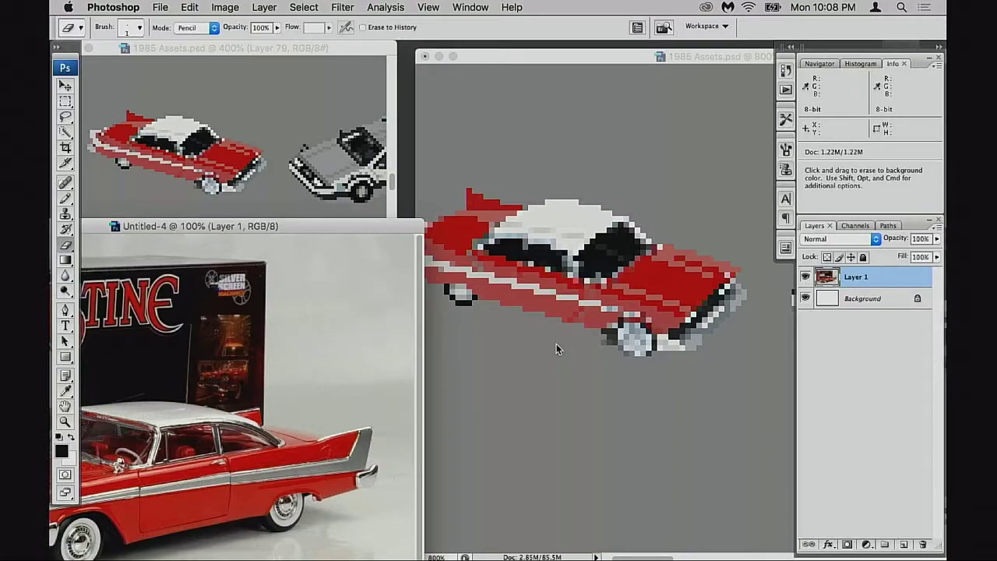
pyautogui.click(556, 343)
pyautogui.keyDown('super'); pyautogui.click(498, 324); pyautogui.keyUp('super')
pyautogui.click(505, 327)
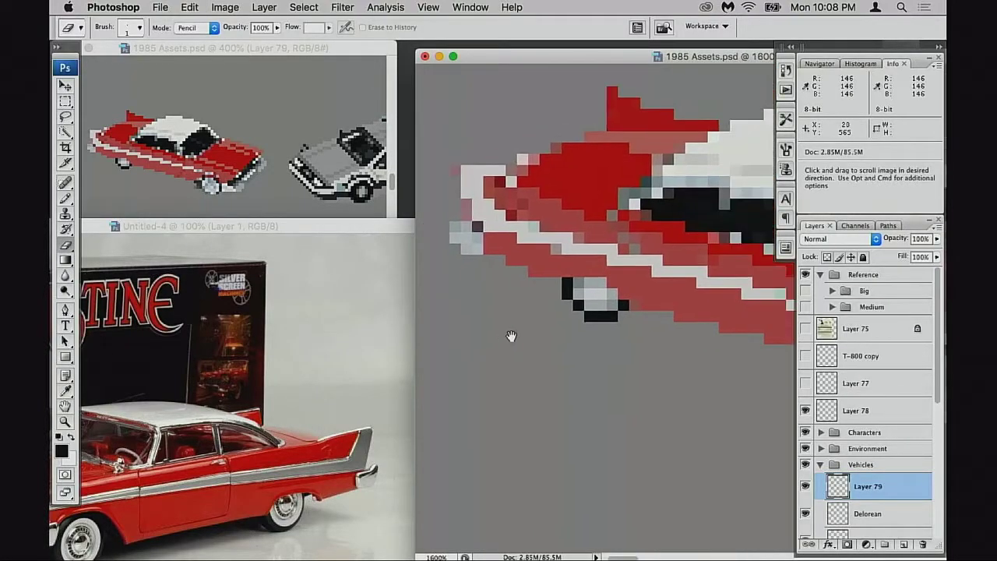
pyautogui.press('b')
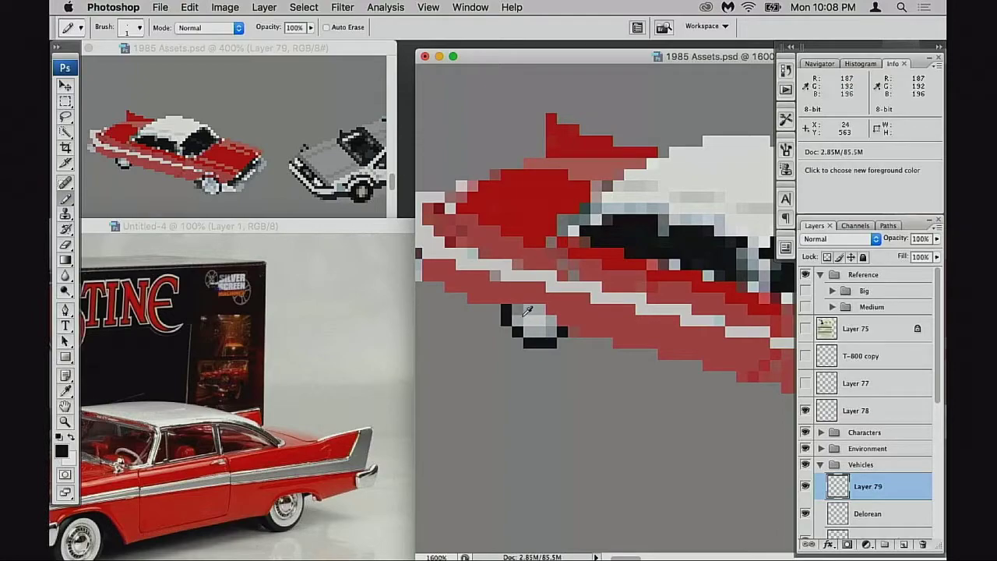
pyautogui.press('m')
pyautogui.moveTo(491, 314); pyautogui.dragTo(545, 359)
pyautogui.moveTo(491, 304); pyautogui.dragTo(544, 359)
pyautogui.press('super+d')
pyautogui.press('b')
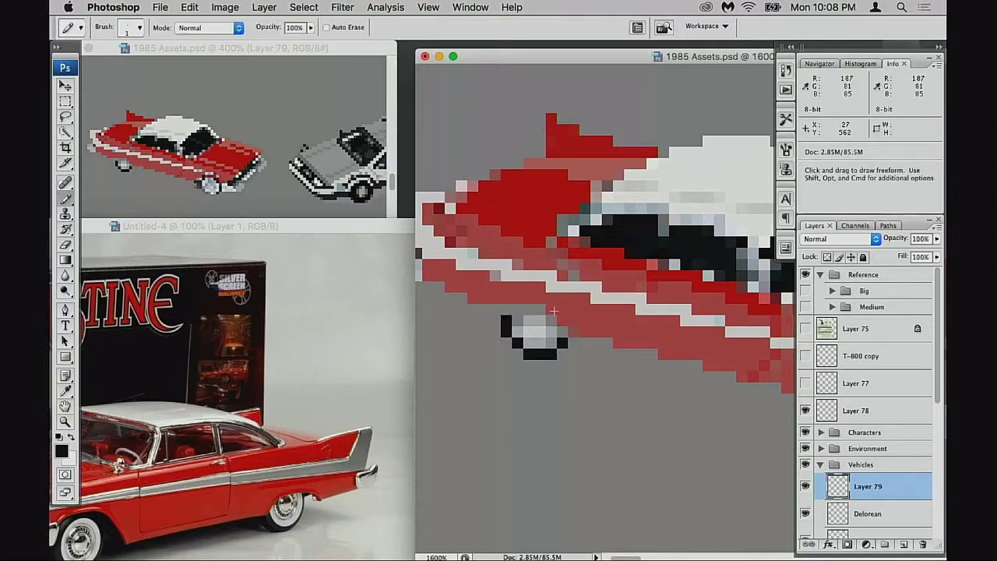
pyautogui.click(505, 311)
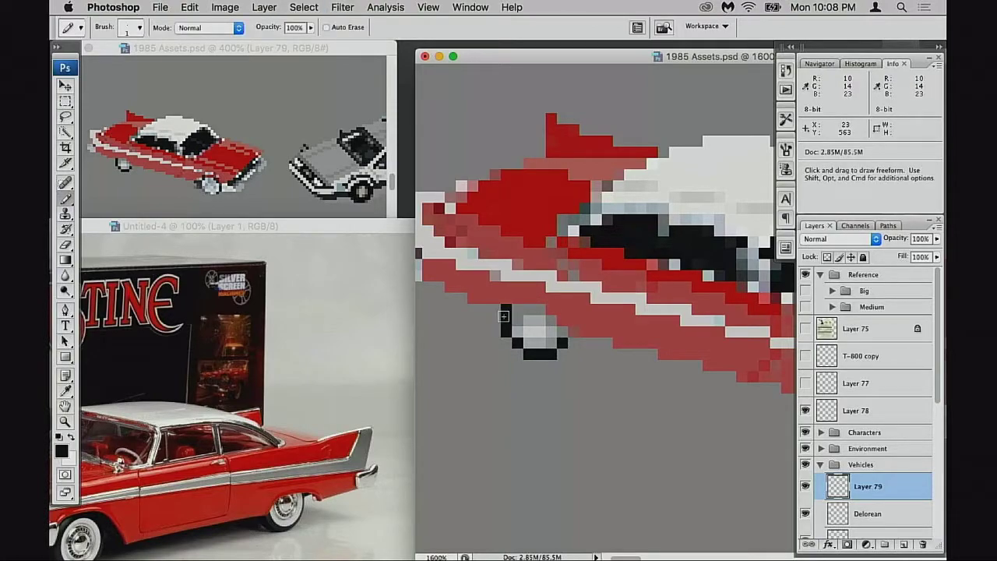
pyautogui.click(574, 339)
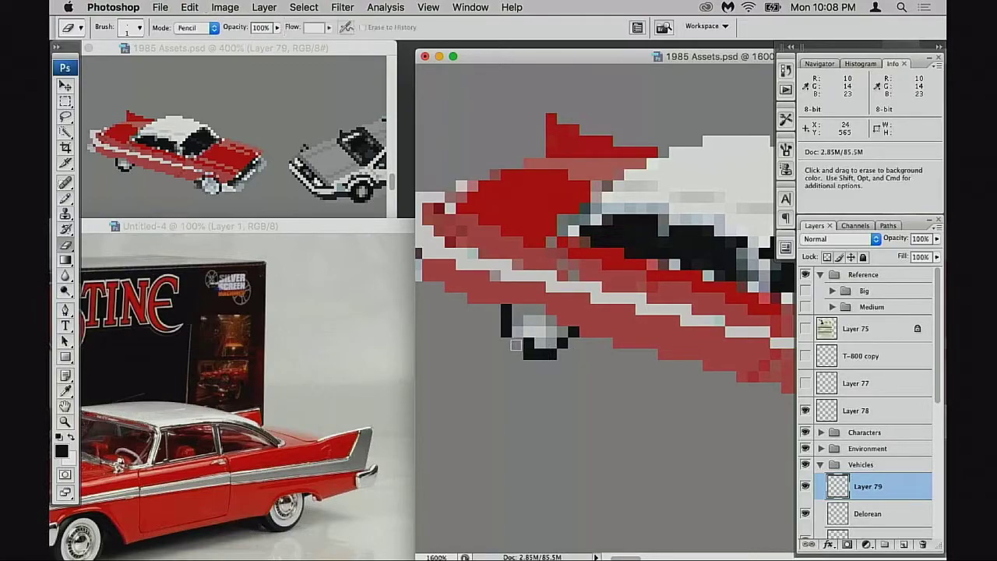
pyautogui.click(518, 342)
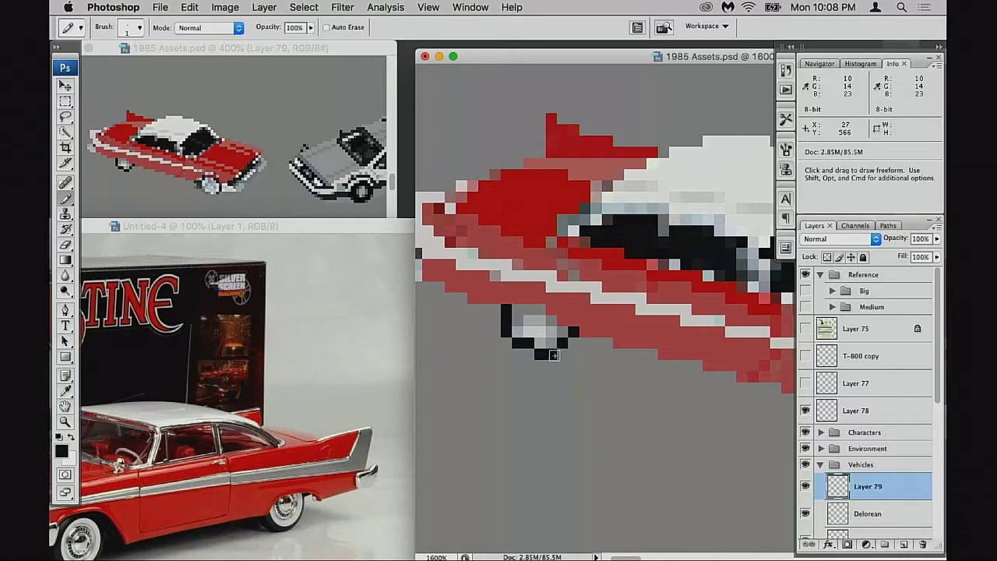
# - Undo the rear wheel's shift and its outline edits, and clear the selection
pyautogui.press('super+z')
pyautogui.press('alt+super+z')
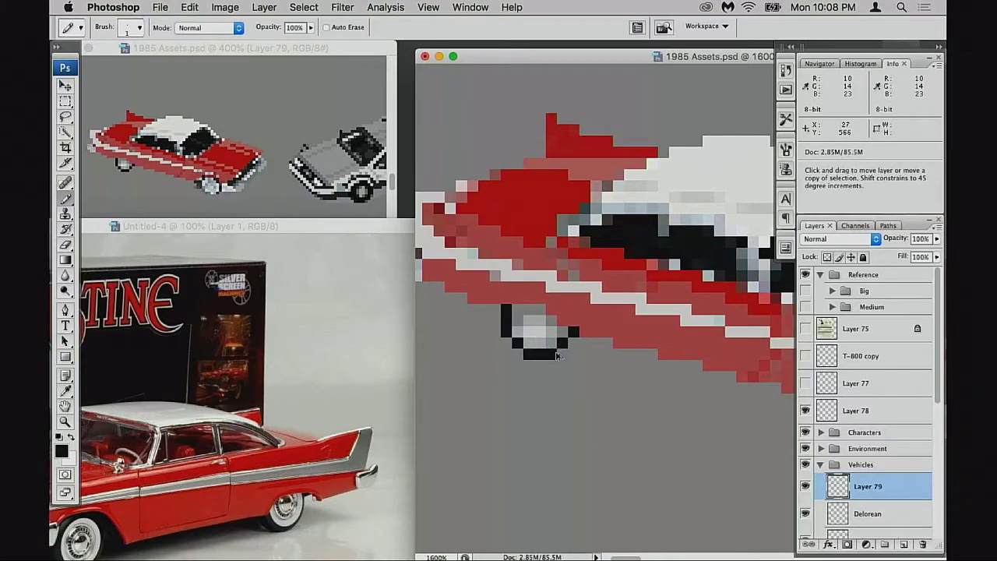
pyautogui.press('alt+super+z')
pyautogui.press('alt+super+z')
pyautogui.press('alt+super+z')
pyautogui.press('alt+super+z')
pyautogui.press('alt+super+z')
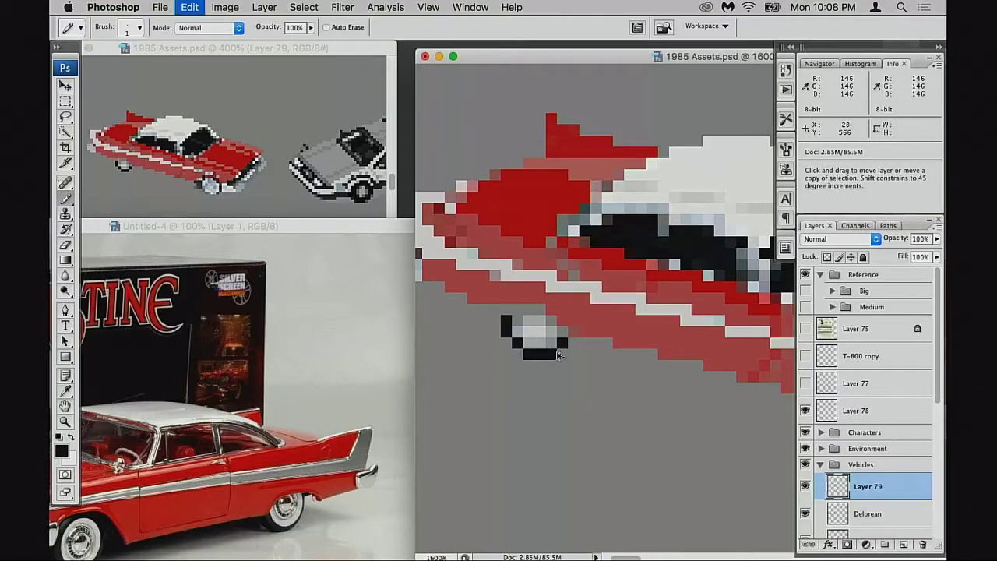
pyautogui.press('super+d')
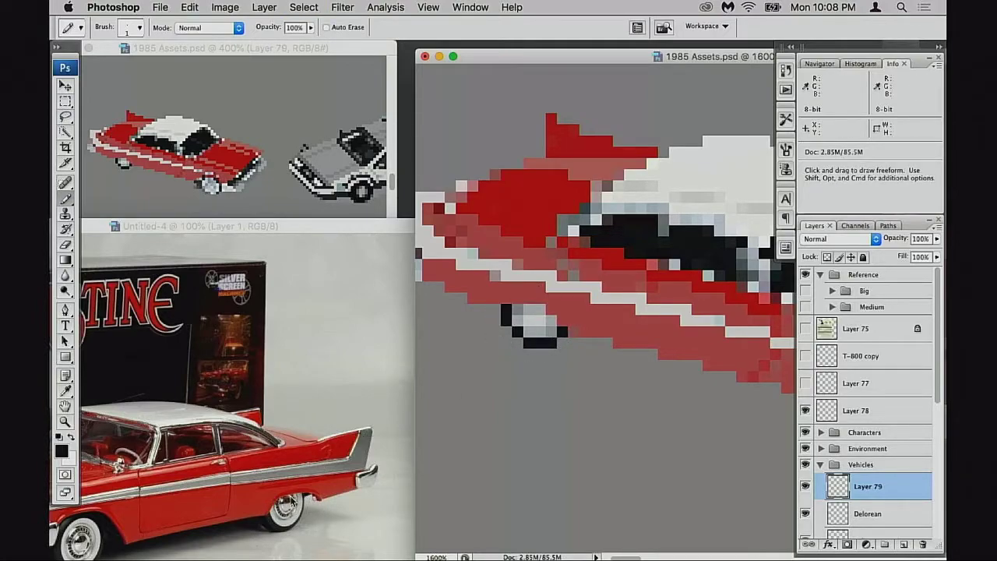
# - Thicken the rear tyre's black outline along its sides and lower corner, undoing the pixels tried beneath it
pyautogui.click(563, 321)
pyautogui.moveTo(662, 390); pyautogui.dragTo(593, 320)
pyautogui.hscroll(-5, 600, 311)
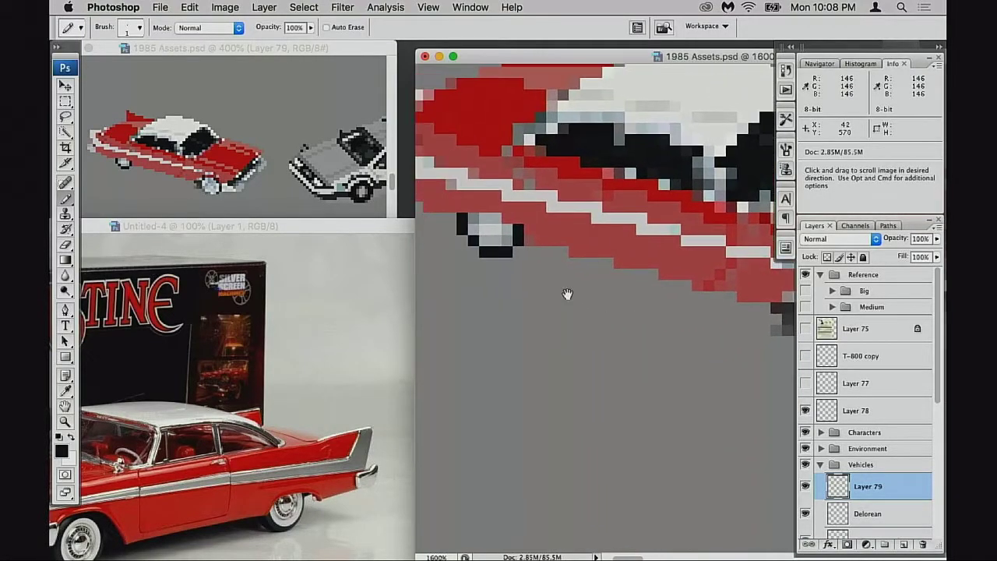
pyautogui.click(533, 257)
pyautogui.press('super+z')
pyautogui.moveTo(535, 265); pyautogui.dragTo(566, 289)
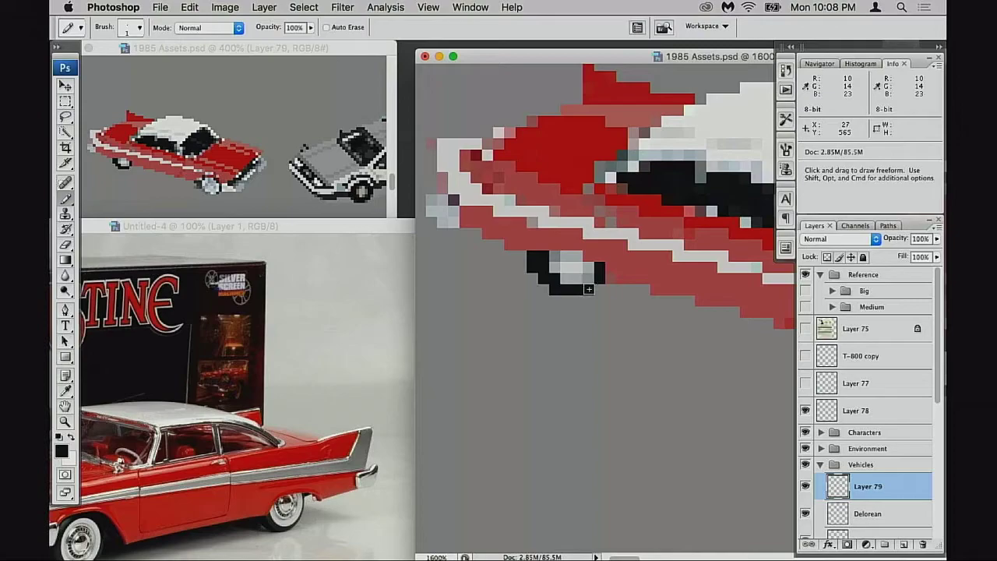
pyautogui.click(599, 289)
pyautogui.moveTo(579, 300); pyautogui.dragTo(569, 297)
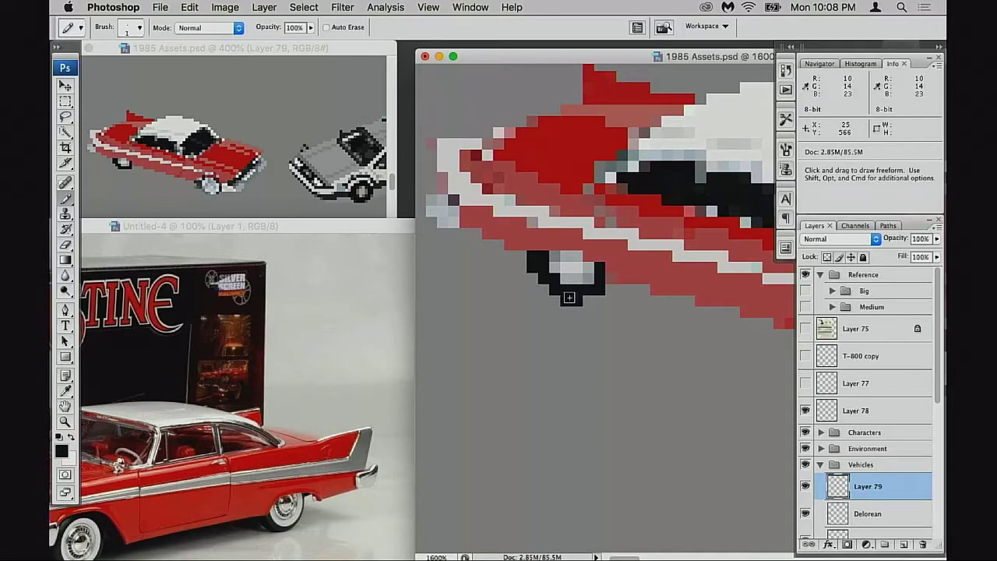
pyautogui.press('super+z')
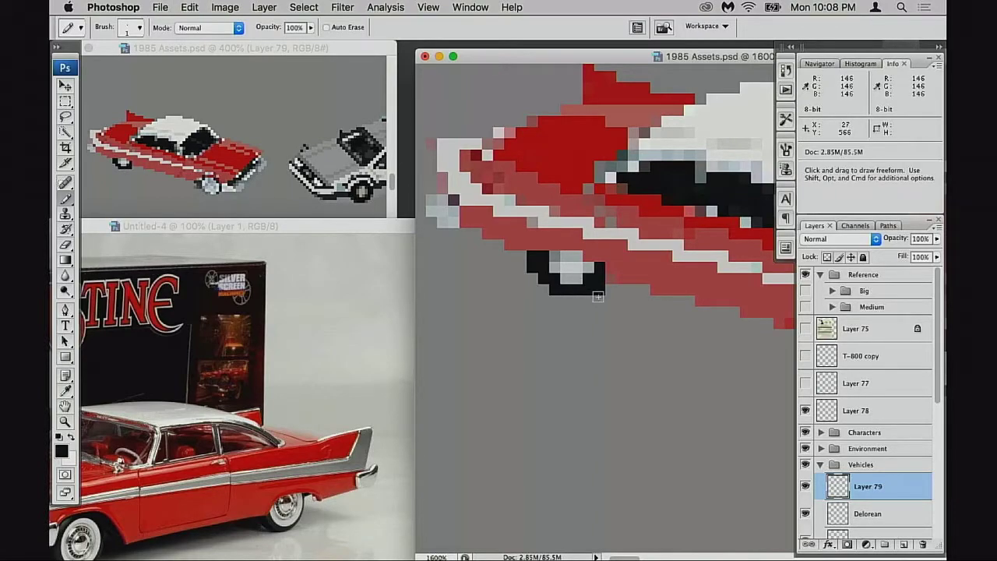
# - Extend the rear tyre's black edge towards the lower body panel and save the document
pyautogui.press('e')
pyautogui.press('b')
pyautogui.click(610, 278)
pyautogui.press('super+s')
# - Flip the red car horizontally again so it faces its original direction
pyautogui.moveTo(604, 320); pyautogui.dragTo(570, 297)
pyautogui.moveTo(648, 287); pyautogui.dragTo(630, 291)
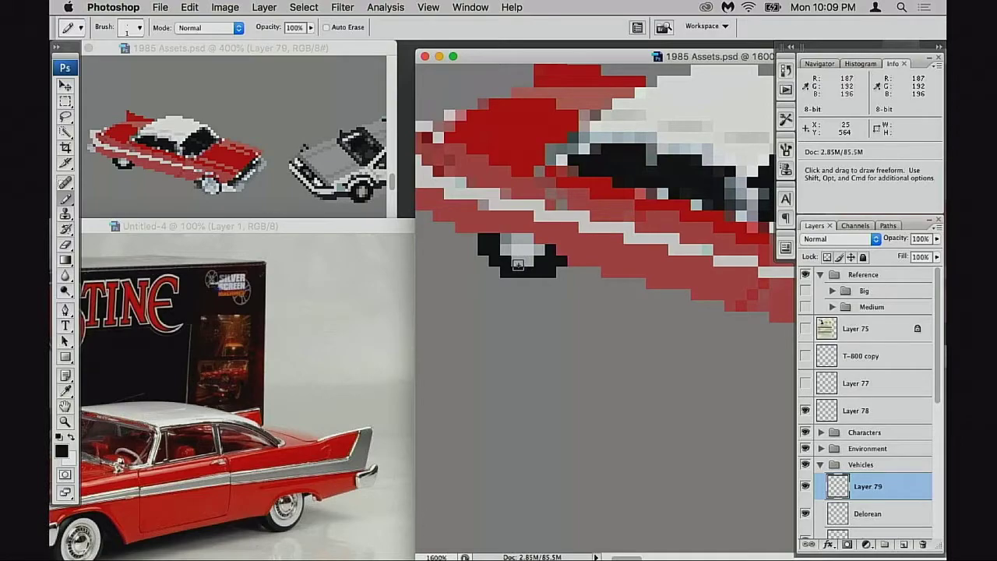
pyautogui.hscroll(10, 592, 296)
pyautogui.scroll(-2, 592, 296)
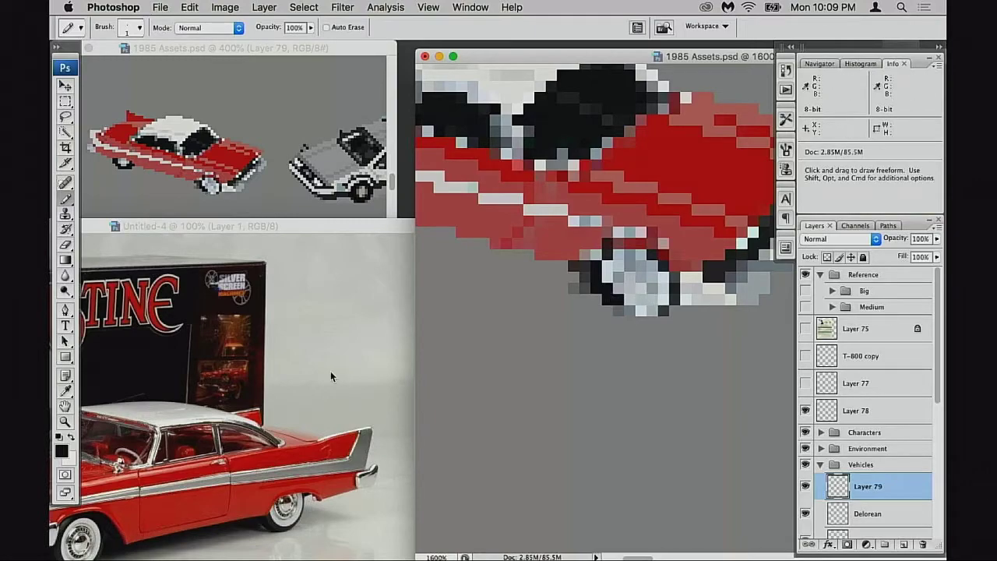
pyautogui.moveTo(351, 231); pyautogui.dragTo(360, 235)
pyautogui.click(591, 257)
pyautogui.press('super+t')
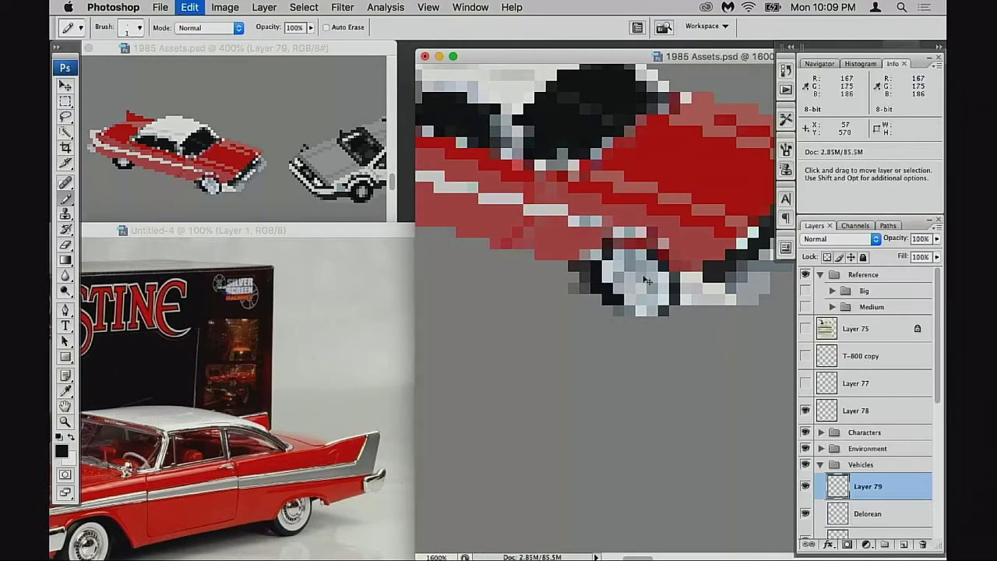
pyautogui.rightClick(592, 262)
pyautogui.click(664, 423)
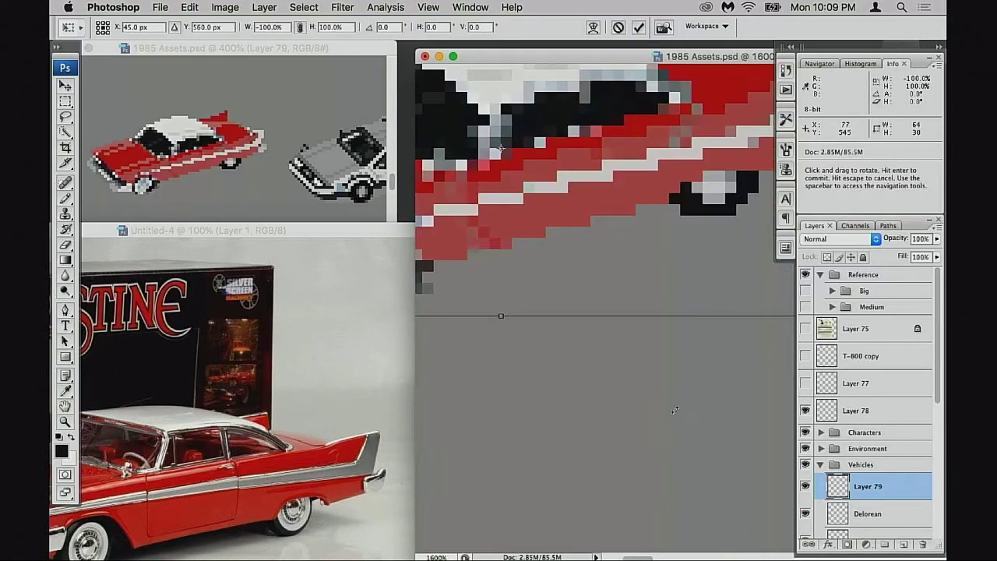
pyautogui.press('Return')
# - Arrange the reference windows so Untitled-3 shows the photo's front wheel beneath the sprite preview
pyautogui.moveTo(499, 319); pyautogui.dragTo(741, 347)
pyautogui.click(355, 351)
pyautogui.moveTo(249, 311); pyautogui.dragTo(330, 312)
pyautogui.moveTo(318, 229); pyautogui.dragTo(670, 163)
pyautogui.moveTo(268, 445); pyautogui.dragTo(201, 324)
pyautogui.moveTo(513, 167); pyautogui.dragTo(262, 474)
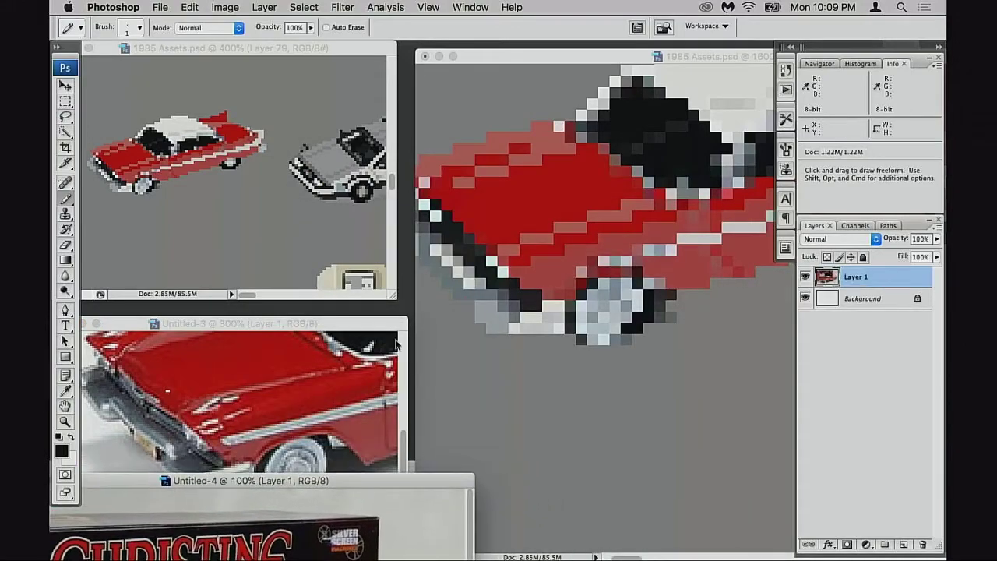
pyautogui.click(374, 319)
pyautogui.moveTo(375, 319); pyautogui.dragTo(378, 279)
pyautogui.click(480, 311)
# - Outline the front tyre's underside and sides in black and erase stray pixels behind the wheel
pyautogui.hscroll(3, 555, 280)
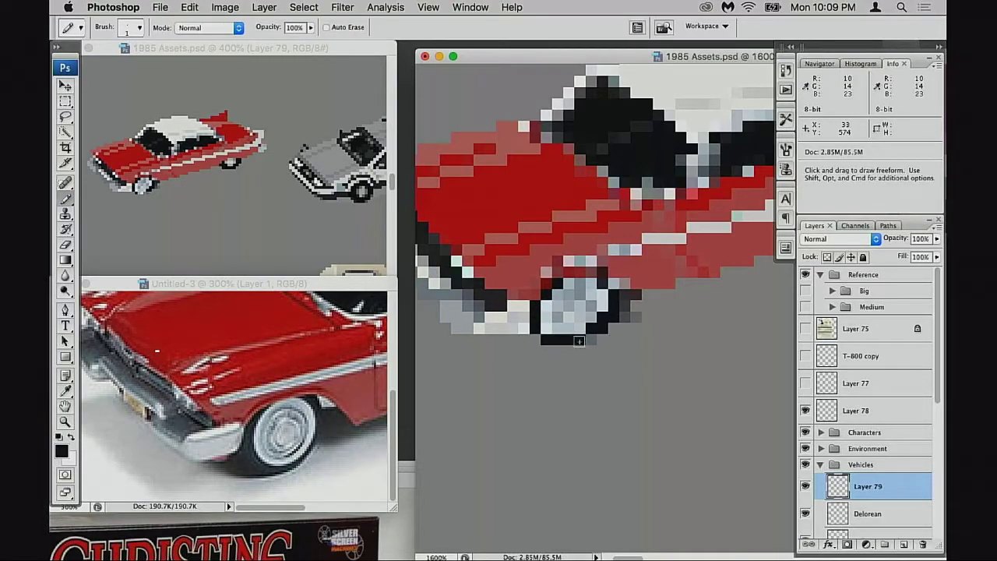
pyautogui.press('e')
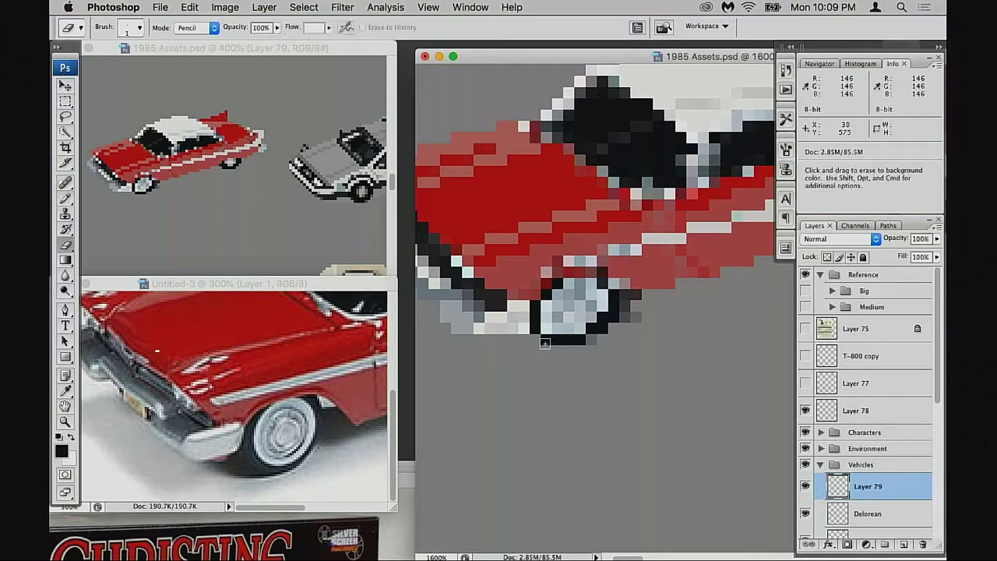
pyautogui.press('b')
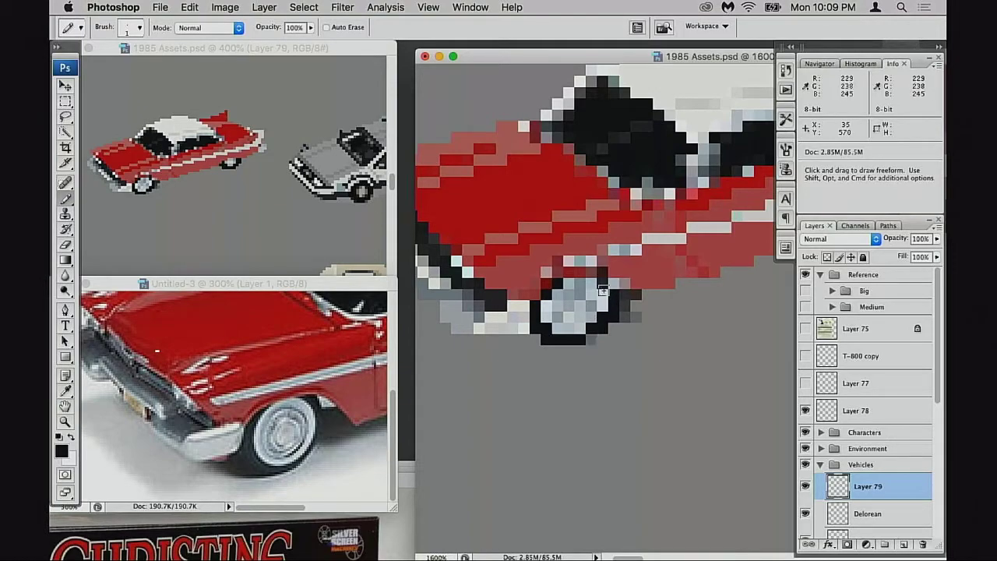
pyautogui.press('e')
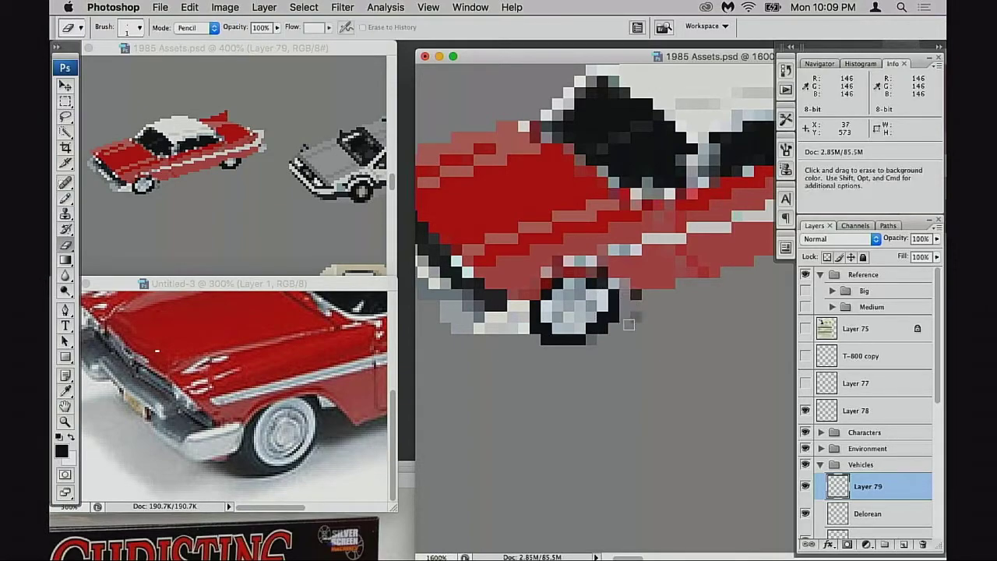
# - Sample greys from the rear wheel and widen its hubcap with them, undoing a light grey pixel tried along the way
pyautogui.press('space')
pyautogui.moveTo(613, 343); pyautogui.dragTo(558, 360)
pyautogui.press('b')
pyautogui.keyDown('alt'); pyautogui.click(676, 255); pyautogui.keyUp('alt')
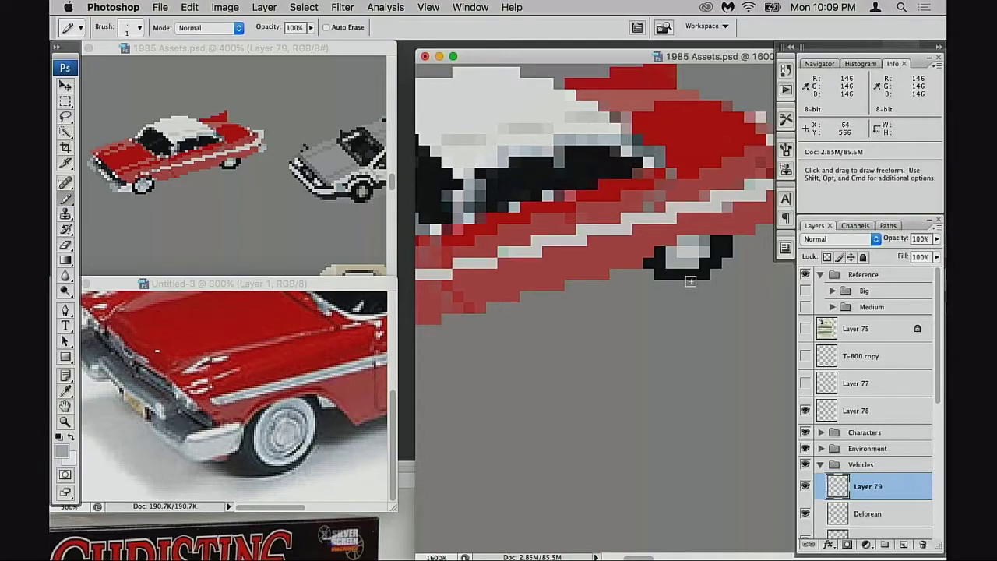
pyautogui.click(662, 255)
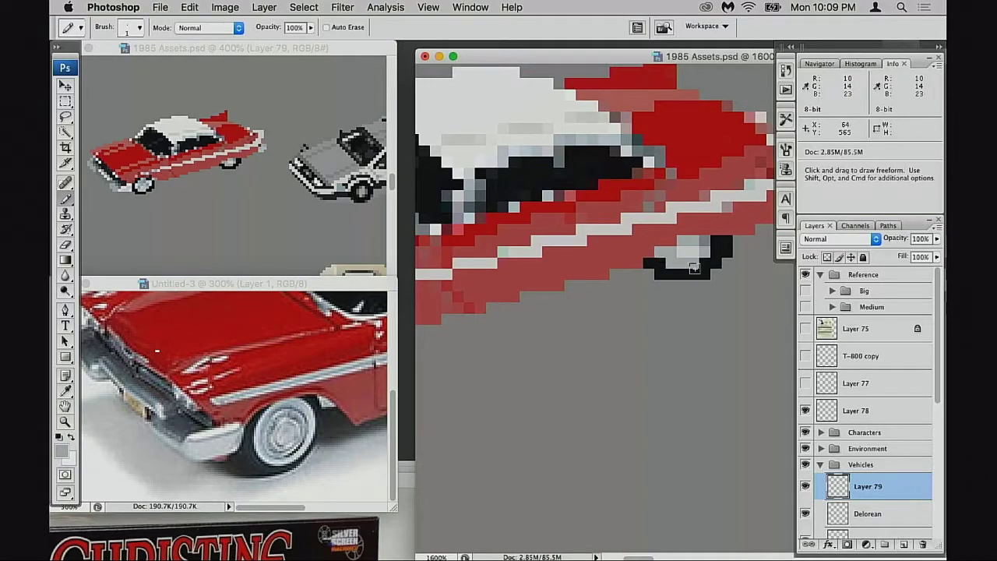
pyautogui.click(663, 262)
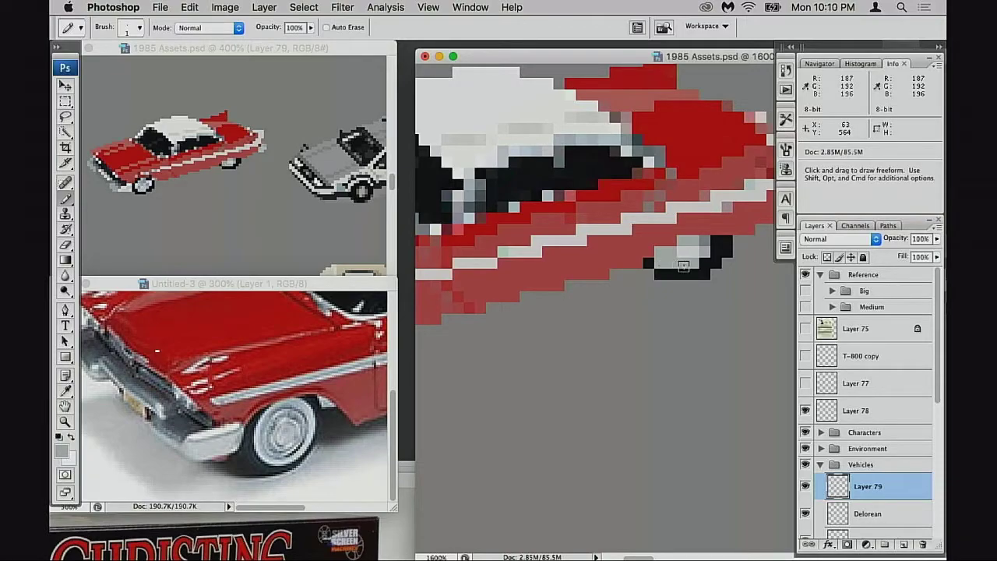
pyautogui.press('super+z')
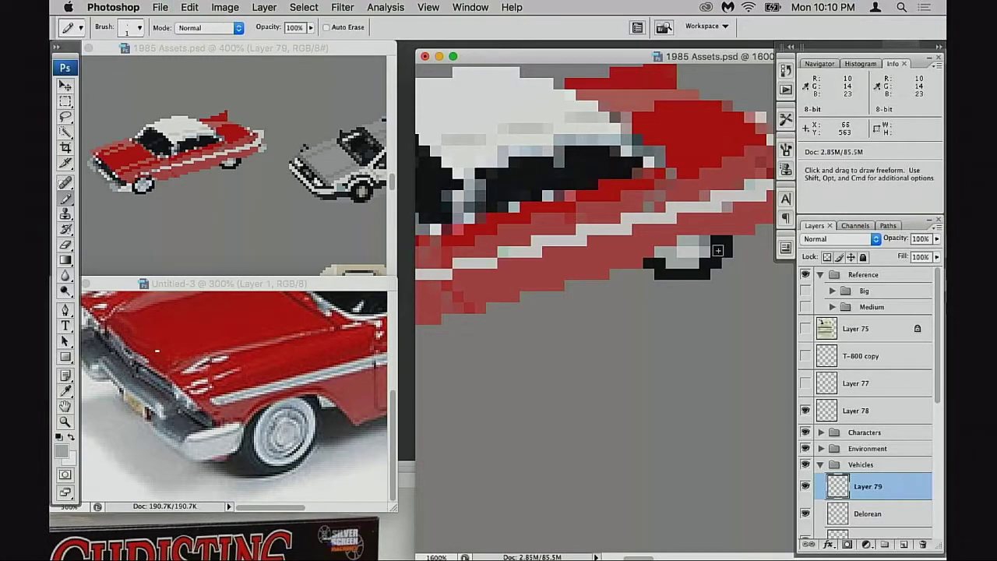
pyautogui.keyDown('alt'); pyautogui.click(706, 249); pyautogui.keyUp('alt')
pyautogui.click(715, 240)
pyautogui.keyDown('alt'); pyautogui.click(706, 246); pyautogui.keyUp('alt')
pyautogui.click(661, 264)
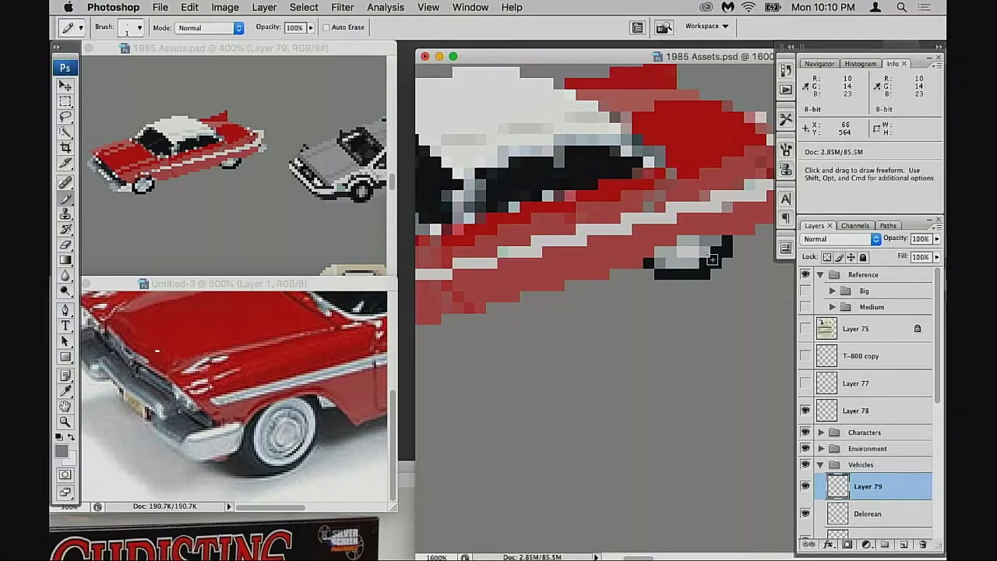
# - Erase the excess outer pixels of the rear tyre to slim its black outline, and save the document
pyautogui.press('e')
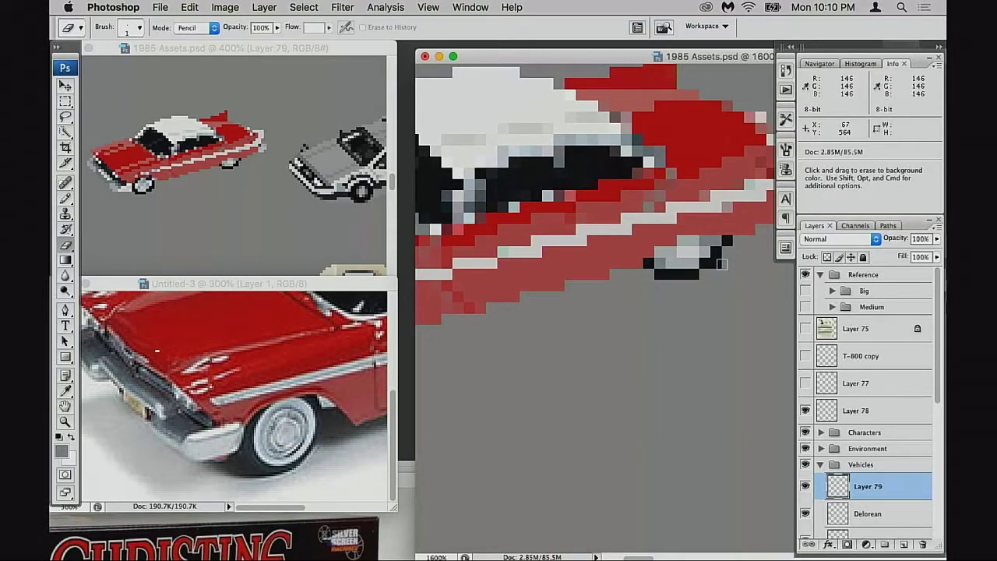
pyautogui.press('b')
pyautogui.keyDown('alt'); pyautogui.click(720, 251); pyautogui.keyUp('alt')
pyautogui.press('e')
pyautogui.click(726, 242)
pyautogui.moveTo(646, 301); pyautogui.dragTo(690, 277)
pyautogui.press('super+s')
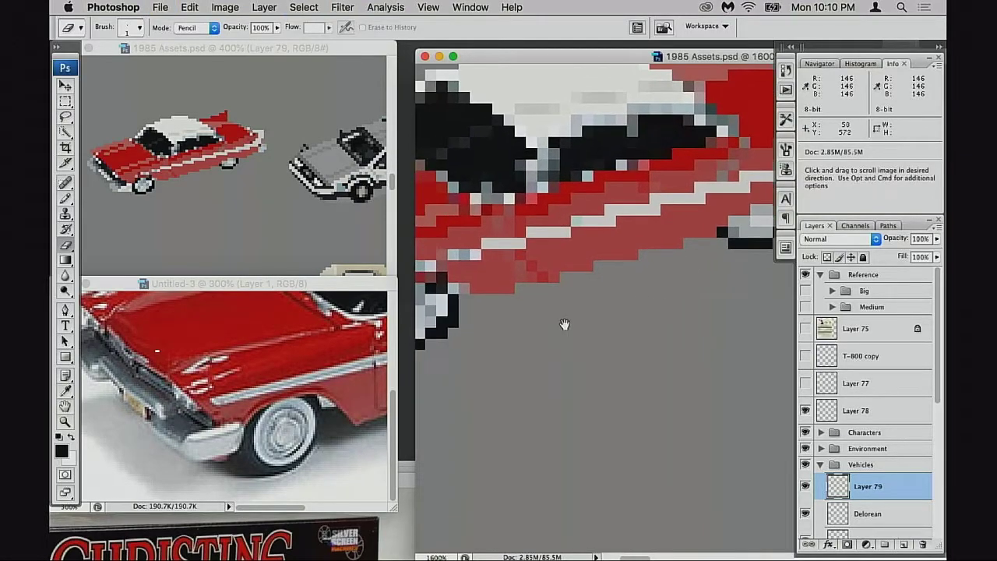
# - Repaint the front wheel's hubcap in flat light greys, replacing its mottled bluish pixels
pyautogui.moveTo(582, 324); pyautogui.dragTo(636, 302)
pyautogui.press('m')
pyautogui.moveTo(511, 271)
pyautogui.mouseDown()
pyautogui.moveTo(556, 322)
pyautogui.moveTo(562, 311)
pyautogui.mouseUp()
pyautogui.press('super+d')
pyautogui.press('b')
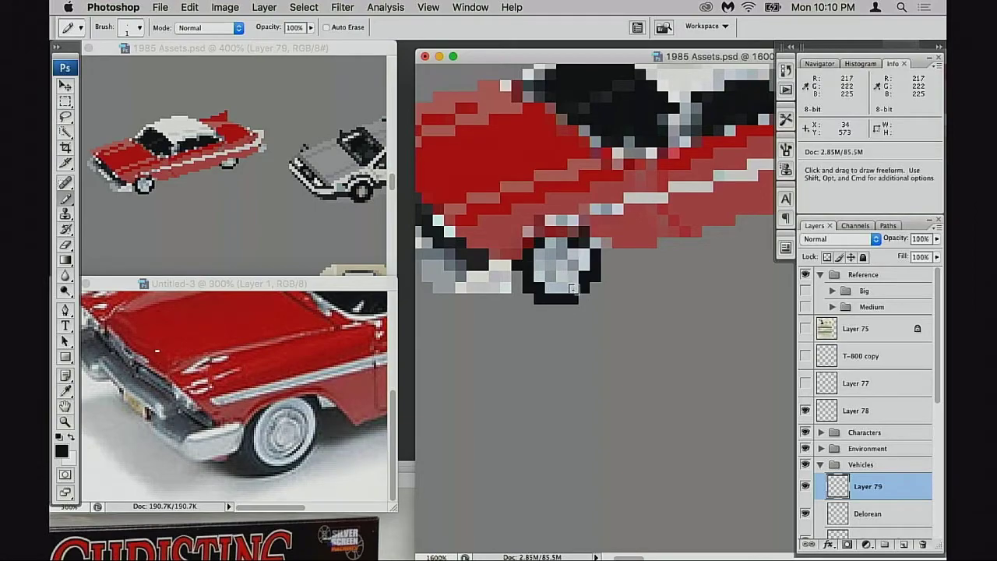
pyautogui.moveTo(675, 279); pyautogui.dragTo(607, 255)
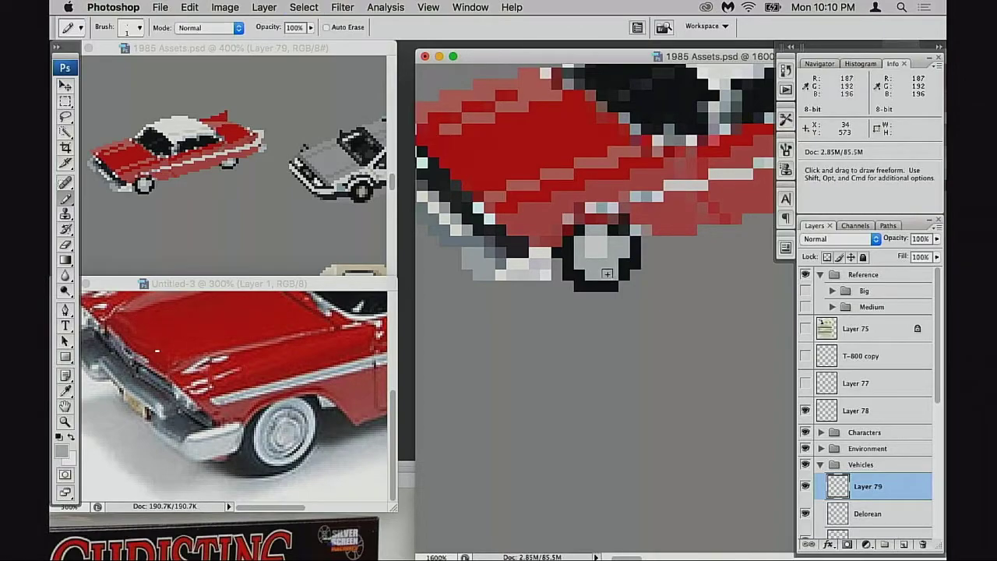
# - Sample the tyre's black, trim the front tyre's underside one pixel shorter, and save the document
pyautogui.keyDown('alt'); pyautogui.click(614, 273); pyautogui.keyUp('alt')
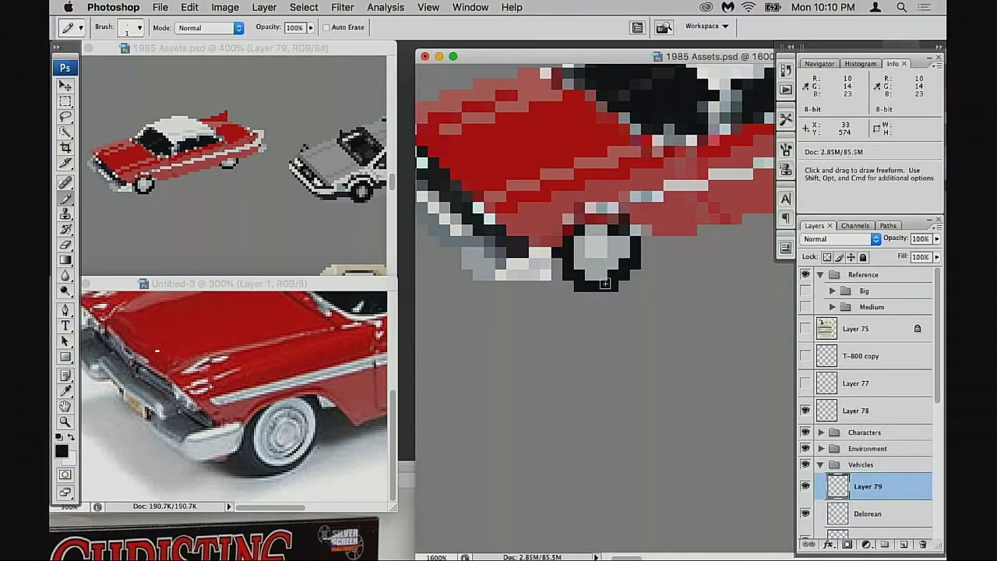
pyautogui.press('e')
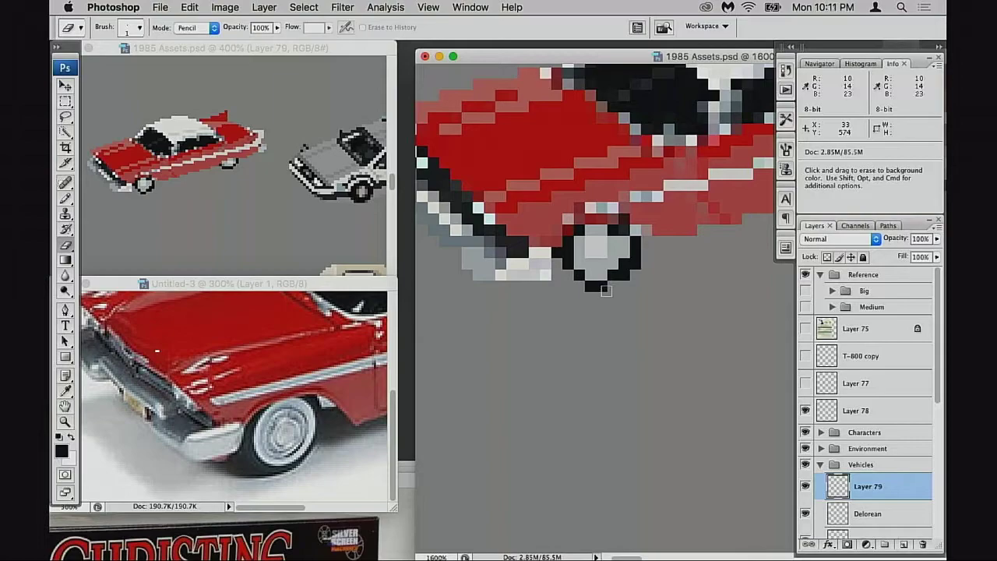
pyautogui.press('b')
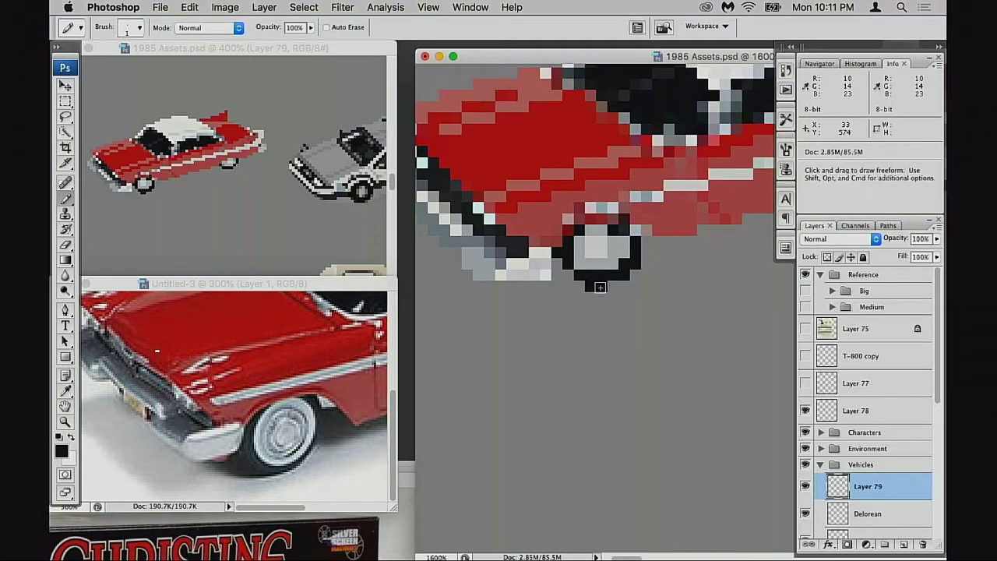
pyautogui.press('e')
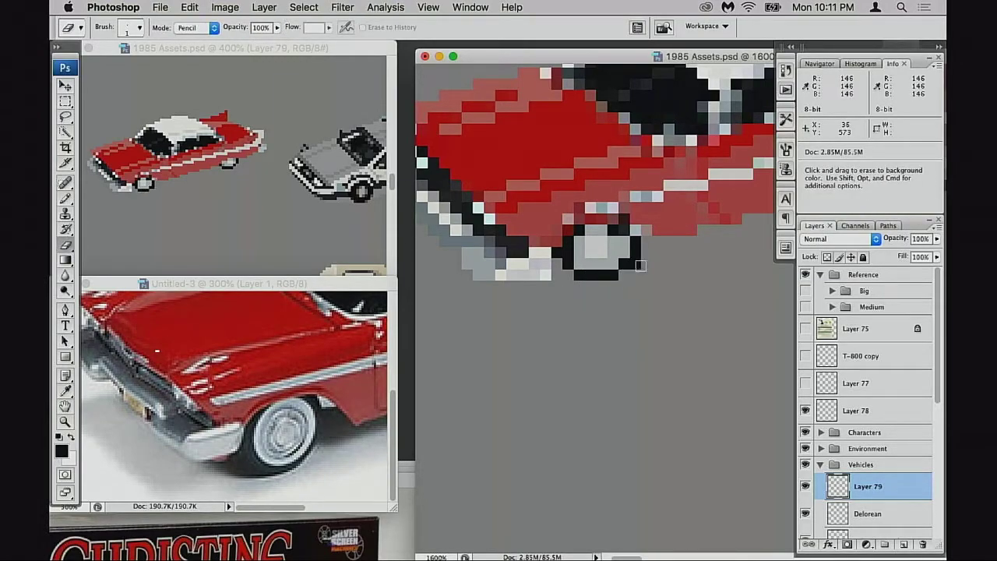
pyautogui.press('v')
pyautogui.press('Up')
pyautogui.press('super+s')
pyautogui.press('space')
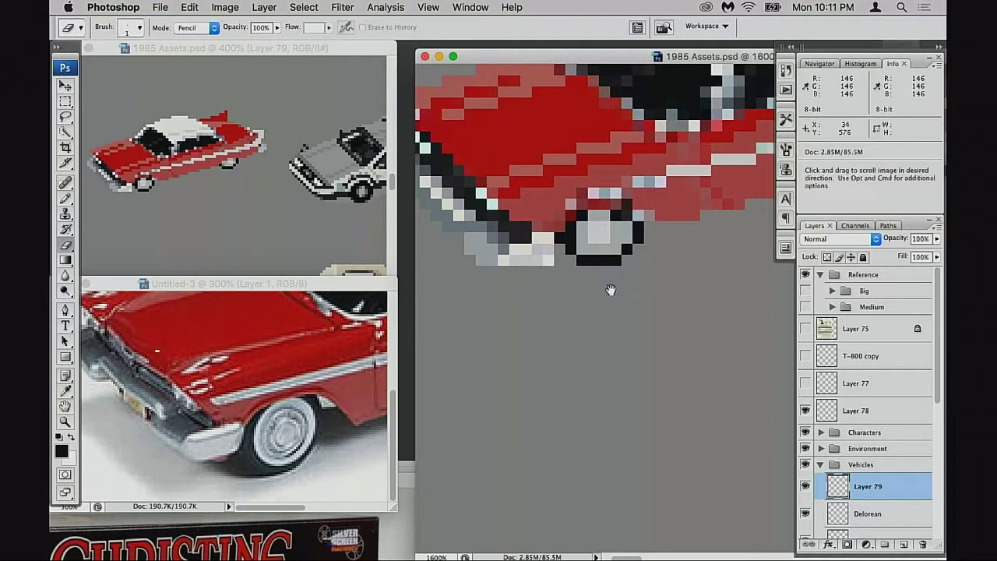
# - Sample the light trim colour and continue the side stripe over the front wheel onto the front fender, covering the bluish pixels
pyautogui.moveTo(603, 292); pyautogui.dragTo(585, 277)
pyautogui.press('b')
pyautogui.press('space')
pyautogui.keyDown('alt'); pyautogui.click(581, 200); pyautogui.keyUp('alt')
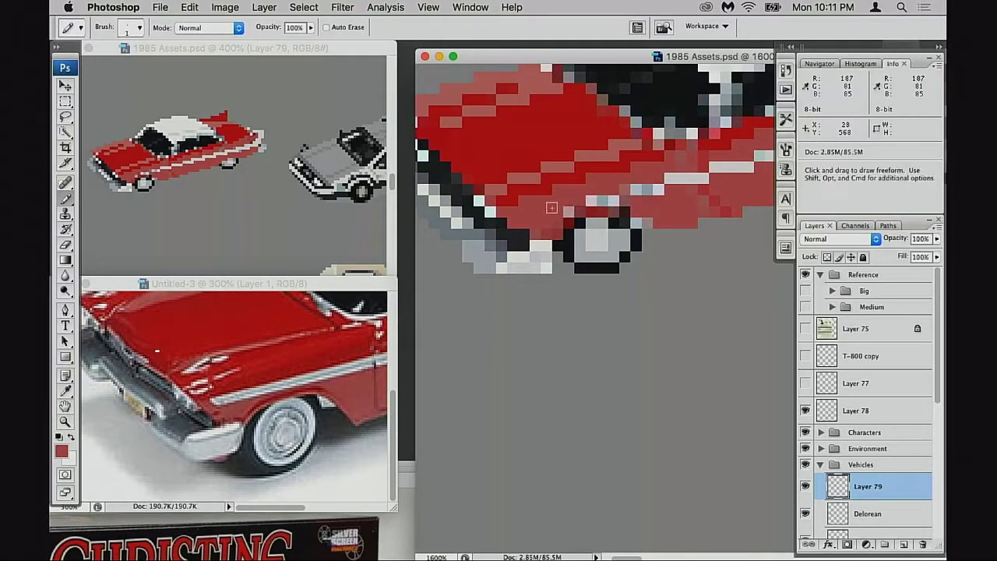
pyautogui.keyDown('alt'); pyautogui.click(674, 177); pyautogui.keyUp('alt')
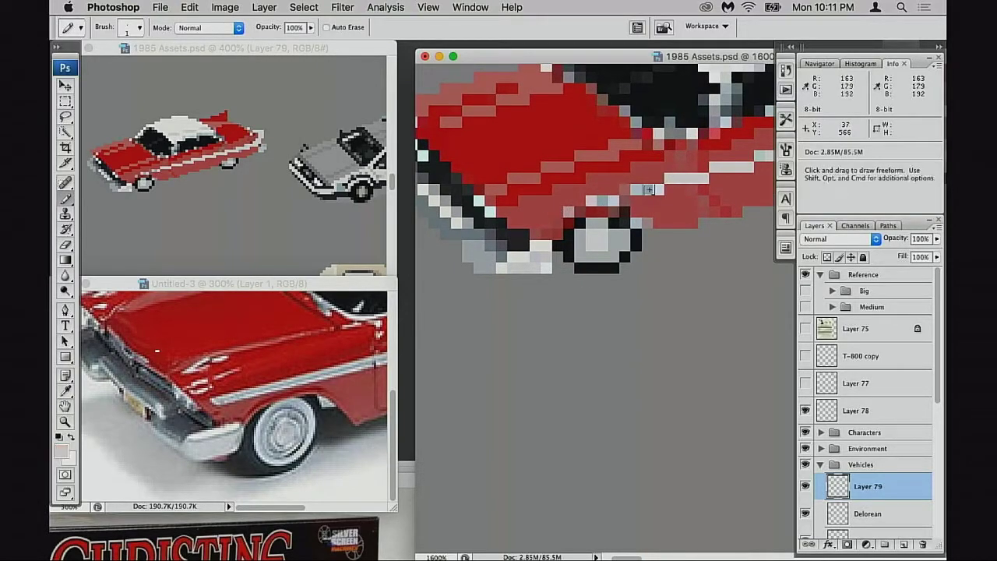
pyautogui.moveTo(611, 198); pyautogui.dragTo(536, 214)
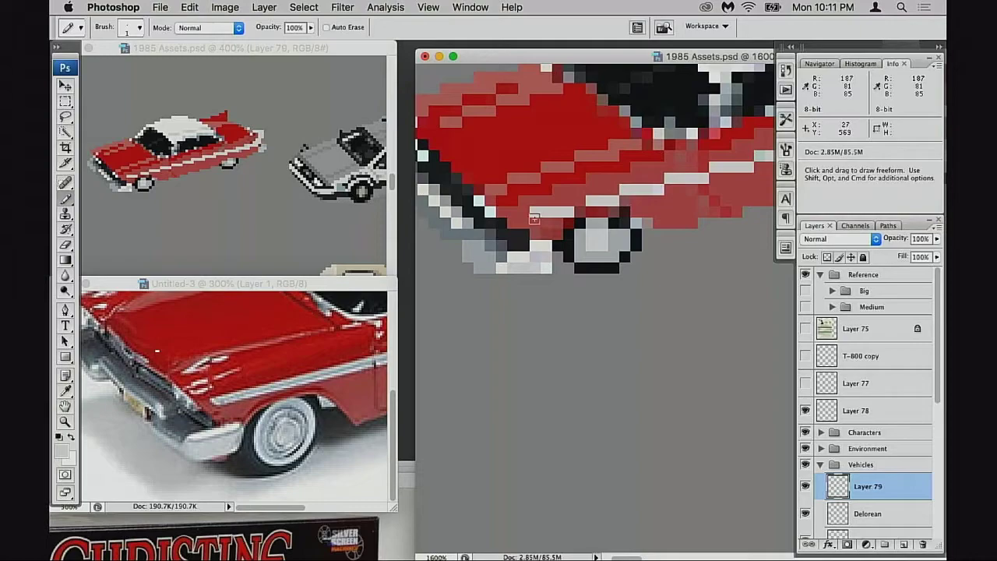
# - Try extending the stripe's front tip toward the grille with light pixels, undoing the tested variations
pyautogui.click(535, 221)
pyautogui.press('super+z')
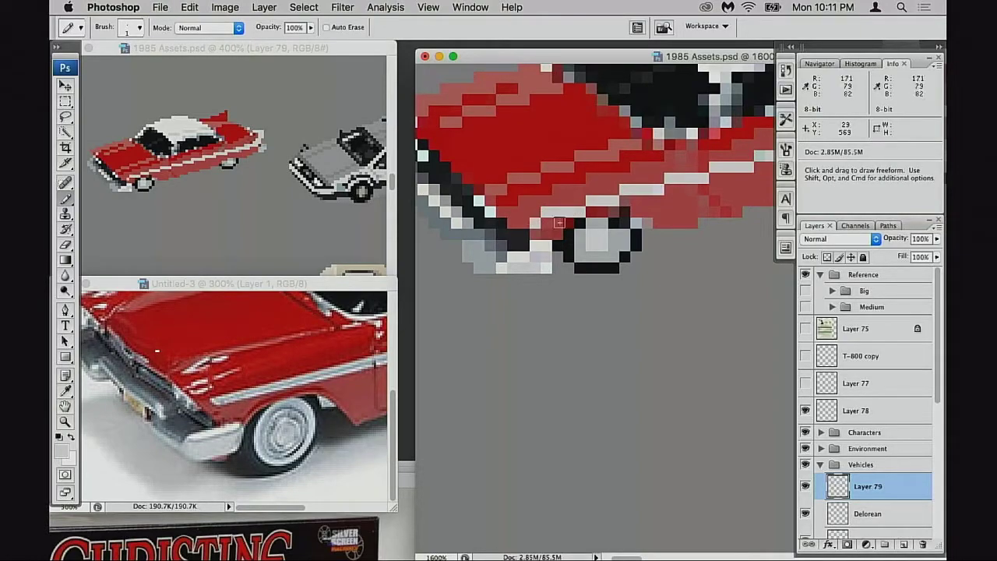
pyautogui.press('super+z')
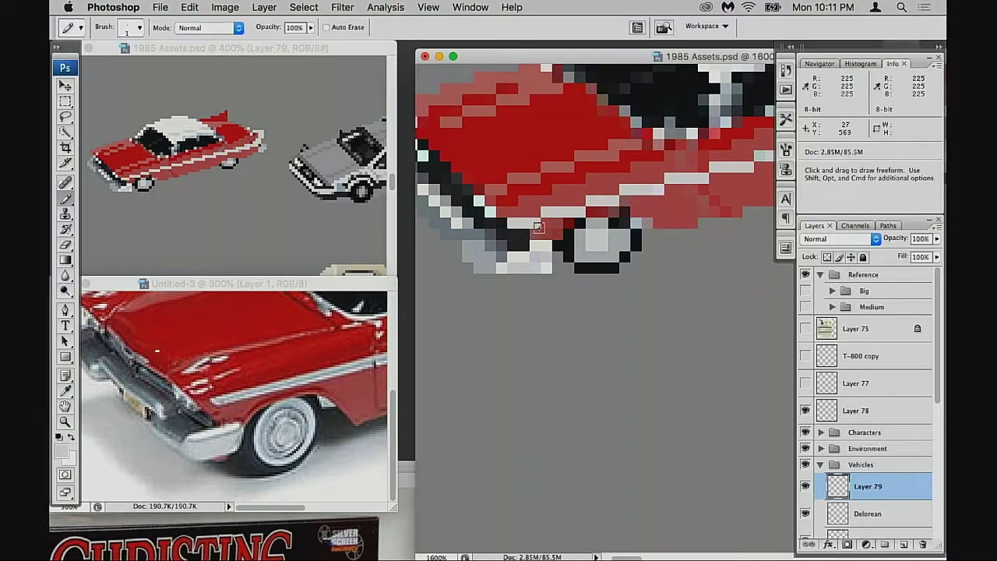
pyautogui.press('e')
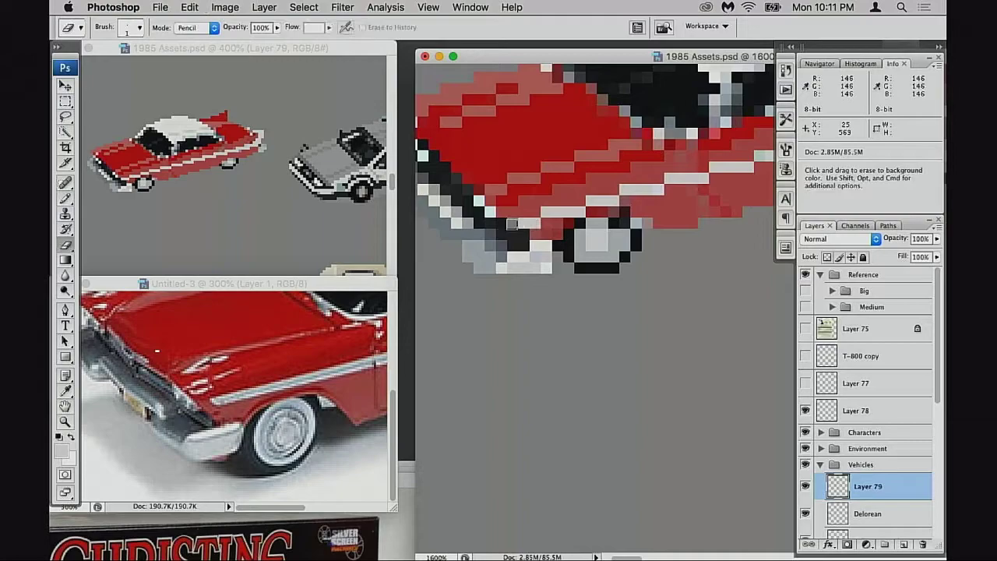
pyautogui.press('super+z')
# - Fill the fender's front corner with sampled solid red and darken the adjoining grille edge with sampled black
pyautogui.press('b')
pyautogui.keyDown('alt'); pyautogui.click(516, 199); pyautogui.keyUp('alt')
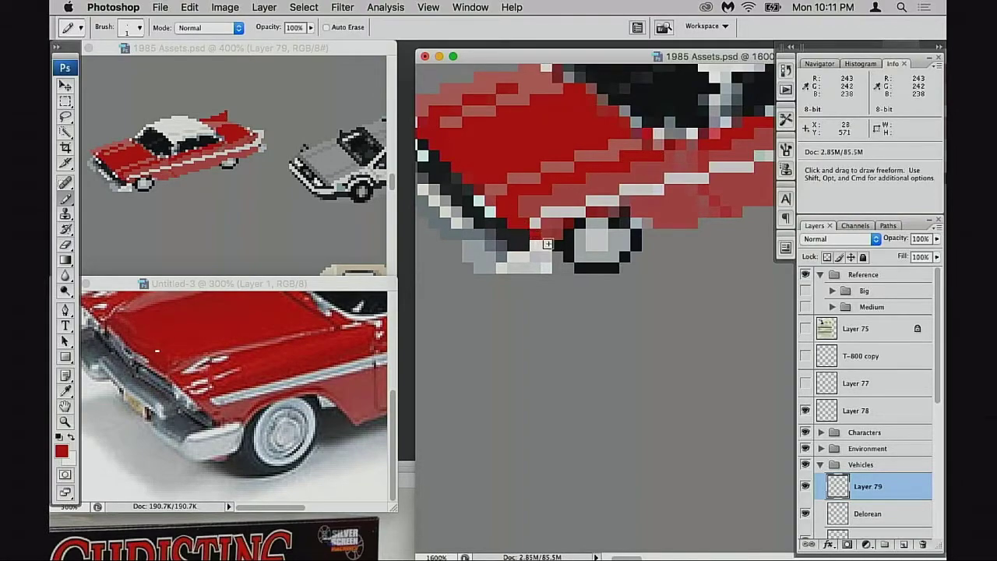
pyautogui.keyDown('alt'); pyautogui.click(542, 205); pyautogui.keyUp('alt')
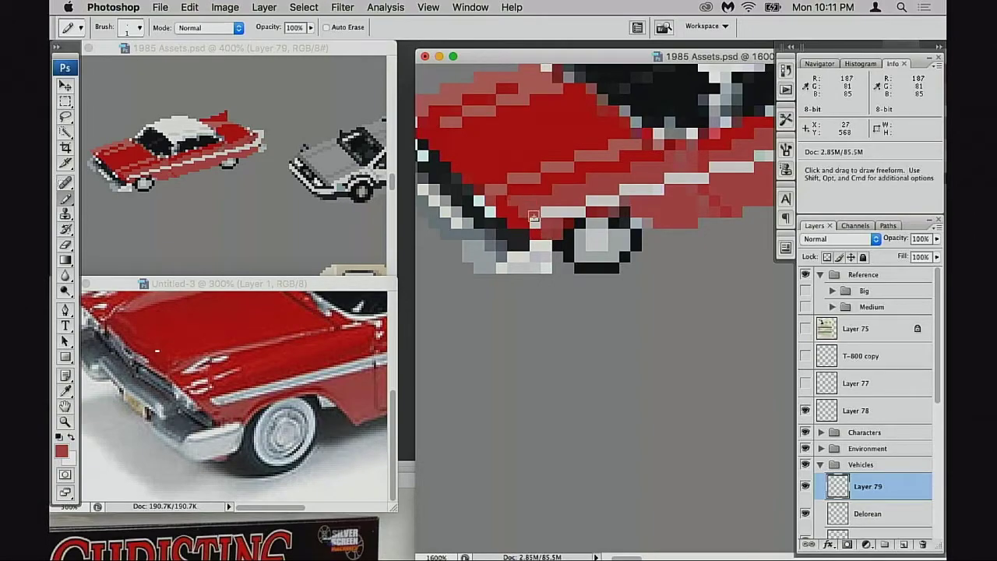
pyautogui.keyDown('alt'); pyautogui.click(659, 103); pyautogui.keyUp('alt')
pyautogui.click(523, 235)
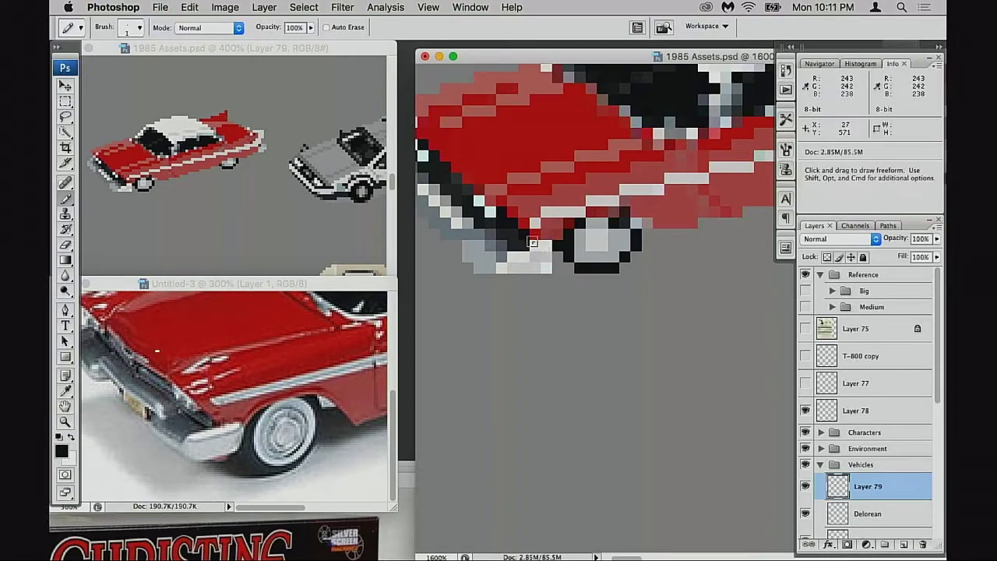
# - Paint solid red beneath the stripe along the front wheel's arch, and sample the faded body red for the pixels behind it
pyautogui.keyDown('alt'); pyautogui.click(540, 227); pyautogui.keyUp('alt')
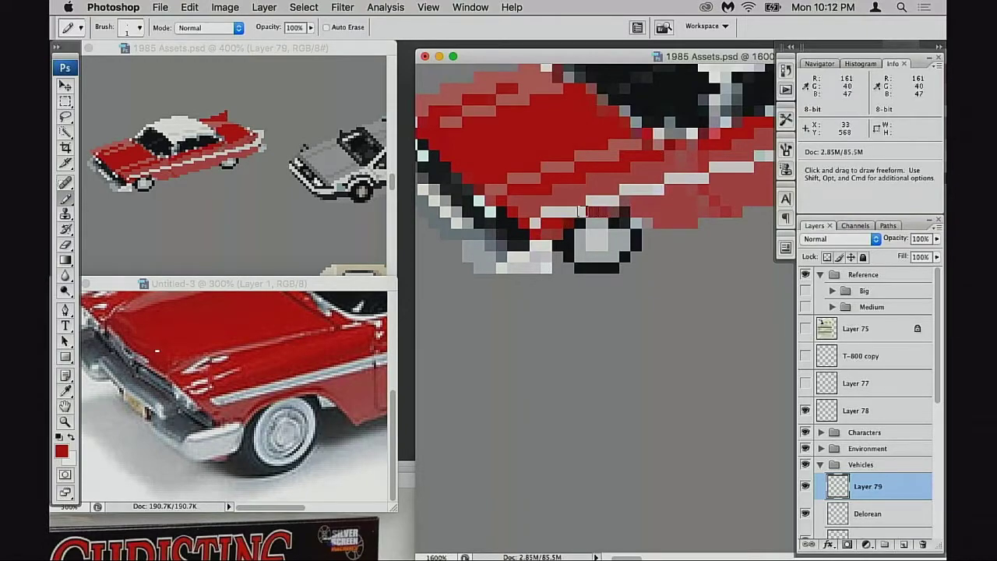
pyautogui.moveTo(584, 211); pyautogui.dragTo(605, 209)
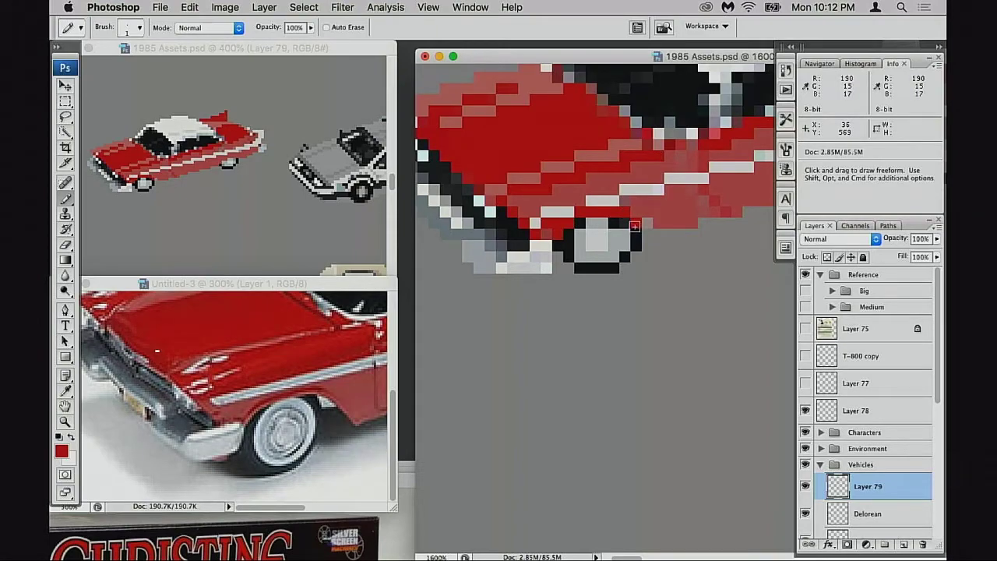
pyautogui.keyDown('alt'); pyautogui.click(662, 207); pyautogui.keyUp('alt')
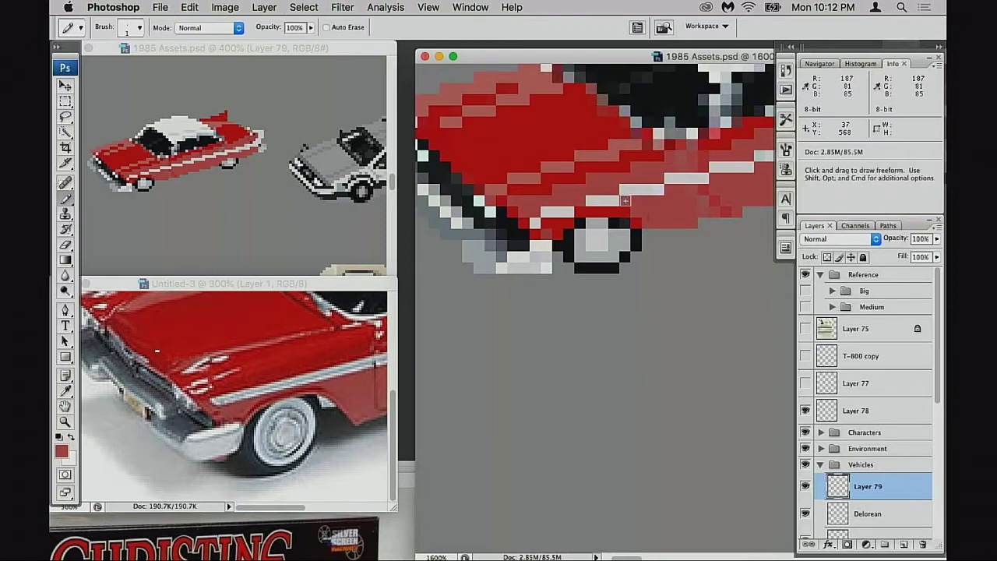
# - Paint the fender patch ahead of the front wheel and the stripe's stray tip pixel solid red, undoing misplaced test pixels
pyautogui.keyDown('alt'); pyautogui.click(558, 225); pyautogui.keyUp('alt')
pyautogui.click(559, 235)
pyautogui.press('super+z')
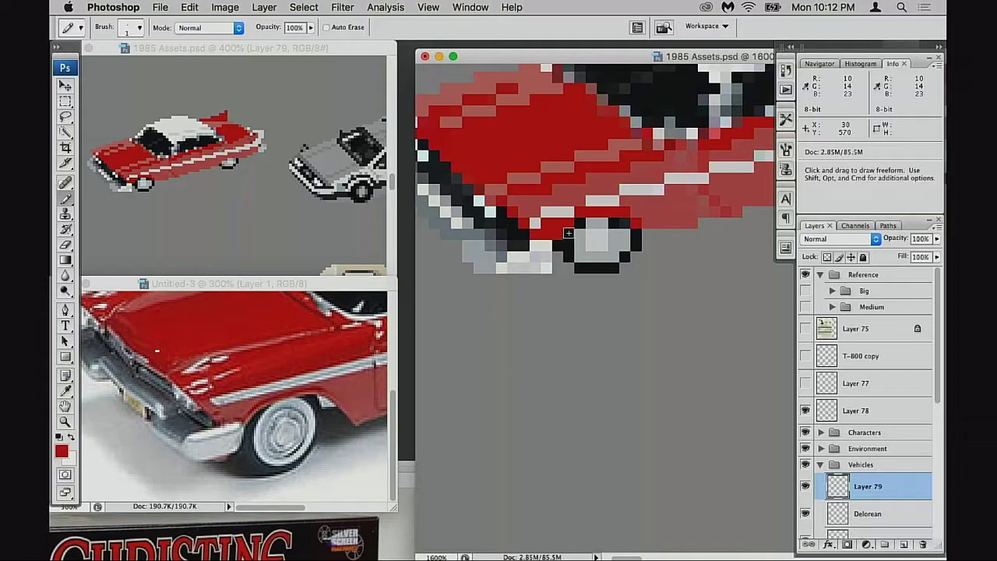
pyautogui.click(572, 213)
pyautogui.press('super+z')
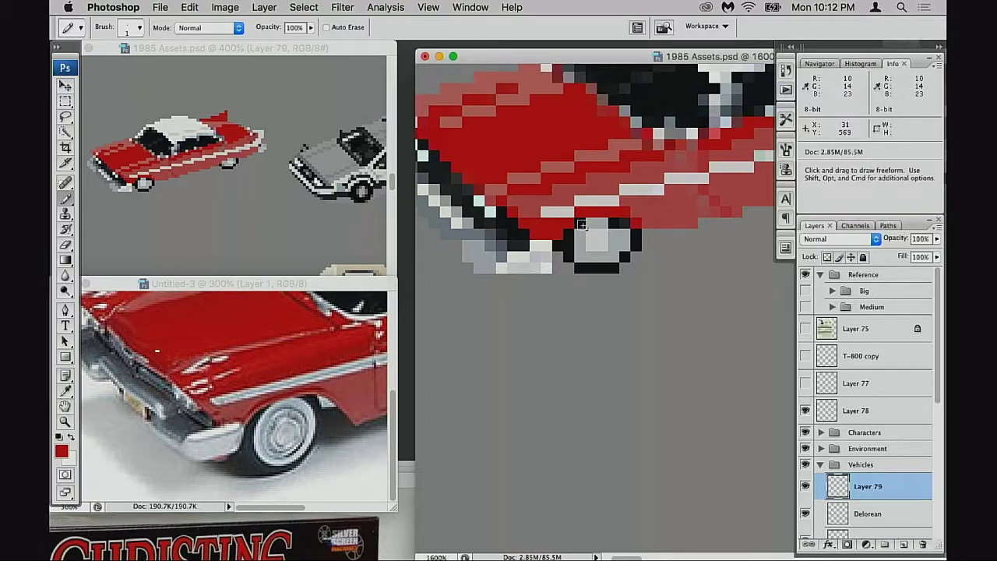
# - Touch up the fender above the front wheel with sampled reds, softening the front end of the white side stripe at 20% opacity
pyautogui.keyDown('alt'); pyautogui.click(574, 222); pyautogui.keyUp('alt')
pyautogui.click(570, 212)
pyautogui.click(614, 201)
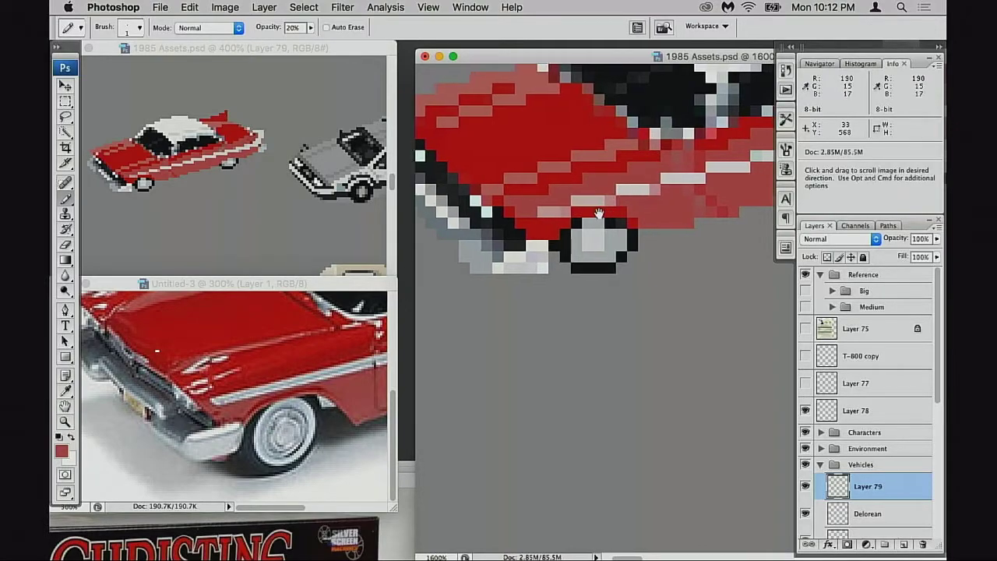
pyautogui.hscroll(1, 546, 215)
pyautogui.hscroll(1, 538, 216)
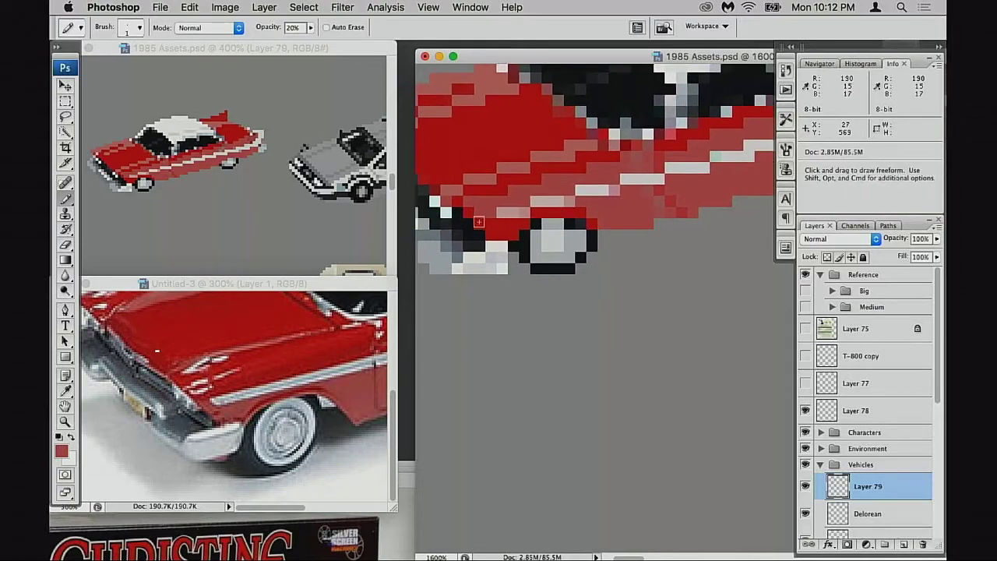
pyautogui.hscroll(1, 573, 217)
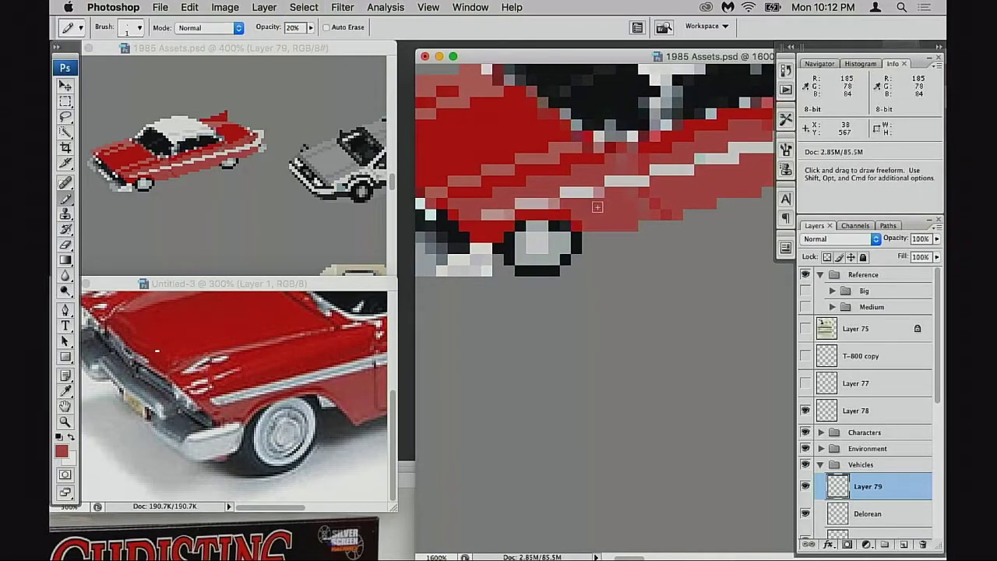
# - Examine the side stripe, lower body and rear end of the red car sprite against the reference photo
pyautogui.moveTo(686, 191); pyautogui.dragTo(538, 226)
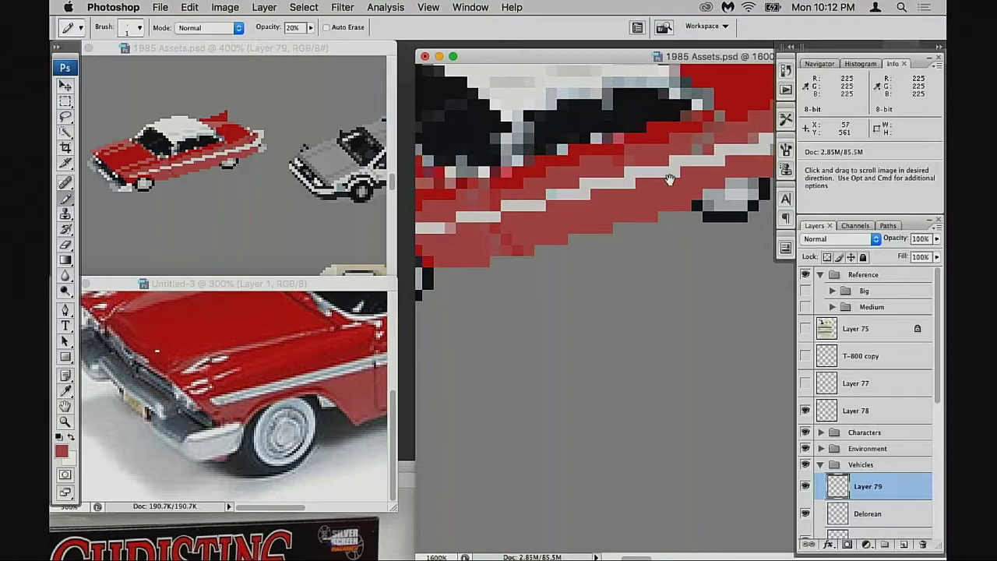
pyautogui.moveTo(670, 180); pyautogui.dragTo(577, 202)
pyautogui.press('v')
pyautogui.moveTo(668, 172)
pyautogui.mouseDown()
pyautogui.moveTo(649, 178)
pyautogui.moveTo(663, 181)
pyautogui.mouseUp()
pyautogui.press('b')
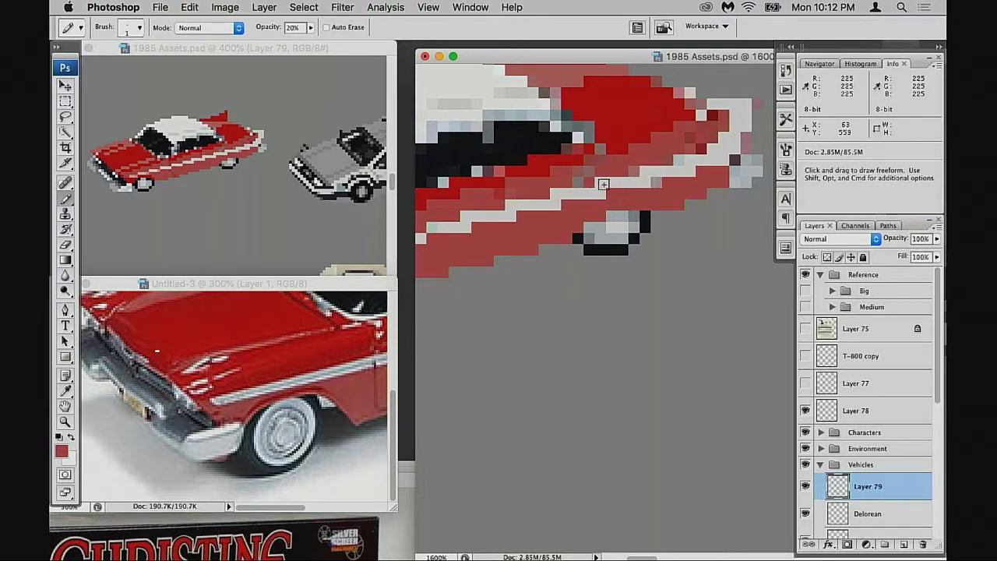
pyautogui.moveTo(606, 207); pyautogui.dragTo(660, 186)
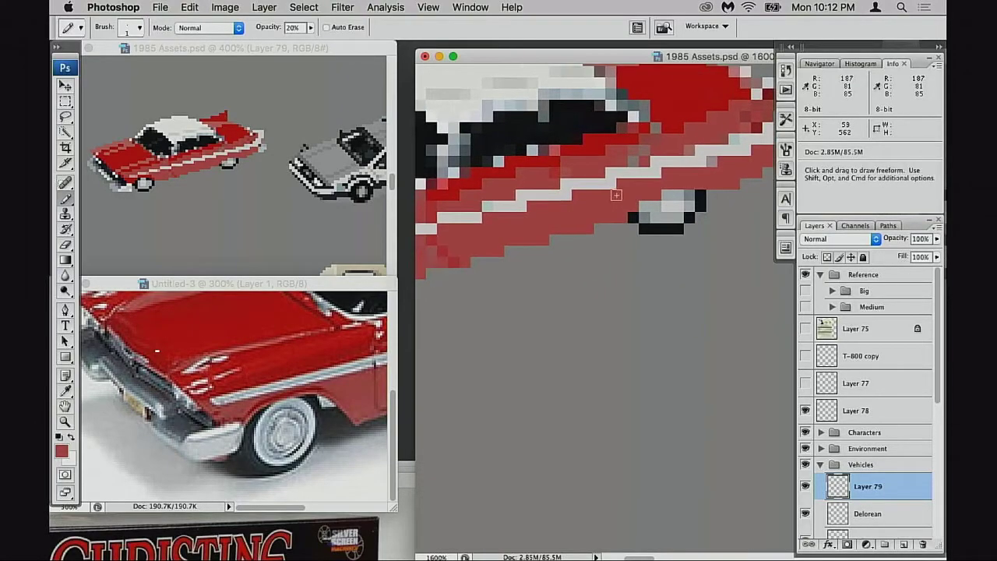
pyautogui.moveTo(530, 253); pyautogui.dragTo(612, 228)
pyautogui.moveTo(544, 228); pyautogui.dragTo(637, 202)
pyautogui.moveTo(543, 209); pyautogui.dragTo(603, 197)
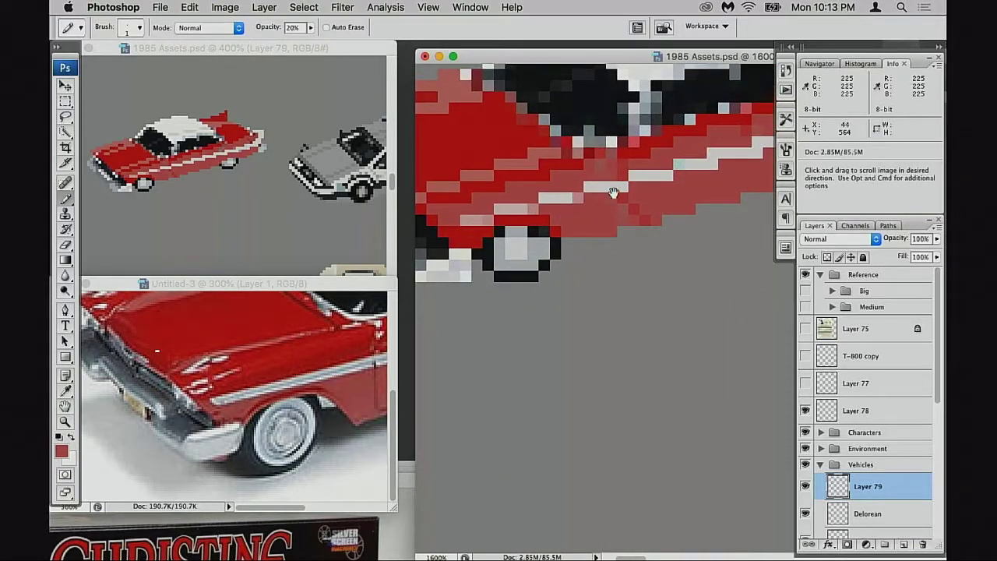
pyautogui.moveTo(584, 217); pyautogui.dragTo(700, 144)
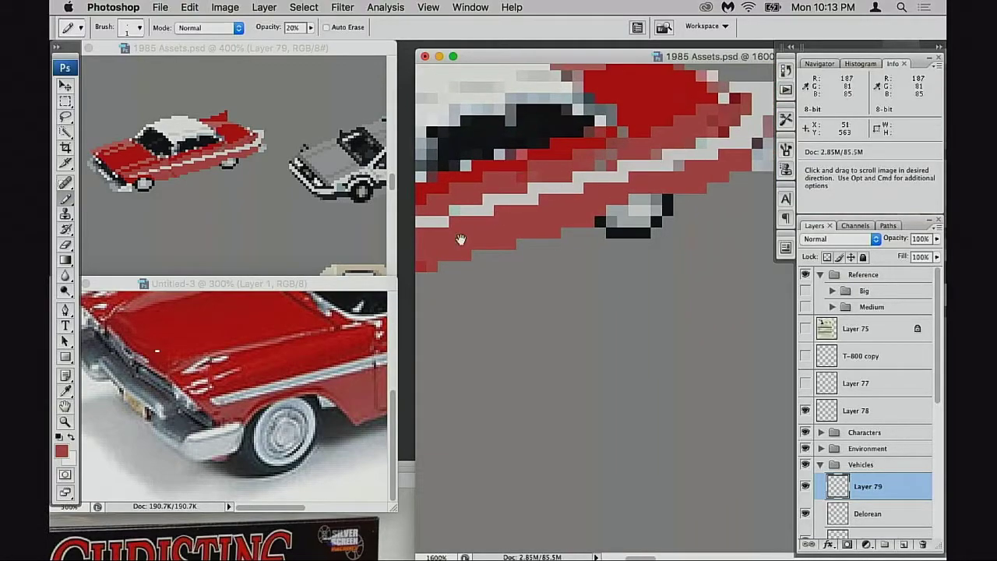
pyautogui.click(347, 345)
pyautogui.click(671, 164)
pyautogui.moveTo(482, 224); pyautogui.dragTo(412, 252)
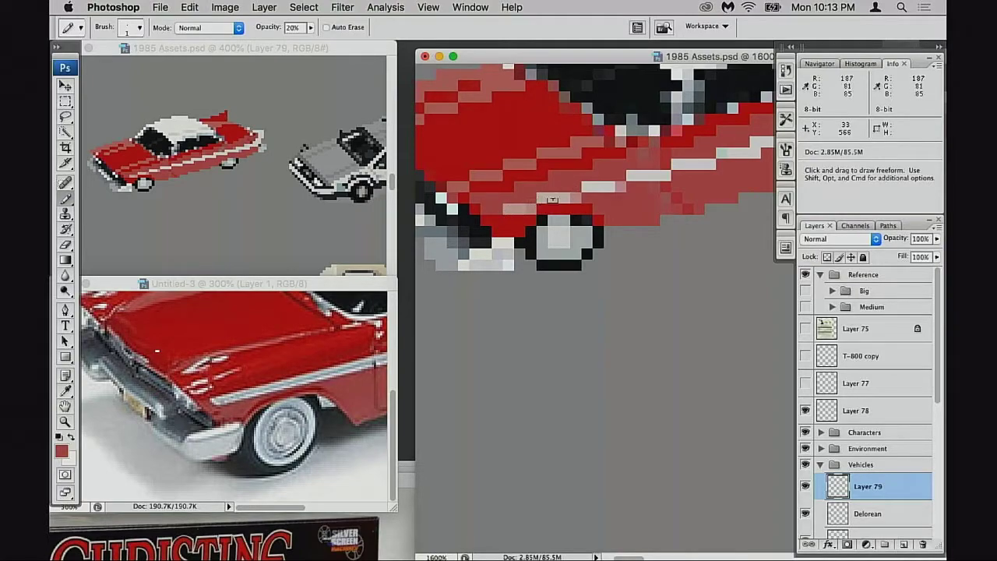
pyautogui.moveTo(548, 214); pyautogui.dragTo(524, 220)
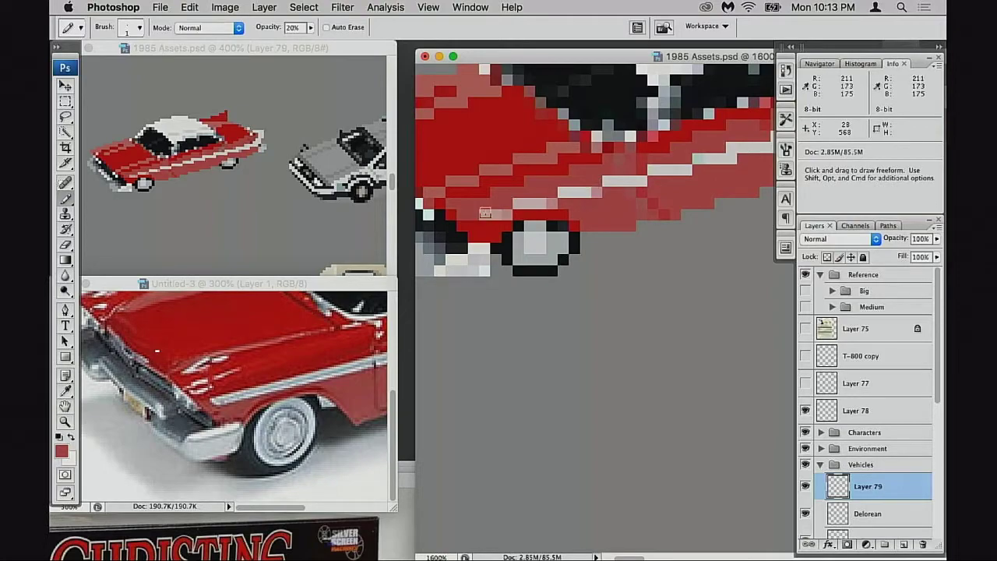
pyautogui.moveTo(683, 159)
pyautogui.mouseDown()
pyautogui.moveTo(561, 194)
pyautogui.moveTo(654, 180)
pyautogui.mouseUp()
pyautogui.moveTo(568, 198); pyautogui.dragTo(622, 186)
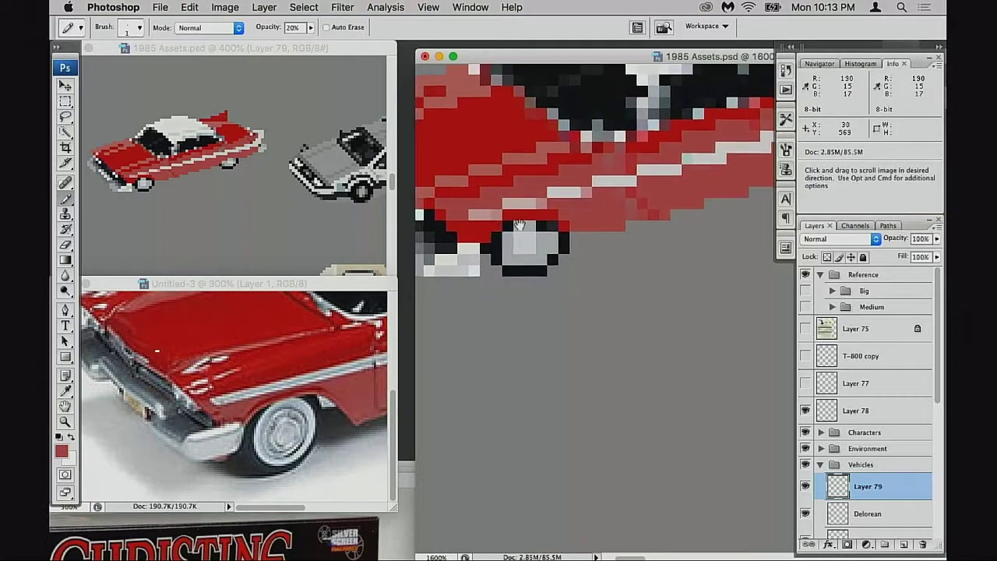
pyautogui.hscroll(-3, 518, 196)
pyautogui.scroll(-1, 518, 197)
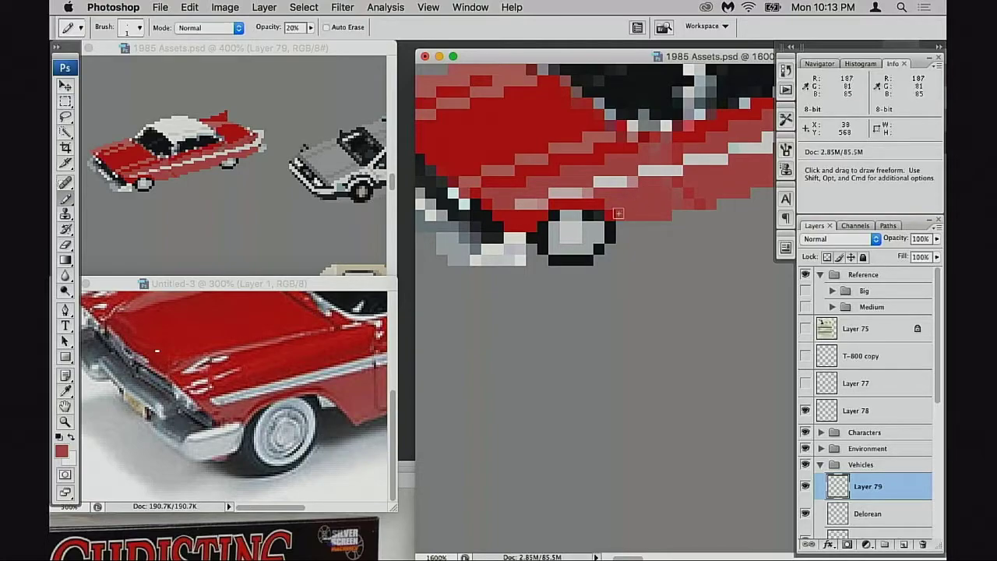
pyautogui.hscroll(3, 623, 208)
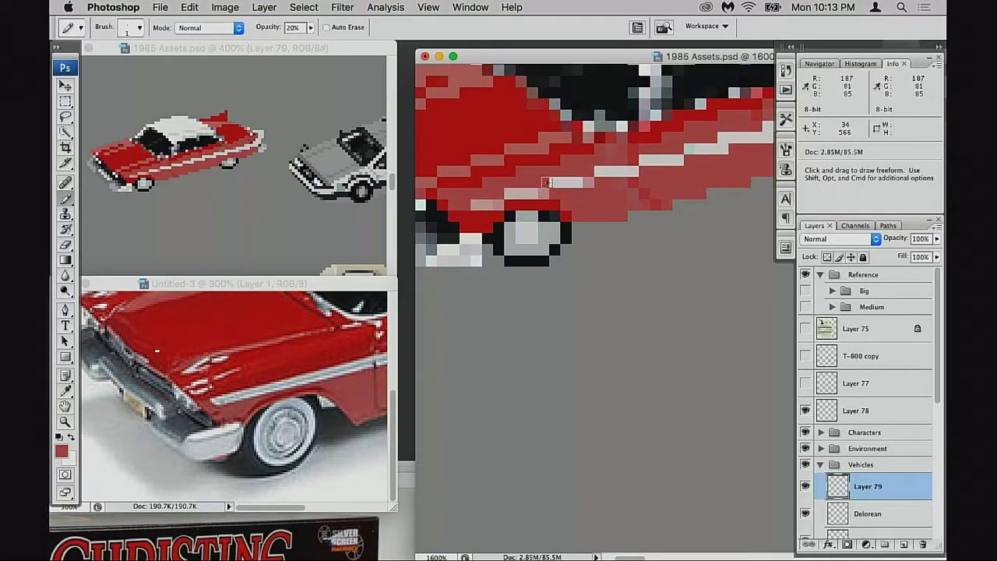
pyautogui.moveTo(543, 198); pyautogui.dragTo(678, 160)
# - Review the whole red car sprite from further out and show the complete reference photo at 100%
pyautogui.keyDown('alt'); pyautogui.click(625, 208); pyautogui.keyUp('alt')
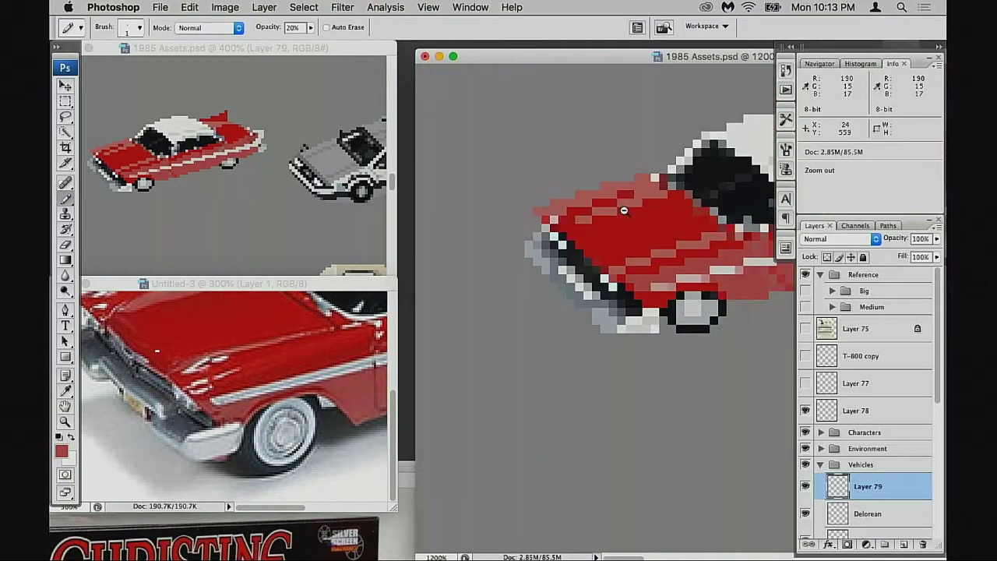
pyautogui.keyDown('alt'); pyautogui.click(624, 211); pyautogui.keyUp('alt')
pyautogui.keyDown('alt'); pyautogui.click(626, 240); pyautogui.keyUp('alt')
pyautogui.moveTo(612, 217); pyautogui.dragTo(597, 163)
pyautogui.moveTo(622, 250); pyautogui.dragTo(617, 211)
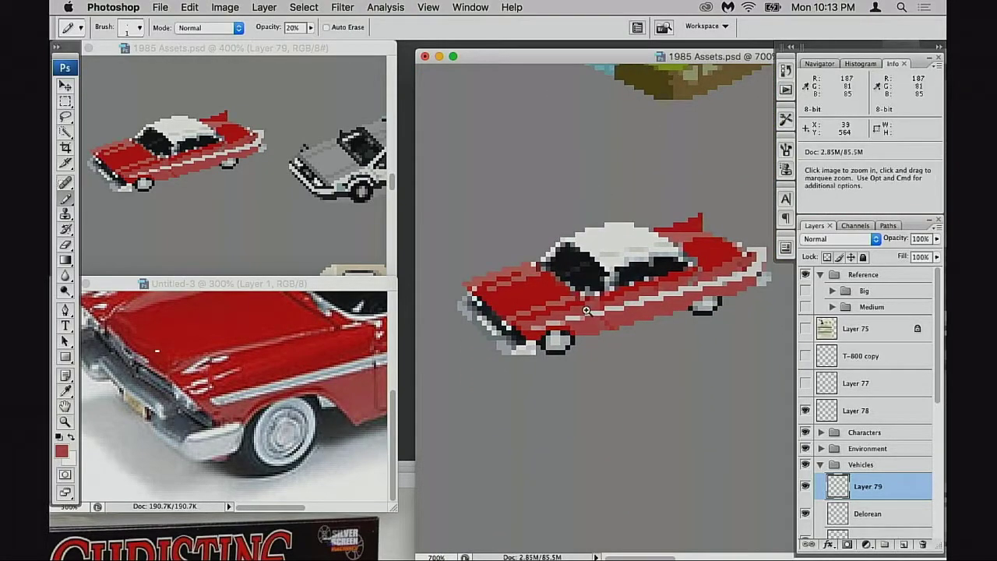
pyautogui.click(589, 320)
pyautogui.click(589, 320)
pyautogui.click(322, 380)
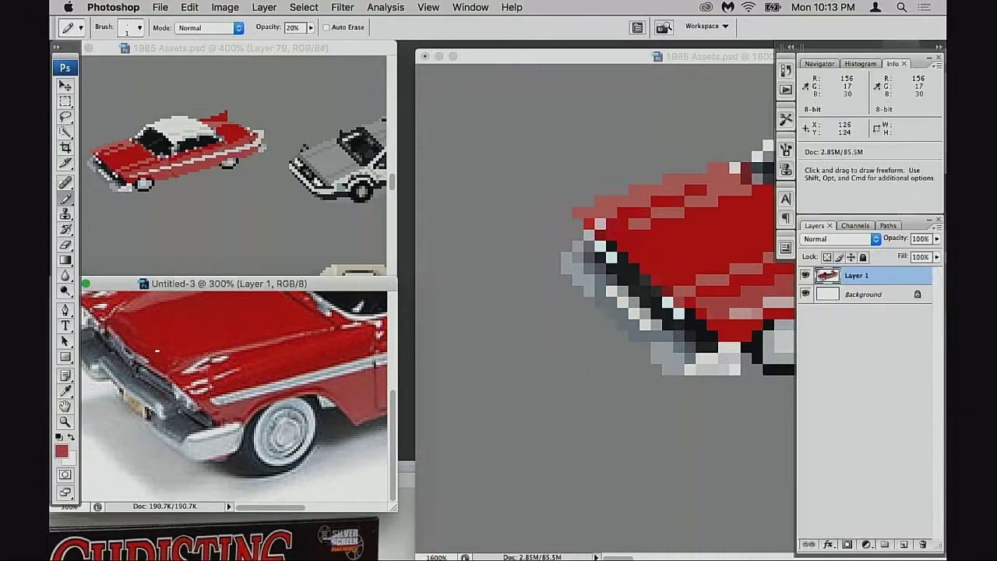
pyautogui.keyDown('alt'); pyautogui.click(321, 380); pyautogui.keyUp('alt')
pyautogui.keyDown('alt'); pyautogui.click(321, 380); pyautogui.keyUp('alt')
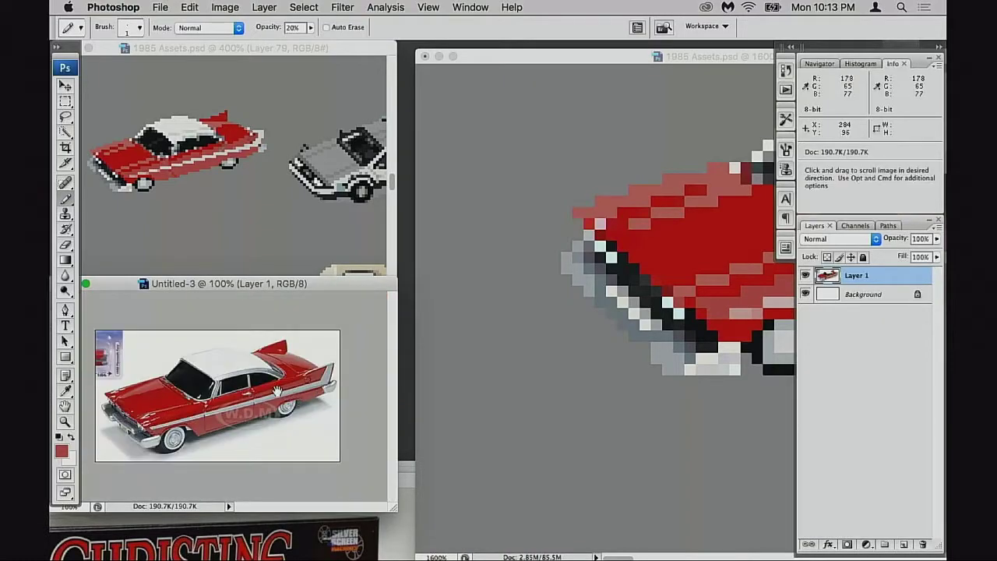
# - Paint the rear edge of the front wheel arch in sampled bright red at 100% opacity and save the file
pyautogui.click(588, 340)
pyautogui.press('super+equal')
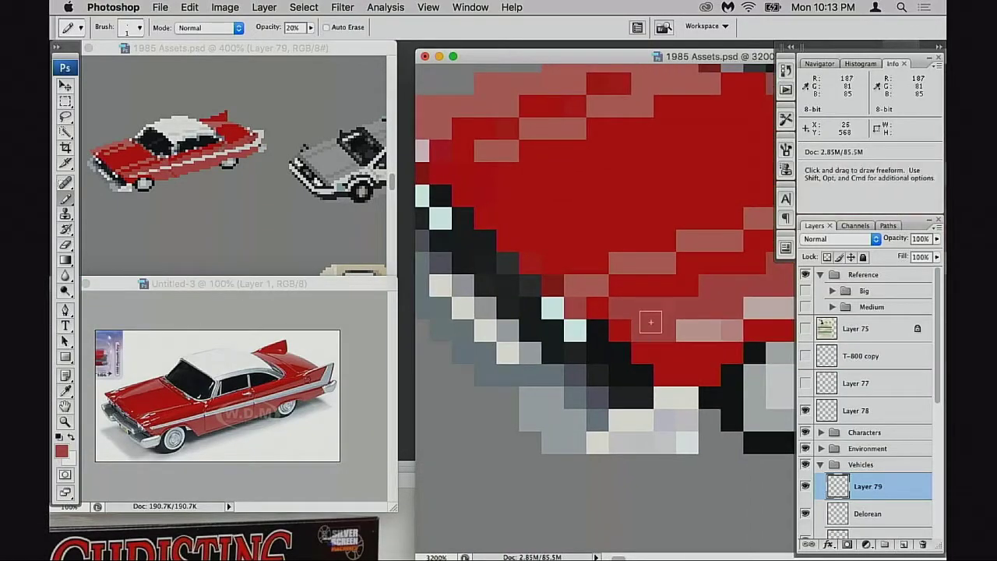
pyautogui.moveTo(610, 343); pyautogui.dragTo(619, 312)
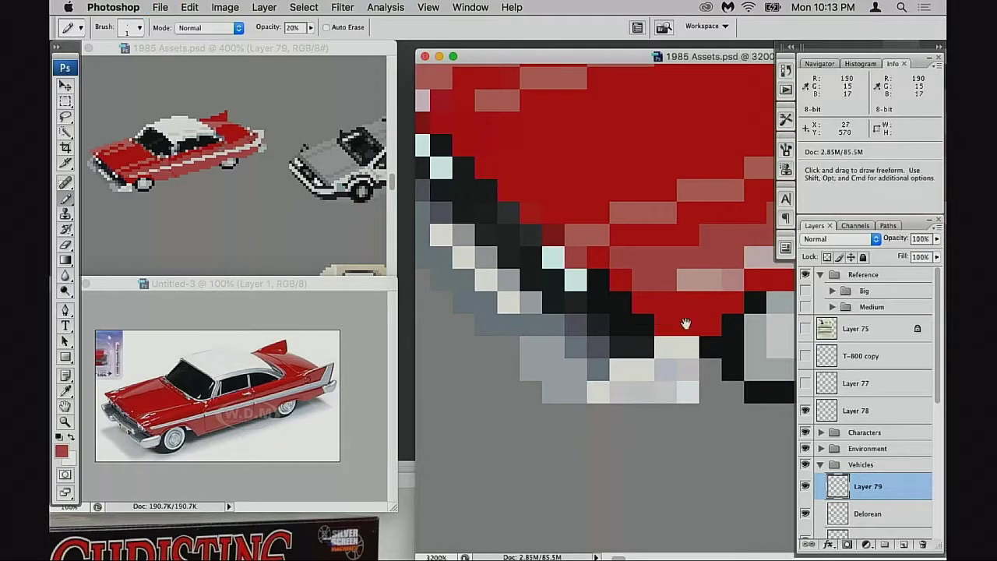
pyautogui.moveTo(686, 325); pyautogui.dragTo(632, 324)
pyautogui.press('0')
pyautogui.press('space')
pyautogui.keyDown('alt'); pyautogui.click(618, 319); pyautogui.keyUp('alt')
pyautogui.moveTo(755, 297); pyautogui.dragTo(599, 323)
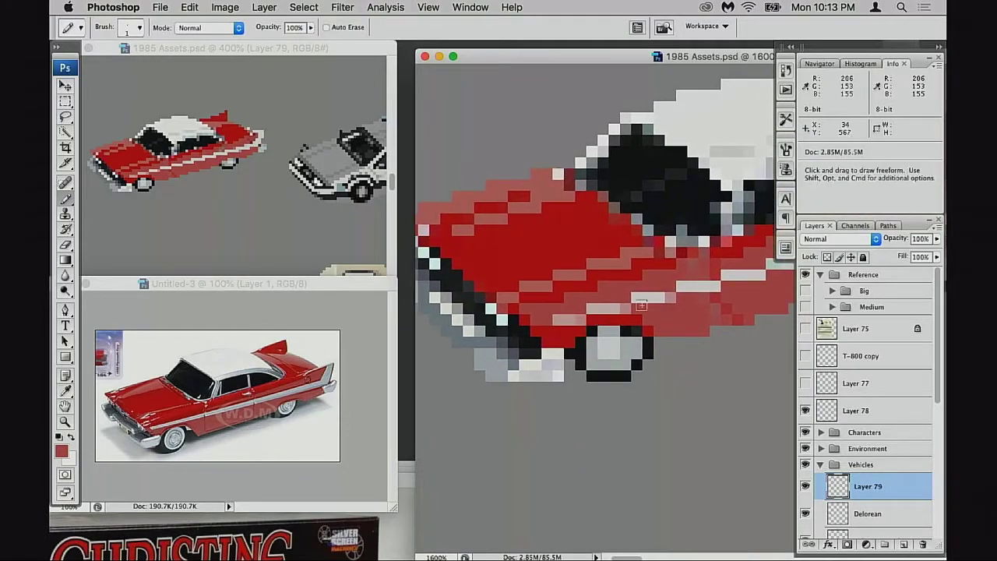
pyautogui.moveTo(656, 309); pyautogui.dragTo(575, 291)
pyautogui.keyDown('alt'); pyautogui.click(531, 263); pyautogui.keyUp('alt')
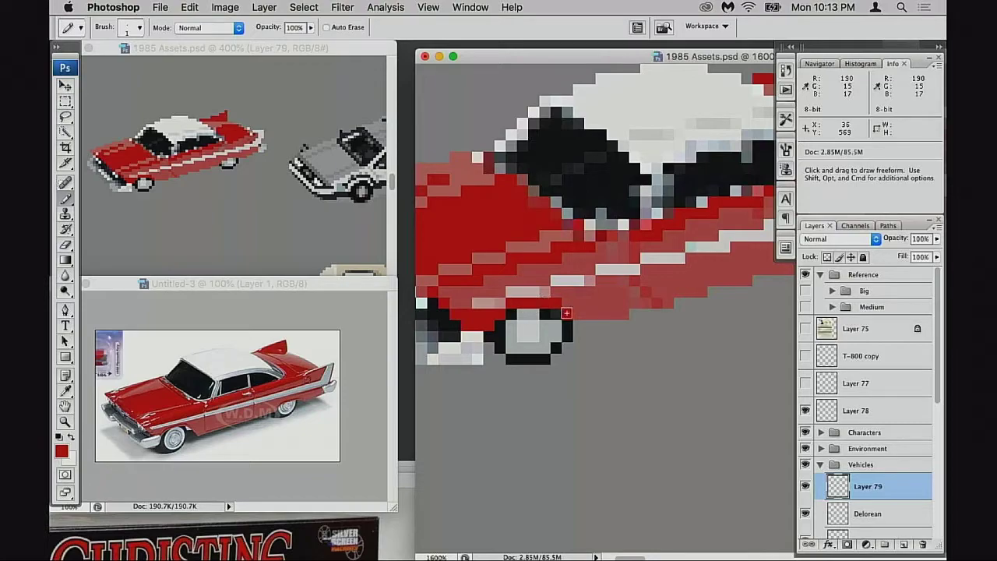
pyautogui.keyDown('alt'); pyautogui.click(460, 299); pyautogui.keyUp('alt')
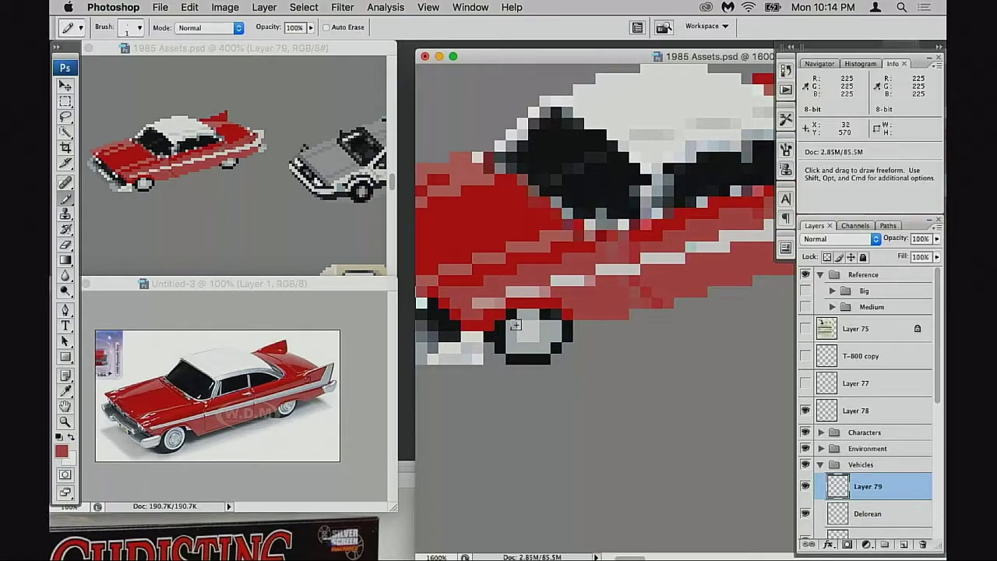
pyautogui.press('super+s')
# - Paint the pixels along the base of the windshield with the sampled bright body red, extending the hood's crease line
pyautogui.moveTo(669, 276); pyautogui.dragTo(613, 304)
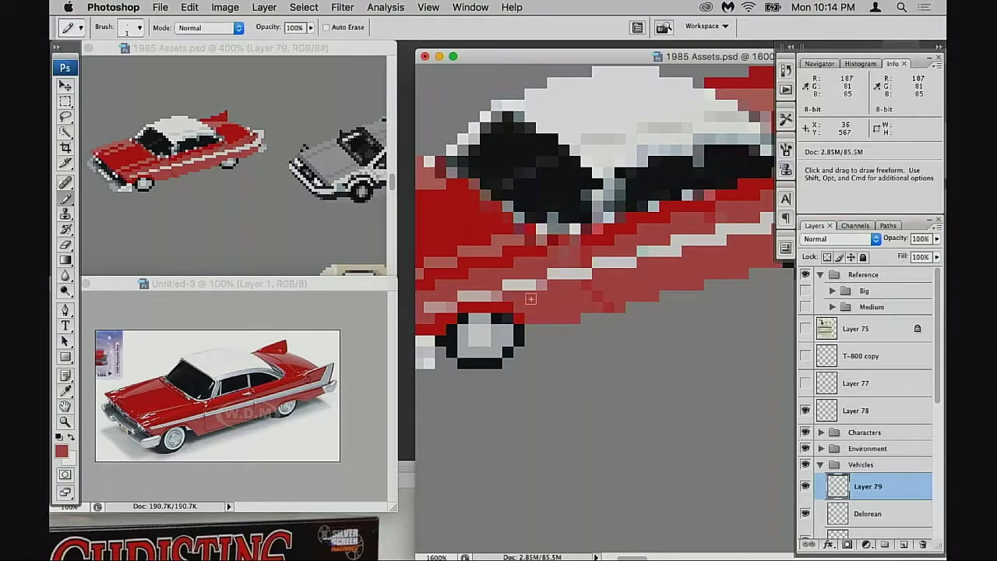
pyautogui.moveTo(580, 297)
pyautogui.mouseDown()
pyautogui.moveTo(658, 286)
pyautogui.moveTo(690, 299)
pyautogui.moveTo(625, 316)
pyautogui.mouseUp()
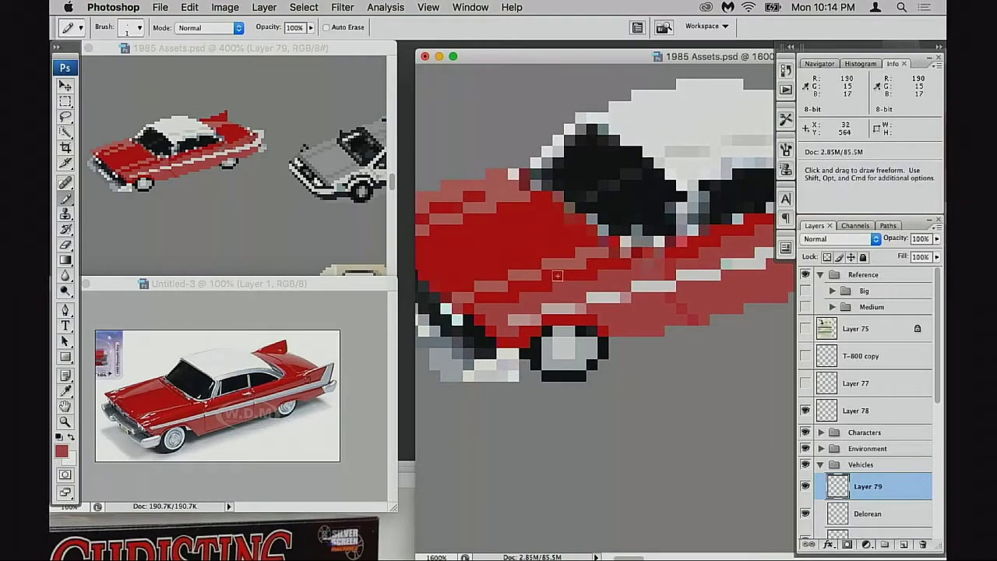
pyautogui.hscroll(5, 612, 285)
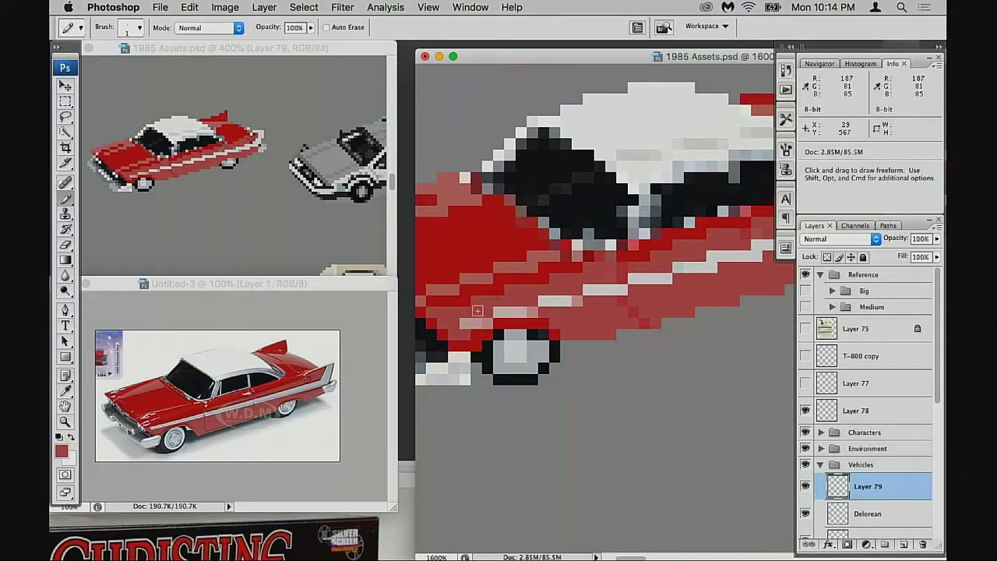
pyautogui.hscroll(6, 534, 319)
pyautogui.scroll(1, 534, 319)
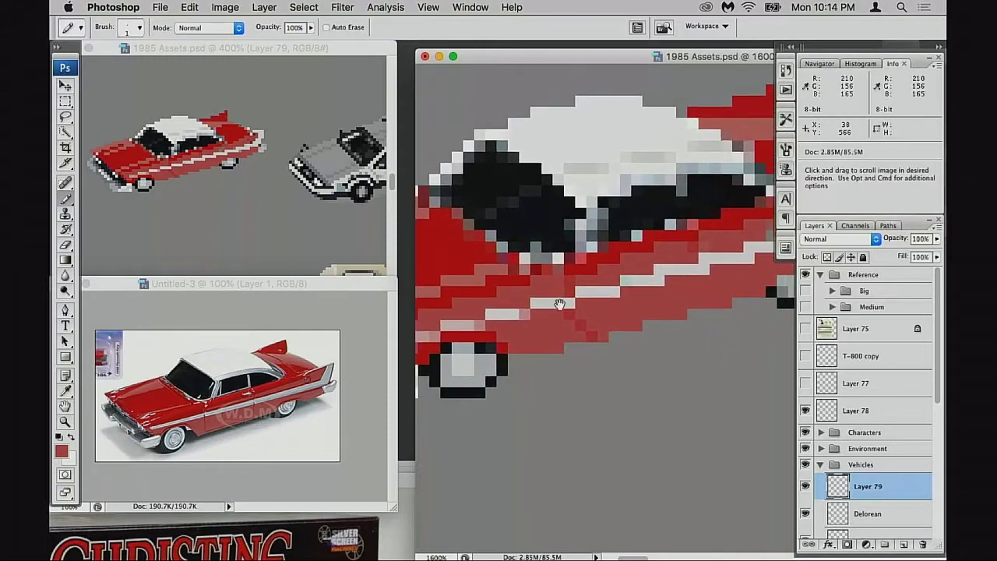
pyautogui.hscroll(-4, 532, 286)
pyautogui.keyDown('alt'); pyautogui.click(646, 246); pyautogui.keyUp('alt')
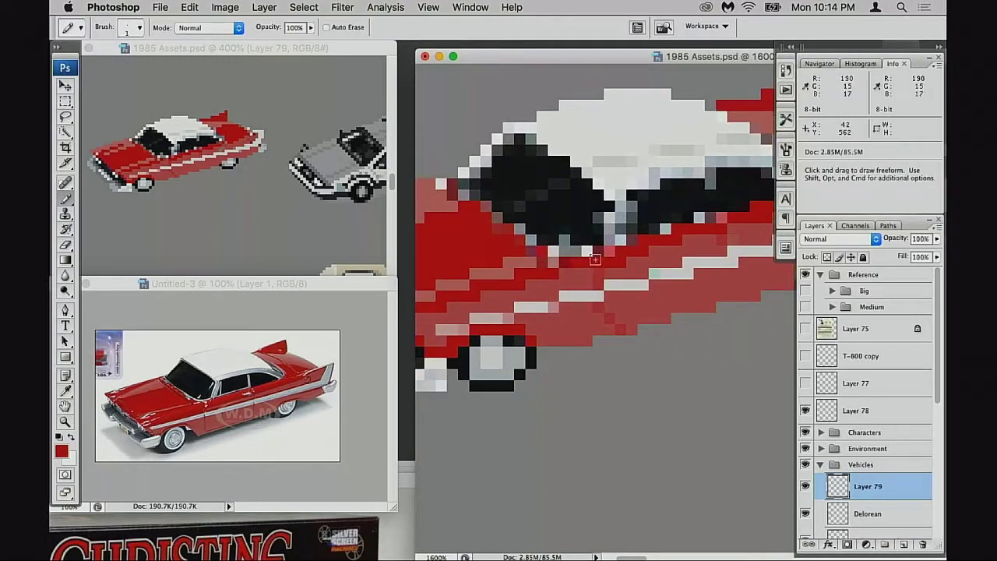
pyautogui.hscroll(1, 607, 268)
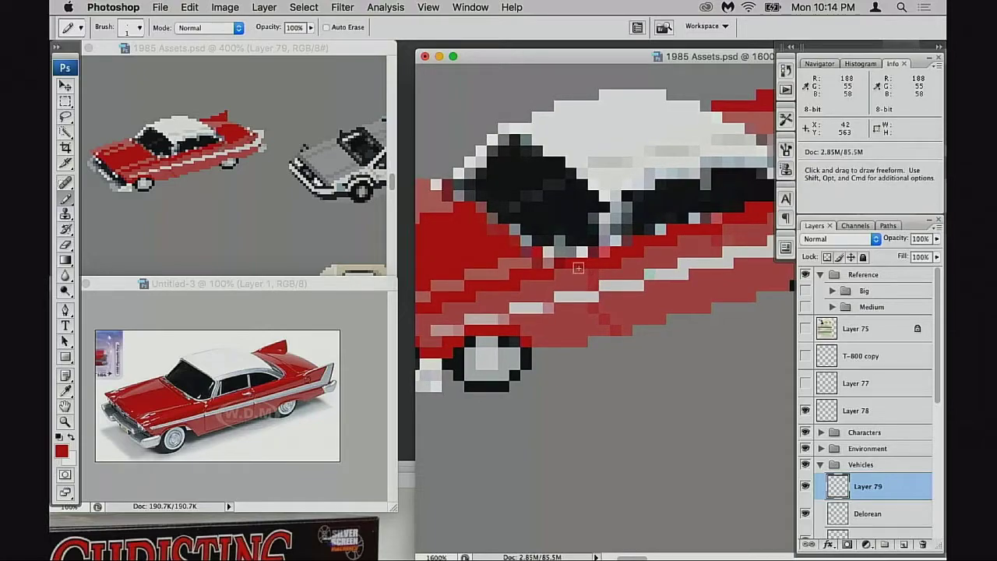
pyautogui.hscroll(-4, 550, 269)
pyautogui.scroll(-1, 551, 269)
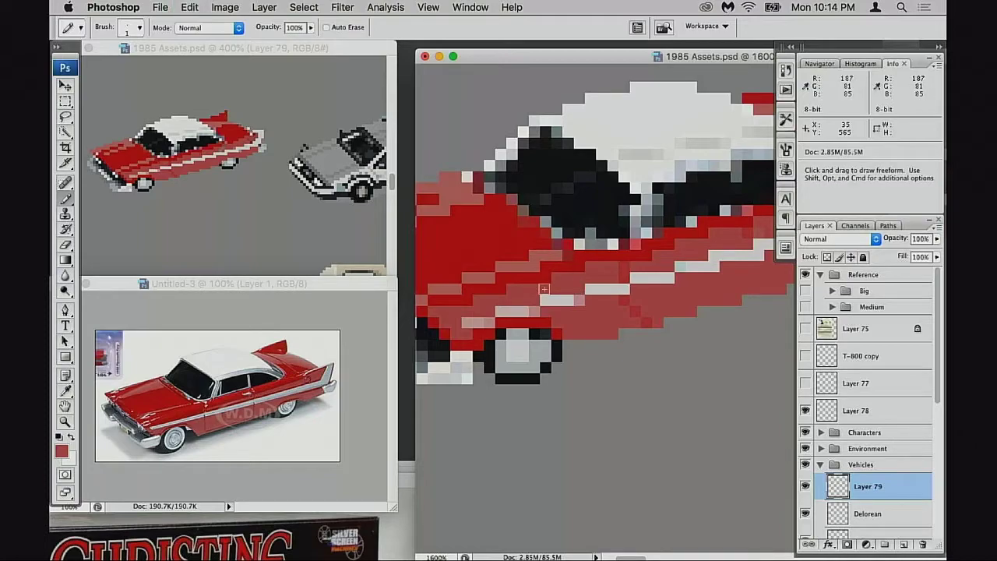
# - Sample the bright red of the hood crease and inspect the front fender, side stripe and lower body pixels
pyautogui.hscroll(-5, 577, 276)
pyautogui.scroll(-1, 577, 276)
pyautogui.hscroll(3, 570, 282)
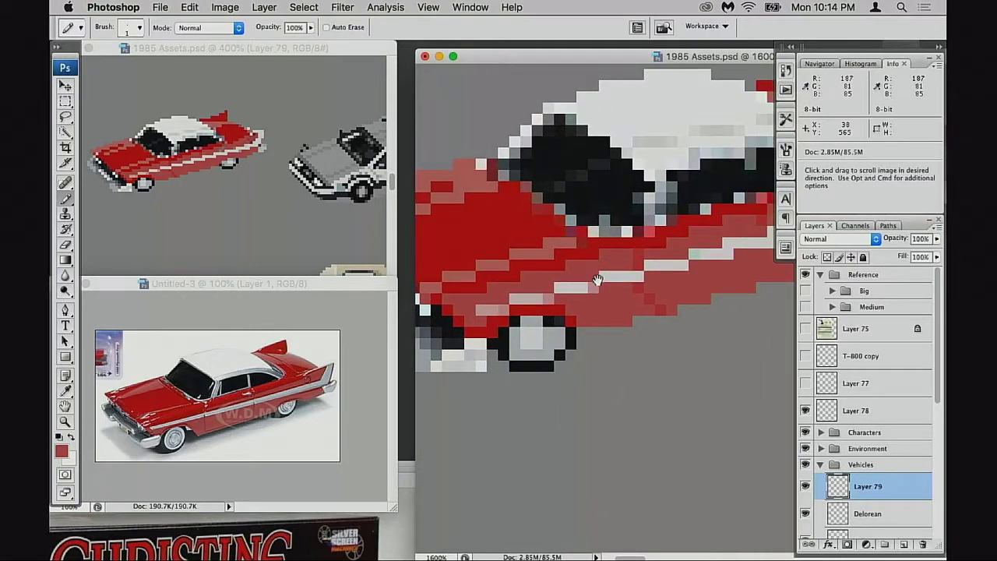
pyautogui.keyDown('alt'); pyautogui.click(555, 262); pyautogui.keyUp('alt')
pyautogui.hscroll(-5, 554, 269)
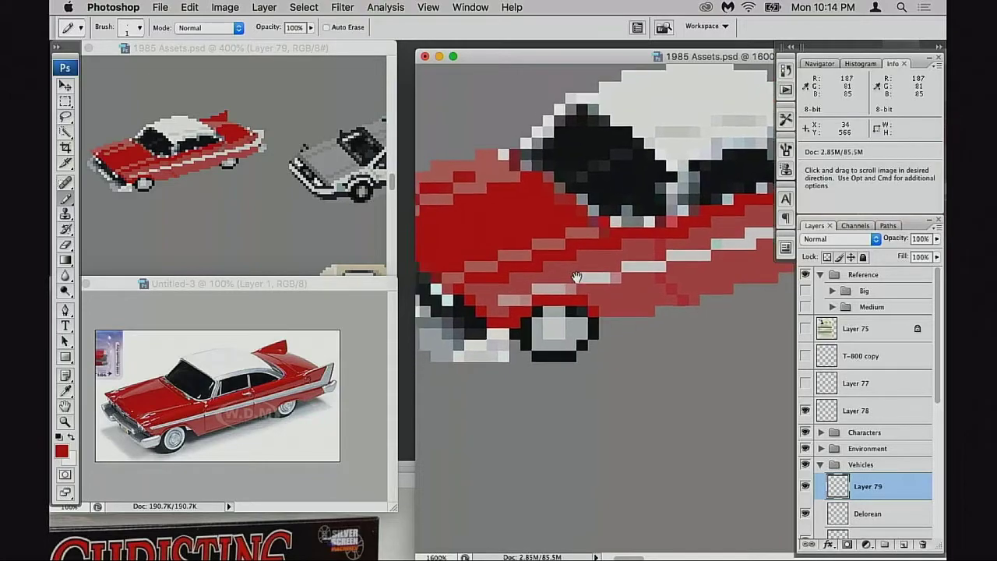
pyautogui.scroll(-2, 569, 281)
pyautogui.moveTo(577, 285); pyautogui.dragTo(613, 287)
pyautogui.hscroll(7, 616, 288)
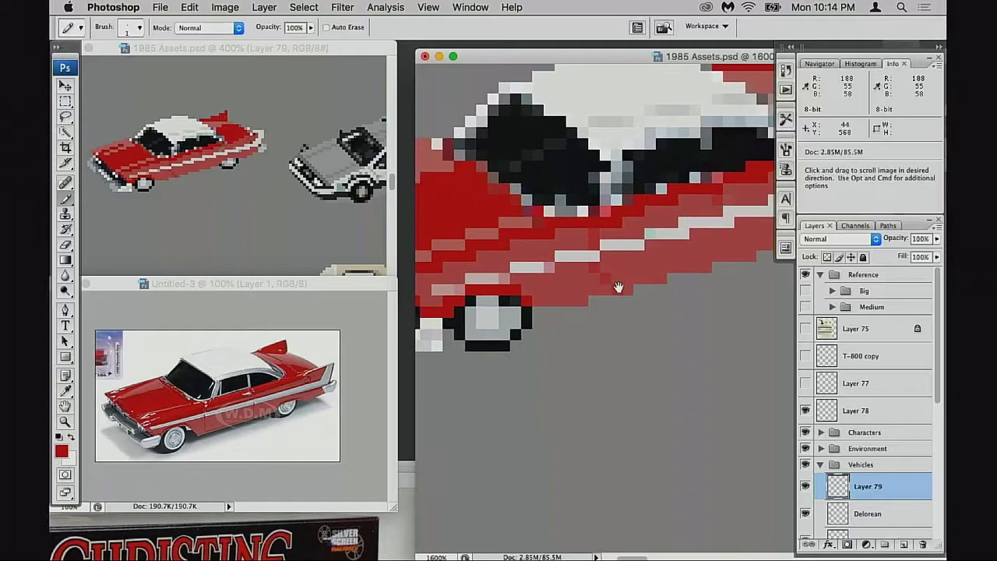
pyautogui.hscroll(-5, 561, 249)
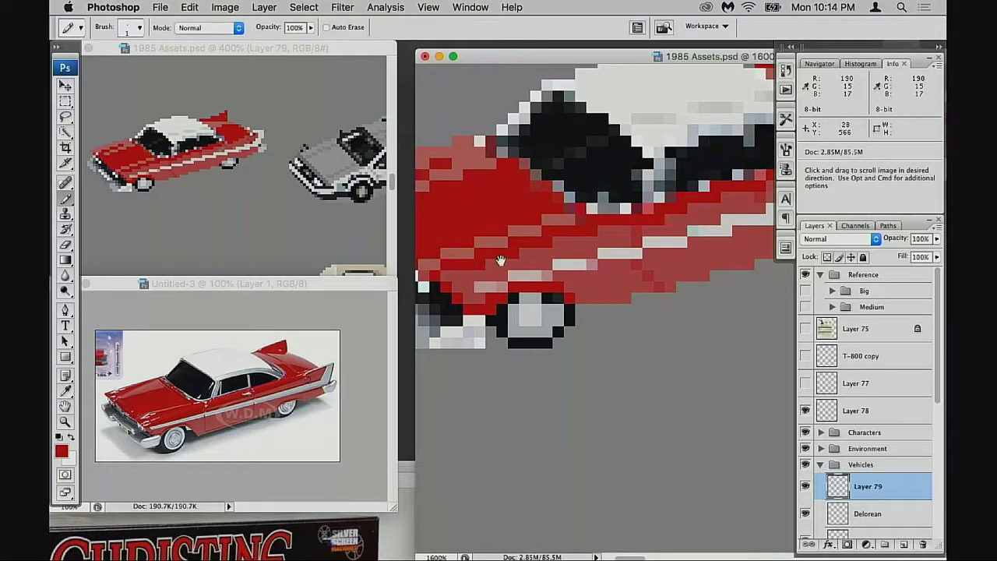
pyautogui.hscroll(-4, 501, 259)
pyautogui.hscroll(10, 620, 265)
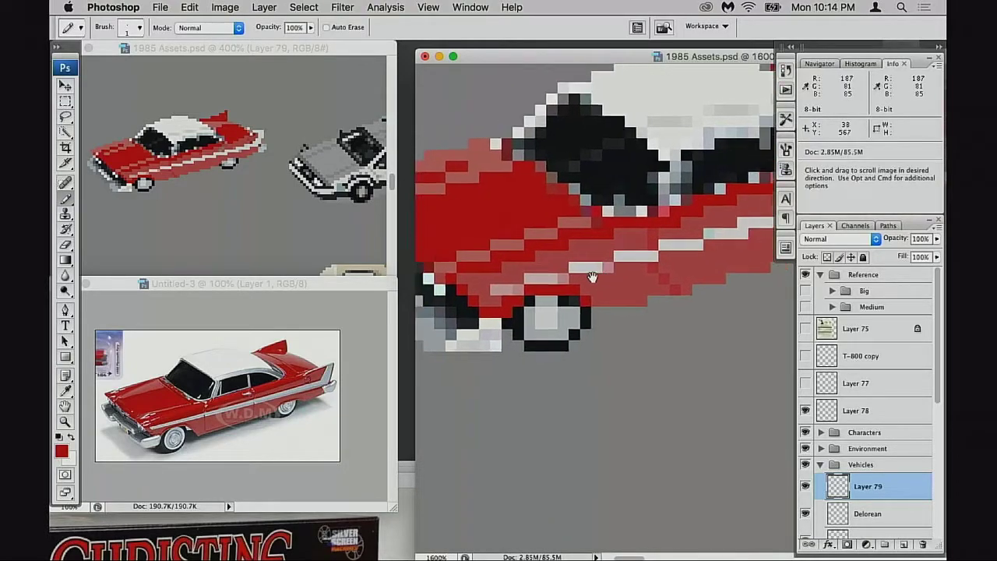
pyautogui.hscroll(4, 636, 280)
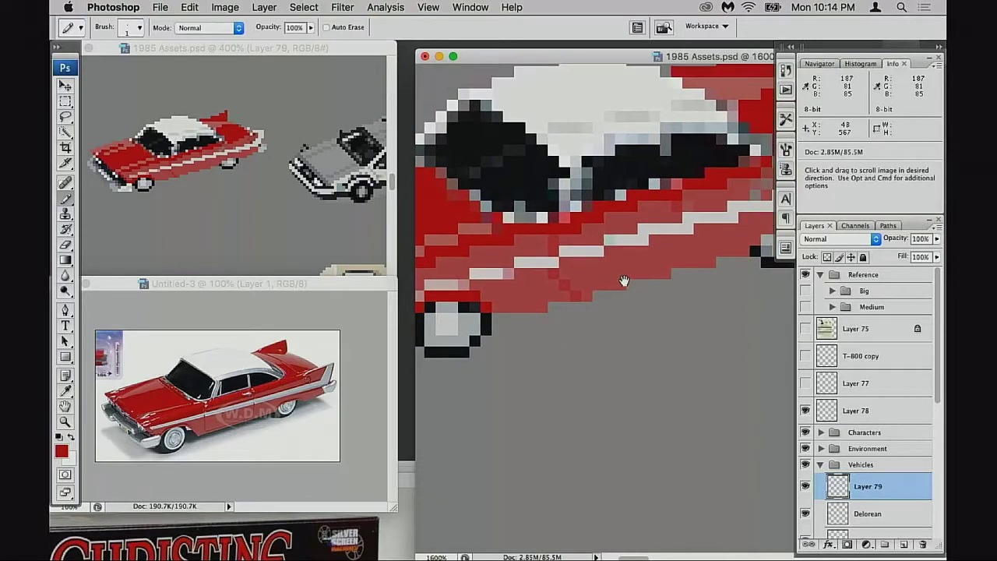
# - Retouch the hood's crease highlights with sampled muted and bright reds and save the file
pyautogui.hscroll(-12, 564, 282)
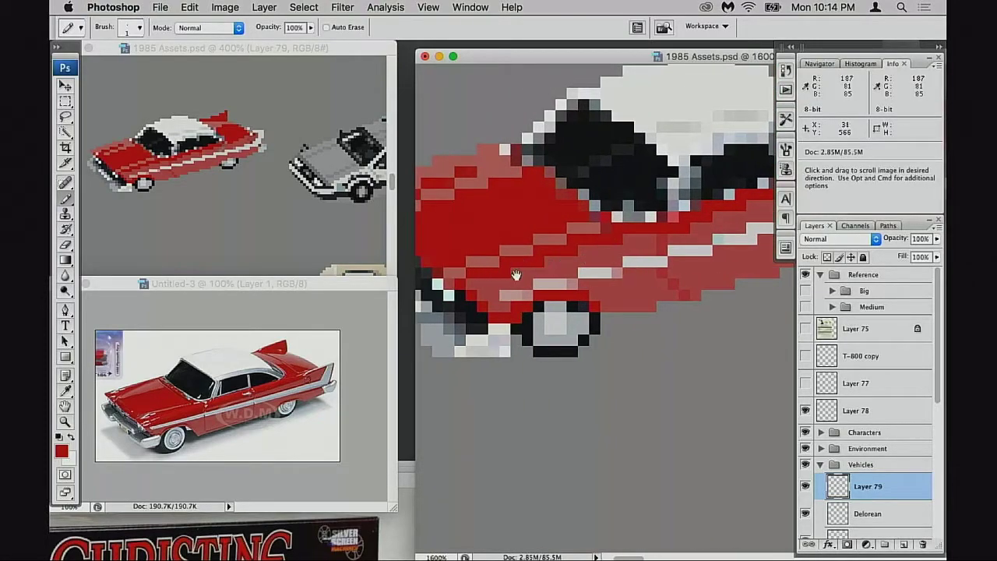
pyautogui.keyDown('alt'); pyautogui.click(599, 229); pyautogui.keyUp('alt')
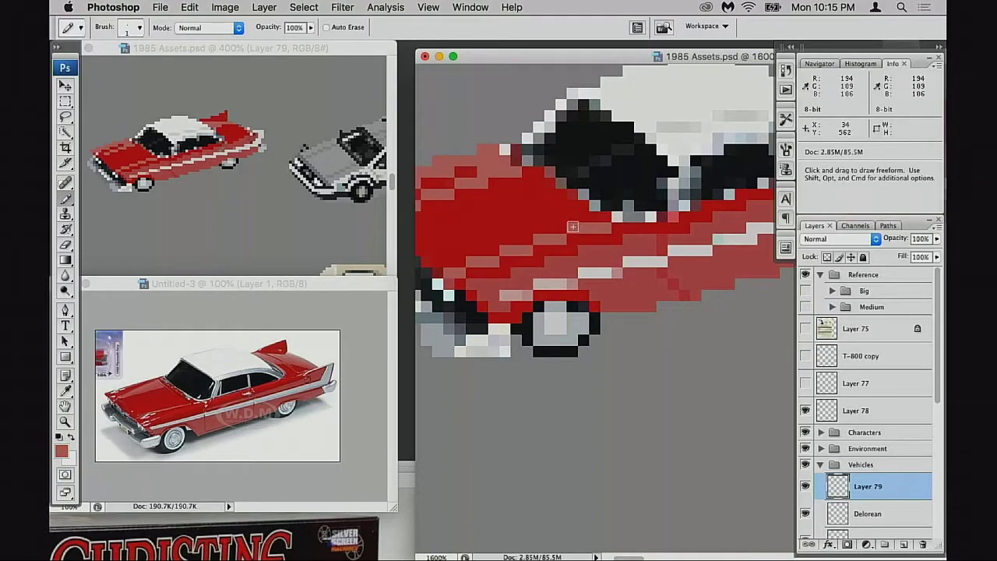
pyautogui.hscroll(-5, 573, 227)
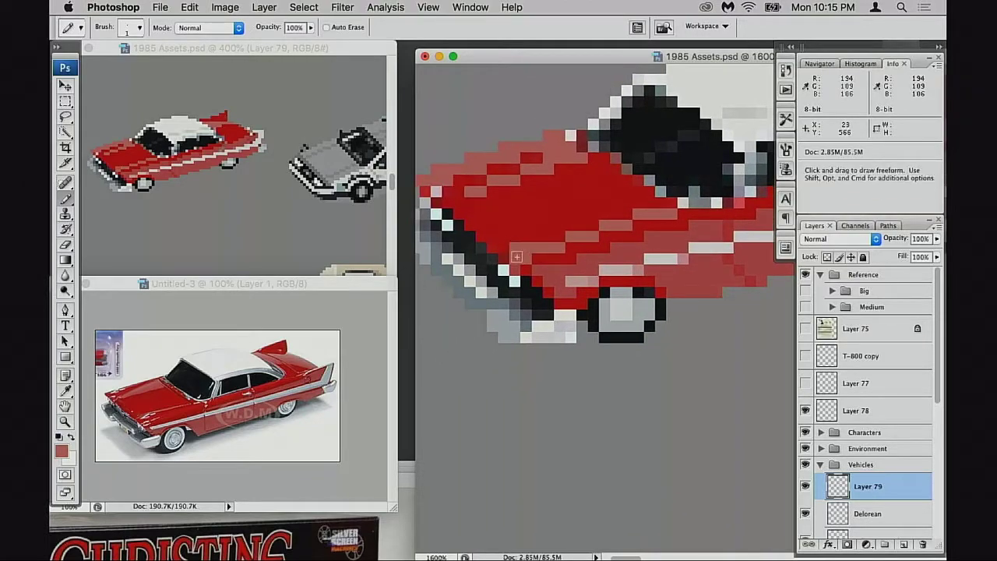
pyautogui.keyDown('alt'); pyautogui.click(620, 202); pyautogui.keyUp('alt')
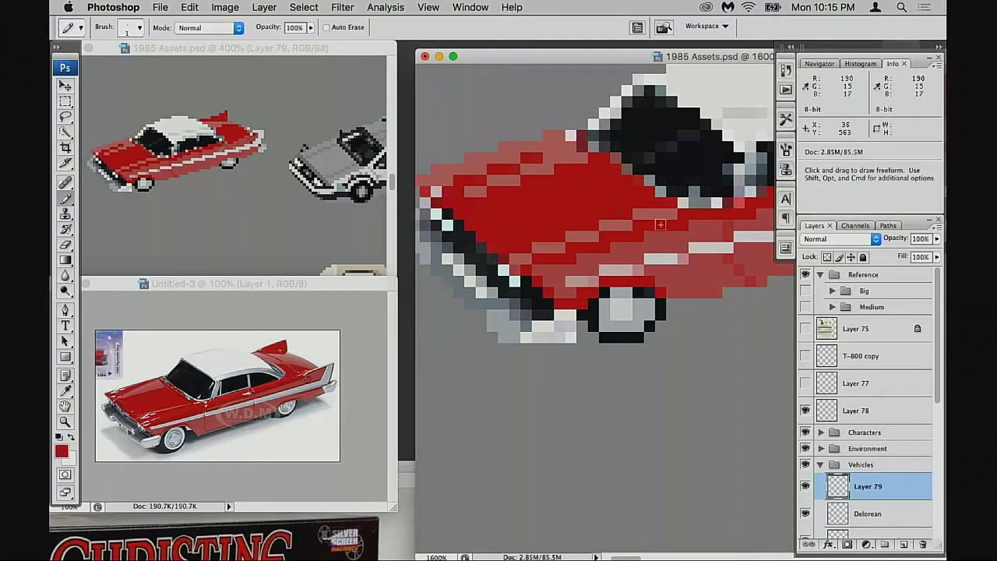
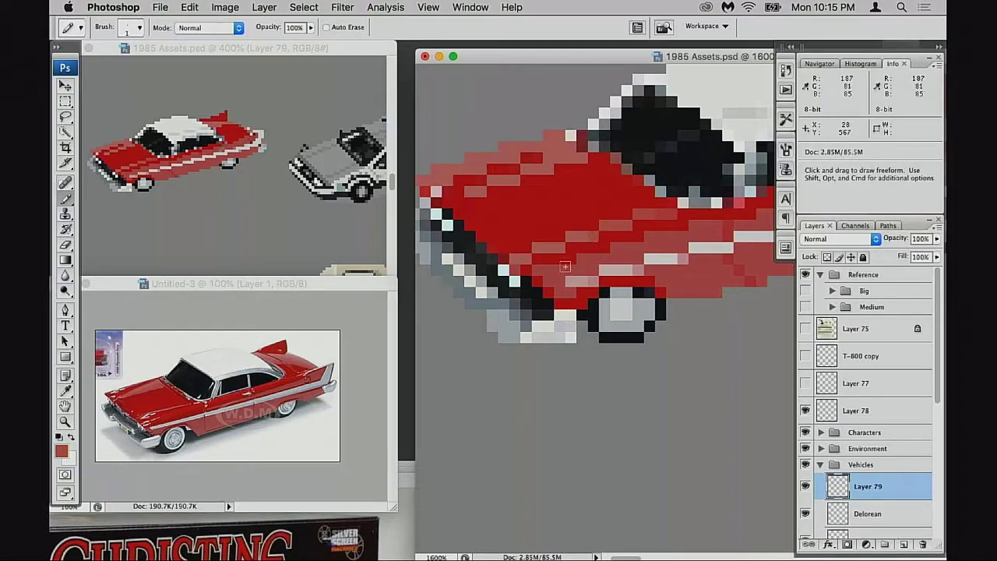
pyautogui.keyDown('alt'); pyautogui.click(576, 238); pyautogui.keyUp('alt')
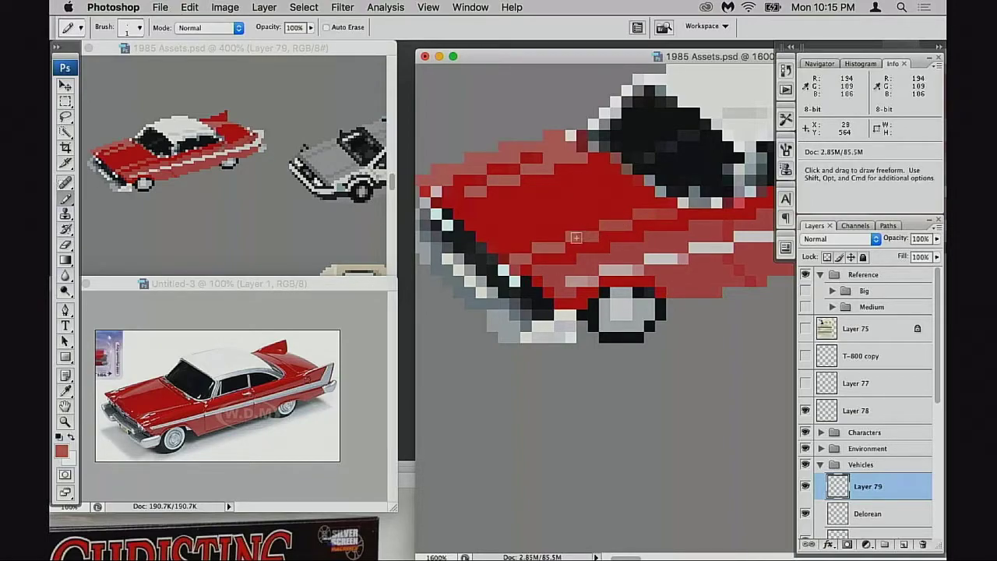
pyautogui.keyDown('alt'); pyautogui.click(598, 239); pyautogui.keyUp('alt')
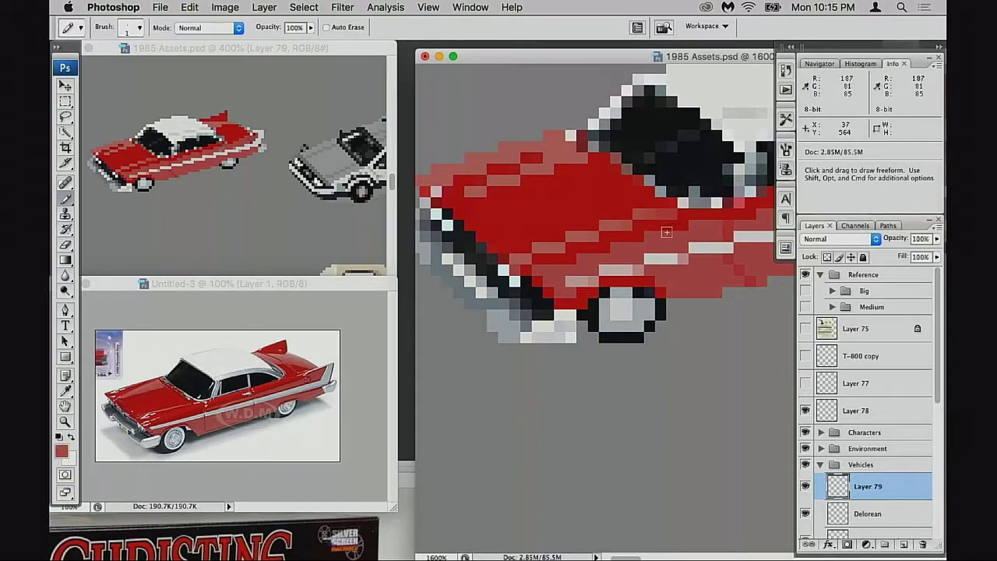
pyautogui.moveTo(621, 253)
pyautogui.mouseDown()
pyautogui.moveTo(663, 235)
pyautogui.moveTo(705, 234)
pyautogui.moveTo(649, 271)
pyautogui.mouseUp()
pyautogui.press('super+d')
pyautogui.press('super+s')
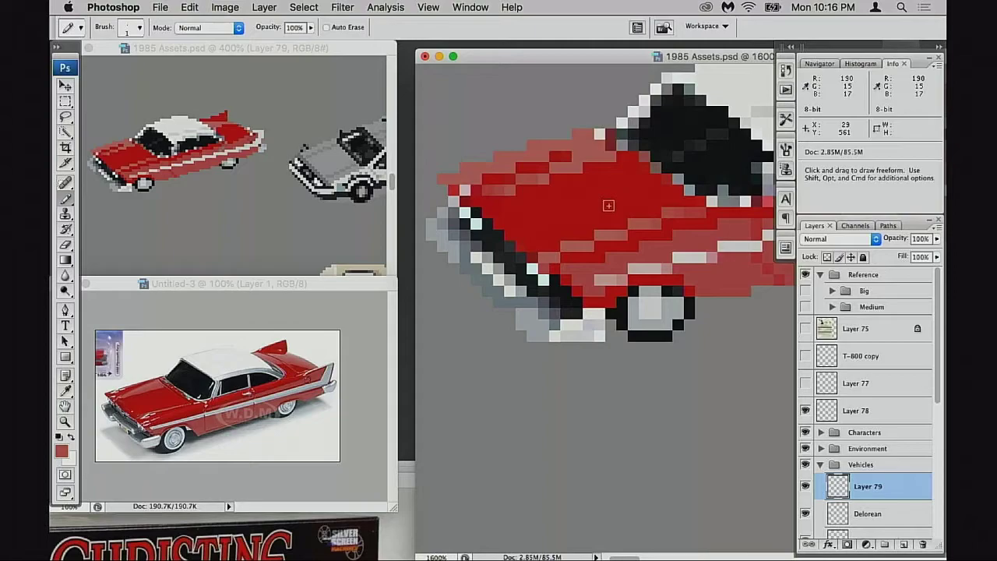
# - Sample the windshield's dark tone and change the foreground colour to the neutral near-black #0a0a0a
pyautogui.press('space')
pyautogui.moveTo(653, 312); pyautogui.dragTo(671, 271)
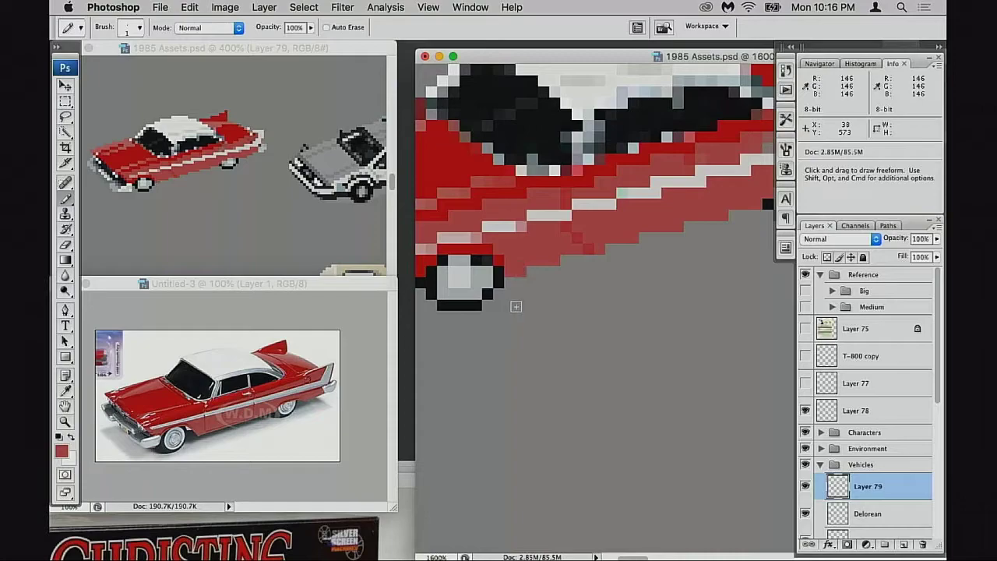
pyautogui.moveTo(527, 305)
pyautogui.mouseDown()
pyautogui.moveTo(633, 267)
pyautogui.moveTo(624, 281)
pyautogui.moveTo(682, 367)
pyautogui.mouseUp()
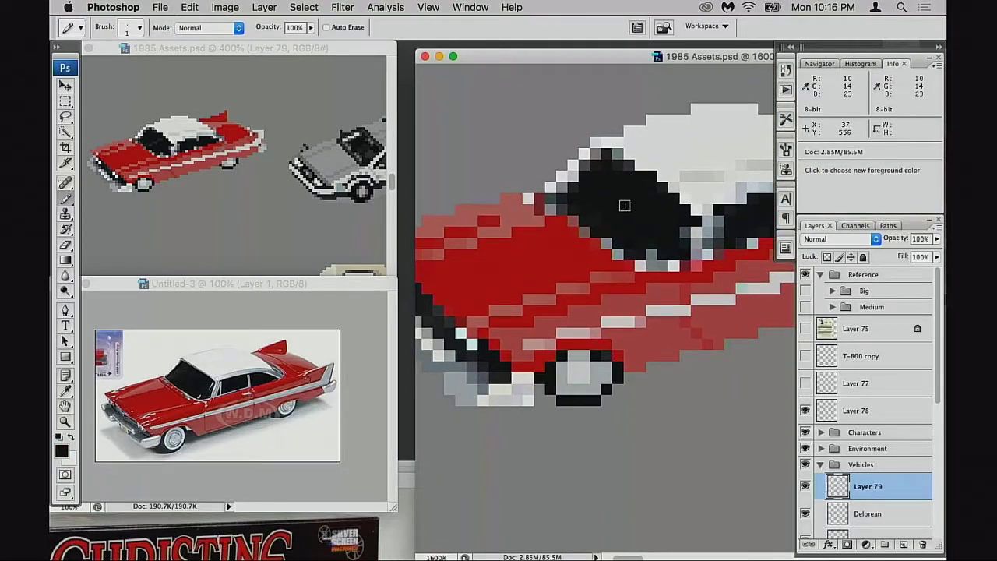
pyautogui.moveTo(640, 232); pyautogui.dragTo(635, 240)
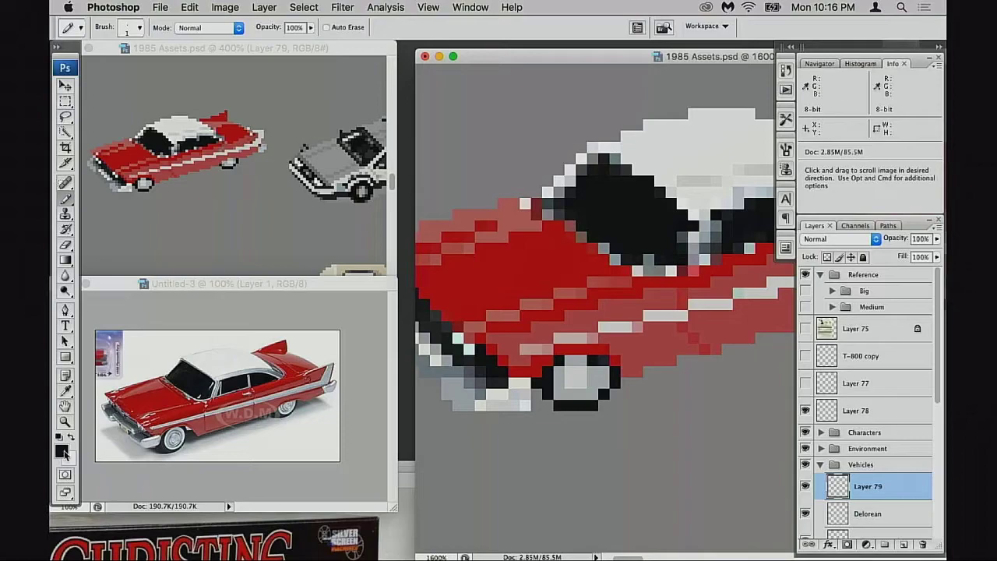
pyautogui.click(62, 451)
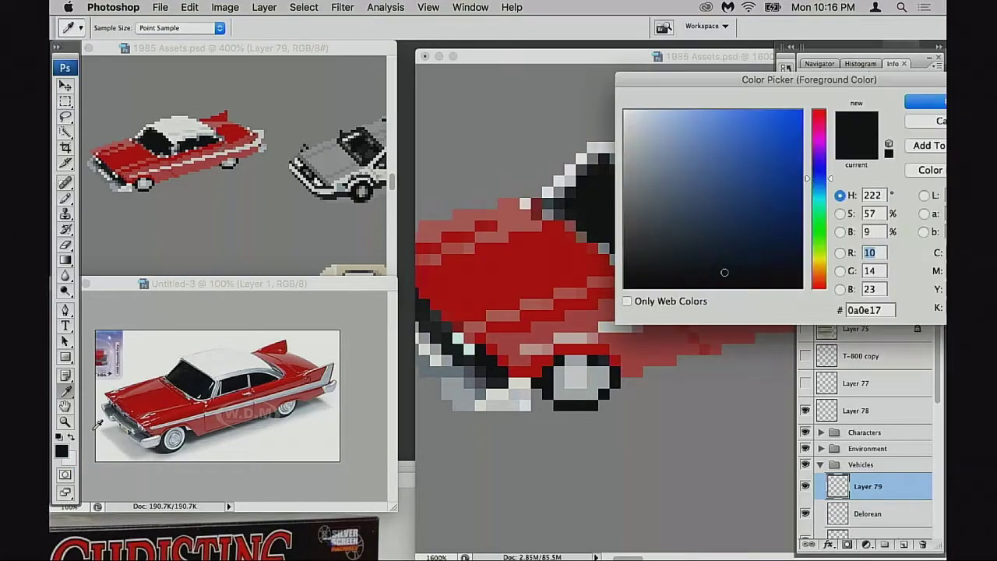
pyautogui.moveTo(720, 274); pyautogui.dragTo(611, 281)
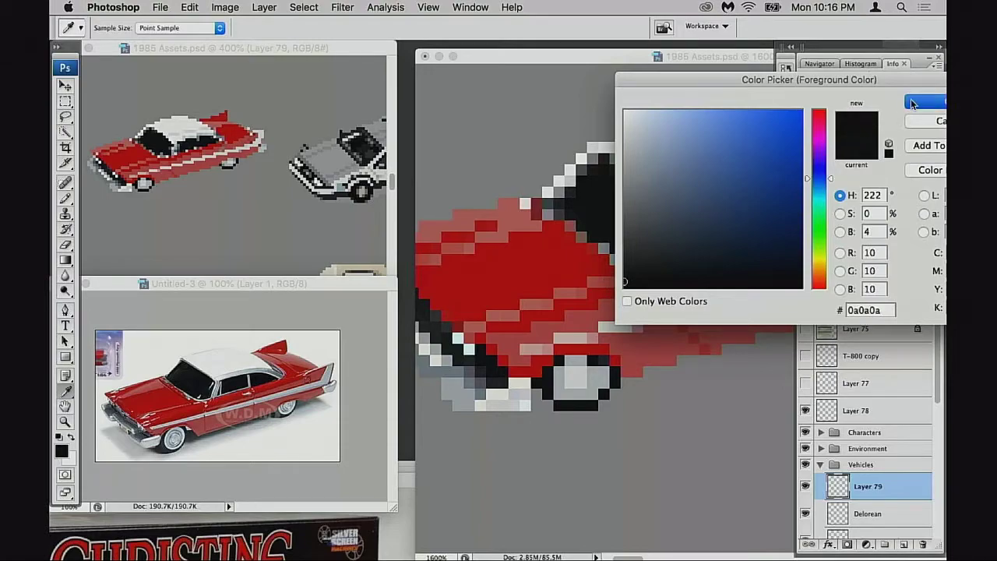
pyautogui.click(927, 102)
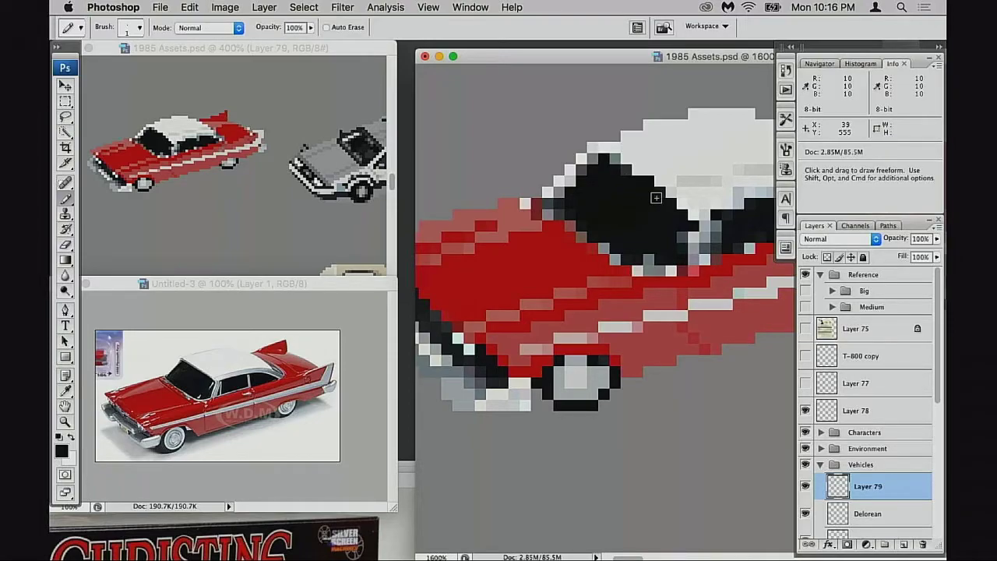
# - Paint over the bluish dark pixels inside the windshield with the neutral near-black for an even glass fill
pyautogui.keyDown('super'); pyautogui.click(660, 242); pyautogui.keyUp('super')
pyautogui.moveTo(652, 285); pyautogui.dragTo(546, 262)
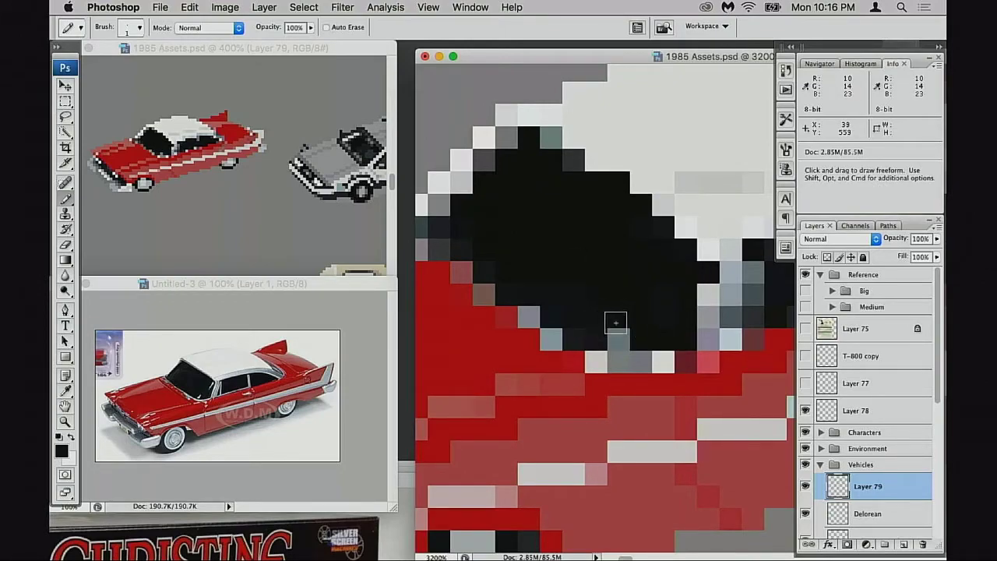
pyautogui.click(617, 339)
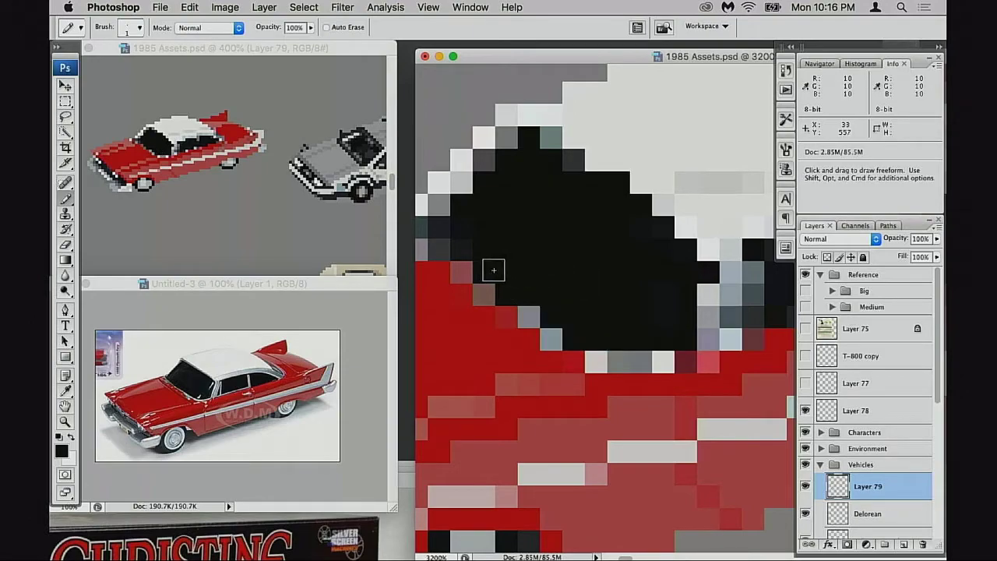
pyautogui.moveTo(532, 244); pyautogui.dragTo(612, 237)
pyautogui.click(524, 220)
pyautogui.press('space')
pyautogui.moveTo(604, 253)
pyautogui.mouseDown()
pyautogui.moveTo(642, 272)
pyautogui.moveTo(596, 279)
pyautogui.moveTo(619, 267)
pyautogui.moveTo(614, 302)
pyautogui.mouseUp()
# - Paint the stepped inner edge pixels of the windshield's front pillar in the sampled mid grey
pyautogui.keyDown('alt'); pyautogui.click(480, 192); pyautogui.keyUp('alt')
pyautogui.click(505, 173)
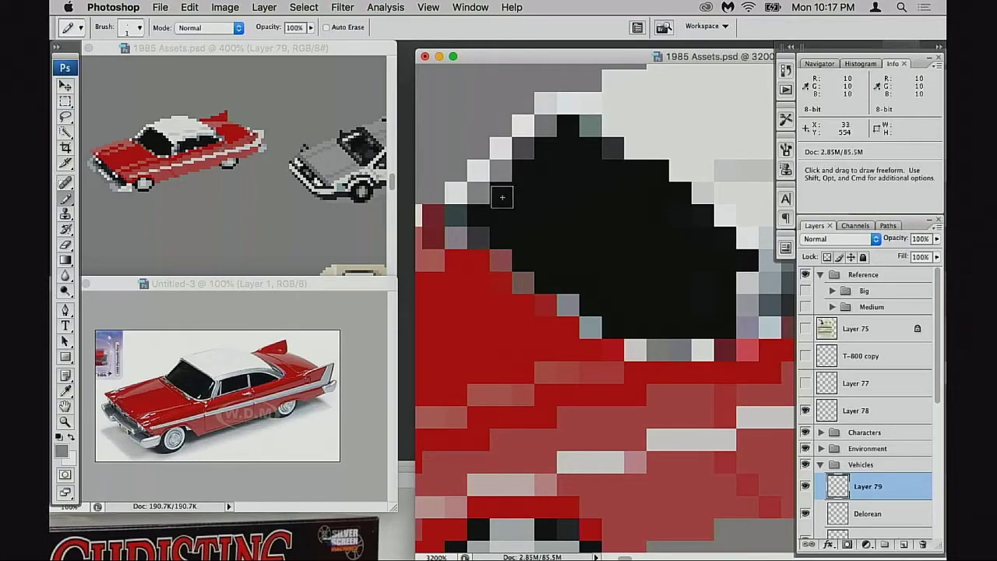
pyautogui.keyDown('alt'); pyautogui.click(527, 147); pyautogui.keyUp('alt')
pyautogui.click(501, 172)
pyautogui.click(483, 191)
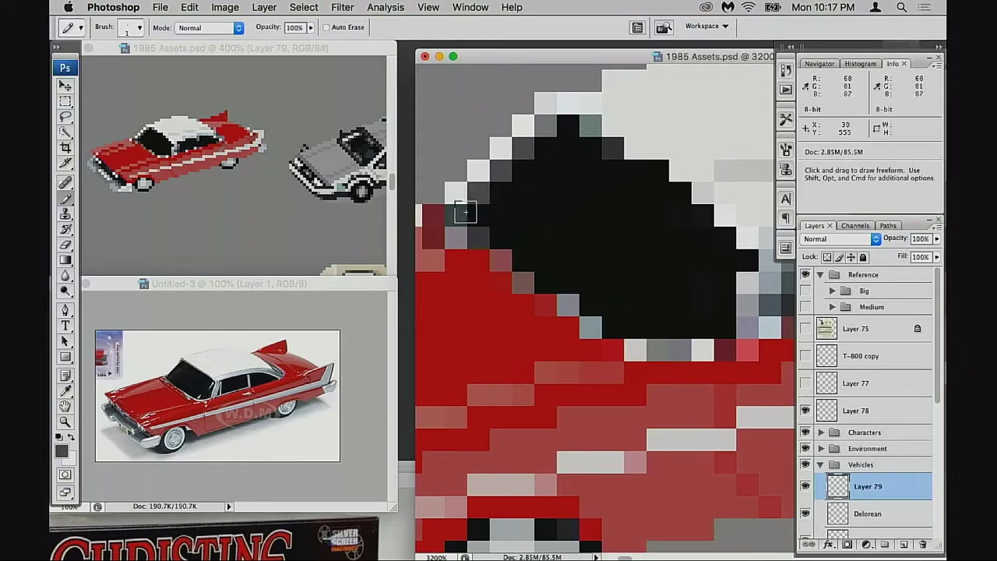
pyautogui.keyDown('alt'); pyautogui.click(551, 122); pyautogui.keyUp('alt')
pyautogui.click(526, 148)
pyautogui.click(504, 172)
pyautogui.click(480, 192)
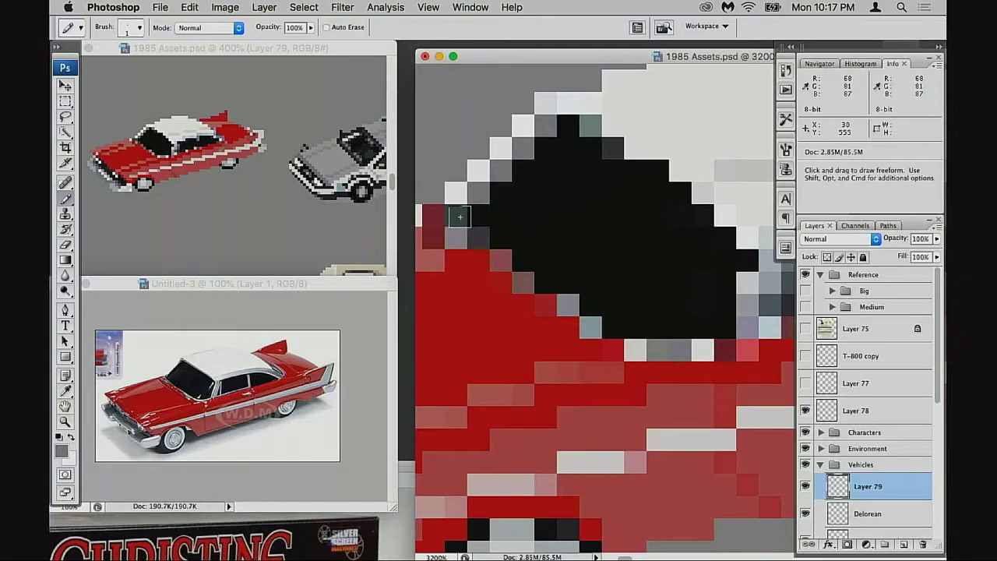
# - Paint the outer pixels at the top of the windshield's front pillar in near-white
pyautogui.click(460, 217)
pyautogui.moveTo(593, 103); pyautogui.dragTo(547, 105)
pyautogui.click(522, 127)
pyautogui.moveTo(512, 255); pyautogui.dragTo(533, 246)
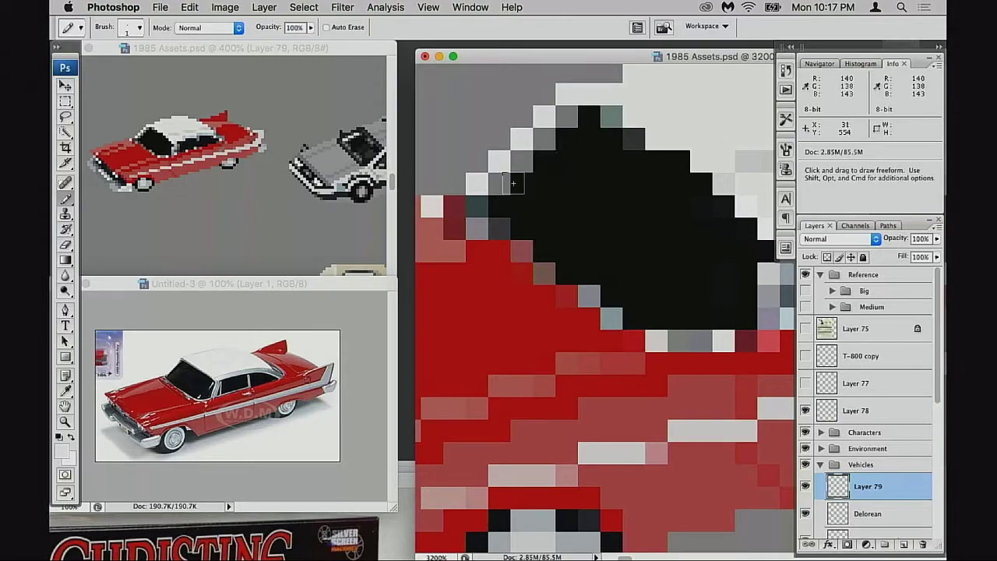
# - Erase the diagonal run of white pixels along the outside of the windshield's front pillar
pyautogui.press('e')
pyautogui.moveTo(475, 179); pyautogui.dragTo(565, 94)
pyautogui.press('b')
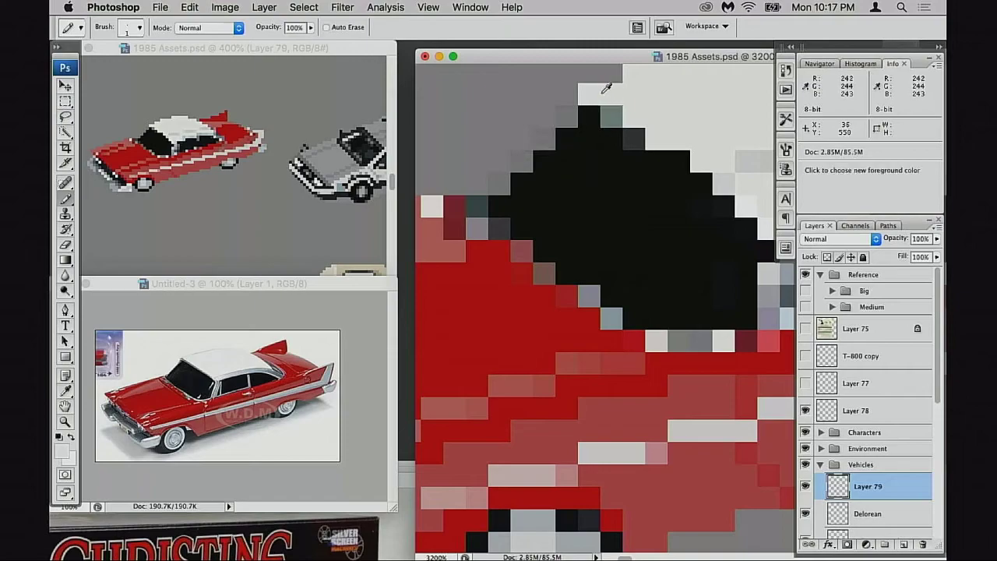
# - Mix a light grey by painting white at 50% opacity, sample it, and restore the opacity to 100%
pyautogui.press('5')
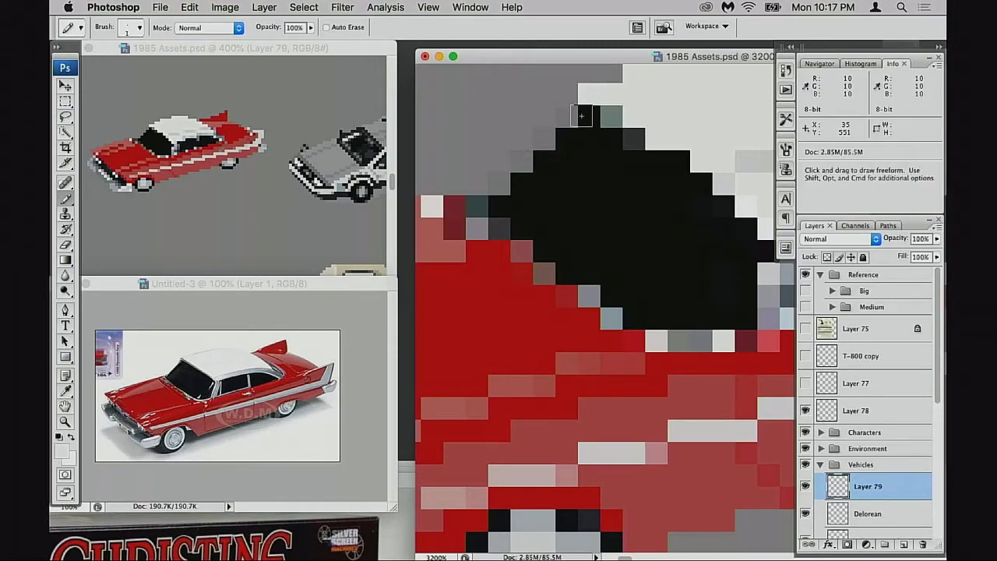
pyautogui.click(566, 102)
pyautogui.press('super+z')
pyautogui.press('super+z')
pyautogui.press('0')
pyautogui.keyDown('alt'); pyautogui.click(567, 97); pyautogui.keyUp('alt')
pyautogui.press('super+z')
# - Repaint the erased outer pillar pixels diagonally in the sampled light grey, down to the windshield's front corner
pyautogui.click(567, 96)
pyautogui.click(548, 114)
pyautogui.click(526, 138)
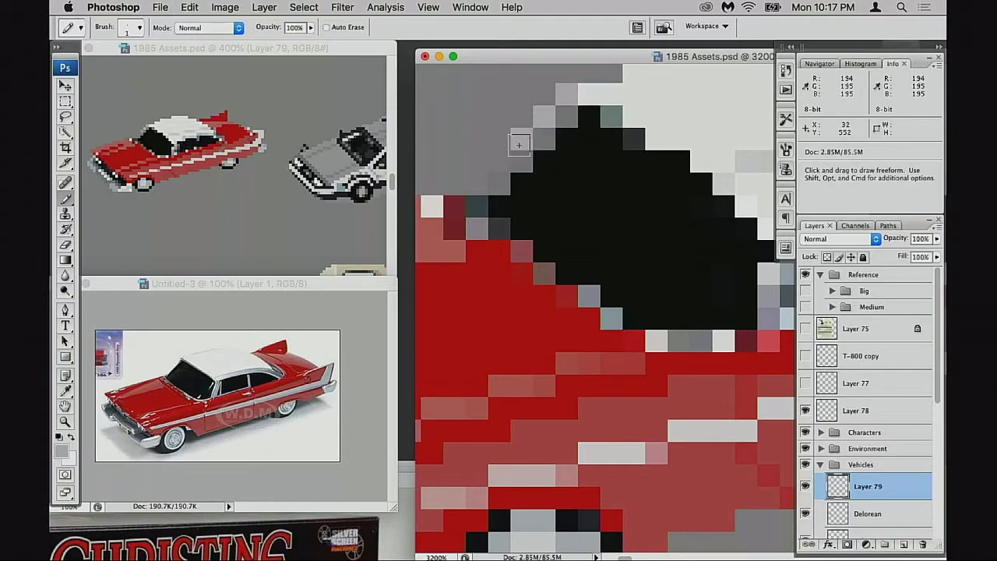
pyautogui.click(499, 160)
pyautogui.click(477, 183)
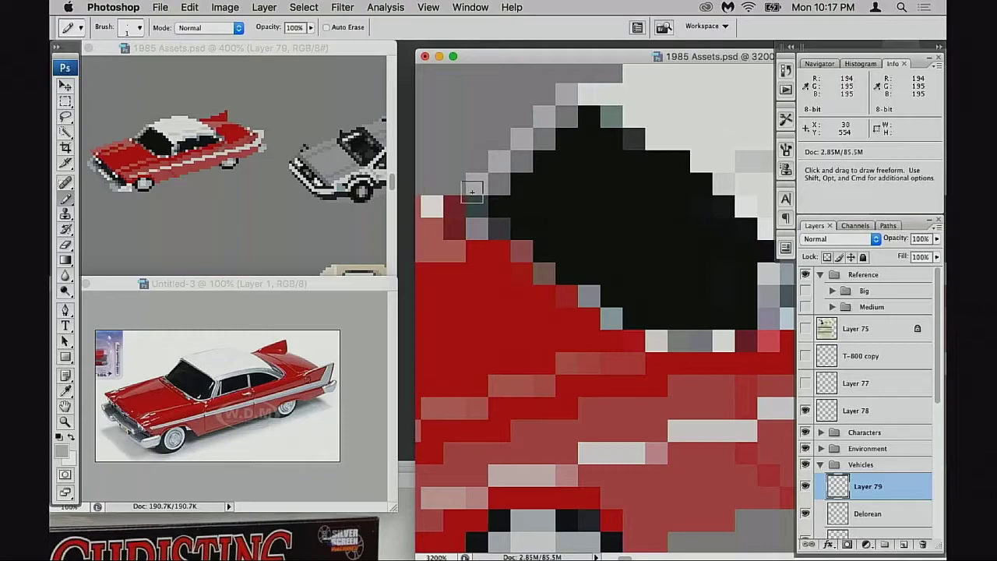
# - Paint the windshield's lower edge beside the hood as a stepped line of pixels in the sampled mid grey
pyautogui.moveTo(538, 206)
pyautogui.mouseDown()
pyautogui.moveTo(592, 189)
pyautogui.moveTo(534, 203)
pyautogui.mouseUp()
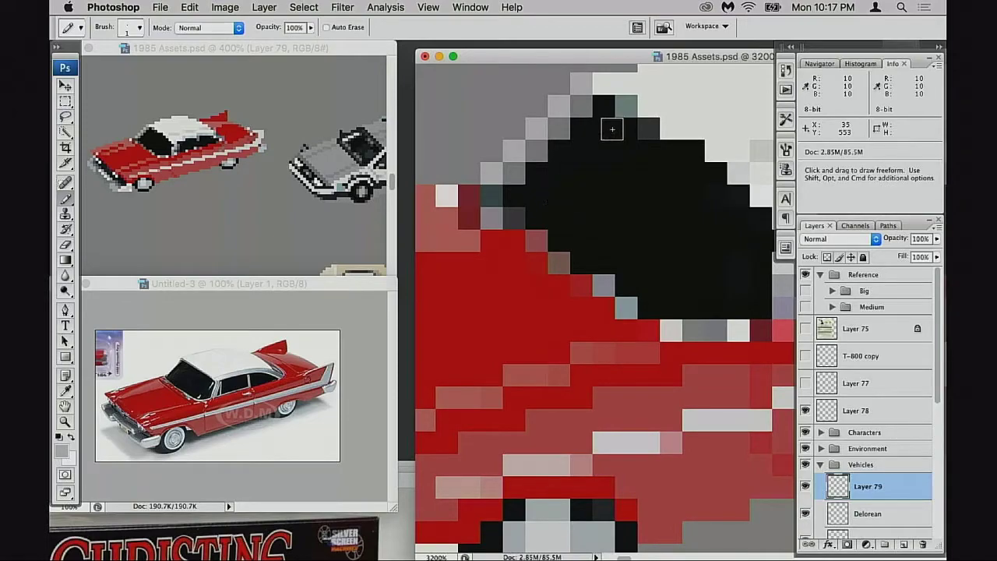
pyautogui.press('super')
pyautogui.keyDown('alt'); pyautogui.click(600, 192); pyautogui.keyUp('alt')
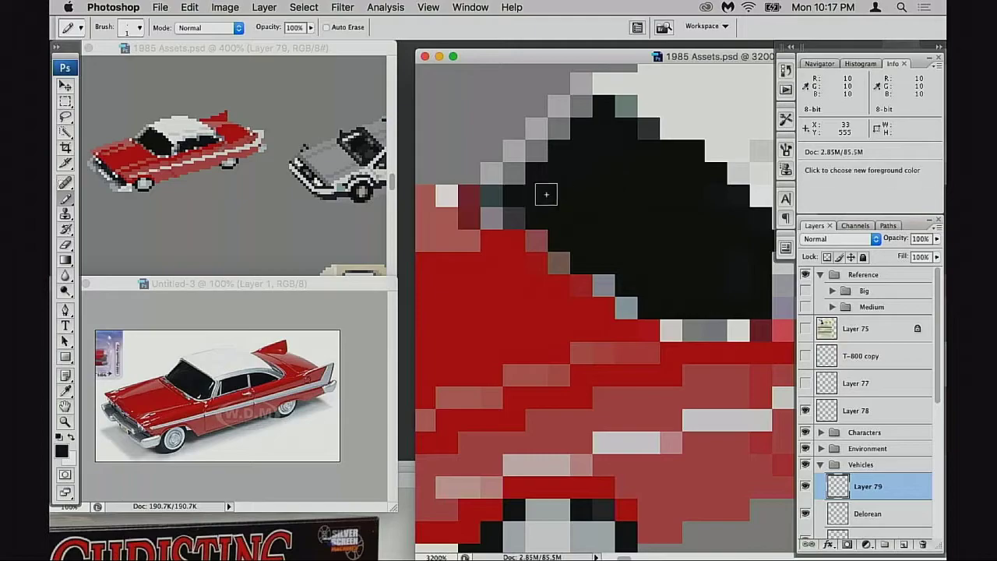
pyautogui.keyDown('alt'); pyautogui.click(496, 178); pyautogui.keyUp('alt')
pyautogui.keyDown('alt'); pyautogui.click(520, 178); pyautogui.keyUp('alt')
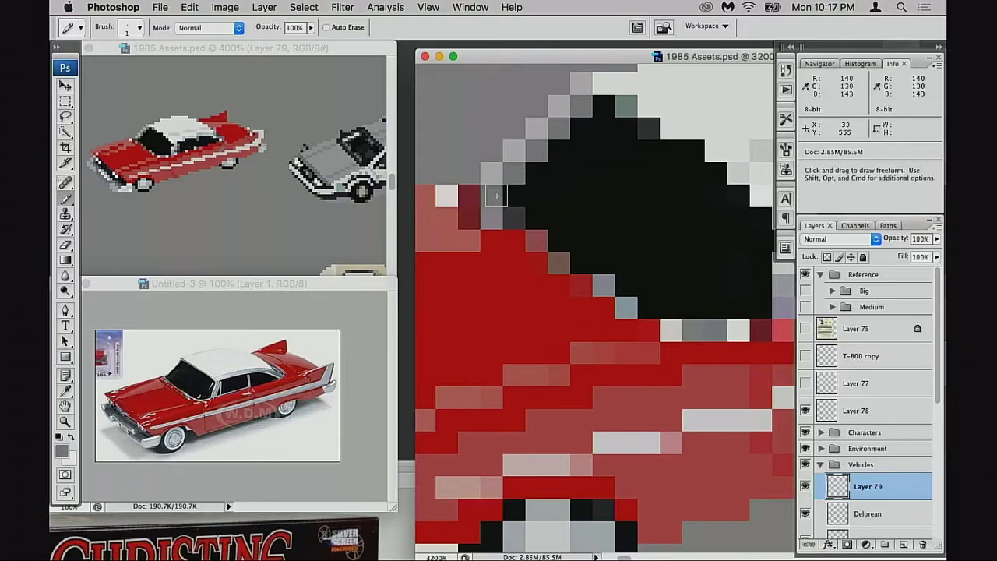
pyautogui.click(516, 220)
pyautogui.click(536, 241)
pyautogui.click(559, 263)
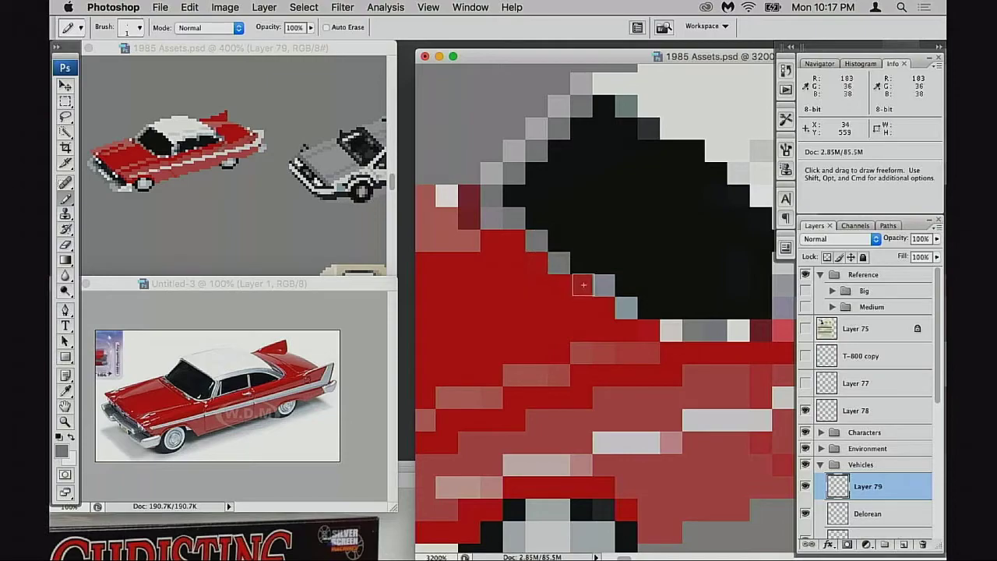
pyautogui.click(584, 283)
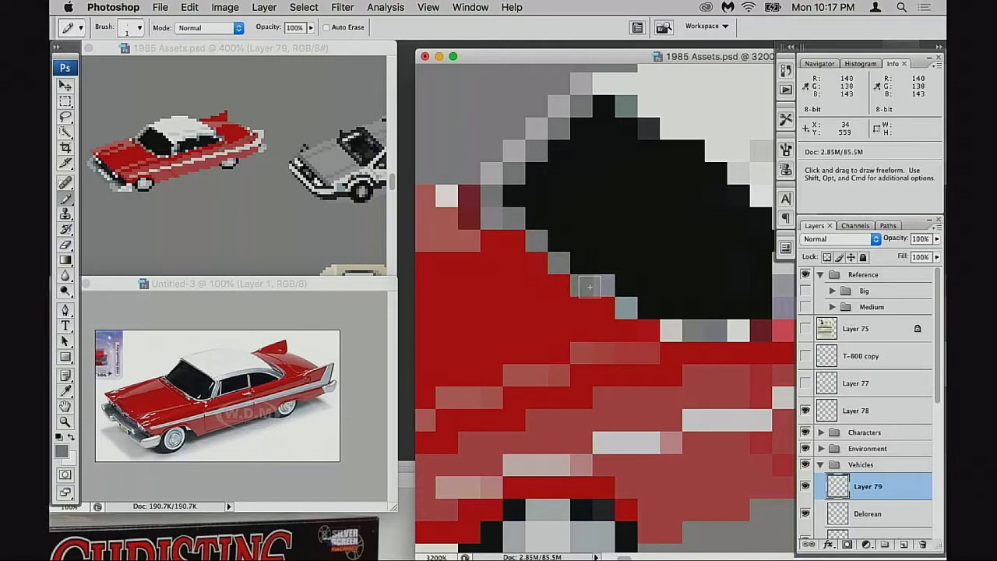
pyautogui.click(604, 307)
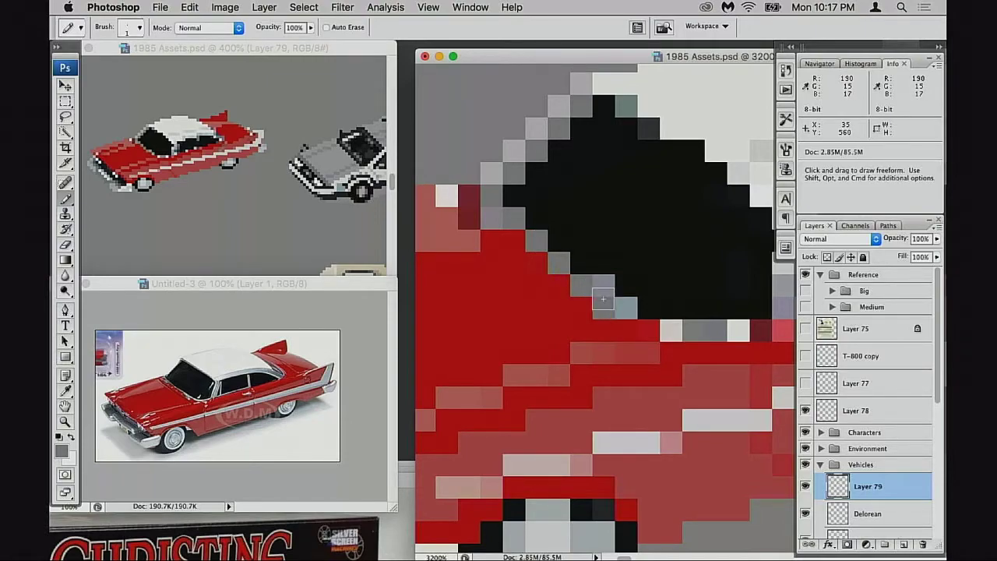
# - Enlarge the reference photo to 400% around the windshield to examine its trim, and return to the sprite document
pyautogui.click(187, 422)
pyautogui.moveTo(171, 372); pyautogui.dragTo(210, 412)
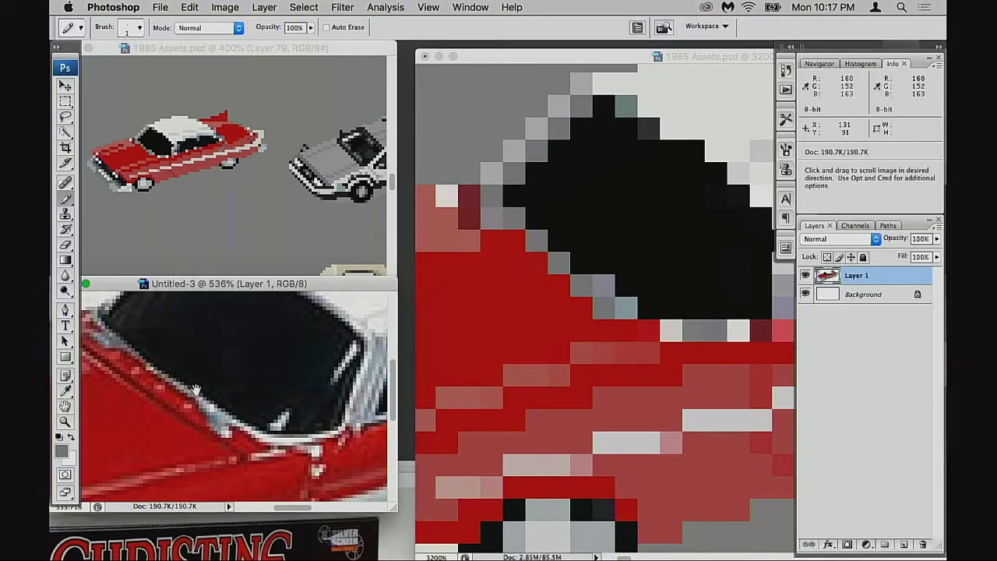
pyautogui.scroll(-3, 179, 386)
pyautogui.click(631, 269)
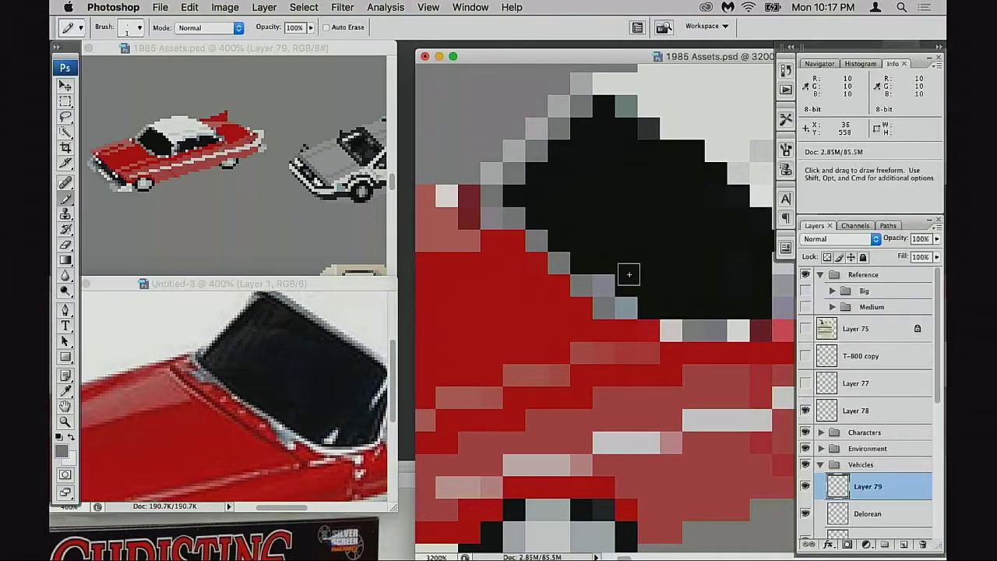
# - Extend the mid-grey trim two pixels along the windshield base and cover the bluish pixels above it with sampled near-black
pyautogui.click(628, 326)
pyautogui.click(647, 327)
pyautogui.keyDown('alt'); pyautogui.click(645, 305); pyautogui.keyUp('alt')
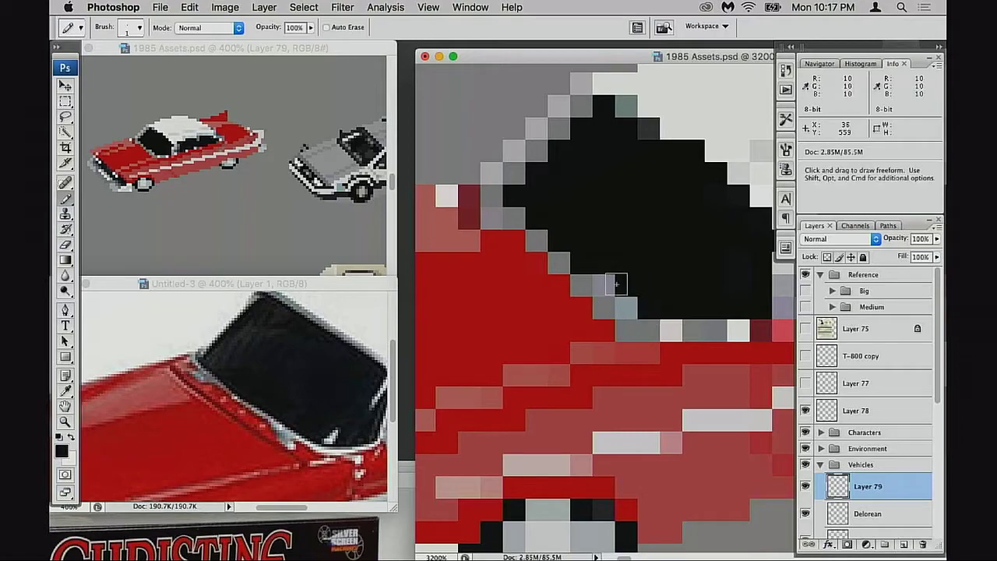
pyautogui.click(605, 286)
pyautogui.click(625, 305)
pyautogui.moveTo(640, 292); pyautogui.dragTo(631, 275)
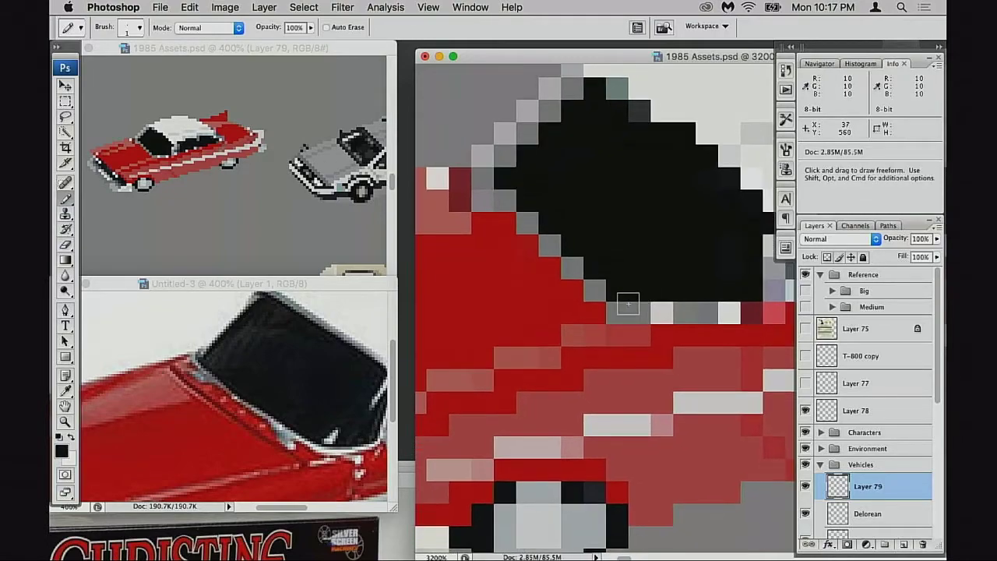
# - Paint the windshield's bottom trim in one sampled mid grey and sample the bright hood red for its front end
pyautogui.keyDown('alt'); pyautogui.click(623, 312); pyautogui.keyUp('alt')
pyautogui.moveTo(662, 311); pyautogui.dragTo(729, 311)
pyautogui.press('space')
pyautogui.moveTo(611, 304); pyautogui.dragTo(629, 299)
pyautogui.keyDown('alt'); pyautogui.click(637, 305); pyautogui.keyUp('alt')
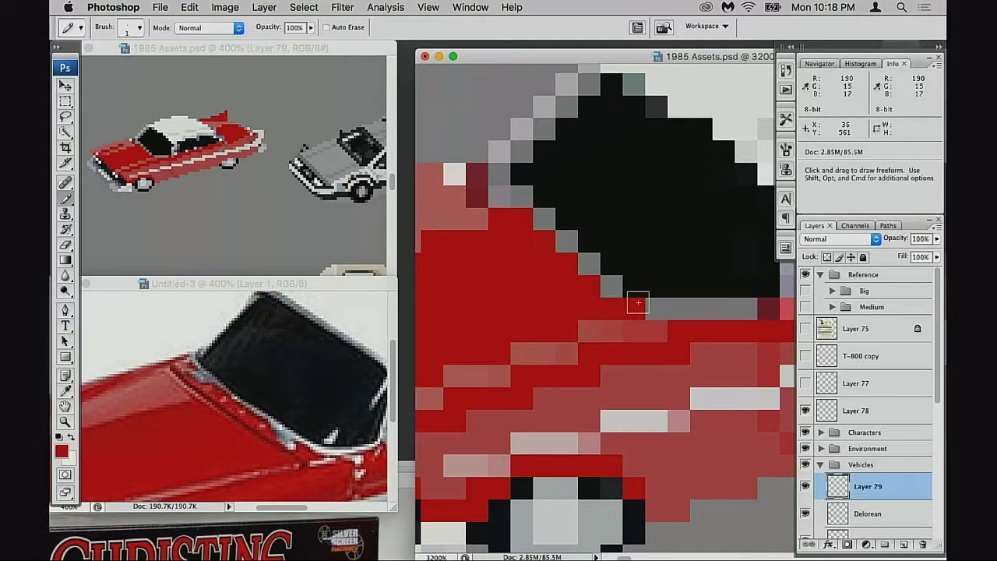
# - Close the gap in the windshield's stepped lower trim beside the hood with a mid-grey pixel
pyautogui.click(635, 286)
pyautogui.hscroll(2, 628, 318)
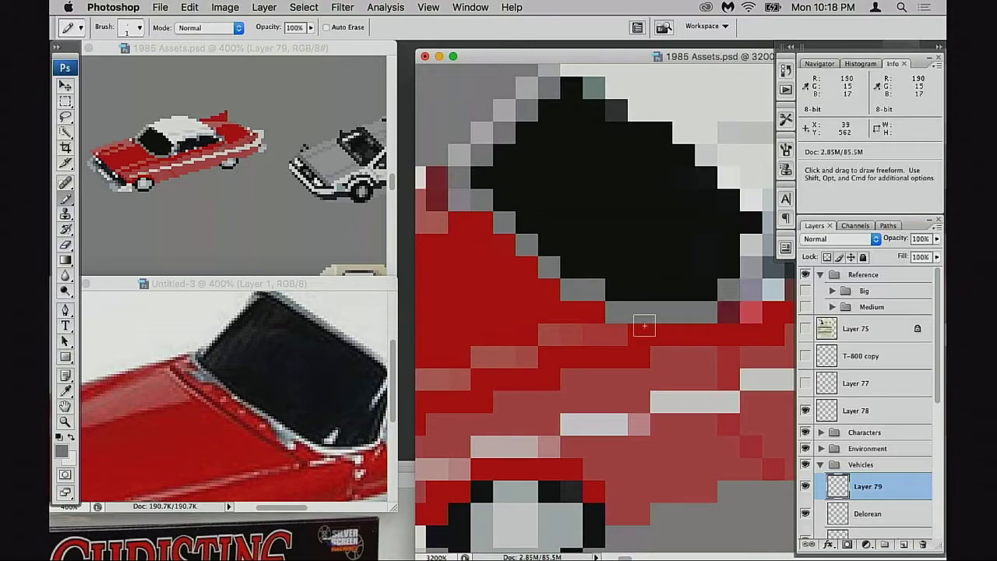
pyautogui.press('space')
pyautogui.moveTo(633, 311); pyautogui.dragTo(679, 303)
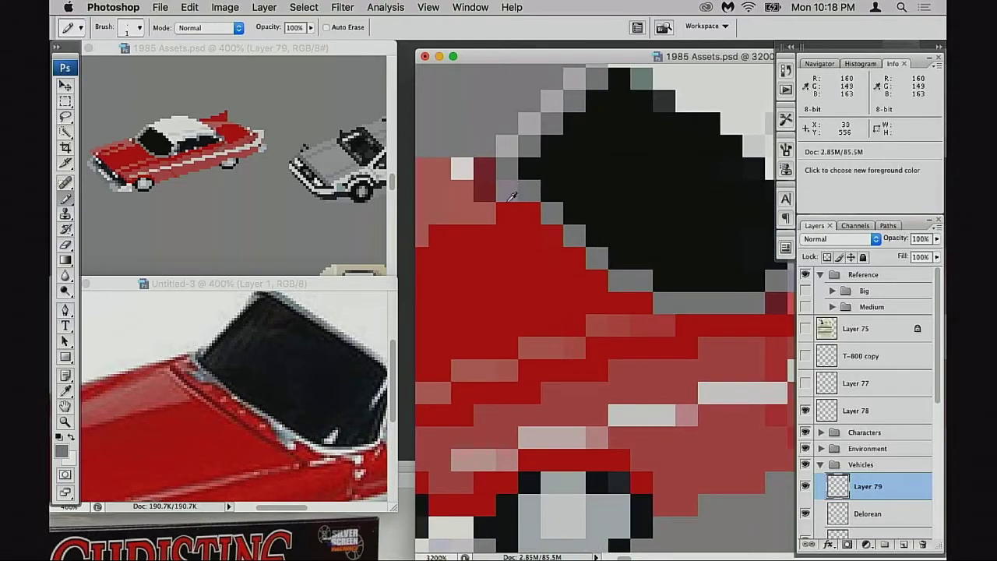
# - Add two short light-grey highlights, each two pixels wide, along the windshield's stepped lower trim using the sampled trim colour
pyautogui.keyDown('alt'); pyautogui.click(511, 142); pyautogui.keyUp('alt')
pyautogui.click(597, 255)
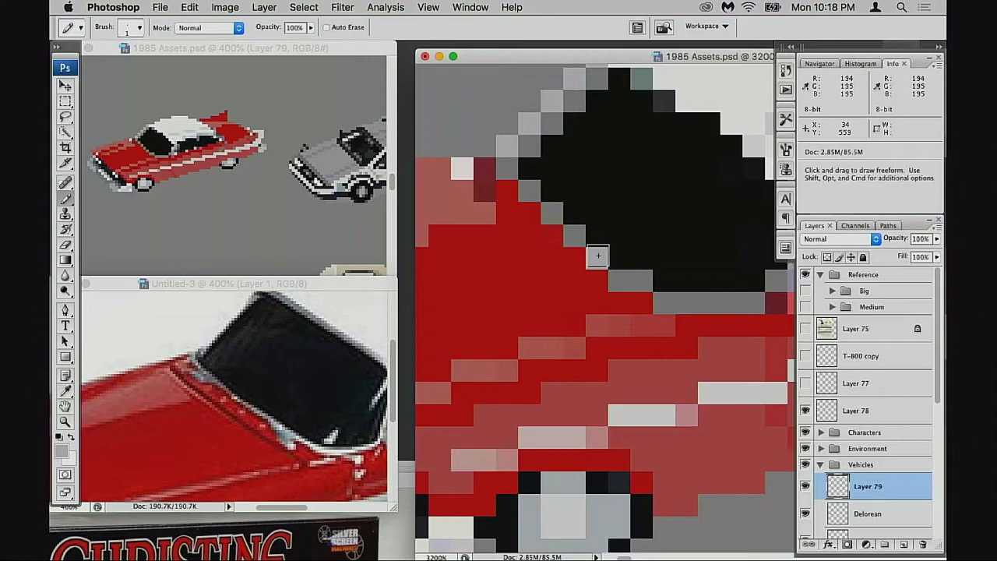
pyautogui.click(533, 192)
pyautogui.press('super+z')
pyautogui.click(619, 257)
pyautogui.click(553, 213)
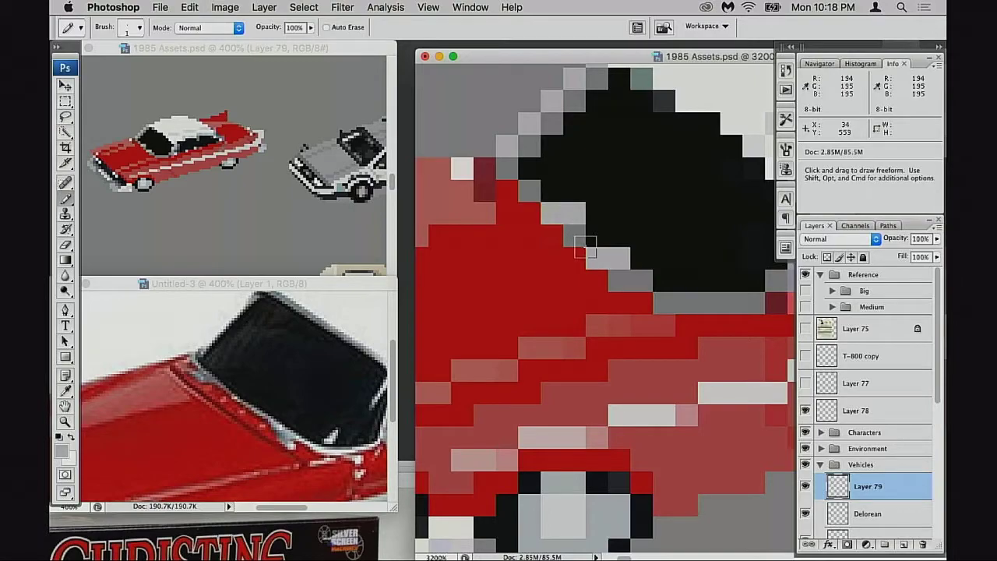
pyautogui.click(529, 212)
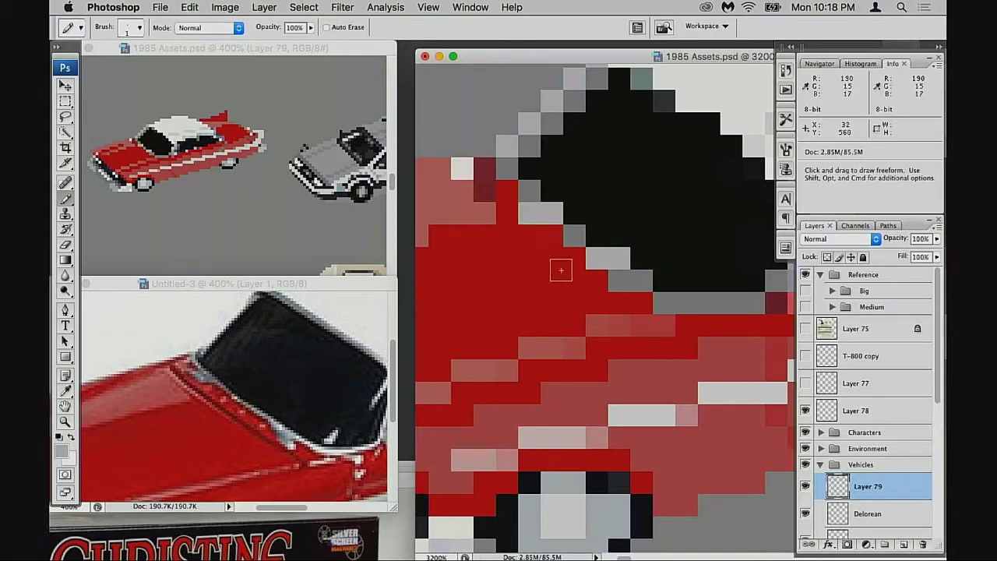
pyautogui.moveTo(610, 298); pyautogui.dragTo(591, 274)
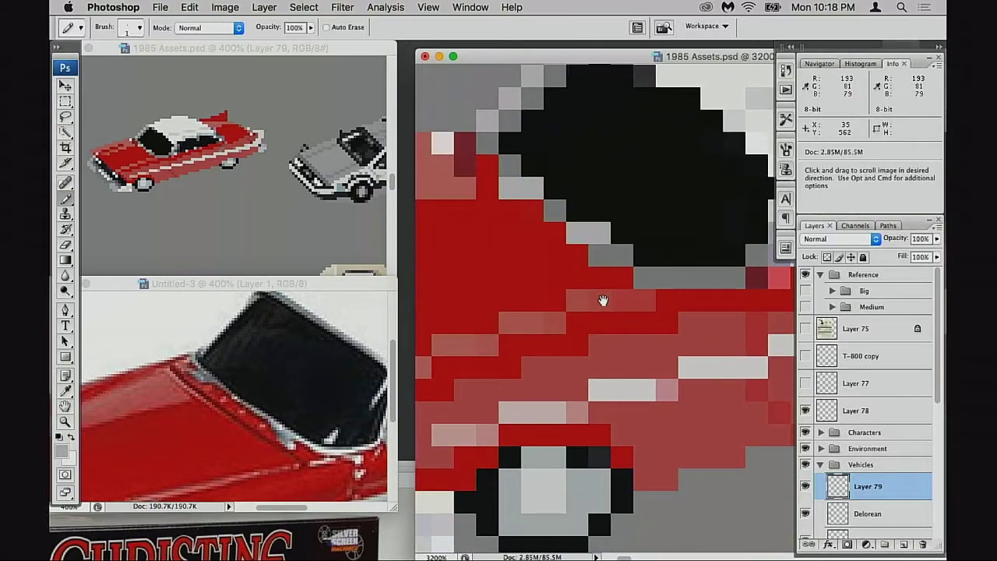
# - Cover the stray white and dark-red pixels at the hood's rear corner with the sampled muted red, and save the document
pyautogui.keyDown('alt'); pyautogui.click(643, 315); pyautogui.keyUp('alt')
pyautogui.keyDown('alt'); pyautogui.click(639, 321); pyautogui.keyUp('alt')
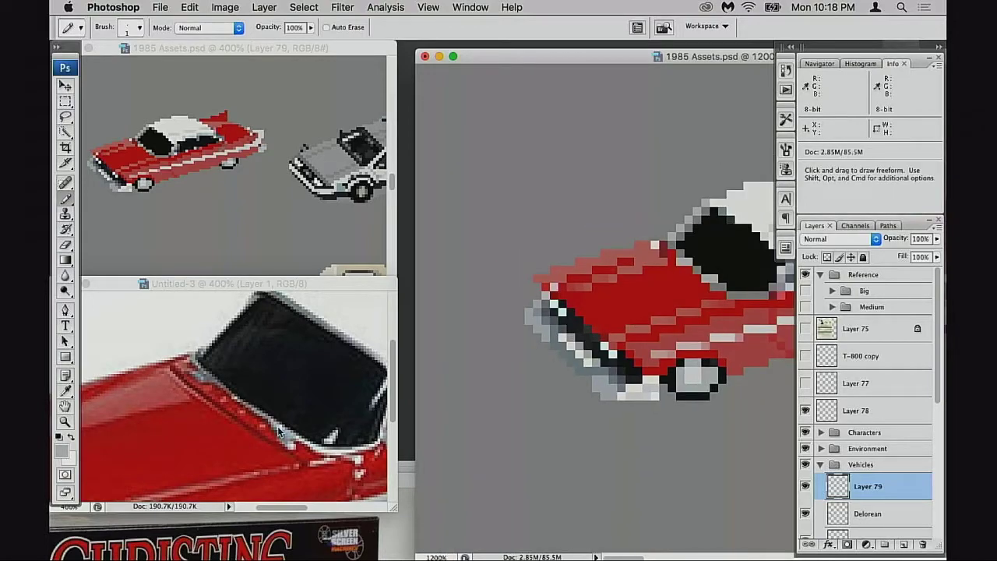
pyautogui.click(714, 320)
pyautogui.moveTo(714, 320); pyautogui.dragTo(682, 322)
pyautogui.press('super+d')
pyautogui.press('super+s')
pyautogui.keyDown('alt'); pyautogui.click(604, 285); pyautogui.keyUp('alt')
pyautogui.keyDown('alt'); pyautogui.click(582, 259); pyautogui.keyUp('alt')
pyautogui.click(589, 256)
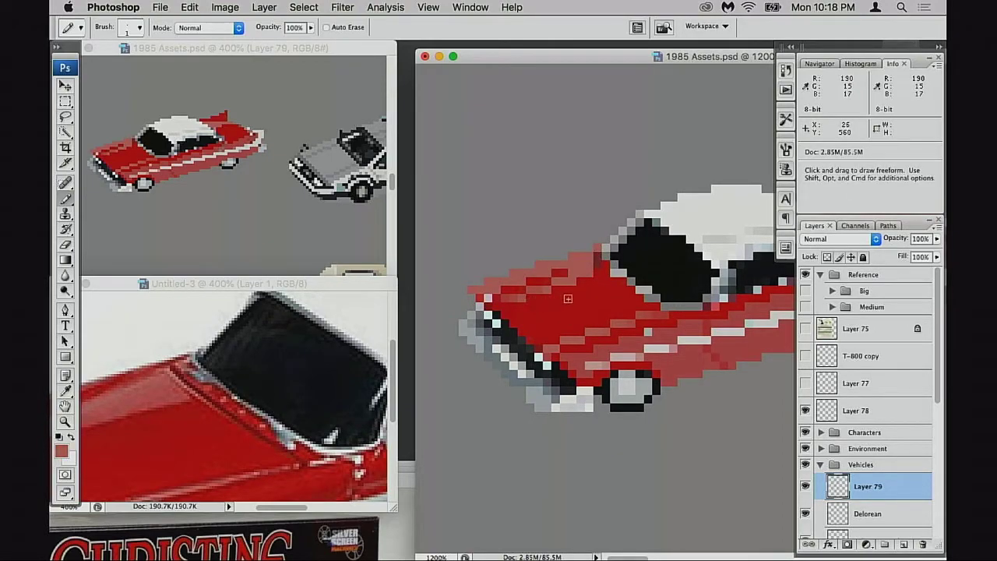
pyautogui.keyDown('alt'); pyautogui.click(604, 270); pyautogui.keyUp('alt')
pyautogui.keyDown('alt'); pyautogui.click(590, 263); pyautogui.keyUp('alt')
pyautogui.click(597, 258)
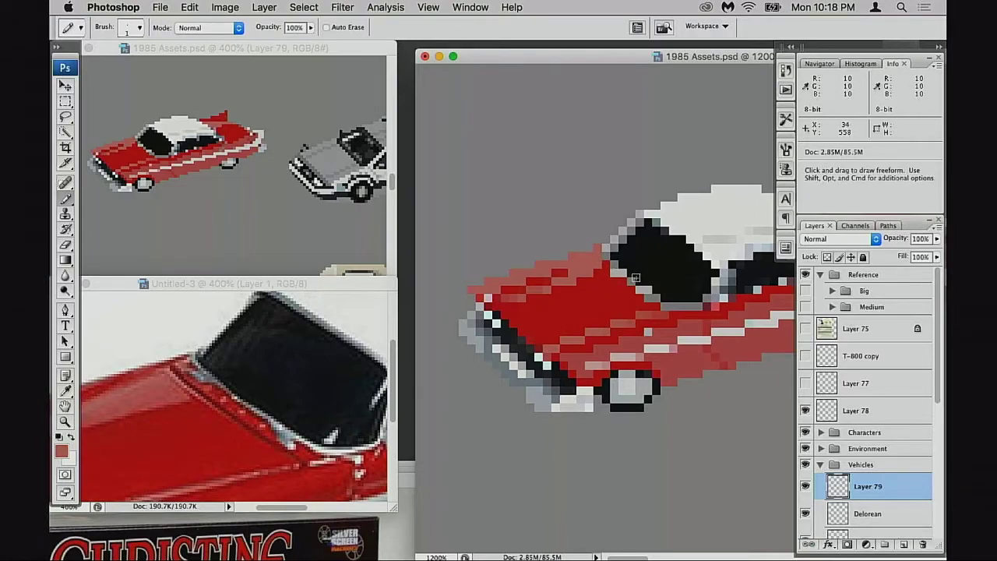
pyautogui.press('super+s')
# - Flip the car sprite horizontally to check its shape, and undo the flip
pyautogui.moveTo(606, 300); pyautogui.dragTo(628, 286)
pyautogui.keyDown('alt'); pyautogui.click(606, 270); pyautogui.keyUp('alt')
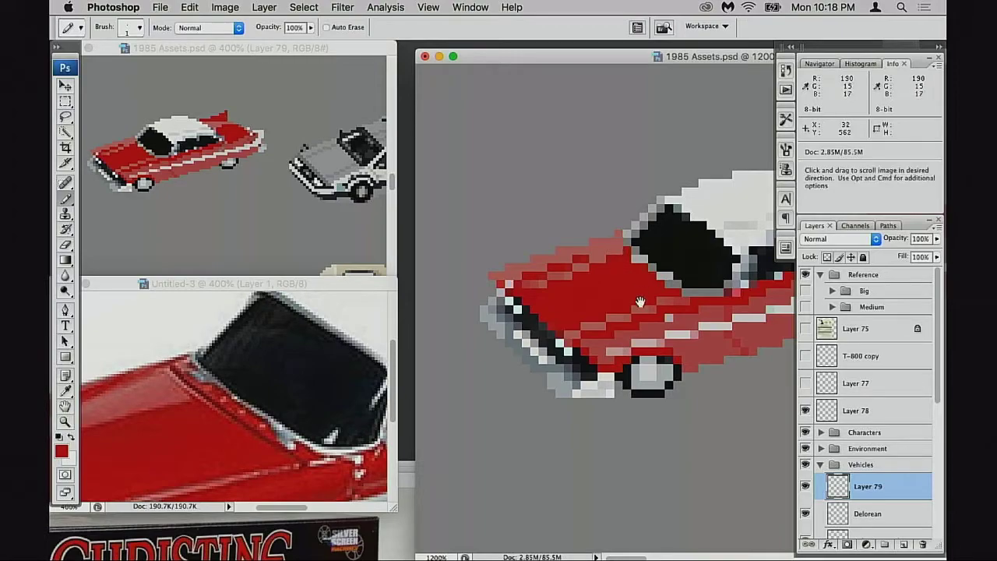
pyautogui.press('super+minus')
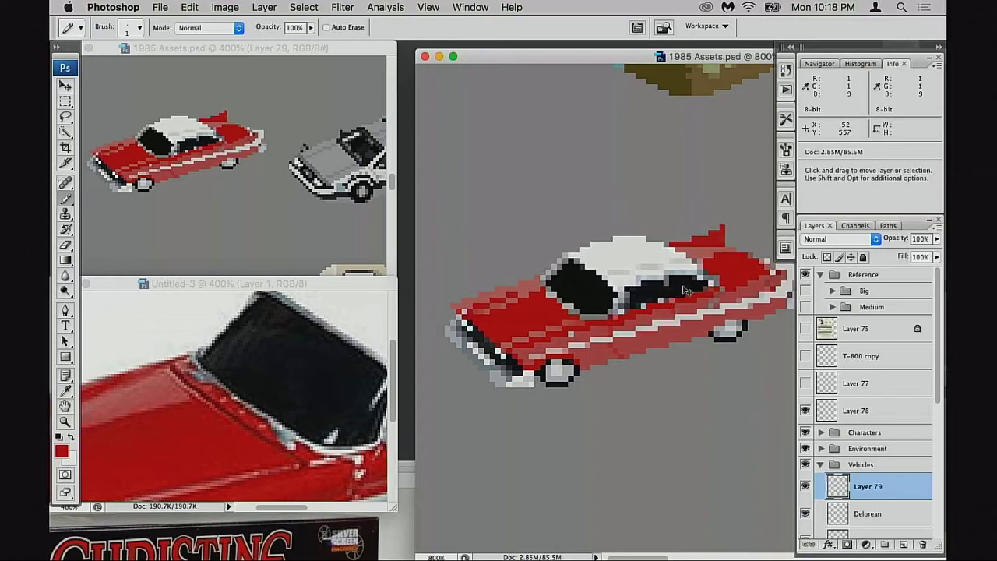
pyautogui.press('super+t')
pyautogui.rightClick(624, 284)
pyautogui.click(666, 435)
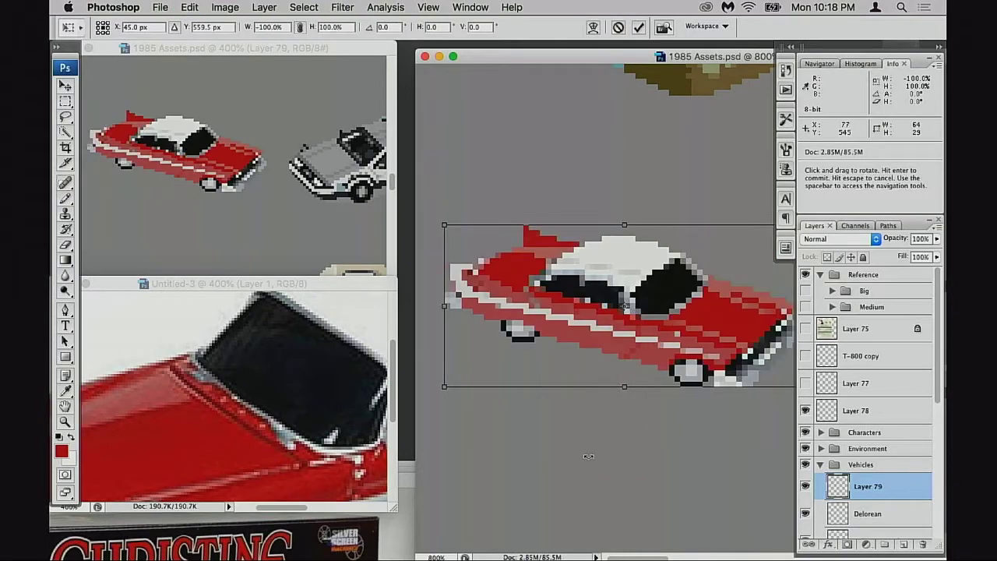
pyautogui.press('Return')
pyautogui.moveTo(640, 347)
pyautogui.mouseDown()
pyautogui.moveTo(609, 325)
pyautogui.moveTo(588, 328)
pyautogui.moveTo(648, 315)
pyautogui.mouseUp()
pyautogui.press('super+z')
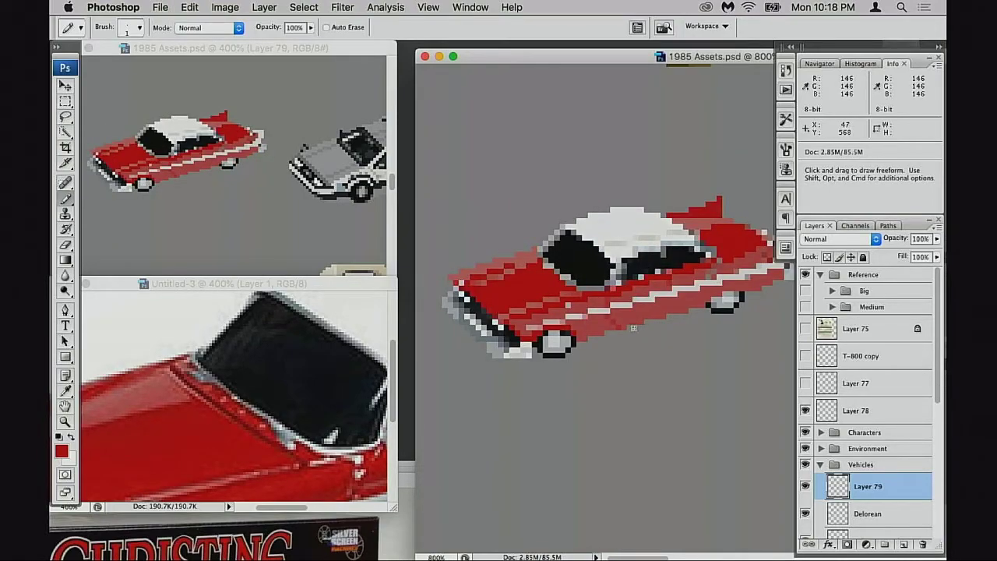
# - Erase the stray pixel on the car's lower body edge between the wheels to even out its steps
pyautogui.moveTo(631, 339)
pyautogui.mouseDown()
pyautogui.moveTo(597, 344)
pyautogui.moveTo(633, 318)
pyautogui.mouseUp()
pyautogui.keyDown('super'); pyautogui.click(638, 334); pyautogui.keyUp('super')
pyautogui.press('e')
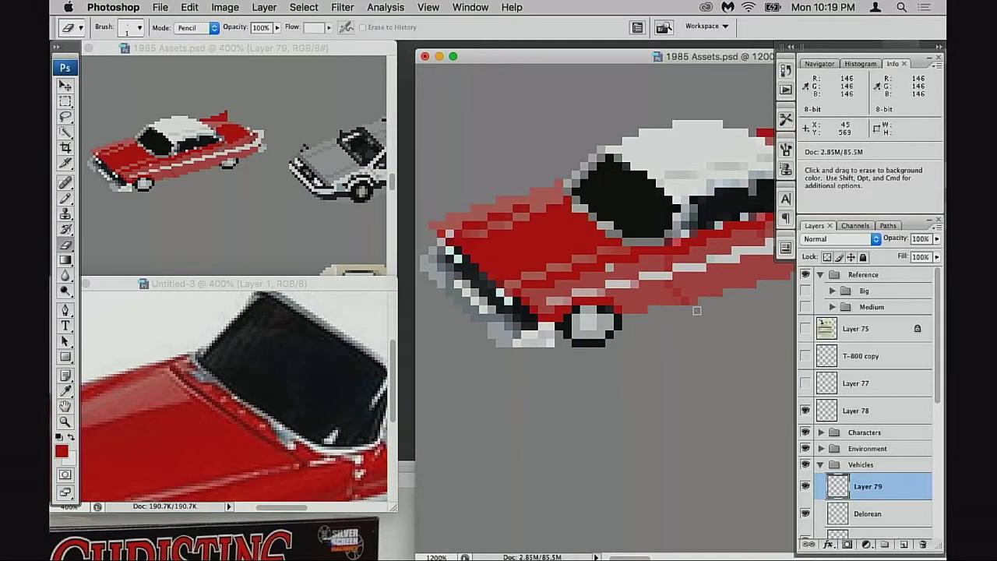
pyautogui.hscroll(2, 700, 306)
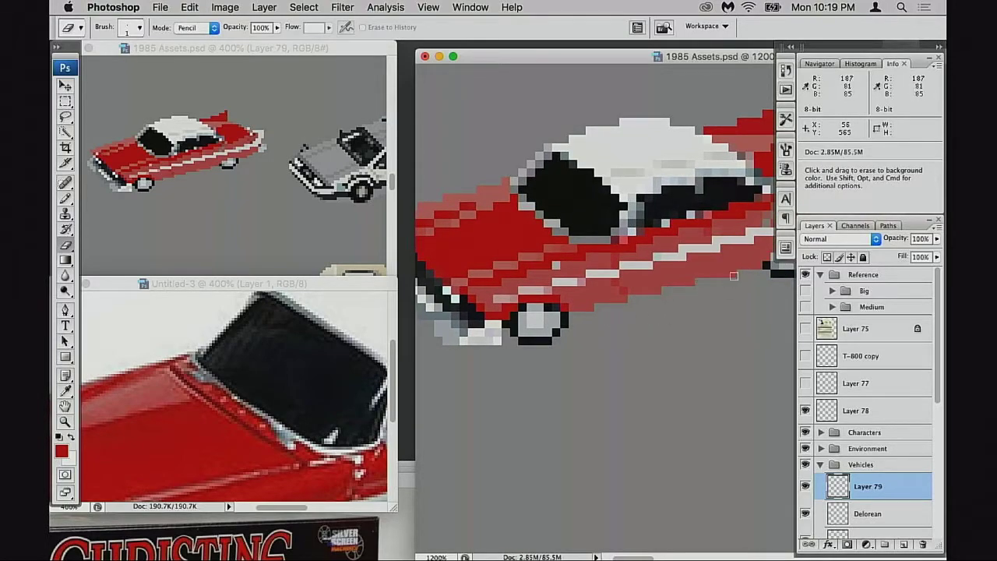
pyautogui.hscroll(2, 685, 314)
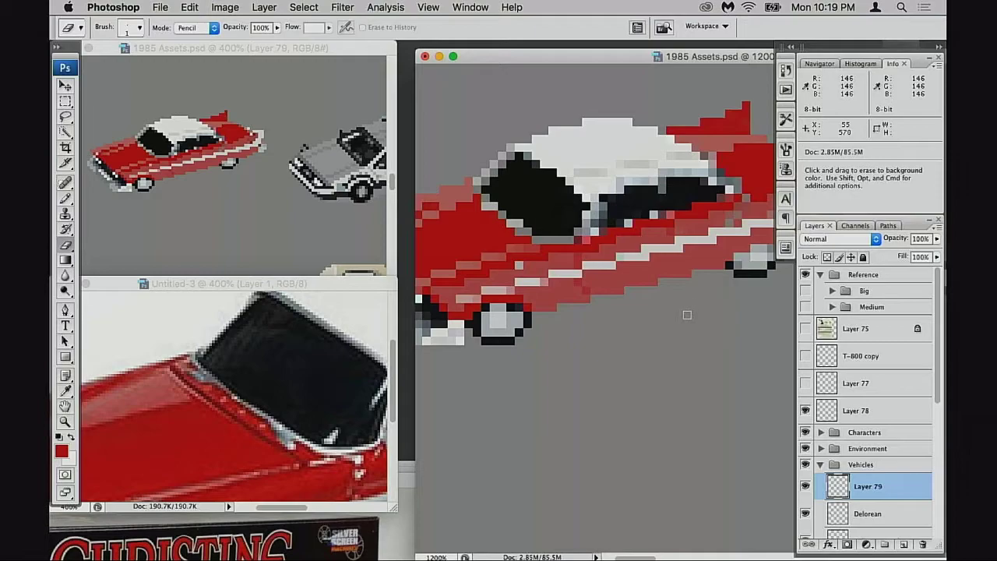
pyautogui.hscroll(1, 596, 322)
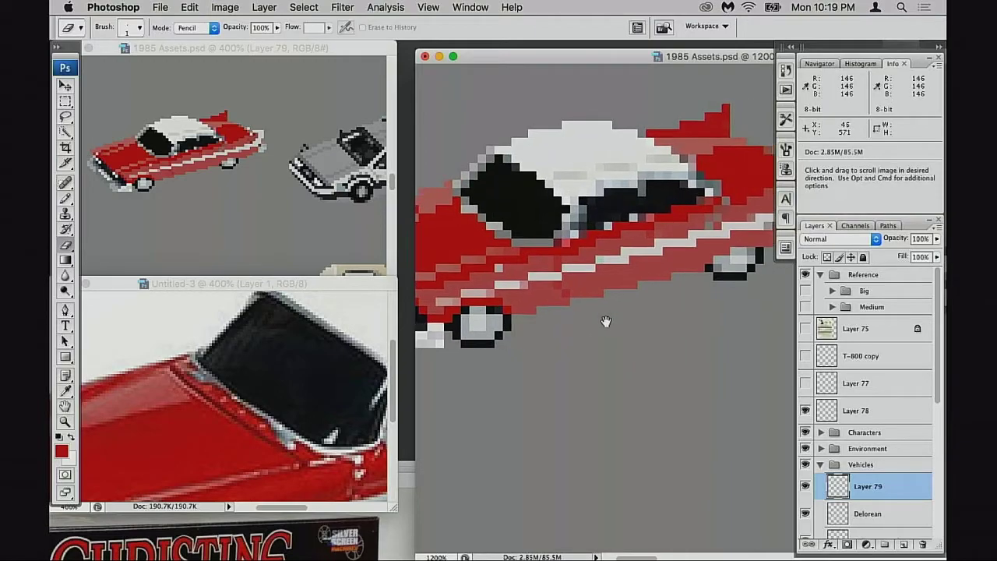
pyautogui.keyDown('super'); pyautogui.click(679, 263); pyautogui.keyUp('super')
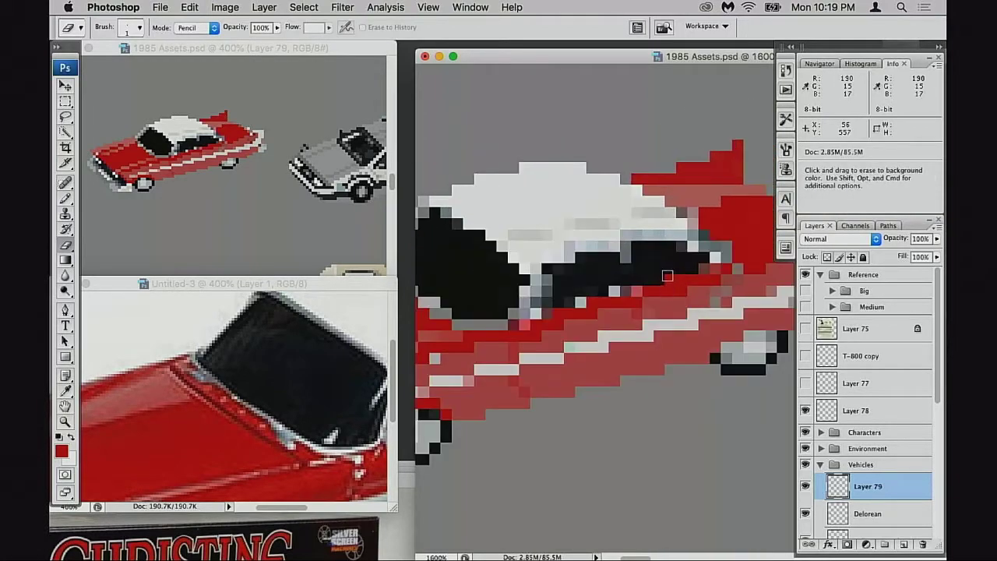
# - Paint over the uneven pixels on the body side below the side window with the sampled muted red
pyautogui.press('b')
pyautogui.press('super+equal')
pyautogui.scroll(-2, 576, 315)
pyautogui.hscroll(2, 576, 314)
pyautogui.keyDown('alt'); pyautogui.click(528, 309); pyautogui.keyUp('alt')
pyautogui.moveTo(670, 307)
pyautogui.mouseDown()
pyautogui.moveTo(596, 347)
pyautogui.moveTo(608, 320)
pyautogui.mouseUp()
pyautogui.click(565, 326)
pyautogui.hscroll(3, 603, 319)
pyautogui.scroll(1, 604, 319)
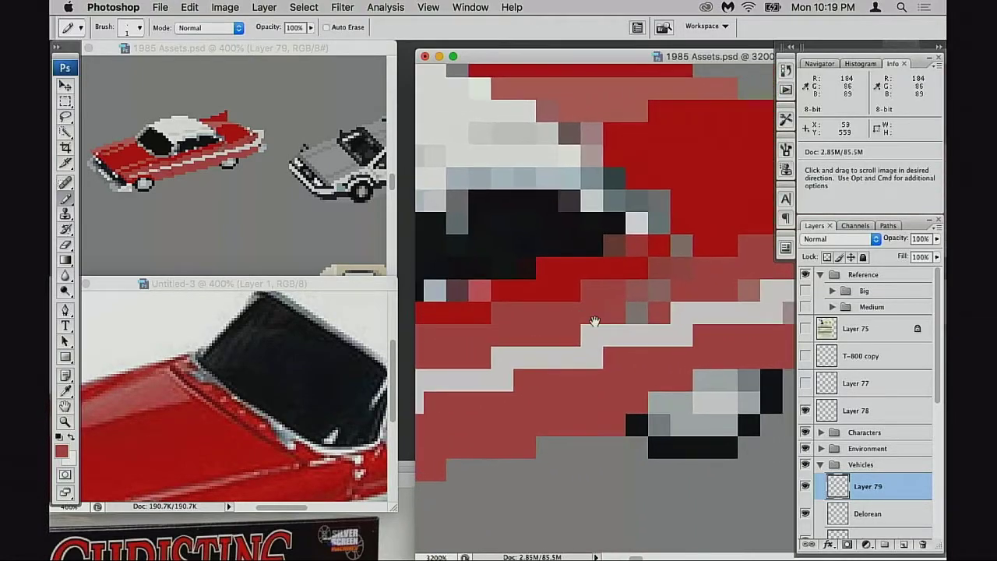
pyautogui.keyDown('ctrl'); pyautogui.keyDown('alt'); pyautogui.click(645, 307); pyautogui.keyUp('alt'); pyautogui.keyUp('ctrl')
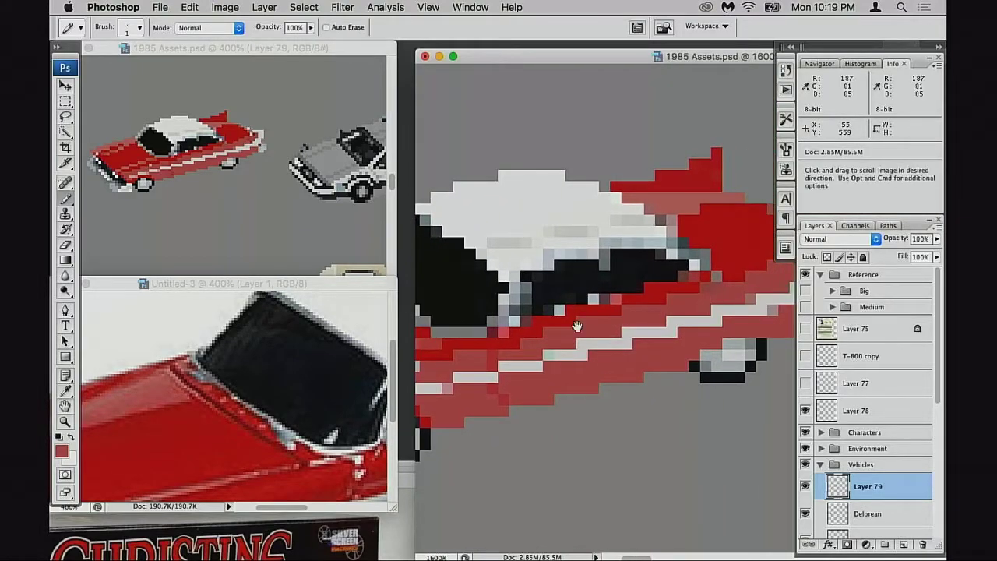
# - Cover the bluish and pale pixels along the side window's lower and front edges with the sampled near-black
pyautogui.hscroll(-3, 618, 317)
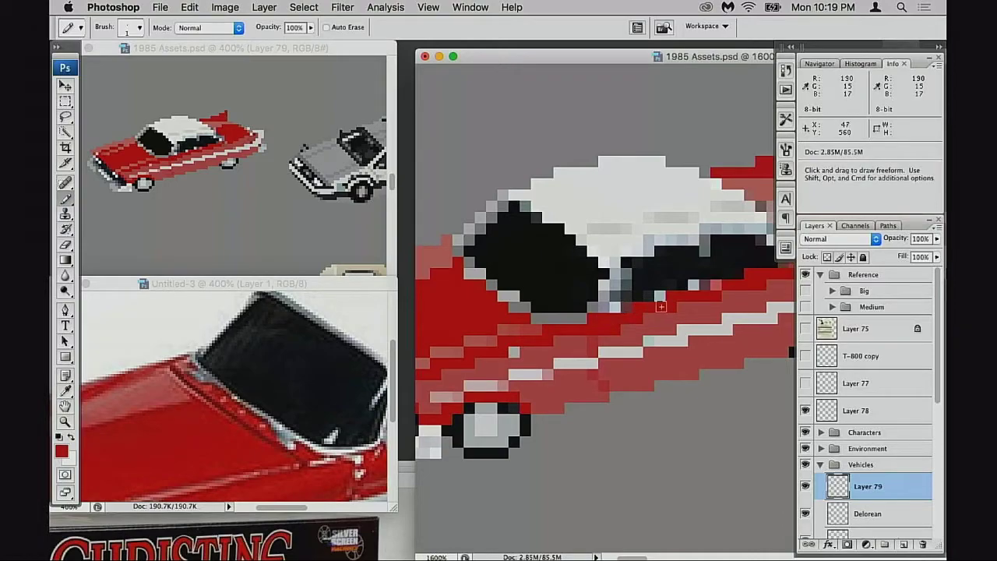
pyautogui.hscroll(3, 660, 307)
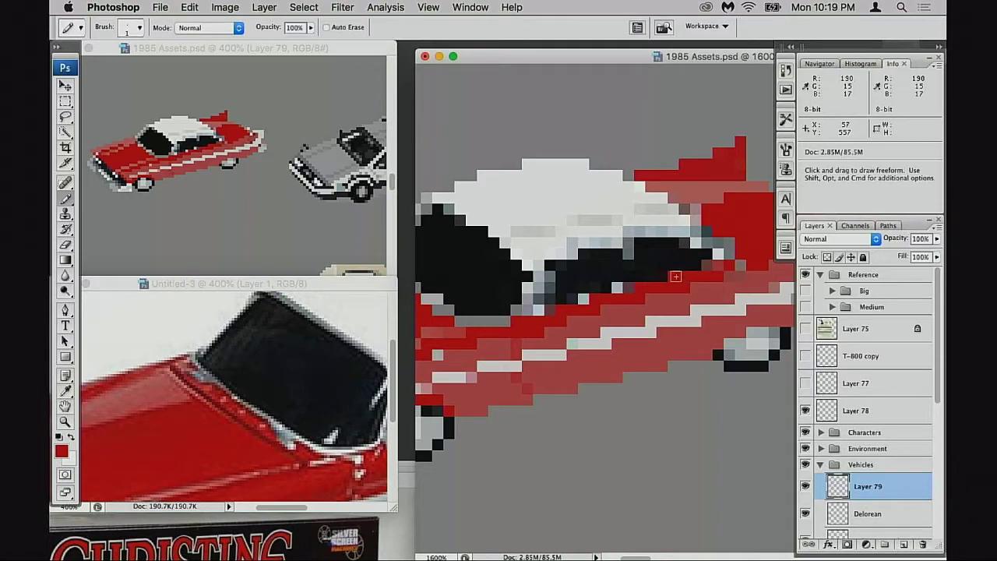
pyautogui.keyDown('alt'); pyautogui.click(477, 272); pyautogui.keyUp('alt')
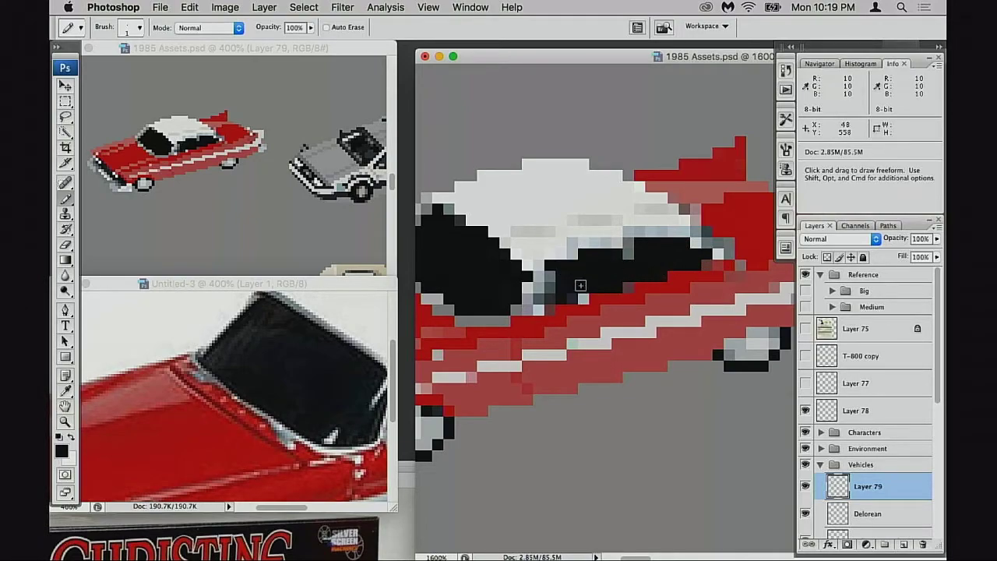
pyautogui.click(554, 297)
pyautogui.press('space')
pyautogui.moveTo(551, 278); pyautogui.dragTo(581, 271)
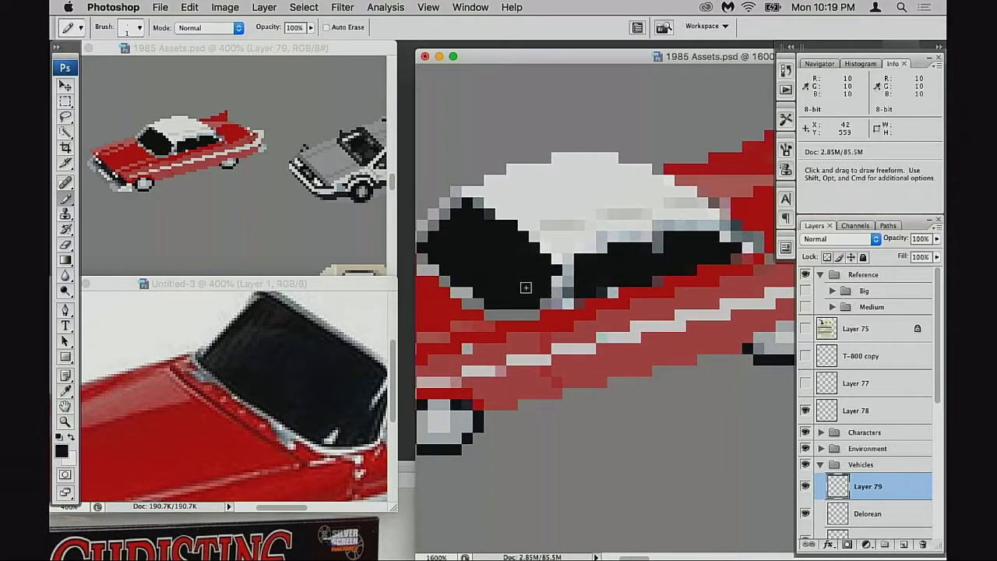
# - Widen the pillar between windshield and side window with a column of sampled light-grey pixels
pyautogui.hscroll(-2, 553, 291)
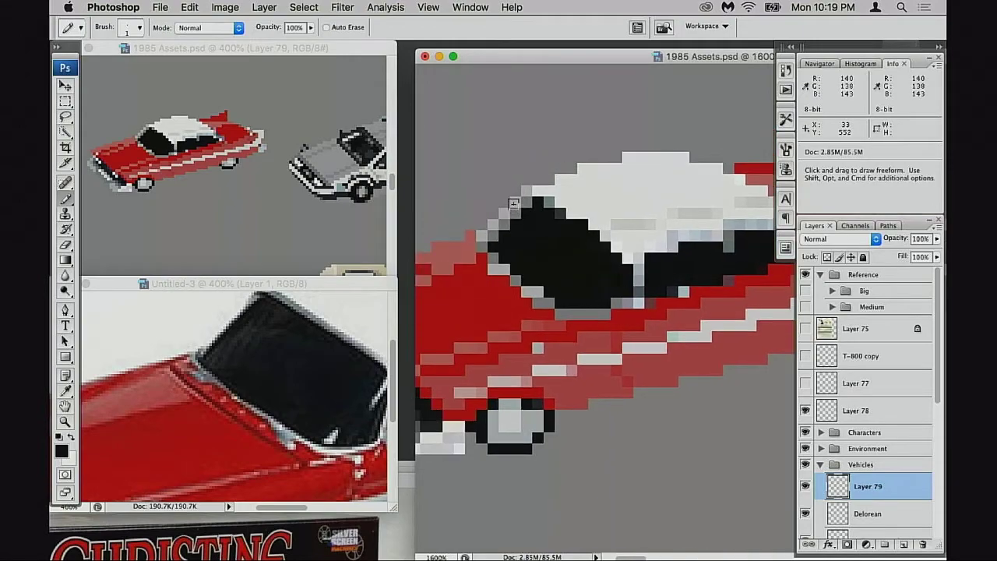
pyautogui.keyDown('alt'); pyautogui.click(519, 201); pyautogui.keyUp('alt')
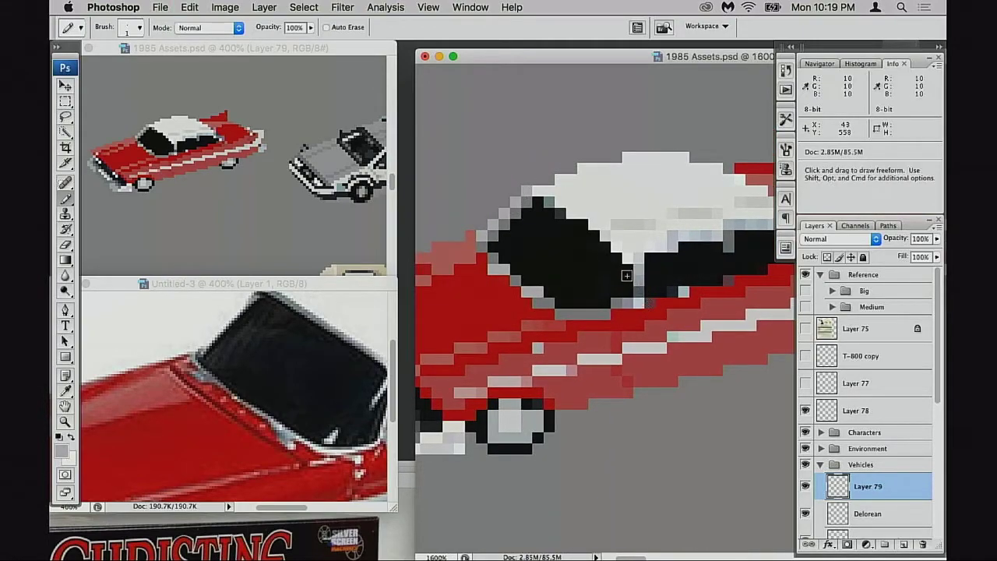
# - Try covering the pillar's bluish column with near-black and adding a mid-grey column beside the windshield, and undo both changes
pyautogui.keyDown('alt'); pyautogui.click(654, 274); pyautogui.keyUp('alt')
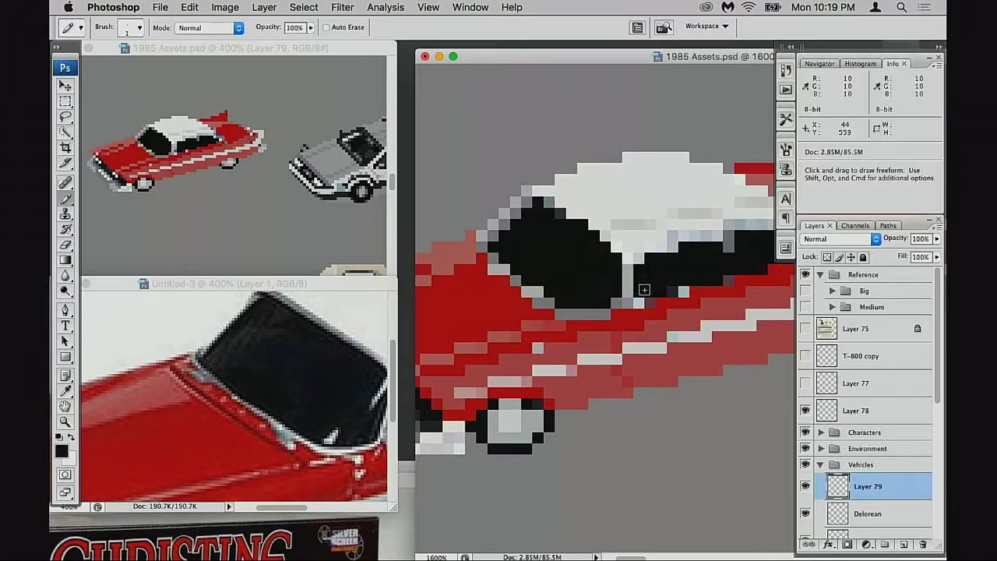
pyautogui.keyDown('alt'); pyautogui.click(523, 212); pyautogui.keyUp('alt')
pyautogui.moveTo(615, 269); pyautogui.dragTo(614, 289)
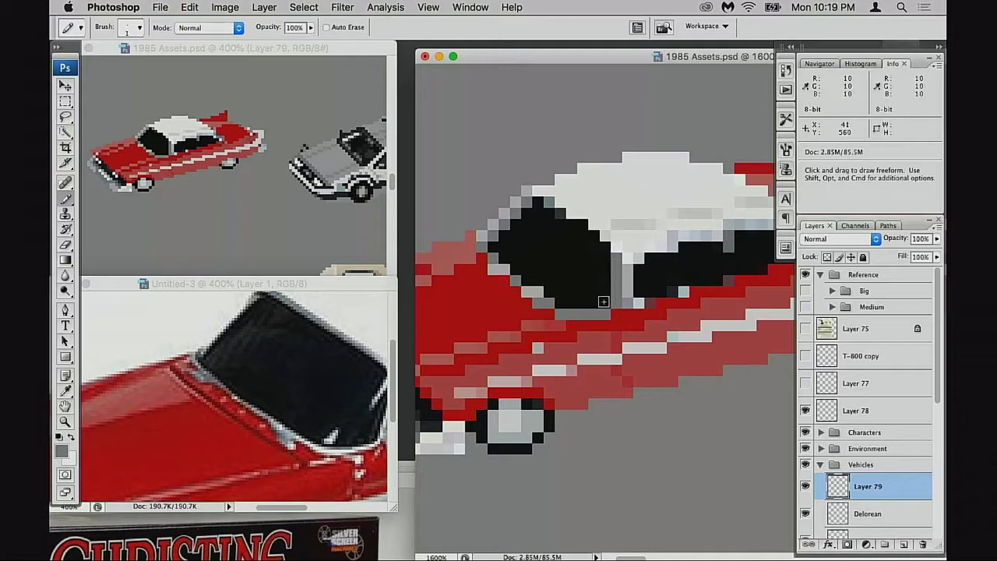
pyautogui.press('super+z')
pyautogui.press('super+alt+z')
pyautogui.press('super+alt+z')
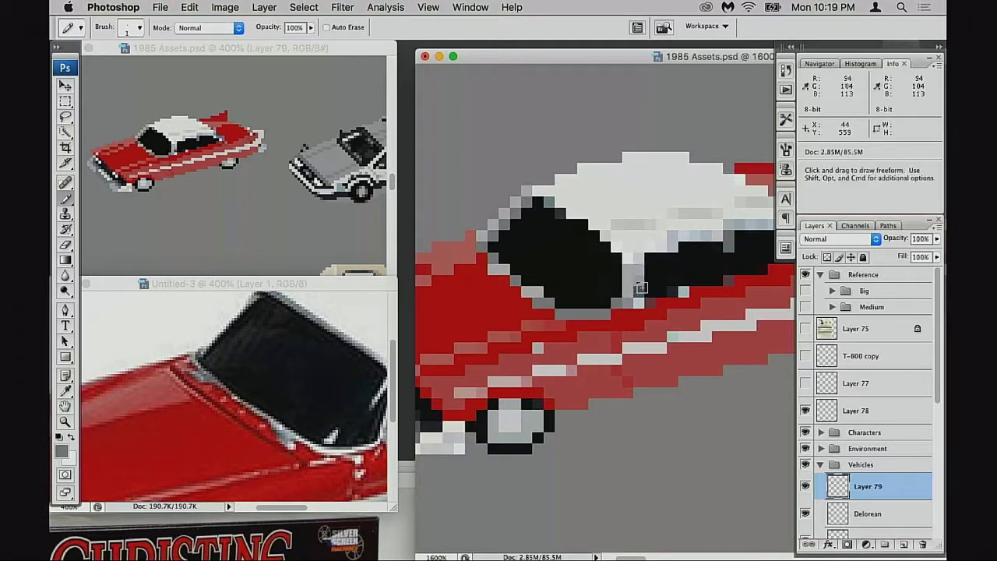
# - Examine the windshield pillar and glass reflections in the reference photo, marking them with trial strokes and undoing the strokes
pyautogui.click(314, 394)
pyautogui.moveTo(314, 394); pyautogui.dragTo(215, 367)
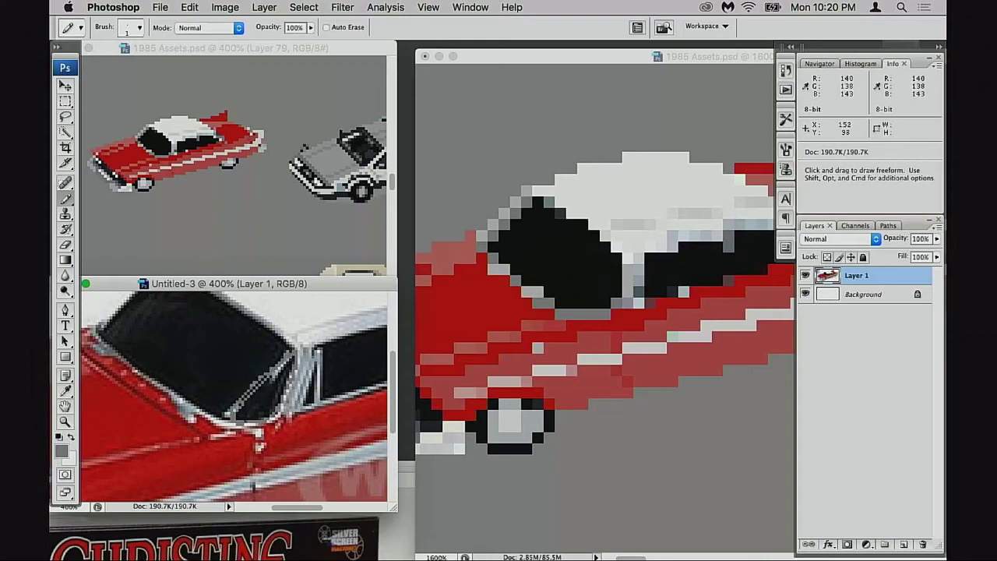
pyautogui.hotkey('ctrl', 'z')
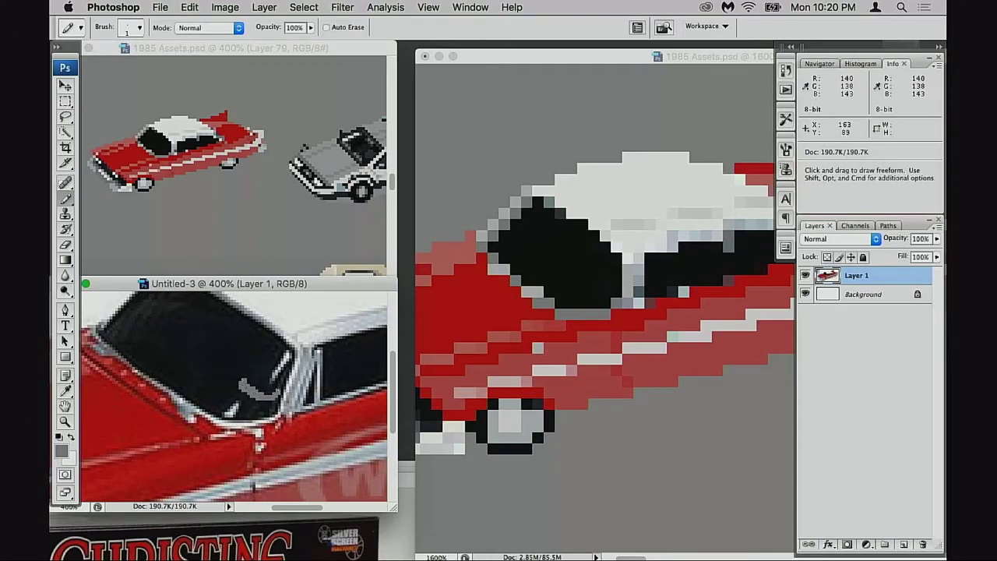
pyautogui.hotkey('ctrl', 'z')
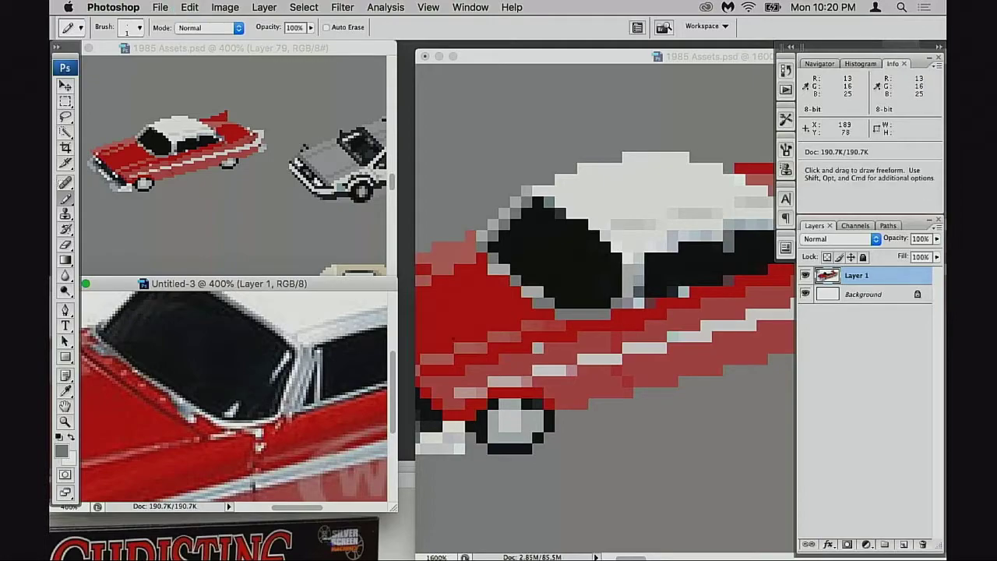
pyautogui.hotkey('ctrl', 'z')
pyautogui.hotkey('ctrl', 'alt', 'z')
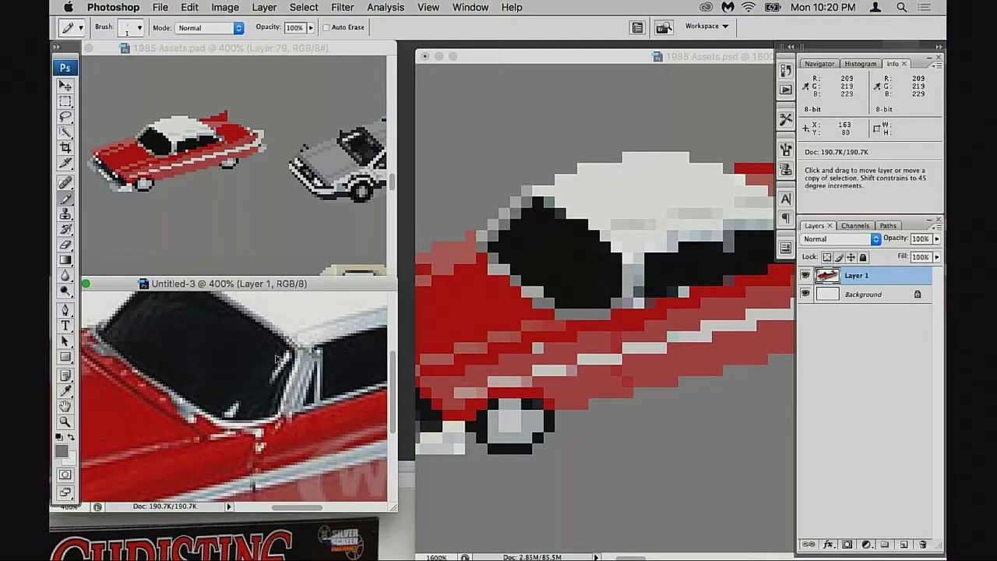
# - Reshape the pillar between windshield and side window into a slanted strip using sampled light-blue, mid-grey and near-black pixels
pyautogui.click(618, 282)
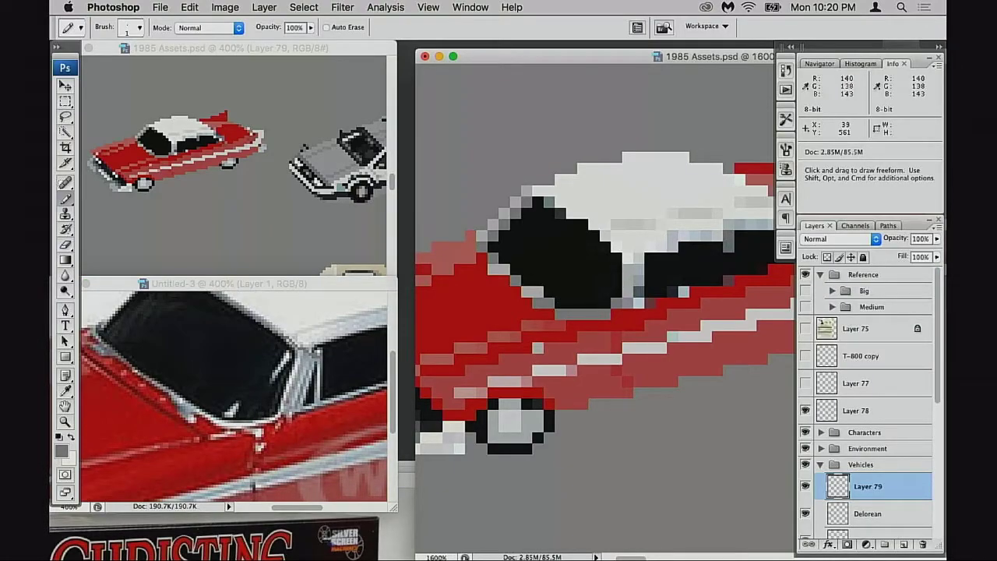
pyautogui.moveTo(606, 313); pyautogui.dragTo(590, 313)
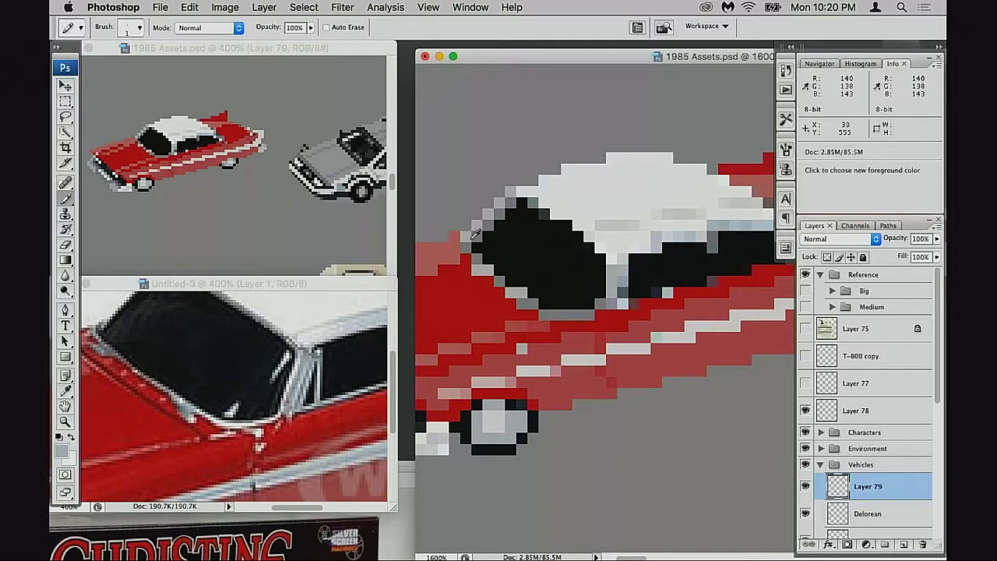
pyautogui.keyDown('alt'); pyautogui.click(623, 277); pyautogui.keyUp('alt')
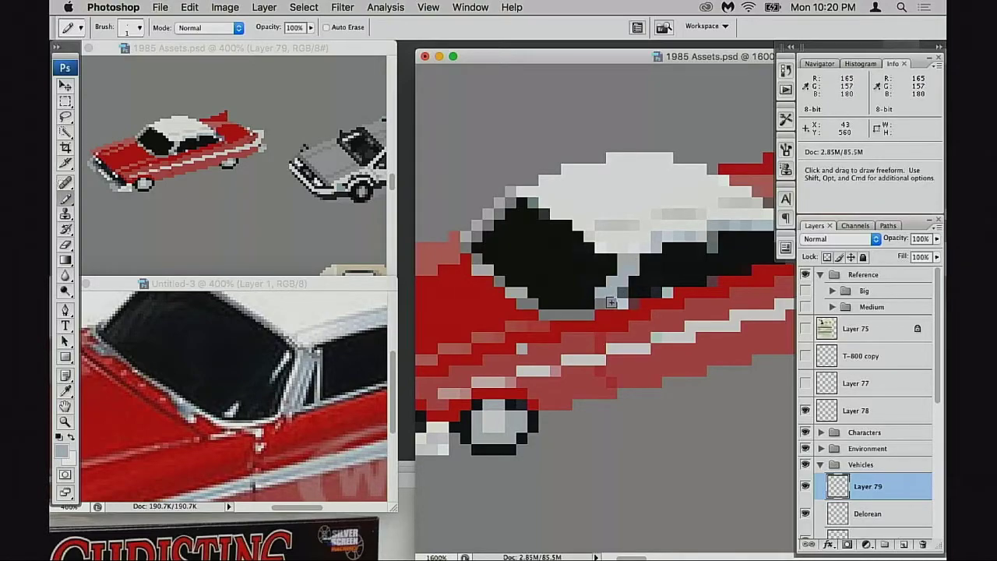
pyautogui.keyDown('alt'); pyautogui.click(645, 280); pyautogui.keyUp('alt')
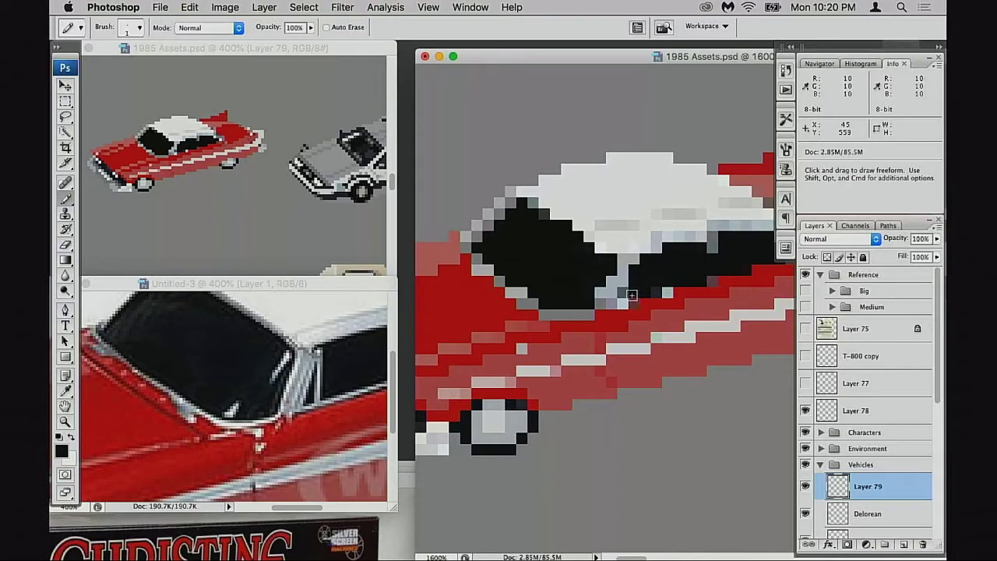
pyautogui.keyDown('alt'); pyautogui.click(615, 271); pyautogui.keyUp('alt')
pyautogui.keyDown('alt'); pyautogui.click(636, 294); pyautogui.keyUp('alt')
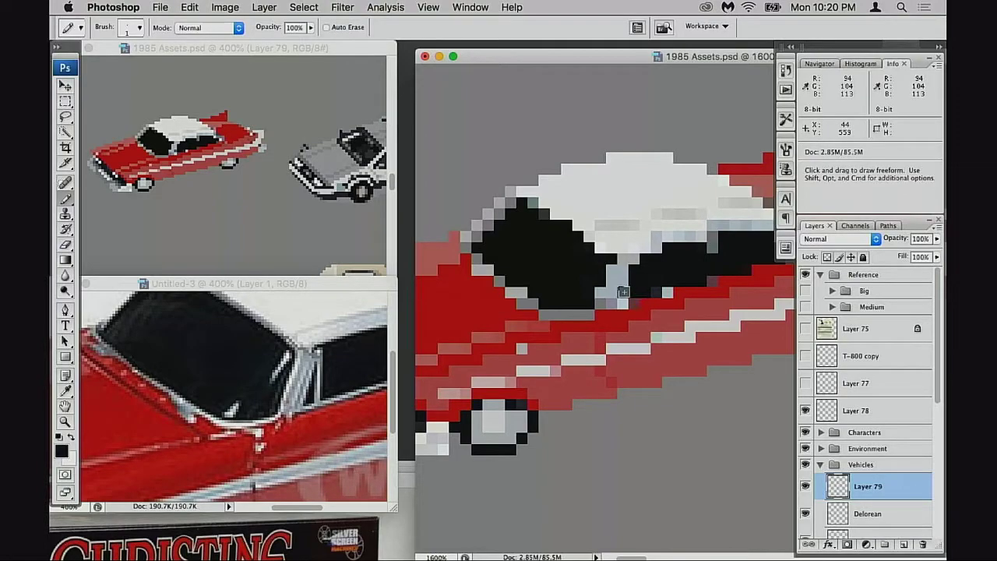
pyautogui.keyDown('alt'); pyautogui.click(584, 309); pyautogui.keyUp('alt')
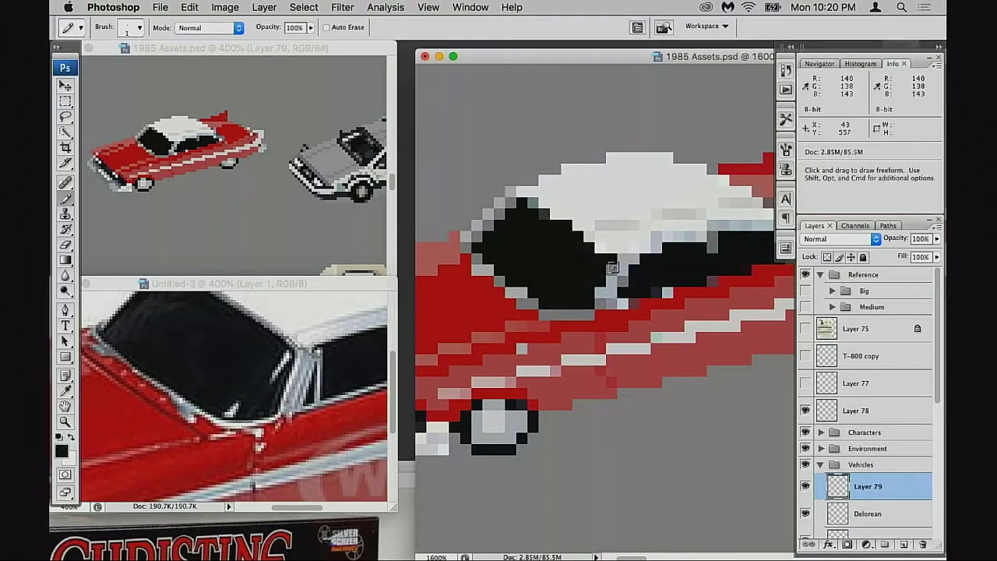
# - Add a mid-grey pixel beside the pillar's base at the windshield's lower rear corner, undoing the trial stroke there
pyautogui.keyDown('super'); pyautogui.click(625, 288); pyautogui.keyUp('super')
pyautogui.moveTo(667, 334); pyautogui.dragTo(562, 333)
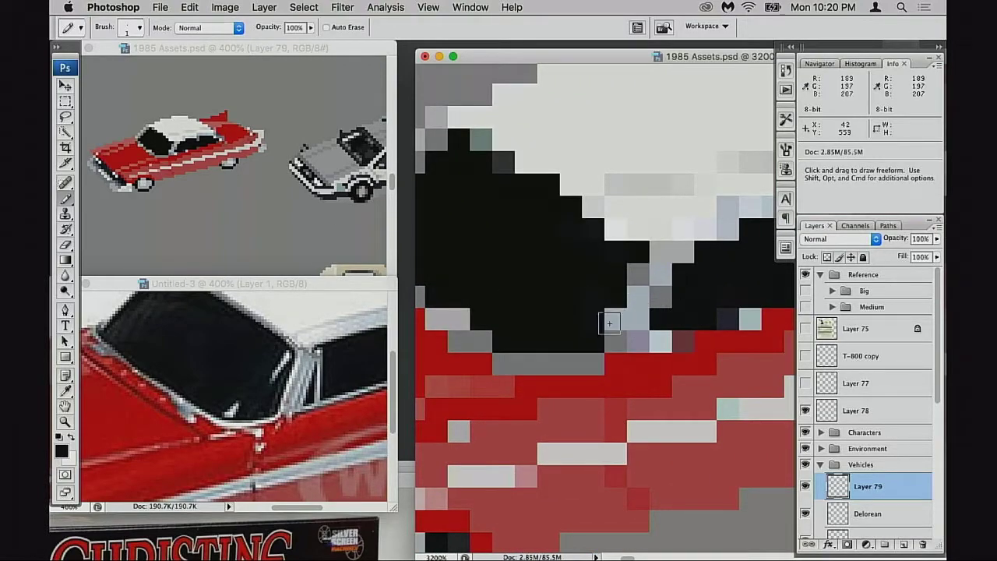
pyautogui.keyDown('alt'); pyautogui.click(621, 305); pyautogui.keyUp('alt')
pyautogui.press('super+z')
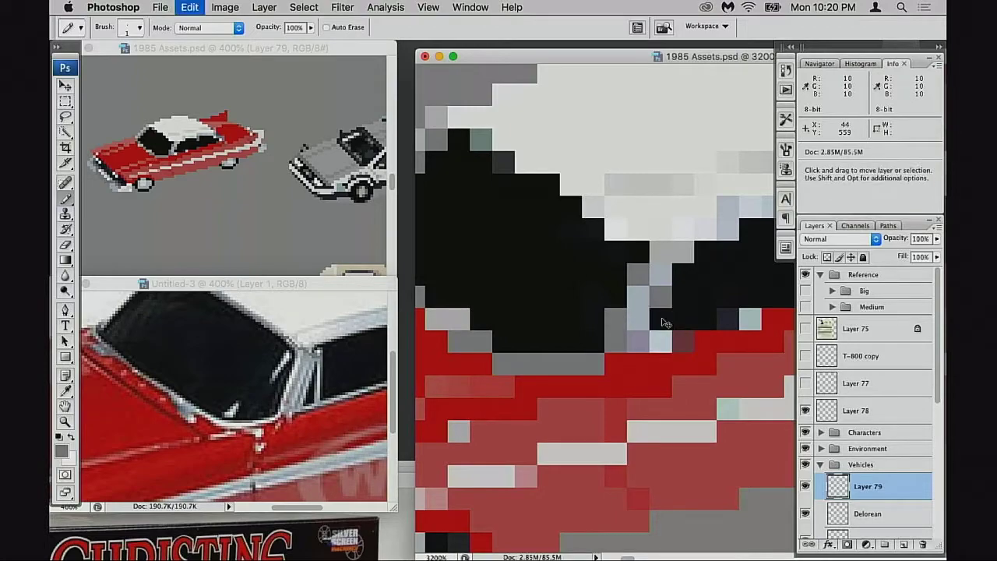
pyautogui.click(687, 252)
pyautogui.click(622, 318)
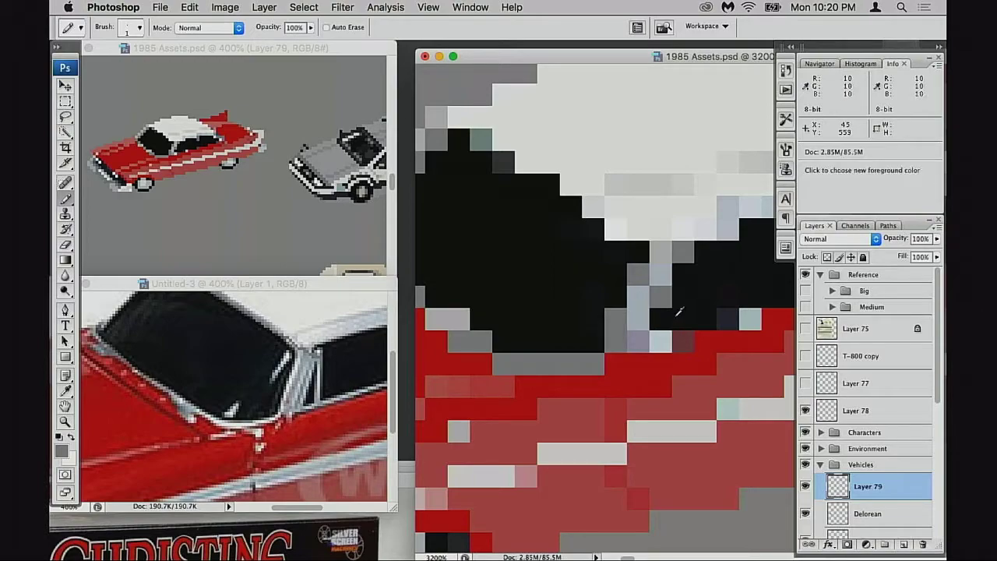
# - Cover the stray purplish and pale pixels beneath the pillar's base with the sampled body red
pyautogui.keyDown('alt'); pyautogui.click(666, 358); pyautogui.keyUp('alt')
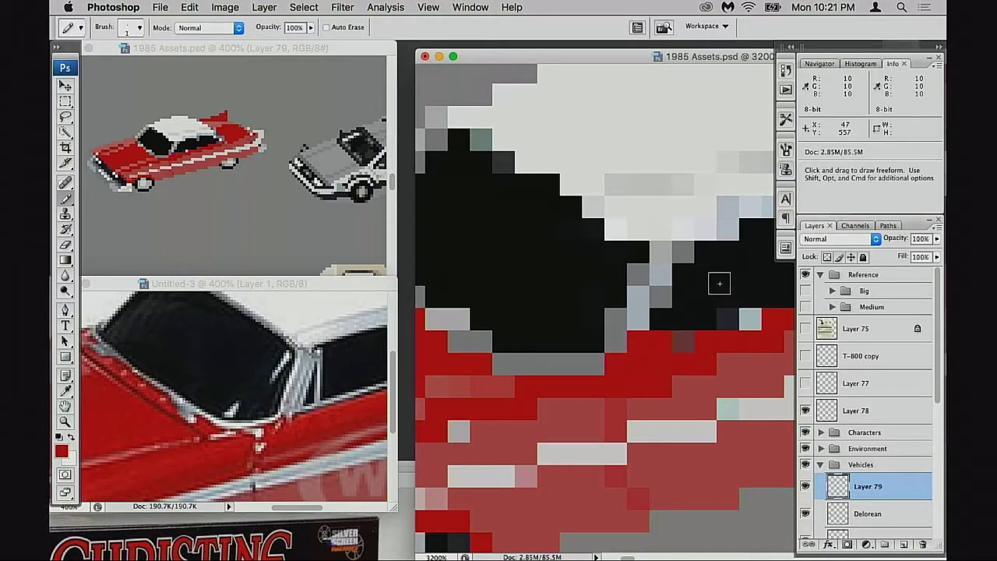
pyautogui.moveTo(704, 348); pyautogui.dragTo(576, 345)
pyautogui.moveTo(640, 350); pyautogui.dragTo(684, 334)
# - Run mid-grey trim below the pillar and along the side window's lower edge, and paint a grey vertical divider between the side windows
pyautogui.click(330, 437)
pyautogui.moveTo(330, 437); pyautogui.dragTo(256, 447)
pyautogui.moveTo(326, 415)
pyautogui.mouseDown()
pyautogui.moveTo(273, 423)
pyautogui.moveTo(307, 413)
pyautogui.mouseUp()
pyautogui.click(615, 341)
pyautogui.keyDown('alt'); pyautogui.click(529, 324); pyautogui.keyUp('alt')
pyautogui.moveTo(546, 323)
pyautogui.mouseDown()
pyautogui.moveTo(610, 323)
pyautogui.moveTo(666, 299)
pyautogui.moveTo(707, 294)
pyautogui.mouseUp()
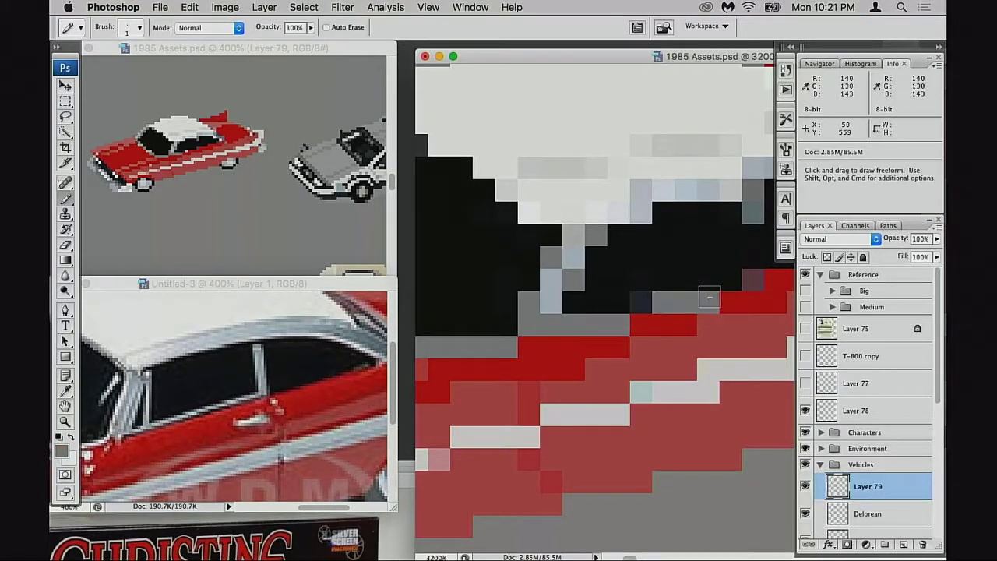
pyautogui.click(642, 304)
pyautogui.hscroll(2, 693, 307)
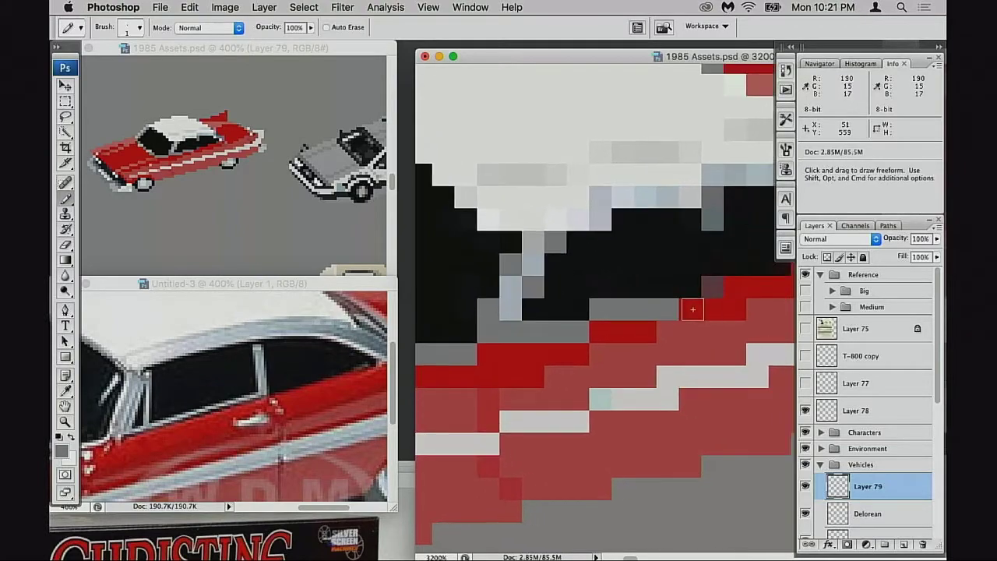
pyautogui.click(709, 286)
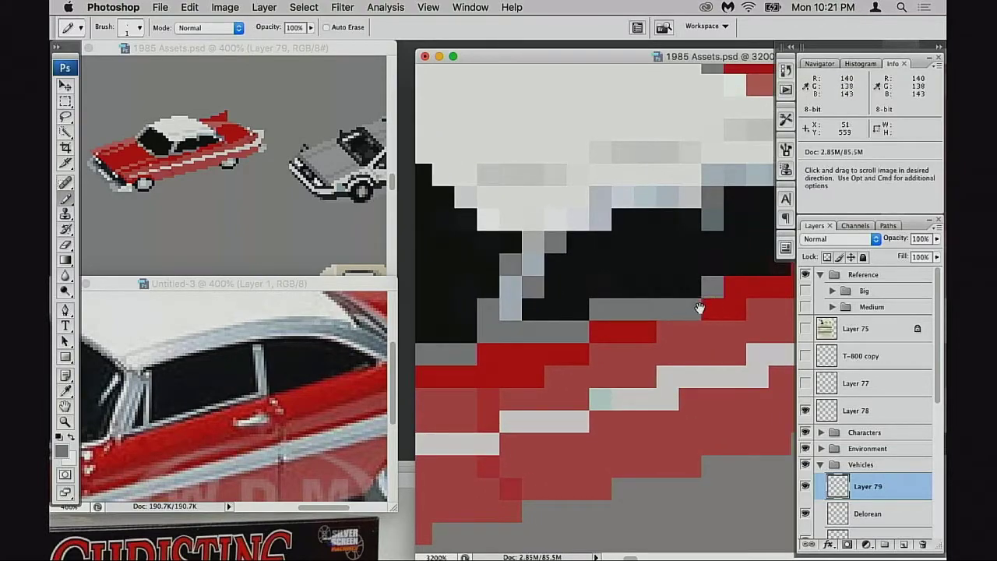
pyautogui.moveTo(709, 248)
pyautogui.mouseDown()
pyautogui.moveTo(705, 299)
pyautogui.moveTo(722, 287)
pyautogui.mouseUp()
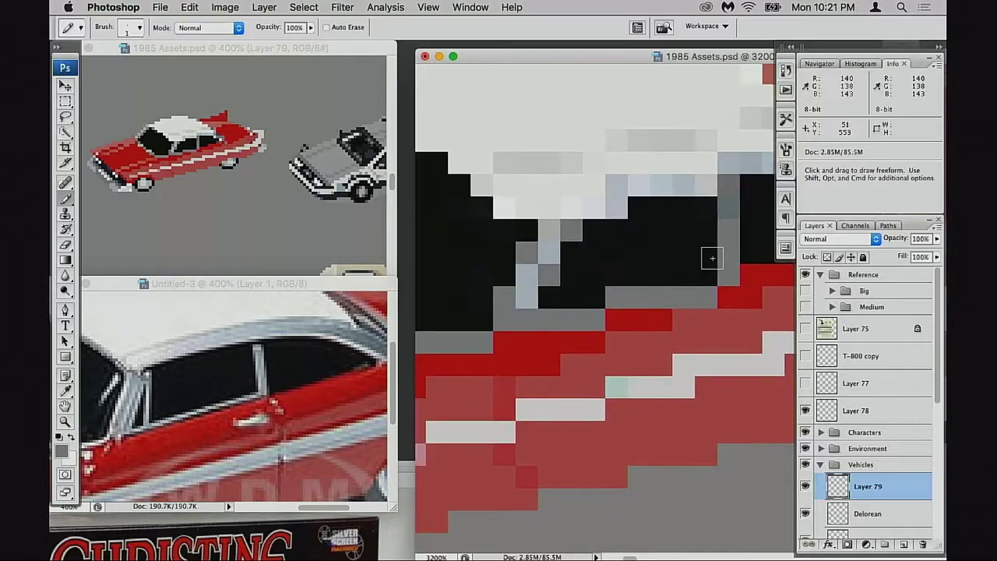
pyautogui.click(727, 202)
# - Raise the grey trim one pixel just ahead of the side window divider and fill the row beneath it with sampled bright red
pyautogui.keyDown('alt'); pyautogui.click(642, 309); pyautogui.keyUp('alt')
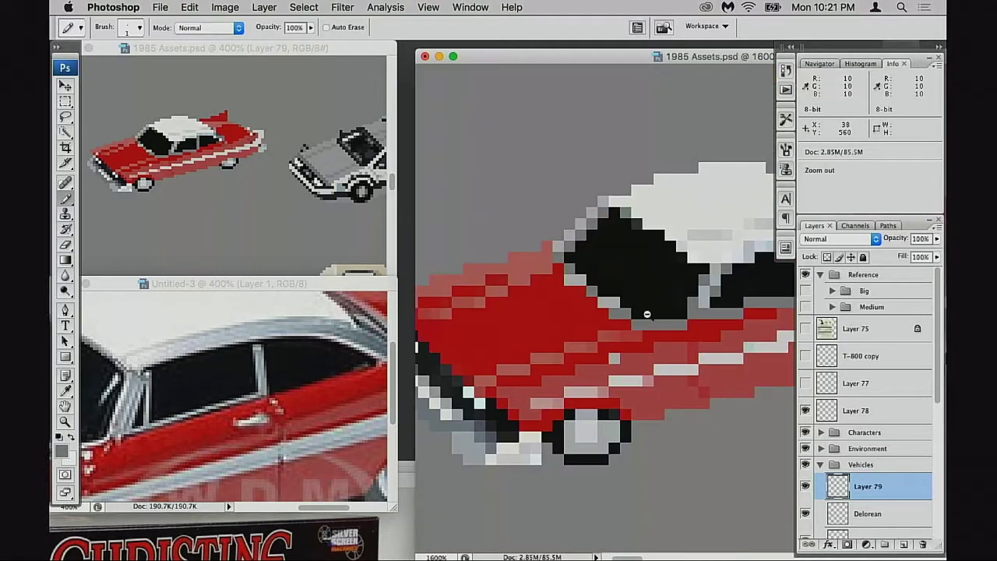
pyautogui.keyDown('alt'); pyautogui.click(642, 310); pyautogui.keyUp('alt')
pyautogui.keyDown('alt'); pyautogui.click(641, 328); pyautogui.keyUp('alt')
pyautogui.keyDown('alt'); pyautogui.click(627, 331); pyautogui.keyUp('alt')
pyautogui.keyDown('alt'); pyautogui.click(616, 340); pyautogui.keyUp('alt')
pyautogui.keyDown('alt'); pyautogui.click(637, 347); pyautogui.keyUp('alt')
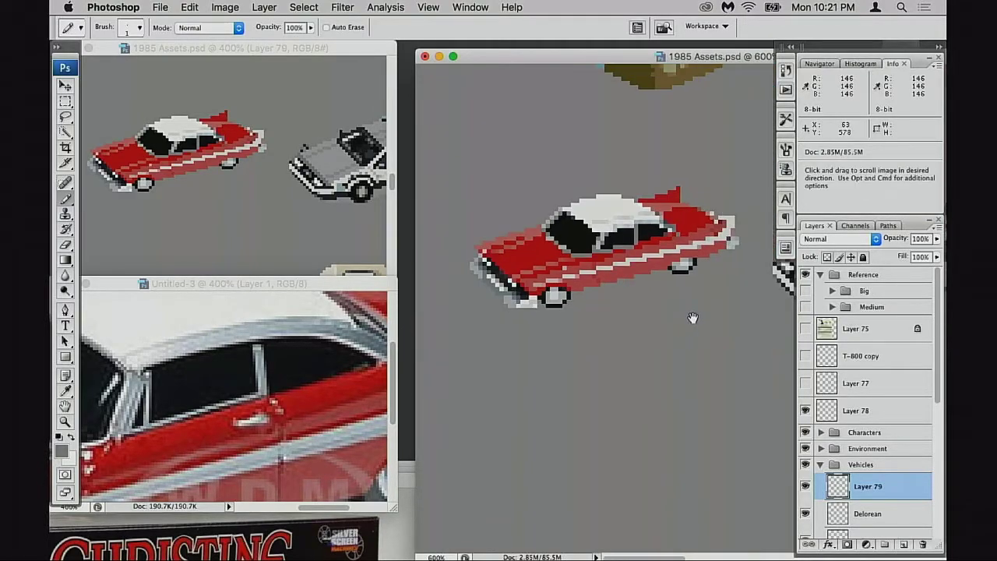
pyautogui.moveTo(654, 233)
pyautogui.mouseDown()
pyautogui.moveTo(600, 285)
pyautogui.moveTo(654, 301)
pyautogui.mouseUp()
pyautogui.keyDown('alt'); pyautogui.click(708, 226); pyautogui.keyUp('alt')
pyautogui.click(689, 225)
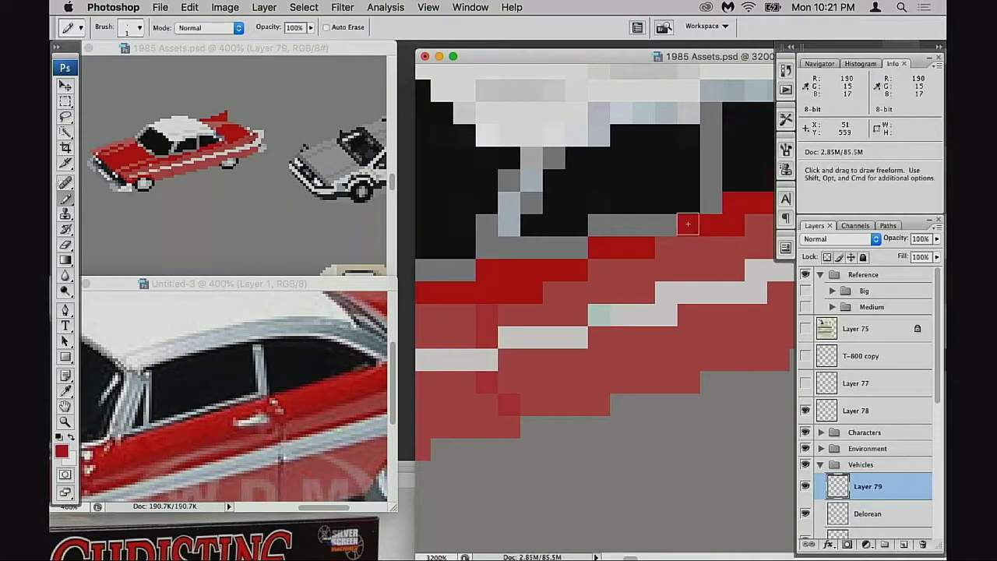
pyautogui.keyDown('alt'); pyautogui.click(665, 223); pyautogui.keyUp('alt')
pyautogui.click(688, 204)
pyautogui.keyDown('alt'); pyautogui.click(695, 225); pyautogui.keyUp('alt')
pyautogui.click(670, 225)
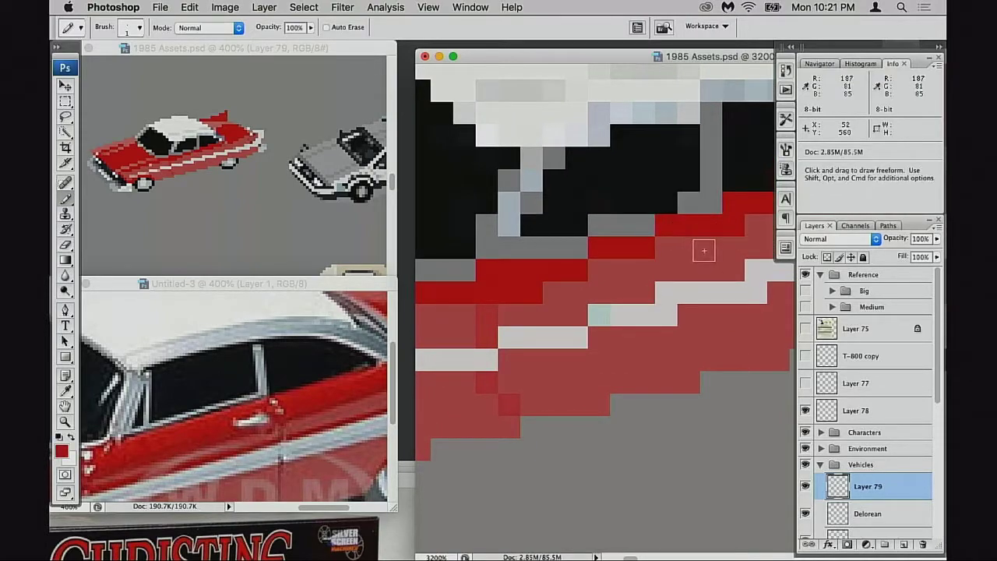
pyautogui.keyDown('alt'); pyautogui.click(684, 220); pyautogui.keyUp('alt')
pyautogui.click(665, 222)
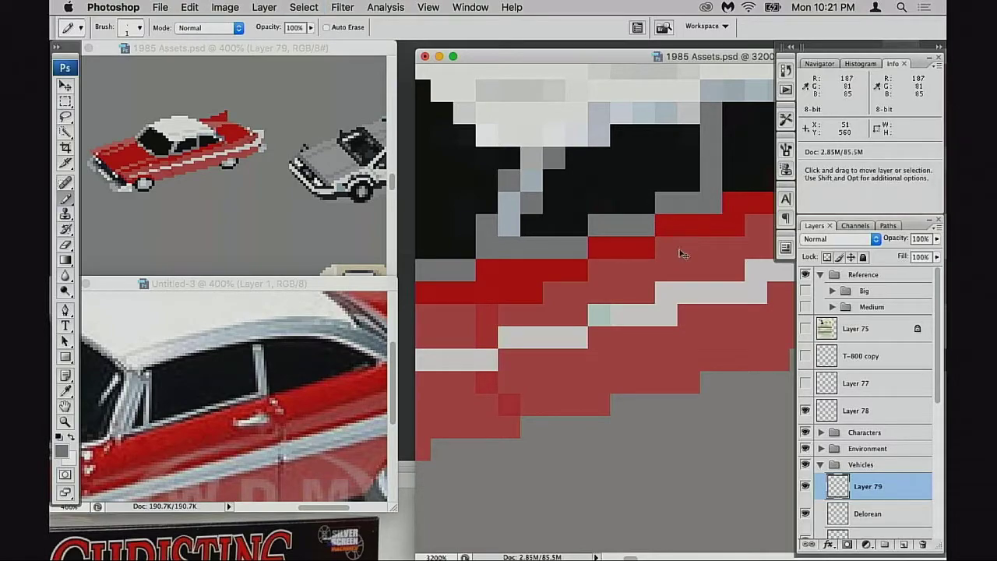
# - Shift the bright-red band's lower steps below the side window using sampled bright and muted red pixels, and save the document
pyautogui.keyDown('alt'); pyautogui.click(582, 271); pyautogui.keyUp('alt')
pyautogui.click(599, 270)
pyautogui.keyDown('alt'); pyautogui.click(566, 290); pyautogui.keyUp('alt')
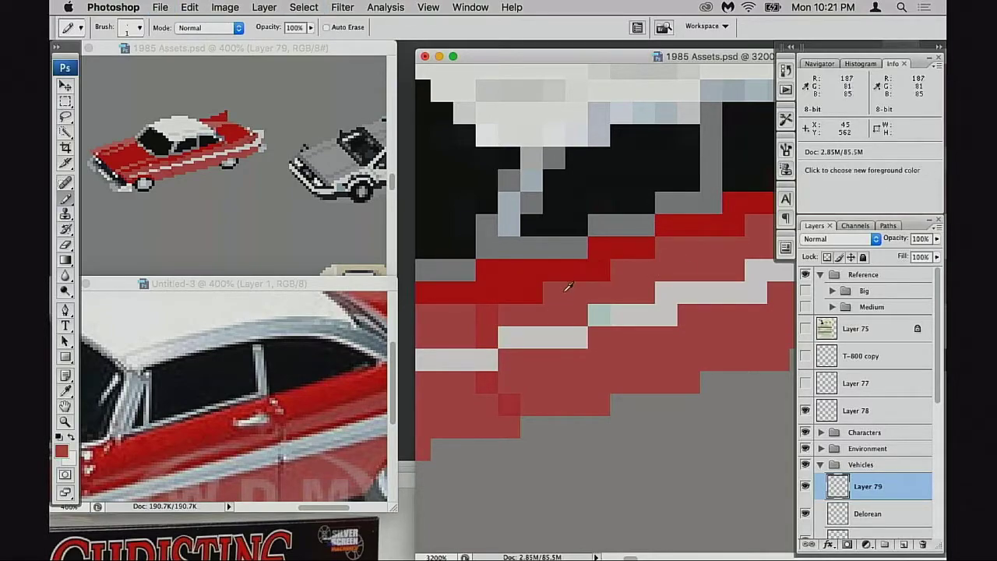
pyautogui.click(532, 292)
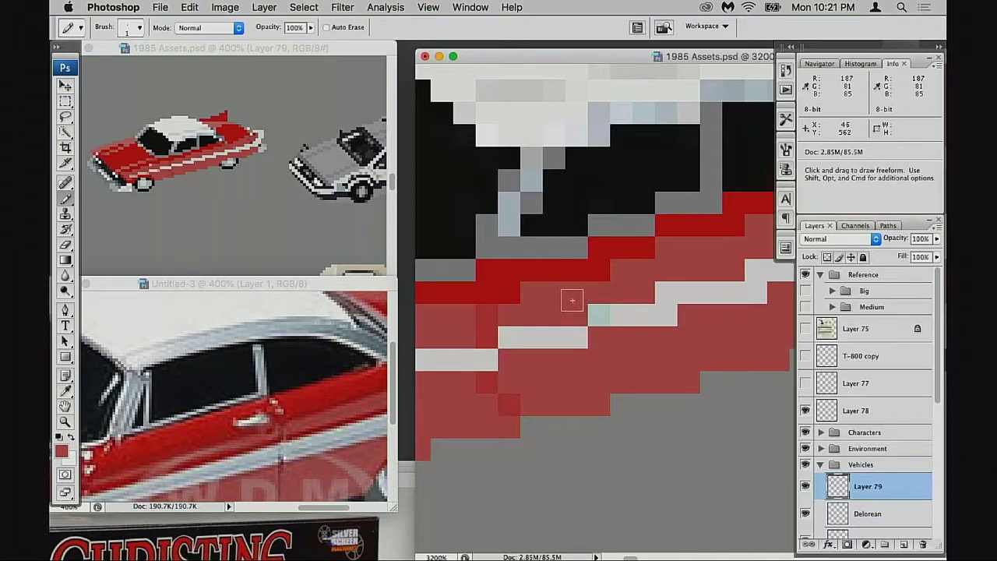
pyautogui.click(516, 295)
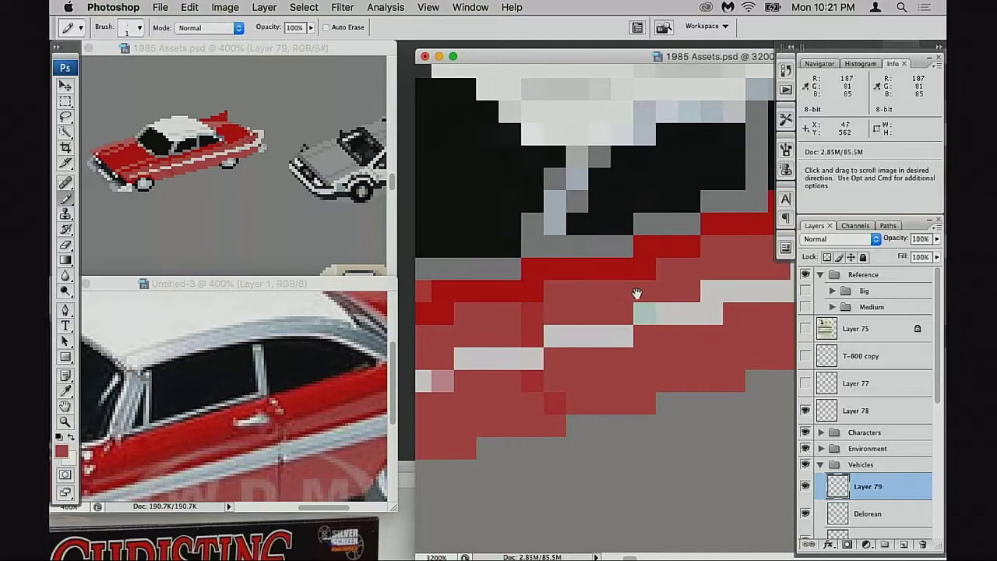
pyautogui.hscroll(-2, 639, 288)
pyautogui.press('super+d')
pyautogui.press('super+s')
# - Compare the whole car sprite with the full reference photo, checking the hood, windows and front end
pyautogui.keyDown('alt'); pyautogui.click(608, 301); pyautogui.keyUp('alt')
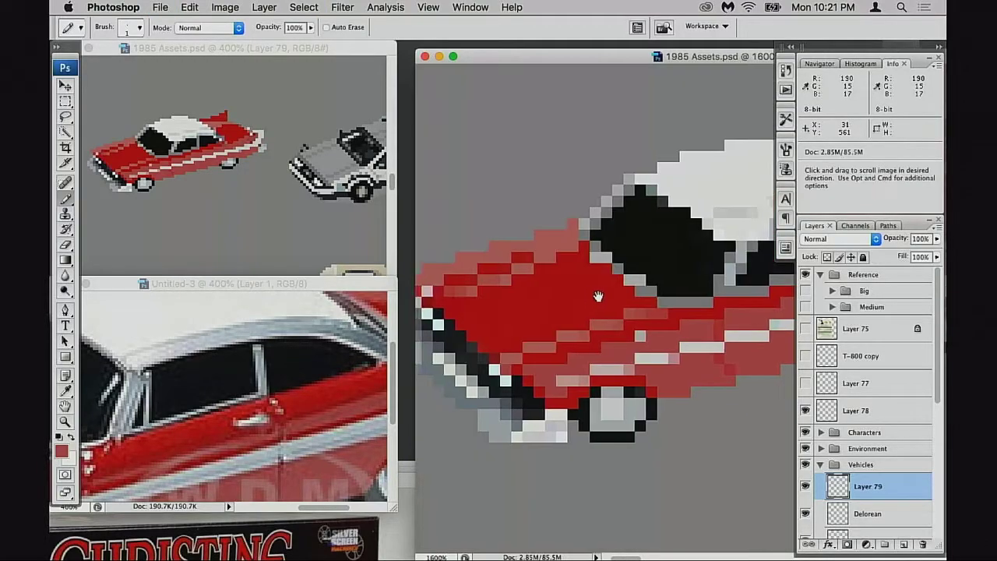
pyautogui.moveTo(599, 296); pyautogui.dragTo(632, 297)
pyautogui.keyDown('alt'); pyautogui.click(632, 297); pyautogui.keyUp('alt')
pyautogui.keyDown('alt'); pyautogui.click(632, 302); pyautogui.keyUp('alt')
pyautogui.keyDown('alt'); pyautogui.click(631, 303); pyautogui.keyUp('alt')
pyautogui.moveTo(686, 317); pyautogui.dragTo(687, 280)
pyautogui.keyDown('super'); pyautogui.click(557, 305); pyautogui.keyUp('super')
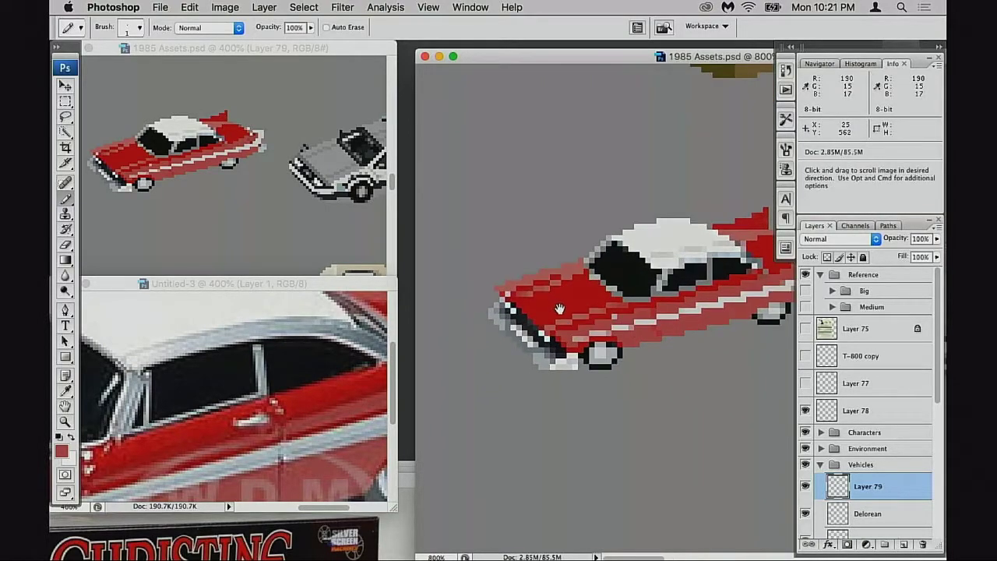
pyautogui.keyDown('ctrl'); pyautogui.click(559, 311); pyautogui.keyUp('ctrl')
pyautogui.click(293, 374)
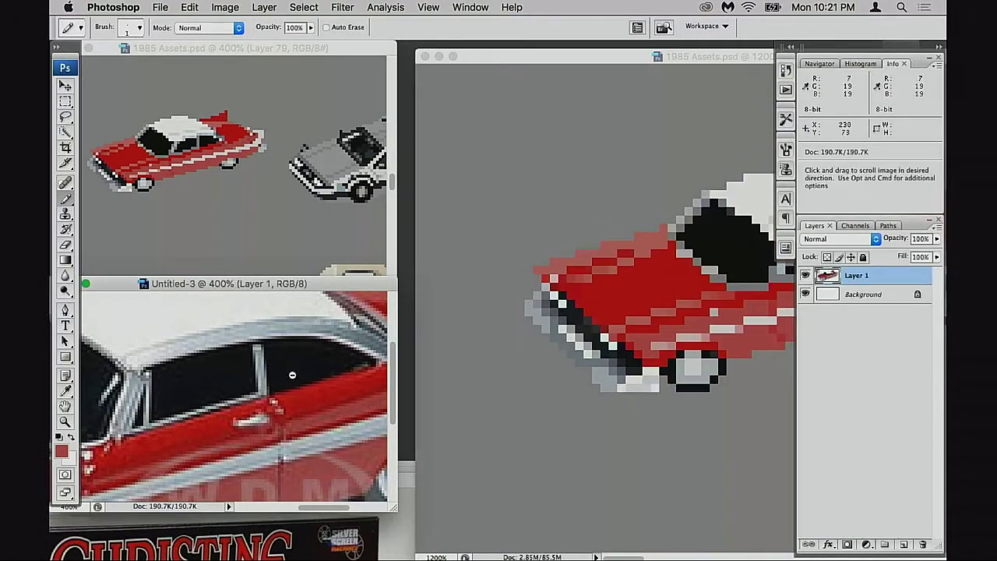
pyautogui.keyDown('alt'); pyautogui.click(292, 375); pyautogui.keyUp('alt')
pyautogui.keyDown('alt'); pyautogui.click(293, 375); pyautogui.keyUp('alt')
pyautogui.click(590, 374)
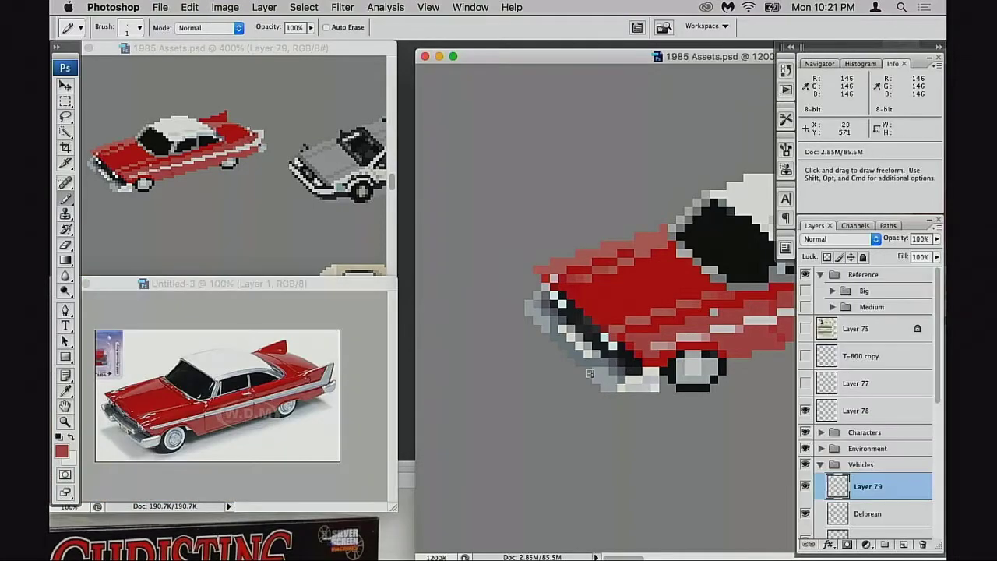
pyautogui.hscroll(5, 631, 312)
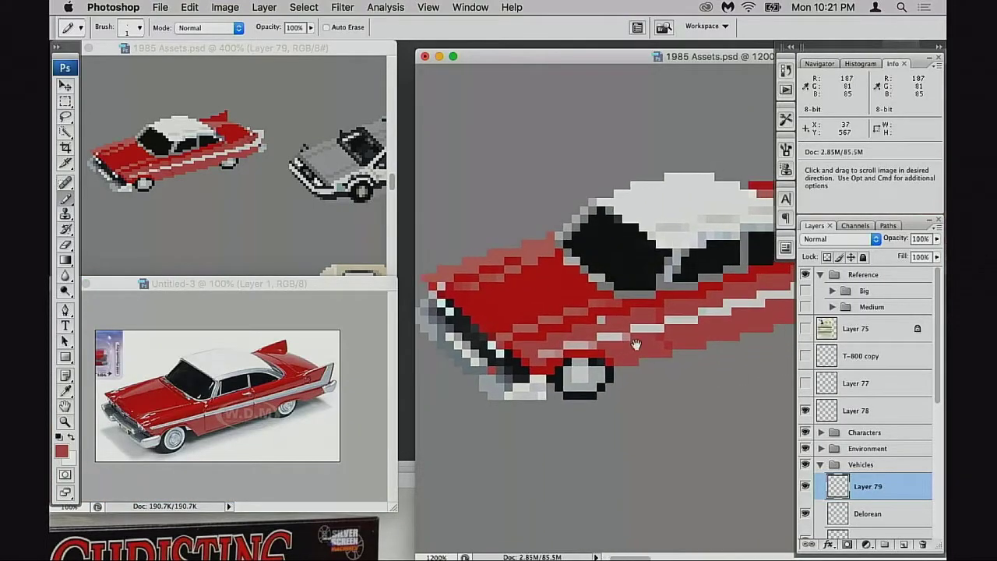
# - Extend the stepped front part of the roof's upper outline with sampled off-white pixels
pyautogui.keyDown('super'); pyautogui.click(653, 230); pyautogui.keyUp('super')
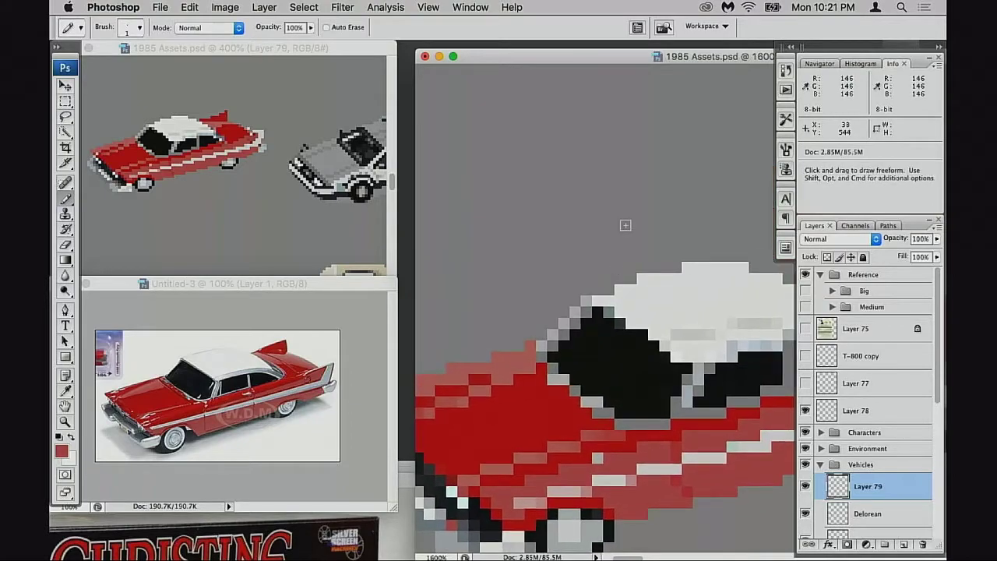
pyautogui.keyDown('alt'); pyautogui.click(702, 268); pyautogui.keyUp('alt')
pyautogui.click(608, 289)
pyautogui.moveTo(628, 279); pyautogui.dragTo(642, 285)
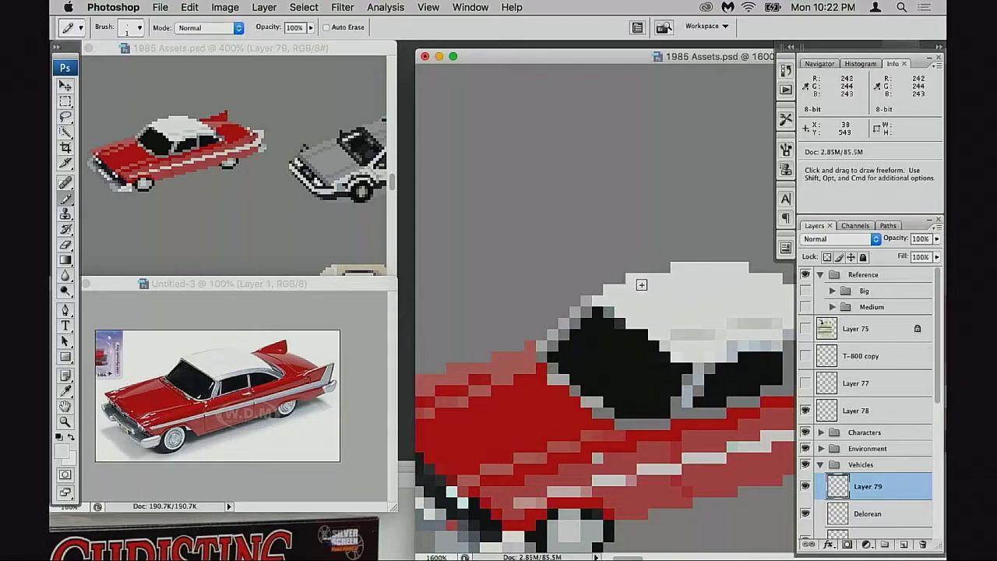
# - Cover the light-grey shading patches on the lower roof above the side windows with the roof's off-white
pyautogui.hscroll(5, 654, 282)
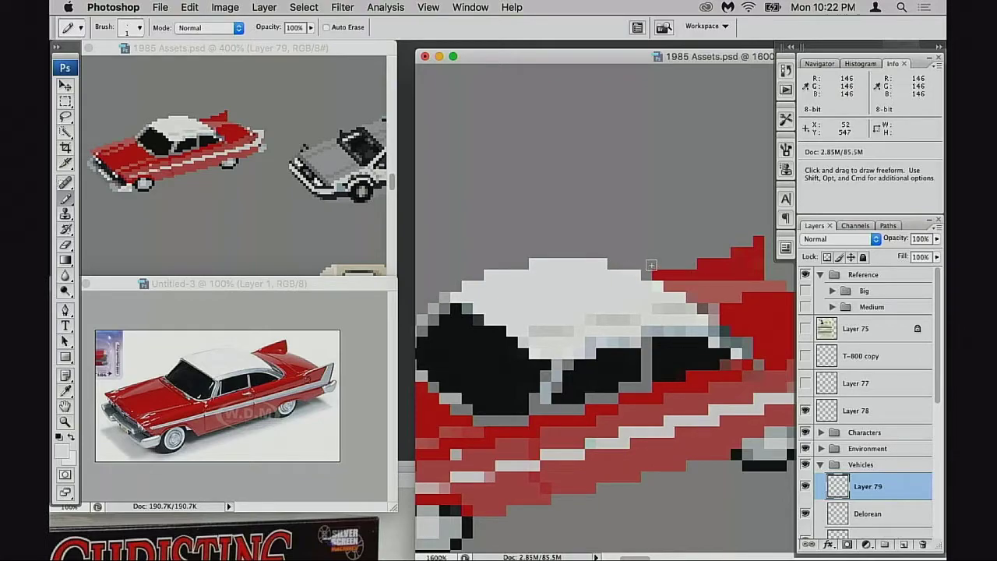
pyautogui.hscroll(2, 629, 303)
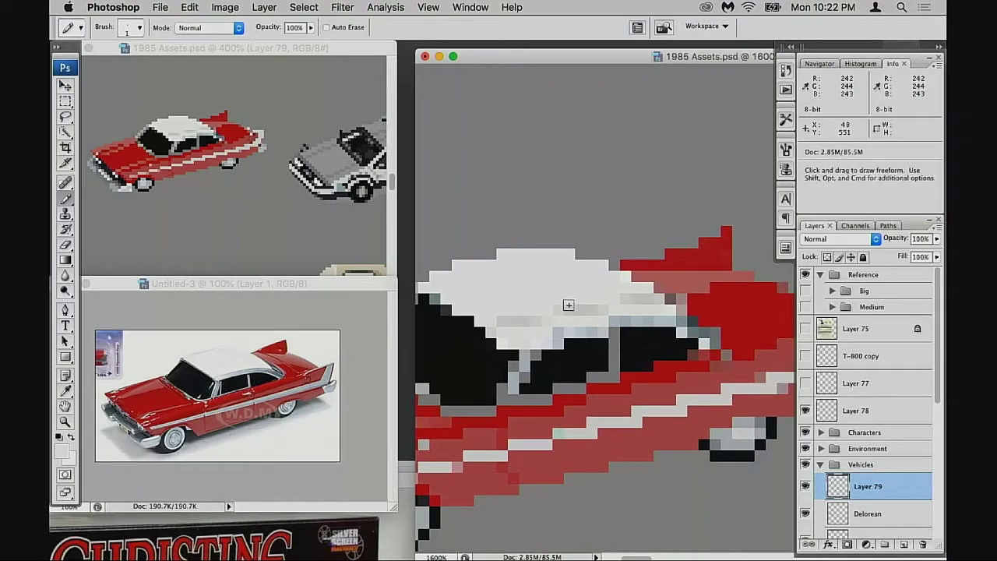
pyautogui.moveTo(507, 318); pyautogui.dragTo(647, 301)
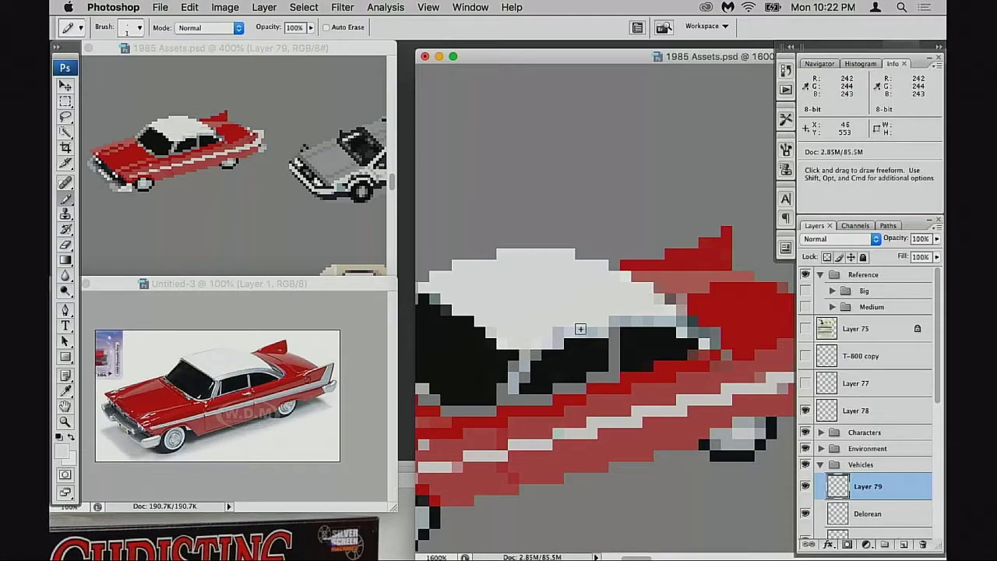
# - Replace the teal and dark pixels along the windshield's upper edge with grey stepped pixels bordering the roof
pyautogui.keyDown('super'); pyautogui.click(575, 334); pyautogui.keyUp('super')
pyautogui.moveTo(586, 345); pyautogui.dragTo(605, 324)
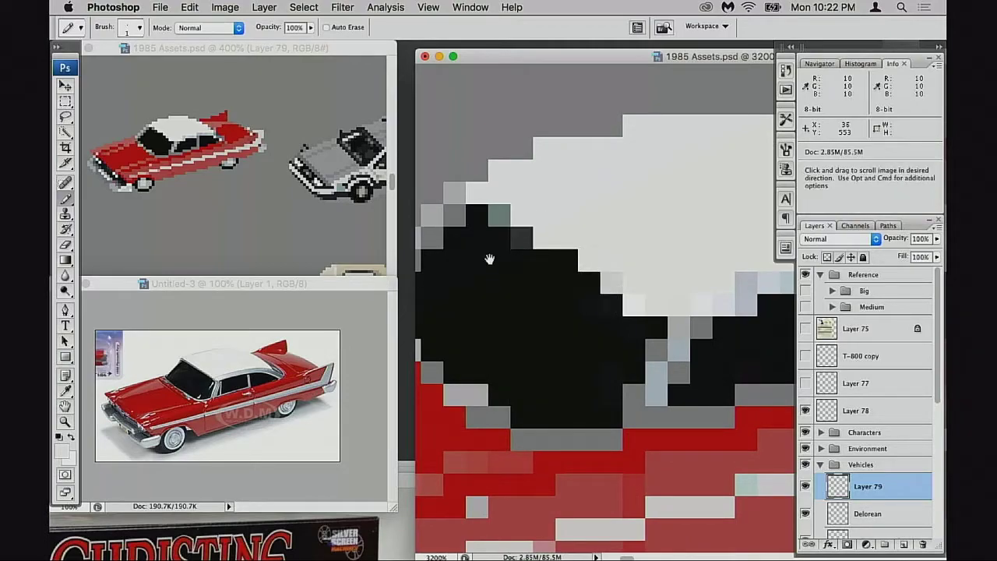
pyautogui.hscroll(-2, 488, 260)
pyautogui.keyDown('alt'); pyautogui.click(536, 214); pyautogui.keyUp('alt')
pyautogui.click(537, 215)
pyautogui.click(570, 236)
pyautogui.press('super+z')
pyautogui.click(581, 240)
pyautogui.keyDown('alt'); pyautogui.click(571, 252); pyautogui.keyUp('alt')
pyautogui.click(564, 236)
pyautogui.keyDown('alt'); pyautogui.click(539, 210); pyautogui.keyUp('alt')
pyautogui.click(626, 274)
pyautogui.keyDown('alt'); pyautogui.click(620, 303); pyautogui.keyUp('alt')
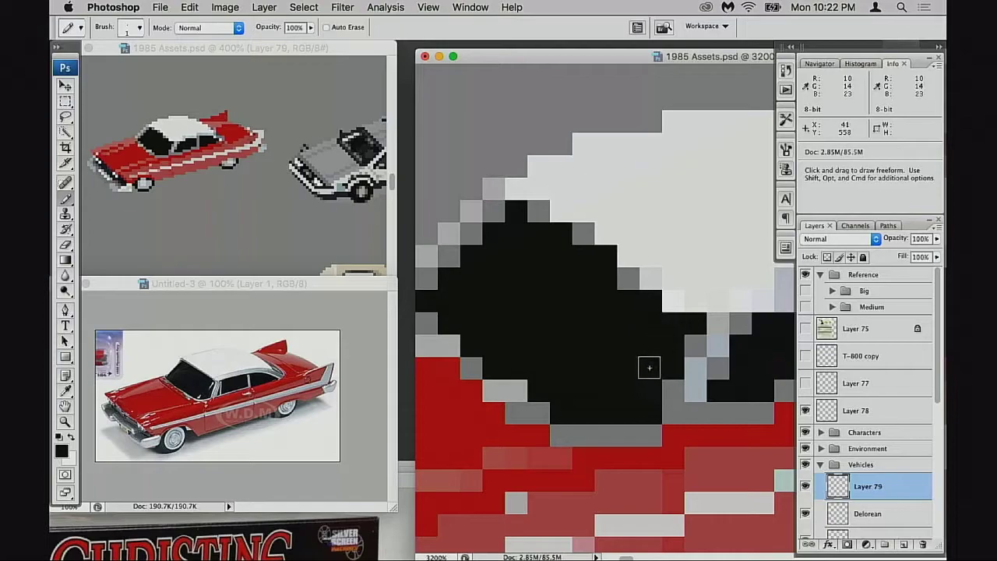
# - Cover the light-grey pixels at the roof's lower front corner with off-white and extend the front pillar's grey upward
pyautogui.keyDown('alt'); pyautogui.click(628, 284); pyautogui.keyUp('alt')
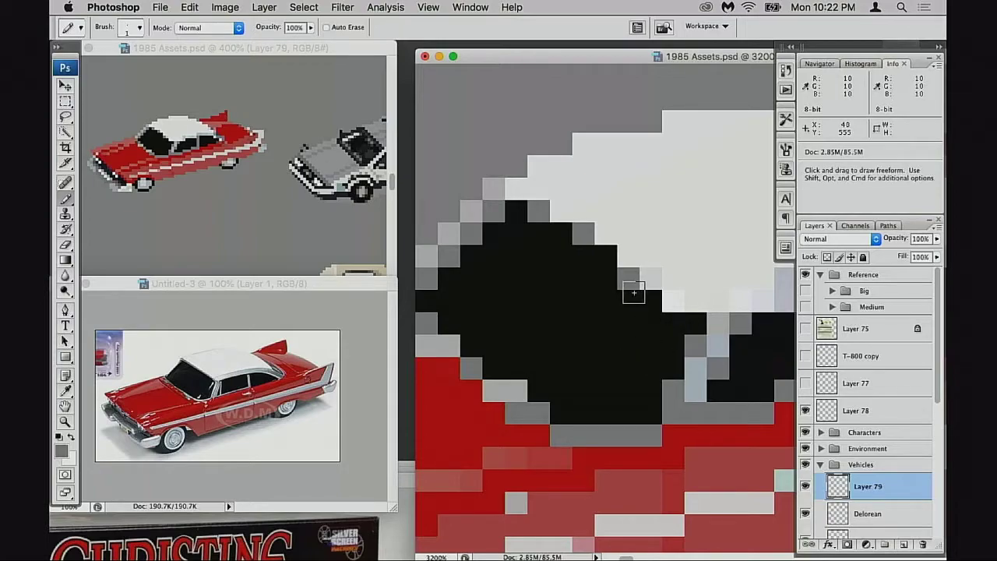
pyautogui.keyDown('alt'); pyautogui.click(705, 268); pyautogui.keyUp('alt')
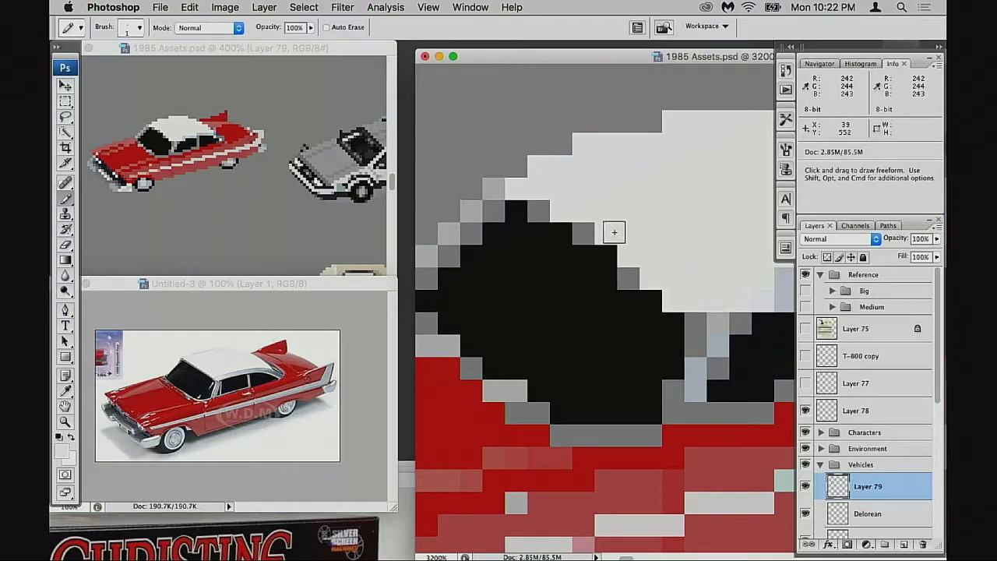
pyautogui.moveTo(668, 297); pyautogui.dragTo(637, 290)
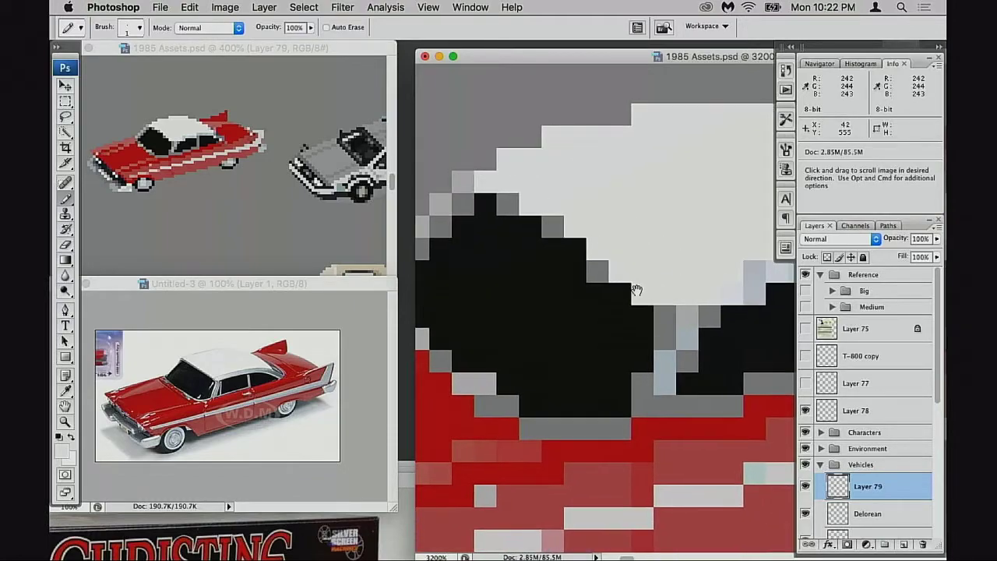
# - Fill a gap in the stepped edge between windshield and roof with a sampled grey pixel
pyautogui.keyDown('alt'); pyautogui.click(554, 228); pyautogui.keyUp('alt')
pyautogui.click(575, 248)
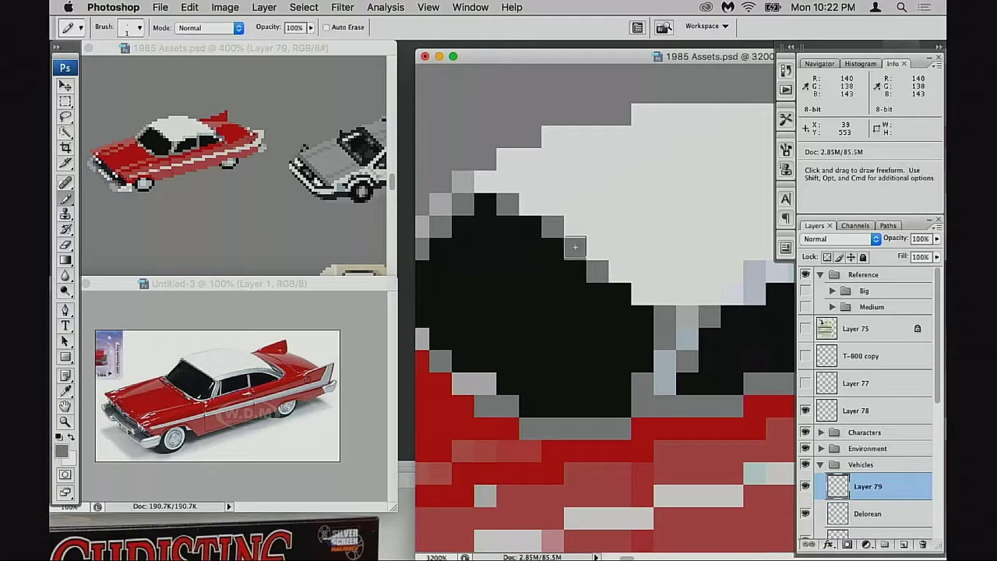
pyautogui.click(529, 226)
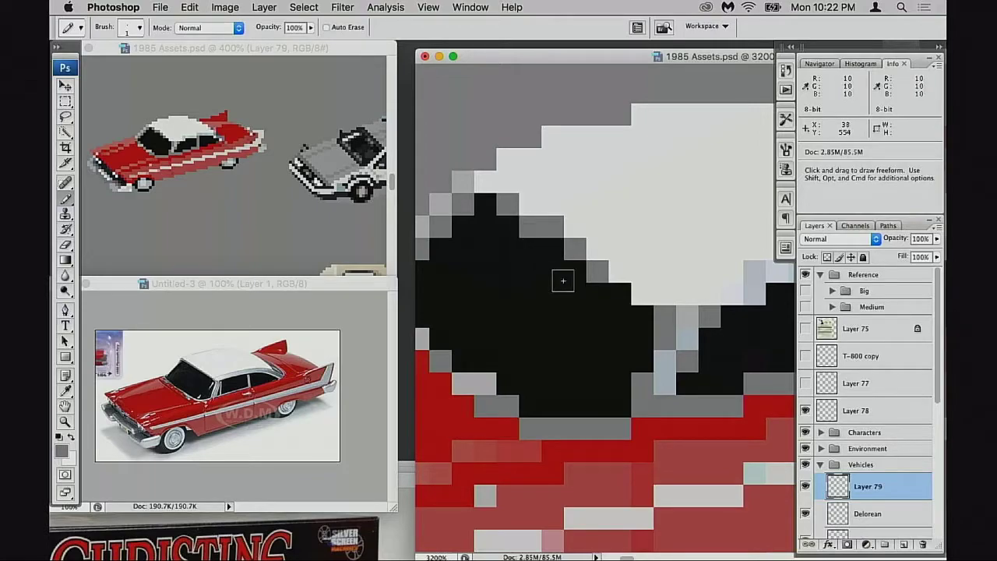
pyautogui.press('super+z')
pyautogui.keyDown('alt'); pyautogui.click(583, 215); pyautogui.keyUp('alt')
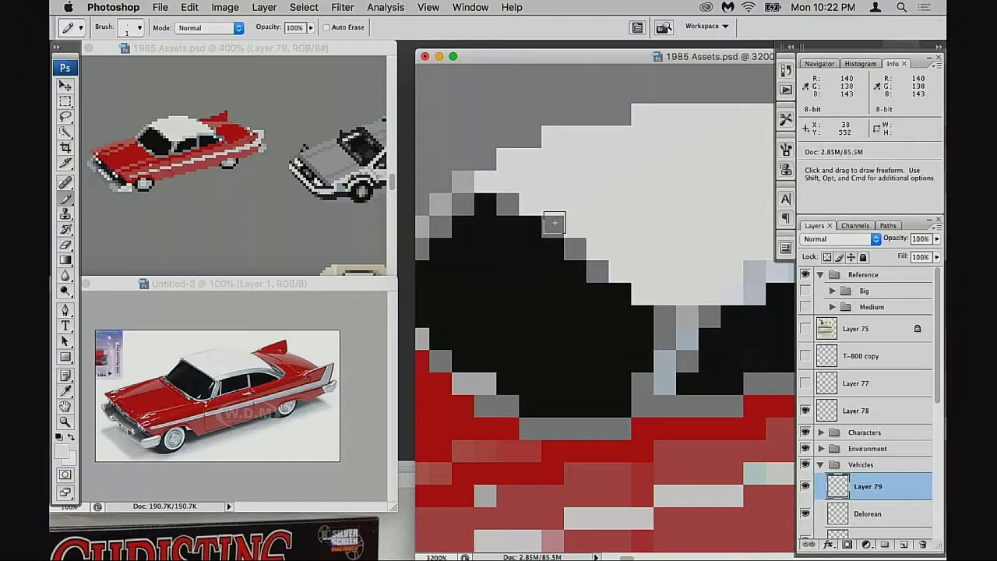
pyautogui.moveTo(554, 263); pyautogui.dragTo(563, 263)
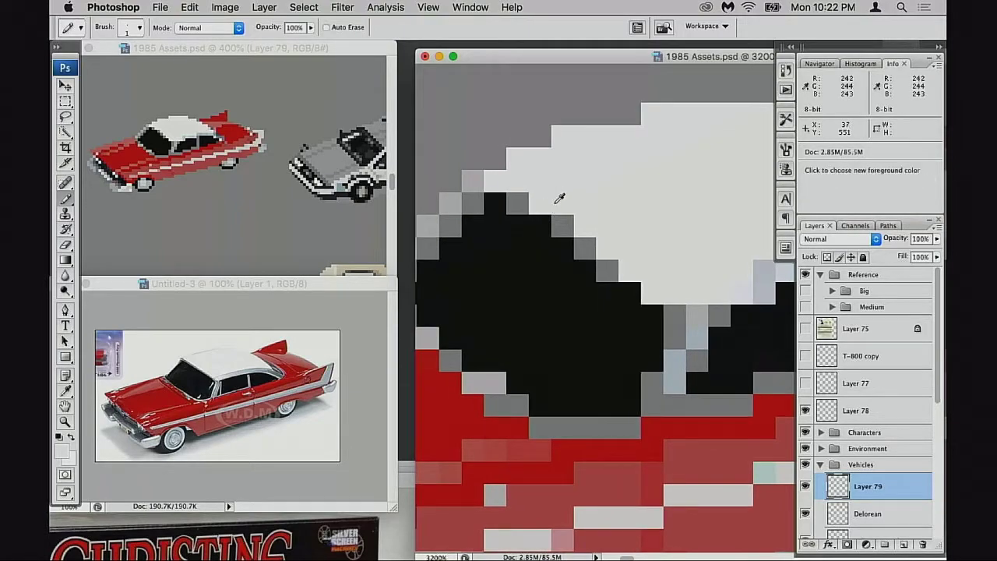
# - Shift the windshield's upper corner edge with grey and black pixels, and extend the grey line down to the front pillar
pyautogui.keyDown('alt'); pyautogui.click(516, 204); pyautogui.keyUp('alt')
pyautogui.click(540, 203)
pyautogui.keyDown('alt'); pyautogui.click(506, 210); pyautogui.keyUp('alt')
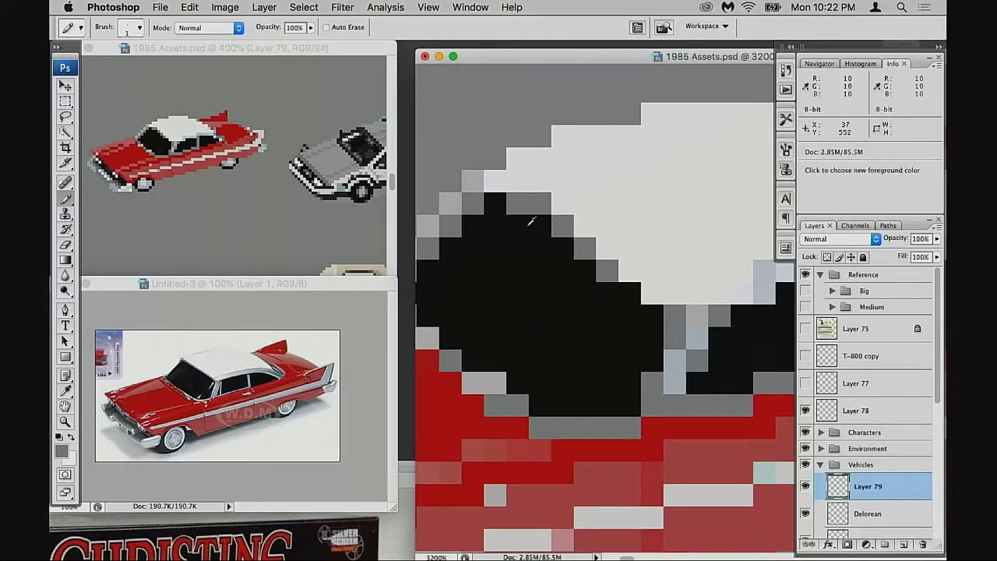
pyautogui.click(518, 206)
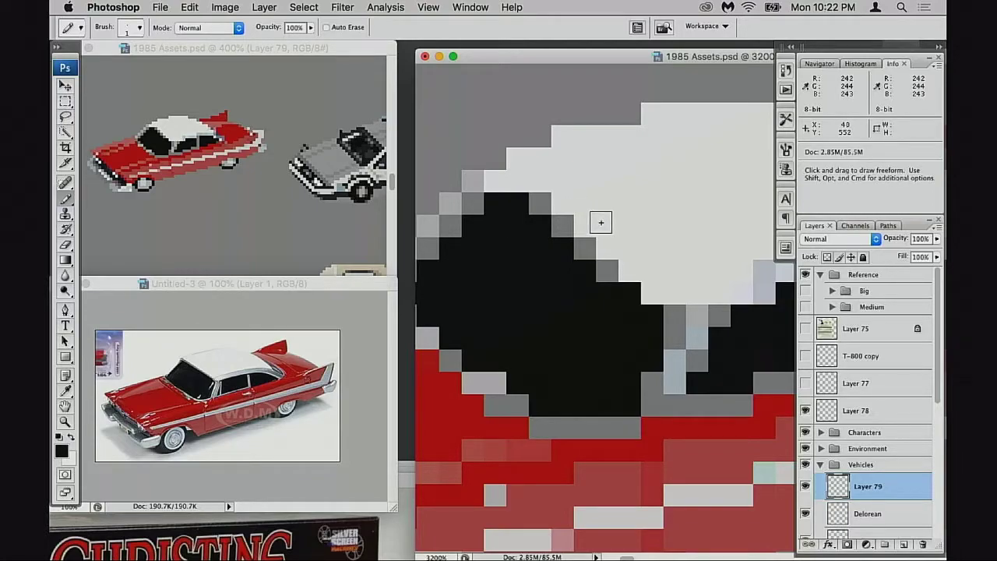
pyautogui.keyDown('alt'); pyautogui.click(545, 201); pyautogui.keyUp('alt')
pyautogui.click(518, 181)
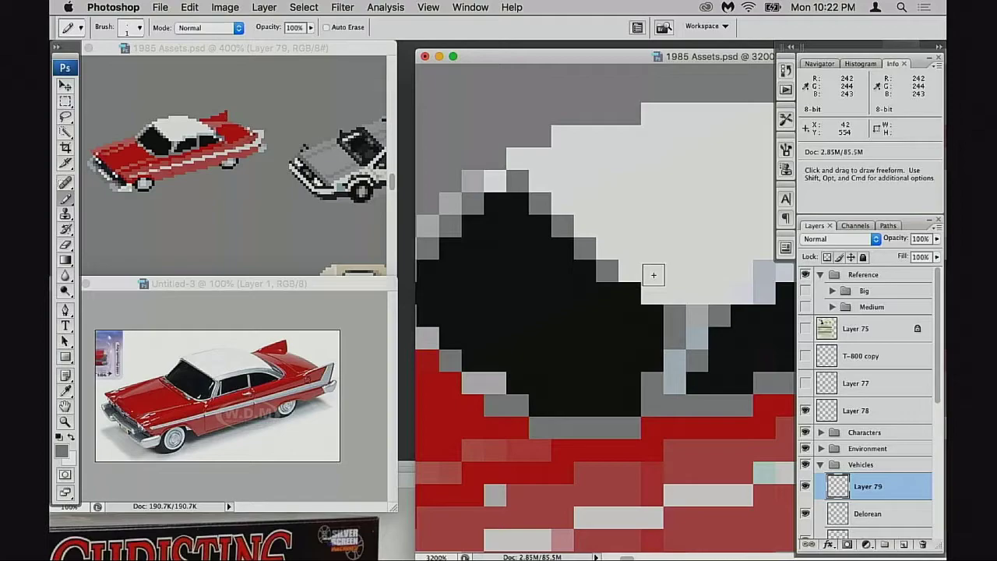
pyautogui.click(652, 295)
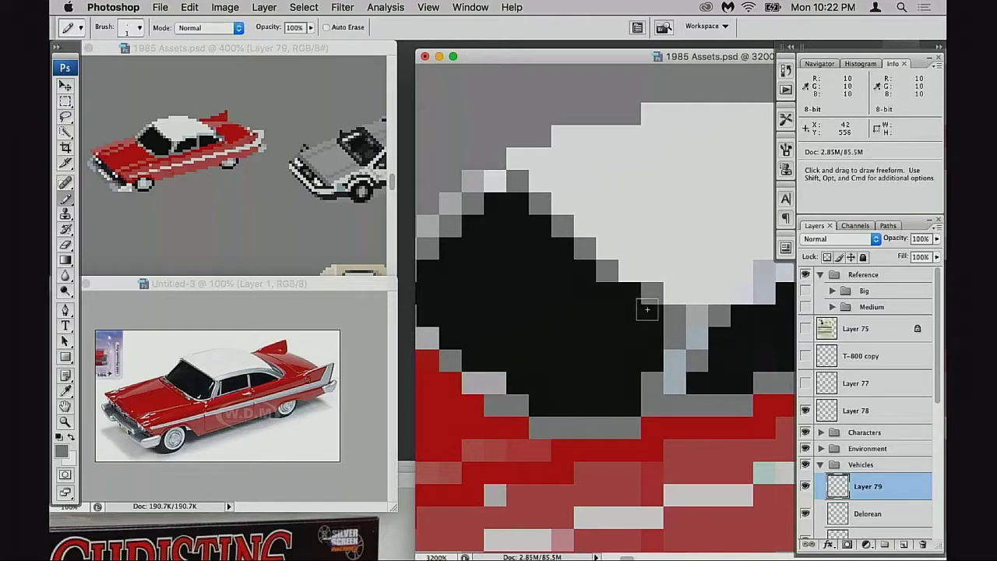
# - Rework the grey steps between windshield and roof with black and grey, thickening the lower part, and restore the upper corner pixel to off-white
pyautogui.keyDown('alt'); pyautogui.click(630, 290); pyautogui.keyUp('alt')
pyautogui.click(608, 270)
pyautogui.click(627, 272)
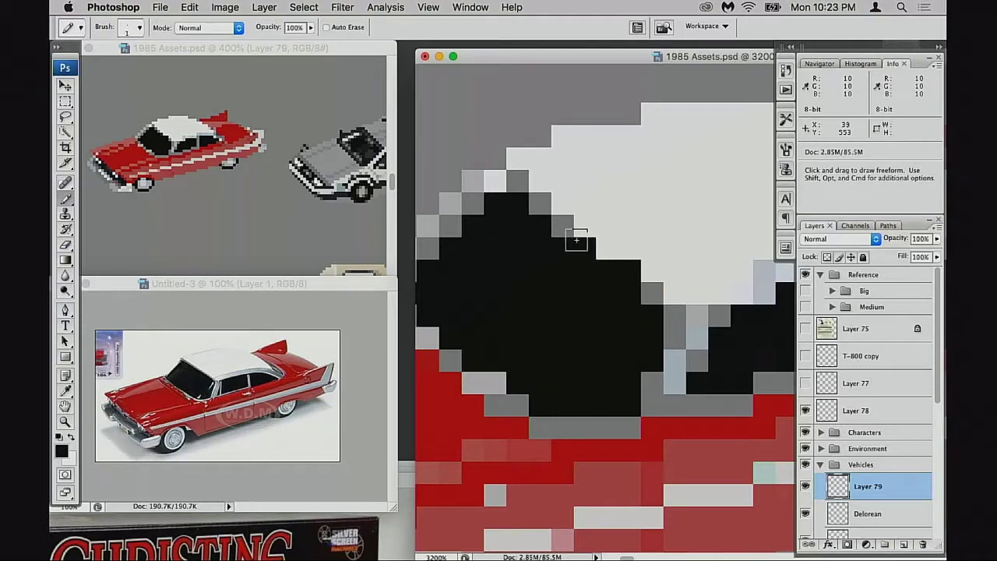
pyautogui.keyDown('alt'); pyautogui.click(650, 285); pyautogui.keyUp('alt')
pyautogui.click(630, 270)
pyautogui.click(586, 248)
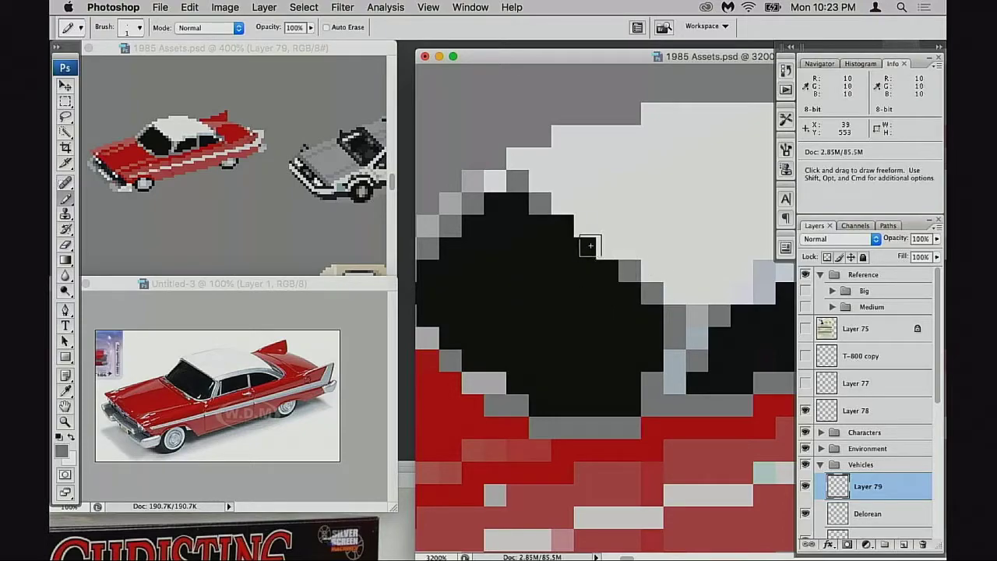
pyautogui.click(563, 226)
pyautogui.keyDown('alt'); pyautogui.click(550, 173); pyautogui.keyUp('alt')
pyautogui.click(518, 181)
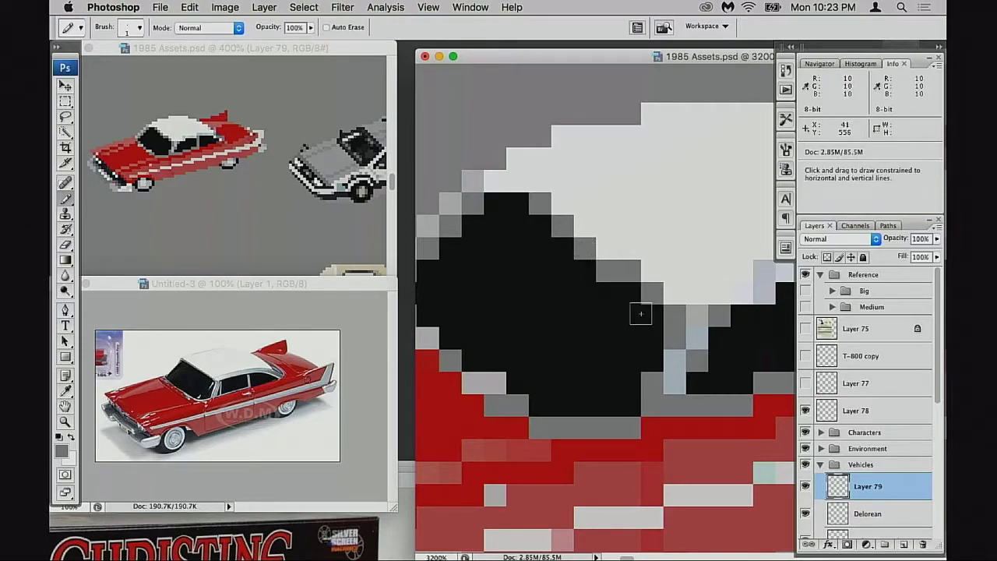
pyautogui.keyDown('shift'); pyautogui.click(663, 328); pyautogui.keyUp('shift')
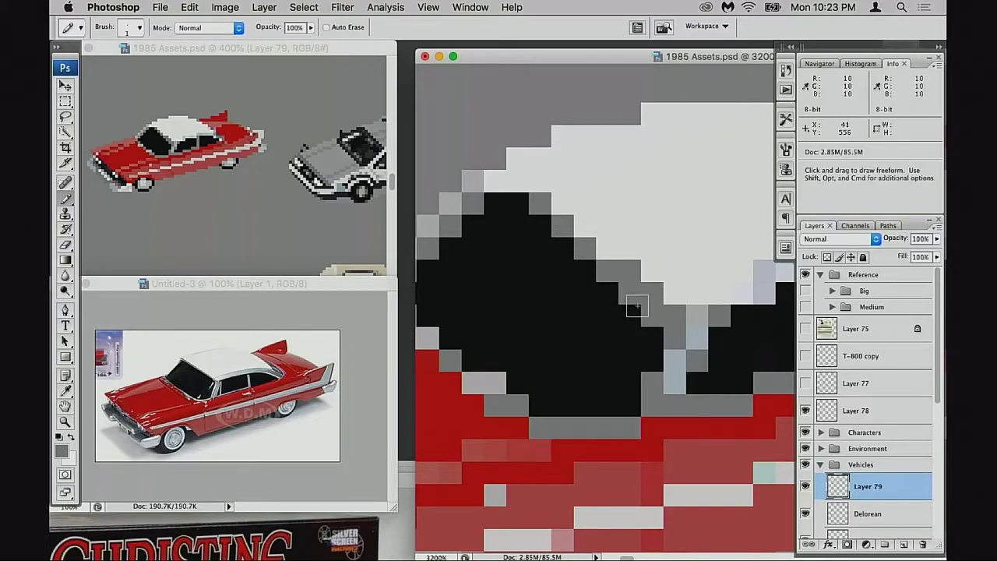
# - Examine the whole car sprite, checking the windshield edge, roof and front end against the reference photo
pyautogui.keyDown('alt'); pyautogui.click(626, 347); pyautogui.keyUp('alt')
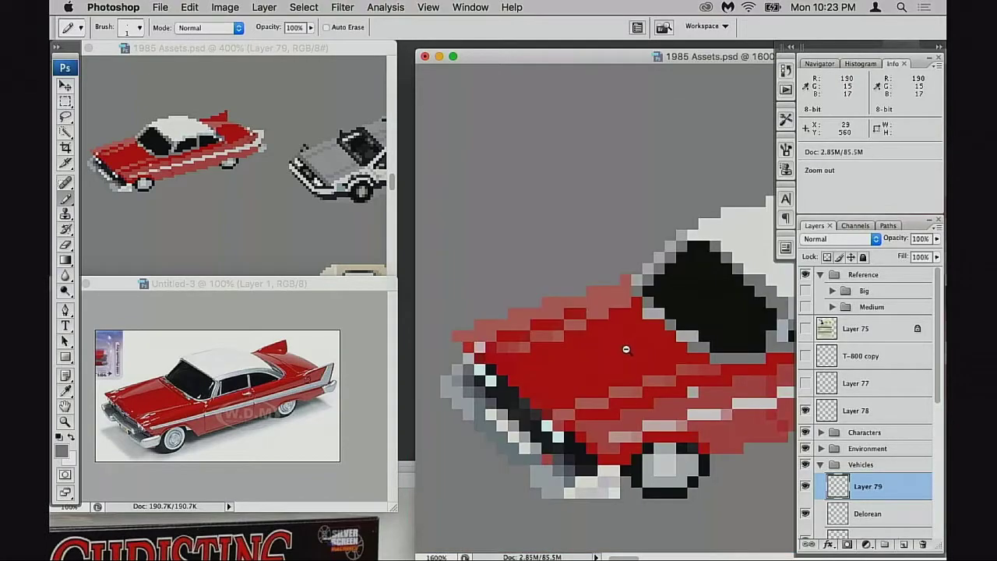
pyautogui.keyDown('alt'); pyautogui.click(625, 361); pyautogui.keyUp('alt')
pyautogui.keyDown('alt'); pyautogui.click(625, 361); pyautogui.keyUp('alt')
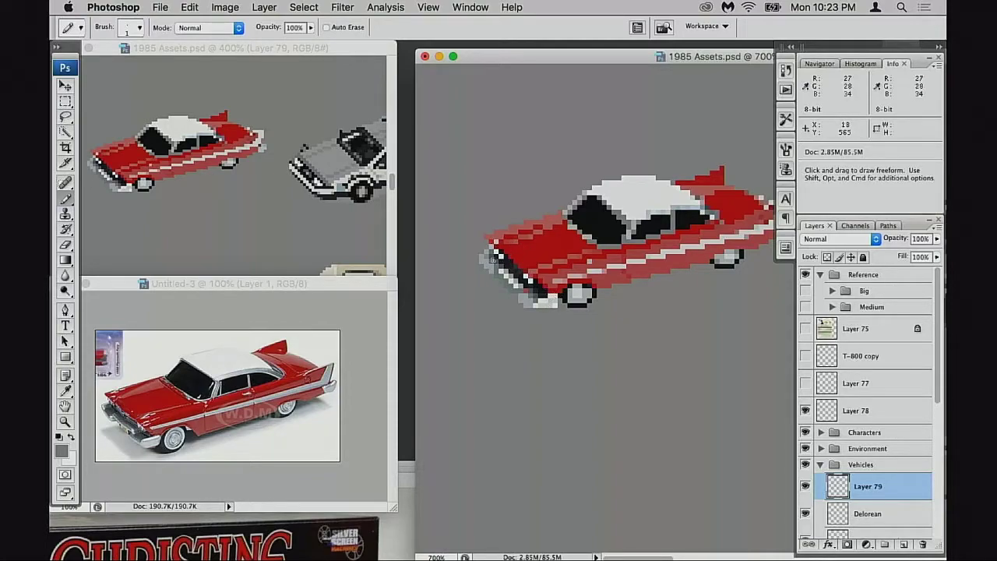
pyautogui.press('super+space')
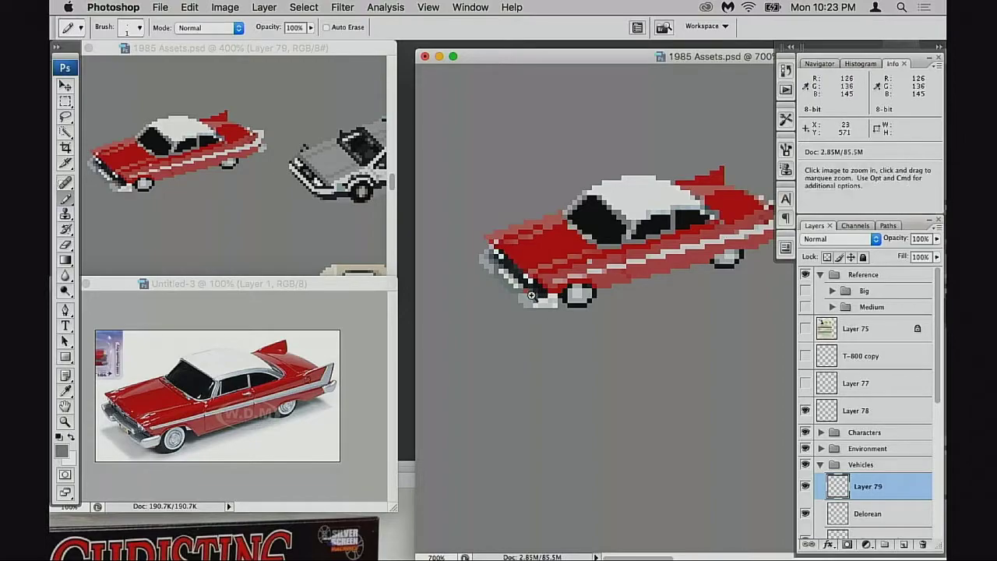
pyautogui.click(533, 298)
pyautogui.click(537, 301)
pyautogui.press('space')
pyautogui.moveTo(558, 304); pyautogui.dragTo(476, 289)
pyautogui.moveTo(705, 197); pyautogui.dragTo(633, 209)
pyautogui.keyDown('alt'); pyautogui.click(638, 193); pyautogui.keyUp('alt')
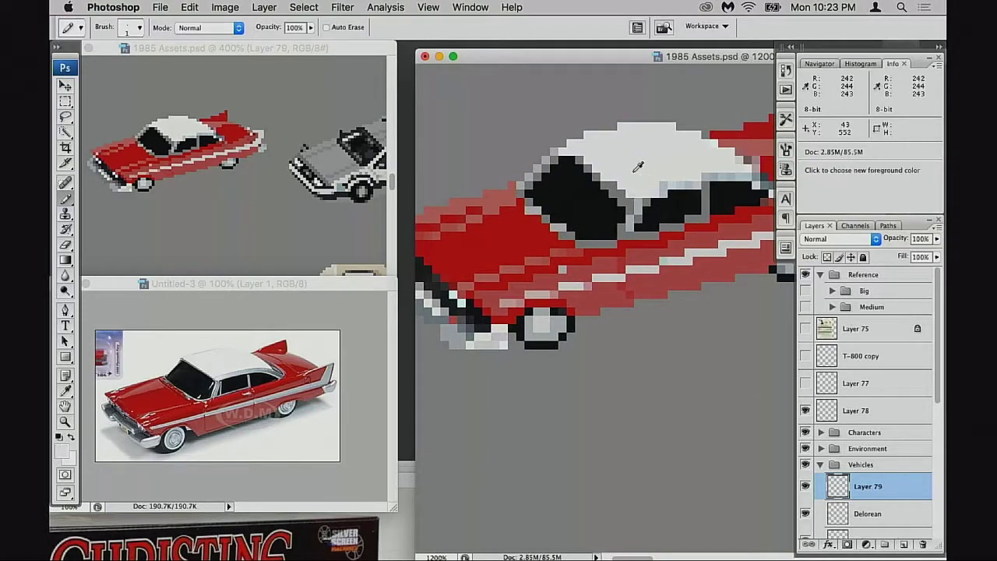
pyautogui.moveTo(632, 203); pyautogui.dragTo(608, 236)
# - Try erasing the grey outline pixels along the windshield's outer edge, and undo the erasing
pyautogui.press('e')
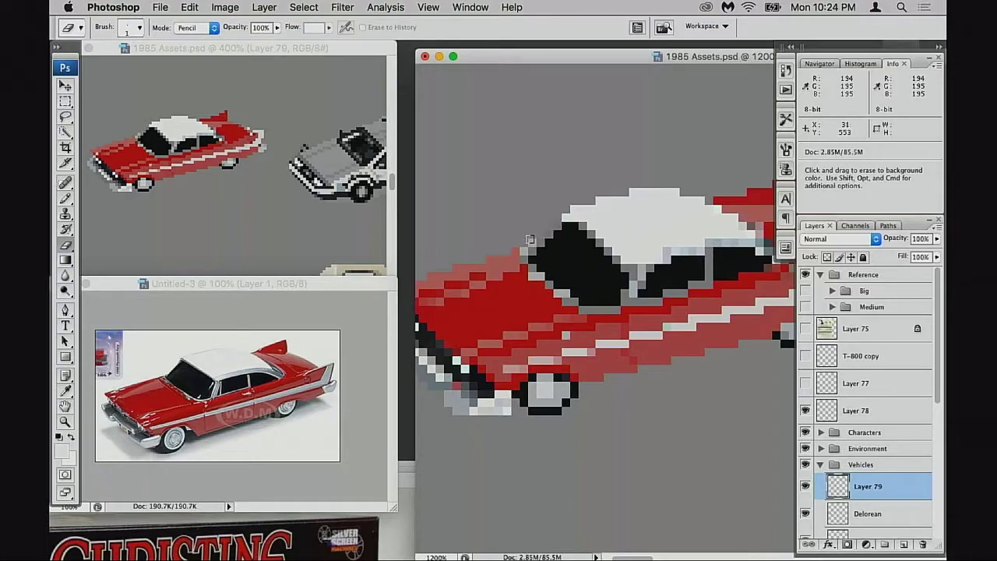
pyautogui.press('super+alt+z')
pyautogui.press('super+alt+z')
pyautogui.press('super+alt+z')
pyautogui.press('super+alt+z')
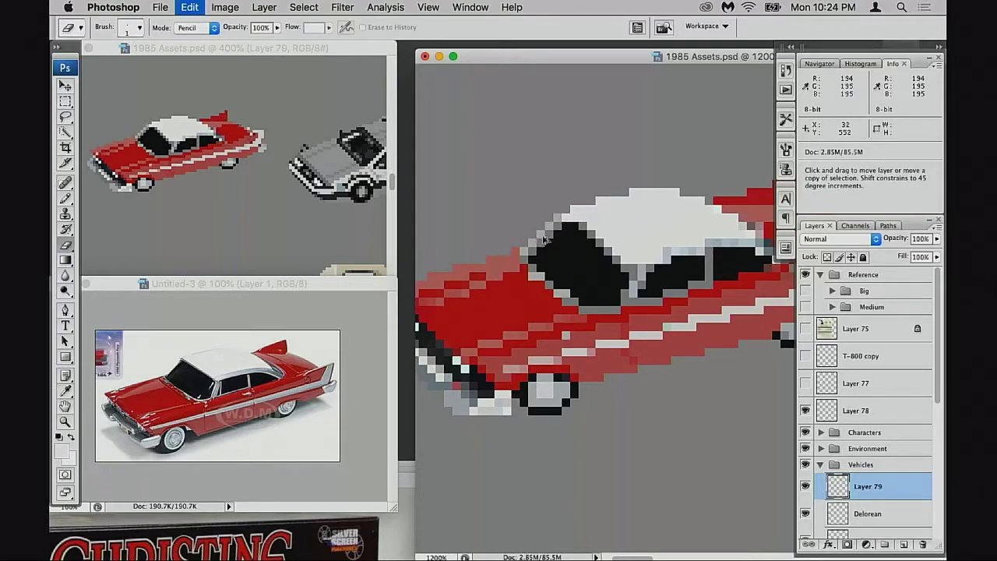
# - Flip the car sprite on Layer 79 horizontally
pyautogui.keyDown('alt'); pyautogui.keyDown('super'); pyautogui.click(633, 298); pyautogui.keyUp('super'); pyautogui.keyUp('alt')
pyautogui.keyDown('alt'); pyautogui.keyDown('super'); pyautogui.click(632, 298); pyautogui.keyUp('super'); pyautogui.keyUp('alt')
pyautogui.press('super+t')
pyautogui.rightClick(637, 319)
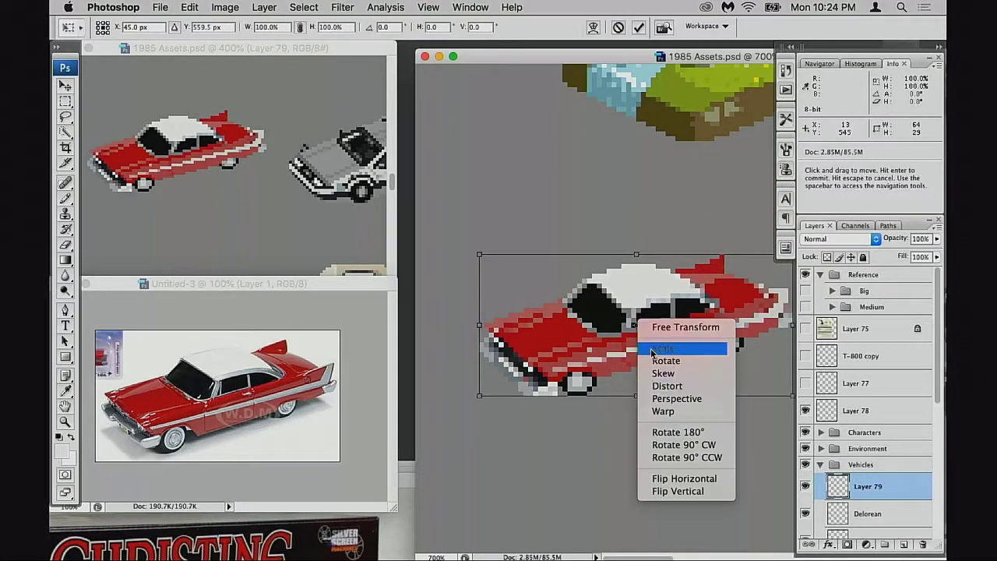
pyautogui.click(675, 480)
pyautogui.press('Return')
pyautogui.press('e')
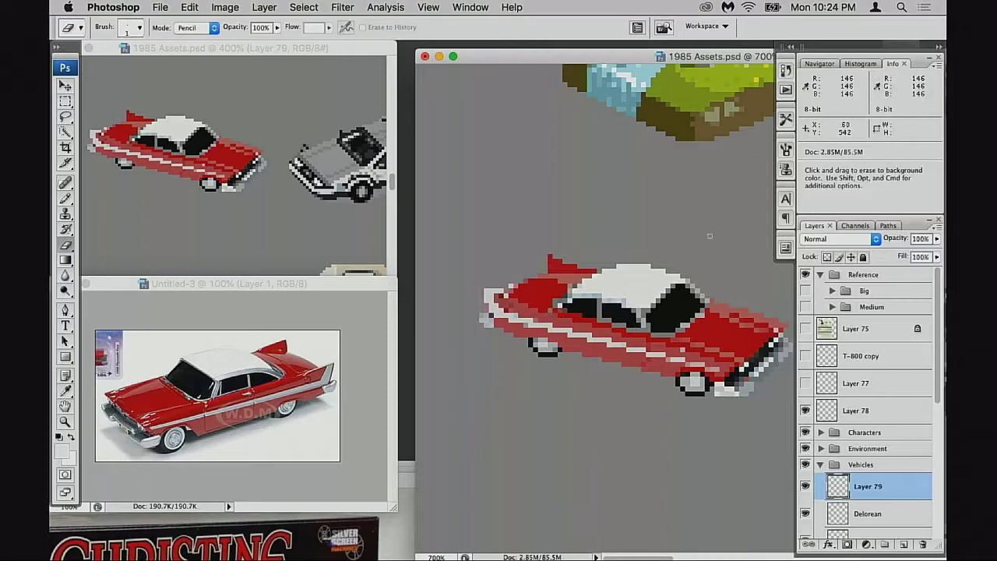
# - Thin the grey line between the flipped car's windshield and roof to a one-pixel diagonal using sampled grey and black
pyautogui.keyDown('super'); pyautogui.click(715, 308); pyautogui.keyUp('super')
pyautogui.keyDown('super'); pyautogui.click(699, 321); pyautogui.keyUp('super')
pyautogui.keyDown('super'); pyautogui.click(708, 342); pyautogui.keyUp('super')
pyautogui.moveTo(668, 335); pyautogui.dragTo(535, 328)
pyautogui.keyDown('super'); pyautogui.click(629, 294); pyautogui.keyUp('super')
pyautogui.press('b')
pyautogui.moveTo(681, 283); pyautogui.dragTo(458, 268)
pyautogui.keyDown('alt'); pyautogui.click(627, 291); pyautogui.keyUp('alt')
pyautogui.moveTo(629, 289)
pyautogui.mouseDown()
pyautogui.moveTo(591, 276)
pyautogui.moveTo(636, 242)
pyautogui.moveTo(625, 229)
pyautogui.moveTo(610, 233)
pyautogui.moveTo(636, 246)
pyautogui.mouseUp()
pyautogui.click(624, 231)
pyautogui.keyDown('alt'); pyautogui.click(602, 229); pyautogui.keyUp('alt')
pyautogui.click(580, 252)
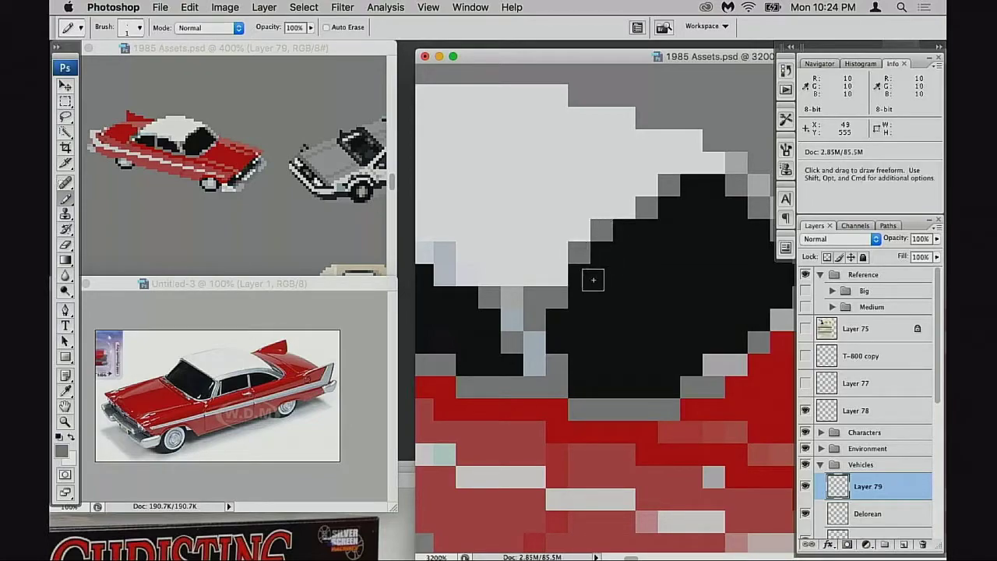
pyautogui.click(556, 279)
pyautogui.keyDown('alt'); pyautogui.click(584, 291); pyautogui.keyUp('alt')
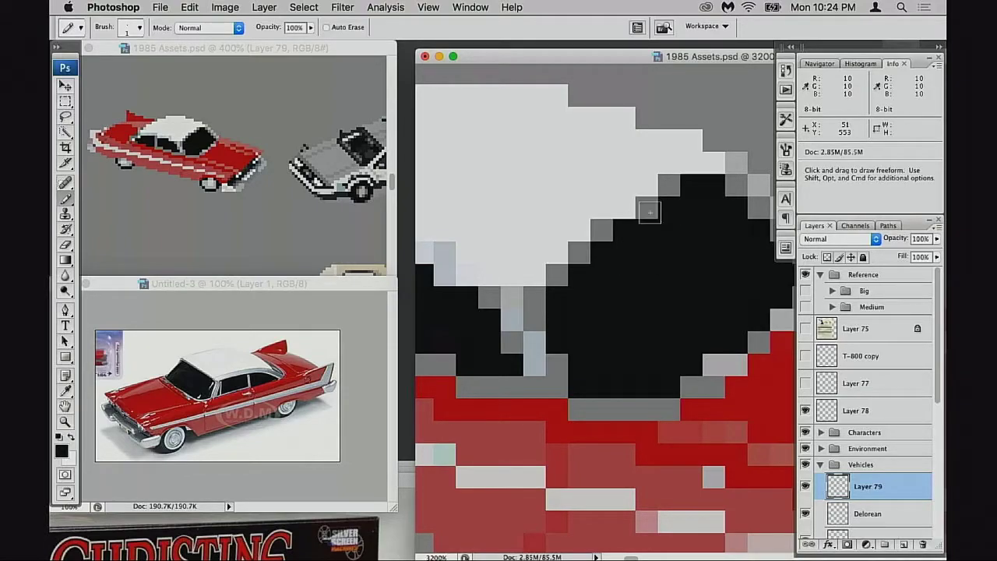
# - Cover the grey stepped line above the windshield with the roof's off-white, extending the roof to the black glass
pyautogui.press('space')
pyautogui.moveTo(601, 200); pyautogui.dragTo(581, 211)
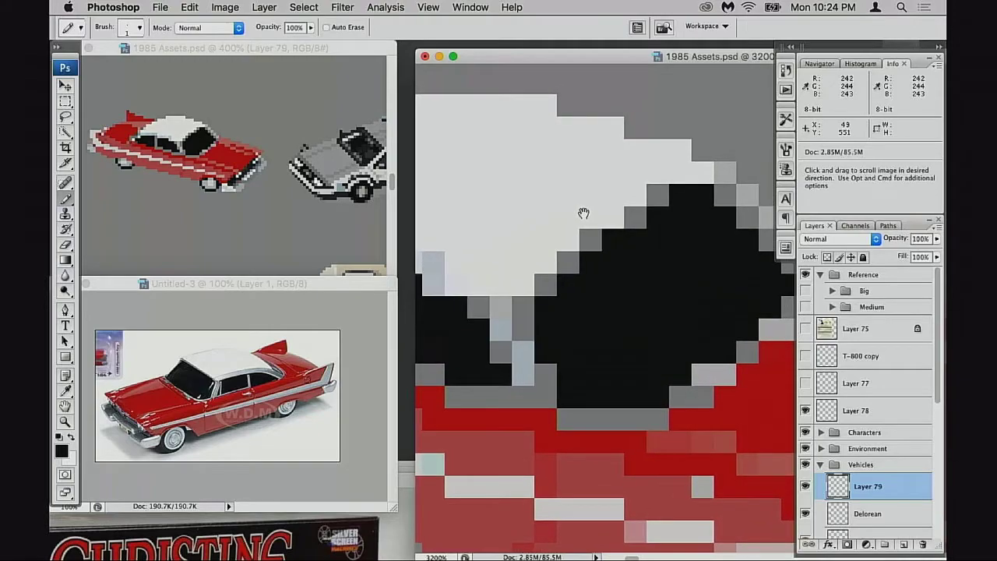
pyautogui.keyDown('alt'); pyautogui.click(616, 189); pyautogui.keyUp('alt')
pyautogui.moveTo(663, 194)
pyautogui.mouseDown()
pyautogui.moveTo(630, 197)
pyautogui.moveTo(628, 228)
pyautogui.moveTo(564, 244)
pyautogui.moveTo(572, 271)
pyautogui.moveTo(543, 279)
pyautogui.mouseUp()
pyautogui.moveTo(614, 234); pyautogui.dragTo(564, 277)
pyautogui.click(657, 218)
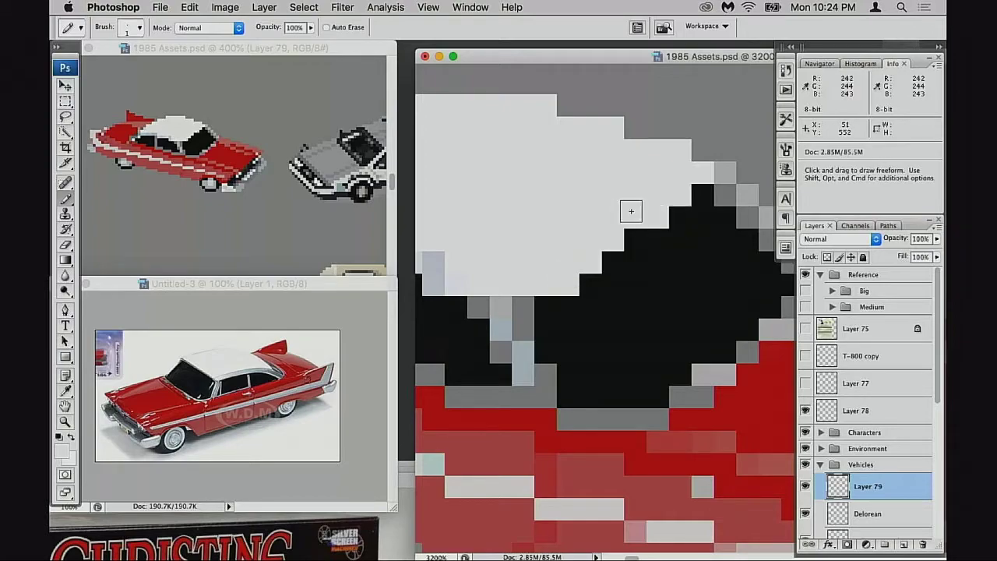
pyautogui.click(701, 195)
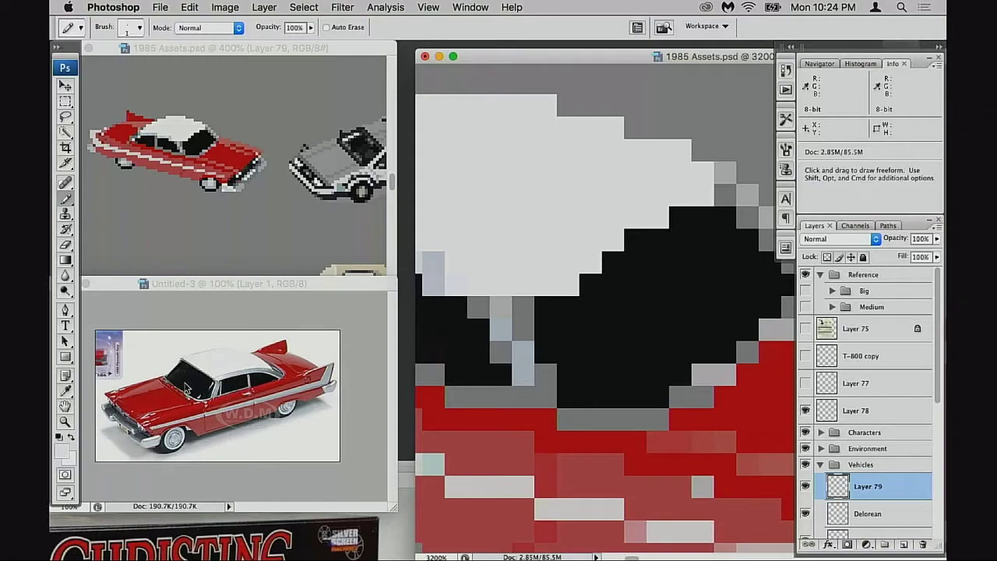
# - Smooth the roof's stepped edge over the windshield with added off-white pixels, undoing stray ones, and check the whole car
pyautogui.click(598, 309)
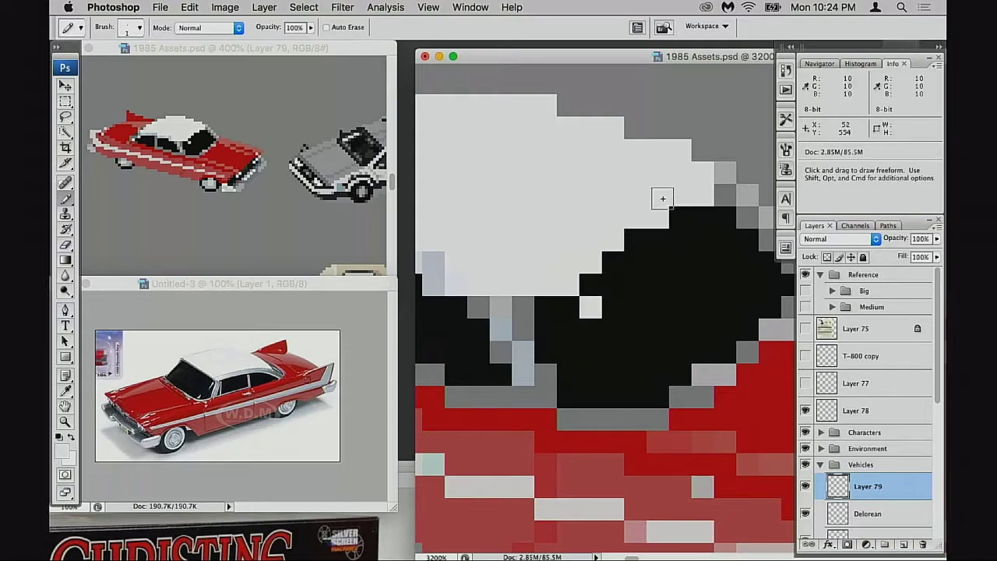
pyautogui.press('super+z')
pyautogui.click(675, 217)
pyautogui.click(634, 240)
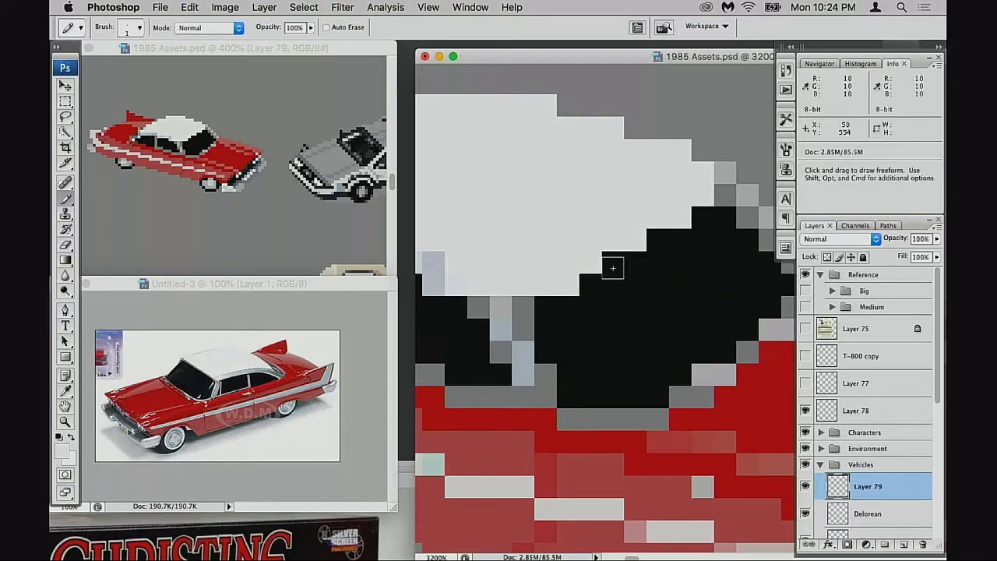
pyautogui.click(547, 305)
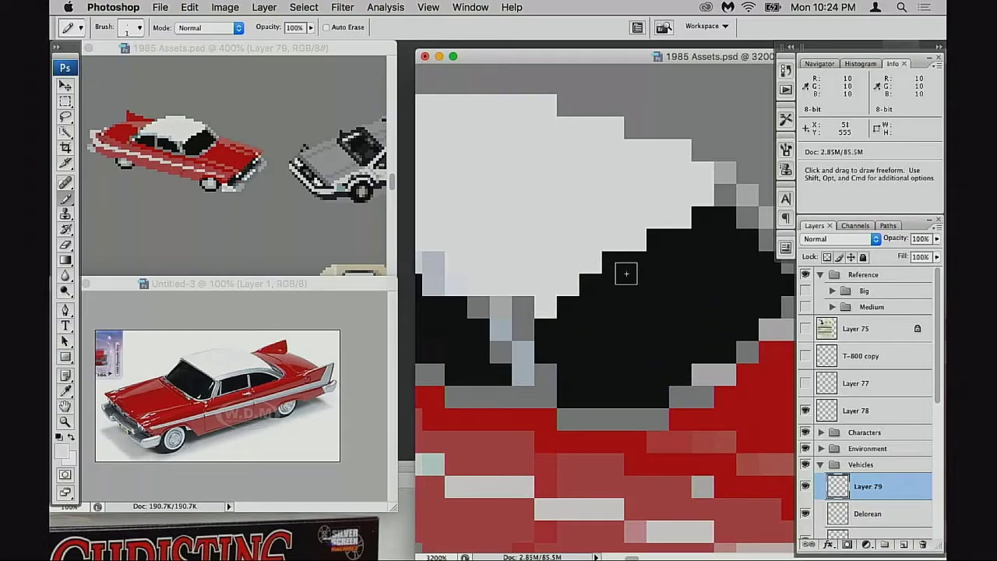
pyautogui.press('super+z')
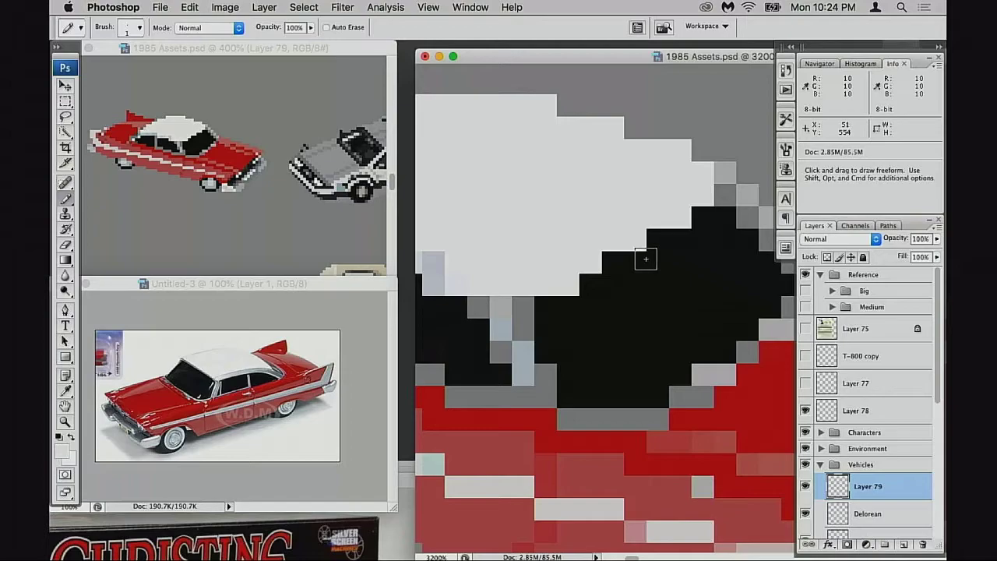
pyautogui.moveTo(614, 285); pyautogui.dragTo(582, 288)
pyautogui.keyDown('alt'); pyautogui.click(647, 262); pyautogui.keyUp('alt')
pyautogui.keyDown('alt'); pyautogui.keyDown('super'); pyautogui.click(617, 283); pyautogui.keyUp('super'); pyautogui.keyUp('alt')
pyautogui.keyDown('alt'); pyautogui.keyDown('super'); pyautogui.click(618, 296); pyautogui.keyUp('super'); pyautogui.keyUp('alt')
pyautogui.keyDown('alt'); pyautogui.keyDown('super'); pyautogui.click(618, 300); pyautogui.keyUp('super'); pyautogui.keyUp('alt')
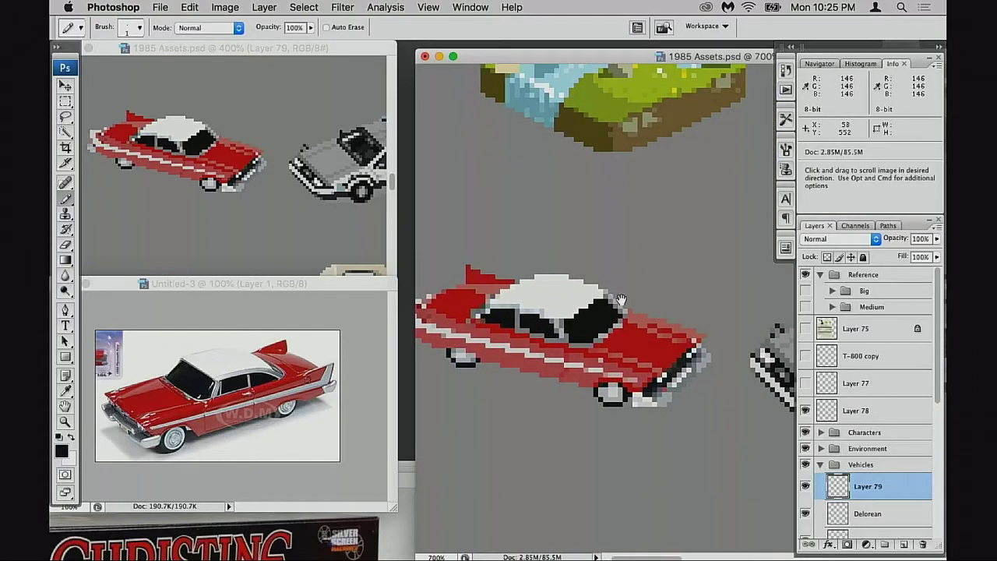
# - Erase the stray grey pixels outside the windshield's upper corner on the car sprite and check the cleaned edge
pyautogui.keyDown('super'); pyautogui.click(634, 305); pyautogui.keyUp('super')
pyautogui.keyDown('super'); pyautogui.click(634, 304); pyautogui.keyUp('super')
pyautogui.press('e')
pyautogui.moveTo(604, 283); pyautogui.dragTo(441, 260)
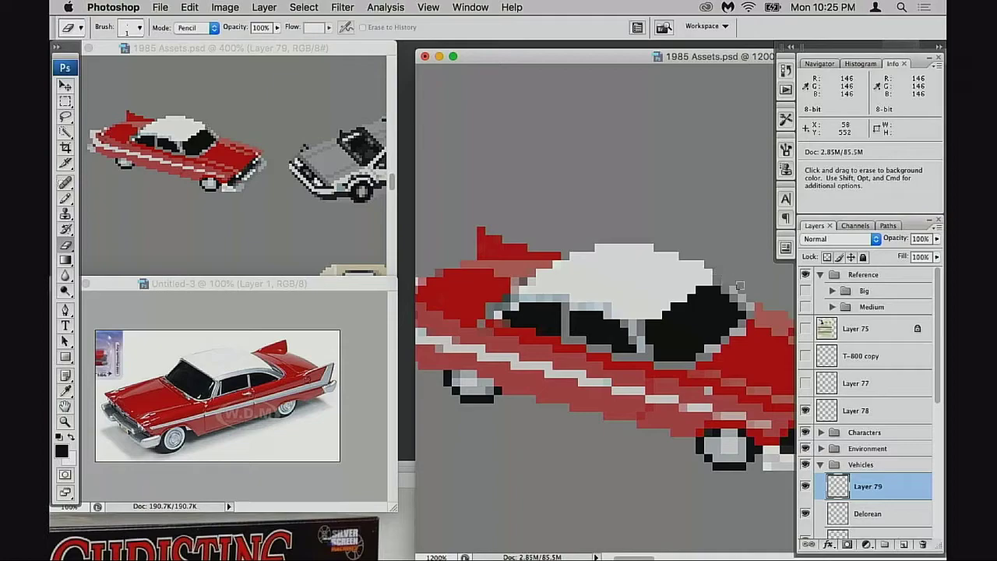
pyautogui.moveTo(665, 306); pyautogui.dragTo(657, 296)
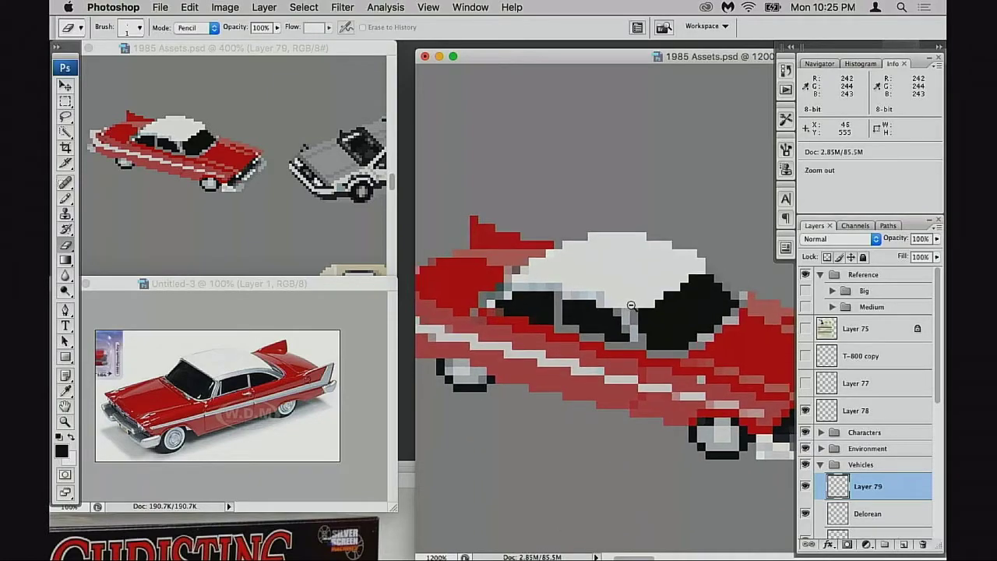
pyautogui.keyDown('alt'); pyautogui.click(630, 305); pyautogui.keyUp('alt')
pyautogui.keyDown('alt'); pyautogui.click(633, 307); pyautogui.keyUp('alt')
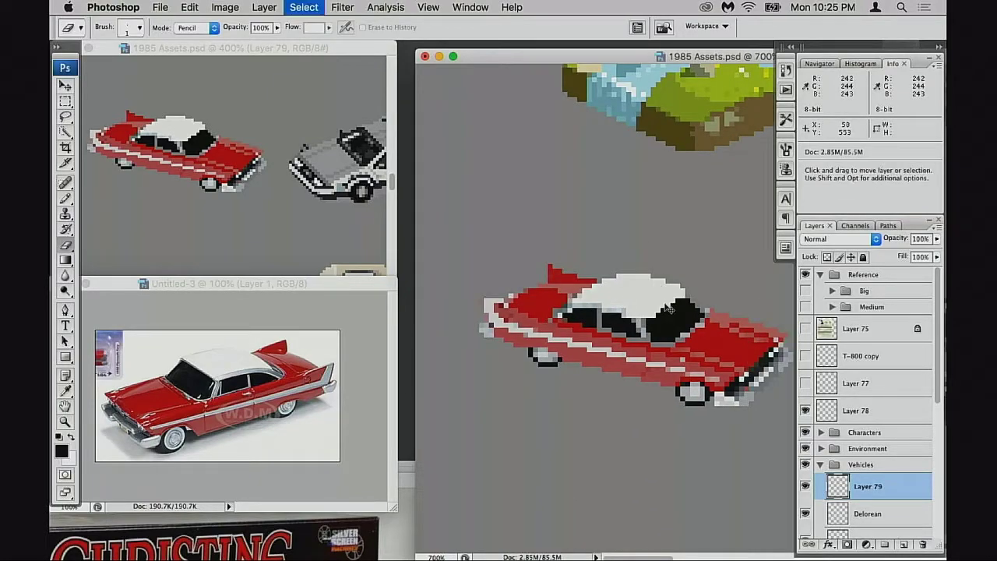
# - Flip the car sprite on Layer 79 horizontally and check its roof and windows against the reference
pyautogui.press('super+t')
pyautogui.rightClick(631, 319)
pyautogui.click(691, 477)
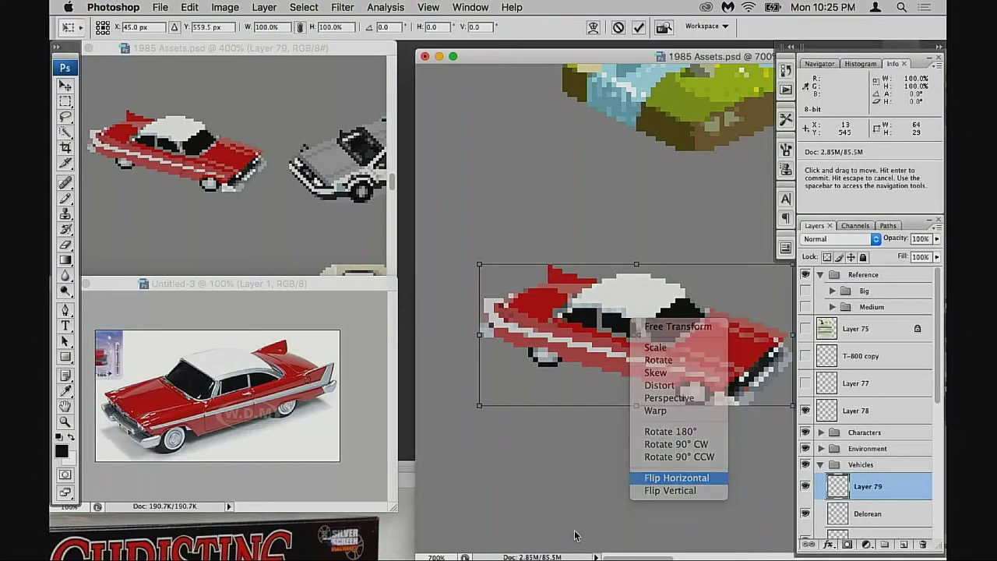
pyautogui.press('Return')
pyautogui.moveTo(629, 310); pyautogui.dragTo(620, 271)
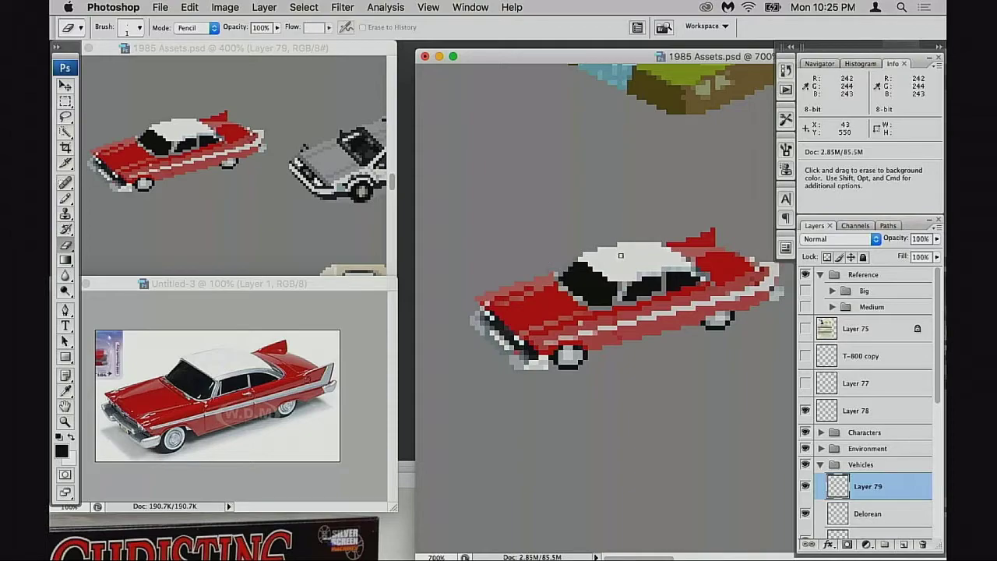
pyautogui.moveTo(599, 290)
pyautogui.mouseDown()
pyautogui.moveTo(584, 289)
pyautogui.moveTo(605, 287)
pyautogui.mouseUp()
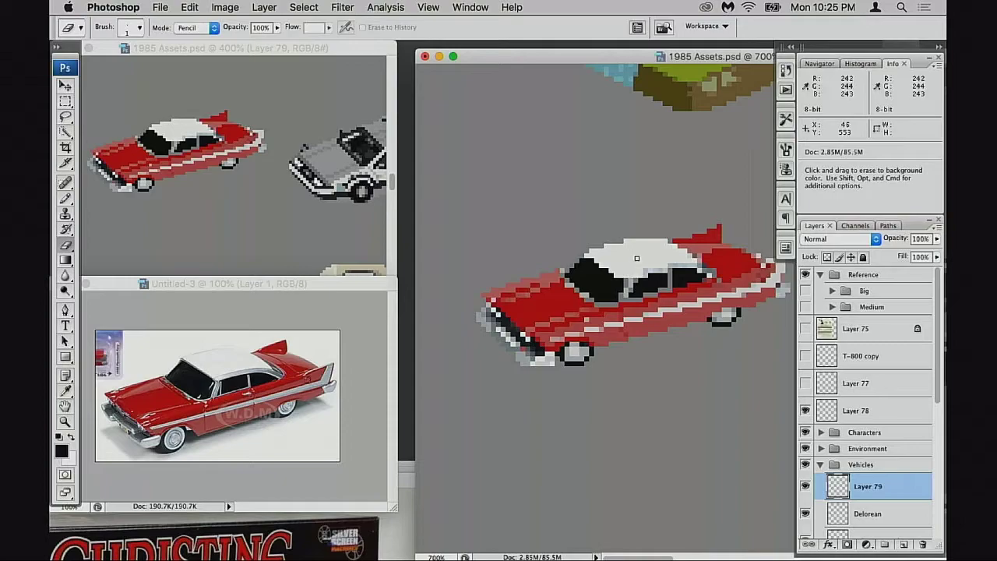
pyautogui.moveTo(647, 329); pyautogui.dragTo(596, 287)
pyautogui.moveTo(679, 267); pyautogui.dragTo(703, 263)
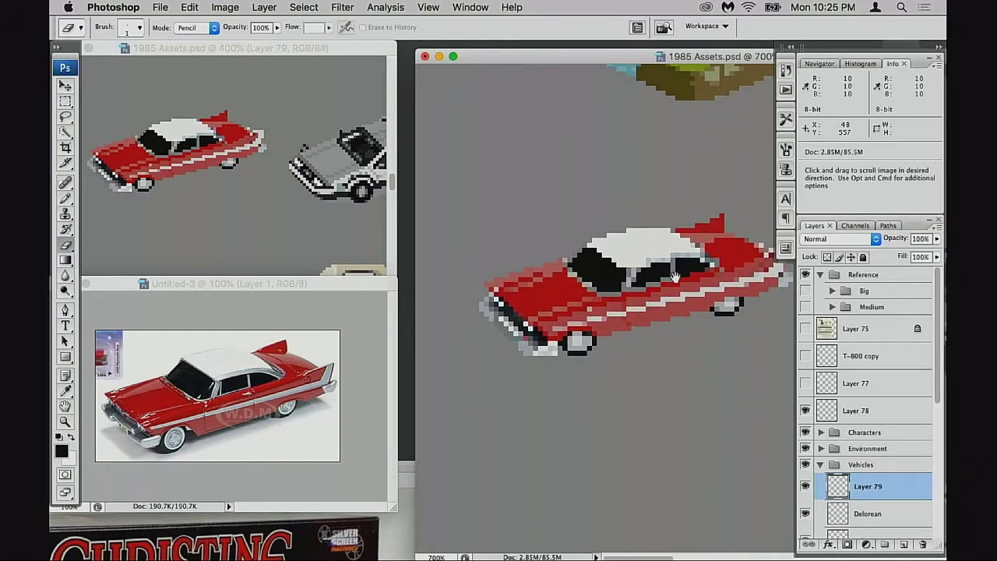
pyautogui.moveTo(654, 287); pyautogui.dragTo(628, 285)
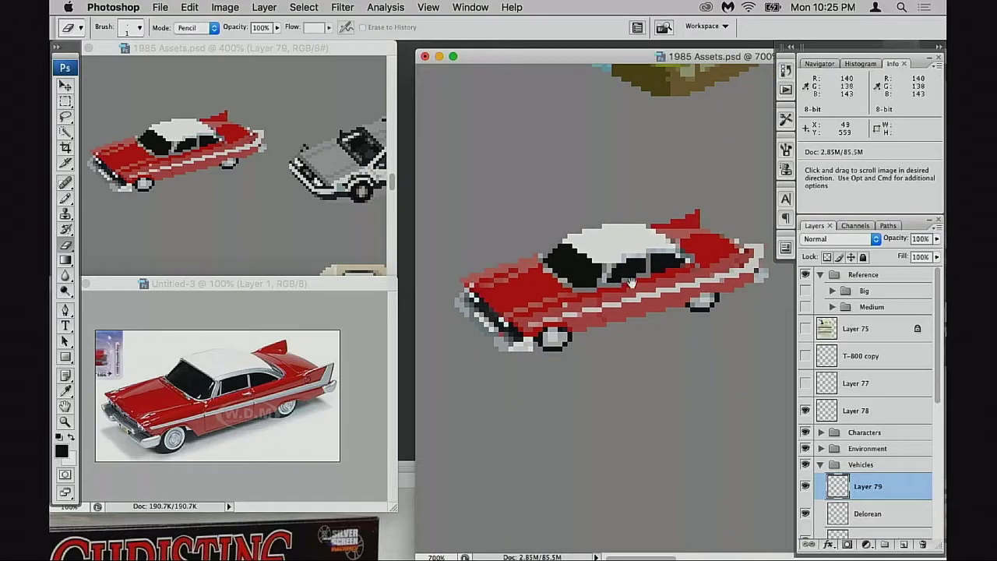
# - Lasso the lower body of the car, nudge it one pixel right under the roof, and deselect it
pyautogui.press('l')
pyautogui.moveTo(741, 232)
pyautogui.mouseDown()
pyautogui.moveTo(570, 256)
pyautogui.moveTo(487, 314)
pyautogui.moveTo(505, 396)
pyautogui.moveTo(675, 386)
pyautogui.moveTo(765, 312)
pyautogui.moveTo(764, 235)
pyautogui.mouseUp()
pyautogui.moveTo(696, 317); pyautogui.dragTo(701, 318)
pyautogui.press('super+Down')
pyautogui.press('super+Up')
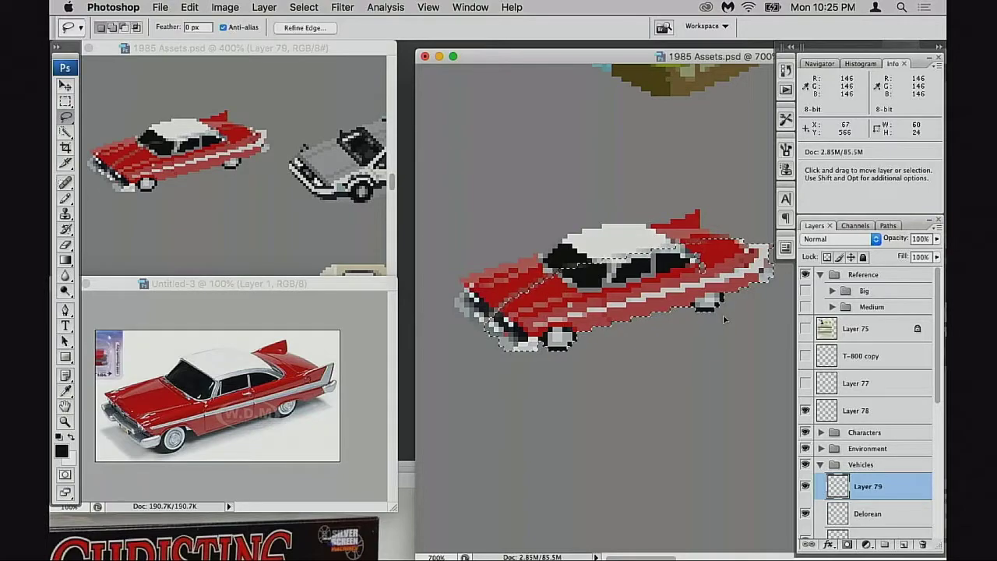
pyautogui.press('super+d')
# - Paint over the faint diagonal line across the car's hood with sampled body red
pyautogui.keyDown('super'); pyautogui.click(511, 317); pyautogui.keyUp('super')
pyautogui.keyDown('super'); pyautogui.click(537, 329); pyautogui.keyUp('super')
pyautogui.press('b')
pyautogui.keyDown('alt'); pyautogui.click(619, 251); pyautogui.keyUp('alt')
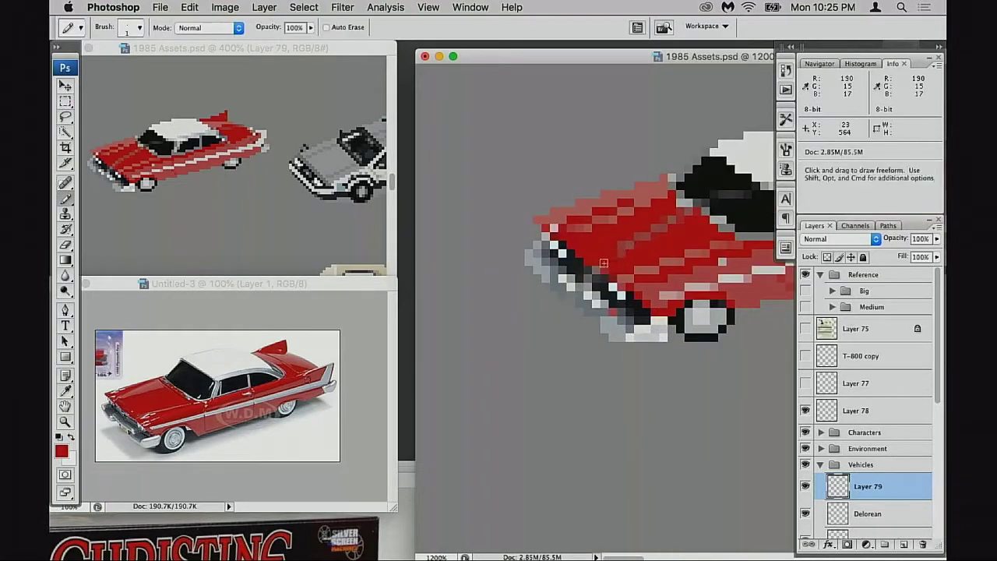
pyautogui.moveTo(610, 264); pyautogui.dragTo(673, 221)
# - Touch up the roof edge with off-white, cover the grey streak in the windshield with black, and check the whole sprite
pyautogui.hscroll(6, 685, 205)
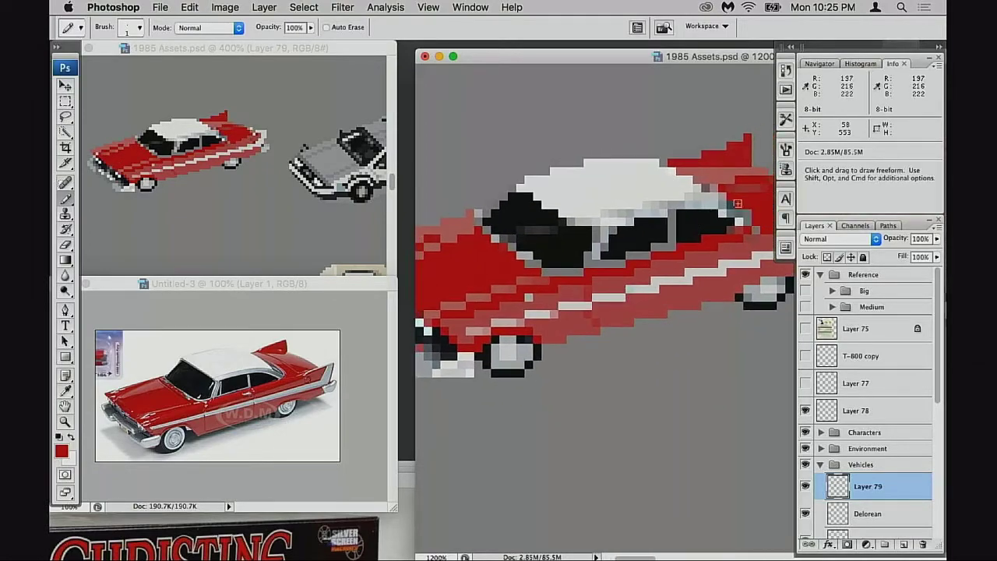
pyautogui.hscroll(3, 716, 212)
pyautogui.keyDown('alt'); pyautogui.click(525, 208); pyautogui.keyUp('alt')
pyautogui.moveTo(538, 232); pyautogui.dragTo(519, 231)
pyautogui.press('space')
pyautogui.hscroll(-4, 570, 266)
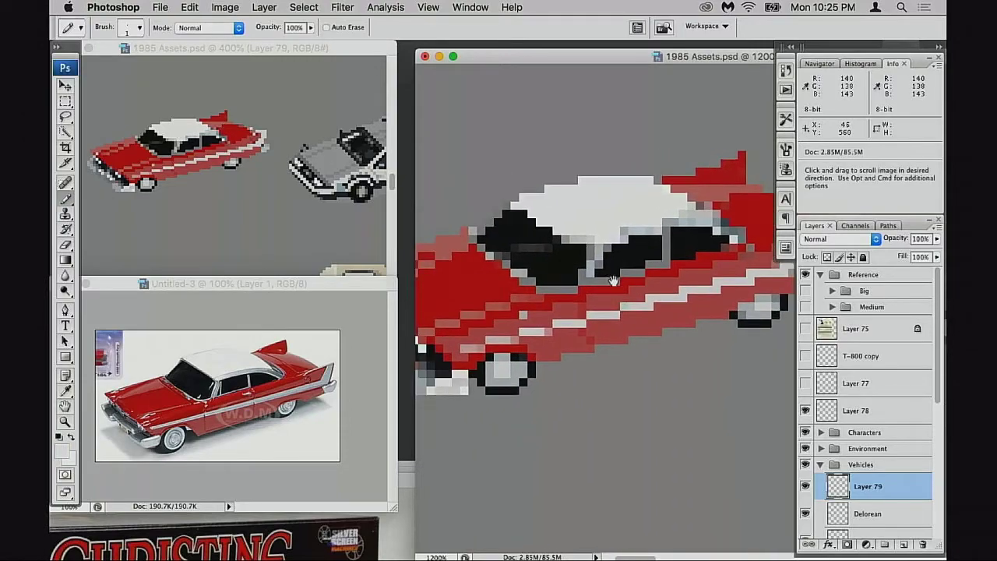
pyautogui.keyDown('alt'); pyautogui.click(571, 261); pyautogui.keyUp('alt')
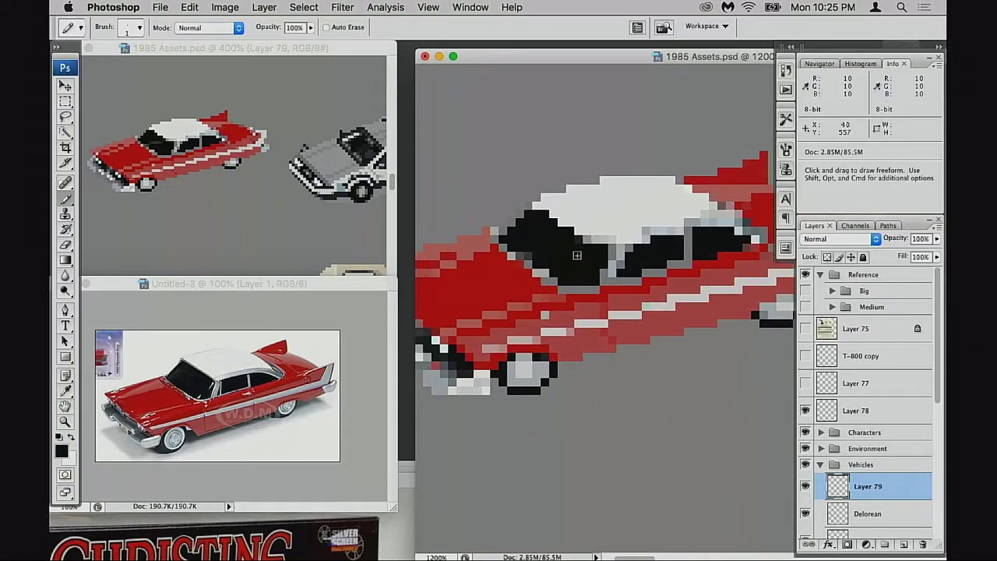
pyautogui.keyDown('alt'); pyautogui.keyDown('super'); pyautogui.click(599, 304); pyautogui.keyUp('super'); pyautogui.keyUp('alt')
pyautogui.keyDown('alt'); pyautogui.keyDown('super'); pyautogui.click(602, 314); pyautogui.keyUp('super'); pyautogui.keyUp('alt')
pyautogui.keyDown('alt'); pyautogui.keyDown('super'); pyautogui.click(600, 322); pyautogui.keyUp('super'); pyautogui.keyUp('alt')
pyautogui.keyDown('alt'); pyautogui.keyDown('super'); pyautogui.click(590, 332); pyautogui.keyUp('super'); pyautogui.keyUp('alt')
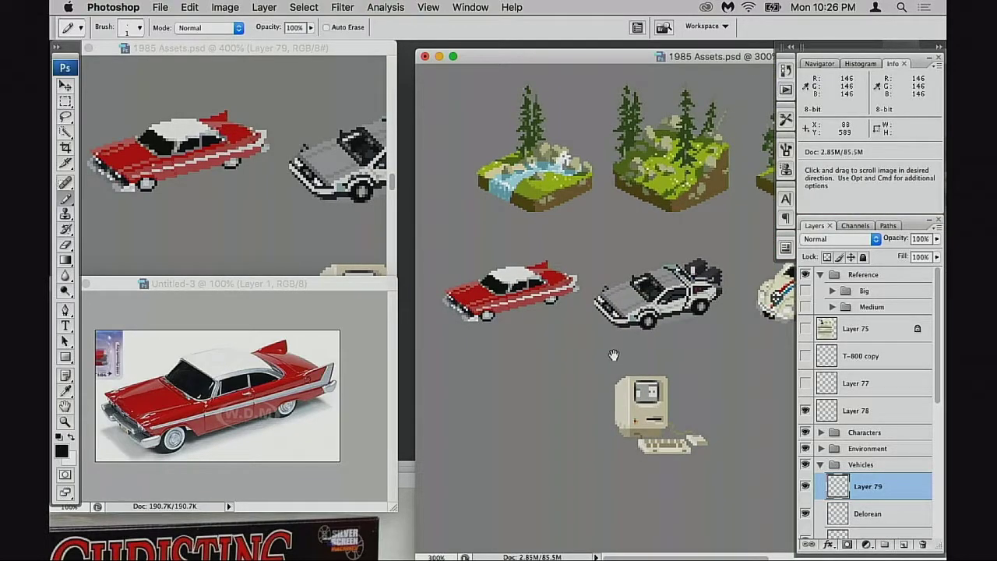
# - Clean up the hood's front edge with body red and fill the muddy grille pixels with sampled near-black
pyautogui.press('super+space')
pyautogui.moveTo(450, 232); pyautogui.dragTo(579, 351)
pyautogui.click(588, 304)
pyautogui.click(591, 332)
pyautogui.keyDown('alt'); pyautogui.click(593, 345); pyautogui.keyUp('alt')
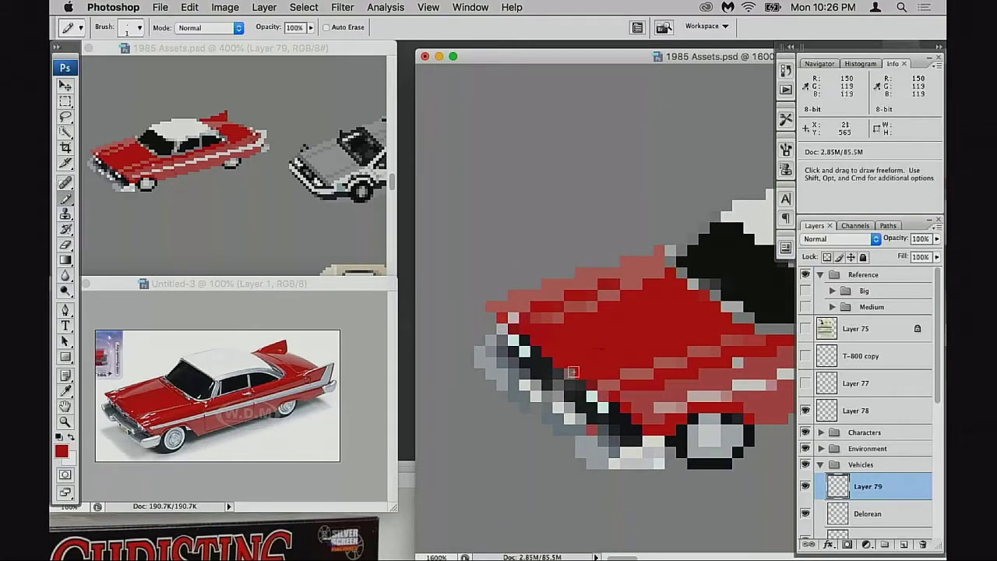
pyautogui.keyDown('alt'); pyautogui.click(550, 363); pyautogui.keyUp('alt')
pyautogui.click(558, 373)
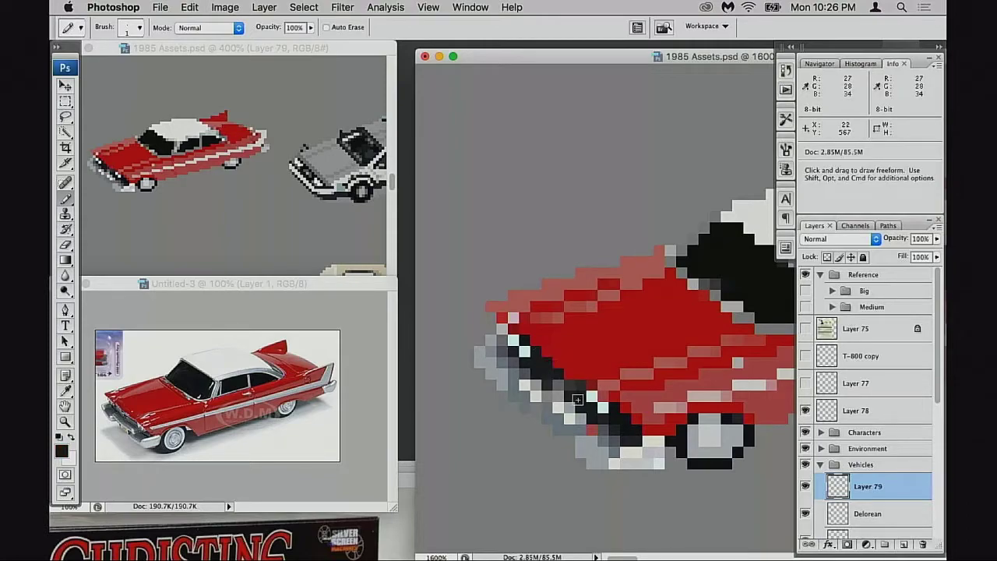
pyautogui.click(571, 384)
pyautogui.keyDown('alt'); pyautogui.click(581, 385); pyautogui.keyUp('alt')
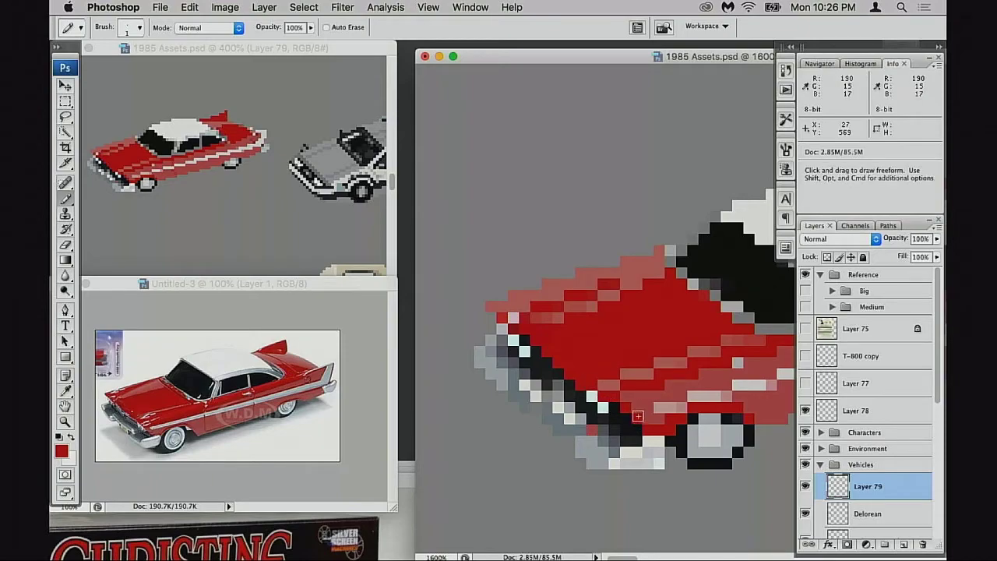
# - Reshape the far headlight into a diagonal pair of pale pixels using sampled dark grille and pale tones
pyautogui.keyDown('alt'); pyautogui.click(518, 341); pyautogui.keyUp('alt')
pyautogui.keyDown('alt'); pyautogui.click(521, 361); pyautogui.keyUp('alt')
pyautogui.click(513, 341)
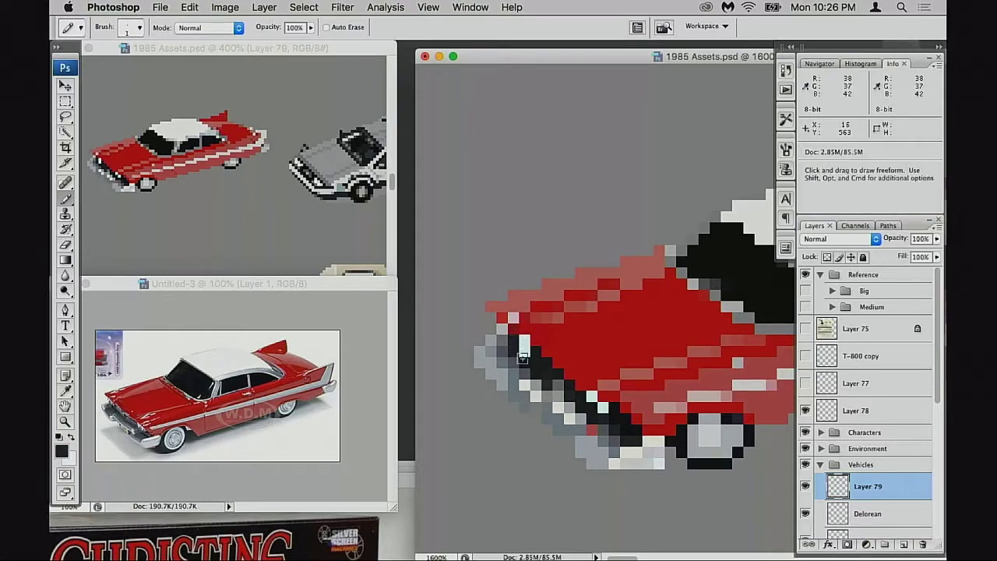
pyautogui.click(526, 351)
pyautogui.keyDown('alt'); pyautogui.click(525, 349); pyautogui.keyUp('alt')
pyautogui.click(535, 354)
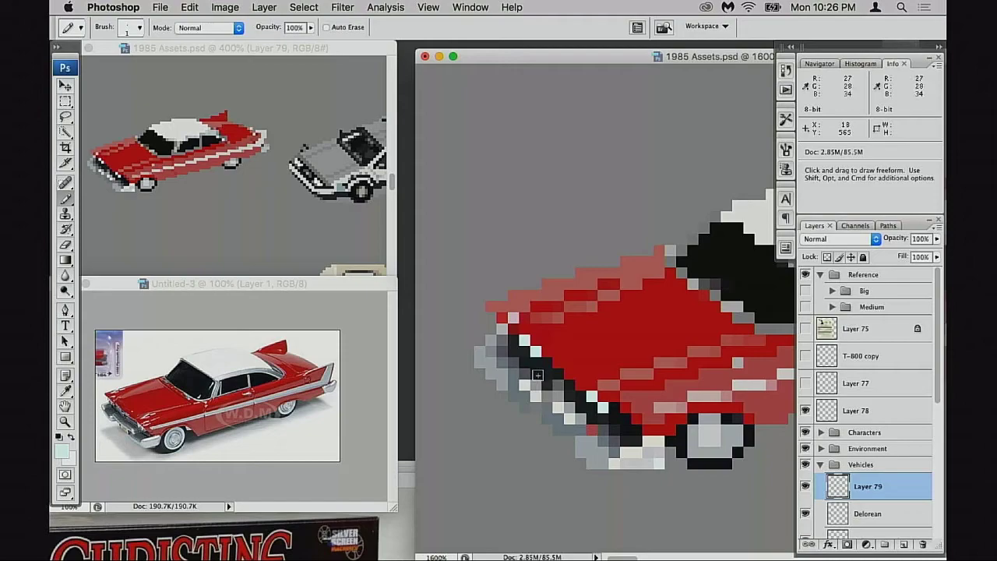
pyautogui.moveTo(536, 388); pyautogui.dragTo(533, 383)
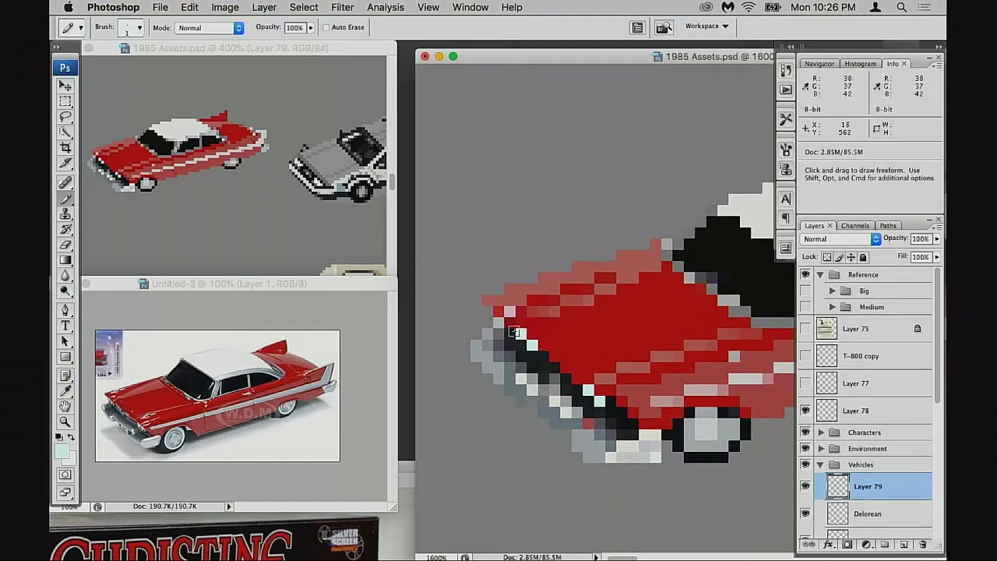
# - Reduce the far headlight to one pale pixel, undo trial pixels around it, and recolour the adjoining hood corner red
pyautogui.keyDown('alt'); pyautogui.click(530, 347); pyautogui.keyUp('alt')
pyautogui.click(533, 345)
pyautogui.keyDown('alt'); pyautogui.click(521, 334); pyautogui.keyUp('alt')
pyautogui.click(511, 323)
pyautogui.press('super+z')
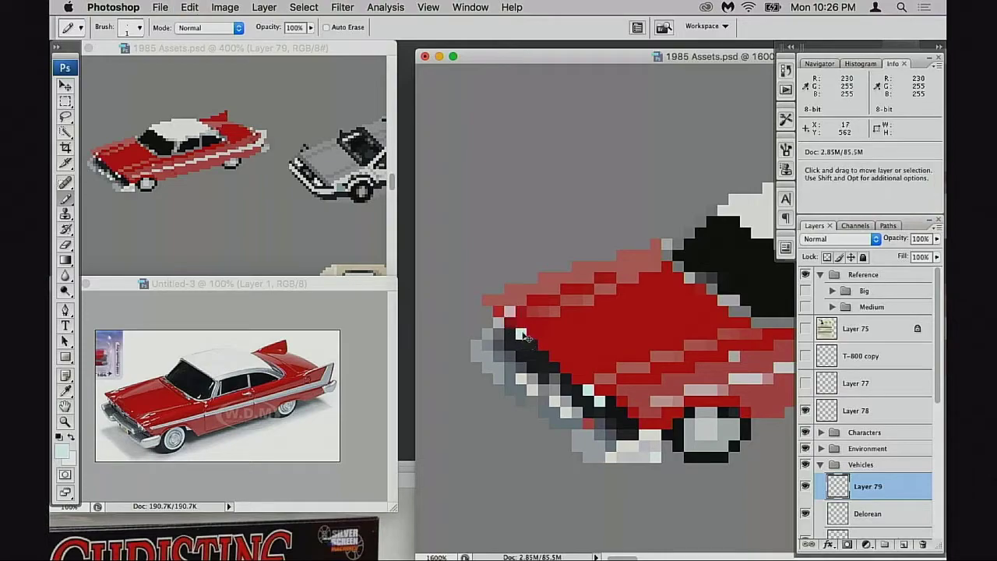
pyautogui.click(511, 334)
pyautogui.press('super+z')
pyautogui.click(512, 323)
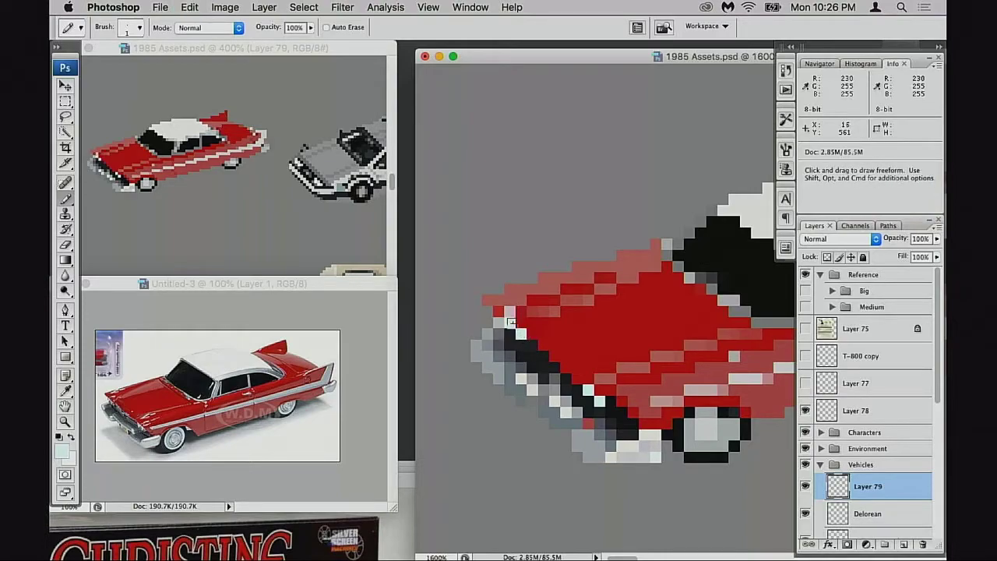
pyautogui.keyDown('alt'); pyautogui.click(515, 312); pyautogui.keyUp('alt')
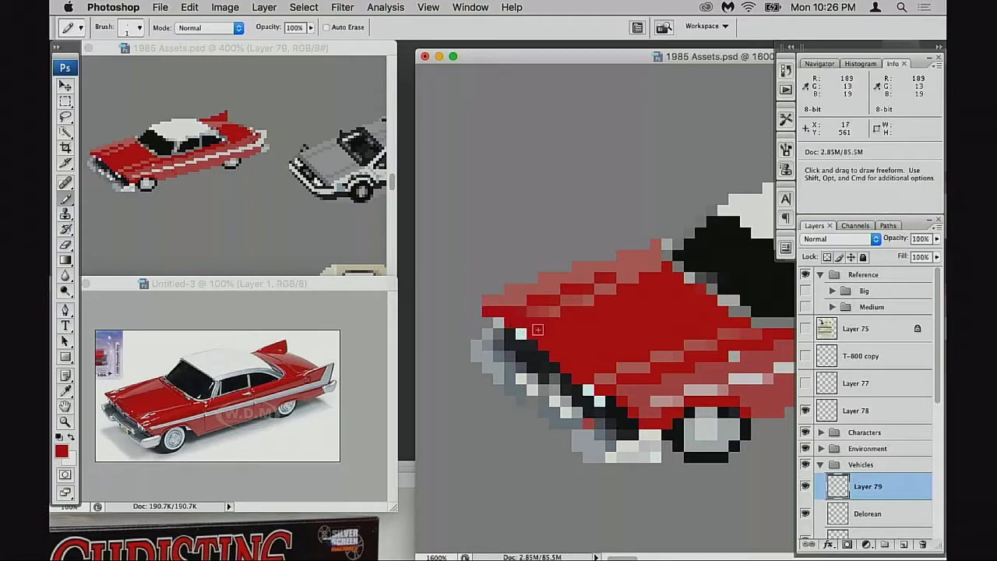
# - Erase the protruding red pixel at the hood's front tip and save the document
pyautogui.press('e')
pyautogui.click(488, 312)
pyautogui.press('super+d')
pyautogui.press('super+s')
pyautogui.moveTo(628, 378); pyautogui.dragTo(600, 360)
pyautogui.press('b')
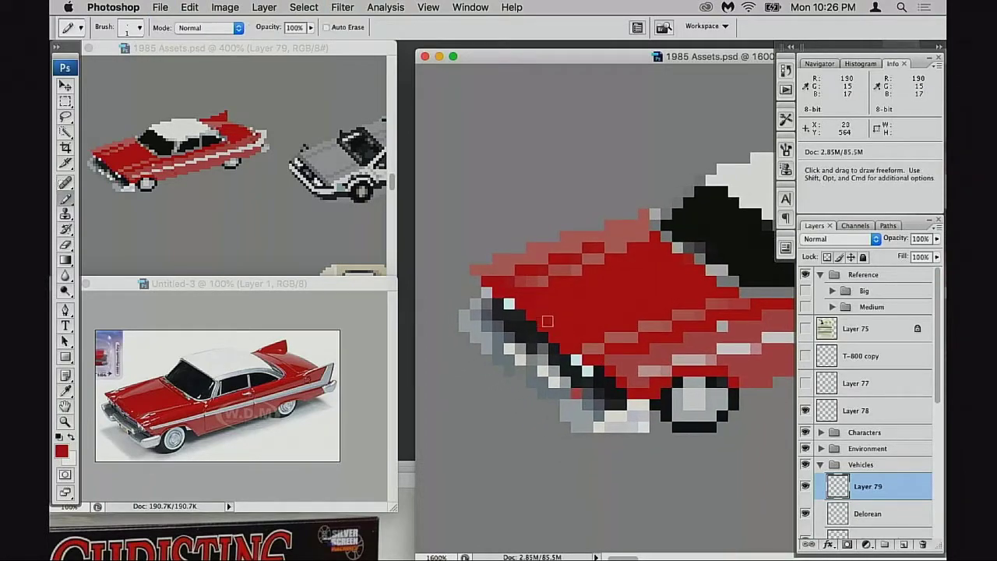
# - Darken the grille's diagonal band with black pixels between the two headlights
pyautogui.press('d')
pyautogui.click(509, 320)
pyautogui.moveTo(562, 359); pyautogui.dragTo(565, 356)
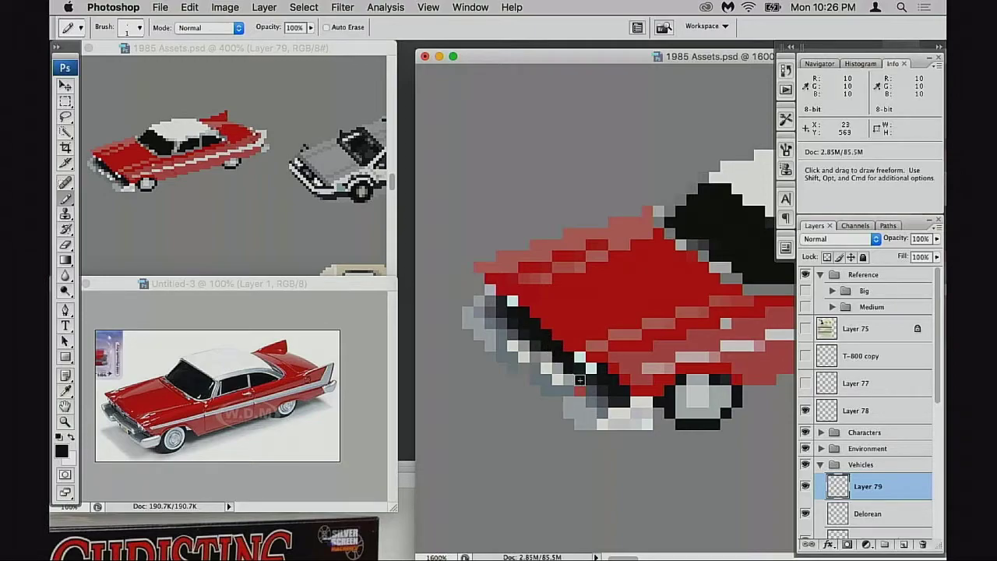
pyautogui.moveTo(581, 380); pyautogui.dragTo(502, 375)
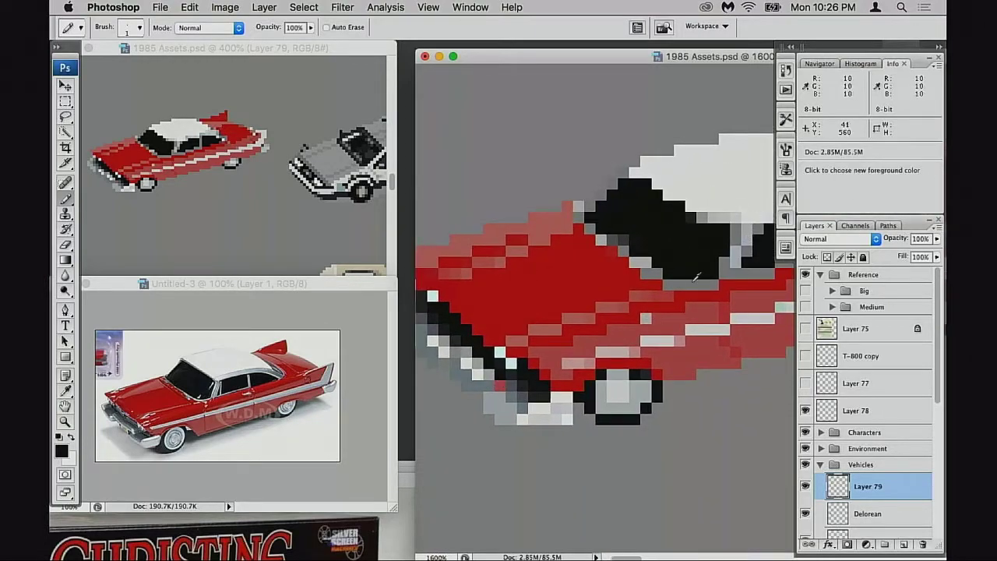
# - Replace the bright white pixels along the front bumper with a sampled light blue-grey
pyautogui.moveTo(656, 302); pyautogui.dragTo(635, 308)
pyautogui.keyDown('alt'); pyautogui.click(712, 261); pyautogui.keyUp('alt')
pyautogui.moveTo(517, 344); pyautogui.dragTo(680, 304)
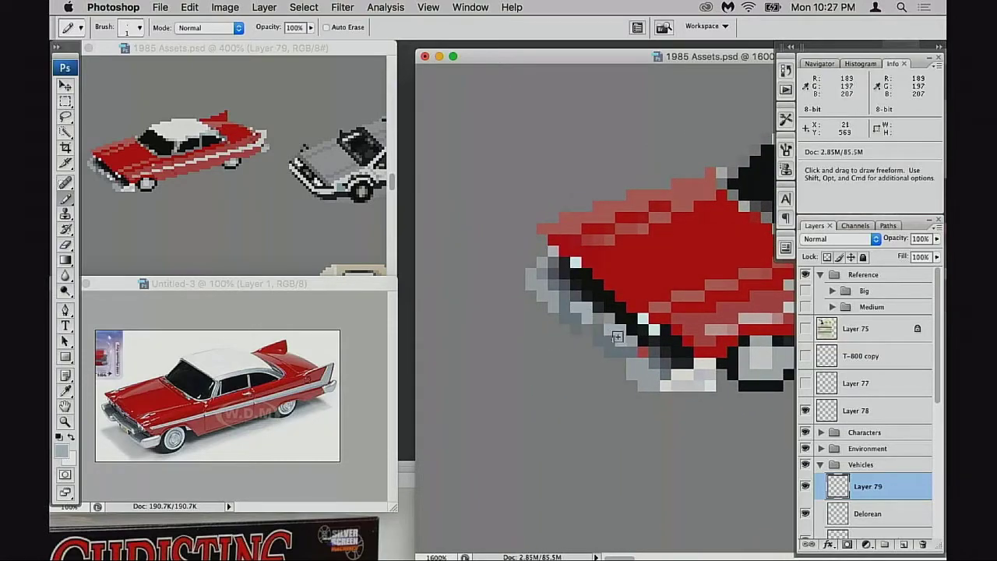
pyautogui.moveTo(612, 331); pyautogui.dragTo(491, 387)
# - Shade the underside of the front bumper with a darker grey sampled from the window trim
pyautogui.moveTo(654, 295); pyautogui.dragTo(616, 312)
pyautogui.keyDown('alt'); pyautogui.click(663, 284); pyautogui.keyUp('alt')
pyautogui.moveTo(536, 358); pyautogui.dragTo(733, 317)
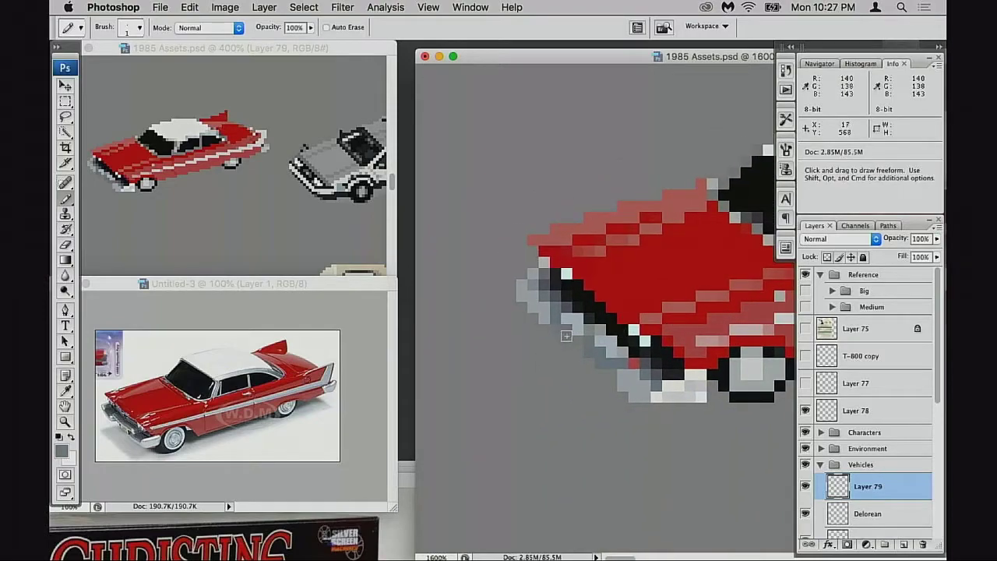
pyautogui.moveTo(575, 338)
pyautogui.mouseDown()
pyautogui.moveTo(591, 348)
pyautogui.moveTo(569, 351)
pyautogui.mouseUp()
# - Repaint the frame along the windshield's lower edge in mid blue-grey to even out its mixed pixels
pyautogui.moveTo(656, 315); pyautogui.dragTo(526, 346)
pyautogui.moveTo(676, 285); pyautogui.dragTo(544, 319)
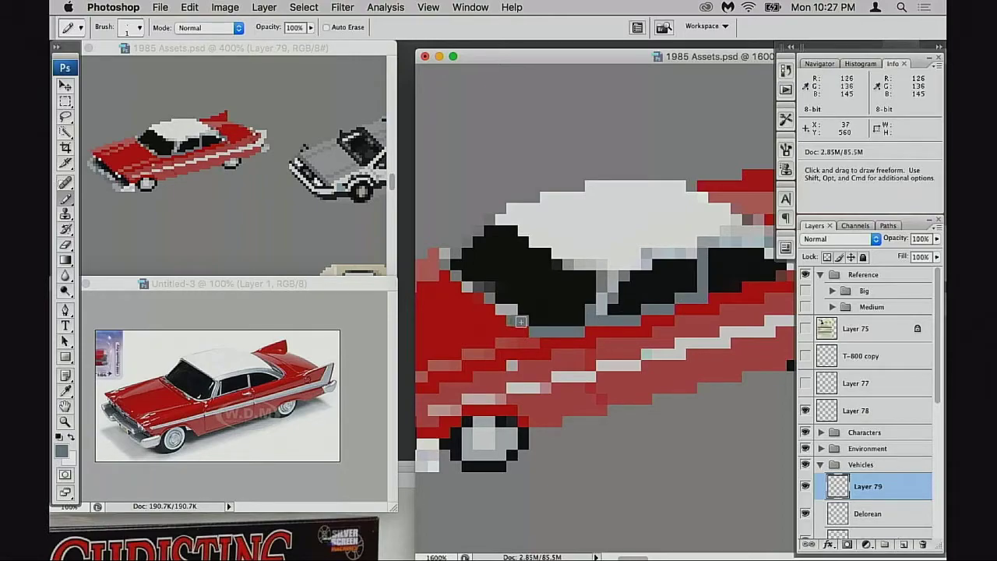
pyautogui.click(468, 286)
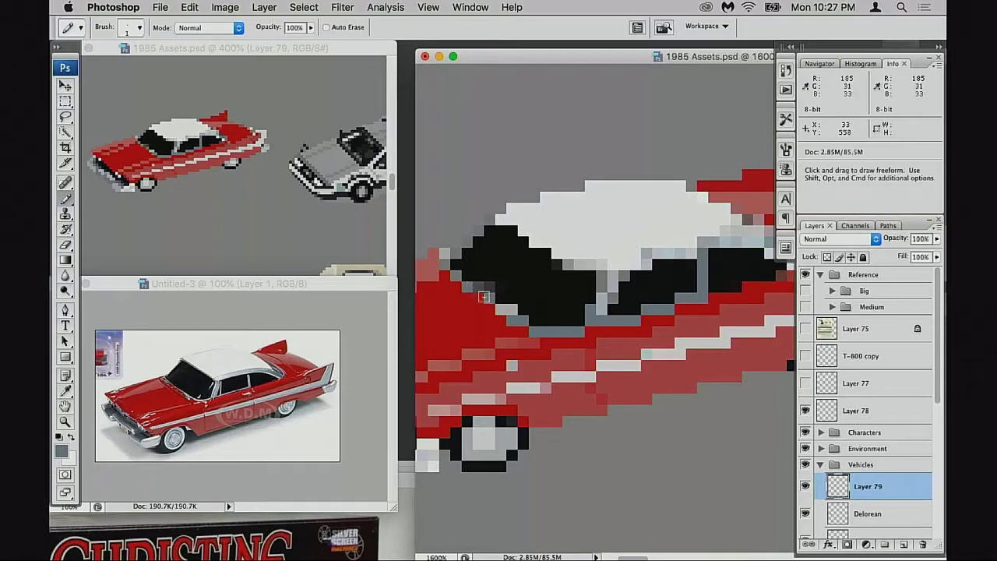
pyautogui.moveTo(524, 316); pyautogui.dragTo(496, 309)
pyautogui.keyDown('alt'); pyautogui.click(592, 325); pyautogui.keyUp('alt')
# - Examine the RoboCop sprite and the neighbouring character sprites in both document views
pyautogui.moveTo(662, 101); pyautogui.dragTo(483, 426)
pyautogui.moveTo(724, 179); pyautogui.dragTo(572, 396)
pyautogui.moveTo(760, 93); pyautogui.dragTo(628, 307)
pyautogui.moveTo(740, 312); pyautogui.dragTo(445, 245)
pyautogui.moveTo(760, 358); pyautogui.dragTo(610, 290)
pyautogui.hscroll(8, 609, 289)
pyautogui.scroll(-5, 597, 325)
pyautogui.scroll(6, 597, 324)
pyautogui.hscroll(6, 597, 325)
pyautogui.moveTo(612, 346); pyautogui.dragTo(642, 351)
pyautogui.keyDown('super'); pyautogui.click(618, 256); pyautogui.keyUp('super')
pyautogui.click(332, 212)
pyautogui.moveTo(333, 212); pyautogui.dragTo(156, 222)
pyautogui.moveTo(343, 140); pyautogui.dragTo(155, 250)
pyautogui.moveTo(366, 162); pyautogui.dragTo(226, 212)
pyautogui.scroll(5, 227, 212)
pyautogui.hscroll(4, 228, 212)
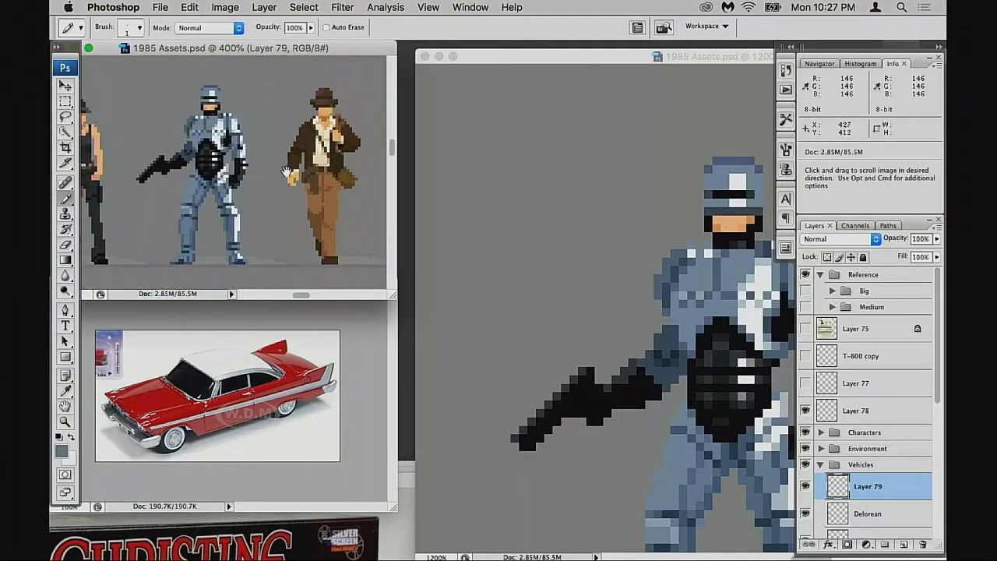
pyautogui.hscroll(-2, 228, 212)
pyautogui.click(591, 257)
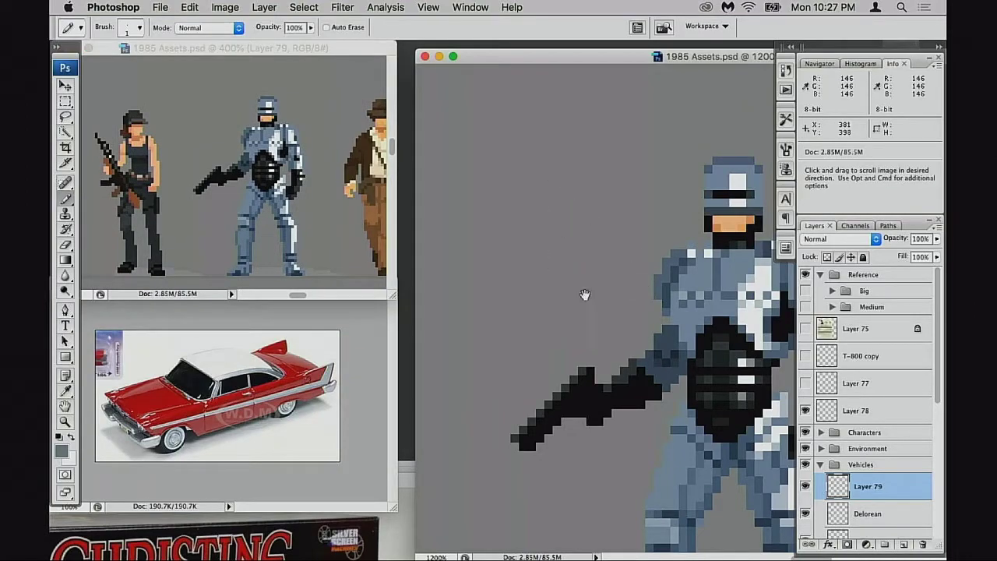
pyautogui.hscroll(4, 556, 271)
pyautogui.scroll(-3, 556, 271)
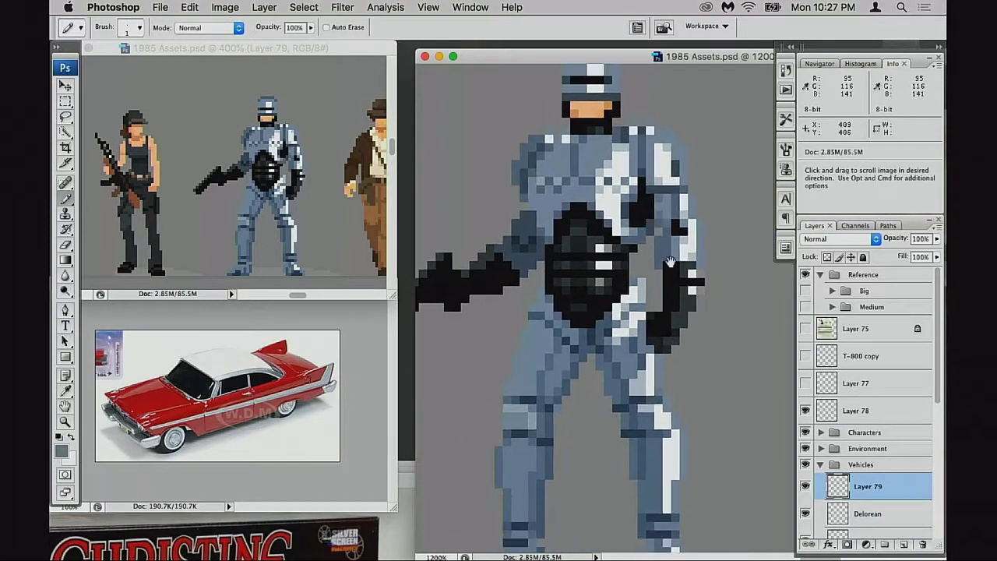
# - Fill the grey background layer, Layer 63 copy 2, with white behind the sprites
pyautogui.scroll(-10, 876, 479)
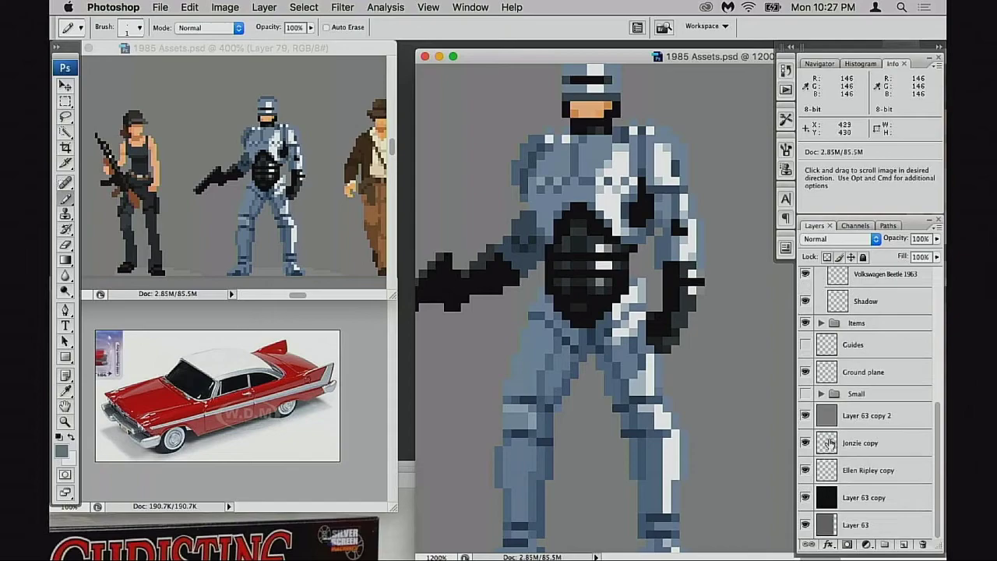
pyautogui.click(829, 416)
pyautogui.press('d')
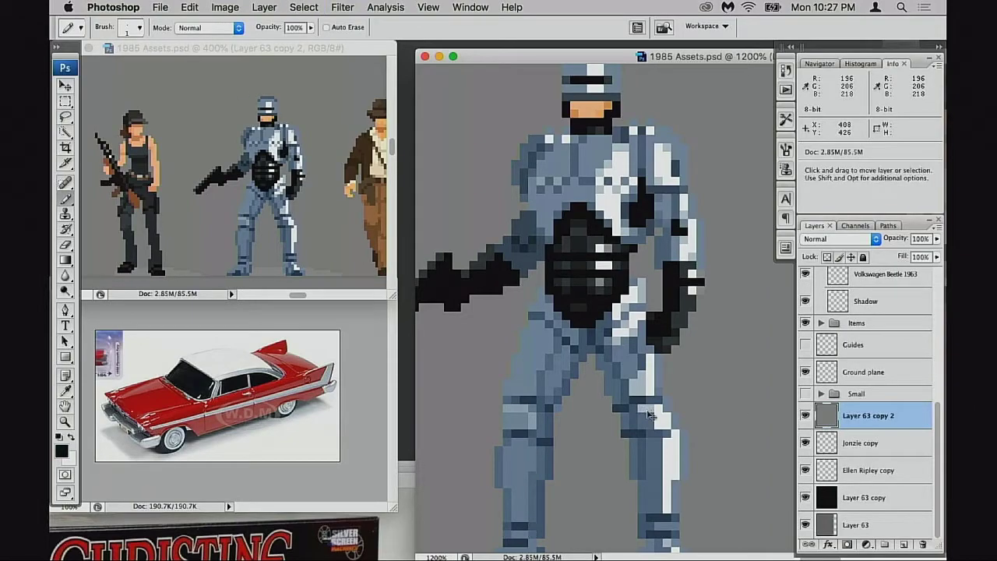
pyautogui.press('super+BackSpace')
pyautogui.scroll(3, 670, 374)
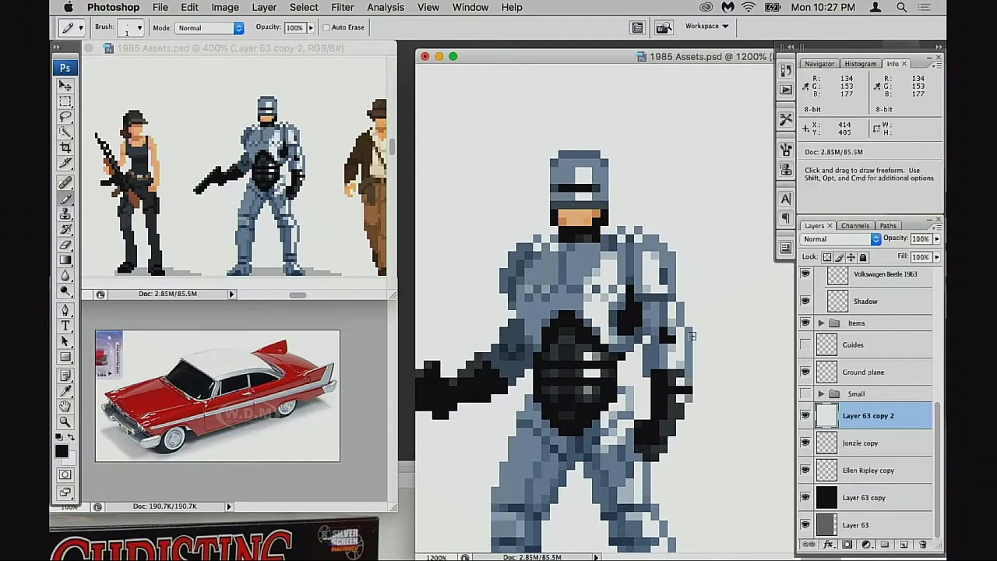
pyautogui.scroll(-2, 691, 335)
pyautogui.hscroll(-2, 691, 335)
# - Expand the Characters group, find the Robocop layer by toggling its visibility, and make it the active layer
pyautogui.scroll(15, 827, 403)
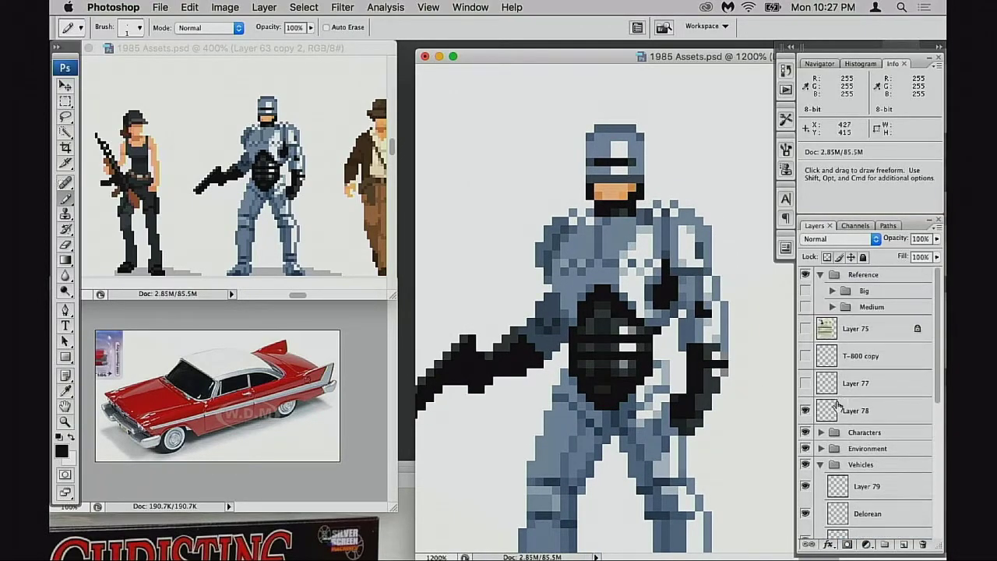
pyautogui.click(821, 437)
pyautogui.scroll(-10, 834, 433)
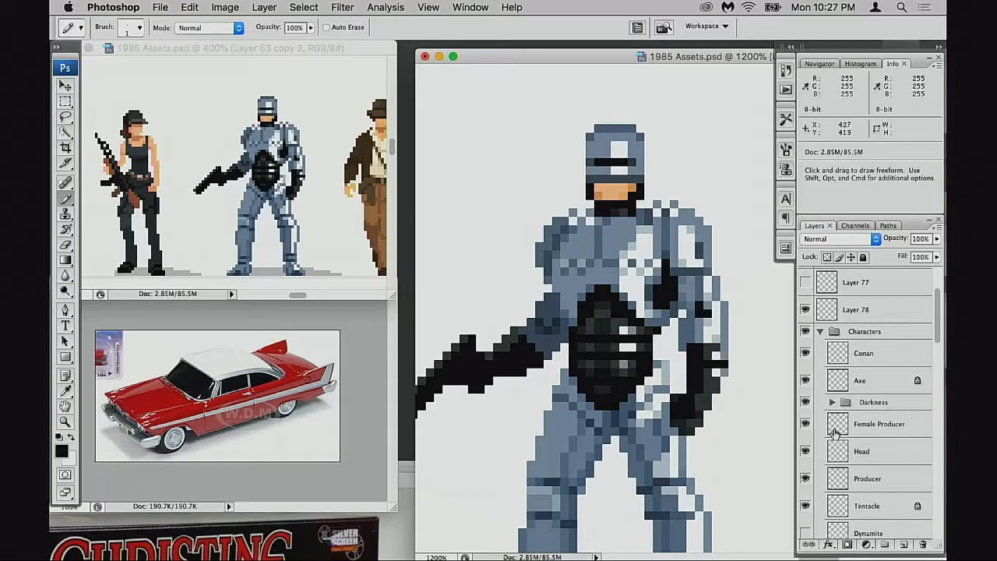
pyautogui.scroll(-7, 840, 428)
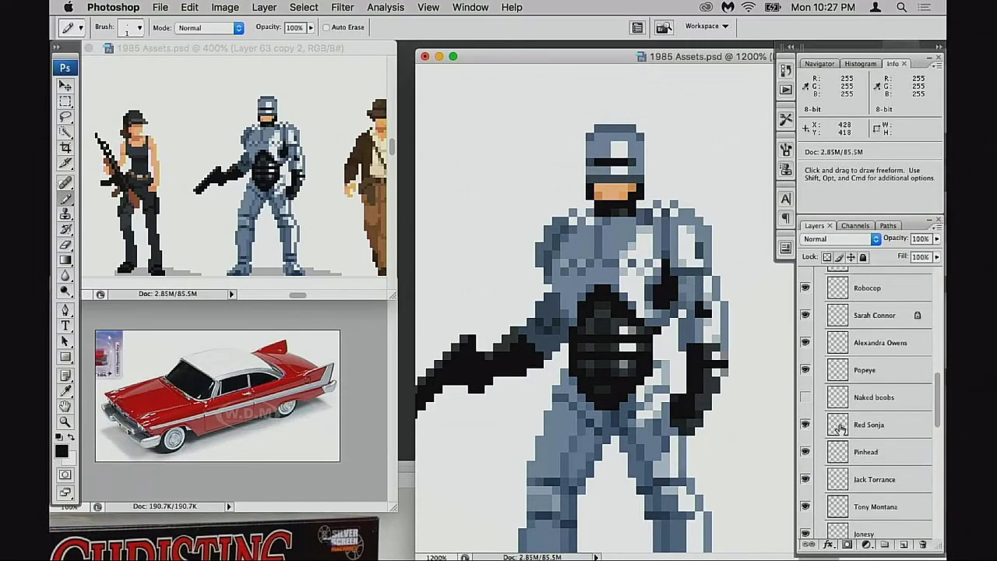
pyautogui.scroll(-3, 840, 427)
pyautogui.scroll(6, 840, 427)
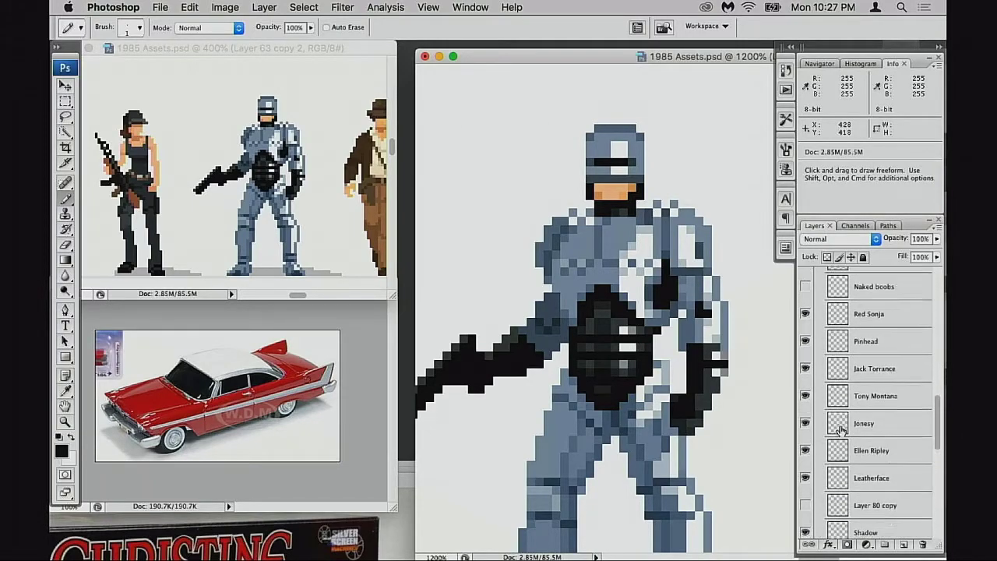
pyautogui.scroll(8, 841, 427)
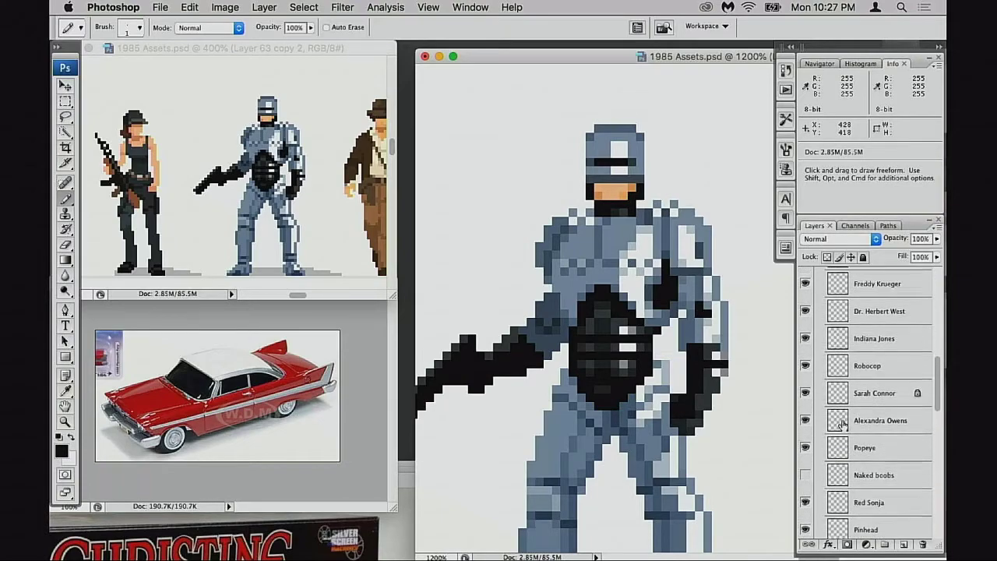
pyautogui.scroll(4, 845, 417)
pyautogui.scroll(-6, 844, 416)
pyautogui.click(805, 406)
pyautogui.click(805, 406)
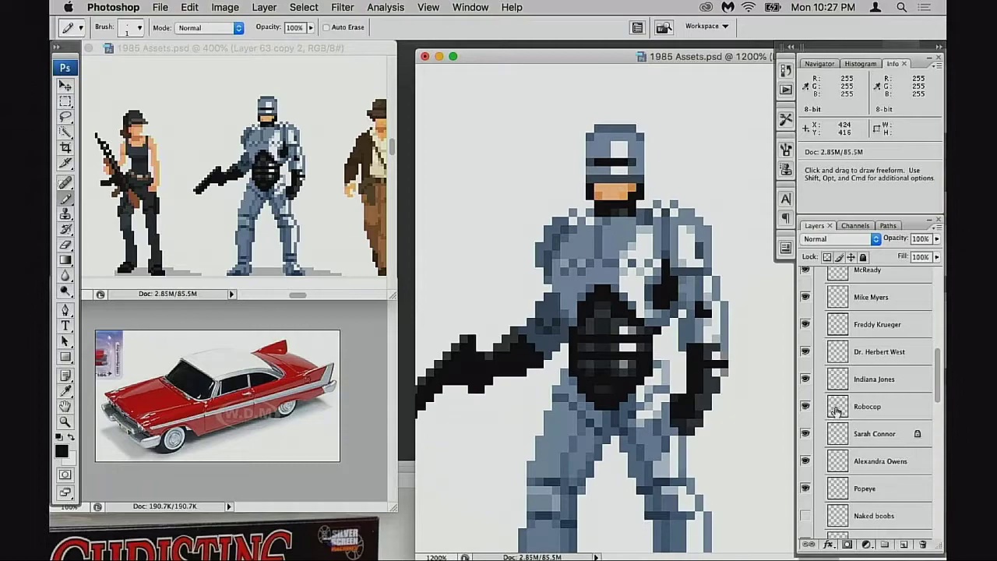
pyautogui.click(840, 407)
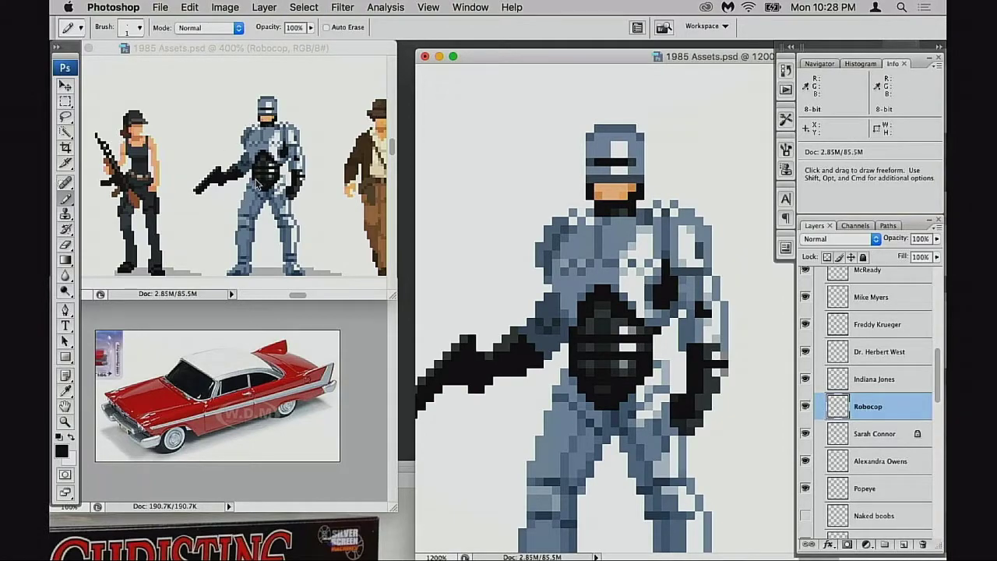
# - Try fully desaturating the Robocop sprite with Hue/Saturation at a saturation of -100, then restore its original colours
pyautogui.press('super')
pyautogui.press('super+u')
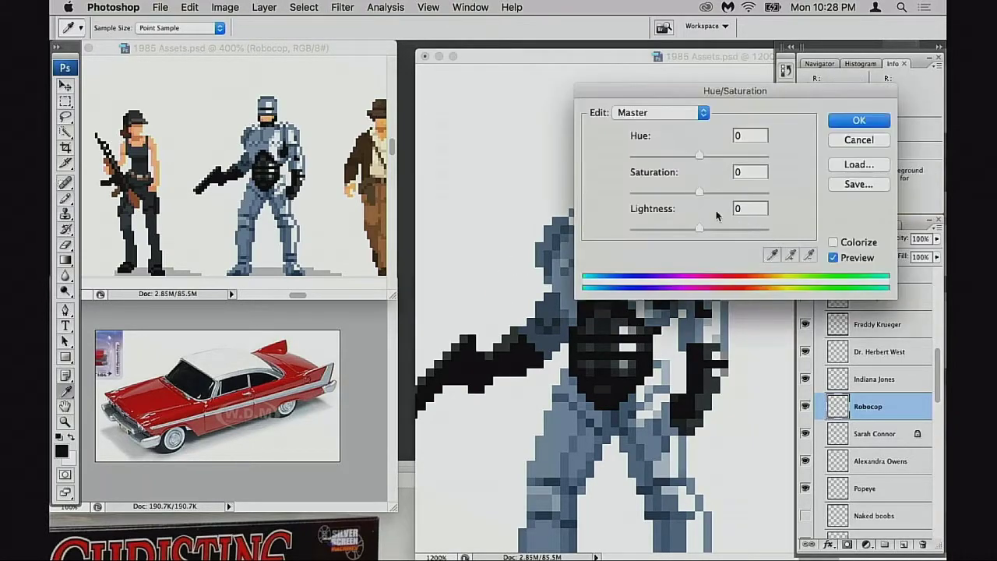
pyautogui.moveTo(700, 193); pyautogui.dragTo(592, 201)
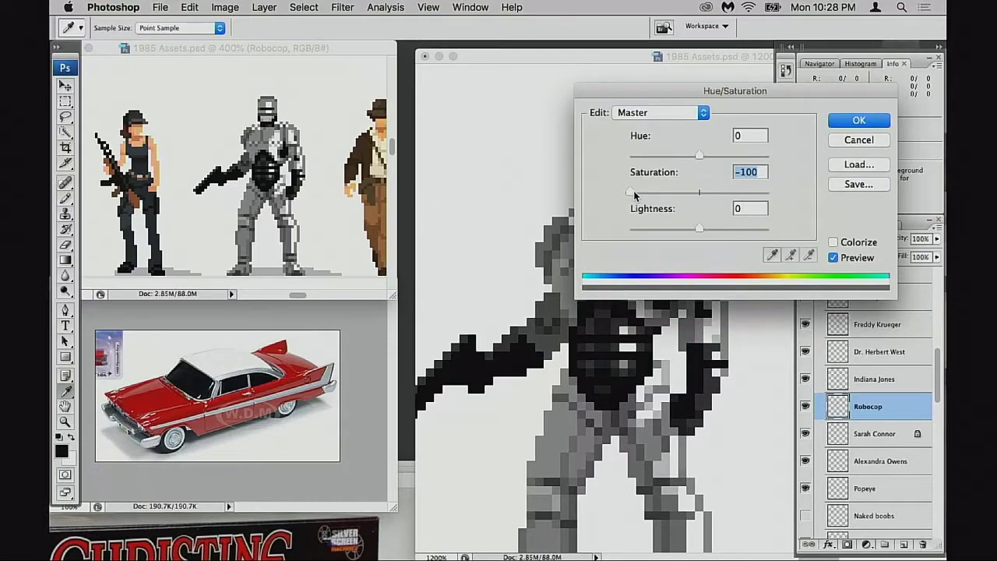
pyautogui.moveTo(634, 191); pyautogui.dragTo(698, 196)
pyautogui.press('Return')
pyautogui.press('b')
# - Hide the white background layer briefly to compare the RoboCop sprite against black, then show it again
pyautogui.scroll(-10, 843, 478)
pyautogui.scroll(-10, 843, 477)
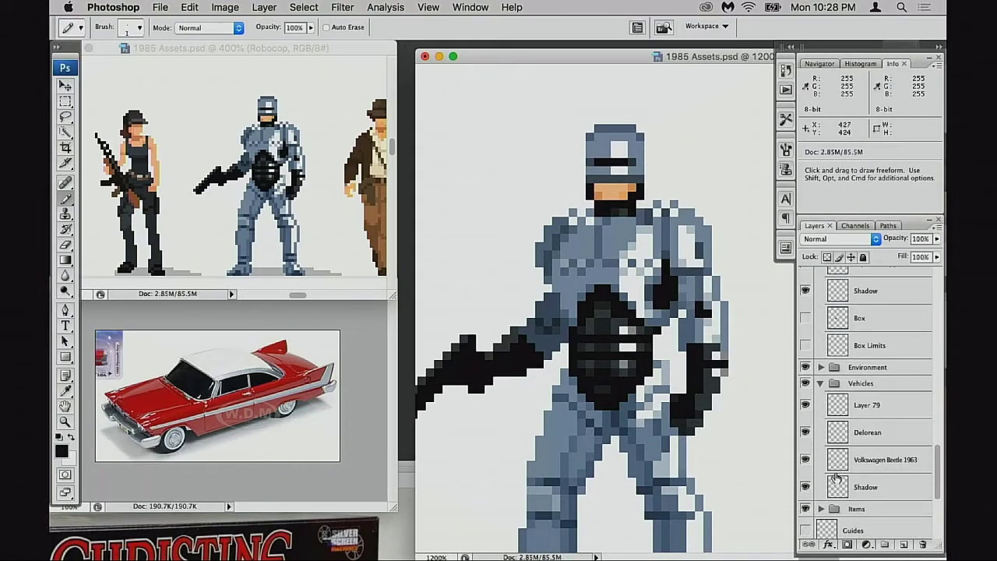
pyautogui.click(806, 442)
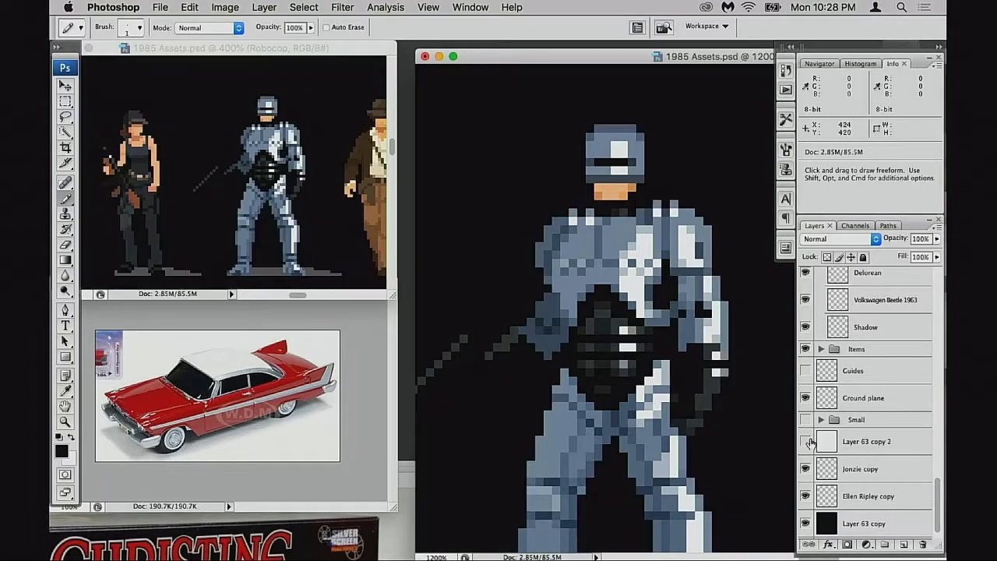
pyautogui.click(805, 442)
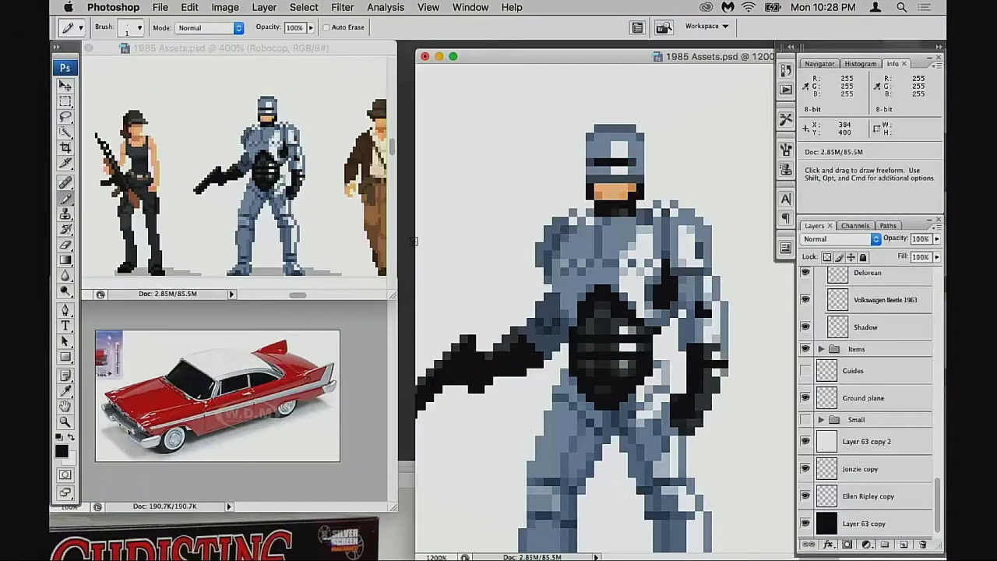
# - Bring the red Christine car into view in both document windows and examine it against the white background
pyautogui.click(261, 241)
pyautogui.moveTo(253, 250); pyautogui.dragTo(300, 121)
pyautogui.moveTo(163, 238); pyautogui.dragTo(300, 128)
pyautogui.moveTo(128, 265); pyautogui.dragTo(304, 142)
pyautogui.moveTo(105, 226); pyautogui.dragTo(315, 177)
pyautogui.moveTo(175, 214); pyautogui.dragTo(321, 217)
pyautogui.moveTo(234, 201)
pyautogui.mouseDown()
pyautogui.moveTo(287, 213)
pyautogui.moveTo(339, 244)
pyautogui.mouseUp()
pyautogui.moveTo(312, 186); pyautogui.dragTo(369, 205)
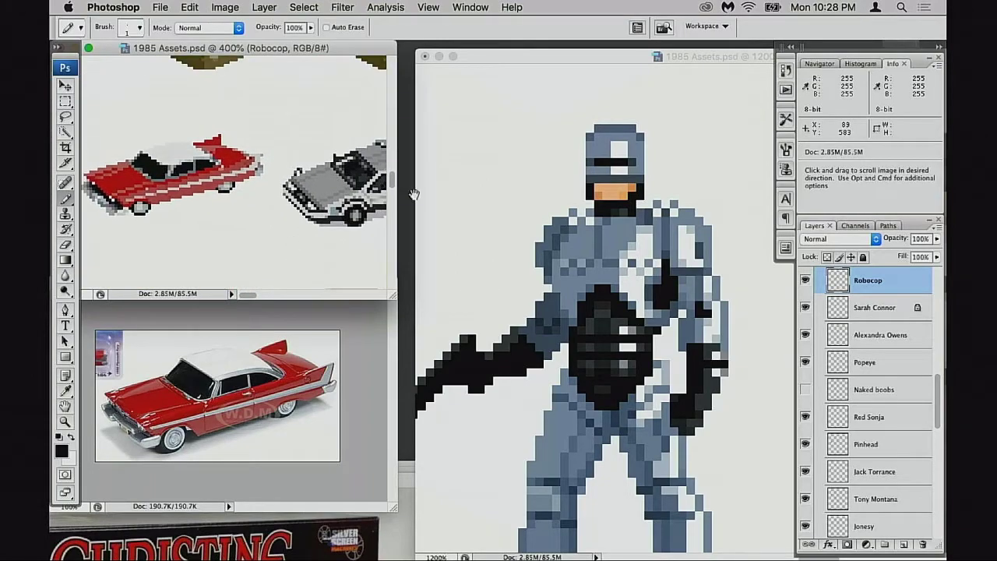
pyautogui.click(557, 243)
pyautogui.moveTo(557, 243); pyautogui.dragTo(586, 253)
pyautogui.click(289, 218)
pyautogui.moveTo(298, 226); pyautogui.dragTo(305, 235)
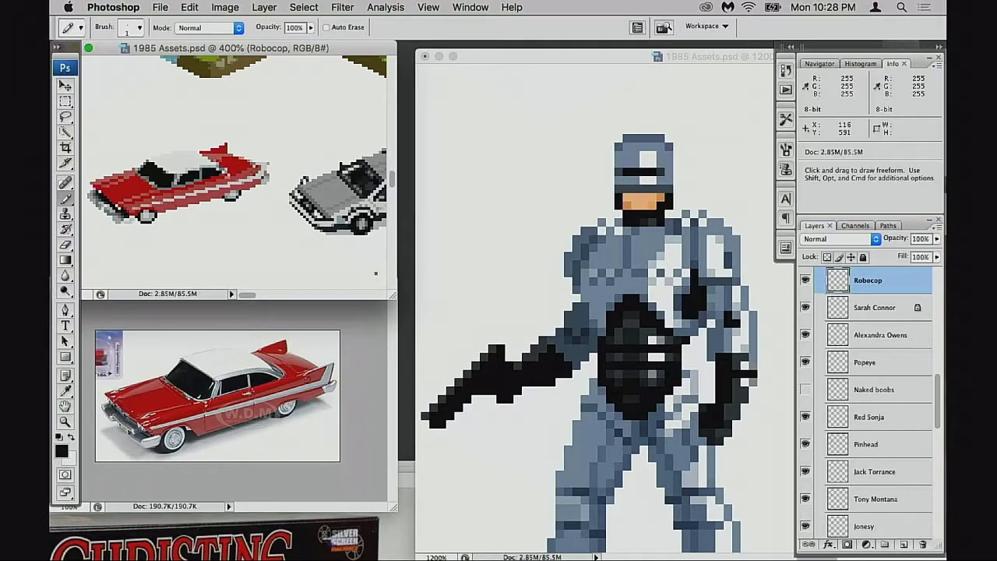
pyautogui.moveTo(618, 353); pyautogui.dragTo(612, 330)
pyautogui.scroll(-15, 612, 330)
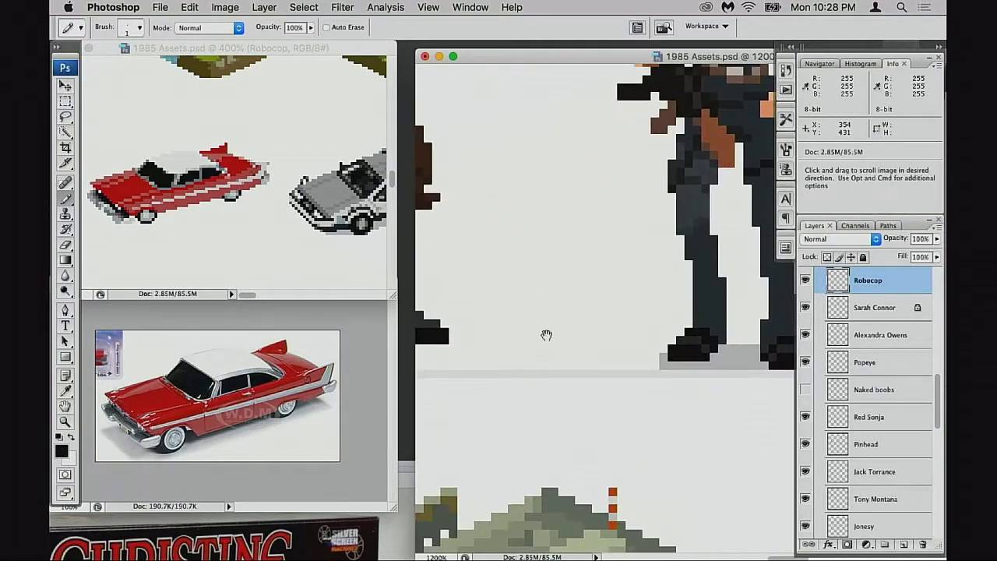
pyautogui.scroll(-15, 667, 265)
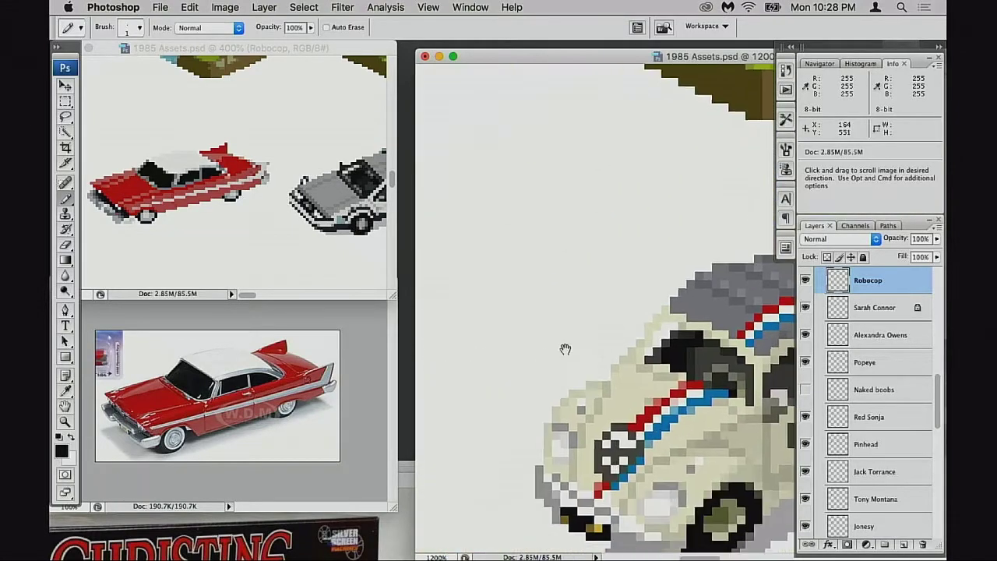
pyautogui.hscroll(-10, 673, 312)
pyautogui.scroll(10, 673, 311)
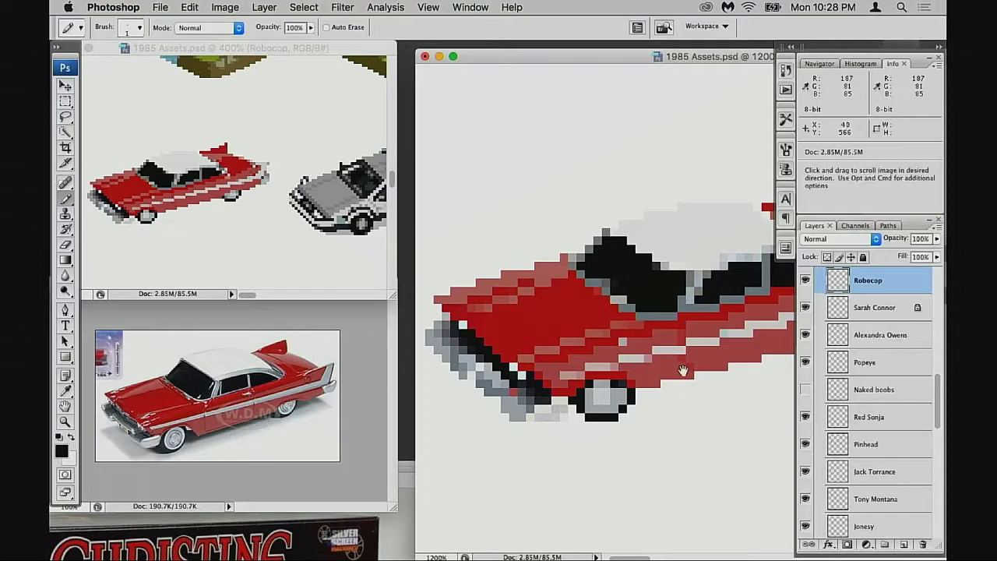
# - Darken the white background layer, Layer 63 copy 2, to dark grey by lowering its lightness with Hue/Saturation
pyautogui.scroll(-3, 867, 382)
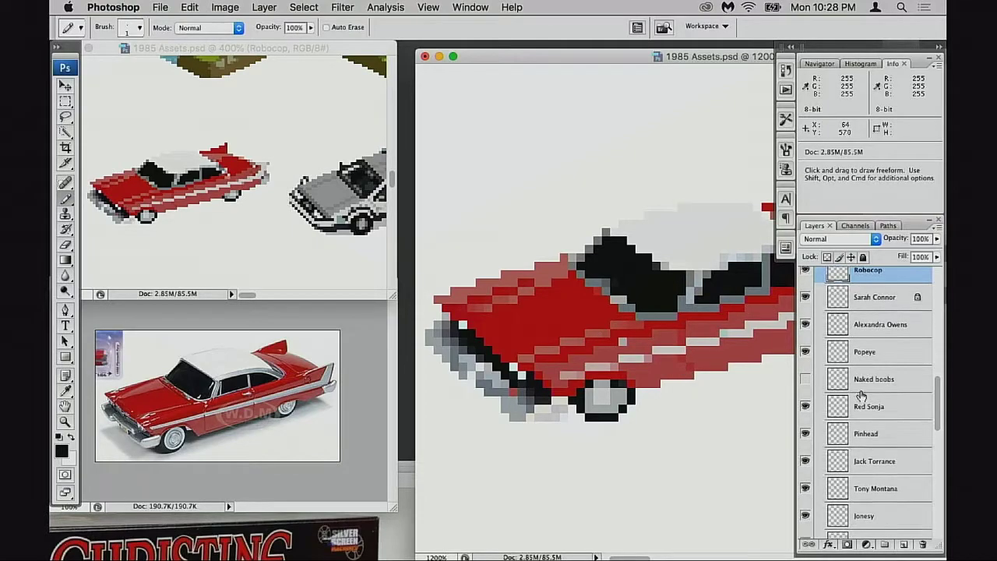
pyautogui.scroll(-10, 857, 401)
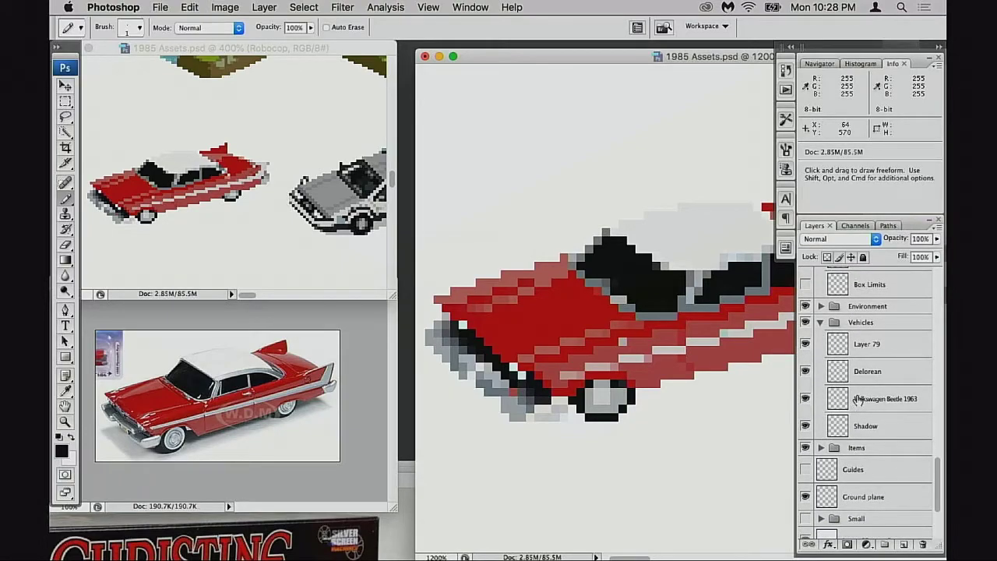
pyautogui.scroll(-5, 857, 401)
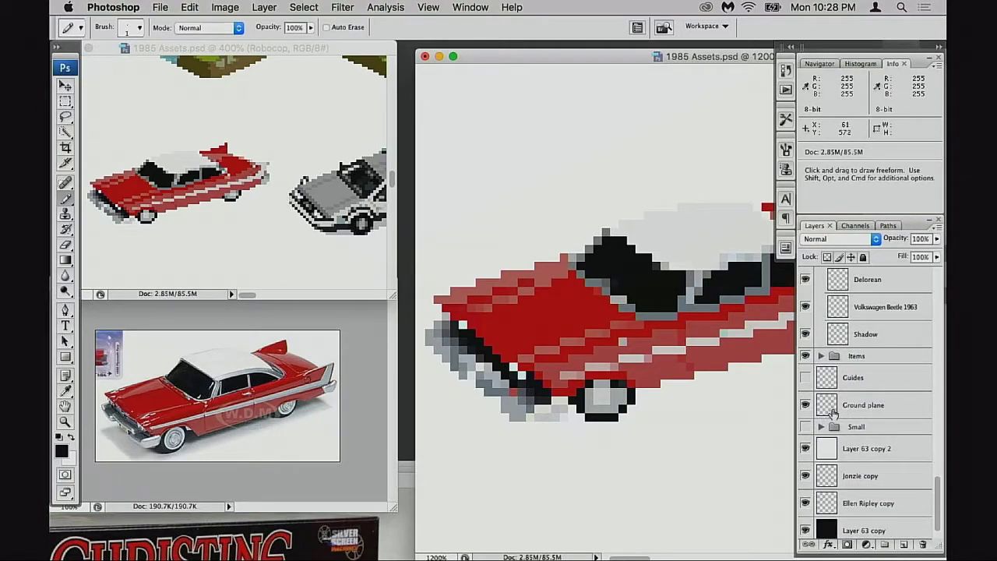
pyautogui.scroll(-2, 836, 411)
pyautogui.moveTo(807, 393); pyautogui.dragTo(804, 415)
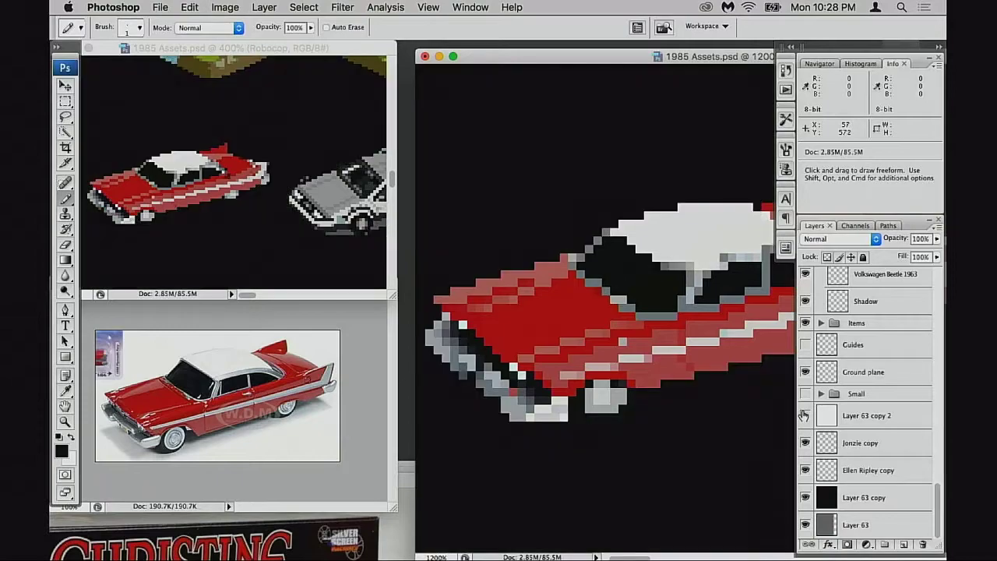
pyautogui.click(804, 415)
pyautogui.click(828, 415)
pyautogui.press('super+u')
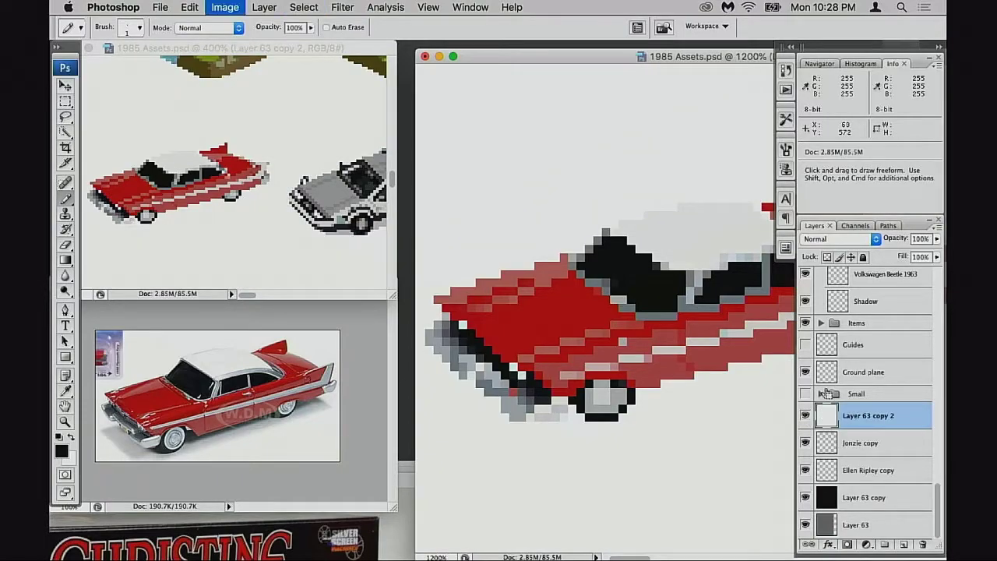
pyautogui.moveTo(692, 227); pyautogui.dragTo(657, 229)
pyautogui.click(854, 120)
# - Find the red car's layer, Layer 79, in the Vehicles group by toggling its visibility, and make it active
pyautogui.scroll(10, 842, 402)
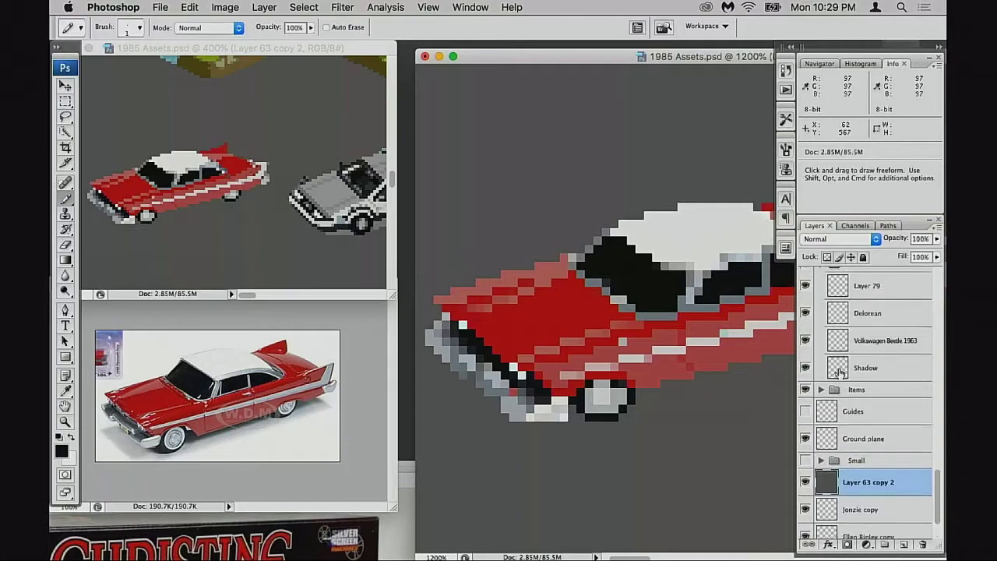
pyautogui.scroll(6, 822, 388)
pyautogui.scroll(8, 838, 369)
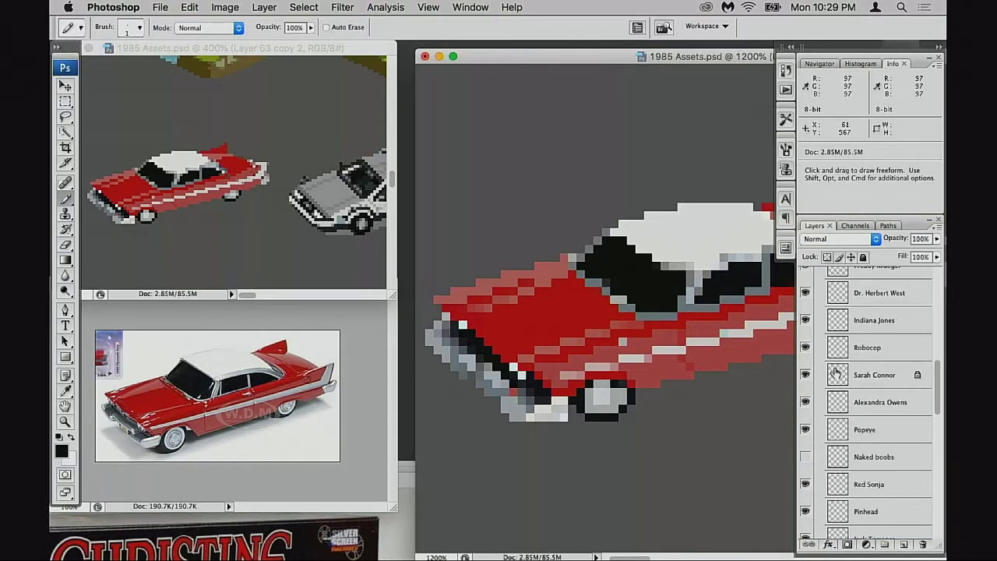
pyautogui.scroll(-12, 836, 372)
pyautogui.scroll(-8, 836, 372)
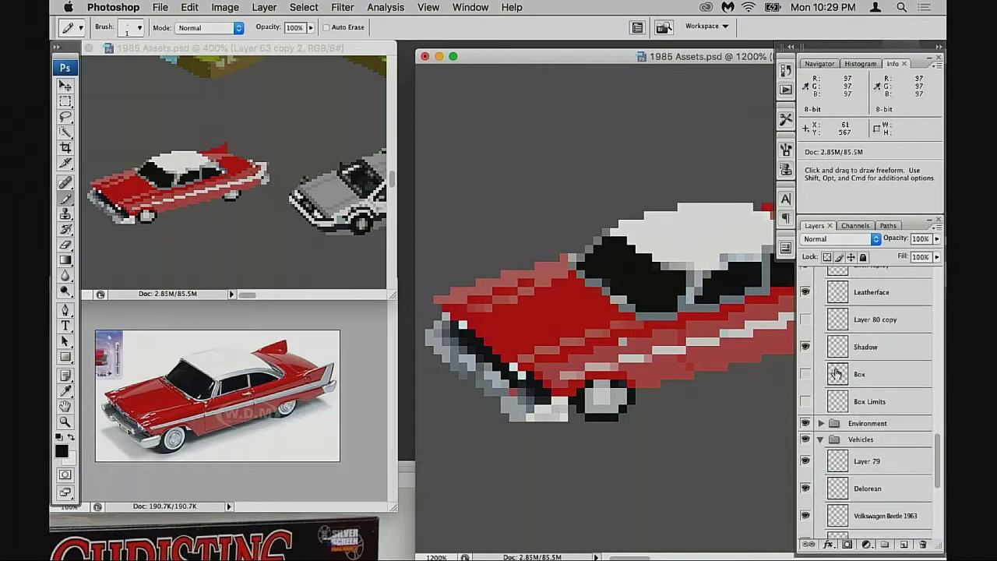
pyautogui.click(806, 374)
pyautogui.click(806, 374)
pyautogui.click(839, 377)
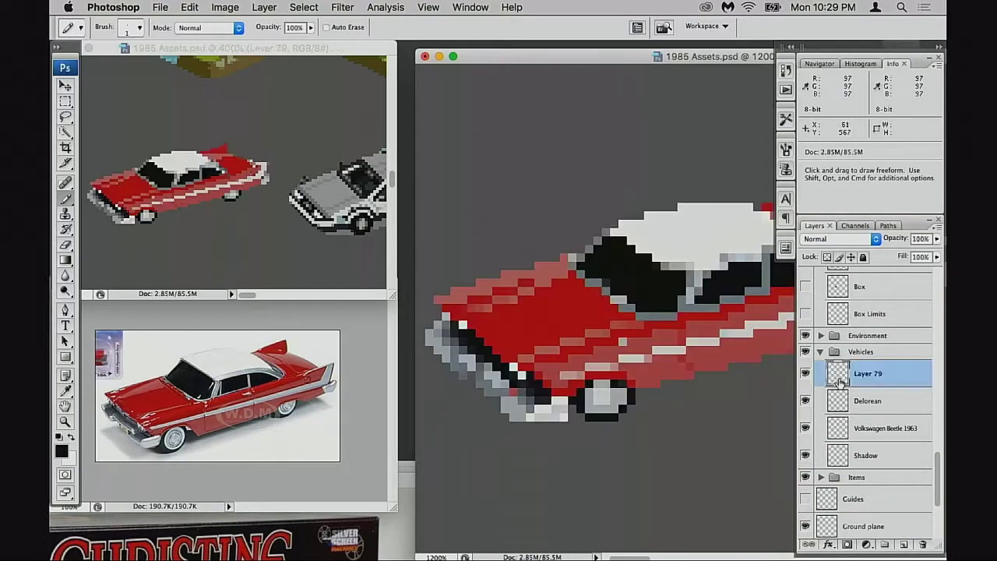
# - Sample the near-black of the car's windshield and toggle Layer 79's visibility to check the sprite
pyautogui.moveTo(611, 322); pyautogui.dragTo(654, 310)
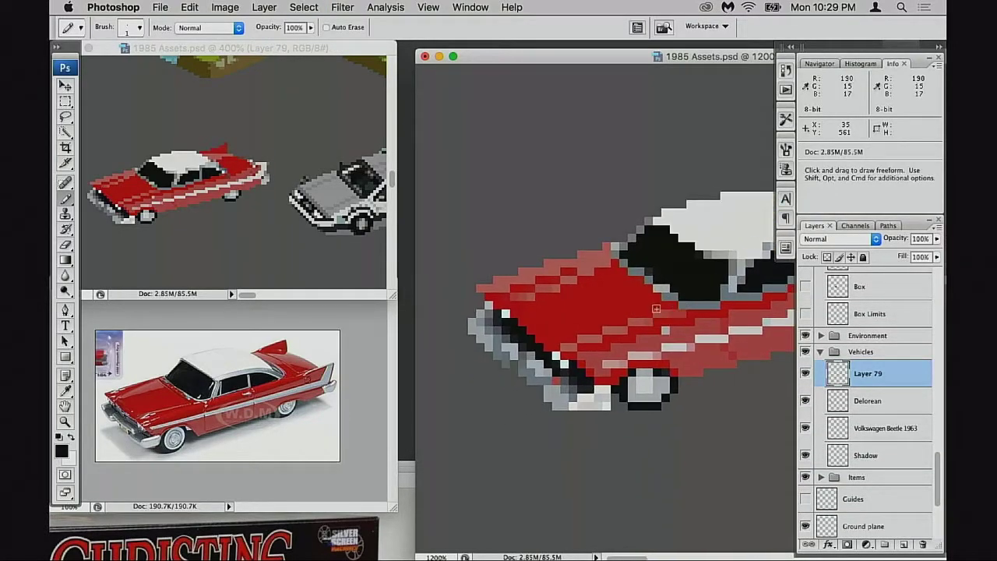
pyautogui.click(624, 377)
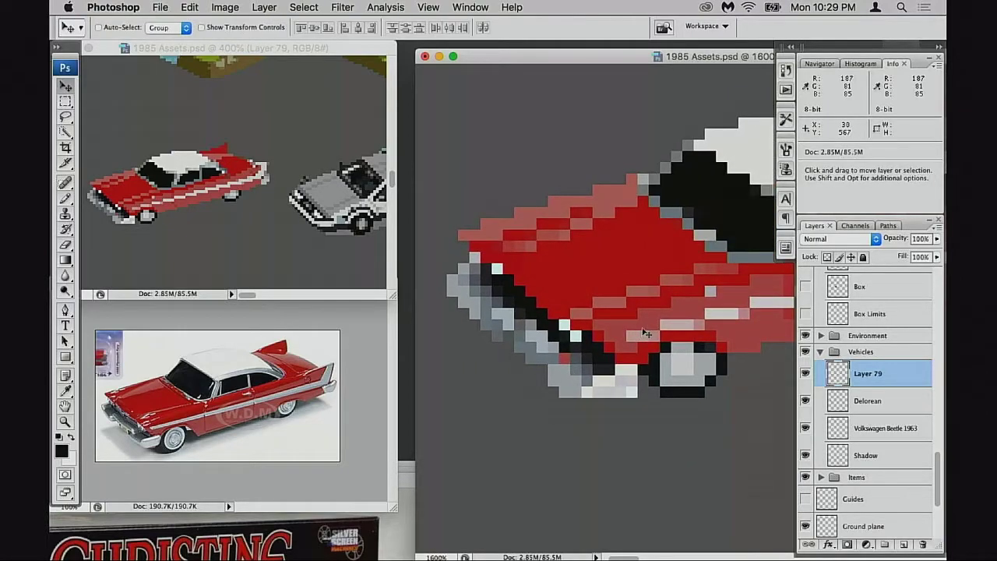
pyautogui.moveTo(616, 320); pyautogui.dragTo(596, 323)
pyautogui.keyDown('alt'); pyautogui.click(680, 205); pyautogui.keyUp('alt')
pyautogui.click(806, 374)
pyautogui.click(806, 373)
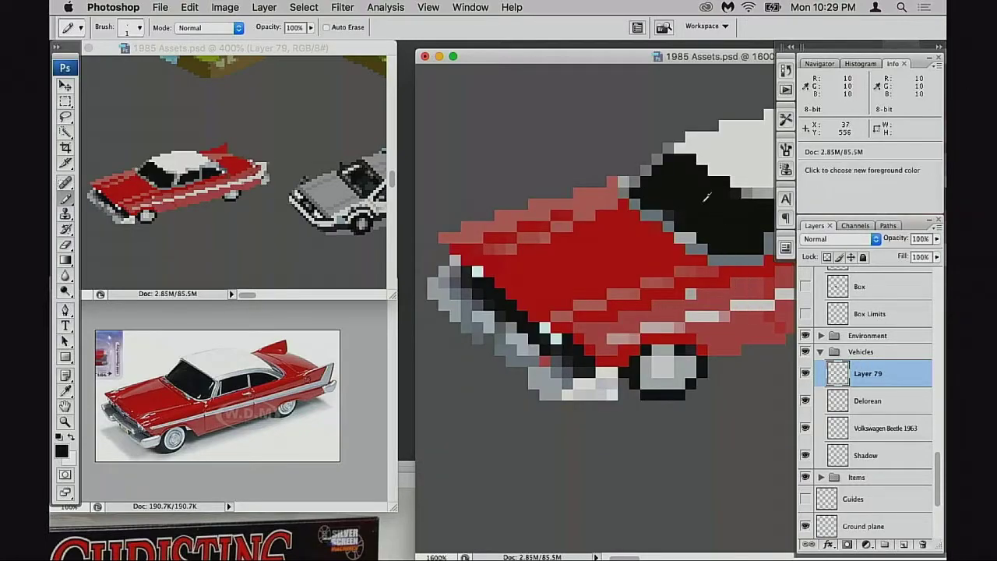
# - Paint over the stray reddish and grey pixels along the front grille with near-black and sampled dark tones
pyautogui.hscroll(-2, 680, 221)
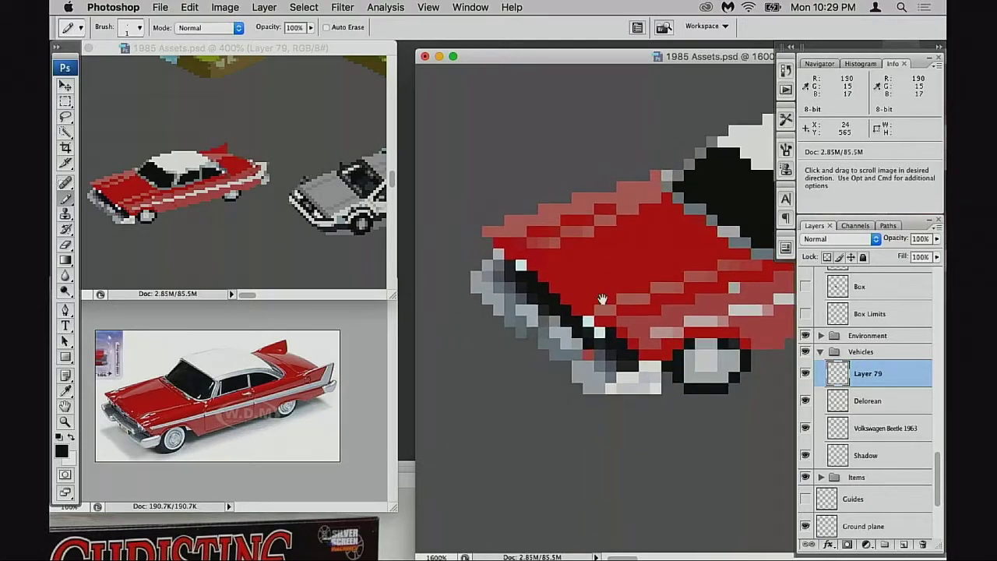
pyautogui.click(558, 318)
pyautogui.keyDown('alt'); pyautogui.click(545, 309); pyautogui.keyUp('alt')
pyautogui.click(556, 320)
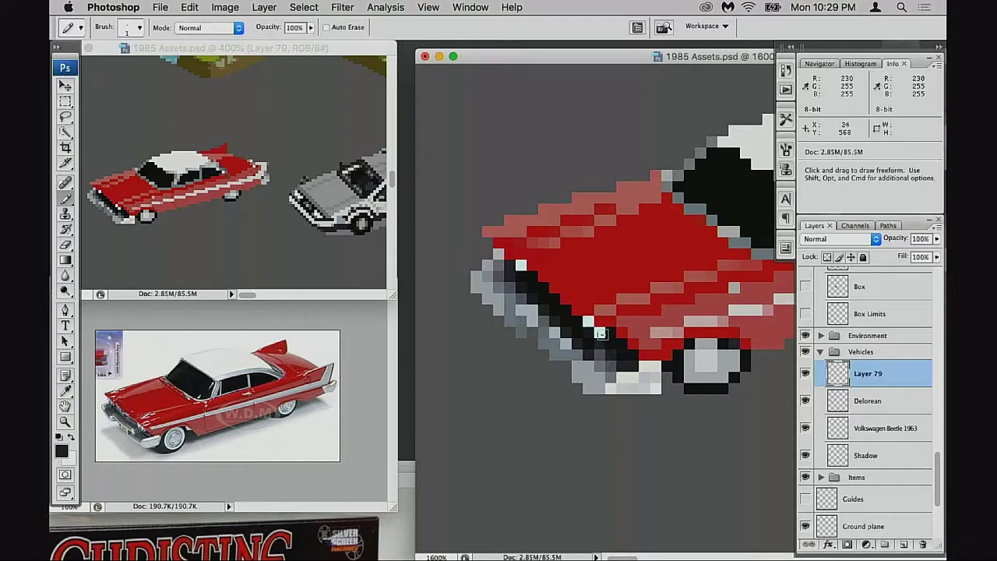
pyautogui.keyDown('alt'); pyautogui.click(596, 356); pyautogui.keyUp('alt')
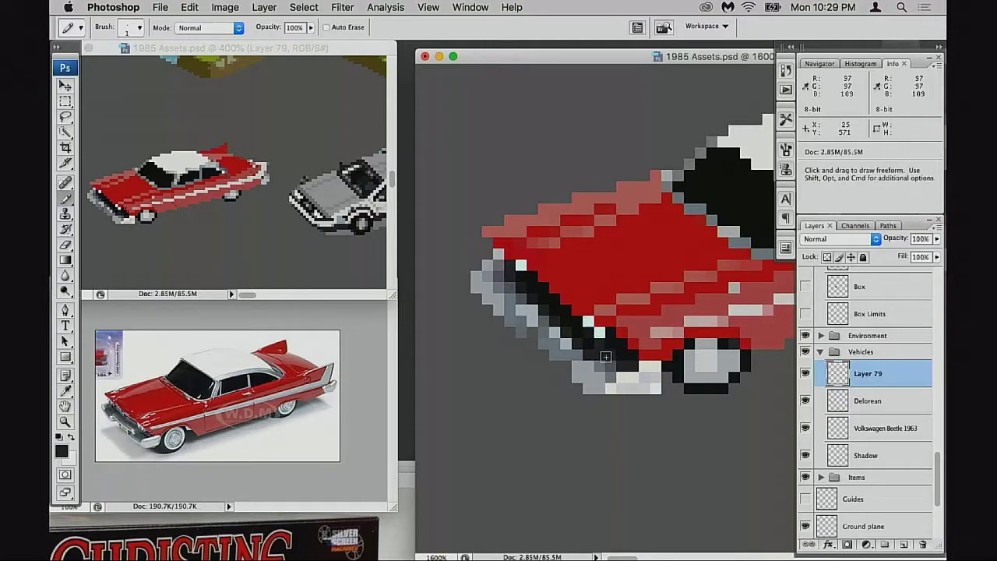
# - Sample the blue-grey #7e8891 and use it to shade pixels along the lower edge of the front bumper
pyautogui.keyDown('alt'); pyautogui.click(560, 301); pyautogui.keyUp('alt')
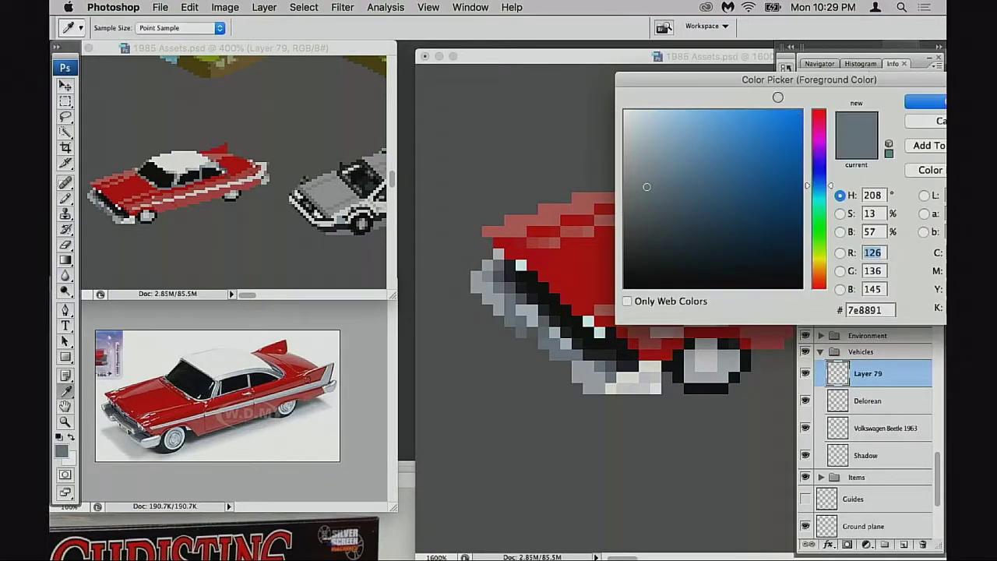
pyautogui.moveTo(772, 82); pyautogui.dragTo(644, 87)
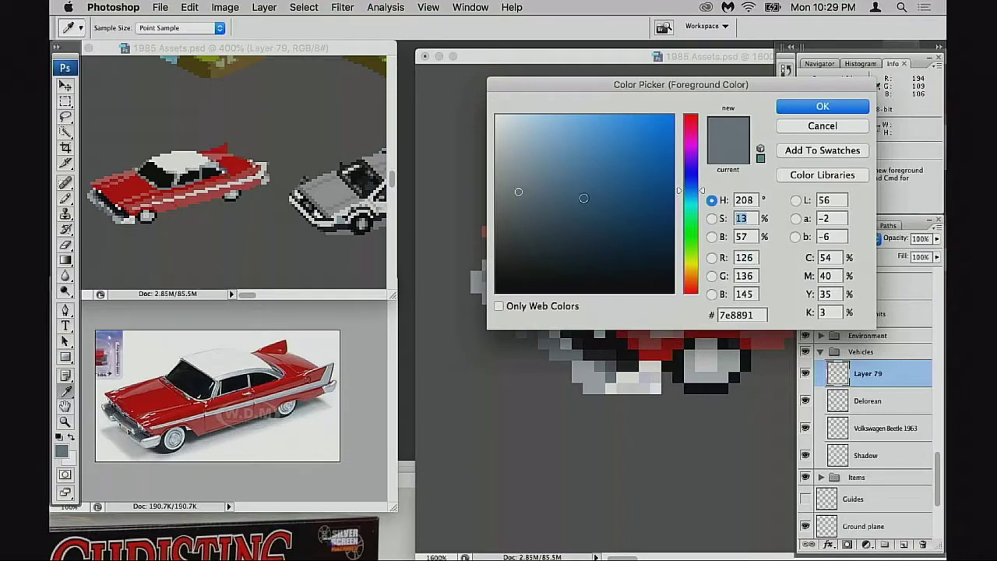
pyautogui.click(820, 126)
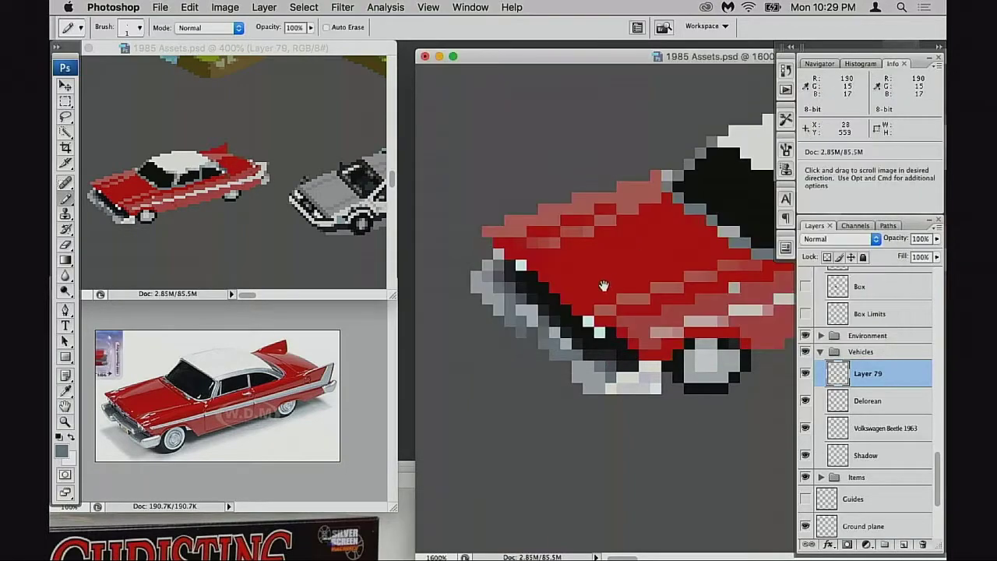
pyautogui.moveTo(603, 286); pyautogui.dragTo(586, 277)
pyautogui.keyDown('alt'); pyautogui.click(510, 314); pyautogui.keyUp('alt')
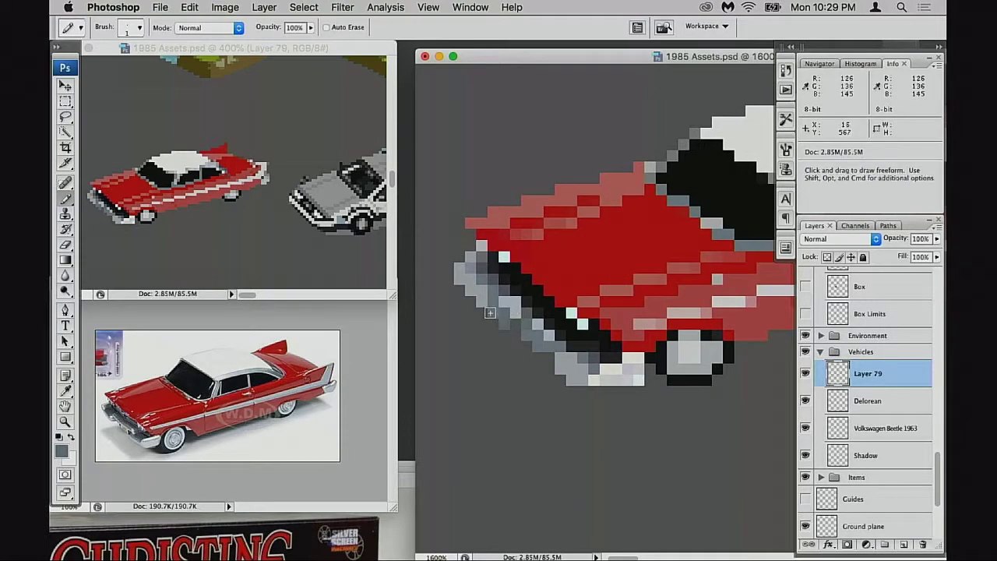
pyautogui.keyDown('alt'); pyautogui.click(534, 336); pyautogui.keyUp('alt')
pyautogui.click(499, 318)
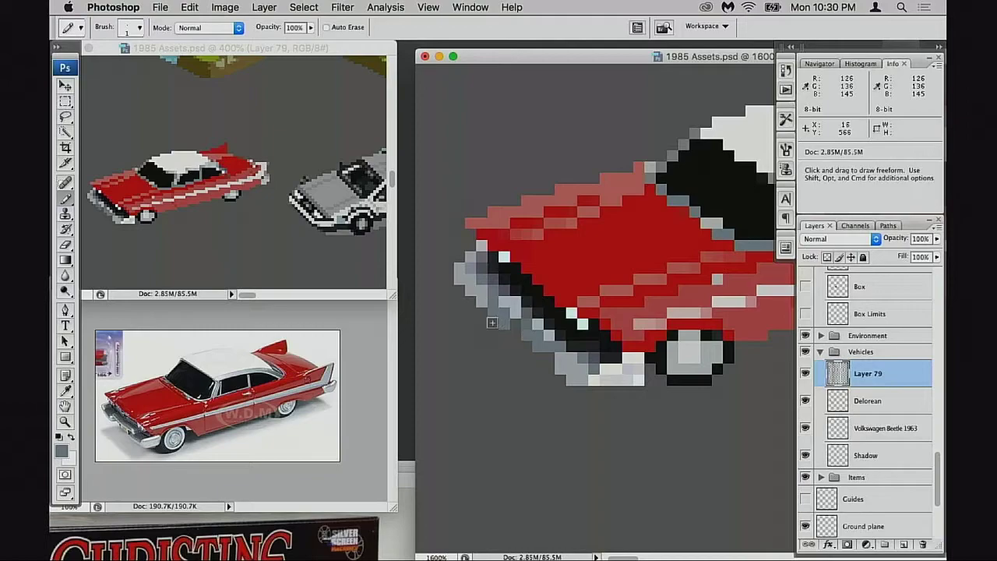
# - Adjust the sampled bumper highlight to a light blue-grey foreground colour and touch up the bumper's highlight pixels
pyautogui.keyDown('alt'); pyautogui.click(515, 301); pyautogui.keyUp('alt')
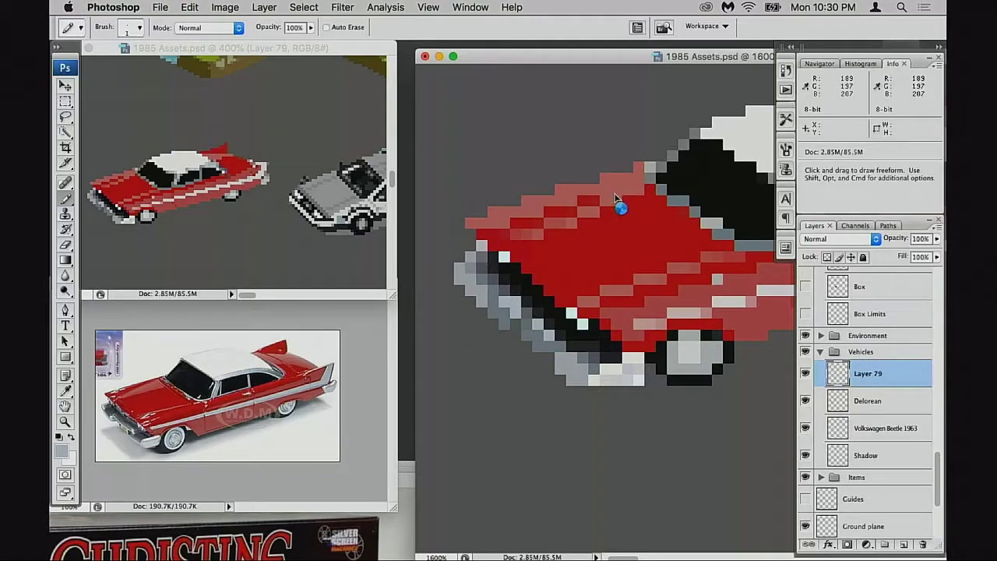
pyautogui.click(510, 143)
pyautogui.click(822, 107)
pyautogui.hscroll(-5, 563, 330)
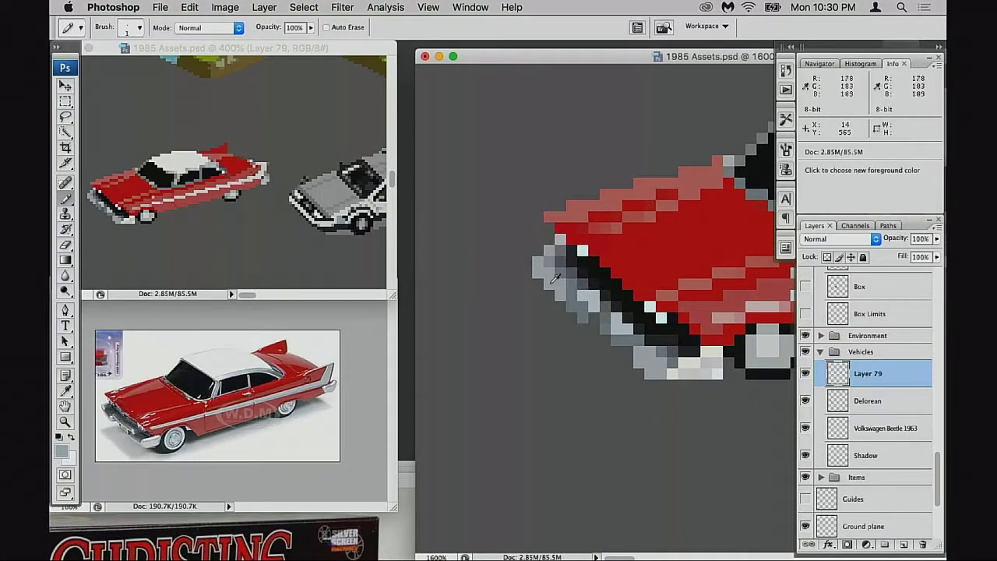
pyautogui.click(577, 281)
# - Switch the Pencil to Color mode and tint the pixels at the bumper's outer end with sampled blue-grey tones
pyautogui.hotkey('shift', 'alt', 'c')
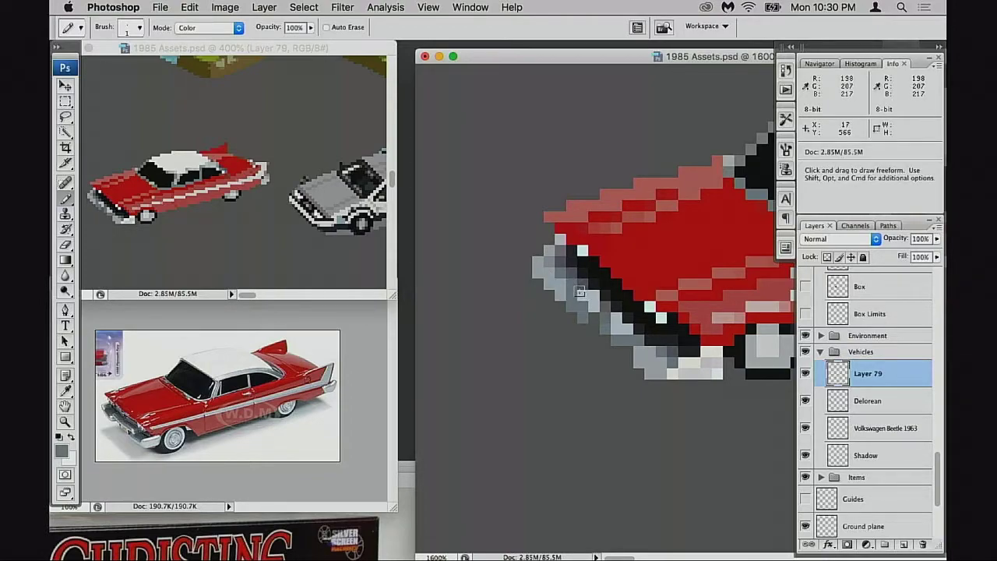
pyautogui.keyDown('alt'); pyautogui.click(560, 291); pyautogui.keyUp('alt')
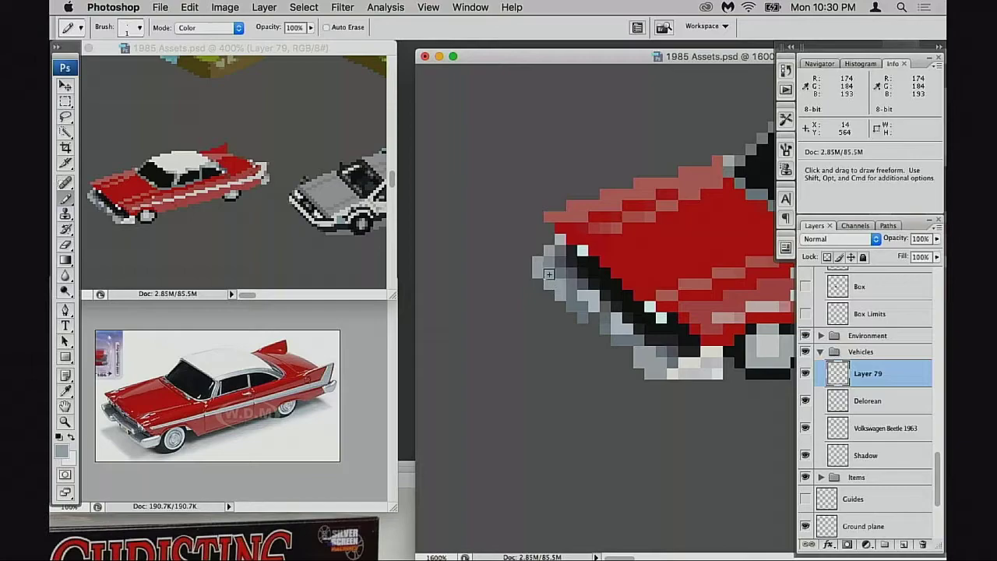
pyautogui.moveTo(586, 302); pyautogui.dragTo(553, 300)
pyautogui.moveTo(592, 331)
pyautogui.mouseDown()
pyautogui.moveTo(581, 323)
pyautogui.moveTo(579, 291)
pyautogui.mouseUp()
pyautogui.hscroll(-2, 578, 291)
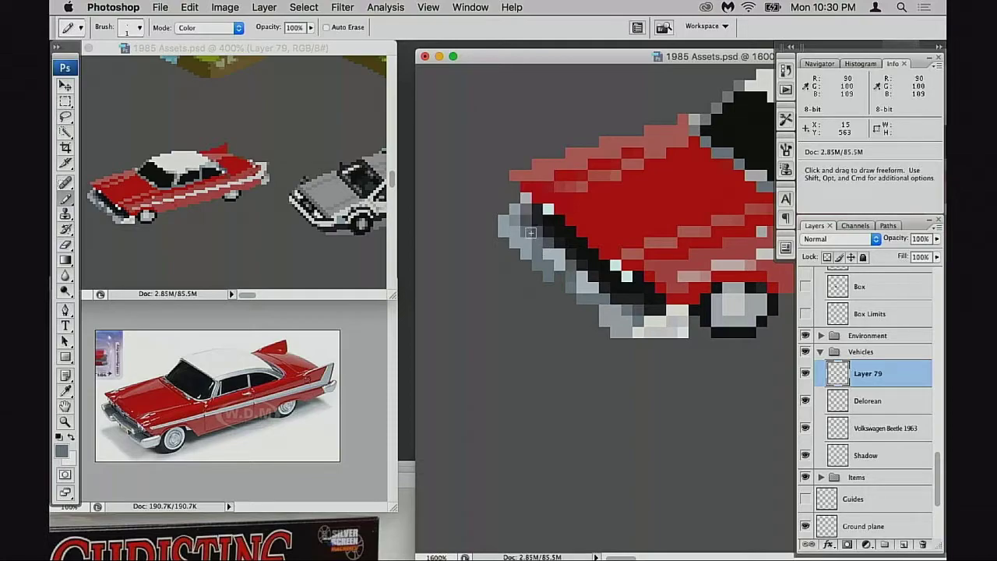
# - Sample bumper and grille tones, try recolouring the purplish pixels at the grille's outer end, and undo the stroke
pyautogui.keyDown('alt'); pyautogui.click(511, 224); pyautogui.keyUp('alt')
pyautogui.keyDown('alt'); pyautogui.click(549, 237); pyautogui.keyUp('alt')
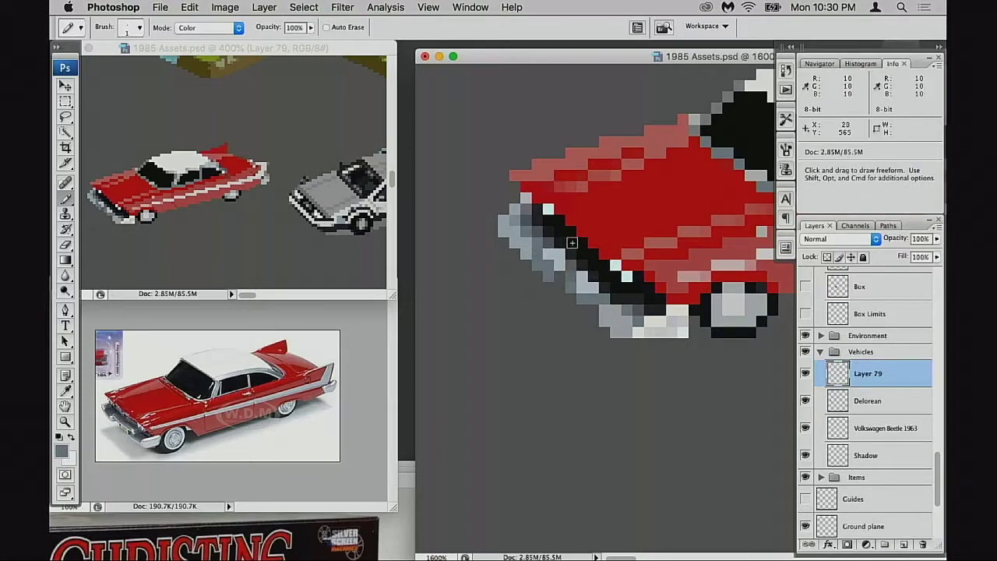
pyautogui.keyDown('alt'); pyautogui.click(537, 219); pyautogui.keyUp('alt')
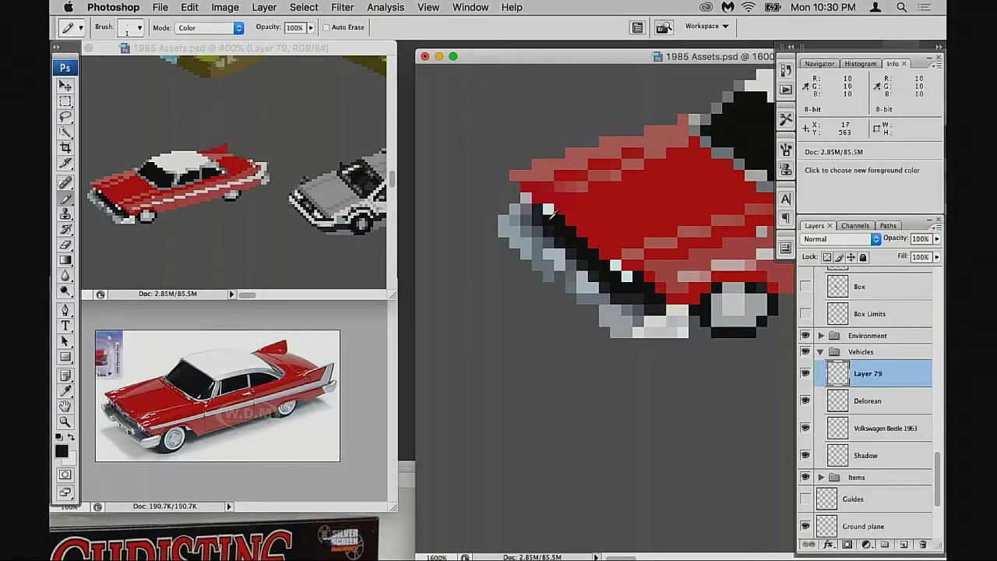
pyautogui.press('super+equal')
pyautogui.hscroll(3, 721, 282)
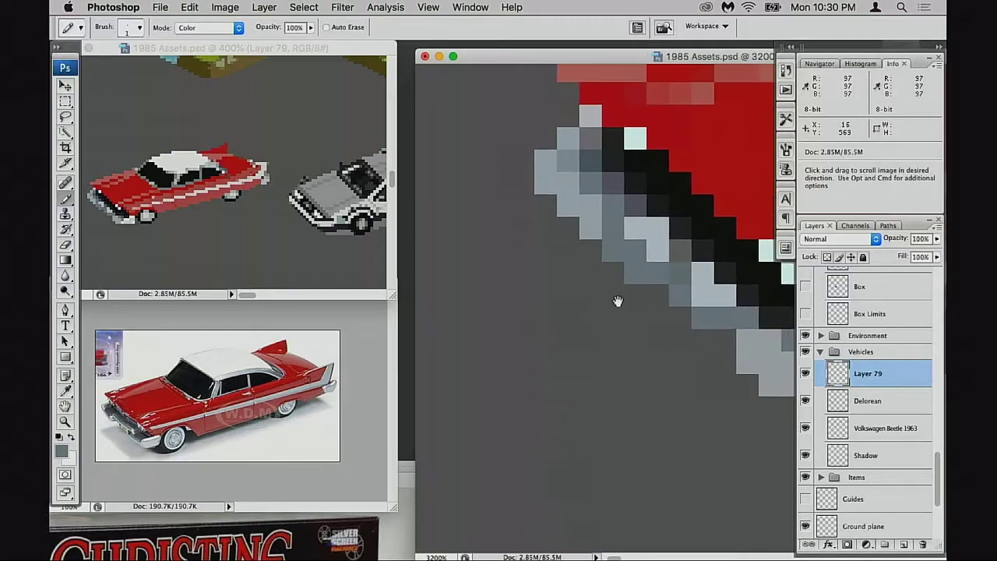
pyautogui.press('alt')
pyautogui.moveTo(610, 186); pyautogui.dragTo(590, 142)
pyautogui.press('super+z')
# - Examine the pixels of the front bumper and grille close up for leftover purplish and neutral grey tones
pyautogui.moveTo(670, 268); pyautogui.dragTo(597, 290)
pyautogui.scroll(1, 538, 249)
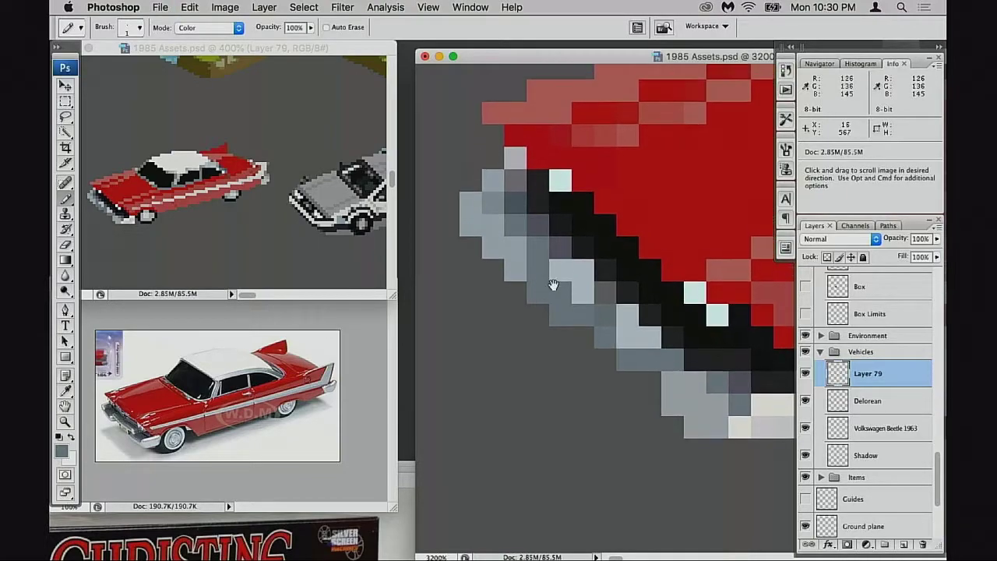
pyautogui.press('alt')
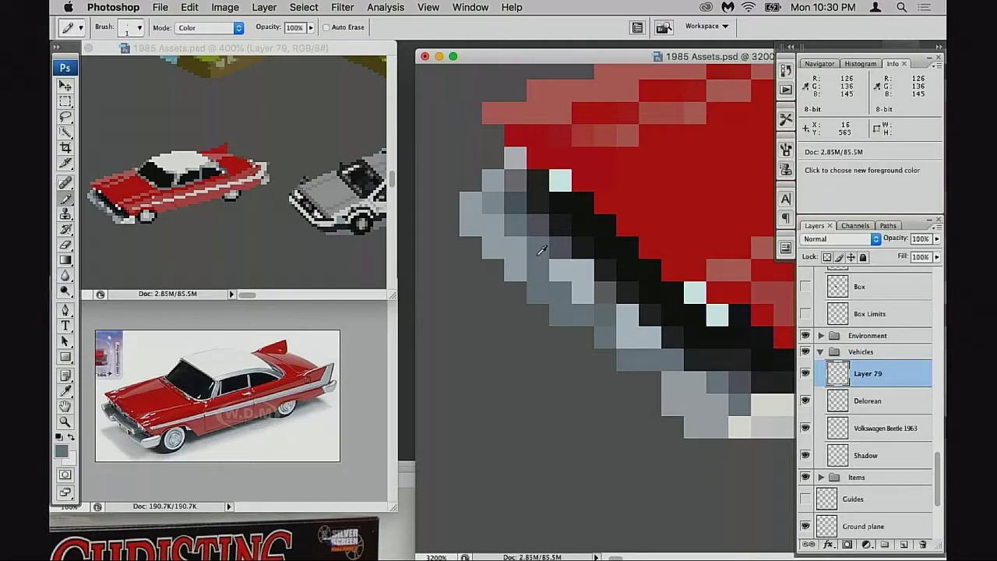
pyautogui.hscroll(1, 567, 282)
pyautogui.press('super+space')
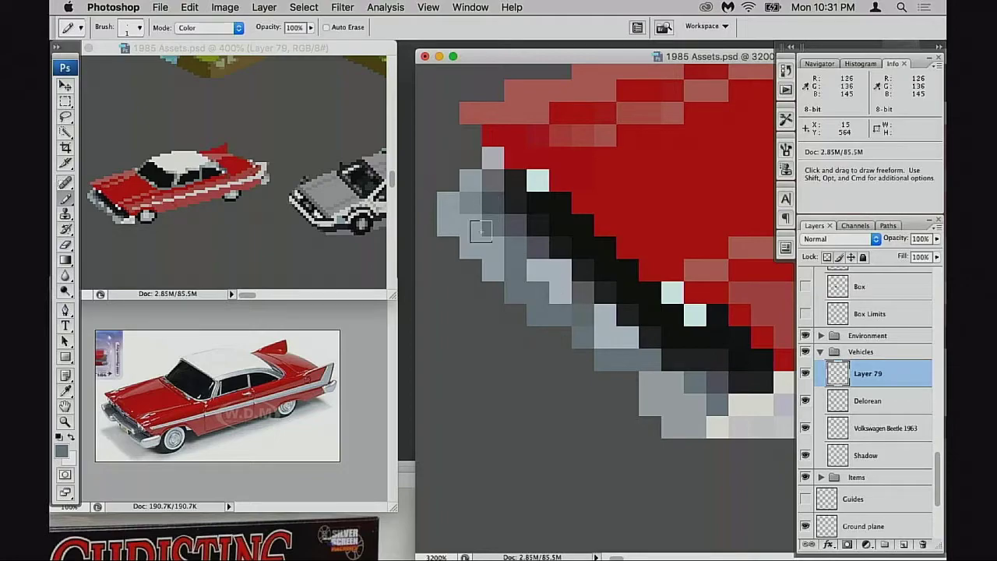
pyautogui.press('space')
pyautogui.moveTo(661, 338); pyautogui.dragTo(670, 330)
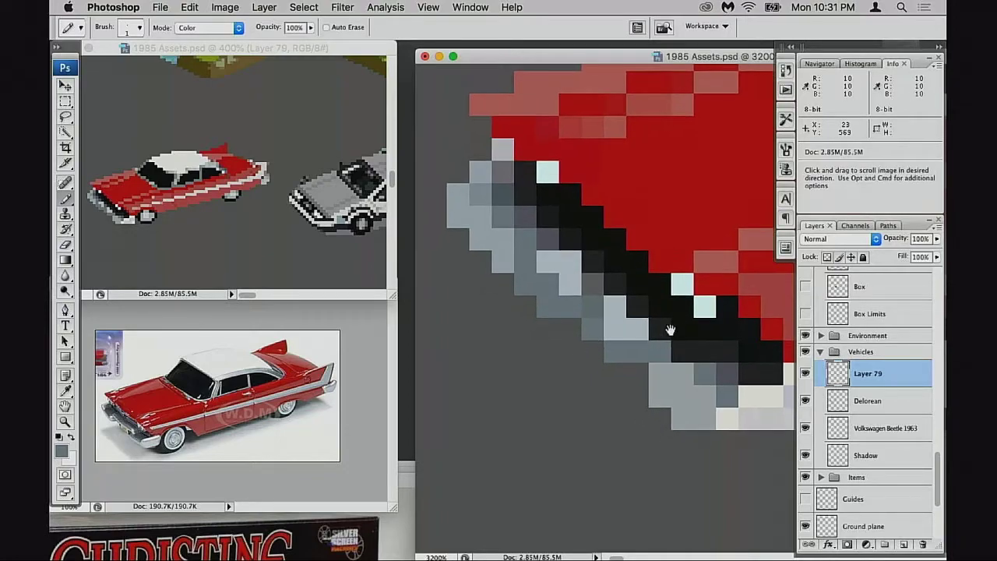
pyautogui.moveTo(716, 354); pyautogui.dragTo(658, 320)
pyautogui.hscroll(-3, 658, 320)
pyautogui.scroll(1, 658, 321)
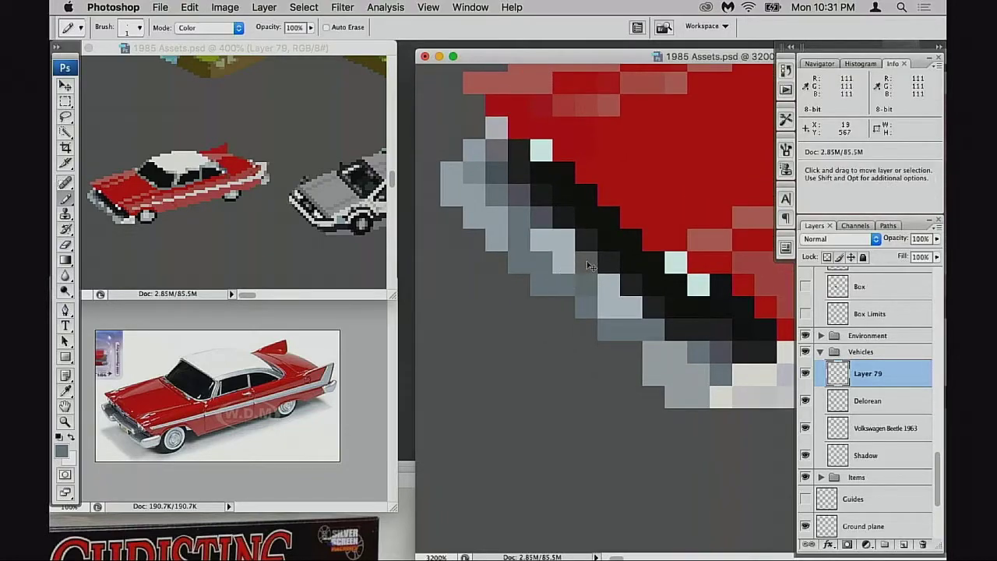
pyautogui.press('super+d')
pyautogui.hscroll(-5, 624, 281)
pyautogui.scroll(2, 623, 281)
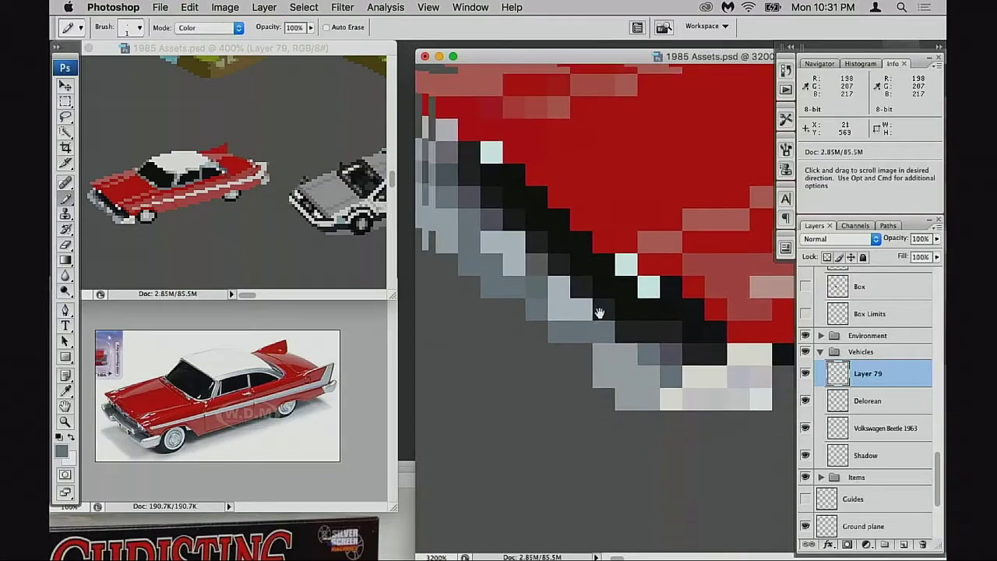
pyautogui.hscroll(1, 633, 254)
pyautogui.scroll(1, 632, 253)
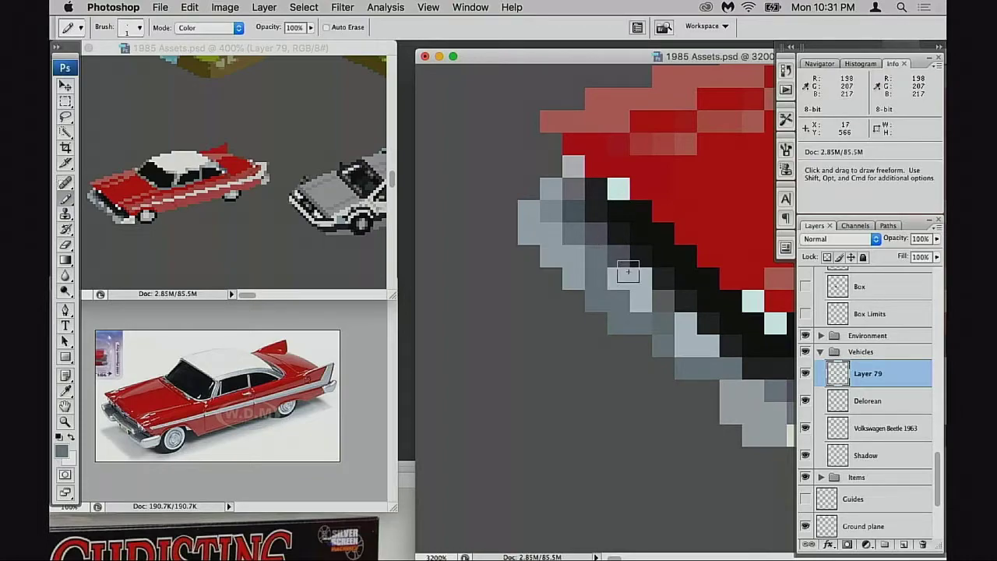
pyautogui.press('alt')
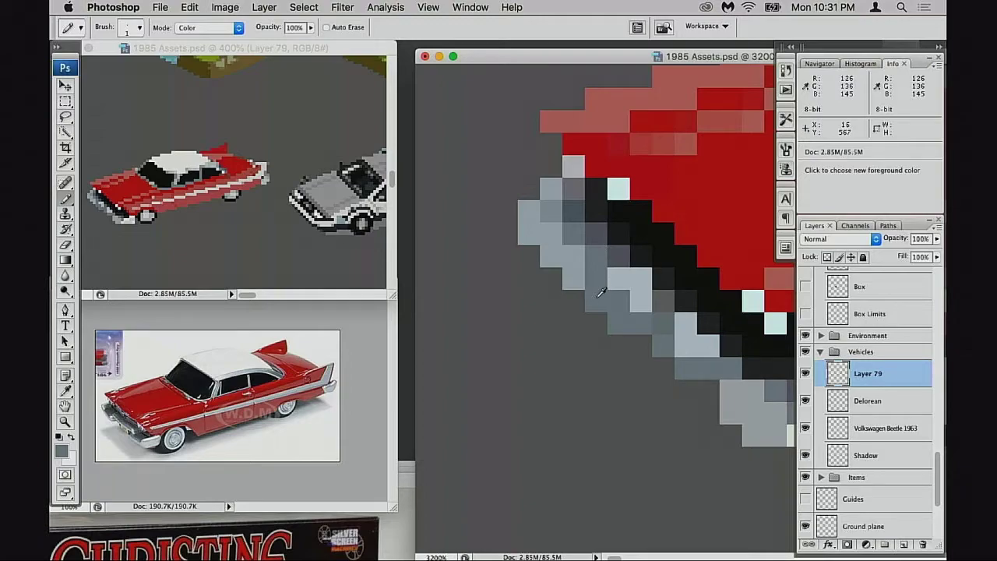
# - Keep the Pencil in Color mode and tint the purplish pixels between the grille and the bumper blue-grey
pyautogui.click(221, 30)
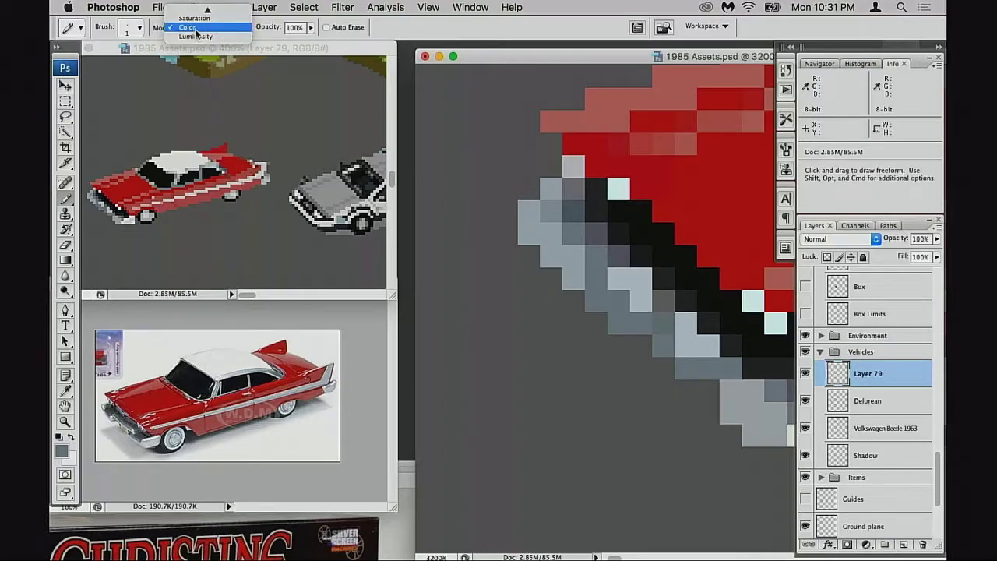
pyautogui.click(196, 28)
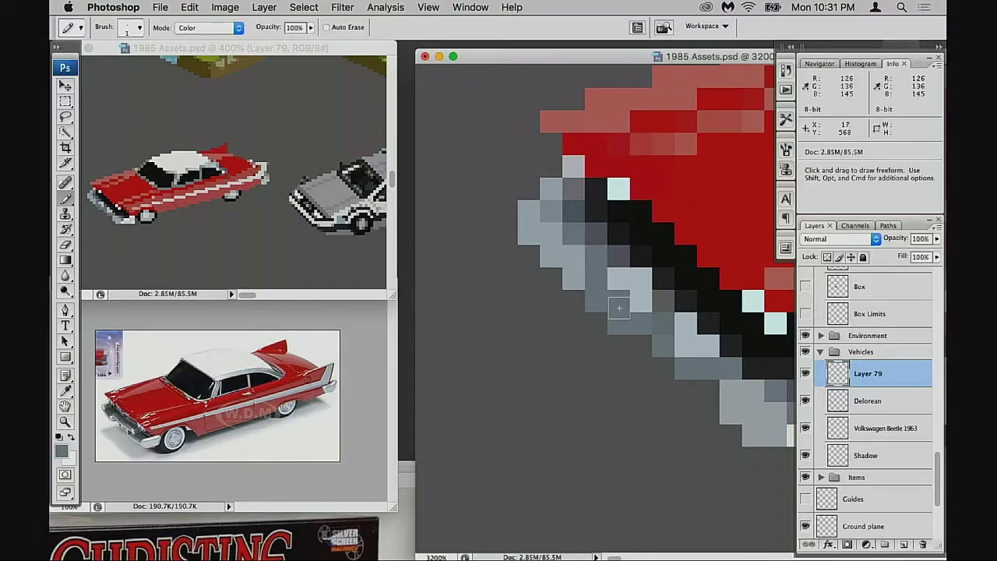
pyautogui.moveTo(622, 319); pyautogui.dragTo(577, 310)
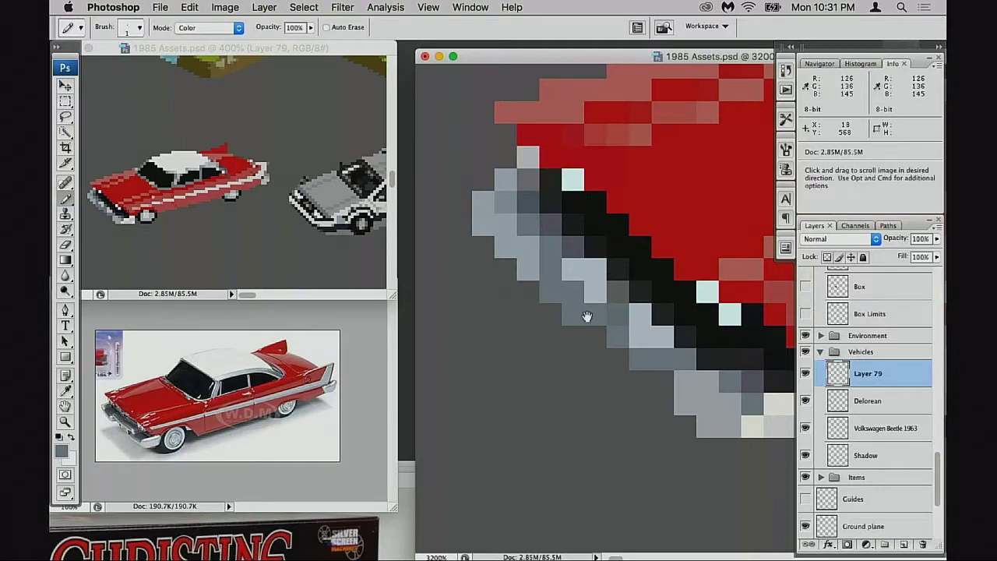
pyautogui.moveTo(588, 315); pyautogui.dragTo(559, 310)
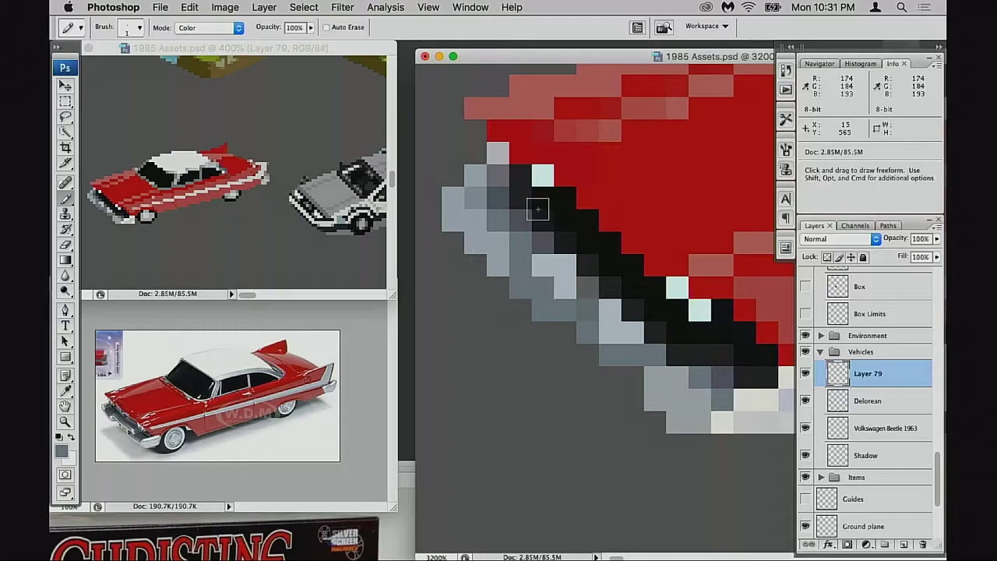
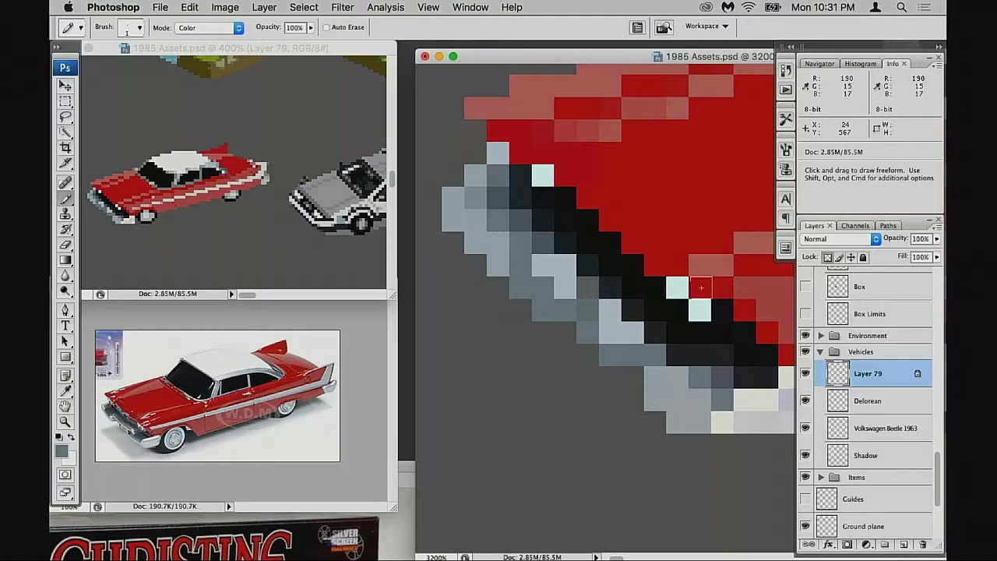
pyautogui.click(588, 293)
pyautogui.click(586, 309)
pyautogui.click(606, 289)
pyautogui.click(507, 203)
pyautogui.click(473, 155)
pyautogui.click(455, 174)
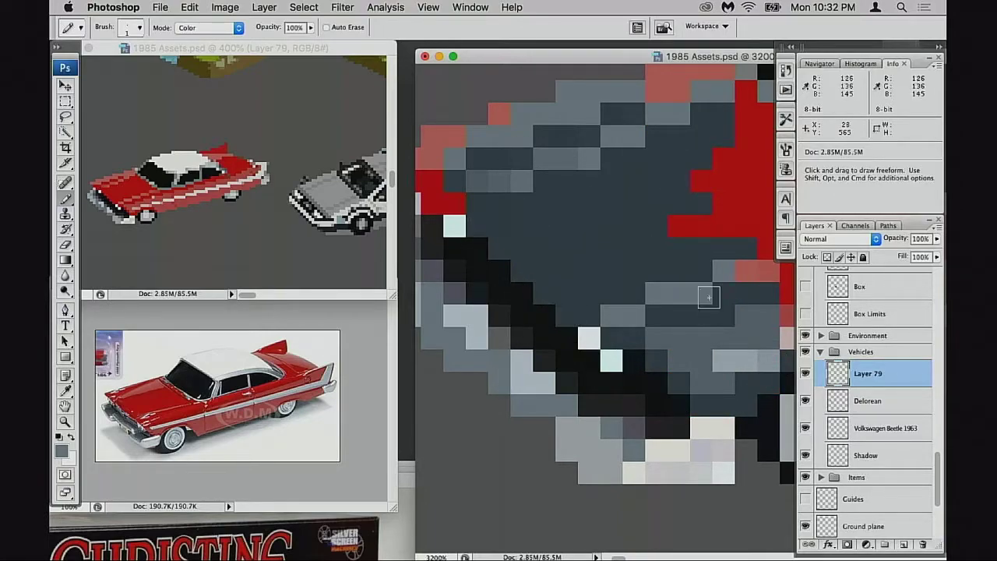
# - Tint the purplish grille-edge pixels and the off-white bumper corner beside the front wheel blue-grey in Color mode
pyautogui.moveTo(746, 270); pyautogui.dragTo(713, 193)
pyautogui.moveTo(507, 328); pyautogui.dragTo(635, 306)
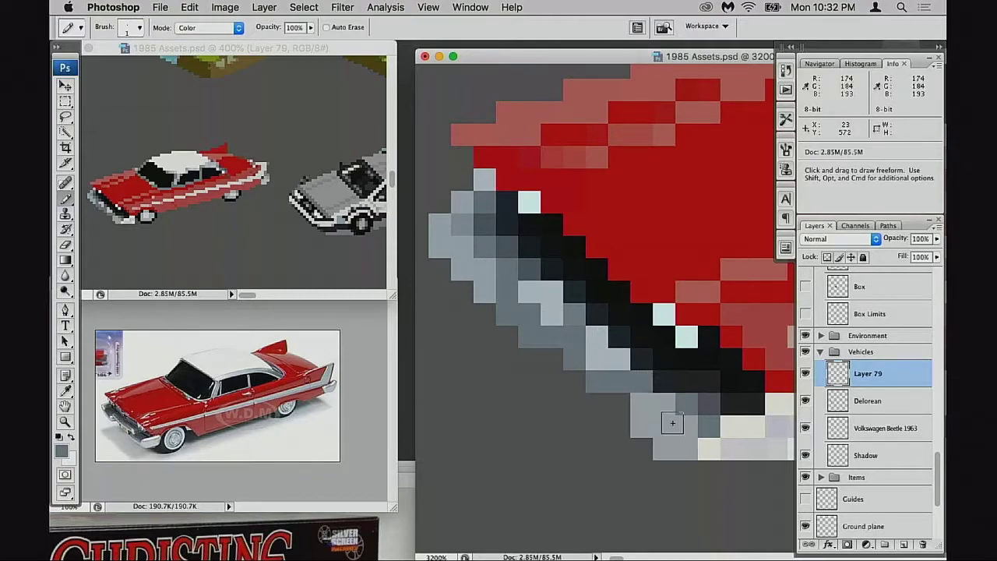
pyautogui.moveTo(694, 430)
pyautogui.mouseDown()
pyautogui.moveTo(587, 370)
pyautogui.moveTo(600, 349)
pyautogui.moveTo(688, 372)
pyautogui.moveTo(662, 381)
pyautogui.moveTo(637, 347)
pyautogui.mouseUp()
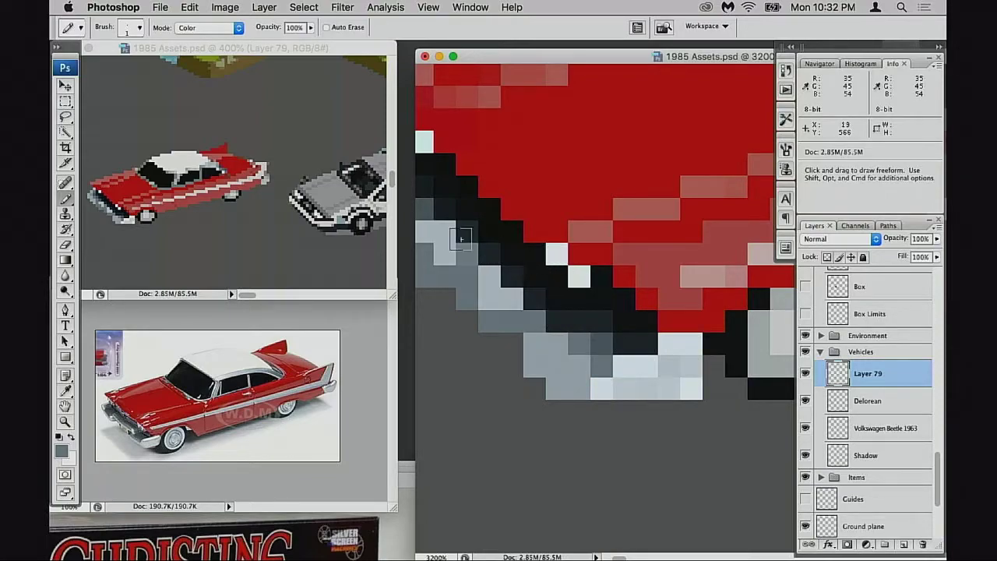
# - Switch the Pencil's blending mode from Color back to Normal
pyautogui.moveTo(461, 239); pyautogui.dragTo(539, 276)
pyautogui.moveTo(487, 198); pyautogui.dragTo(532, 199)
pyautogui.hotkey('alt', 'shift', 'n')
pyautogui.click(209, 27)
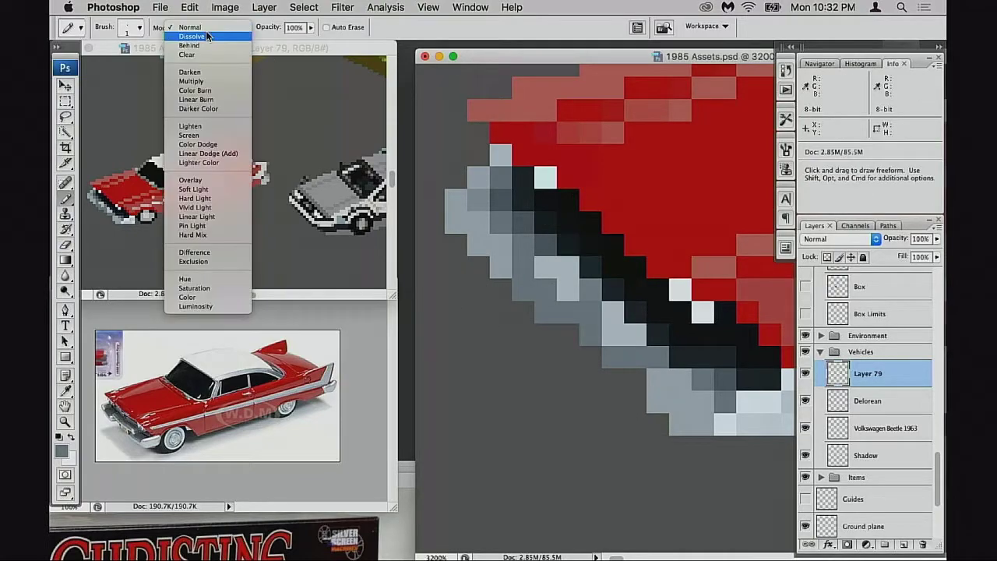
pyautogui.click(211, 36)
pyautogui.click(212, 30)
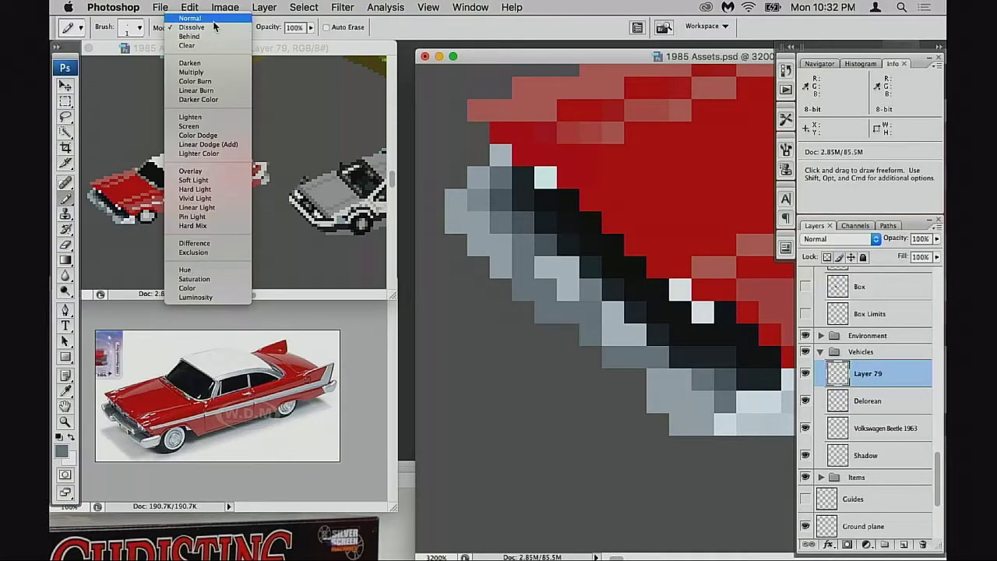
pyautogui.click(211, 18)
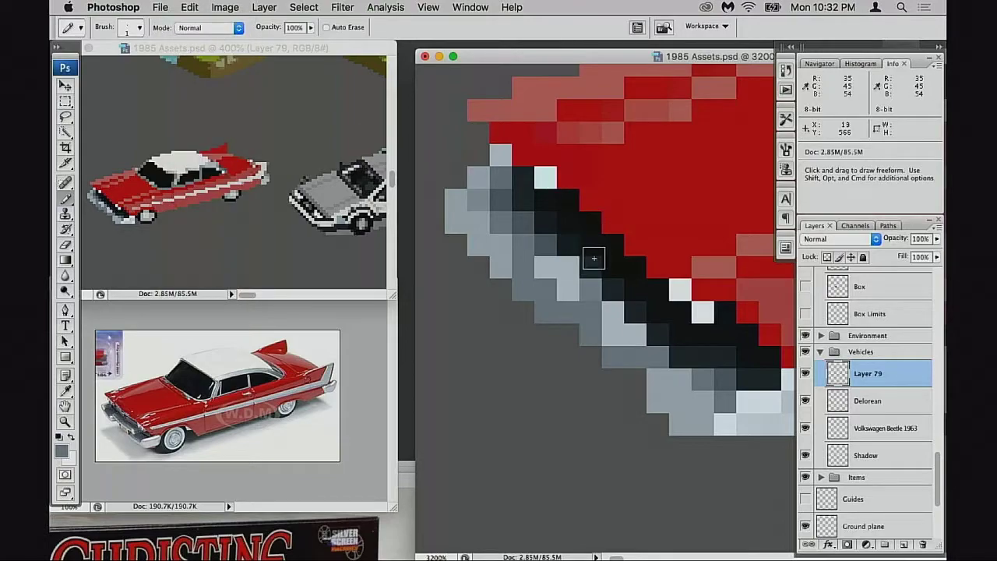
# - Sample blue-grey tones from the front bumper and retouch its shading pixels below the grille with the Pencil
pyautogui.press('super+d')
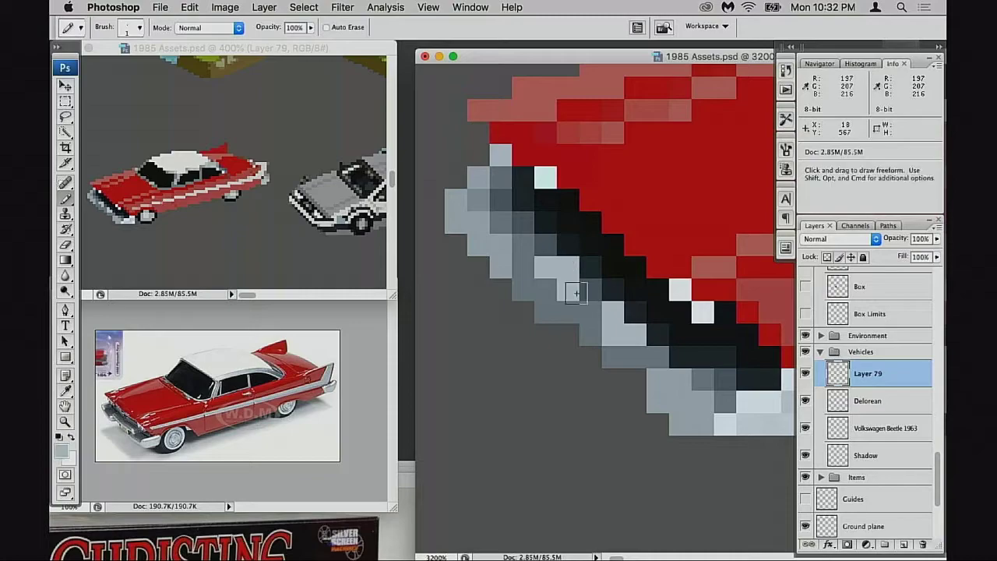
pyautogui.keyDown('alt'); pyautogui.click(540, 243); pyautogui.keyUp('alt')
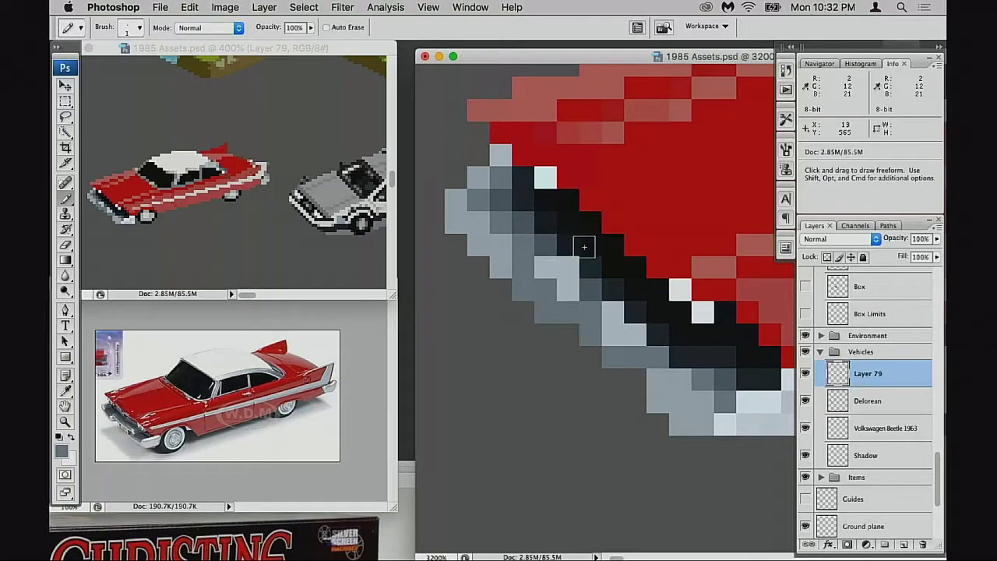
pyautogui.click(682, 380)
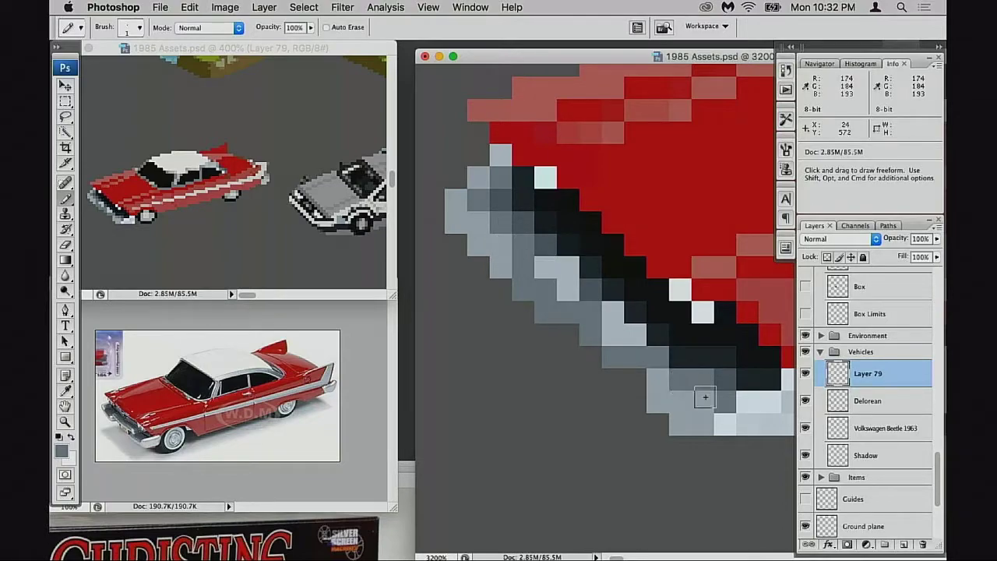
pyautogui.moveTo(683, 394); pyautogui.dragTo(654, 383)
pyautogui.keyDown('alt'); pyautogui.click(635, 331); pyautogui.keyUp('alt')
pyautogui.keyDown('alt'); pyautogui.click(635, 333); pyautogui.keyUp('alt')
pyautogui.moveTo(640, 346)
pyautogui.mouseDown()
pyautogui.moveTo(582, 343)
pyautogui.moveTo(548, 318)
pyautogui.mouseUp()
pyautogui.keyDown('super'); pyautogui.click(537, 306); pyautogui.keyUp('super')
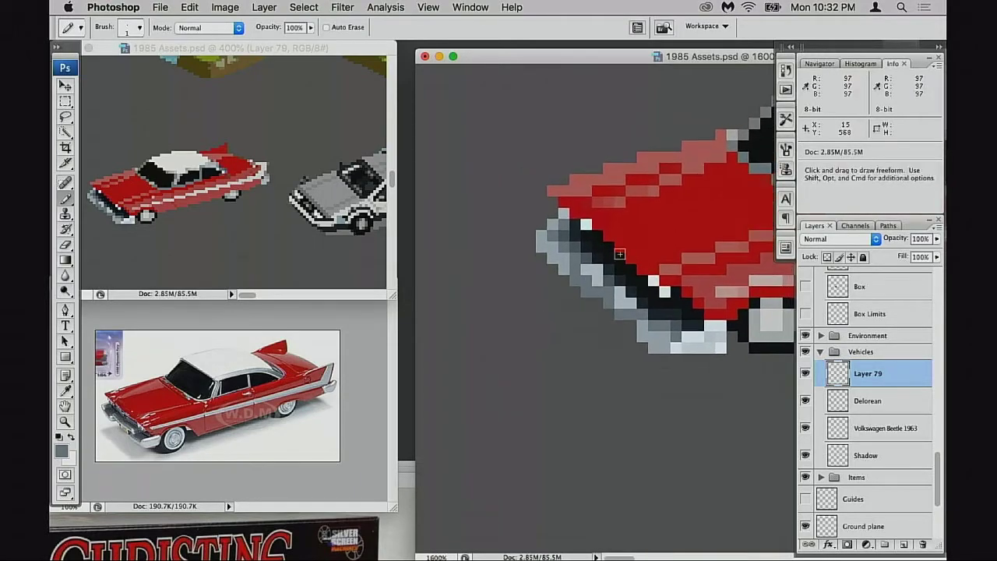
# - Alternate light and mid blue-grey sampled from the bumper to refine the highlight and shadow pixels along its middle and outer end
pyautogui.press('alt')
pyautogui.keyDown('alt'); pyautogui.click(602, 267); pyautogui.keyUp('alt')
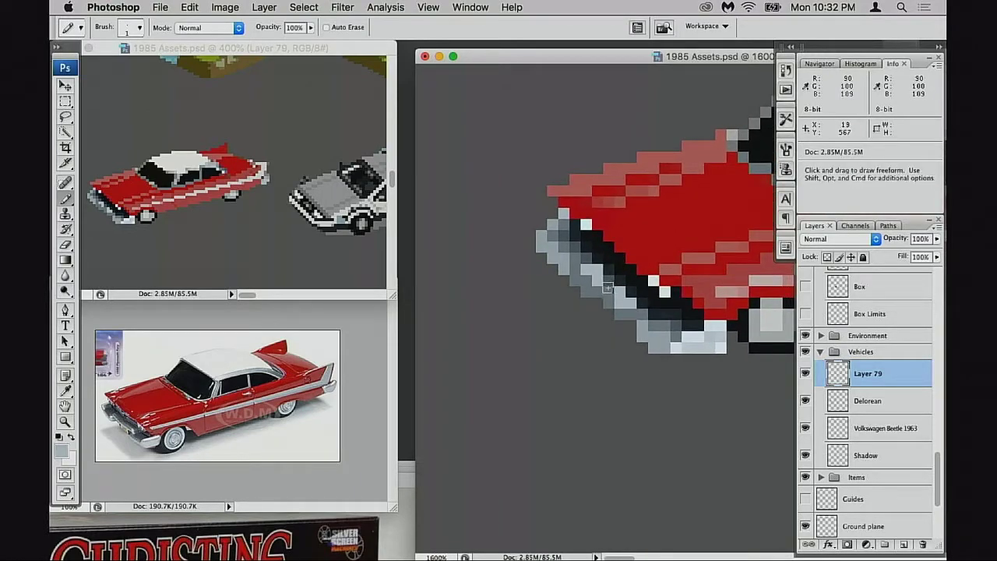
pyautogui.press('alt')
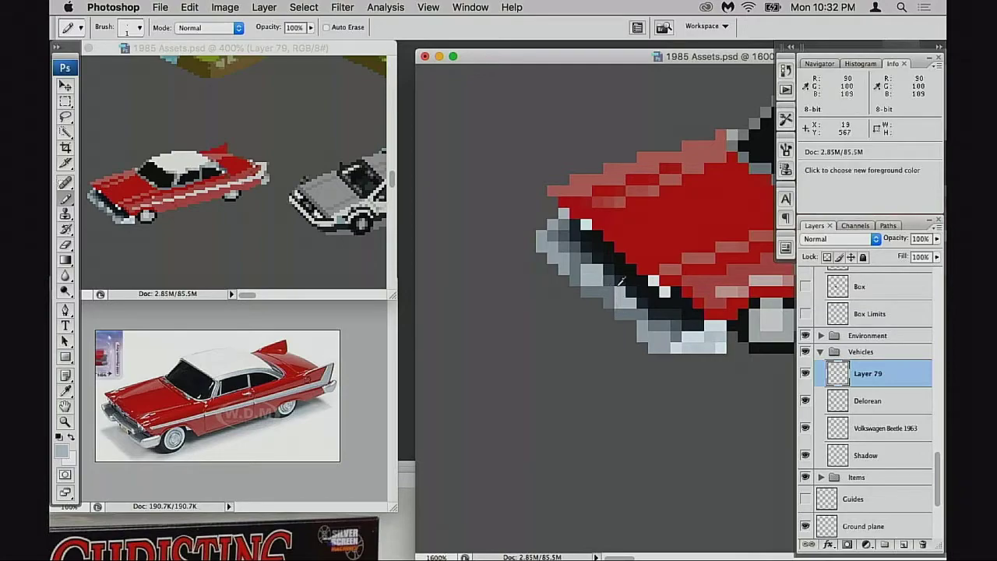
pyautogui.keyDown('alt'); pyautogui.click(610, 297); pyautogui.keyUp('alt')
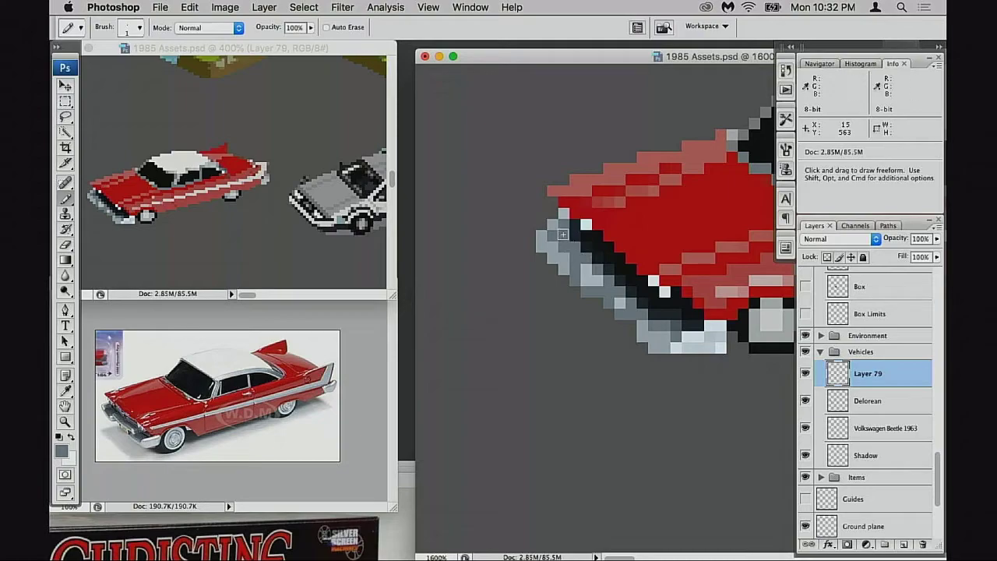
pyautogui.keyDown('alt'); pyautogui.click(589, 269); pyautogui.keyUp('alt')
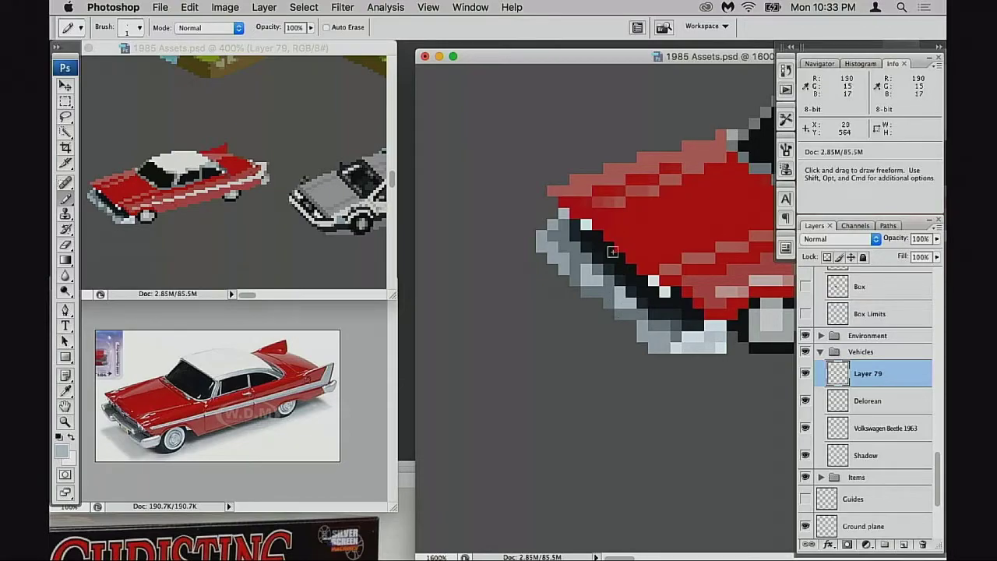
pyautogui.keyDown('alt'); pyautogui.click(569, 258); pyautogui.keyUp('alt')
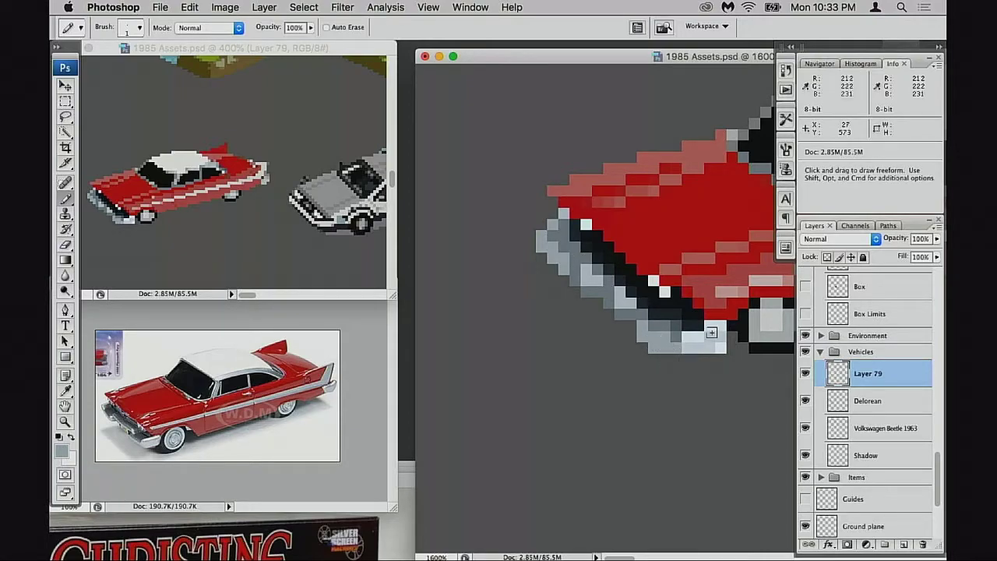
# - Fill the bumper end beside the front wheel with light blue-grey, undo the extra row beneath it, and erase its outer corner pixel
pyautogui.press('alt')
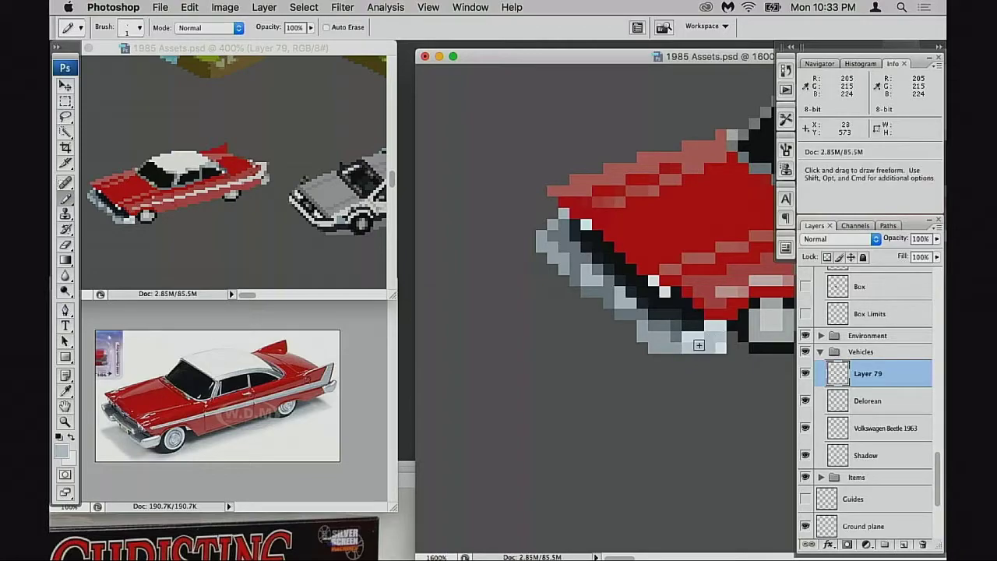
pyautogui.moveTo(691, 339)
pyautogui.mouseDown()
pyautogui.moveTo(711, 330)
pyautogui.moveTo(722, 349)
pyautogui.mouseUp()
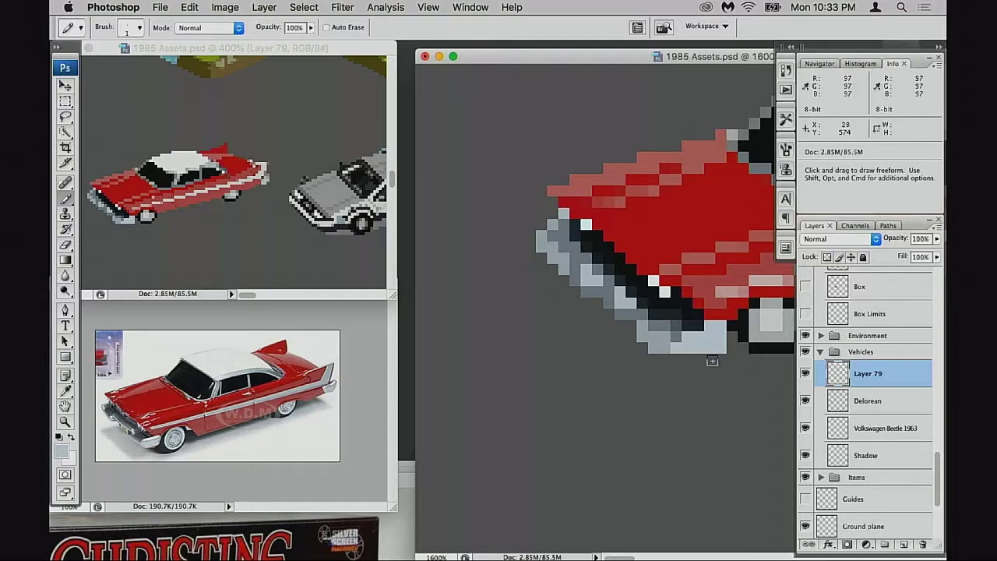
pyautogui.moveTo(705, 356); pyautogui.dragTo(682, 356)
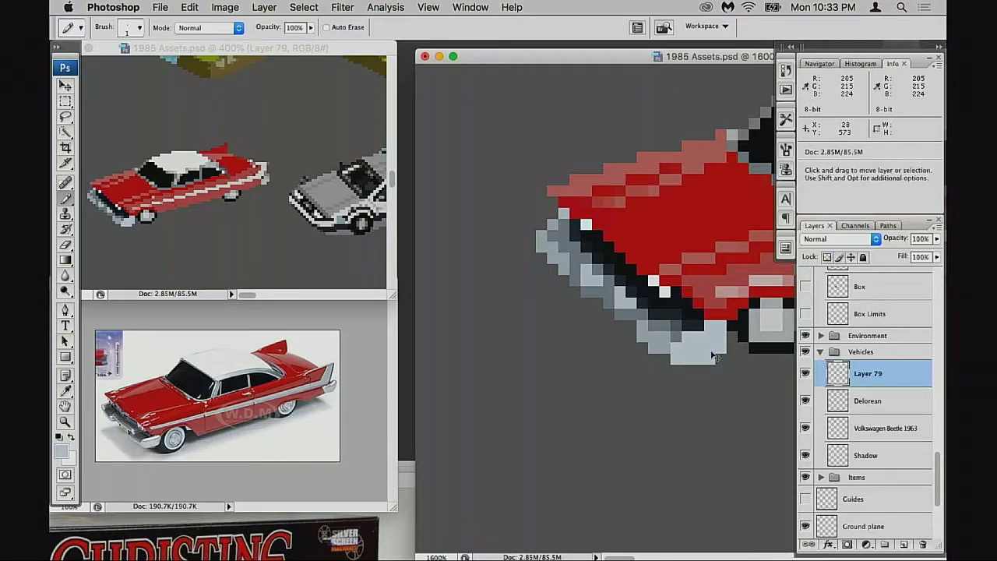
pyautogui.press('super+z')
pyautogui.press('e')
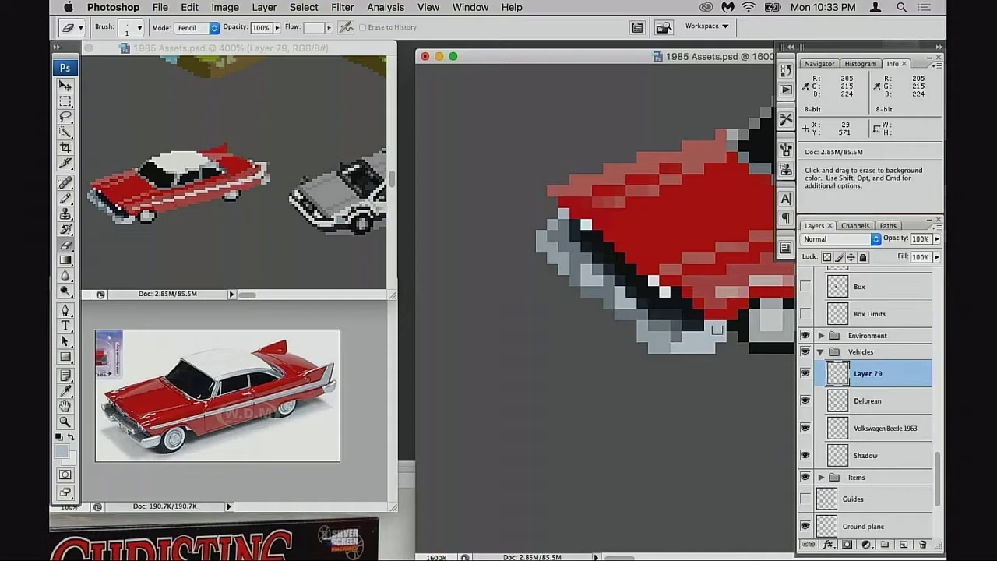
pyautogui.press('b')
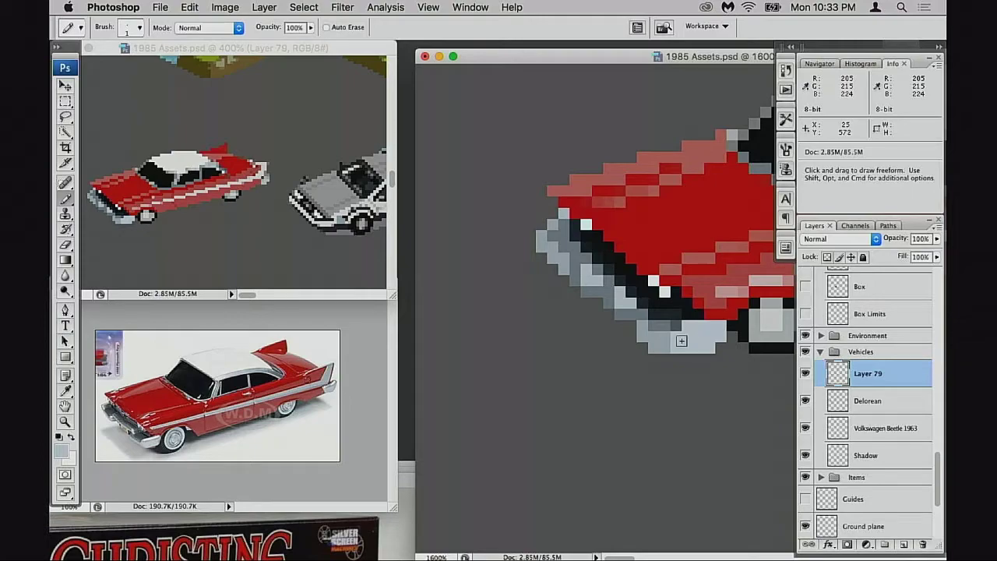
# - Refine the transition pixels at both ends of the front bumper with sampled mid and darker blue-grey tones
pyautogui.keyDown('alt'); pyautogui.click(664, 342); pyautogui.keyUp('alt')
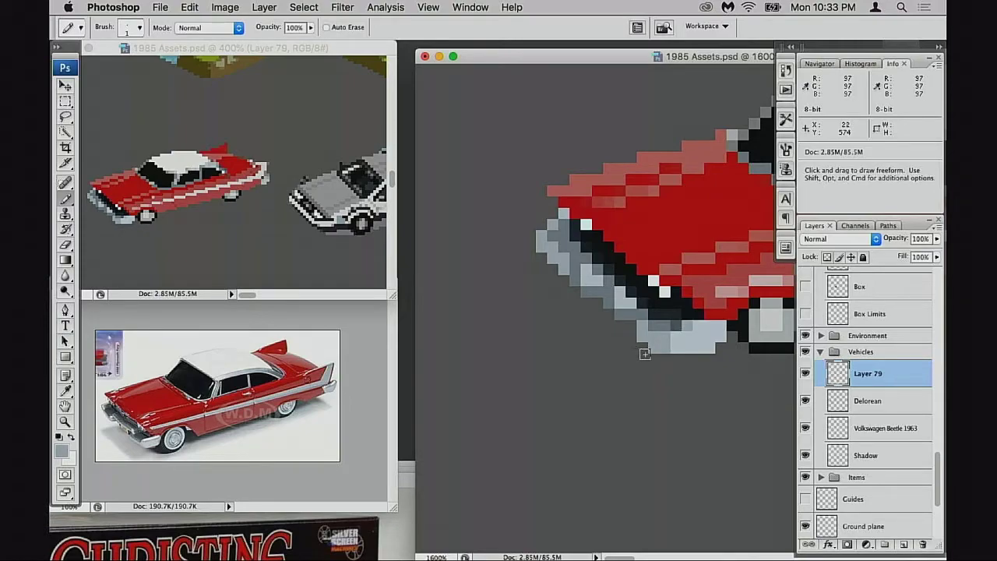
pyautogui.moveTo(711, 304)
pyautogui.mouseDown()
pyautogui.moveTo(724, 331)
pyautogui.moveTo(733, 319)
pyautogui.mouseUp()
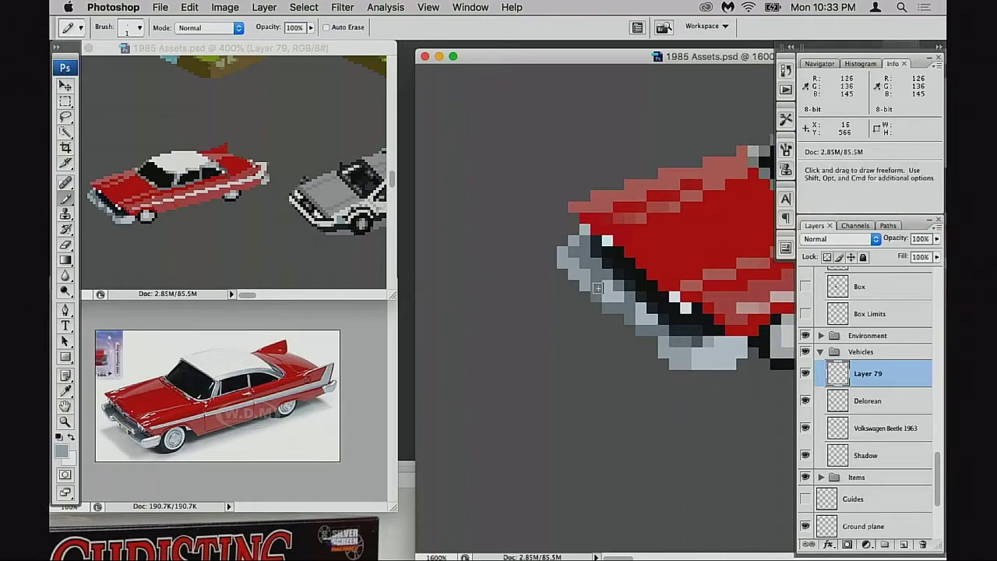
pyautogui.keyDown('alt'); pyautogui.click(594, 261); pyautogui.keyUp('alt')
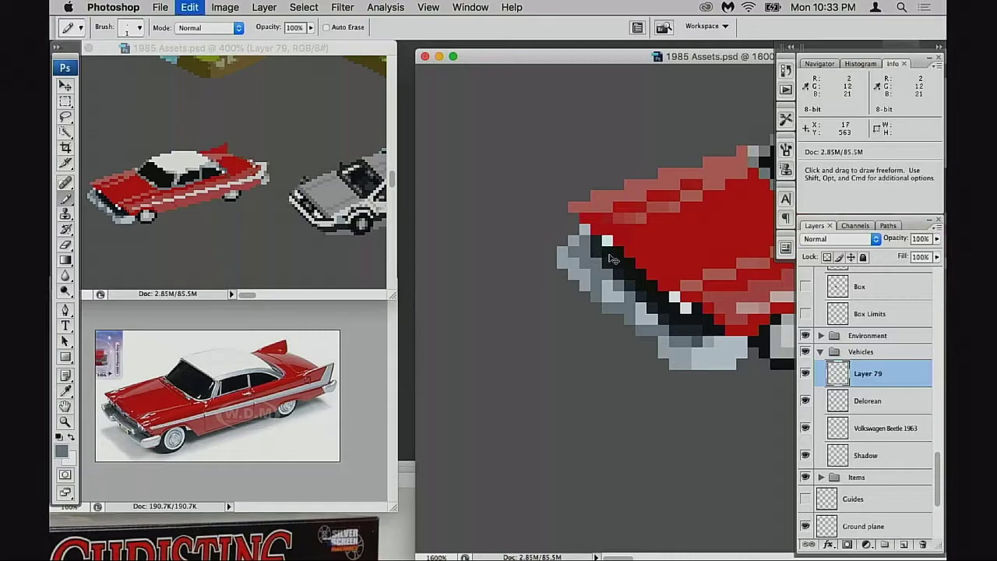
pyautogui.keyDown('alt'); pyautogui.click(600, 248); pyautogui.keyUp('alt')
pyautogui.keyDown('alt'); pyautogui.click(691, 337); pyautogui.keyUp('alt')
pyautogui.moveTo(697, 346); pyautogui.dragTo(582, 364)
# - Recolour the front wheel's hubcap with light and mid blue-grey tones sampled from the bumper
pyautogui.keyDown('alt'); pyautogui.click(570, 354); pyautogui.keyUp('alt')
pyautogui.click(661, 333)
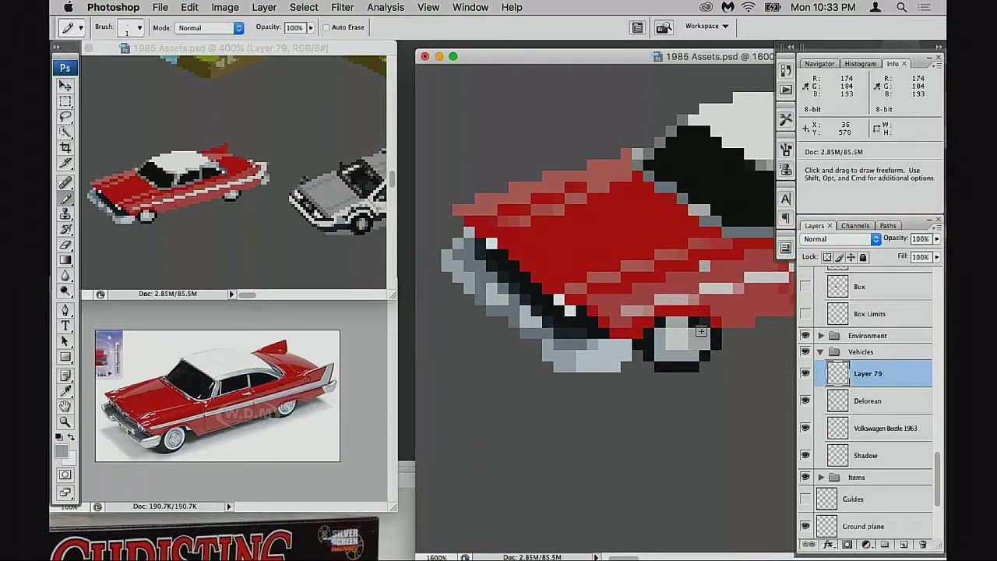
pyautogui.keyDown('alt'); pyautogui.click(621, 355); pyautogui.keyUp('alt')
pyautogui.moveTo(685, 338); pyautogui.dragTo(675, 345)
# - Recolour the rear wheel's hubcap pixels with blue-grey tones sampled from the front wheel and bumper
pyautogui.moveTo(791, 344); pyautogui.dragTo(588, 368)
pyautogui.moveTo(781, 315); pyautogui.dragTo(613, 341)
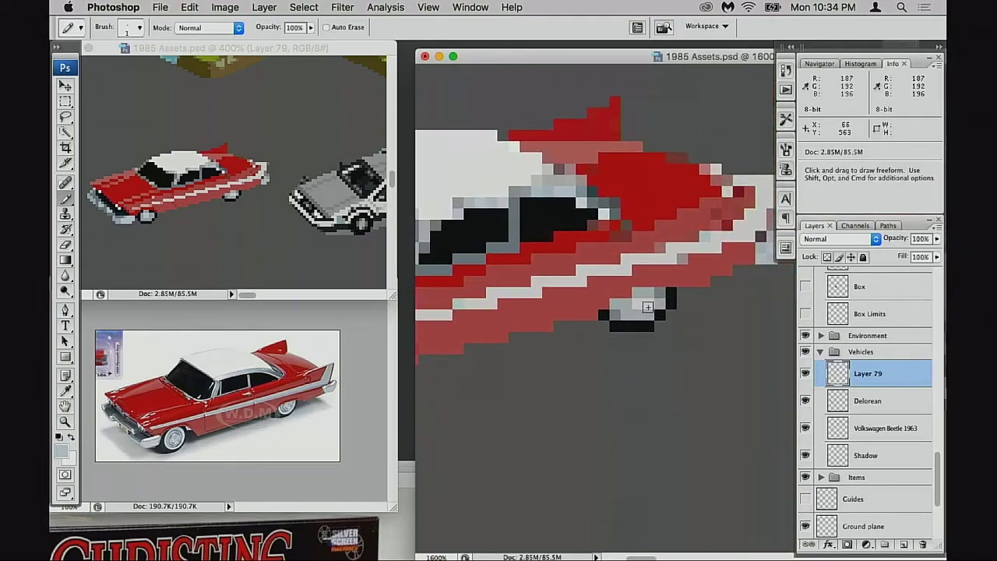
pyautogui.moveTo(477, 386); pyautogui.dragTo(605, 336)
pyautogui.keyDown('alt'); pyautogui.click(582, 325); pyautogui.keyUp('alt')
pyautogui.hscroll(2, 605, 335)
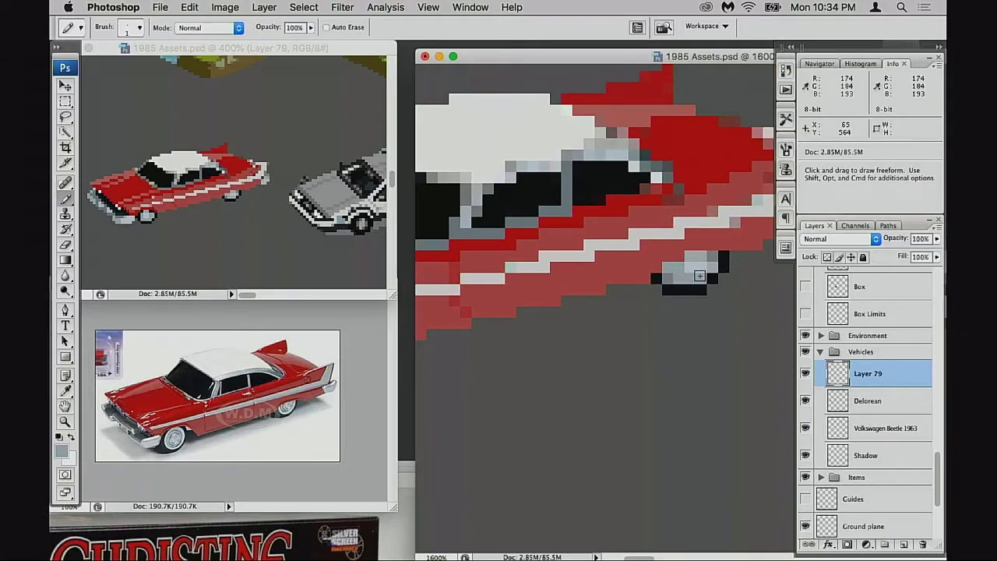
pyautogui.hscroll(-4, 591, 347)
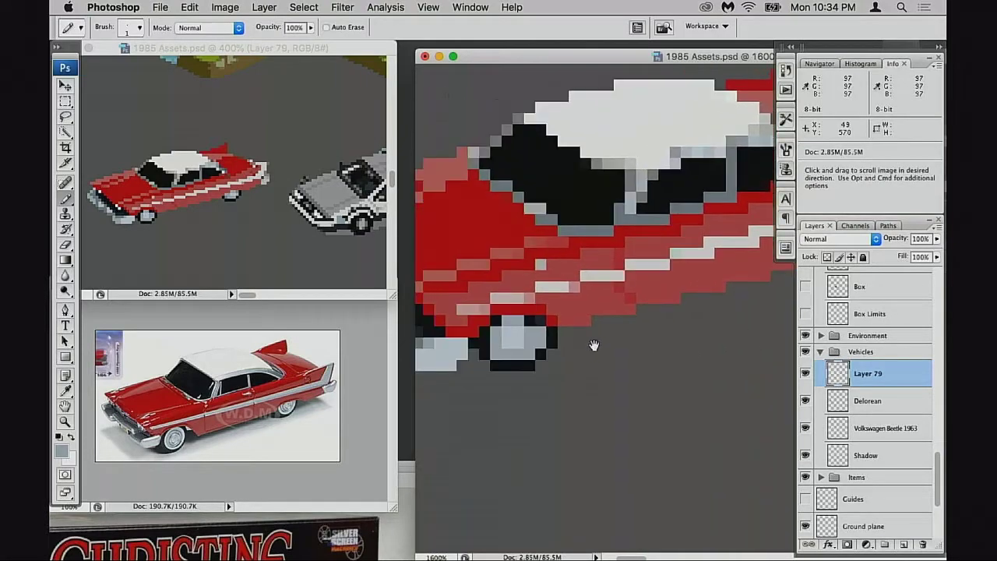
pyautogui.moveTo(592, 347); pyautogui.dragTo(685, 331)
pyautogui.keyDown('alt'); pyautogui.click(484, 322); pyautogui.keyUp('alt')
pyautogui.moveTo(741, 275); pyautogui.dragTo(495, 301)
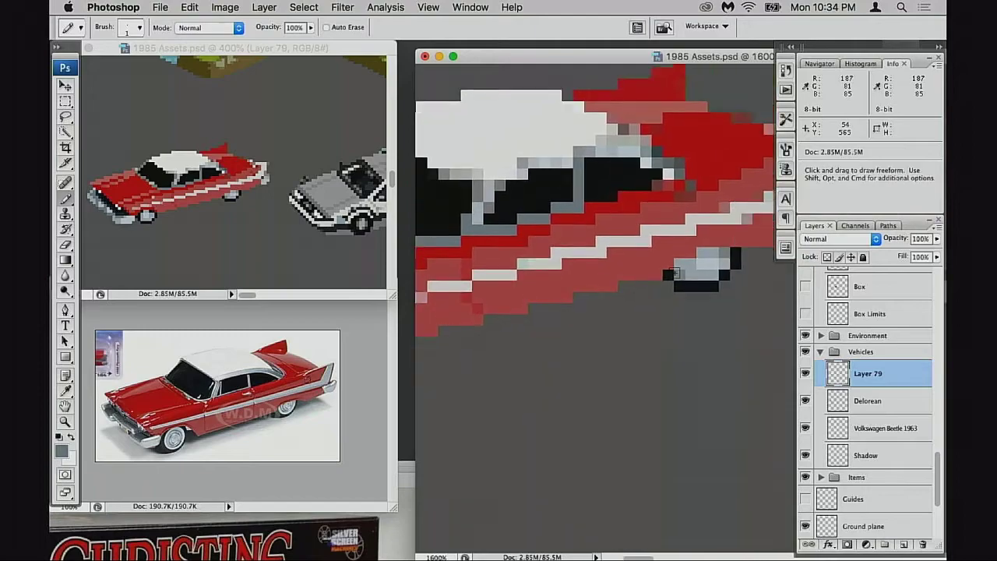
pyautogui.hscroll(-5, 650, 322)
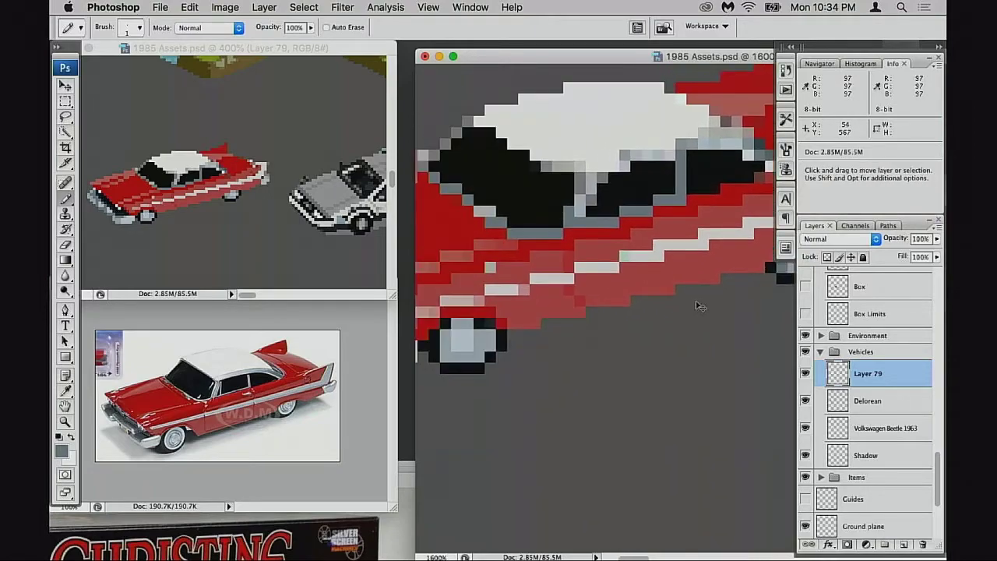
# - Retouch the edge of the front wheel arch with sampled body red and sample the hubcap's blue-grey for its rim
pyautogui.hscroll(-5, 694, 315)
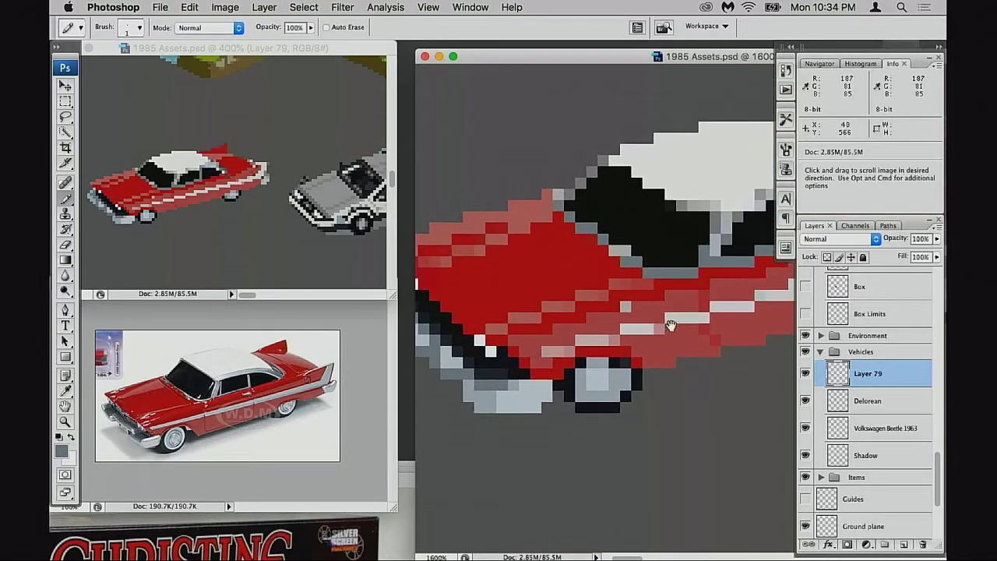
pyautogui.hscroll(2, 670, 327)
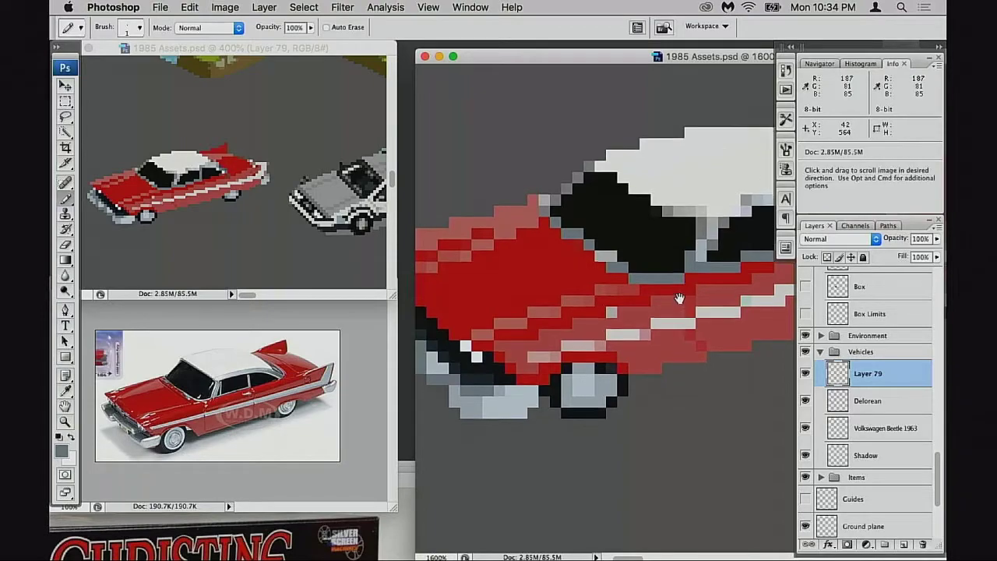
pyautogui.scroll(-2, 681, 304)
pyautogui.keyDown('alt'); pyautogui.click(617, 334); pyautogui.keyUp('alt')
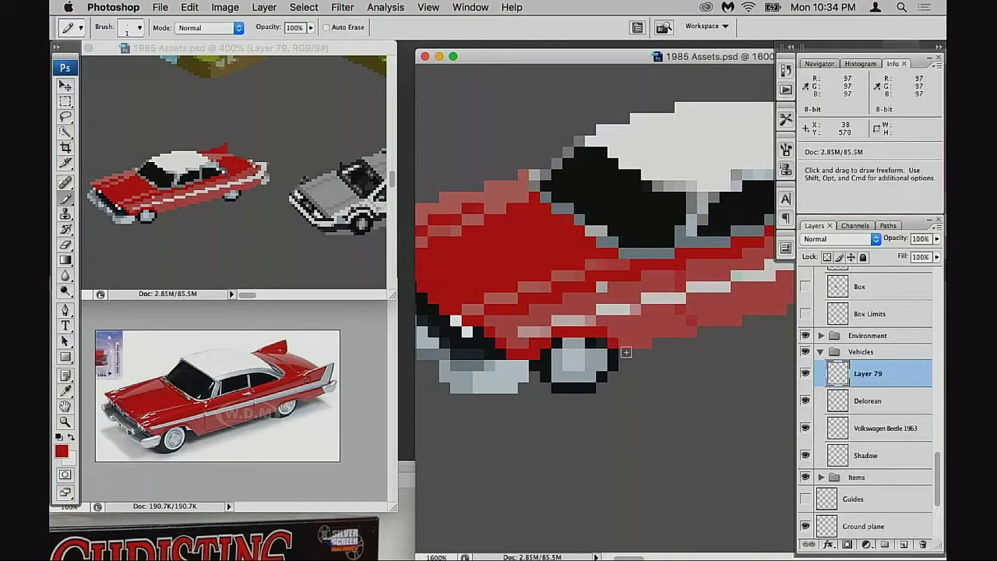
pyautogui.keyDown('alt'); pyautogui.click(597, 351); pyautogui.keyUp('alt')
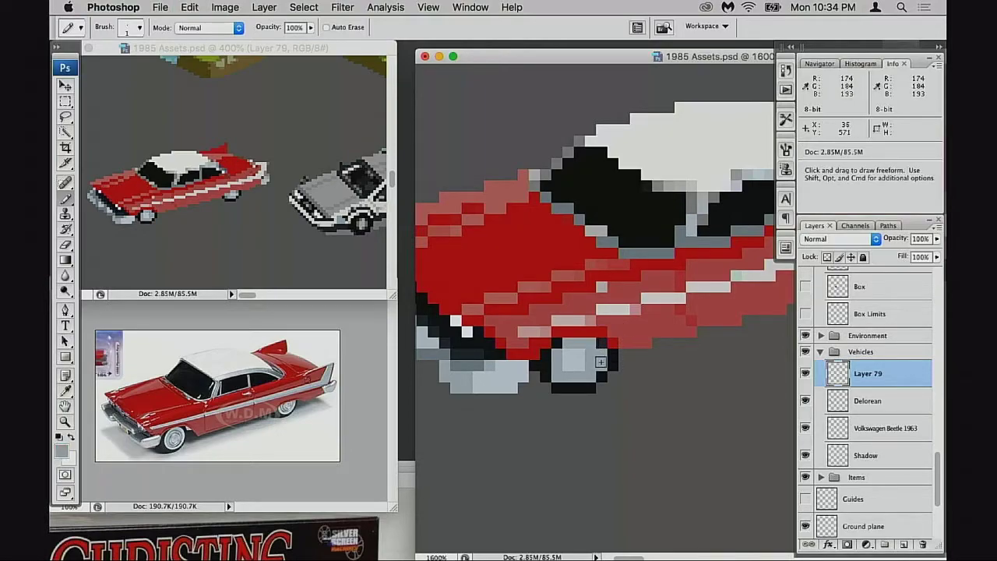
# - Retouch the trim beneath the front side window with the darker blue-grey sampled from the front bumper, and undo one stroke
pyautogui.press('space')
pyautogui.moveTo(620, 363)
pyautogui.mouseDown()
pyautogui.moveTo(579, 389)
pyautogui.moveTo(660, 383)
pyautogui.mouseUp()
pyautogui.press('space')
pyautogui.keyDown('alt'); pyautogui.click(545, 387); pyautogui.keyUp('alt')
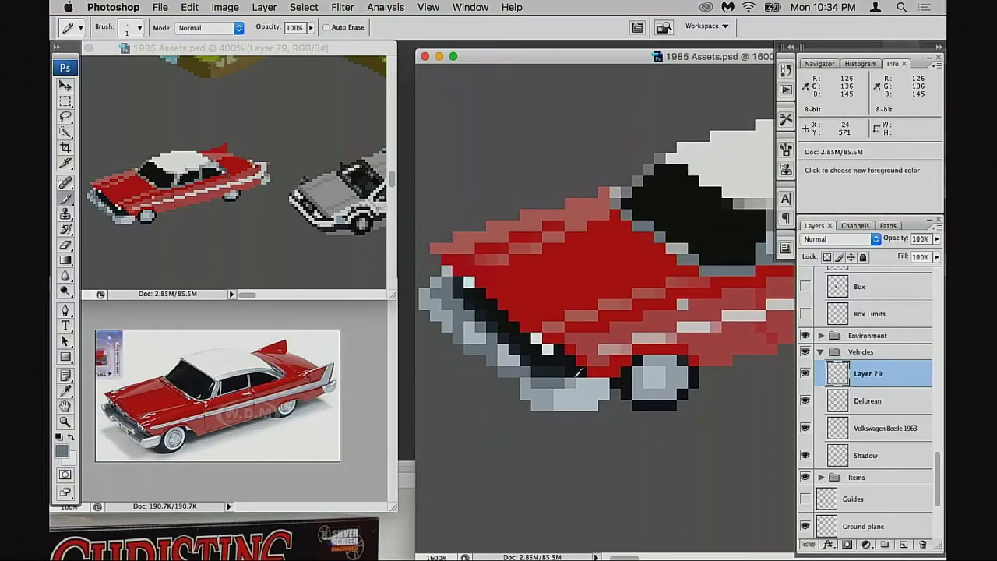
pyautogui.press('space')
pyautogui.moveTo(692, 341); pyautogui.dragTo(558, 370)
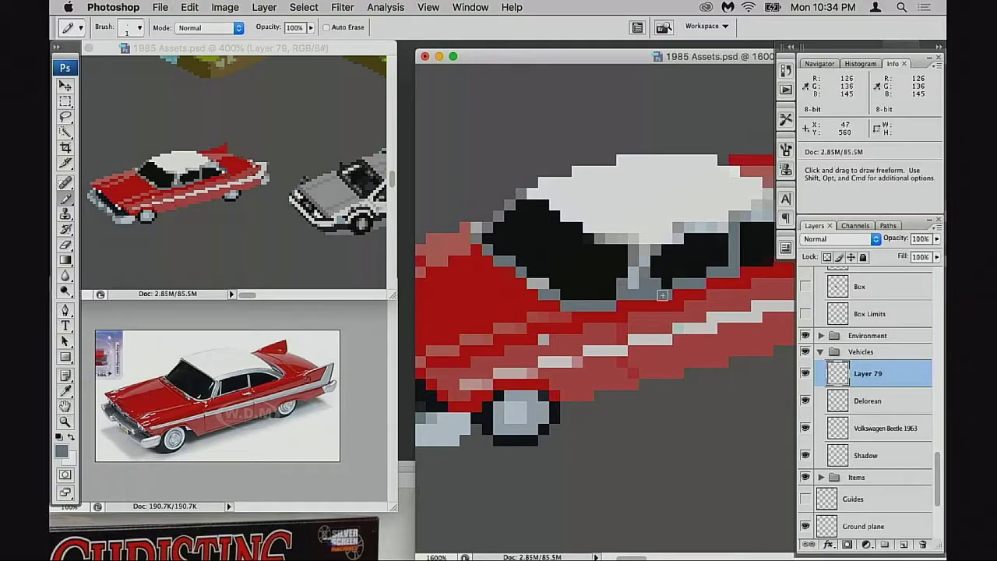
pyautogui.press('super+z')
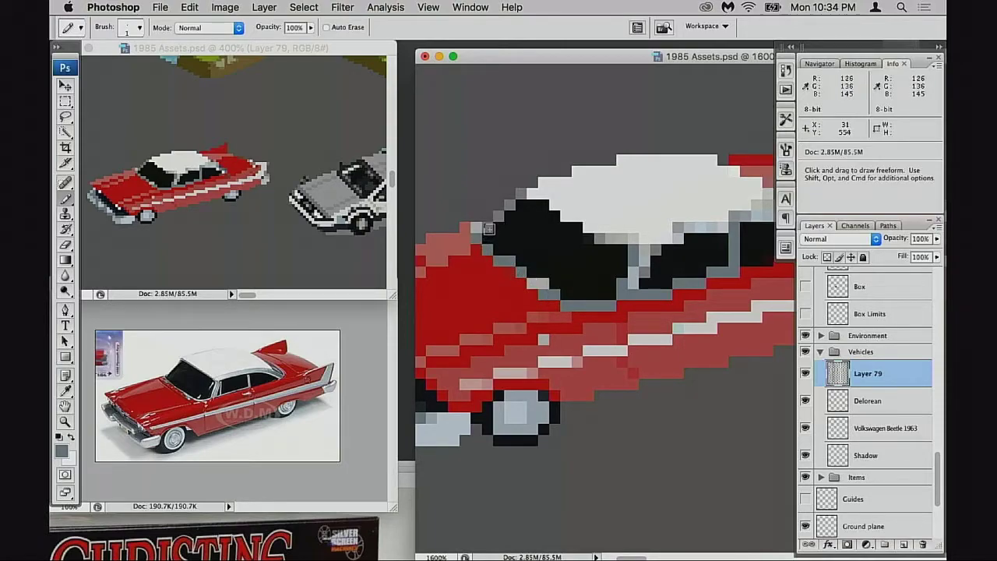
# - Recolour the windshield's front corner and scattered pixels of its lower trim with the mid blue-grey sampled from the bumper
pyautogui.hscroll(-5, 522, 192)
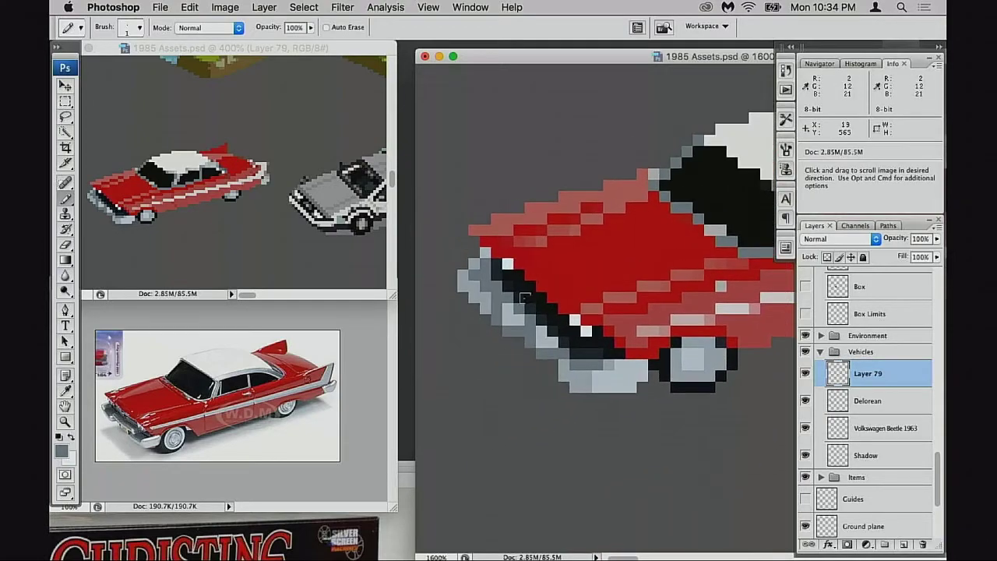
pyautogui.keyDown('alt'); pyautogui.click(498, 298); pyautogui.keyUp('alt')
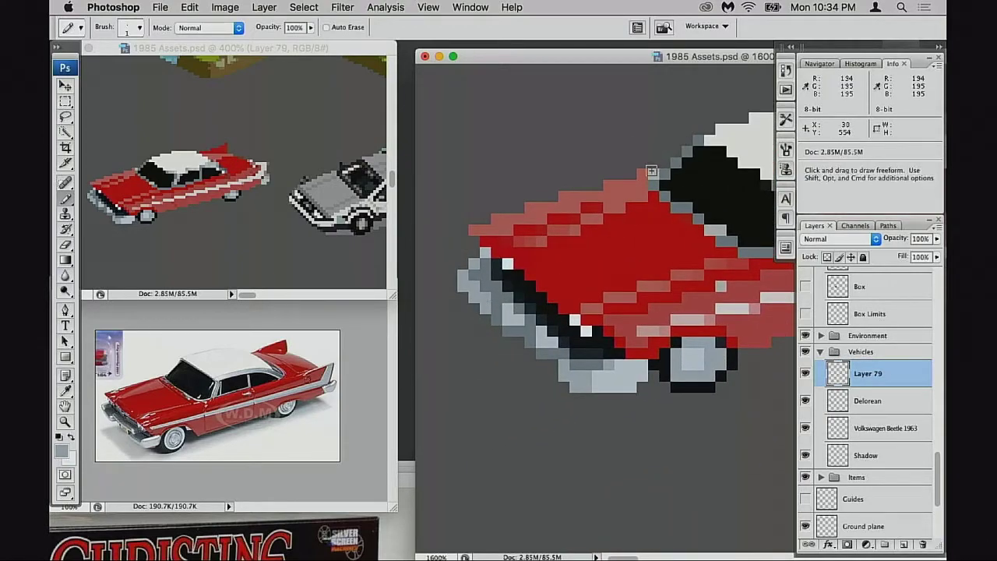
pyautogui.moveTo(647, 236); pyautogui.dragTo(627, 240)
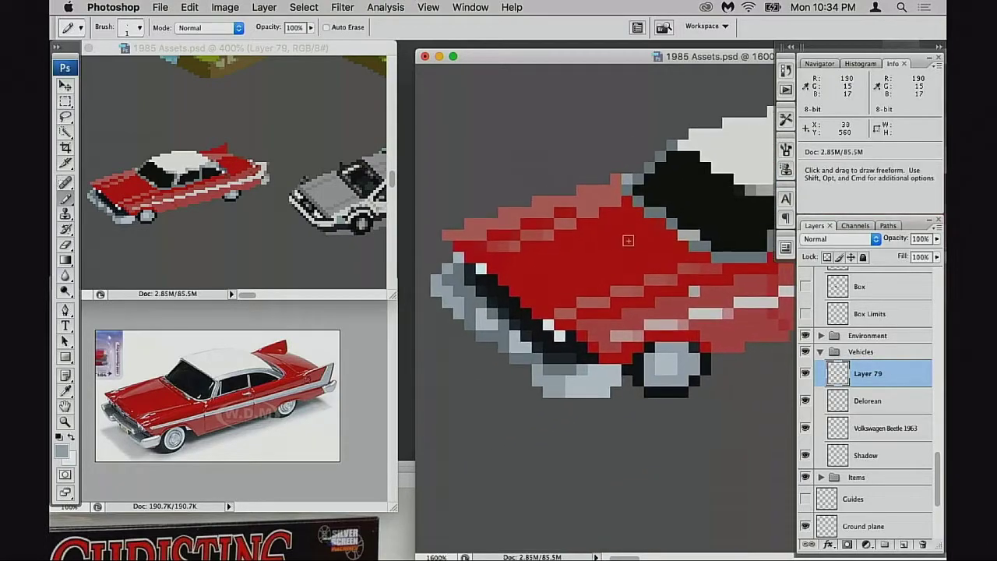
pyautogui.moveTo(674, 263); pyautogui.dragTo(649, 255)
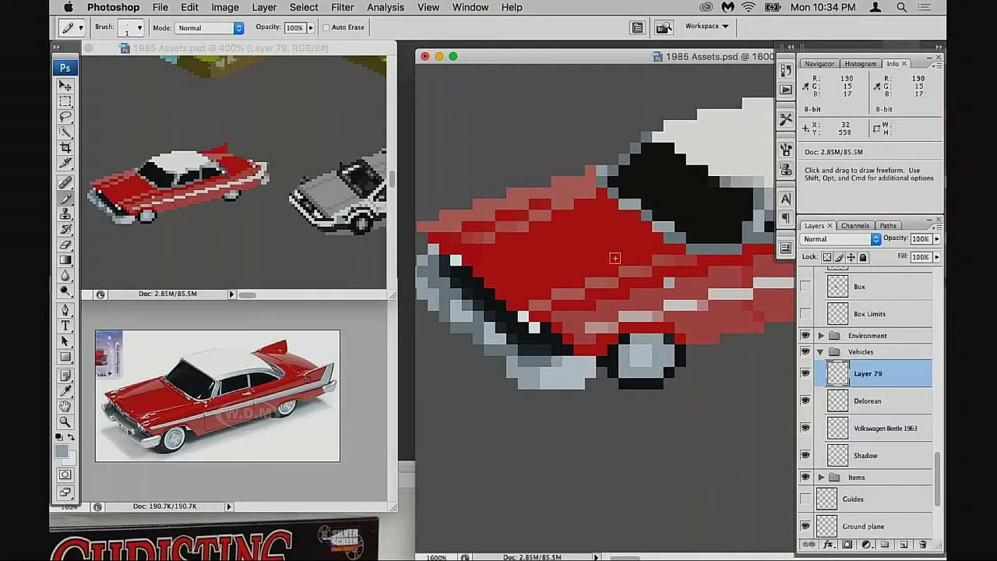
pyautogui.hscroll(5, 683, 262)
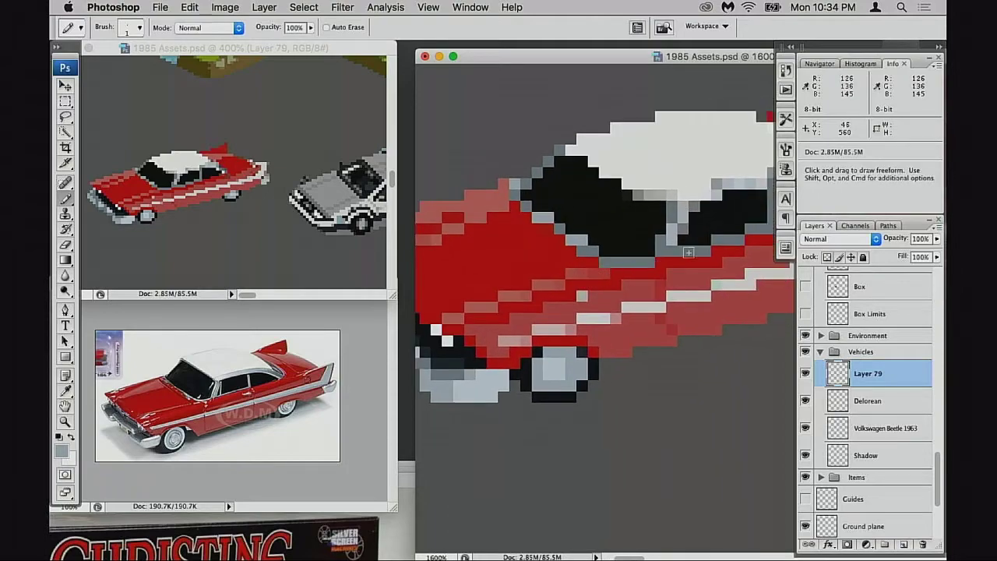
# - Refine the pillar between windshield and front side window with sampled window black and darker blue-grey
pyautogui.keyDown('alt'); pyautogui.click(613, 217); pyautogui.keyUp('alt')
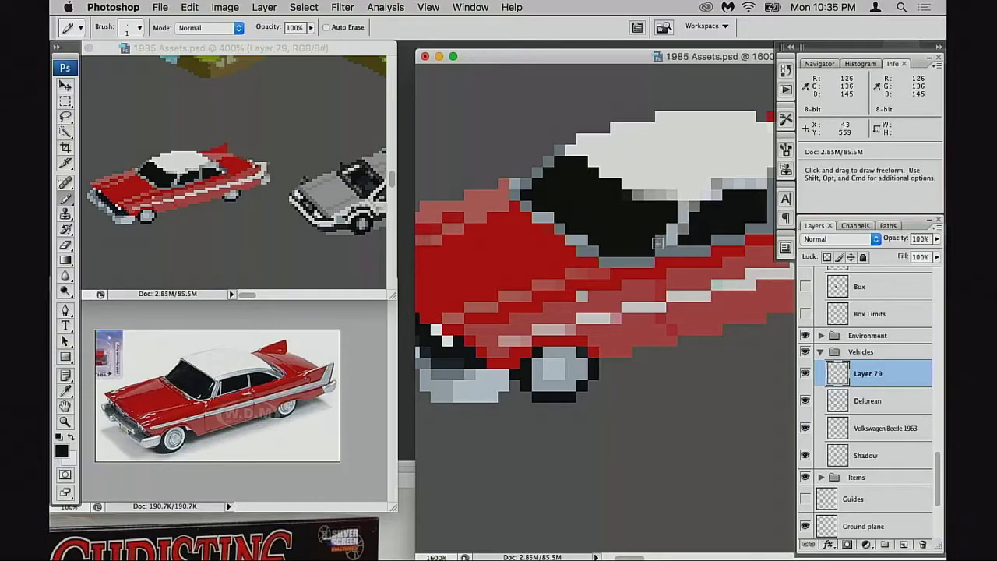
pyautogui.keyDown('alt'); pyautogui.click(663, 235); pyautogui.keyUp('alt')
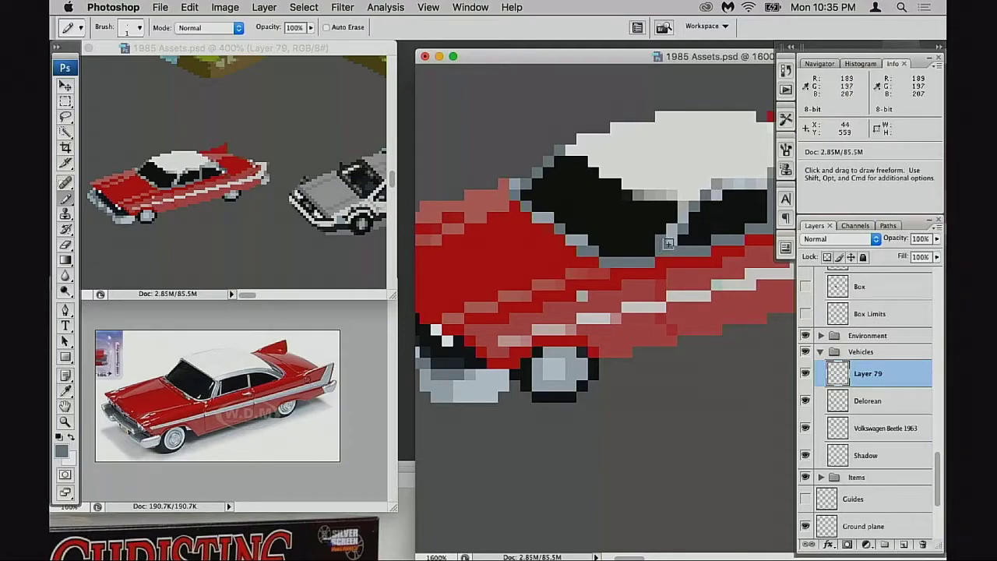
pyautogui.keyDown('alt'); pyautogui.click(731, 211); pyautogui.keyUp('alt')
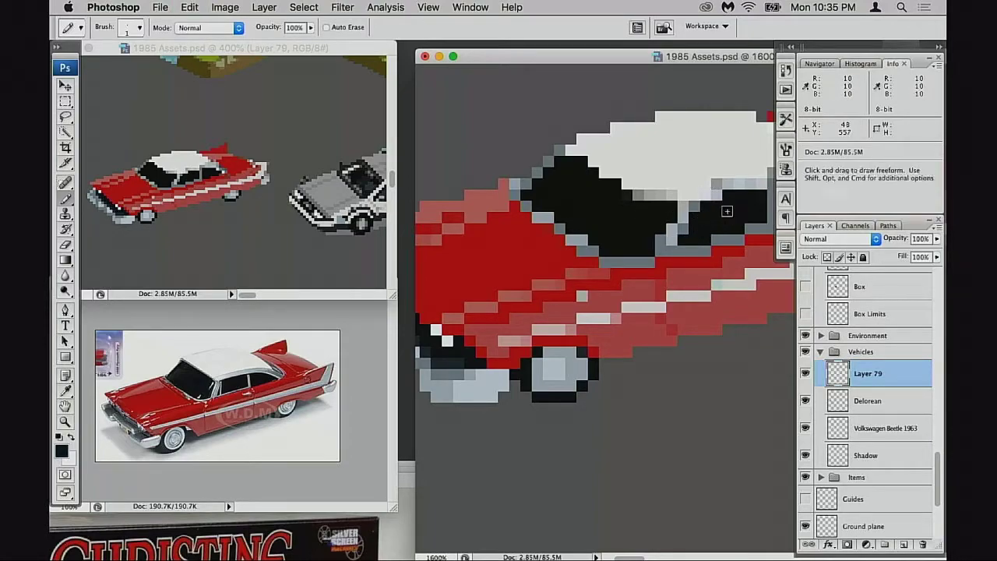
pyautogui.click(717, 196)
# - Recolour the trim along the top of the front side window with sampled darker blue-grey and sample the roof's white
pyautogui.moveTo(714, 229); pyautogui.dragTo(665, 236)
pyautogui.keyDown('alt'); pyautogui.click(677, 185); pyautogui.keyUp('alt')
pyautogui.moveTo(691, 192); pyautogui.dragTo(667, 191)
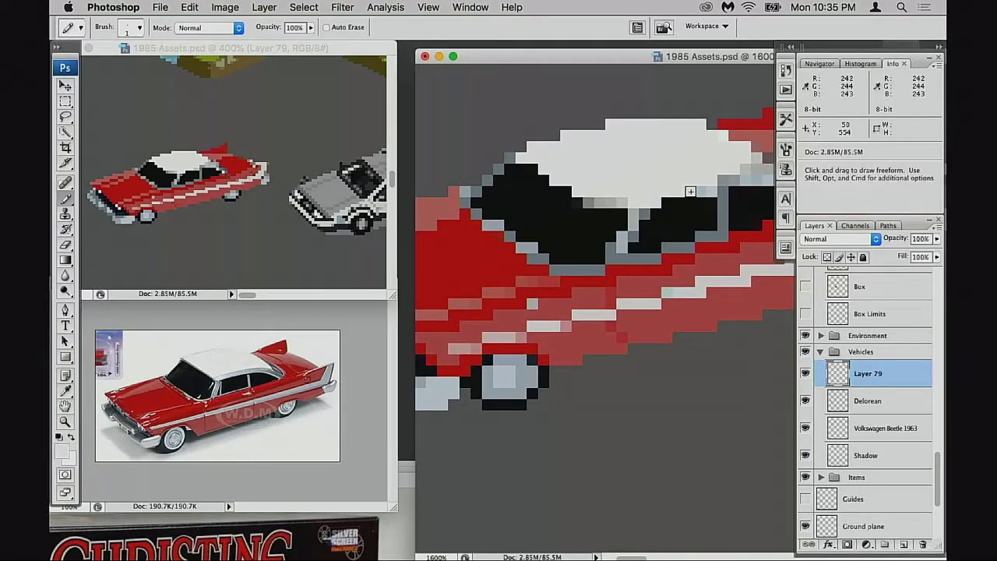
pyautogui.keyDown('alt'); pyautogui.click(656, 206); pyautogui.keyUp('alt')
pyautogui.moveTo(677, 192); pyautogui.dragTo(709, 191)
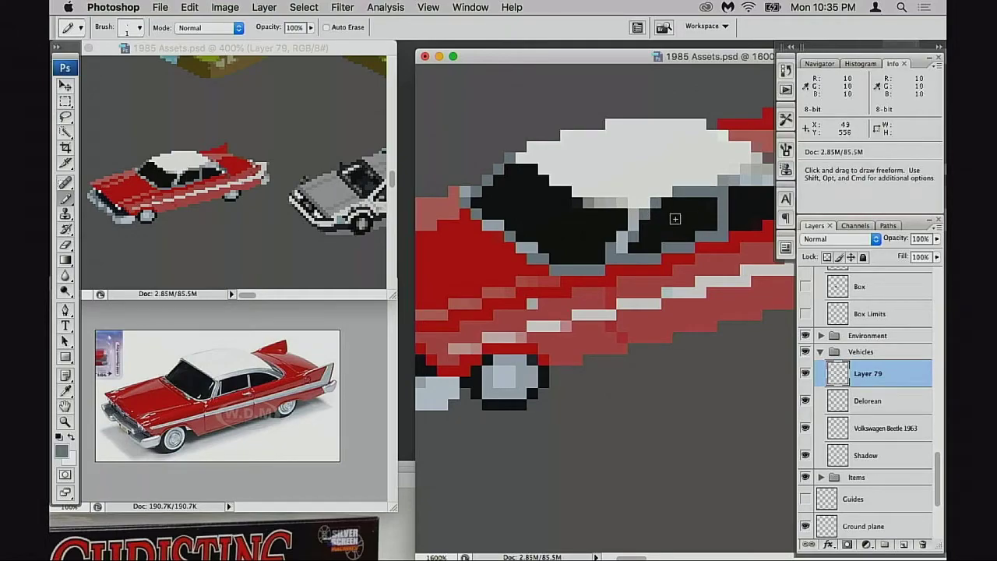
pyautogui.keyDown('alt'); pyautogui.click(677, 189); pyautogui.keyUp('alt')
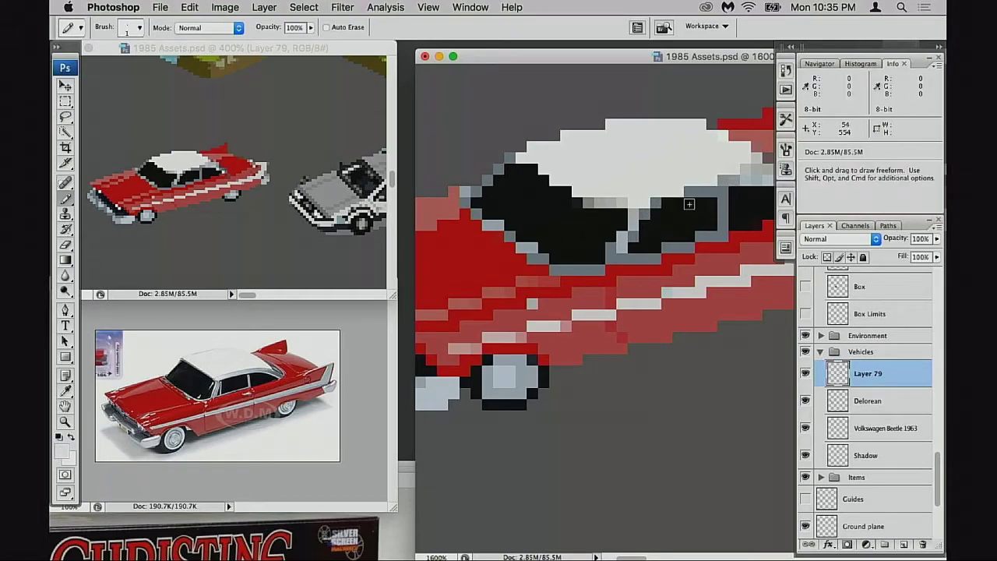
# - Recolour the trim along the top and back of the rear side window with blue-grey tones sampled from the adjacent frame
pyautogui.keyDown('alt'); pyautogui.click(534, 242); pyautogui.keyUp('alt')
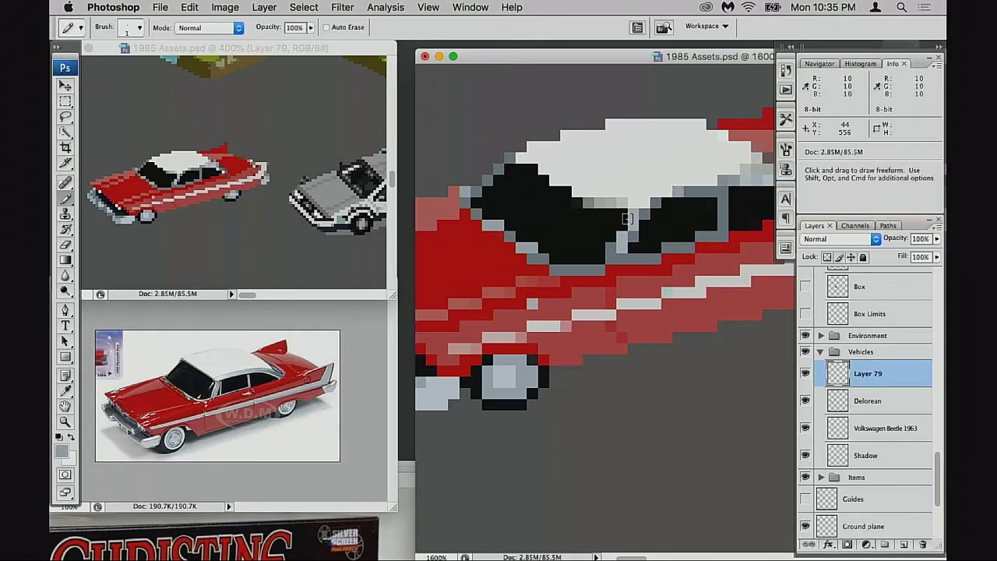
pyautogui.keyDown('alt'); pyautogui.click(734, 180); pyautogui.keyUp('alt')
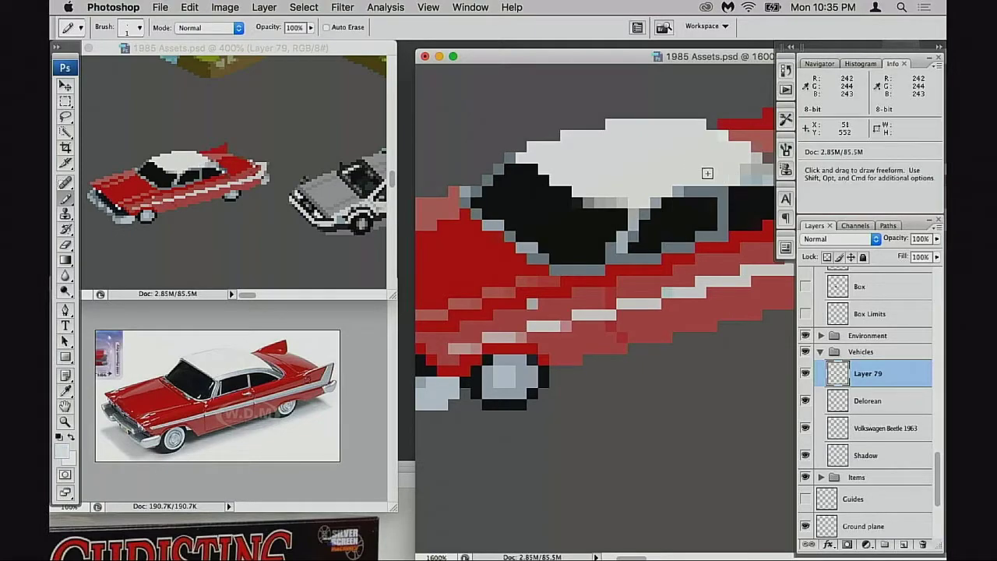
pyautogui.keyDown('alt'); pyautogui.click(683, 192); pyautogui.keyUp('alt')
pyautogui.moveTo(706, 204); pyautogui.dragTo(605, 216)
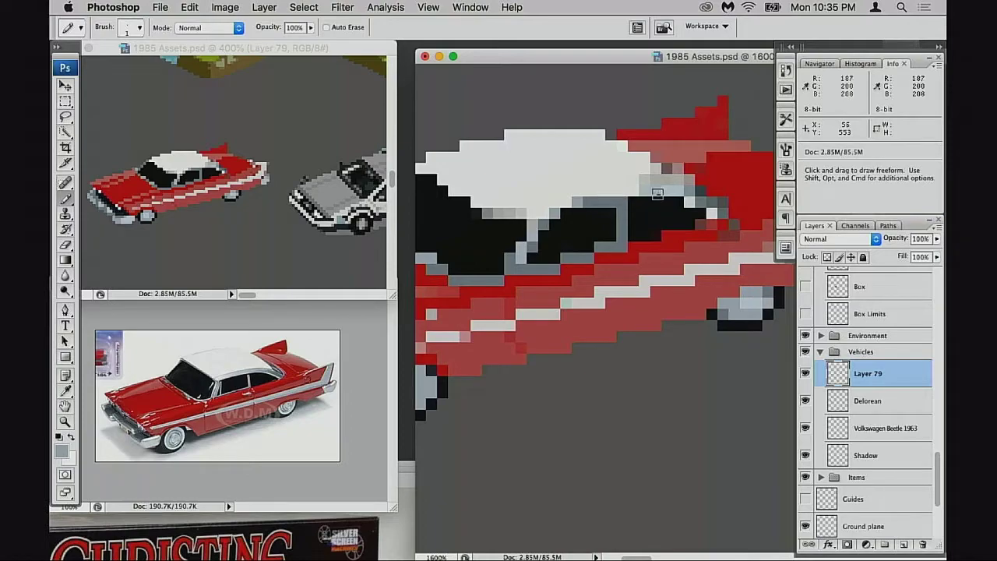
pyautogui.keyDown('alt'); pyautogui.click(624, 201); pyautogui.keyUp('alt')
pyautogui.moveTo(643, 198); pyautogui.dragTo(665, 198)
pyautogui.press('super+z')
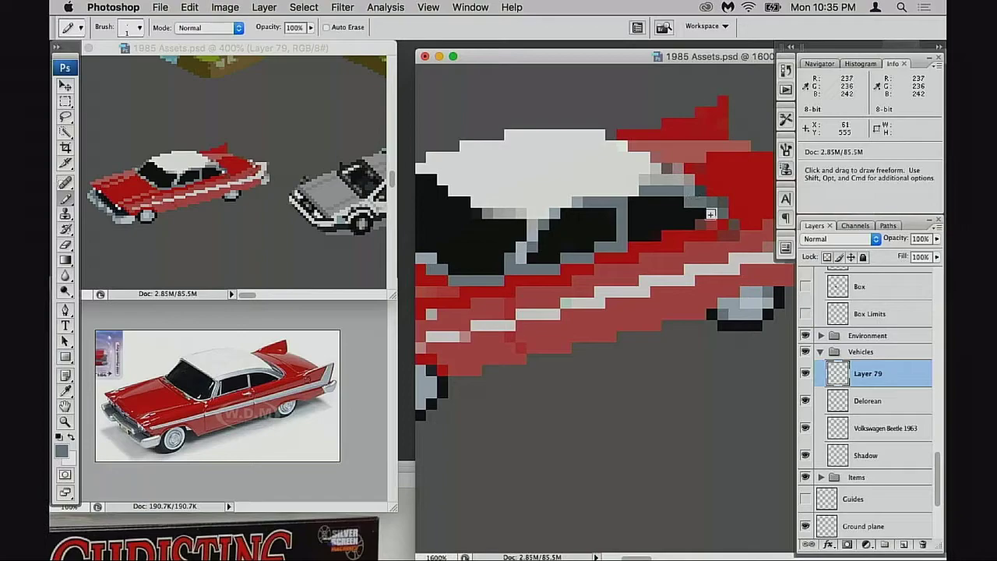
# - Clean up the roof's lower rear edge with white sampled from the roof and save the document
pyautogui.keyDown('alt'); pyautogui.click(686, 218); pyautogui.keyUp('alt')
pyautogui.keyDown('alt'); pyautogui.click(650, 180); pyautogui.keyUp('alt')
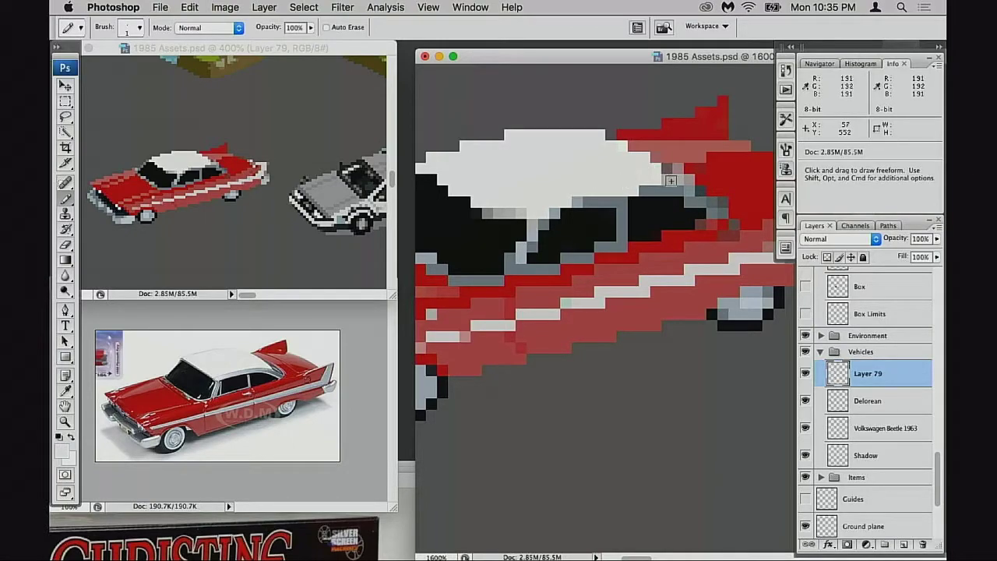
pyautogui.keyDown('alt'); pyautogui.click(635, 167); pyautogui.keyUp('alt')
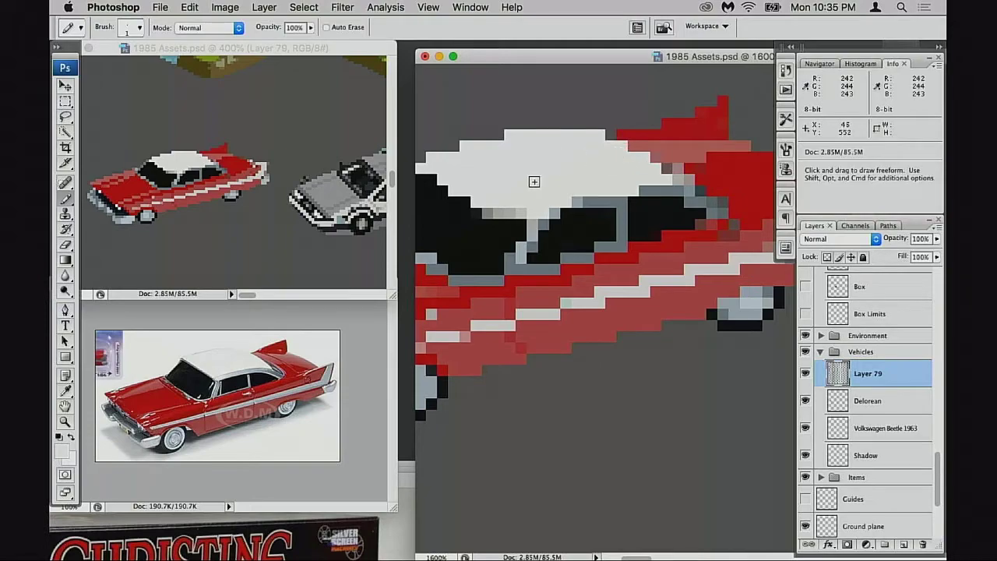
pyautogui.moveTo(537, 179); pyautogui.dragTo(613, 181)
pyautogui.press('super+s')
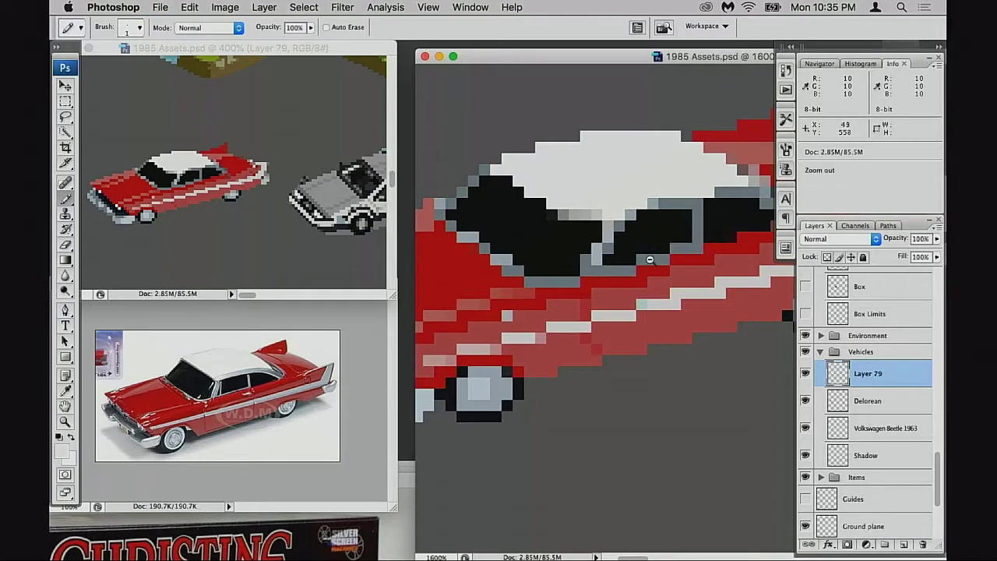
# - Erase the stray pale pixels along the upper edge of the car's rear deck beside the tail fin
pyautogui.keyDown('alt'); pyautogui.click(650, 260); pyautogui.keyUp('alt')
pyautogui.moveTo(669, 285); pyautogui.dragTo(599, 269)
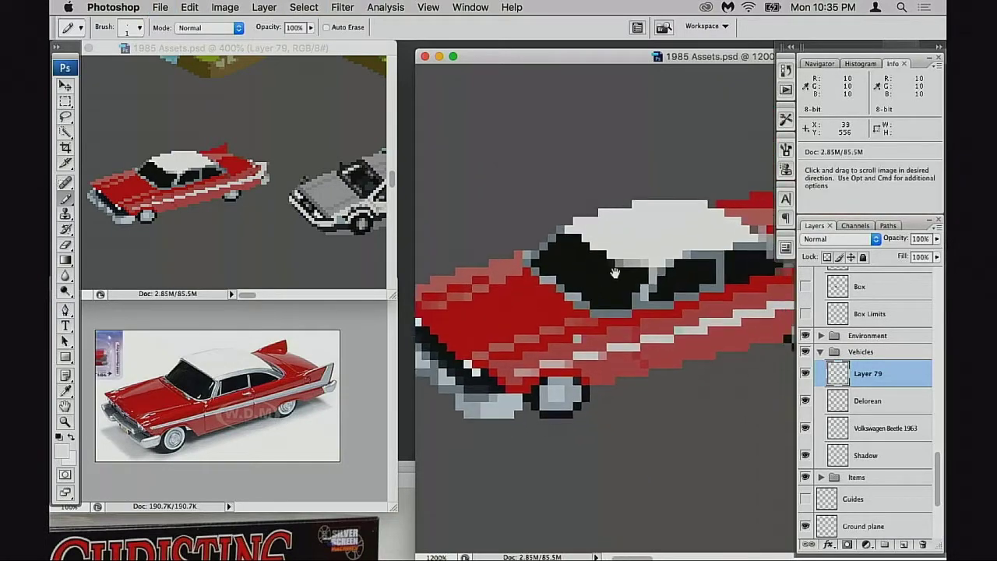
pyautogui.keyDown('alt'); pyautogui.click(649, 292); pyautogui.keyUp('alt')
pyautogui.keyDown('alt'); pyautogui.click(656, 294); pyautogui.keyUp('alt')
pyautogui.moveTo(663, 292); pyautogui.dragTo(628, 265)
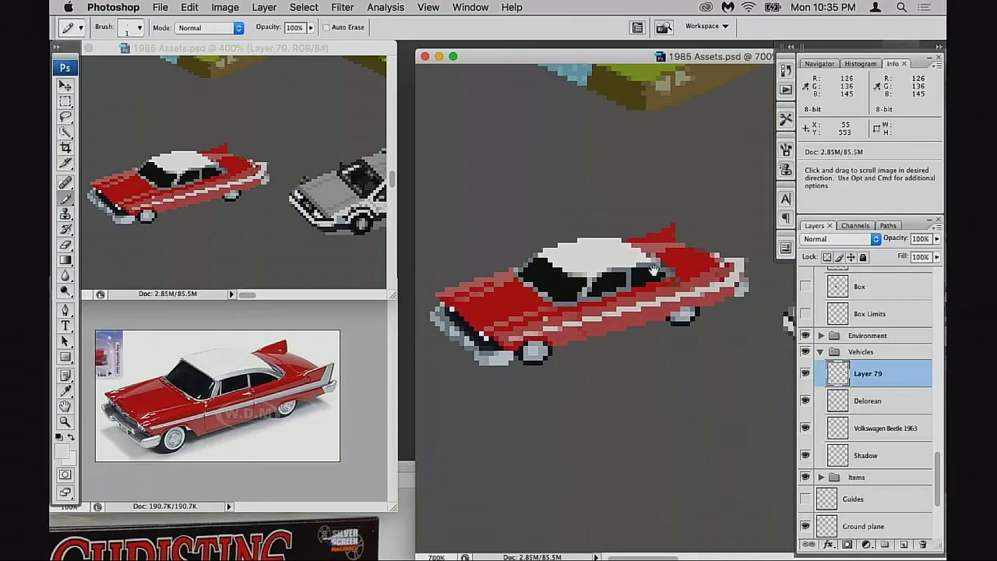
pyautogui.keyDown('super'); pyautogui.click(739, 297); pyautogui.keyUp('super')
pyautogui.keyDown('super'); pyautogui.click(739, 299); pyautogui.keyUp('super')
pyautogui.moveTo(734, 303); pyautogui.dragTo(597, 284)
pyautogui.press('e')
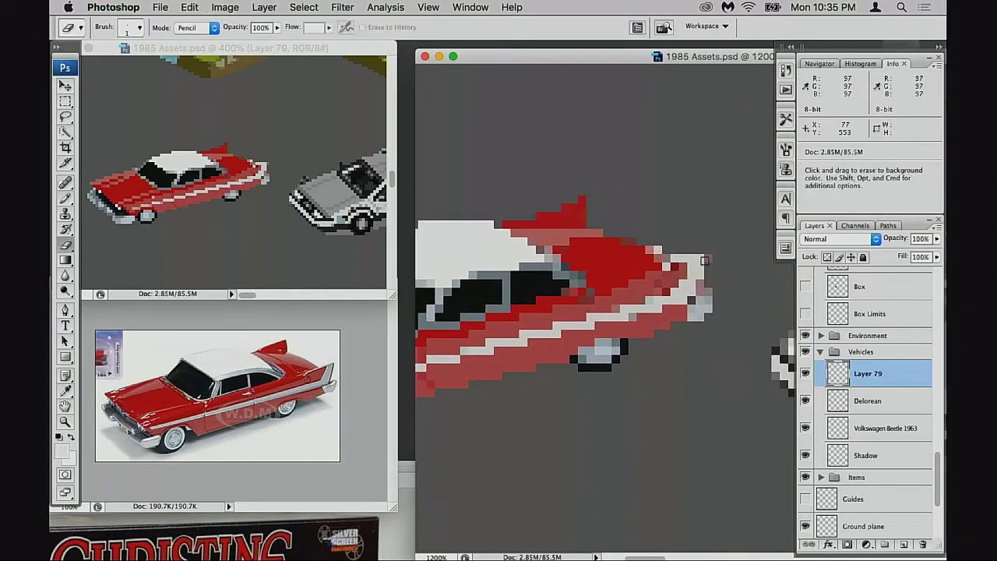
pyautogui.moveTo(676, 310)
pyautogui.mouseDown()
pyautogui.moveTo(670, 338)
pyautogui.moveTo(670, 294)
pyautogui.moveTo(658, 287)
pyautogui.mouseUp()
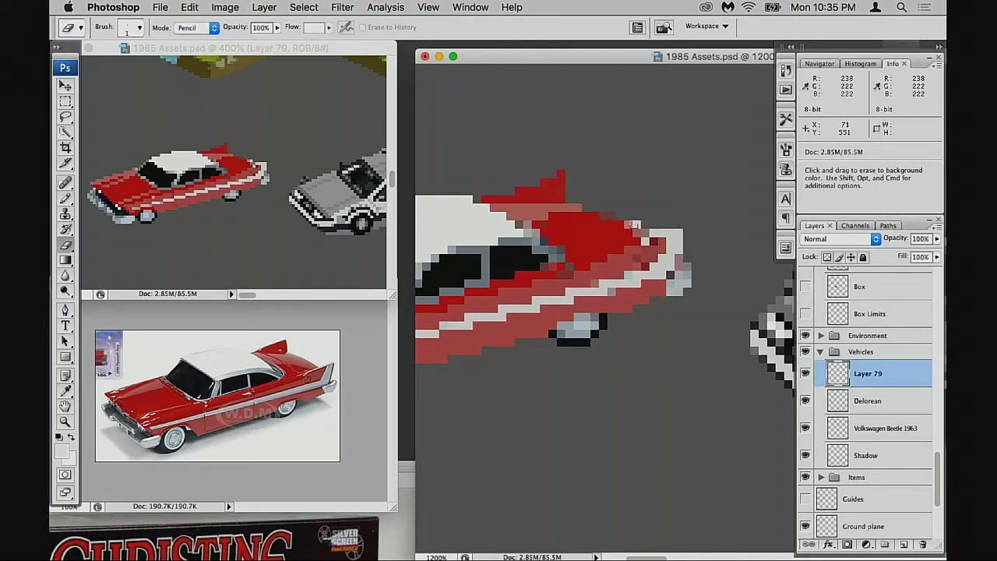
# - Repaint the rear deck's upper edge and the pixels behind the roof with sampled body red using the Pencil tool
pyautogui.press('b')
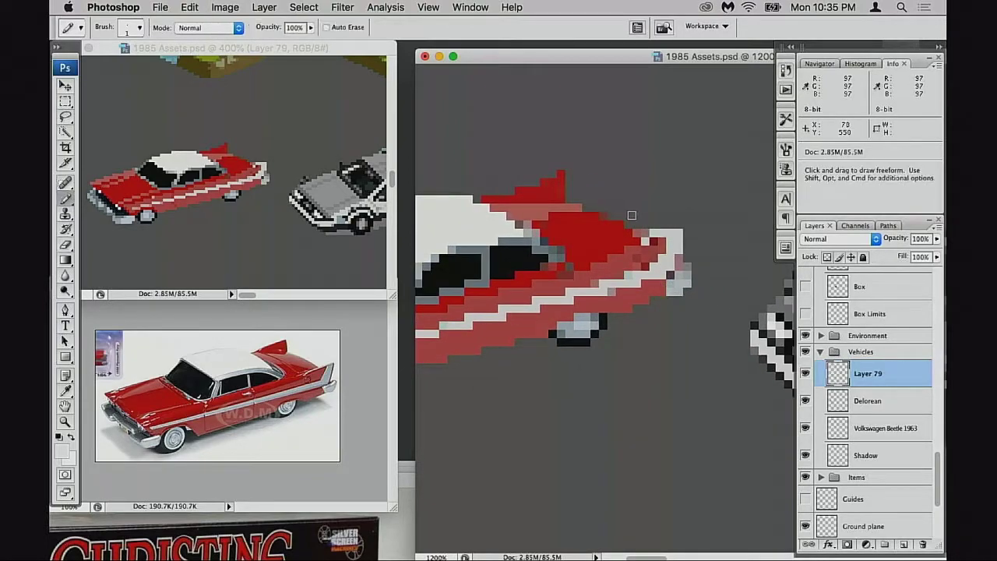
pyautogui.keyDown('alt'); pyautogui.click(612, 221); pyautogui.keyUp('alt')
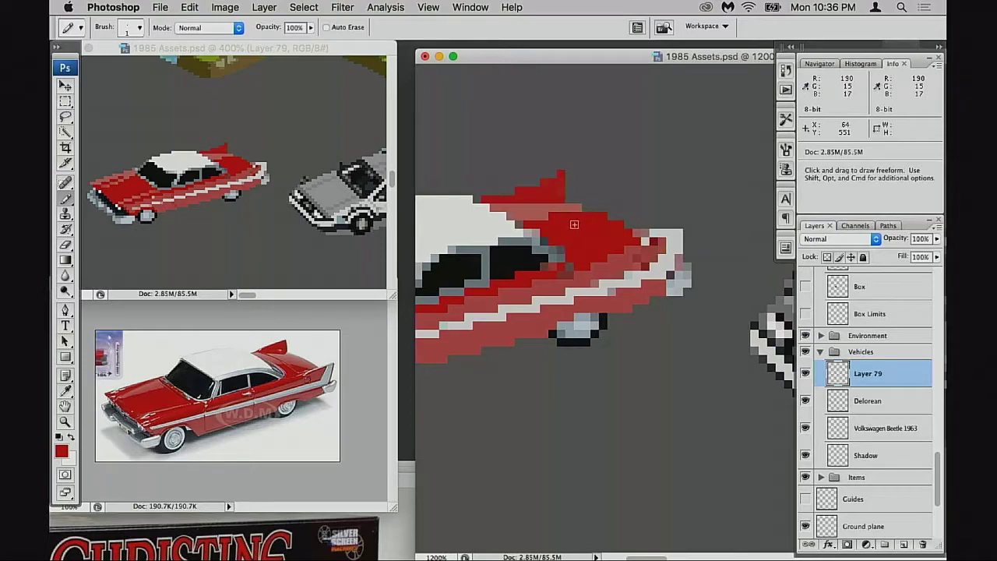
pyautogui.click(546, 218)
# - Blend the highlight at the tail fin's base into the rear deck with sampled lighter reds, using 50% and full pencil opacity
pyautogui.keyDown('alt'); pyautogui.click(539, 213); pyautogui.keyUp('alt')
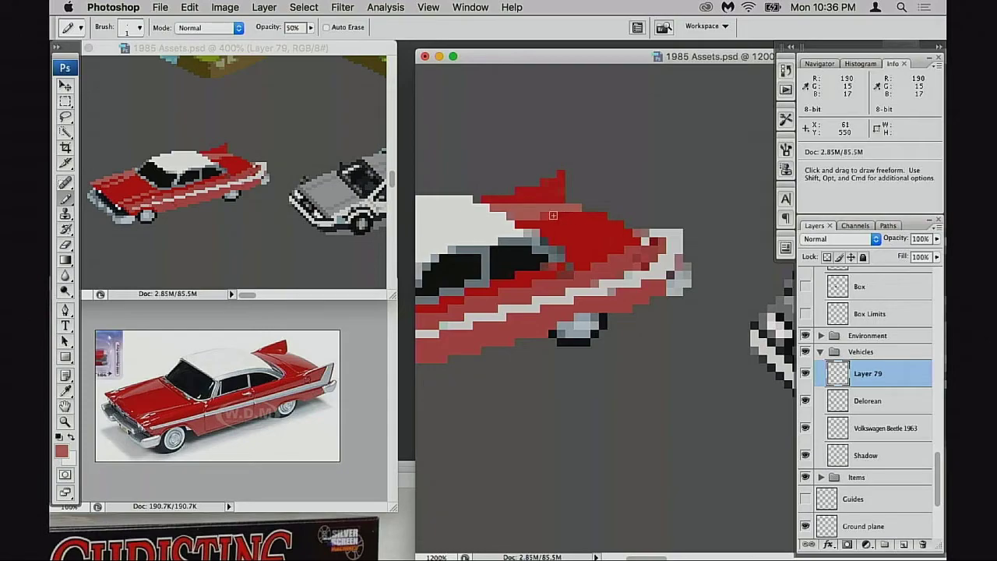
pyautogui.press('0')
pyautogui.keyDown('alt'); pyautogui.click(581, 211); pyautogui.keyUp('alt')
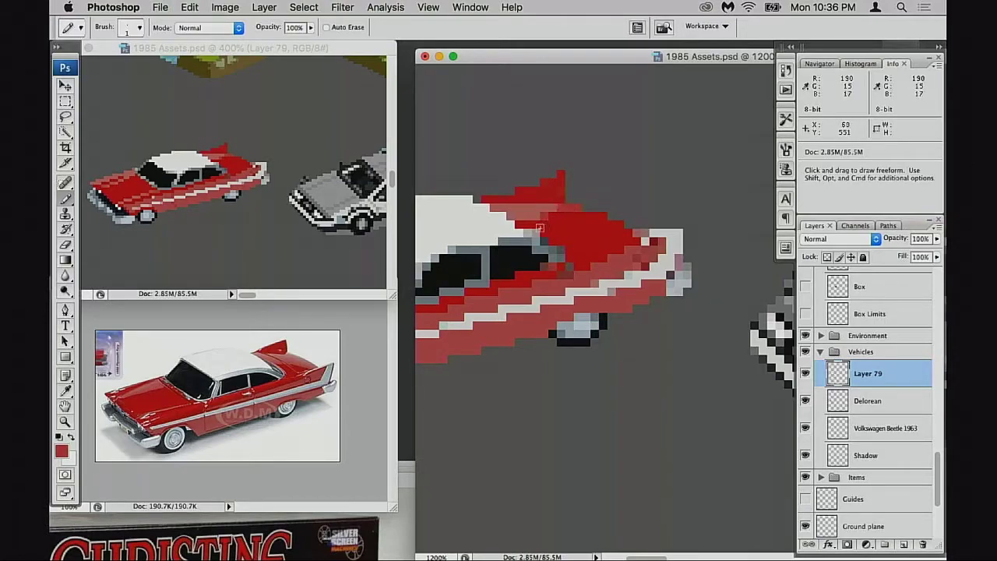
pyautogui.keyDown('alt'); pyautogui.click(555, 218); pyautogui.keyUp('alt')
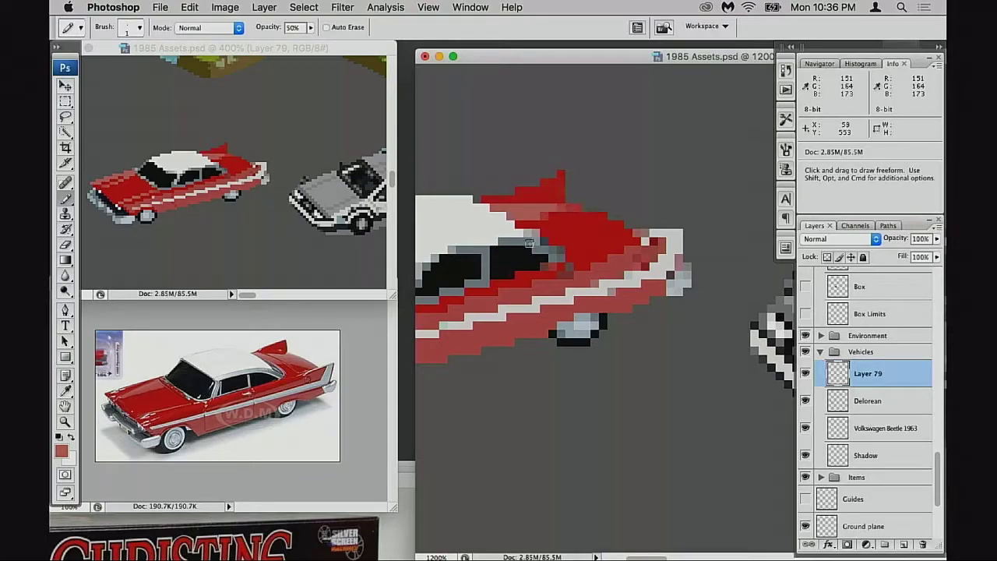
# - Check the whole car beside the neighbouring vehicle sprites, clear any selection and save the document
pyautogui.moveTo(585, 229); pyautogui.dragTo(635, 253)
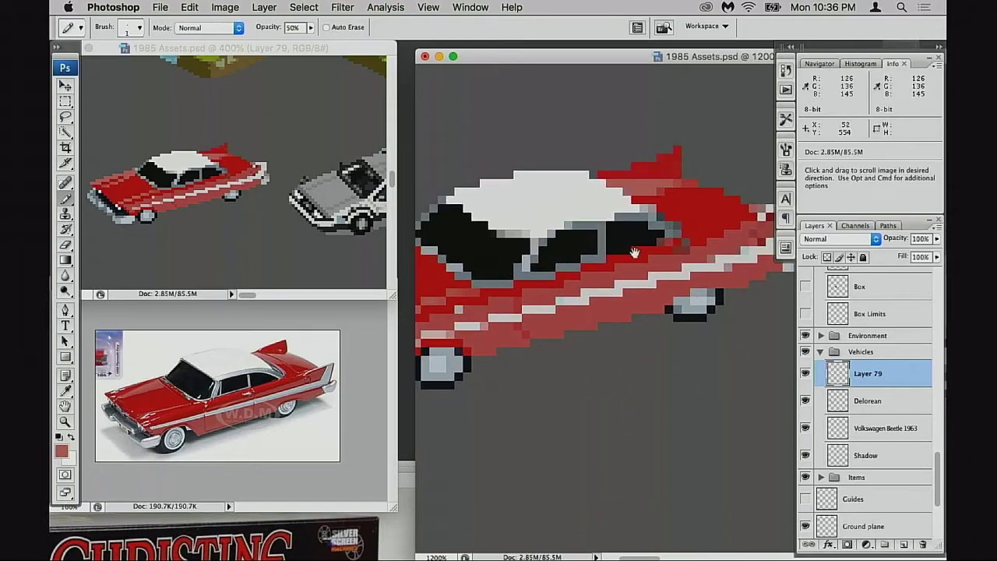
pyautogui.keyDown('super'); pyautogui.click(646, 302); pyautogui.keyUp('super')
pyautogui.moveTo(621, 309); pyautogui.dragTo(646, 290)
pyautogui.keyDown('alt'); pyautogui.click(633, 301); pyautogui.keyUp('alt')
pyautogui.keyDown('alt'); pyautogui.click(633, 302); pyautogui.keyUp('alt')
pyautogui.keyDown('alt'); pyautogui.click(633, 302); pyautogui.keyUp('alt')
pyautogui.keyDown('alt'); pyautogui.click(634, 311); pyautogui.keyUp('alt')
pyautogui.keyDown('alt'); pyautogui.click(632, 316); pyautogui.keyUp('alt')
pyautogui.keyDown('alt'); pyautogui.click(633, 319); pyautogui.keyUp('alt')
pyautogui.keyDown('alt'); pyautogui.click(633, 320); pyautogui.keyUp('alt')
pyautogui.moveTo(635, 318); pyautogui.dragTo(656, 285)
pyautogui.press('super+d')
pyautogui.press('super+s')
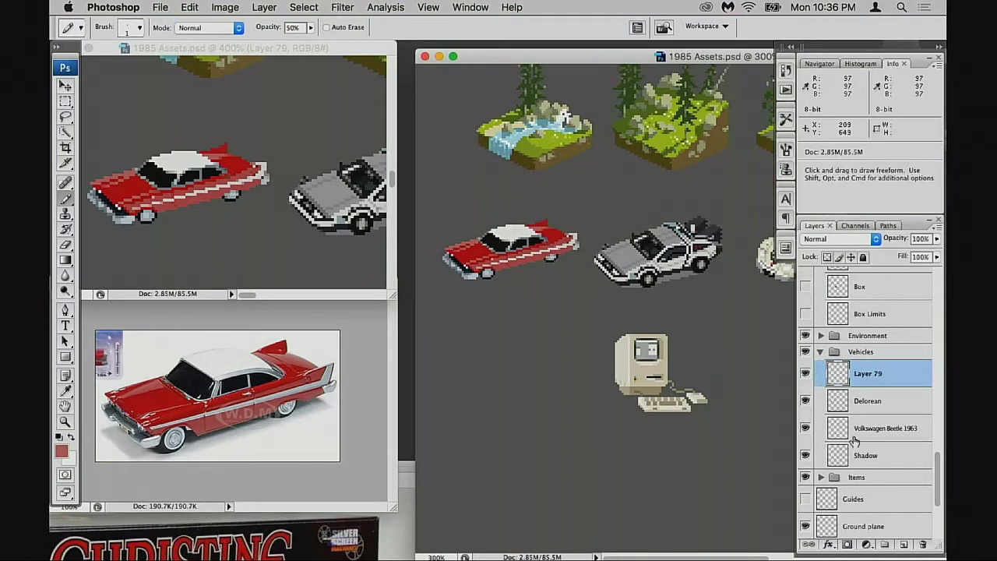
# - Paint over the dark and off-tone pixels on the rear fender with sampled muted red at 100% opacity
pyautogui.moveTo(552, 218); pyautogui.dragTo(635, 305)
pyautogui.moveTo(561, 272); pyautogui.dragTo(597, 291)
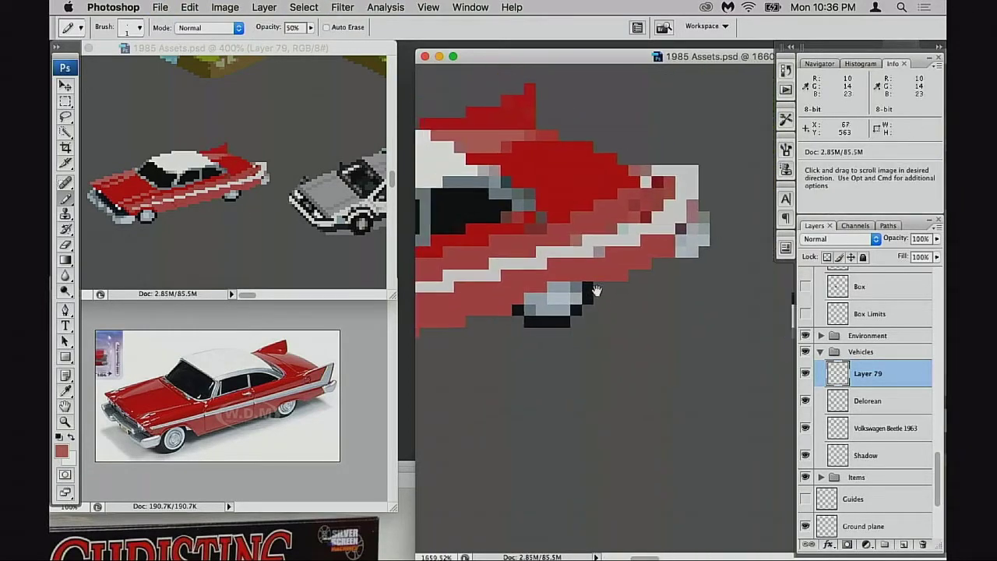
pyautogui.keyDown('super'); pyautogui.click(651, 224); pyautogui.keyUp('super')
pyautogui.press('0')
pyautogui.keyDown('alt'); pyautogui.click(652, 335); pyautogui.keyUp('alt')
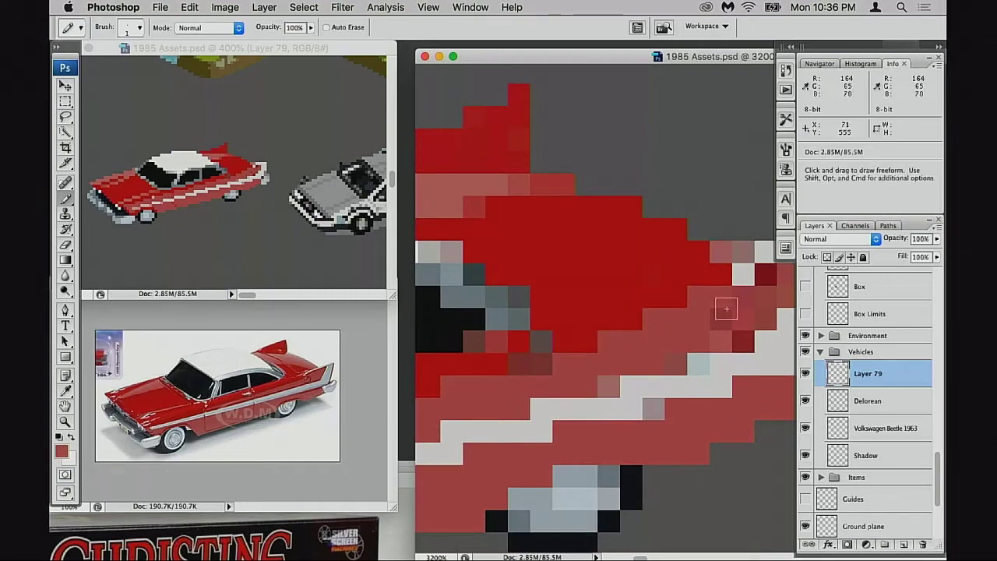
pyautogui.hscroll(5, 662, 335)
pyautogui.click(695, 274)
pyautogui.scroll(-3, 597, 334)
pyautogui.hscroll(-3, 596, 333)
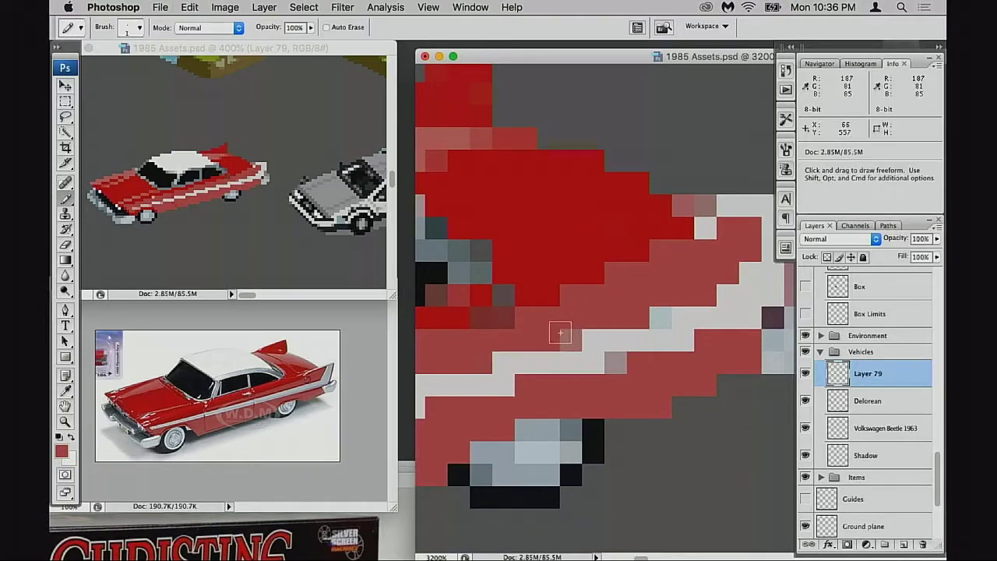
# - Soften the stepped edges of the white side stripe above the rear wheel with single pixels of sampled pink
pyautogui.keyDown('alt'); pyautogui.click(561, 343); pyautogui.keyUp('alt')
pyautogui.scroll(-2, 547, 357)
pyautogui.hscroll(-4, 547, 358)
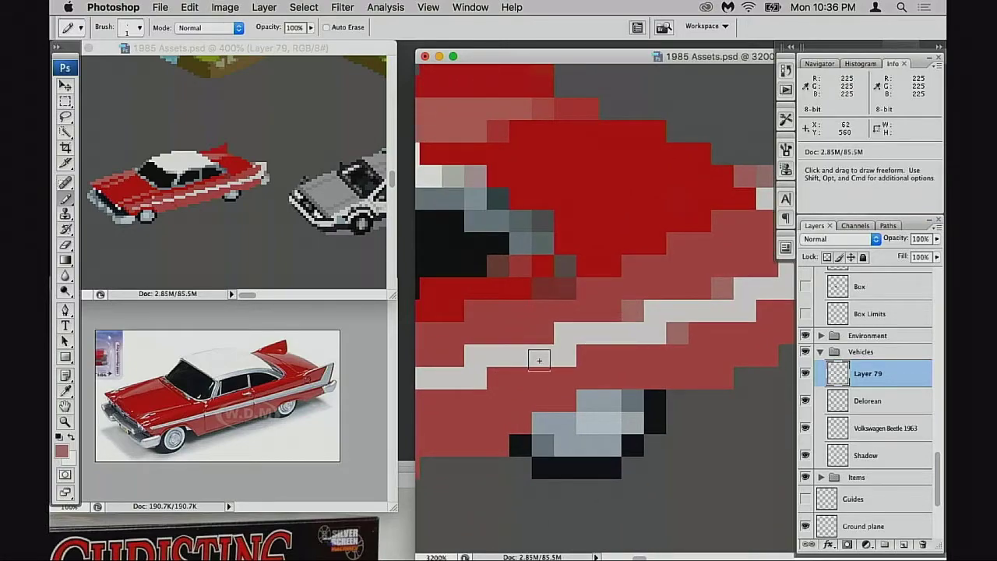
pyautogui.click(563, 332)
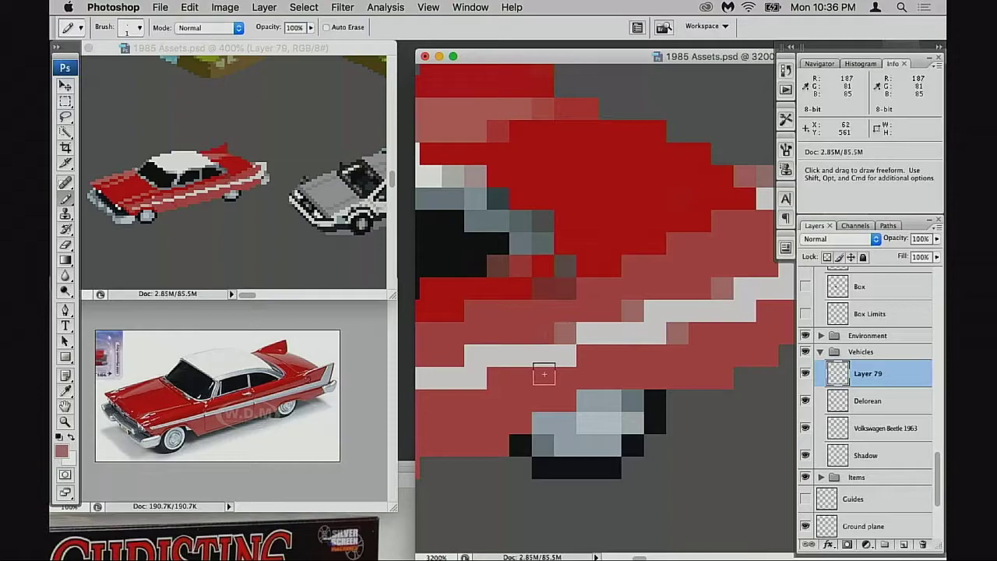
pyautogui.press('super+z')
pyautogui.click(543, 335)
pyautogui.click(589, 356)
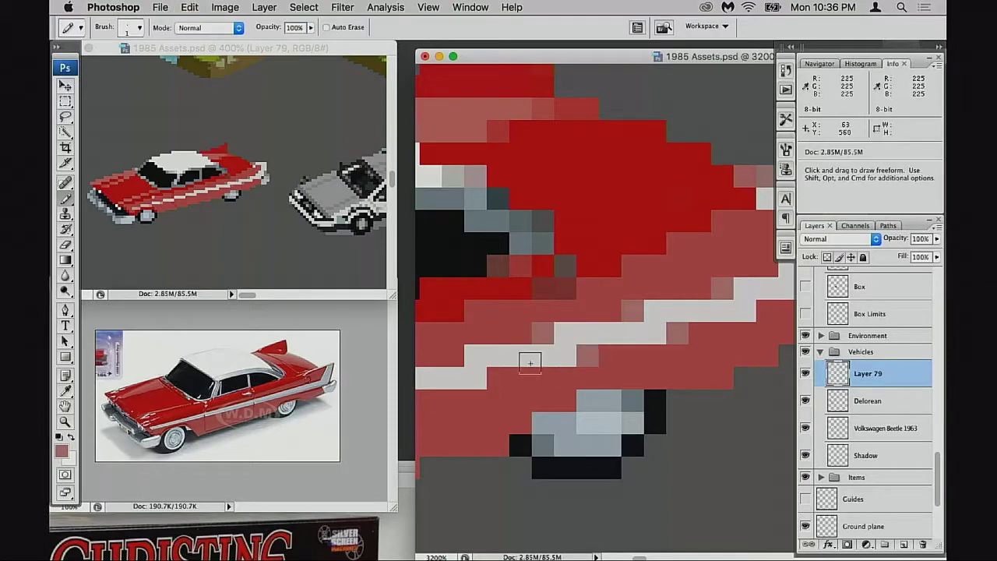
# - Continue blending the white stripe's steps along the doors with pink pixels above and below its edges
pyautogui.hscroll(-3, 530, 363)
pyautogui.scroll(-1, 530, 363)
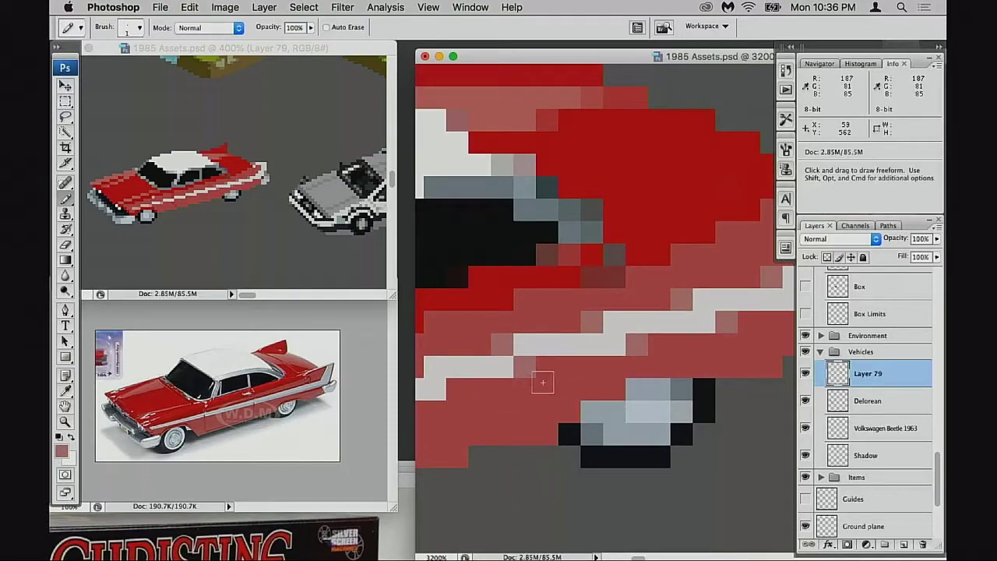
pyautogui.hscroll(-2, 550, 372)
pyautogui.scroll(-1, 550, 371)
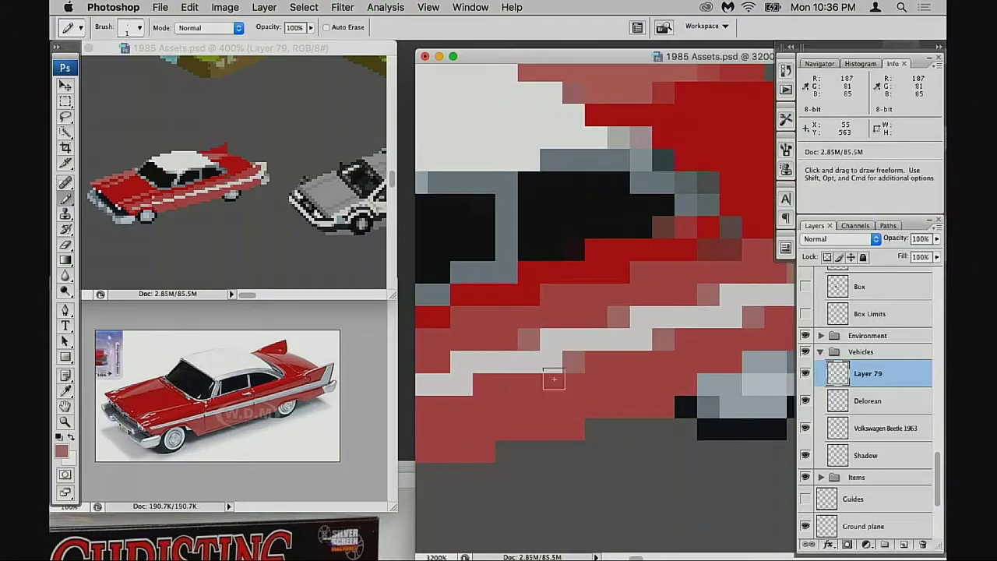
pyautogui.hscroll(-4, 550, 378)
pyautogui.click(578, 334)
pyautogui.click(511, 356)
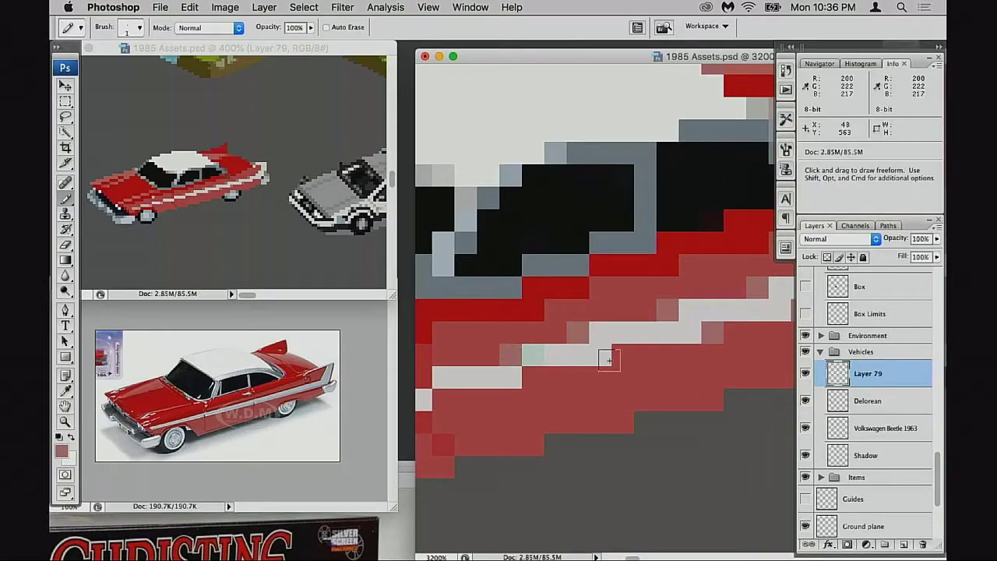
pyautogui.click(624, 356)
# - Repaint the green-tinted pixel in the door section of the side stripe with sampled off-white
pyautogui.keyDown('alt'); pyautogui.click(612, 338); pyautogui.keyUp('alt')
pyautogui.click(534, 355)
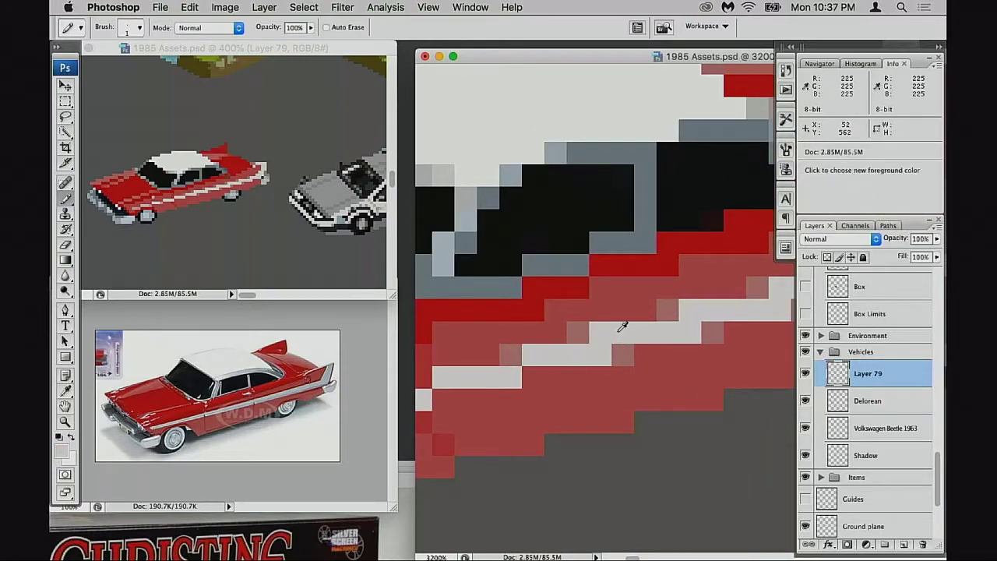
pyautogui.moveTo(535, 374); pyautogui.dragTo(634, 344)
# - Sample the pink transition colour and soften the stripe's remaining steps from the front door towards the front wheel
pyautogui.keyDown('alt'); pyautogui.click(612, 323); pyautogui.keyUp('alt')
pyautogui.click(632, 346)
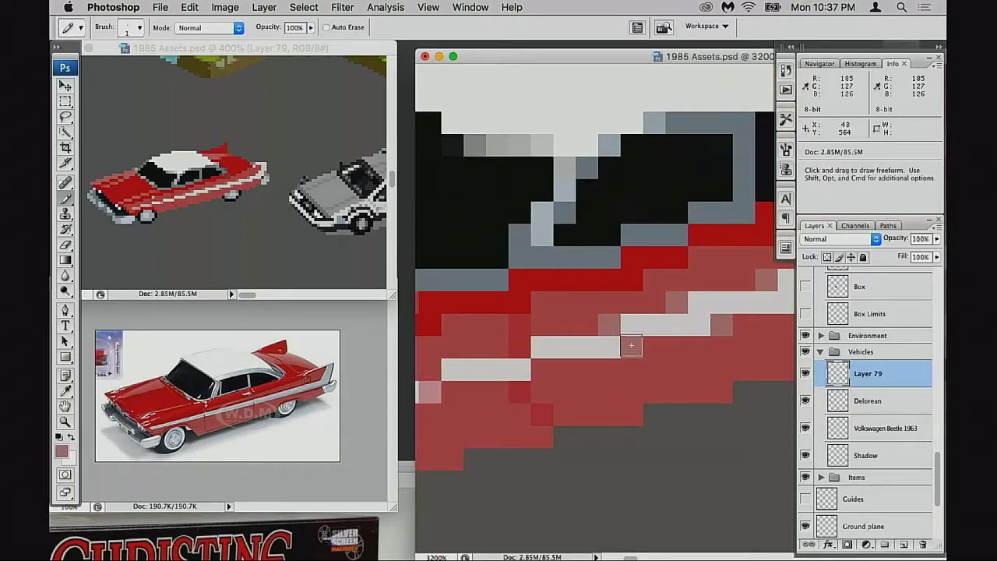
pyautogui.moveTo(477, 379); pyautogui.dragTo(626, 344)
pyautogui.click(486, 366)
pyautogui.click(508, 359)
pyautogui.moveTo(511, 364); pyautogui.dragTo(519, 364)
pyautogui.hscroll(-5, 518, 363)
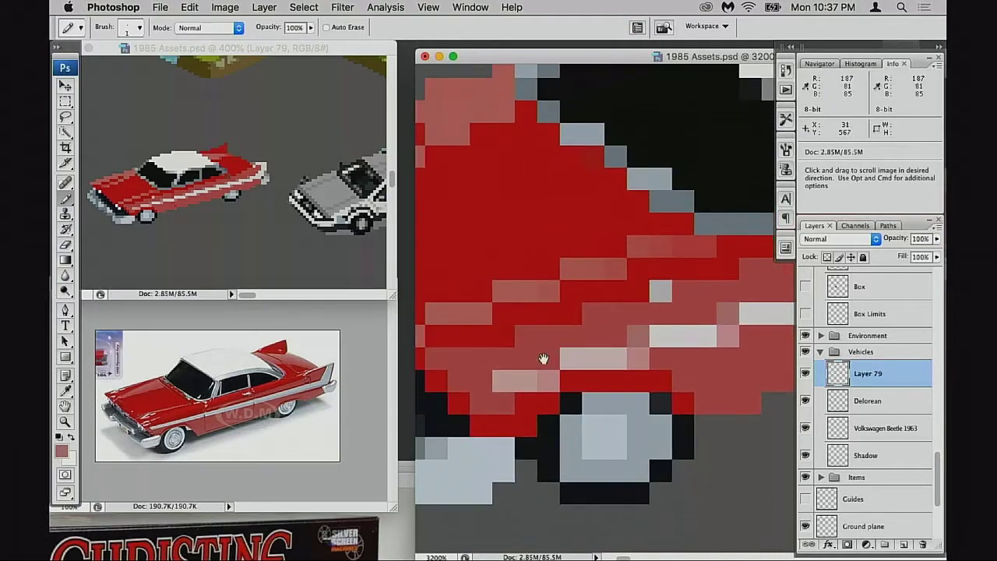
# - Replace the dark purple and pinkish pixels between the stripe's rear end and the rear bumper with sampled muted red
pyautogui.hscroll(3, 665, 312)
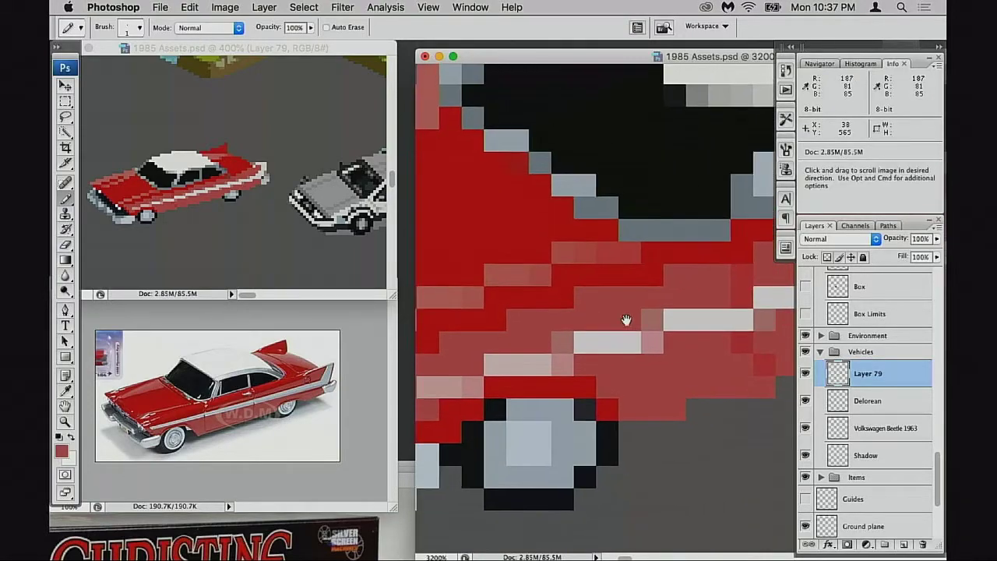
pyautogui.keyDown('alt'); pyautogui.click(658, 327); pyautogui.keyUp('alt')
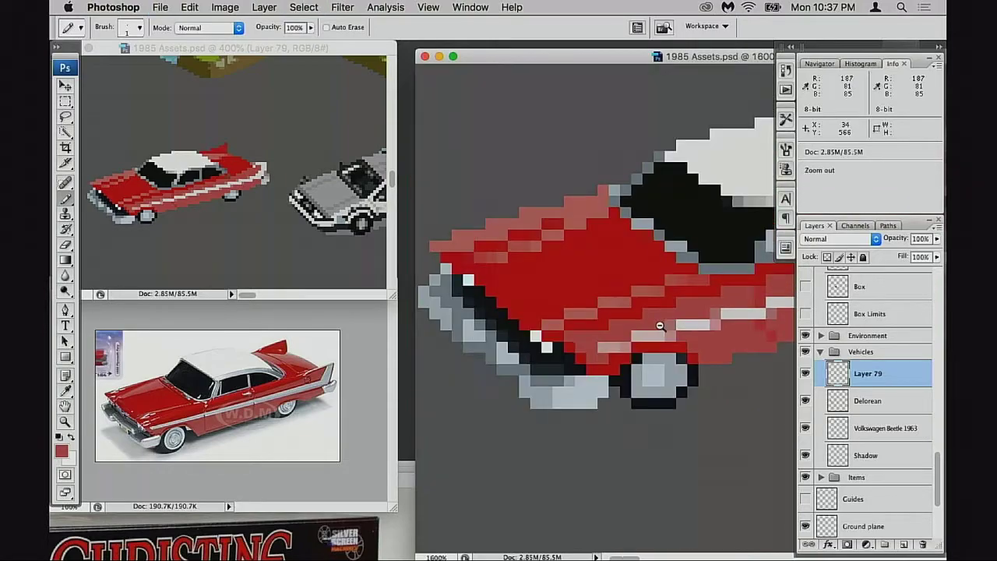
pyautogui.keyDown('alt'); pyautogui.click(667, 329); pyautogui.keyUp('alt')
pyautogui.keyDown('alt'); pyautogui.click(667, 331); pyautogui.keyUp('alt')
pyautogui.keyDown('alt'); pyautogui.click(666, 335); pyautogui.keyUp('alt')
pyautogui.keyDown('alt'); pyautogui.click(665, 338); pyautogui.keyUp('alt')
pyautogui.moveTo(667, 338); pyautogui.dragTo(601, 353)
pyautogui.moveTo(636, 233); pyautogui.dragTo(681, 283)
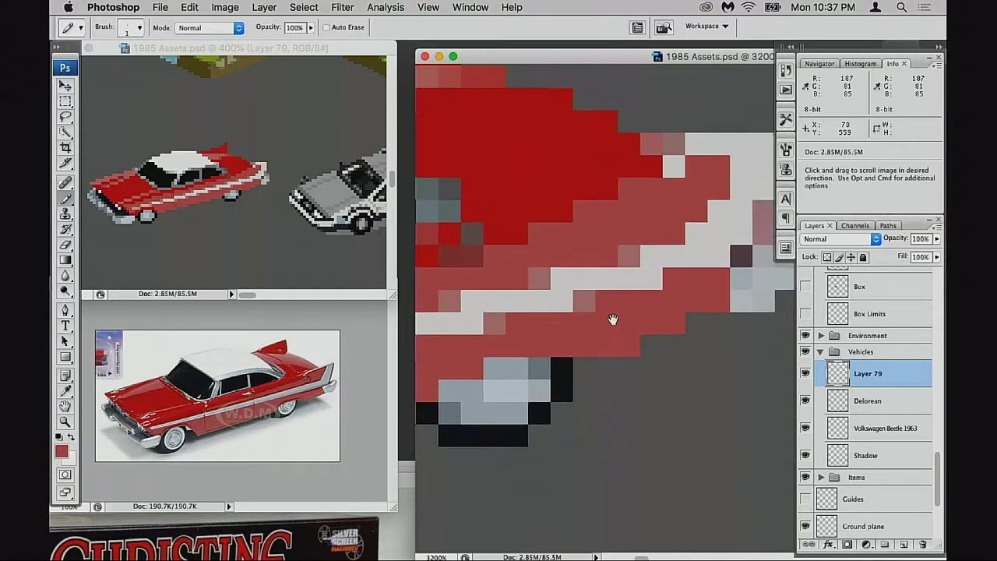
pyautogui.keyDown('alt'); pyautogui.click(686, 214); pyautogui.keyUp('alt')
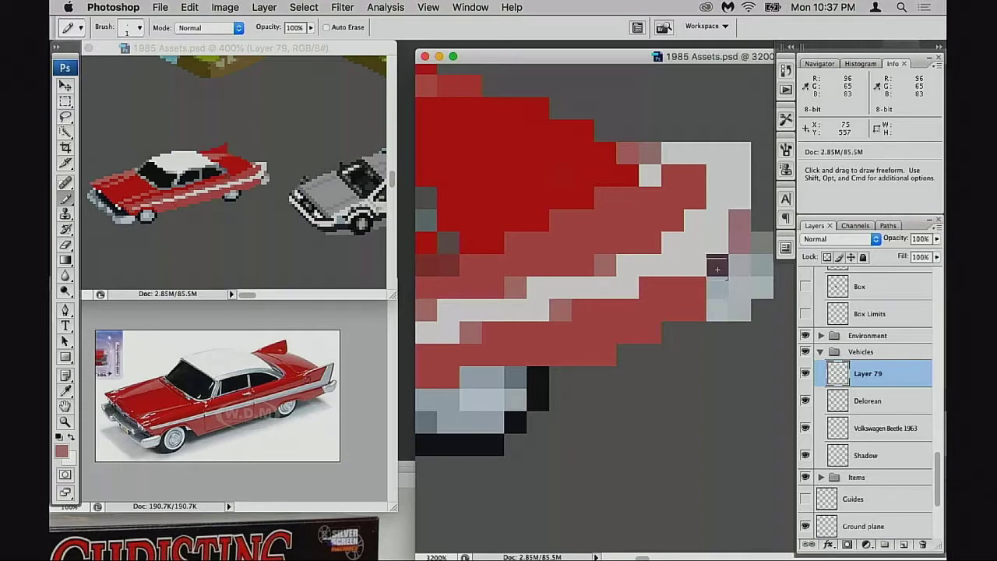
pyautogui.press('super+minus')
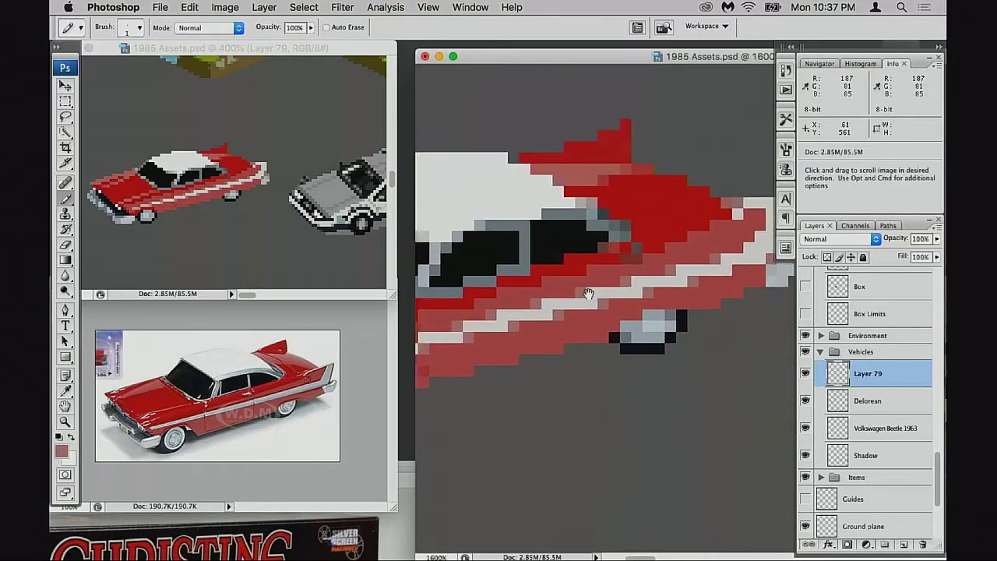
pyautogui.keyDown('alt'); pyautogui.click(687, 257); pyautogui.keyUp('alt')
pyautogui.keyDown('alt'); pyautogui.click(666, 260); pyautogui.keyUp('alt')
pyautogui.click(690, 231)
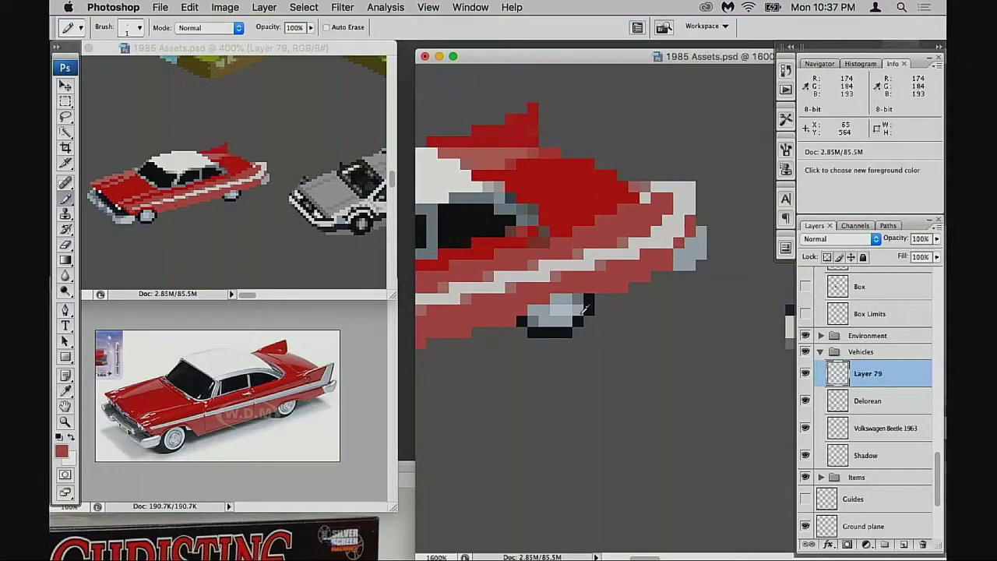
# - Retouch the rear bumper pixels with light blue-grey sampled from the chrome front bumper
pyautogui.moveTo(616, 331); pyautogui.dragTo(815, 290)
pyautogui.keyDown('alt'); pyautogui.click(527, 345); pyautogui.keyUp('alt')
pyautogui.moveTo(571, 349); pyautogui.dragTo(569, 328)
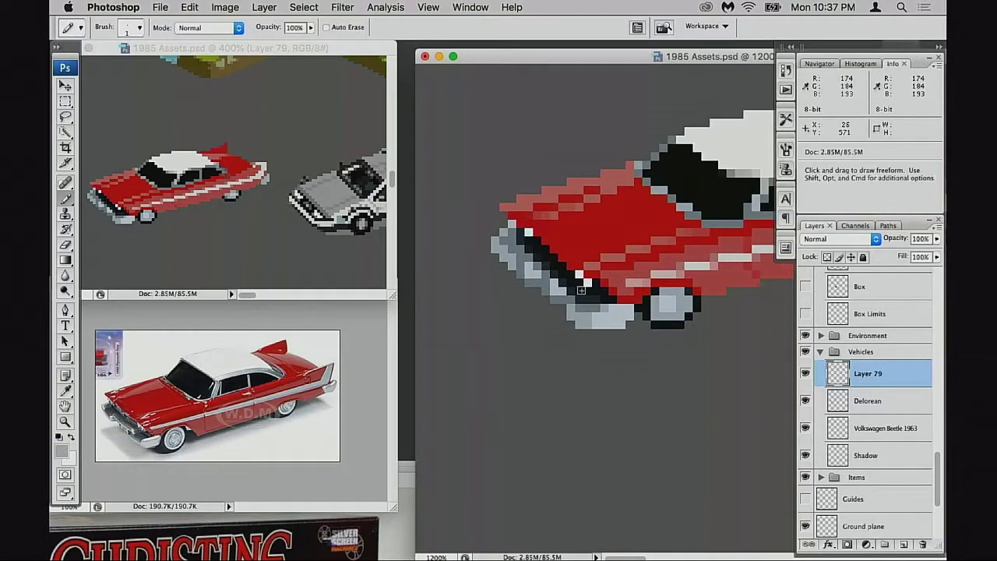
pyautogui.keyDown('alt'); pyautogui.click(564, 288); pyautogui.keyUp('alt')
pyautogui.moveTo(686, 273); pyautogui.dragTo(411, 328)
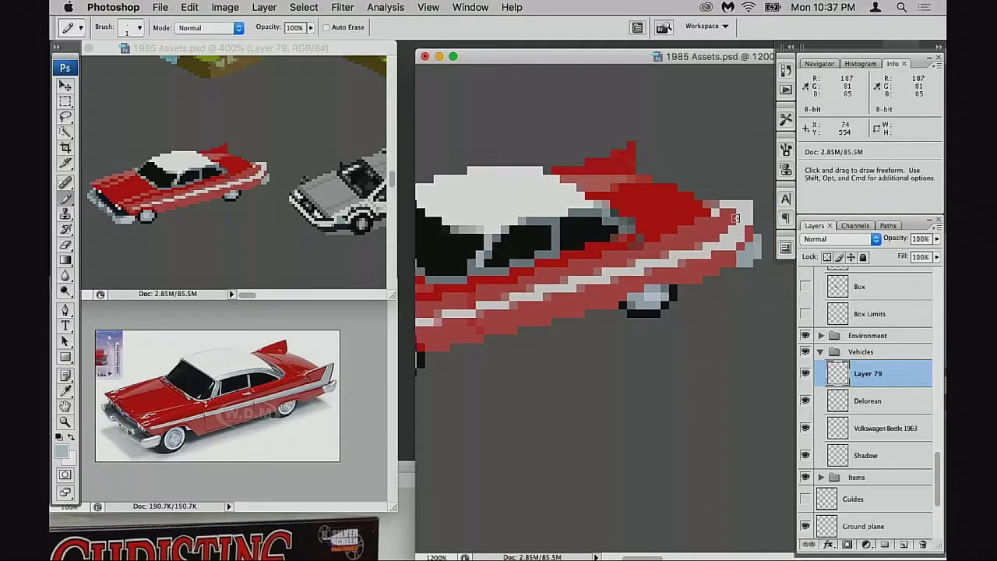
pyautogui.keyDown('super'); pyautogui.click(738, 278); pyautogui.keyUp('super')
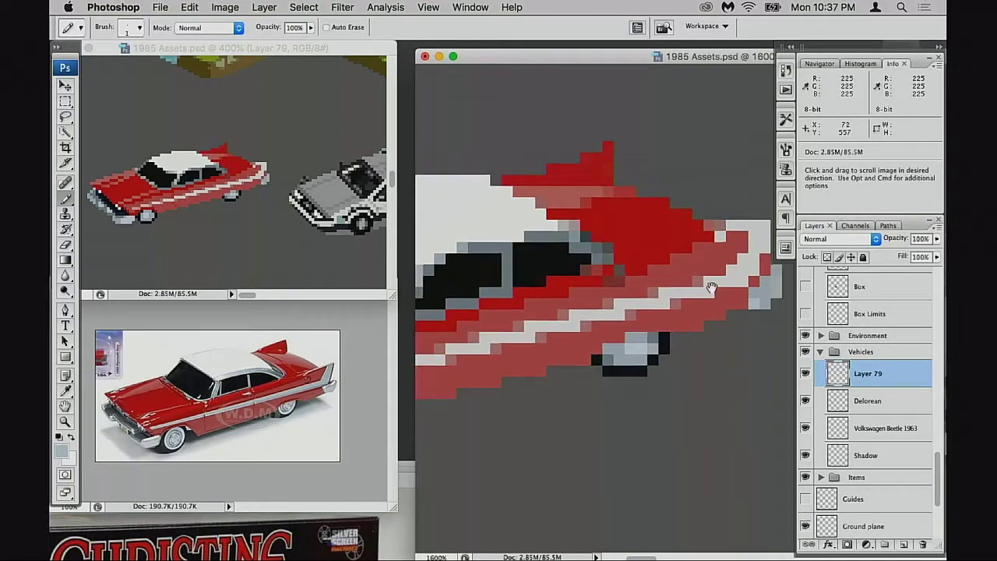
pyautogui.moveTo(713, 287); pyautogui.dragTo(539, 288)
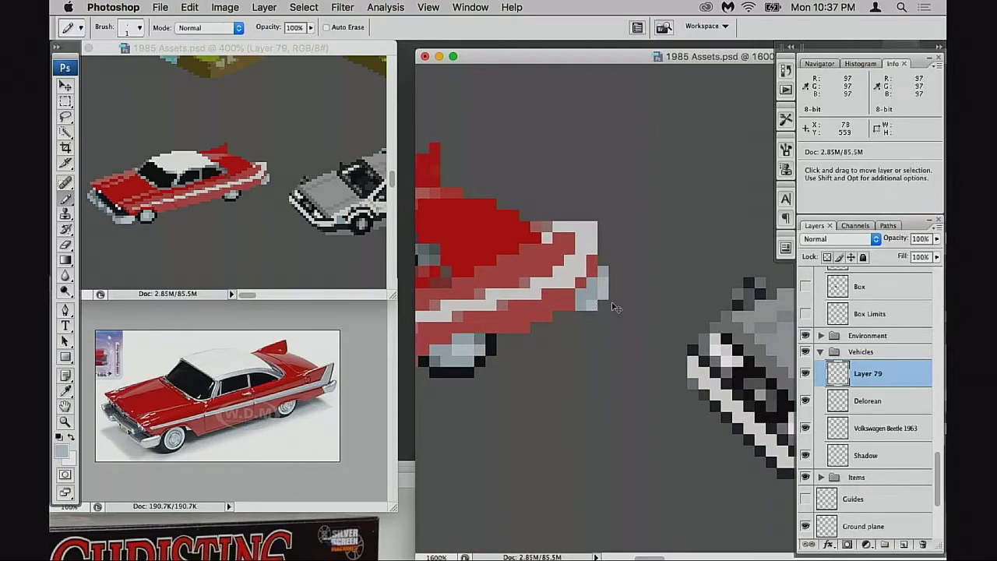
# - Examine the whole car from front to tail, comparing the side stripe, windows and rear bodywork at several magnifications
pyautogui.keyDown('alt'); pyautogui.click(576, 309); pyautogui.keyUp('alt')
pyautogui.keyDown('alt'); pyautogui.click(577, 310); pyautogui.keyUp('alt')
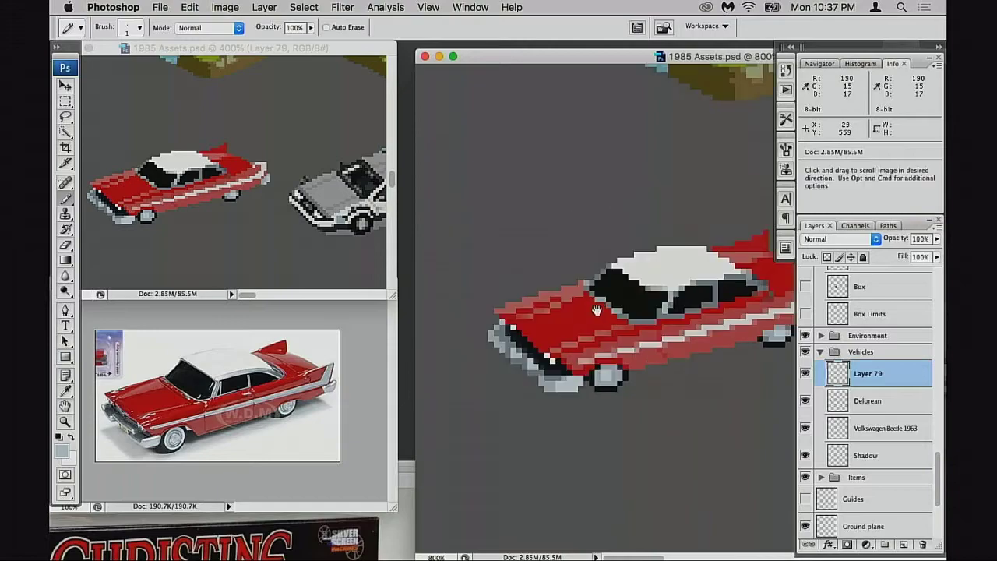
pyautogui.moveTo(609, 309); pyautogui.dragTo(542, 313)
pyautogui.keyDown('super'); pyautogui.click(710, 296); pyautogui.keyUp('super')
pyautogui.keyDown('super'); pyautogui.click(707, 305); pyautogui.keyUp('super')
pyautogui.keyDown('super'); pyautogui.click(705, 309); pyautogui.keyUp('super')
pyautogui.moveTo(703, 311); pyautogui.dragTo(399, 286)
pyautogui.moveTo(627, 314); pyautogui.dragTo(655, 312)
pyautogui.keyDown('alt'); pyautogui.click(655, 310); pyautogui.keyUp('alt')
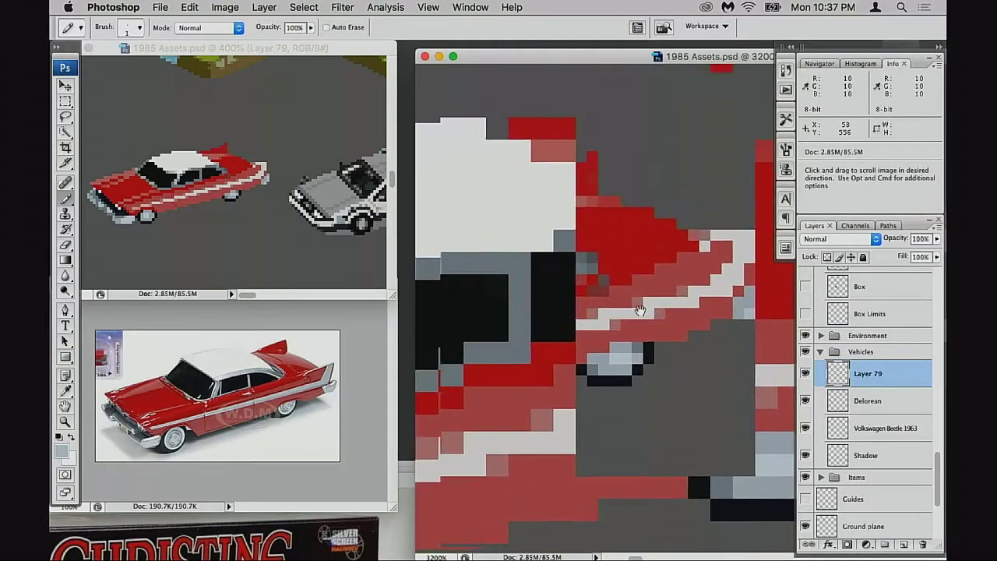
pyautogui.keyDown('alt'); pyautogui.click(639, 309); pyautogui.keyUp('alt')
pyautogui.keyDown('super'); pyautogui.click(639, 309); pyautogui.keyUp('super')
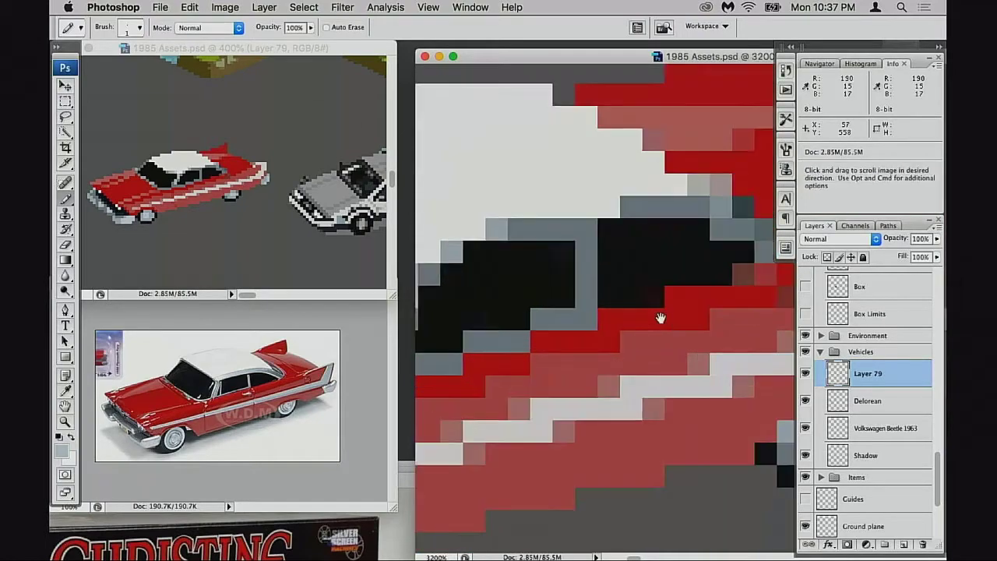
pyautogui.moveTo(779, 316); pyautogui.dragTo(610, 291)
# - Touch up the fender's upper edge with sampled pink and muted red, and repaint the rear deck's outer corner with body red
pyautogui.keyDown('alt'); pyautogui.click(586, 325); pyautogui.keyUp('alt')
pyautogui.moveTo(680, 288); pyautogui.dragTo(499, 344)
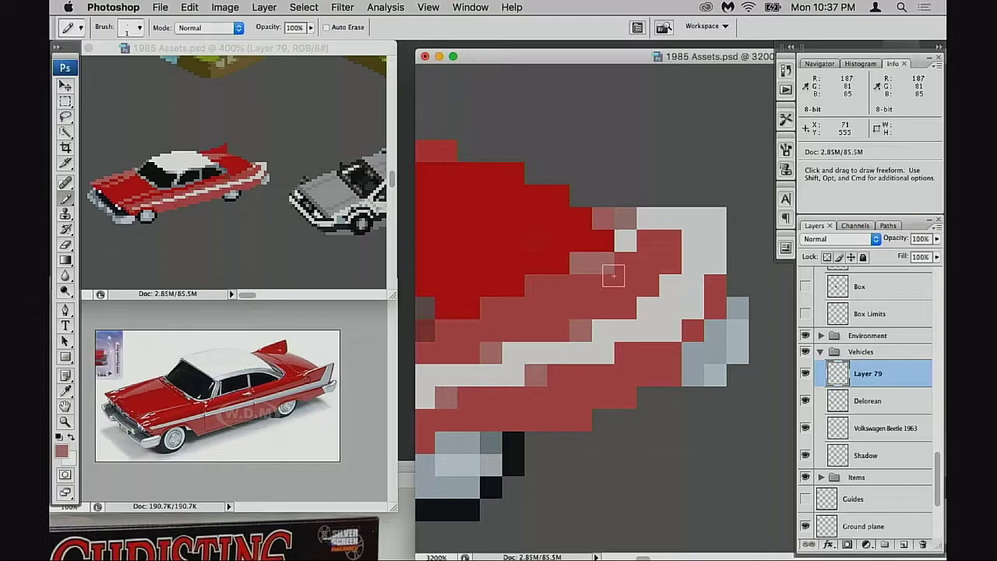
pyautogui.keyDown('alt'); pyautogui.click(611, 265); pyautogui.keyUp('alt')
pyautogui.keyDown('alt'); pyautogui.click(584, 236); pyautogui.keyUp('alt')
pyautogui.click(603, 221)
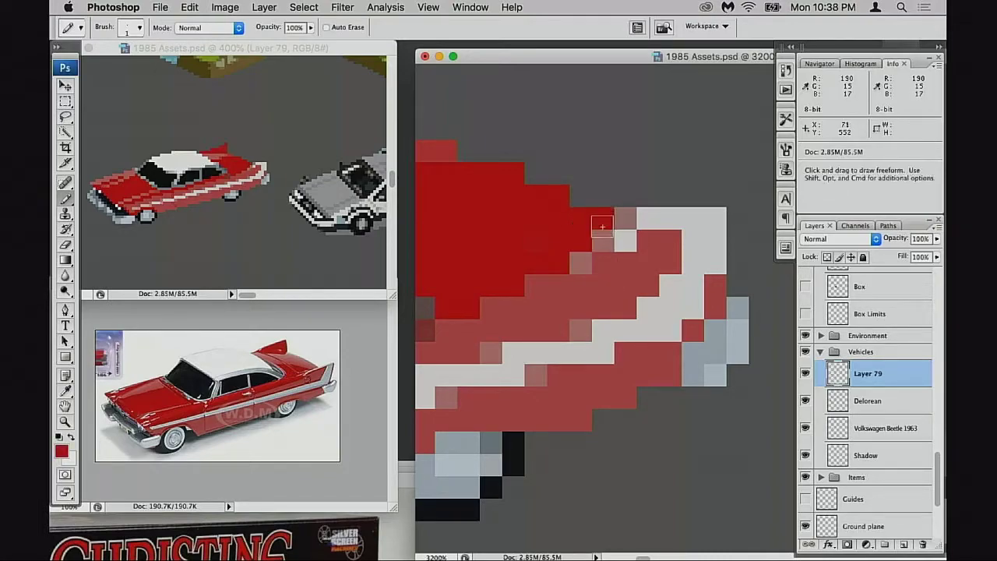
pyautogui.click(621, 223)
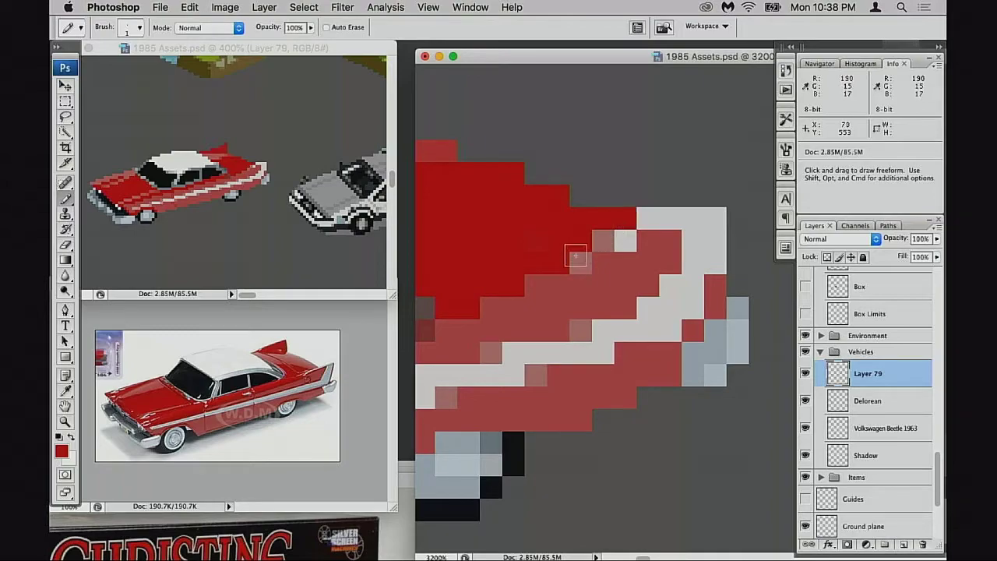
# - Blend the two pixels below the rear deck's corner into pale pink, using sampled off-white at 40% opacity
pyautogui.keyDown('alt'); pyautogui.click(650, 214); pyautogui.keyUp('alt')
pyautogui.click(602, 239)
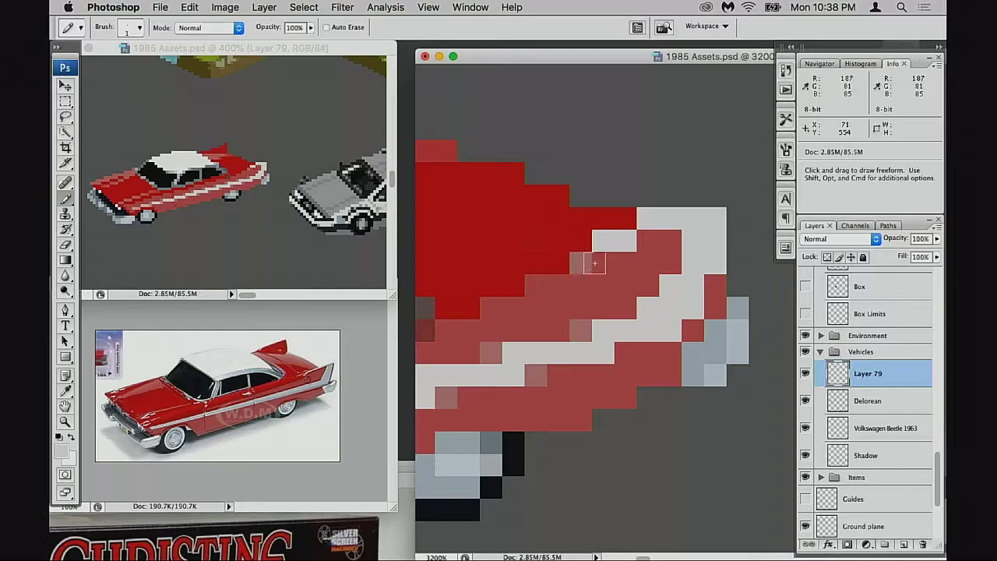
pyautogui.press('super+z')
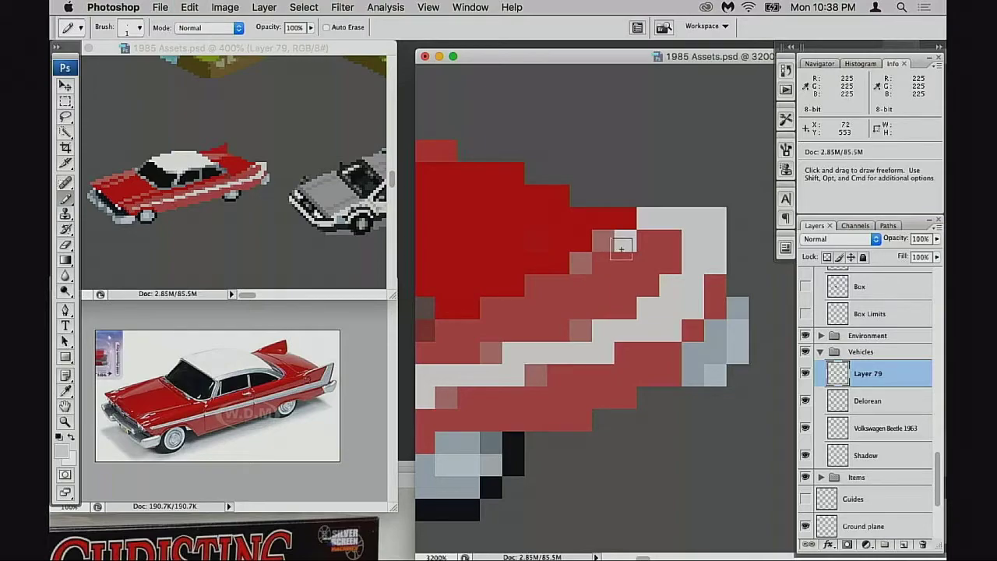
pyautogui.keyDown('alt'); pyautogui.click(604, 242); pyautogui.keyUp('alt')
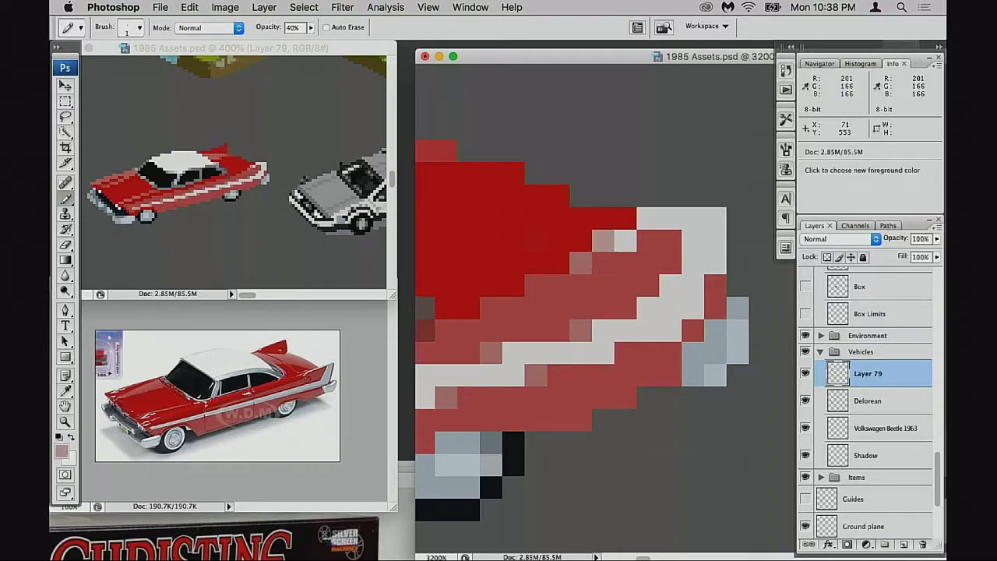
pyautogui.moveTo(604, 245); pyautogui.dragTo(624, 241)
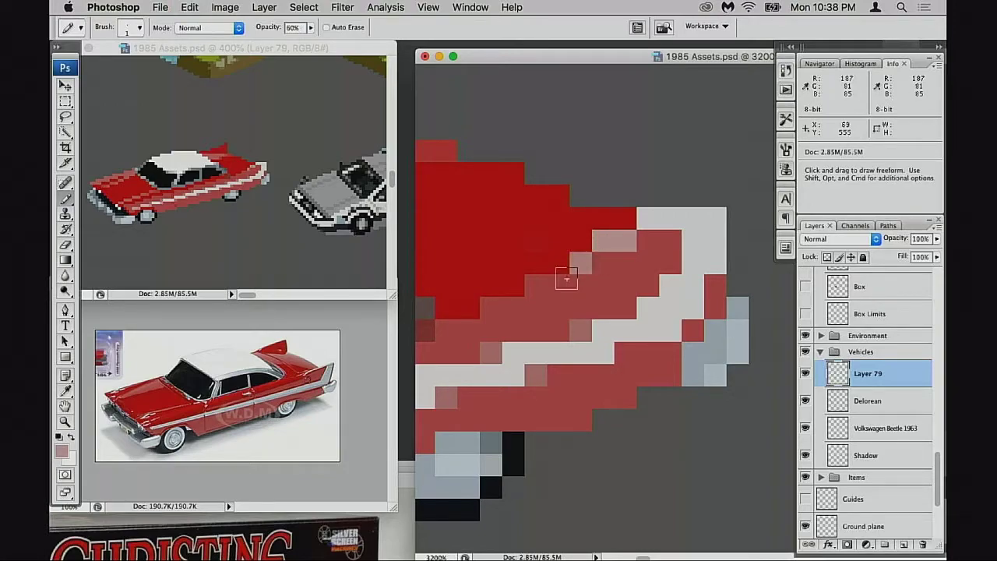
# - Extend the highlight along the boundary of rear deck and fender with two softened pink pixels, using 40% pencil opacity
pyautogui.press('0')
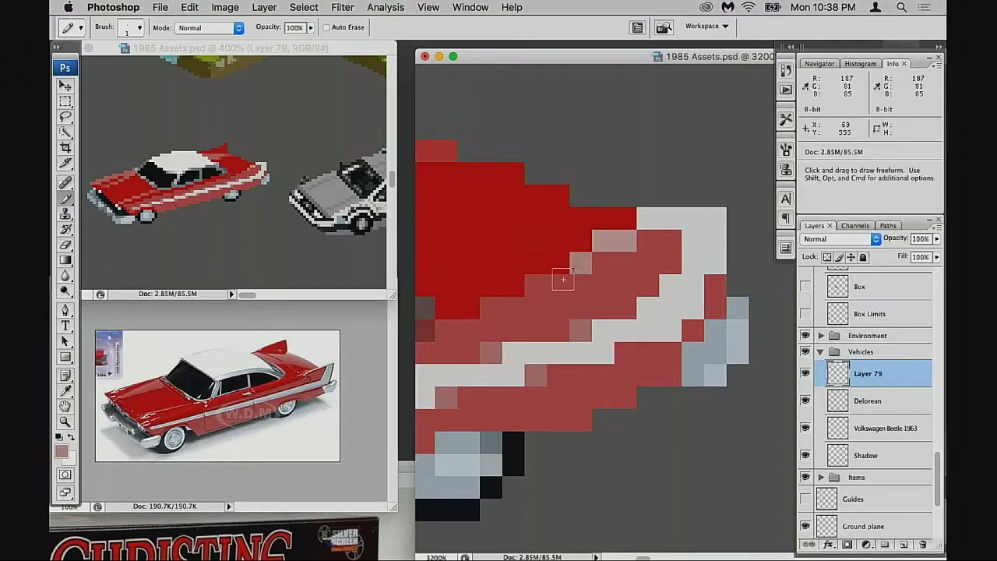
pyautogui.click(559, 273)
pyautogui.press('super+z')
pyautogui.click(558, 285)
pyautogui.click(538, 289)
pyautogui.click(535, 287)
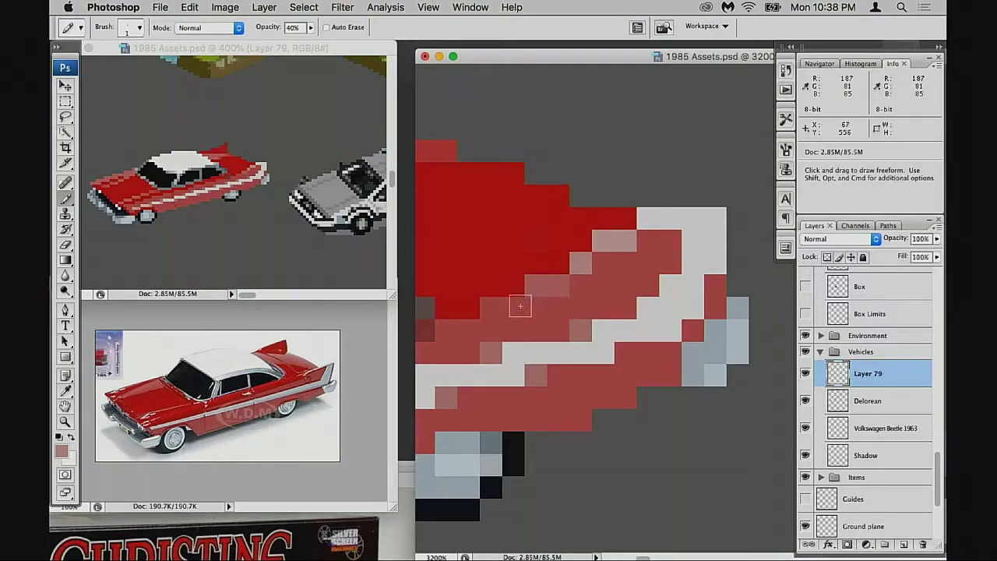
pyautogui.keyDown('alt'); pyautogui.click(571, 286); pyautogui.keyUp('alt')
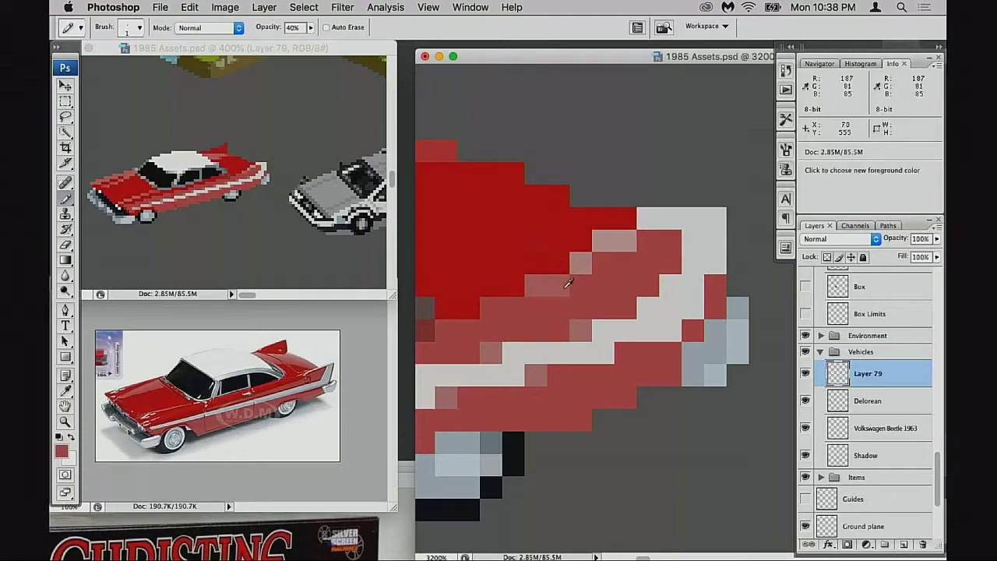
# - Add a sampled light pink highlight pixel beside the red rear fender's edge at 40% opacity, and save the file
pyautogui.keyDown('alt'); pyautogui.click(579, 264); pyautogui.keyUp('alt')
pyautogui.click(558, 264)
pyautogui.press('space')
pyautogui.keyDown('alt'); pyautogui.click(564, 308); pyautogui.keyUp('alt')
pyautogui.keyDown('alt'); pyautogui.click(594, 309); pyautogui.keyUp('alt')
pyautogui.keyDown('alt'); pyautogui.click(590, 320); pyautogui.keyUp('alt')
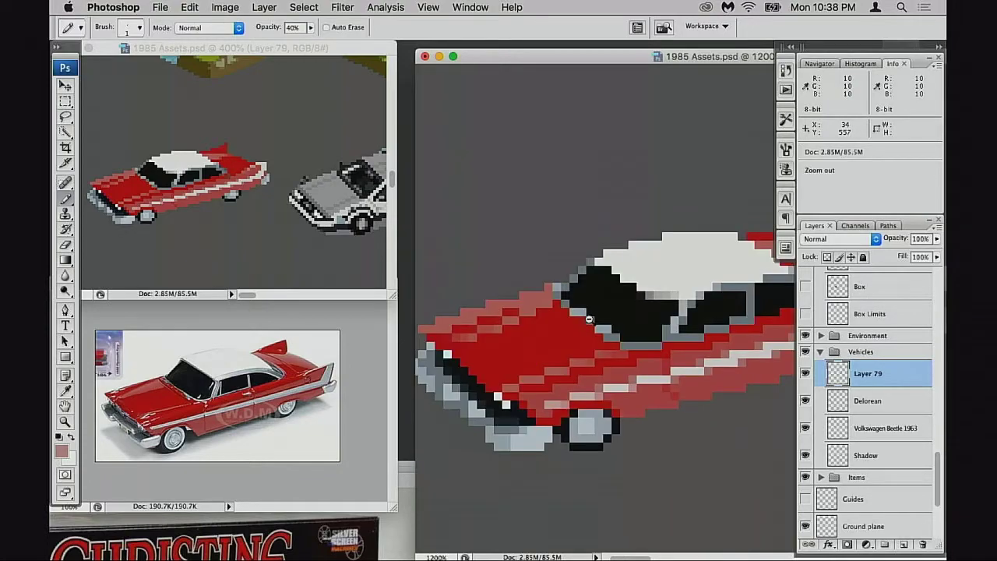
pyautogui.keyDown('alt'); pyautogui.click(589, 320); pyautogui.keyUp('alt')
pyautogui.keyDown('alt'); pyautogui.click(634, 324); pyautogui.keyUp('alt')
pyautogui.moveTo(634, 323); pyautogui.dragTo(555, 288)
pyautogui.press('super+d')
pyautogui.press('super+s')
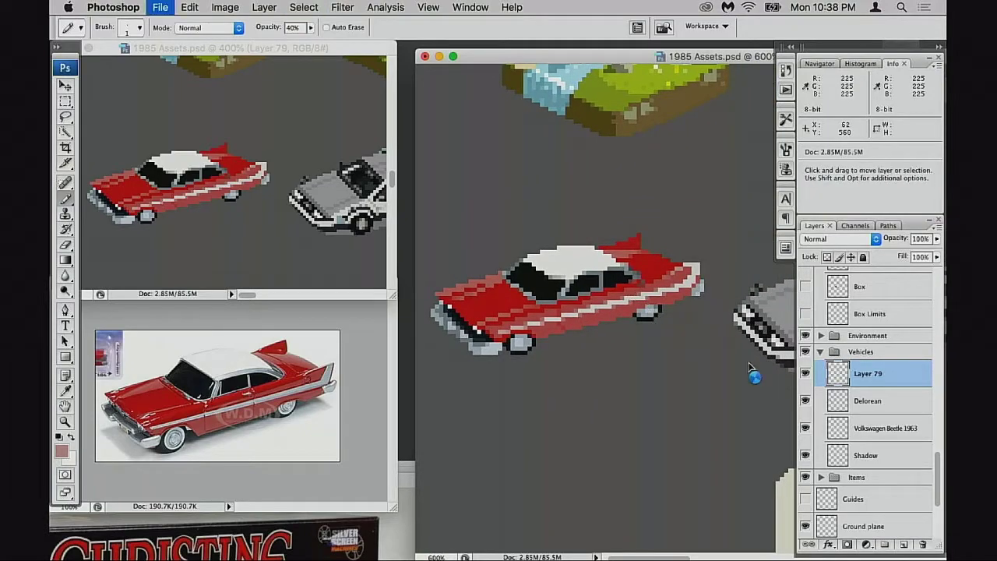
# - Fill the grey backdrop layer, Layer 63 copy 2, with the white background color
pyautogui.scroll(-5, 877, 451)
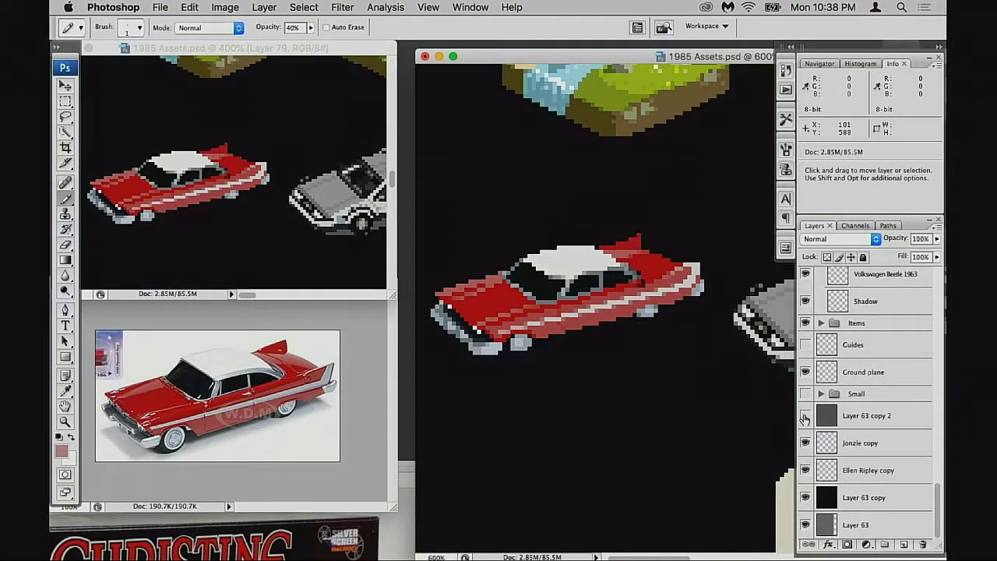
pyautogui.click(829, 418)
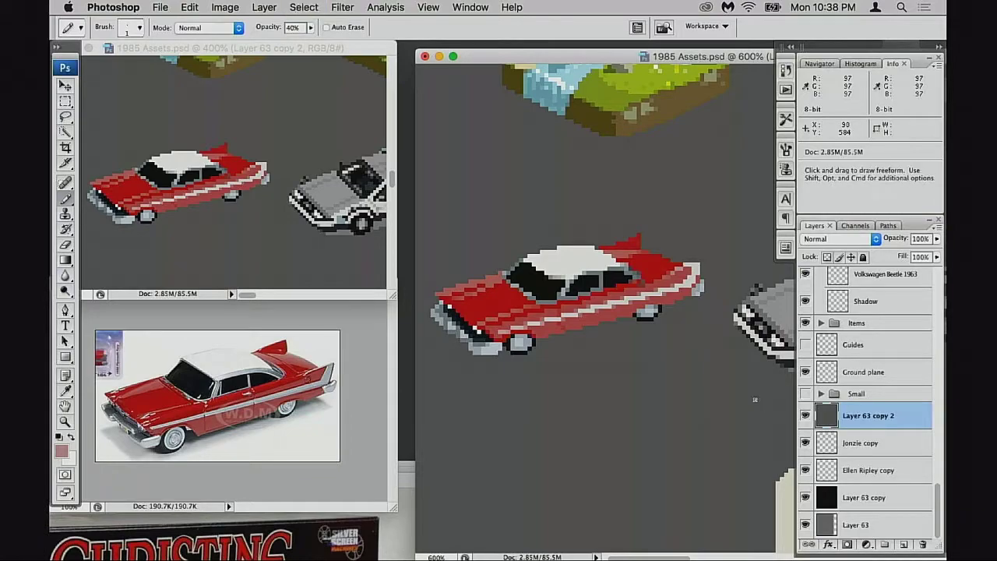
pyautogui.press('super+BackSpace')
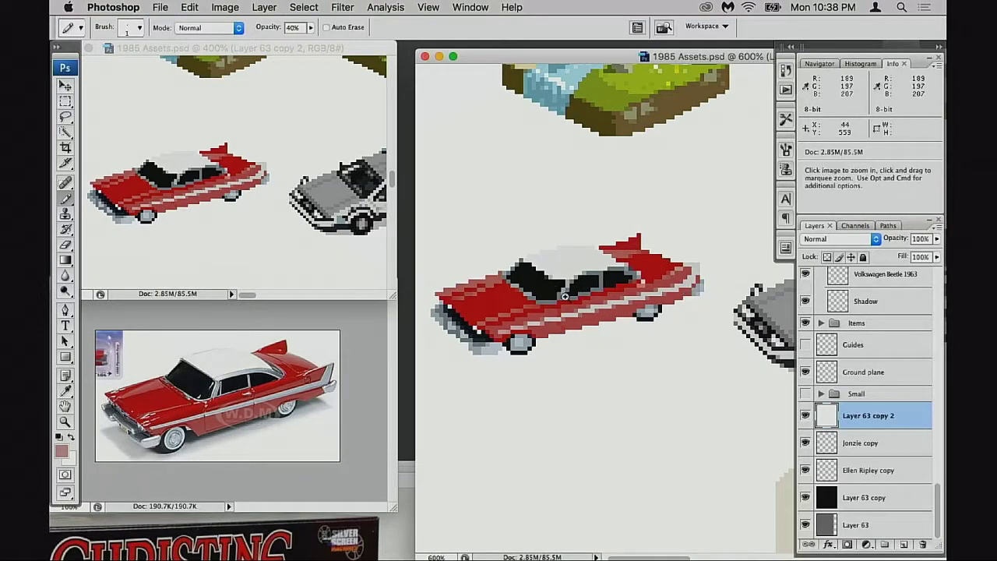
pyautogui.keyDown('super'); pyautogui.click(575, 299); pyautogui.keyUp('super')
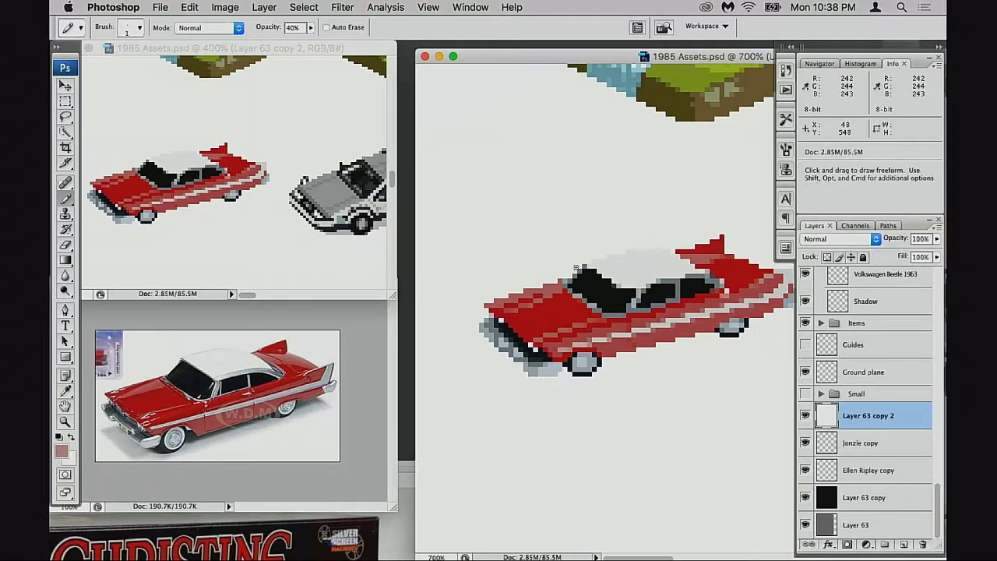
pyautogui.press('super+plus')
pyautogui.moveTo(639, 292); pyautogui.dragTo(591, 306)
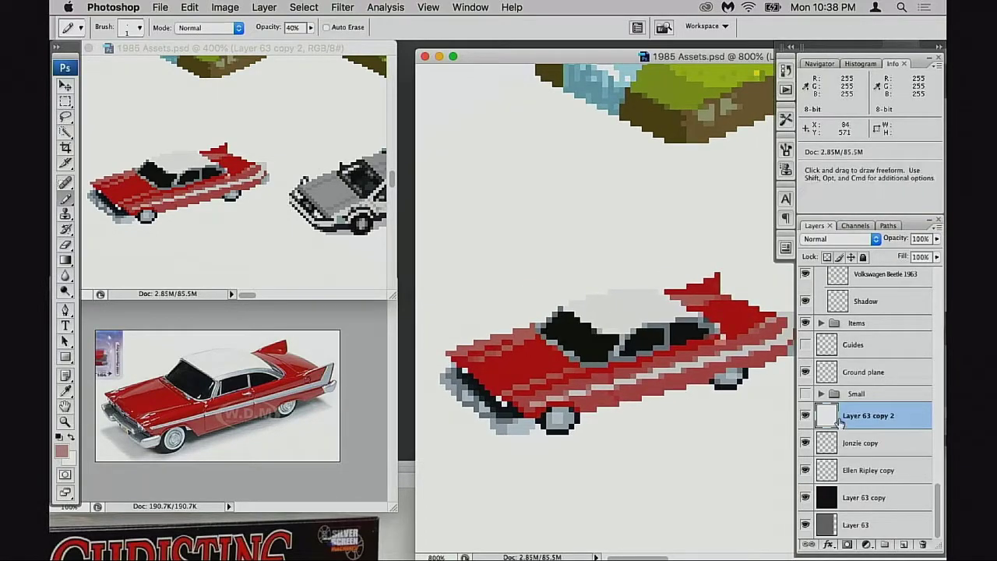
# - Make Layer 79 active and tint the pixel at the roof's front corner with sampled grey at 40% opacity
pyautogui.scroll(5, 818, 383)
pyautogui.click(805, 362)
pyautogui.click(805, 361)
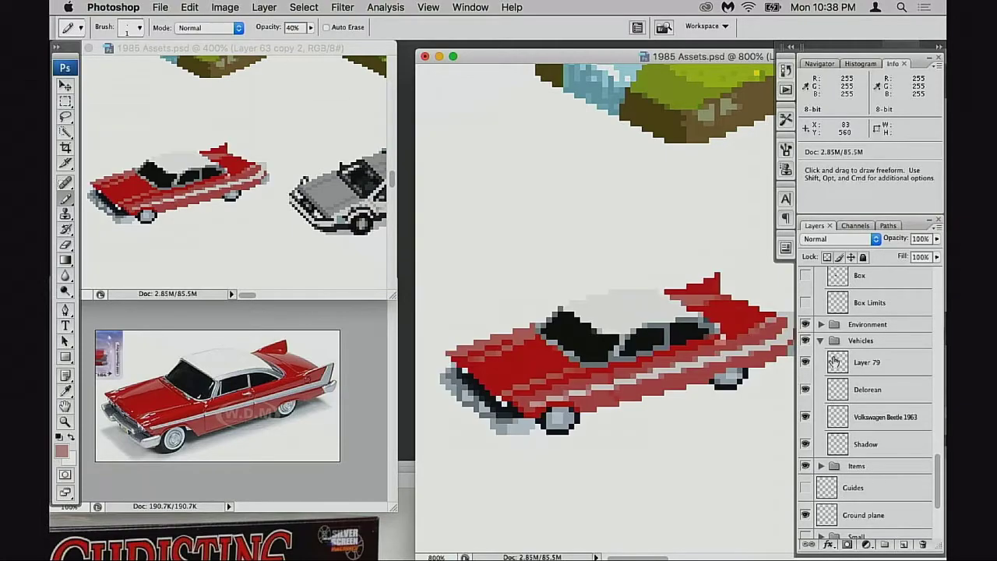
pyautogui.click(865, 362)
pyautogui.press('super+plus')
pyautogui.moveTo(736, 345); pyautogui.dragTo(625, 357)
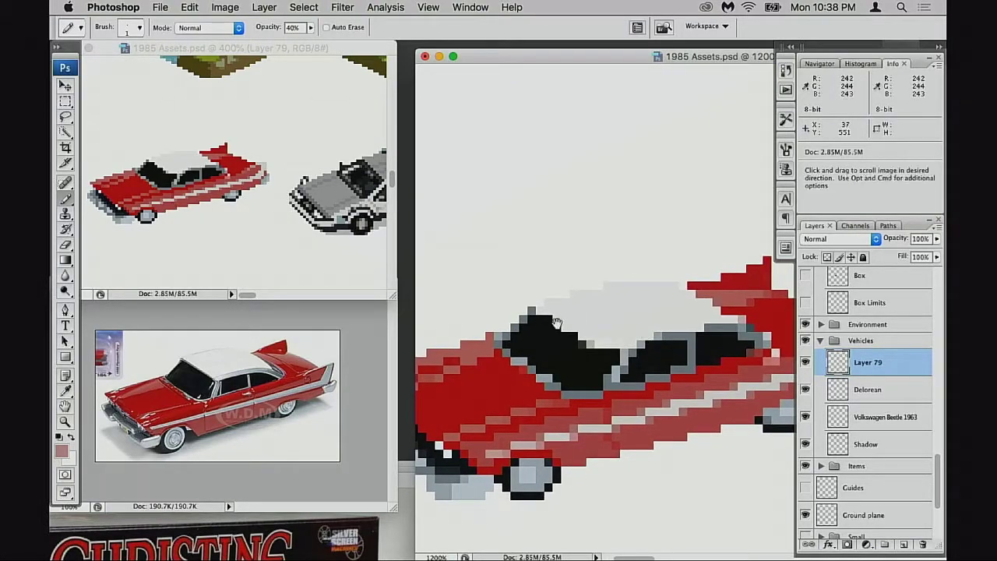
pyautogui.keyDown('super'); pyautogui.click(578, 339); pyautogui.keyUp('super')
pyautogui.moveTo(579, 332); pyautogui.dragTo(412, 333)
pyautogui.keyDown('alt'); pyautogui.click(605, 318); pyautogui.keyUp('alt')
pyautogui.click(539, 265)
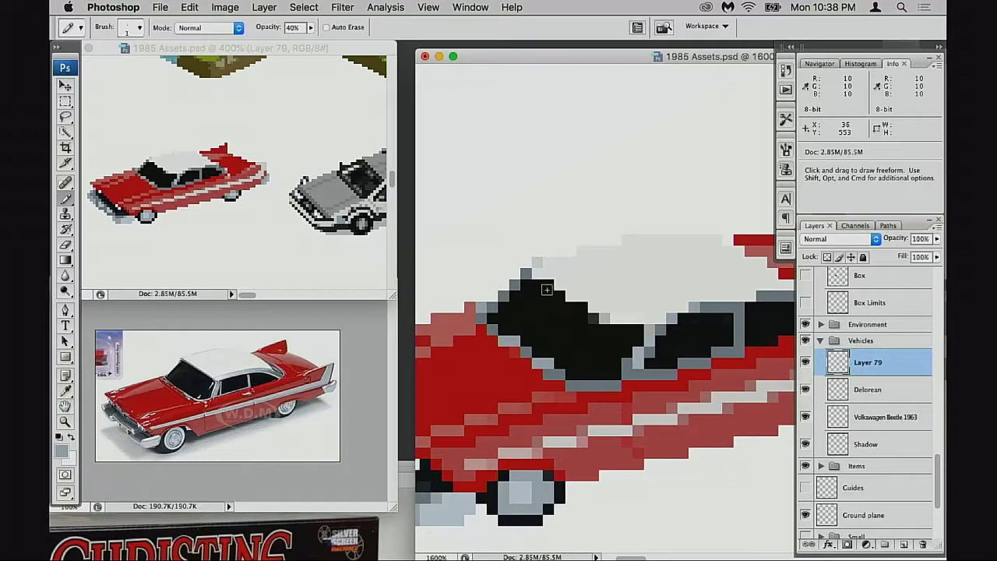
# - Outline the upper edge of the white roof with the sampled light grey at 100% opacity
pyautogui.press('0')
pyautogui.keyDown('alt'); pyautogui.click(542, 264); pyautogui.keyUp('alt')
pyautogui.moveTo(560, 250); pyautogui.dragTo(571, 250)
pyautogui.click(582, 240)
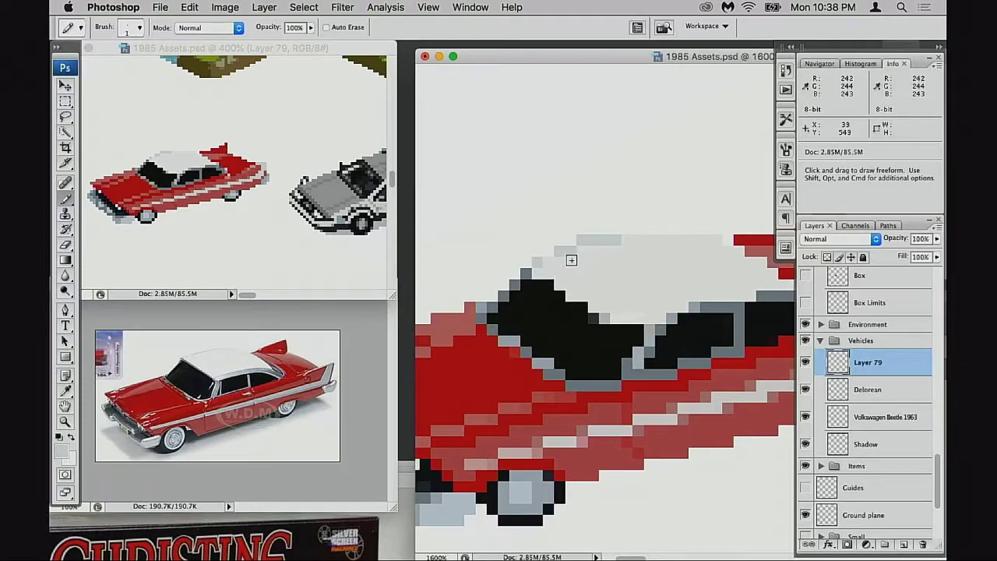
pyautogui.moveTo(632, 229); pyautogui.dragTo(682, 228)
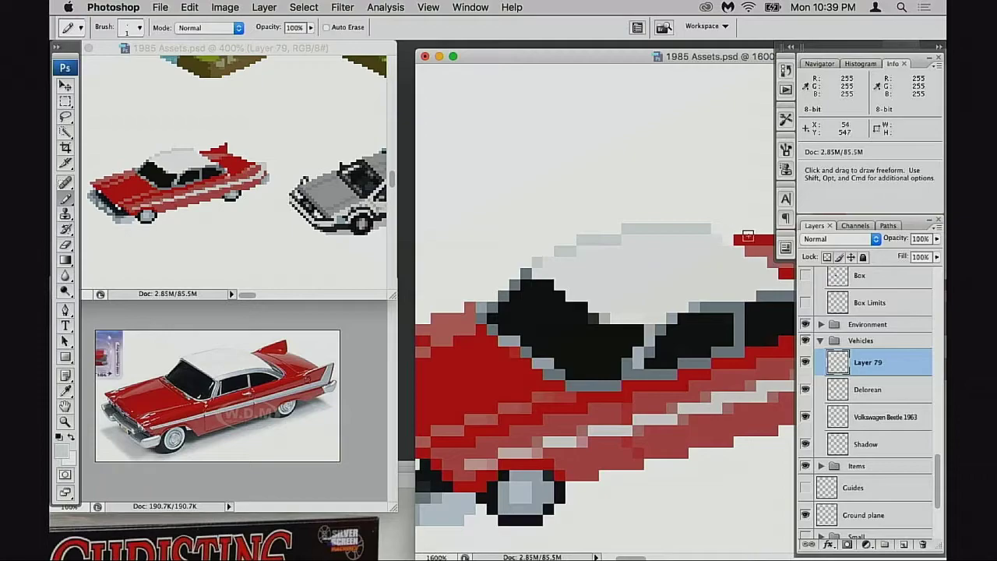
pyautogui.click(716, 240)
# - Lighten the roof's grey outline with roof white at 50% opacity and carry the lighter tint along its ends at 100%
pyautogui.moveTo(714, 258)
pyautogui.mouseDown()
pyautogui.moveTo(680, 261)
pyautogui.moveTo(626, 235)
pyautogui.moveTo(597, 256)
pyautogui.moveTo(578, 248)
pyautogui.moveTo(599, 260)
pyautogui.moveTo(592, 266)
pyautogui.moveTo(621, 240)
pyautogui.moveTo(561, 240)
pyautogui.mouseUp()
pyautogui.keyDown('alt'); pyautogui.click(589, 262); pyautogui.keyUp('alt')
pyautogui.press('5')
pyautogui.click(548, 241)
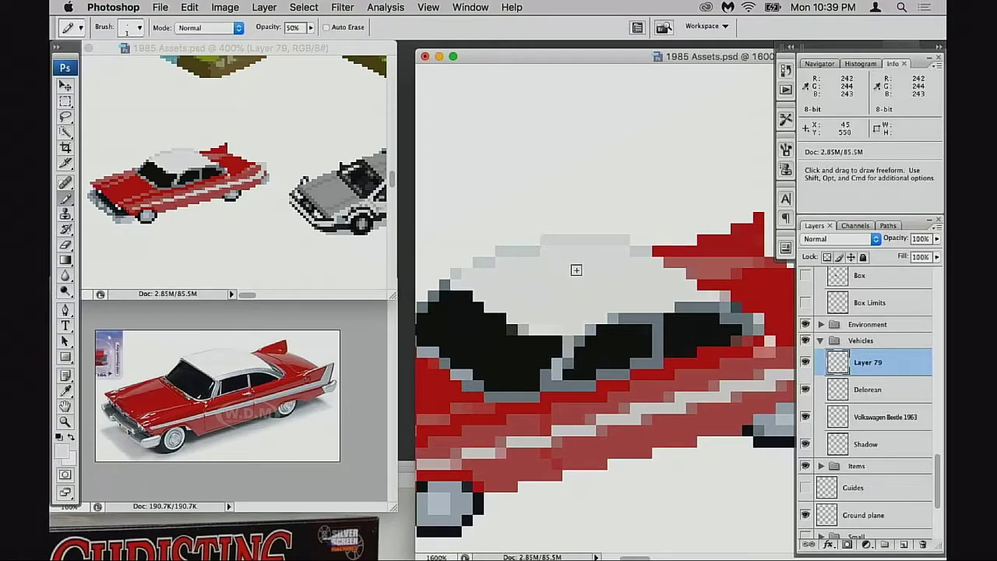
pyautogui.keyDown('alt'); pyautogui.click(586, 236); pyautogui.keyUp('alt')
pyautogui.press('0')
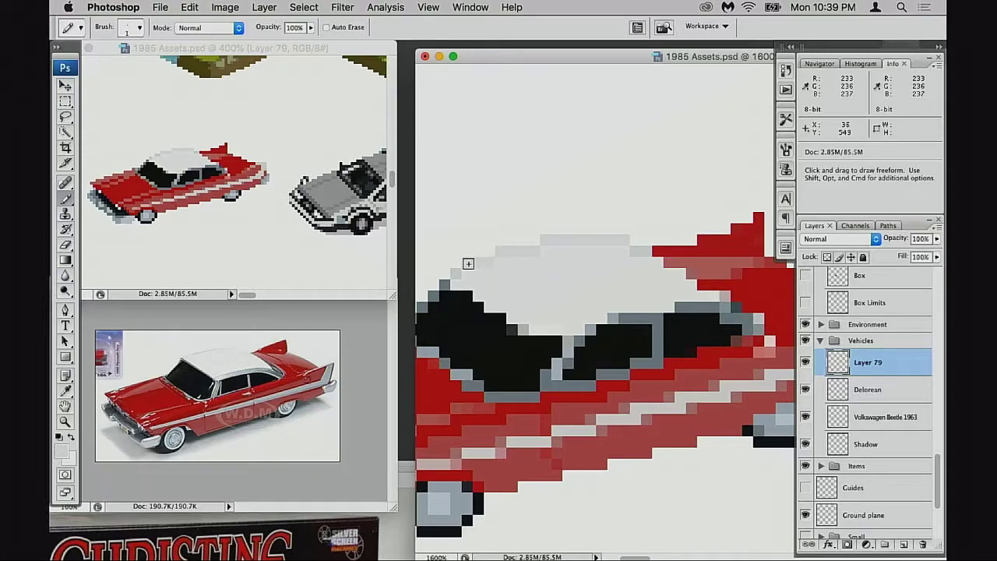
pyautogui.keyDown('alt'); pyautogui.click(633, 267); pyautogui.keyUp('alt')
pyautogui.click(633, 251)
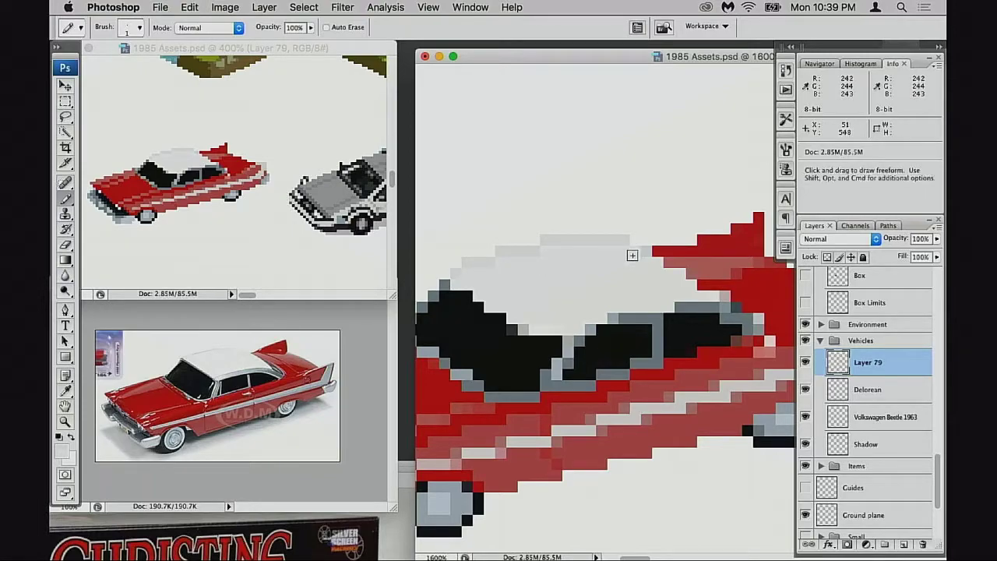
# - Examine the whole red car at a reduced zoom beside the other sprites on the white backdrop
pyautogui.moveTo(564, 285); pyautogui.dragTo(615, 289)
pyautogui.keyDown('alt'); pyautogui.click(615, 289); pyautogui.keyUp('alt')
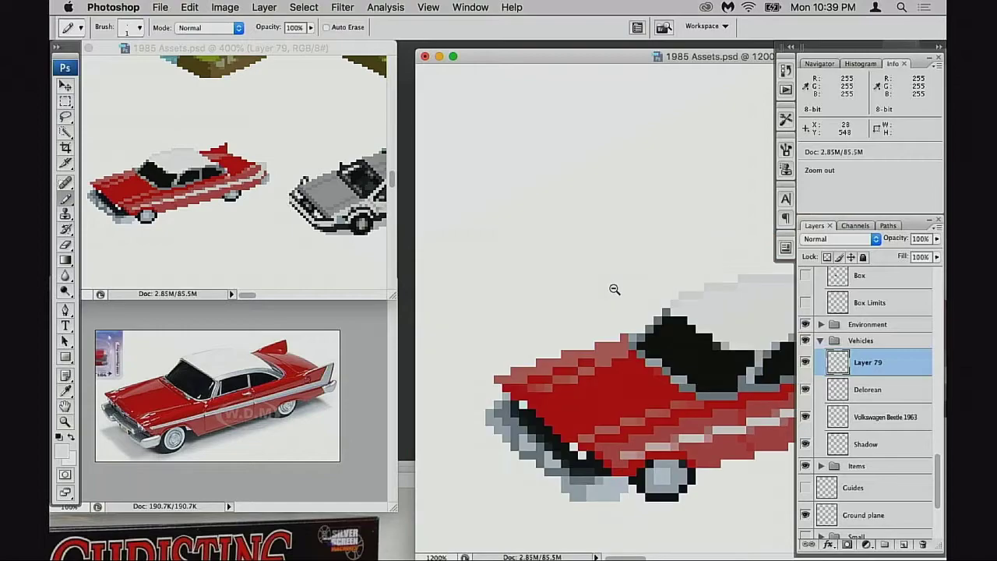
pyautogui.keyDown('alt'); pyautogui.click(610, 298); pyautogui.keyUp('alt')
pyautogui.keyDown('alt'); pyautogui.click(611, 299); pyautogui.keyUp('alt')
pyautogui.keyDown('alt'); pyautogui.click(611, 299); pyautogui.keyUp('alt')
pyautogui.keyDown('alt'); pyautogui.click(648, 352); pyautogui.keyUp('alt')
pyautogui.moveTo(654, 405); pyautogui.dragTo(675, 330)
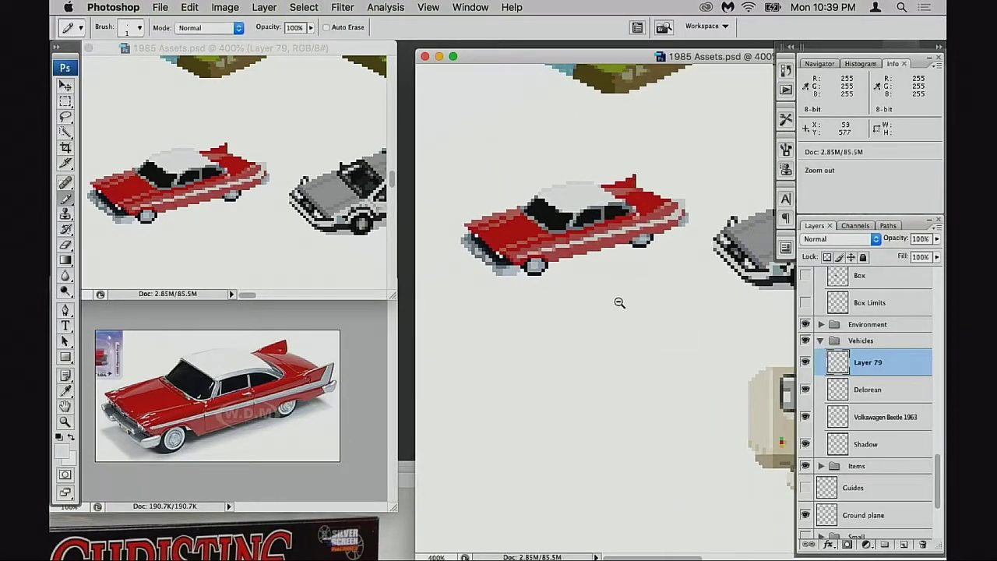
pyautogui.keyDown('alt'); pyautogui.keyDown('super'); pyautogui.click(619, 300); pyautogui.keyUp('super'); pyautogui.keyUp('alt')
# - Flip the red car on Layer 79 horizontally
pyautogui.press('super+t')
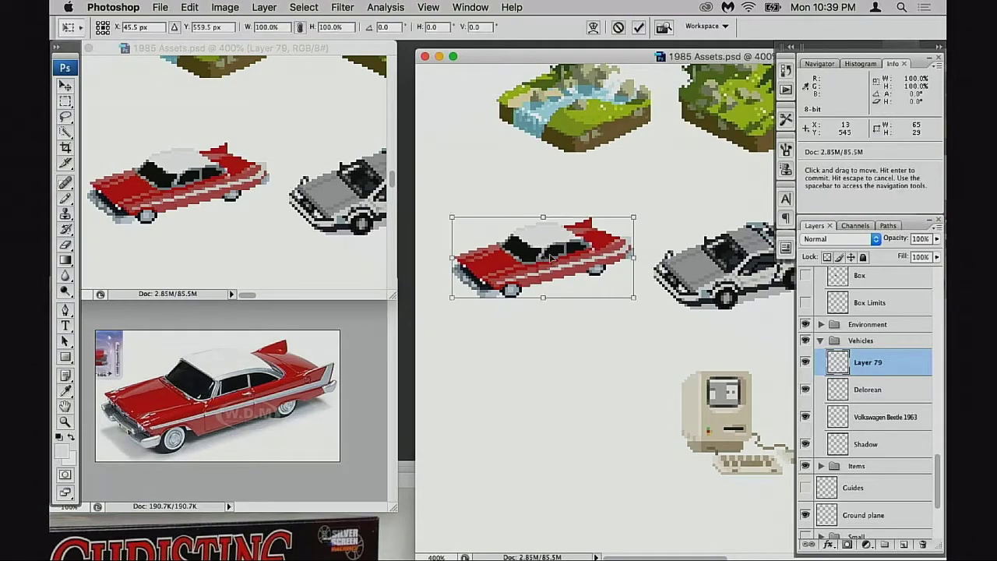
pyautogui.rightClick(544, 246)
pyautogui.click(629, 404)
pyautogui.press('Return')
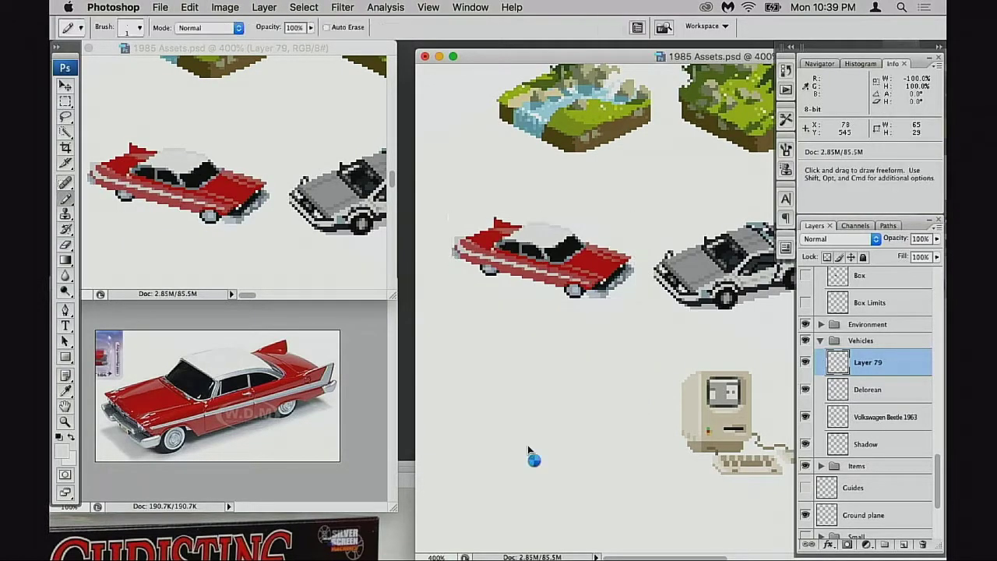
pyautogui.moveTo(591, 319); pyautogui.dragTo(599, 313)
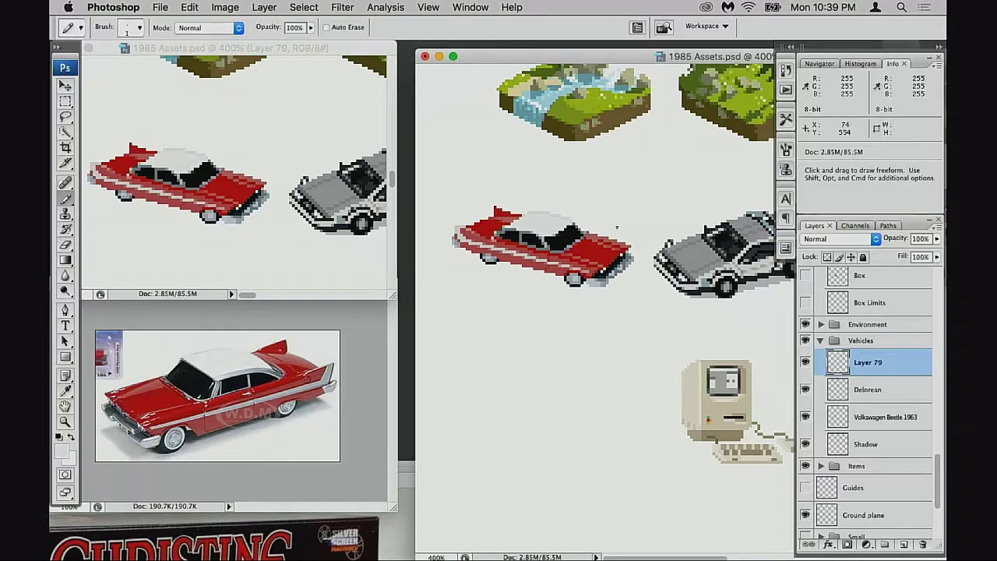
# - Try freehand strokes in white and black across the flipped car's side near the front wheel, and undo them
pyautogui.keyDown('super'); pyautogui.click(588, 288); pyautogui.keyUp('super')
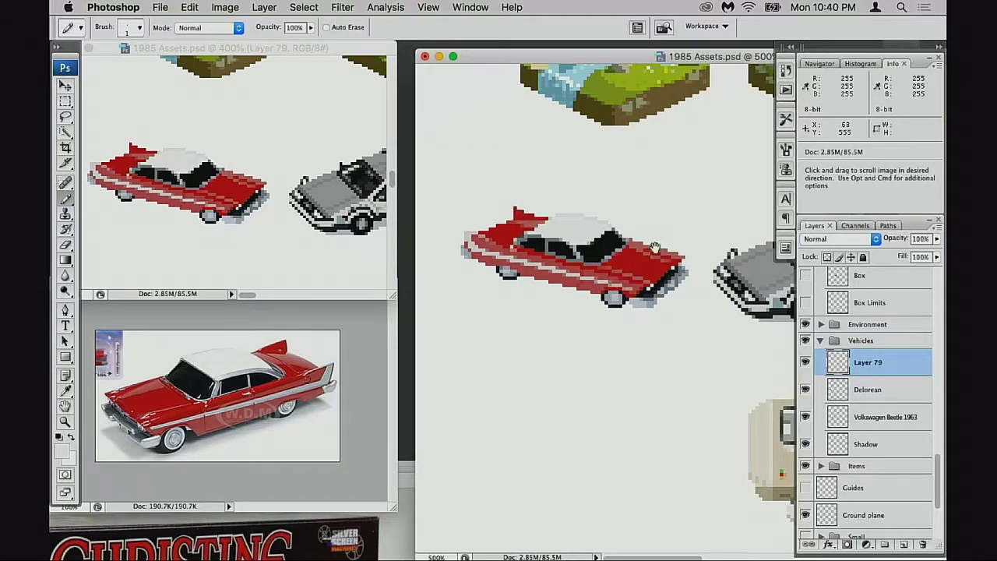
pyautogui.press('space')
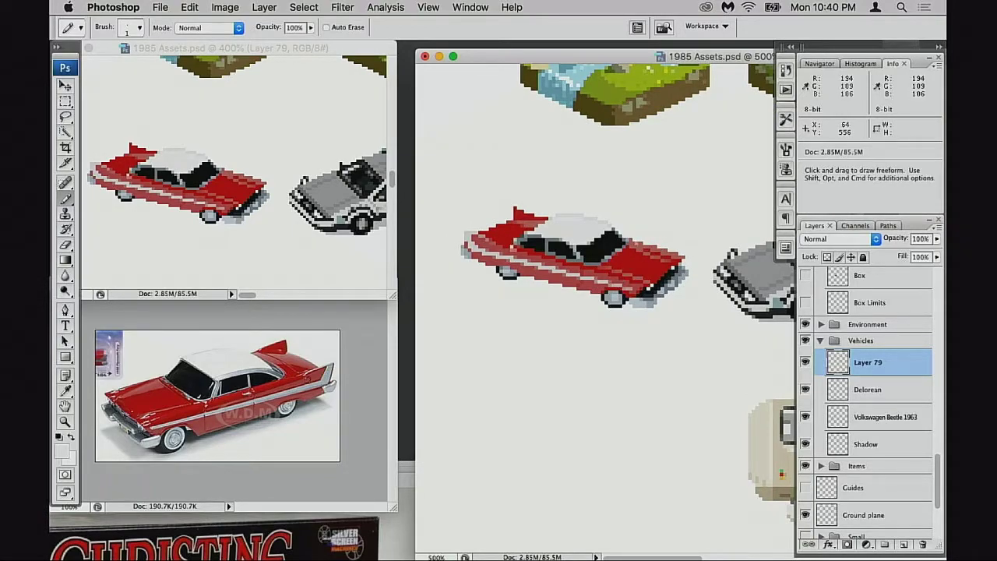
pyautogui.moveTo(597, 274); pyautogui.dragTo(650, 287)
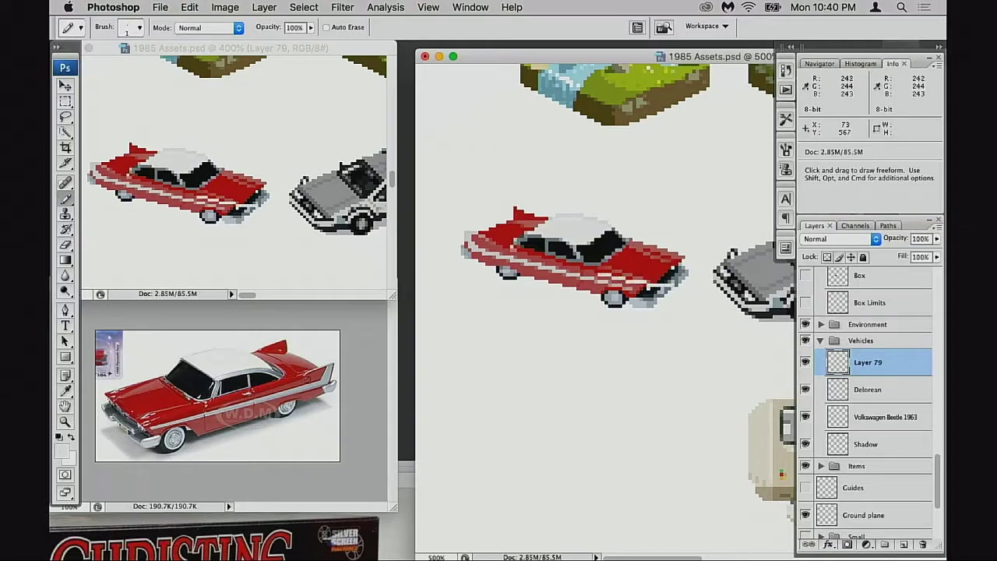
pyautogui.press('alt+super+z')
pyautogui.press('alt+super+z')
pyautogui.keyDown('alt'); pyautogui.click(605, 251); pyautogui.keyUp('alt')
pyautogui.moveTo(587, 276); pyautogui.dragTo(643, 292)
pyautogui.press('super+z')
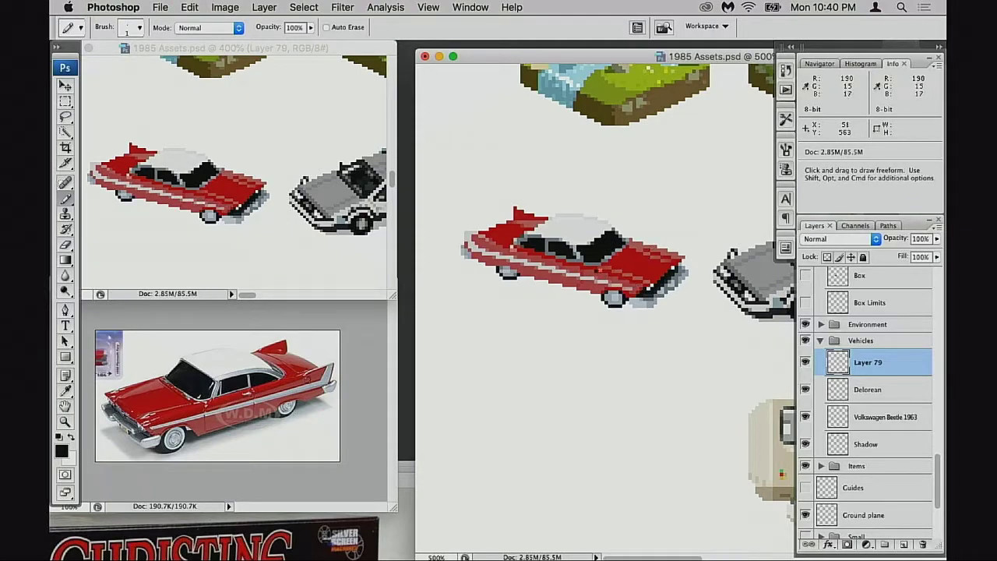
pyautogui.press('alt+super+z')
pyautogui.press('alt+super+z')
pyautogui.press('alt+super+z')
pyautogui.press('alt+super+z')
pyautogui.press('alt+super+z')
# - Flip the red car horizontally back to its original direction
pyautogui.press('super+t')
pyautogui.rightClick(612, 265)
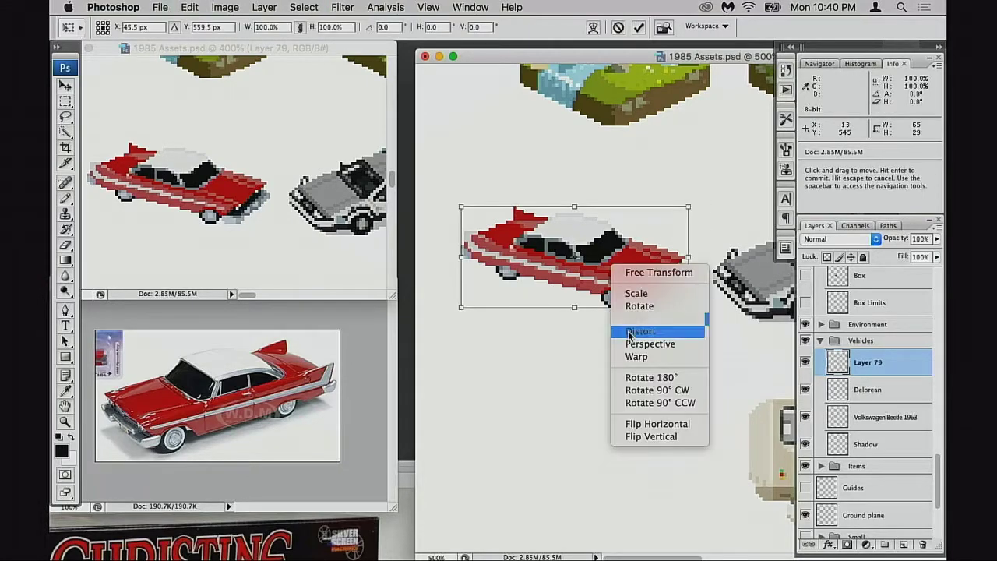
pyautogui.click(668, 425)
pyautogui.press('Return')
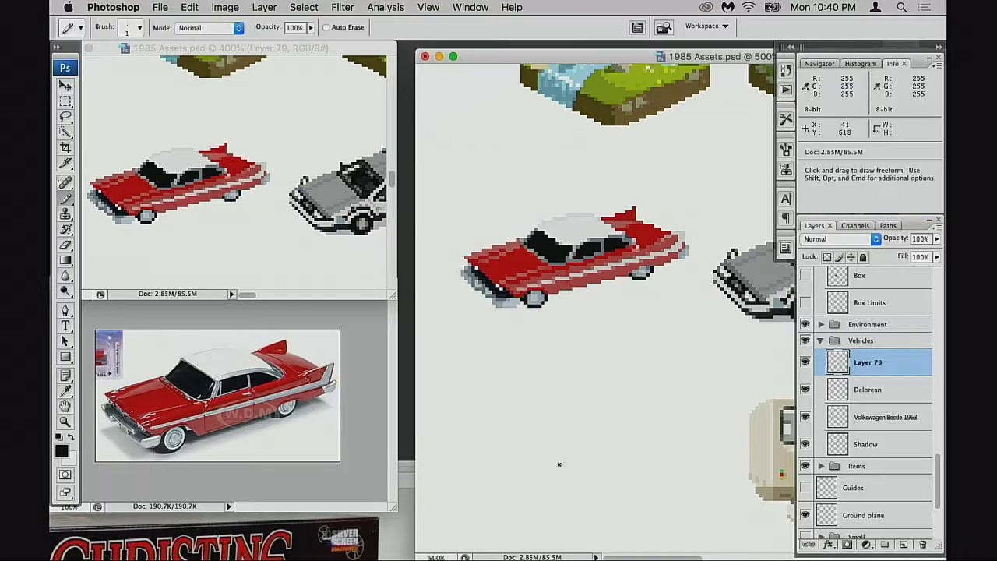
# - Reshape the highlight stripes on the far side of the hood with sampled pink and red pixels at 100% opacity
pyautogui.keyDown('super'); pyautogui.click(521, 278); pyautogui.keyUp('super')
pyautogui.keyDown('super'); pyautogui.click(531, 301); pyautogui.keyUp('super')
pyautogui.keyDown('super'); pyautogui.click(533, 335); pyautogui.keyUp('super')
pyautogui.moveTo(542, 344); pyautogui.dragTo(574, 217)
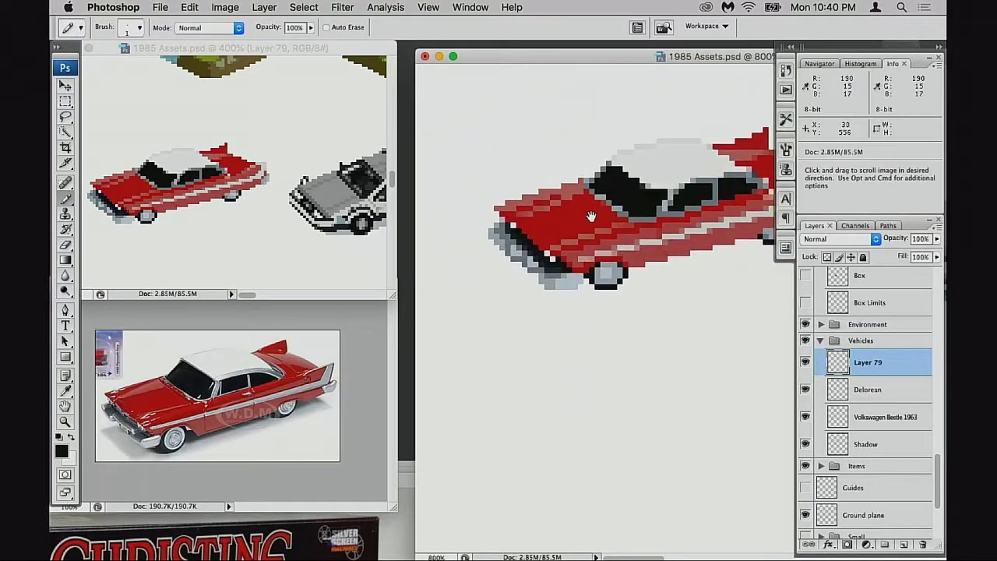
pyautogui.keyDown('super'); pyautogui.click(558, 232); pyautogui.keyUp('super')
pyautogui.moveTo(592, 270); pyautogui.dragTo(572, 187)
pyautogui.keyDown('super'); pyautogui.click(602, 248); pyautogui.keyUp('super')
pyautogui.moveTo(671, 293); pyautogui.dragTo(595, 226)
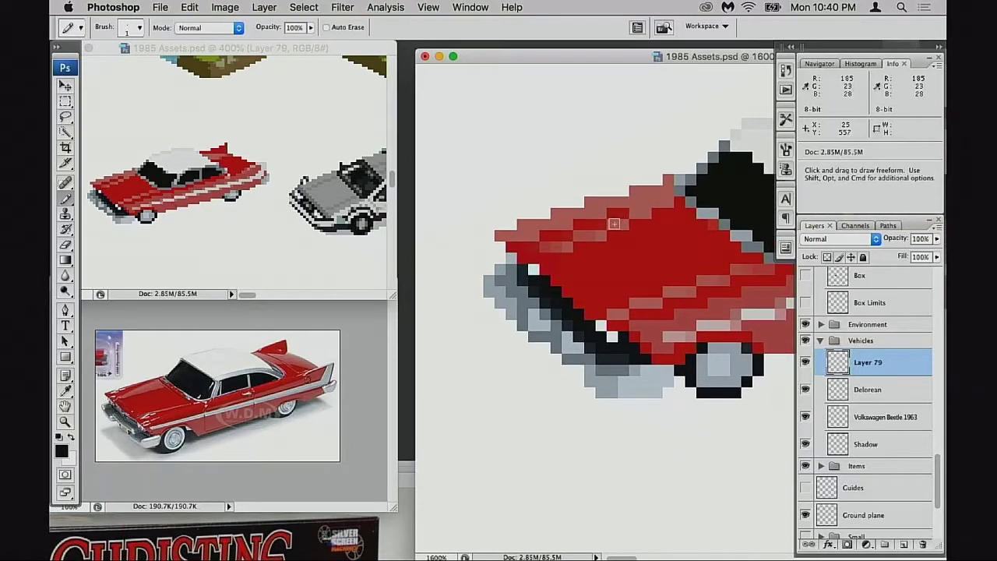
pyautogui.keyDown('alt'); pyautogui.click(555, 232); pyautogui.keyUp('alt')
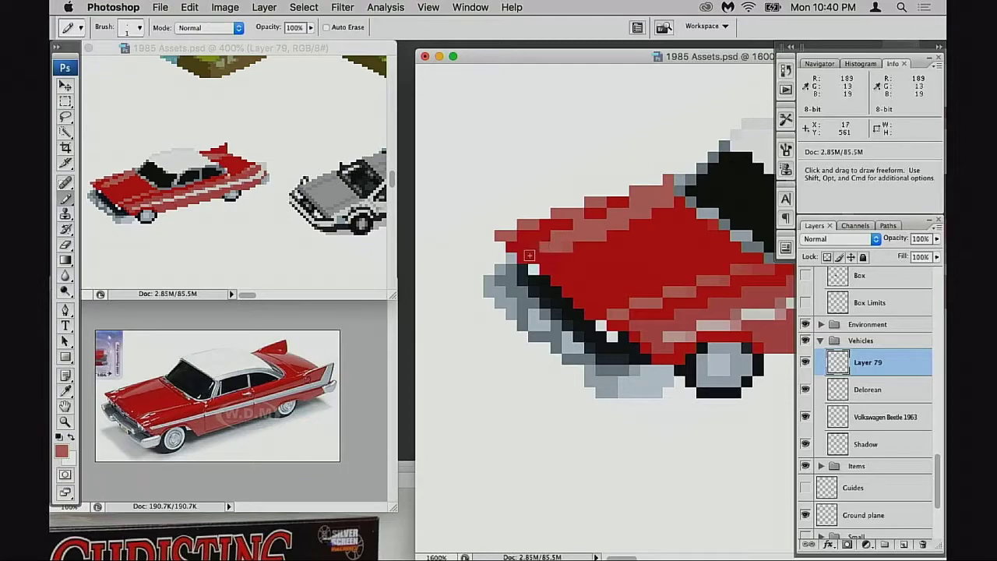
pyautogui.keyDown('alt'); pyautogui.click(575, 251); pyautogui.keyUp('alt')
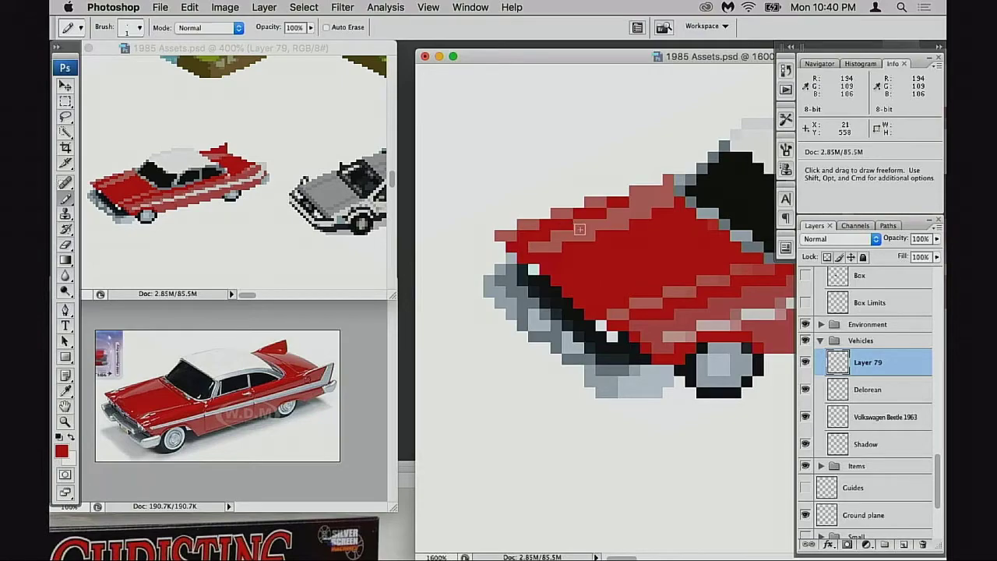
# - Examine the reworked hood highlights on the whole car and at close range
pyautogui.keyDown('alt'); pyautogui.click(633, 302); pyautogui.keyUp('alt')
pyautogui.keyDown('alt'); pyautogui.click(635, 305); pyautogui.keyUp('alt')
pyautogui.keyDown('alt'); pyautogui.click(637, 310); pyautogui.keyUp('alt')
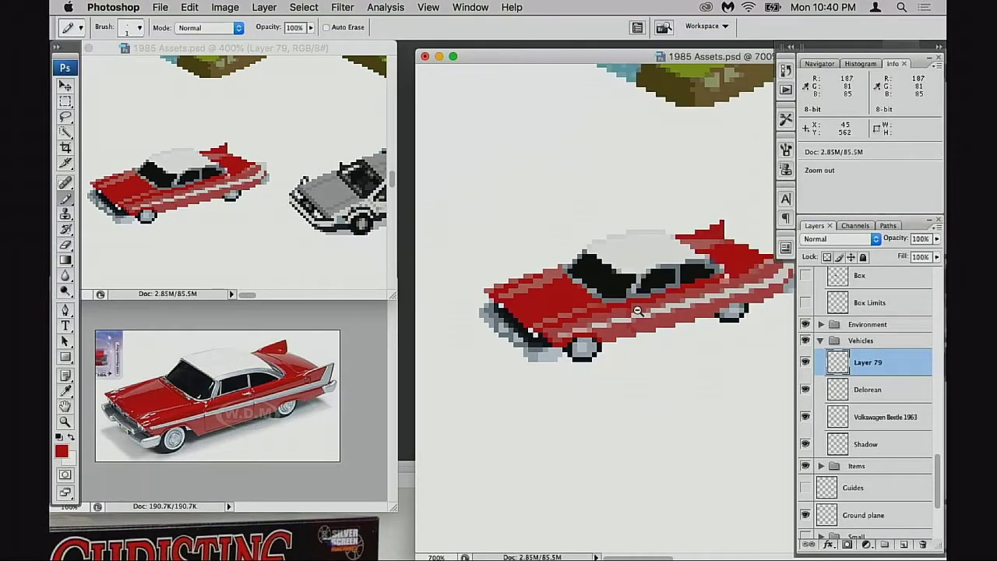
pyautogui.keyDown('alt'); pyautogui.click(638, 310); pyautogui.keyUp('alt')
pyautogui.moveTo(487, 271); pyautogui.dragTo(554, 318)
pyautogui.moveTo(577, 305); pyautogui.dragTo(650, 249)
pyautogui.click(560, 270)
pyautogui.click(625, 246)
pyautogui.moveTo(565, 287); pyautogui.dragTo(541, 285)
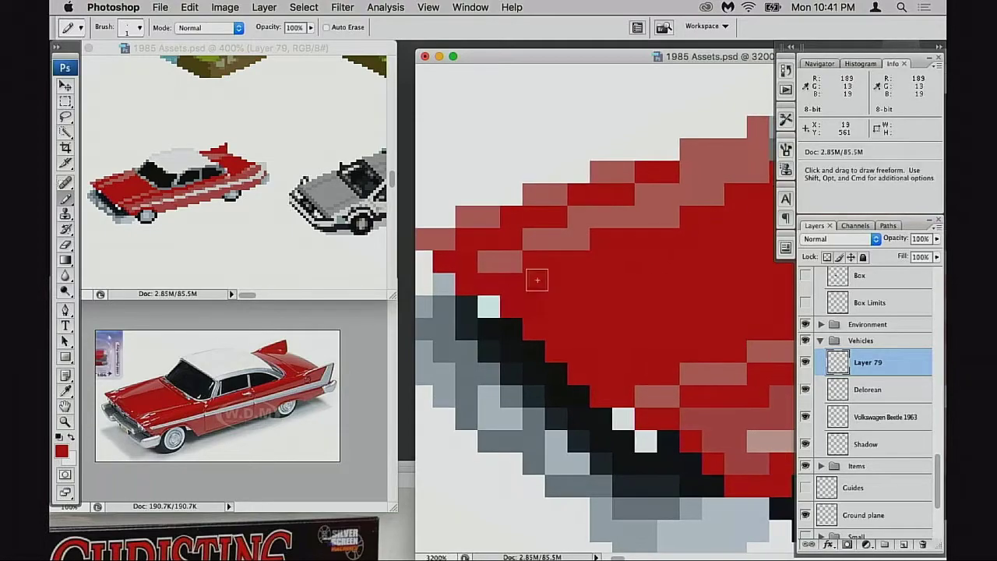
# - Tone the front end pixel of the hood's inner highlight stripe down to a deeper pinkish red
pyautogui.keyDown('alt'); pyautogui.click(491, 258); pyautogui.keyUp('alt')
pyautogui.click(510, 255)
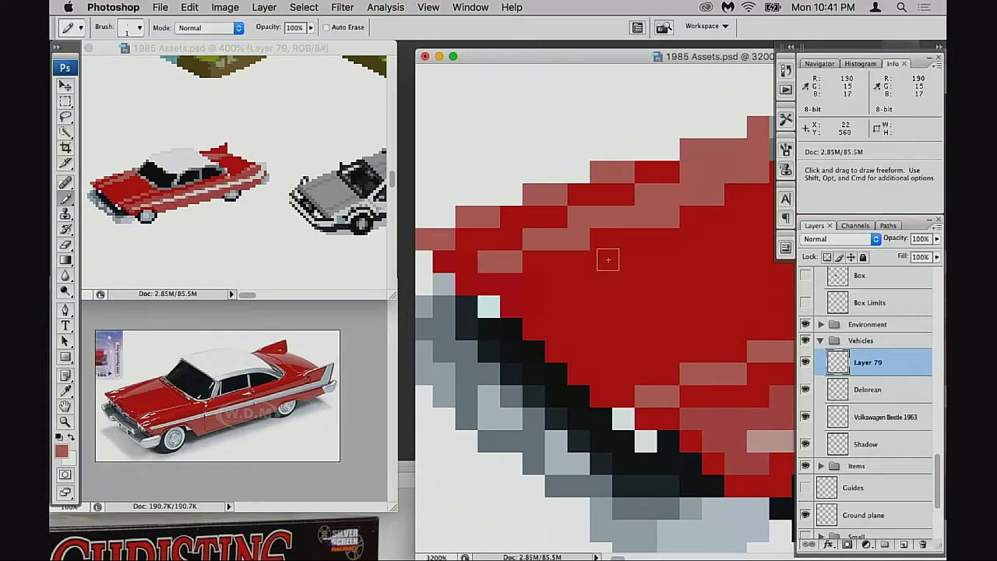
pyautogui.press('alt')
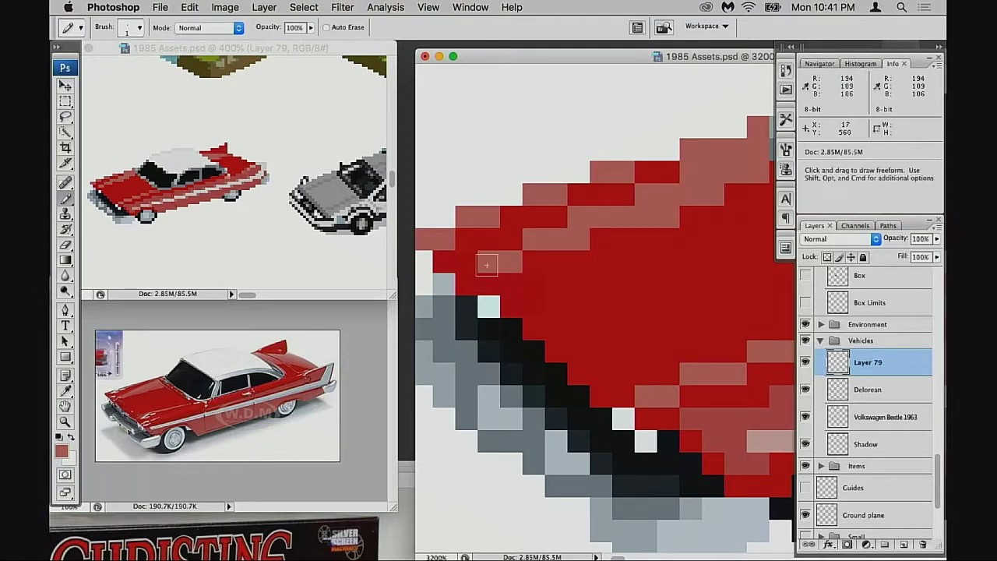
pyautogui.press('super+z')
pyautogui.moveTo(622, 312); pyautogui.dragTo(587, 298)
pyautogui.press('super+minus')
pyautogui.moveTo(659, 305); pyautogui.dragTo(554, 294)
pyautogui.keyDown('alt'); pyautogui.click(744, 305); pyautogui.keyUp('alt')
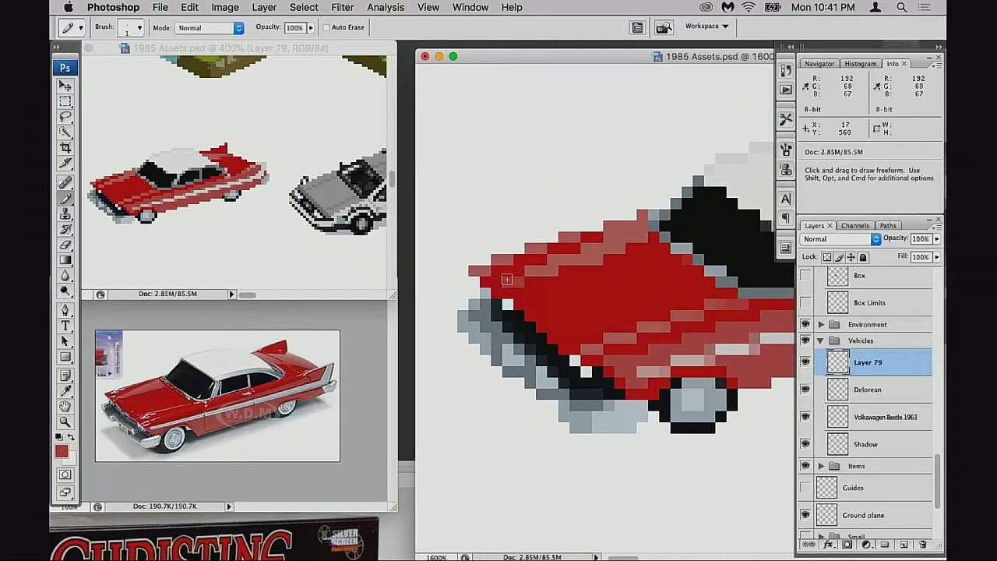
# - Try recoloring the pink pixels along the hood's far outline with the sampled solid body red
pyautogui.press('alt')
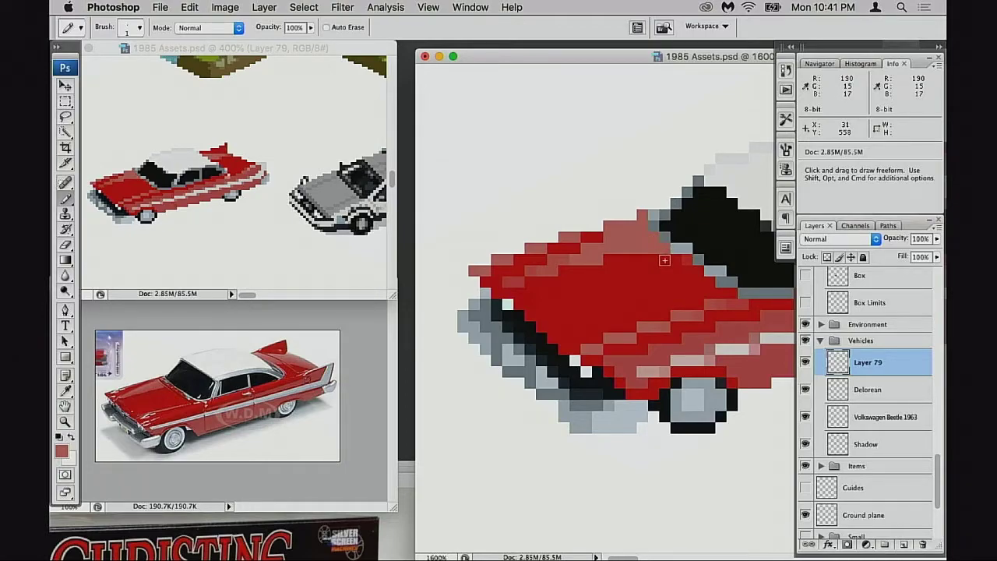
pyautogui.keyDown('alt'); pyautogui.click(569, 247); pyautogui.keyUp('alt')
pyautogui.moveTo(564, 237); pyautogui.dragTo(577, 238)
pyautogui.moveTo(498, 261); pyautogui.dragTo(472, 273)
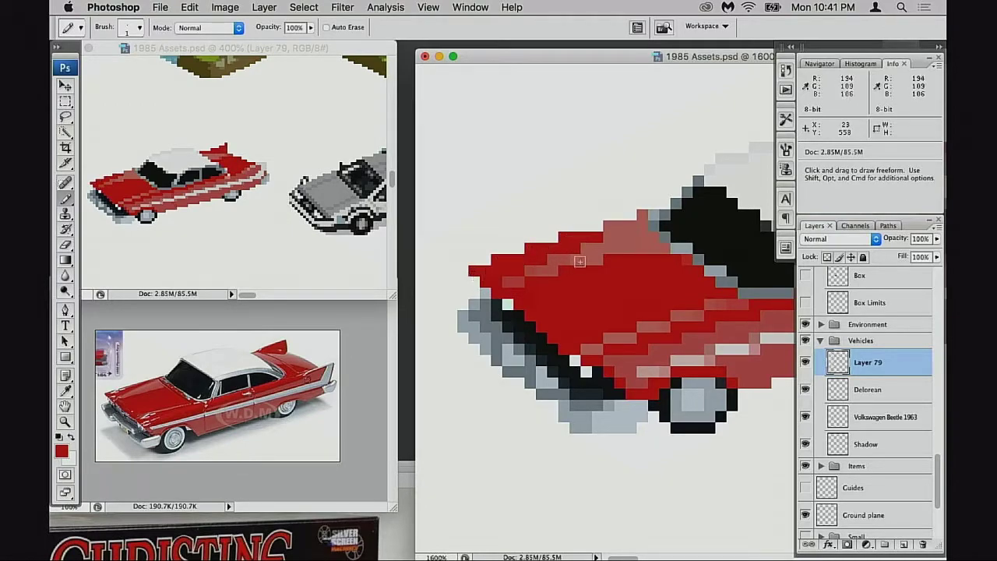
pyautogui.press('super+z')
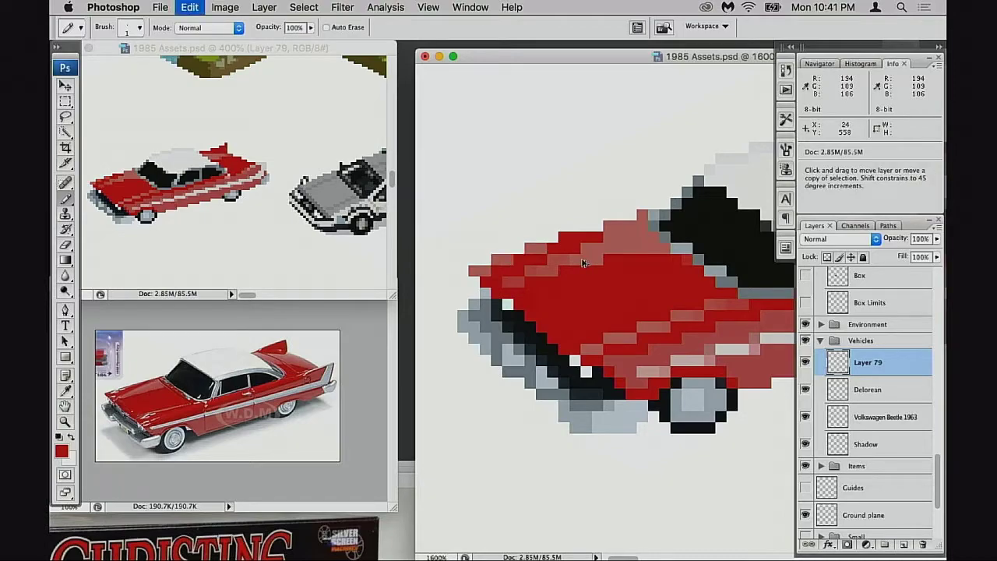
pyautogui.press('super+alt+z')
# - Extend the two highlight stripes on the far side of the hood toward the windshield with sampled pinkish-red pixels
pyautogui.keyDown('alt'); pyautogui.click(561, 239); pyautogui.keyUp('alt')
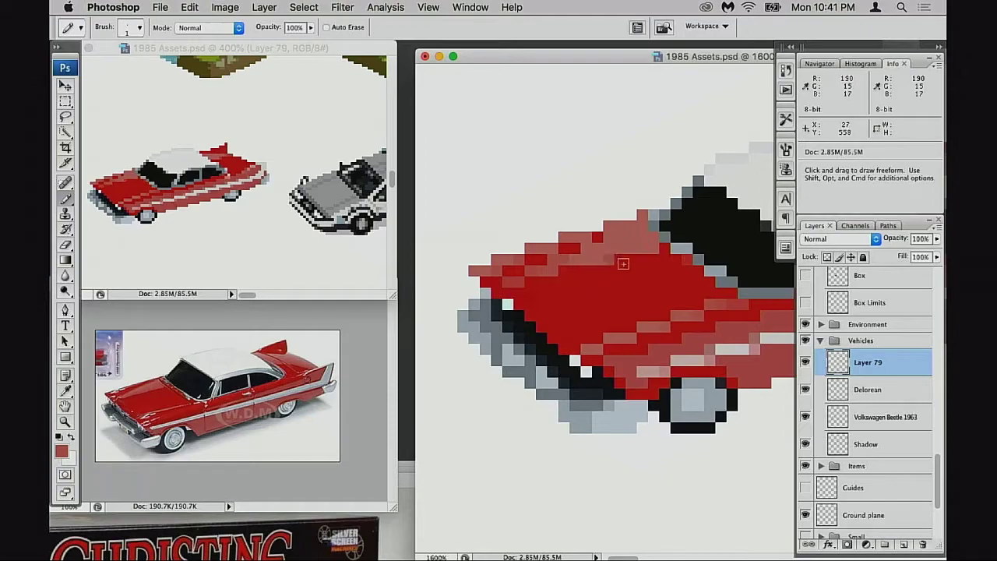
pyautogui.press('space')
pyautogui.moveTo(633, 281); pyautogui.dragTo(641, 277)
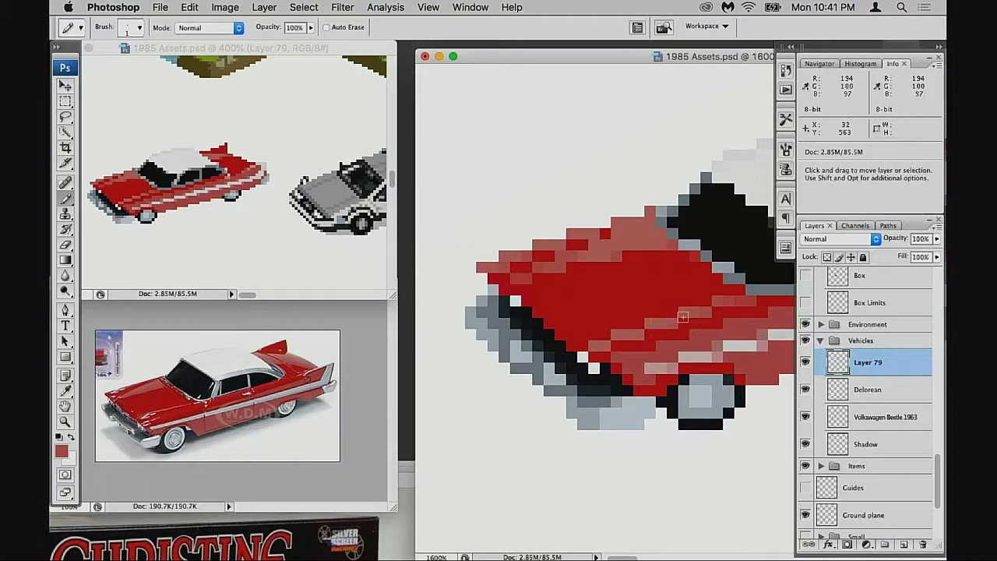
pyautogui.keyDown('alt'); pyautogui.click(748, 294); pyautogui.keyUp('alt')
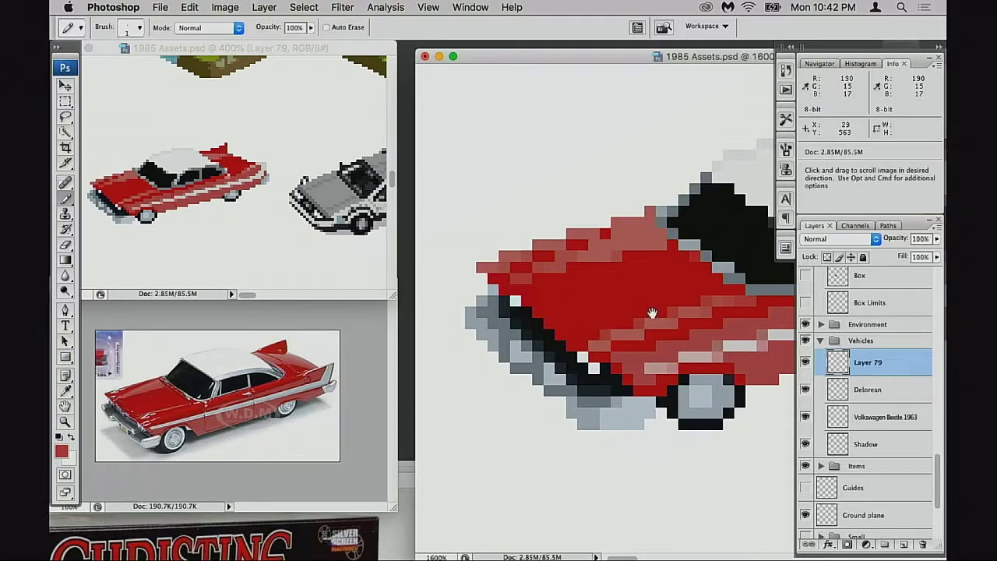
pyautogui.hscroll(2, 646, 318)
pyautogui.press('super')
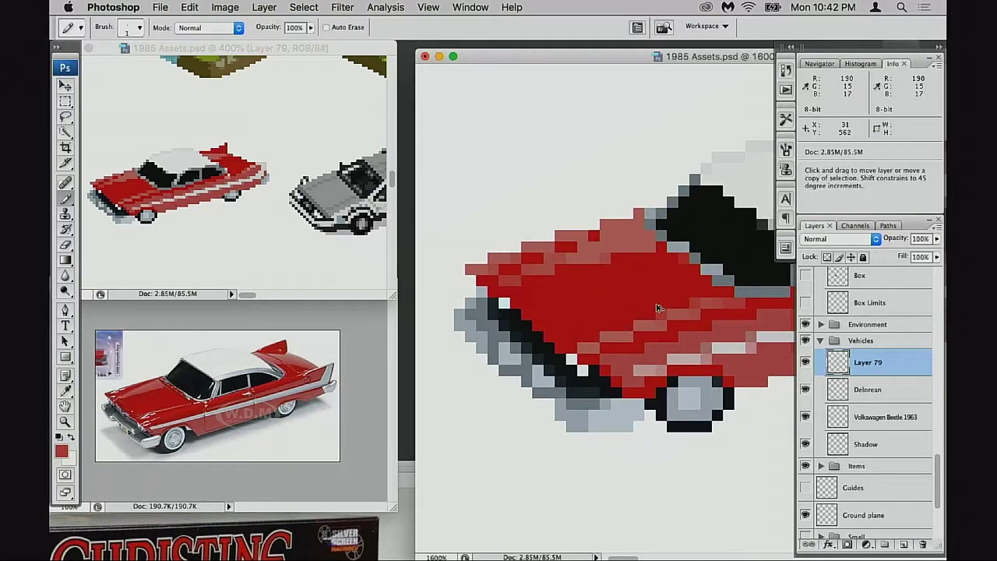
pyautogui.hscroll(1, 663, 292)
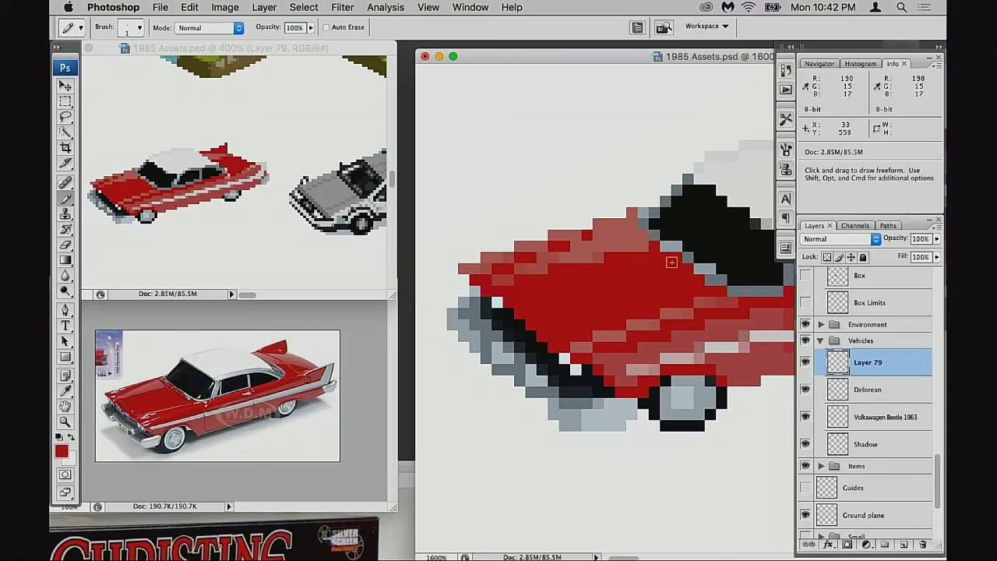
# - Paint a diagonal row of sampled mid-gray pixels across the car's dark grille at 100% opacity
pyautogui.moveTo(606, 301); pyautogui.dragTo(622, 287)
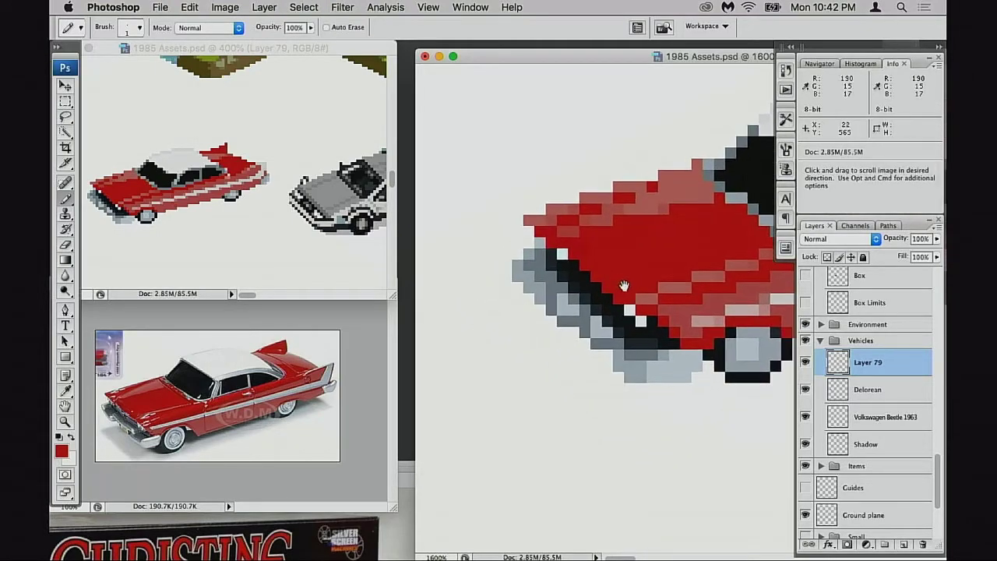
pyautogui.scroll(1, 608, 308)
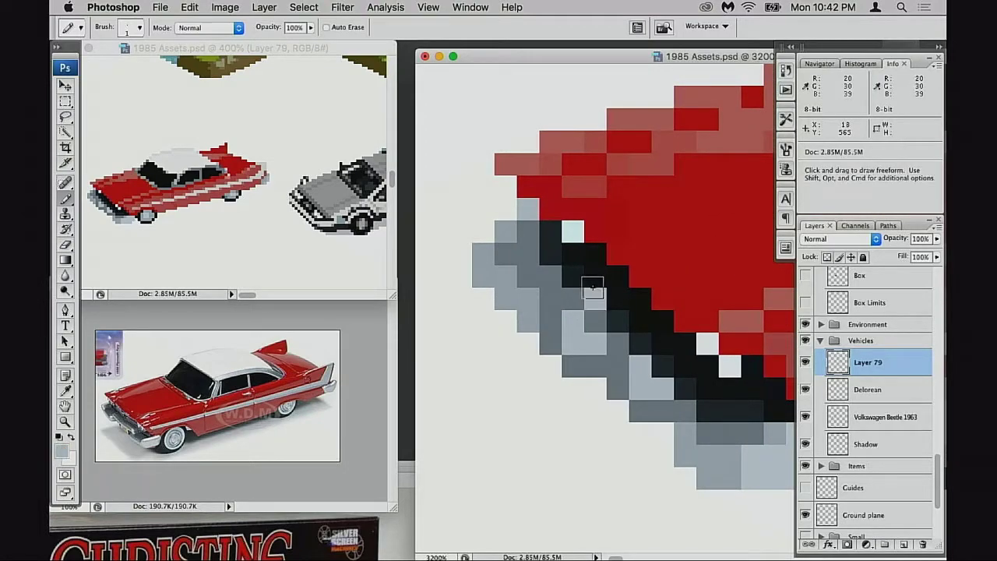
pyautogui.keyDown('alt'); pyautogui.click(578, 301); pyautogui.keyUp('alt')
pyautogui.click(592, 280)
pyautogui.click(619, 302)
pyautogui.click(629, 317)
pyautogui.click(664, 345)
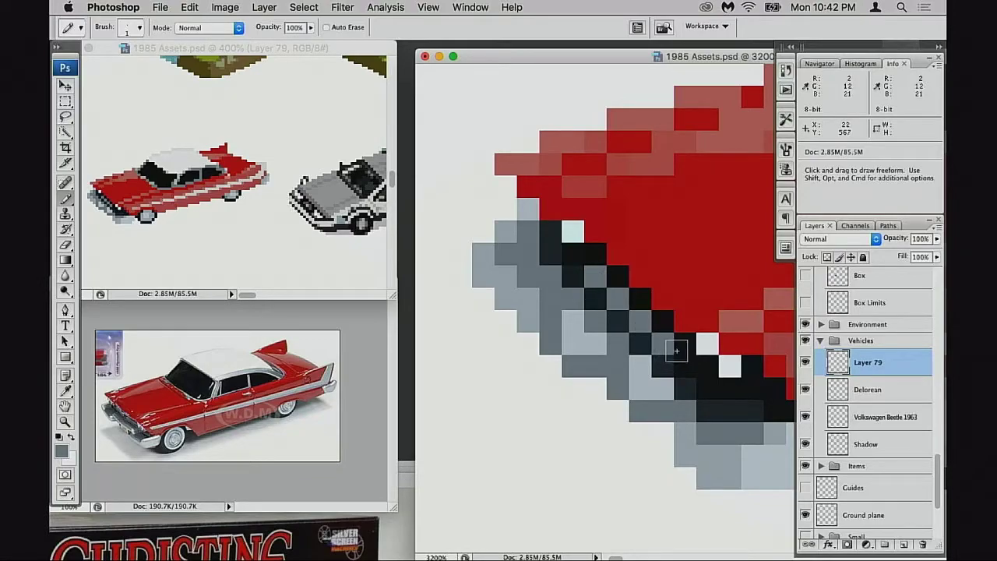
# - Blend gray pixels at 50% opacity into the dark grille pixels beside the new diagonal row
pyautogui.press('5')
pyautogui.click(594, 296)
pyautogui.click(619, 319)
pyautogui.click(640, 341)
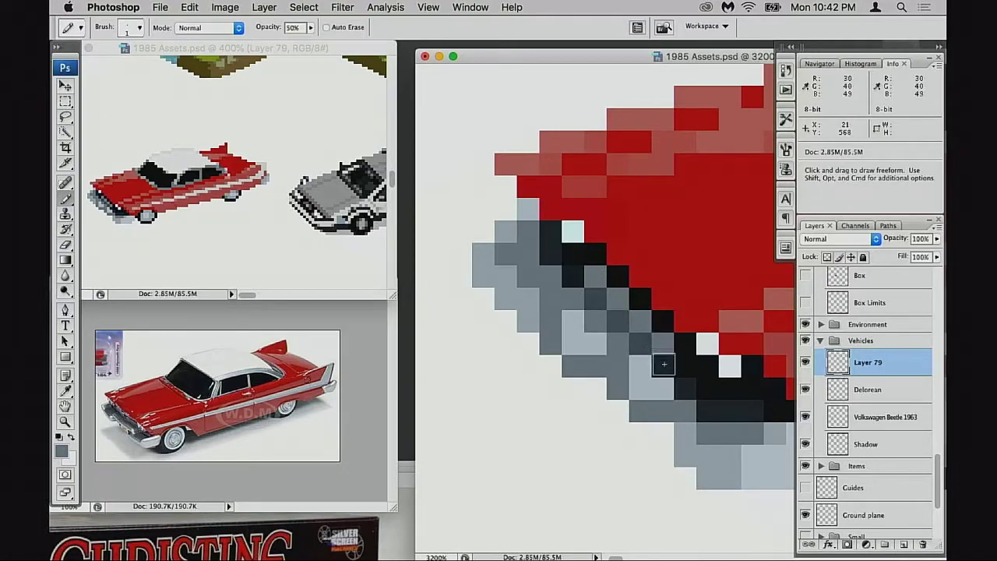
pyautogui.click(574, 278)
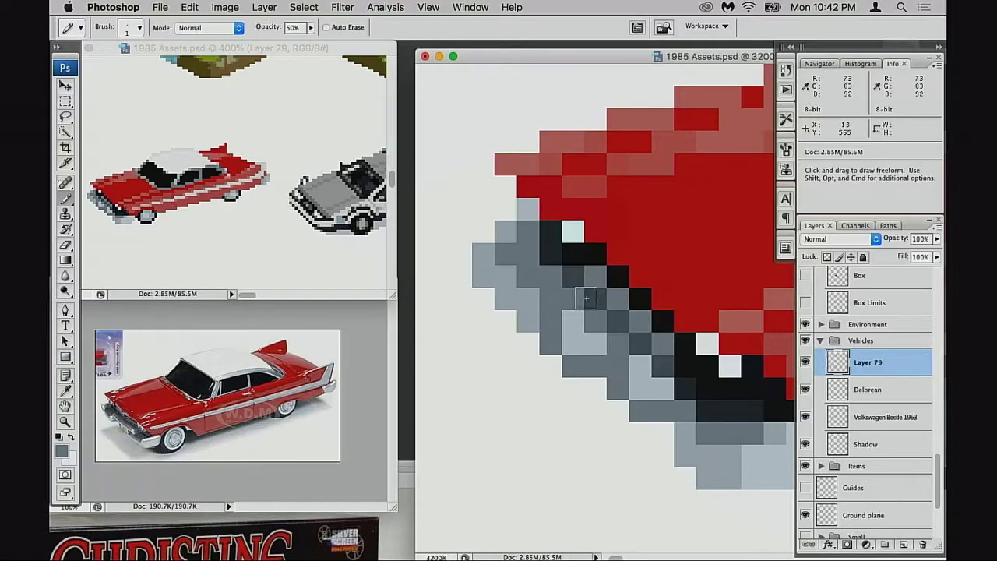
pyautogui.keyDown('alt'); pyautogui.click(578, 291); pyautogui.keyUp('alt')
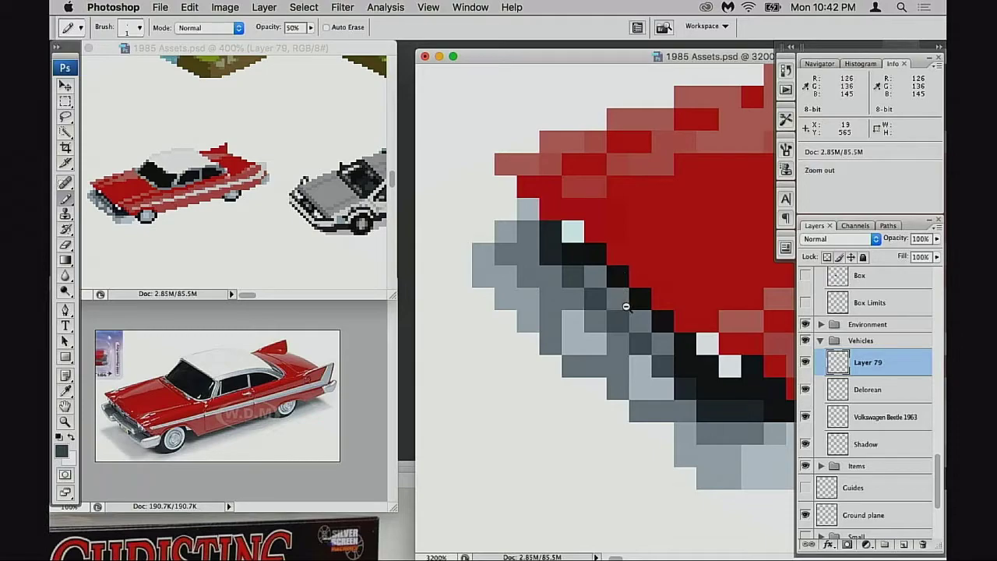
pyautogui.keyDown('alt'); pyautogui.click(599, 318); pyautogui.keyUp('alt')
pyautogui.keyDown('alt'); pyautogui.click(599, 318); pyautogui.keyUp('alt')
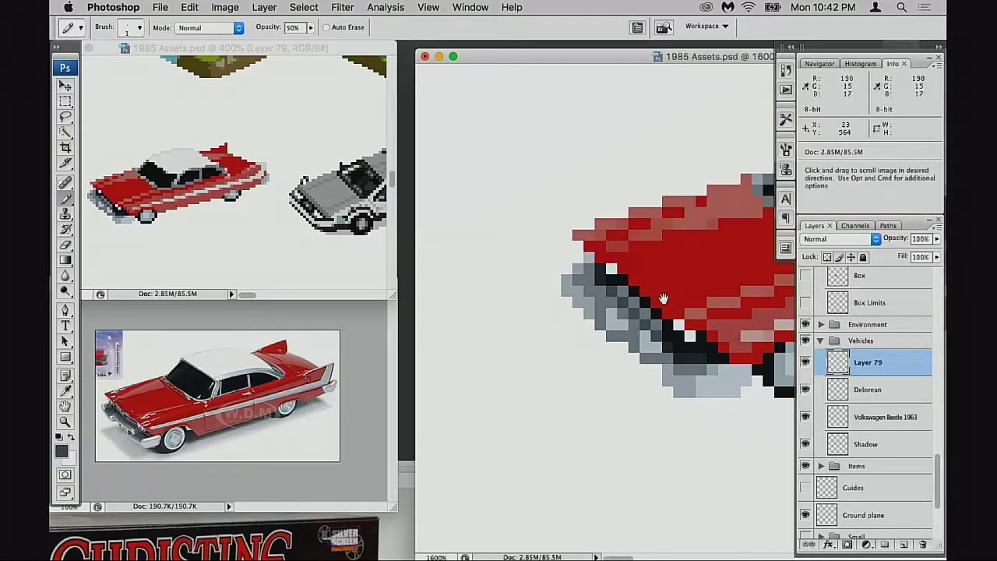
# - Erase the protruding pixel on the lower edge of the front bumper
pyautogui.press('e')
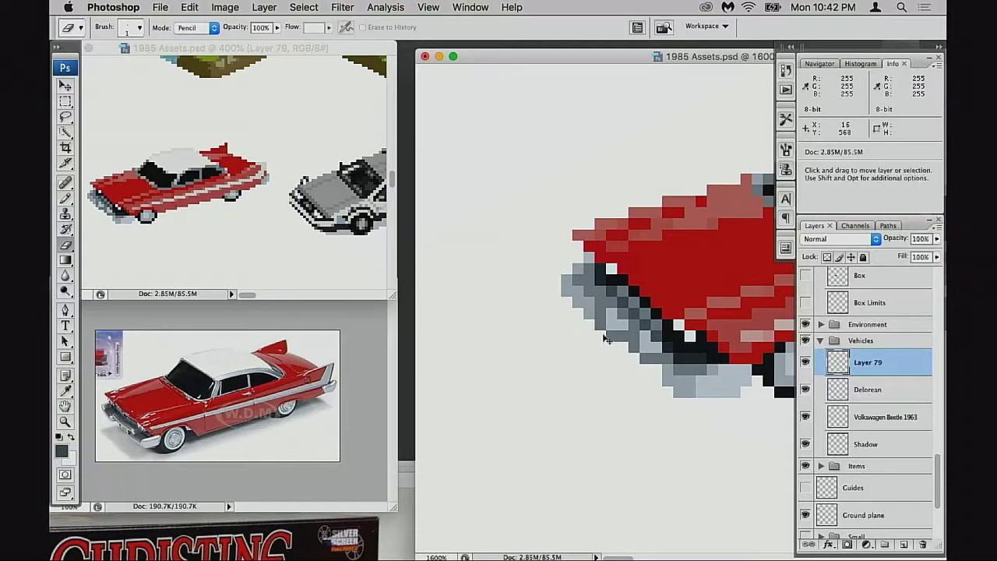
pyautogui.click(600, 327)
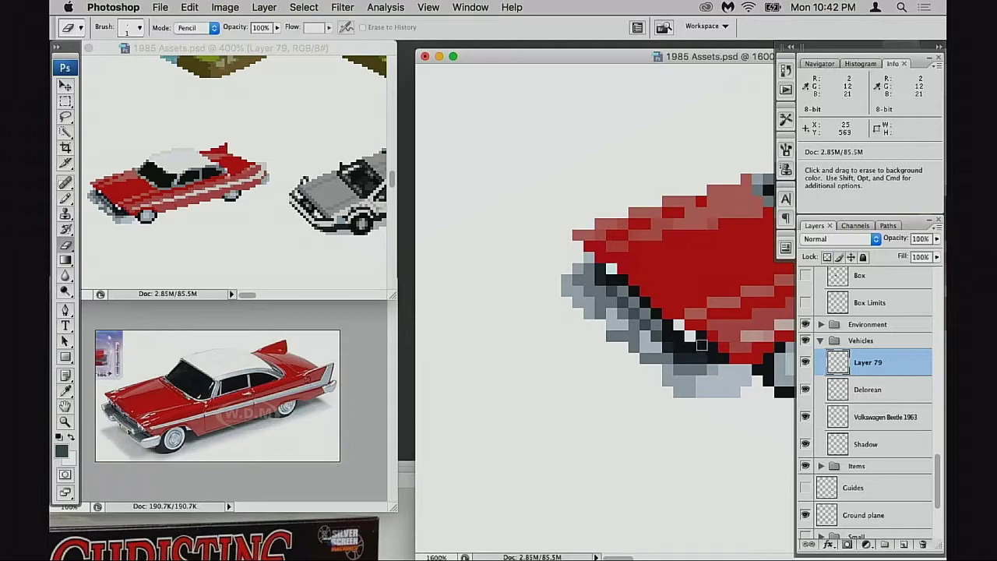
pyautogui.keyDown('super'); pyautogui.click(672, 355); pyautogui.keyUp('super')
pyautogui.moveTo(681, 341); pyautogui.dragTo(650, 370)
# - Try lightening the lower-edge pixels of the front bumper with sampled light gray at 50% opacity
pyautogui.press('b')
pyautogui.keyDown('alt'); pyautogui.click(631, 305); pyautogui.keyUp('alt')
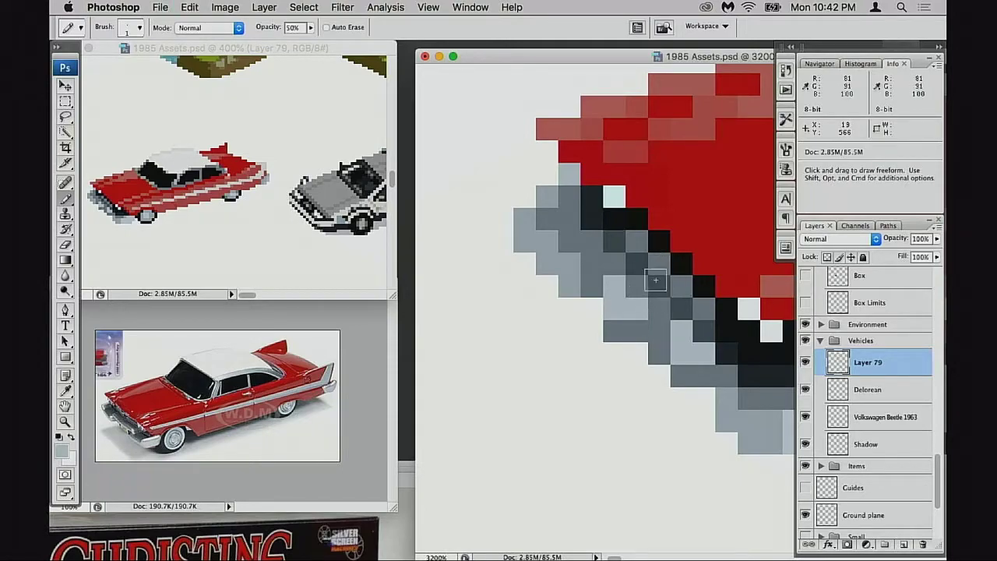
pyautogui.moveTo(639, 318); pyautogui.dragTo(623, 320)
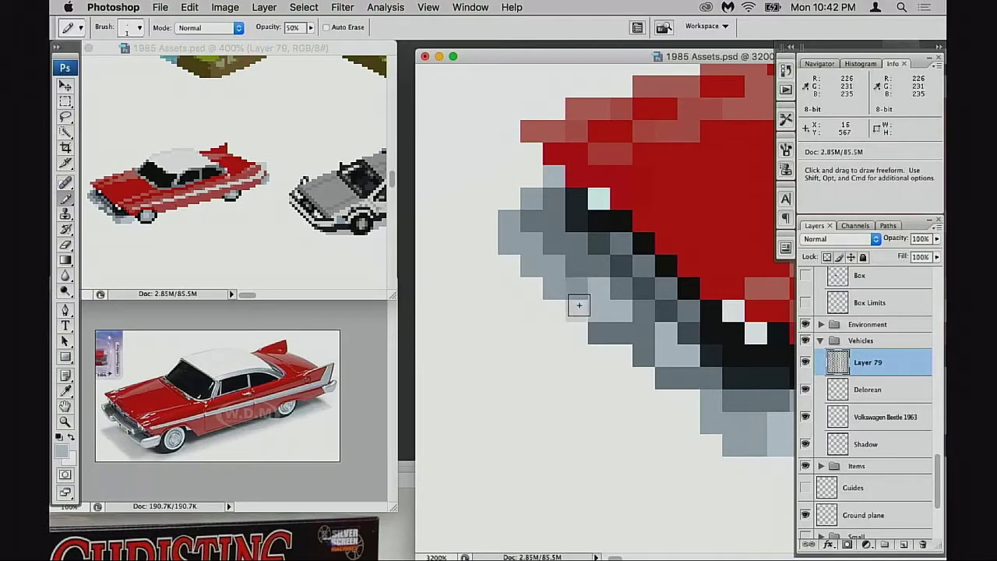
pyautogui.press('alt+super+z')
pyautogui.press('alt+super+z')
# - Set the Pencil to 100% opacity and try sampled light and mid-gray pixels on the bumper's lower edge, undoing each attempt
pyautogui.press('0')
pyautogui.keyDown('alt'); pyautogui.click(597, 289); pyautogui.keyUp('alt')
pyautogui.click(578, 289)
pyautogui.click(580, 309)
pyautogui.press('alt+super+z')
pyautogui.press('alt+super+z')
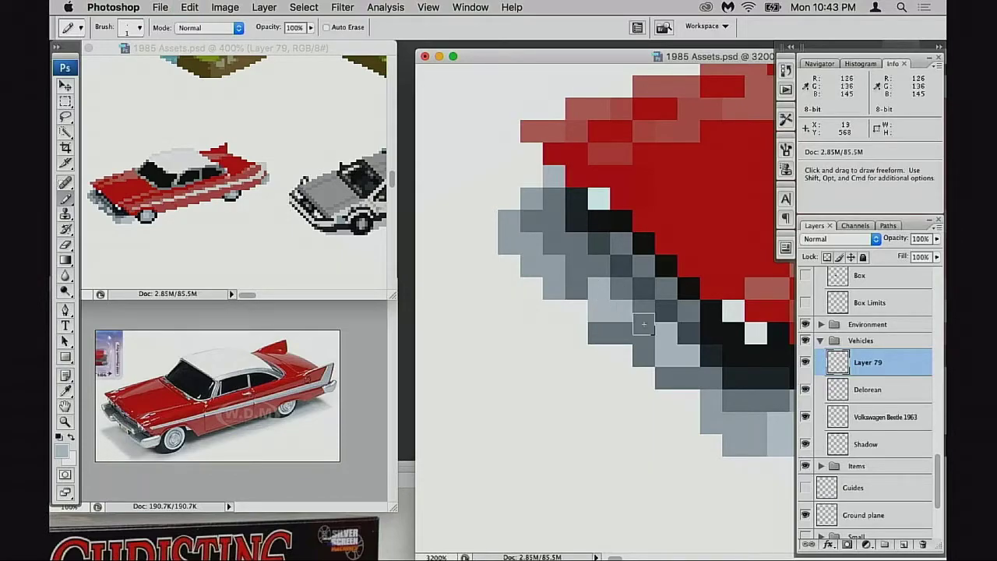
pyautogui.keyDown('alt'); pyautogui.click(618, 331); pyautogui.keyUp('alt')
pyautogui.click(583, 314)
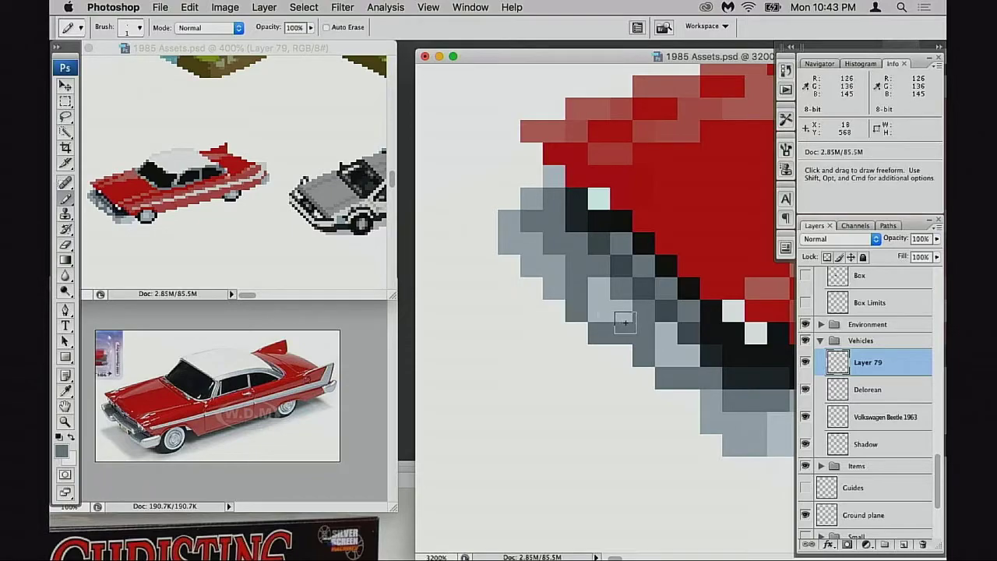
pyautogui.hotkey('ctrl', 'z')
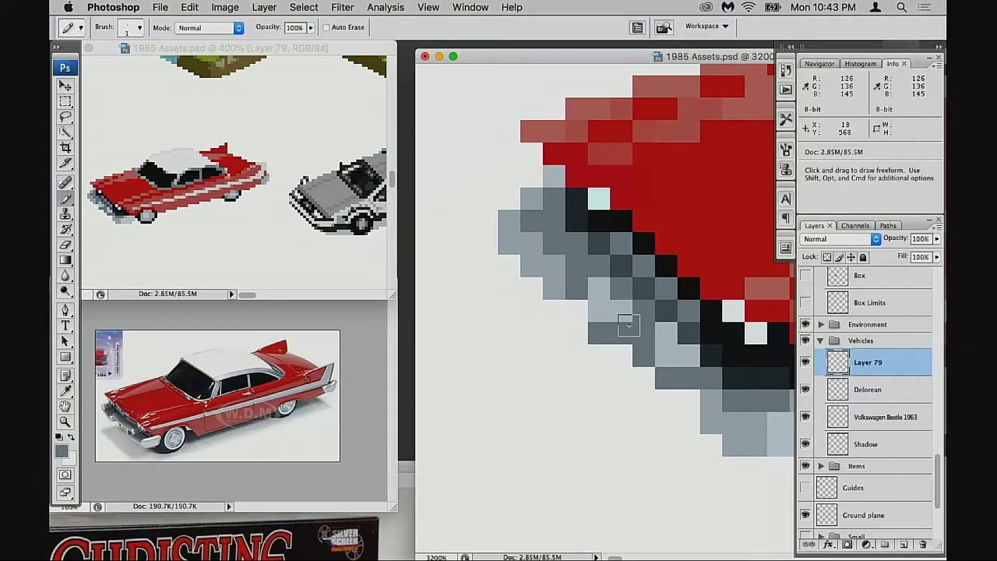
# - Rebuild the front bumper's lower edge with a light gray inner band and a stepped mid-gray outline
pyautogui.keyDown('alt'); pyautogui.click(621, 328); pyautogui.keyUp('alt')
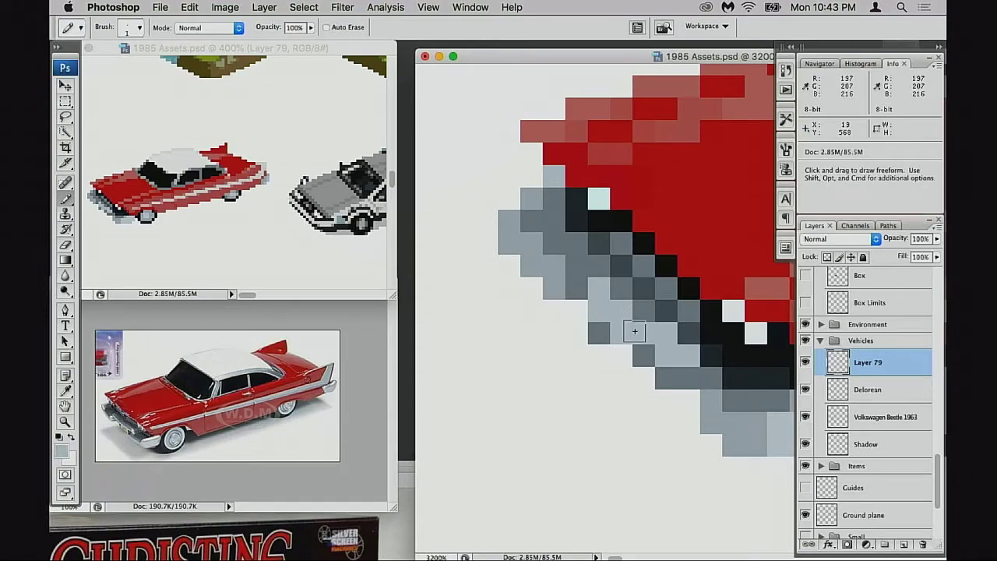
pyautogui.keyDown('alt'); pyautogui.click(699, 358); pyautogui.keyUp('alt')
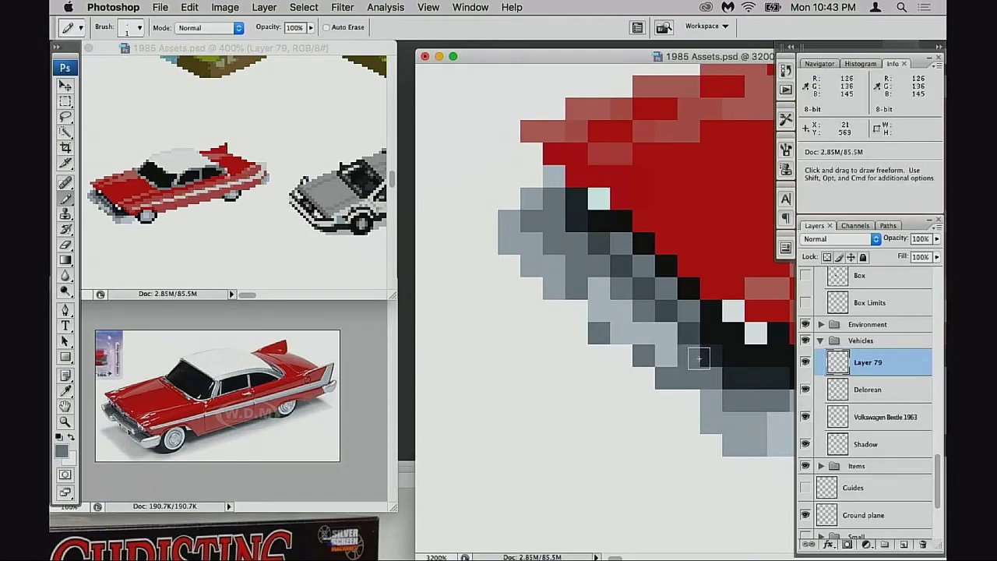
pyautogui.moveTo(696, 358)
pyautogui.mouseDown()
pyautogui.moveTo(620, 356)
pyautogui.moveTo(597, 343)
pyautogui.mouseUp()
pyautogui.click(577, 310)
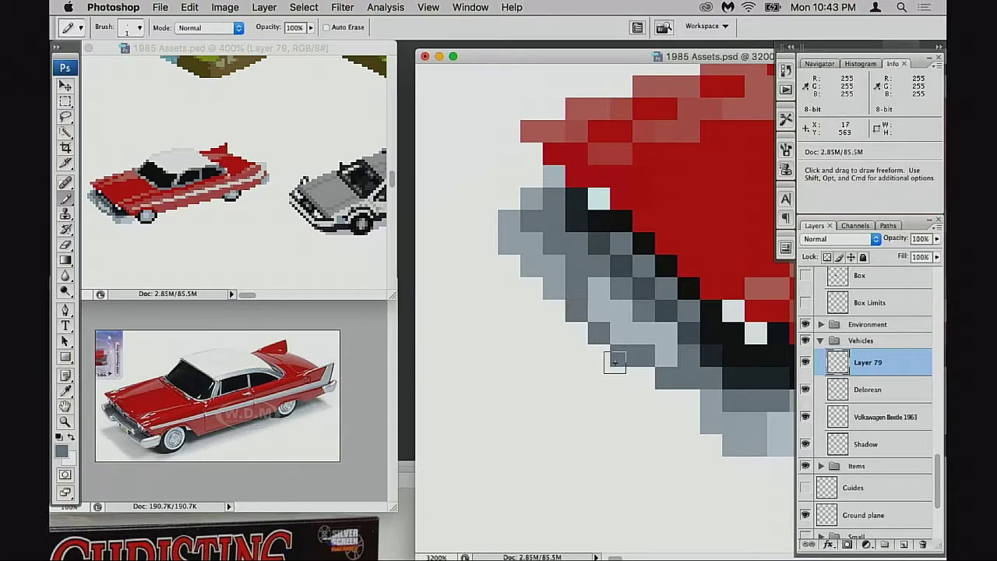
pyautogui.click(668, 336)
pyautogui.click(688, 338)
pyautogui.press('super+z')
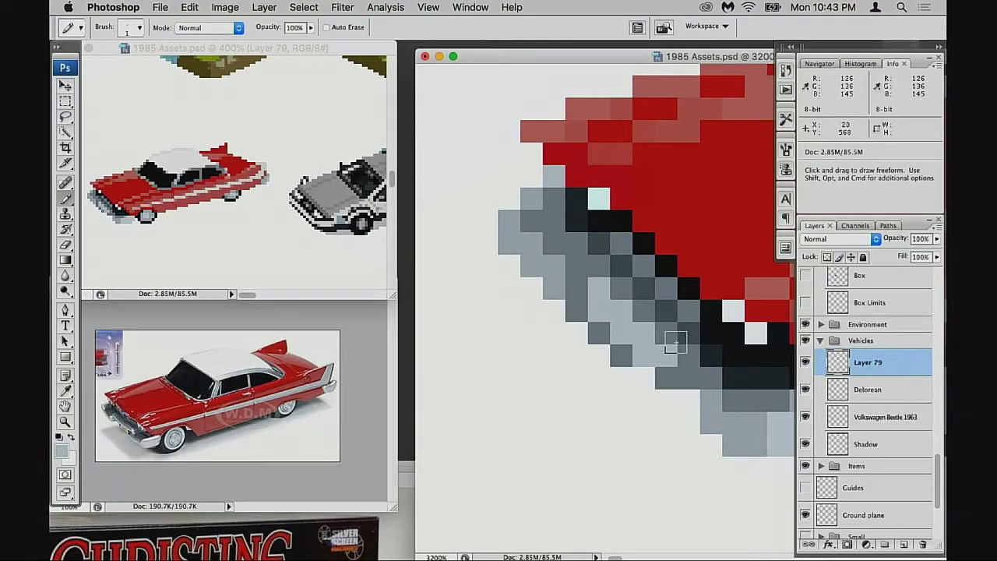
# - Erase the stray gray pixel at the notch in the bumper's lower outline and save the document
pyautogui.keyDown('alt'); pyautogui.click(676, 343); pyautogui.keyUp('alt')
pyautogui.keyDown('alt'); pyautogui.click(677, 339); pyautogui.keyUp('alt')
pyautogui.keyDown('alt'); pyautogui.click(679, 332); pyautogui.keyUp('alt')
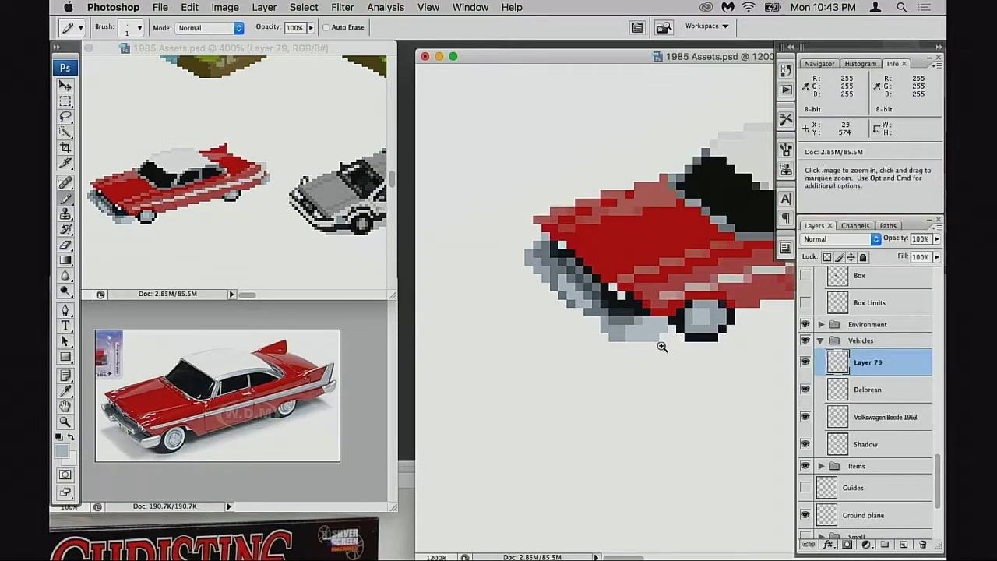
pyautogui.keyDown('super'); pyautogui.click(662, 343); pyautogui.keyUp('super')
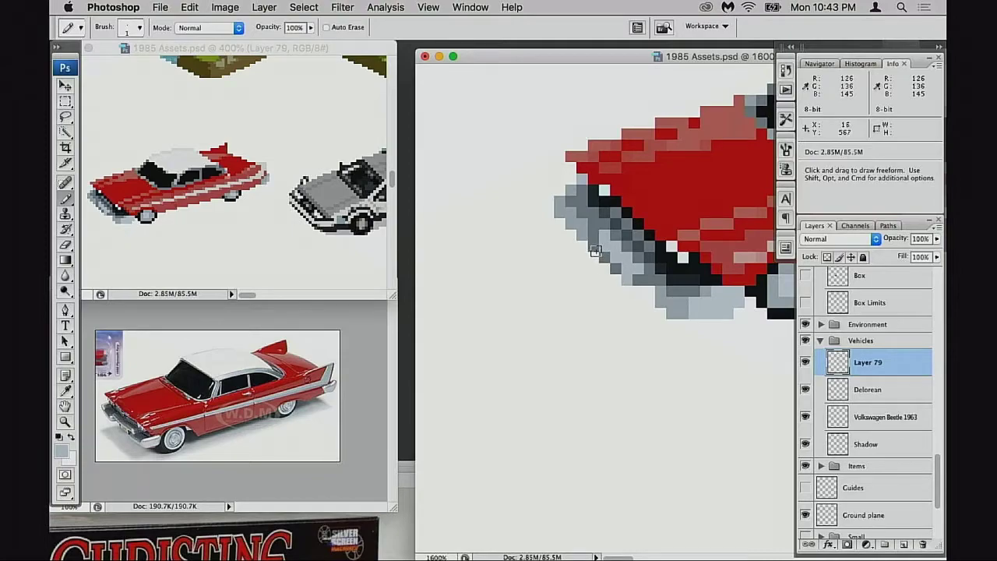
pyautogui.press('e')
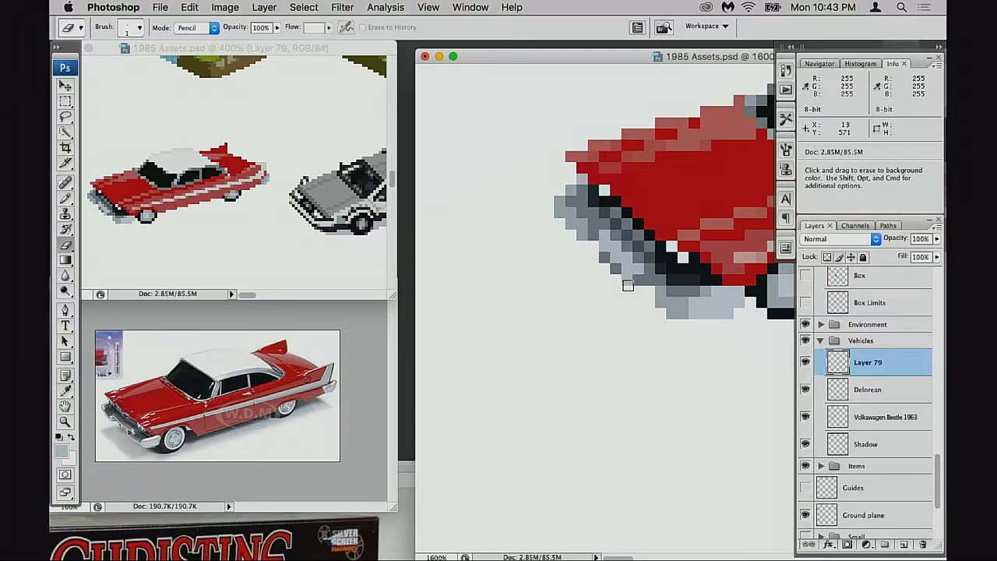
pyautogui.press('b')
pyautogui.keyDown('alt'); pyautogui.click(620, 267); pyautogui.keyUp('alt')
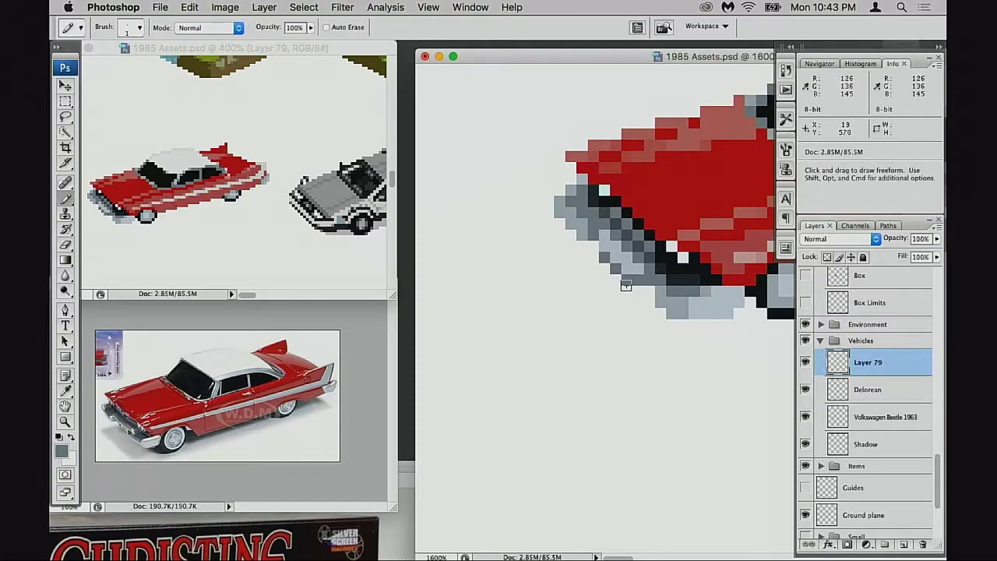
pyautogui.press('super+d')
pyautogui.press('super+s')
# - Add a small highlight to the upper part of the bumper's near corner with white sampled from the backdrop
pyautogui.keyDown('alt'); pyautogui.click(717, 331); pyautogui.keyUp('alt')
pyautogui.moveTo(699, 298); pyautogui.dragTo(717, 305)
pyautogui.press('super+z')
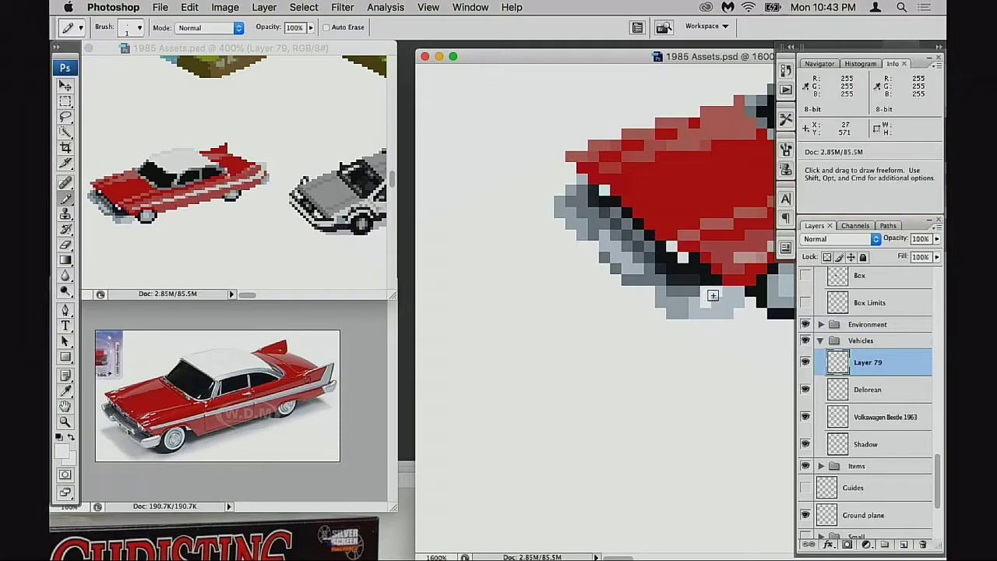
pyautogui.press('super+z')
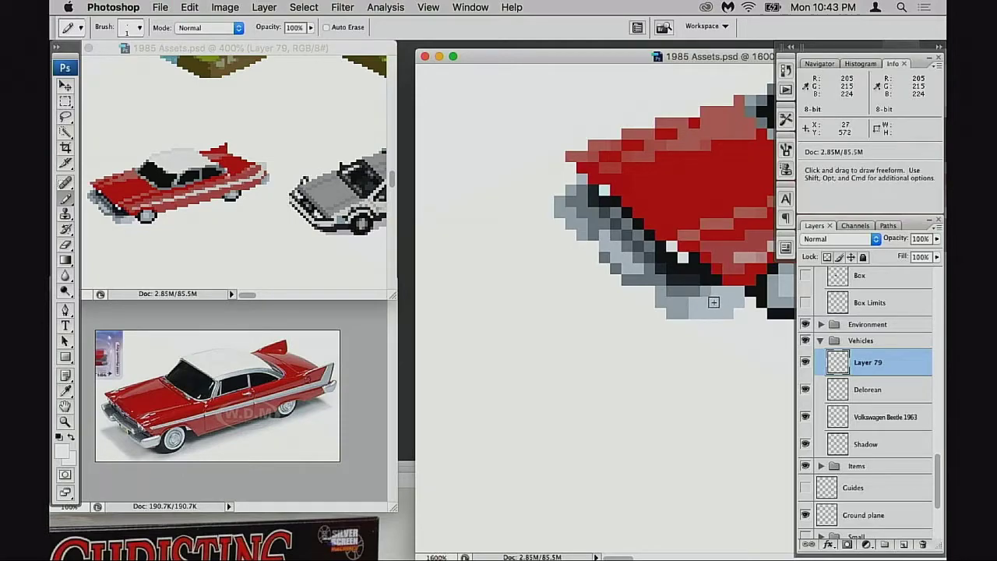
pyautogui.click(715, 297)
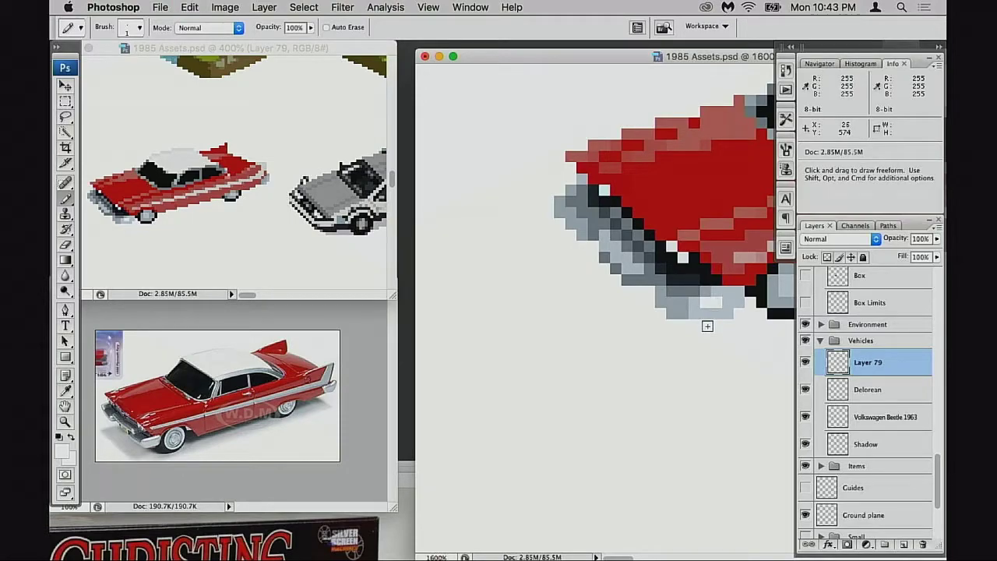
pyautogui.press('super+z')
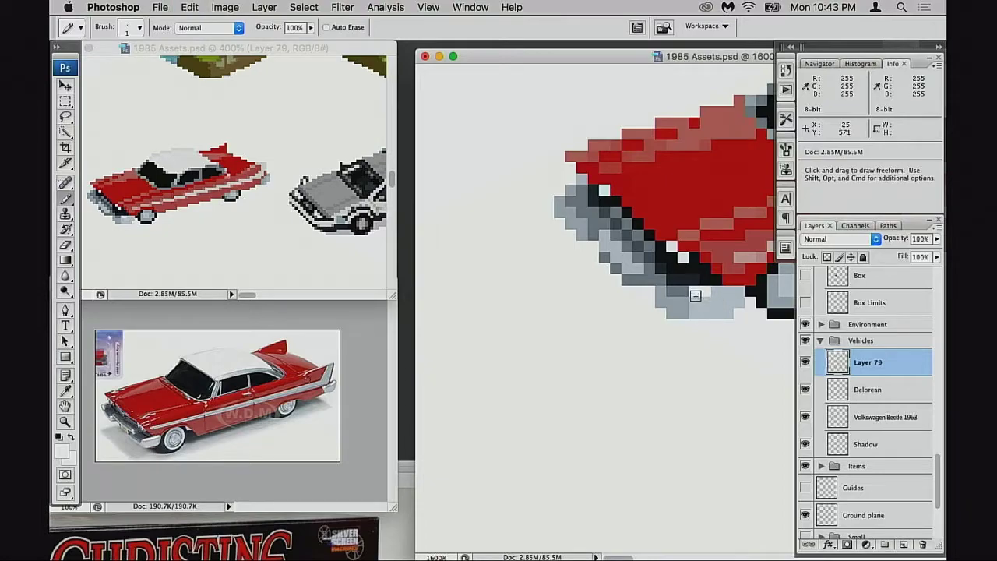
pyautogui.click(604, 255)
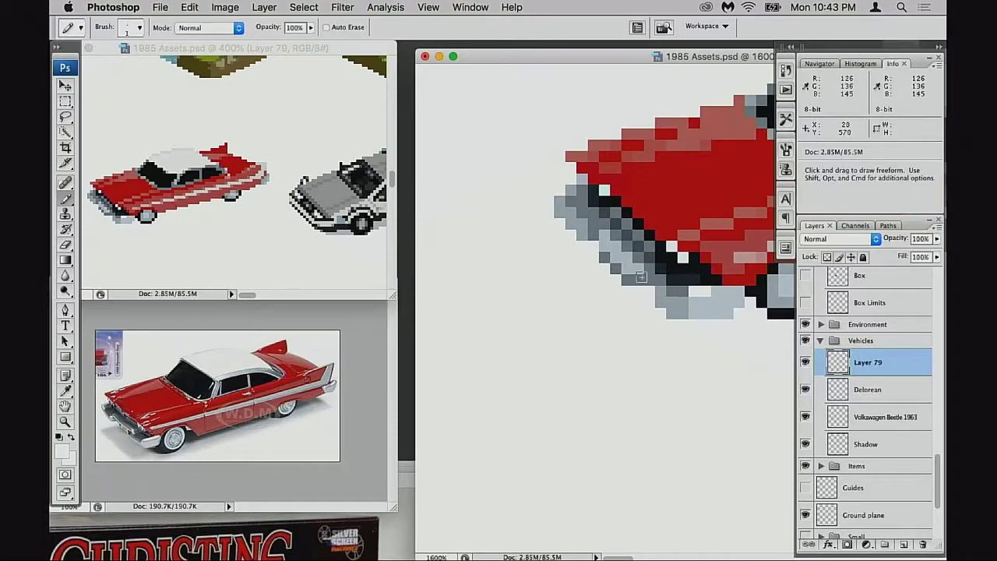
# - Add a white highlight pixel to the lower band of the front bumper, undoing a misplaced one
pyautogui.moveTo(771, 282); pyautogui.dragTo(606, 284)
pyautogui.click(628, 282)
pyautogui.press('super+z')
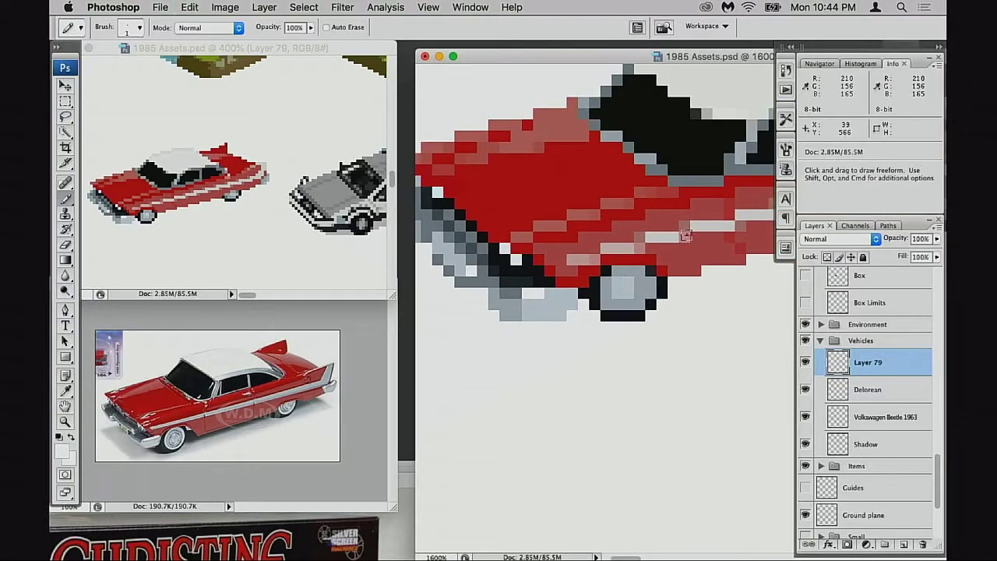
# - Try a white pixel on the windshield frame's front edge, undo it, and place the highlight on the frame's lower edge instead
pyautogui.hscroll(2, 686, 233)
pyautogui.click(628, 160)
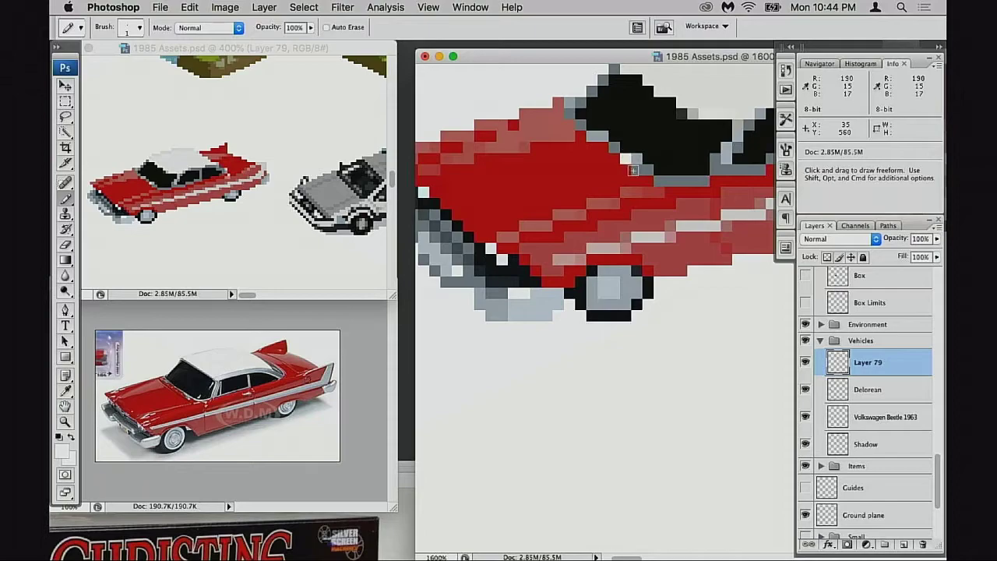
pyautogui.press('super+z')
pyautogui.click(681, 181)
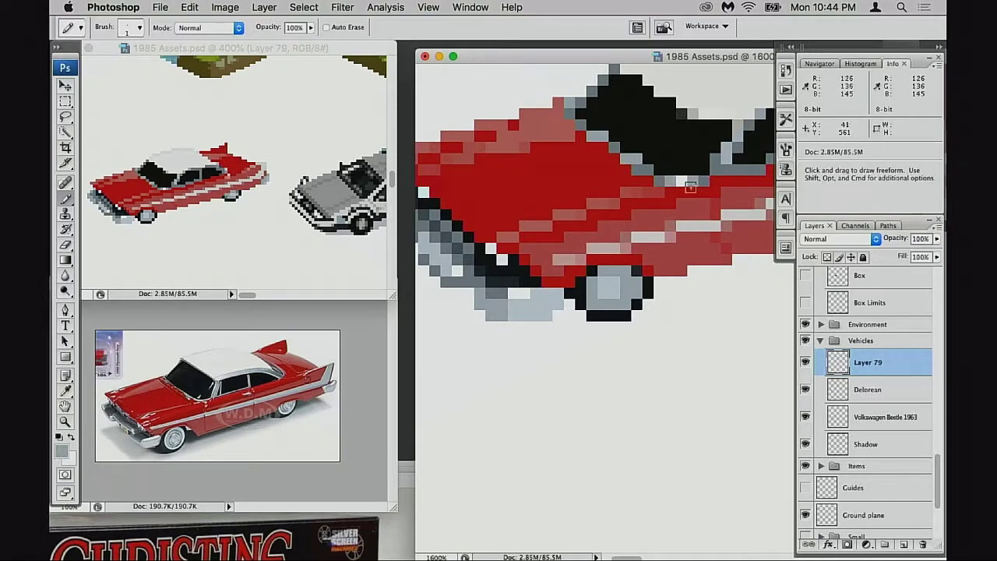
# - Extend the white highlight along the hood's front edge above the grille using the sampled headlight white
pyautogui.press('space')
pyautogui.moveTo(477, 232)
pyautogui.mouseDown()
pyautogui.moveTo(613, 240)
pyautogui.moveTo(587, 264)
pyautogui.moveTo(609, 258)
pyautogui.moveTo(591, 248)
pyautogui.moveTo(601, 259)
pyautogui.mouseUp()
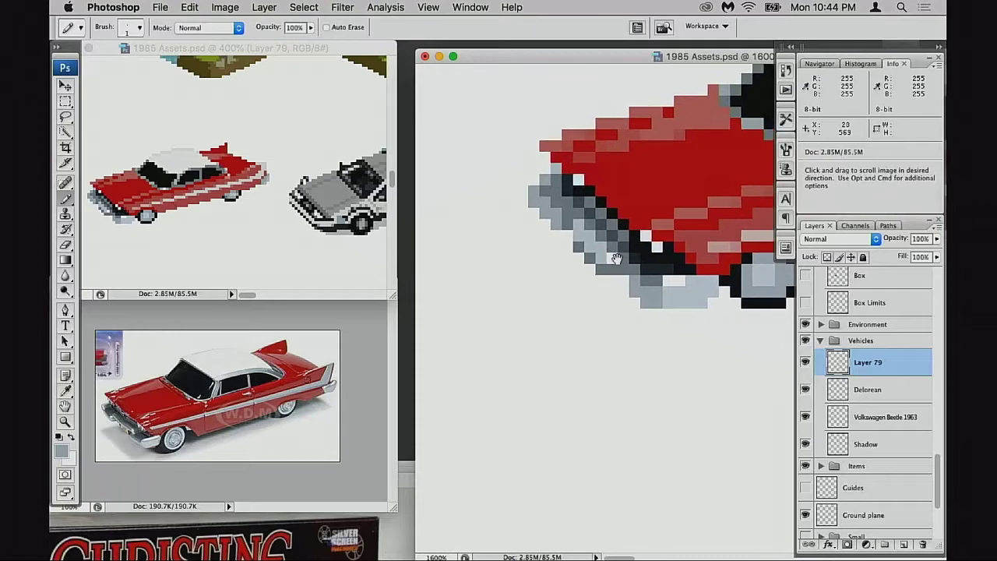
pyautogui.keyDown('alt'); pyautogui.click(578, 180); pyautogui.keyUp('alt')
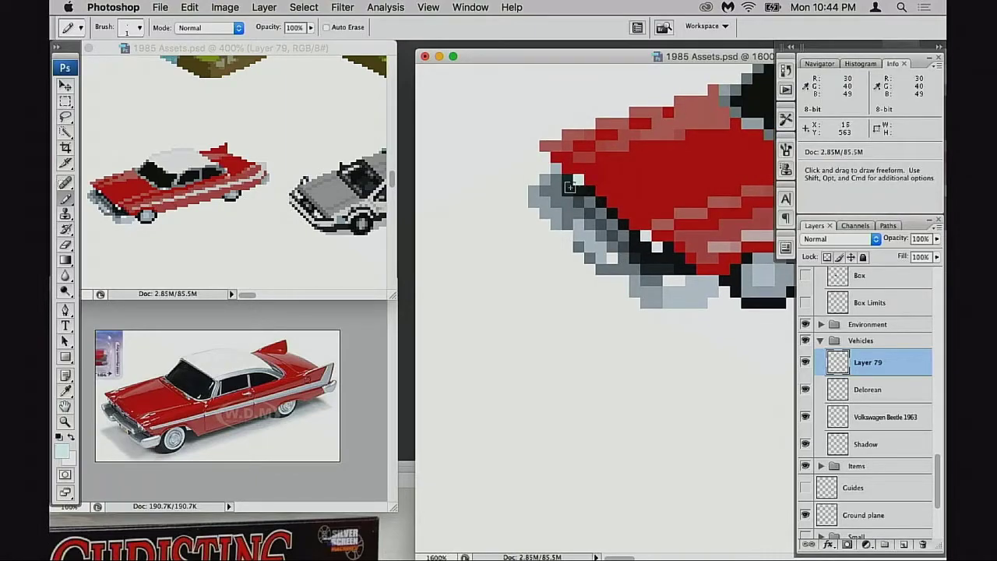
pyautogui.click(594, 191)
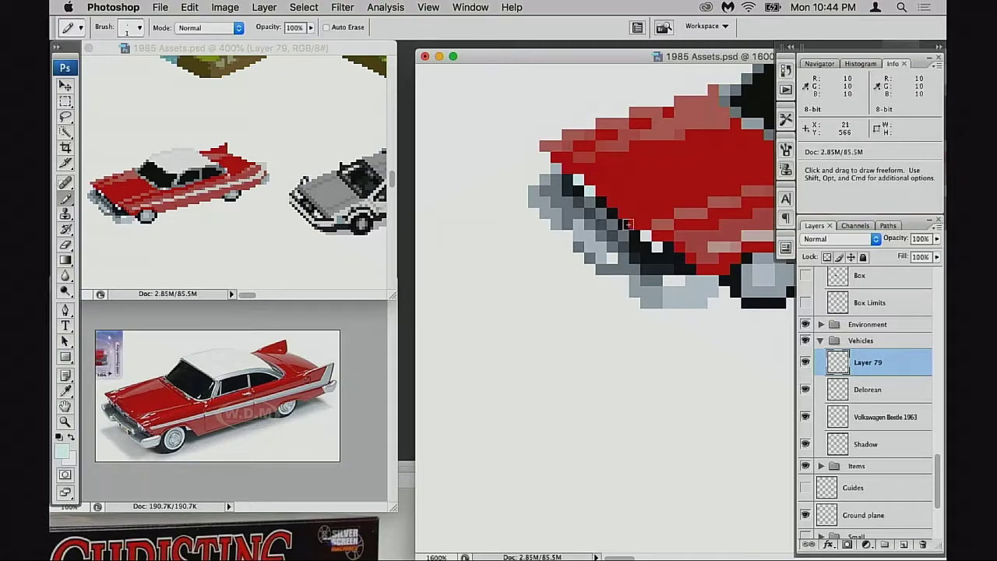
# - Shade the grille's upper end and the area beside the near headlight with grays sampled from the car's front
pyautogui.keyDown('alt'); pyautogui.click(579, 198); pyautogui.keyUp('alt')
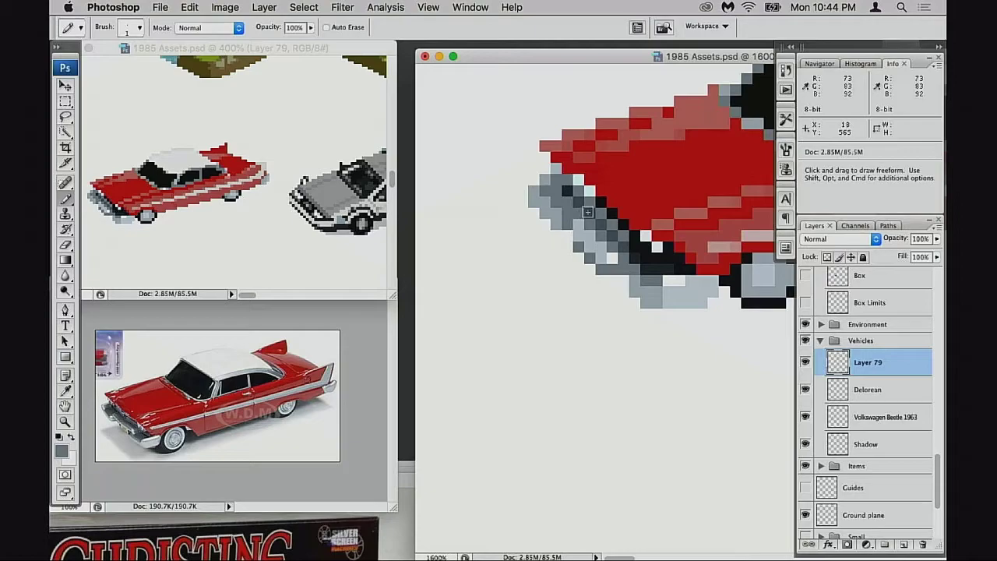
pyautogui.keyDown('alt'); pyautogui.click(638, 258); pyautogui.keyUp('alt')
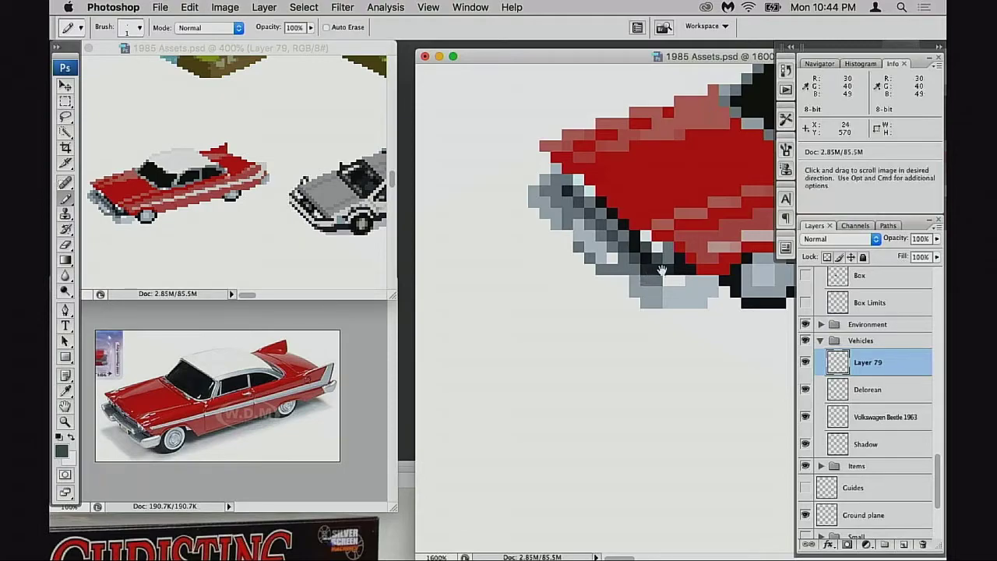
pyautogui.keyDown('alt'); pyautogui.click(660, 271); pyautogui.keyUp('alt')
pyautogui.keyDown('alt'); pyautogui.click(660, 271); pyautogui.keyUp('alt')
pyautogui.keyDown('alt'); pyautogui.click(657, 273); pyautogui.keyUp('alt')
pyautogui.moveTo(656, 276); pyautogui.dragTo(657, 228)
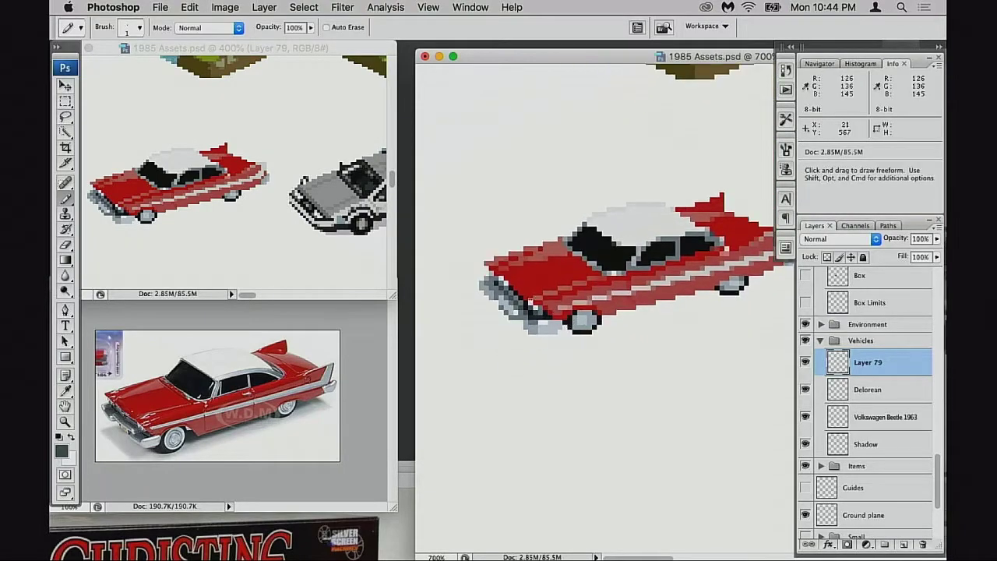
# - Reposition the Untitled-3 reference photo and bring the Untitled-4 photo of the boxed Christine car to the front
pyautogui.click(292, 326)
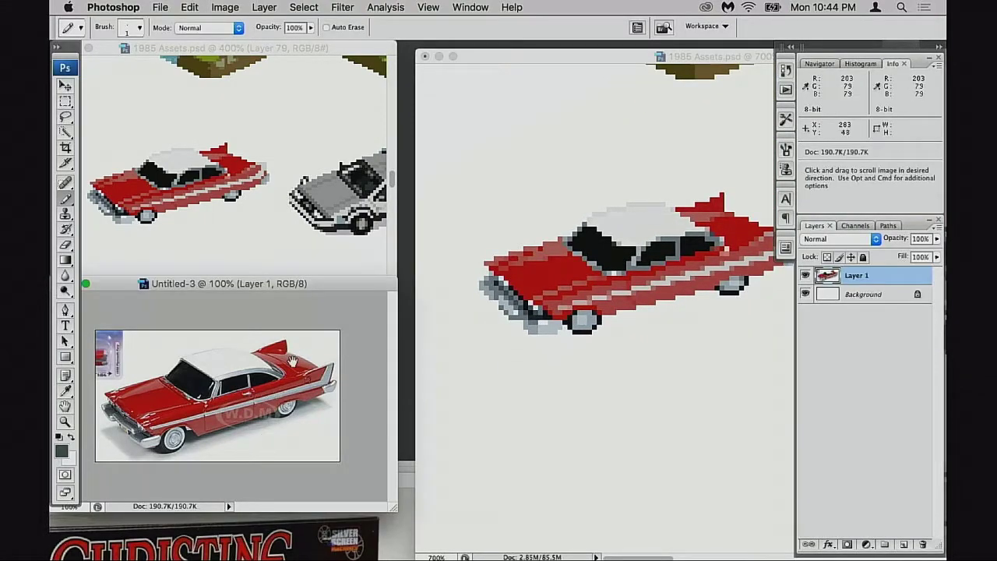
pyautogui.moveTo(306, 282); pyautogui.dragTo(271, 411)
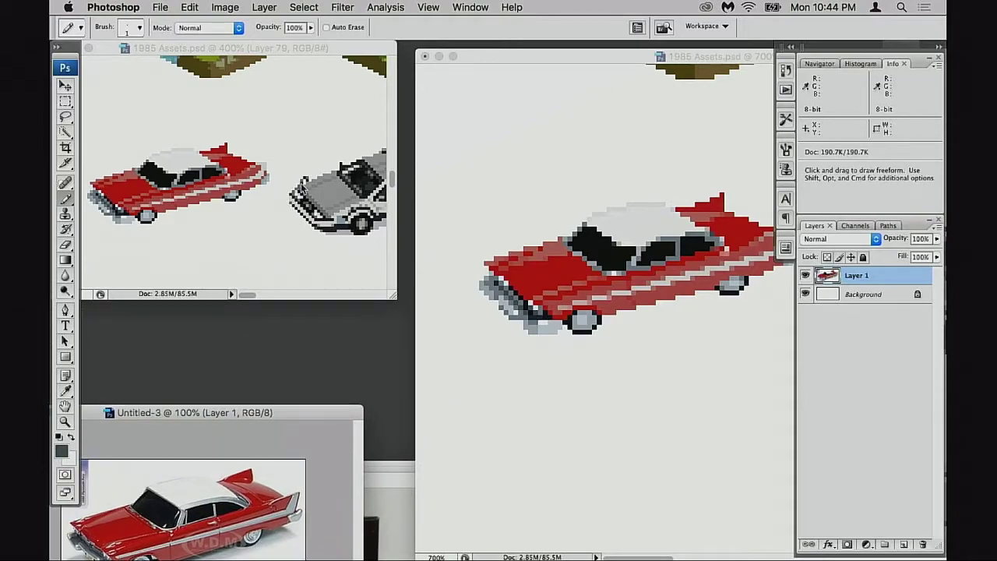
pyautogui.click(392, 469)
pyautogui.click(335, 415)
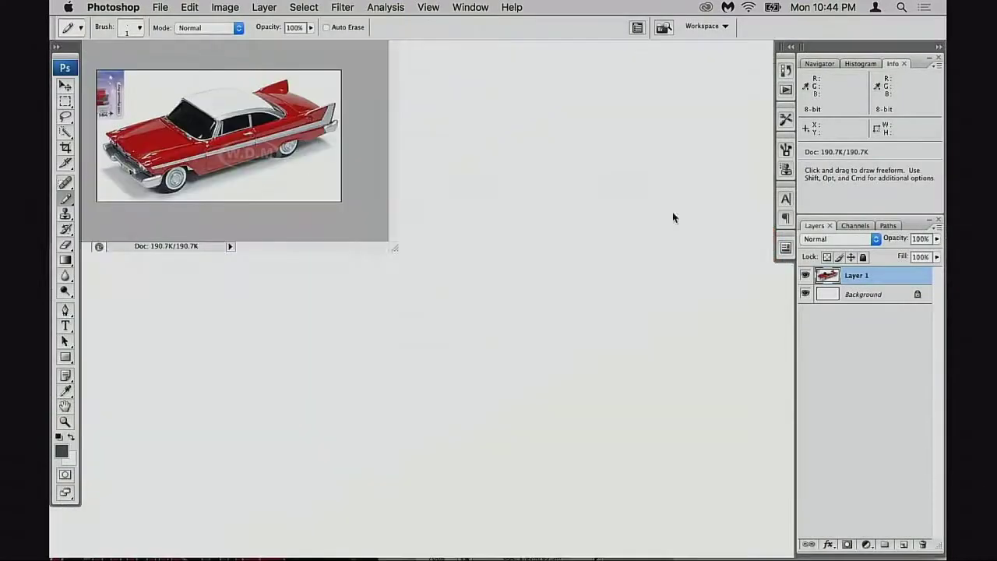
pyautogui.press('f')
pyautogui.press('f')
pyautogui.press('f')
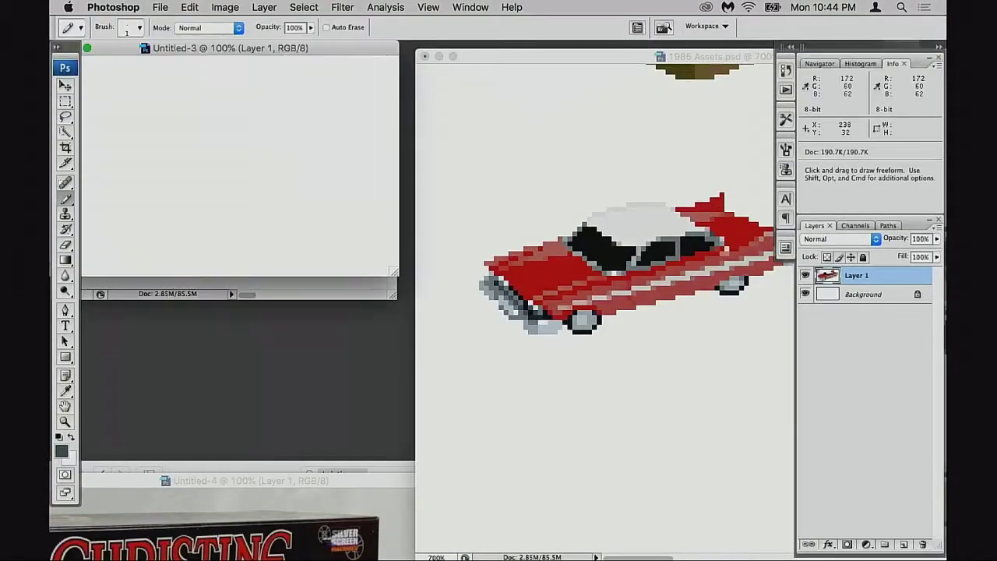
pyautogui.click(251, 284)
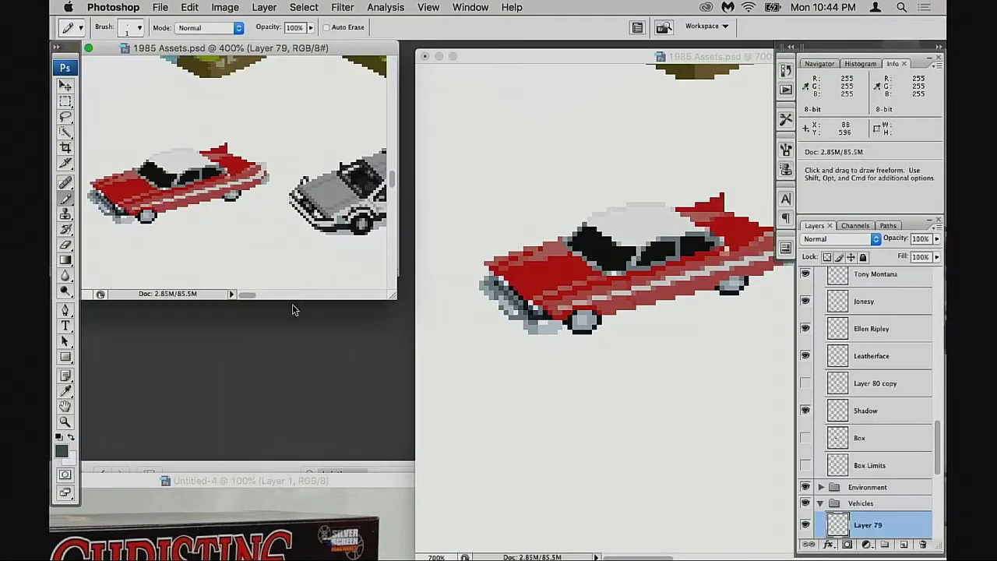
pyautogui.moveTo(187, 470); pyautogui.dragTo(236, 137)
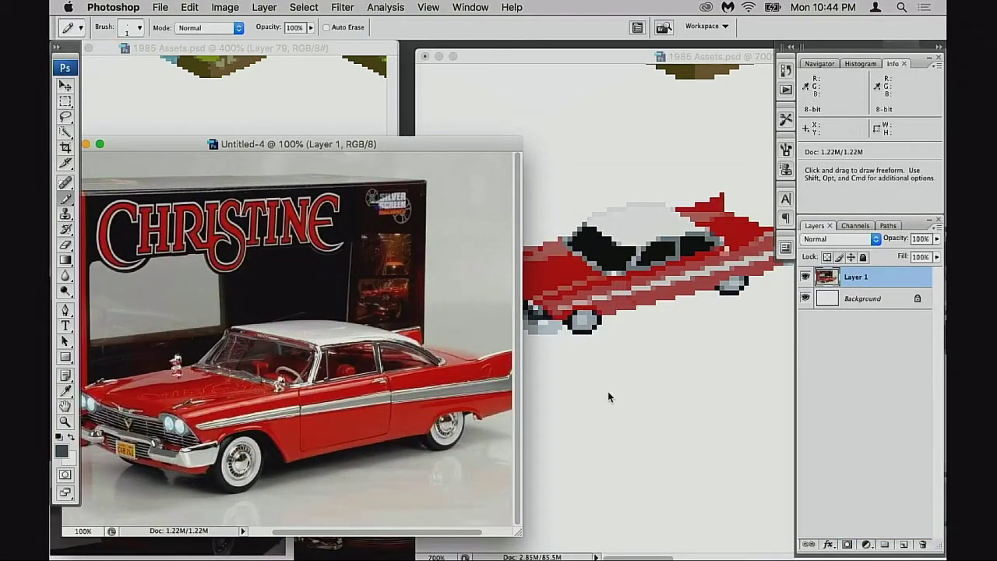
# - Examine the license plate, grille, headlights and bumper up close in the Untitled-4 reference photo
pyautogui.click(608, 391)
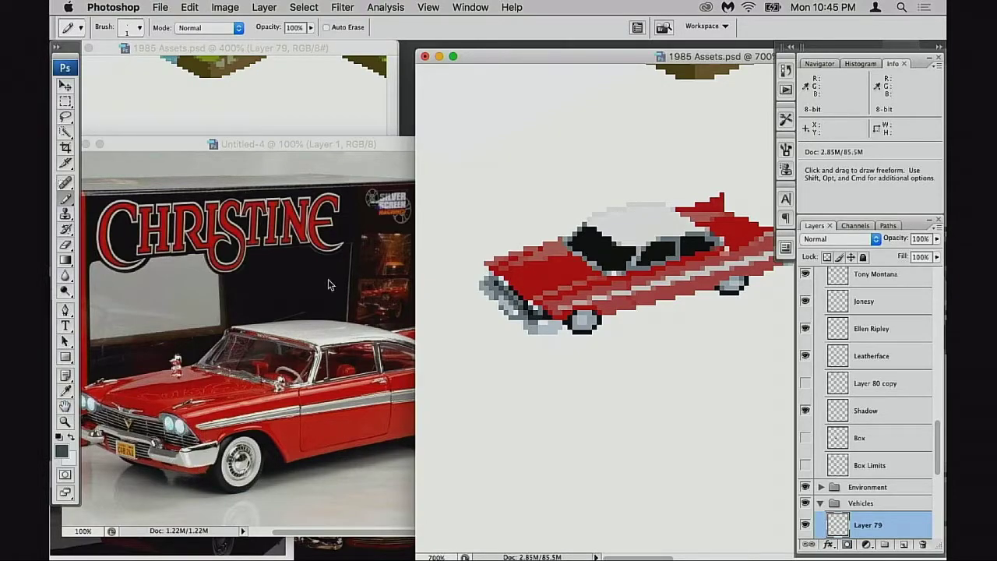
pyautogui.click(122, 463)
pyautogui.moveTo(115, 438); pyautogui.dragTo(149, 468)
pyautogui.moveTo(170, 430); pyautogui.dragTo(193, 420)
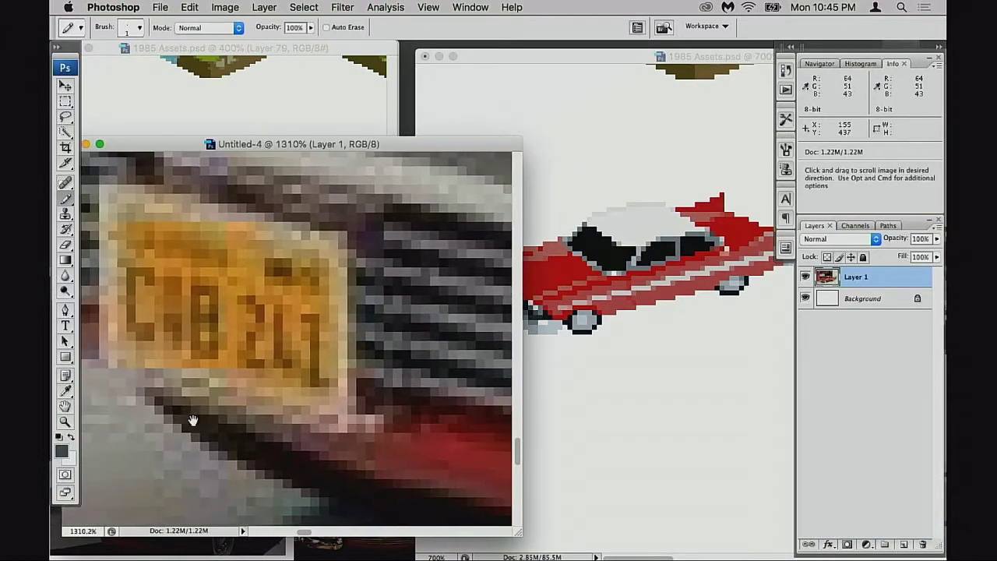
pyautogui.scroll(-4, 207, 396)
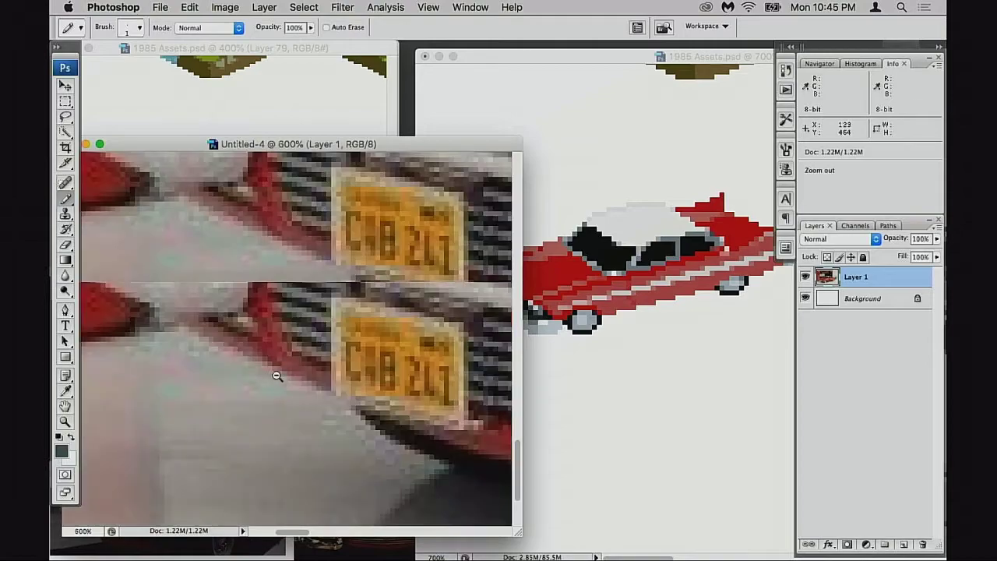
pyautogui.keyDown('alt'); pyautogui.click(277, 377); pyautogui.keyUp('alt')
pyautogui.moveTo(251, 358); pyautogui.dragTo(238, 379)
pyautogui.keyDown('alt'); pyautogui.click(272, 348); pyautogui.keyUp('alt')
pyautogui.moveTo(267, 343); pyautogui.dragTo(211, 432)
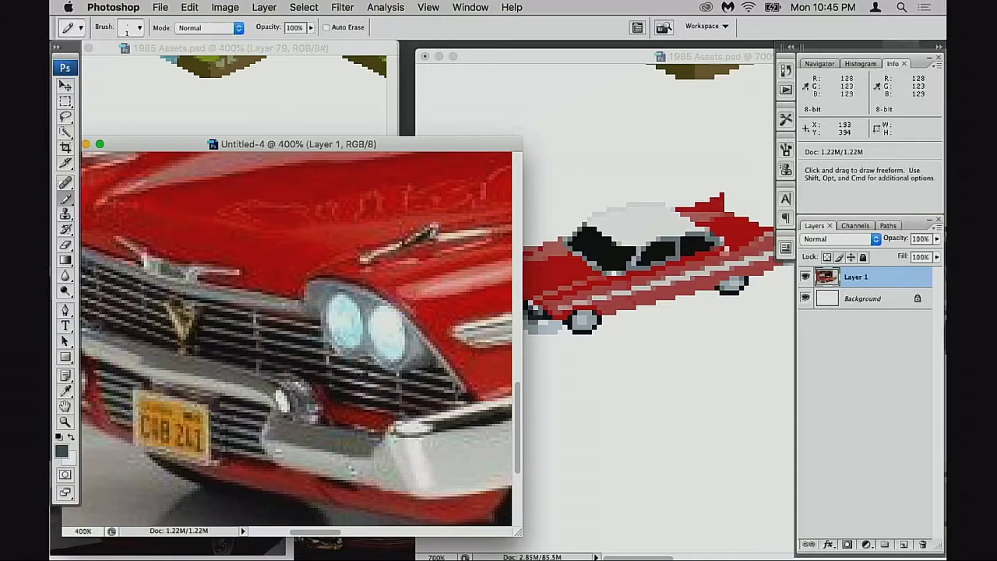
# - Rearrange the windows so the Untitled-3 photo and the 400% preview of the car are both visible beside the main canvas
pyautogui.moveTo(340, 140); pyautogui.dragTo(285, 285)
pyautogui.press('super+minus')
pyautogui.click(233, 192)
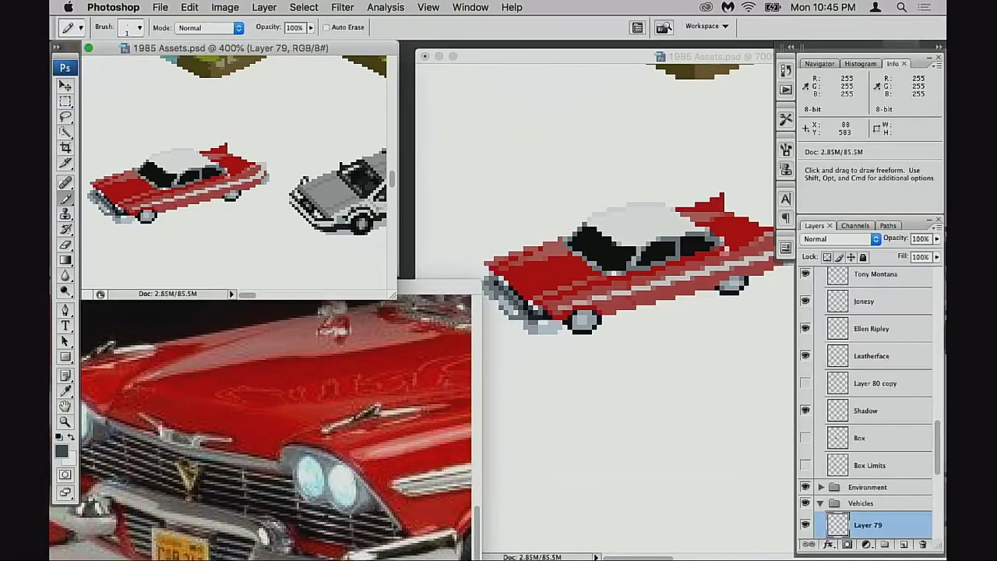
pyautogui.moveTo(233, 191); pyautogui.dragTo(234, 170)
pyautogui.moveTo(427, 286); pyautogui.dragTo(586, 228)
pyautogui.moveTo(335, 228); pyautogui.dragTo(189, 291)
pyautogui.moveTo(298, 47); pyautogui.dragTo(298, 264)
pyautogui.click(515, 323)
pyautogui.press('space')
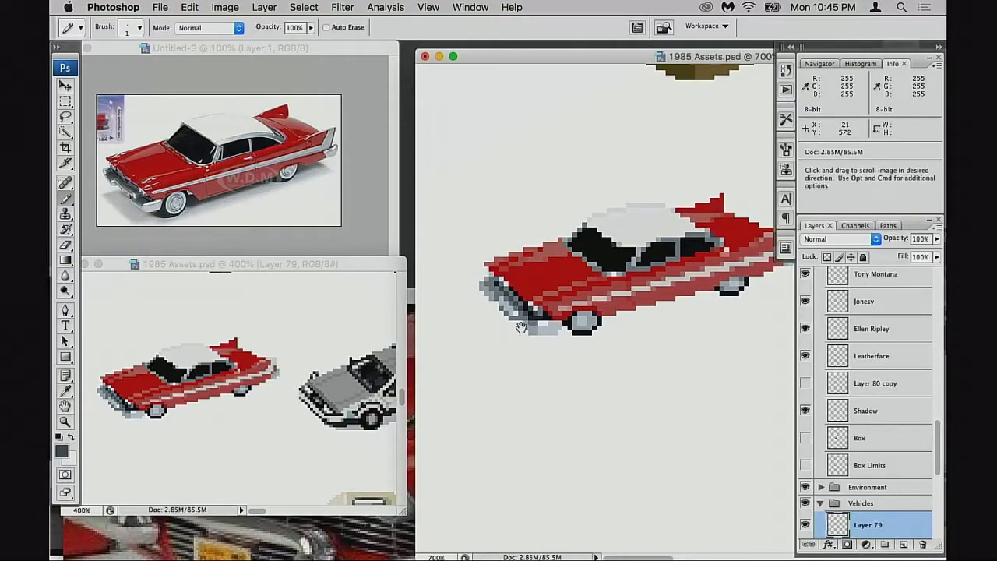
# - Sample the yellow of the Volkswagen Beetle's front license plate and return to the red car
pyautogui.moveTo(662, 351); pyautogui.dragTo(469, 367)
pyautogui.moveTo(760, 313)
pyautogui.mouseDown()
pyautogui.moveTo(421, 344)
pyautogui.moveTo(598, 340)
pyautogui.mouseUp()
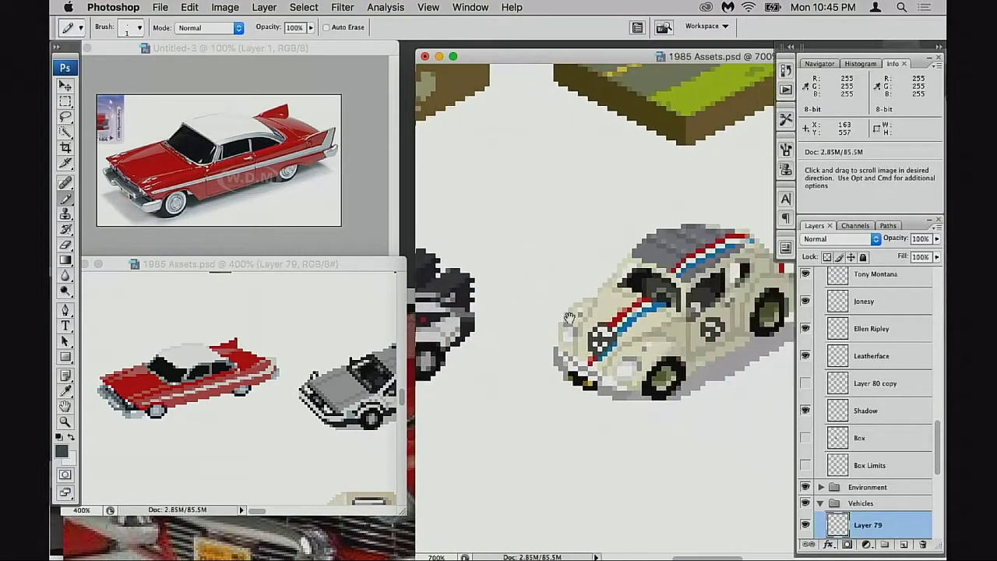
pyautogui.keyDown('alt'); pyautogui.click(590, 382); pyautogui.keyUp('alt')
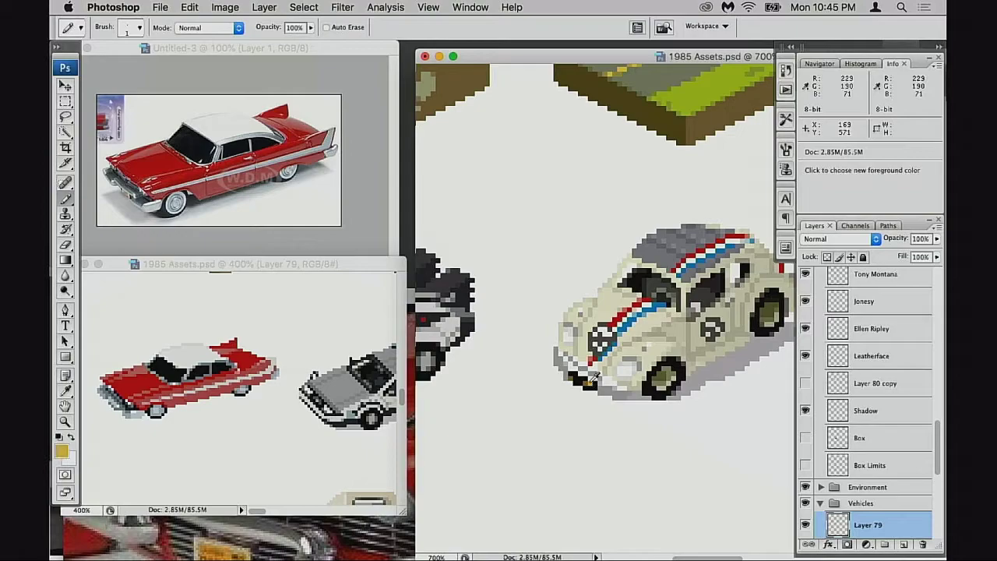
pyautogui.hscroll(-10, 686, 302)
pyautogui.moveTo(486, 303); pyautogui.dragTo(687, 306)
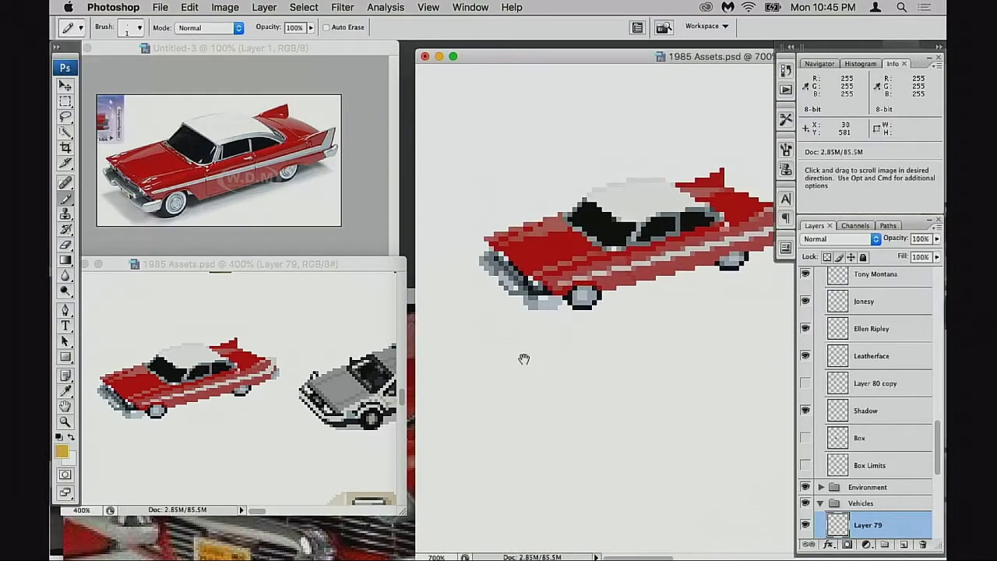
# - Paint a small yellow license plate on the middle of the red car's front bumper with the Pencil
pyautogui.keyDown('super'); pyautogui.click(516, 294); pyautogui.keyUp('super')
pyautogui.click(411, 310)
pyautogui.moveTo(376, 296); pyautogui.dragTo(317, 394)
pyautogui.click(548, 323)
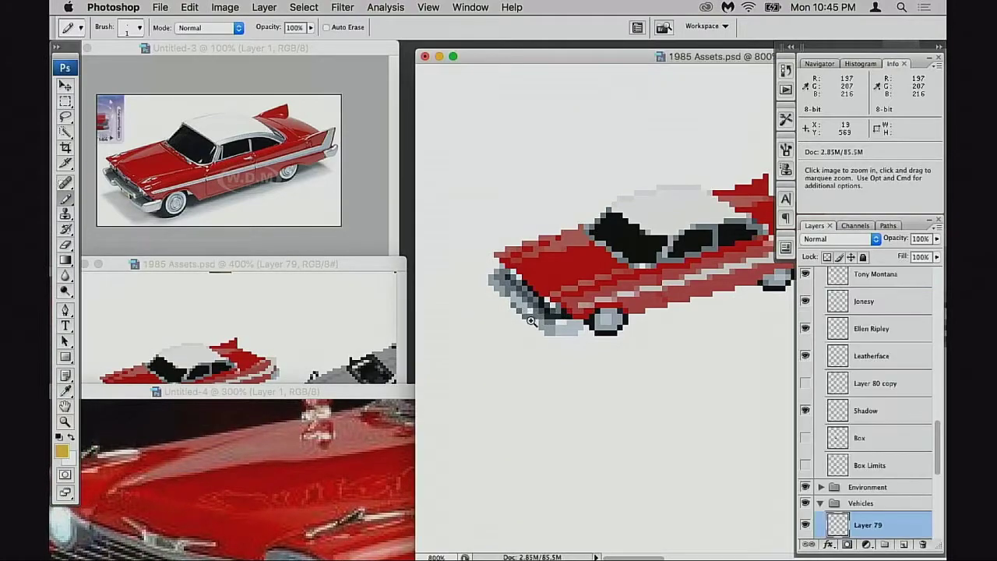
pyautogui.keyDown('super'); pyautogui.click(533, 318); pyautogui.keyUp('super')
pyautogui.moveTo(556, 265); pyautogui.dragTo(534, 273)
pyautogui.click(544, 298)
pyautogui.click(543, 306)
pyautogui.click(552, 306)
pyautogui.click(551, 311)
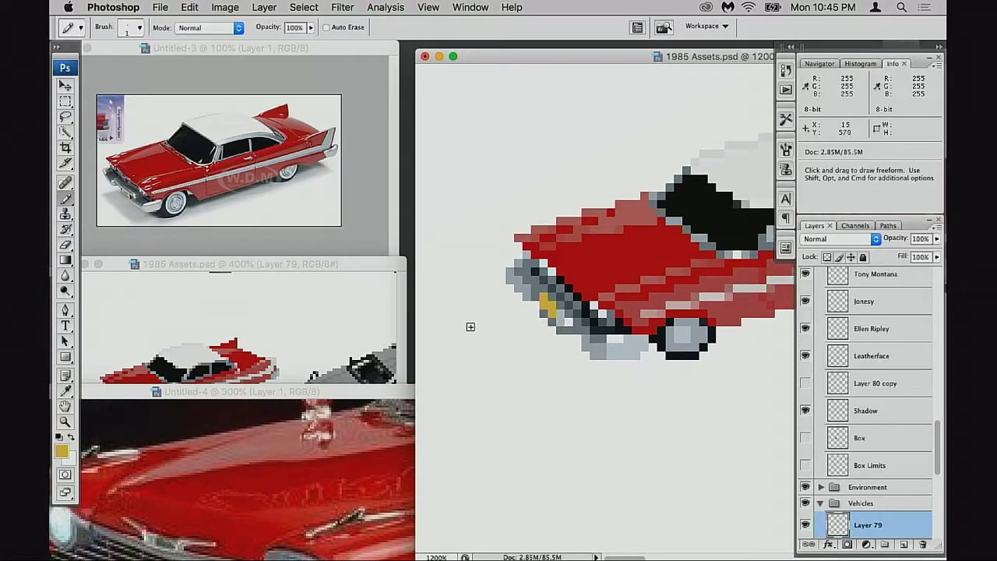
# - Check the plate in the 400% preview and touch up the bumper outline around it with a sampled gray
pyautogui.click(311, 344)
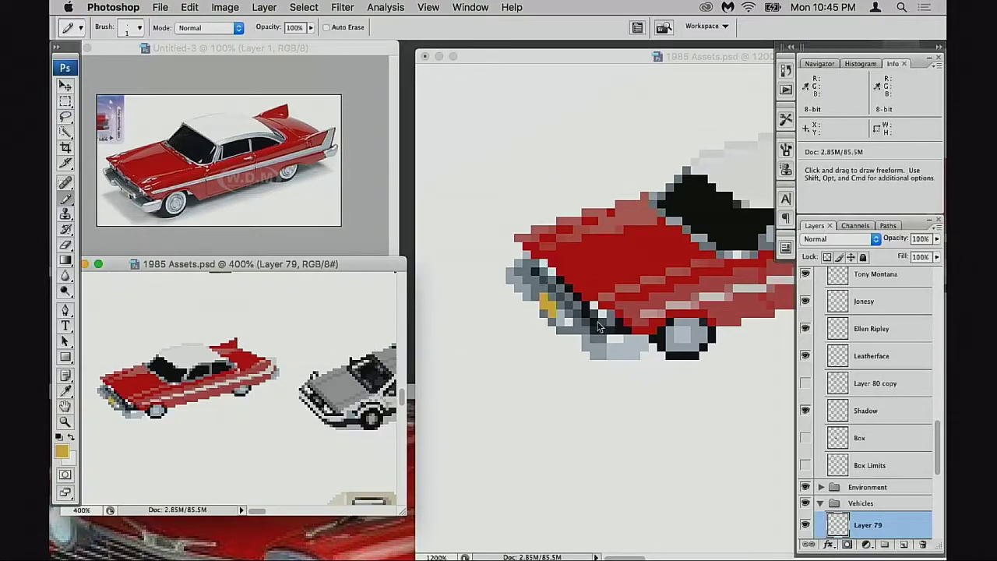
pyautogui.keyDown('alt'); pyautogui.click(544, 315); pyautogui.keyUp('alt')
pyautogui.click(543, 330)
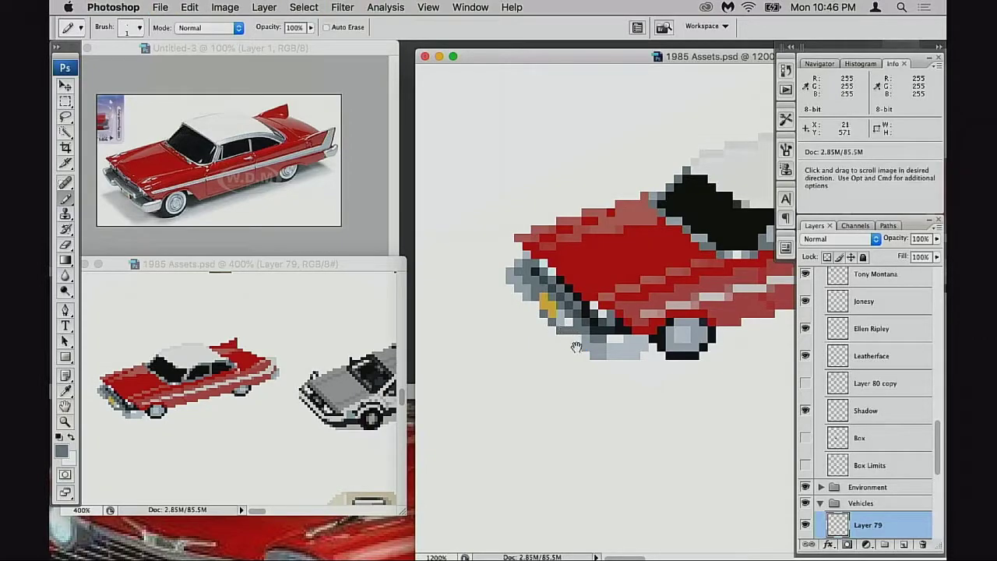
pyautogui.scroll(-2, 576, 334)
pyautogui.hscroll(-1, 577, 334)
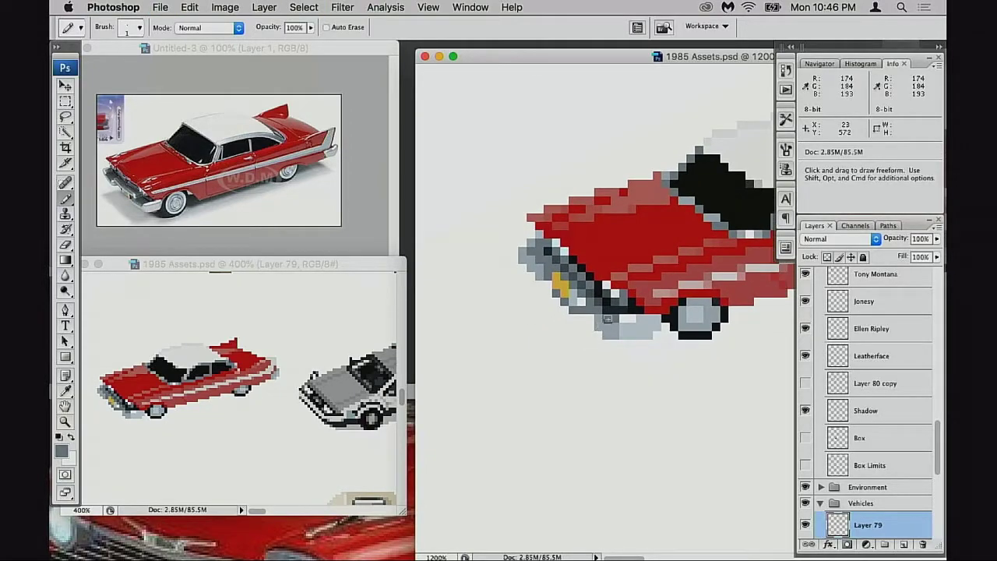
# - Refine the chrome trim along the top of the side windows with a sampled mid-gray
pyautogui.hscroll(5, 671, 278)
pyautogui.scroll(2, 670, 278)
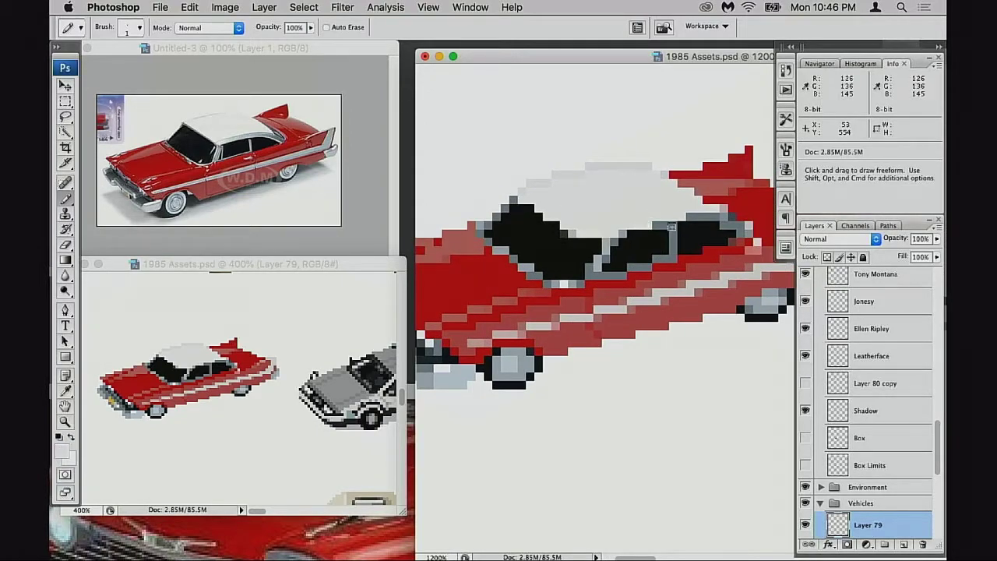
pyautogui.keyDown('alt'); pyautogui.click(626, 234); pyautogui.keyUp('alt')
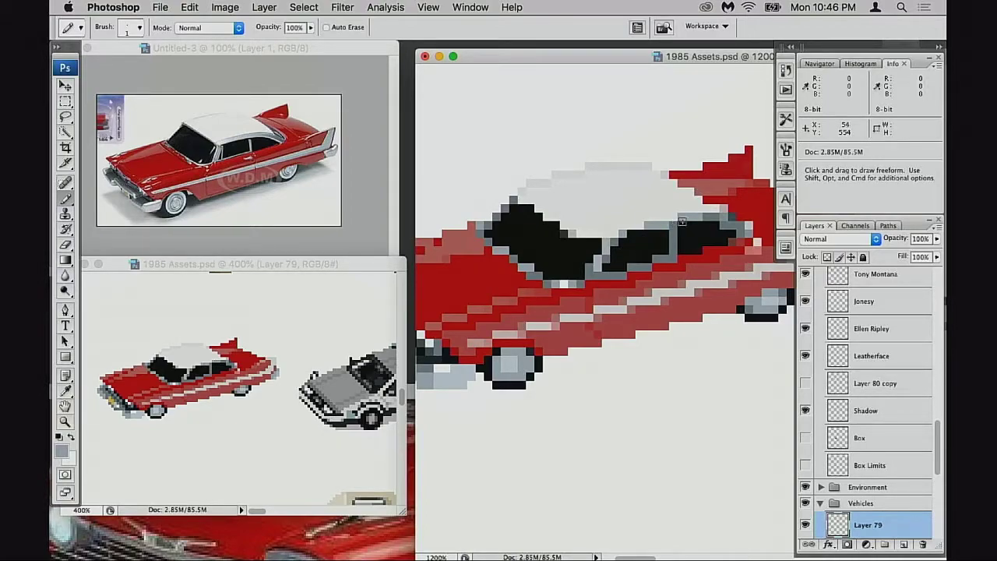
pyautogui.keyDown('alt'); pyautogui.click(662, 223); pyautogui.keyUp('alt')
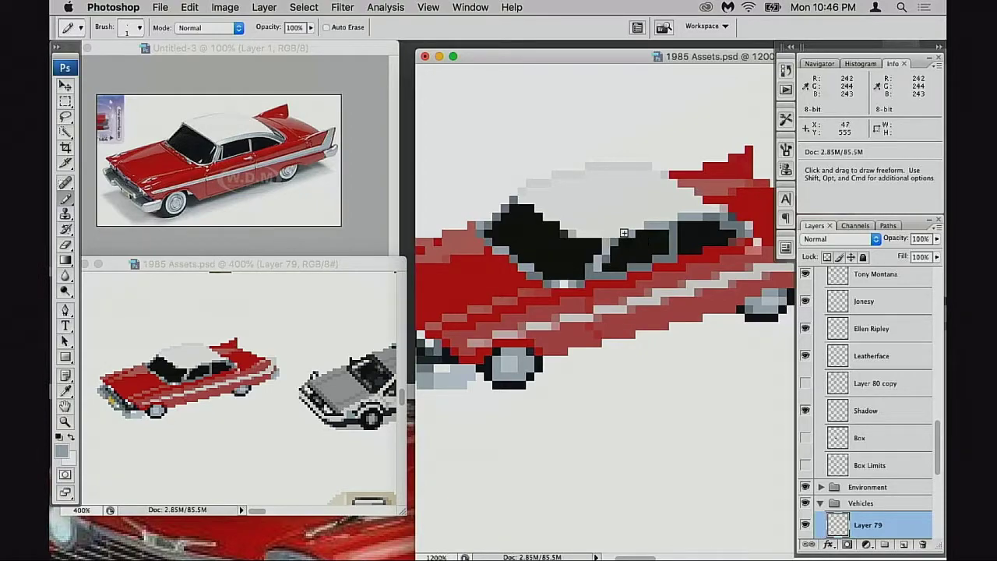
# - Rework the front side window's upper corner and trim with sampled black, gray and roof white, undoing one stray pixel
pyautogui.keyDown('alt'); pyautogui.click(644, 247); pyautogui.keyUp('alt')
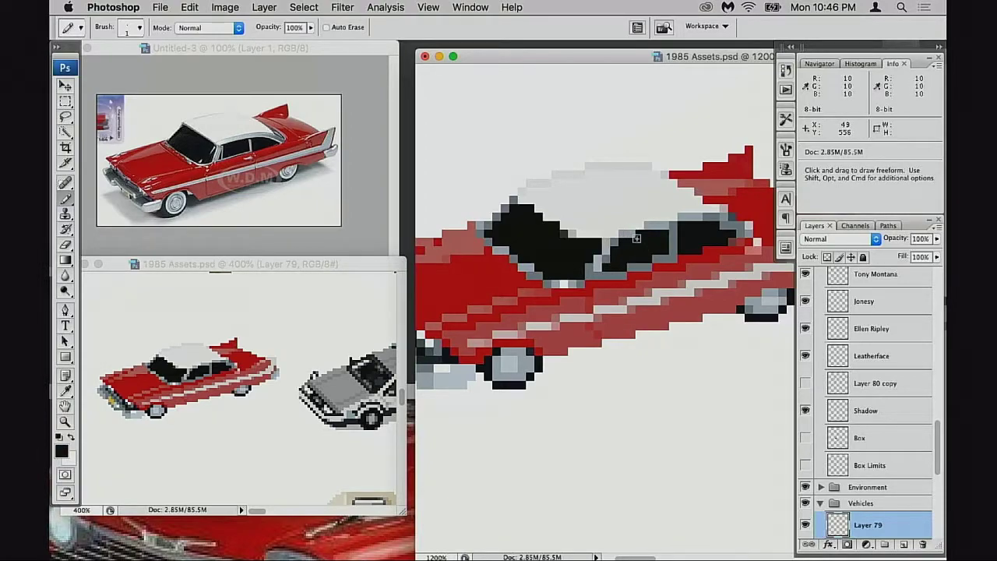
pyautogui.keyDown('alt'); pyautogui.click(652, 224); pyautogui.keyUp('alt')
pyautogui.keyDown('alt'); pyautogui.click(632, 234); pyautogui.keyUp('alt')
pyautogui.keyDown('alt'); pyautogui.click(659, 222); pyautogui.keyUp('alt')
pyautogui.press('super+z')
pyautogui.keyDown('alt'); pyautogui.click(632, 232); pyautogui.keyUp('alt')
pyautogui.keyDown('alt'); pyautogui.click(623, 230); pyautogui.keyUp('alt')
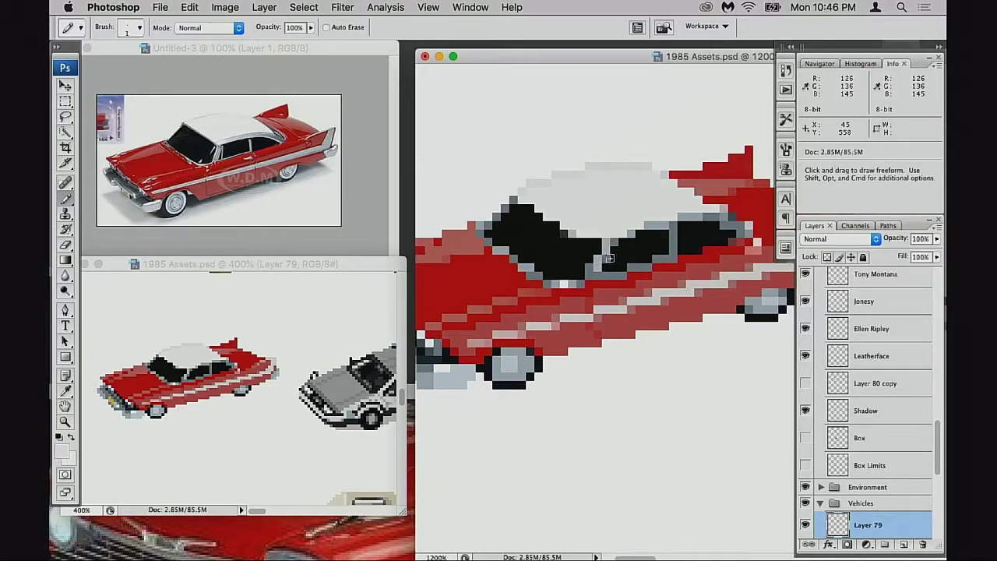
pyautogui.moveTo(639, 256); pyautogui.dragTo(666, 259)
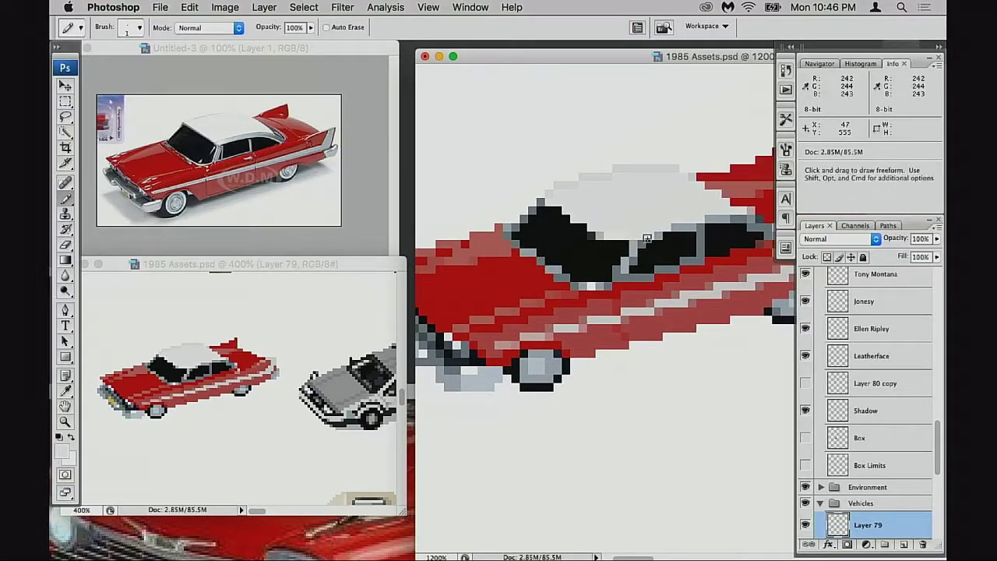
# - Touch up the chrome trim along the lower edge of the front side window with a sampled mid-gray
pyautogui.keyDown('alt'); pyautogui.click(635, 261); pyautogui.keyUp('alt')
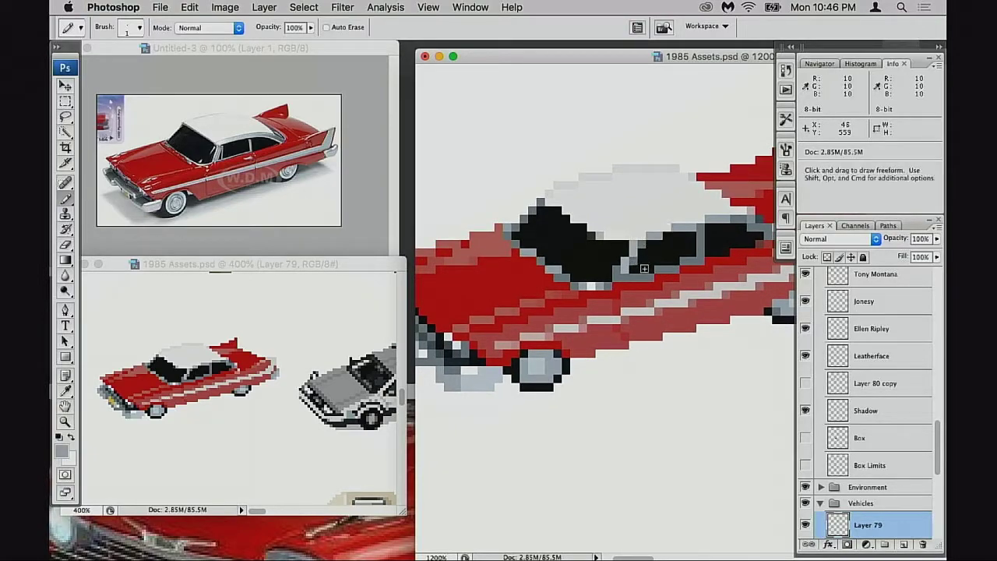
pyautogui.moveTo(670, 269); pyautogui.dragTo(657, 279)
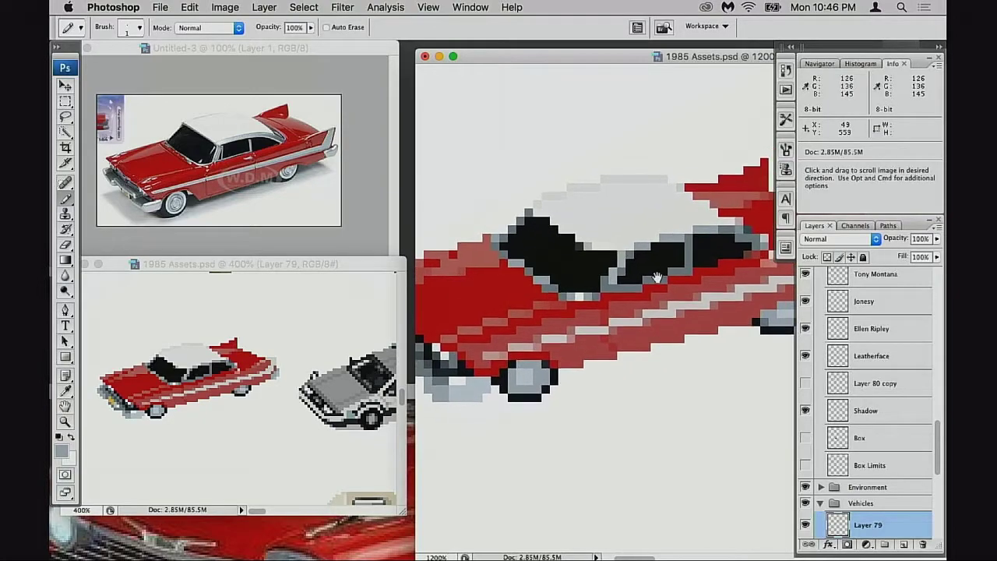
pyautogui.keyDown('alt'); pyautogui.click(673, 282); pyautogui.keyUp('alt')
pyautogui.keyDown('alt'); pyautogui.click(677, 287); pyautogui.keyUp('alt')
# - Compare the red car with the neighboring assets and move its layer slightly down to line up with the DeLorean beside it
pyautogui.keyDown('alt'); pyautogui.keyDown('super'); pyautogui.click(677, 287); pyautogui.keyUp('super'); pyautogui.keyUp('alt')
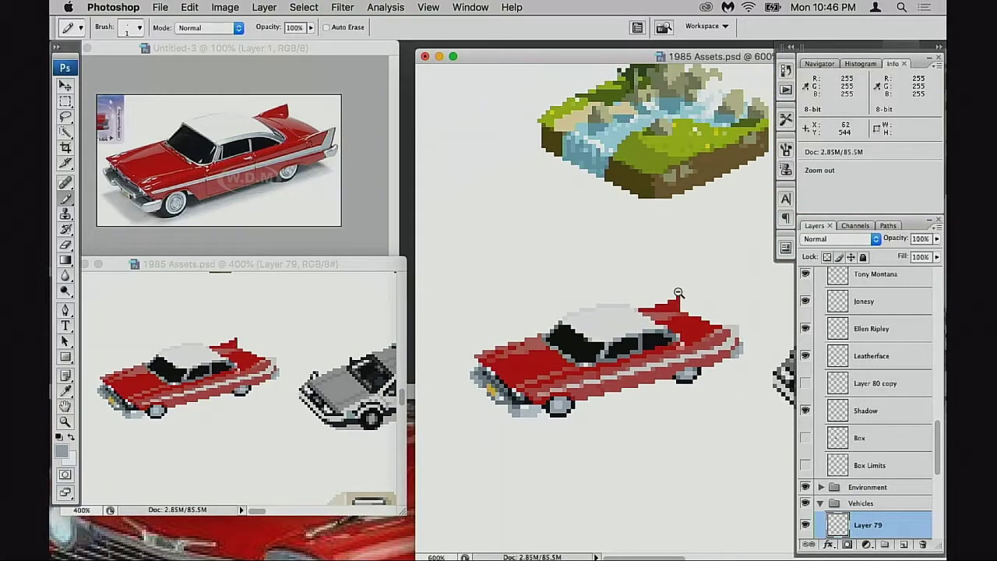
pyautogui.keyDown('alt'); pyautogui.keyDown('super'); pyautogui.click(678, 295); pyautogui.keyUp('super'); pyautogui.keyUp('alt')
pyautogui.keyDown('alt'); pyautogui.keyDown('super'); pyautogui.click(664, 323); pyautogui.keyUp('super'); pyautogui.keyUp('alt')
pyautogui.keyDown('alt'); pyautogui.keyDown('super'); pyautogui.click(664, 323); pyautogui.keyUp('super'); pyautogui.keyUp('alt')
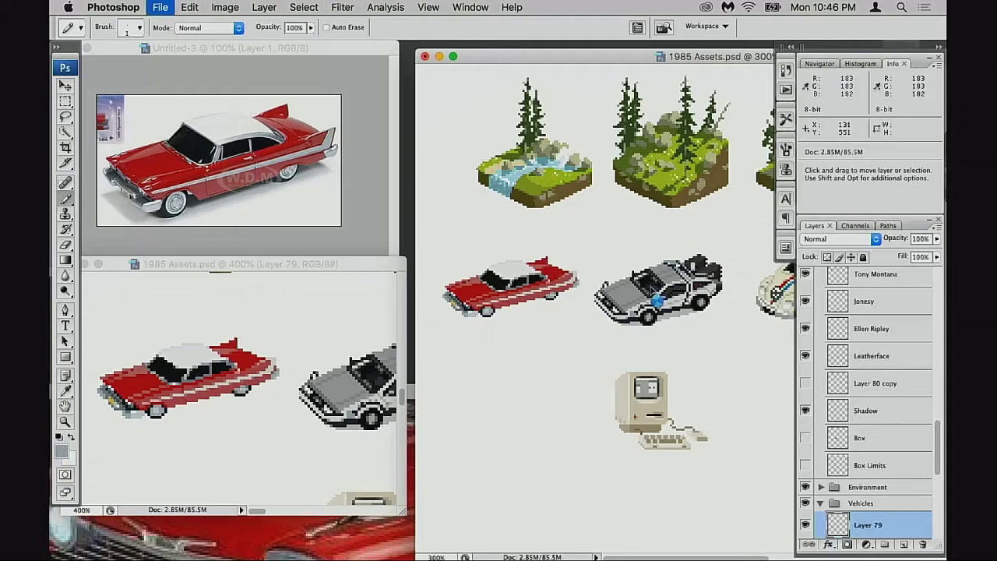
pyautogui.scroll(-1, 574, 318)
pyautogui.press('v')
pyautogui.moveTo(547, 318)
pyautogui.mouseDown()
pyautogui.moveTo(625, 304)
pyautogui.moveTo(692, 309)
pyautogui.moveTo(572, 277)
pyautogui.mouseUp()
pyautogui.moveTo(572, 277); pyautogui.dragTo(685, 300)
pyautogui.moveTo(686, 299); pyautogui.dragTo(557, 317)
pyautogui.moveTo(558, 306); pyautogui.dragTo(733, 286)
pyautogui.moveTo(682, 299); pyautogui.dragTo(486, 278)
pyautogui.moveTo(565, 290); pyautogui.dragTo(628, 290)
pyautogui.moveTo(569, 244)
pyautogui.mouseDown()
pyautogui.moveTo(536, 245)
pyautogui.moveTo(627, 245)
pyautogui.moveTo(580, 242)
pyautogui.mouseUp()
pyautogui.moveTo(510, 247)
pyautogui.mouseDown()
pyautogui.moveTo(653, 248)
pyautogui.moveTo(523, 260)
pyautogui.mouseUp()
pyautogui.moveTo(547, 254); pyautogui.dragTo(692, 251)
pyautogui.moveTo(655, 253); pyautogui.dragTo(500, 250)
# - Reposition the 400% preview window and its view so the red car and the DeLorean both show
pyautogui.click(335, 374)
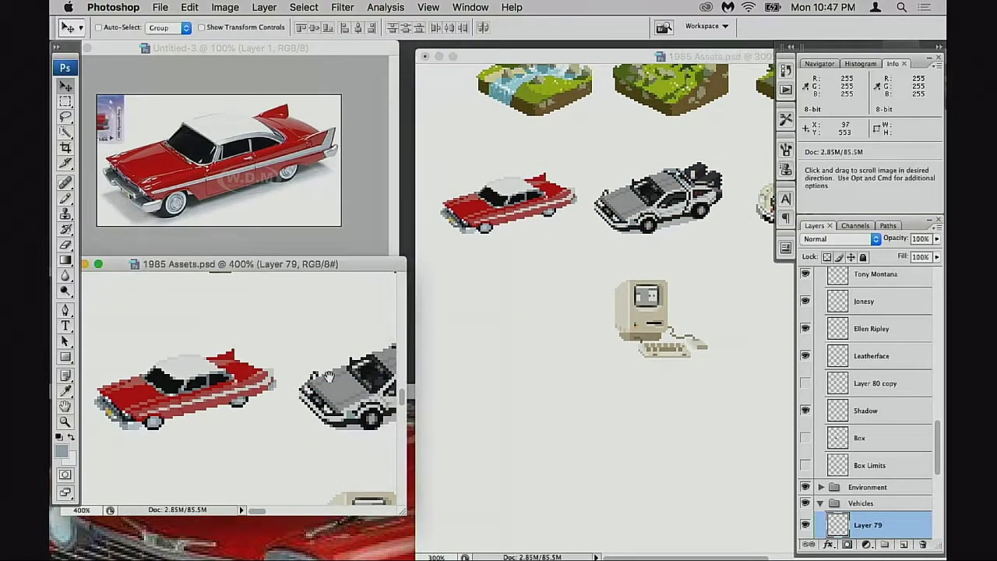
pyautogui.moveTo(333, 374); pyautogui.dragTo(282, 352)
pyautogui.click(562, 235)
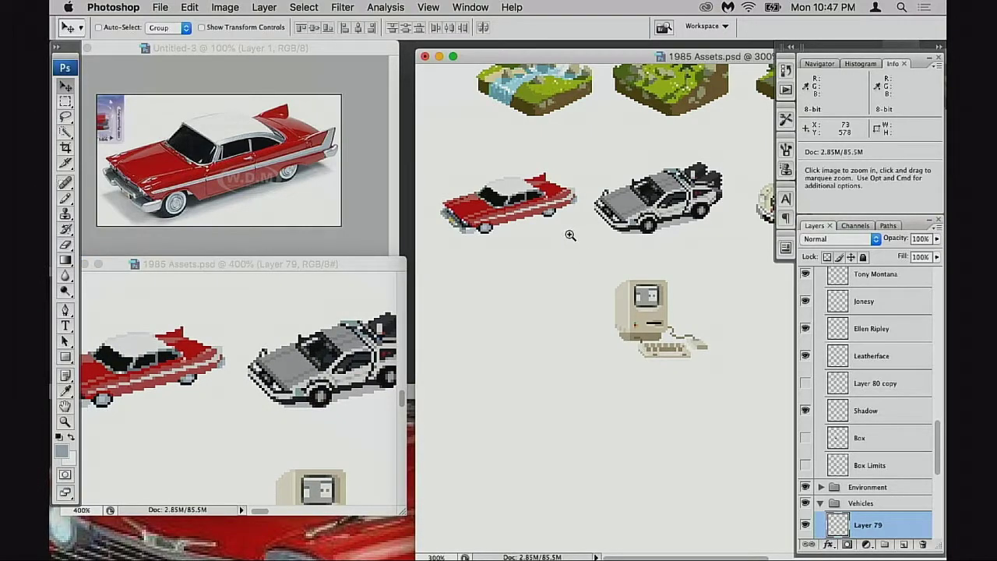
pyautogui.click(569, 233)
pyautogui.click(585, 262)
pyautogui.moveTo(646, 292); pyautogui.dragTo(658, 265)
pyautogui.moveTo(326, 264); pyautogui.dragTo(338, 267)
# - Paint a small door handle on the red body below the side windows with sampled light gray and muted red
pyautogui.click(615, 314)
pyautogui.press('space')
pyautogui.moveTo(605, 218); pyautogui.dragTo(659, 266)
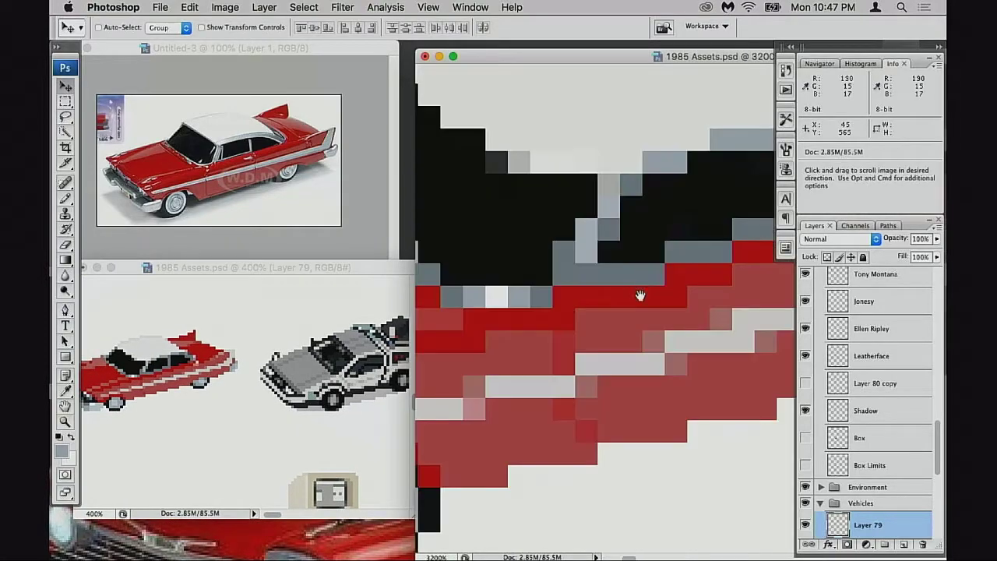
pyautogui.keyDown('alt'); pyautogui.click(650, 320); pyautogui.keyUp('alt')
pyautogui.press('b')
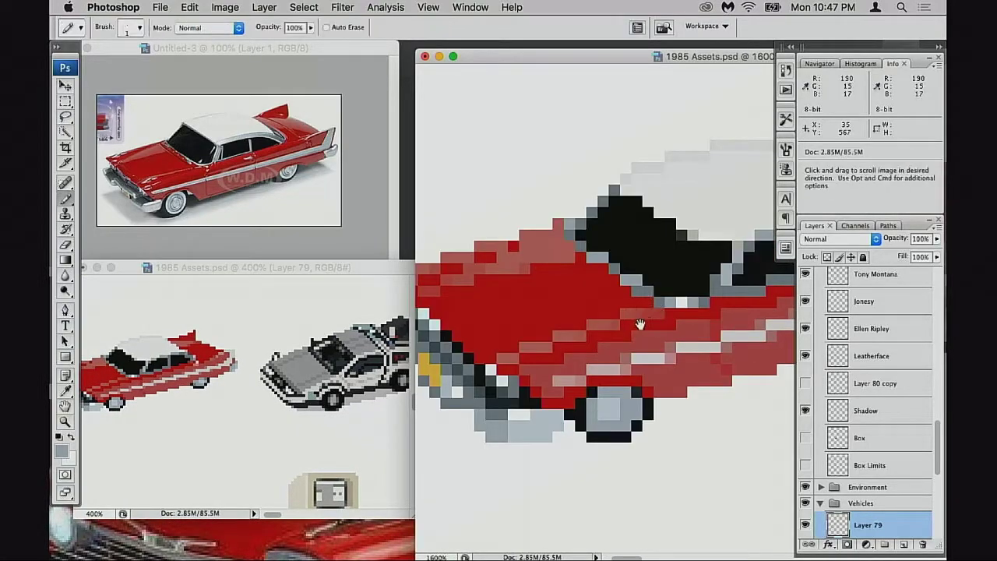
pyautogui.hscroll(2, 652, 320)
pyautogui.keyDown('alt'); pyautogui.click(656, 329); pyautogui.keyUp('alt')
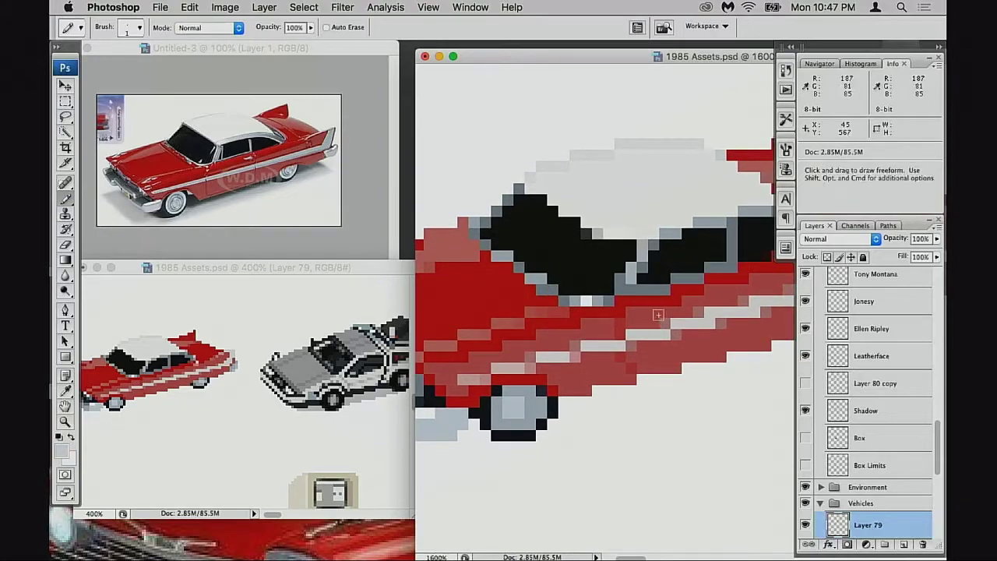
pyautogui.press('space')
pyautogui.moveTo(677, 298); pyautogui.dragTo(593, 309)
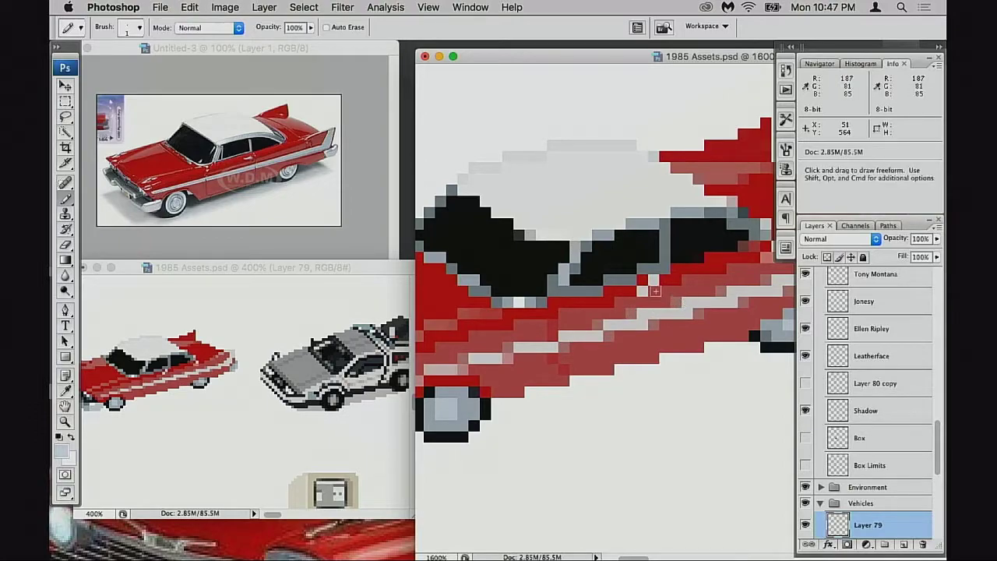
pyautogui.keyDown('alt'); pyautogui.click(675, 295); pyautogui.keyUp('alt')
pyautogui.click(653, 280)
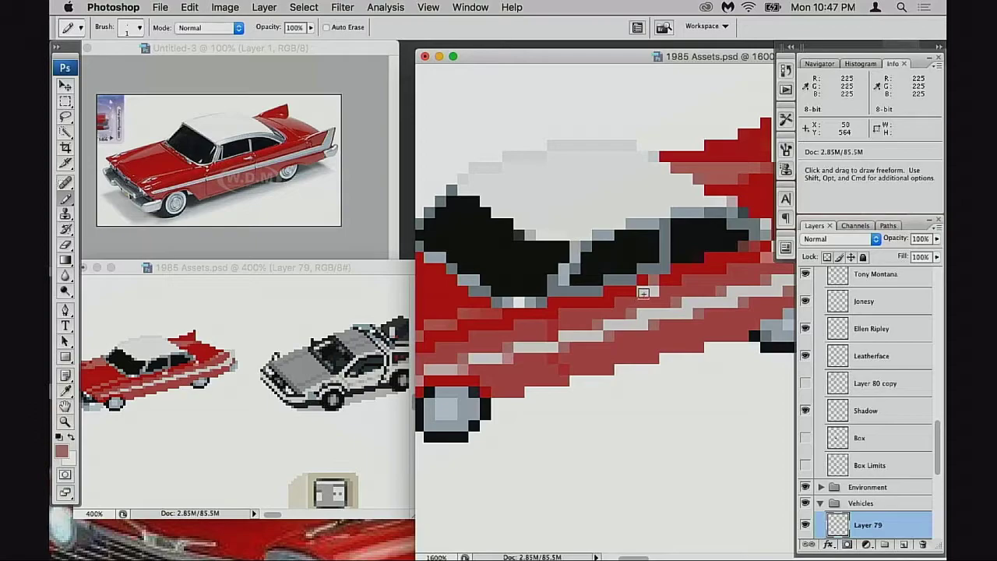
# - Touch up the door seam and lower body panel below the white side stripe with a sampled darker red
pyautogui.press('space')
pyautogui.moveTo(636, 305)
pyautogui.mouseDown()
pyautogui.moveTo(645, 308)
pyautogui.moveTo(556, 312)
pyautogui.mouseUp()
pyautogui.keyDown('alt'); pyautogui.click(483, 329); pyautogui.keyUp('alt')
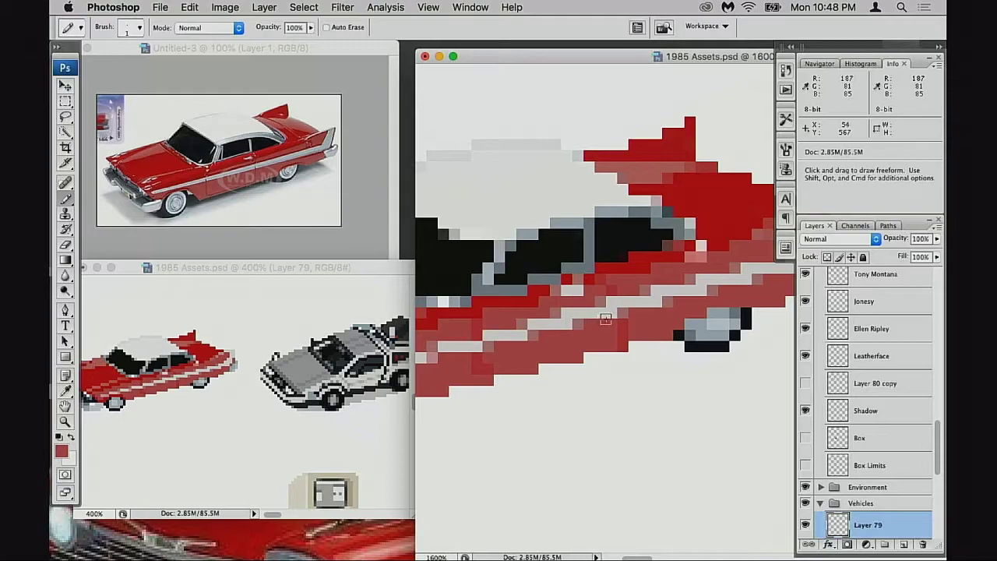
pyautogui.moveTo(612, 313)
pyautogui.mouseDown()
pyautogui.moveTo(662, 282)
pyautogui.moveTo(667, 218)
pyautogui.moveTo(672, 260)
pyautogui.moveTo(649, 241)
pyautogui.moveTo(610, 272)
pyautogui.mouseUp()
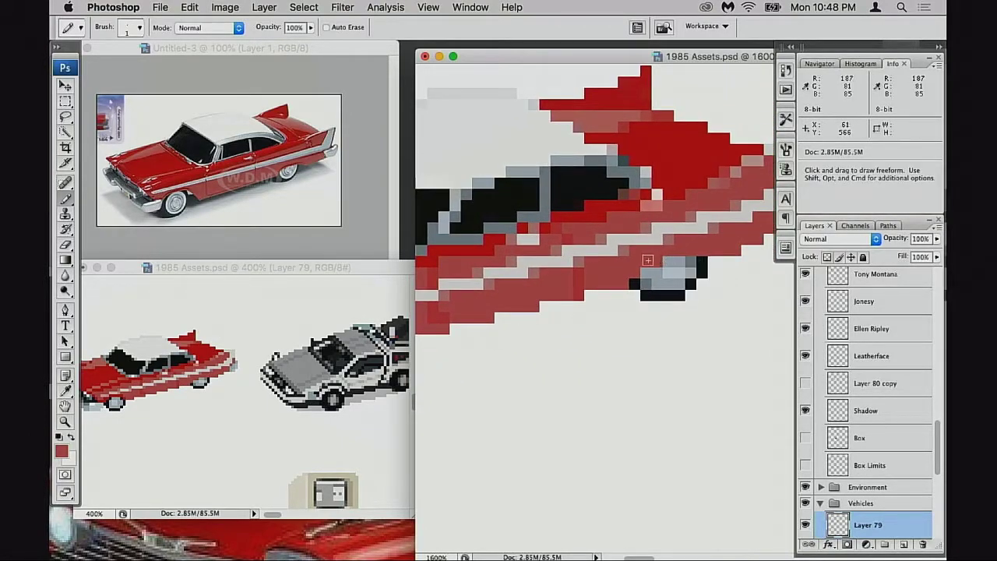
# - Edge the rear wheel arch with sampled bright red pixels, undoing one misplaced pixel
pyautogui.keyDown('alt'); pyautogui.click(611, 209); pyautogui.keyUp('alt')
pyautogui.press('super+z')
pyautogui.click(653, 261)
pyautogui.click(669, 252)
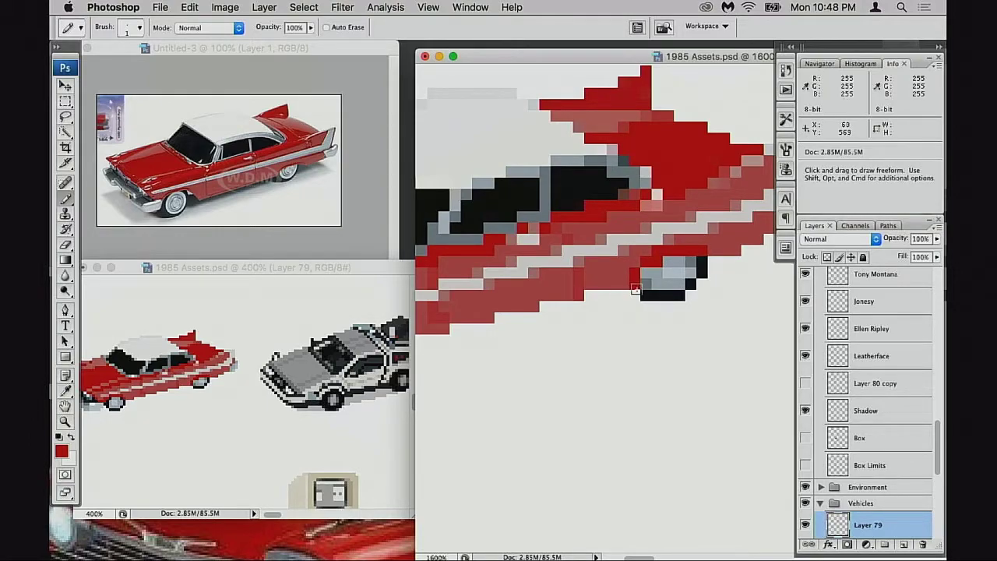
pyautogui.keyDown('alt'); pyautogui.click(624, 286); pyautogui.keyUp('alt')
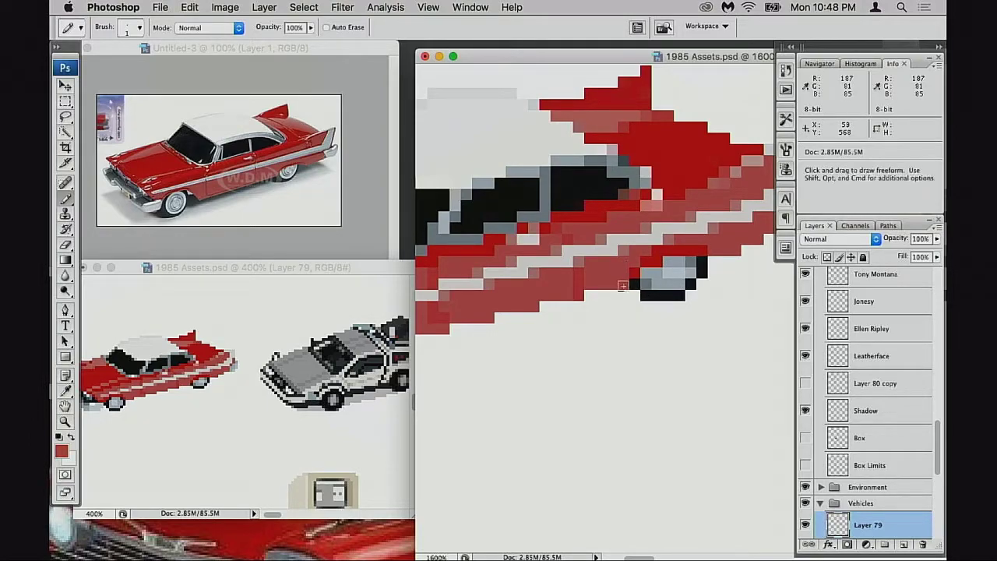
# - Soften the side stripe above the front wheel with sampled reds and pinks, undoing stray pixels, and check it in the 400% preview
pyautogui.moveTo(426, 322); pyautogui.dragTo(678, 268)
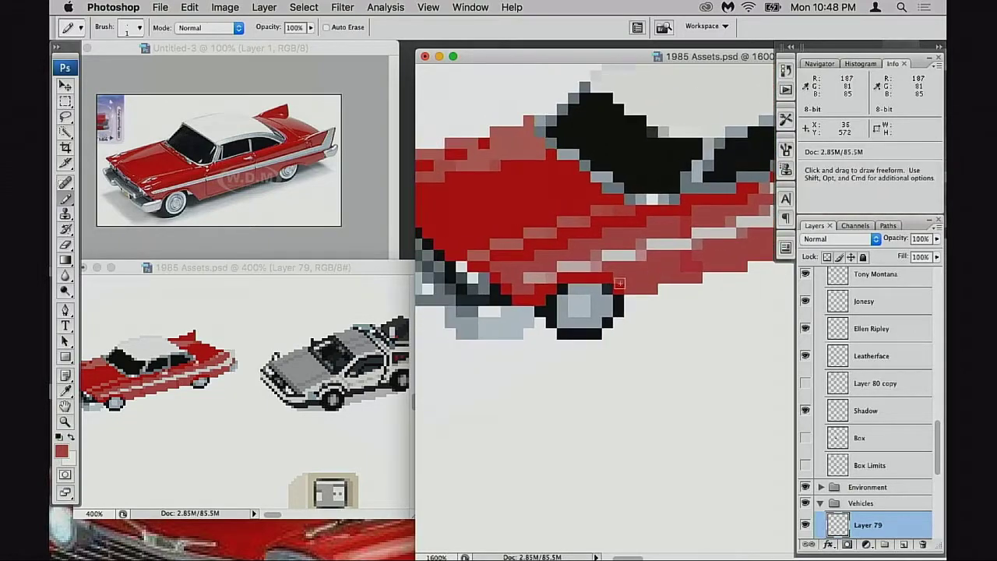
pyautogui.hscroll(-2, 613, 296)
pyautogui.scroll(2, 653, 285)
pyautogui.hscroll(2, 653, 285)
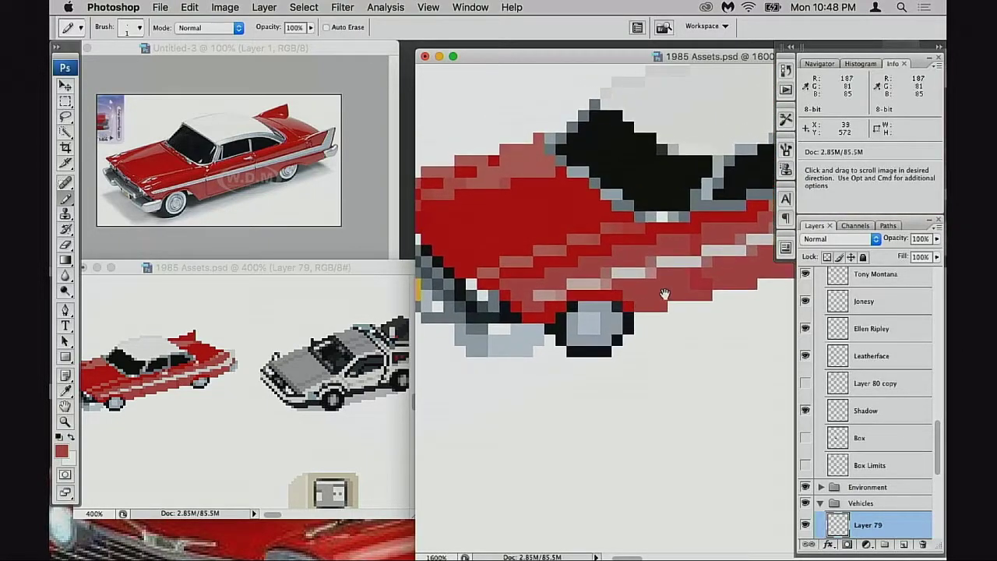
pyautogui.hscroll(-1, 640, 282)
pyautogui.keyDown('alt'); pyautogui.click(618, 274); pyautogui.keyUp('alt')
pyautogui.click(577, 305)
pyautogui.press('super+z')
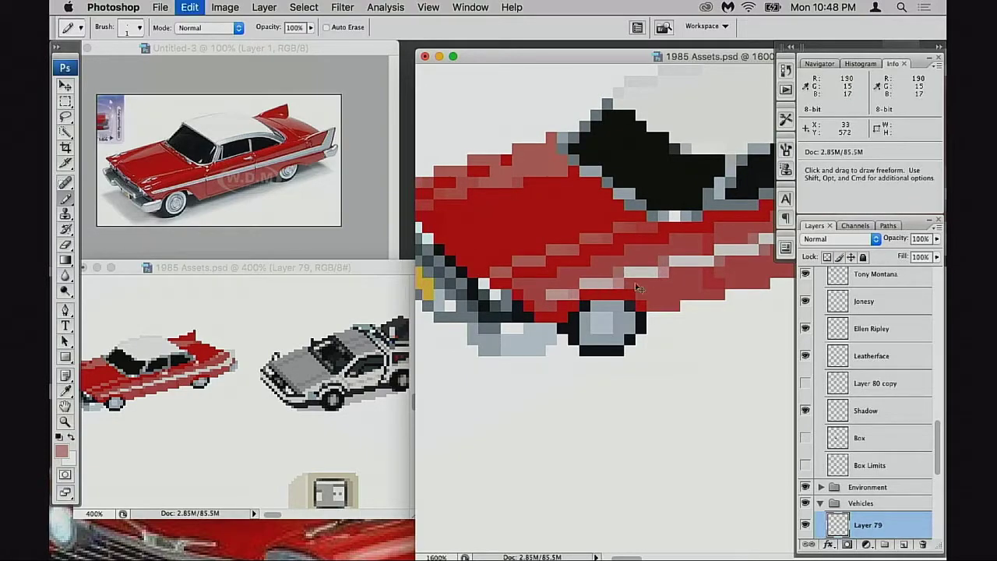
pyautogui.keyDown('alt'); pyautogui.click(668, 261); pyautogui.keyUp('alt')
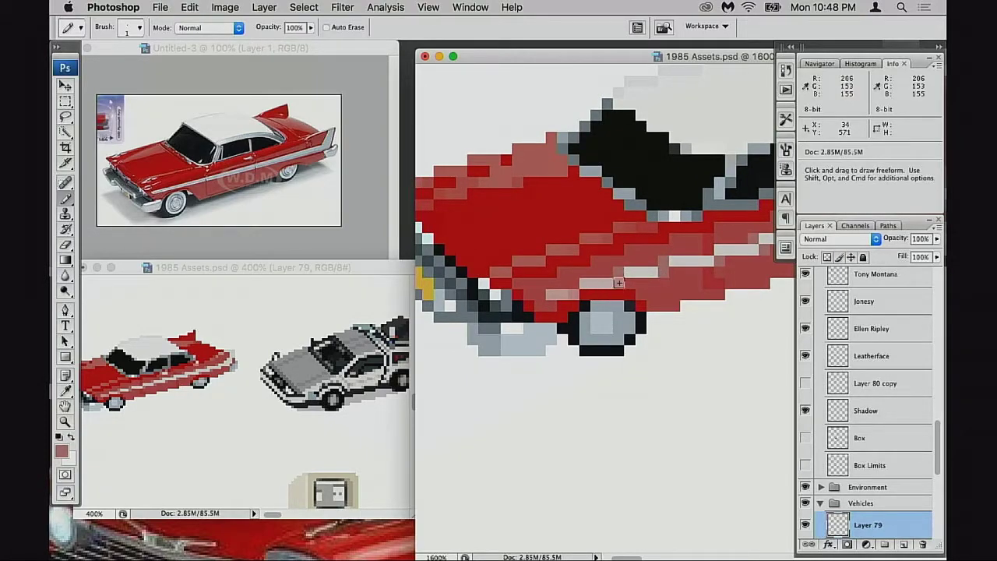
pyautogui.click(632, 288)
pyautogui.press('super+z')
pyautogui.keyDown('alt'); pyautogui.click(624, 280); pyautogui.keyUp('alt')
pyautogui.moveTo(638, 296); pyautogui.dragTo(697, 278)
pyautogui.click(312, 378)
pyautogui.moveTo(275, 416); pyautogui.dragTo(327, 392)
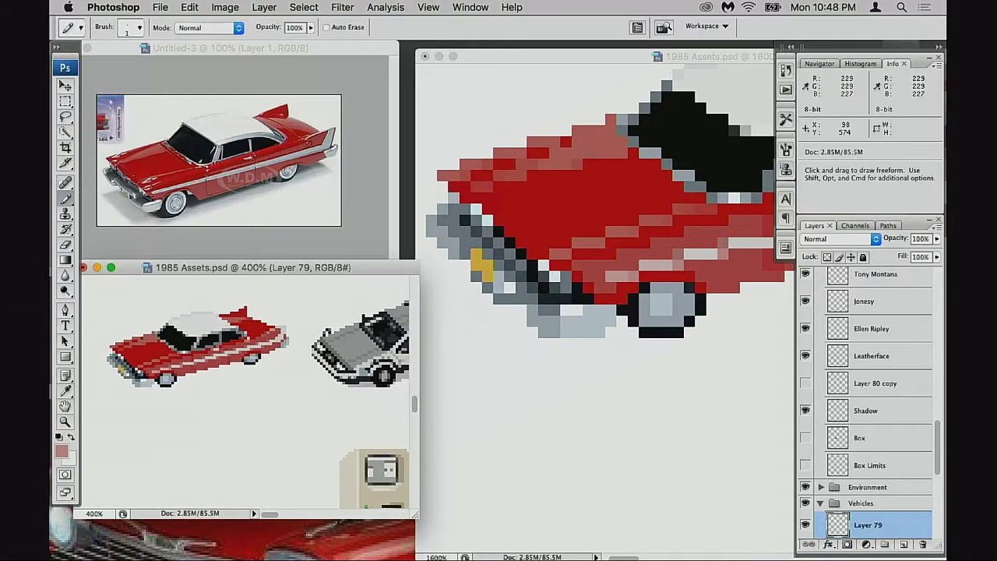
# - Rework the windshield's upper edge against the white roof with sampled black and gray pixels
pyautogui.click(687, 234)
pyautogui.moveTo(714, 236); pyautogui.dragTo(678, 272)
pyautogui.keyDown('alt'); pyautogui.click(651, 183); pyautogui.keyUp('alt')
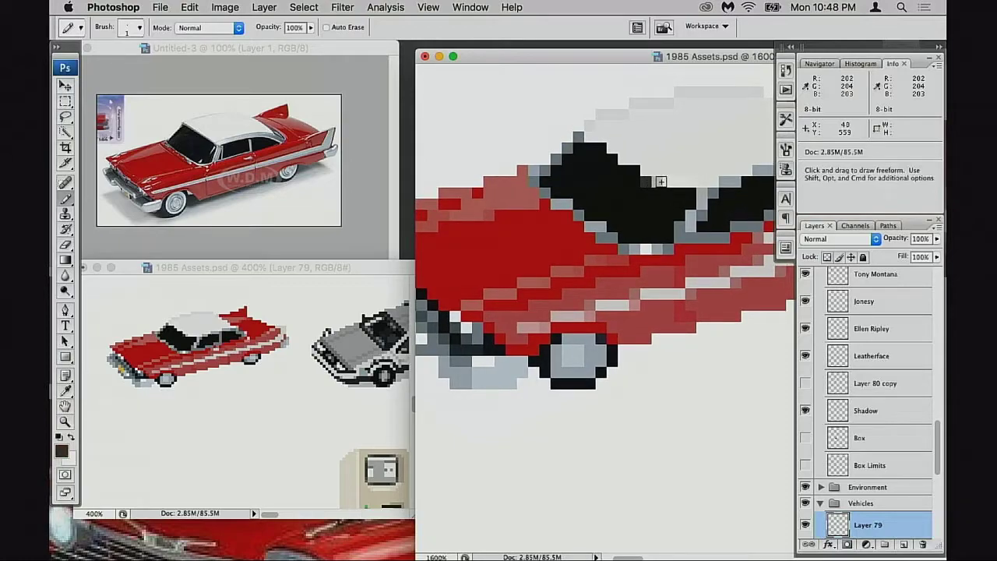
pyautogui.keyDown('alt'); pyautogui.click(650, 195); pyautogui.keyUp('alt')
pyautogui.click(647, 182)
pyautogui.click(623, 161)
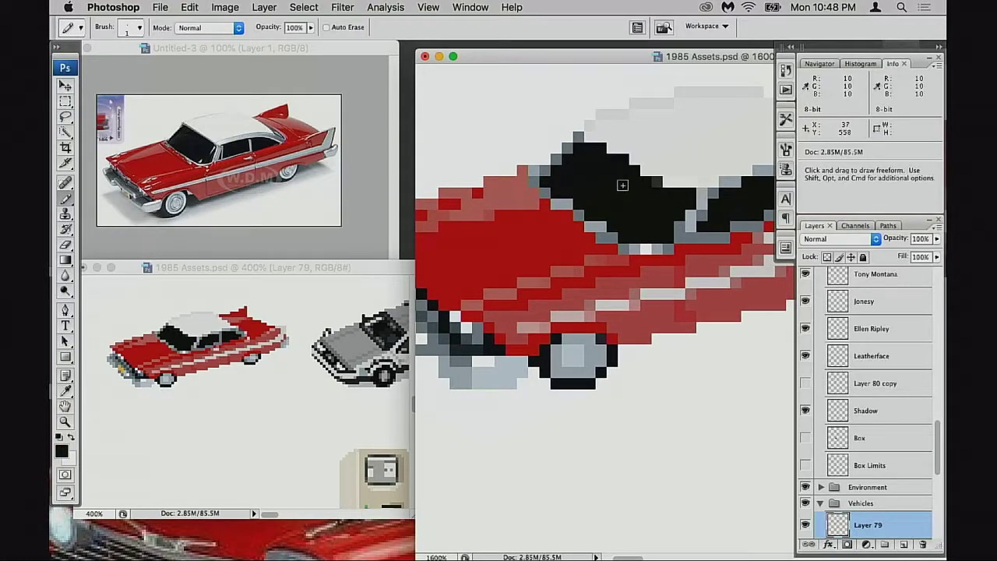
pyautogui.keyDown('alt'); pyautogui.click(583, 135); pyautogui.keyUp('alt')
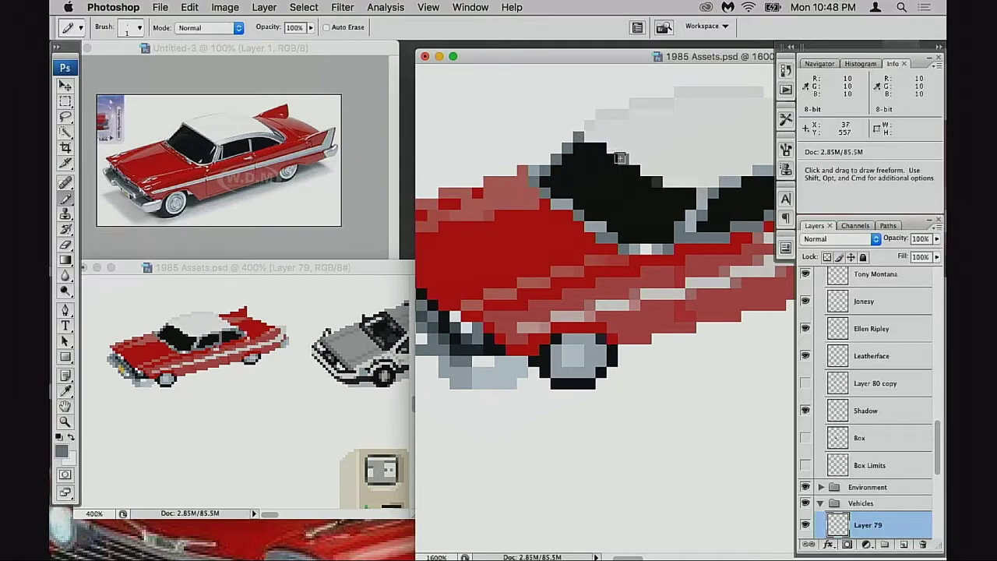
# - Extend the gray trim at the windshield's top corner with a sampled gray, undoing a stray black pixel
pyautogui.keyDown('alt'); pyautogui.click(668, 194); pyautogui.keyUp('alt')
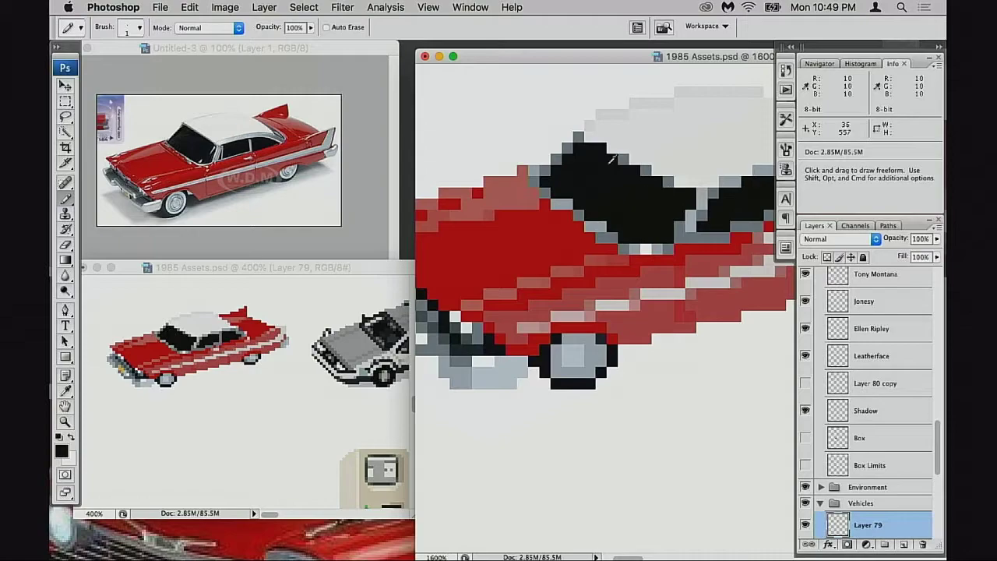
pyautogui.click(590, 140)
pyautogui.press('super+z')
pyautogui.keyDown('alt'); pyautogui.click(624, 158); pyautogui.keyUp('alt')
pyautogui.click(592, 138)
# - Clean up surplus trim pixels along the windshield's roof edge with sampled roof white and gray
pyautogui.hscroll(3, 626, 209)
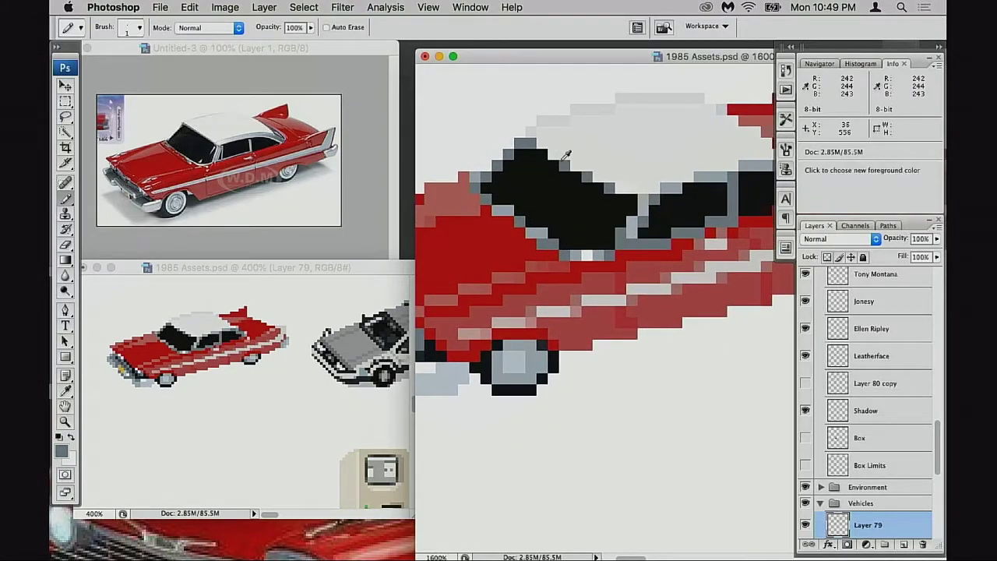
pyautogui.click(559, 165)
pyautogui.click(564, 164)
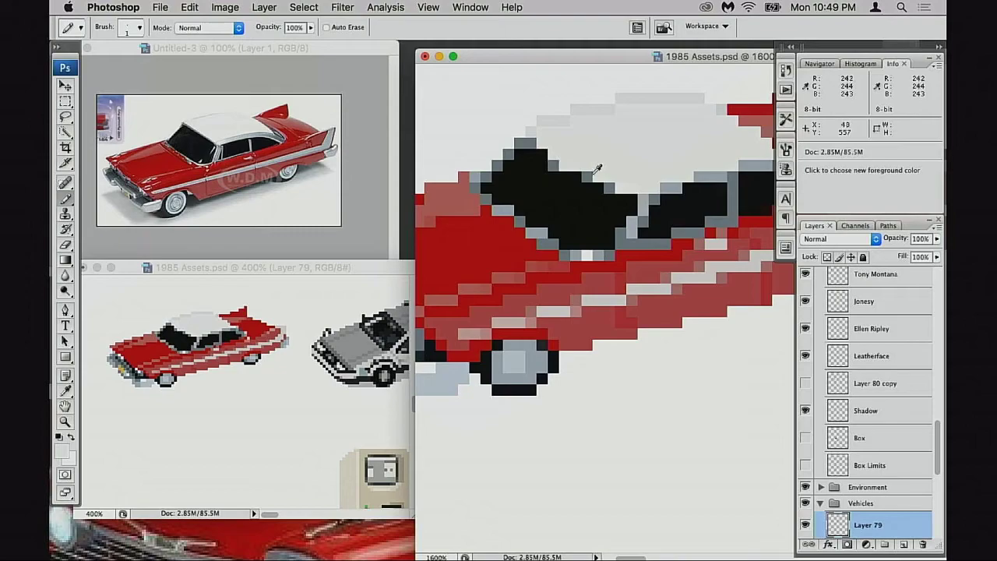
pyautogui.click(587, 176)
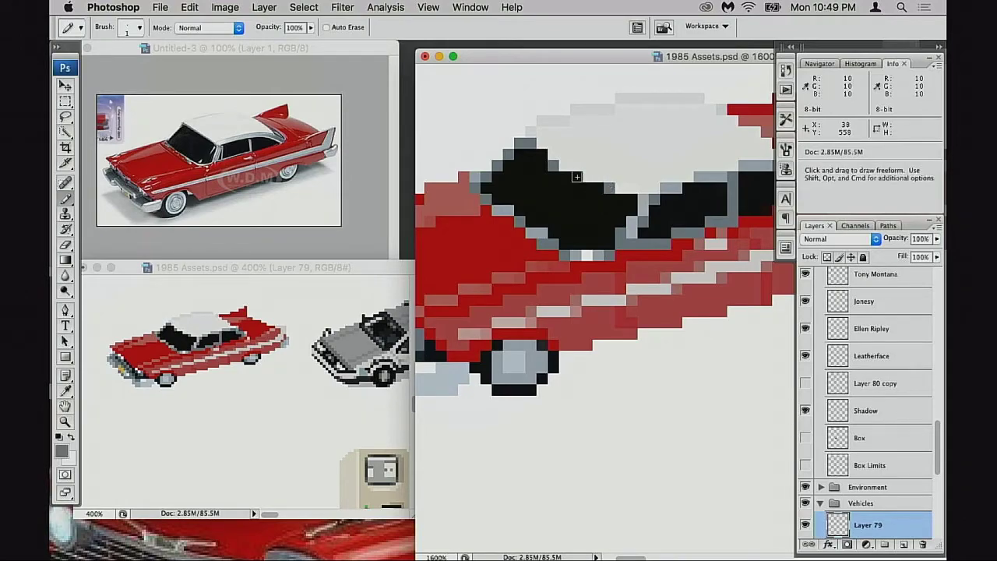
pyautogui.keyDown('alt'); pyautogui.click(585, 177); pyautogui.keyUp('alt')
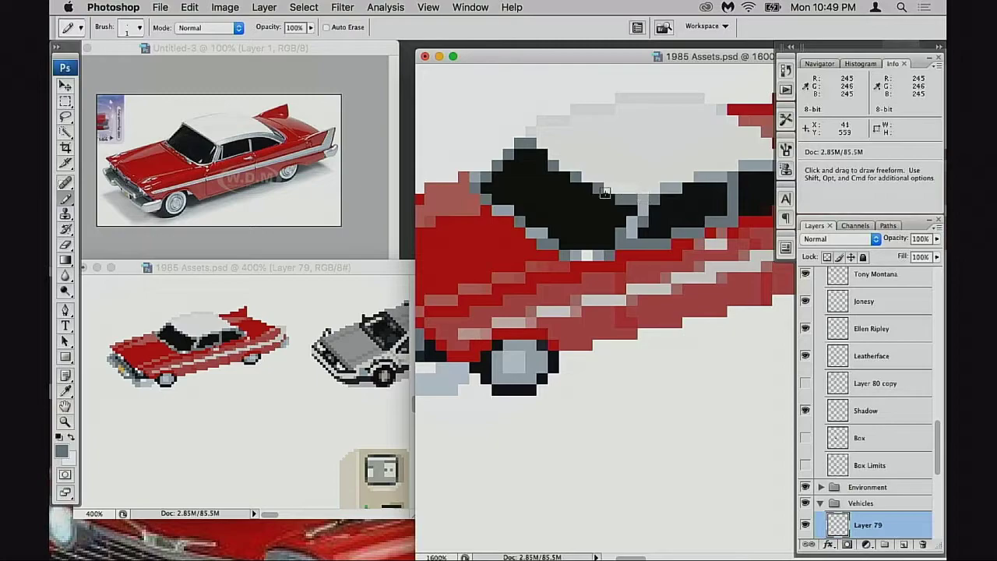
# - Redraw the stepped gray trim on the upper part of the windshield's roof edge with sampled black and gray, undoing one pixel
pyautogui.keyDown('alt'); pyautogui.click(573, 194); pyautogui.keyUp('alt')
pyautogui.keyDown('alt'); pyautogui.click(576, 178); pyautogui.keyUp('alt')
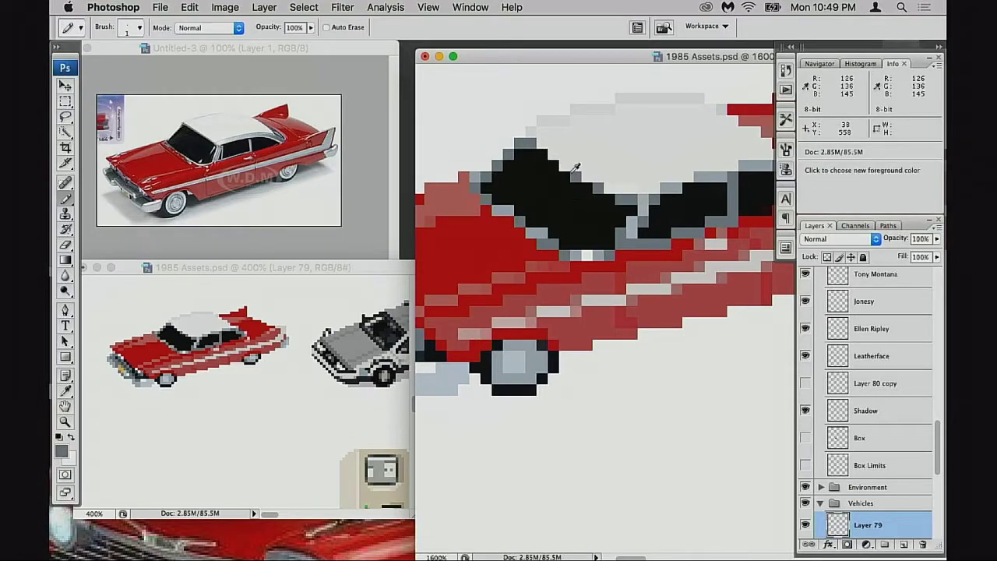
pyautogui.click(553, 165)
pyautogui.press('super+z')
pyautogui.click(553, 155)
pyautogui.click(564, 165)
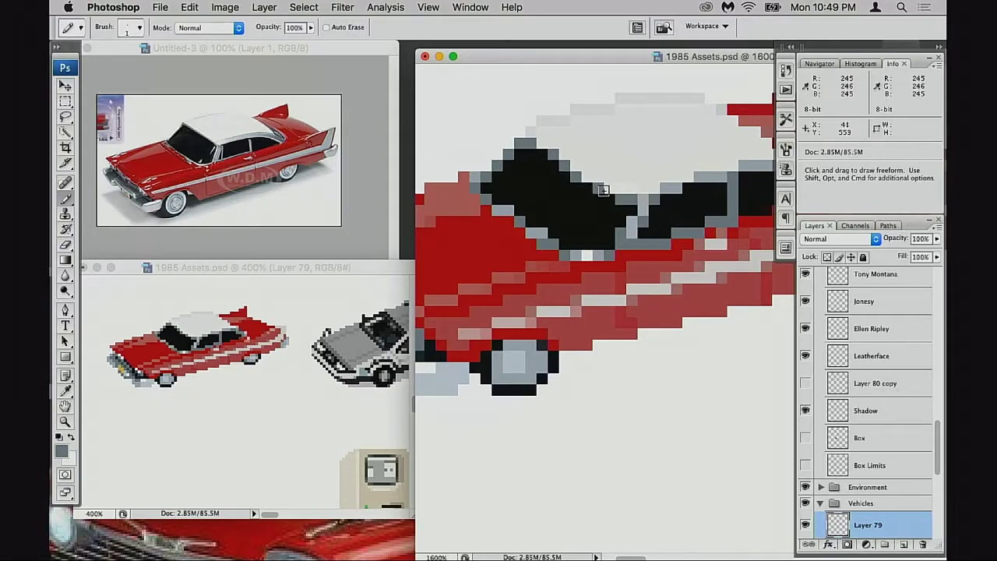
pyautogui.moveTo(568, 216); pyautogui.dragTo(602, 214)
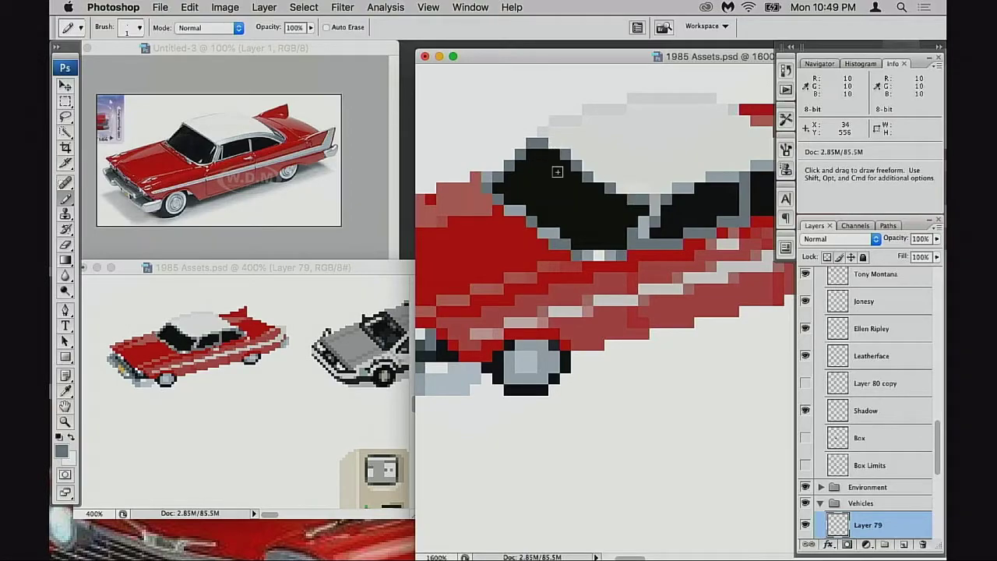
pyautogui.keyDown('alt'); pyautogui.click(561, 143); pyautogui.keyUp('alt')
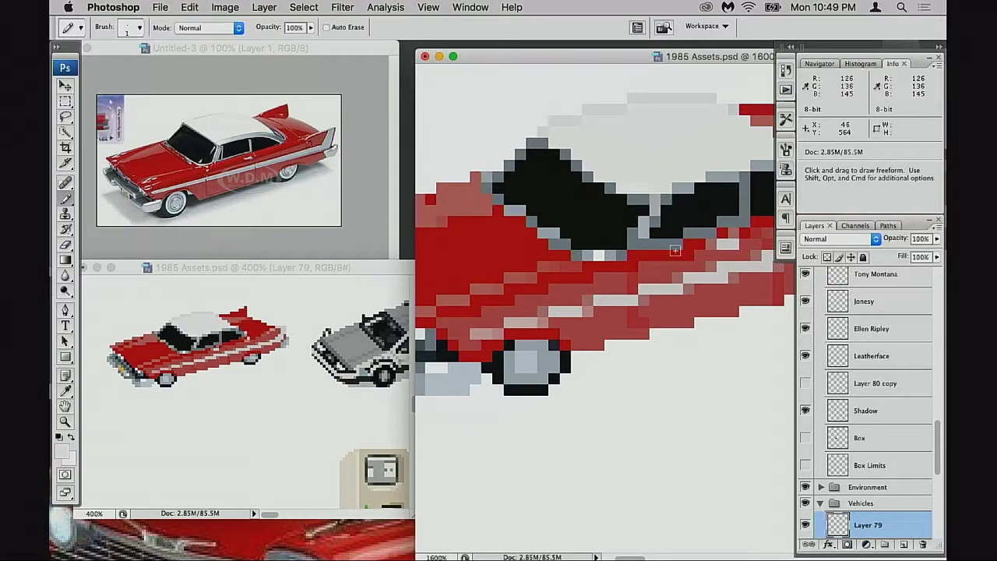
# - Recolor the trim along the windshield's lower edge and corner beside the front pillar with sampled gray shades
pyautogui.keyDown('alt'); pyautogui.click(643, 231); pyautogui.keyUp('alt')
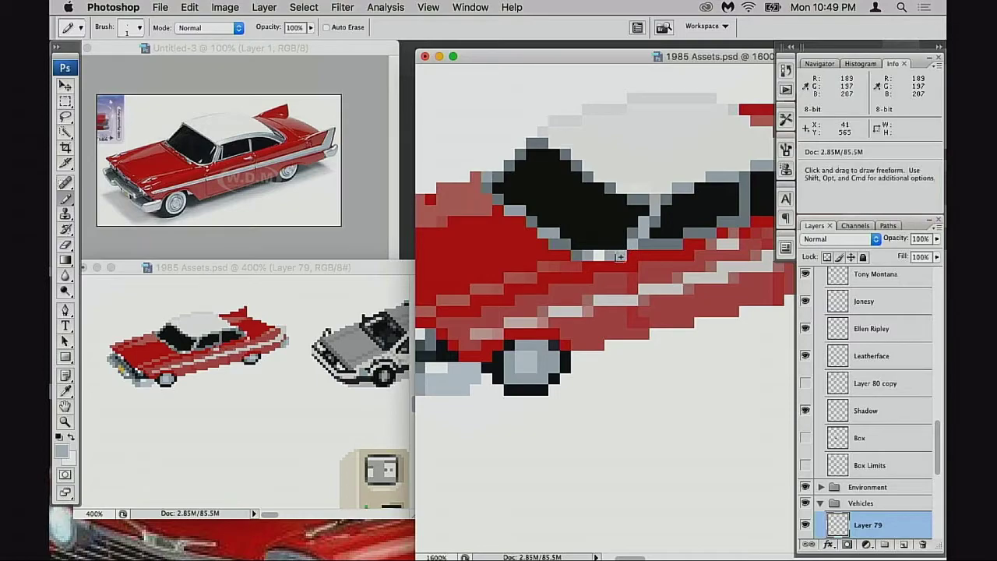
pyautogui.keyDown('alt'); pyautogui.click(553, 231); pyautogui.keyUp('alt')
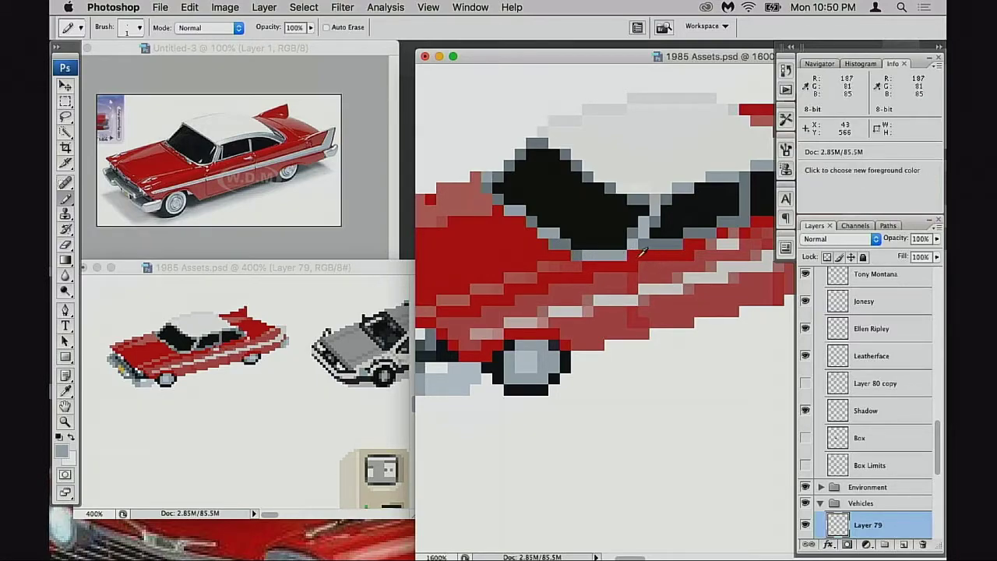
pyautogui.keyDown('alt'); pyautogui.click(665, 237); pyautogui.keyUp('alt')
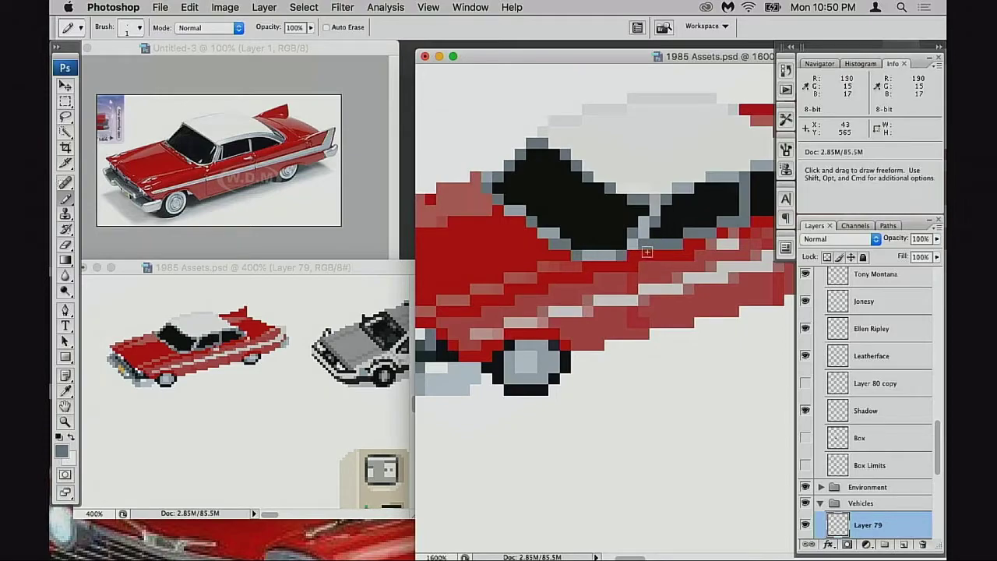
pyautogui.keyDown('alt'); pyautogui.click(586, 251); pyautogui.keyUp('alt')
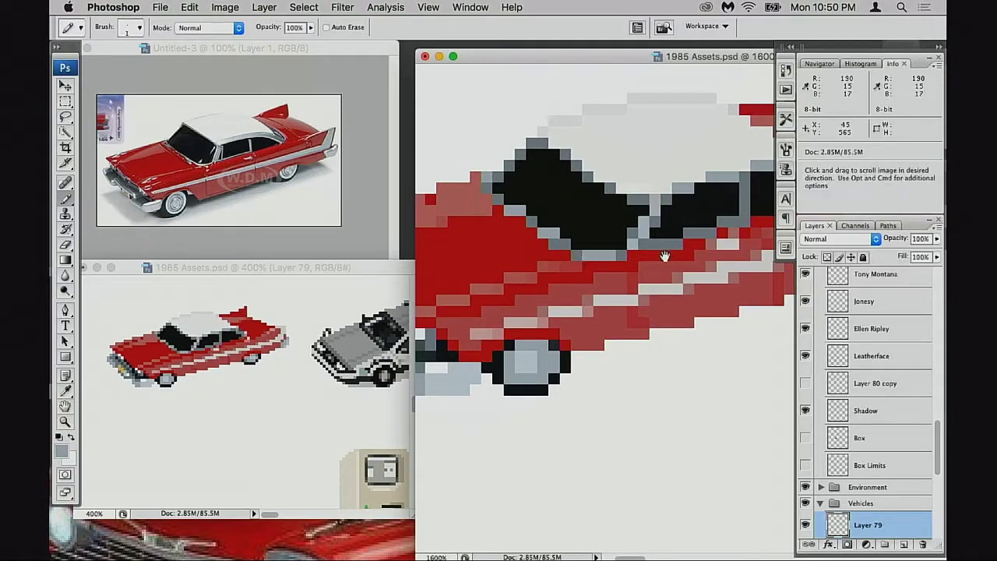
# - Touch up the front side window's lower edge with sampled red and black at reduced pencil opacity
pyautogui.hscroll(3, 616, 261)
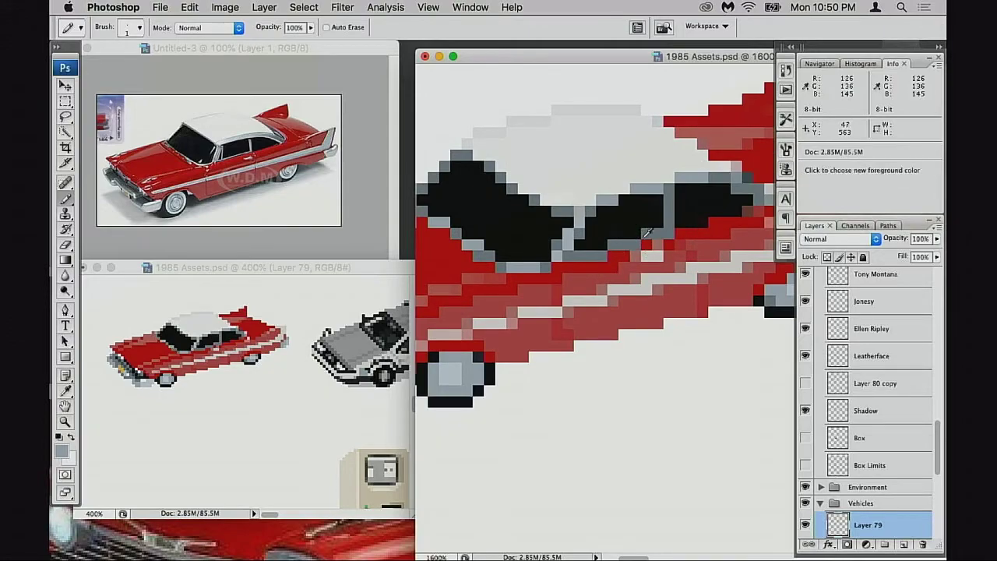
pyautogui.keyDown('alt'); pyautogui.click(640, 240); pyautogui.keyUp('alt')
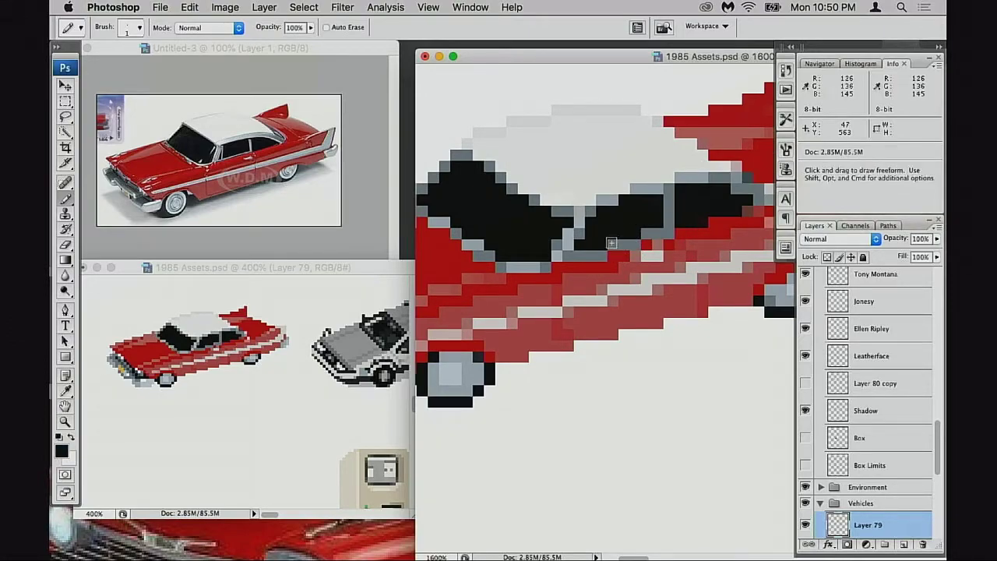
pyautogui.press('2')
pyautogui.keyDown('alt'); pyautogui.click(625, 254); pyautogui.keyUp('alt')
pyautogui.press('5')
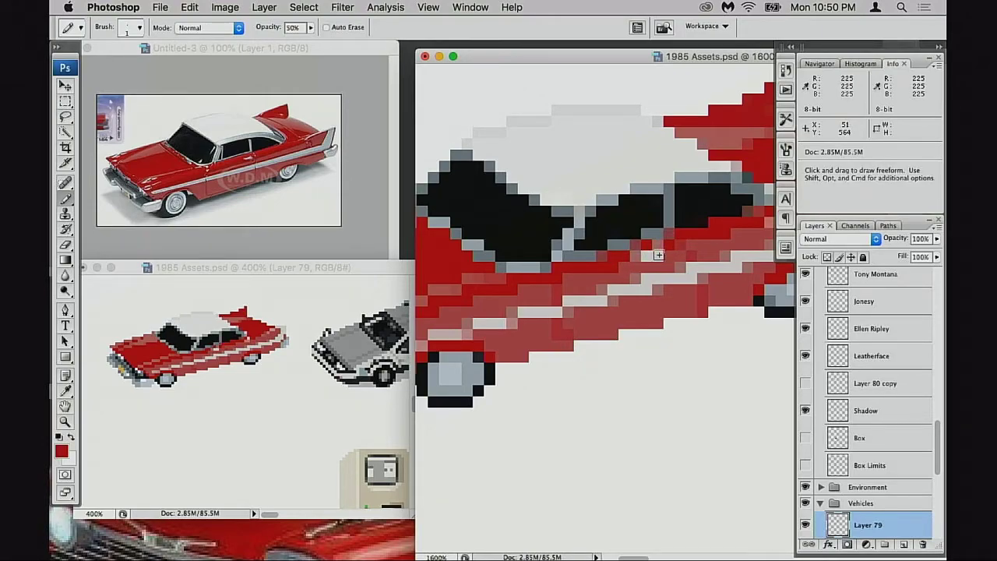
pyautogui.keyDown('alt'); pyautogui.click(600, 246); pyautogui.keyUp('alt')
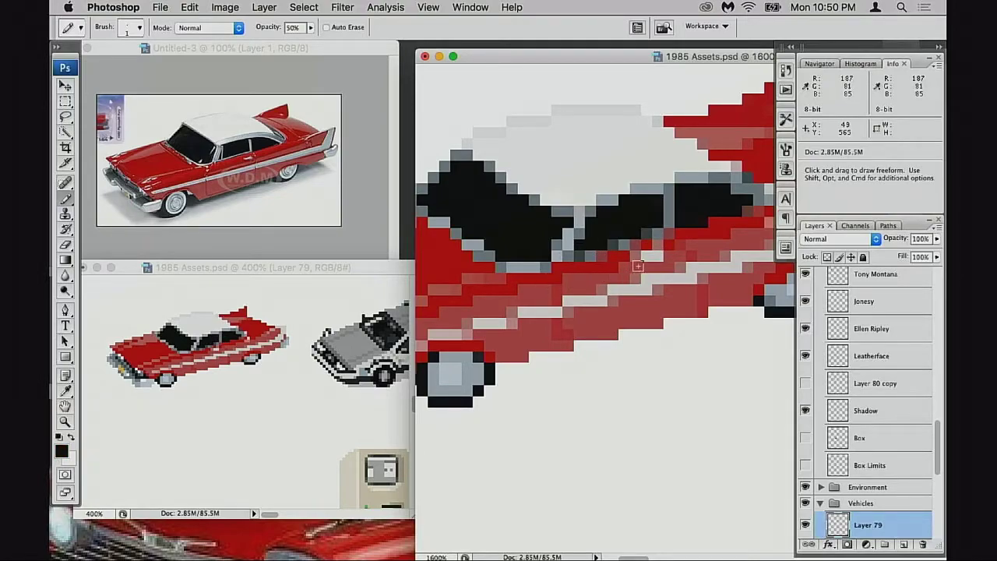
pyautogui.moveTo(624, 270); pyautogui.dragTo(639, 269)
# - Step back through the latest strokes and darken the front side window's lower trim with black at 20% opacity
pyautogui.press('super+alt+z')
pyautogui.press('super+alt+z')
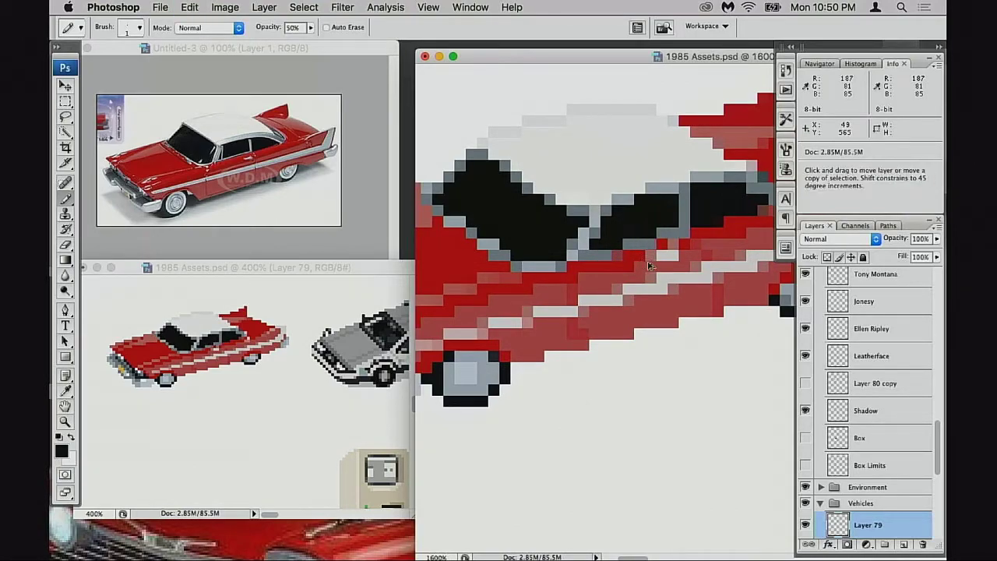
pyautogui.press('super+shift+z')
pyautogui.press('alt')
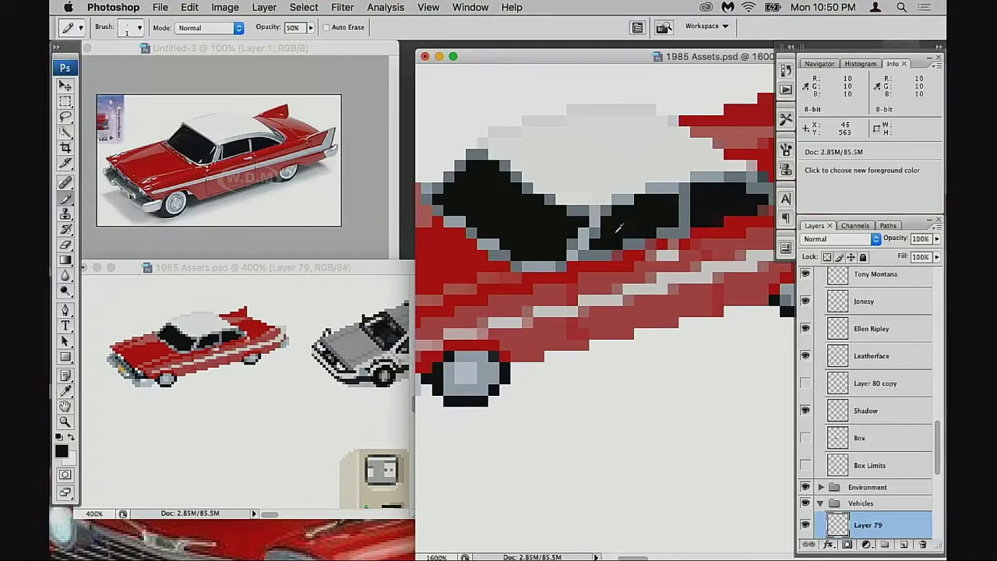
pyautogui.press('super+z')
pyautogui.moveTo(593, 255); pyautogui.dragTo(605, 255)
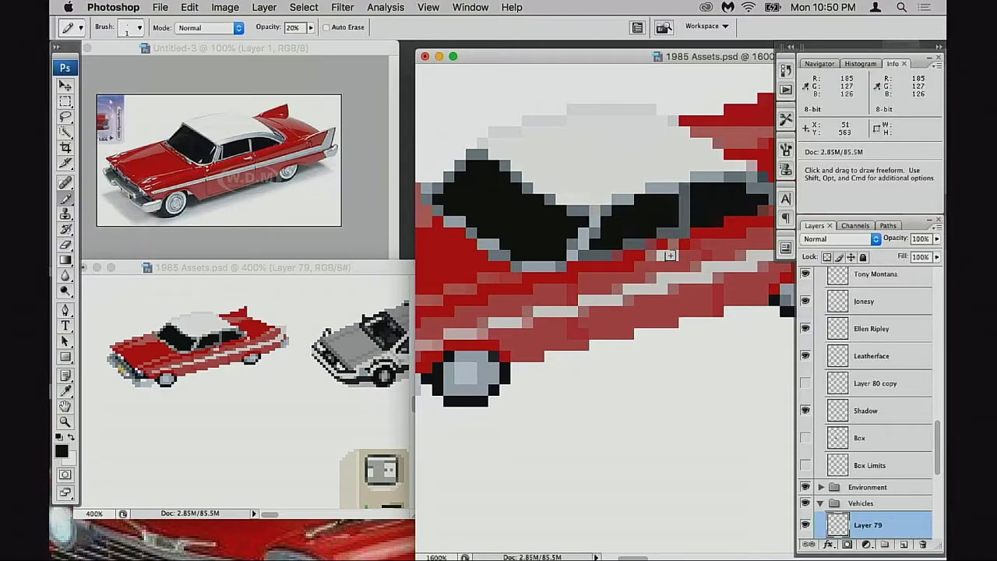
# - Restore the pencil to 100% opacity and cover surplus gray trim behind the rear side window with sampled body red
pyautogui.hscroll(2, 677, 244)
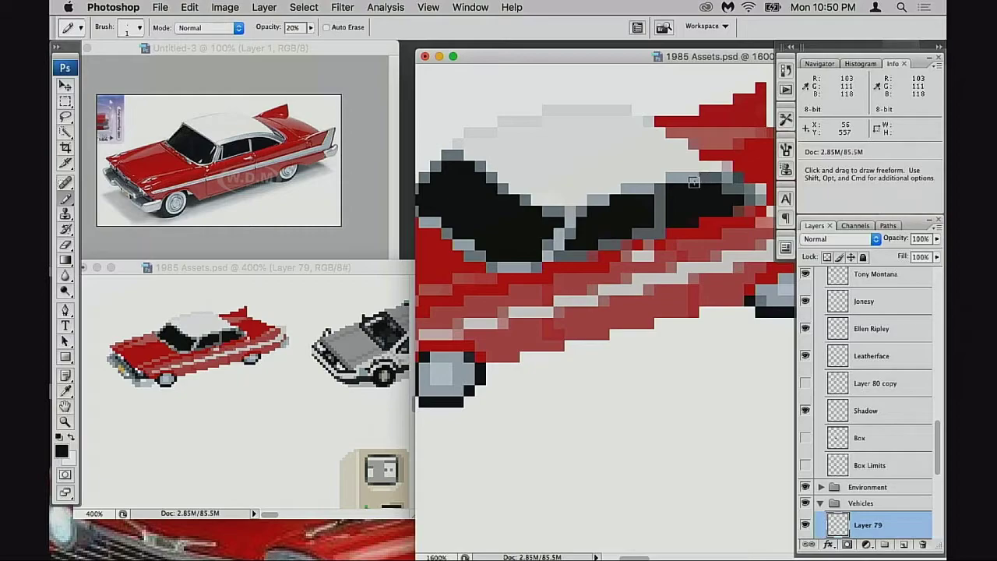
pyautogui.hscroll(2, 694, 222)
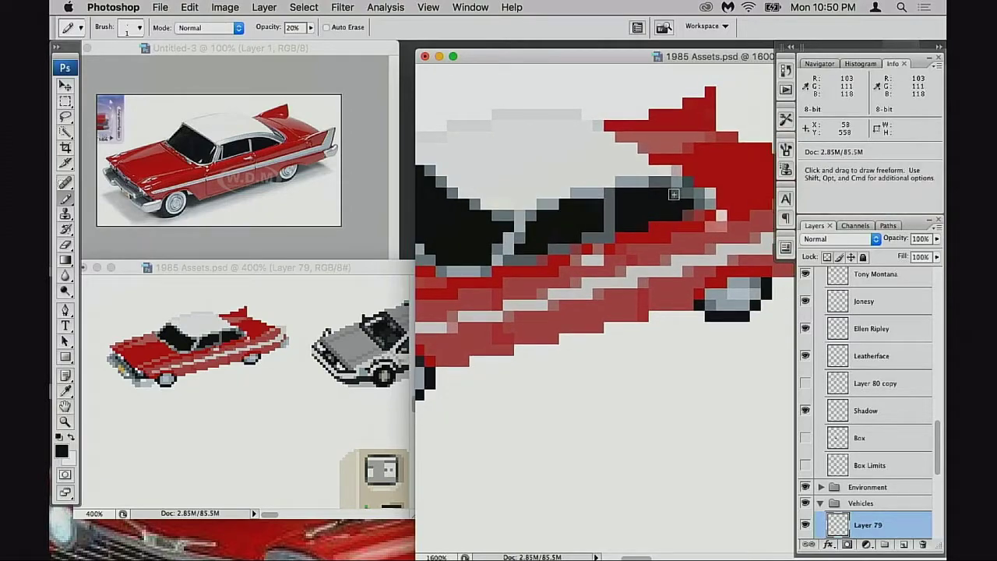
pyautogui.press('0')
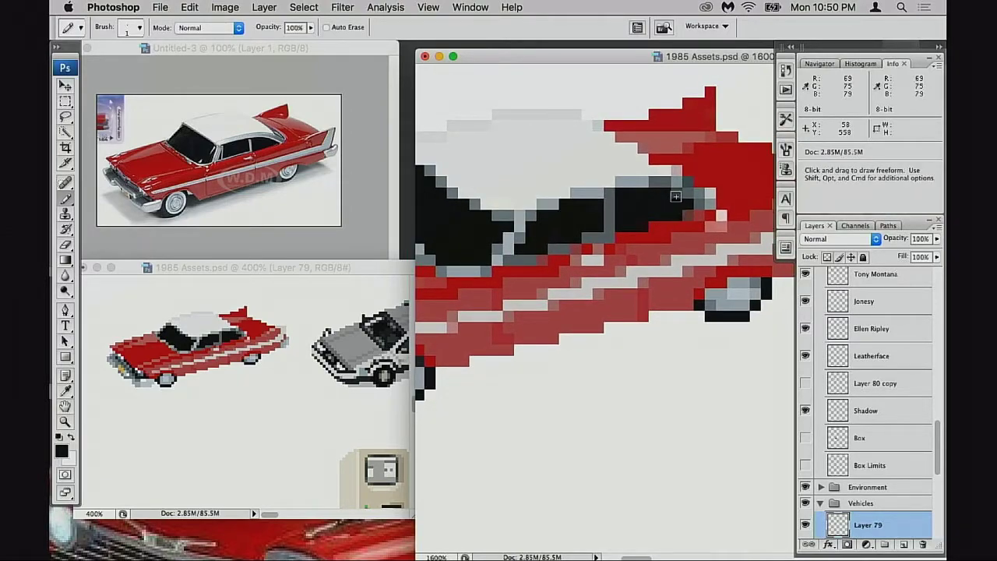
pyautogui.keyDown('alt'); pyautogui.click(612, 216); pyautogui.keyUp('alt')
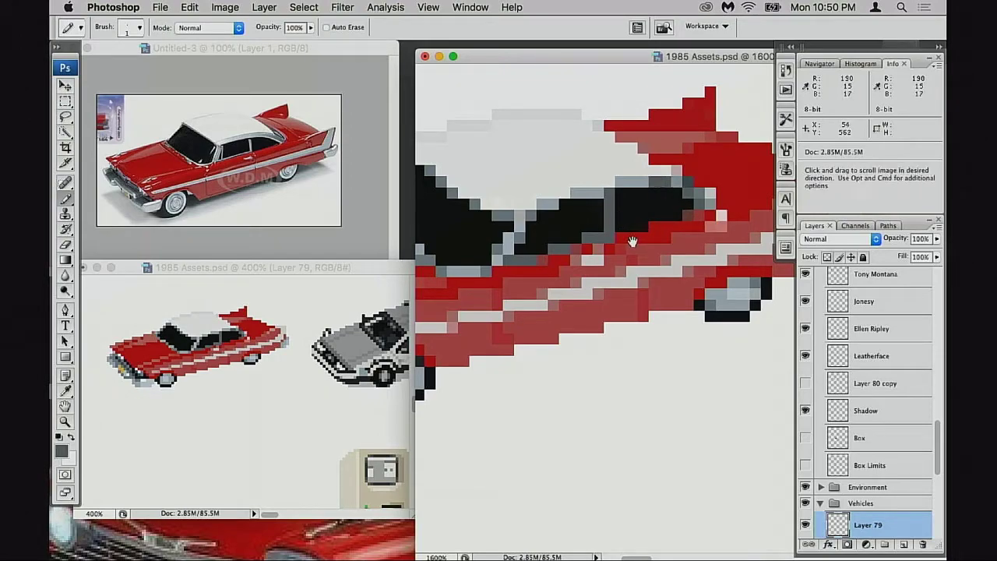
pyautogui.moveTo(632, 242); pyautogui.dragTo(623, 244)
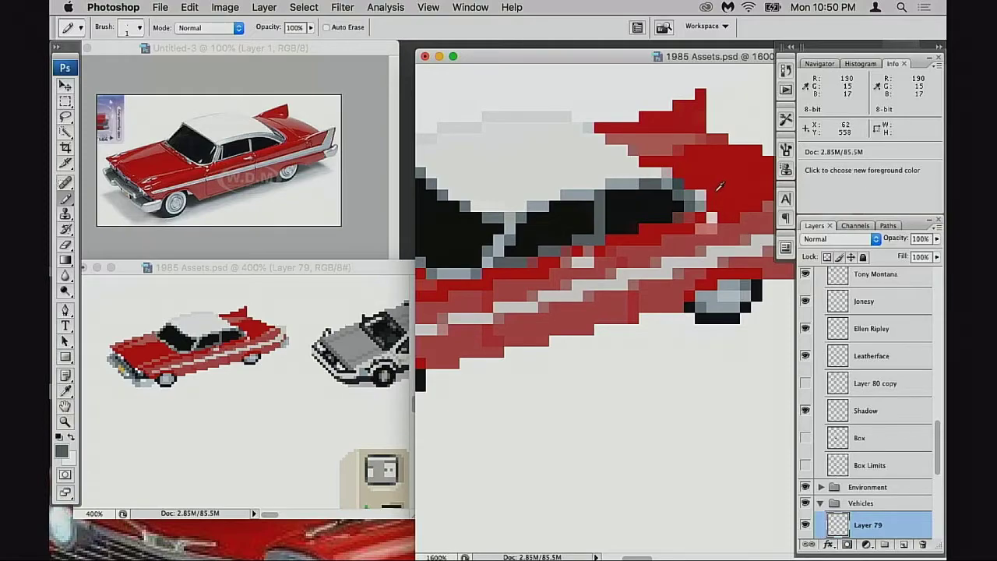
pyautogui.keyDown('alt'); pyautogui.click(718, 189); pyautogui.keyUp('alt')
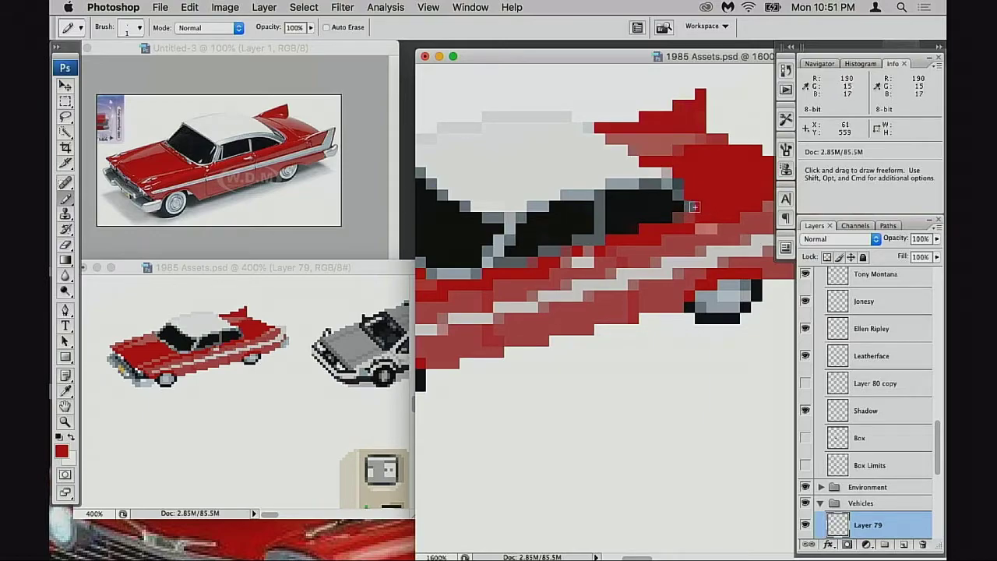
# - Reshape the rear side window's pointed end with a black glass pixel and dark gray trim pixels
pyautogui.keyDown('alt'); pyautogui.click(687, 195); pyautogui.keyUp('alt')
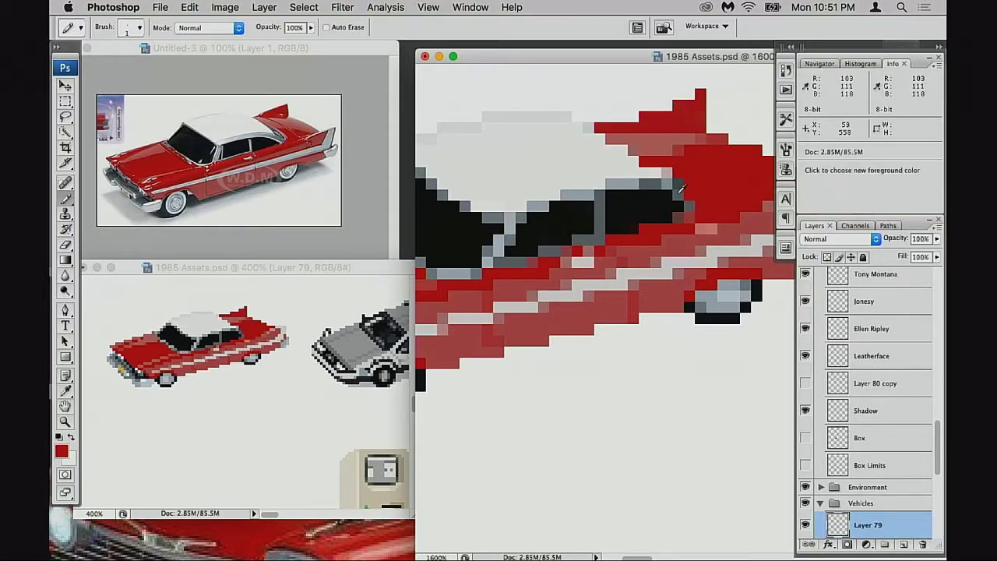
pyautogui.click(689, 197)
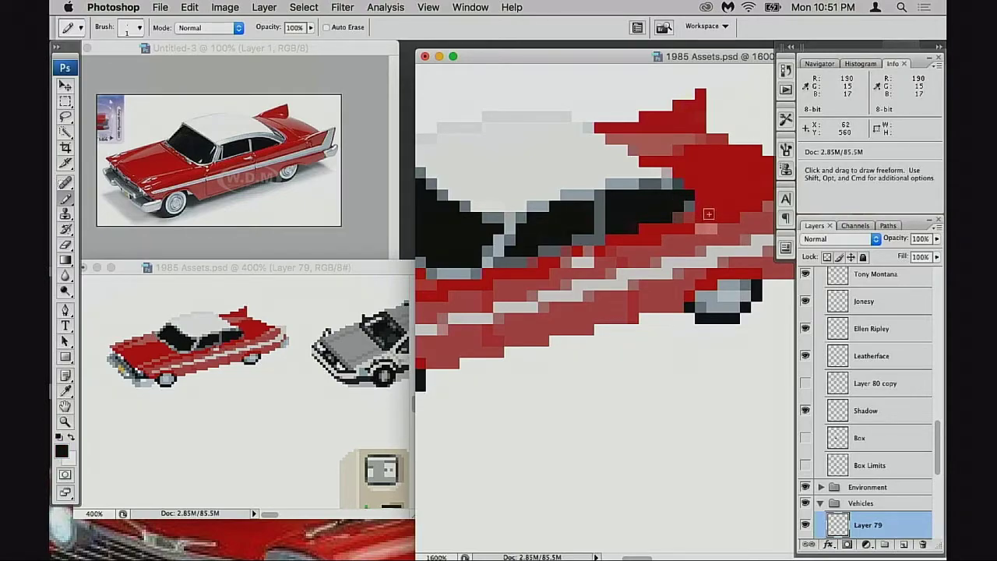
pyautogui.keyDown('alt'); pyautogui.click(691, 206); pyautogui.keyUp('alt')
pyautogui.click(700, 196)
pyautogui.click(687, 186)
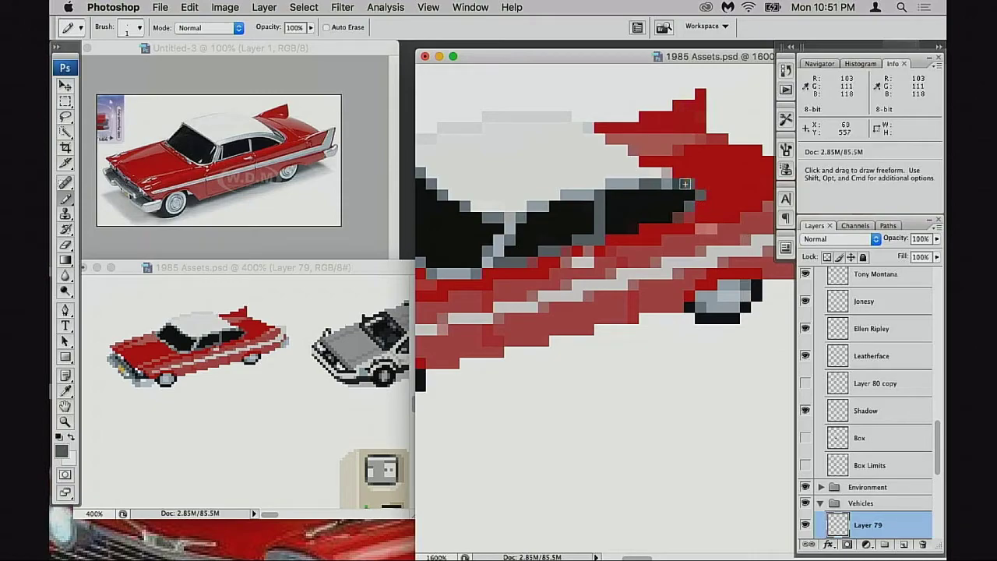
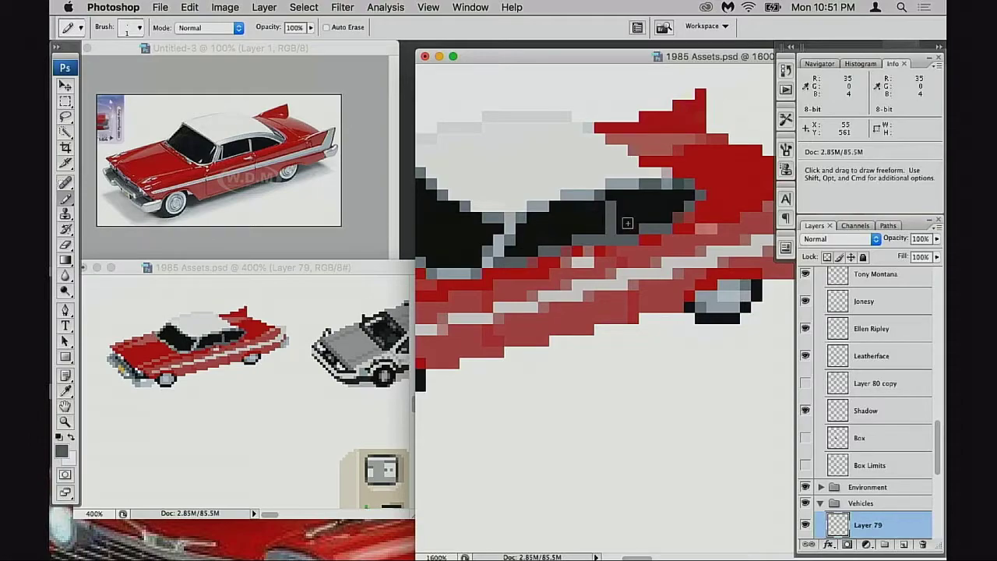
# - Redraw the pillar between the side windows as a stepped, slanted line with sampled black and gray
pyautogui.keyDown('alt'); pyautogui.click(622, 201); pyautogui.keyUp('alt')
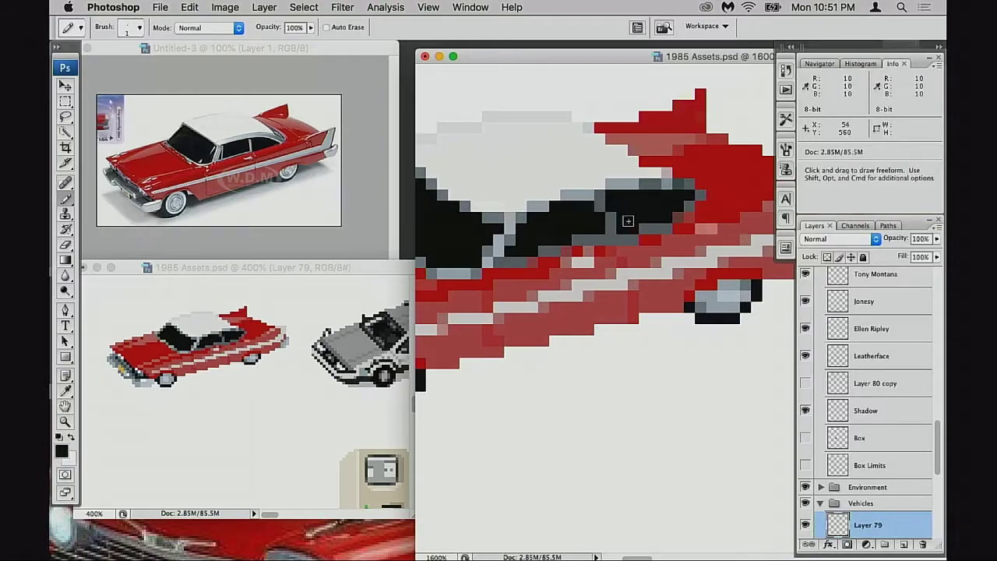
pyautogui.keyDown('alt'); pyautogui.click(656, 183); pyautogui.keyUp('alt')
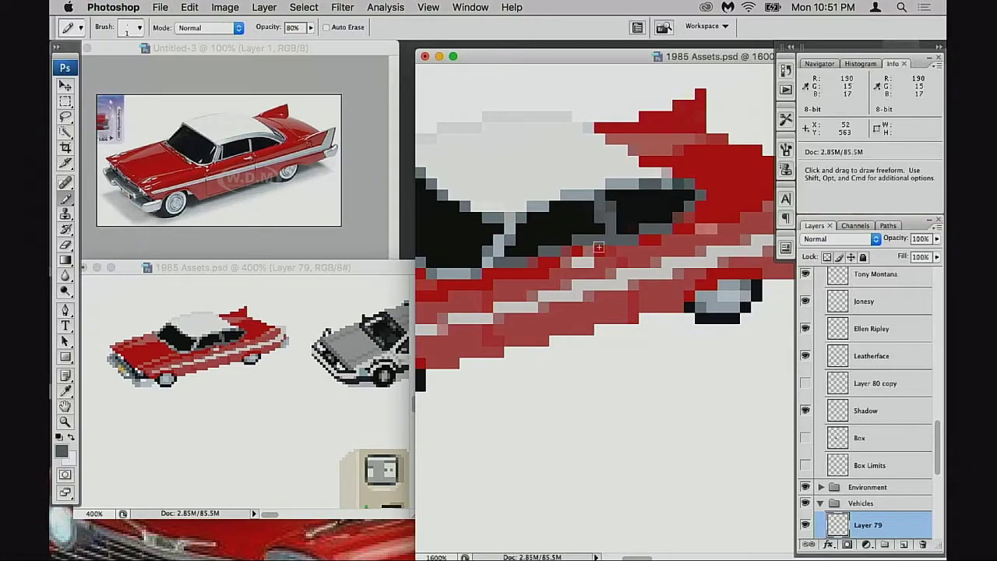
pyautogui.keyDown('alt'); pyautogui.click(628, 225); pyautogui.keyUp('alt')
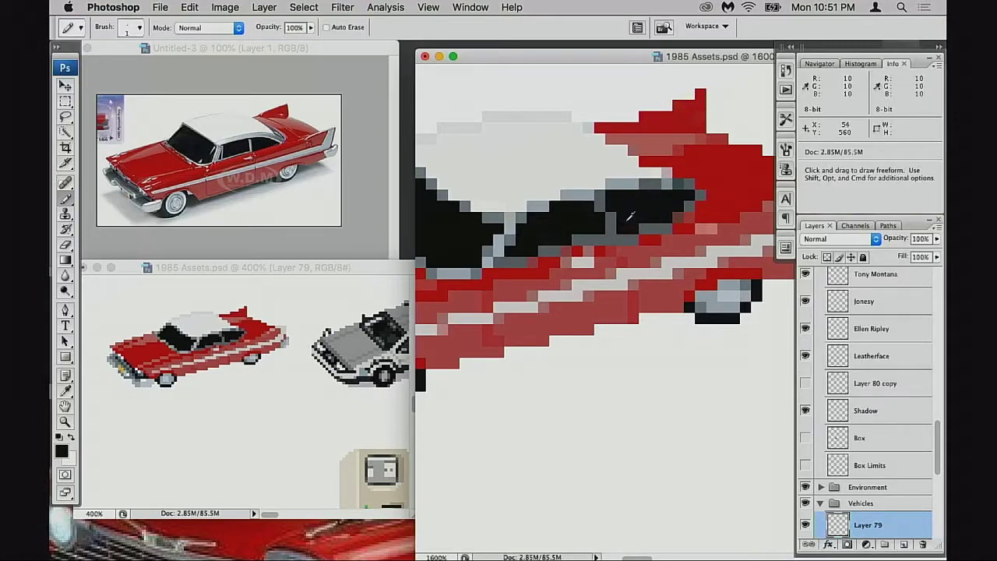
pyautogui.keyDown('alt'); pyautogui.click(603, 218); pyautogui.keyUp('alt')
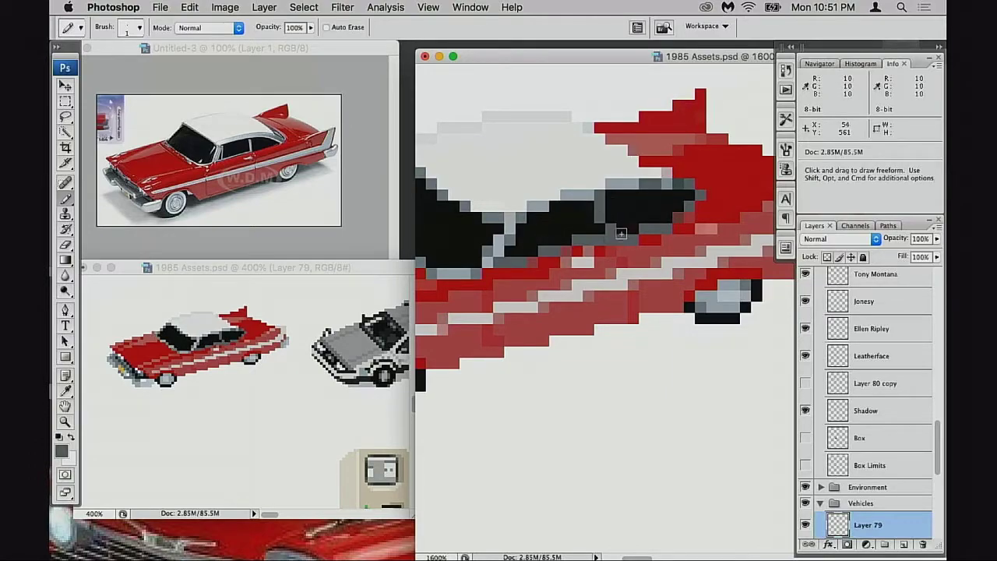
# - Try a straight pillar between the side windows by shifting its upper pixels one pixel rearward
pyautogui.keyDown('alt'); pyautogui.click(607, 233); pyautogui.keyUp('alt')
pyautogui.moveTo(615, 219); pyautogui.dragTo(616, 204)
pyautogui.keyDown('alt'); pyautogui.click(595, 214); pyautogui.keyUp('alt')
pyautogui.click(598, 208)
pyautogui.keyDown('alt'); pyautogui.click(612, 228); pyautogui.keyUp('alt')
pyautogui.click(612, 207)
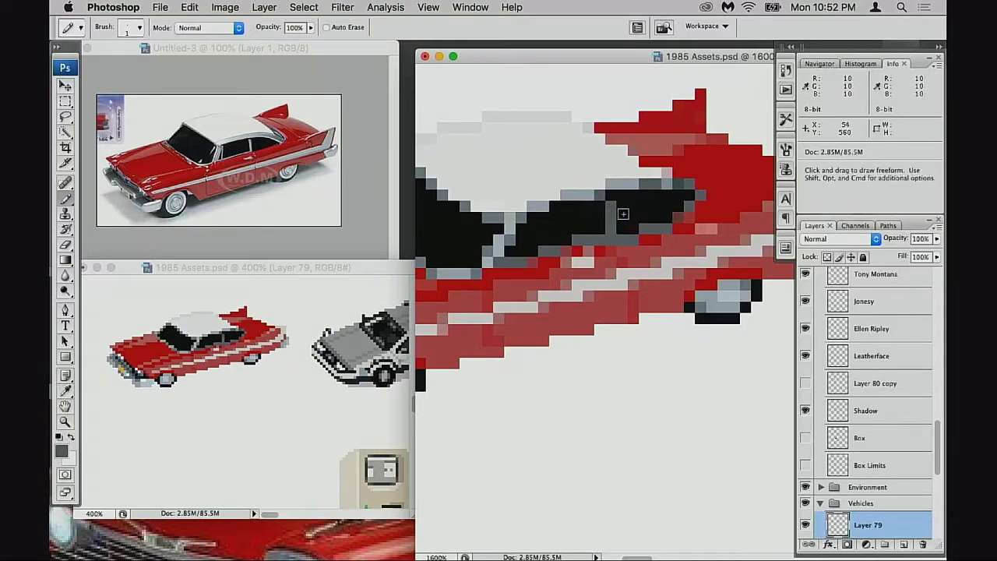
# - Step the pillar's upper pixels one pixel forward with sampled gray, filling the glass behind them with black
pyautogui.keyDown('alt'); pyautogui.click(619, 208); pyautogui.keyUp('alt')
pyautogui.keyDown('alt'); pyautogui.click(612, 217); pyautogui.keyUp('alt')
pyautogui.click(600, 207)
pyautogui.click(622, 207)
pyautogui.keyDown('alt'); pyautogui.click(629, 205); pyautogui.keyUp('alt')
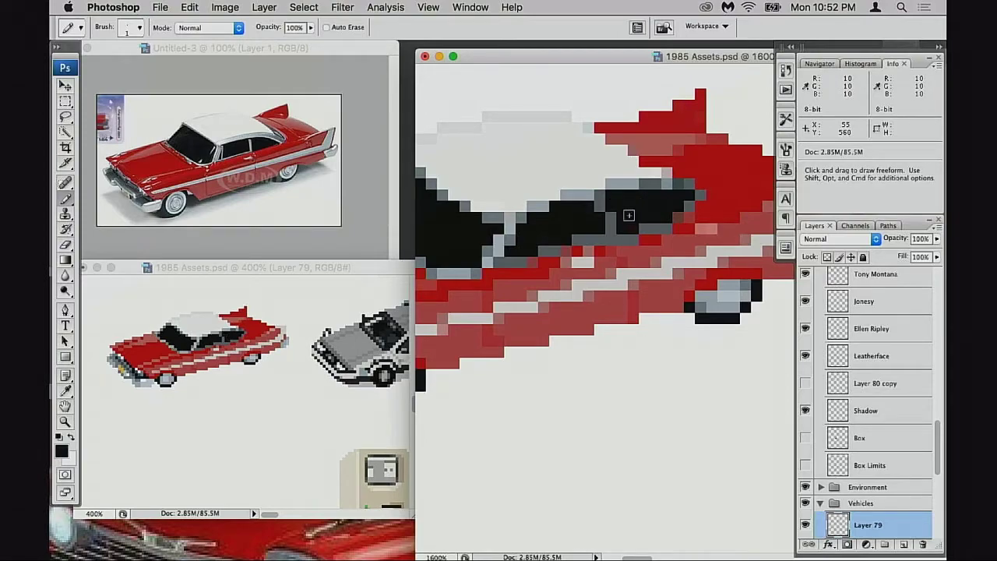
pyautogui.keyDown('alt'); pyautogui.click(613, 219); pyautogui.keyUp('alt')
pyautogui.click(600, 218)
pyautogui.click(622, 217)
pyautogui.keyDown('alt'); pyautogui.click(626, 215); pyautogui.keyUp('alt')
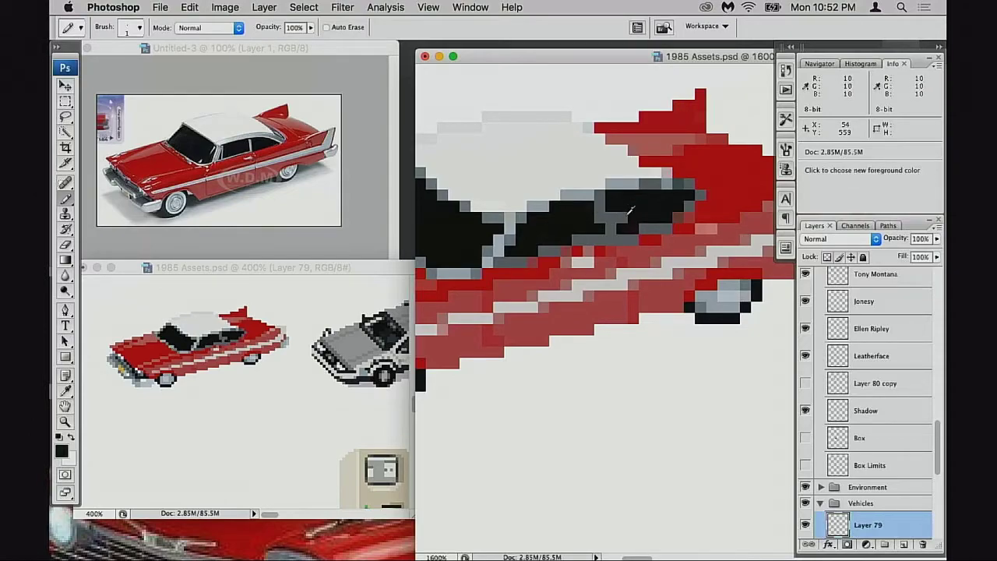
# - Paint over the gray trim above the side windows with sampled roof white
pyautogui.keyDown('alt'); pyautogui.click(654, 208); pyautogui.keyUp('alt')
pyautogui.keyDown('alt'); pyautogui.click(632, 185); pyautogui.keyUp('alt')
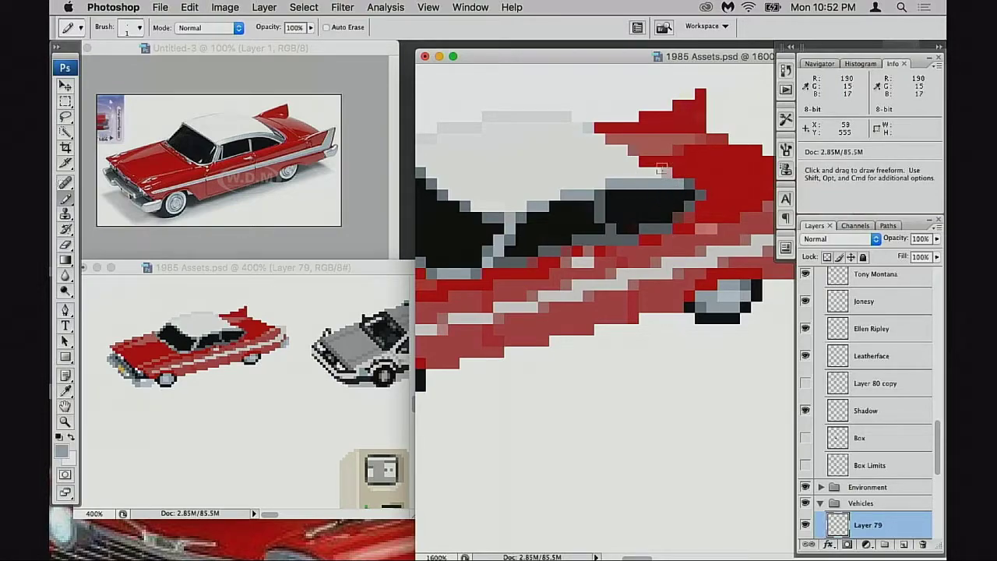
pyautogui.keyDown('alt'); pyautogui.click(620, 177); pyautogui.keyUp('alt')
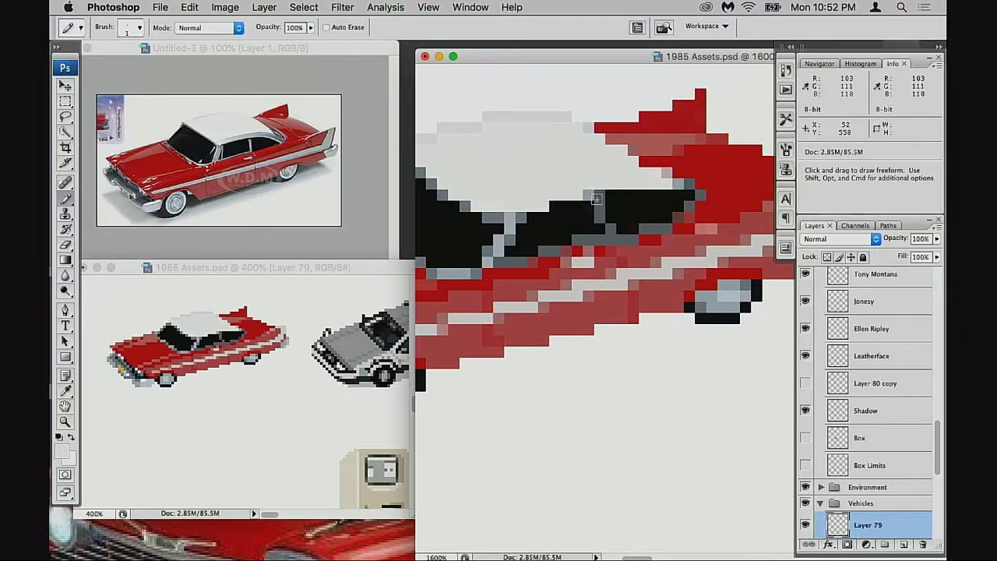
# - Extend the black glass along the upper edges of both side windows against the white roof
pyautogui.keyDown('alt'); pyautogui.click(523, 220); pyautogui.keyUp('alt')
pyautogui.click(555, 207)
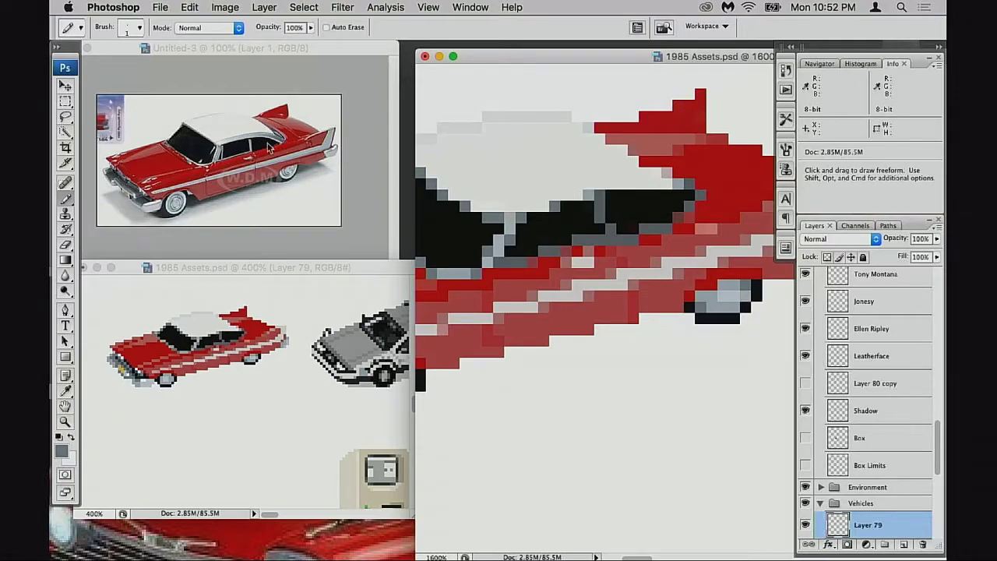
pyautogui.keyDown('alt'); pyautogui.click(655, 197); pyautogui.keyUp('alt')
pyautogui.moveTo(658, 187)
pyautogui.mouseDown()
pyautogui.moveTo(620, 184)
pyautogui.moveTo(563, 205)
pyautogui.moveTo(581, 211)
pyautogui.mouseUp()
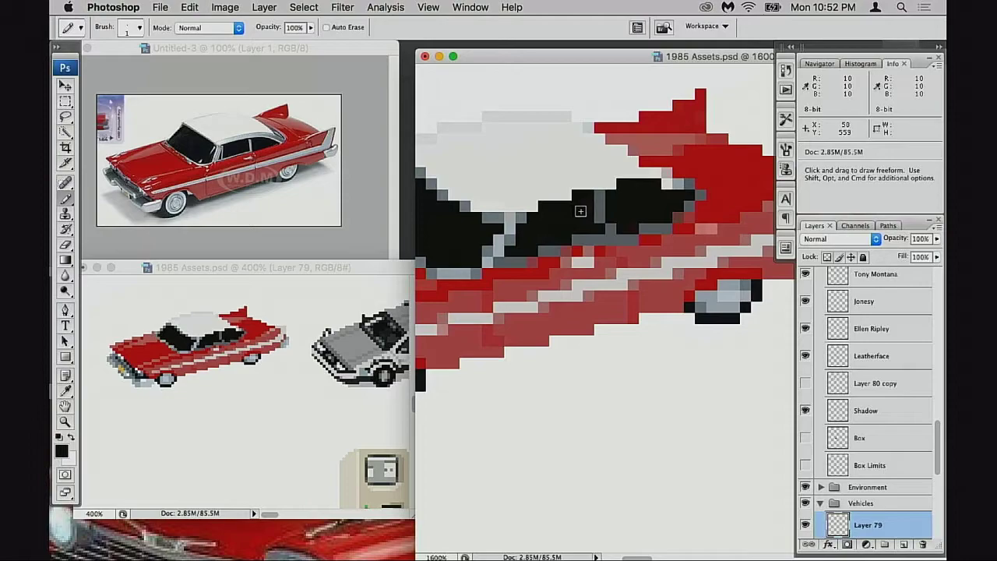
# - Rebuild the trim around the rear side window's back corner with sampled light and dark gray pixels
pyautogui.keyDown('alt'); pyautogui.click(672, 178); pyautogui.keyUp('alt')
pyautogui.keyDown('alt'); pyautogui.click(674, 182); pyautogui.keyUp('alt')
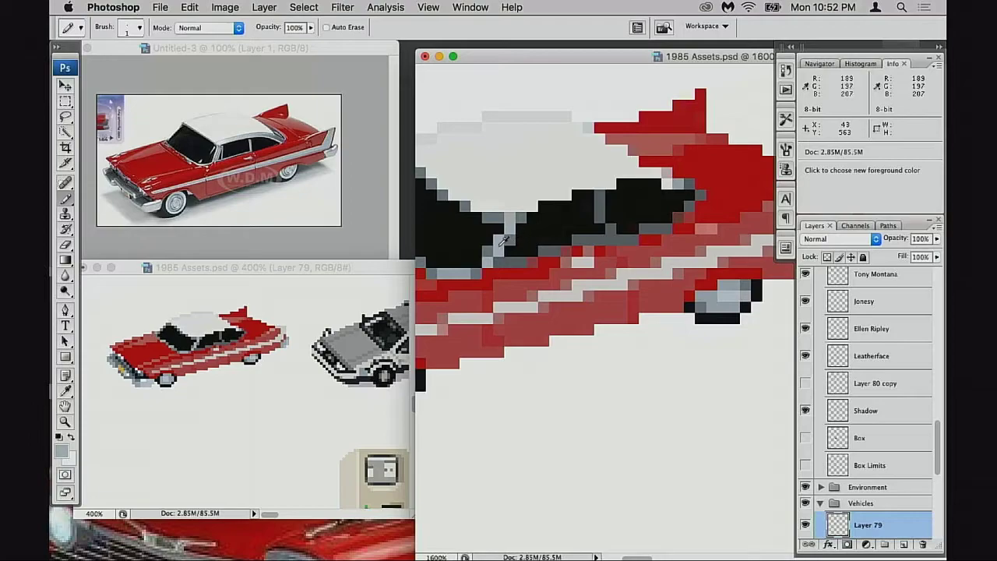
pyautogui.click(657, 173)
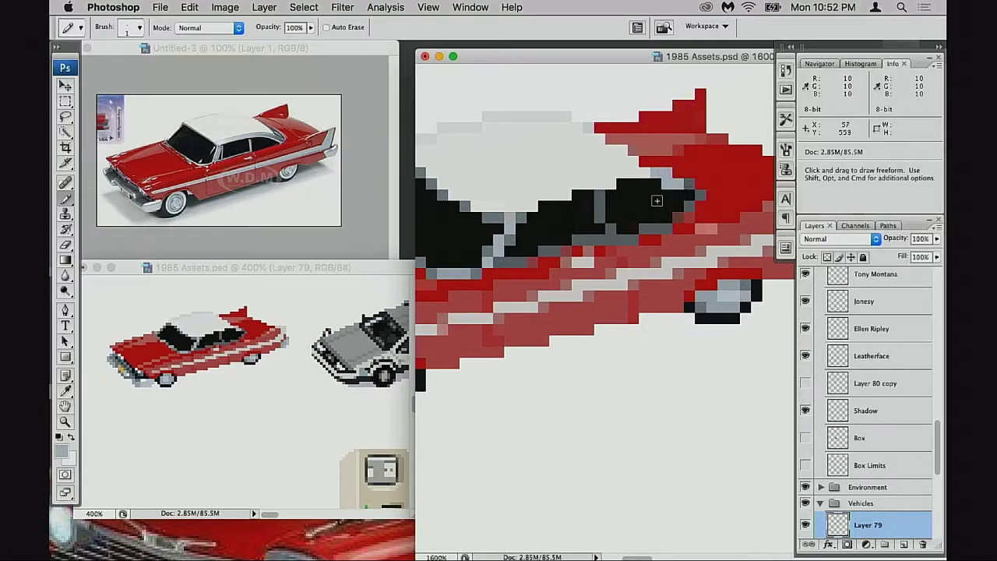
pyautogui.keyDown('alt'); pyautogui.click(668, 188); pyautogui.keyUp('alt')
pyautogui.moveTo(689, 195); pyautogui.dragTo(690, 207)
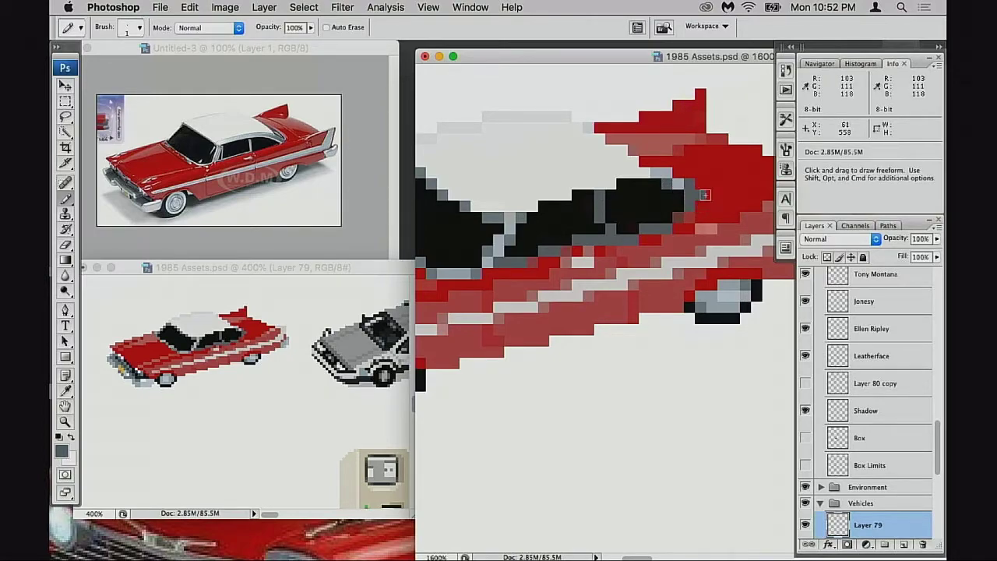
# - Lighten the trim at the rear side window's back corner with a sampled light gray pixel
pyautogui.keyDown('alt'); pyautogui.click(662, 168); pyautogui.keyUp('alt')
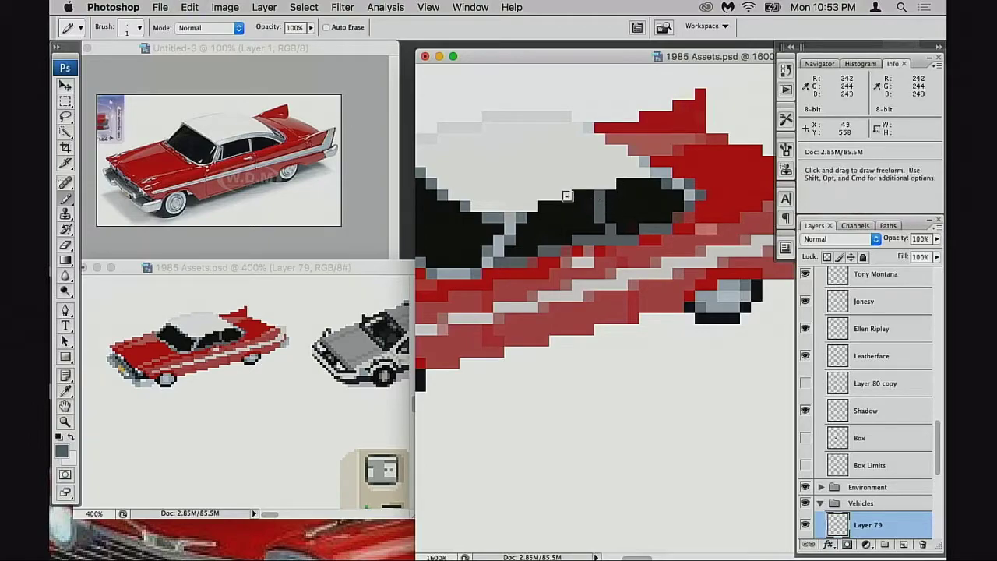
# - Try blackening the pillar's base and lowering the rear side window's upper front edge, and undo those pixel edits
pyautogui.keyDown('alt'); pyautogui.click(631, 226); pyautogui.keyUp('alt')
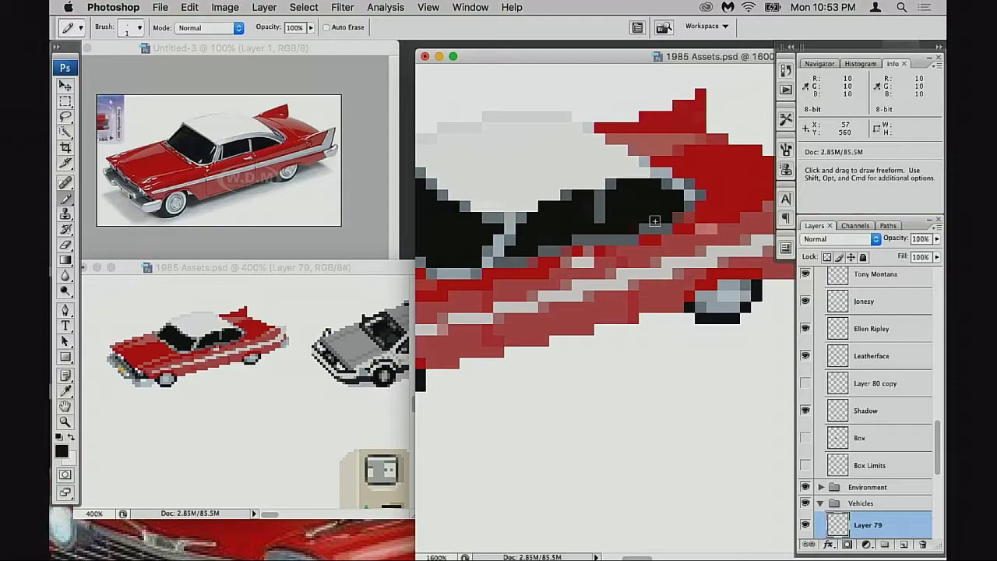
pyautogui.keyDown('alt'); pyautogui.click(627, 170); pyautogui.keyUp('alt')
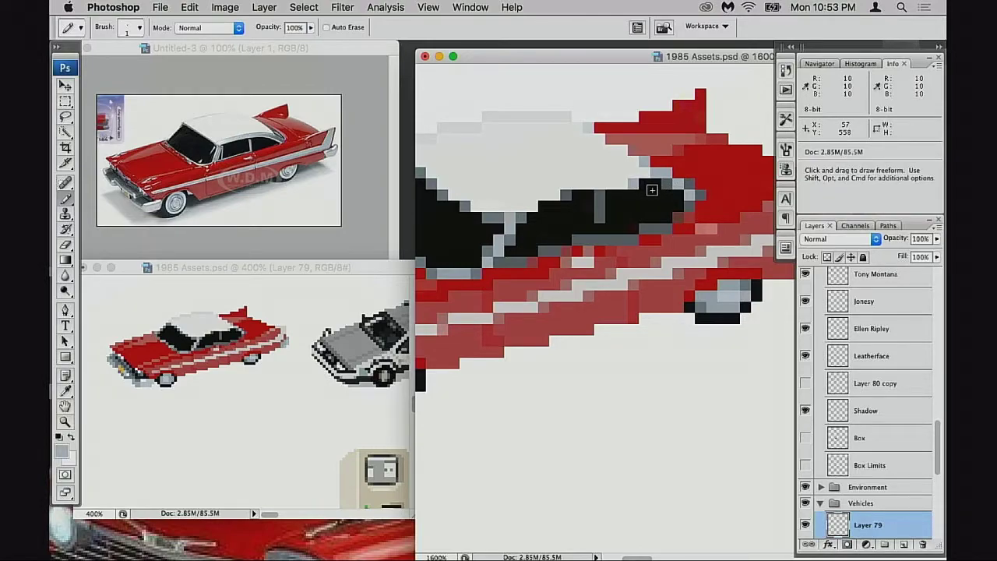
pyautogui.press('alt+super+z')
pyautogui.press('alt+super+z')
pyautogui.press('alt+super+z')
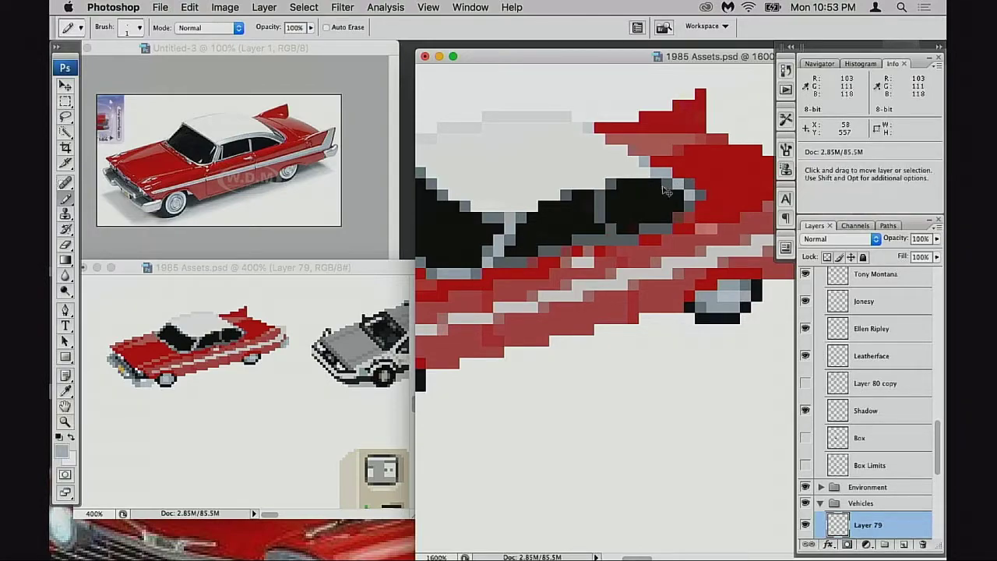
# - Paint a sampled dark gray pixel at the upper front corner of the rear side window
pyautogui.keyDown('alt'); pyautogui.click(607, 224); pyautogui.keyUp('alt')
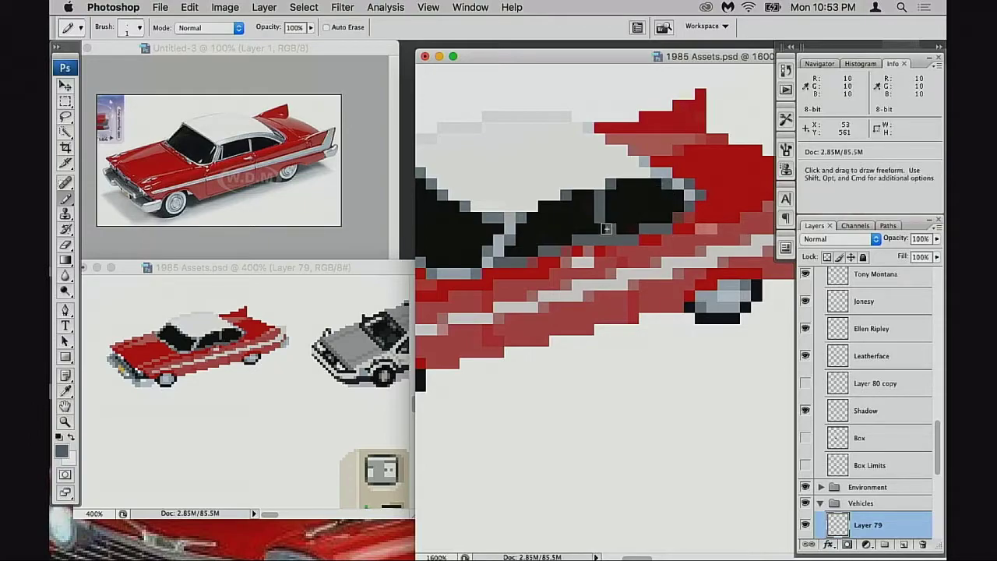
pyautogui.keyDown('alt'); pyautogui.click(612, 235); pyautogui.keyUp('alt')
pyautogui.keyDown('alt'); pyautogui.click(612, 238); pyautogui.keyUp('alt')
pyautogui.keyDown('alt'); pyautogui.click(612, 240); pyautogui.keyUp('alt')
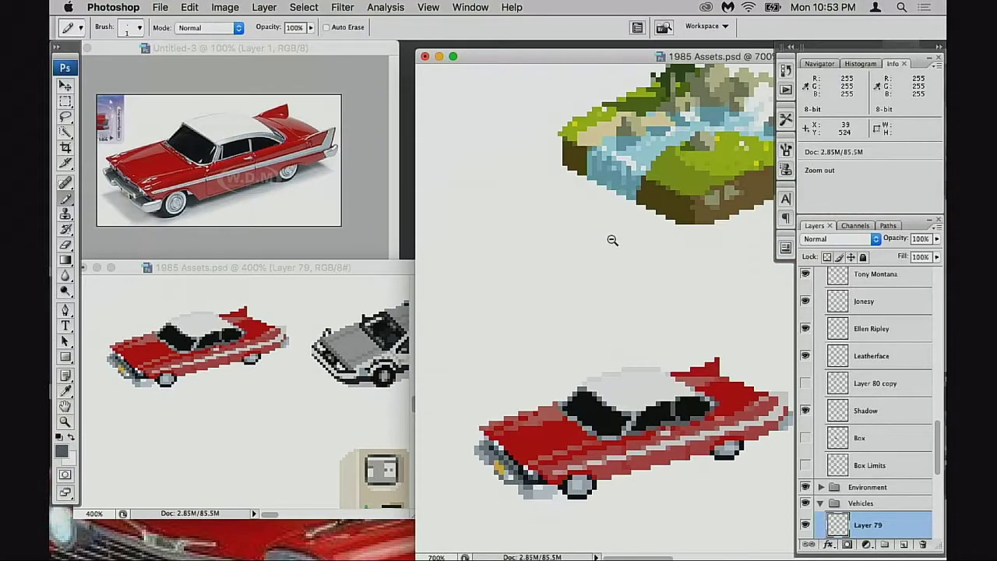
# - Examine the whole car sprite to judge the side windows and roofline
pyautogui.keyDown('alt'); pyautogui.keyDown('super'); pyautogui.click(612, 240); pyautogui.keyUp('super'); pyautogui.keyUp('alt')
pyautogui.moveTo(655, 323); pyautogui.dragTo(659, 196)
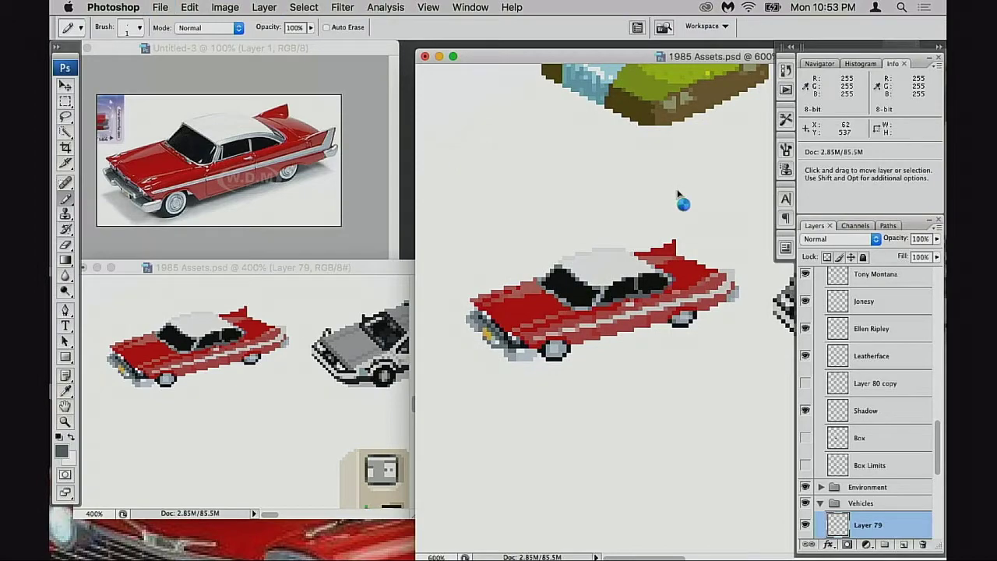
pyautogui.moveTo(631, 243); pyautogui.dragTo(731, 306)
pyautogui.moveTo(733, 303); pyautogui.dragTo(737, 248)
pyautogui.keyDown('alt'); pyautogui.keyDown('super'); pyautogui.click(669, 290); pyautogui.keyUp('super'); pyautogui.keyUp('alt')
pyautogui.keyDown('alt'); pyautogui.keyDown('super'); pyautogui.click(663, 294); pyautogui.keyUp('super'); pyautogui.keyUp('alt')
pyautogui.moveTo(662, 294); pyautogui.dragTo(413, 276)
pyautogui.keyDown('super'); pyautogui.click(663, 313); pyautogui.keyUp('super')
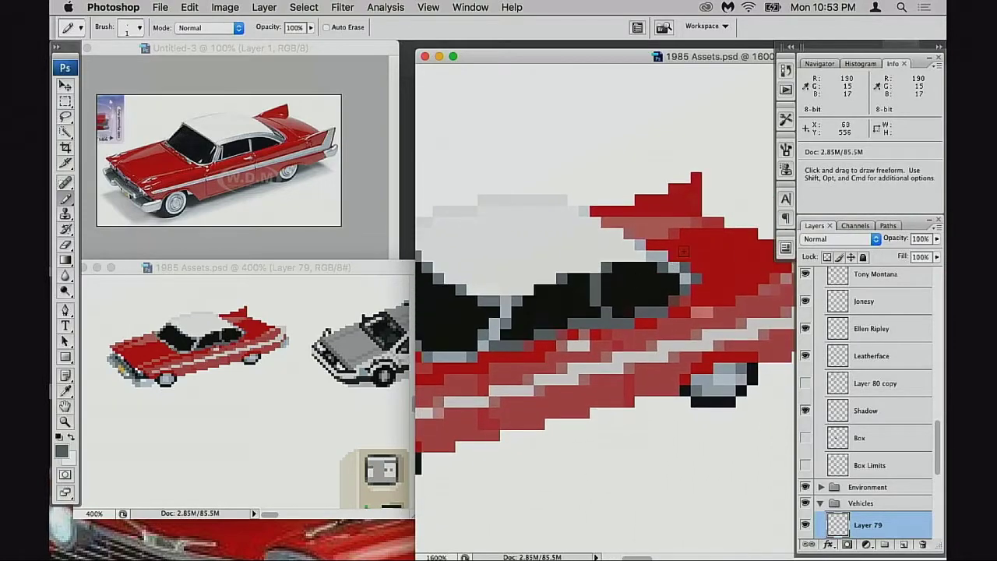
# - Move the trim above the rear side window's back end down onto the glass in light gray, covering the old trim with roof white
pyautogui.keyDown('alt'); pyautogui.click(671, 257); pyautogui.keyUp('alt')
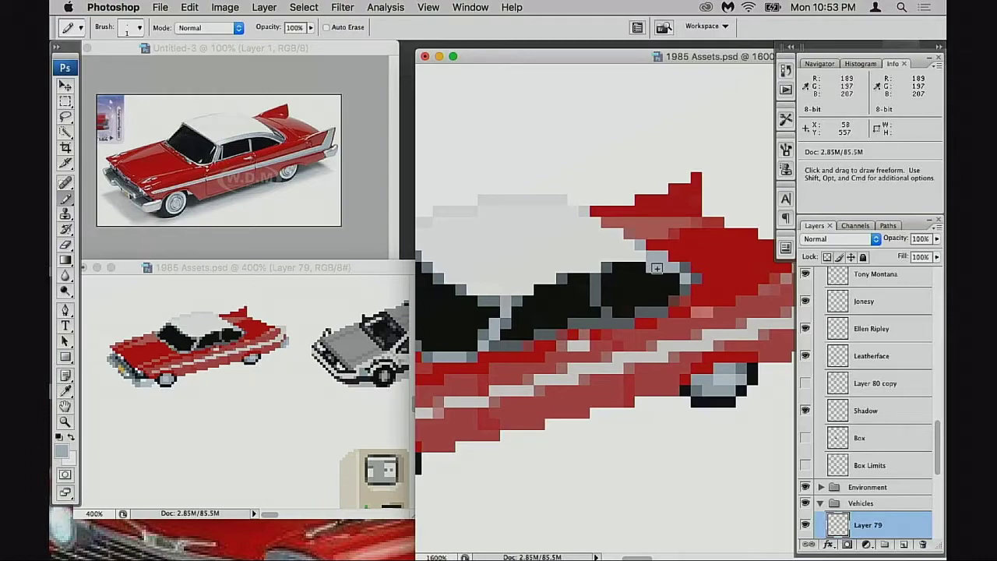
pyautogui.keyDown('alt'); pyautogui.click(636, 251); pyautogui.keyUp('alt')
pyautogui.moveTo(659, 256); pyautogui.dragTo(651, 256)
pyautogui.click(640, 244)
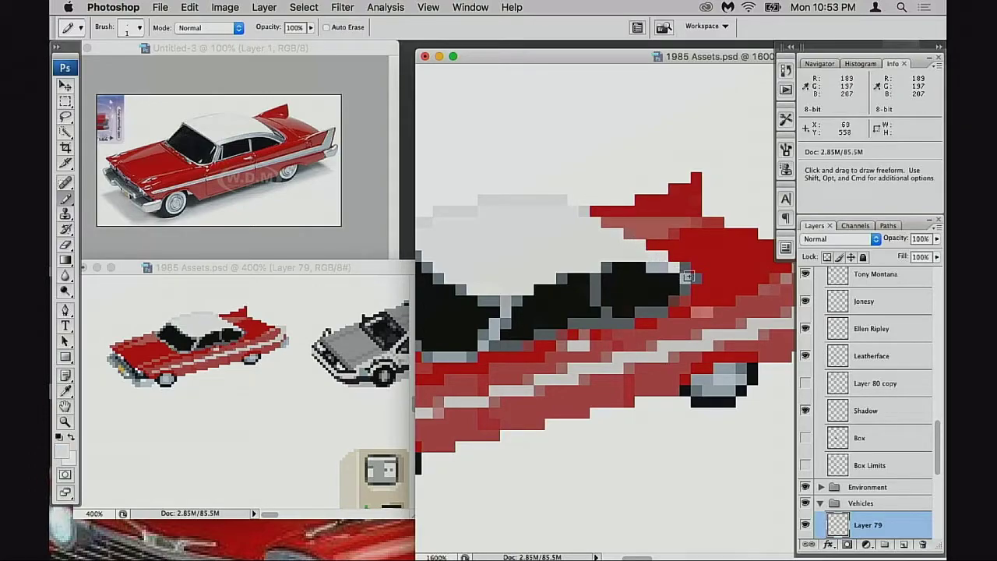
pyautogui.click(628, 234)
pyautogui.click(607, 224)
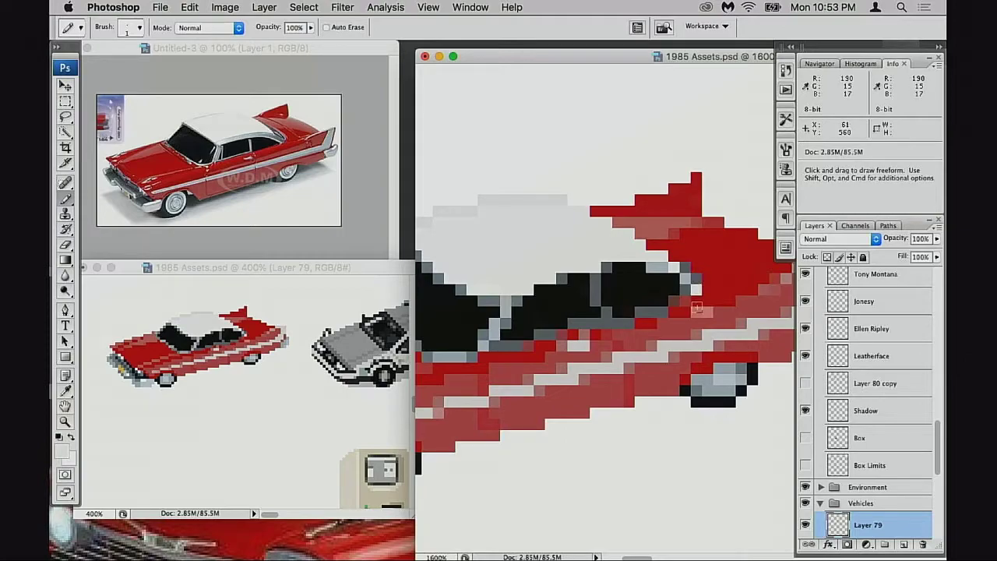
# - Undo the last white pixel on the rear side window's back-corner trim and repaint it with sampled gray
pyautogui.press('super+z')
pyautogui.keyDown('alt'); pyautogui.click(689, 279); pyautogui.keyUp('alt')
pyautogui.click(696, 289)
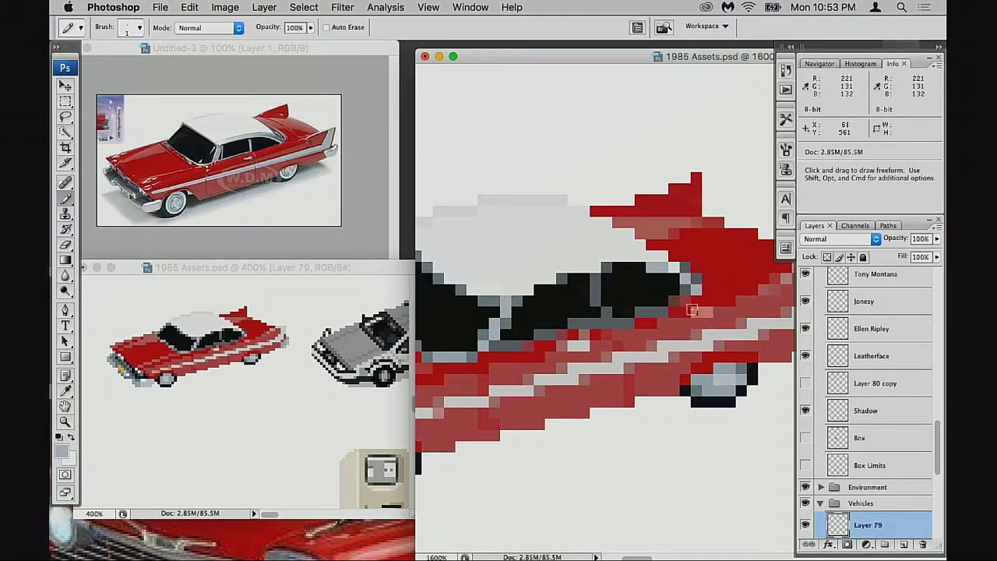
# - Try extending the black glass at the rear side window's lower back corner, and undo the strokes
pyautogui.keyDown('alt'); pyautogui.click(675, 288); pyautogui.keyUp('alt')
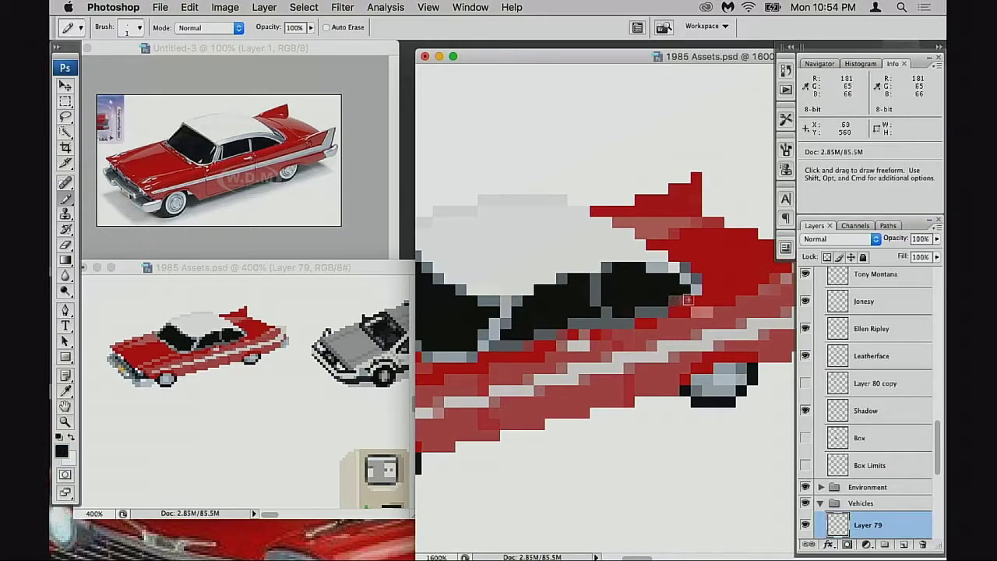
pyautogui.press('super+z')
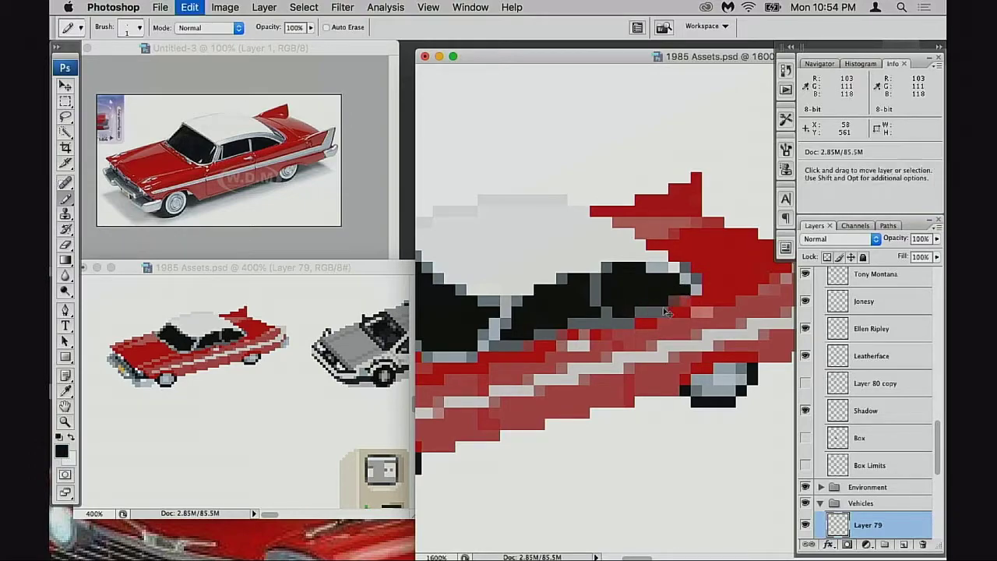
pyautogui.press('super+alt+z')
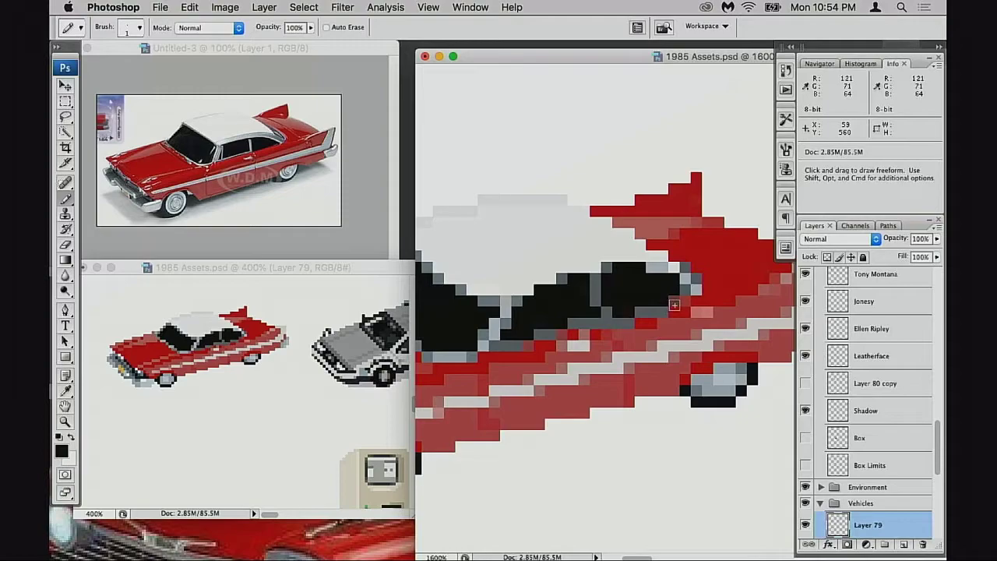
# - Examine the car's overall shape and the lower edge of its side windows
pyautogui.keyDown('alt'); pyautogui.keyDown('super'); pyautogui.click(659, 288); pyautogui.keyUp('super'); pyautogui.keyUp('alt')
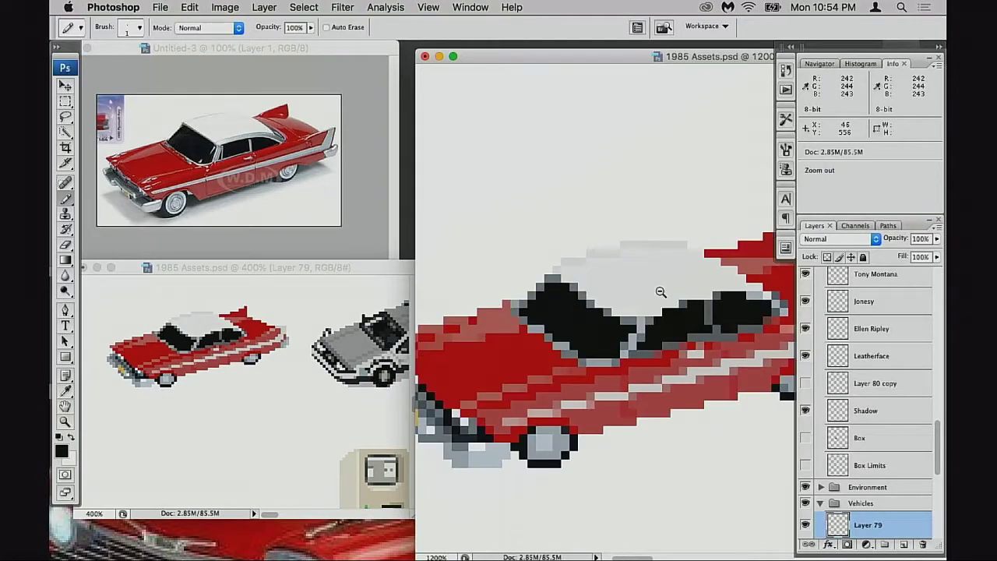
pyautogui.keyDown('alt'); pyautogui.keyDown('super'); pyautogui.click(660, 299); pyautogui.keyUp('super'); pyautogui.keyUp('alt')
pyautogui.keyDown('alt'); pyautogui.keyDown('super'); pyautogui.click(661, 299); pyautogui.keyUp('super'); pyautogui.keyUp('alt')
pyautogui.moveTo(697, 368); pyautogui.dragTo(488, 329)
pyautogui.keyDown('super'); pyautogui.click(652, 314); pyautogui.keyUp('super')
pyautogui.keyDown('super'); pyautogui.click(654, 317); pyautogui.keyUp('super')
pyautogui.keyDown('super'); pyautogui.click(660, 339); pyautogui.keyUp('super')
pyautogui.keyDown('super'); pyautogui.click(699, 312); pyautogui.keyUp('super')
pyautogui.moveTo(617, 340); pyautogui.dragTo(470, 353)
pyautogui.moveTo(707, 281); pyautogui.dragTo(541, 315)
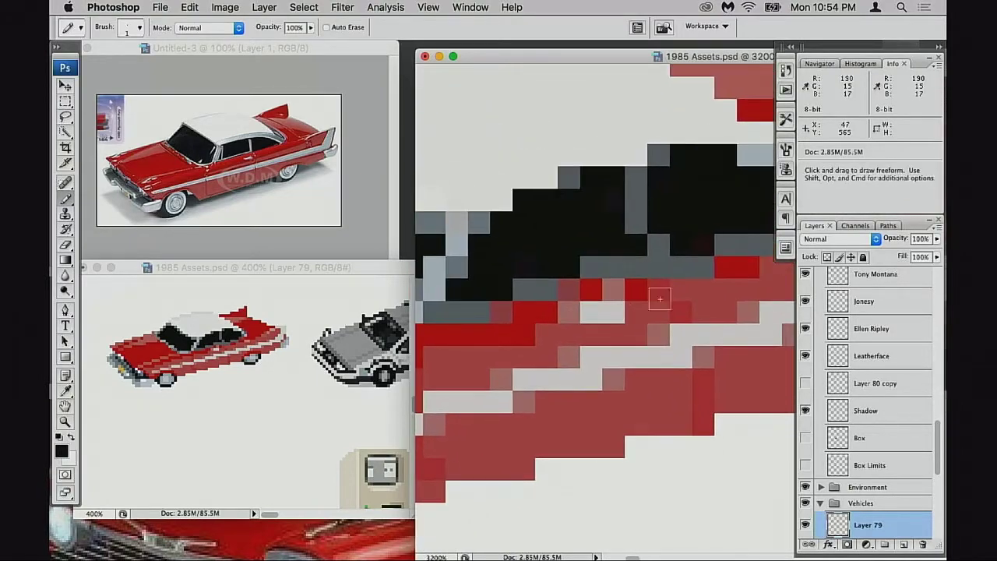
# - Straighten the pillar between the side windows down to the sill in dark gray, filling its old offset pixel with black
pyautogui.keyDown('alt'); pyautogui.click(717, 268); pyautogui.keyUp('alt')
pyautogui.hscroll(5, 608, 303)
pyautogui.keyDown('alt'); pyautogui.click(623, 266); pyautogui.keyUp('alt')
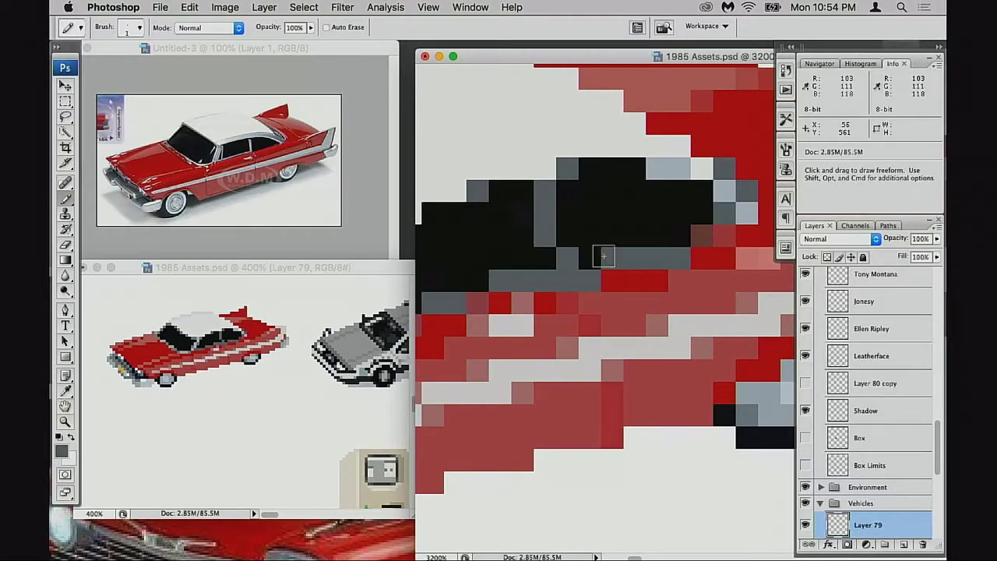
pyautogui.click(553, 259)
pyautogui.keyDown('alt'); pyautogui.click(586, 235); pyautogui.keyUp('alt')
pyautogui.click(569, 255)
pyautogui.moveTo(597, 279); pyautogui.dragTo(586, 279)
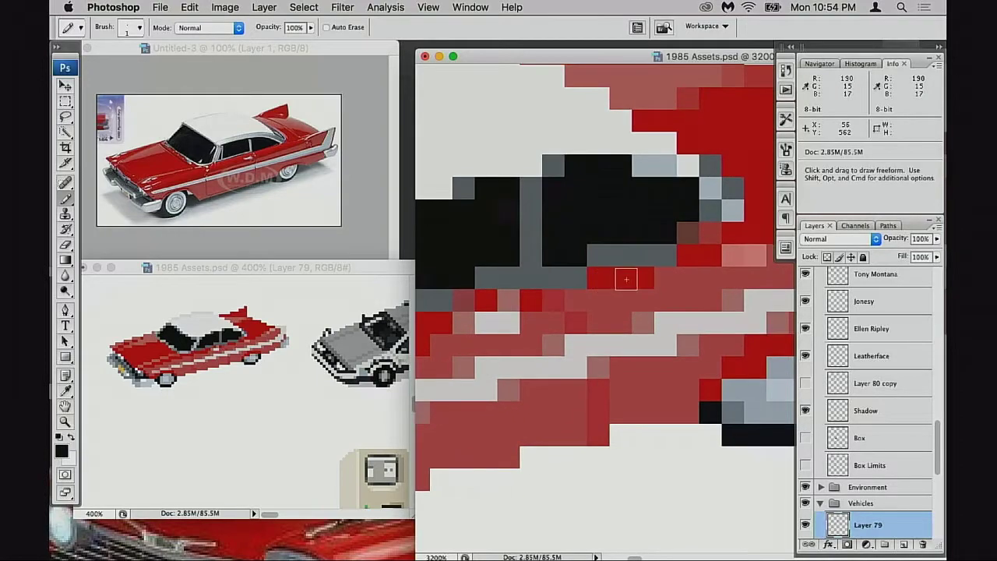
# - Step the trim up at the rear side window's lower back corner with two dark gray pixels, painting body red beneath
pyautogui.keyDown('alt'); pyautogui.click(682, 256); pyautogui.keyUp('alt')
pyautogui.click(666, 257)
pyautogui.keyDown('alt'); pyautogui.click(649, 259); pyautogui.keyUp('alt')
pyautogui.click(667, 234)
pyautogui.click(683, 234)
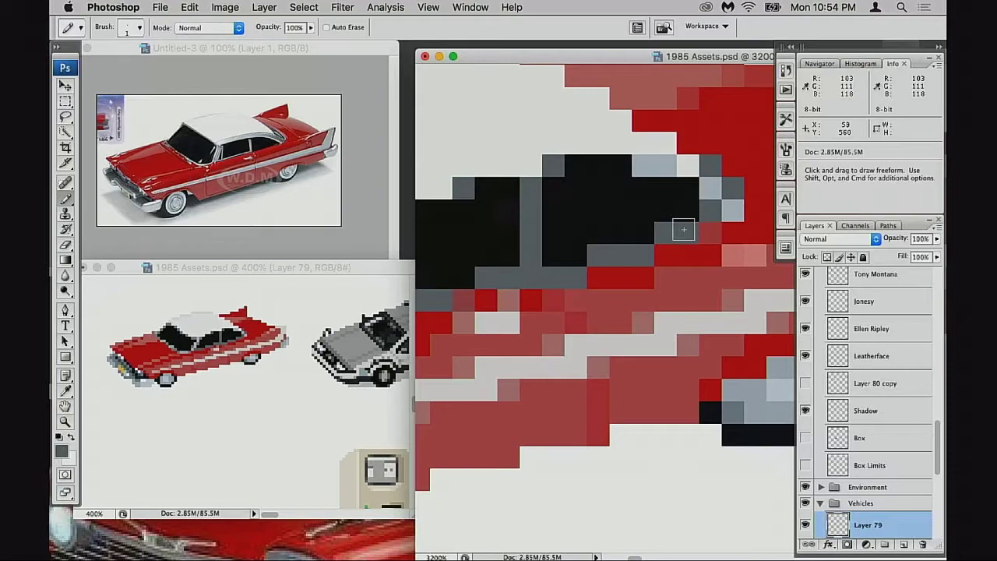
pyautogui.moveTo(691, 282); pyautogui.dragTo(672, 274)
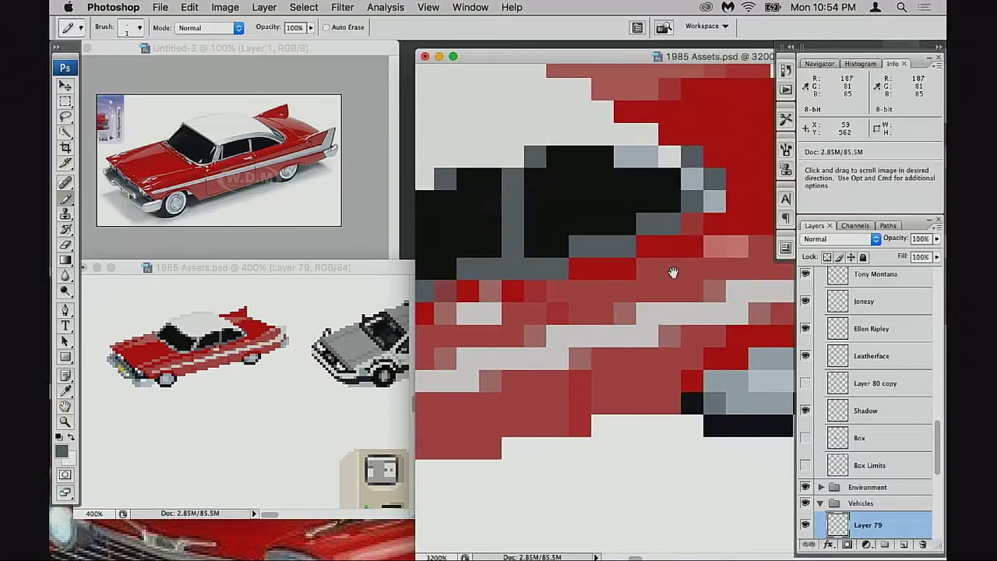
# - Undo the last red touch-up and paint a sampled muted red pixel at the foot of the windshield pillar
pyautogui.keyDown('alt'); pyautogui.click(583, 270); pyautogui.keyUp('alt')
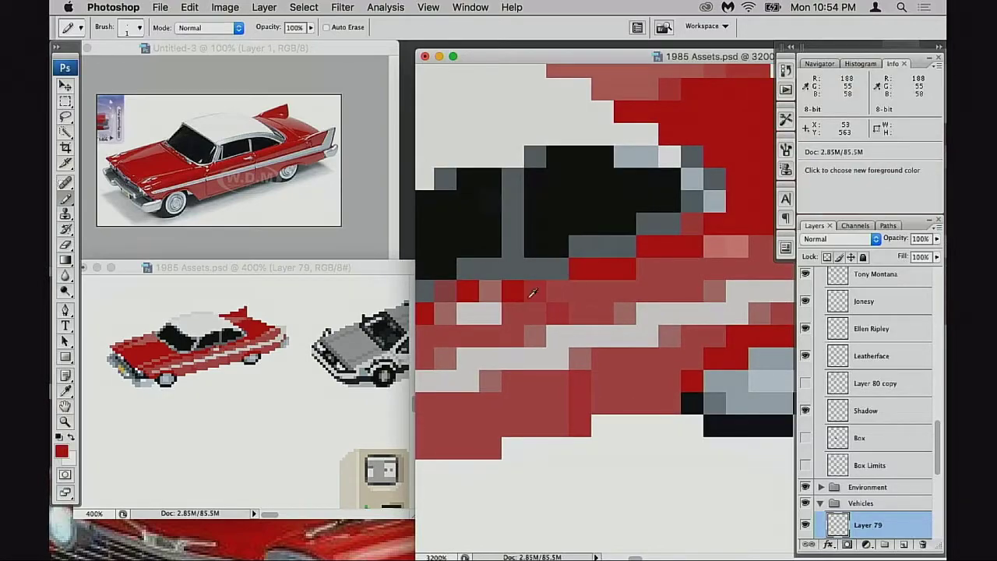
pyautogui.press('super+z')
pyautogui.moveTo(537, 313); pyautogui.dragTo(650, 296)
pyautogui.hscroll(-3, 529, 318)
pyautogui.scroll(-1, 585, 307)
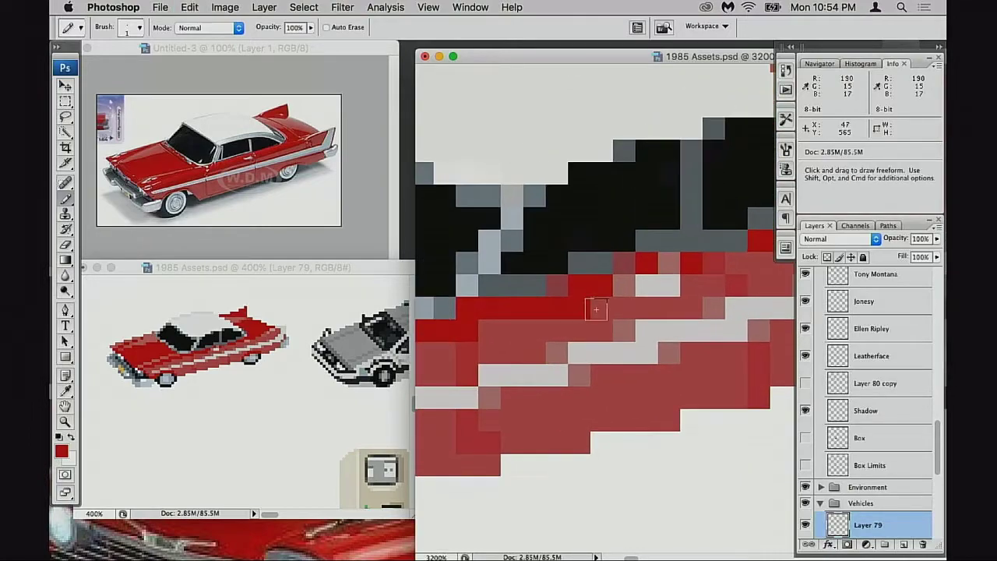
pyautogui.hscroll(-5, 568, 305)
pyautogui.scroll(-1, 568, 305)
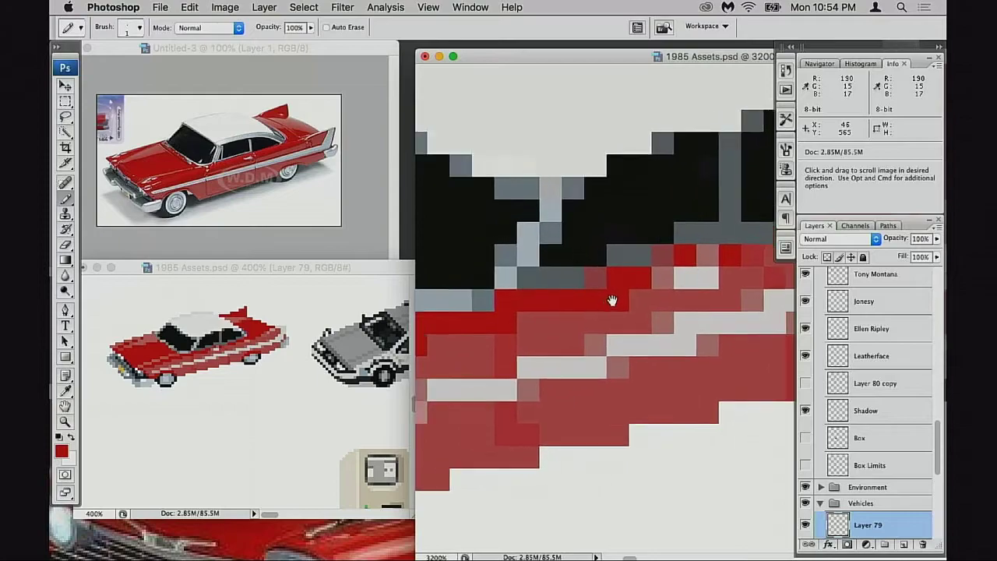
pyautogui.keyDown('alt'); pyautogui.click(597, 271); pyautogui.keyUp('alt')
pyautogui.click(540, 289)
pyautogui.moveTo(534, 318); pyautogui.dragTo(476, 325)
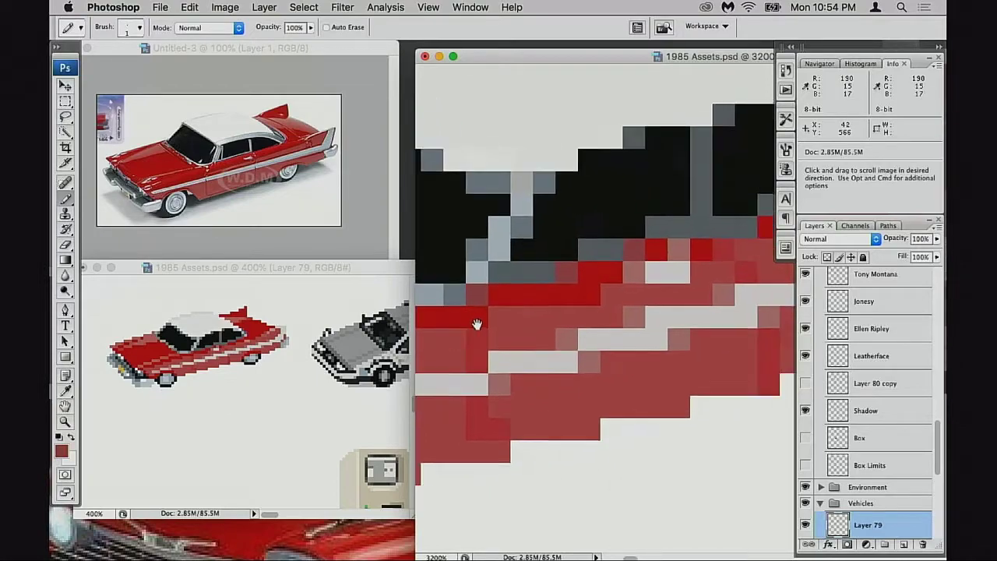
# - Flip the whole car sprite horizontally to check its mirrored shape, and undo the flip
pyautogui.keyDown('alt'); pyautogui.click(585, 314); pyautogui.keyUp('alt')
pyautogui.keyDown('alt'); pyautogui.click(585, 317); pyautogui.keyUp('alt')
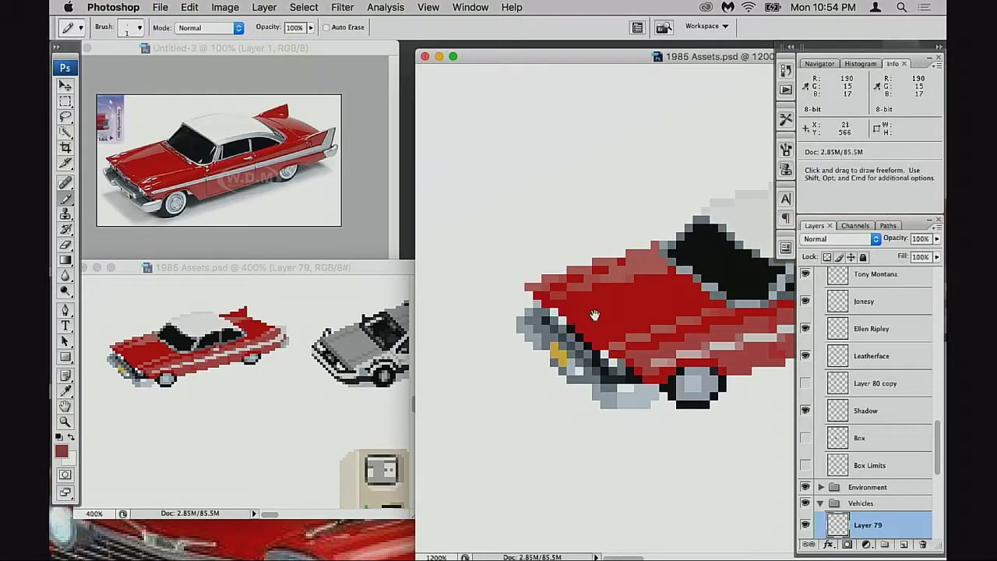
pyautogui.keyDown('alt'); pyautogui.click(596, 318); pyautogui.keyUp('alt')
pyautogui.keyDown('alt'); pyautogui.click(600, 319); pyautogui.keyUp('alt')
pyautogui.keyDown('alt'); pyautogui.click(610, 314); pyautogui.keyUp('alt')
pyautogui.moveTo(674, 307); pyautogui.dragTo(608, 314)
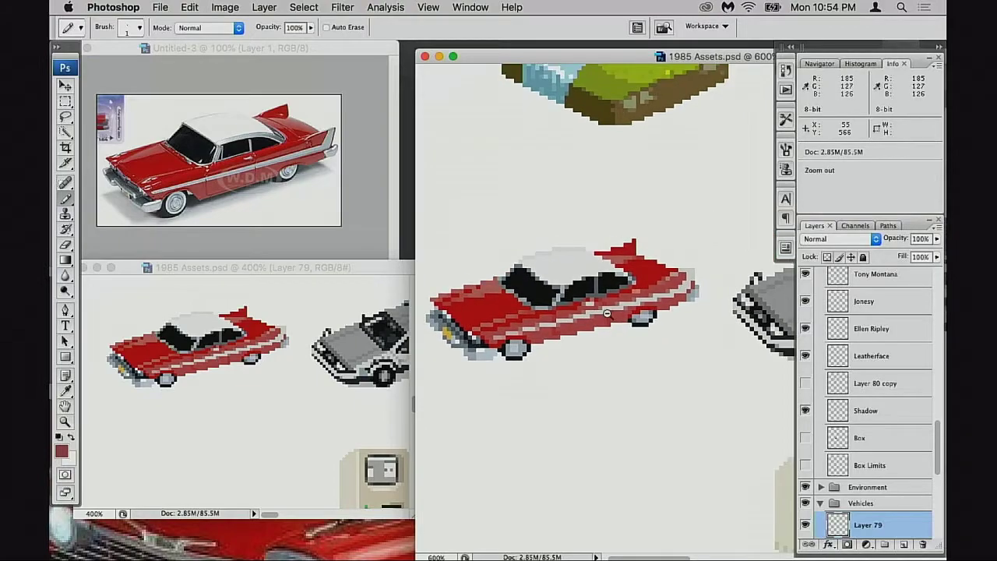
pyautogui.keyDown('alt'); pyautogui.click(608, 315); pyautogui.keyUp('alt')
pyautogui.press('super+a')
pyautogui.press('super+c')
pyautogui.press('super+t')
pyautogui.rightClick(593, 294)
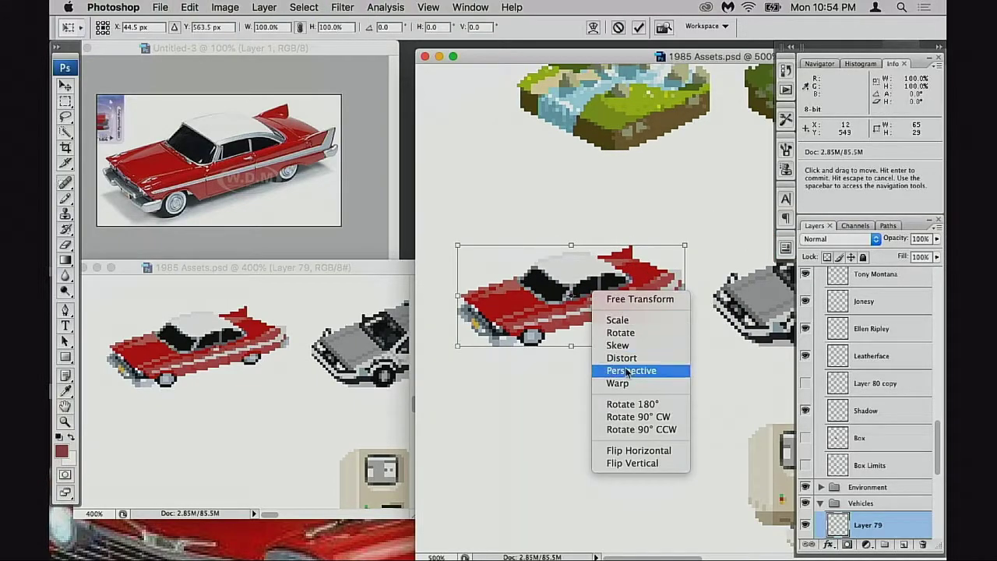
pyautogui.click(639, 450)
pyautogui.press('Return')
pyautogui.press('b')
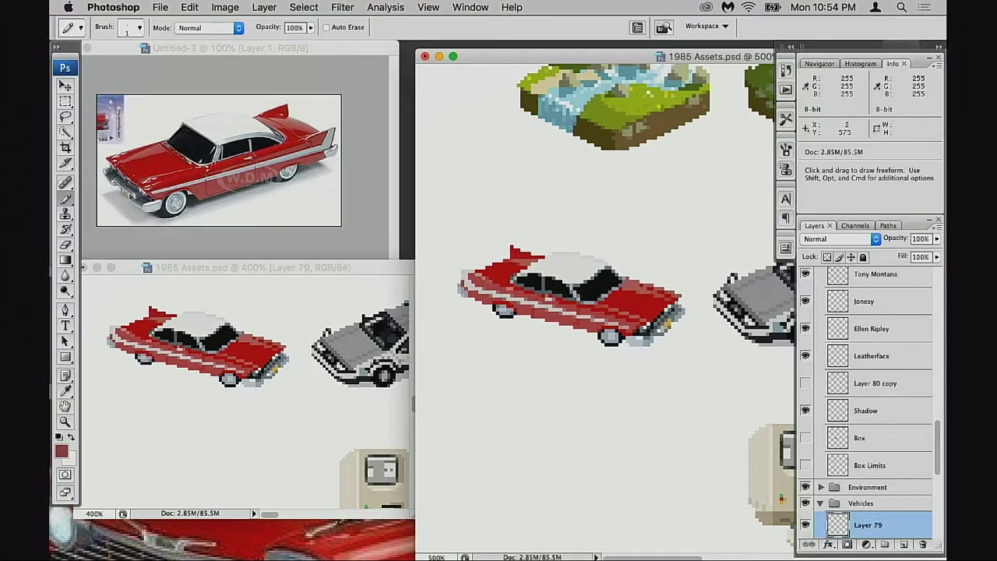
pyautogui.press('super')
pyautogui.press('super+z')
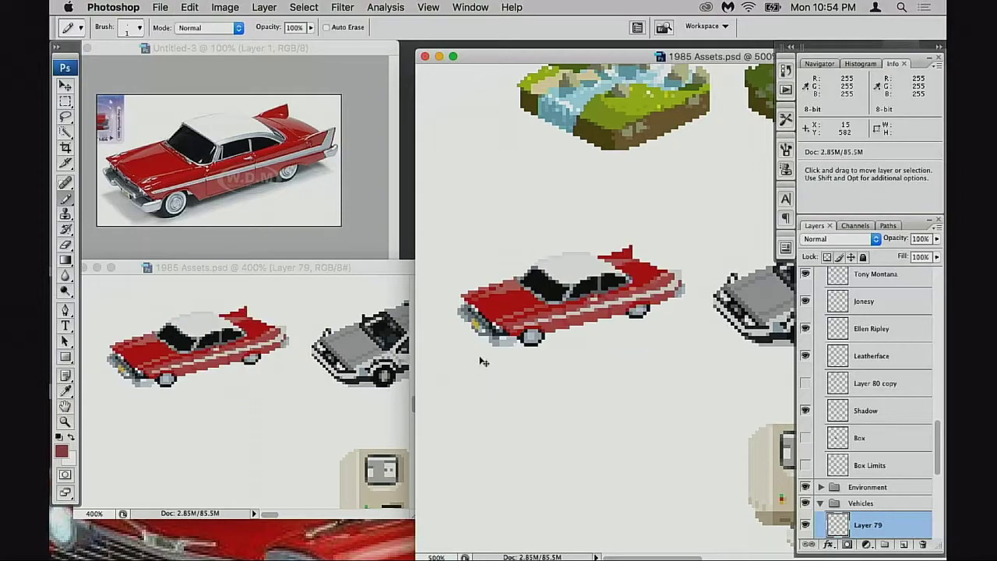
# - Marquee-select the far upper part of the hood, 21 by 8 pixels, shift it one pixel toward the car's front, and deselect
pyautogui.keyDown('super'); pyautogui.click(505, 325); pyautogui.keyUp('super')
pyautogui.keyDown('super'); pyautogui.click(531, 339); pyautogui.keyUp('super')
pyautogui.click(538, 323)
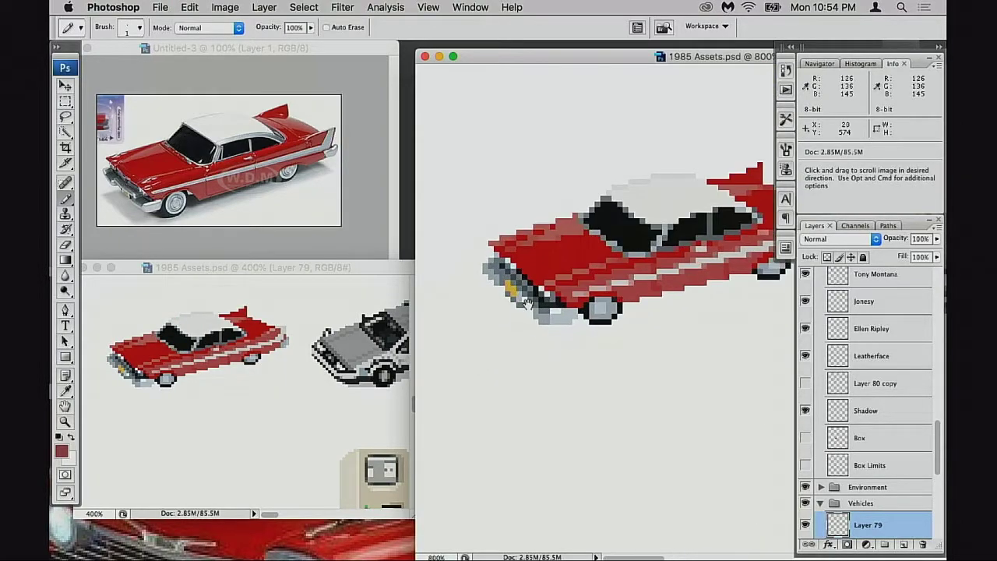
pyautogui.click(549, 340)
pyautogui.press('m')
pyautogui.moveTo(491, 267); pyautogui.dragTo(667, 333)
pyautogui.press('super')
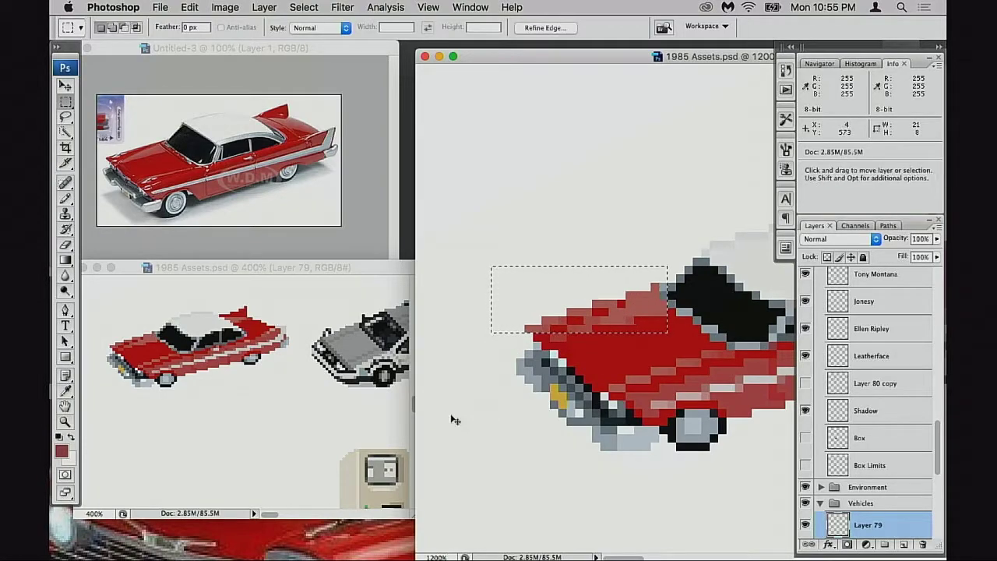
pyautogui.press('super+Up')
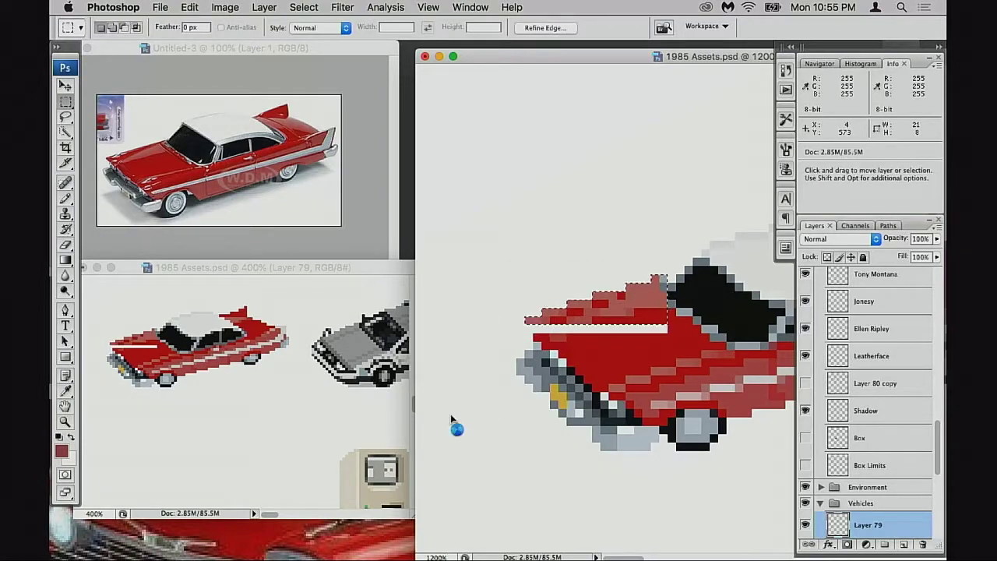
pyautogui.press('super+z')
pyautogui.press('super+Left')
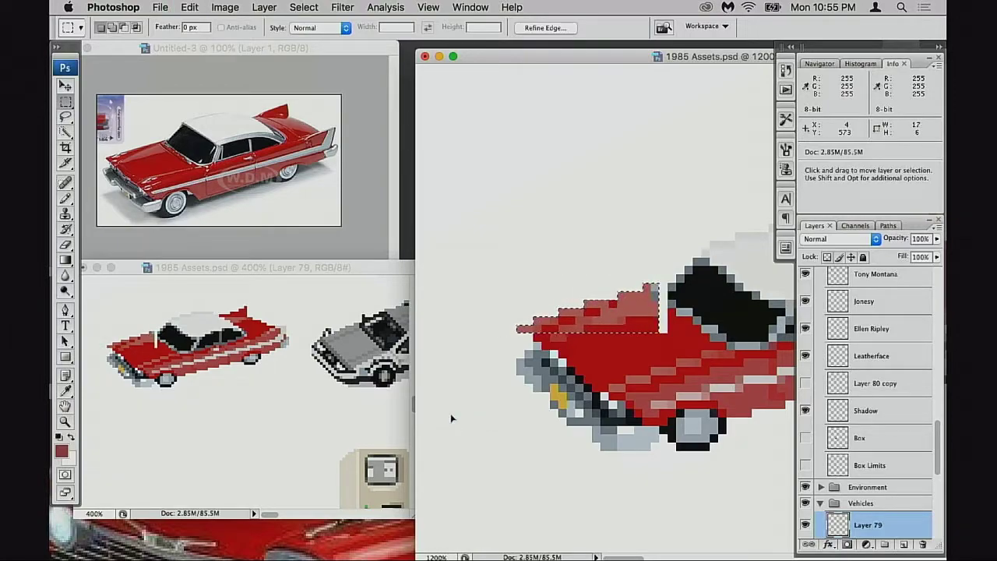
pyautogui.keyDown('super'); pyautogui.click(621, 324); pyautogui.keyUp('super')
pyautogui.keyDown('super'); pyautogui.click(642, 330); pyautogui.keyUp('super')
pyautogui.moveTo(685, 314); pyautogui.dragTo(555, 330)
pyautogui.press('super+d')
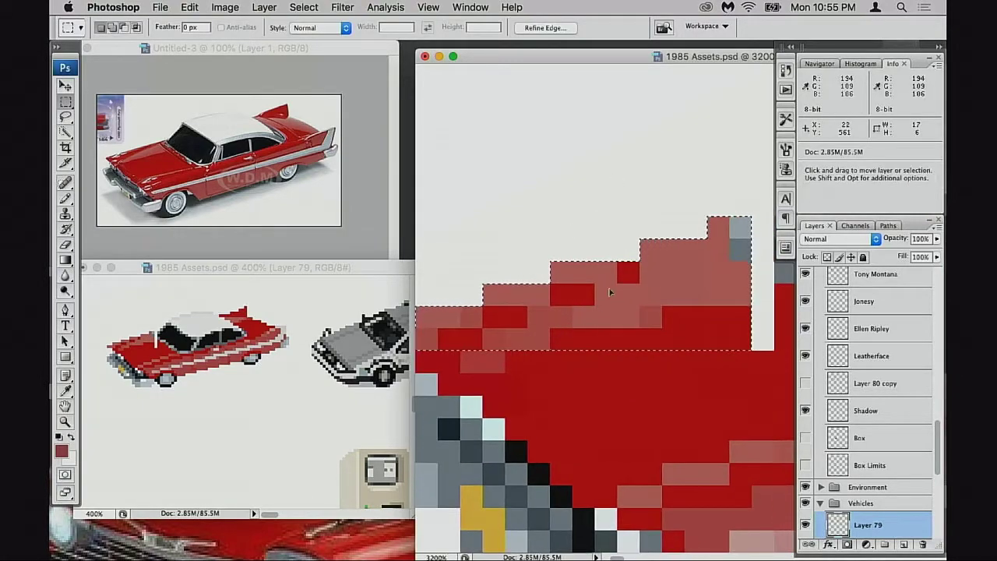
# - Erase the surplus light gray and muted red pixels above the hood's rear corner near the windshield
pyautogui.press('e')
pyautogui.moveTo(720, 240)
pyautogui.mouseDown()
pyautogui.moveTo(671, 276)
pyautogui.moveTo(669, 262)
pyautogui.mouseUp()
pyautogui.click(601, 282)
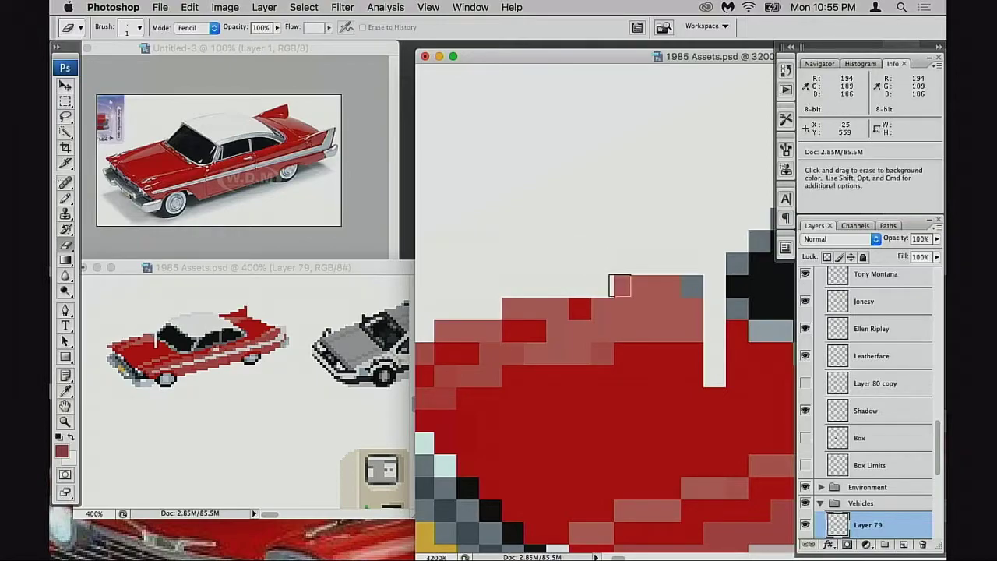
# - Fill the gap between hood and windshield with sampled muted red and body red, and cover the stray bright red pixel near the hood's far edge
pyautogui.press('b')
pyautogui.click(693, 286)
pyautogui.click(714, 286)
pyautogui.click(715, 308)
pyautogui.click(714, 331)
pyautogui.moveTo(698, 337); pyautogui.dragTo(639, 315)
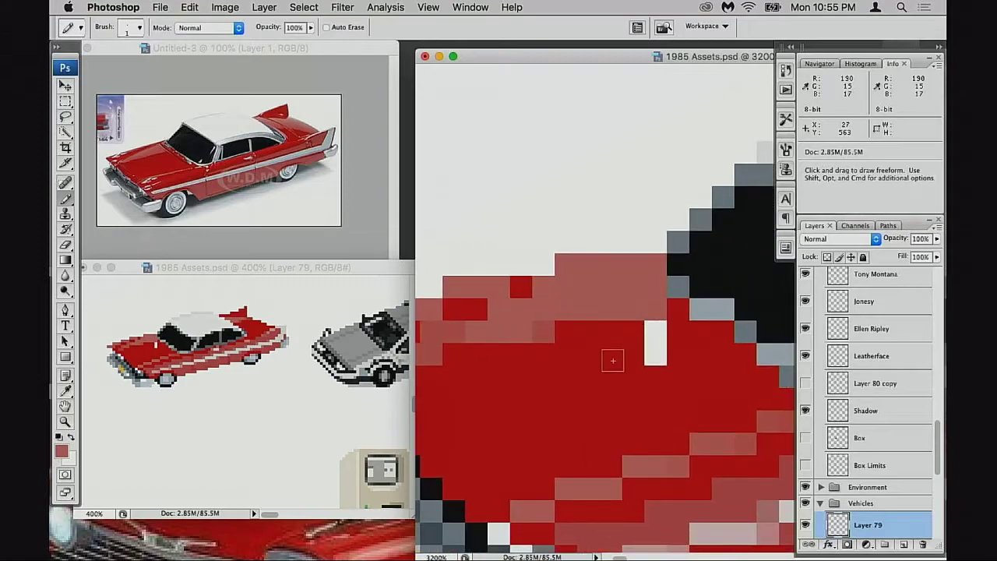
pyautogui.keyDown('alt'); pyautogui.click(644, 338); pyautogui.keyUp('alt')
pyautogui.keyDown('alt'); pyautogui.click(556, 327); pyautogui.keyUp('alt')
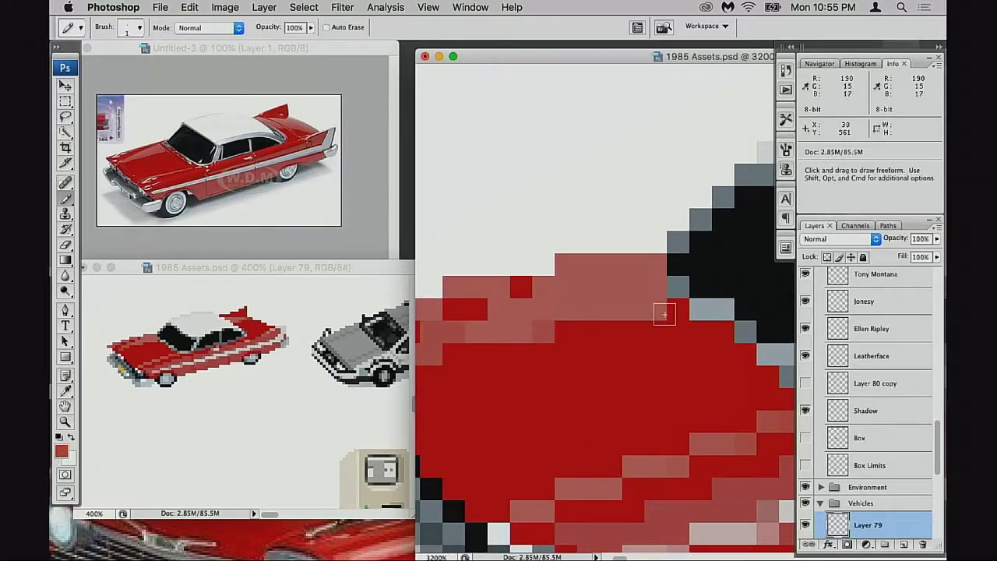
pyautogui.click(588, 288)
pyautogui.click(521, 286)
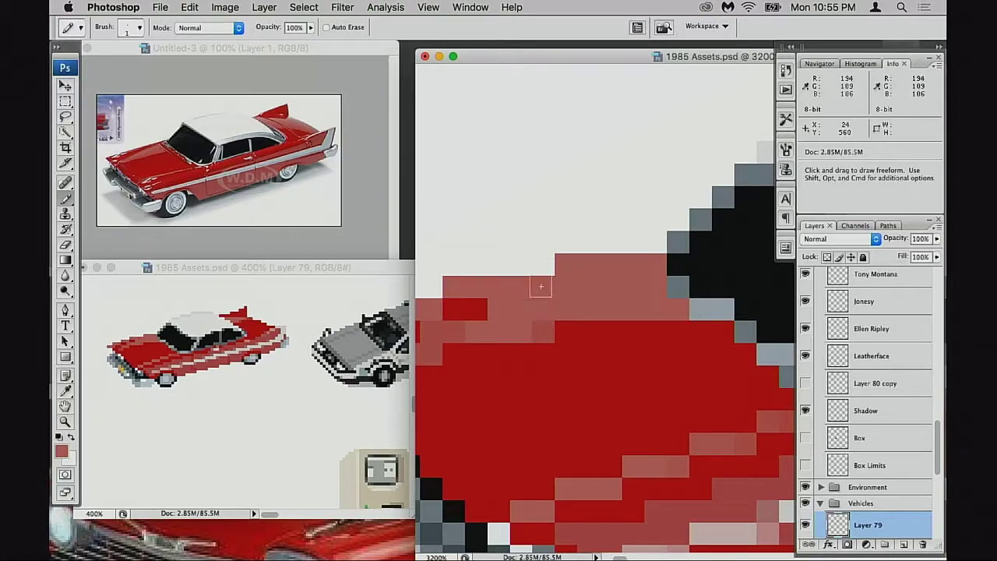
# - Undo the last pixel added to the hood's far edge and erase the corner pixel of the step near its front tip
pyautogui.moveTo(554, 303); pyautogui.dragTo(627, 283)
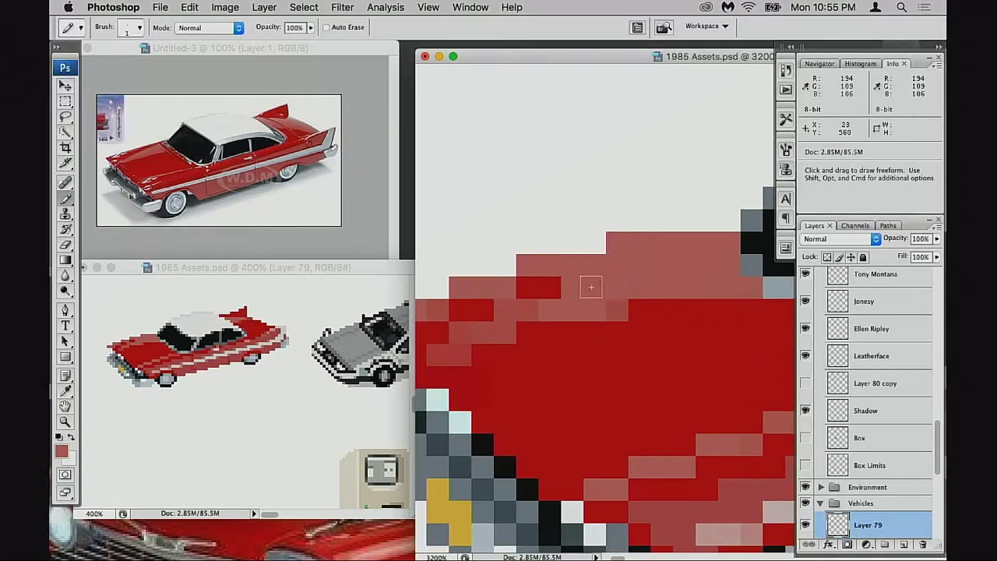
pyautogui.press('super+z')
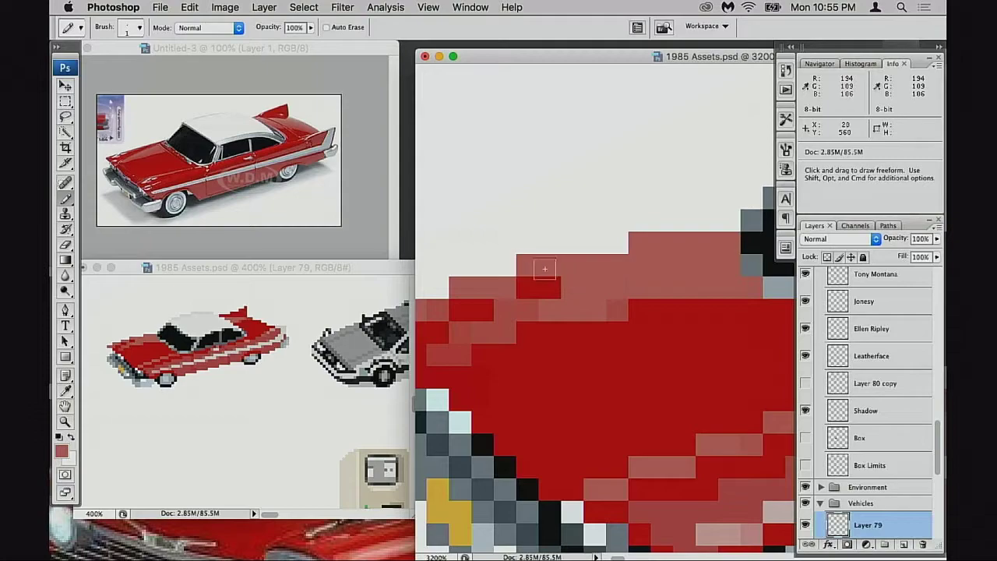
pyautogui.press('e')
pyautogui.hscroll(-4, 538, 288)
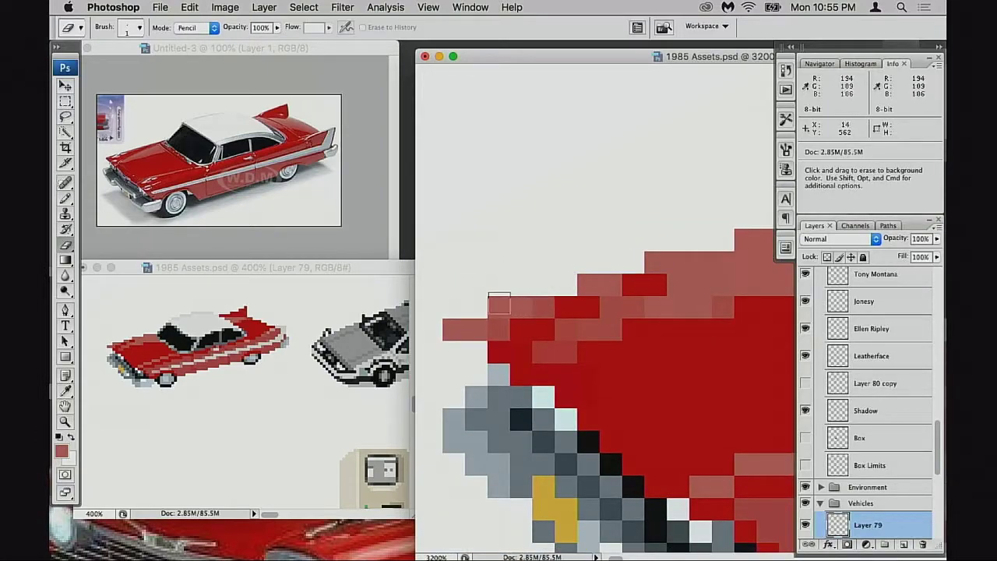
pyautogui.click(498, 307)
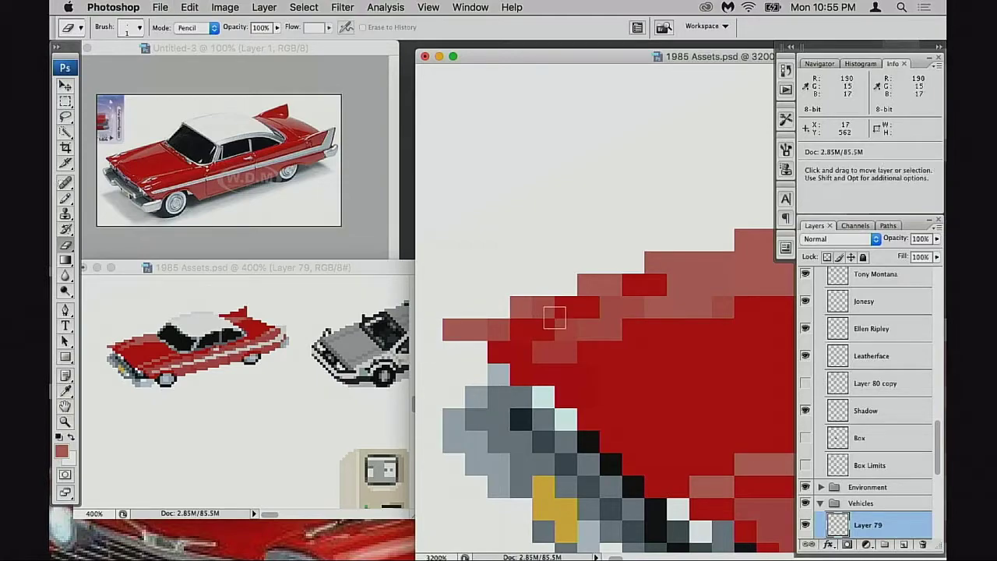
# - Extend the body underneath the hood's front lip with sampled body-red pixels
pyautogui.press('b')
pyautogui.keyDown('alt'); pyautogui.click(513, 345); pyautogui.keyUp('alt')
pyautogui.click(476, 351)
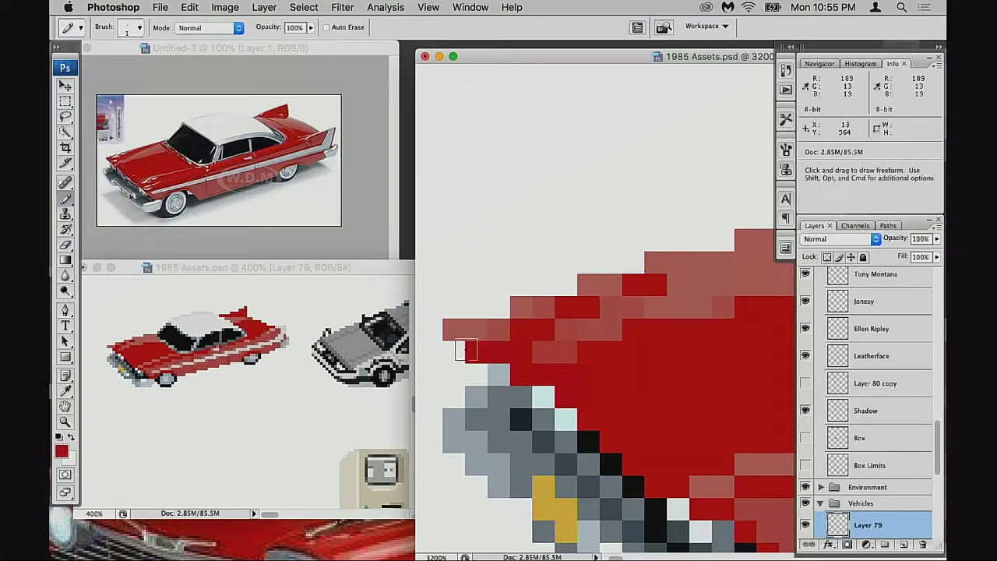
pyautogui.click(454, 352)
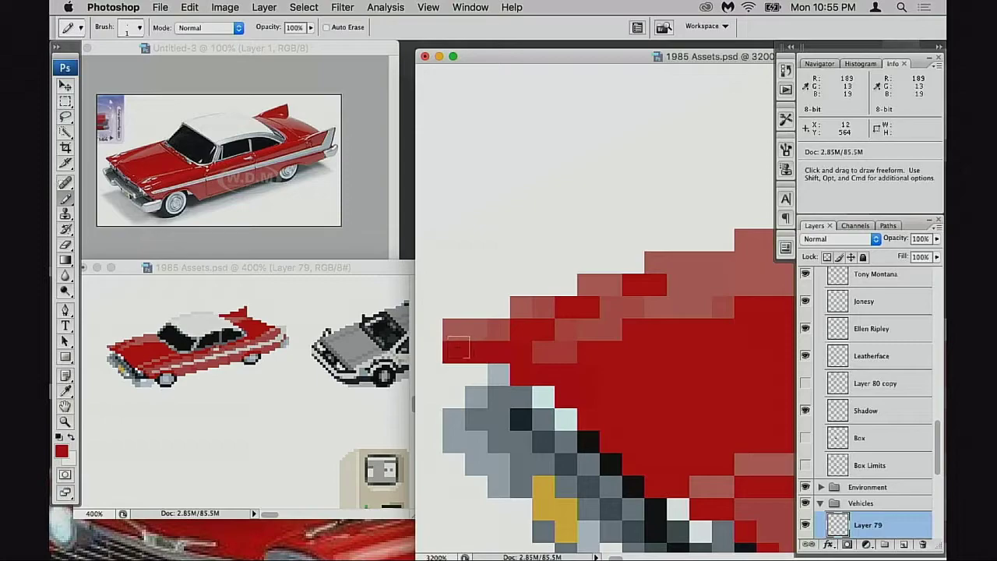
pyautogui.click(480, 372)
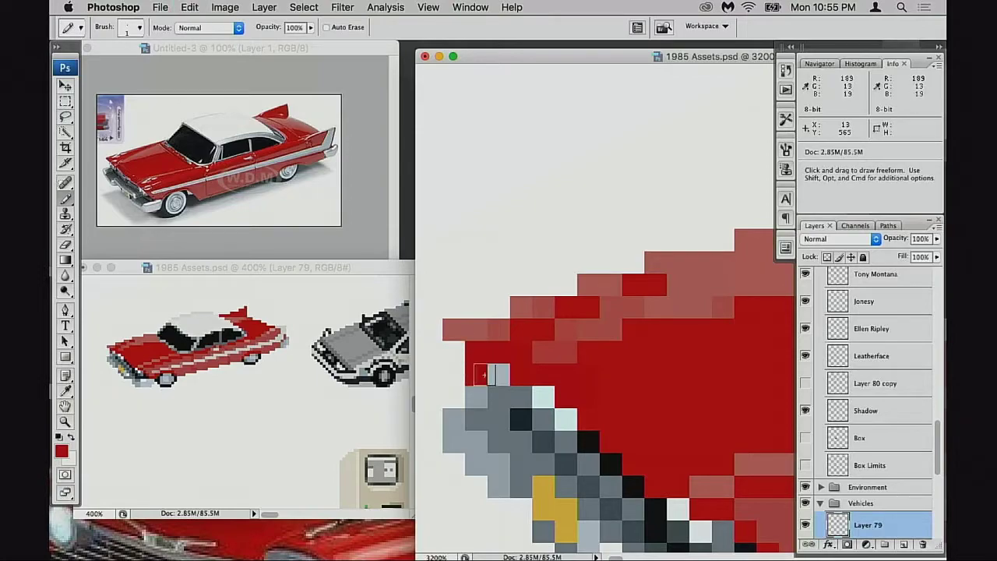
# - Undo the last red pixel beside the far headlight and darken the light gray pixel above that headlight to near-black
pyautogui.press('super+z')
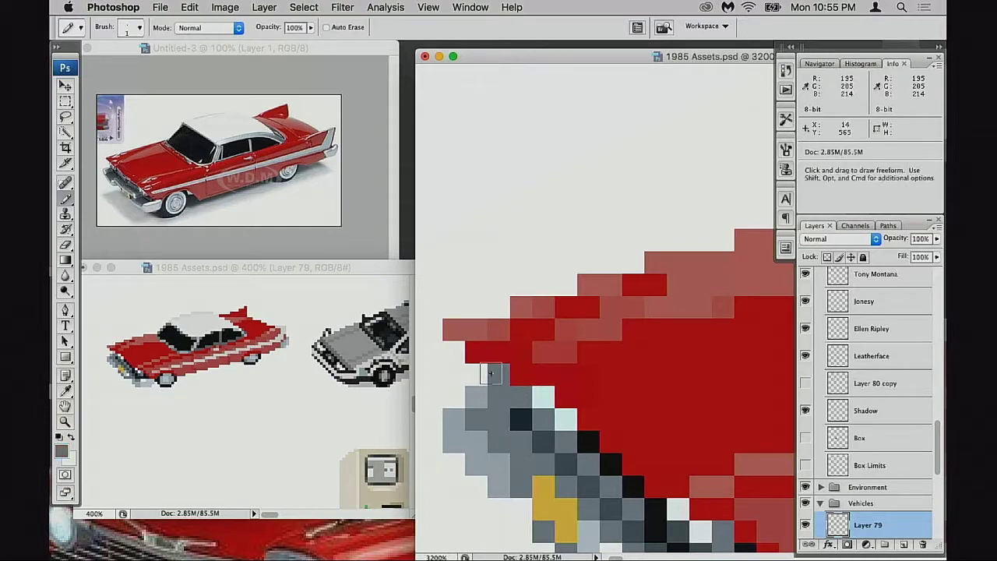
pyautogui.press('alt')
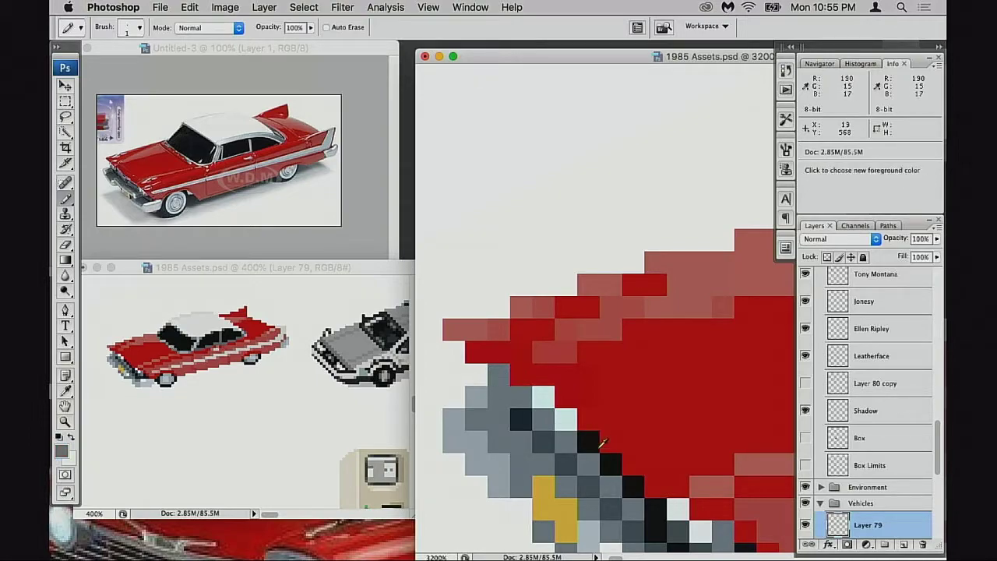
pyautogui.click(497, 377)
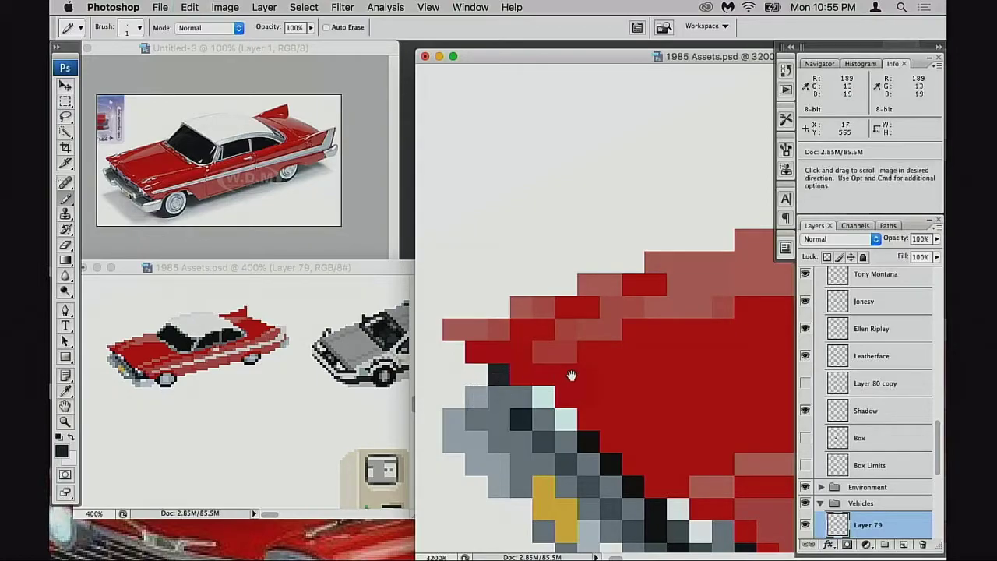
# - Flip the whole car sprite horizontally so that its front faces the other way
pyautogui.press('super+minus')
pyautogui.press('super+minus')
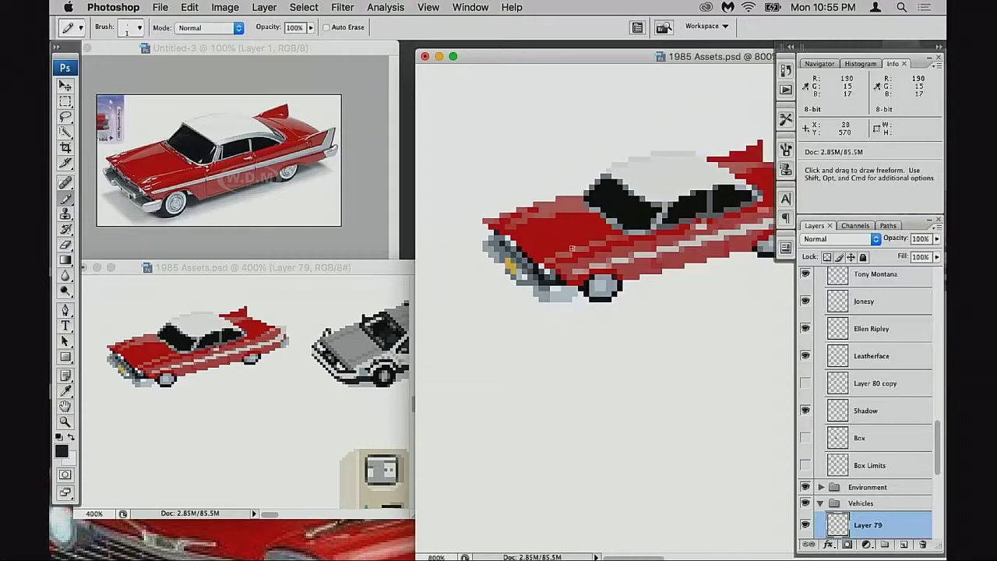
pyautogui.scroll(2, 572, 248)
pyautogui.hscroll(1, 572, 247)
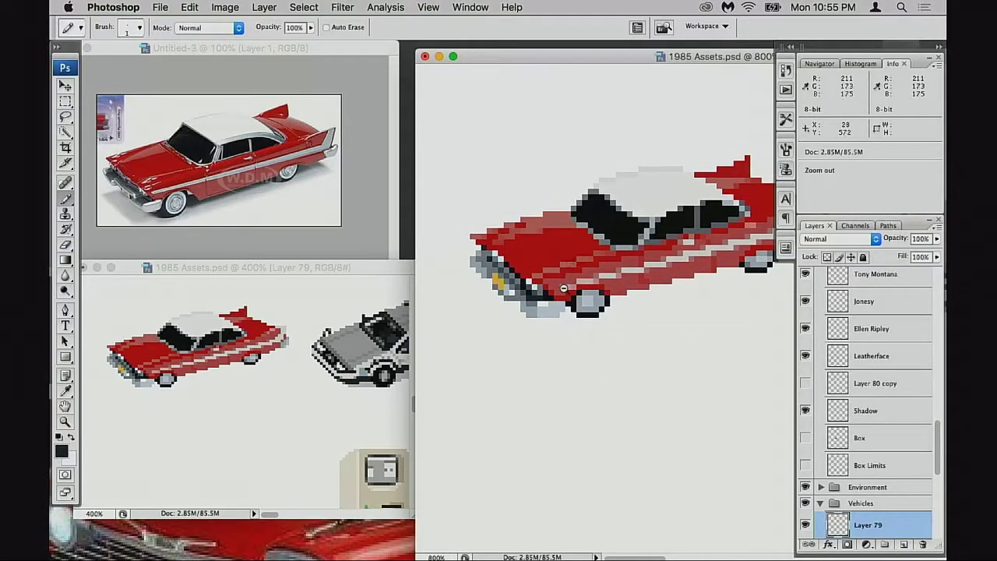
pyautogui.keyDown('alt'); pyautogui.click(564, 285); pyautogui.keyUp('alt')
pyautogui.keyDown('alt'); pyautogui.click(562, 290); pyautogui.keyUp('alt')
pyautogui.moveTo(691, 396); pyautogui.dragTo(683, 410)
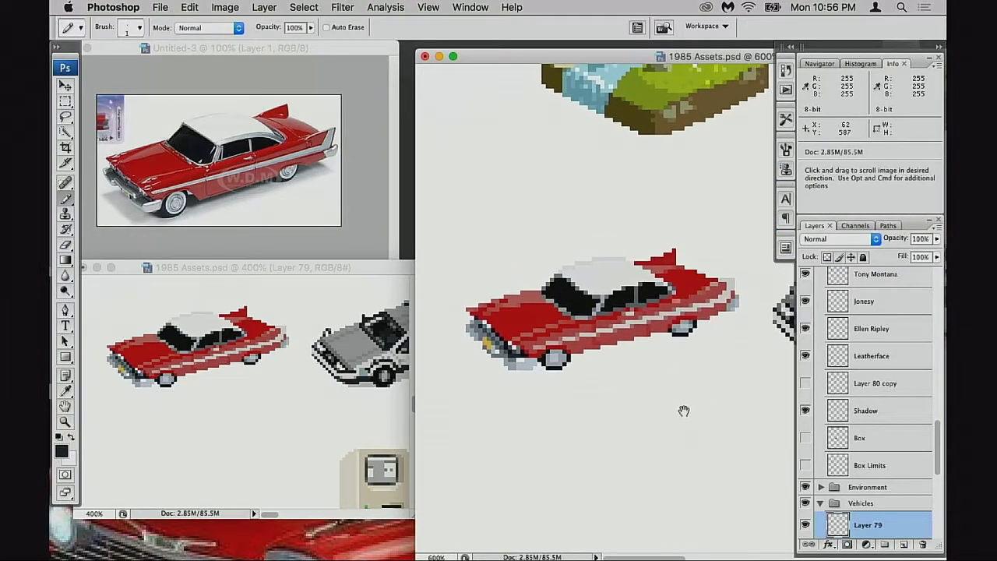
pyautogui.press('super+t')
pyautogui.rightClick(593, 304)
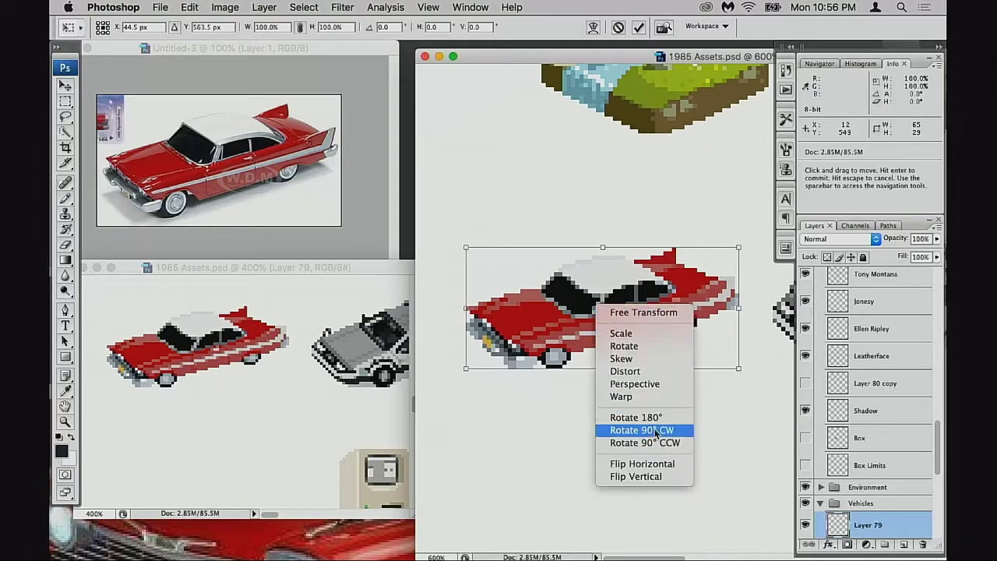
pyautogui.click(665, 461)
pyautogui.press('Return')
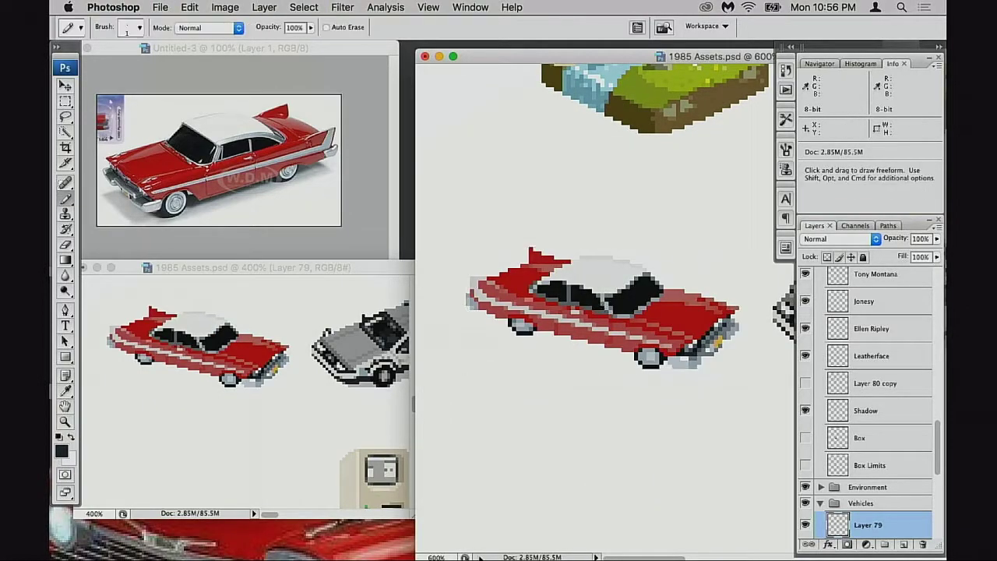
# - Try to shift an 8 by 7 pixel selection of the fender beside the near headlight one pixel toward the car's front, and deselect
pyautogui.keyDown('alt'); pyautogui.click(560, 362); pyautogui.keyUp('alt')
pyautogui.keyDown('alt'); pyautogui.keyDown('super'); pyautogui.click(559, 376); pyautogui.keyUp('super'); pyautogui.keyUp('alt')
pyautogui.scroll(2, 570, 370)
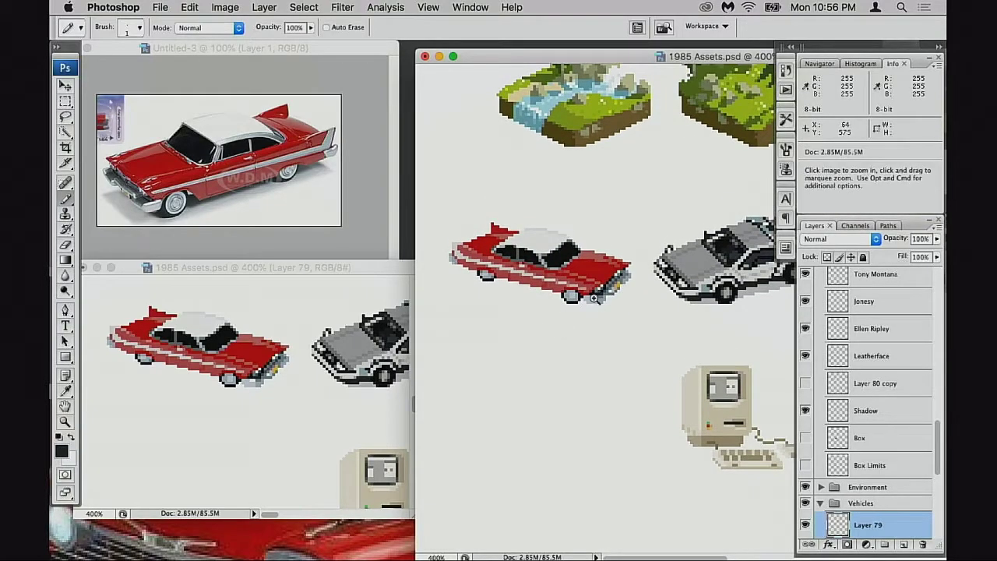
pyautogui.keyDown('super'); pyautogui.click(598, 315); pyautogui.keyUp('super')
pyautogui.keyDown('super'); pyautogui.click(633, 324); pyautogui.keyUp('super')
pyautogui.keyDown('super'); pyautogui.click(650, 308); pyautogui.keyUp('super')
pyautogui.keyDown('super'); pyautogui.click(662, 290); pyautogui.keyUp('super')
pyautogui.moveTo(678, 291); pyautogui.dragTo(483, 392)
pyautogui.keyDown('super'); pyautogui.click(546, 386); pyautogui.keyUp('super')
pyautogui.keyDown('super'); pyautogui.click(554, 382); pyautogui.keyUp('super')
pyautogui.moveTo(740, 326); pyautogui.dragTo(482, 402)
pyautogui.moveTo(709, 297)
pyautogui.mouseDown()
pyautogui.moveTo(575, 355)
pyautogui.moveTo(584, 380)
pyautogui.mouseUp()
pyautogui.press('m')
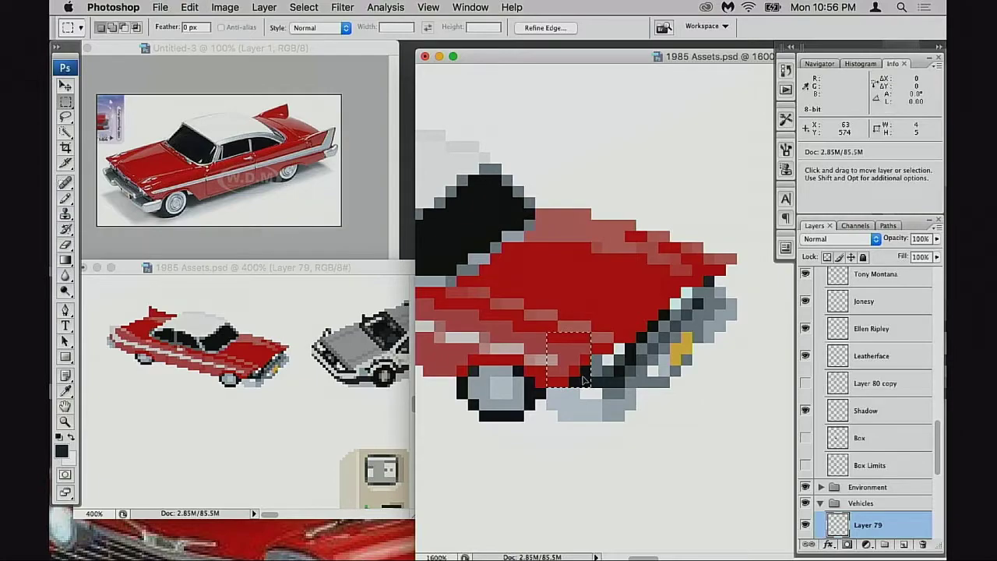
pyautogui.moveTo(537, 312); pyautogui.dragTo(589, 379)
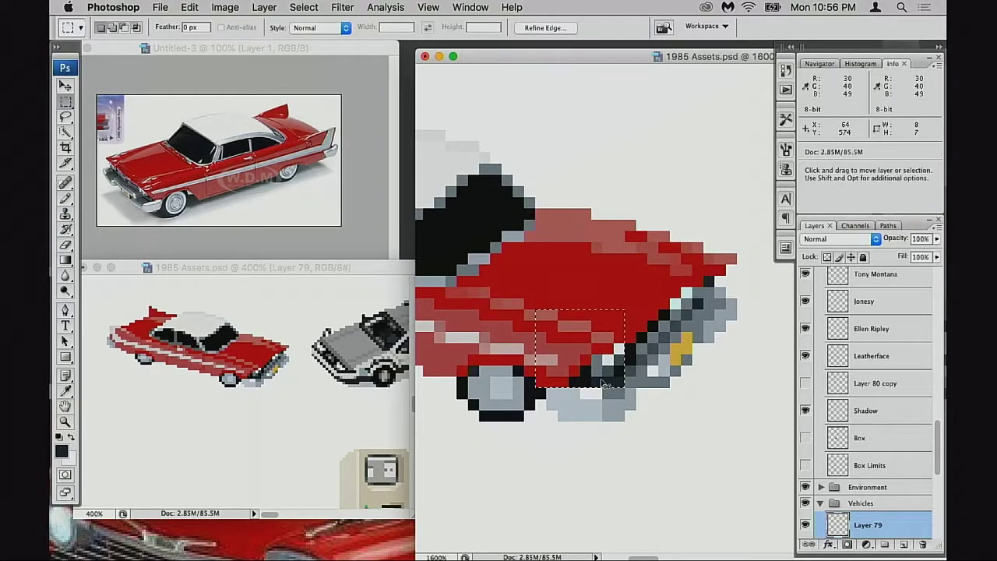
pyautogui.press('super+Right')
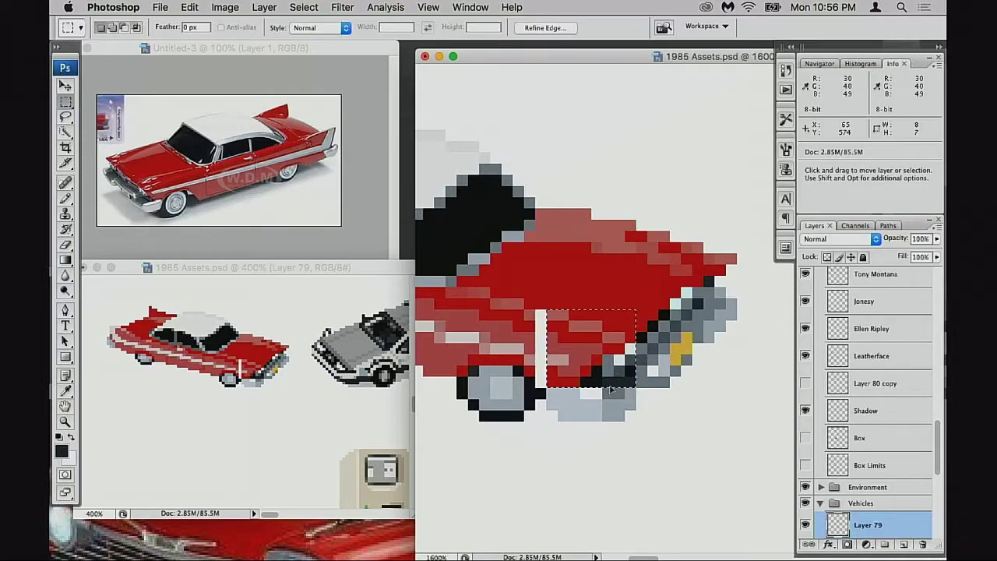
pyautogui.press('super+Left')
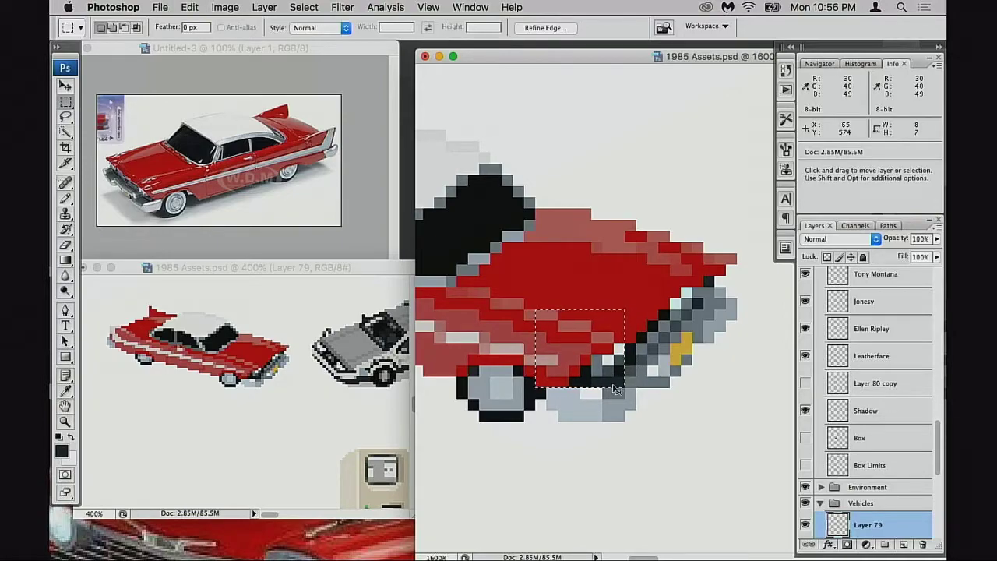
pyautogui.press('super+d')
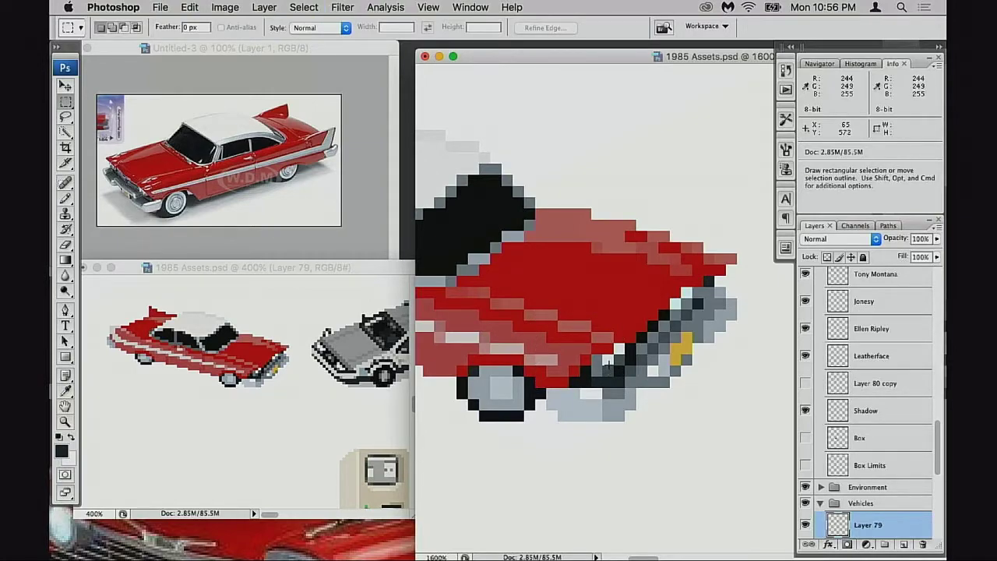
# - Touch up the pixels where the front fender meets the near headlight with sampled body red and muted red
pyautogui.press('b')
pyautogui.keyDown('alt'); pyautogui.click(600, 356); pyautogui.keyUp('alt')
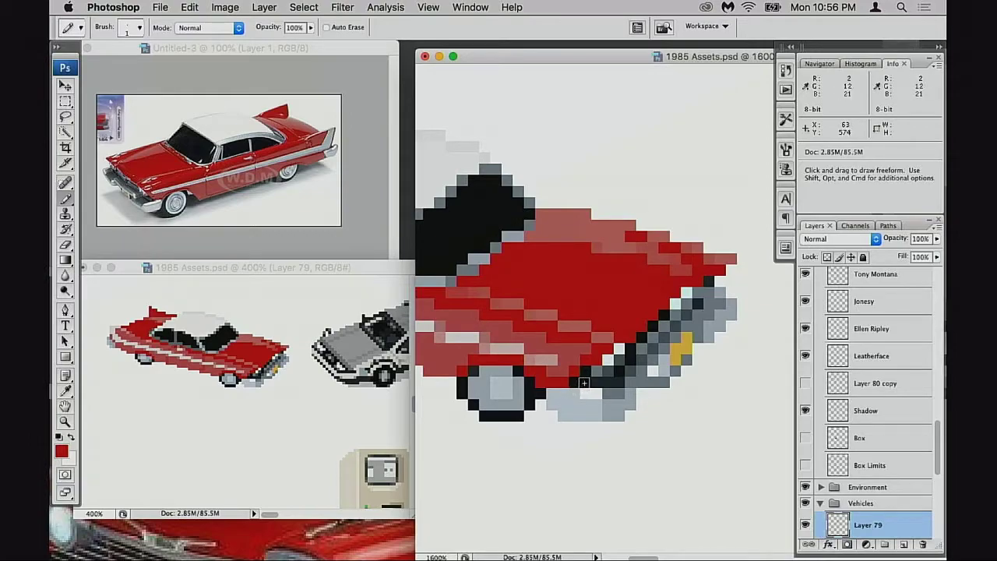
pyautogui.keyDown('alt'); pyautogui.click(589, 345); pyautogui.keyUp('alt')
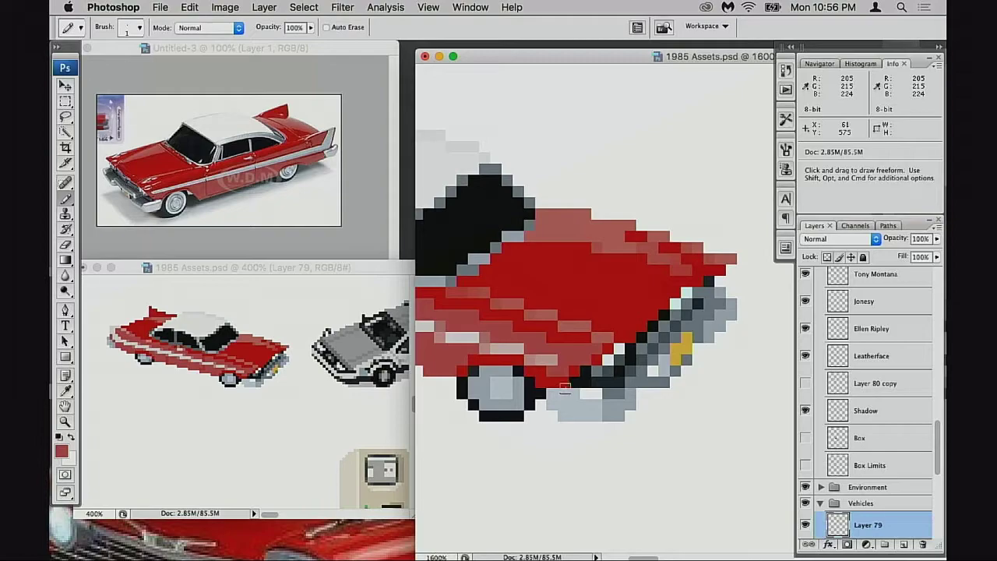
pyautogui.keyDown('alt'); pyautogui.click(608, 350); pyautogui.keyUp('alt')
pyautogui.keyDown('alt'); pyautogui.click(610, 351); pyautogui.keyUp('alt')
# - Retouch the trim along the windshield's lower edge with sampled gray and black pixels
pyautogui.press('super+minus')
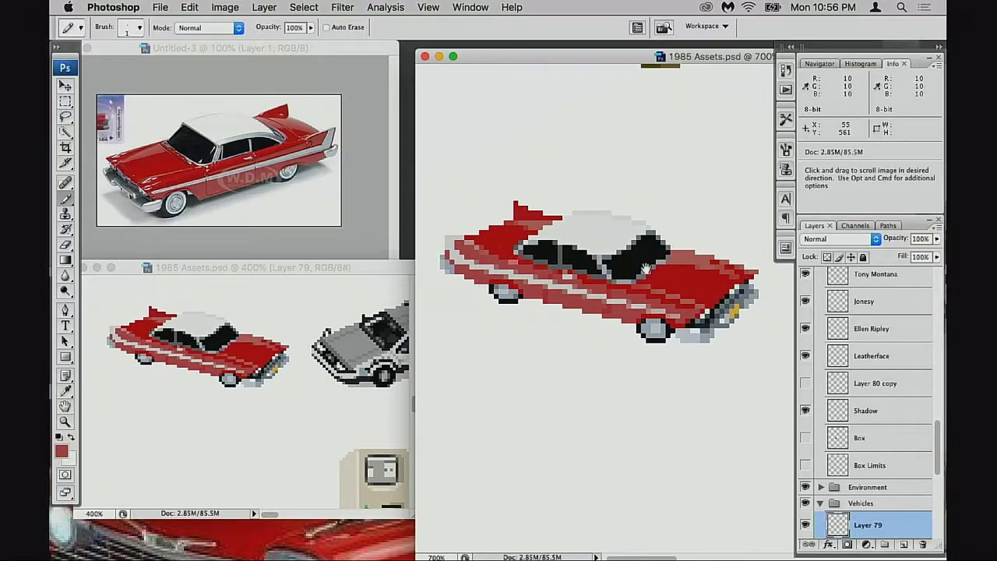
pyautogui.press('super+plus')
pyautogui.press('super+plus')
pyautogui.moveTo(444, 271); pyautogui.dragTo(407, 271)
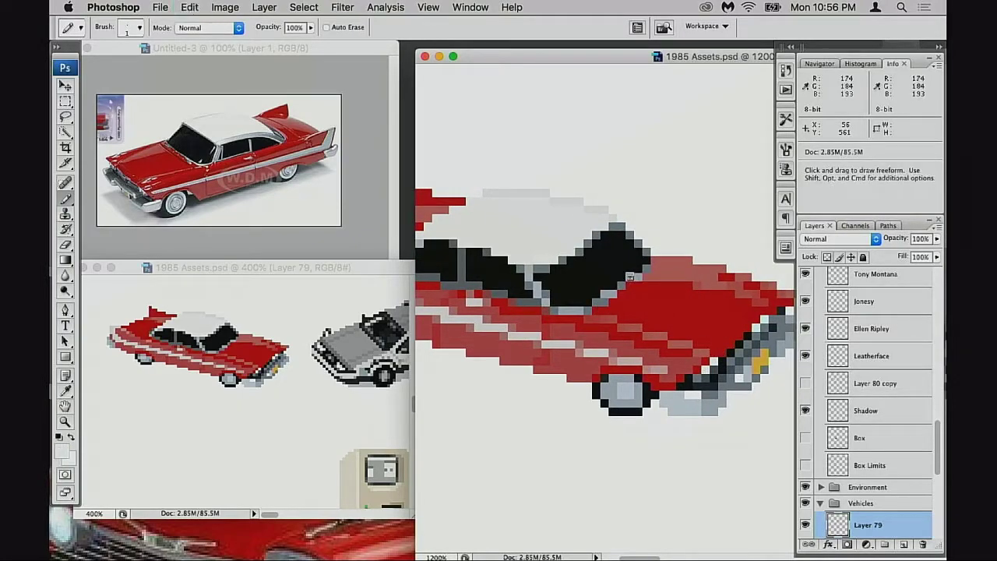
pyautogui.press('super')
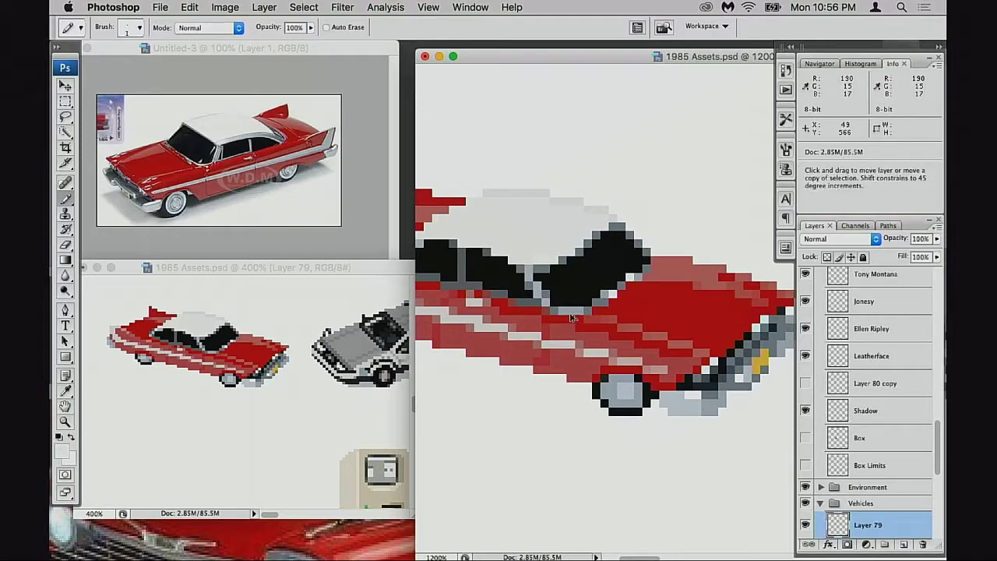
pyautogui.press('alt')
pyautogui.keyDown('alt'); pyautogui.click(623, 285); pyautogui.keyUp('alt')
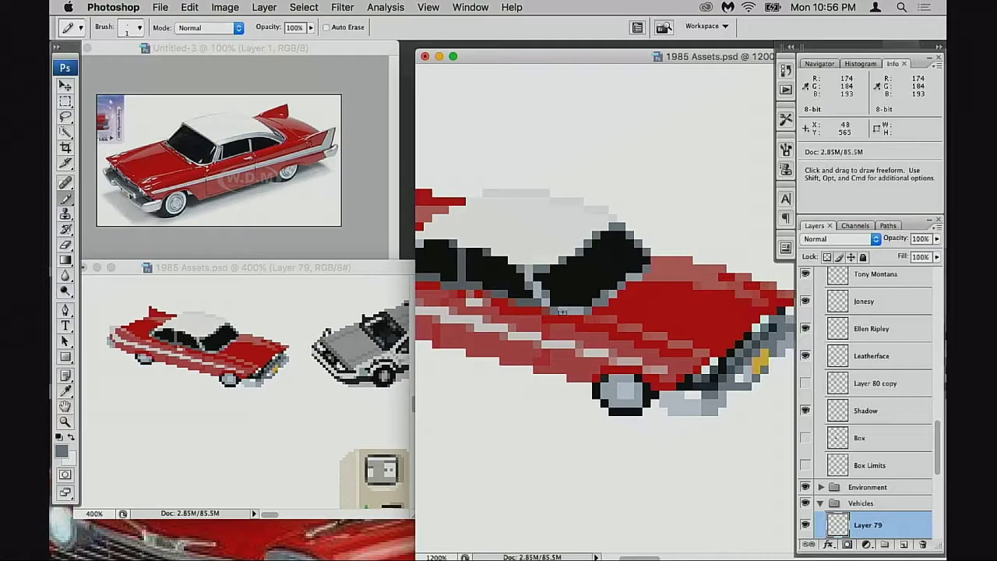
pyautogui.keyDown('alt'); pyautogui.click(602, 295); pyautogui.keyUp('alt')
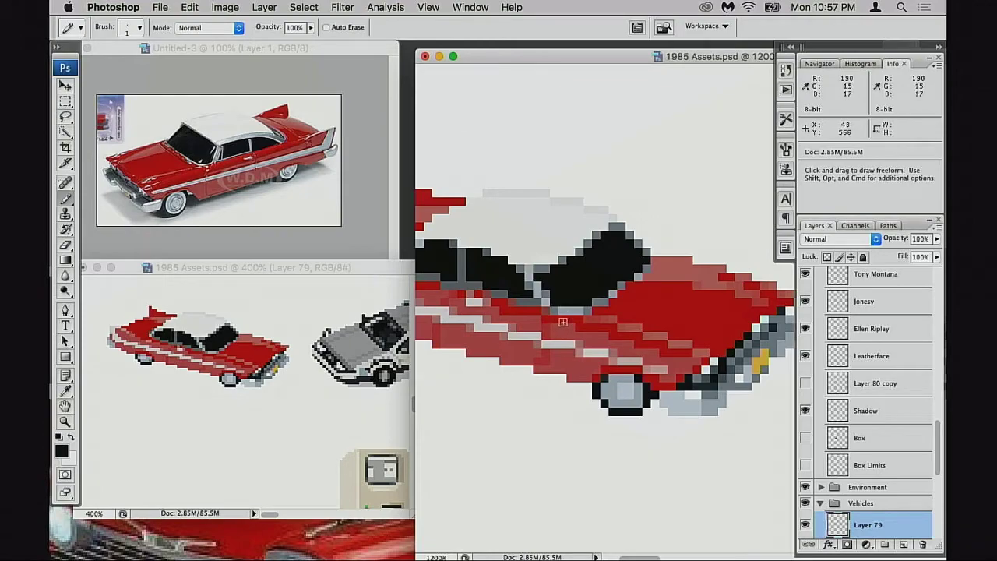
pyautogui.keyDown('alt'); pyautogui.click(637, 284); pyautogui.keyUp('alt')
pyautogui.keyDown('alt'); pyautogui.click(631, 276); pyautogui.keyUp('alt')
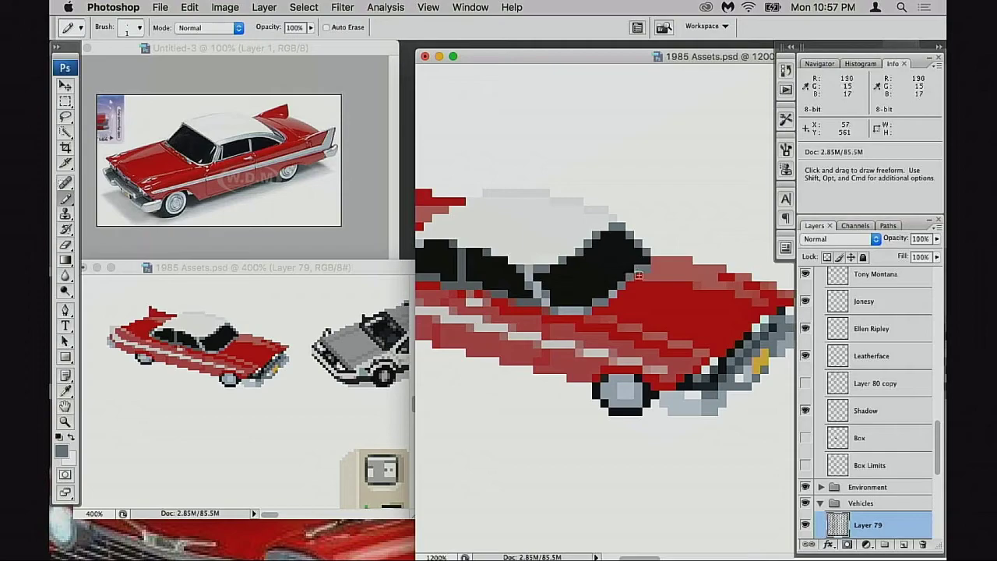
# - Clean up the windshield's far lower corner with gray trim, and with body red and muted red where it meets the hood
pyautogui.click(645, 262)
pyautogui.keyDown('alt'); pyautogui.click(641, 281); pyautogui.keyUp('alt')
pyautogui.keyDown('alt'); pyautogui.click(648, 274); pyautogui.keyUp('alt')
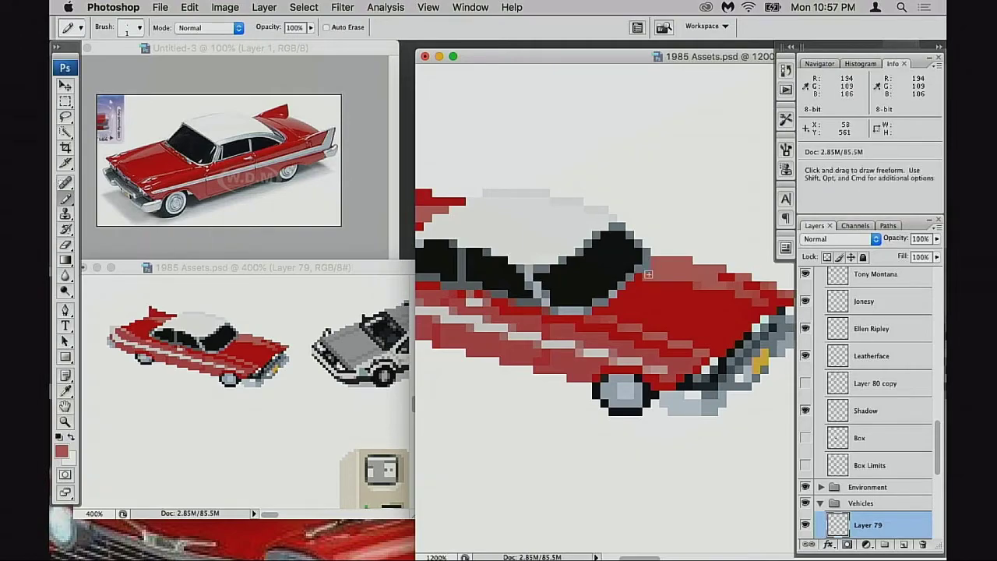
# - Paint one pixel with sampled light gray at the base of the divider between the side windows
pyautogui.keyDown('alt'); pyautogui.keyDown('super'); pyautogui.click(638, 325); pyautogui.keyUp('super'); pyautogui.keyUp('alt')
pyautogui.keyDown('alt'); pyautogui.keyDown('super'); pyautogui.click(637, 326); pyautogui.keyUp('super'); pyautogui.keyUp('alt')
pyautogui.moveTo(563, 251); pyautogui.dragTo(617, 318)
pyautogui.moveTo(615, 318); pyautogui.dragTo(505, 339)
pyautogui.keyDown('alt'); pyautogui.click(458, 204); pyautogui.keyUp('alt')
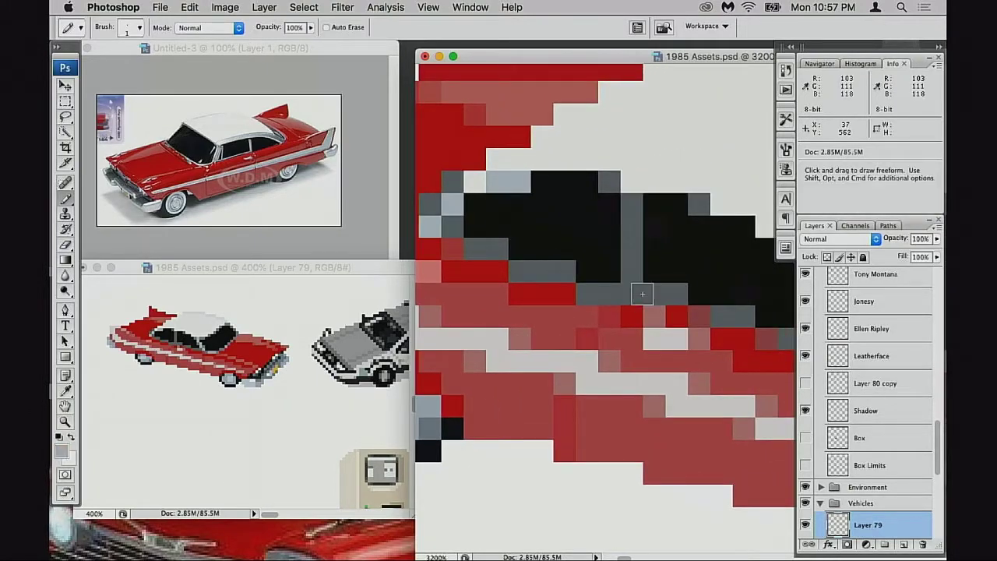
pyautogui.click(633, 294)
pyautogui.keyDown('alt'); pyautogui.keyDown('super'); pyautogui.click(631, 332); pyautogui.keyUp('super'); pyautogui.keyUp('alt')
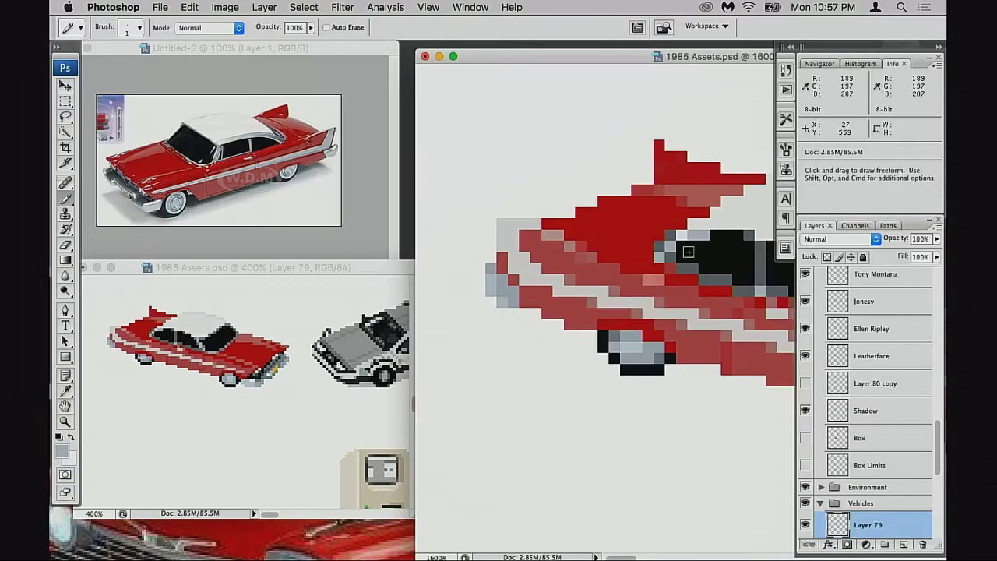
# - Examine the whole car in the main view and in the second view enlarged to 600%
pyautogui.moveTo(708, 294); pyautogui.dragTo(614, 288)
pyautogui.keyDown('alt'); pyautogui.keyDown('super'); pyautogui.click(662, 305); pyautogui.keyUp('super'); pyautogui.keyUp('alt')
pyautogui.keyDown('alt'); pyautogui.keyDown('super'); pyautogui.click(668, 310); pyautogui.keyUp('super'); pyautogui.keyUp('alt')
pyautogui.keyDown('alt'); pyautogui.keyDown('super'); pyautogui.click(667, 310); pyautogui.keyUp('super'); pyautogui.keyUp('alt')
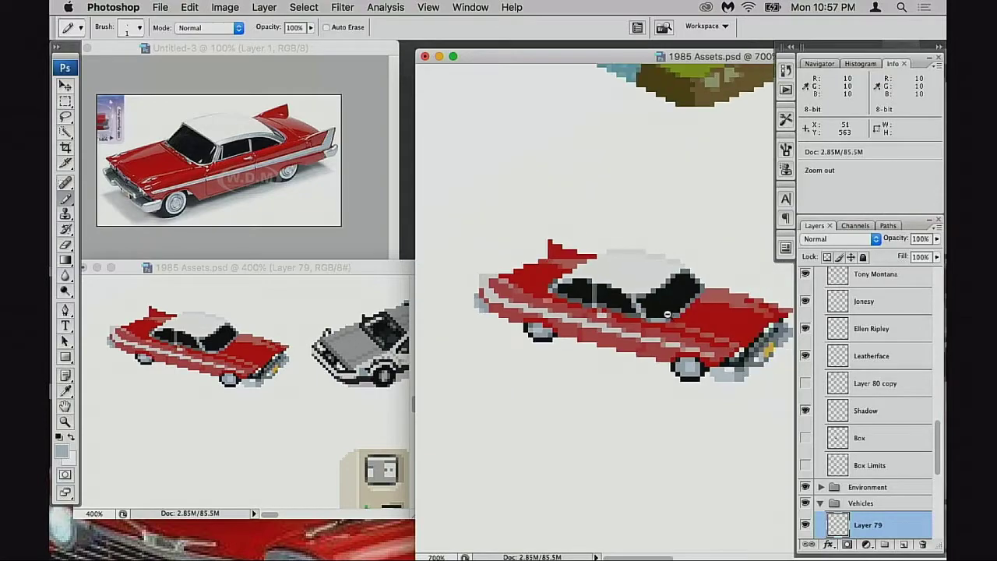
pyautogui.keyDown('alt'); pyautogui.keyDown('super'); pyautogui.click(668, 314); pyautogui.keyUp('super'); pyautogui.keyUp('alt')
pyautogui.moveTo(671, 323); pyautogui.dragTo(510, 326)
pyautogui.keyDown('super'); pyautogui.click(640, 310); pyautogui.keyUp('super')
pyautogui.keyDown('super'); pyautogui.click(639, 314); pyautogui.keyUp('super')
pyautogui.keyDown('super'); pyautogui.click(604, 307); pyautogui.keyUp('super')
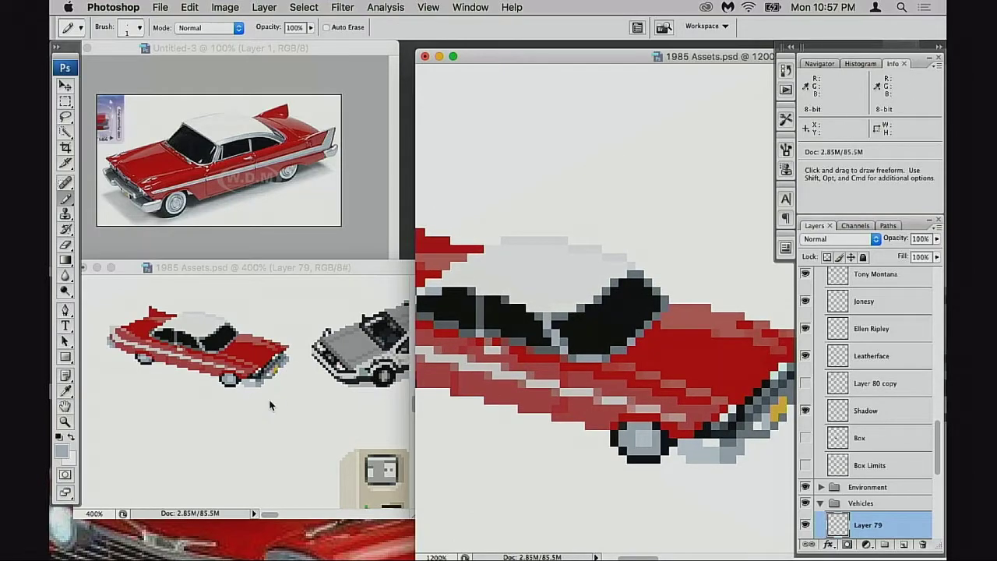
pyautogui.click(262, 387)
pyautogui.keyDown('super'); pyautogui.click(259, 355); pyautogui.keyUp('super')
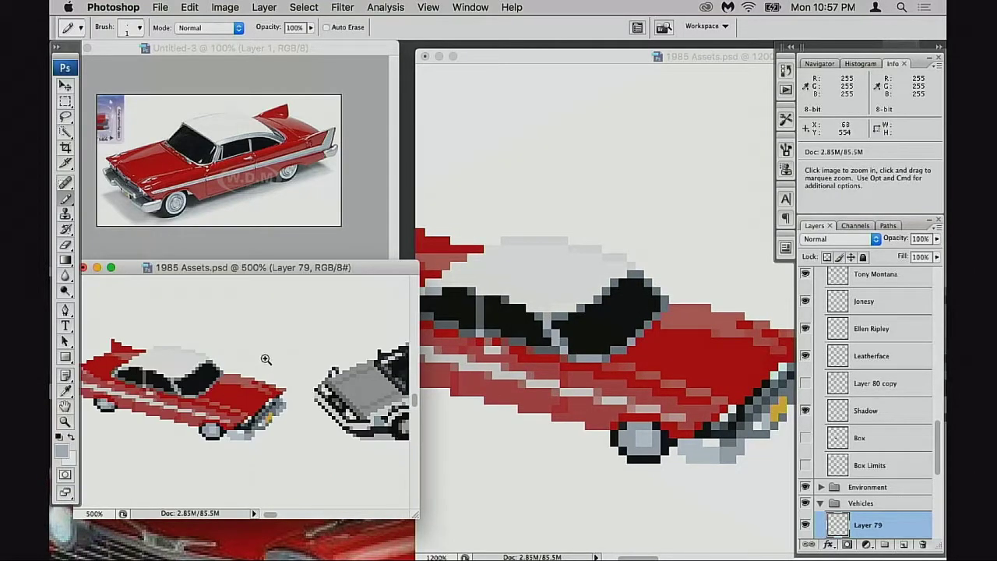
pyautogui.keyDown('super'); pyautogui.click(260, 358); pyautogui.keyUp('super')
# - Compare the car's windshield and hood with the reference photo at 300%, and restore the photo to 100%
pyautogui.click(129, 152)
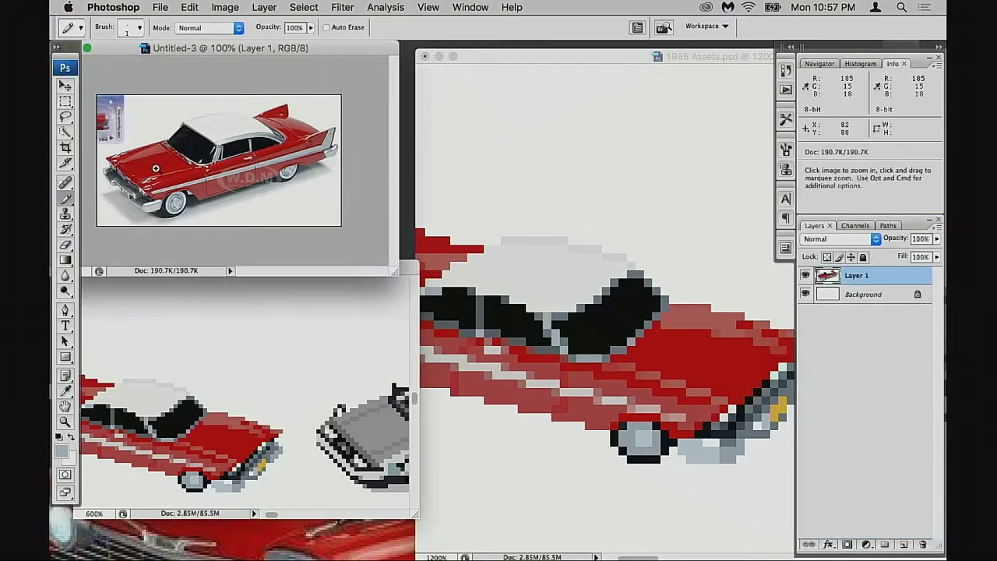
pyautogui.keyDown('super'); pyautogui.click(156, 163); pyautogui.keyUp('super')
pyautogui.keyDown('super'); pyautogui.click(165, 173); pyautogui.keyUp('super')
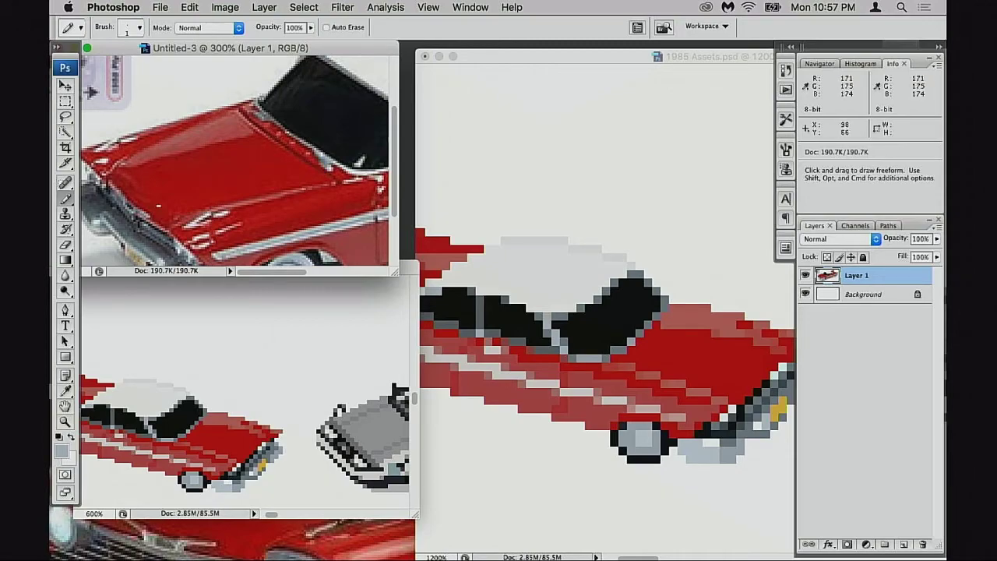
pyautogui.moveTo(260, 103); pyautogui.dragTo(199, 193)
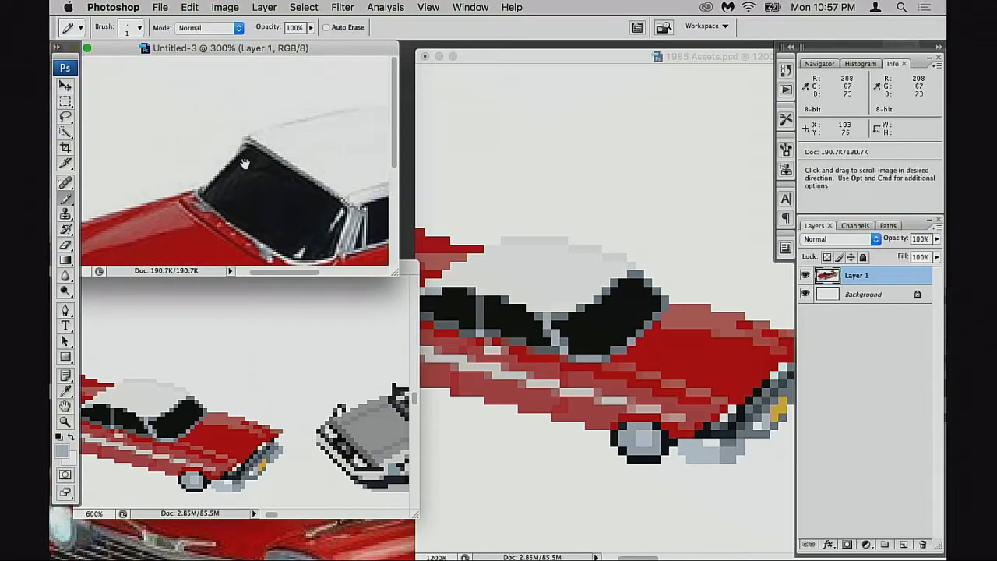
pyautogui.scroll(-3, 189, 136)
pyautogui.hscroll(1, 189, 136)
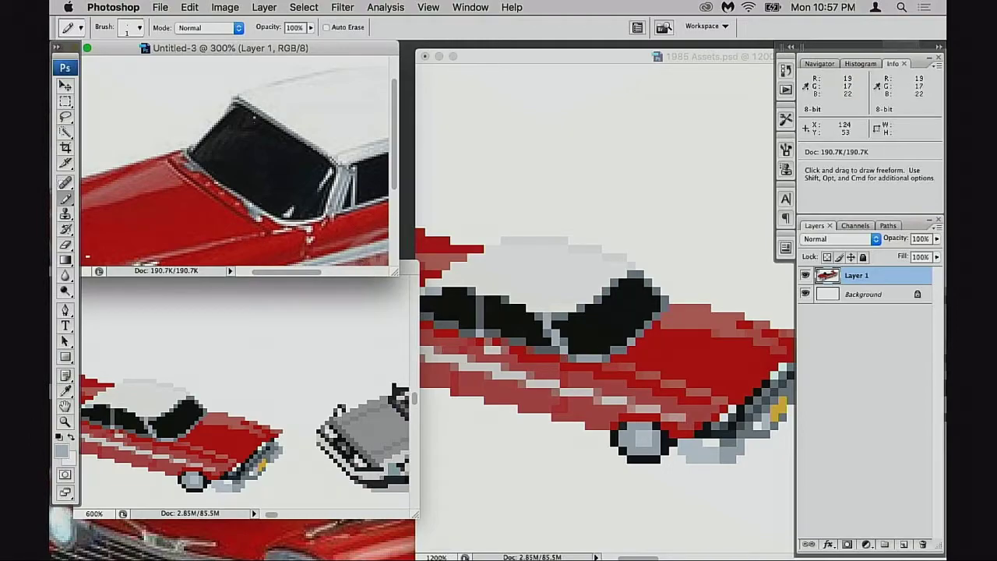
pyautogui.click(282, 385)
pyautogui.moveTo(220, 443); pyautogui.dragTo(268, 415)
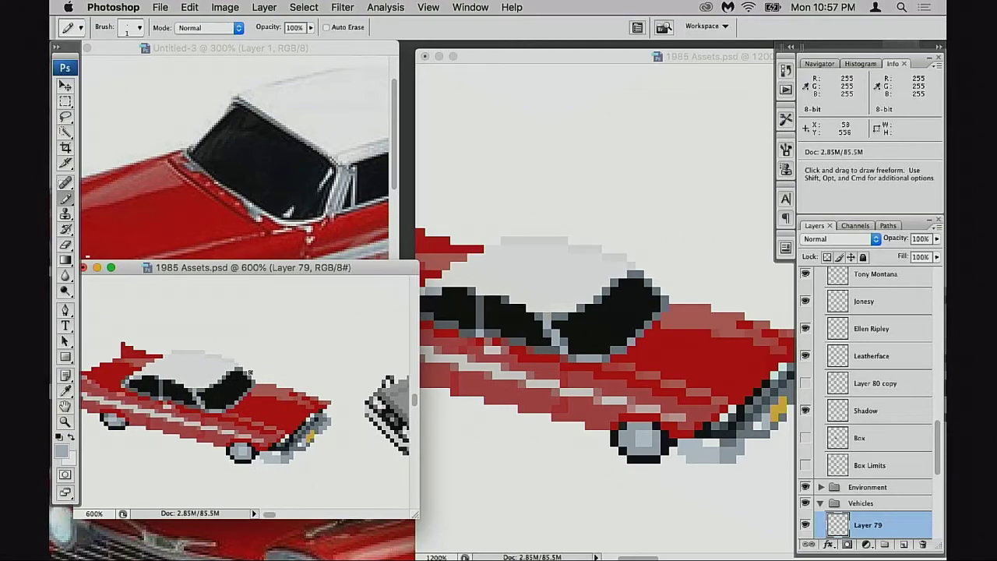
pyautogui.click(600, 319)
pyautogui.click(298, 278)
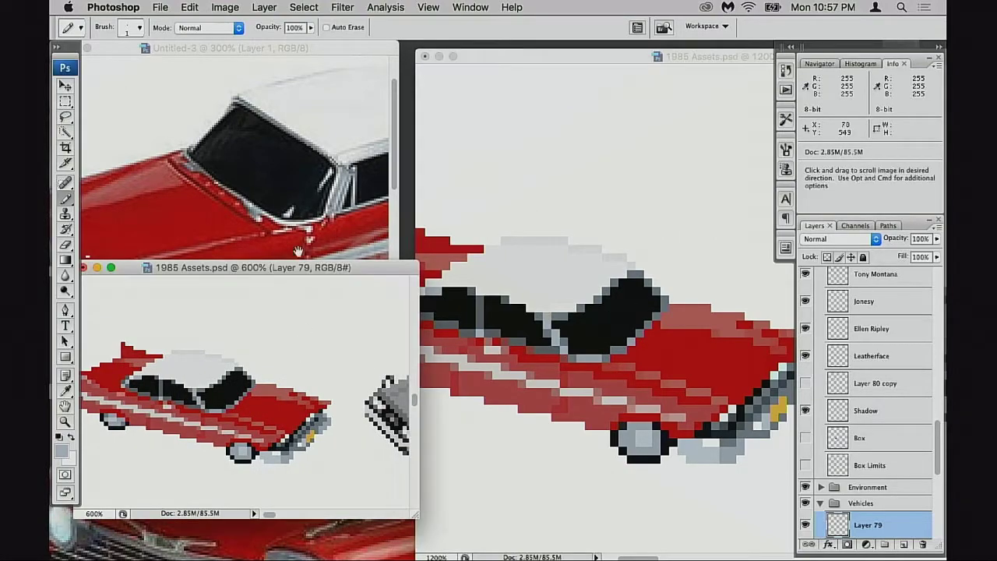
pyautogui.click(302, 220)
pyautogui.keyDown('alt'); pyautogui.click(310, 218); pyautogui.keyUp('alt')
pyautogui.keyDown('alt'); pyautogui.click(311, 218); pyautogui.keyUp('alt')
pyautogui.click(298, 370)
pyautogui.click(630, 354)
pyautogui.moveTo(650, 354); pyautogui.dragTo(589, 343)
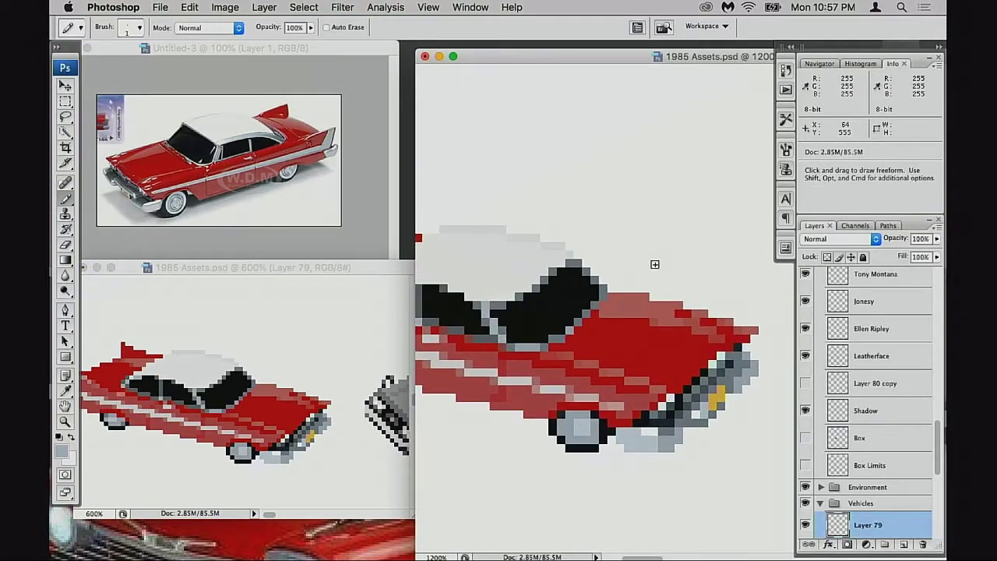
# - Try to paint sampled muted red where the hood's far edge meets the windshield corner
pyautogui.press('super+equal')
pyautogui.keyDown('alt'); pyautogui.click(643, 311); pyautogui.keyUp('alt')
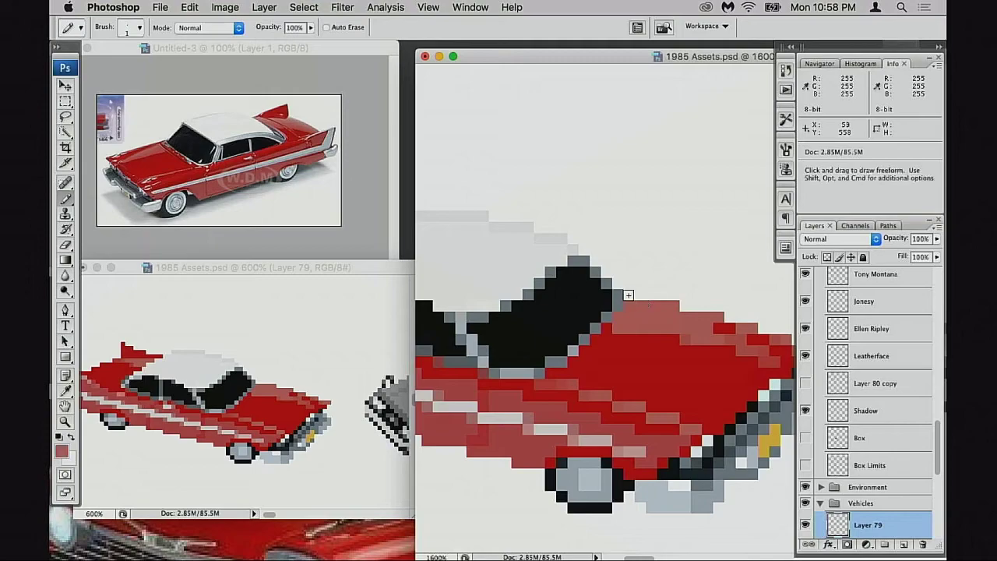
pyautogui.moveTo(621, 286)
pyautogui.mouseDown()
pyautogui.moveTo(644, 294)
pyautogui.moveTo(646, 324)
pyautogui.mouseUp()
pyautogui.press('super+z')
pyautogui.press('alt+super+z')
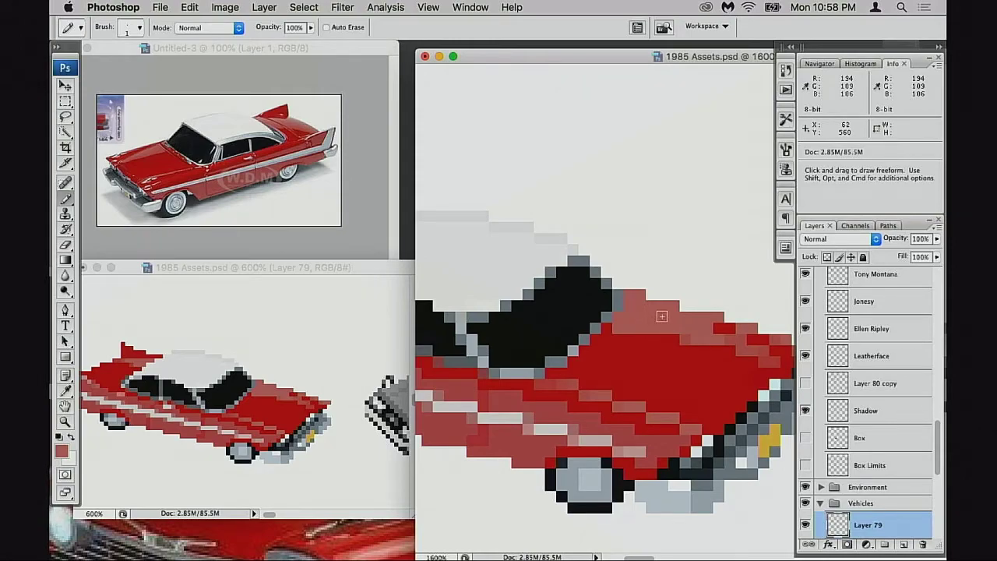
pyautogui.click(618, 284)
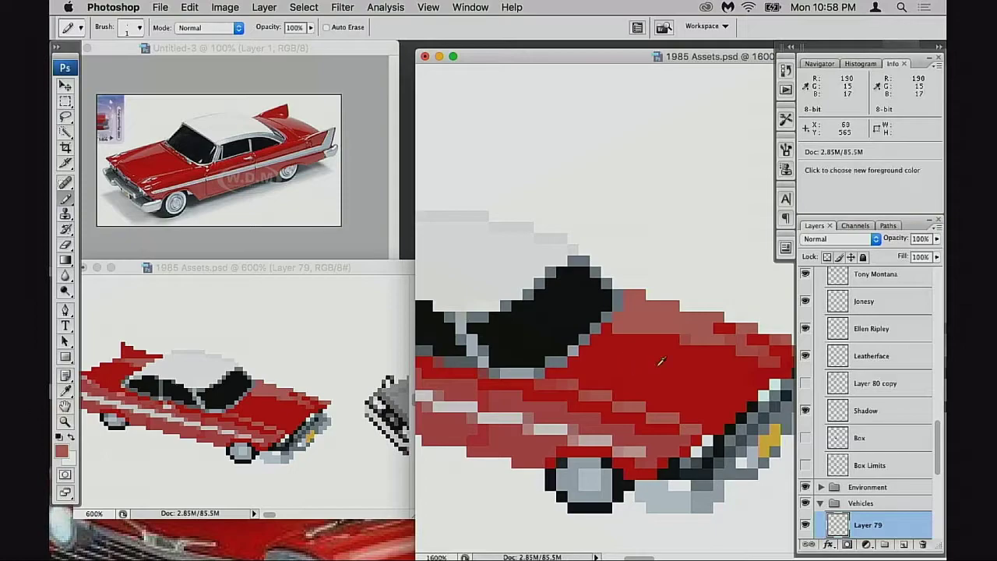
# - Paint body red pixels through the muted red band along the hood's far edge
pyautogui.keyDown('alt'); pyautogui.click(732, 320); pyautogui.keyUp('alt')
pyautogui.click(634, 305)
pyautogui.click(657, 316)
pyautogui.click(685, 317)
pyautogui.click(696, 317)
pyautogui.click(707, 317)
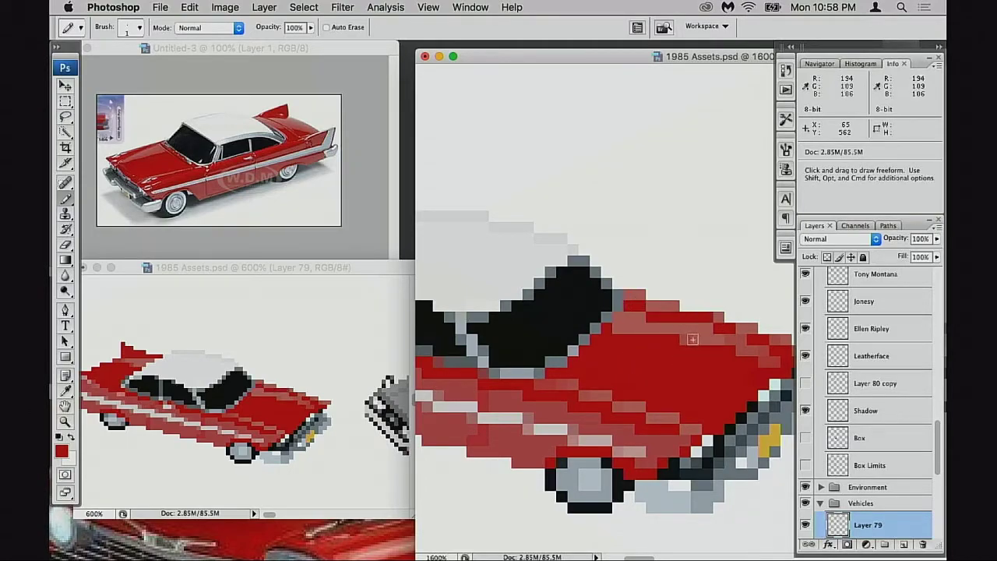
# - Flip the car horizontally
pyautogui.press('space')
pyautogui.keyDown('alt'); pyautogui.click(658, 368); pyautogui.keyUp('alt')
pyautogui.keyDown('alt'); pyautogui.click(653, 371); pyautogui.keyUp('alt')
pyautogui.keyDown('alt'); pyautogui.click(657, 374); pyautogui.keyUp('alt')
pyautogui.keyDown('alt'); pyautogui.click(659, 316); pyautogui.keyUp('alt')
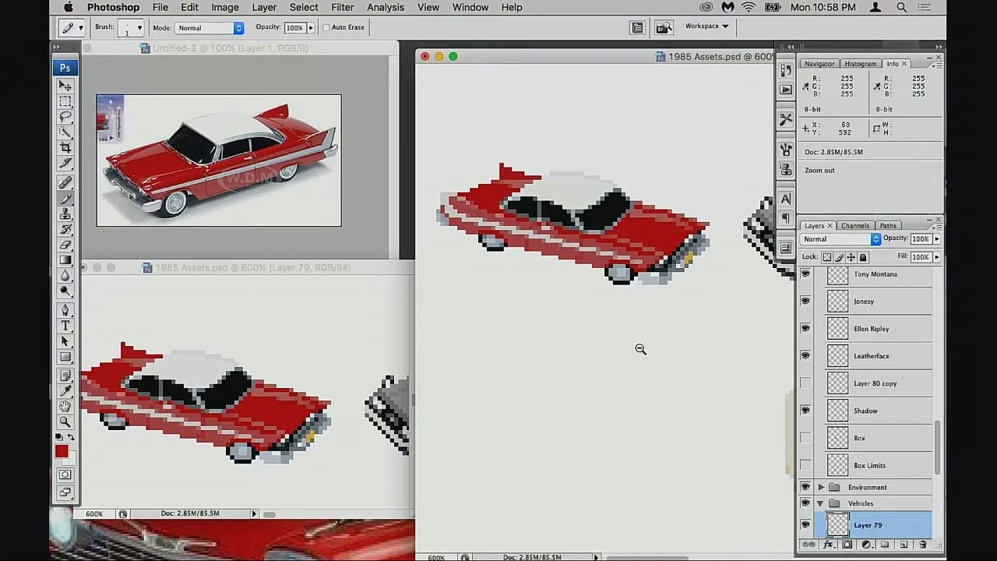
pyautogui.press('super+minus')
pyautogui.press('super+t')
pyautogui.rightClick(617, 262)
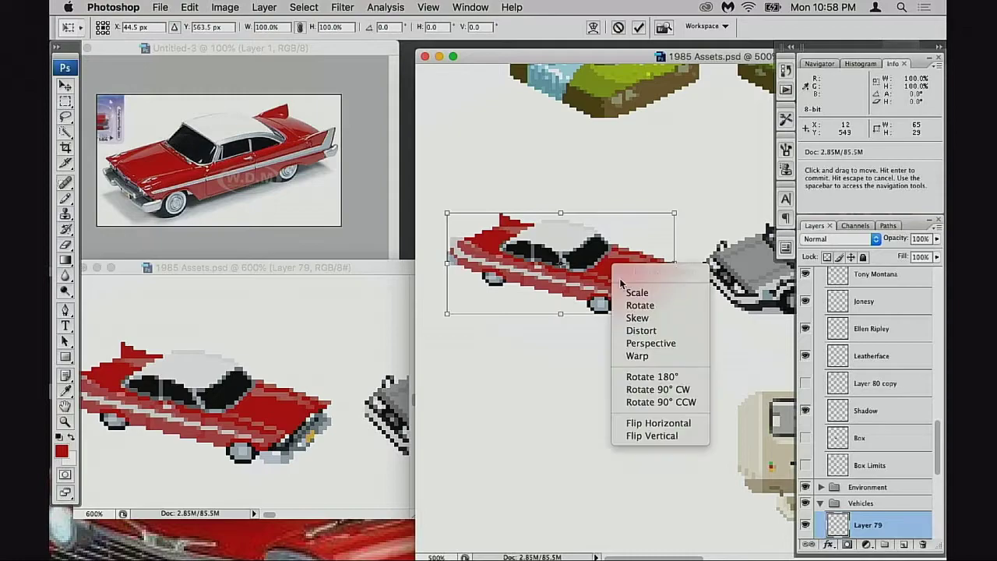
pyautogui.click(647, 422)
pyautogui.press('super+z')
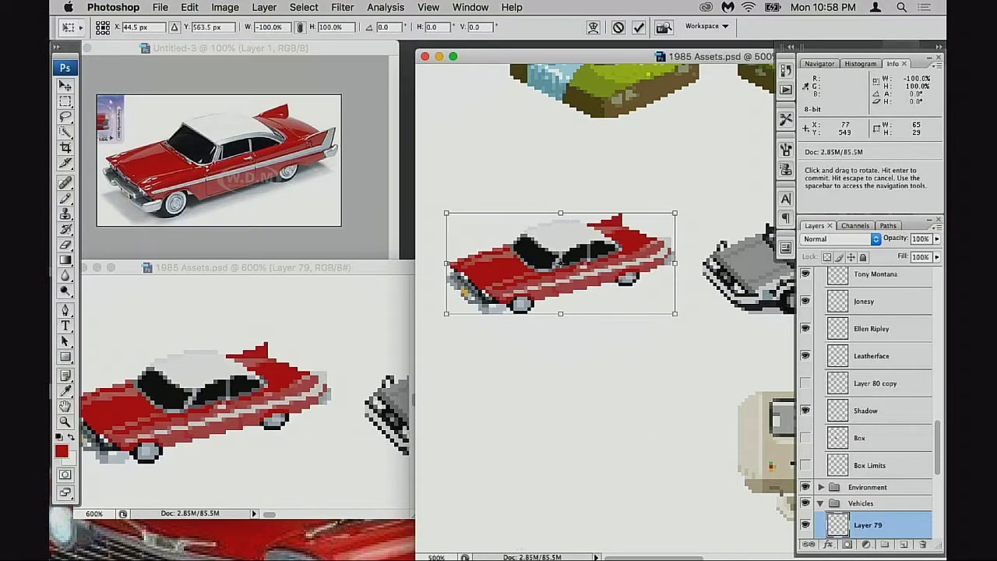
pyautogui.press('Escape')
pyautogui.moveTo(563, 333); pyautogui.dragTo(574, 342)
pyautogui.keyDown('alt'); pyautogui.click(593, 340); pyautogui.keyUp('alt')
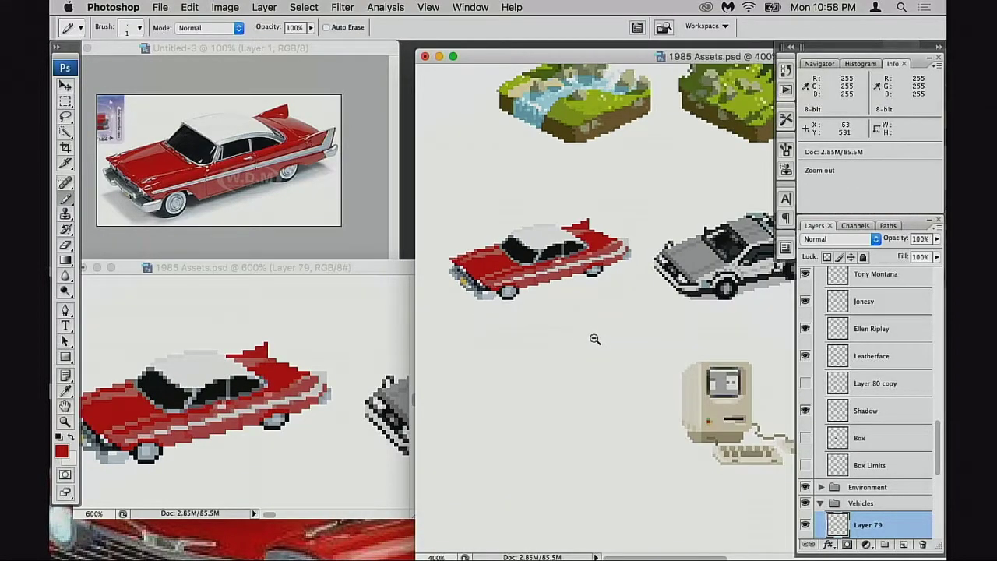
pyautogui.keyDown('alt'); pyautogui.click(592, 339); pyautogui.keyUp('alt')
pyautogui.moveTo(551, 308); pyautogui.dragTo(585, 345)
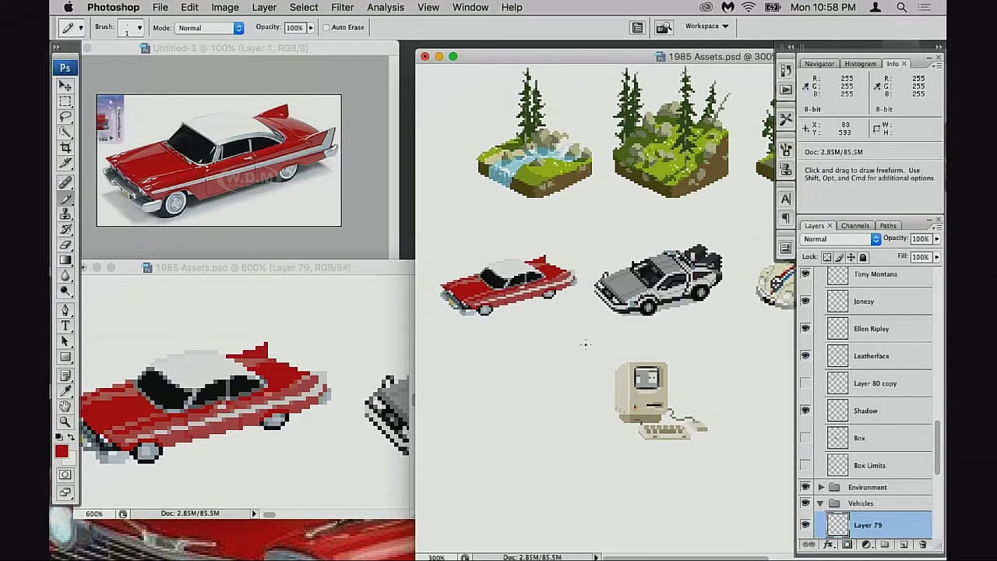
# - Extend the muted red highlight along the hood's far edge by three pixels with sampled color
pyautogui.keyDown('super'); pyautogui.click(519, 316); pyautogui.keyUp('super')
pyautogui.keyDown('super'); pyautogui.click(519, 315); pyautogui.keyUp('super')
pyautogui.keyDown('super'); pyautogui.click(537, 282); pyautogui.keyUp('super')
pyautogui.keyDown('super'); pyautogui.click(542, 296); pyautogui.keyUp('super')
pyautogui.keyDown('super'); pyautogui.click(545, 315); pyautogui.keyUp('super')
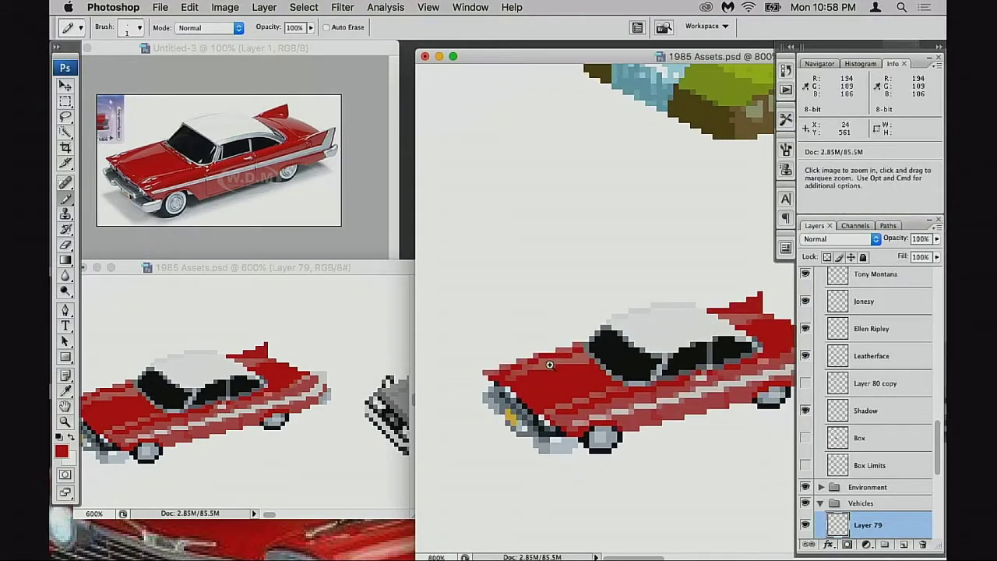
pyautogui.keyDown('super'); pyautogui.click(577, 303); pyautogui.keyUp('super')
pyautogui.keyDown('super'); pyautogui.click(586, 295); pyautogui.keyUp('super')
pyautogui.moveTo(585, 294); pyautogui.dragTo(488, 384)
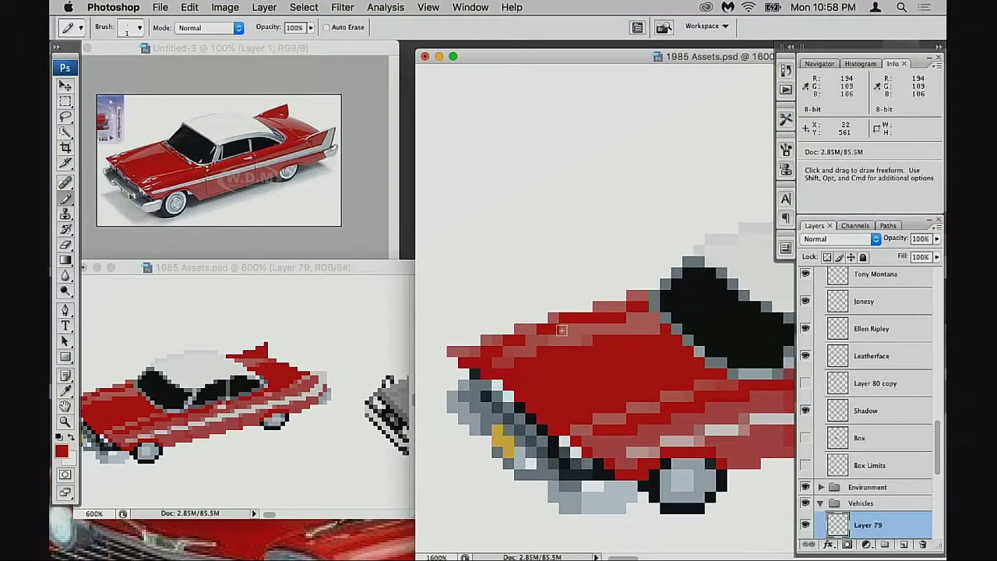
pyautogui.keyDown('alt'); pyautogui.click(563, 318); pyautogui.keyUp('alt')
pyautogui.click(564, 318)
pyautogui.click(572, 318)
pyautogui.click(585, 318)
pyautogui.keyDown('alt'); pyautogui.click(576, 328); pyautogui.keyUp('alt')
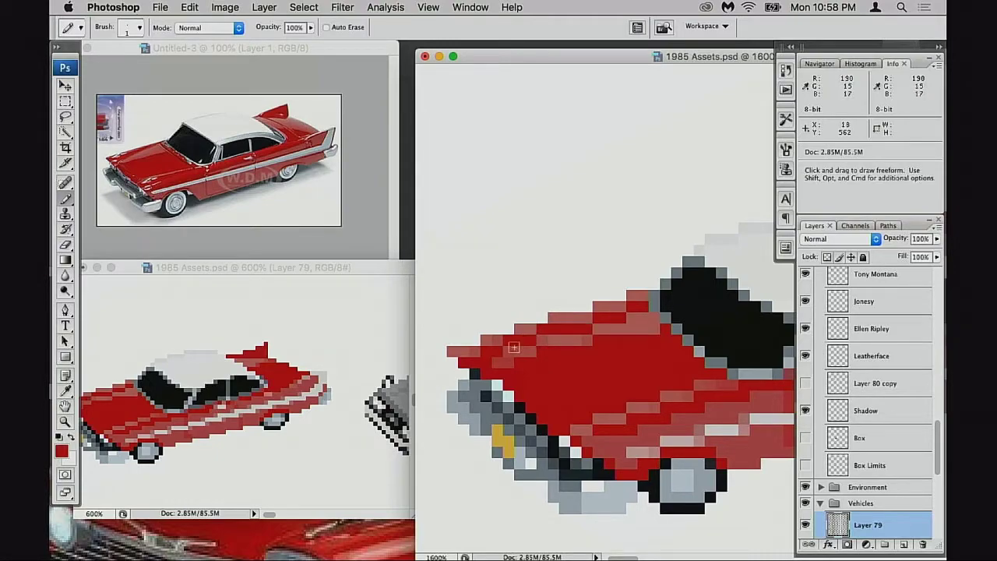
# - Reposition the 600% preview window and its view so the whole flipped car shows
pyautogui.click(293, 286)
pyautogui.moveTo(299, 267); pyautogui.dragTo(349, 273)
pyautogui.moveTo(309, 359); pyautogui.dragTo(341, 359)
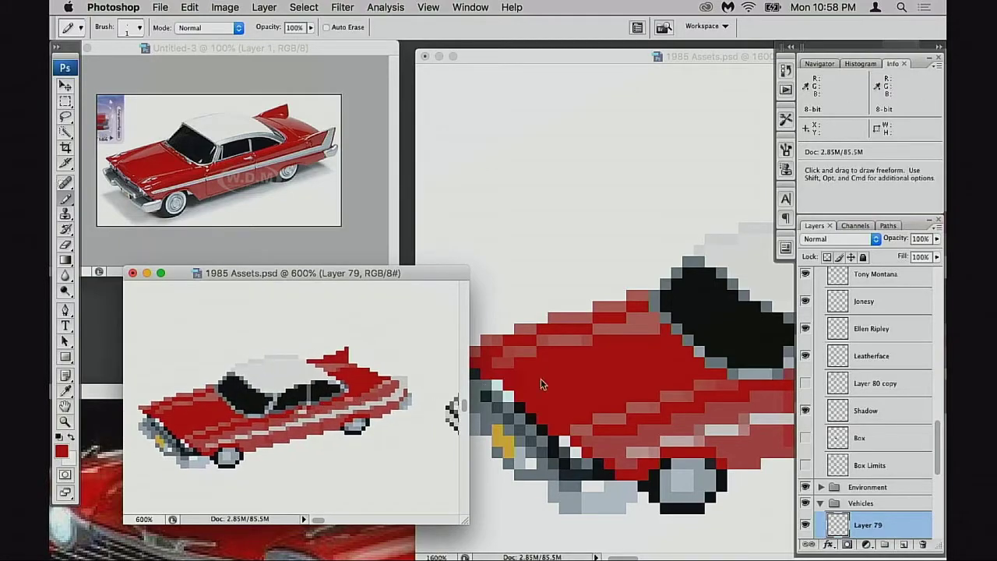
# - Retouch the inner muted red streak near the hood's far edge with sampled muted red
pyautogui.click(594, 369)
pyautogui.keyDown('alt'); pyautogui.click(570, 336); pyautogui.keyUp('alt')
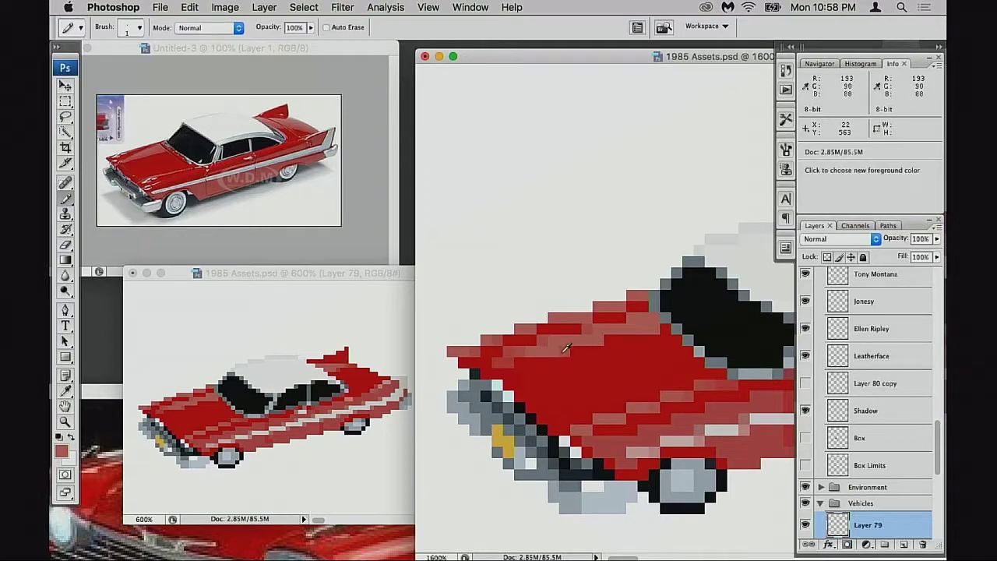
pyautogui.click(633, 374)
pyautogui.press('super+z')
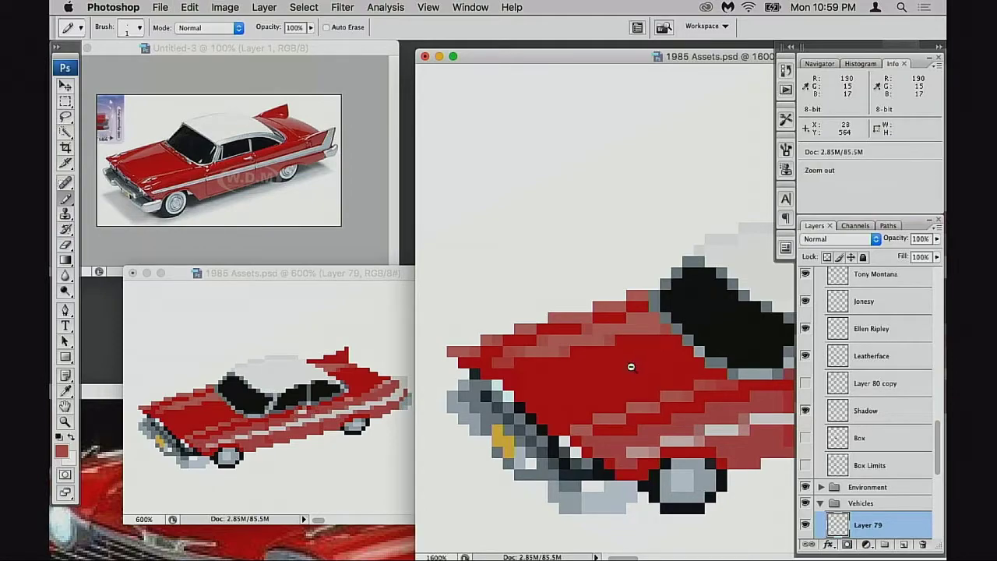
# - Examine the whole flipped car at 500% beside the neighboring vehicle
pyautogui.keyDown('alt'); pyautogui.click(631, 367); pyautogui.keyUp('alt')
pyautogui.keyDown('alt'); pyautogui.click(631, 368); pyautogui.keyUp('alt')
pyautogui.keyDown('alt'); pyautogui.click(632, 372); pyautogui.keyUp('alt')
pyautogui.keyDown('alt'); pyautogui.click(634, 374); pyautogui.keyUp('alt')
pyautogui.keyDown('alt'); pyautogui.click(639, 372); pyautogui.keyUp('alt')
pyautogui.moveTo(645, 310); pyautogui.dragTo(657, 374)
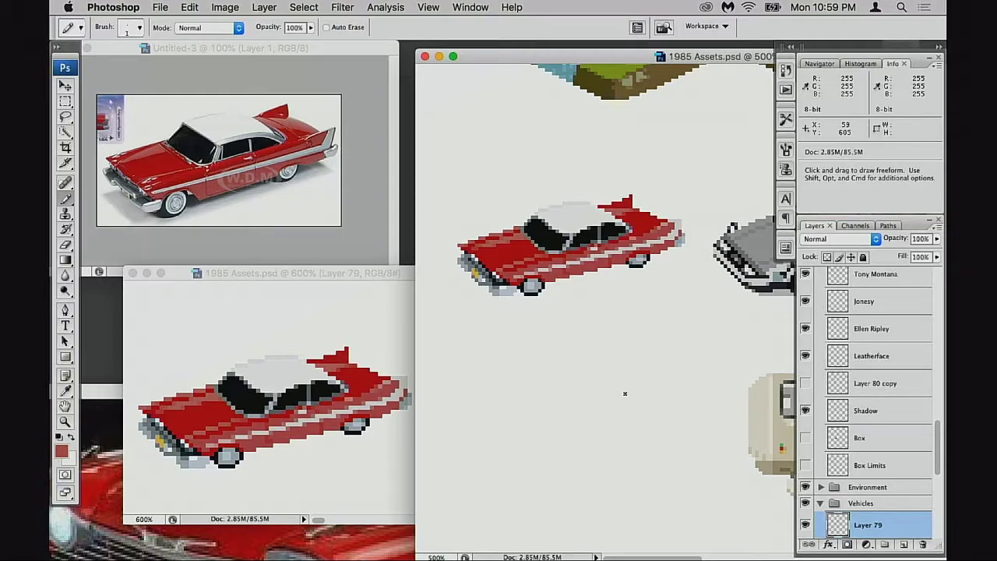
pyautogui.scroll(2, 581, 347)
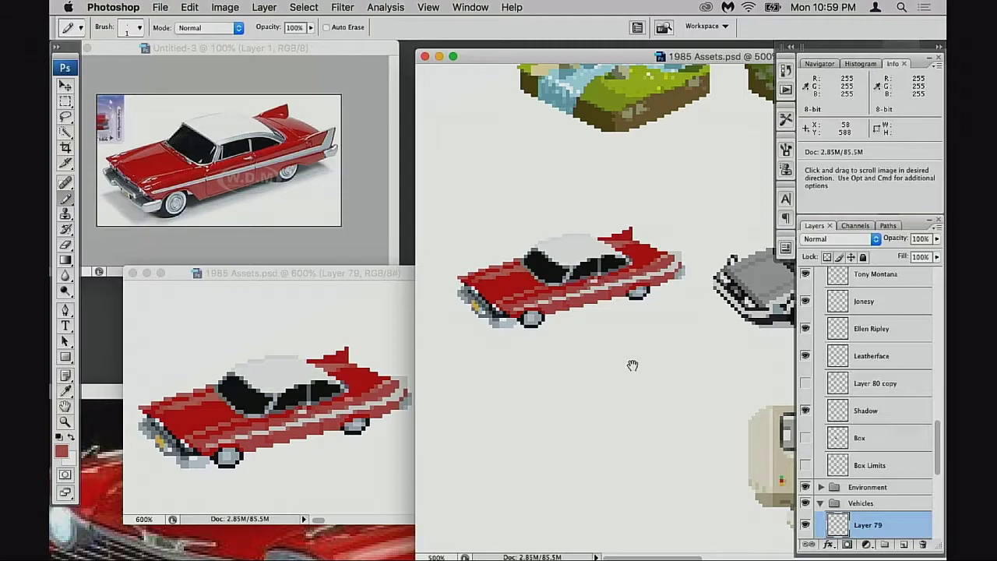
# - Erase the stray red pixel at the rear end of the trunk's upper edge
pyautogui.press('z')
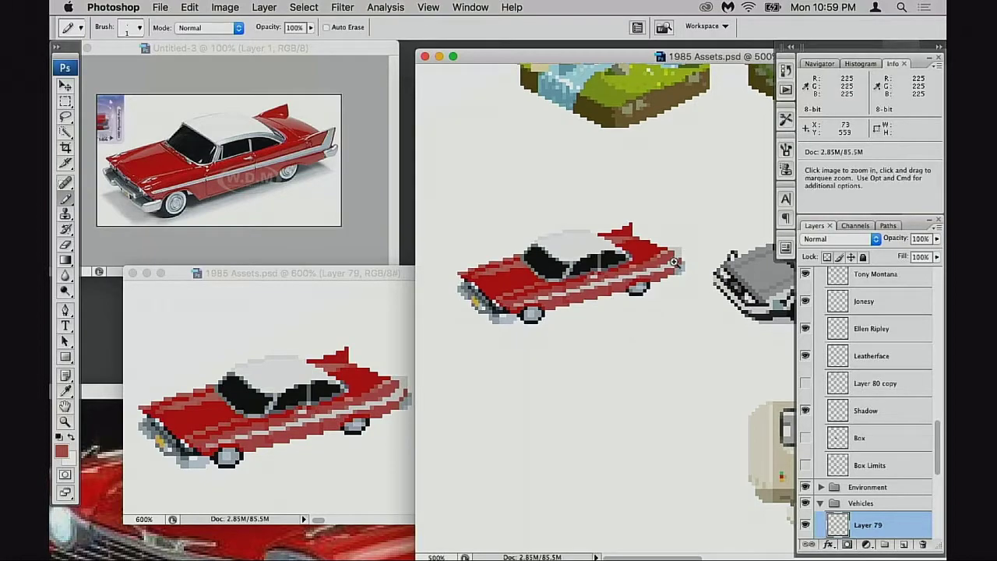
pyautogui.click(648, 310)
pyautogui.click(648, 310)
pyautogui.keyDown('super'); pyautogui.click(648, 310); pyautogui.keyUp('super')
pyautogui.moveTo(683, 318); pyautogui.dragTo(620, 324)
pyautogui.keyDown('super'); pyautogui.click(642, 327); pyautogui.keyUp('super')
pyautogui.moveTo(753, 315); pyautogui.dragTo(661, 318)
pyautogui.hscroll(4, 661, 319)
pyautogui.scroll(1, 661, 319)
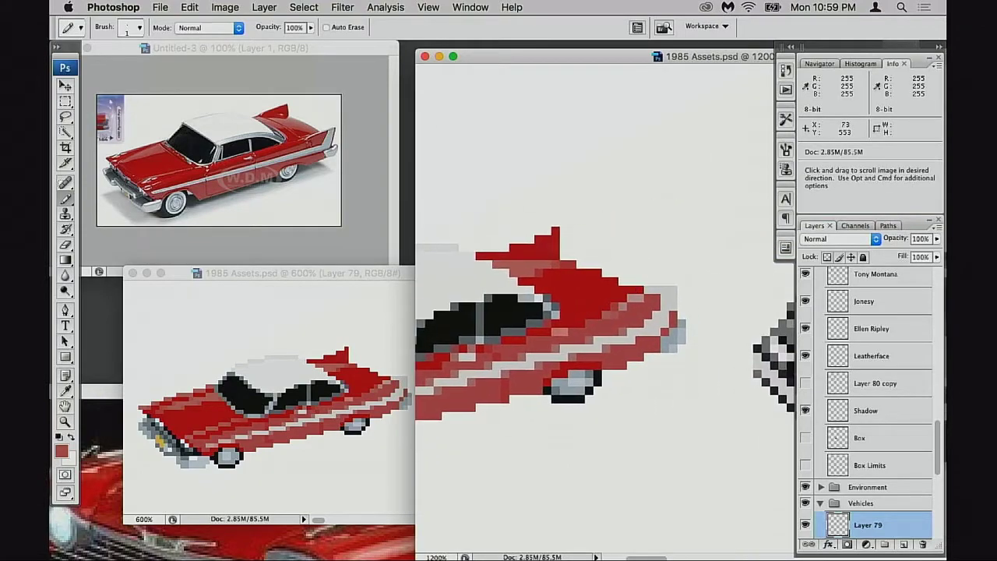
pyautogui.press('e')
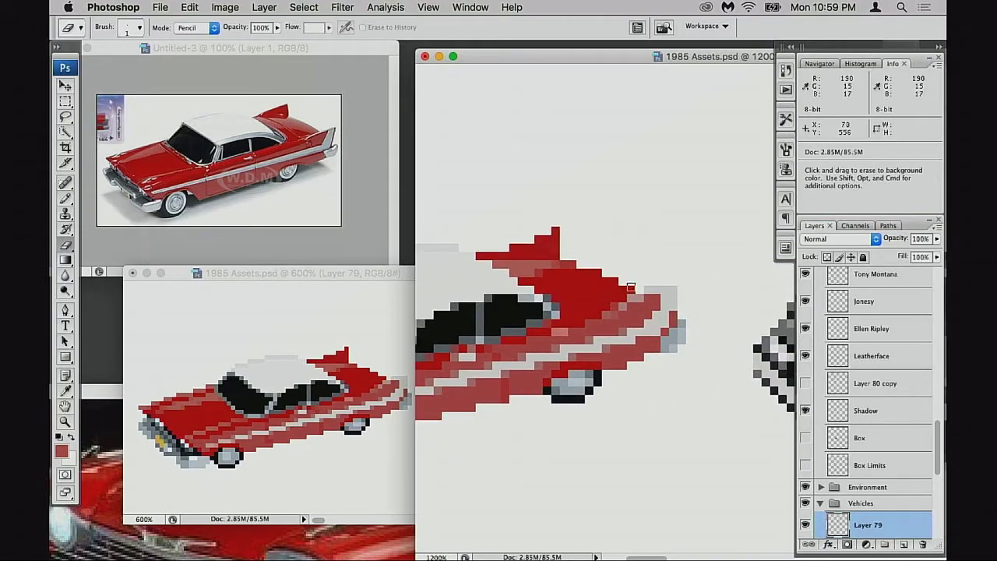
pyautogui.click(632, 287)
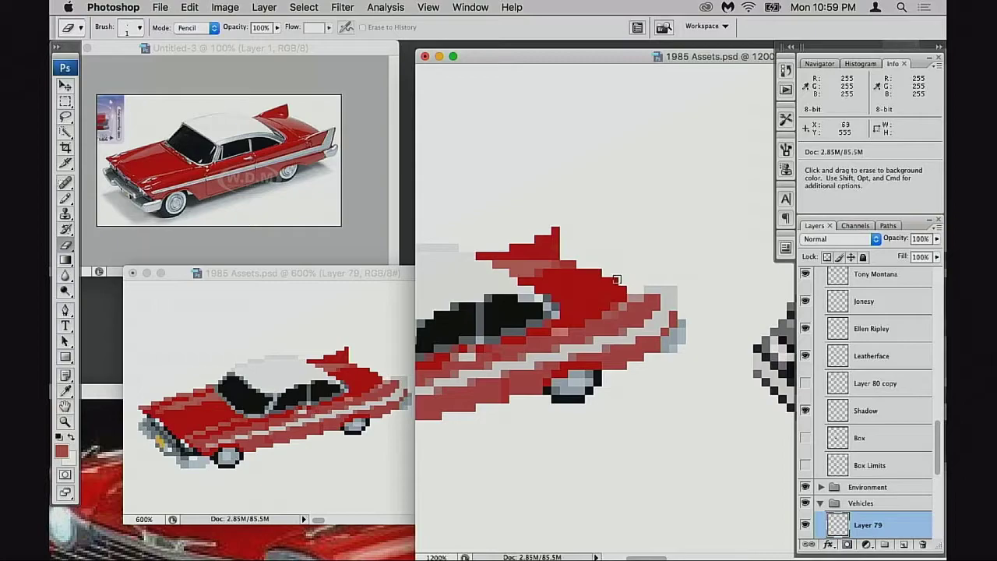
pyautogui.hscroll(2, 601, 268)
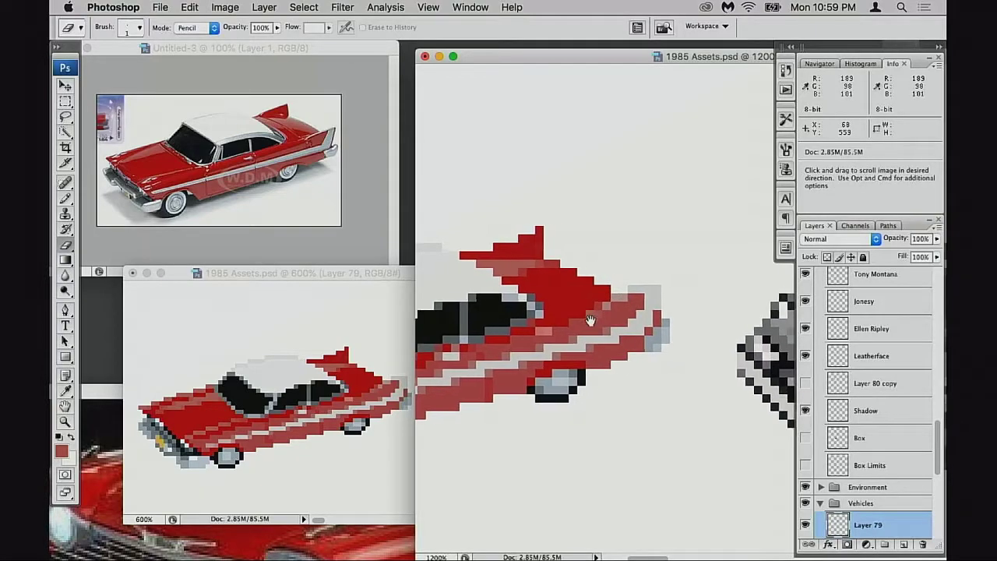
pyautogui.click(394, 369)
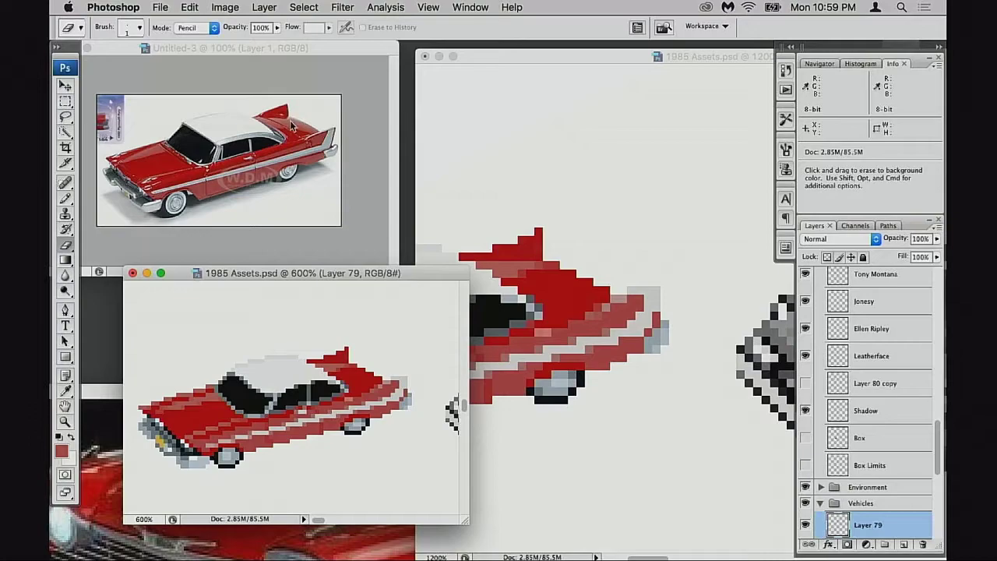
pyautogui.click(604, 292)
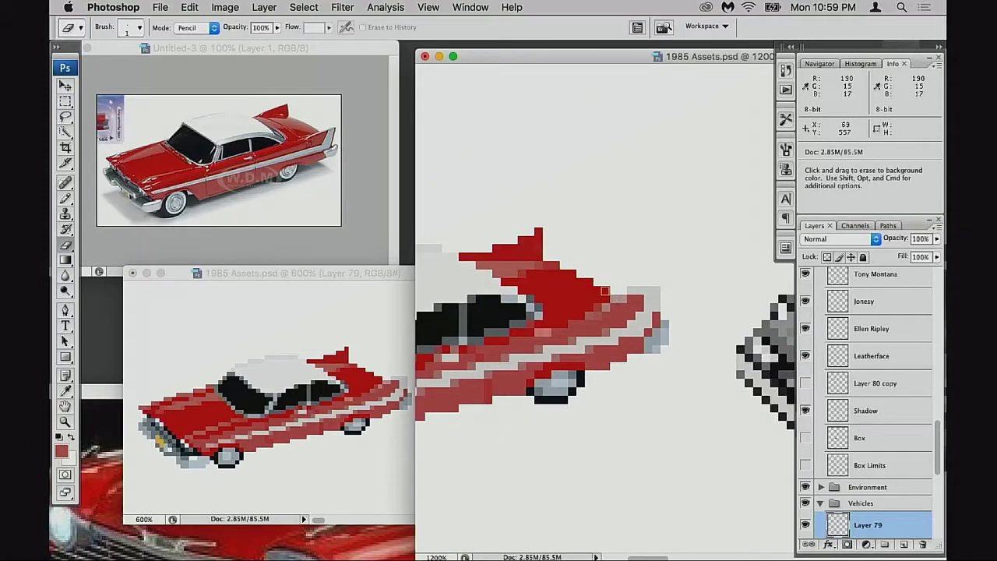
pyautogui.press('super+z')
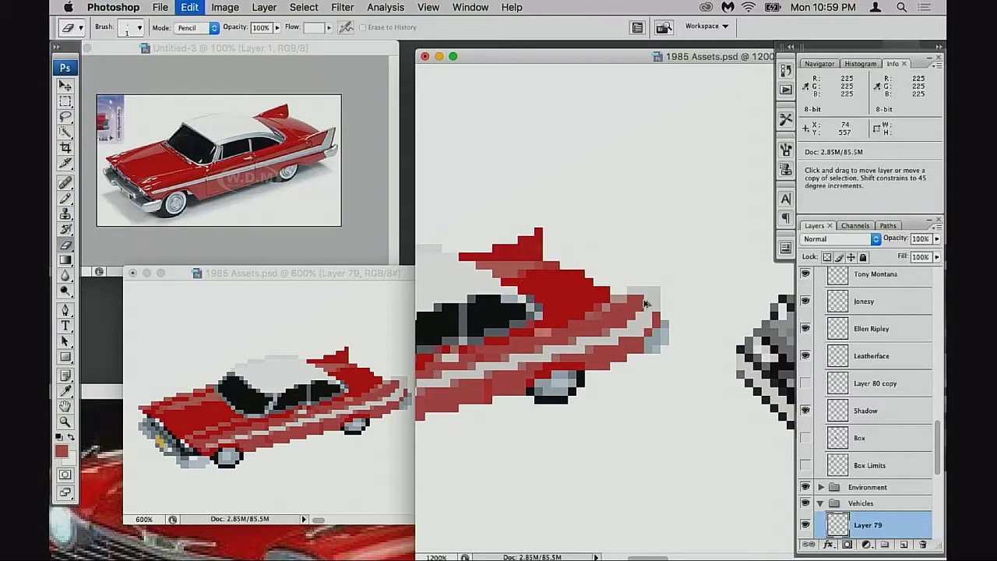
pyautogui.press('shift')
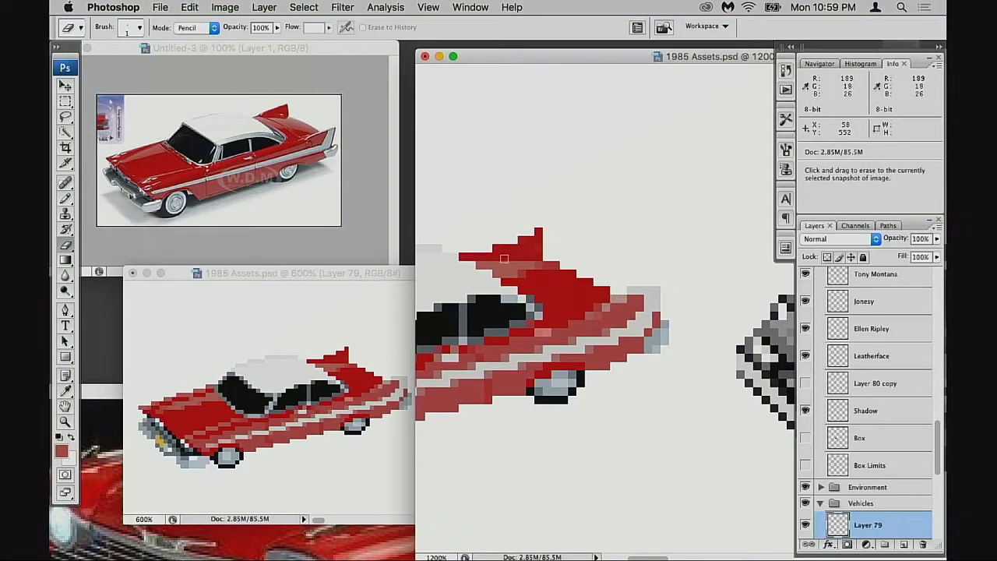
# - Pencil a muted red highlight along the trunk's upper edge, blending its rear end with sampled colors at 50% opacity
pyautogui.press('b')
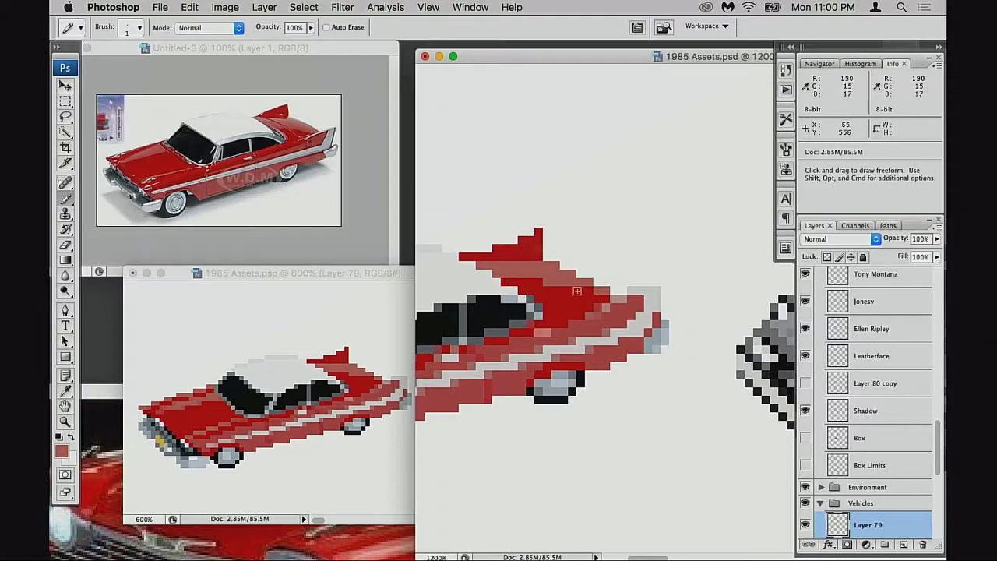
pyautogui.press('alt')
pyautogui.press('5')
pyautogui.press('0')
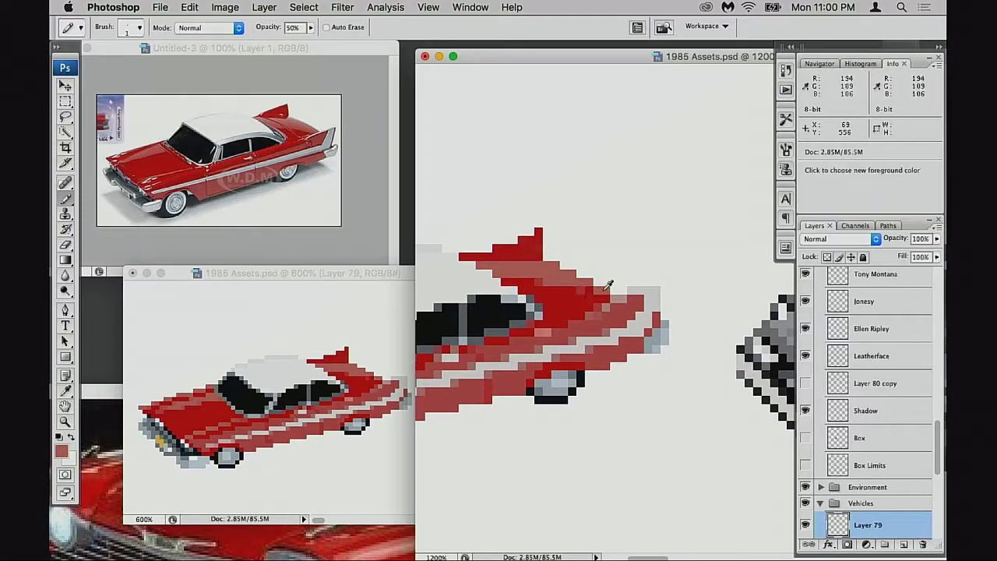
pyautogui.keyDown('alt'); pyautogui.click(568, 322); pyautogui.keyUp('alt')
pyautogui.keyDown('alt'); pyautogui.click(579, 334); pyautogui.keyUp('alt')
pyautogui.moveTo(633, 314); pyautogui.dragTo(617, 313)
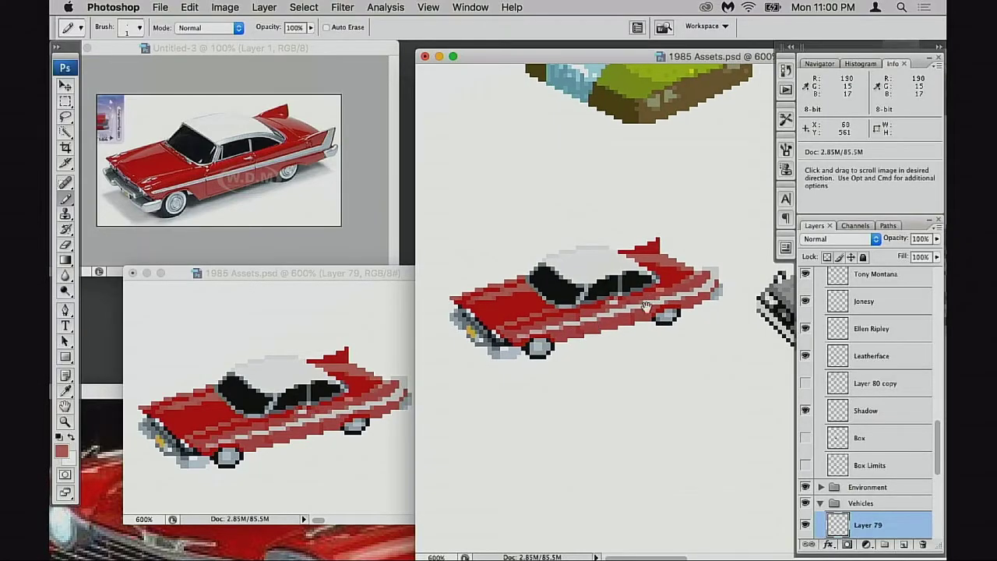
# - Examine the whole car at 300% and 500% beside the neighboring vehicle and scenery assets
pyautogui.scroll(-2, 625, 333)
pyautogui.scroll(-1, 600, 339)
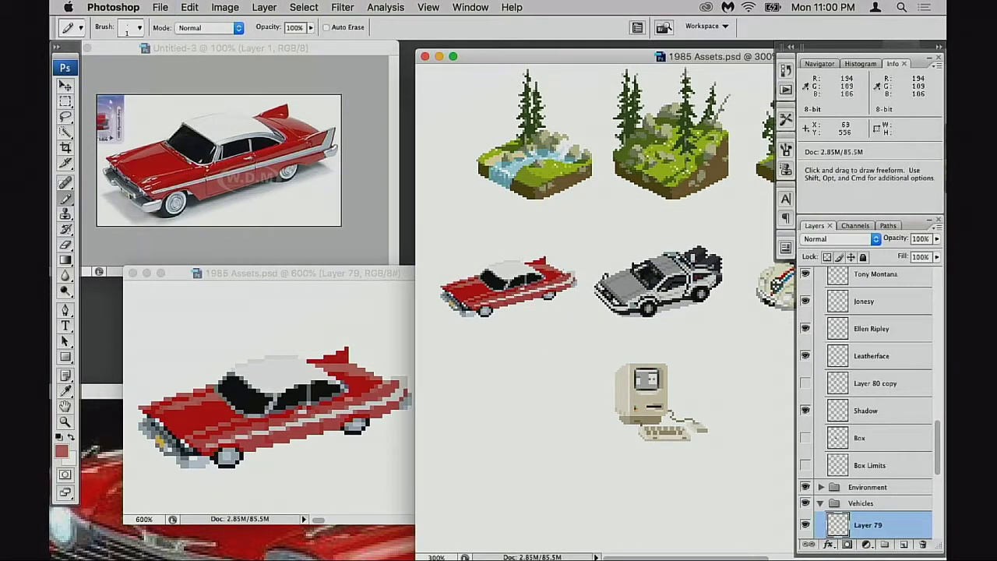
pyautogui.keyDown('super'); pyautogui.click(545, 300); pyautogui.keyUp('super')
pyautogui.keyDown('super'); pyautogui.click(545, 301); pyautogui.keyUp('super')
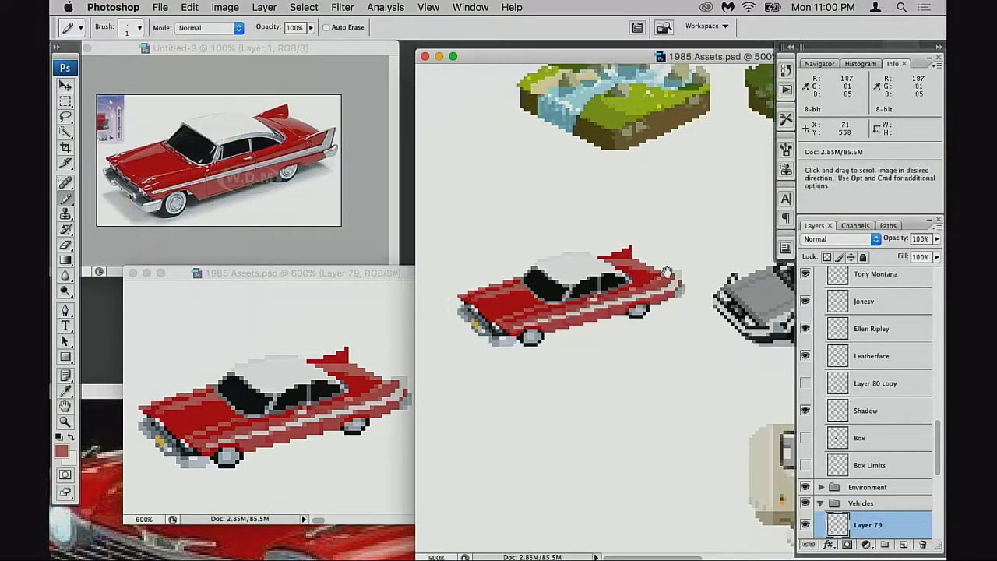
pyautogui.moveTo(630, 327)
pyautogui.mouseDown()
pyautogui.moveTo(612, 327)
pyautogui.moveTo(630, 306)
pyautogui.moveTo(618, 325)
pyautogui.mouseUp()
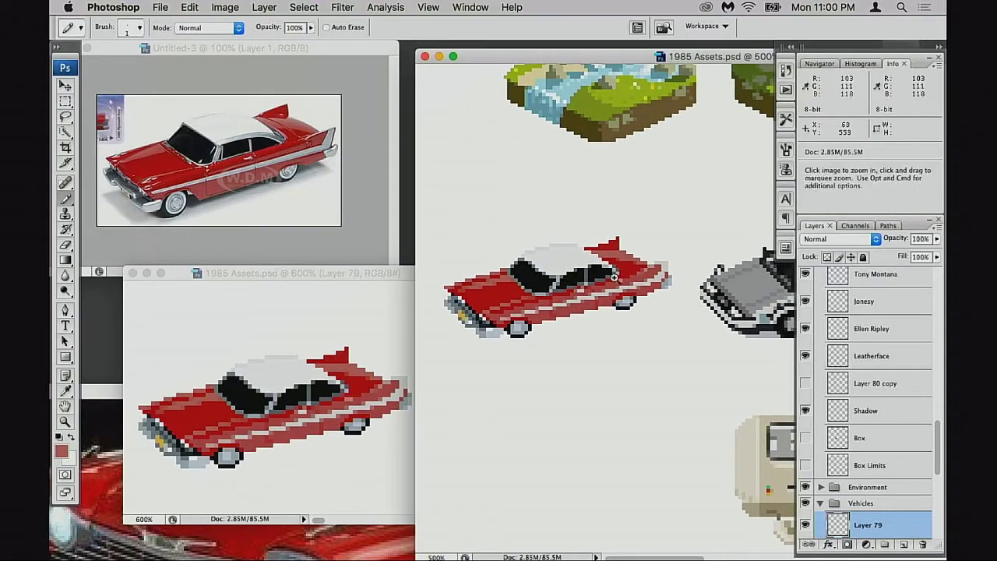
# - Extend the far tail fin's stepped upper edge by a pixel with sampled red
pyautogui.click(616, 279)
pyautogui.click(635, 308)
pyautogui.click(659, 311)
pyautogui.click(661, 310)
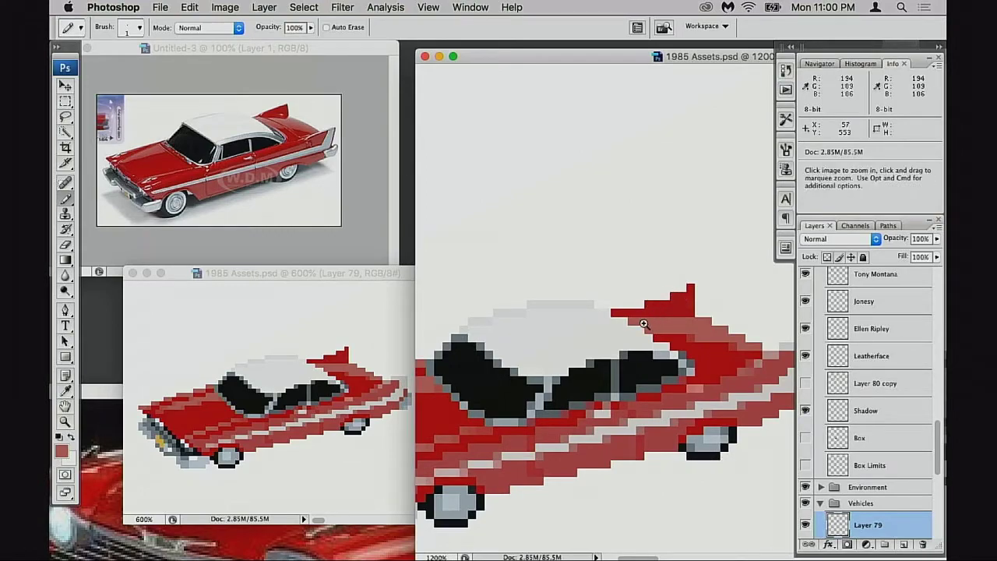
pyautogui.click(646, 324)
pyautogui.moveTo(722, 285); pyautogui.dragTo(700, 300)
pyautogui.moveTo(754, 279); pyautogui.dragTo(724, 288)
pyautogui.press('super+z')
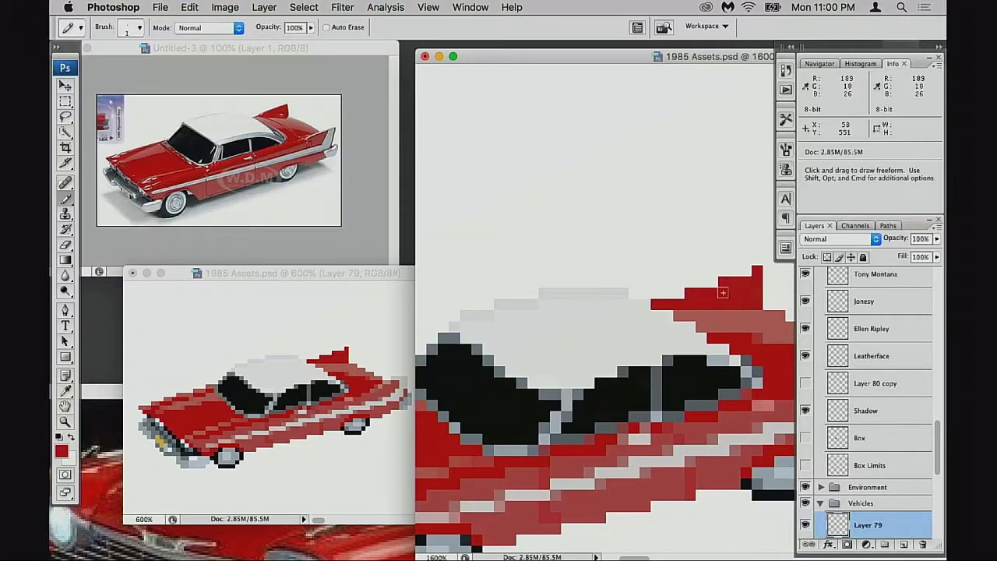
pyautogui.press('alt+super+z')
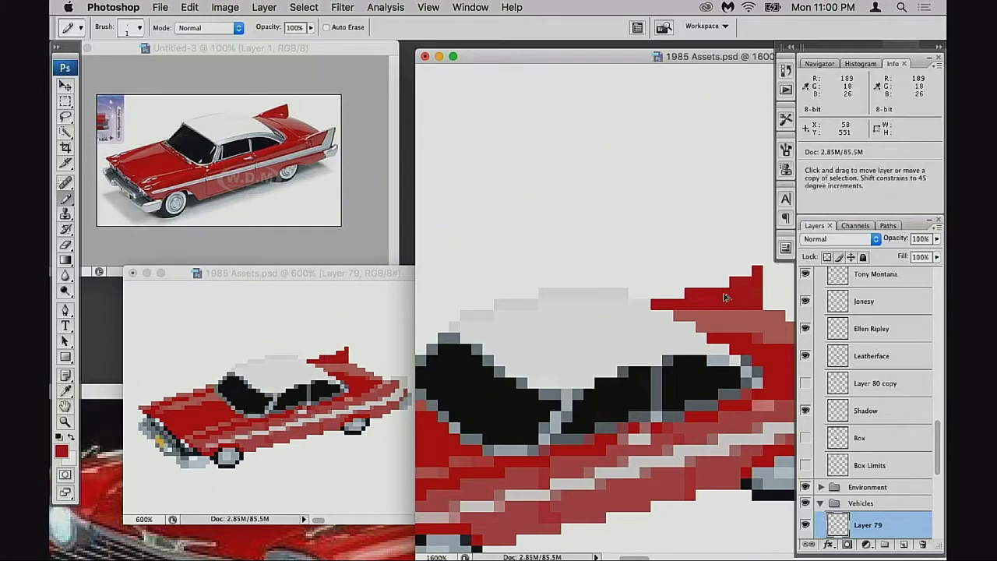
pyautogui.press('shift+super+z')
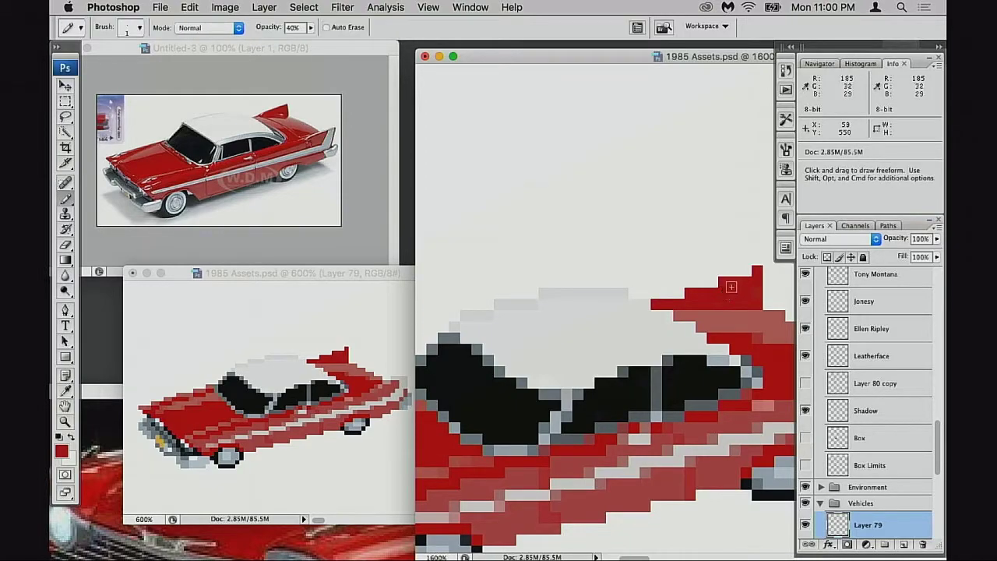
# - Soften the steps of the far tail fin's upper edge with single red pixels at 40% opacity
pyautogui.click(715, 283)
pyautogui.click(745, 271)
pyautogui.click(679, 293)
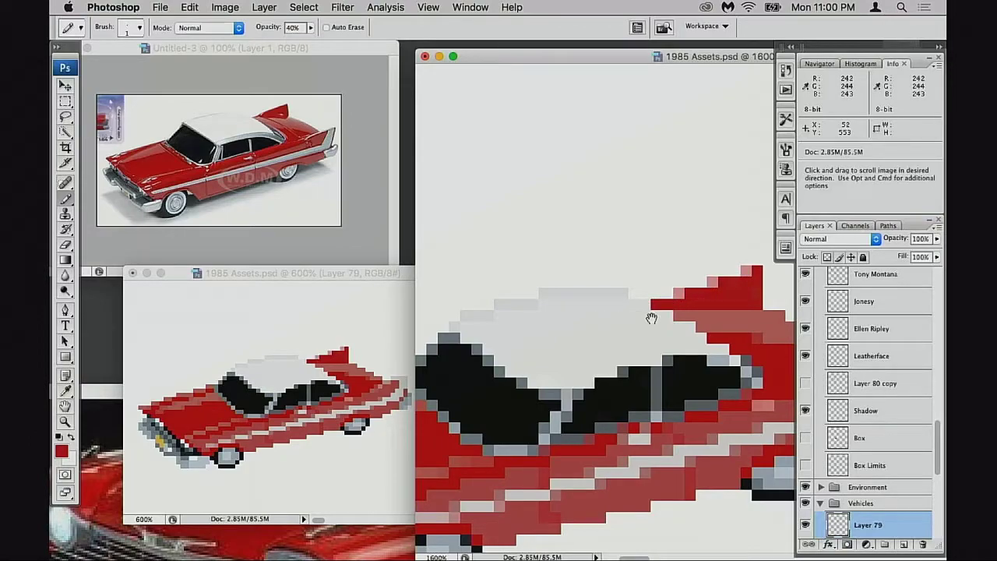
pyautogui.keyDown('alt'); pyautogui.keyDown('super'); pyautogui.click(659, 321); pyautogui.keyUp('super'); pyautogui.keyUp('alt')
pyautogui.keyDown('alt'); pyautogui.keyDown('super'); pyautogui.click(664, 332); pyautogui.keyUp('super'); pyautogui.keyUp('alt')
pyautogui.keyDown('alt'); pyautogui.keyDown('super'); pyautogui.click(670, 338); pyautogui.keyUp('super'); pyautogui.keyUp('alt')
pyautogui.keyDown('alt'); pyautogui.keyDown('super'); pyautogui.click(675, 338); pyautogui.keyUp('super'); pyautogui.keyUp('alt')
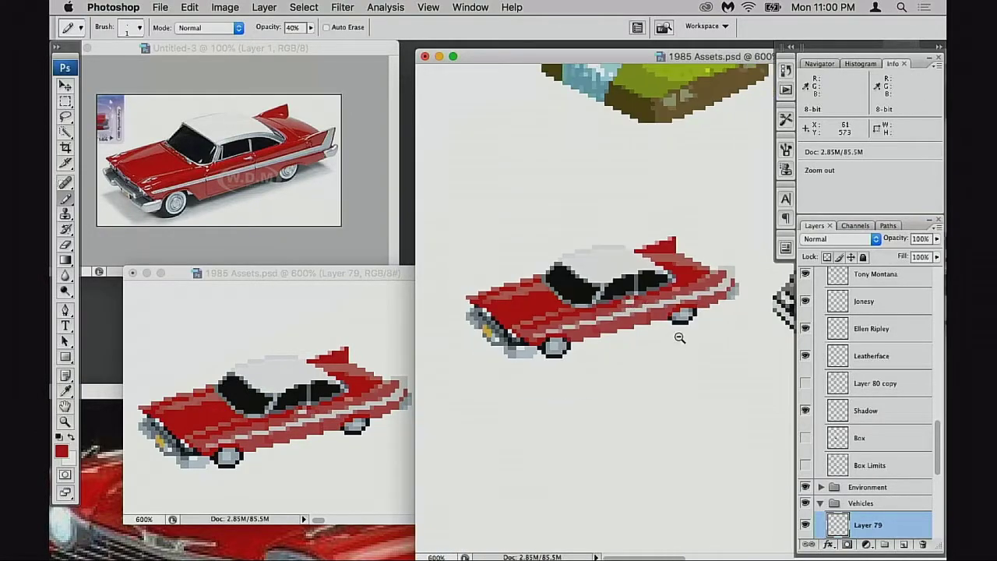
pyautogui.keyDown('alt'); pyautogui.keyDown('super'); pyautogui.click(678, 335); pyautogui.keyUp('super'); pyautogui.keyUp('alt')
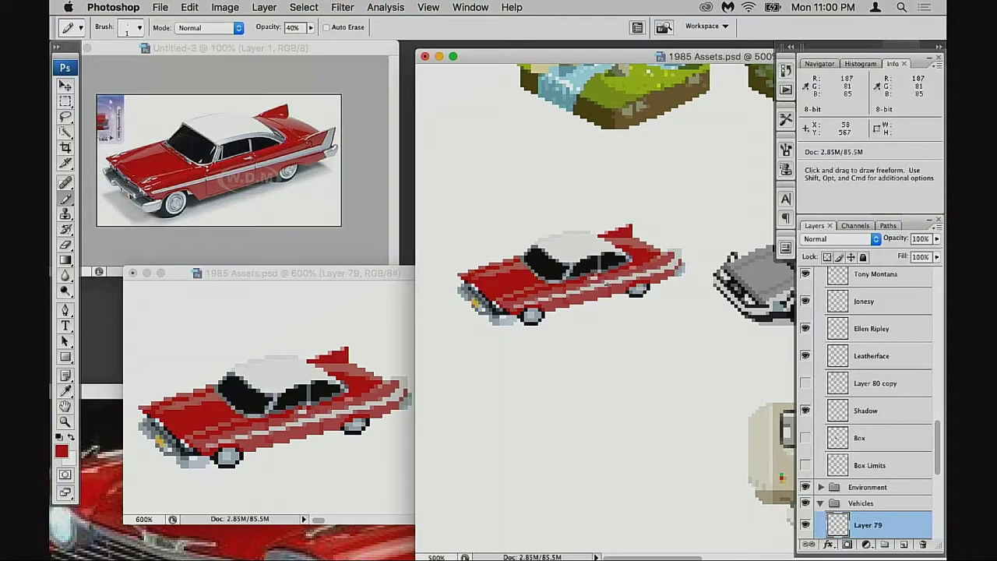
# - Repaint the soft edge pixels near the far tail fin's tip with sampled muted red at 100% opacity
pyautogui.moveTo(502, 258); pyautogui.dragTo(564, 279)
pyautogui.keyDown('alt'); pyautogui.click(559, 267); pyautogui.keyUp('alt')
pyautogui.press('0')
pyautogui.moveTo(659, 283); pyautogui.dragTo(535, 333)
pyautogui.moveTo(754, 268)
pyautogui.mouseDown()
pyautogui.moveTo(548, 341)
pyautogui.moveTo(475, 355)
pyautogui.mouseUp()
pyautogui.moveTo(764, 279); pyautogui.dragTo(483, 341)
pyautogui.click(574, 262)
pyautogui.click(630, 244)
# - Try extending the muted red smoothing pixels farther along the far tail fin's upper edge
pyautogui.click(617, 239)
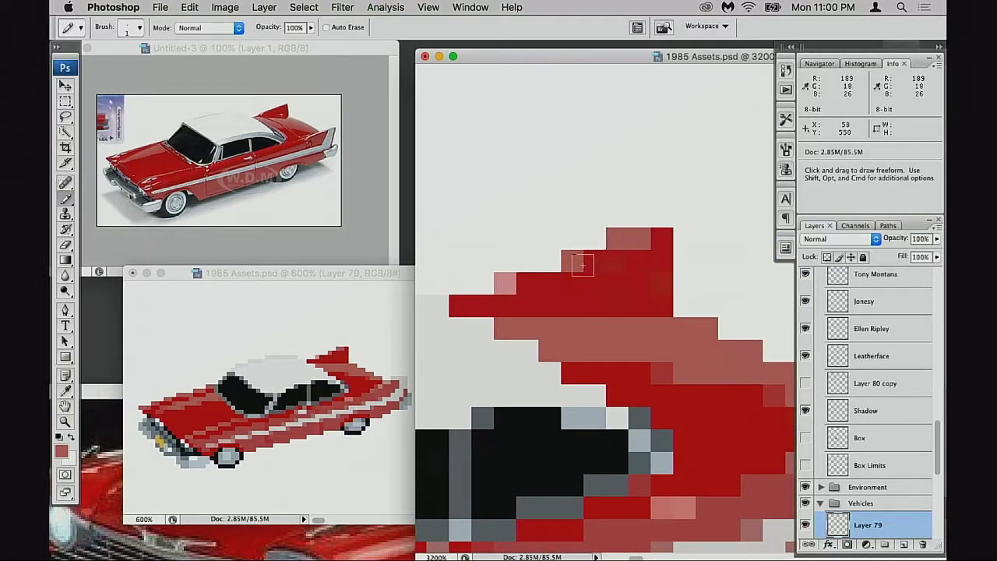
pyautogui.click(550, 260)
pyautogui.moveTo(505, 283); pyautogui.dragTo(491, 290)
pyautogui.press('super+z')
pyautogui.press('alt+super+z')
pyautogui.press('alt+super+z')
pyautogui.press('alt+super+z')
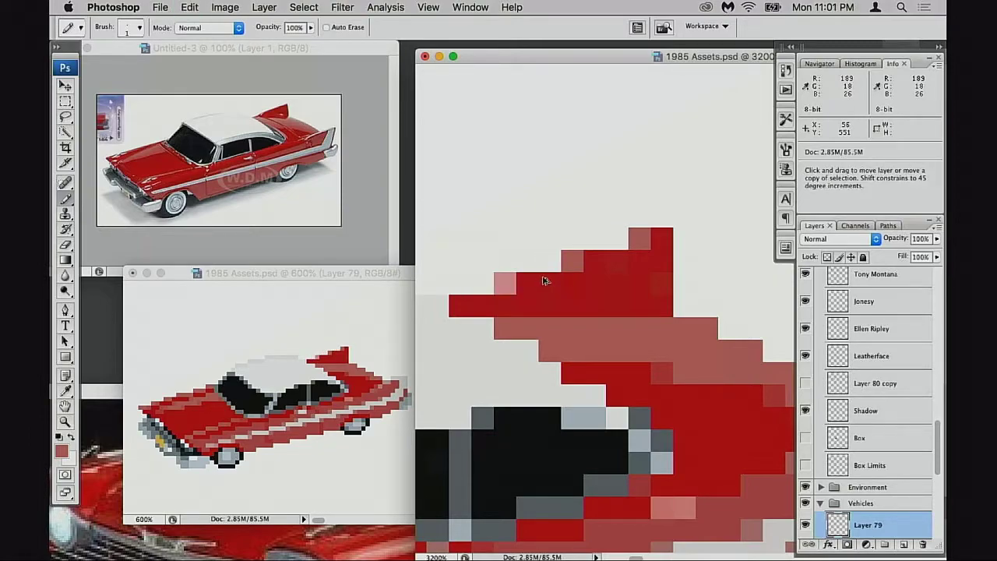
# - Paint the front smoothing pixel on the far tail fin's upper edge muted red
pyautogui.click(506, 283)
pyautogui.moveTo(553, 317); pyautogui.dragTo(650, 309)
pyautogui.keyDown('alt'); pyautogui.click(594, 331); pyautogui.keyUp('alt')
pyautogui.keyDown('alt'); pyautogui.click(602, 335); pyautogui.keyUp('alt')
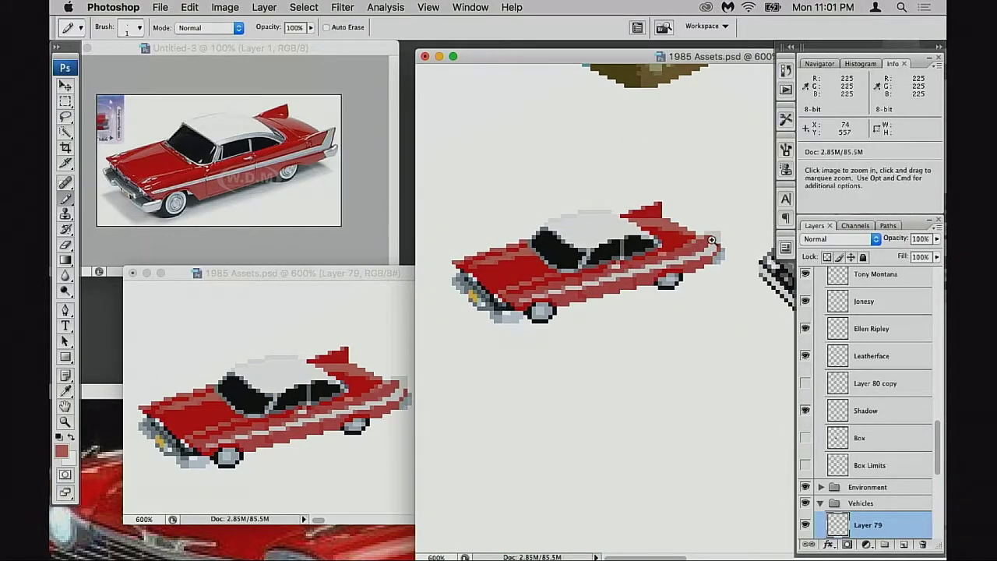
# - Add light gray highlight pixels where the trunk meets the near tail fin, using the sampled fin trim color
pyautogui.press('super+equal')
pyautogui.press('super+equal')
pyautogui.press('super+equal')
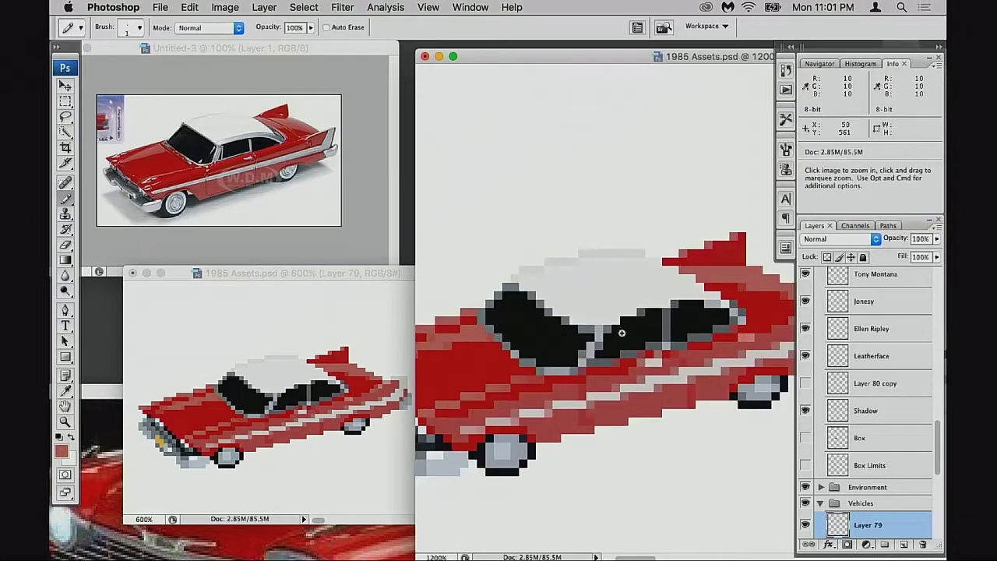
pyautogui.keyDown('alt'); pyautogui.click(716, 276); pyautogui.keyUp('alt')
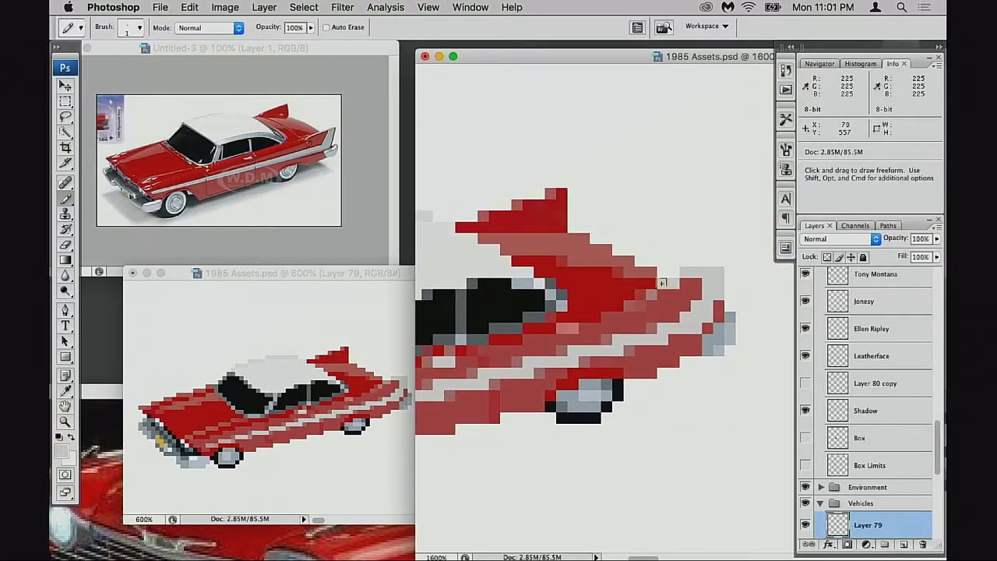
pyautogui.click(642, 292)
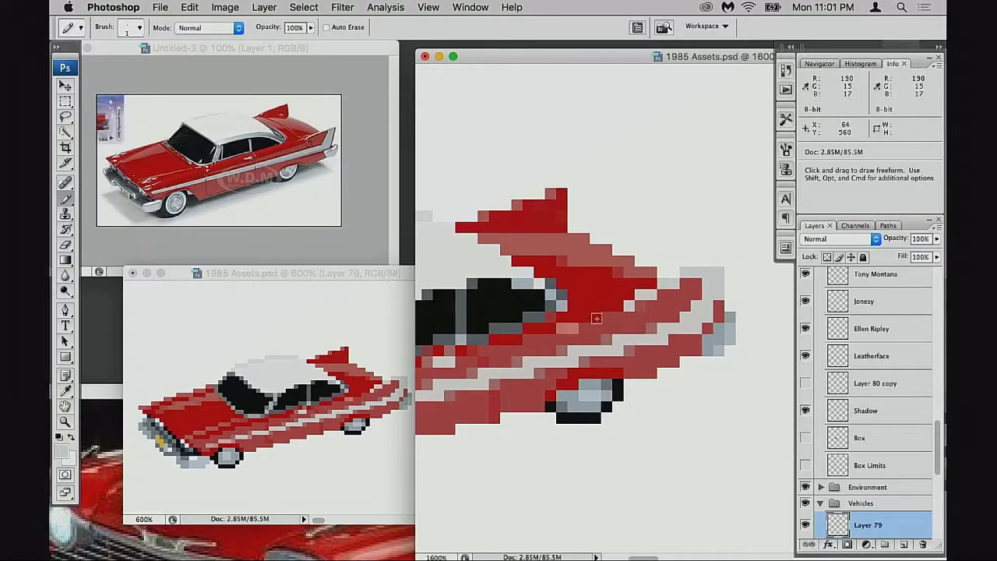
# - Blend the light highlight pixels between the trunk and near tail fin into the bodywork with sampled muted reds
pyautogui.press('alt')
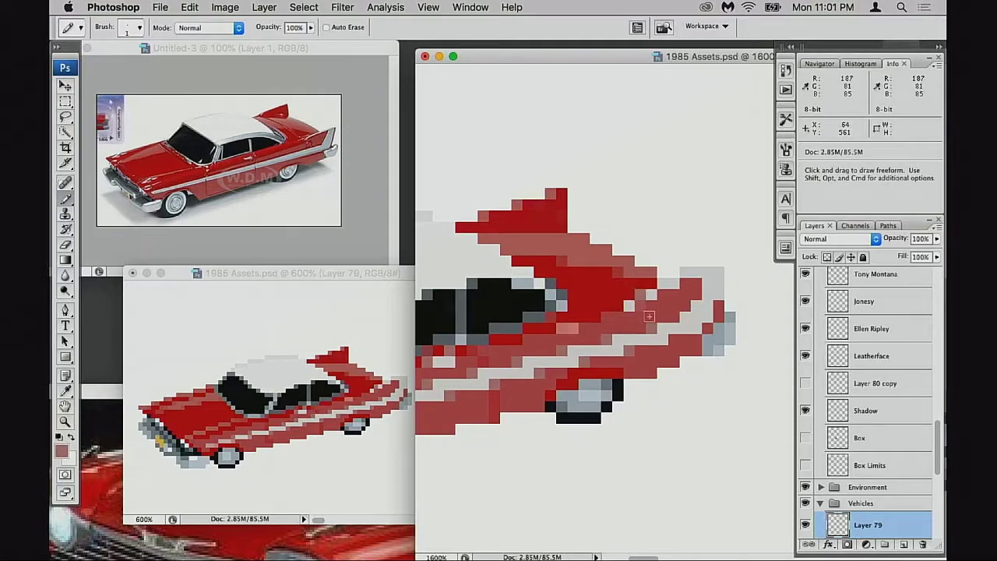
pyautogui.keyDown('alt'); pyautogui.click(646, 294); pyautogui.keyUp('alt')
pyautogui.keyDown('alt'); pyautogui.click(619, 328); pyautogui.keyUp('alt')
pyautogui.press('3')
pyautogui.click(639, 306)
pyautogui.keyDown('alt'); pyautogui.click(637, 307); pyautogui.keyUp('alt')
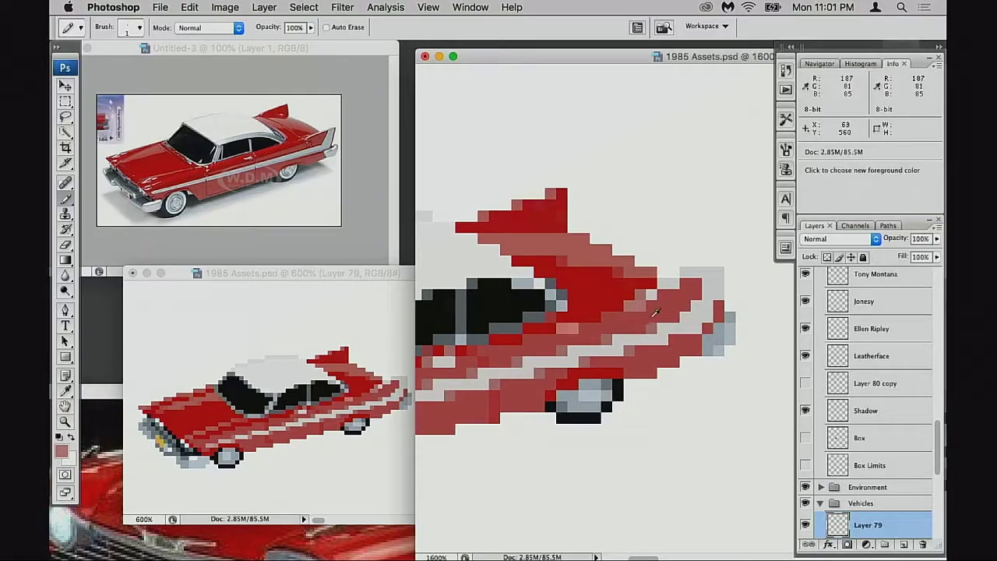
pyautogui.keyDown('alt'); pyautogui.click(649, 296); pyautogui.keyUp('alt')
pyautogui.click(638, 305)
pyautogui.press('super+z')
pyautogui.keyDown('alt'); pyautogui.click(633, 303); pyautogui.keyUp('alt')
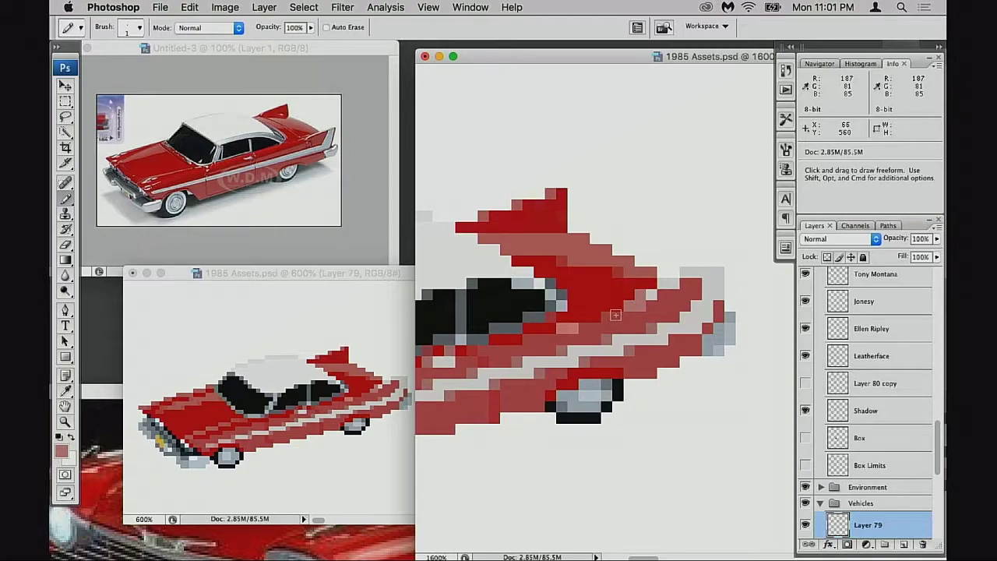
pyautogui.keyDown('alt'); pyautogui.click(621, 313); pyautogui.keyUp('alt')
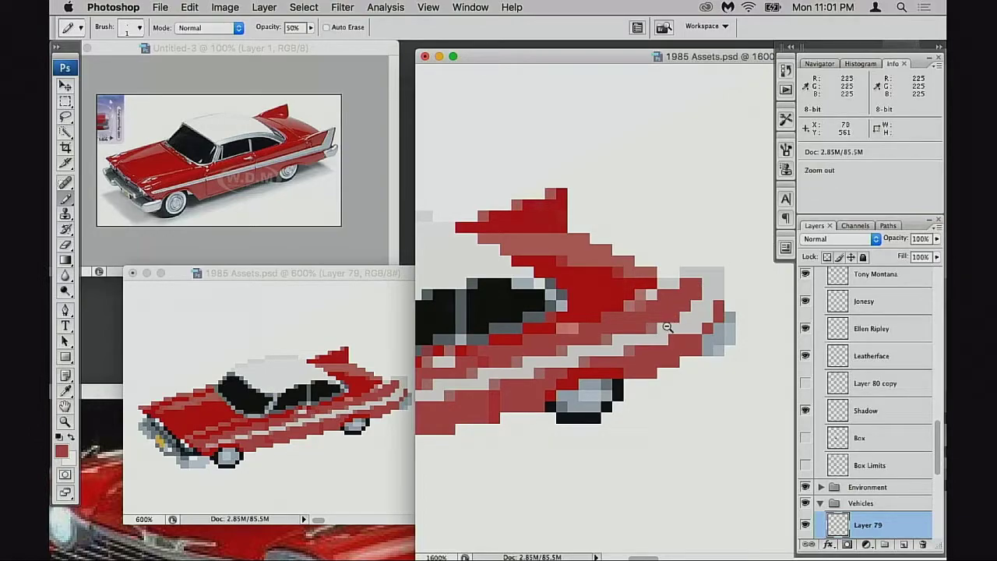
# - Examine the whole car at reduced zoom beside the neighboring vehicle
pyautogui.keyDown('alt'); pyautogui.click(664, 334); pyautogui.keyUp('alt')
pyautogui.keyDown('alt'); pyautogui.click(664, 338); pyautogui.keyUp('alt')
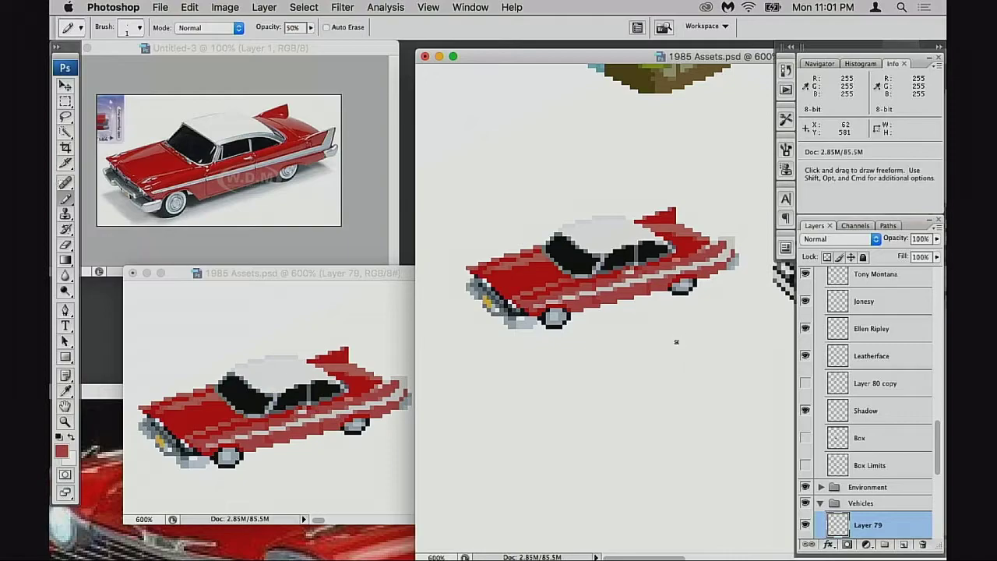
pyautogui.keyDown('alt'); pyautogui.click(665, 333); pyautogui.keyUp('alt')
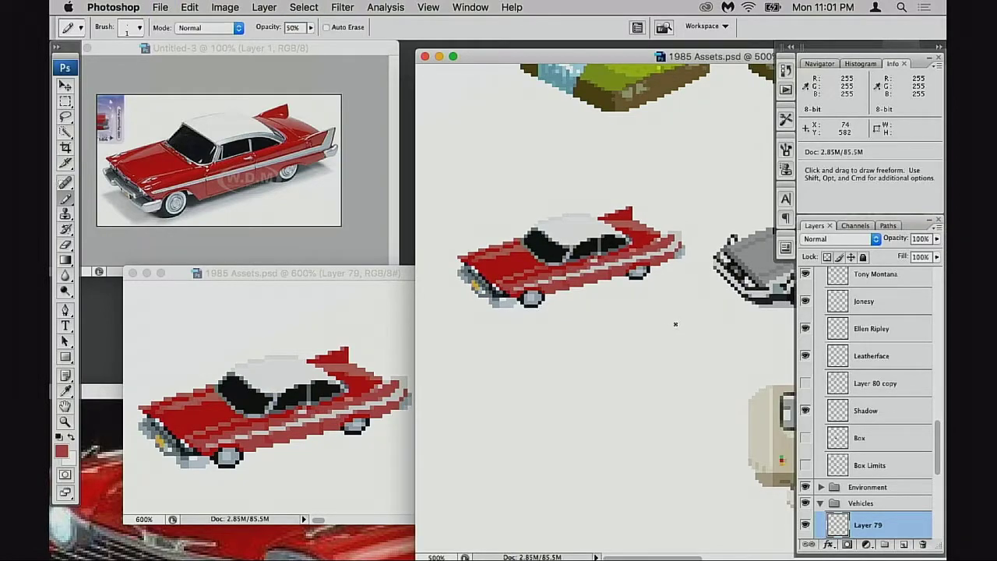
pyautogui.press('space')
pyautogui.keyDown('alt'); pyautogui.click(657, 332); pyautogui.keyUp('alt')
pyautogui.keyDown('alt'); pyautogui.click(656, 333); pyautogui.keyUp('alt')
pyautogui.moveTo(657, 332); pyautogui.dragTo(657, 287)
# - Try moving the car to another spot on the canvas
pyautogui.press('v')
pyautogui.moveTo(550, 328); pyautogui.dragTo(646, 410)
pyautogui.press('space')
pyautogui.moveTo(621, 371); pyautogui.dragTo(614, 282)
pyautogui.press('super+z')
# - Soften the black and white pixels along the grille's upper edge with sampled dark gray at 50% opacity
pyautogui.press('space')
pyautogui.keyDown('super'); pyautogui.click(494, 274); pyautogui.keyUp('super')
pyautogui.keyDown('super'); pyautogui.click(537, 340); pyautogui.keyUp('super')
pyautogui.keyDown('super'); pyautogui.click(537, 340); pyautogui.keyUp('super')
pyautogui.moveTo(521, 377); pyautogui.dragTo(582, 357)
pyautogui.keyDown('super'); pyautogui.click(574, 291); pyautogui.keyUp('super')
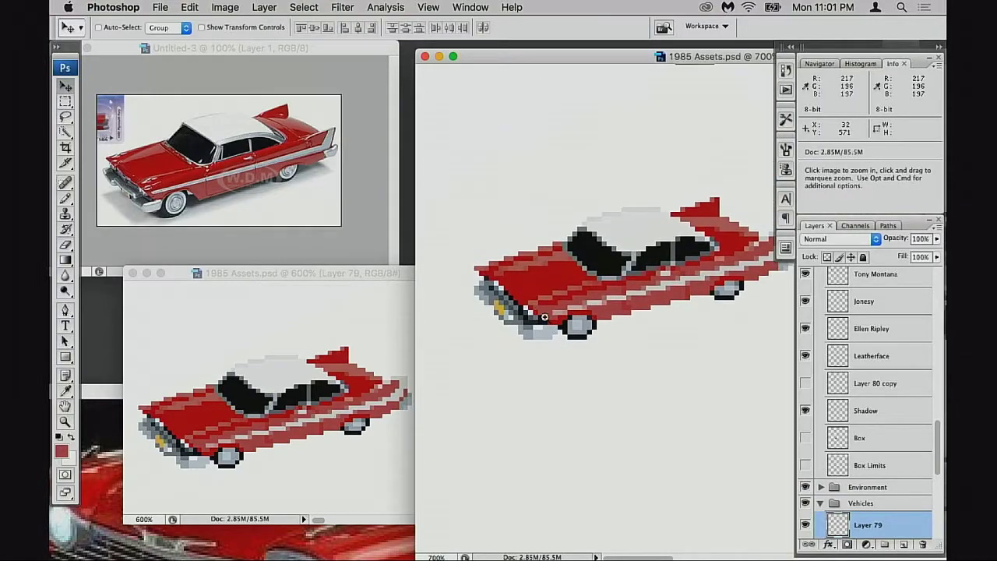
pyautogui.click(544, 317)
pyautogui.click(557, 307)
pyautogui.click(577, 292)
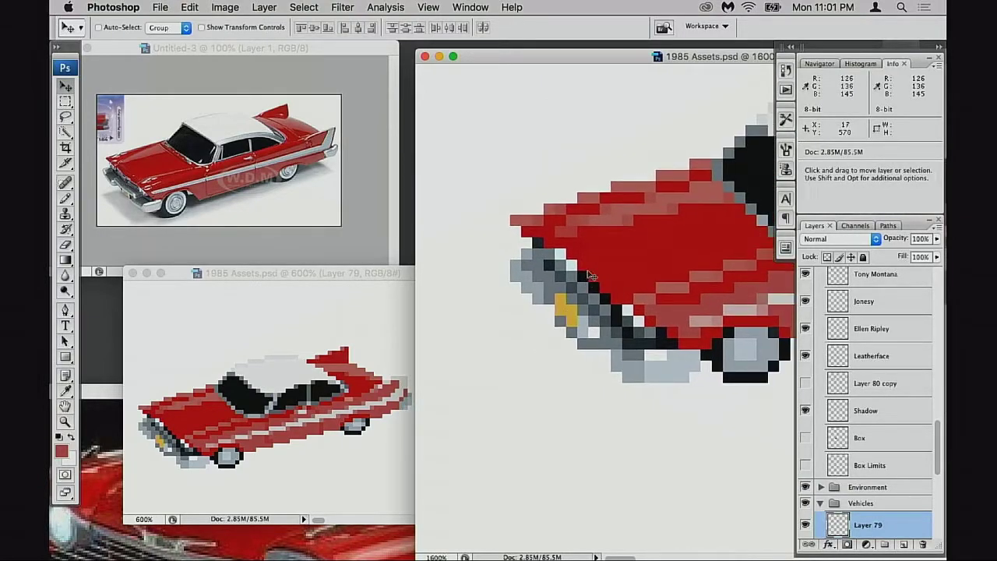
pyautogui.press('b')
pyautogui.keyDown('alt'); pyautogui.click(596, 295); pyautogui.keyUp('alt')
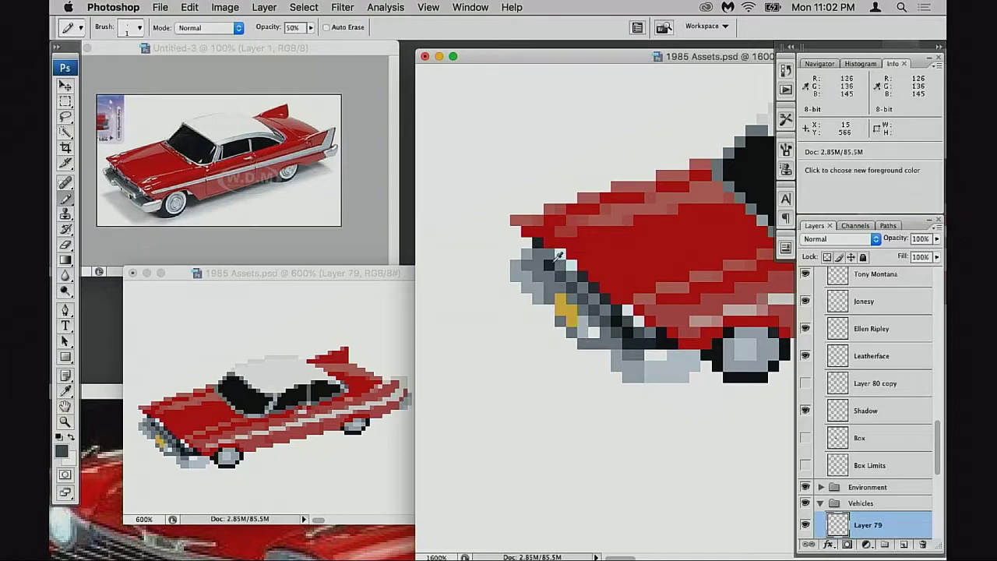
pyautogui.keyDown('alt'); pyautogui.click(565, 274); pyautogui.keyUp('alt')
pyautogui.click(552, 256)
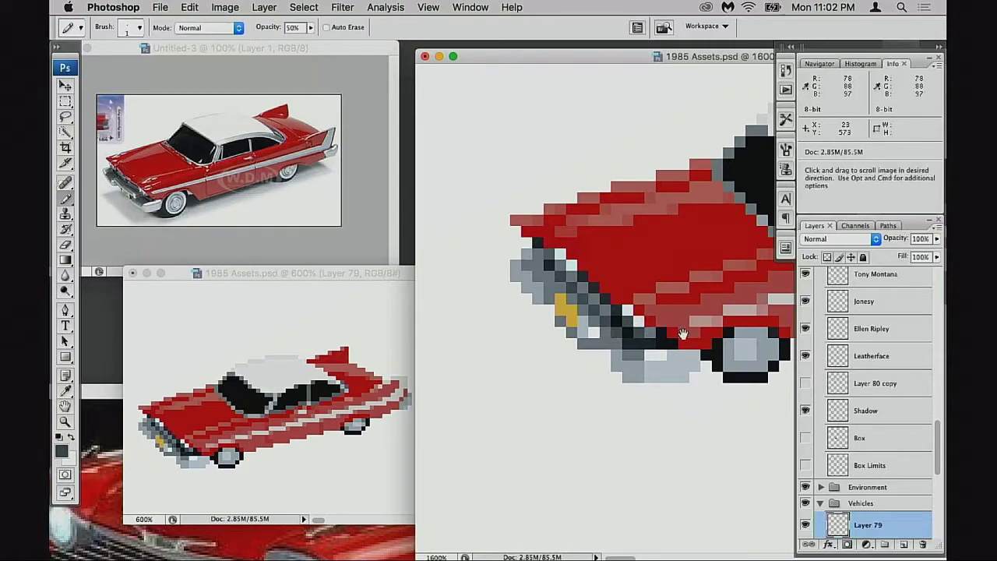
# - Retouch the front wheel's hub with sampled gray and soften the tire's lower corners with black at 50% opacity
pyautogui.hscroll(5, 608, 337)
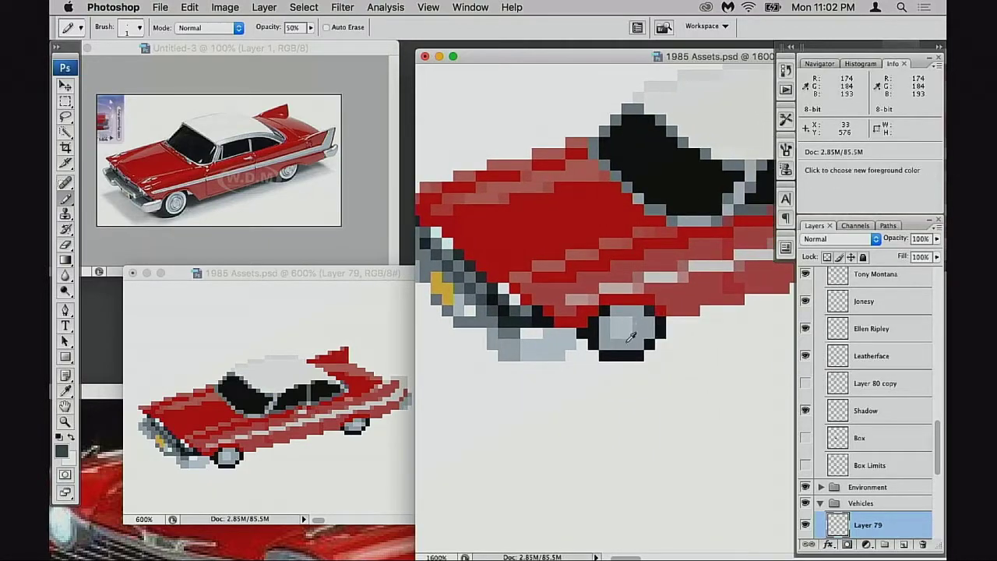
pyautogui.keyDown('alt'); pyautogui.click(618, 339); pyautogui.keyUp('alt')
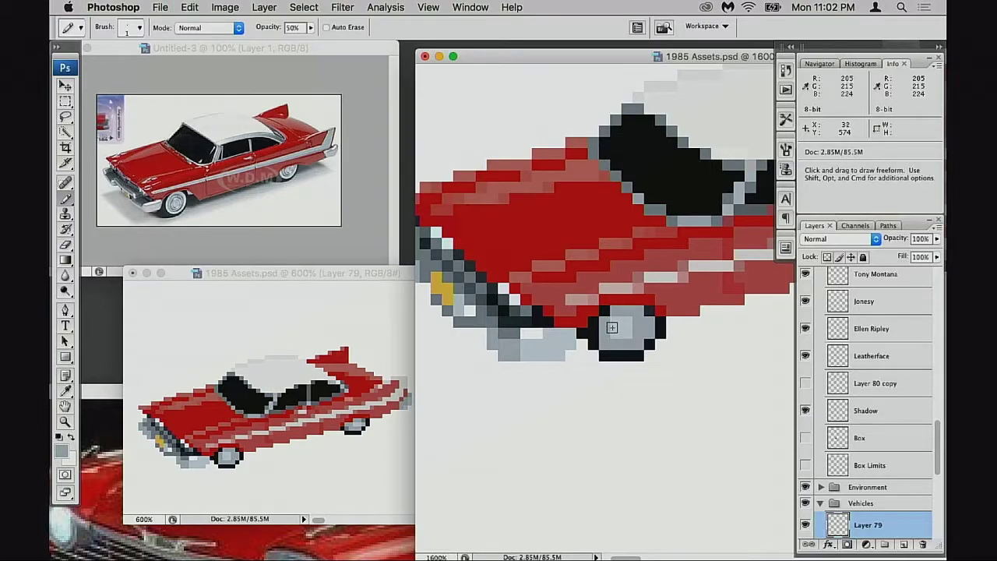
pyautogui.keyDown('alt'); pyautogui.click(584, 339); pyautogui.keyUp('alt')
pyautogui.click(594, 355)
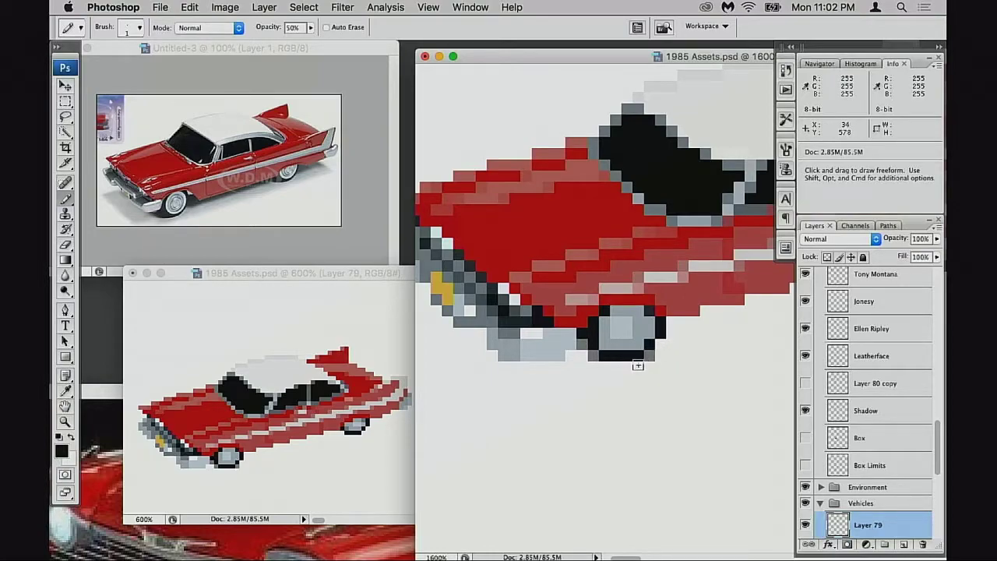
# - Soften the rear tire's lower corners with single black pixels at 50% opacity, undoing excess ones
pyautogui.hscroll(10, 633, 342)
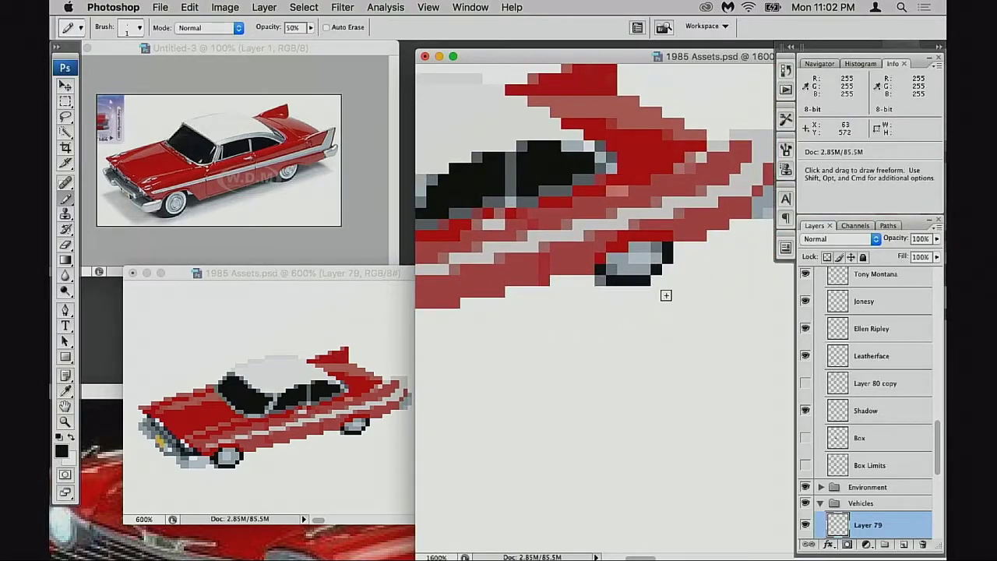
pyautogui.click(668, 270)
pyautogui.click(657, 281)
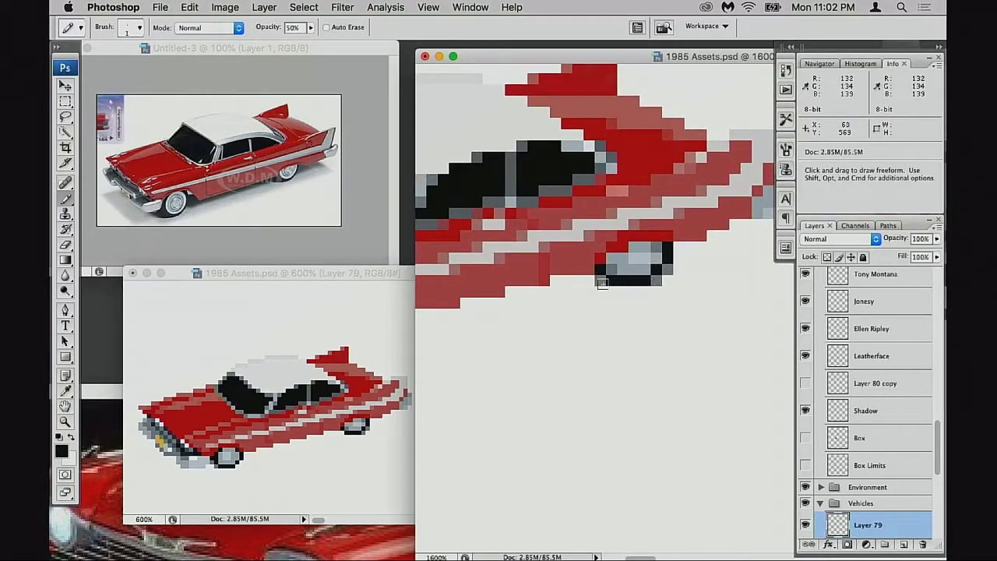
pyautogui.press('super+alt+z')
pyautogui.press('super+alt+z')
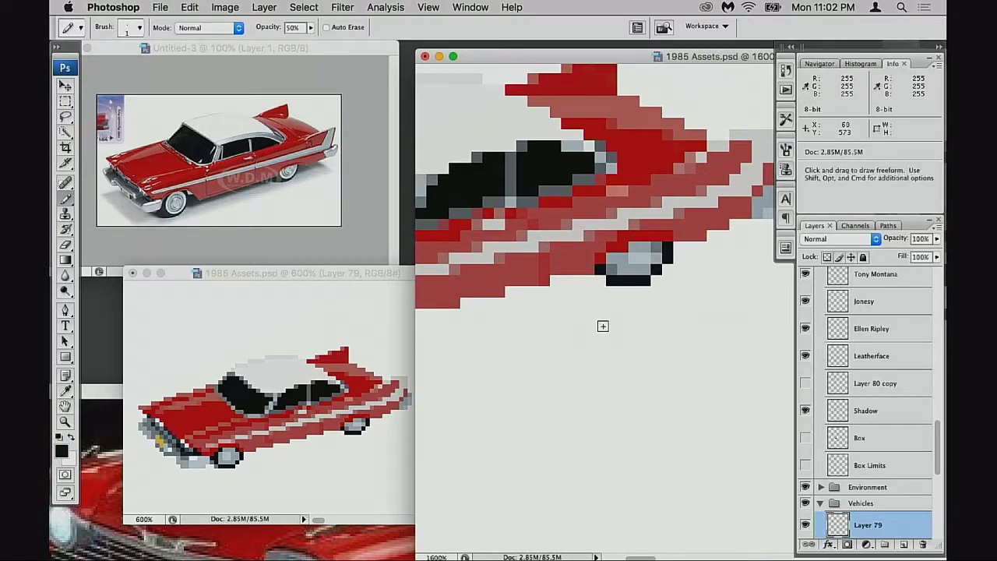
pyautogui.click(601, 281)
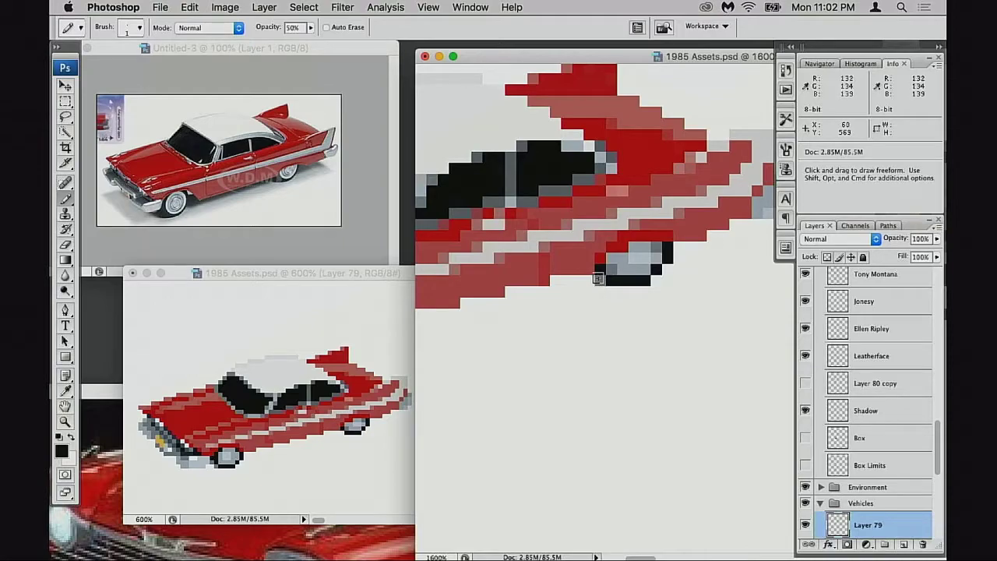
pyautogui.keyDown('alt'); pyautogui.click(588, 339); pyautogui.keyUp('alt')
pyautogui.keyDown('alt'); pyautogui.click(594, 343); pyautogui.keyUp('alt')
pyautogui.keyDown('alt'); pyautogui.click(608, 327); pyautogui.keyUp('alt')
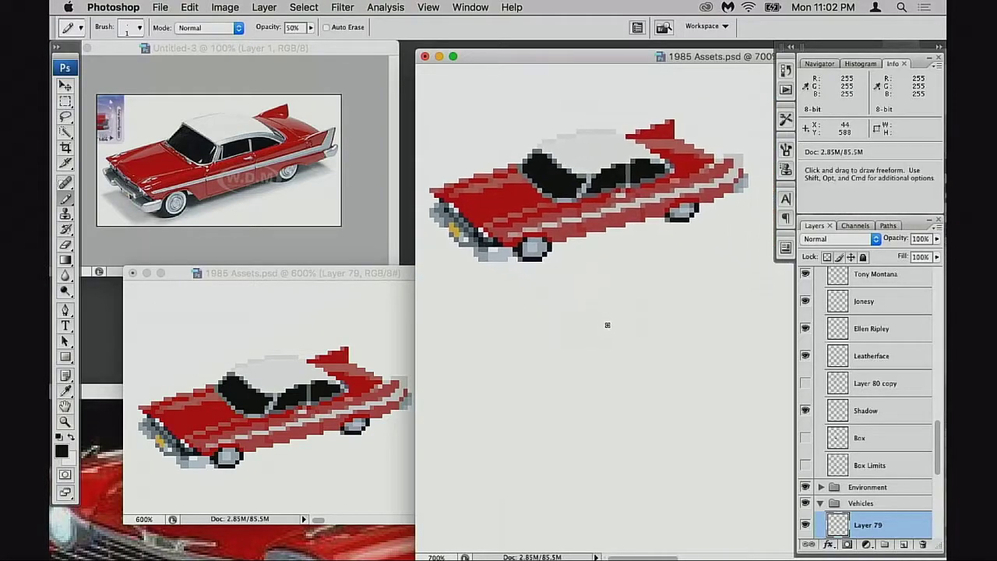
# - Set the Shadow layer in the Vehicles group to 100% opacity and sample the DeLorean's shadow gray
pyautogui.scroll(-5, 840, 399)
pyautogui.scroll(-1, 839, 399)
pyautogui.click(807, 462)
pyautogui.moveTo(667, 426); pyautogui.dragTo(579, 404)
pyautogui.click(806, 462)
pyautogui.click(806, 462)
pyautogui.click(857, 462)
pyautogui.press('v')
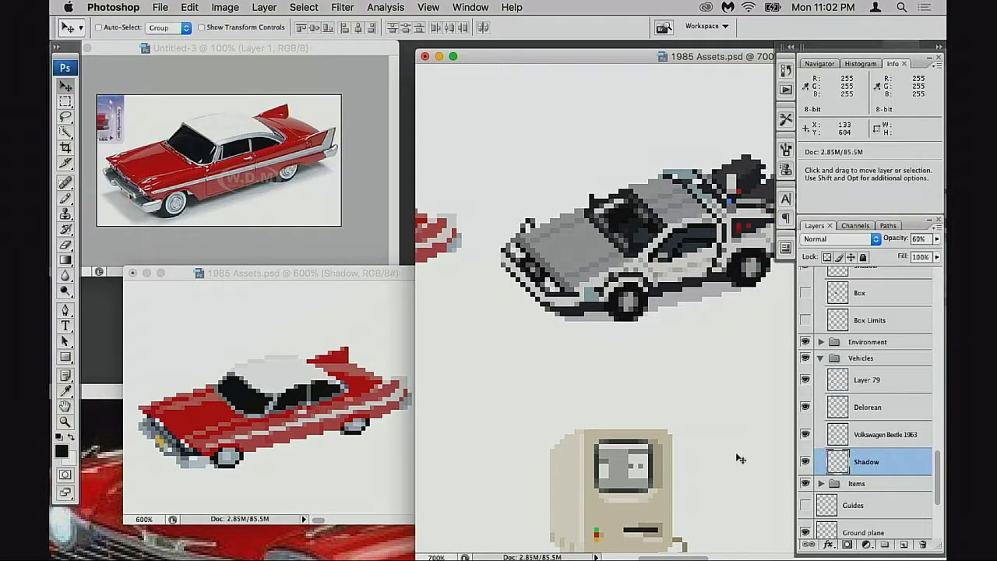
pyautogui.press('0')
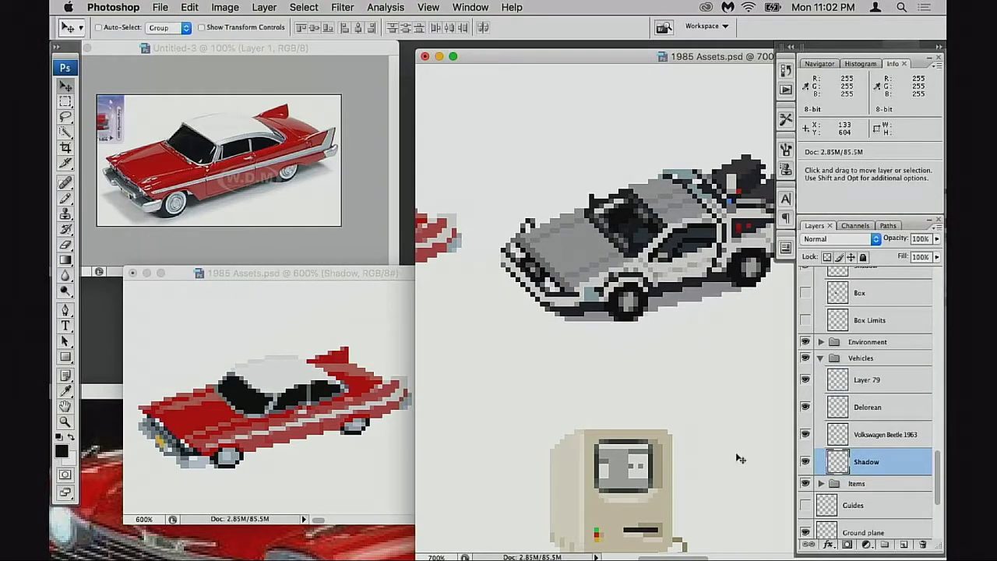
pyautogui.press('i')
pyautogui.click(677, 290)
pyautogui.hscroll(-10, 662, 319)
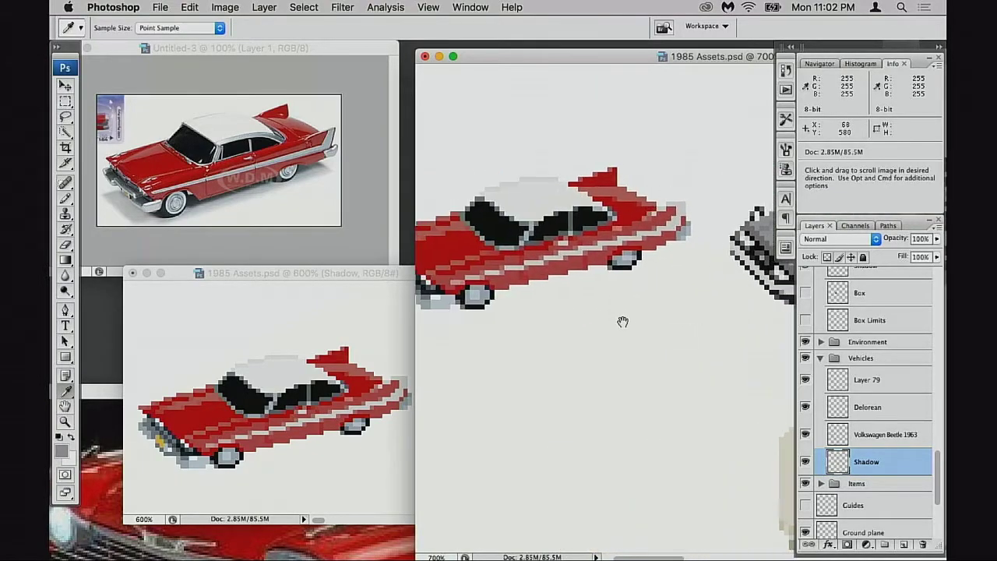
# - Paint a gray shadow strip beneath the red car's side between the wheels using a 3-pixel pencil at 100% opacity
pyautogui.hscroll(-3, 623, 321)
pyautogui.press('b')
pyautogui.press(']')
pyautogui.press(']')
pyautogui.moveTo(623, 267); pyautogui.dragTo(558, 281)
pyautogui.press('super+z')
pyautogui.hscroll(12, 619, 300)
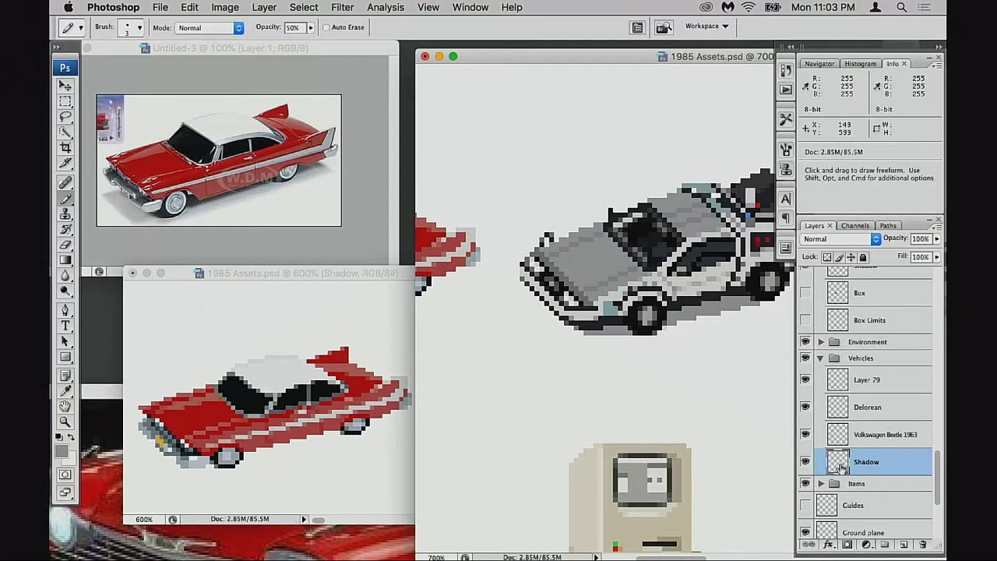
pyautogui.press('0')
pyautogui.hscroll(-5, 576, 292)
pyautogui.moveTo(514, 294)
pyautogui.mouseDown()
pyautogui.moveTo(557, 280)
pyautogui.moveTo(472, 309)
pyautogui.moveTo(602, 276)
pyautogui.mouseUp()
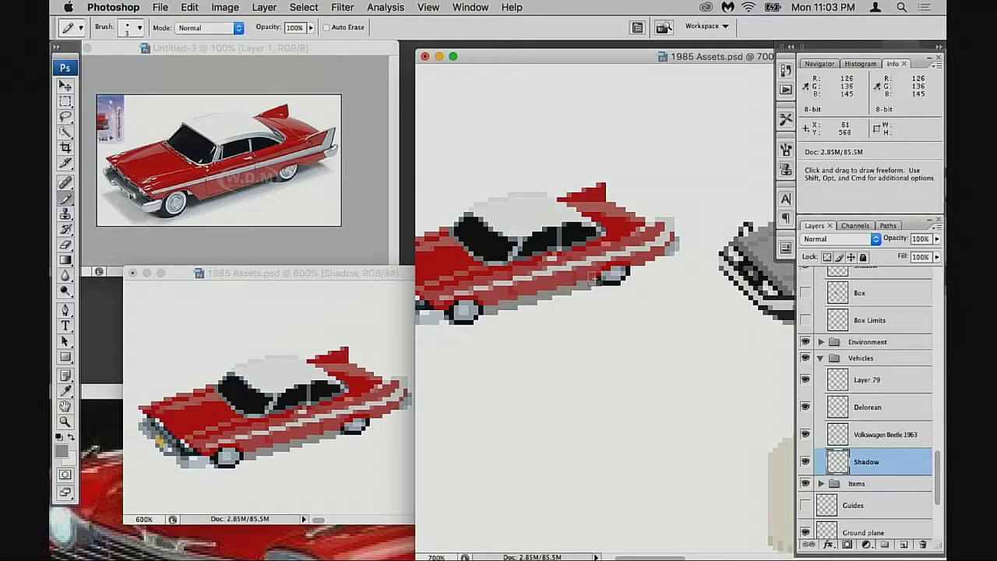
# - Widen the gray shadow along the car's underside and around the wheels, undoing misplaced strokes
pyautogui.hscroll(-5, 637, 259)
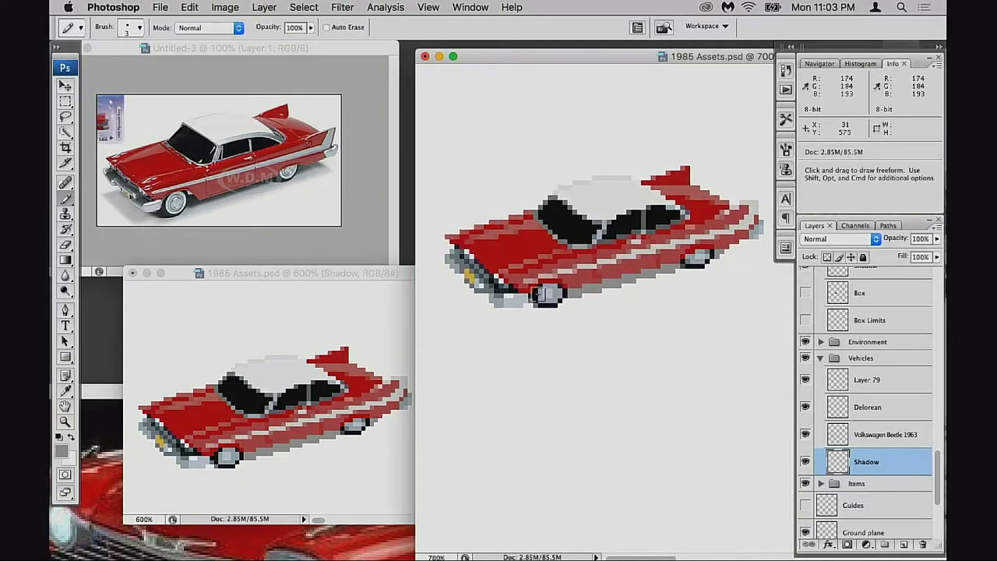
pyautogui.hscroll(-2, 605, 307)
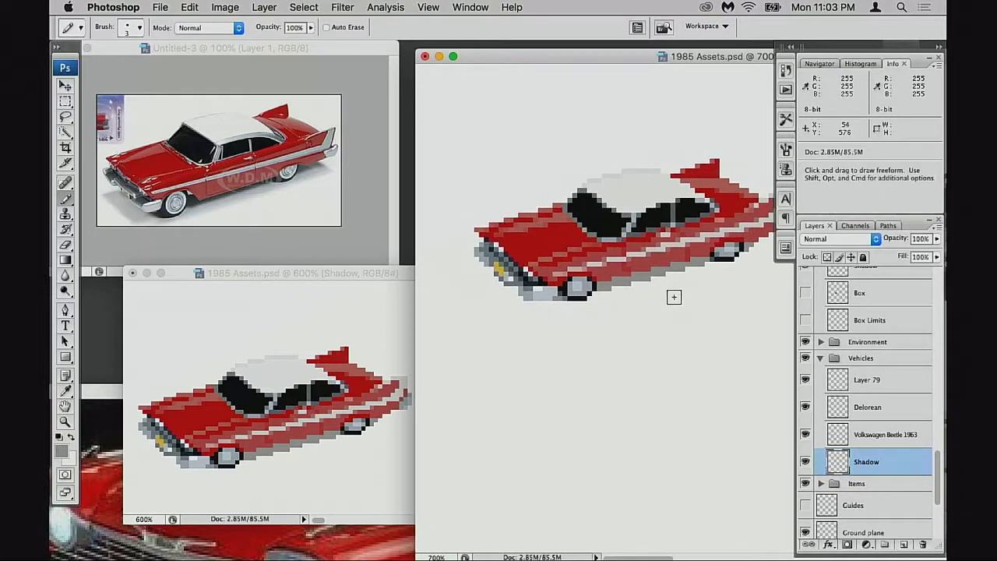
pyautogui.scroll(1, 654, 312)
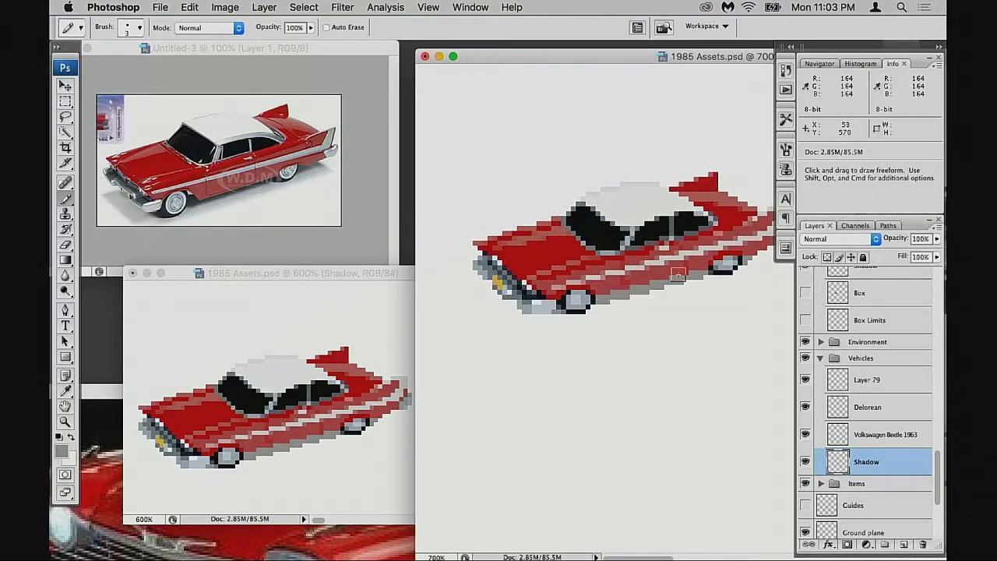
pyautogui.moveTo(680, 294); pyautogui.dragTo(617, 305)
pyautogui.moveTo(507, 338); pyautogui.dragTo(547, 338)
pyautogui.moveTo(610, 340); pyautogui.dragTo(601, 340)
pyautogui.keyDown('alt'); pyautogui.click(612, 343); pyautogui.keyUp('alt')
pyautogui.moveTo(473, 345); pyautogui.dragTo(523, 342)
pyautogui.moveTo(711, 335); pyautogui.dragTo(740, 343)
pyautogui.moveTo(517, 326)
pyautogui.mouseDown()
pyautogui.moveTo(560, 325)
pyautogui.moveTo(537, 309)
pyautogui.moveTo(504, 316)
pyautogui.mouseUp()
pyautogui.press('super+z')
pyautogui.press('super+z')
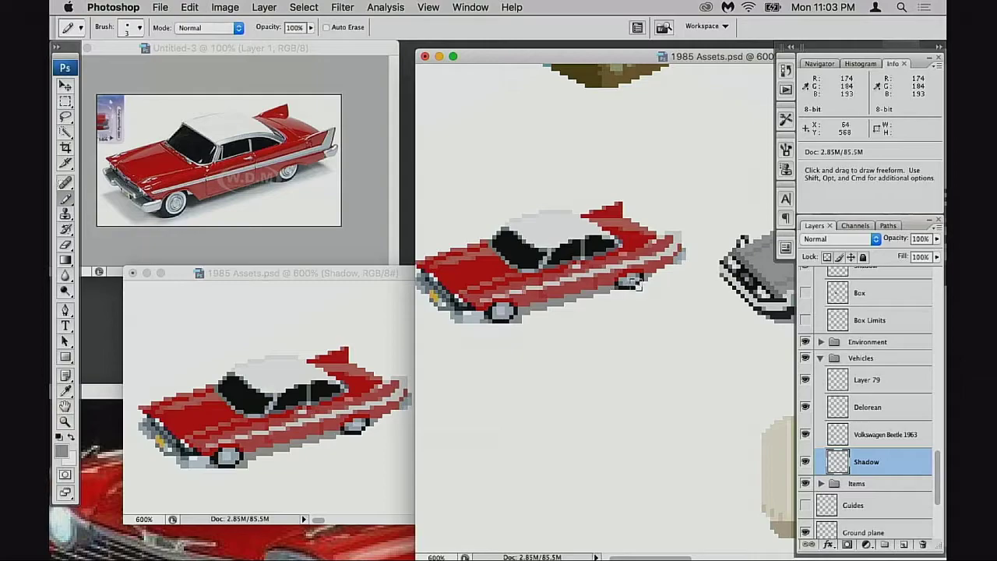
pyautogui.moveTo(640, 282); pyautogui.dragTo(642, 287)
pyautogui.press('super+z')
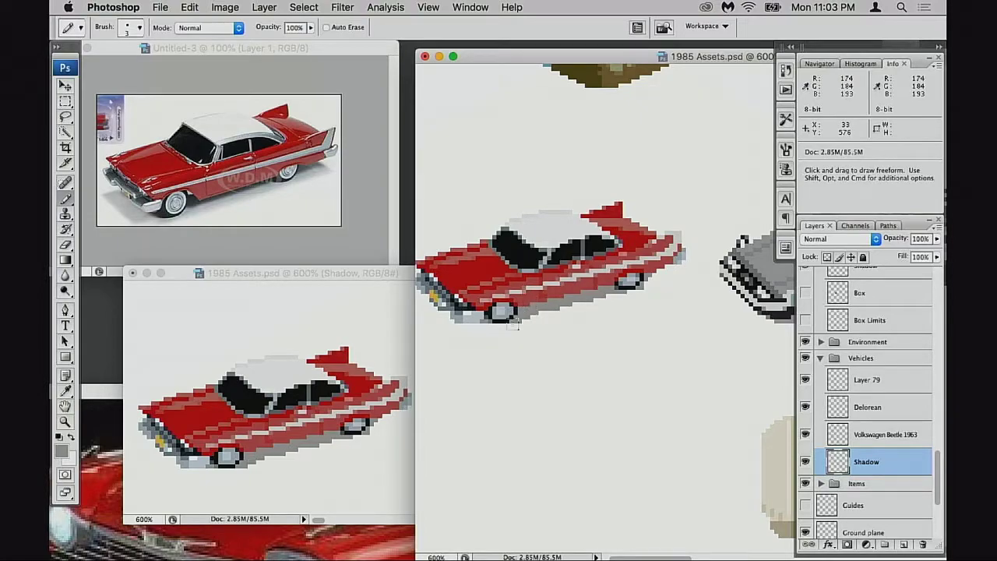
# - Trim the shadow's lower edge behind the front wheel with a 1-pixel eraser
pyautogui.keyDown('alt'); pyautogui.click(569, 361); pyautogui.keyUp('alt')
pyautogui.moveTo(517, 228)
pyautogui.mouseDown()
pyautogui.moveTo(599, 324)
pyautogui.moveTo(614, 323)
pyautogui.mouseUp()
pyautogui.press('e')
pyautogui.press('[')
pyautogui.press('[')
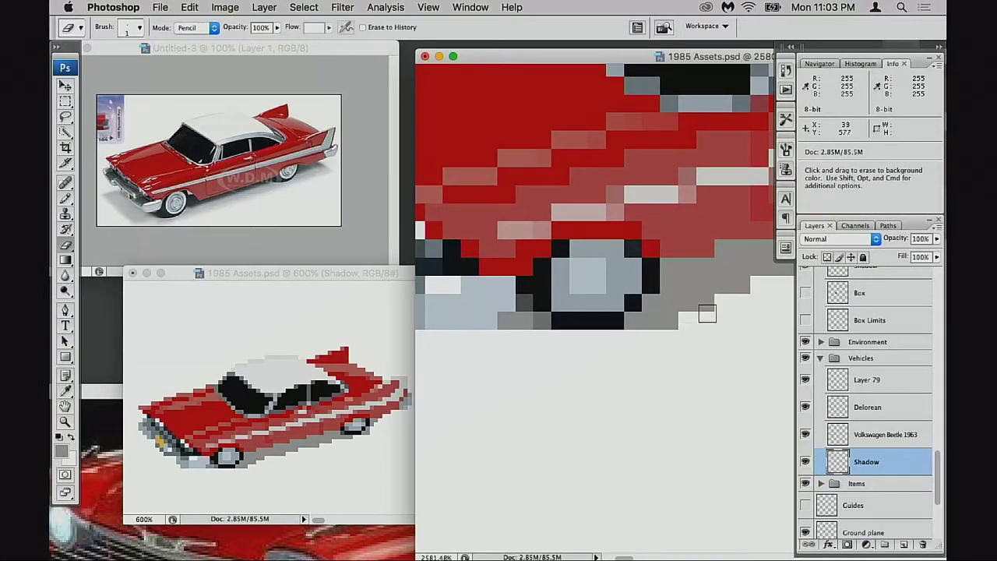
pyautogui.moveTo(677, 335); pyautogui.dragTo(539, 346)
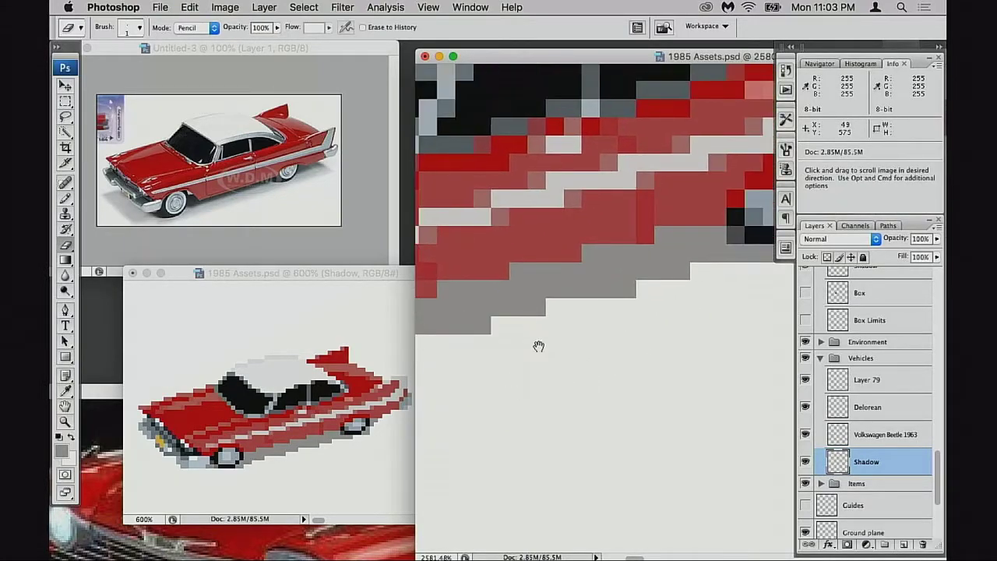
# - Even out the pixel steps along the shadow's lower edge between the wheels, using small selections and the eraser
pyautogui.press('super+minus')
pyautogui.press('Tab')
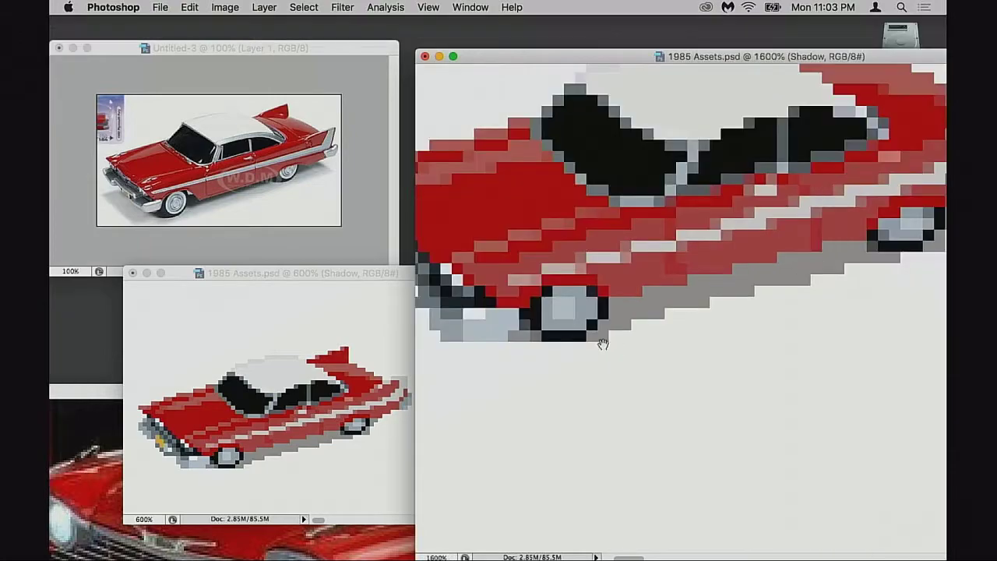
pyautogui.moveTo(762, 335); pyautogui.dragTo(633, 354)
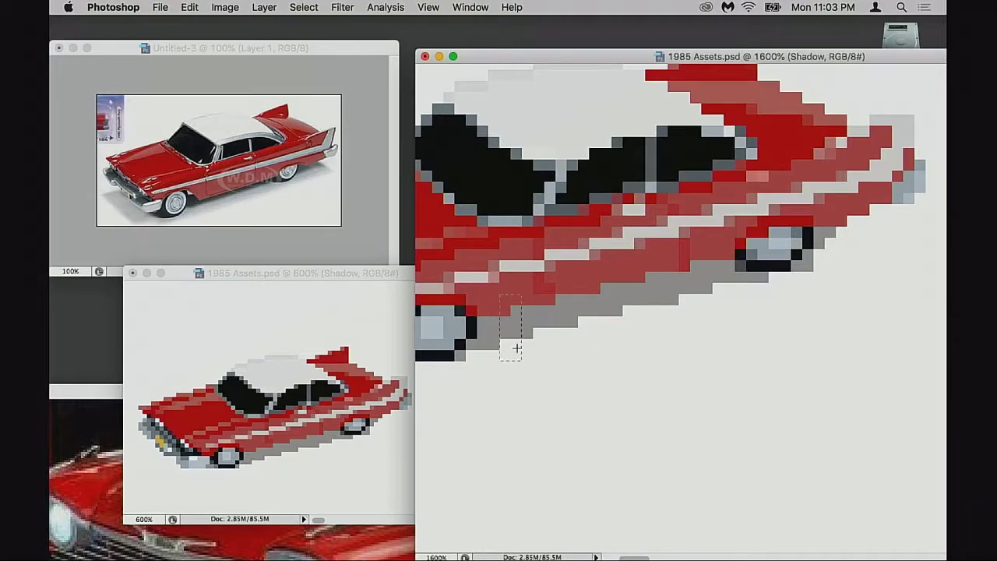
pyautogui.press('super+d')
pyautogui.moveTo(596, 312); pyautogui.dragTo(591, 324)
pyautogui.moveTo(613, 340)
pyautogui.mouseDown()
pyautogui.moveTo(568, 350)
pyautogui.moveTo(535, 378)
pyautogui.moveTo(525, 354)
pyautogui.mouseUp()
pyautogui.press('super+d')
pyautogui.press('e')
pyautogui.click(495, 345)
pyautogui.moveTo(607, 350); pyautogui.dragTo(646, 335)
pyautogui.press('super+d')
pyautogui.press('e')
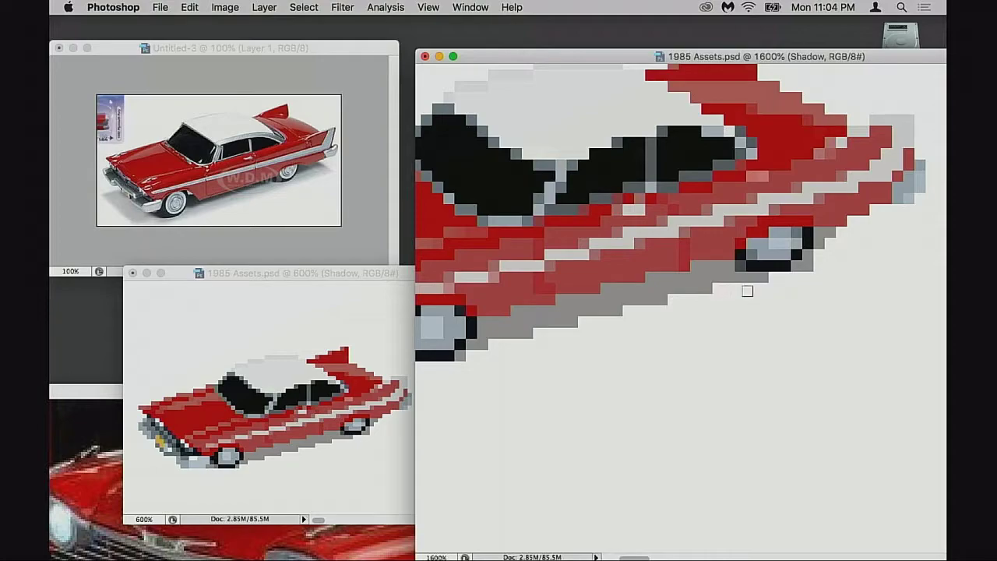
pyautogui.moveTo(698, 336); pyautogui.dragTo(734, 321)
pyautogui.press('super+d')
pyautogui.moveTo(470, 355); pyautogui.dragTo(587, 340)
# - Extend the gray shadow behind the rear wheel and beneath the tail
pyautogui.keyDown('alt'); pyautogui.click(610, 359); pyautogui.keyUp('alt')
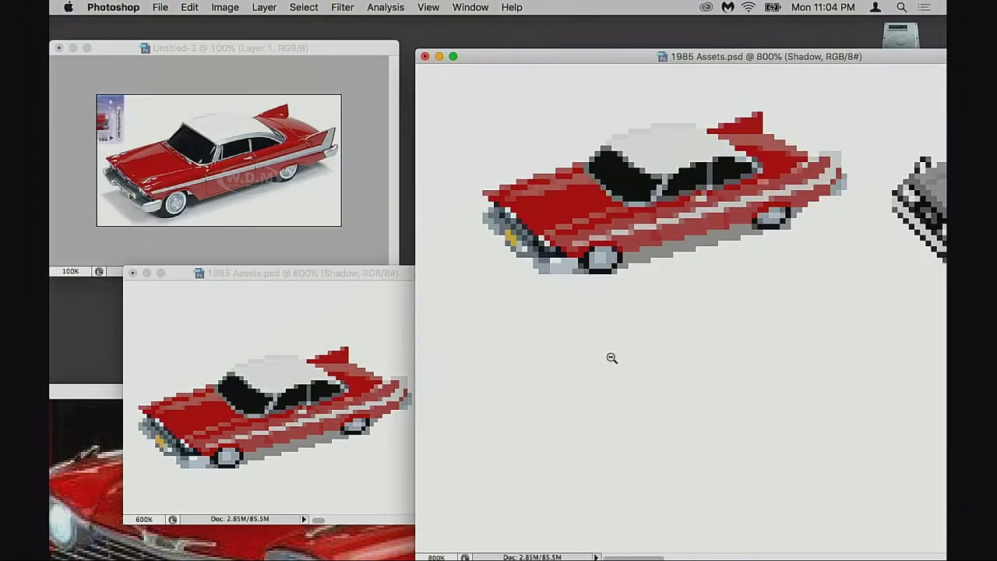
pyautogui.keyDown('alt'); pyautogui.click(613, 359); pyautogui.keyUp('alt')
pyautogui.keyDown('alt'); pyautogui.click(613, 361); pyautogui.keyUp('alt')
pyautogui.keyDown('alt'); pyautogui.click(613, 361); pyautogui.keyUp('alt')
pyautogui.moveTo(636, 305); pyautogui.dragTo(626, 361)
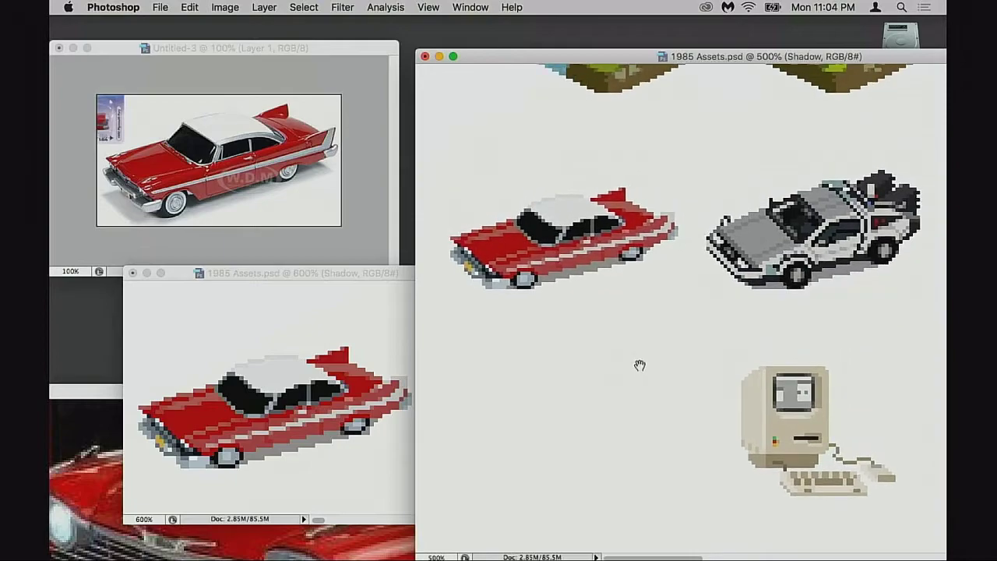
pyautogui.moveTo(668, 258)
pyautogui.mouseDown()
pyautogui.moveTo(737, 299)
pyautogui.moveTo(717, 292)
pyautogui.moveTo(763, 274)
pyautogui.moveTo(677, 318)
pyautogui.moveTo(771, 270)
pyautogui.moveTo(797, 275)
pyautogui.moveTo(779, 292)
pyautogui.moveTo(686, 316)
pyautogui.moveTo(712, 325)
pyautogui.mouseUp()
pyautogui.press('super+z')
pyautogui.press('[')
pyautogui.press('[')
pyautogui.click(363, 389)
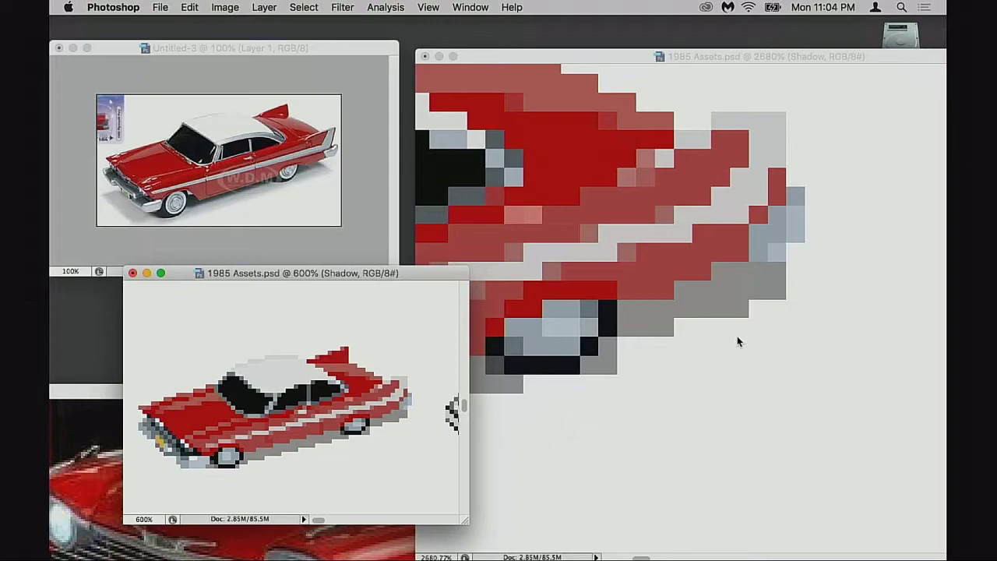
pyautogui.click(796, 340)
# - Shape the shadow beneath the front bumper by painting gray pixels and erasing excess ones along its lowest row
pyautogui.moveTo(622, 350); pyautogui.dragTo(880, 280)
pyautogui.moveTo(715, 340); pyautogui.dragTo(797, 328)
pyautogui.moveTo(546, 301)
pyautogui.mouseDown()
pyautogui.moveTo(541, 310)
pyautogui.moveTo(561, 331)
pyautogui.moveTo(635, 351)
pyautogui.mouseUp()
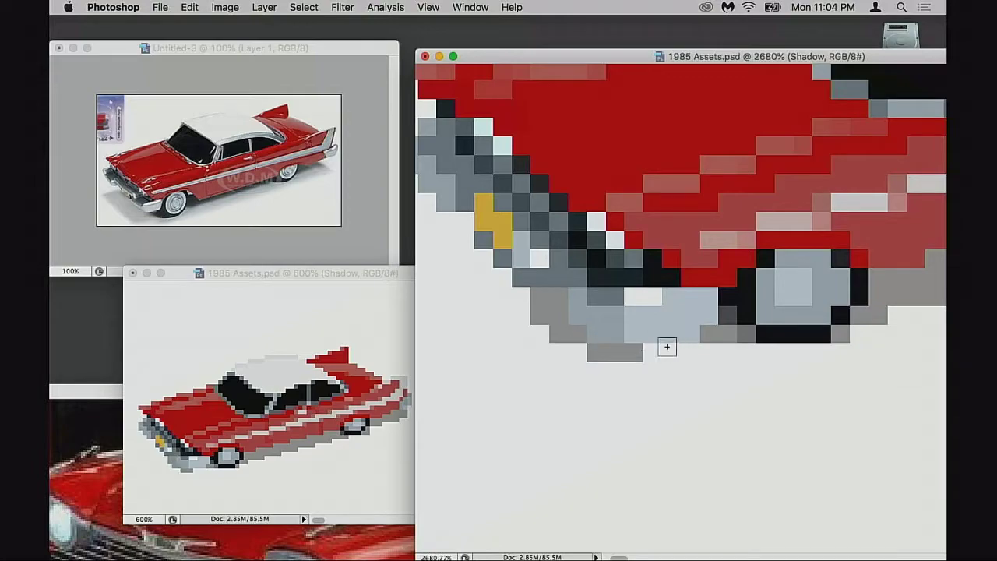
pyautogui.click(653, 351)
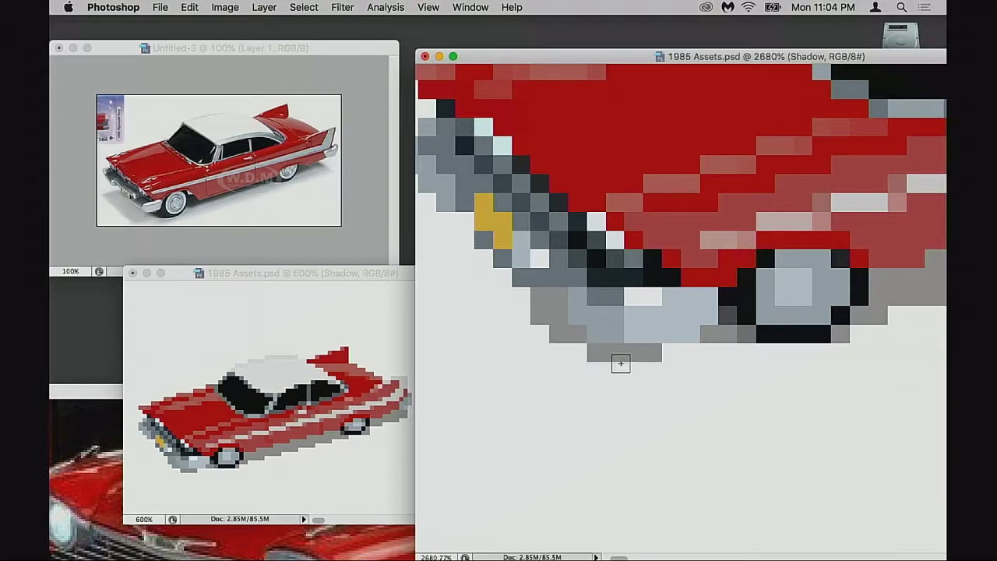
pyautogui.press('e')
pyautogui.moveTo(624, 355); pyautogui.dragTo(538, 362)
pyautogui.moveTo(662, 357); pyautogui.dragTo(566, 362)
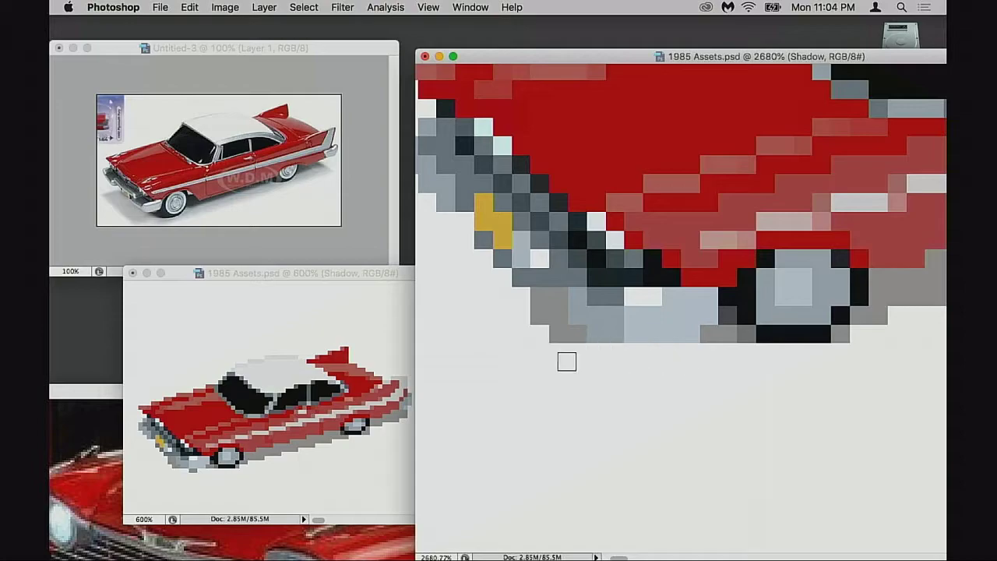
pyautogui.keyDown('alt'); pyautogui.keyDown('super'); pyautogui.click(665, 371); pyautogui.keyUp('super'); pyautogui.keyUp('alt')
pyautogui.keyDown('alt'); pyautogui.keyDown('super'); pyautogui.click(670, 372); pyautogui.keyUp('super'); pyautogui.keyUp('alt')
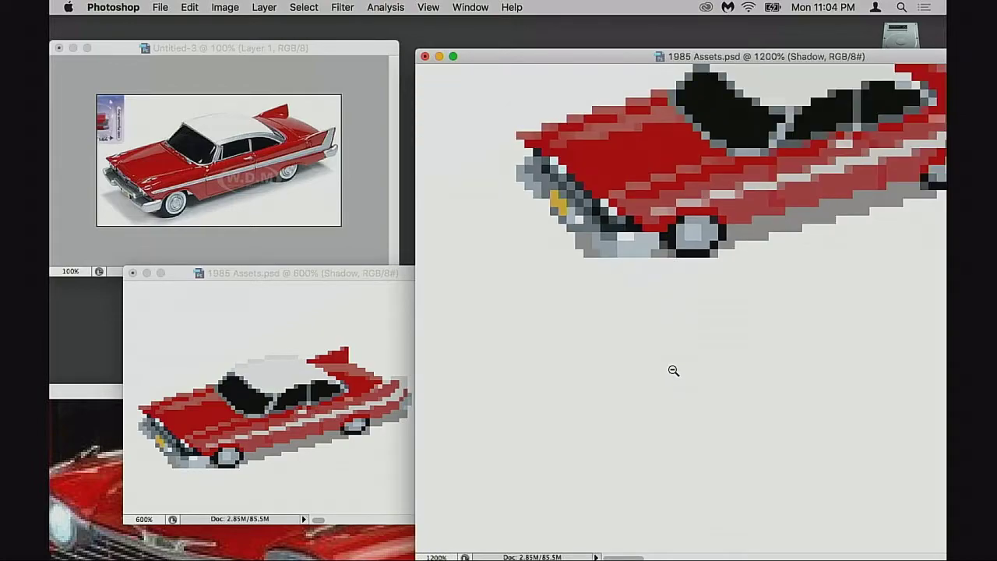
pyautogui.keyDown('alt'); pyautogui.keyDown('super'); pyautogui.click(675, 368); pyautogui.keyUp('super'); pyautogui.keyUp('alt')
pyautogui.keyDown('alt'); pyautogui.keyDown('super'); pyautogui.click(682, 355); pyautogui.keyUp('super'); pyautogui.keyUp('alt')
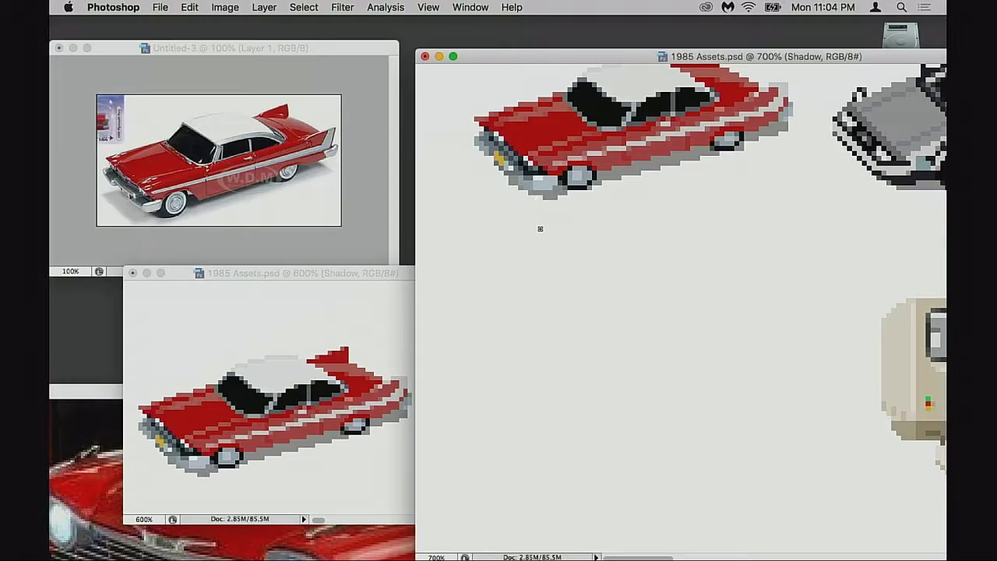
pyautogui.moveTo(568, 225); pyautogui.dragTo(580, 237)
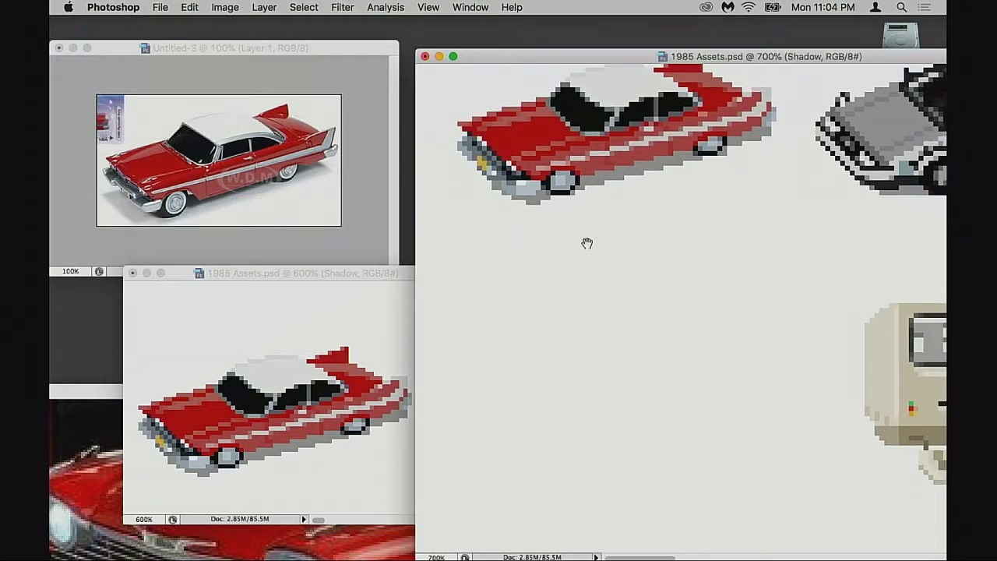
# - Compare the red car's shadow with the shadows of the neighboring vehicles at reduced zoom
pyautogui.keyDown('alt'); pyautogui.click(676, 306); pyautogui.keyUp('alt')
pyautogui.keyDown('alt'); pyautogui.click(677, 307); pyautogui.keyUp('alt')
pyautogui.keyDown('alt'); pyautogui.click(684, 316); pyautogui.keyUp('alt')
pyautogui.moveTo(904, 358); pyautogui.dragTo(719, 356)
pyautogui.hscroll(-10, 719, 356)
pyautogui.press('Tab')
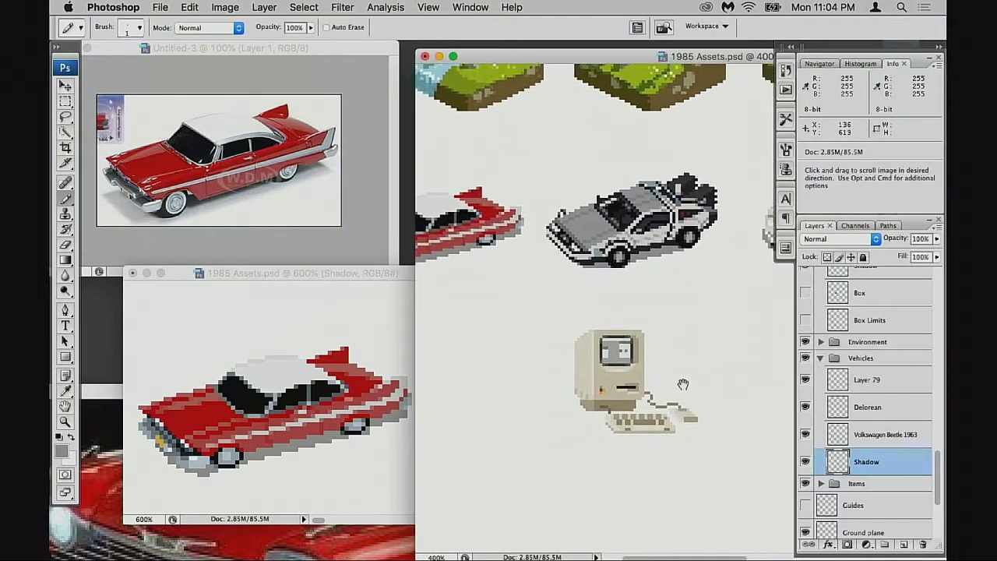
pyautogui.hscroll(5, 702, 381)
pyautogui.hscroll(-5, 663, 369)
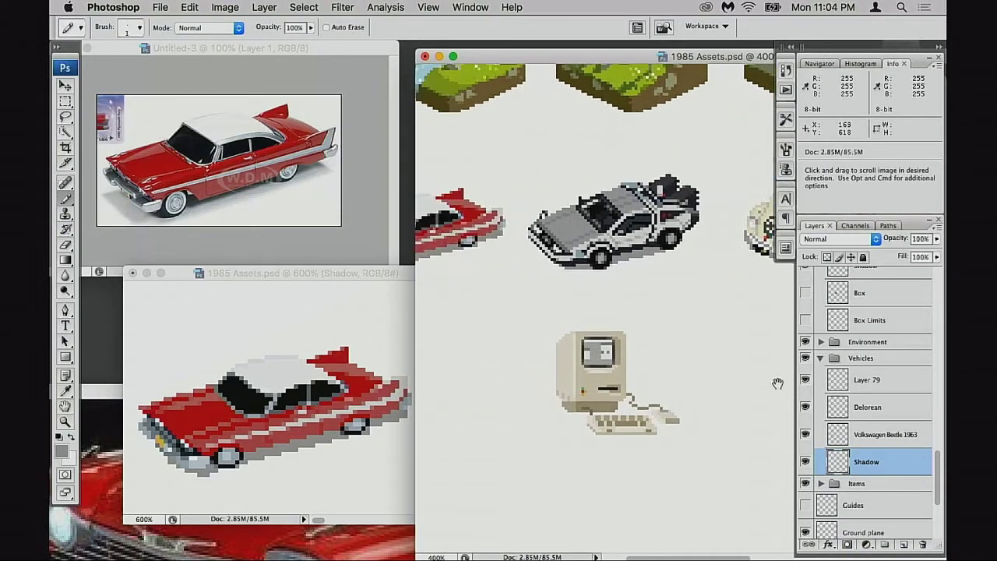
# - Lower the Shadow layer's opacity to 70% after trying 60%, comparing the red car with the DeLorean
pyautogui.press('v')
pyautogui.press('6')
pyautogui.hscroll(-5, 685, 379)
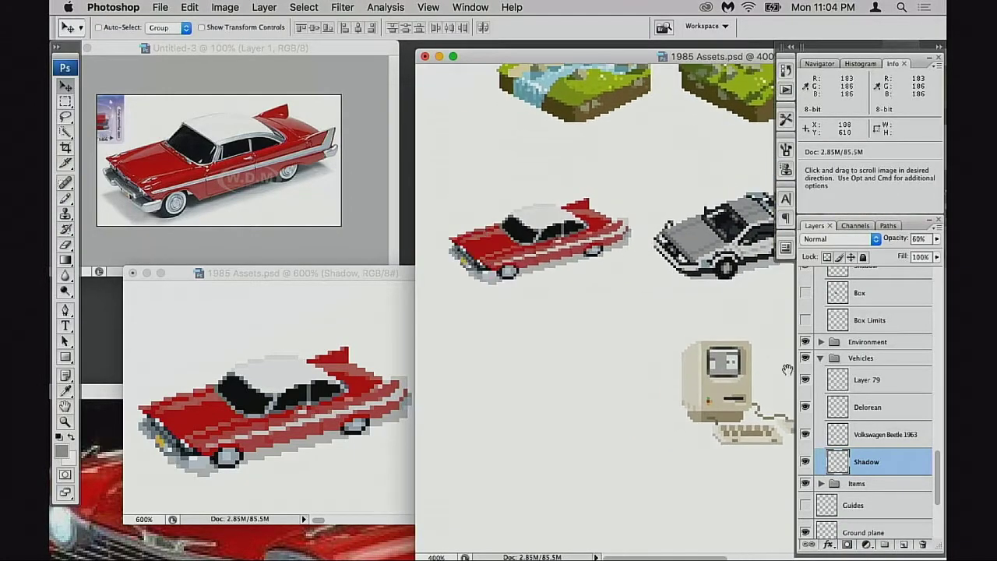
pyautogui.hscroll(5, 686, 379)
pyautogui.hscroll(-2, 681, 358)
pyautogui.press('7')
pyautogui.hscroll(-5, 687, 359)
pyautogui.hscroll(4, 652, 356)
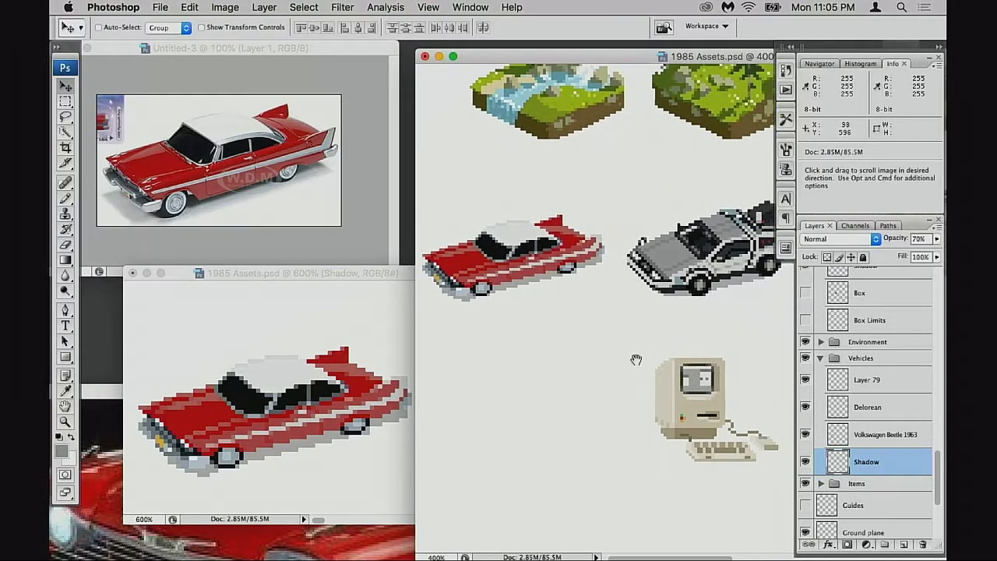
pyautogui.hscroll(2, 652, 353)
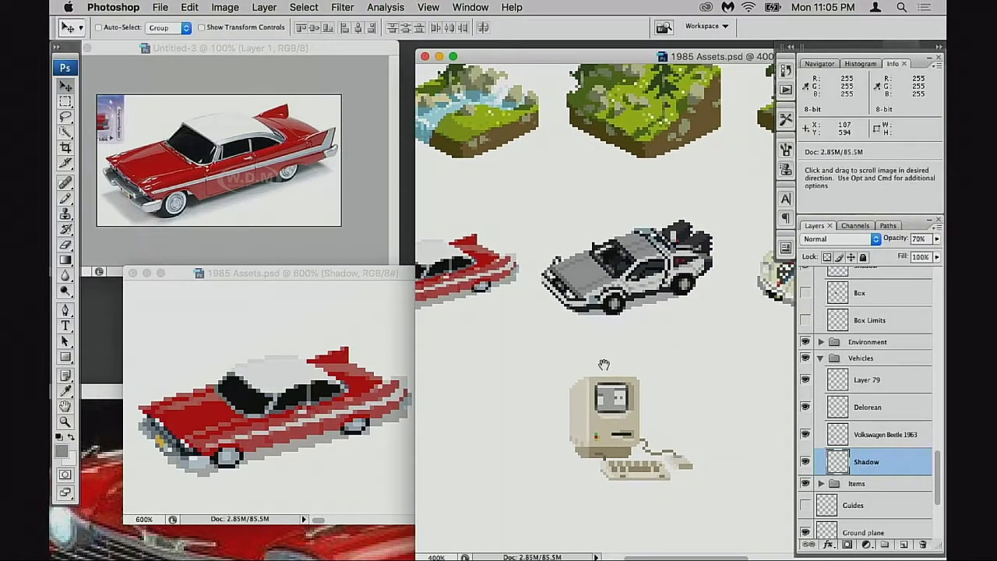
pyautogui.hscroll(-4, 641, 348)
pyautogui.hscroll(-5, 641, 350)
pyautogui.scroll(-1, 641, 351)
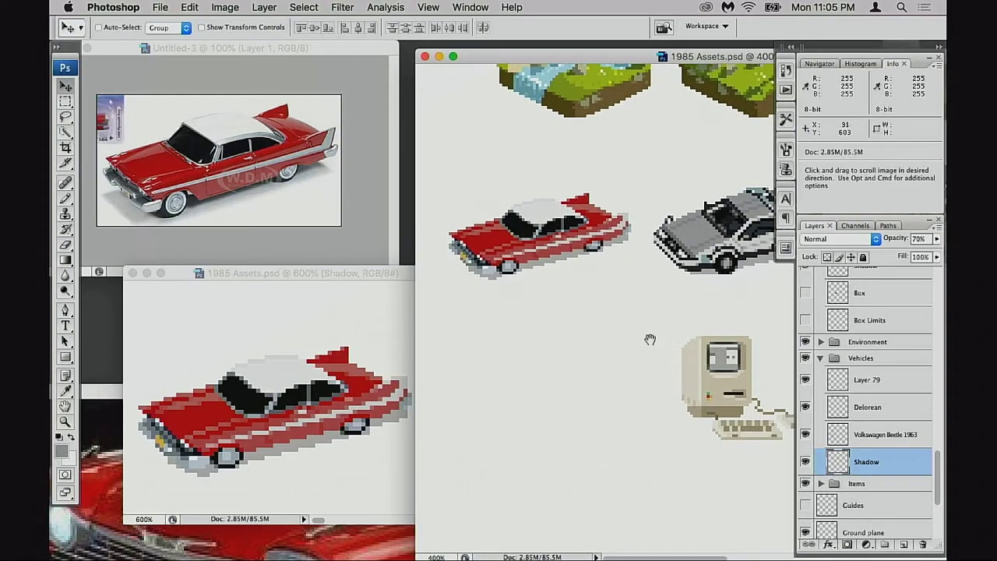
# - Toggle Layer 79's visibility to identify the red car's artwork and make that layer active for editing the front bumper
pyautogui.click(531, 298)
pyautogui.click(535, 305)
pyautogui.click(598, 370)
pyautogui.click(590, 372)
pyautogui.click(602, 360)
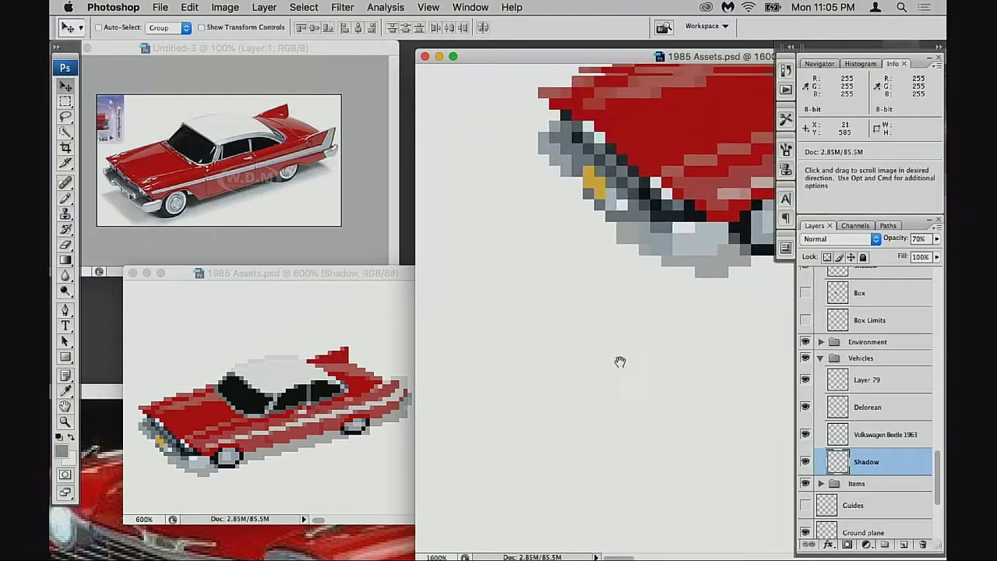
pyautogui.moveTo(643, 340); pyautogui.dragTo(485, 421)
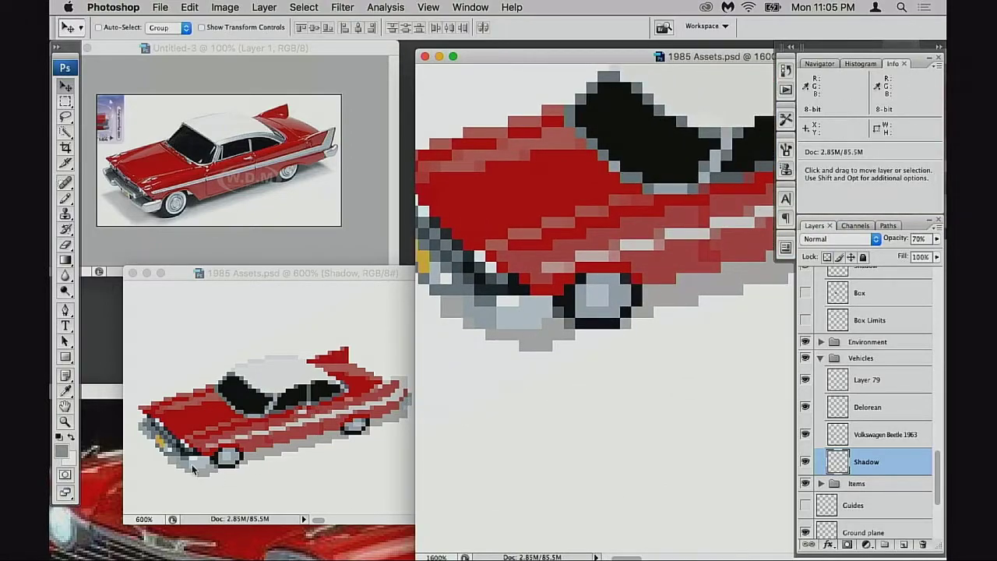
pyautogui.moveTo(618, 340); pyautogui.dragTo(610, 359)
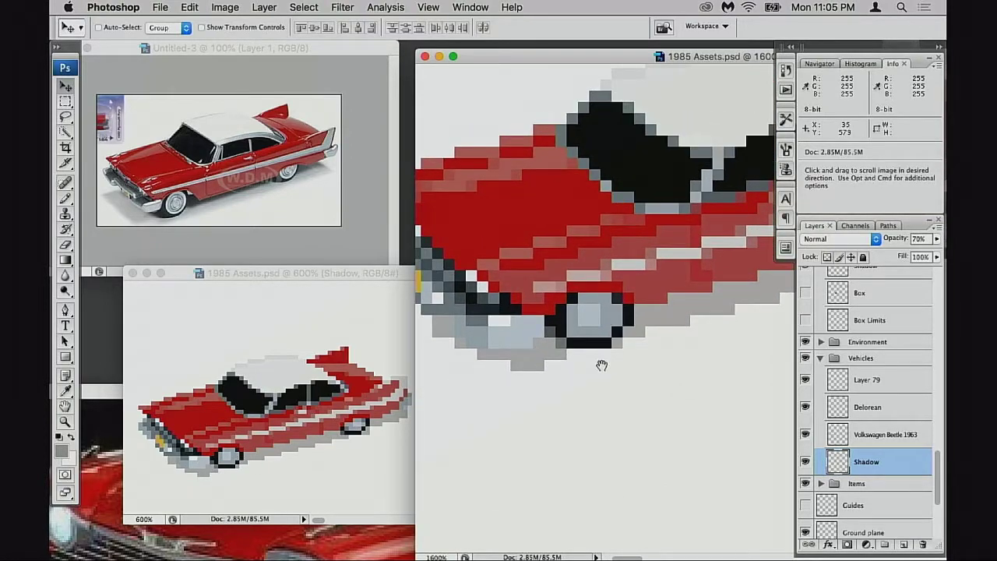
pyautogui.press('Tab')
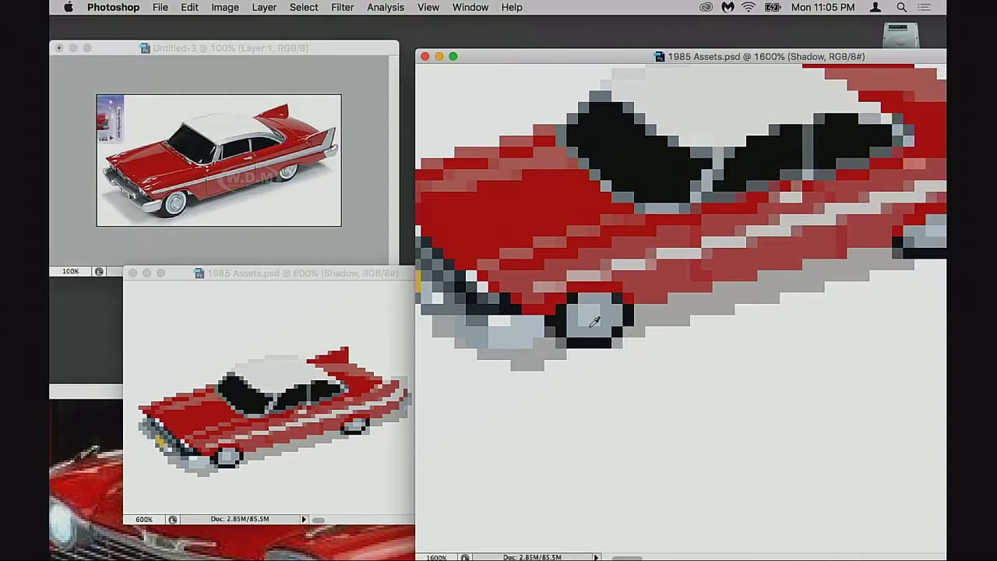
pyautogui.press('Tab')
pyautogui.click(806, 382)
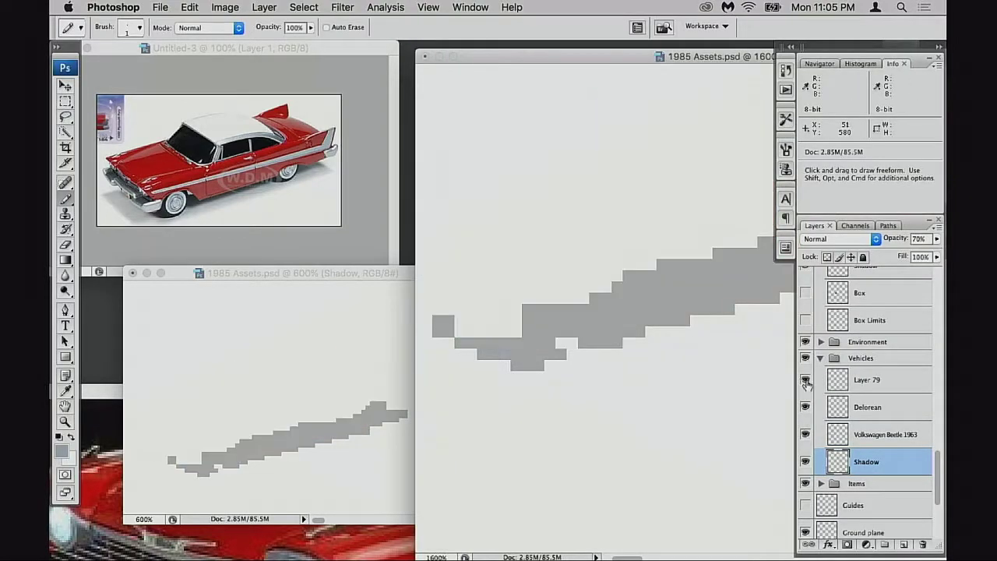
pyautogui.click(806, 382)
pyautogui.click(867, 380)
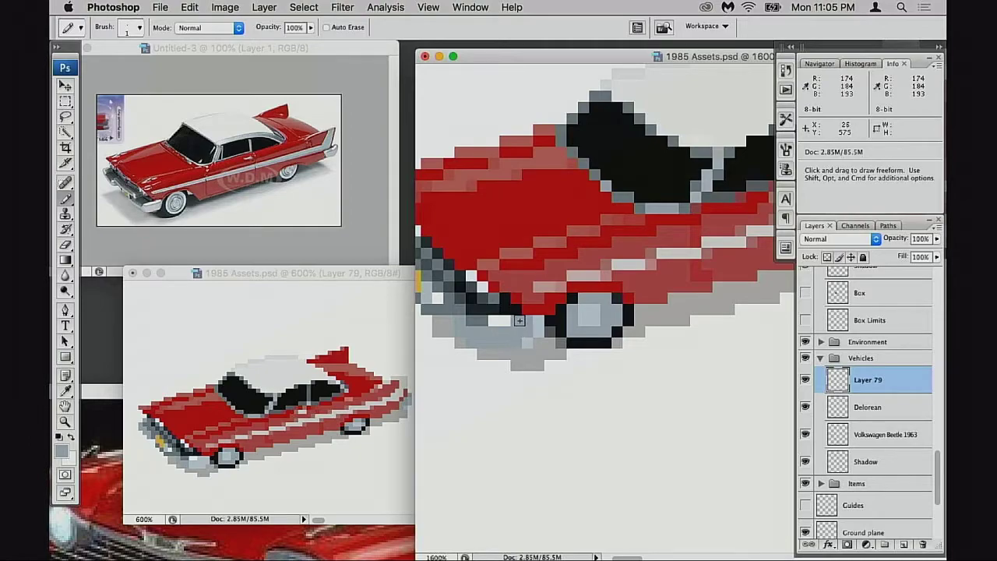
pyautogui.keyDown('alt'); pyautogui.click(484, 320); pyautogui.keyUp('alt')
pyautogui.moveTo(536, 323)
pyautogui.mouseDown()
pyautogui.moveTo(518, 338)
pyautogui.moveTo(504, 332)
pyautogui.moveTo(529, 340)
pyautogui.moveTo(493, 343)
pyautogui.moveTo(492, 332)
pyautogui.moveTo(517, 344)
pyautogui.moveTo(559, 327)
pyautogui.moveTo(554, 354)
pyautogui.mouseUp()
pyautogui.press('alt+super+z')
pyautogui.press('alt+super+z')
pyautogui.press('alt+super+z')
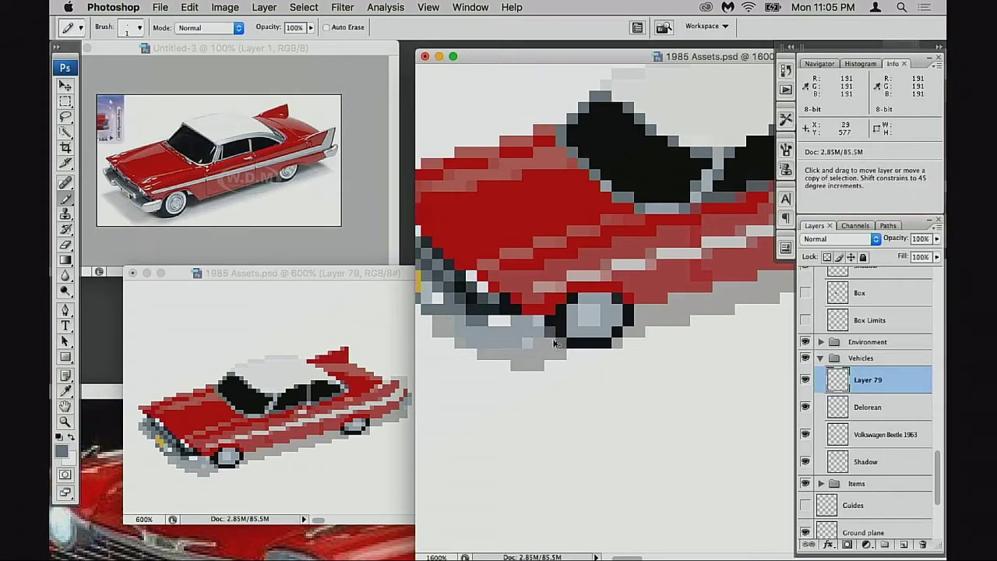
# - Paint a white highlight along the upper part of the front bumper beside the front wheel on Layer 79
pyautogui.keyDown('alt'); pyautogui.click(507, 328); pyautogui.keyUp('alt')
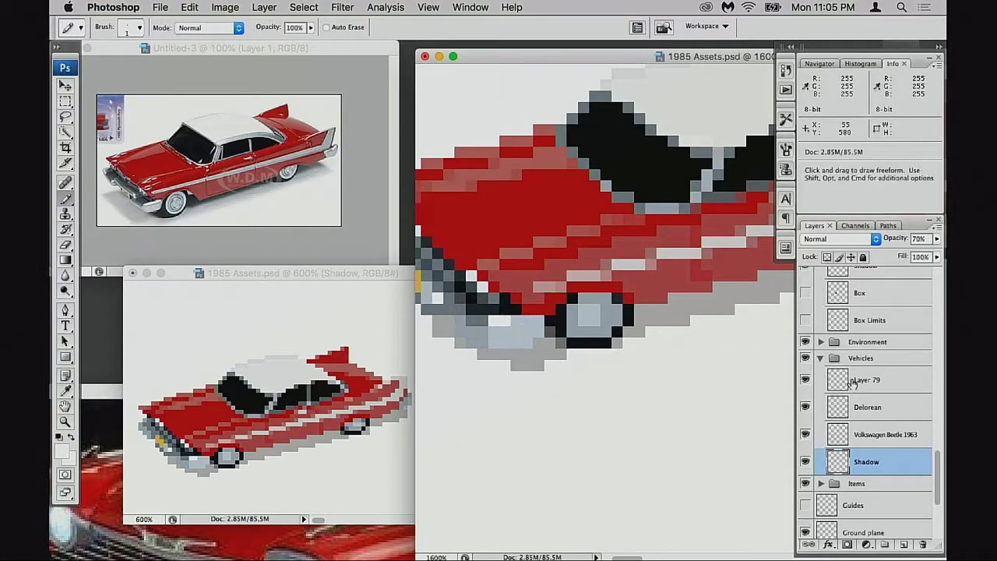
pyautogui.keyDown('super'); pyautogui.click(512, 333); pyautogui.keyUp('super')
pyautogui.keyDown('alt'); pyautogui.click(507, 322); pyautogui.keyUp('alt')
pyautogui.moveTo(495, 331); pyautogui.dragTo(525, 329)
pyautogui.press('super+z')
pyautogui.click(482, 335)
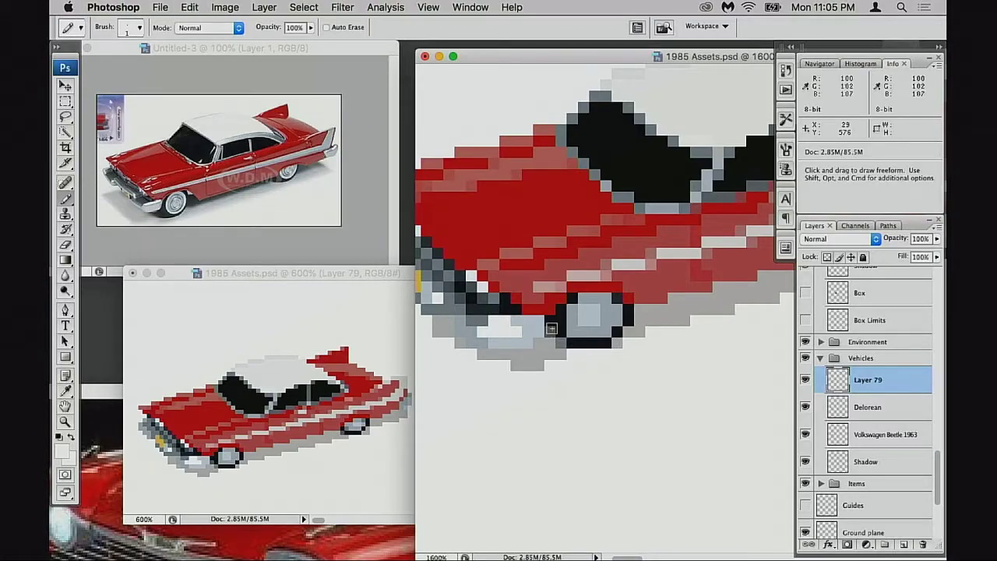
# - Shade the front bumper's lower edge and wheel-side end in darker gray, and reduce its white highlight with dark and light blue-gray pixels
pyautogui.keyDown('alt'); pyautogui.click(480, 319); pyautogui.keyUp('alt')
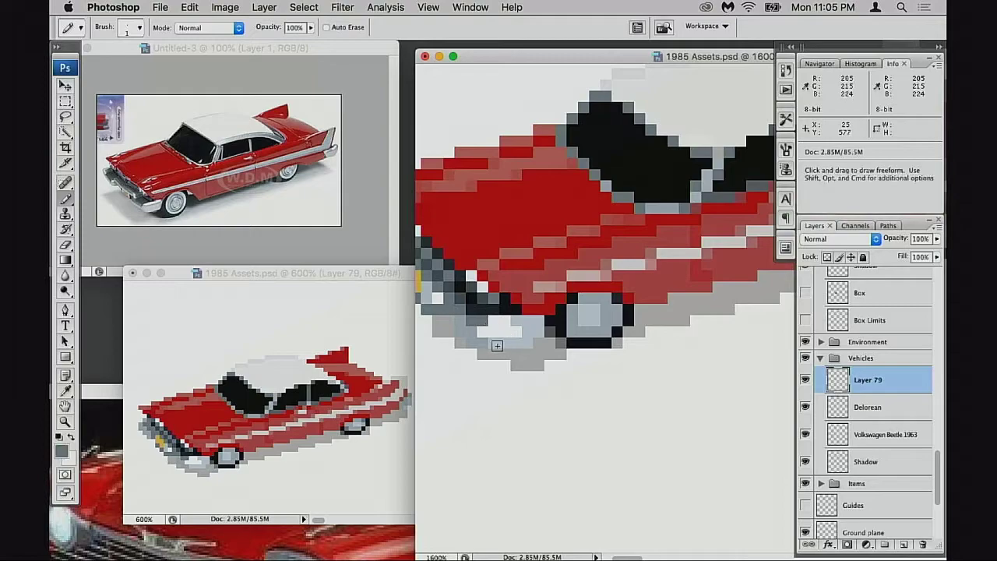
pyautogui.click(536, 333)
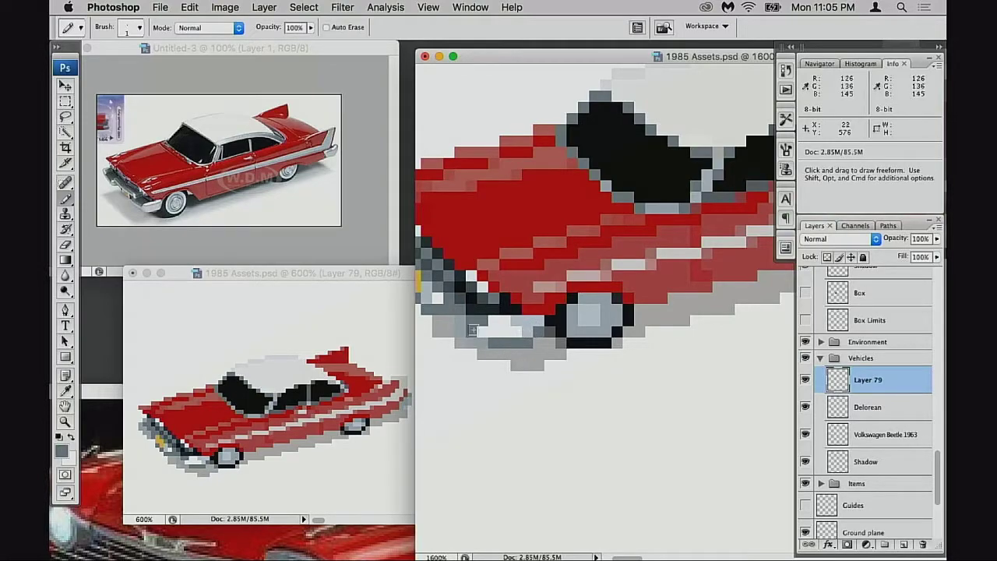
pyautogui.keyDown('alt'); pyautogui.click(505, 333); pyautogui.keyUp('alt')
pyautogui.press('super+z')
pyautogui.keyDown('alt'); pyautogui.click(473, 335); pyautogui.keyUp('alt')
pyautogui.keyDown('alt'); pyautogui.click(524, 332); pyautogui.keyUp('alt')
pyautogui.click(482, 332)
pyautogui.click(506, 321)
pyautogui.keyDown('alt'); pyautogui.click(490, 340); pyautogui.keyUp('alt')
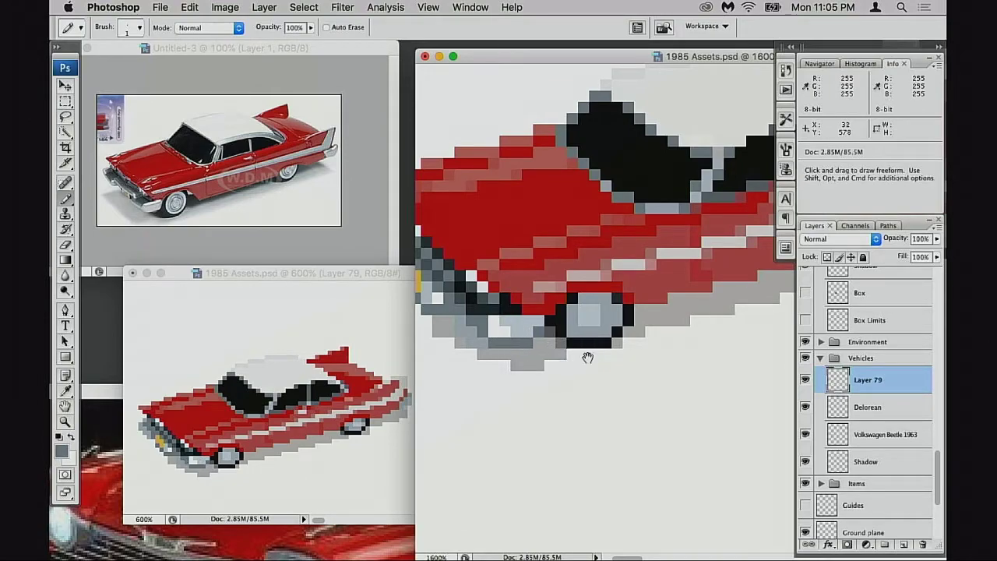
# - Examine the front bumper's shading up close and its effect on the whole red car at reduced zoom
pyautogui.keyDown('alt'); pyautogui.click(585, 361); pyautogui.keyUp('alt')
pyautogui.keyDown('alt'); pyautogui.click(587, 363); pyautogui.keyUp('alt')
pyautogui.keyDown('alt'); pyautogui.click(589, 361); pyautogui.keyUp('alt')
pyautogui.keyDown('alt'); pyautogui.click(593, 360); pyautogui.keyUp('alt')
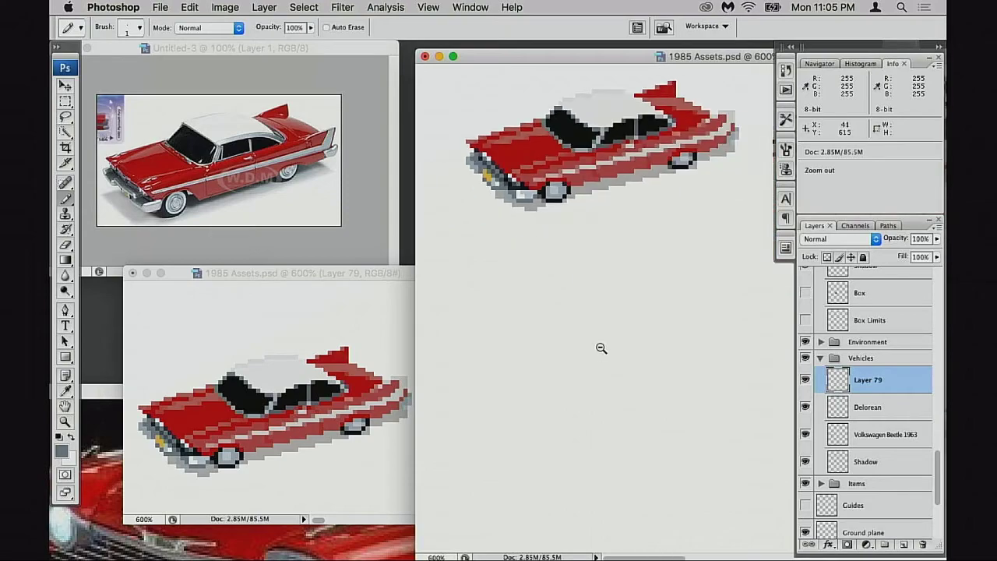
pyautogui.keyDown('alt'); pyautogui.keyDown('super'); pyautogui.click(600, 354); pyautogui.keyUp('super'); pyautogui.keyUp('alt')
pyautogui.moveTo(489, 223); pyautogui.dragTo(559, 294)
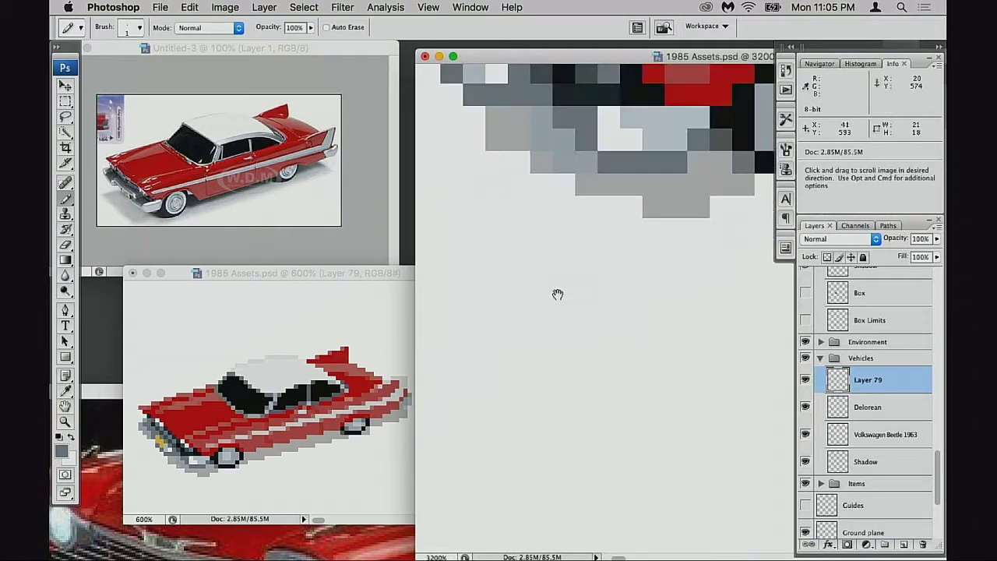
pyautogui.moveTo(583, 219); pyautogui.dragTo(550, 332)
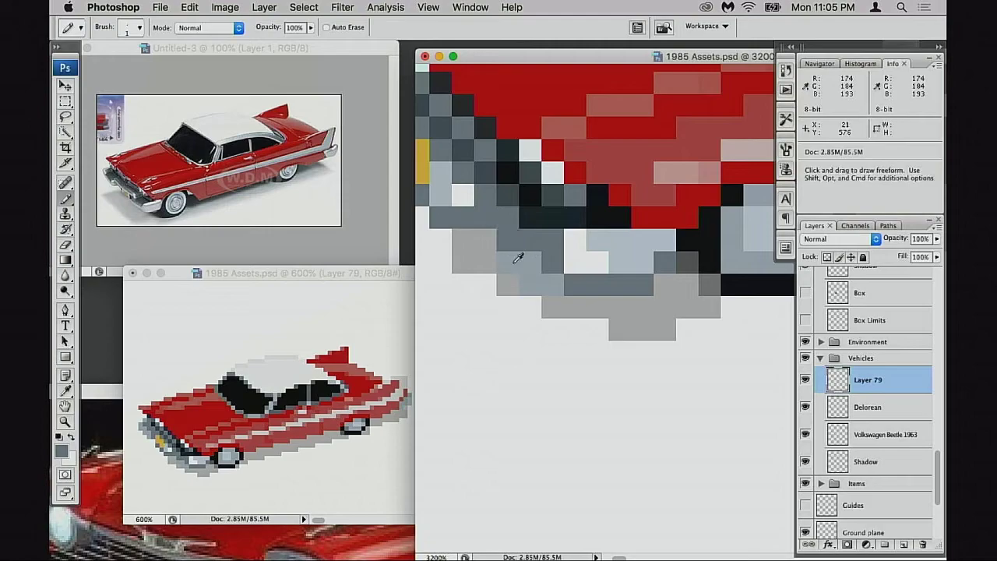
pyautogui.moveTo(614, 320); pyautogui.dragTo(612, 334)
pyautogui.keyDown('alt'); pyautogui.keyDown('super'); pyautogui.click(613, 334); pyautogui.keyUp('super'); pyautogui.keyUp('alt')
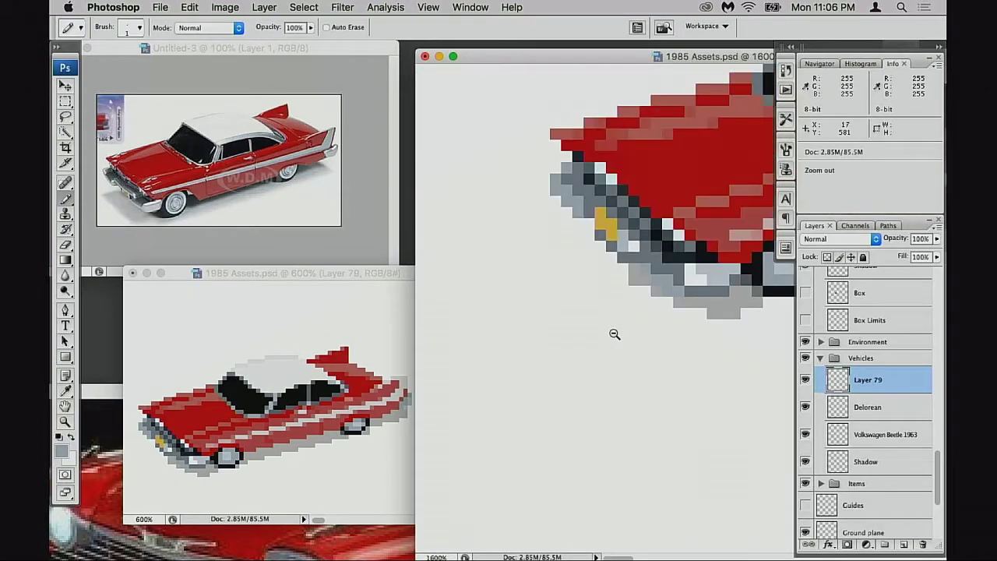
pyautogui.keyDown('alt'); pyautogui.keyDown('super'); pyautogui.click(622, 330); pyautogui.keyUp('super'); pyautogui.keyUp('alt')
pyautogui.moveTo(632, 325)
pyautogui.mouseDown()
pyautogui.moveTo(619, 342)
pyautogui.moveTo(629, 356)
pyautogui.mouseUp()
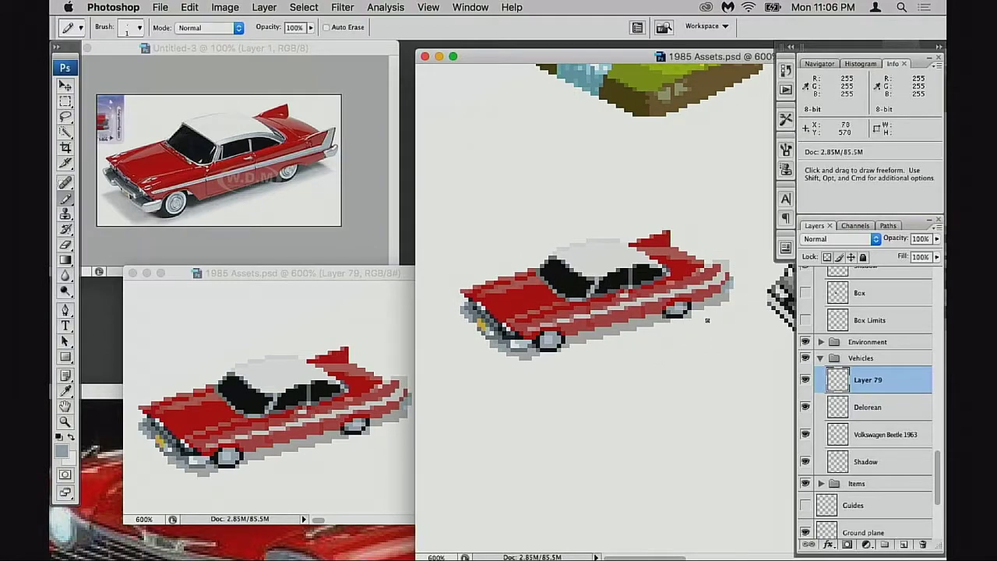
# - Open Levels for the red car layer and set the black input level to 9 and the midtones to 1.10
pyautogui.moveTo(677, 351)
pyautogui.mouseDown()
pyautogui.moveTo(685, 318)
pyautogui.moveTo(667, 330)
pyautogui.moveTo(676, 357)
pyautogui.mouseUp()
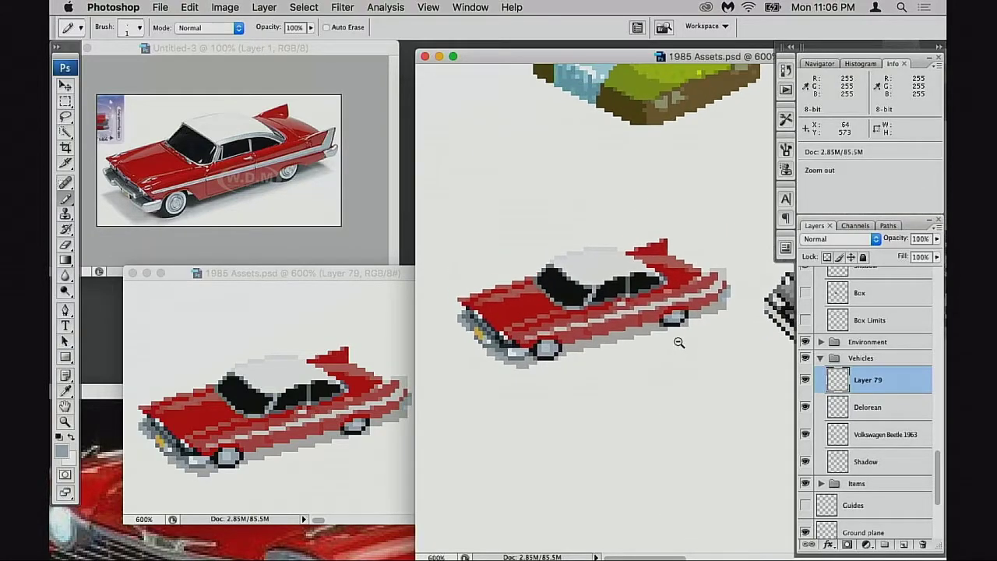
pyautogui.keyDown('alt'); pyautogui.keyDown('super'); pyautogui.click(678, 343); pyautogui.keyUp('super'); pyautogui.keyUp('alt')
pyautogui.keyDown('super'); pyautogui.click(647, 321); pyautogui.keyUp('super')
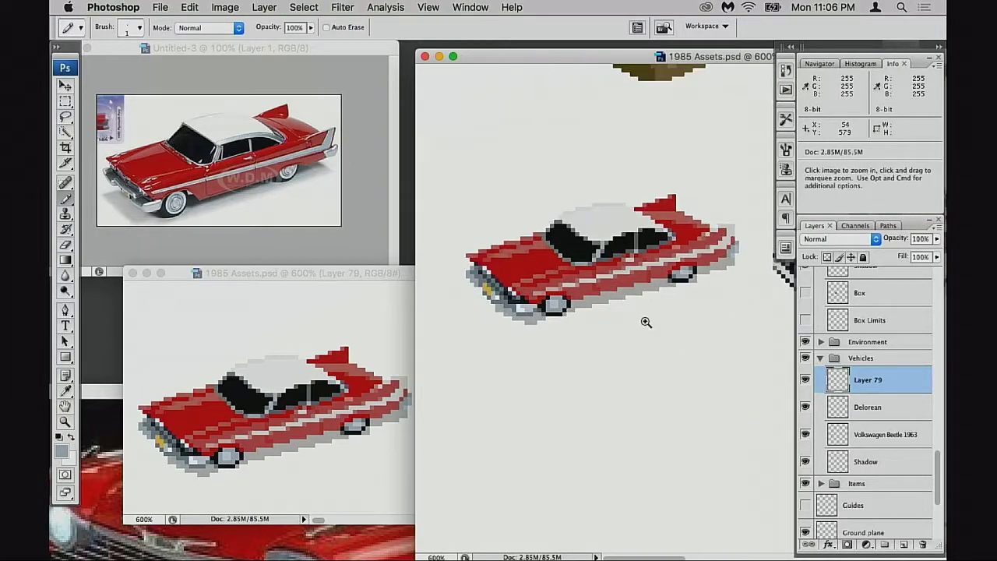
pyautogui.press('super+l')
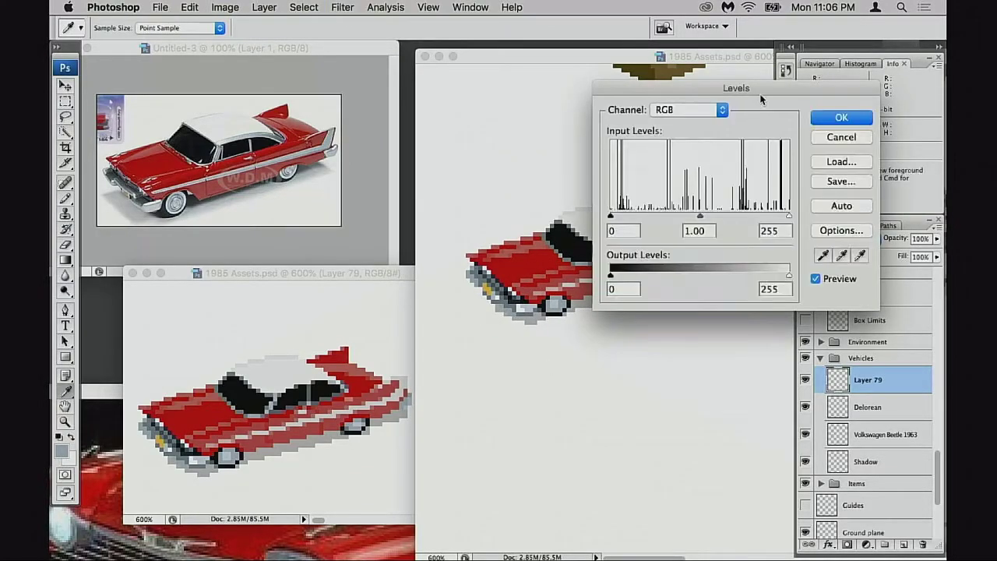
pyautogui.moveTo(759, 94); pyautogui.dragTo(864, 51)
pyautogui.moveTo(717, 173); pyautogui.dragTo(728, 178)
pyautogui.moveTo(894, 173); pyautogui.dragTo(901, 176)
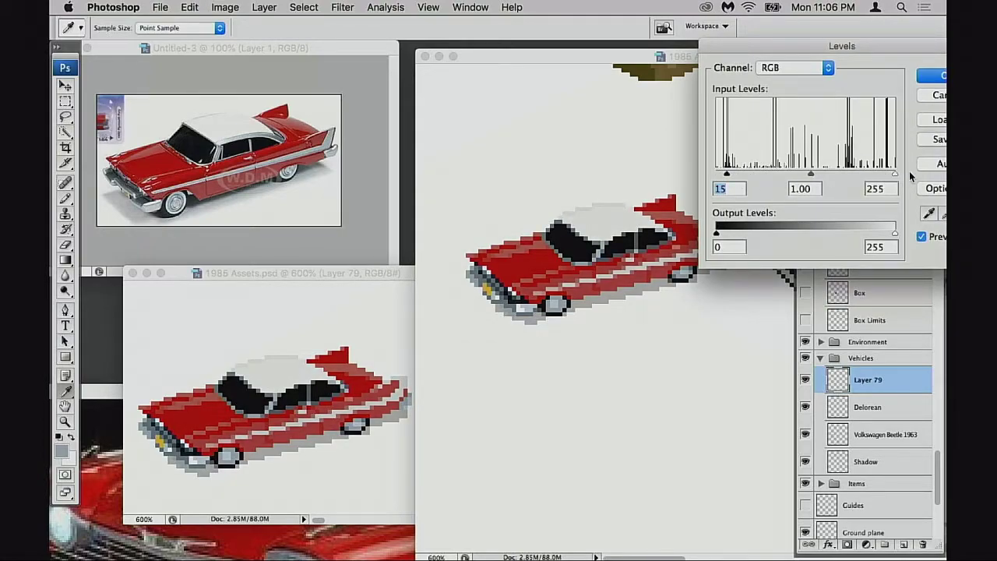
pyautogui.moveTo(814, 175); pyautogui.dragTo(803, 175)
pyautogui.moveTo(727, 175); pyautogui.dragTo(724, 179)
# - Refine the car's Levels to midtones 1.06 and white input 253, and apply the adjustment
pyautogui.moveTo(866, 55); pyautogui.dragTo(344, 341)
pyautogui.keyDown('alt'); pyautogui.click(660, 311); pyautogui.keyUp('alt')
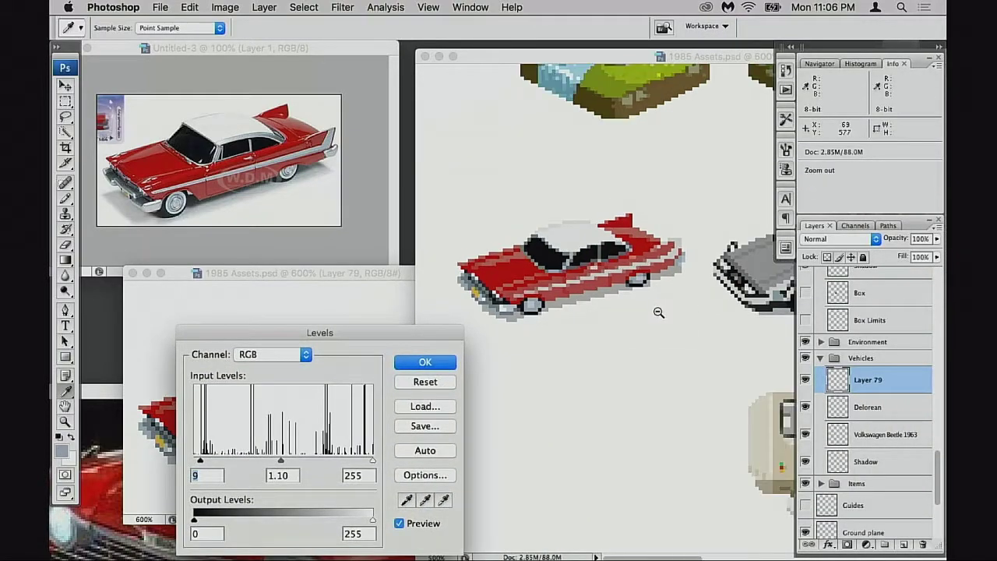
pyautogui.keyDown('alt'); pyautogui.click(658, 312); pyautogui.keyUp('alt')
pyautogui.moveTo(405, 331); pyautogui.dragTo(292, 172)
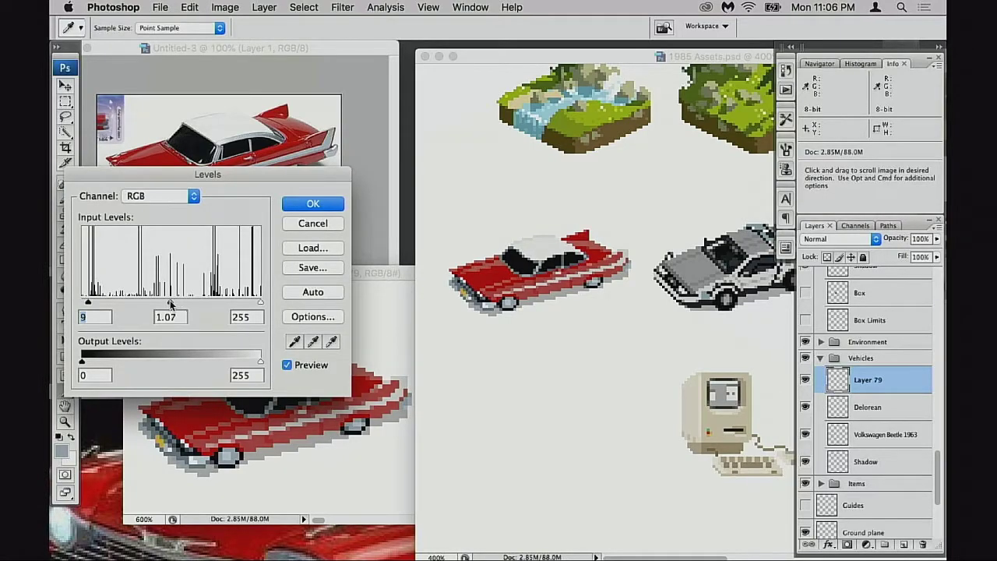
pyautogui.click(171, 303)
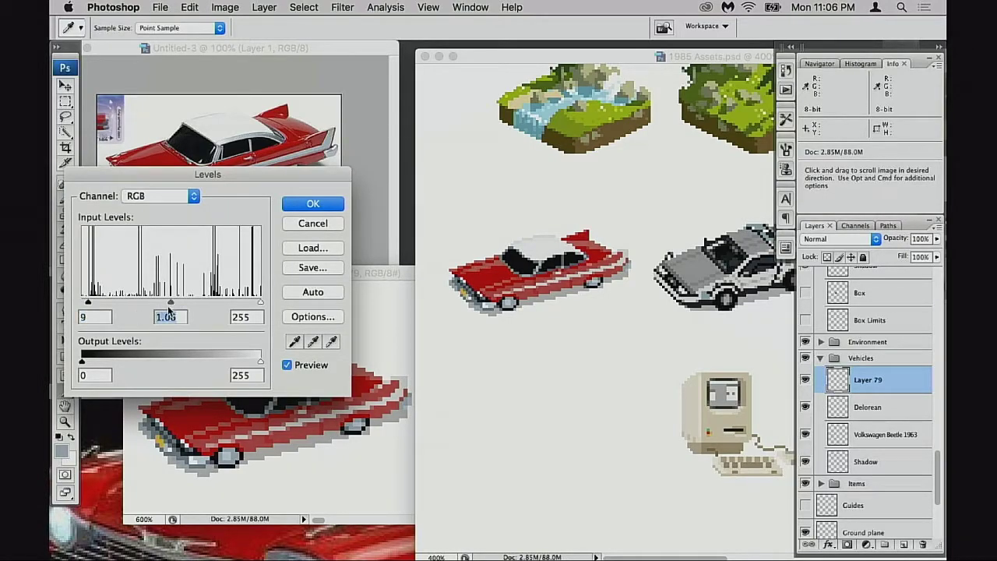
pyautogui.click(260, 302)
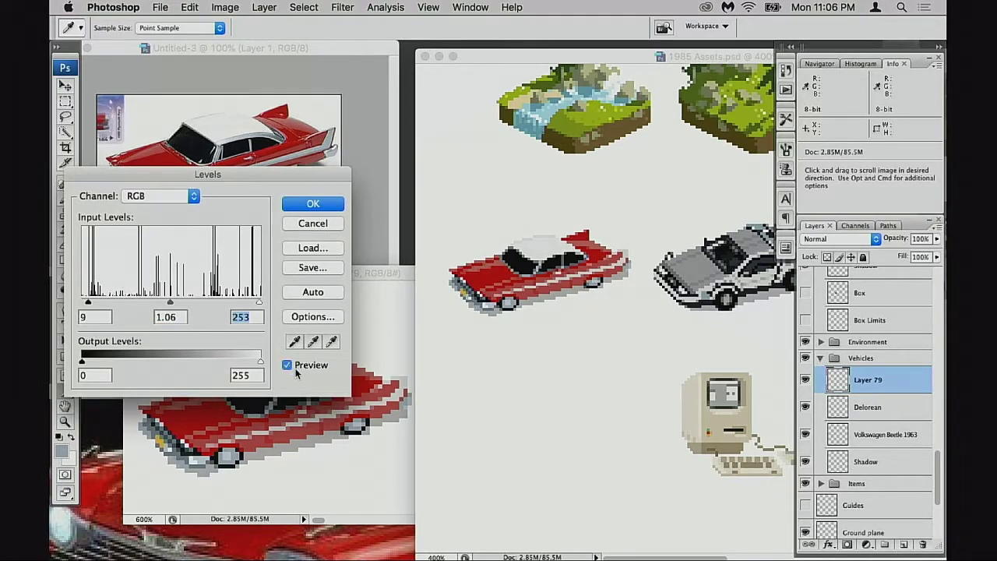
pyautogui.click(316, 203)
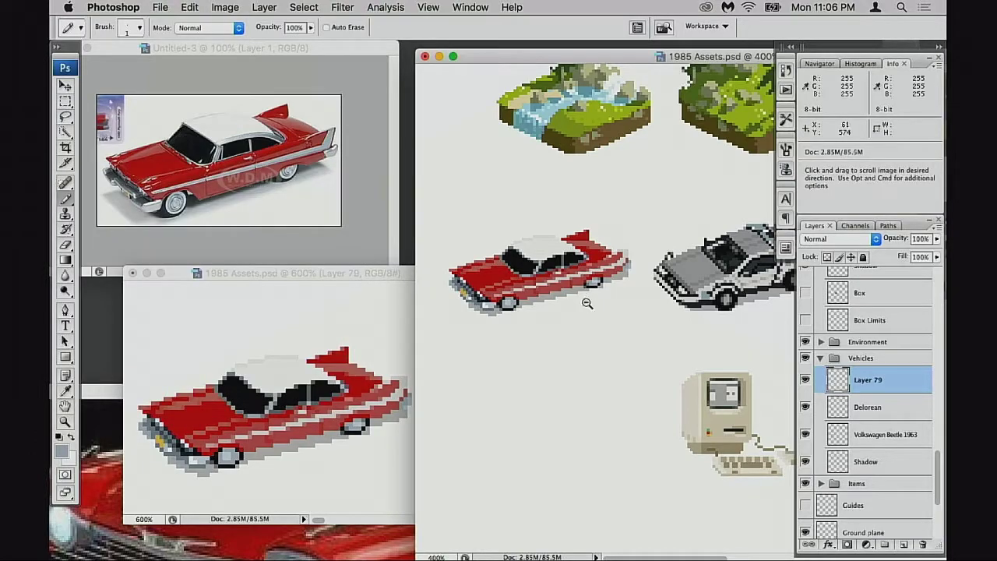
# - Raise the red car layer's saturation slightly with Hue/Saturation and apply the adjustment
pyautogui.keyDown('alt'); pyautogui.click(587, 304); pyautogui.keyUp('alt')
pyautogui.keyDown('super'); pyautogui.doubleClick(544, 321); pyautogui.keyUp('super')
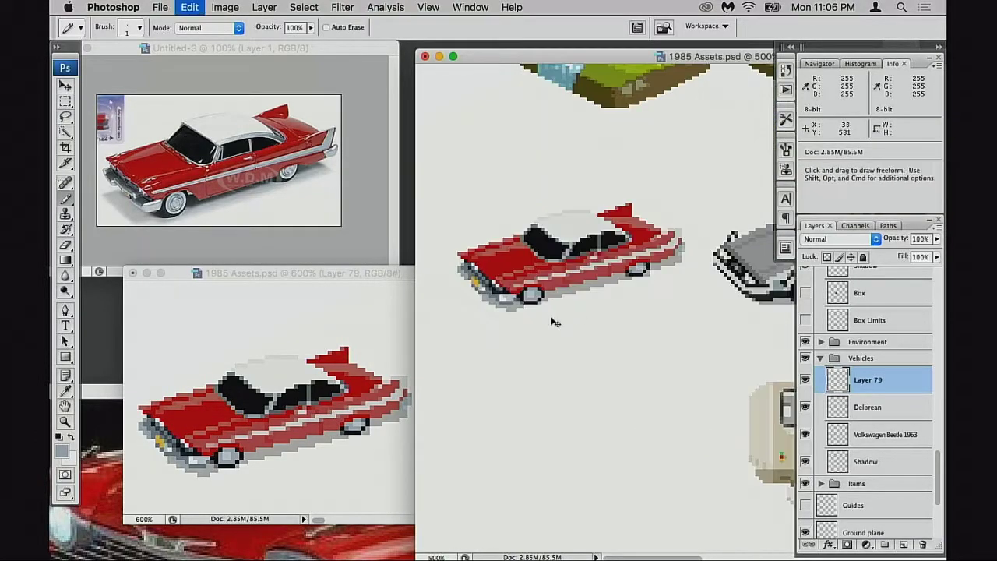
pyautogui.press('super+u')
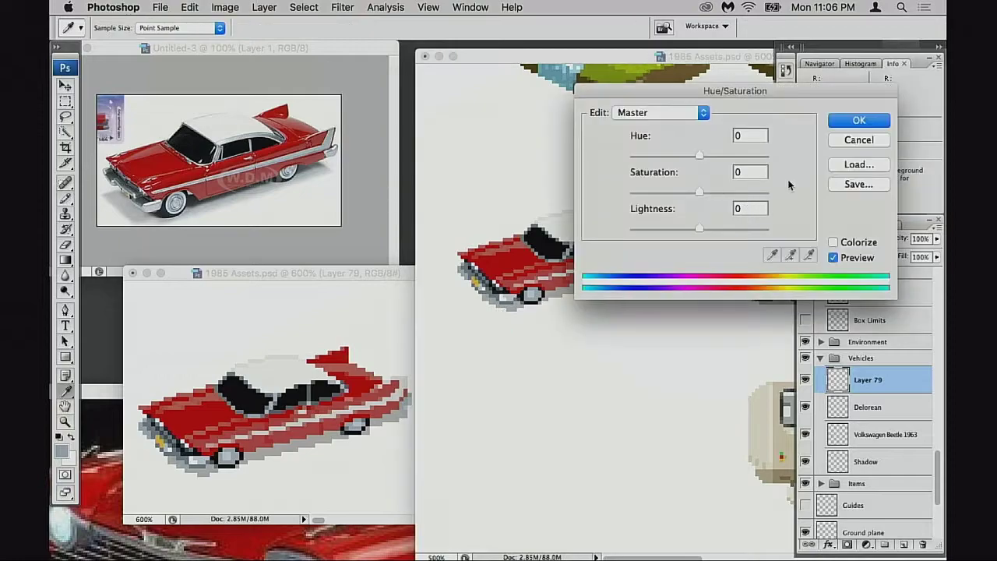
pyautogui.moveTo(773, 94); pyautogui.dragTo(890, 63)
pyautogui.moveTo(819, 161)
pyautogui.mouseDown()
pyautogui.moveTo(855, 159)
pyautogui.moveTo(820, 166)
pyautogui.mouseUp()
pyautogui.moveTo(899, 78); pyautogui.dragTo(877, 70)
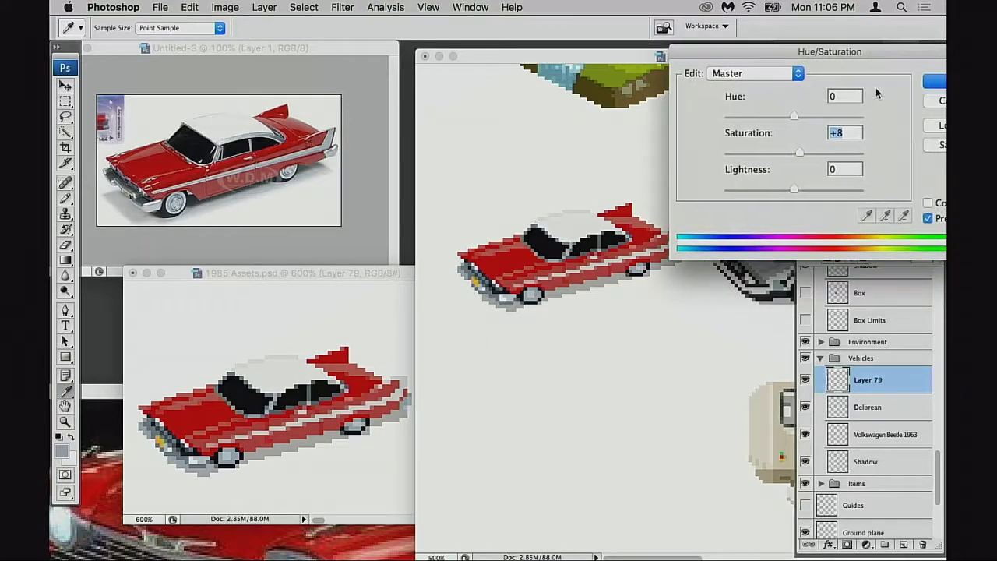
pyautogui.moveTo(794, 153); pyautogui.dragTo(797, 155)
pyautogui.click(934, 81)
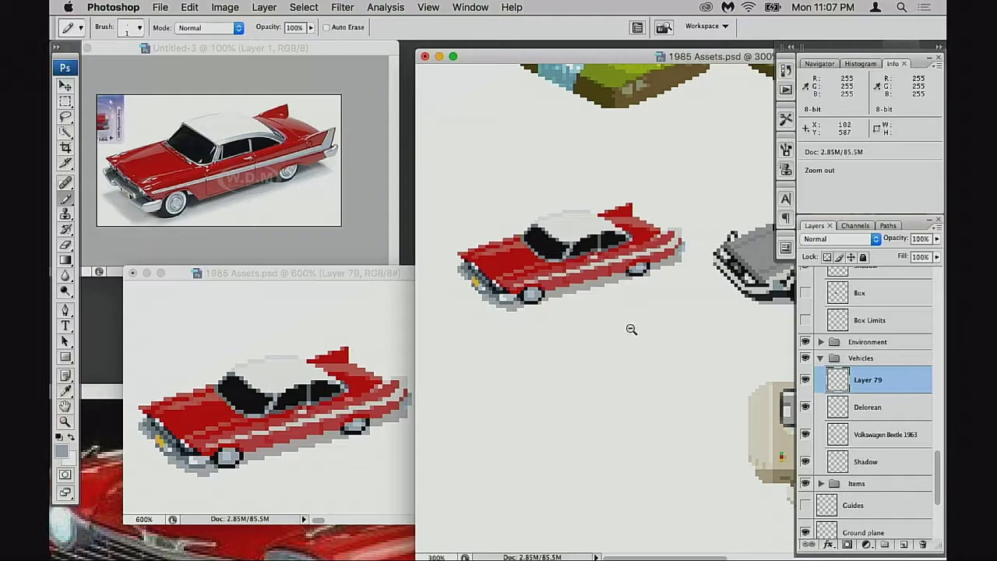
# - Save the assets document with the color-adjusted car
pyautogui.keyDown('alt'); pyautogui.click(631, 328); pyautogui.keyUp('alt')
pyautogui.keyDown('alt'); pyautogui.click(632, 328); pyautogui.keyUp('alt')
pyautogui.keyDown('alt'); pyautogui.click(632, 329); pyautogui.keyUp('alt')
pyautogui.press('super+s')
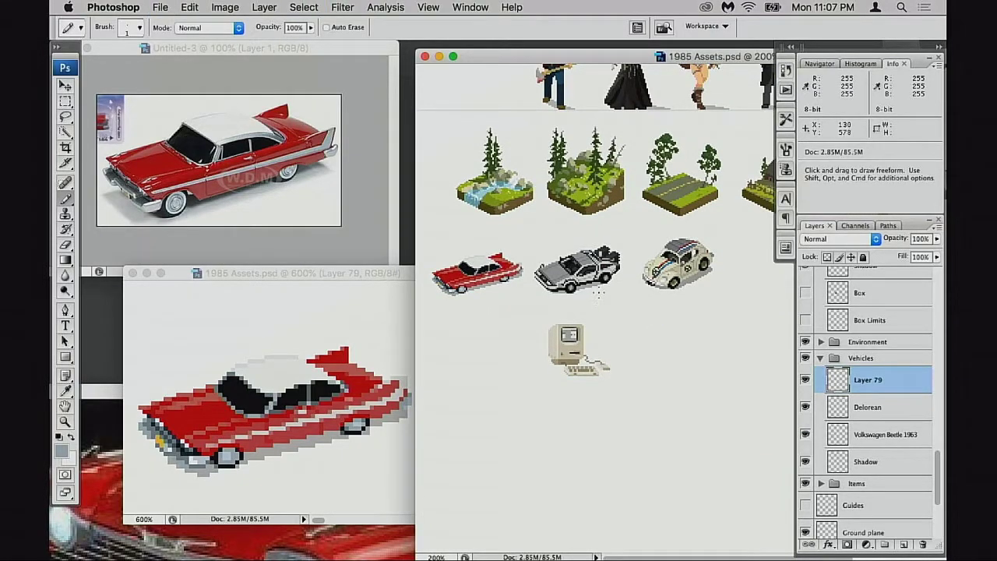
# - Move the assets document window partly over the reference photo and switch it to full-screen view
pyautogui.click(363, 224)
pyautogui.moveTo(533, 59); pyautogui.dragTo(438, 50)
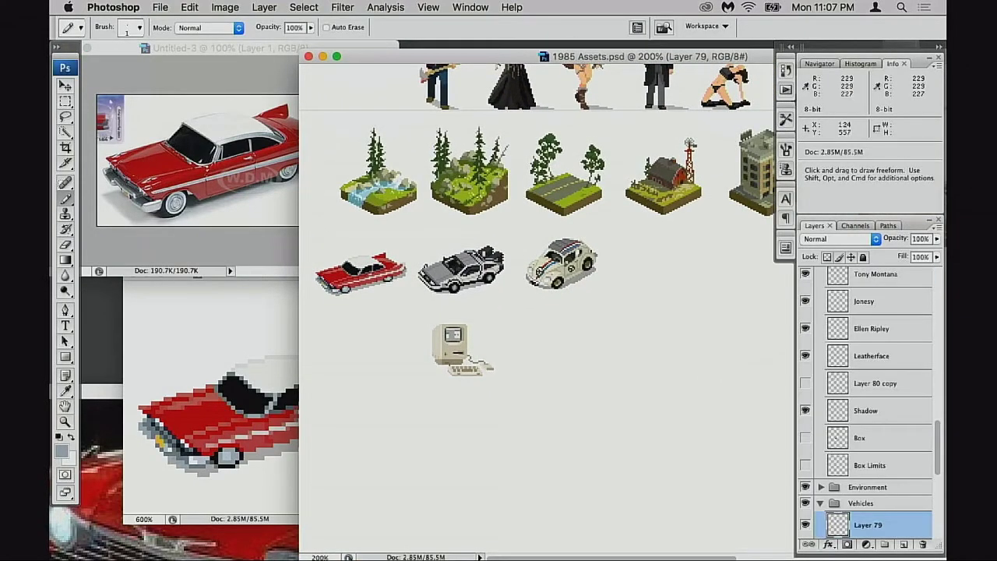
pyautogui.moveTo(508, 295); pyautogui.dragTo(509, 282)
pyautogui.press('f')
pyautogui.click(224, 282)
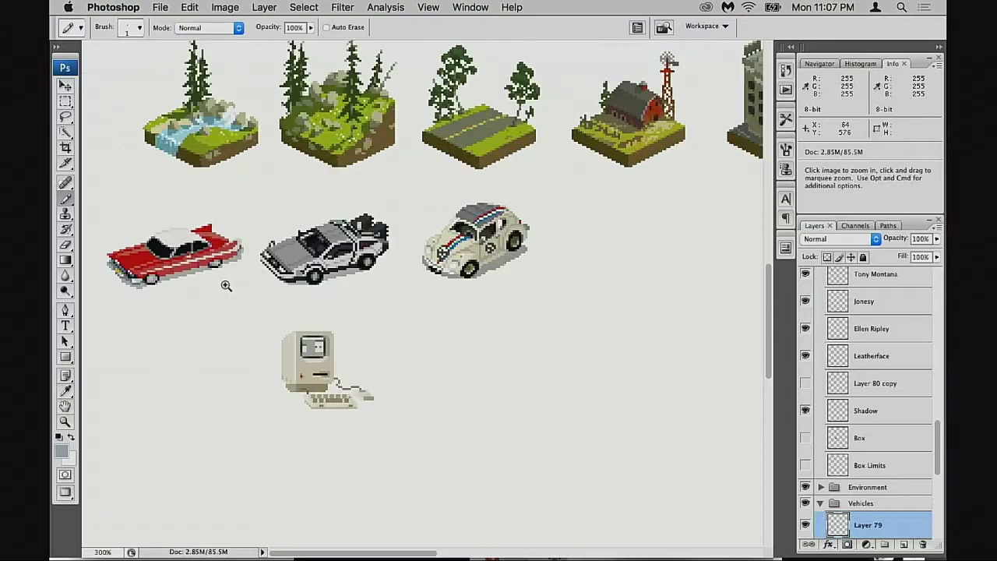
# - Sample the slate grey at the car's rear wheel and paint a pixel on the front edge of its hubcap
pyautogui.click(242, 310)
pyautogui.click(247, 324)
pyautogui.click(253, 308)
pyautogui.moveTo(257, 296); pyautogui.dragTo(253, 326)
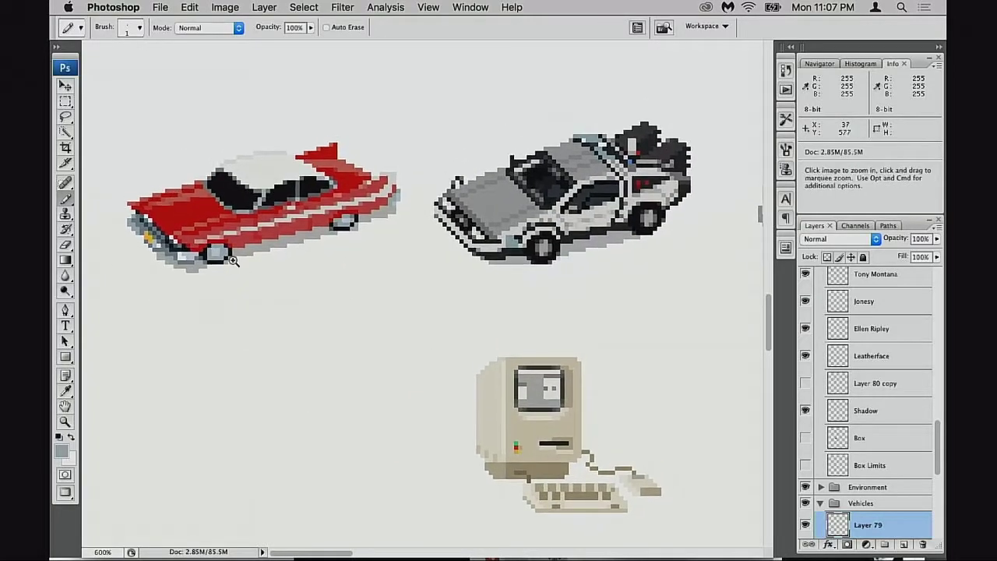
pyautogui.click(247, 270)
pyautogui.moveTo(305, 291); pyautogui.dragTo(298, 301)
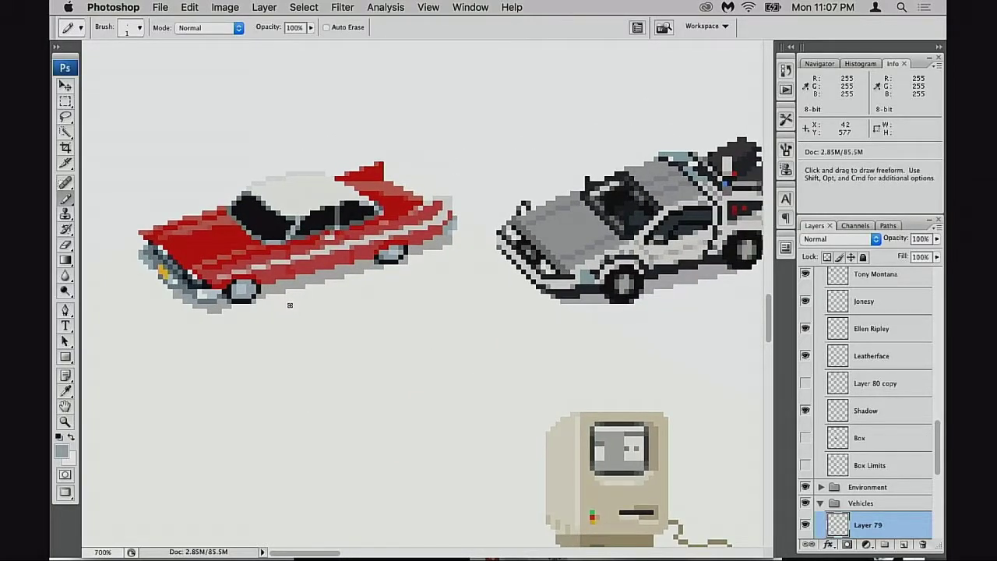
pyautogui.press('super+plus')
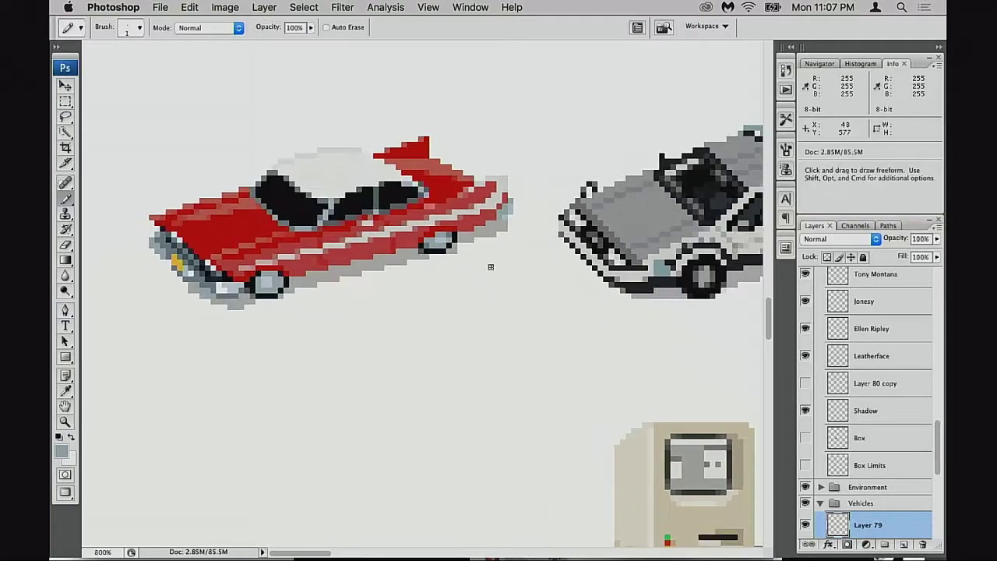
pyautogui.click(467, 264)
pyautogui.click(472, 273)
pyautogui.moveTo(324, 321); pyautogui.dragTo(394, 317)
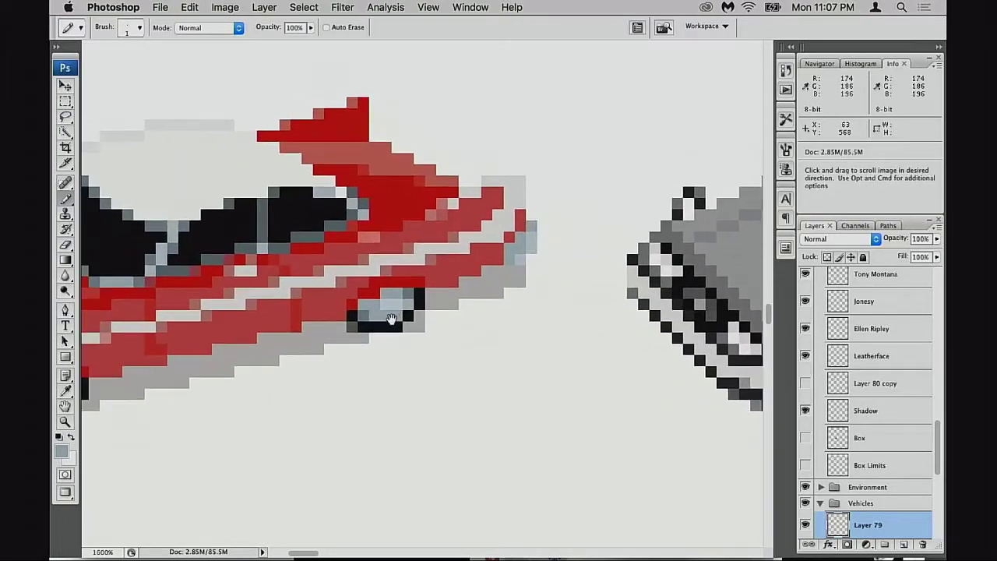
pyautogui.keyDown('alt'); pyautogui.click(374, 295); pyautogui.keyUp('alt')
pyautogui.click(365, 315)
pyautogui.moveTo(354, 343); pyautogui.dragTo(420, 330)
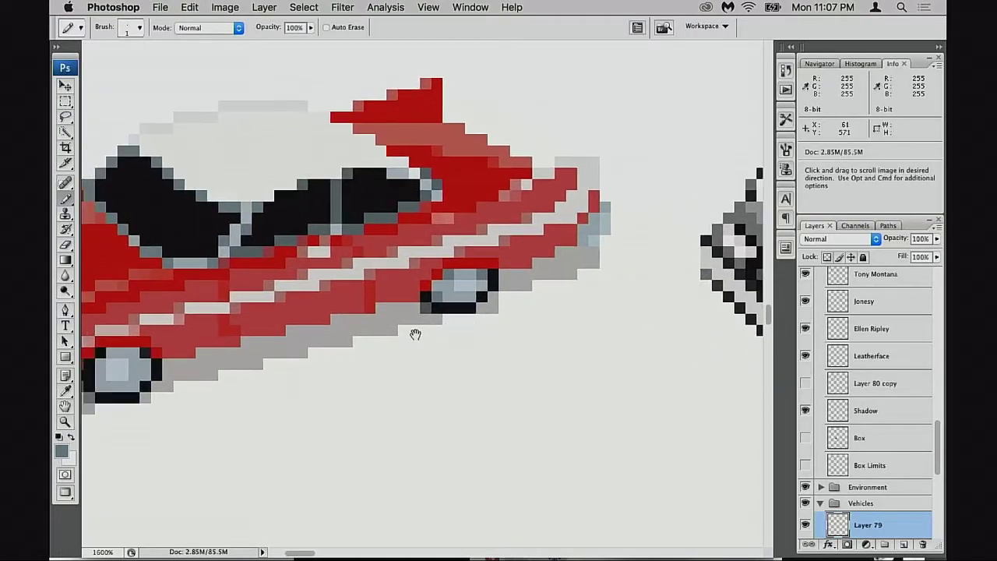
# - Rename the red car's layer in the Vehicles group as "Plymputh Fury 1958"
pyautogui.press('super+minus')
pyautogui.press('super+minus')
pyautogui.press('super+minus')
pyautogui.press('super+minus')
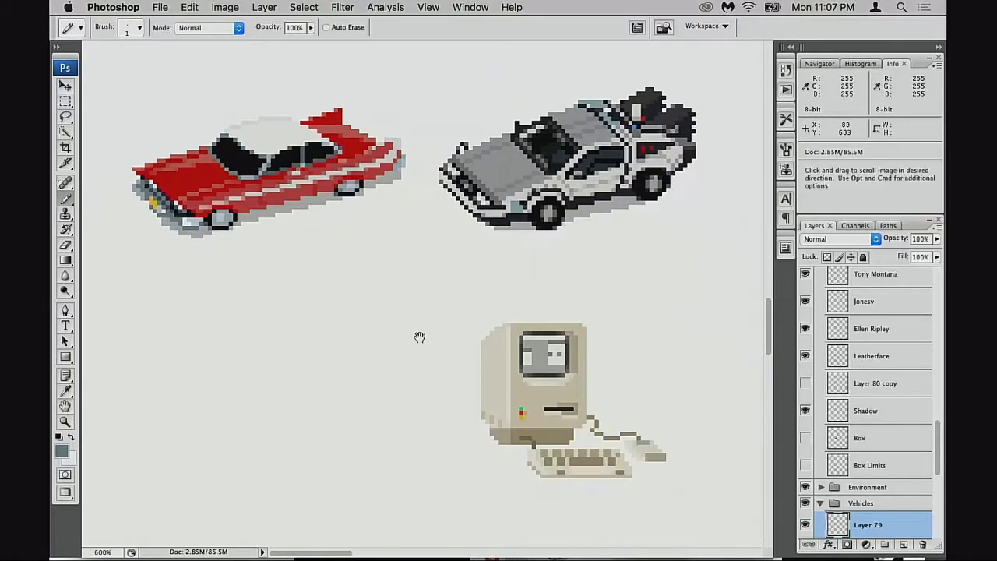
pyautogui.scroll(-3, 881, 479)
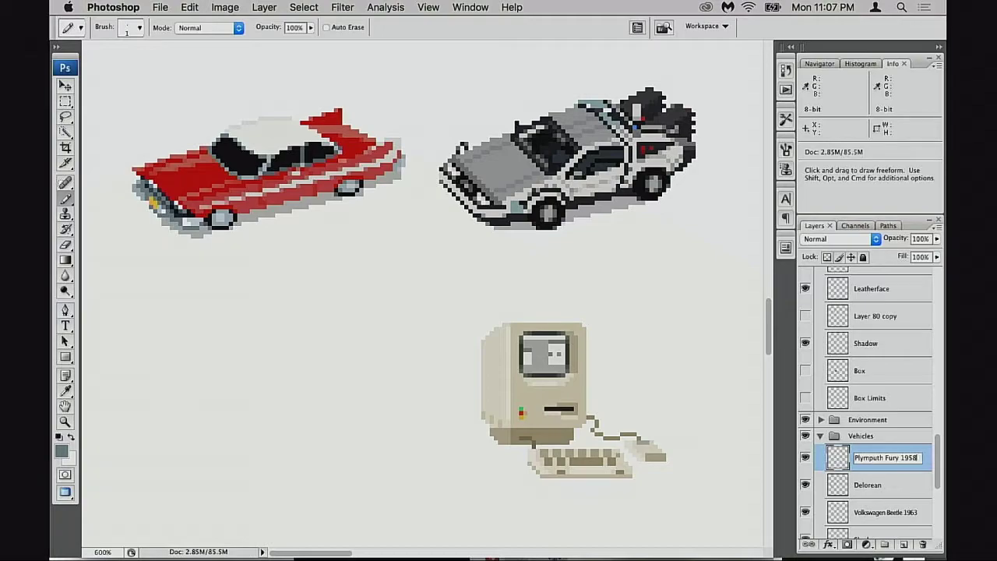
pyautogui.press('Return')
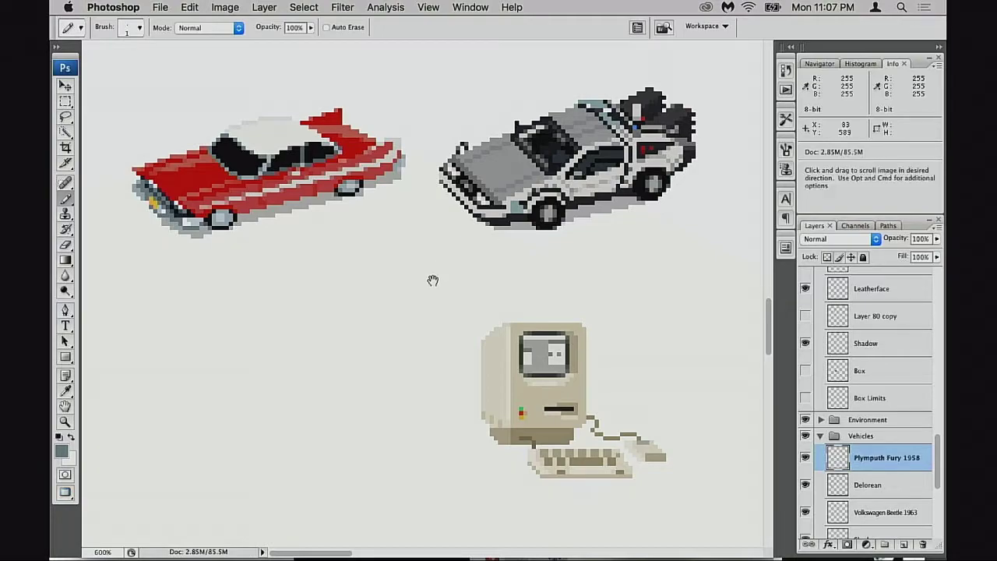
# - Clear any selection and save the assets document with the renamed layer
pyautogui.moveTo(443, 268); pyautogui.dragTo(441, 323)
pyautogui.keyDown('alt'); pyautogui.keyDown('super'); pyautogui.click(415, 342); pyautogui.keyUp('super'); pyautogui.keyUp('alt')
pyautogui.keyDown('alt'); pyautogui.click(415, 341); pyautogui.keyUp('alt')
pyautogui.moveTo(445, 255); pyautogui.dragTo(445, 316)
pyautogui.press('super+d')
pyautogui.press('super+s')
# - Examine the red car in full-screen view against the neighbouring vehicles, characters and environment tiles
pyautogui.press('f')
pyautogui.moveTo(339, 325); pyautogui.dragTo(444, 307)
pyautogui.keyDown('alt'); pyautogui.click(503, 332); pyautogui.keyUp('alt')
pyautogui.moveTo(596, 373); pyautogui.dragTo(475, 316)
pyautogui.moveTo(549, 341); pyautogui.dragTo(514, 389)
pyautogui.keyDown('alt'); pyautogui.click(462, 351); pyautogui.keyUp('alt')
pyautogui.moveTo(445, 350); pyautogui.dragTo(350, 303)
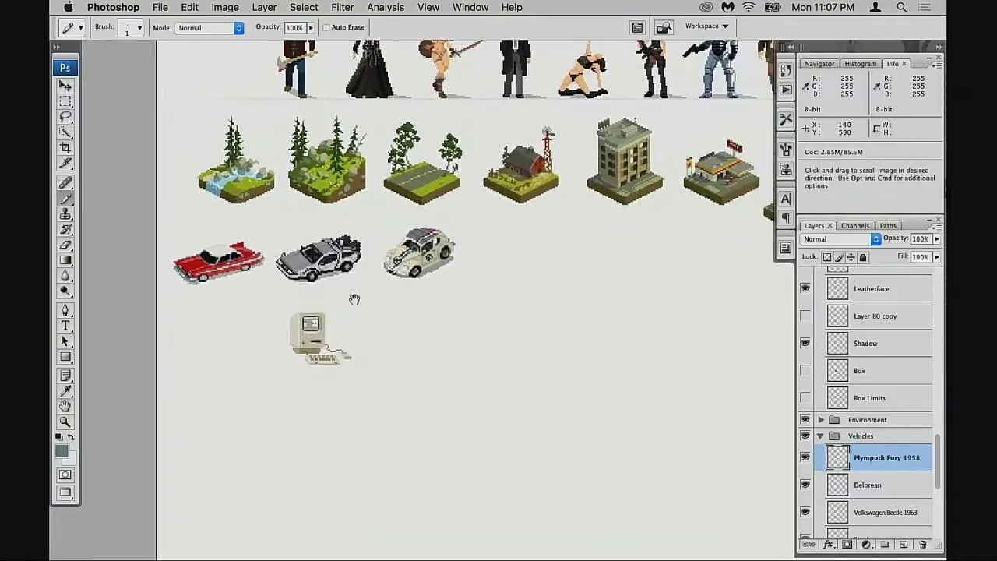
pyautogui.moveTo(405, 332); pyautogui.dragTo(498, 309)
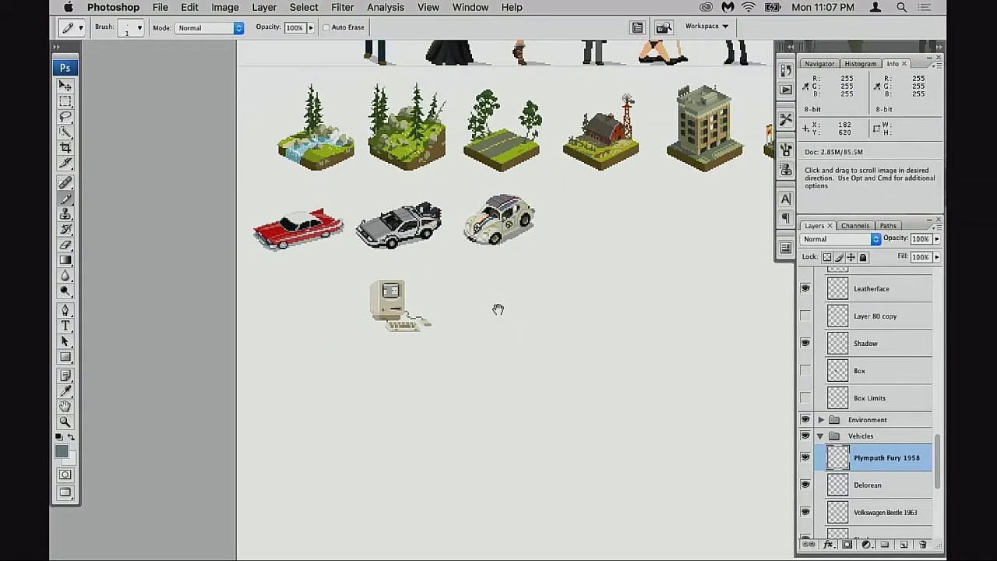
pyautogui.moveTo(430, 255); pyautogui.dragTo(425, 265)
pyautogui.moveTo(234, 195); pyautogui.dragTo(373, 312)
pyautogui.moveTo(461, 326); pyautogui.dragTo(505, 317)
pyautogui.moveTo(599, 306); pyautogui.dragTo(478, 335)
# - Hide the interface panels to examine the vehicles at 400%, and restore the panels and the windowed view
pyautogui.press('Tab')
pyautogui.moveTo(556, 314); pyautogui.dragTo(510, 363)
pyautogui.keyDown('alt'); pyautogui.click(513, 361); pyautogui.keyUp('alt')
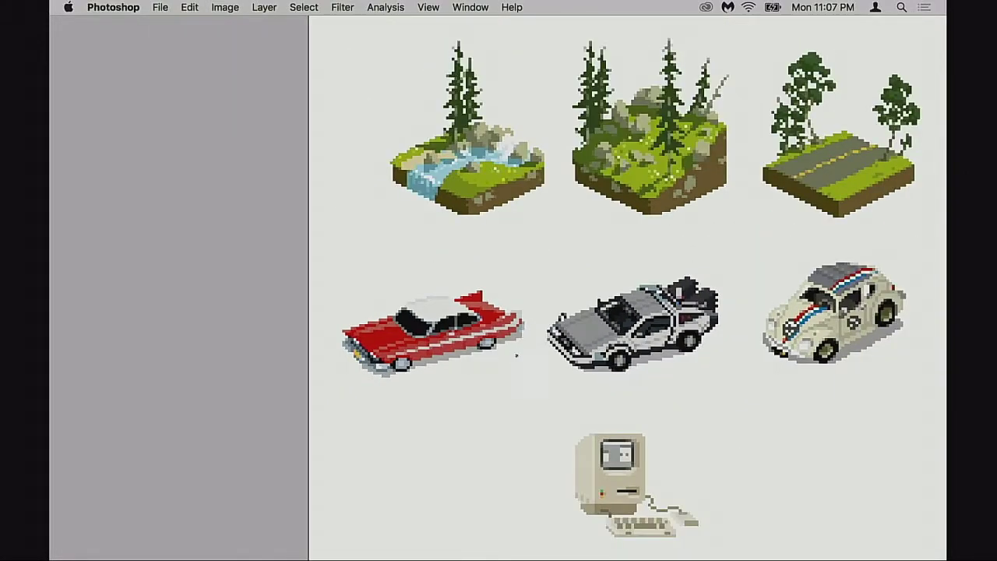
pyautogui.press('Tab')
pyautogui.press('b')
pyautogui.press('f')
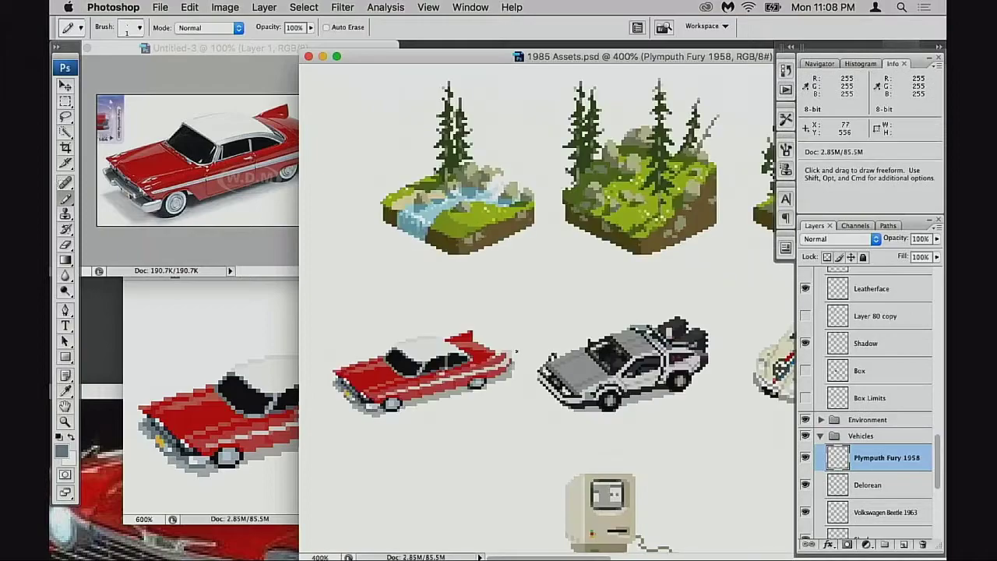
# - Extend the front corner of the car's side window with black pixels sampled from the glass and a grey edge along its top
pyautogui.moveTo(382, 327); pyautogui.dragTo(516, 401)
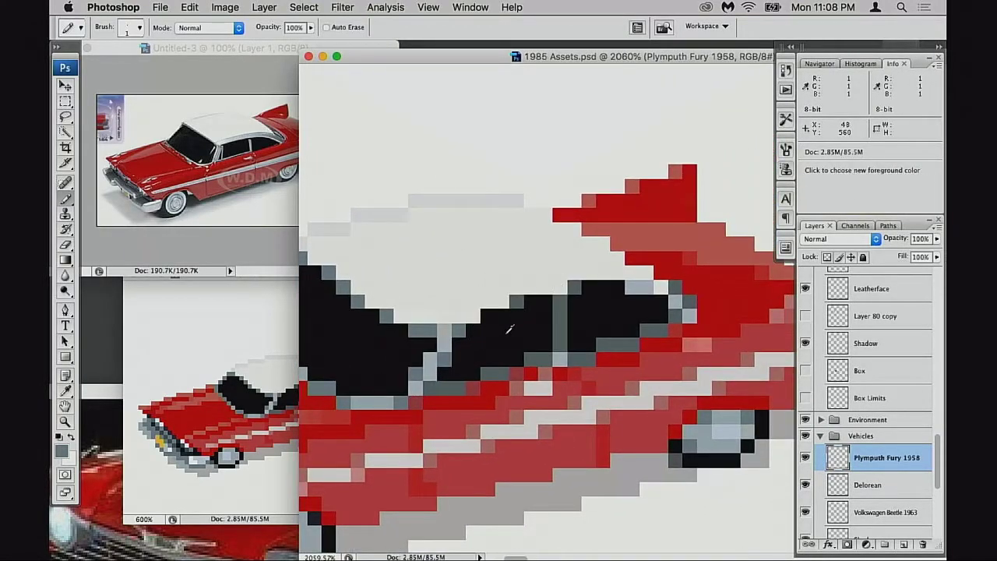
pyautogui.keyDown('alt'); pyautogui.click(508, 329); pyautogui.keyUp('alt')
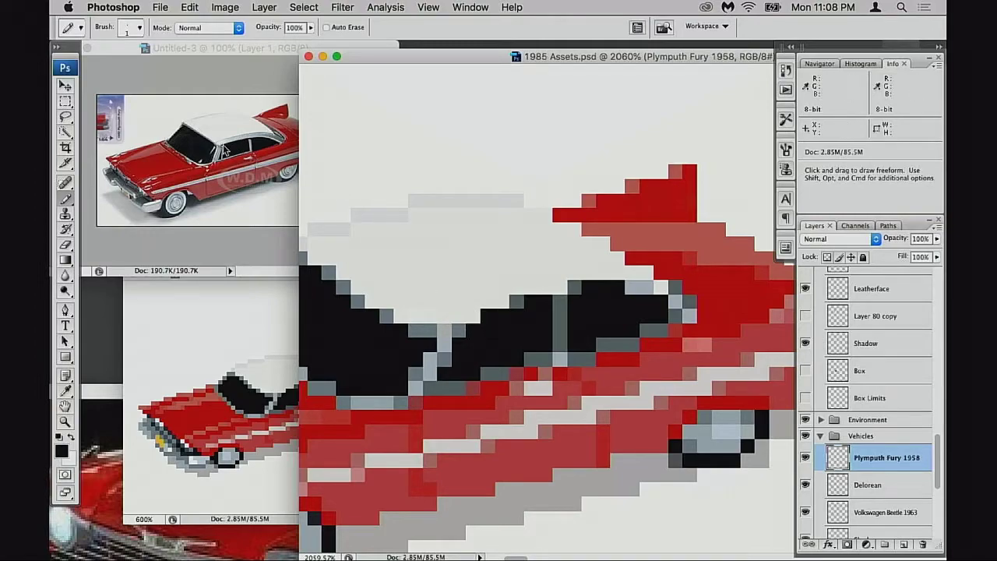
pyautogui.press('v')
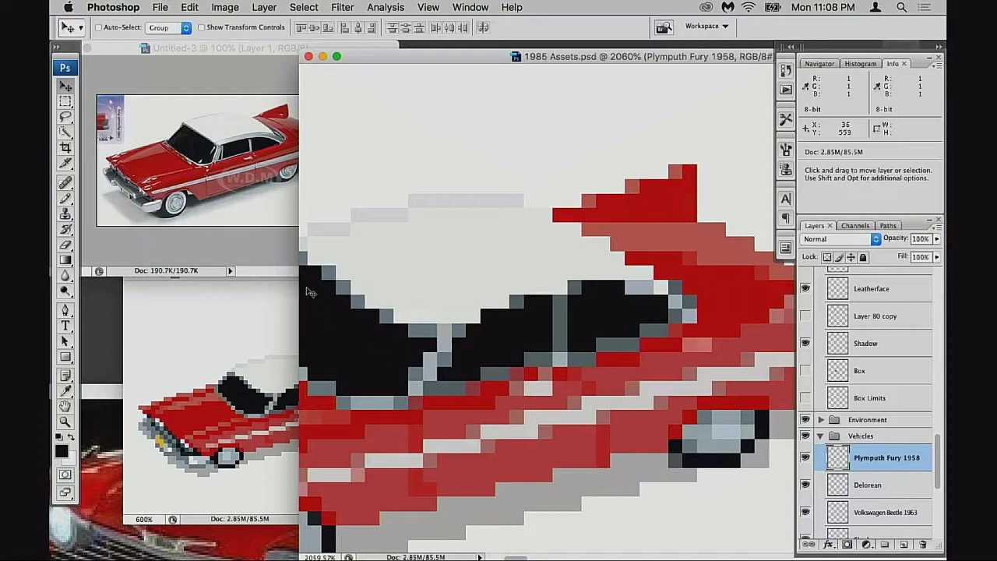
pyautogui.click(294, 400)
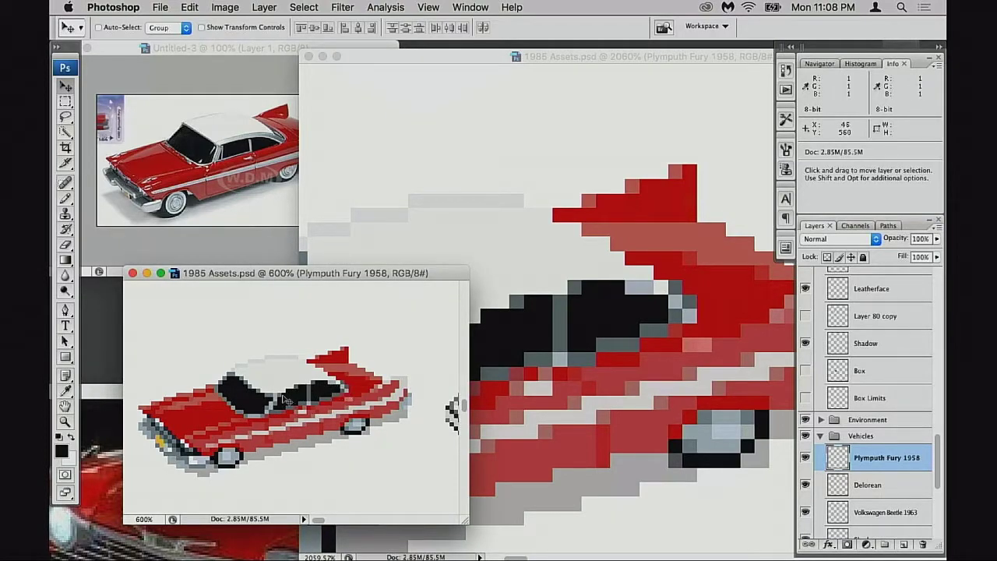
pyautogui.click(535, 343)
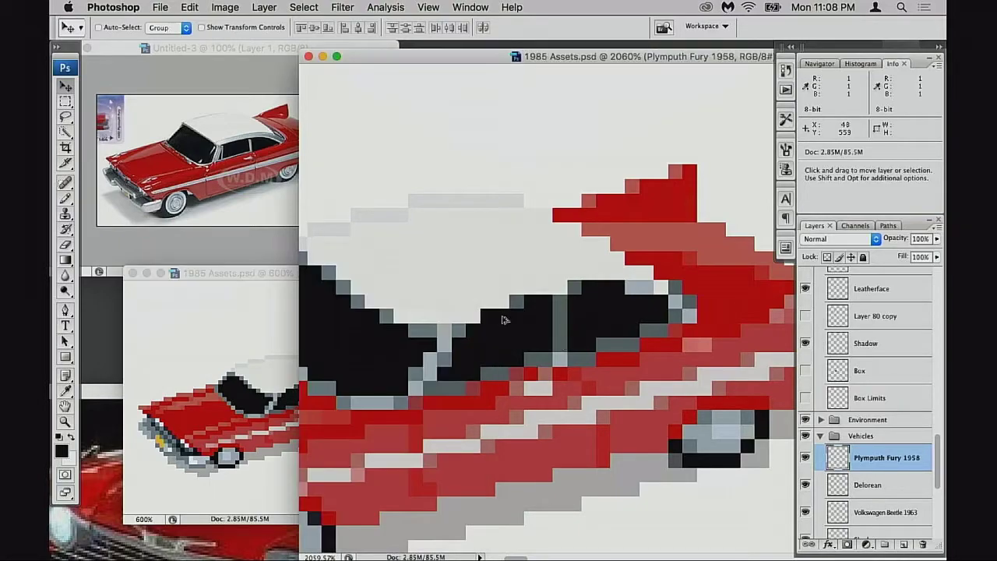
pyautogui.press('b')
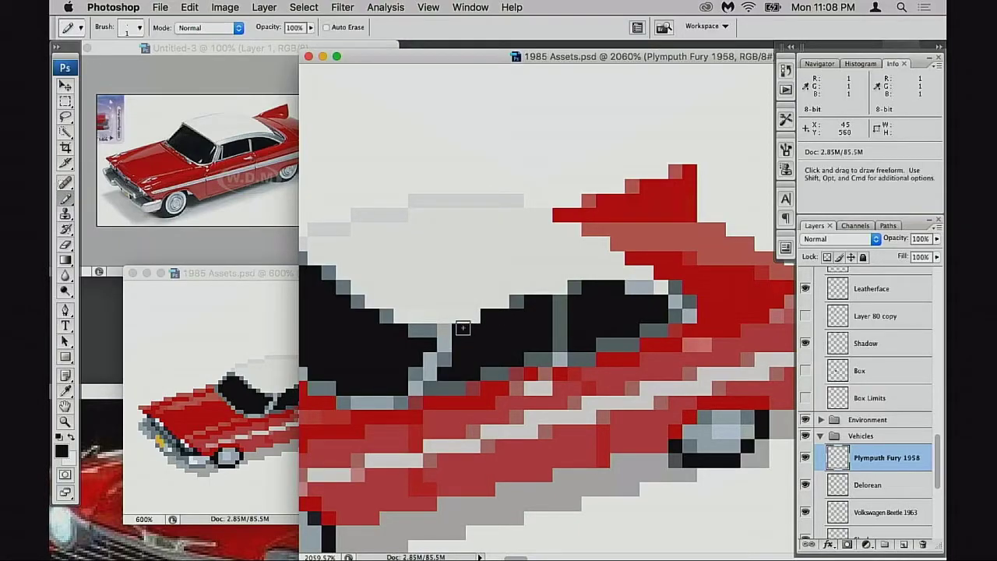
pyautogui.click(213, 403)
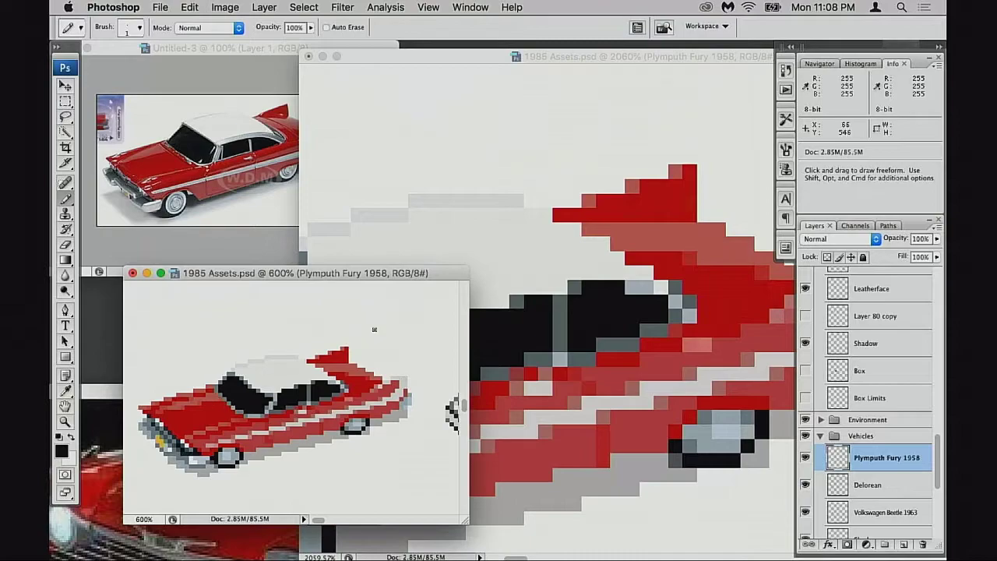
pyautogui.moveTo(377, 278); pyautogui.dragTo(341, 288)
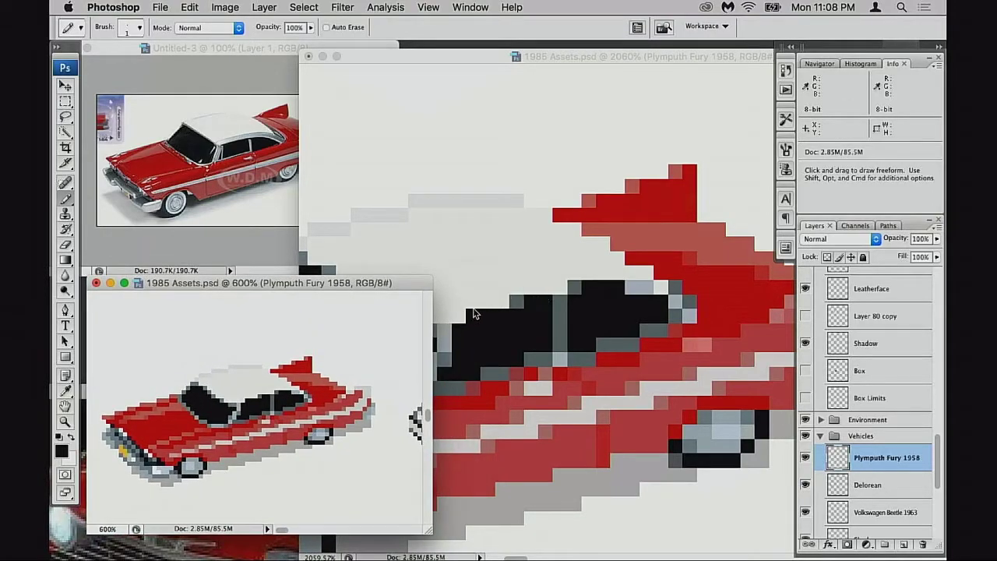
pyautogui.click(533, 298)
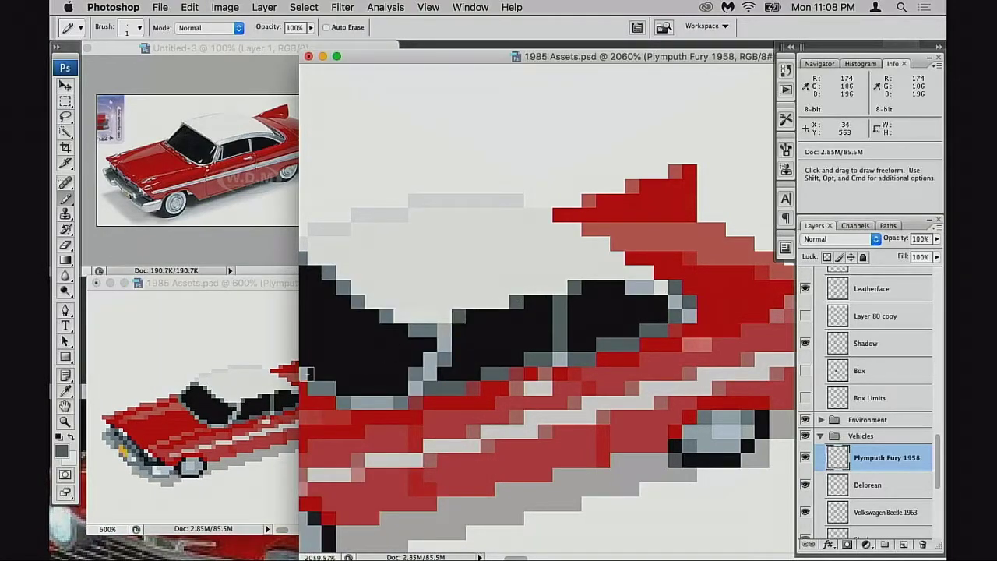
# - Save the assets document and check the retouched side window at 600%
pyautogui.click(265, 387)
pyautogui.press('super+s')
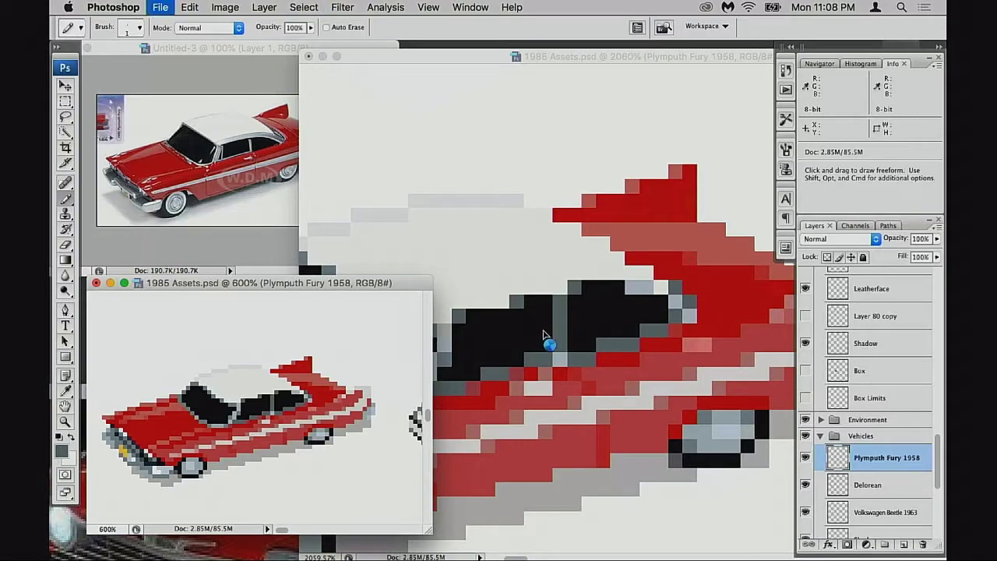
pyautogui.click(646, 333)
pyautogui.keyDown('alt'); pyautogui.click(645, 331); pyautogui.keyUp('alt')
pyautogui.click(271, 367)
pyautogui.click(578, 330)
pyautogui.keyDown('alt'); pyautogui.click(583, 330); pyautogui.keyUp('alt')
pyautogui.keyDown('alt'); pyautogui.click(587, 334); pyautogui.keyUp('alt')
pyautogui.keyDown('alt'); pyautogui.click(588, 334); pyautogui.keyUp('alt')
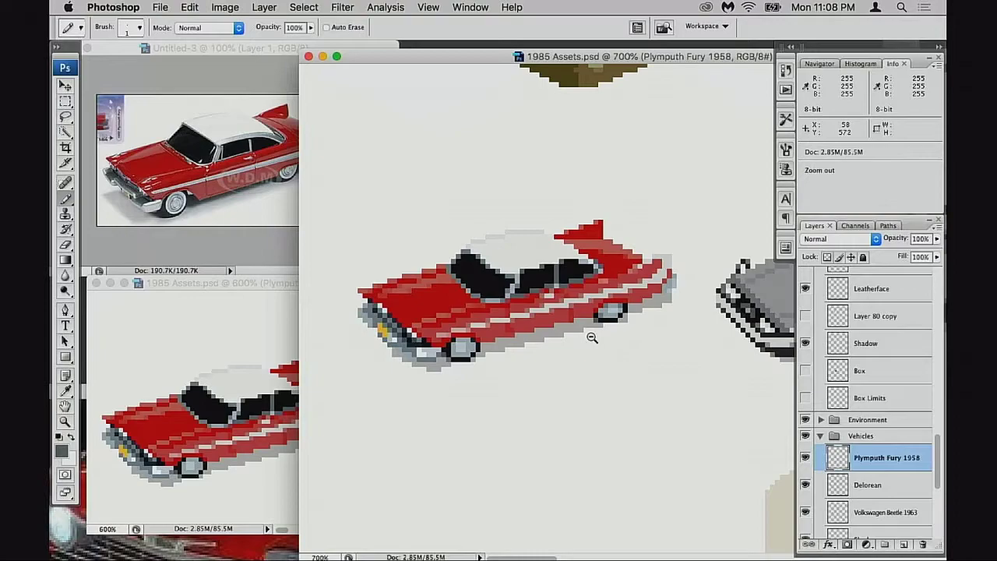
pyautogui.keyDown('alt'); pyautogui.click(592, 337); pyautogui.keyUp('alt')
# - Rearrange the two assets windows so the whole reference photo of the car is uncovered beside them
pyautogui.click(261, 407)
pyautogui.moveTo(346, 283); pyautogui.dragTo(285, 365)
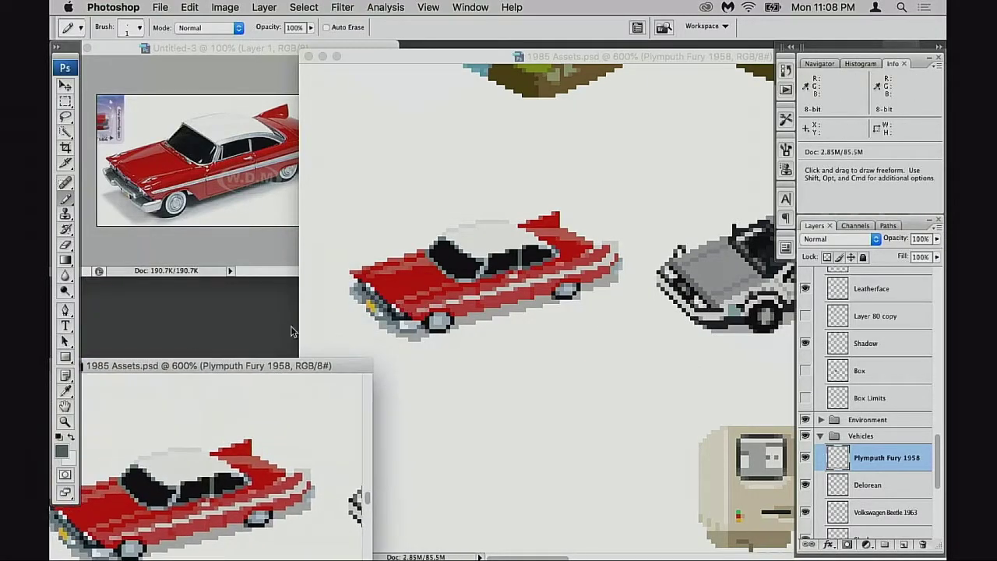
pyautogui.click(261, 268)
pyautogui.moveTo(534, 61); pyautogui.dragTo(611, 64)
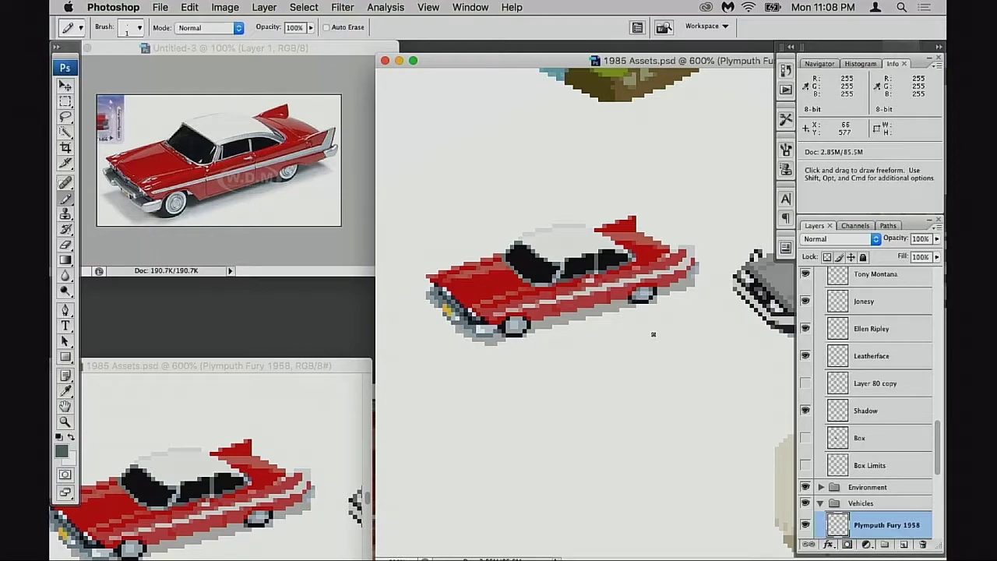
# - Paint the lower edge of the car's body between the wheels with the bright red sampled from the bodywork
pyautogui.keyDown('super'); pyautogui.click(592, 313); pyautogui.keyUp('super')
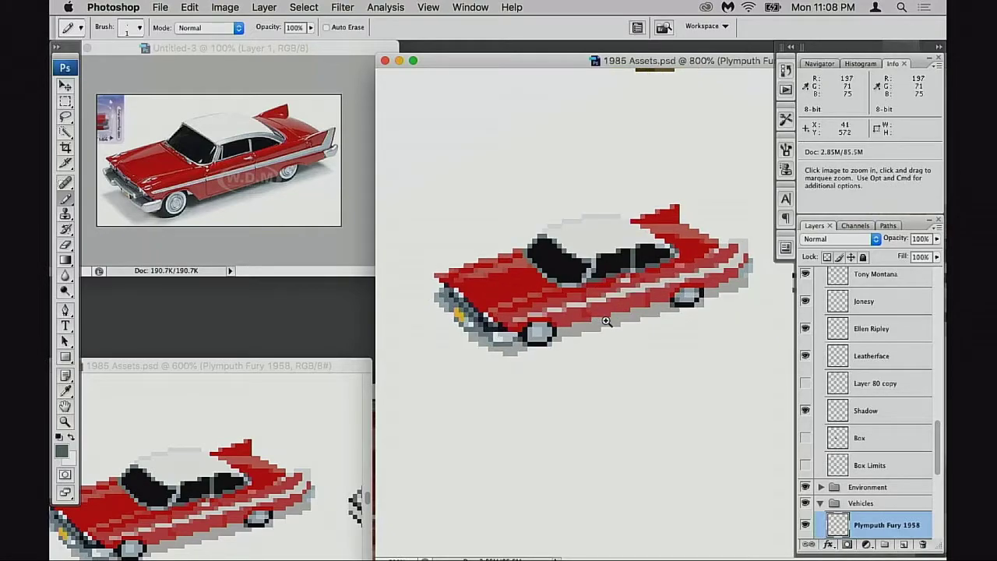
pyautogui.keyDown('super'); pyautogui.click(613, 326); pyautogui.keyUp('super')
pyautogui.keyDown('super'); pyautogui.click(612, 326); pyautogui.keyUp('super')
pyautogui.hscroll(5, 545, 312)
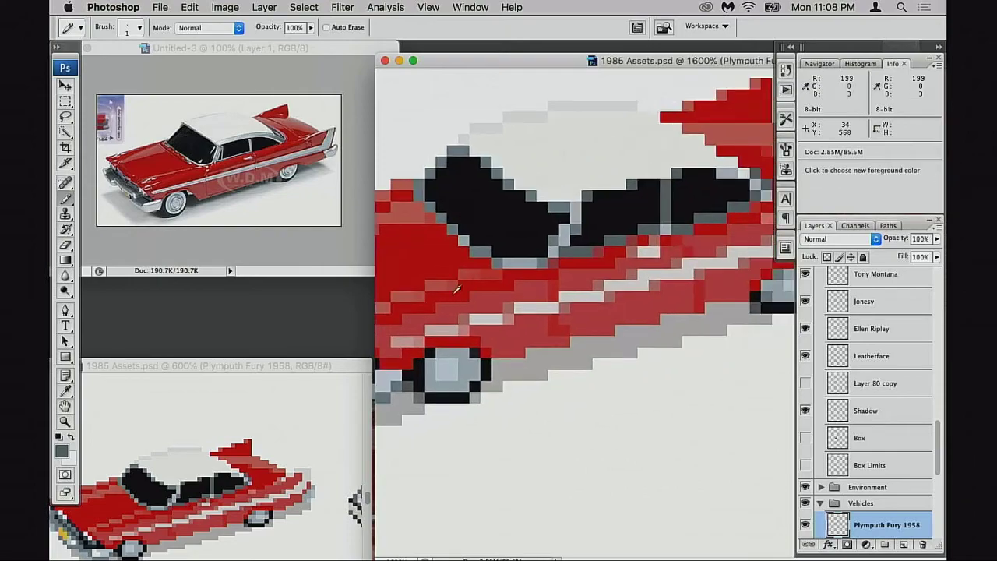
pyautogui.keyDown('alt'); pyautogui.click(445, 292); pyautogui.keyUp('alt')
pyautogui.moveTo(562, 341); pyautogui.dragTo(543, 332)
pyautogui.moveTo(473, 345)
pyautogui.mouseDown()
pyautogui.moveTo(663, 299)
pyautogui.moveTo(737, 294)
pyautogui.moveTo(637, 304)
pyautogui.moveTo(722, 289)
pyautogui.mouseUp()
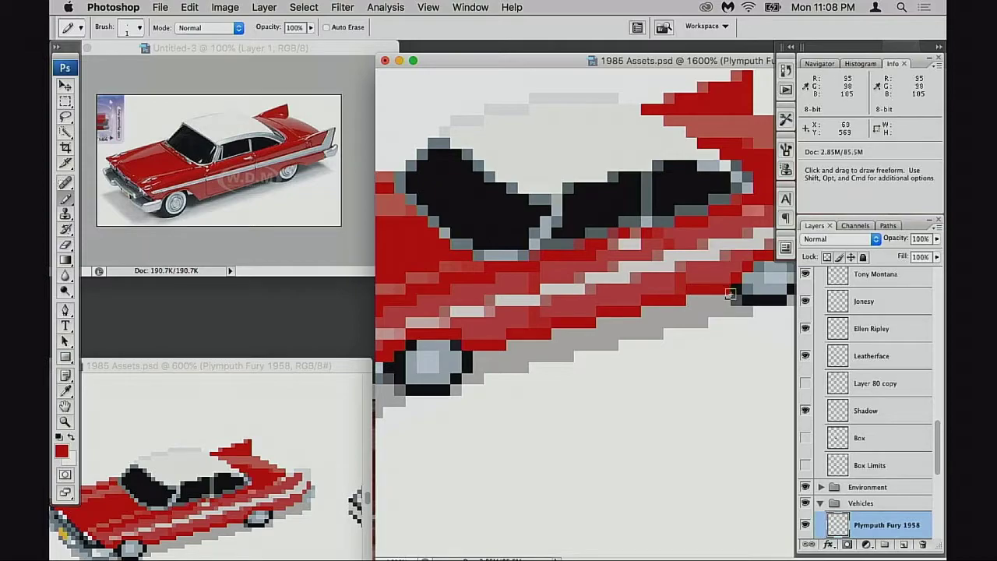
pyautogui.keyDown('alt'); pyautogui.click(679, 348); pyautogui.keyUp('alt')
pyautogui.keyDown('alt'); pyautogui.click(682, 349); pyautogui.keyUp('alt')
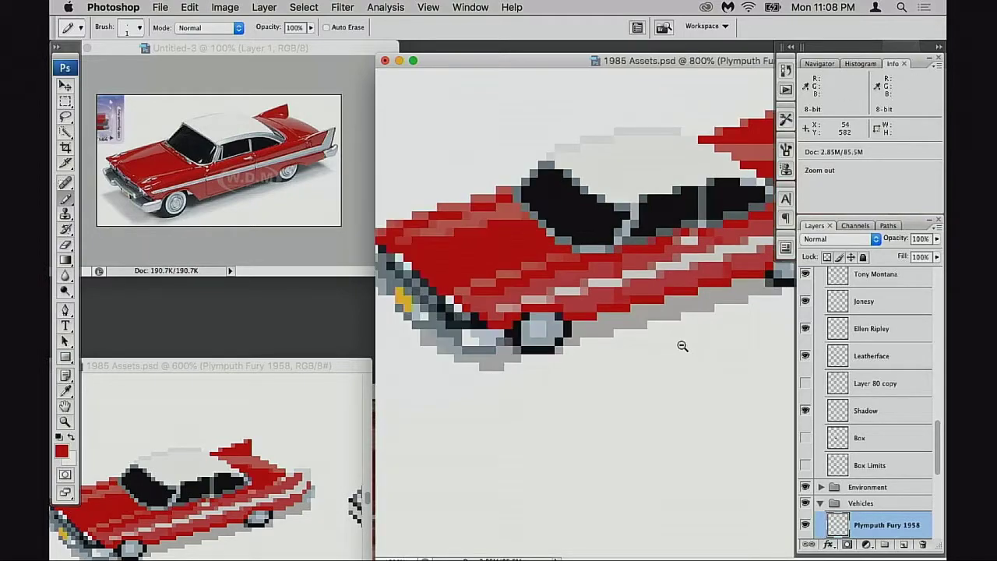
pyautogui.keyDown('alt'); pyautogui.click(684, 348); pyautogui.keyUp('alt')
pyautogui.keyDown('alt'); pyautogui.click(684, 347); pyautogui.keyUp('alt')
pyautogui.keyDown('alt'); pyautogui.click(685, 346); pyautogui.keyUp('alt')
pyautogui.moveTo(617, 322); pyautogui.dragTo(626, 382)
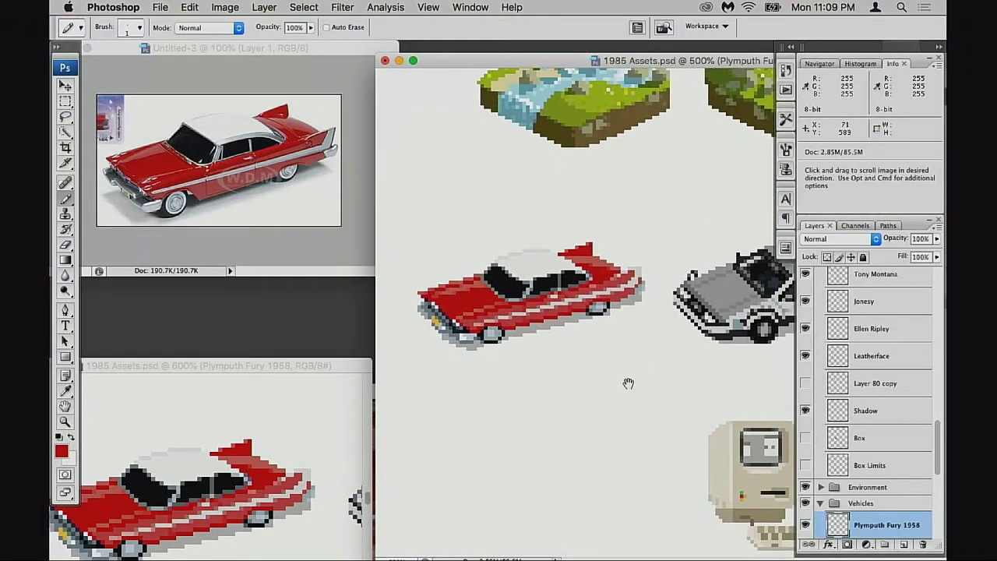
# - Continue the bright red edge along the lower bodywork behind the rear wheel
pyautogui.moveTo(574, 361); pyautogui.dragTo(586, 341)
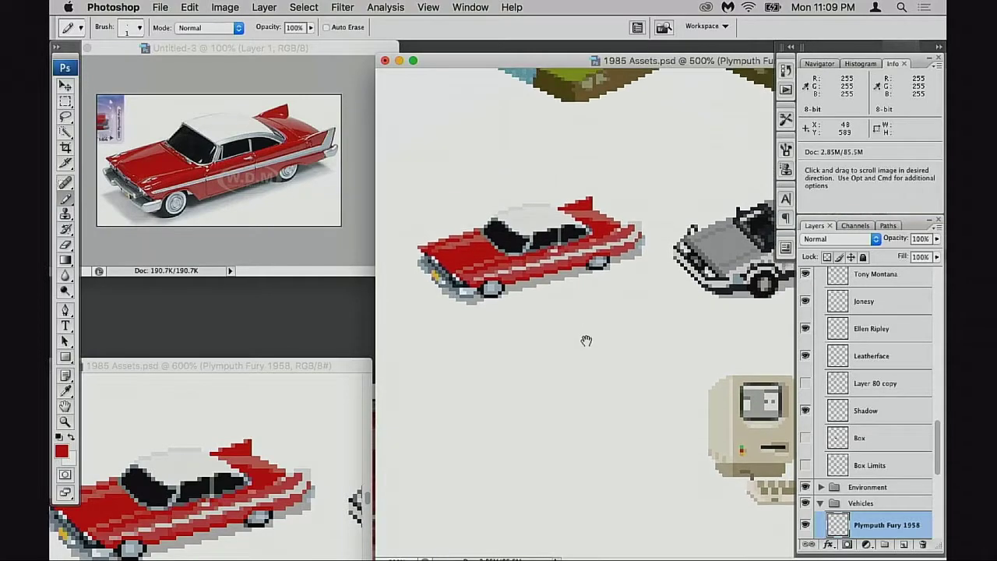
pyautogui.moveTo(649, 275); pyautogui.dragTo(613, 229)
pyautogui.moveTo(600, 314); pyautogui.dragTo(614, 331)
pyautogui.moveTo(710, 310); pyautogui.dragTo(690, 311)
pyautogui.moveTo(737, 289); pyautogui.dragTo(756, 285)
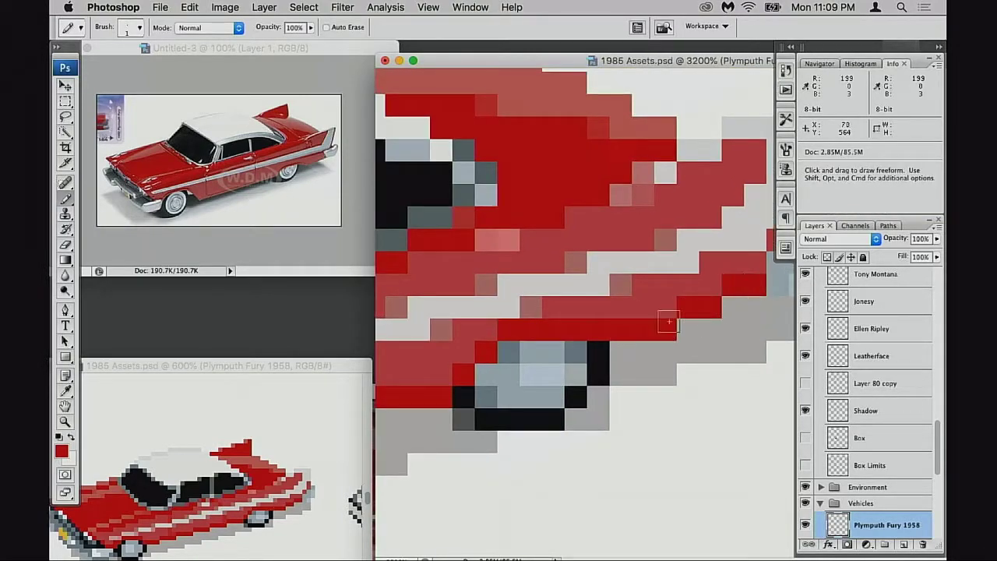
pyautogui.keyDown('alt'); pyautogui.click(668, 331); pyautogui.keyUp('alt')
pyautogui.keyDown('alt'); pyautogui.click(667, 336); pyautogui.keyUp('alt')
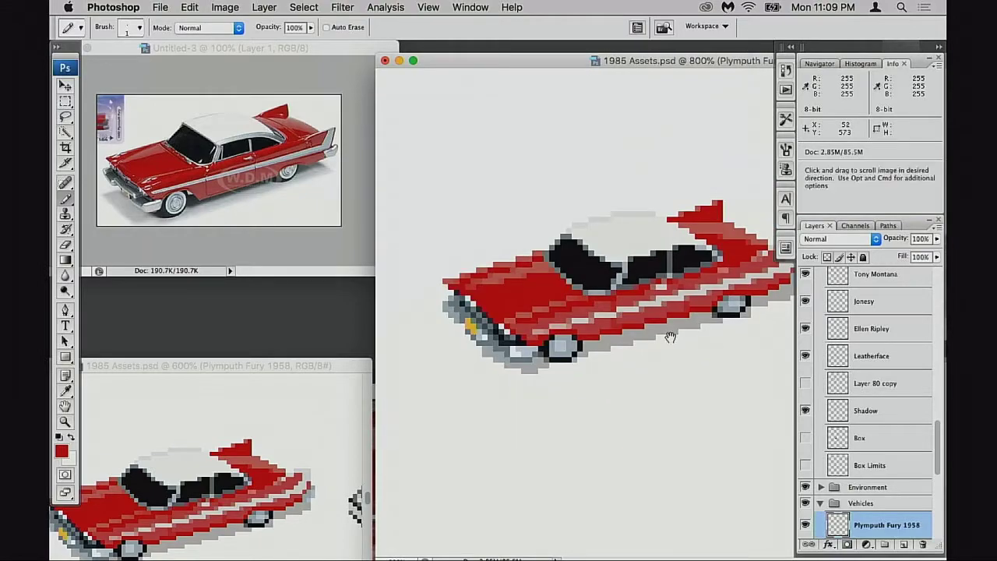
# - Soften the lower body edge between the wheels and toward the tail with a slightly muted red
pyautogui.click(692, 320)
pyautogui.click(655, 339)
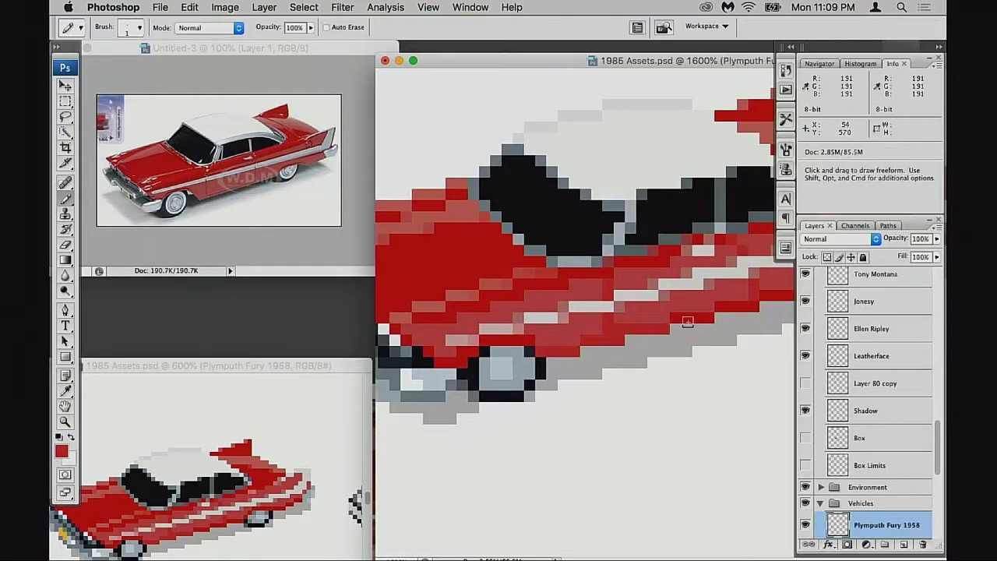
pyautogui.hscroll(3, 685, 321)
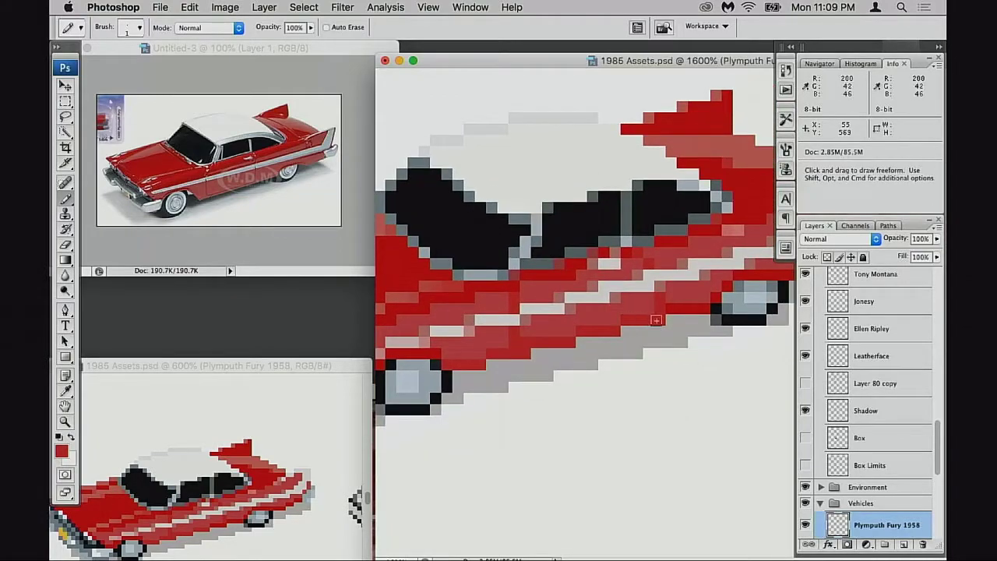
pyautogui.hscroll(3, 701, 307)
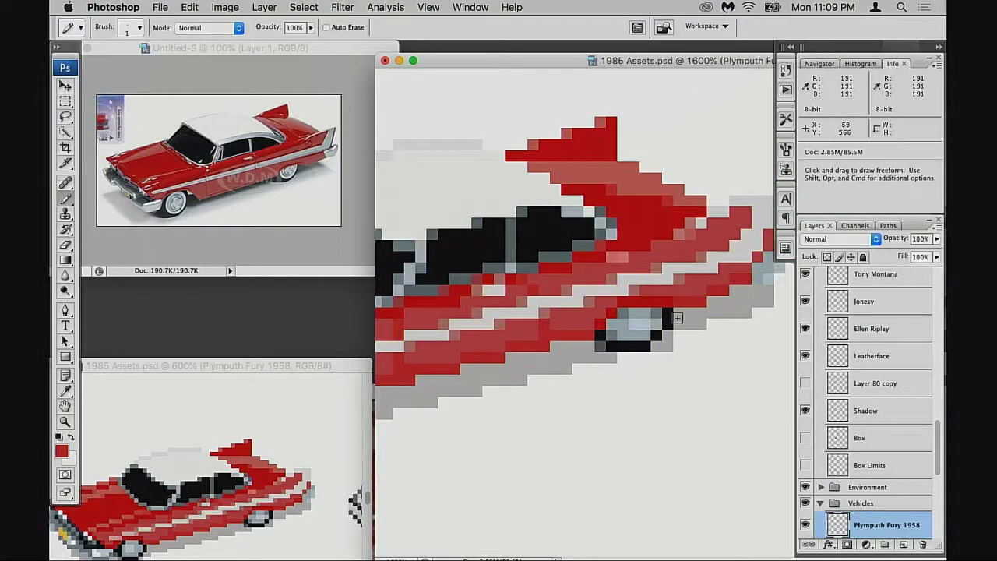
pyautogui.hscroll(1, 678, 318)
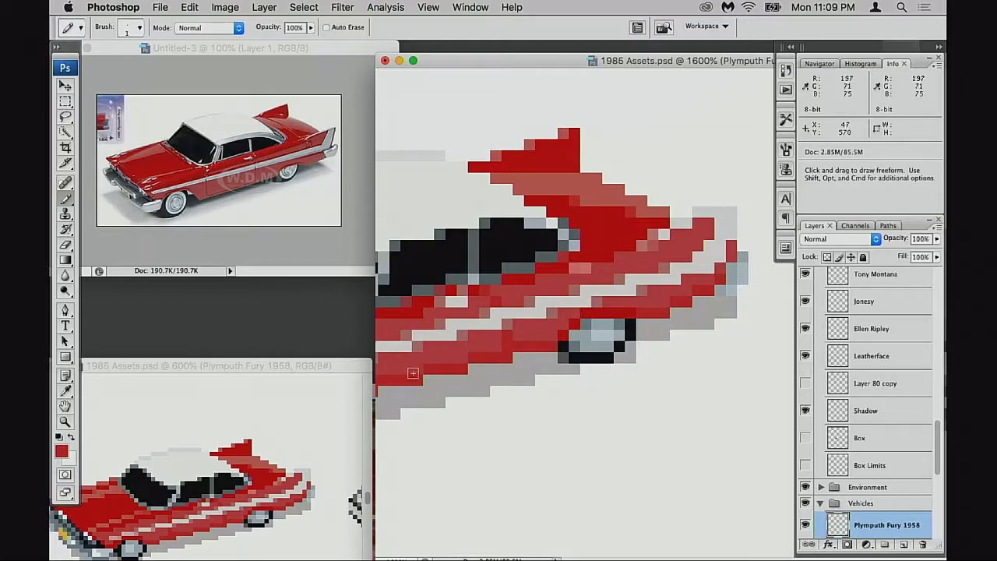
pyautogui.moveTo(666, 320); pyautogui.dragTo(573, 331)
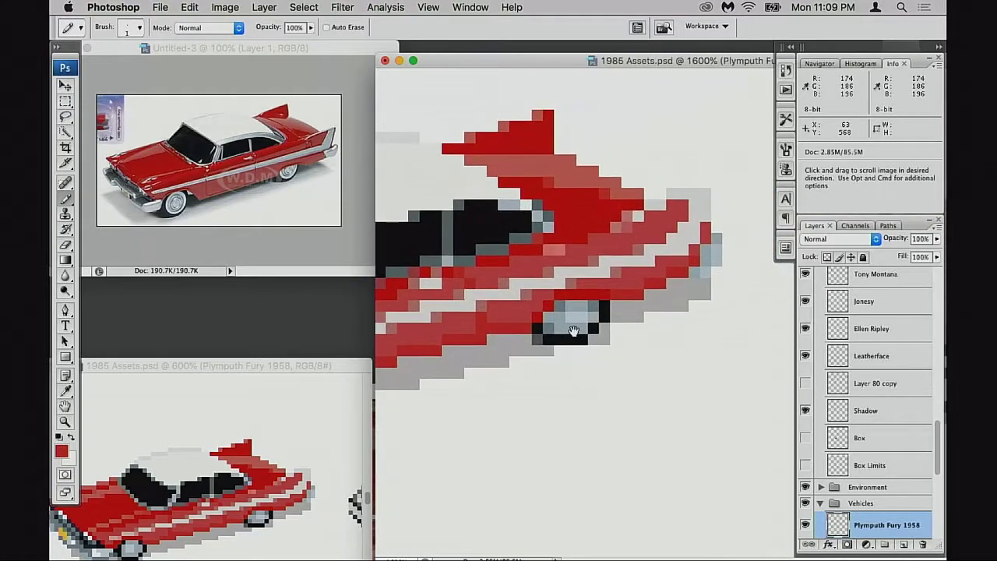
pyautogui.hscroll(3, 574, 330)
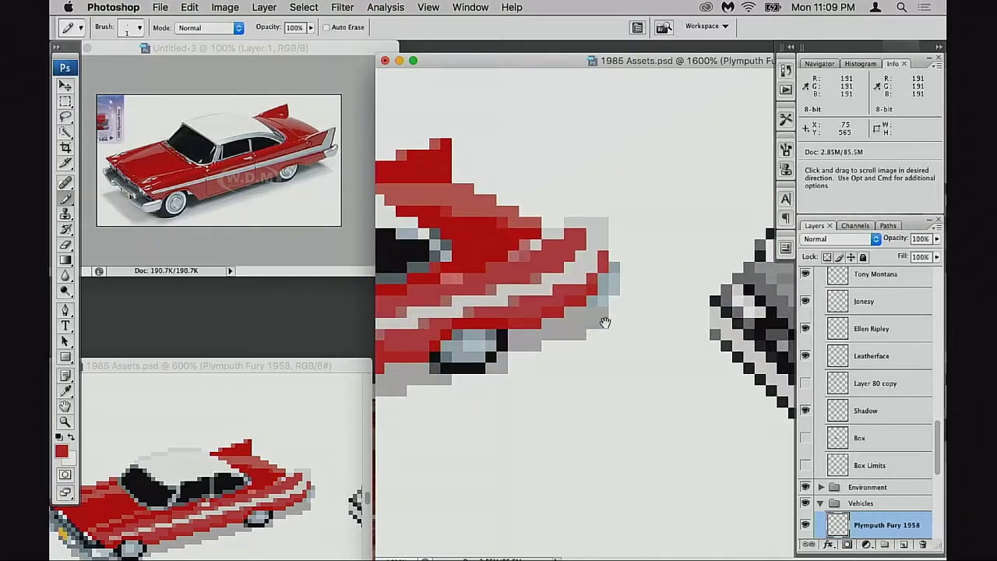
# - Shade the outer and lower edge of the rear bumper with dark grey sampled from the front bumper, and erase its stray corner pixel
pyautogui.hscroll(-10, 605, 322)
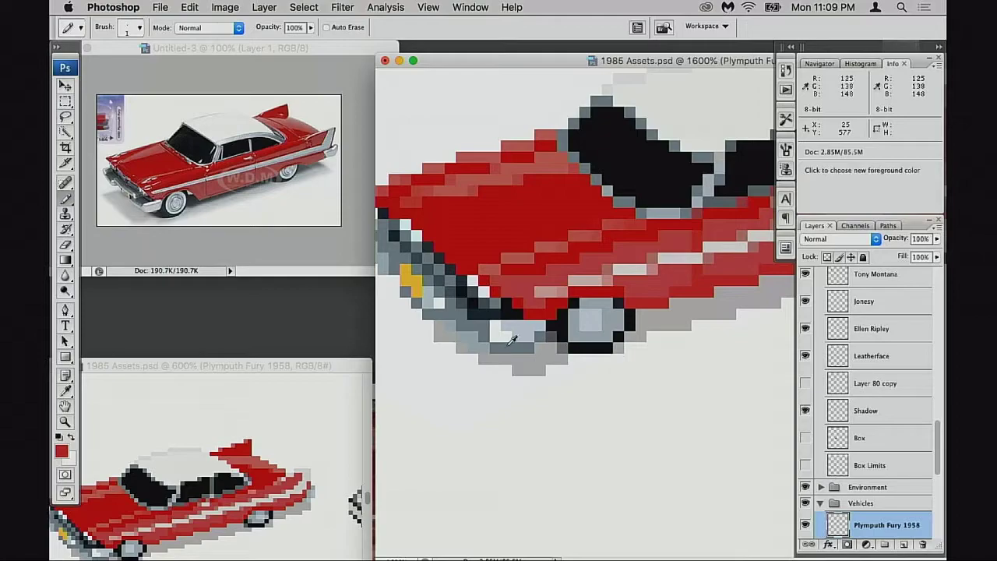
pyautogui.keyDown('alt'); pyautogui.click(513, 340); pyautogui.keyUp('alt')
pyautogui.hscroll(10, 561, 338)
pyautogui.click(512, 340)
pyautogui.moveTo(523, 317); pyautogui.dragTo(525, 306)
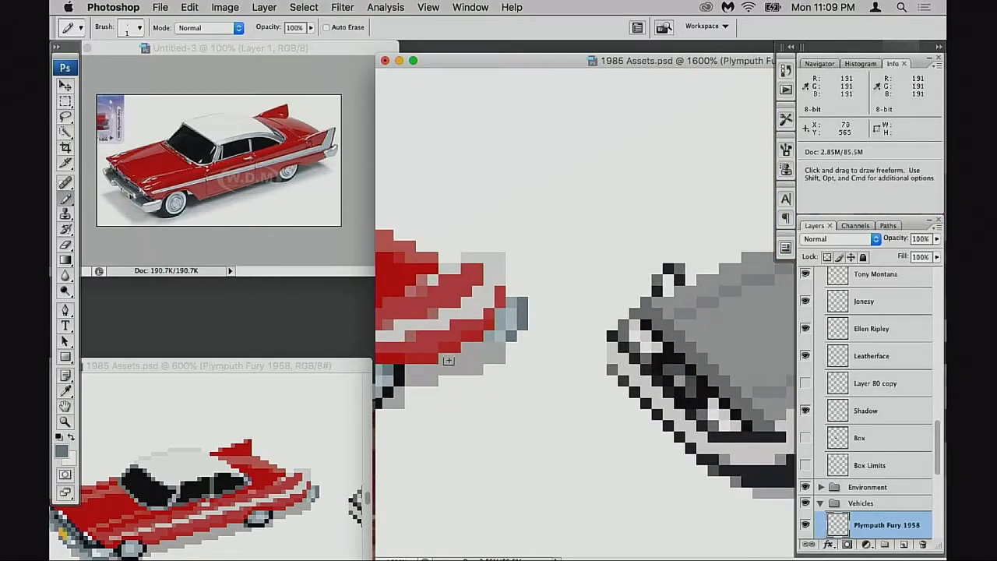
pyautogui.press('super+z')
pyautogui.click(496, 340)
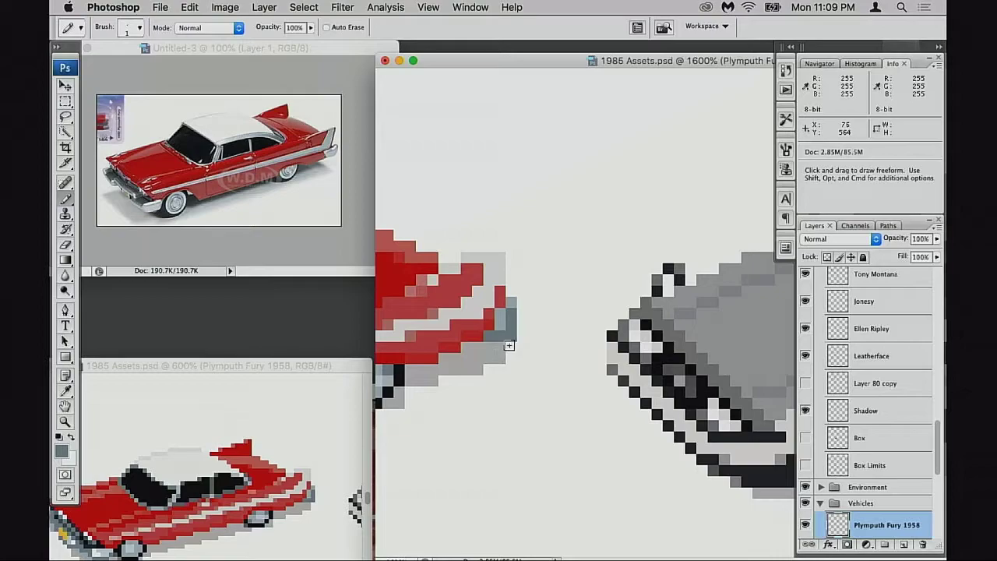
pyautogui.press('e')
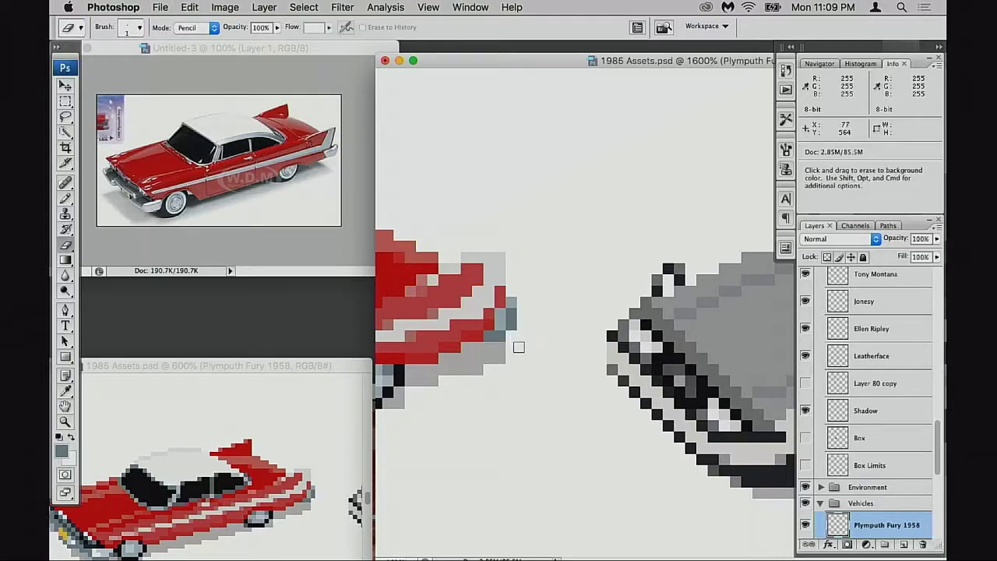
pyautogui.hscroll(-2, 539, 348)
pyautogui.click(358, 427)
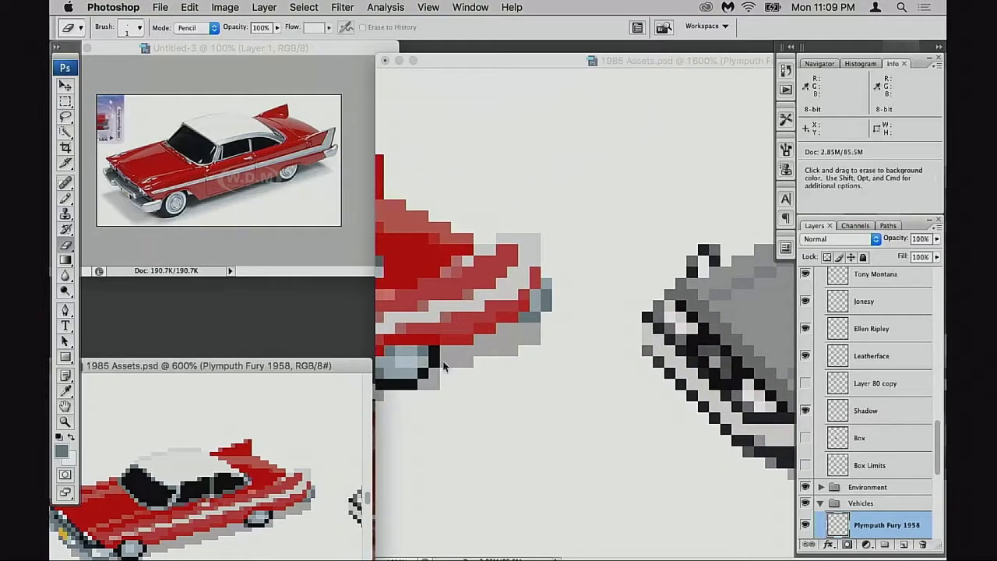
# - Touch up the rear bumper with a light grey sampled from it, and move the 600% view up beside the main view
pyautogui.press('b')
pyautogui.keyDown('alt'); pyautogui.click(537, 294); pyautogui.keyUp('alt')
pyautogui.click(539, 290)
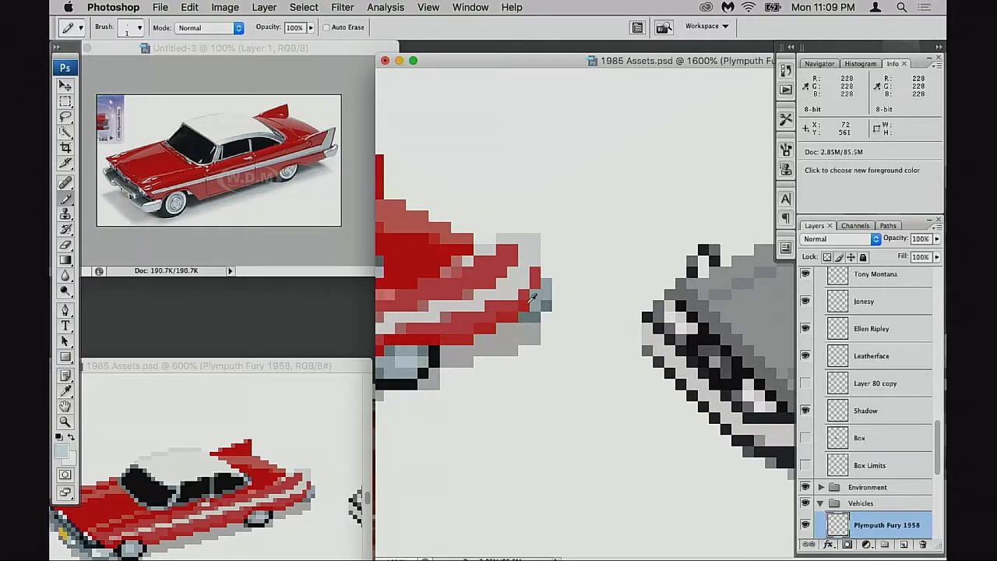
pyautogui.moveTo(516, 336); pyautogui.dragTo(538, 346)
pyautogui.keyDown('alt'); pyautogui.click(582, 338); pyautogui.keyUp('alt')
pyautogui.keyDown('alt'); pyautogui.click(582, 337); pyautogui.keyUp('alt')
pyautogui.keyDown('alt'); pyautogui.click(584, 339); pyautogui.keyUp('alt')
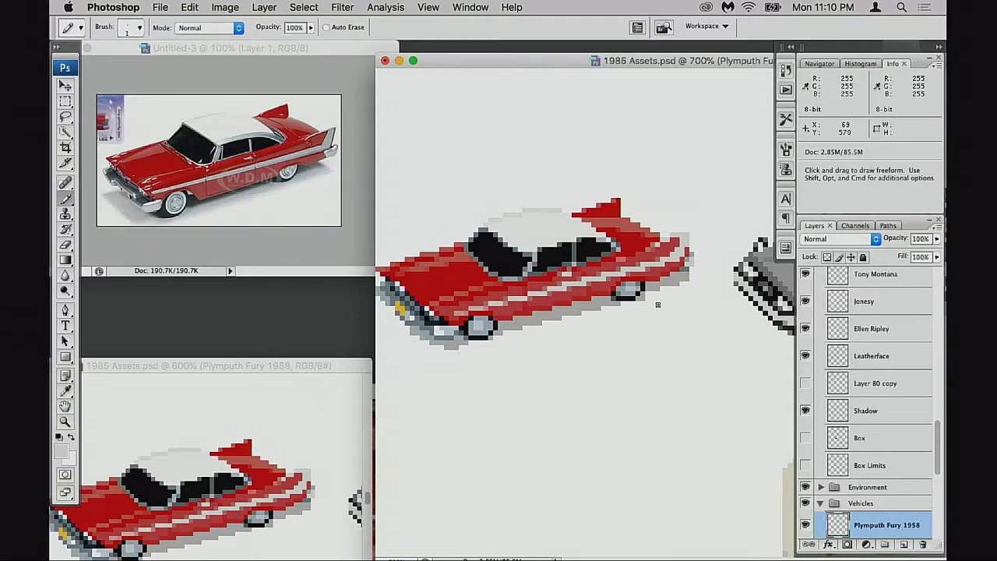
pyautogui.moveTo(333, 366); pyautogui.dragTo(343, 311)
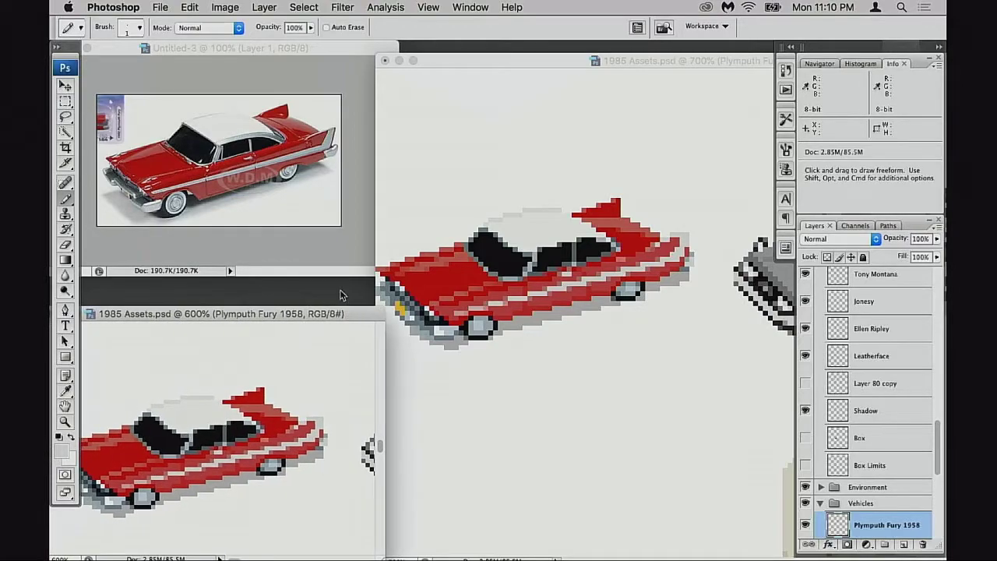
# - Examine the hood and front fender highlights in the Untitled-3 reference photo alongside the front end of the pixel-art car
pyautogui.click(170, 208)
pyautogui.moveTo(131, 169); pyautogui.dragTo(169, 258)
pyautogui.click(207, 182)
pyautogui.click(199, 186)
pyautogui.moveTo(192, 110); pyautogui.dragTo(215, 154)
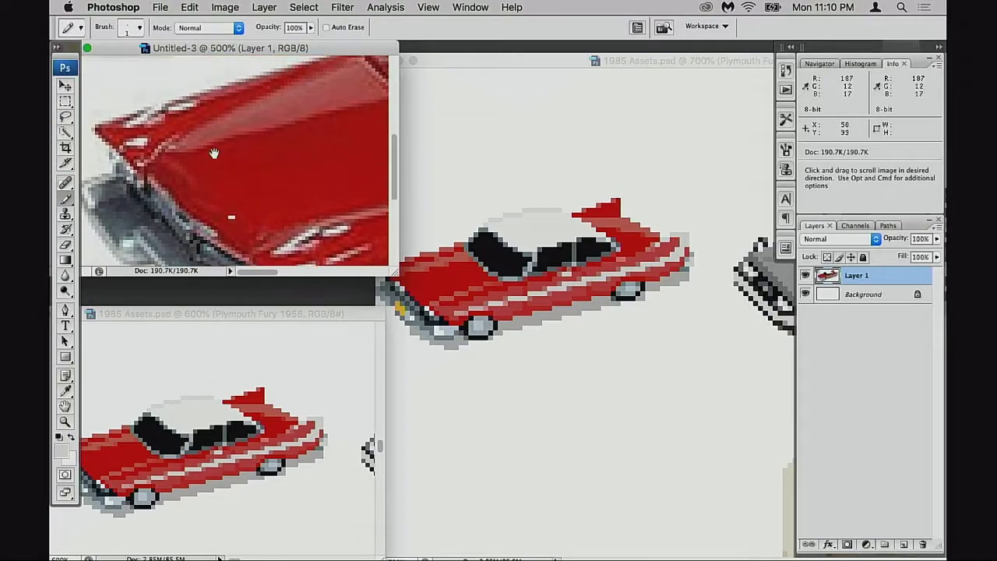
pyautogui.click(467, 320)
pyautogui.click(470, 320)
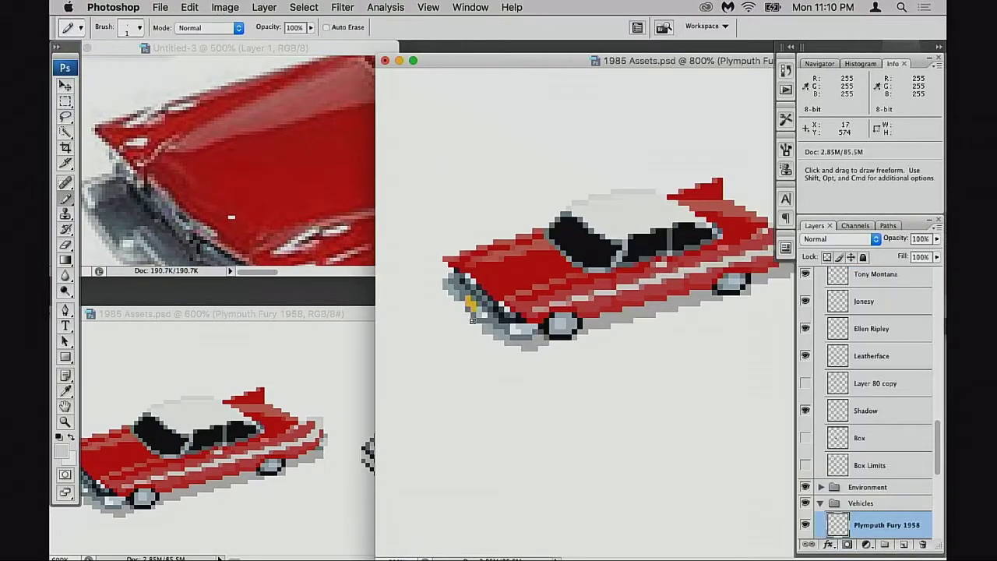
pyautogui.keyDown('super'); pyautogui.click(520, 318); pyautogui.keyUp('super')
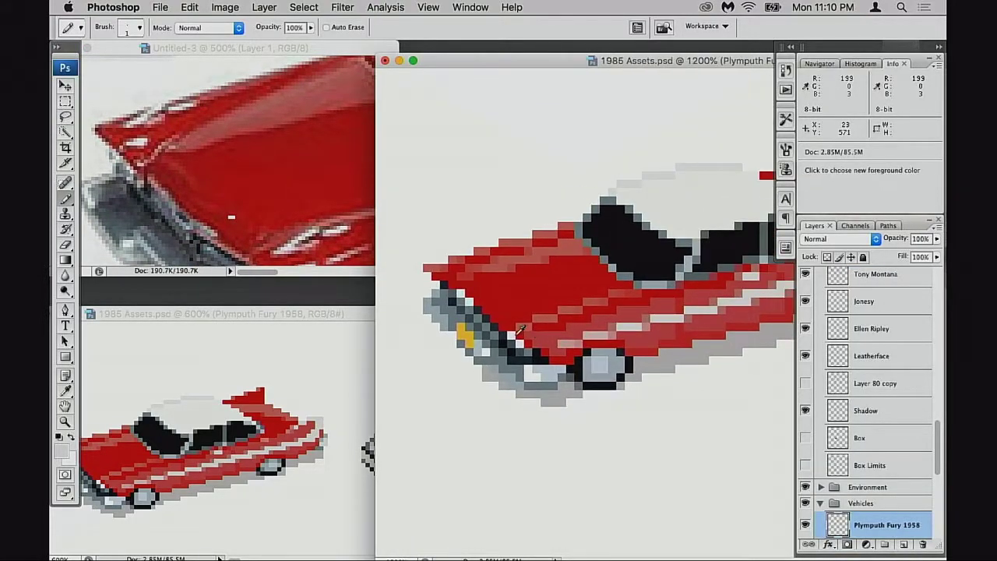
pyautogui.moveTo(346, 310); pyautogui.dragTo(372, 325)
pyautogui.click(536, 317)
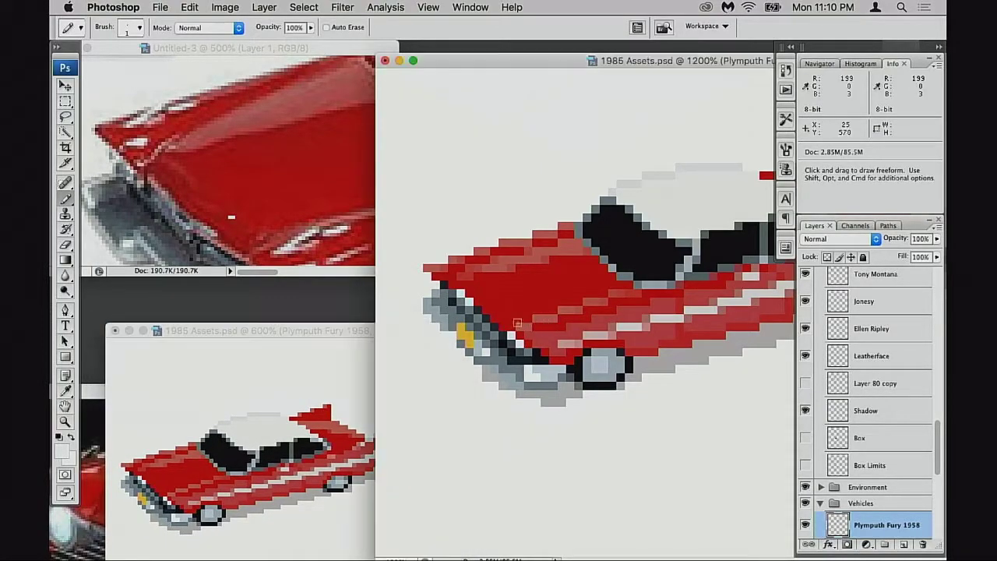
pyautogui.click(350, 257)
pyautogui.moveTo(352, 260); pyautogui.dragTo(333, 192)
pyautogui.keyDown('alt'); pyautogui.keyDown('super'); pyautogui.click(332, 206); pyautogui.keyUp('super'); pyautogui.keyUp('alt')
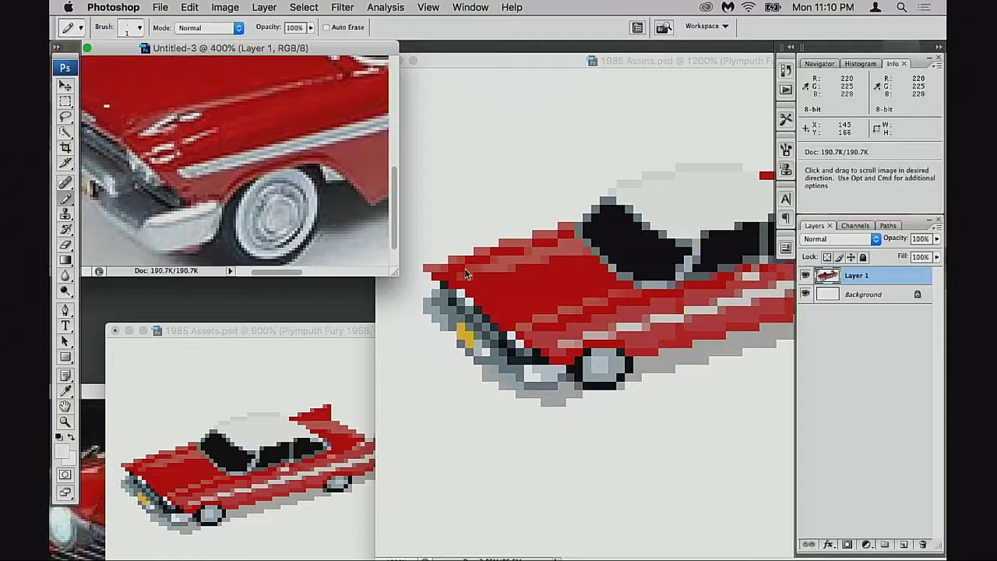
# - Try a small white highlight with a sampled pink pixel beside it on the front fender above the near headlight
pyautogui.click(576, 332)
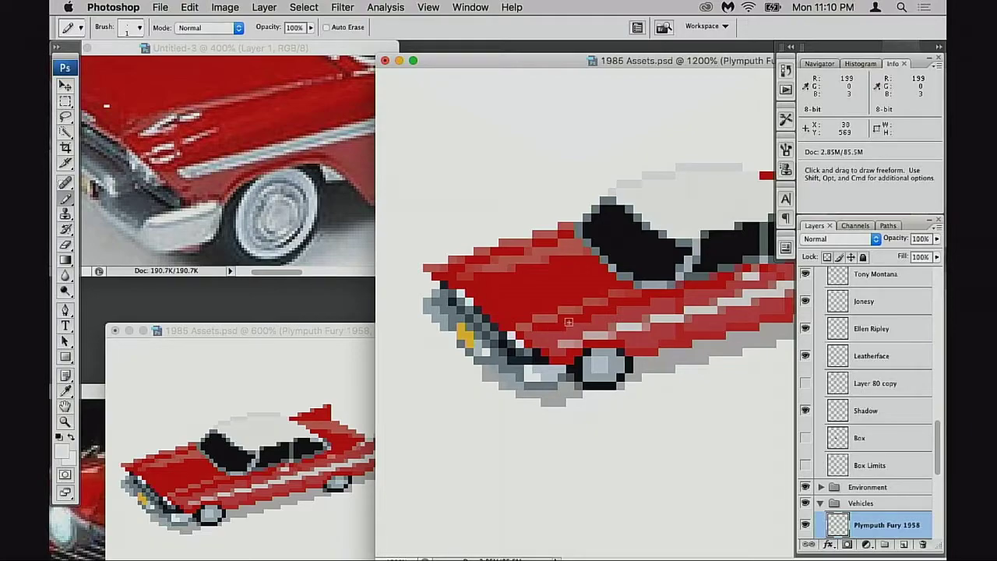
pyautogui.moveTo(537, 318)
pyautogui.mouseDown()
pyautogui.moveTo(545, 319)
pyautogui.moveTo(537, 314)
pyautogui.mouseUp()
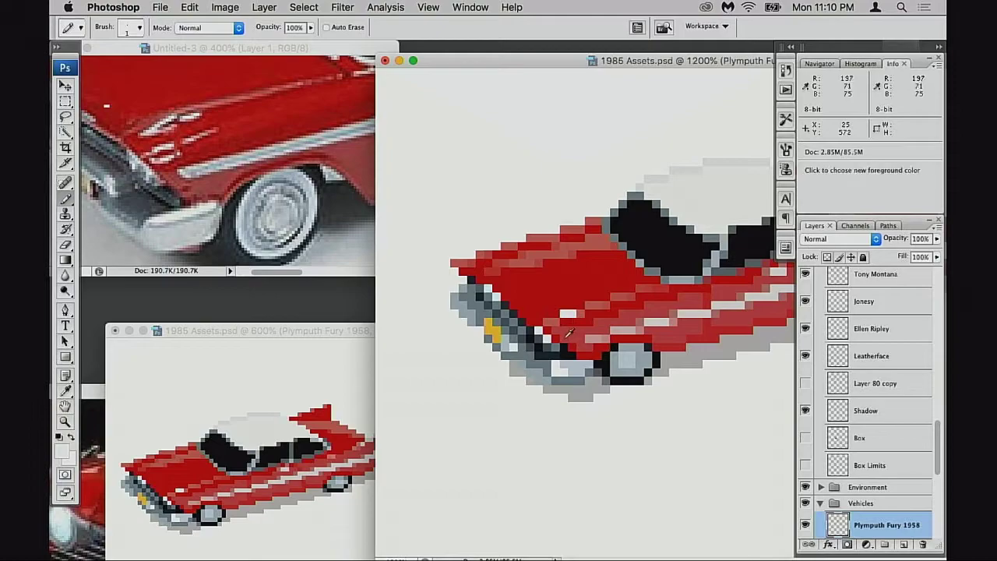
pyautogui.keyDown('alt'); pyautogui.click(598, 334); pyautogui.keyUp('alt')
pyautogui.click(575, 316)
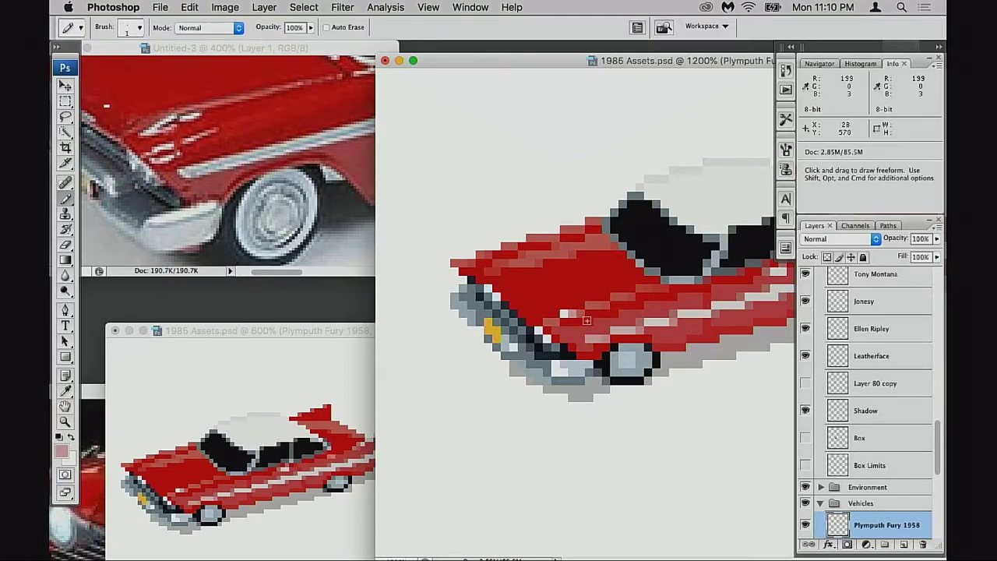
pyautogui.press('super+z')
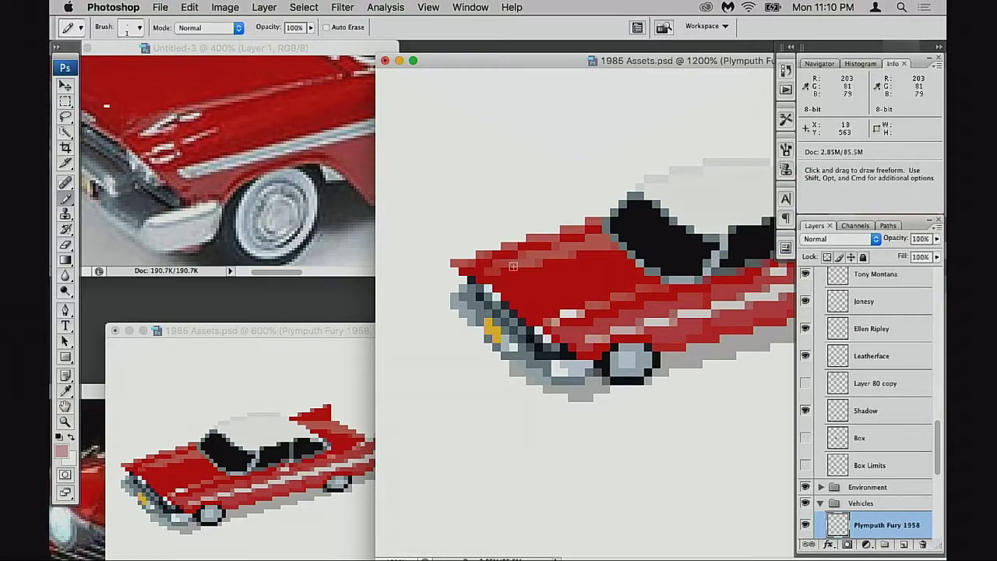
# - Try a matching white and pink highlight at the far front corner of the hood, and undo the new highlights
pyautogui.keyDown('alt'); pyautogui.click(565, 314); pyautogui.keyUp('alt')
pyautogui.click(497, 263)
pyautogui.keyDown('alt'); pyautogui.click(581, 314); pyautogui.keyUp('alt')
pyautogui.click(507, 259)
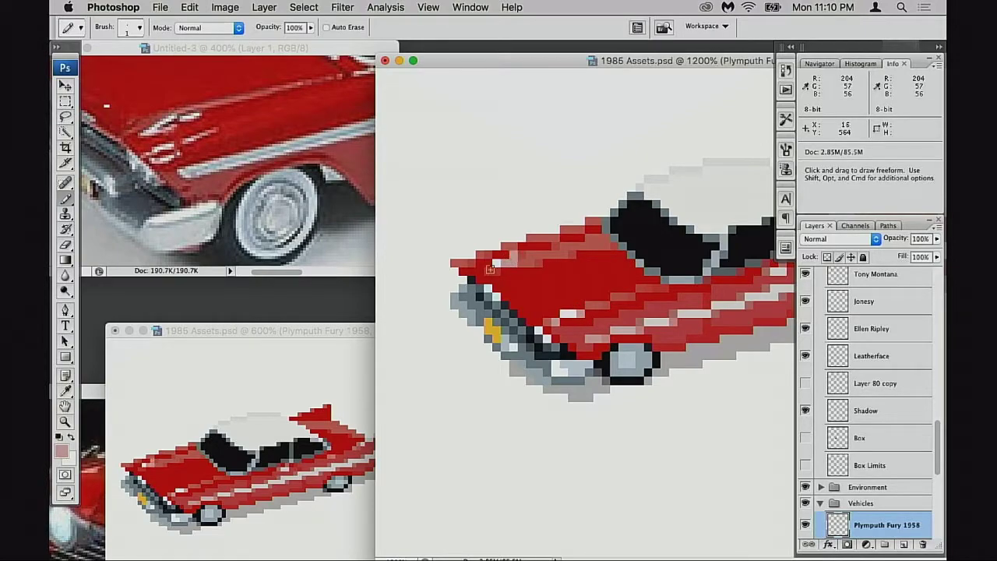
pyautogui.press('super+z')
pyautogui.press('super+alt+z')
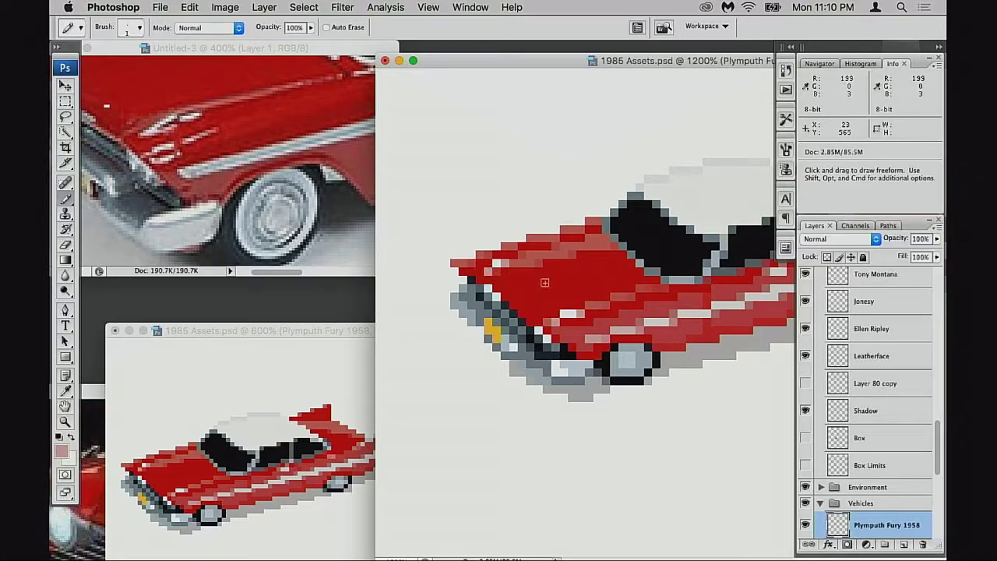
pyautogui.press('super')
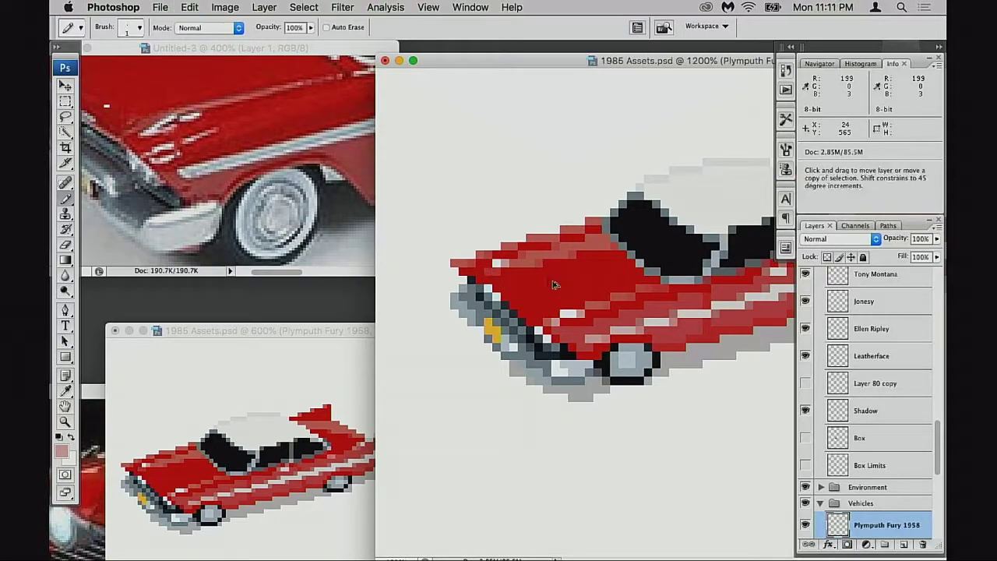
pyautogui.press('super+z')
# - Examine the whole car in the Untitled-4 reference photo at 100%, especially its hood and headlights
pyautogui.click(343, 220)
pyautogui.press('super+minus')
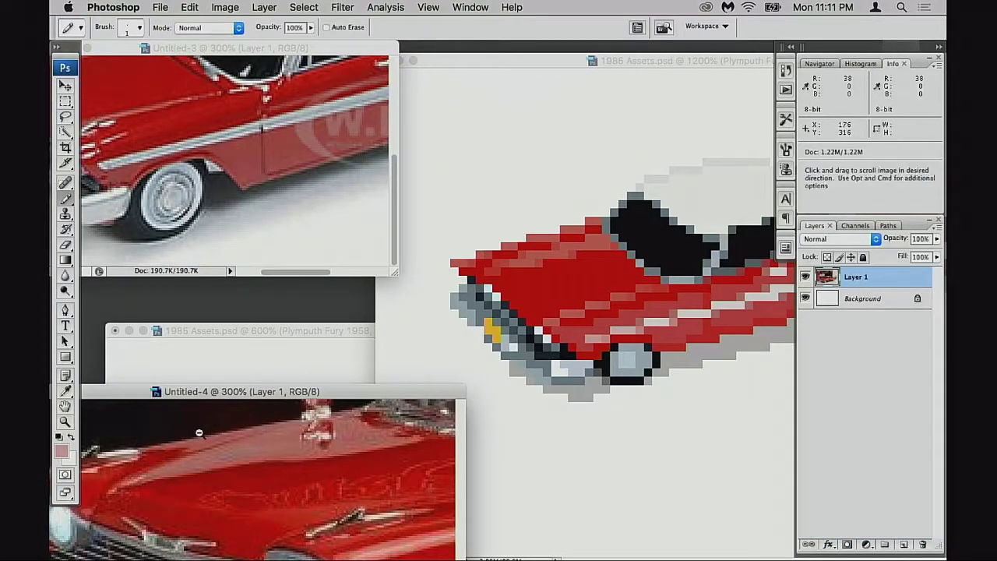
pyautogui.press('super+minus')
pyautogui.press('super+minus')
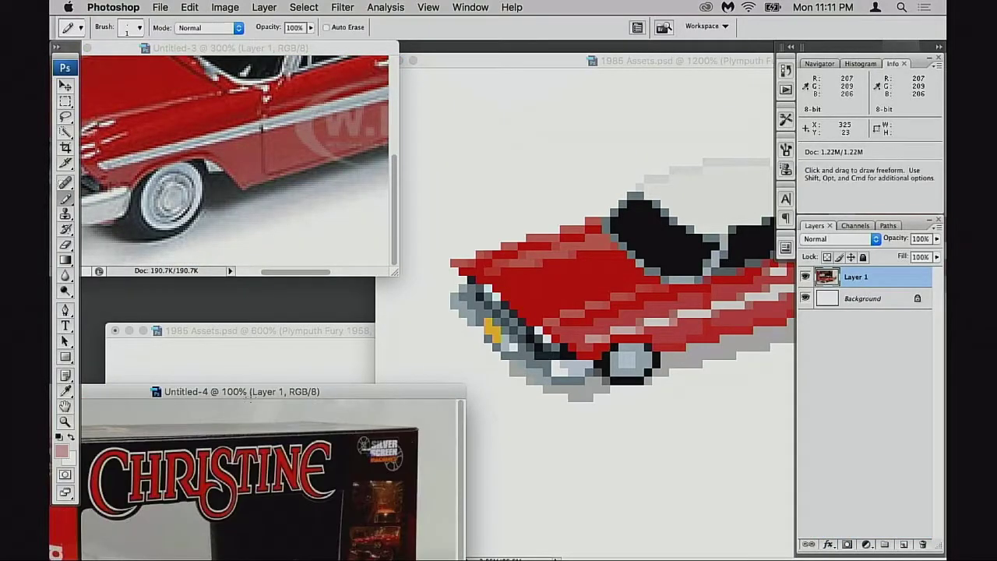
pyautogui.press('super+minus')
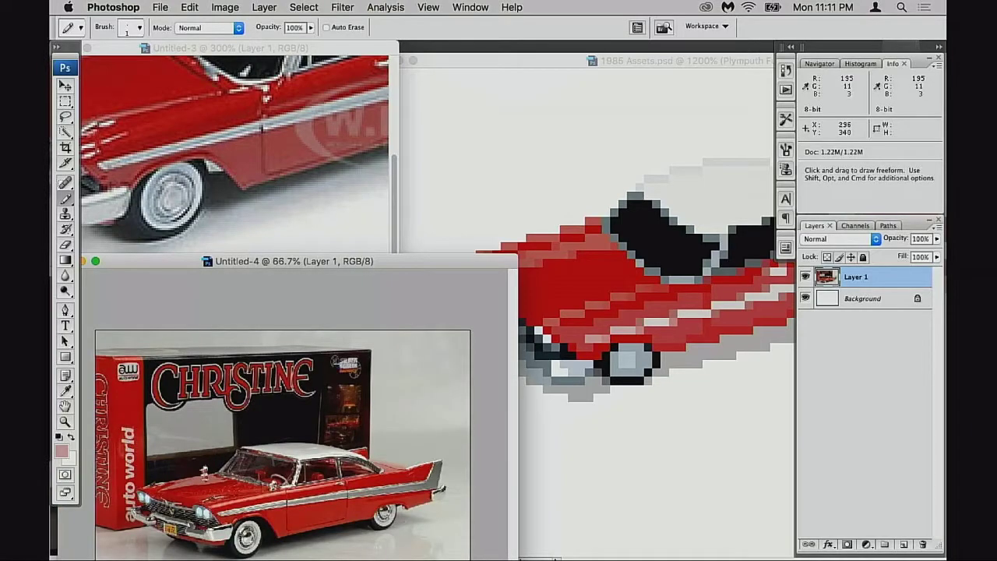
pyautogui.press('super+plus')
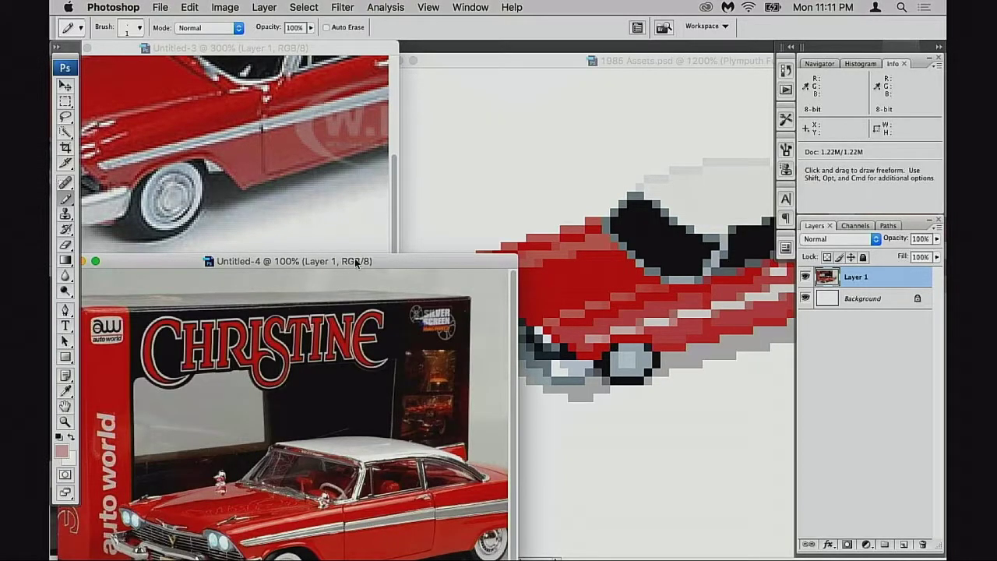
pyautogui.moveTo(354, 262); pyautogui.dragTo(396, 200)
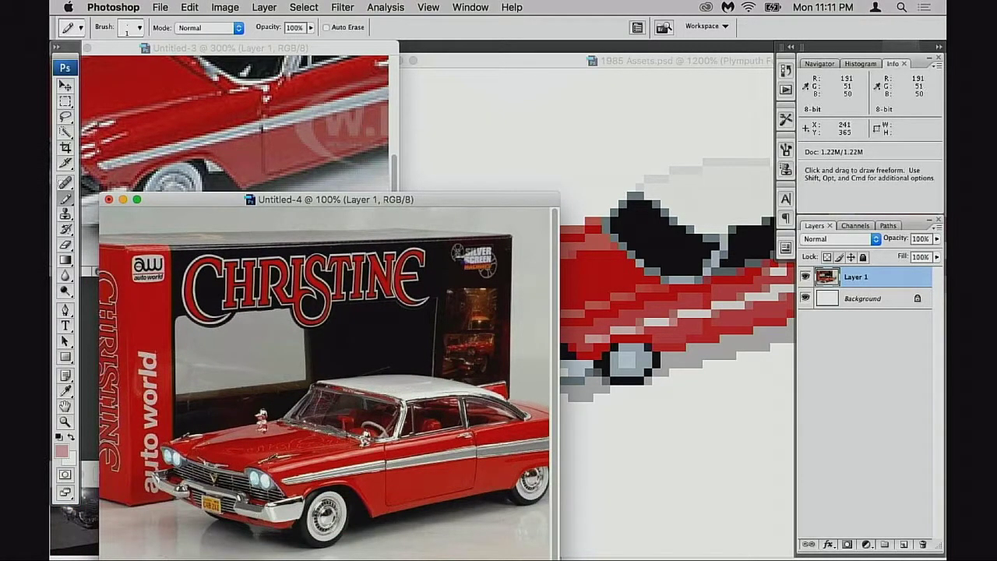
pyautogui.press('v')
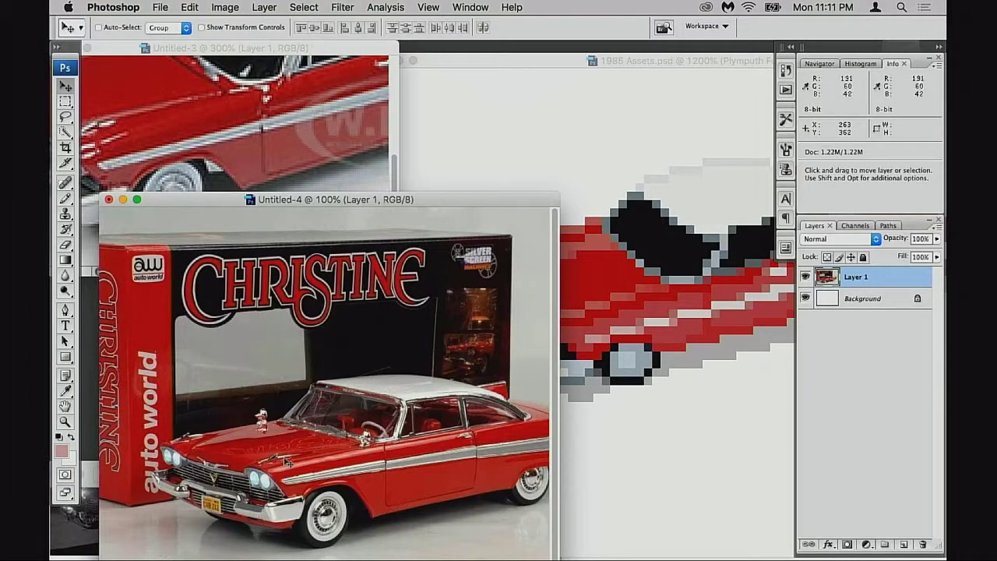
# - Compare the hood and front end in the Untitled-3 and Untitled-4 reference photos with the pixel-art car
pyautogui.moveTo(441, 199); pyautogui.dragTo(391, 314)
pyautogui.click(312, 221)
pyautogui.moveTo(292, 215); pyautogui.dragTo(404, 256)
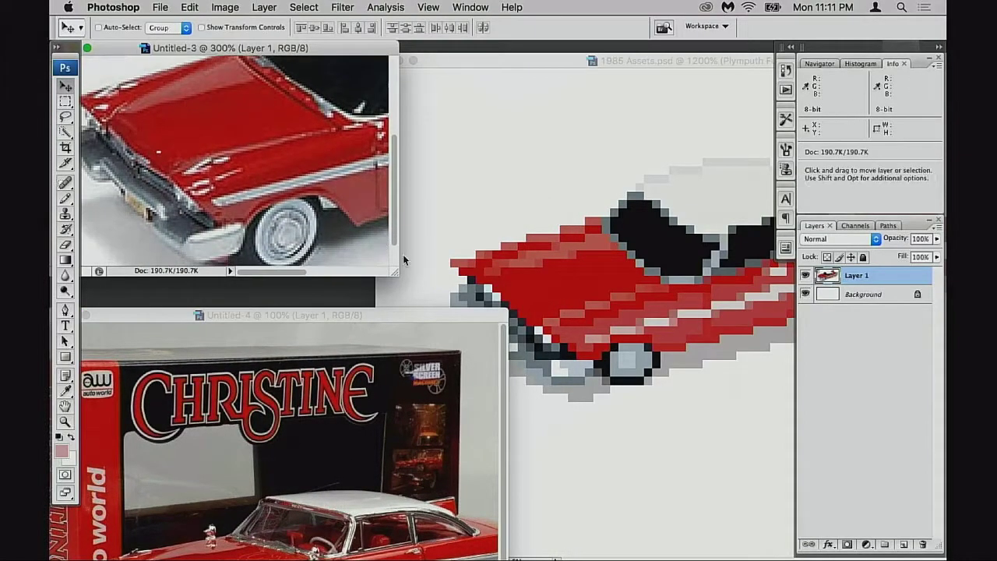
pyautogui.click(585, 293)
pyautogui.click(330, 407)
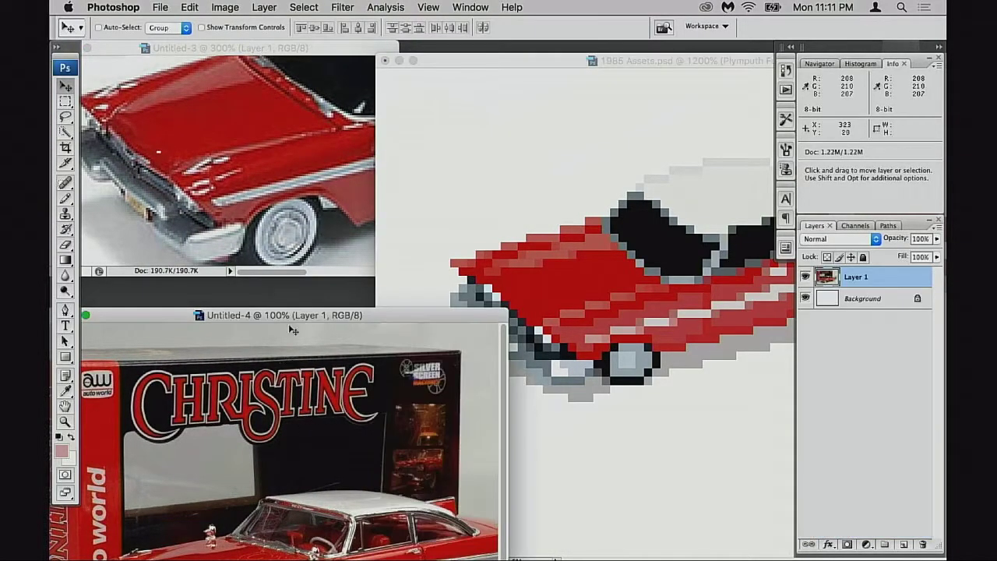
pyautogui.moveTo(290, 315); pyautogui.dragTo(333, 231)
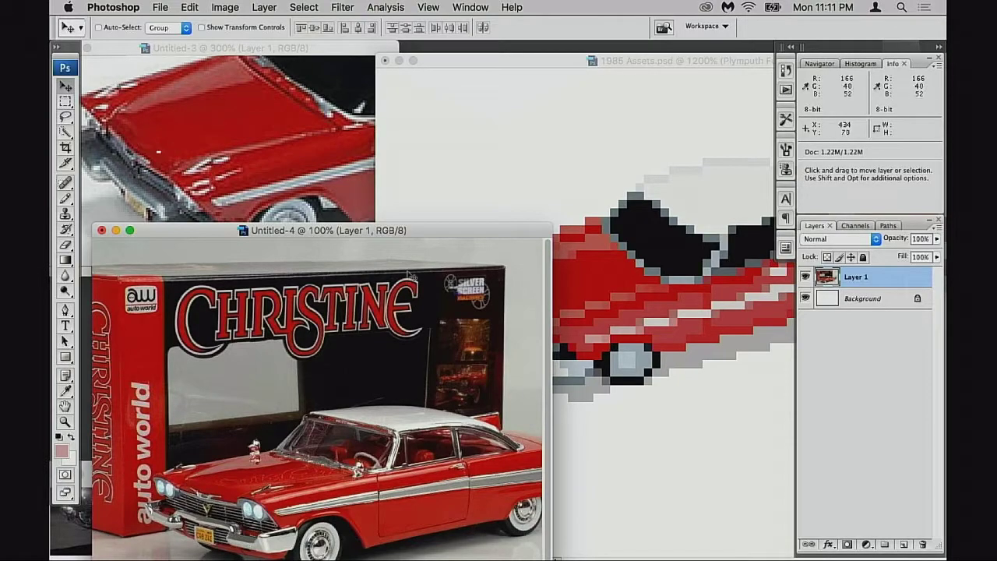
pyautogui.moveTo(450, 235); pyautogui.dragTo(356, 316)
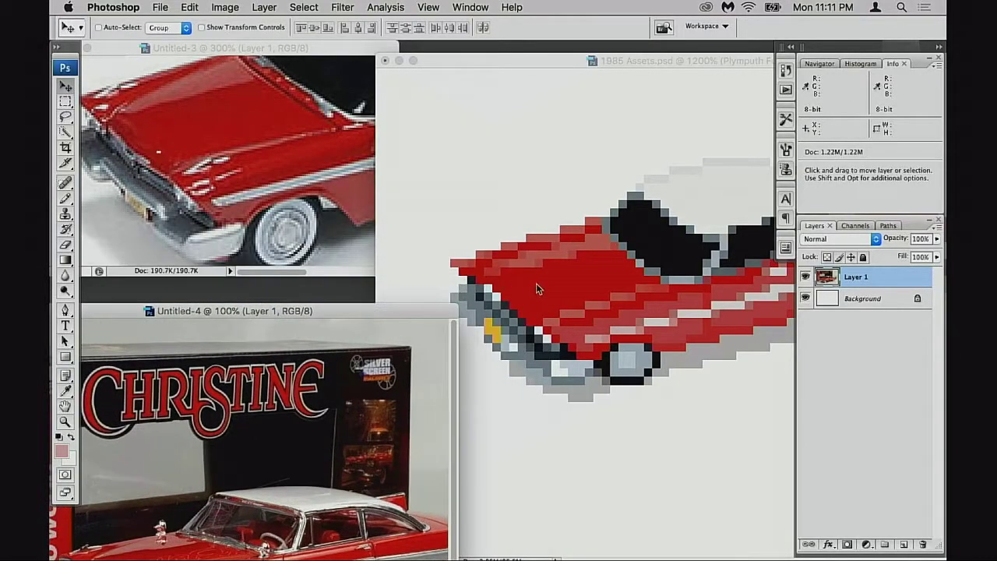
# - Add pale pink highlight pixels along the hood's front edge with the Pencil, using a colour sampled above the front wheel
pyautogui.click(567, 343)
pyautogui.press('super+equal')
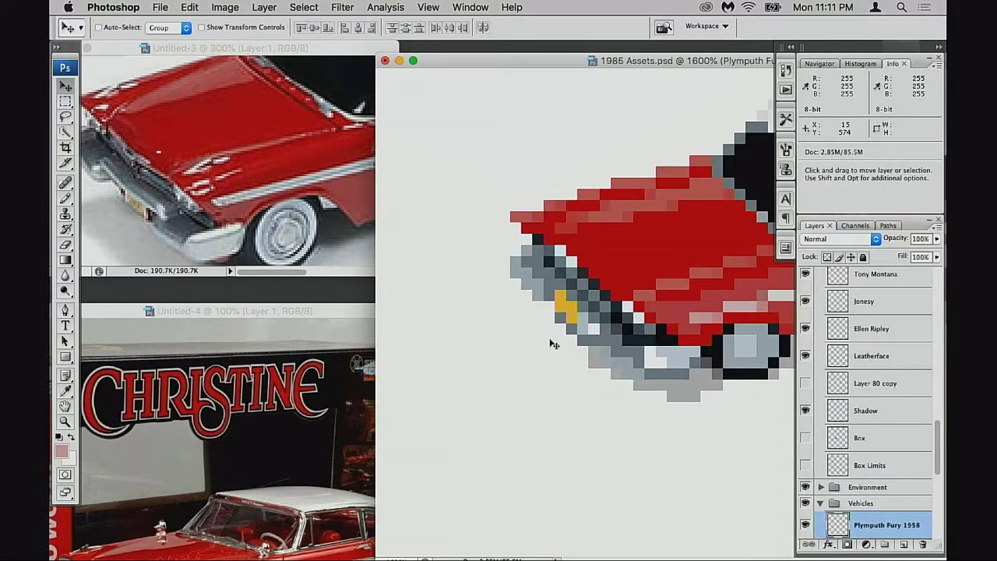
pyautogui.press('b')
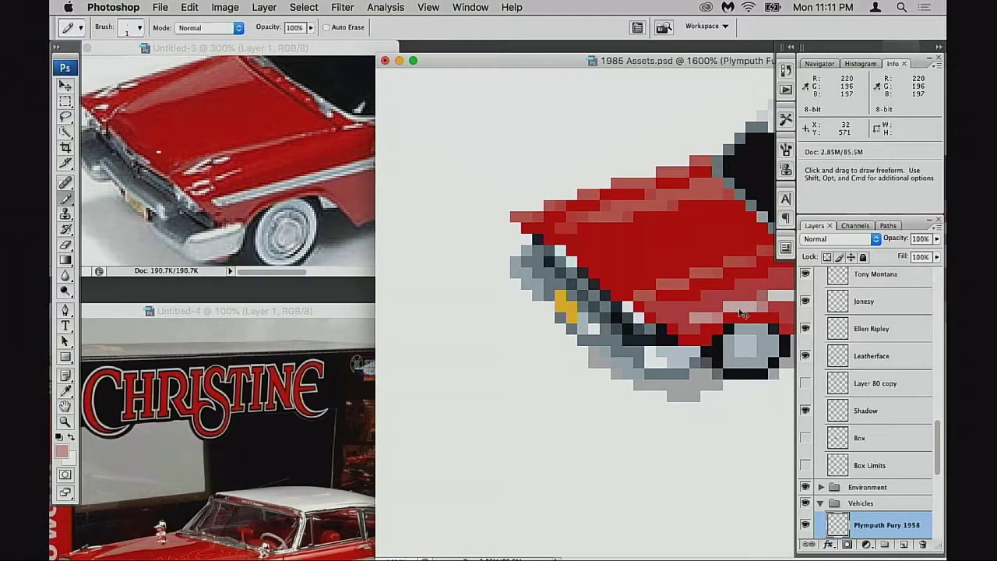
pyautogui.keyDown('alt'); pyautogui.click(742, 307); pyautogui.keyUp('alt')
pyautogui.click(594, 265)
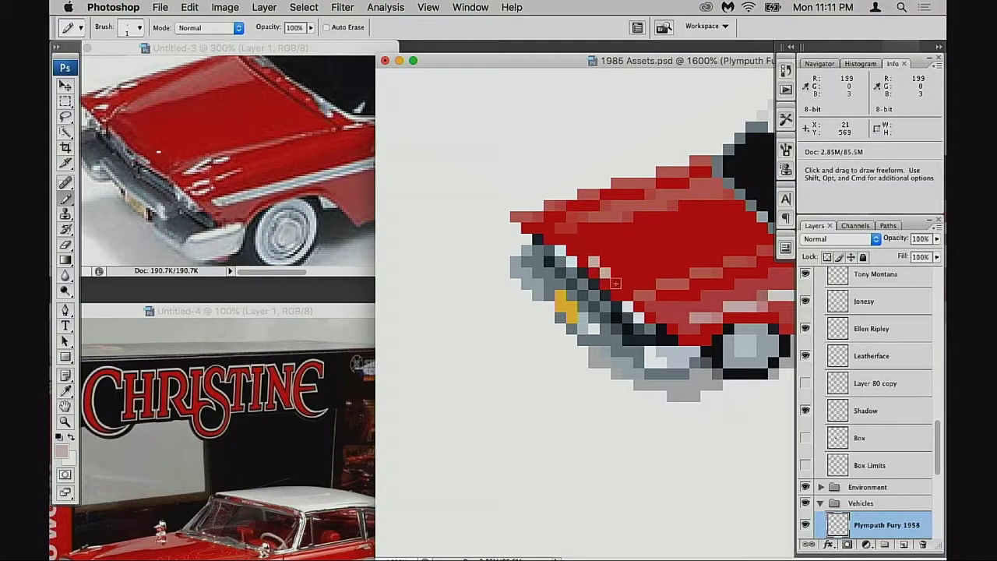
pyautogui.keyDown('alt'); pyautogui.keyDown('super'); pyautogui.click(601, 327); pyautogui.keyUp('super'); pyautogui.keyUp('alt')
pyautogui.keyDown('alt'); pyautogui.keyDown('super'); pyautogui.click(601, 327); pyautogui.keyUp('super'); pyautogui.keyUp('alt')
pyautogui.keyDown('alt'); pyautogui.keyDown('super'); pyautogui.click(497, 313); pyautogui.keyUp('super'); pyautogui.keyUp('alt')
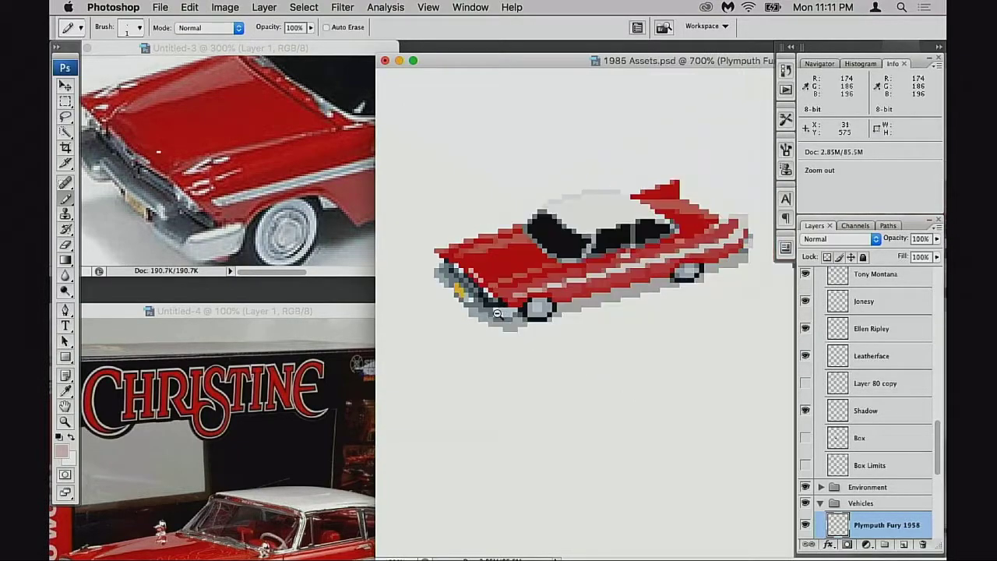
pyautogui.keyDown('alt'); pyautogui.keyDown('super'); pyautogui.click(483, 328); pyautogui.keyUp('super'); pyautogui.keyUp('alt')
pyautogui.keyDown('alt'); pyautogui.keyDown('super'); pyautogui.click(506, 328); pyautogui.keyUp('super'); pyautogui.keyUp('alt')
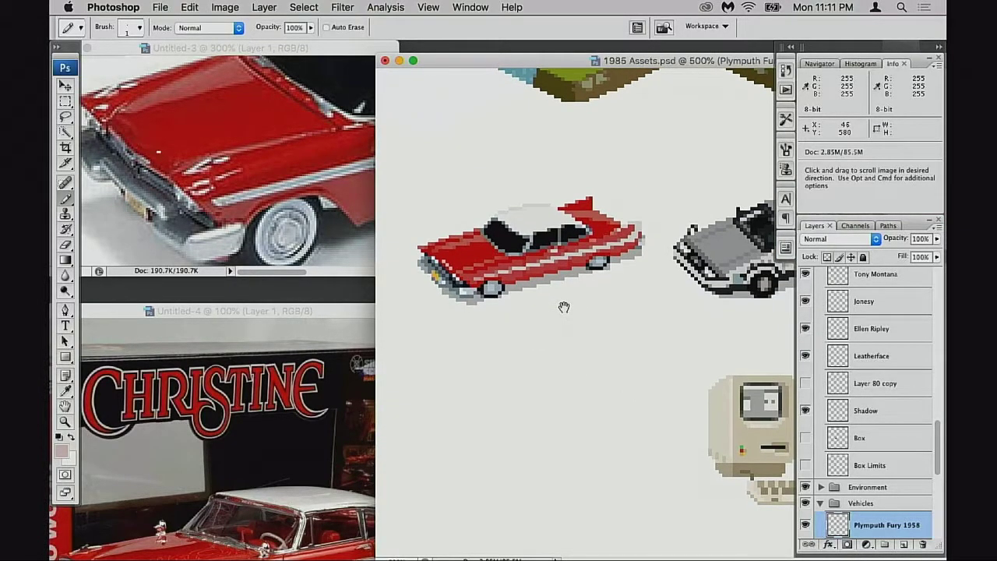
pyautogui.press('alt+super+z')
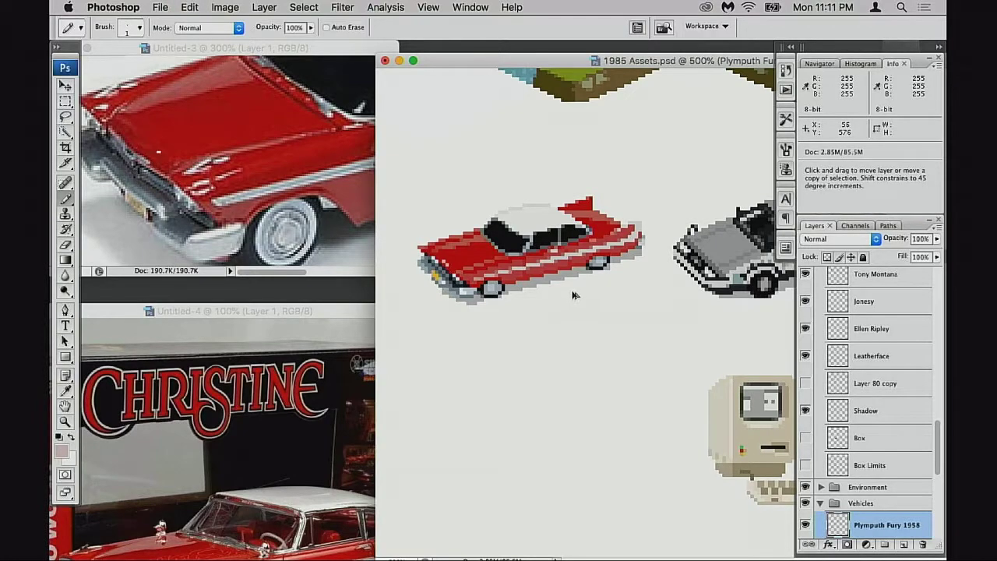
# - Touch up the hood edge directly above the grille with three pixels of slate grey sampled from the grille
pyautogui.moveTo(430, 262); pyautogui.dragTo(478, 290)
pyautogui.click(644, 243)
pyautogui.press('super+z')
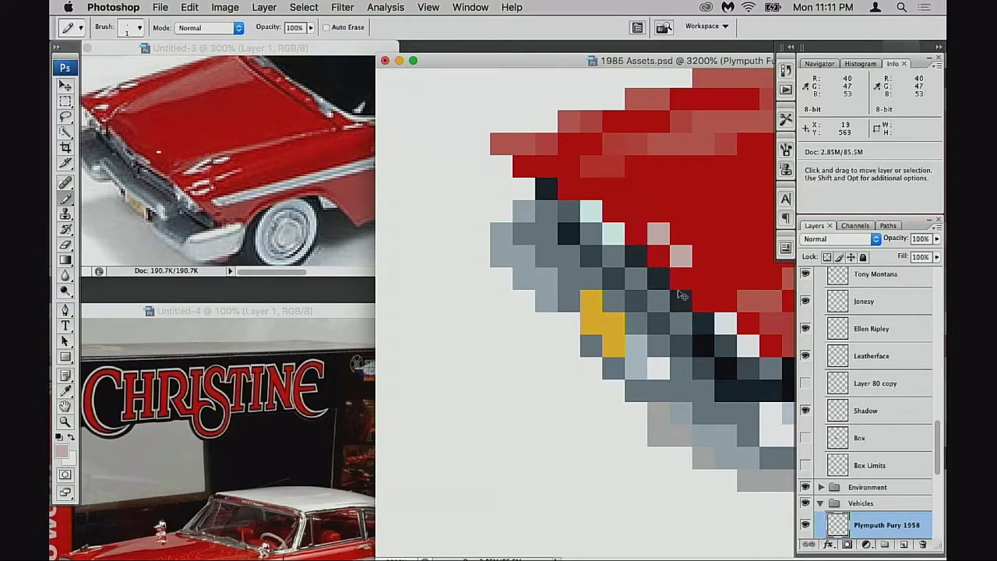
pyautogui.keyDown('alt'); pyautogui.click(766, 371); pyautogui.keyUp('alt')
pyautogui.click(636, 234)
pyautogui.click(657, 257)
pyautogui.click(683, 282)
pyautogui.keyDown('alt'); pyautogui.click(619, 333); pyautogui.keyUp('alt')
pyautogui.keyDown('alt'); pyautogui.click(618, 332); pyautogui.keyUp('alt')
pyautogui.keyDown('alt'); pyautogui.click(618, 333); pyautogui.keyUp('alt')
pyautogui.keyDown('alt'); pyautogui.click(618, 333); pyautogui.keyUp('alt')
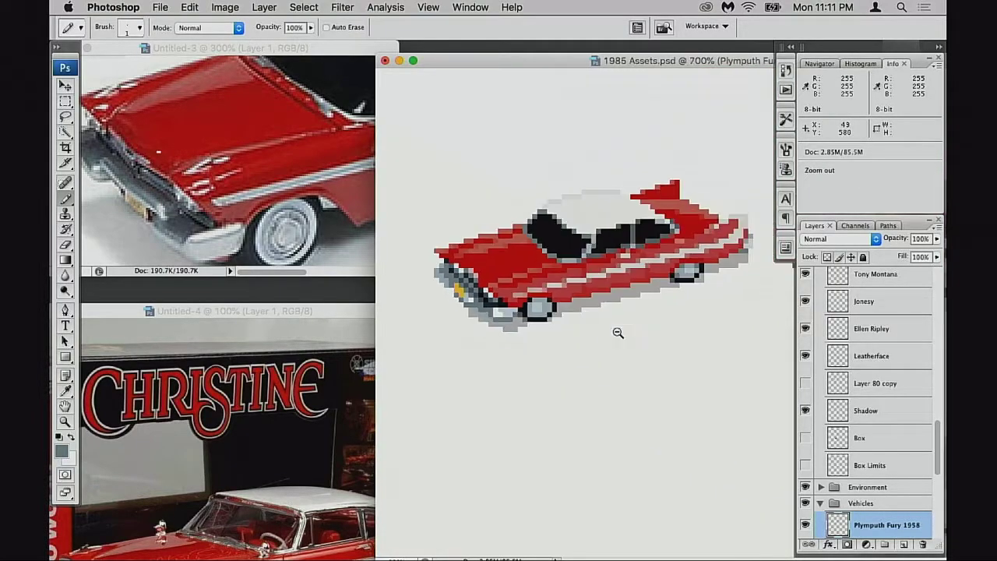
pyautogui.keyDown('alt'); pyautogui.click(616, 334); pyautogui.keyUp('alt')
pyautogui.moveTo(561, 327); pyautogui.dragTo(560, 398)
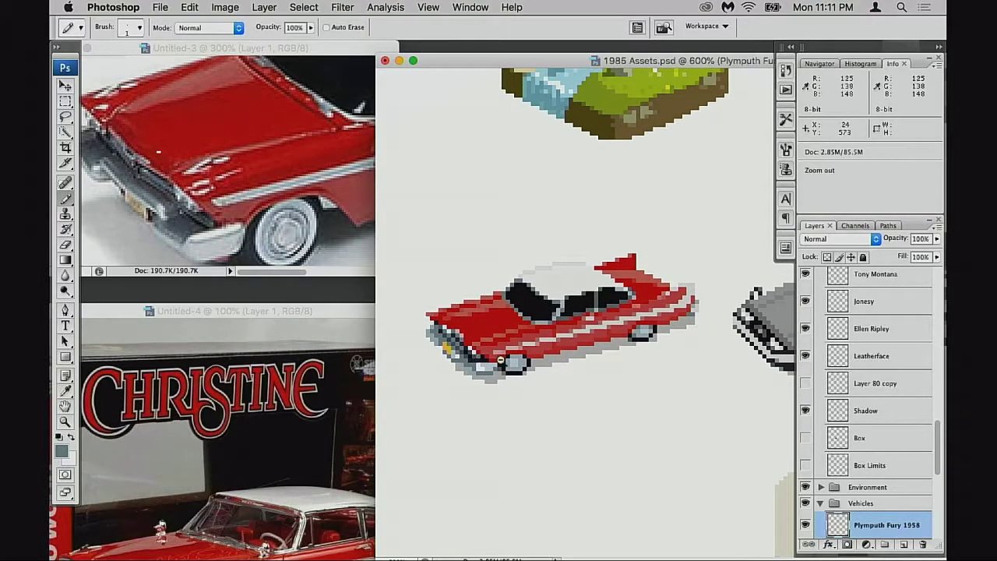
pyautogui.keyDown('alt'); pyautogui.click(500, 360); pyautogui.keyUp('alt')
# - Compare the car before and after the last pixel edit, checking it against the Untitled-3 reference photo
pyautogui.click(326, 232)
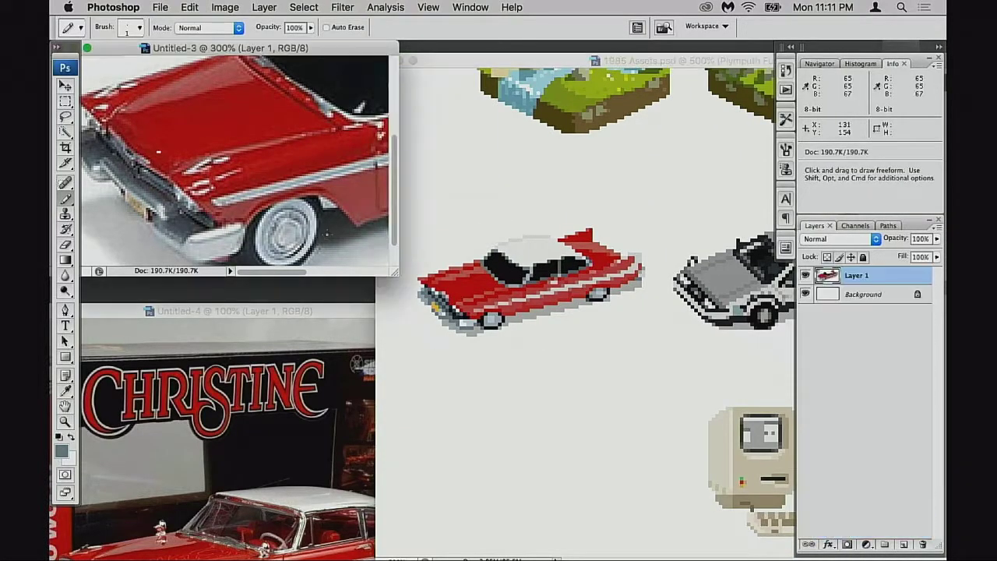
pyautogui.click(532, 311)
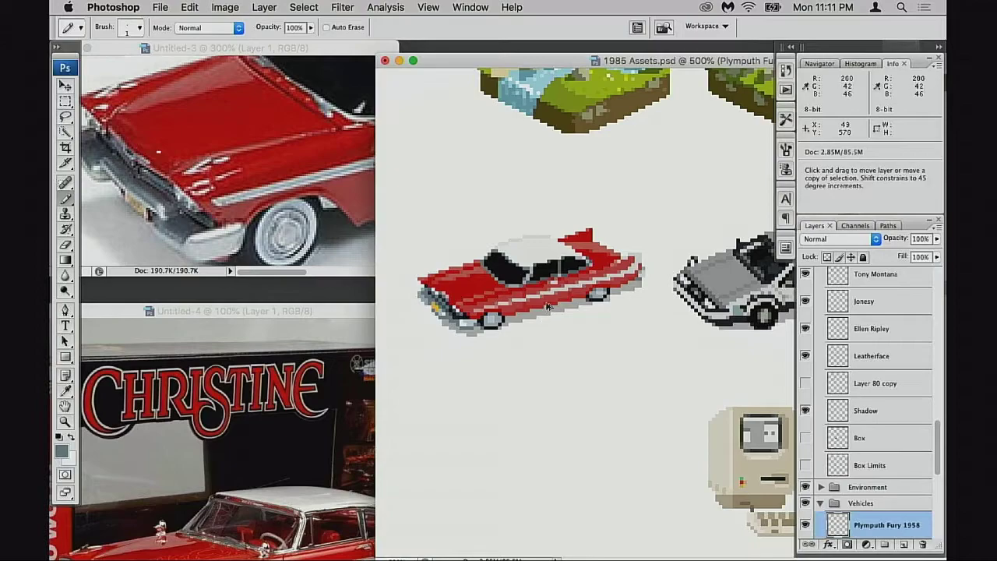
pyautogui.press('super+z')
pyautogui.press('super+z')
pyautogui.press('super+z')
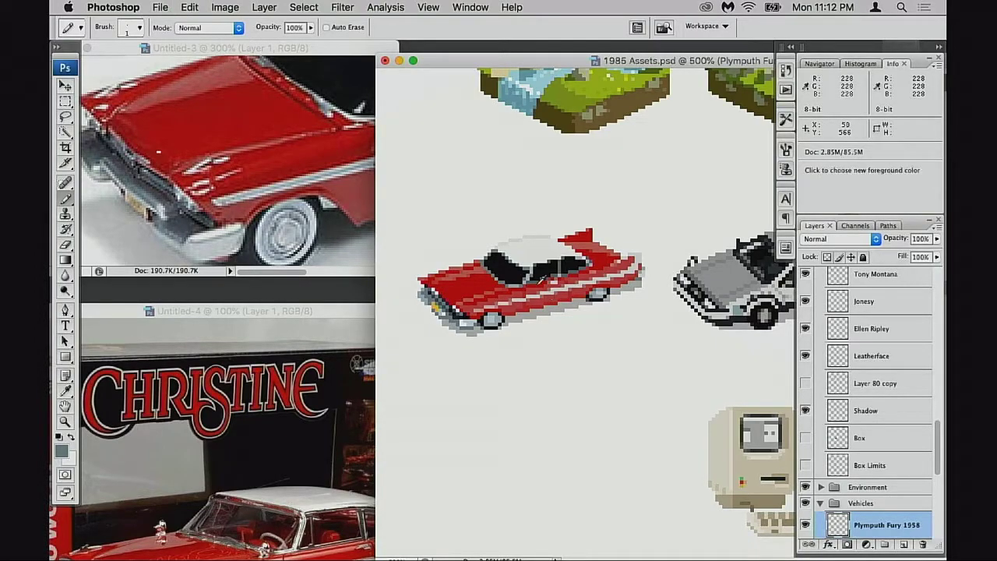
pyautogui.click(197, 230)
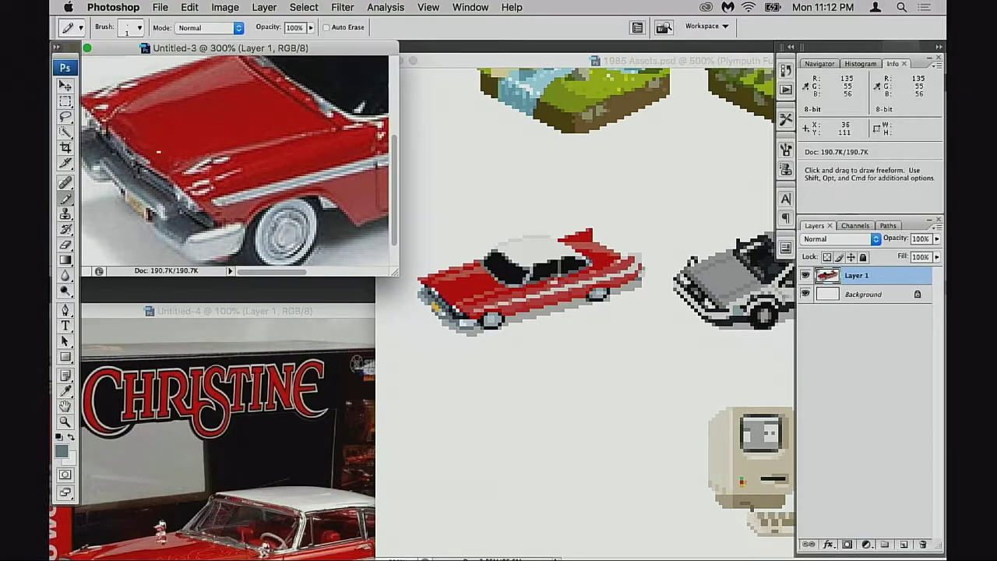
# - Darken the pixel edge between the hood and the grille with dark slate sampled from the grille
pyautogui.click(471, 304)
pyautogui.keyDown('super'); pyautogui.click(470, 305); pyautogui.keyUp('super')
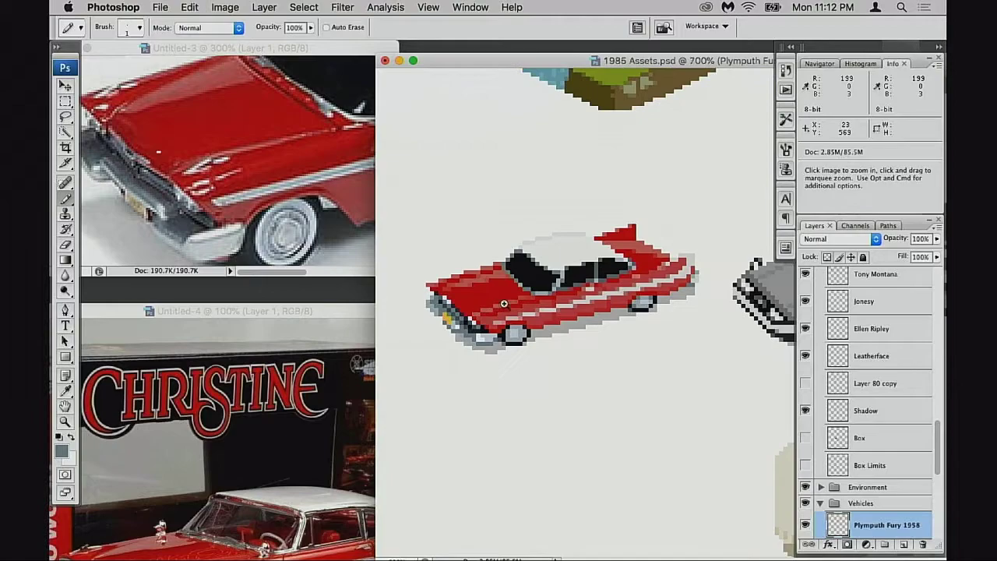
pyautogui.keyDown('super'); pyautogui.click(505, 305); pyautogui.keyUp('super')
pyautogui.press('super+equal')
pyautogui.press('super+equal')
pyautogui.keyDown('alt'); pyautogui.click(554, 284); pyautogui.keyUp('alt')
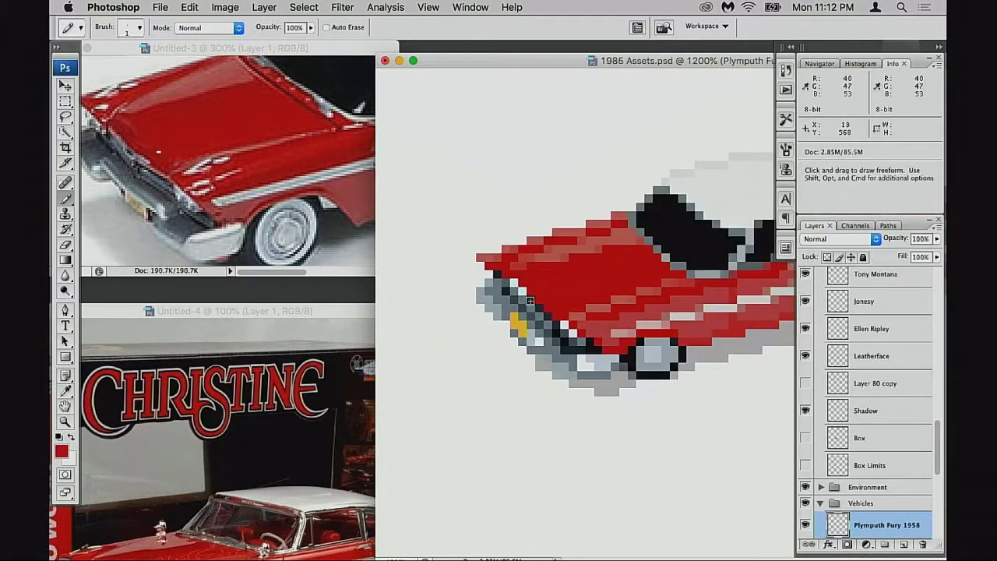
pyautogui.keyDown('alt'); pyautogui.click(564, 323); pyautogui.keyUp('alt')
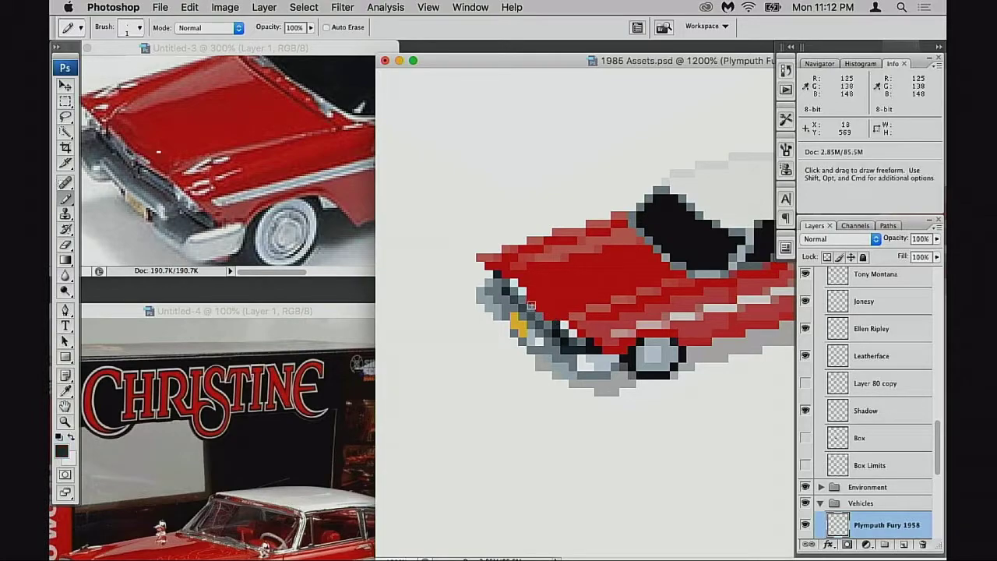
pyautogui.click(530, 307)
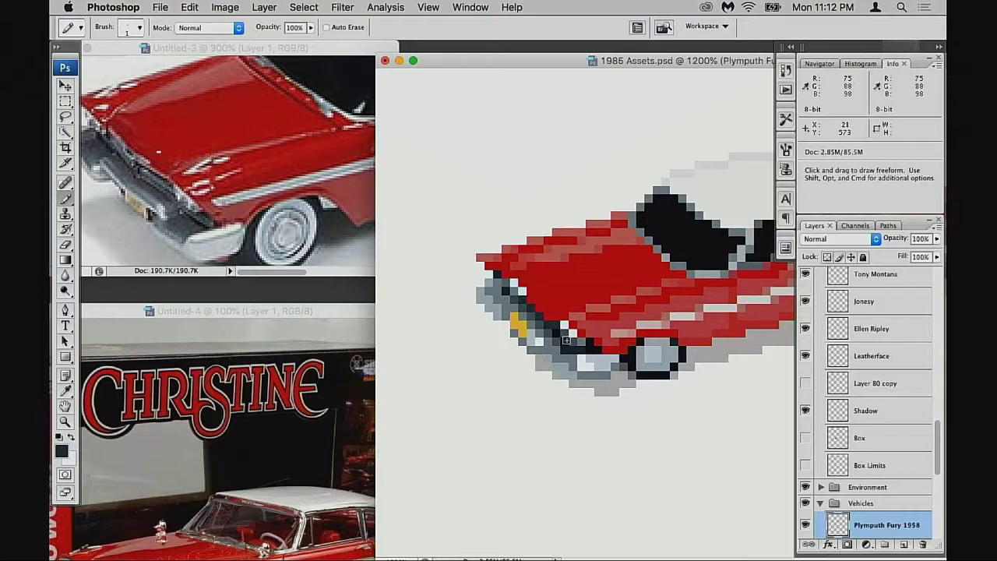
pyautogui.keyDown('alt'); pyautogui.click(568, 340); pyautogui.keyUp('alt')
pyautogui.keyDown('alt'); pyautogui.click(573, 343); pyautogui.keyUp('alt')
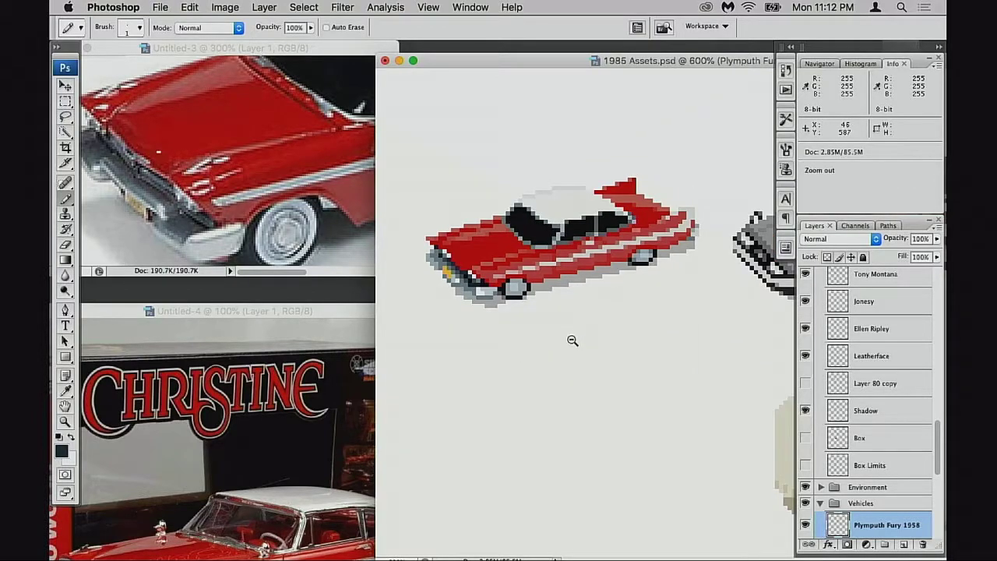
pyautogui.keyDown('alt'); pyautogui.click(573, 341); pyautogui.keyUp('alt')
pyautogui.moveTo(567, 321); pyautogui.dragTo(526, 359)
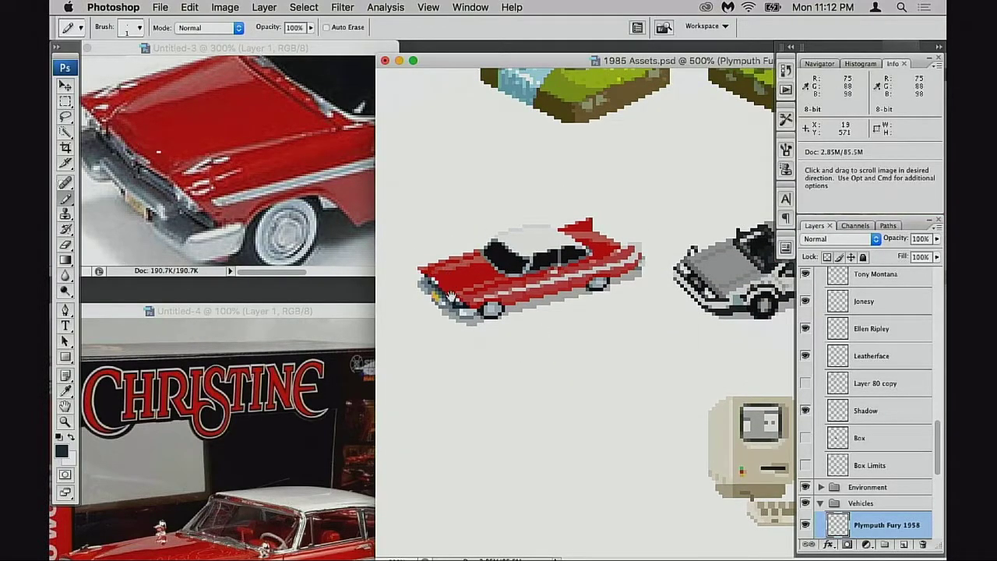
# - Try a single white highlight pixel on the hood just above the grille, using white sampled from the bumper
pyautogui.keyDown('super'); pyautogui.click(473, 315); pyautogui.keyUp('super')
pyautogui.keyDown('super'); pyautogui.click(473, 317); pyautogui.keyUp('super')
pyautogui.keyDown('super'); pyautogui.click(480, 321); pyautogui.keyUp('super')
pyautogui.keyDown('super'); pyautogui.click(485, 319); pyautogui.keyUp('super')
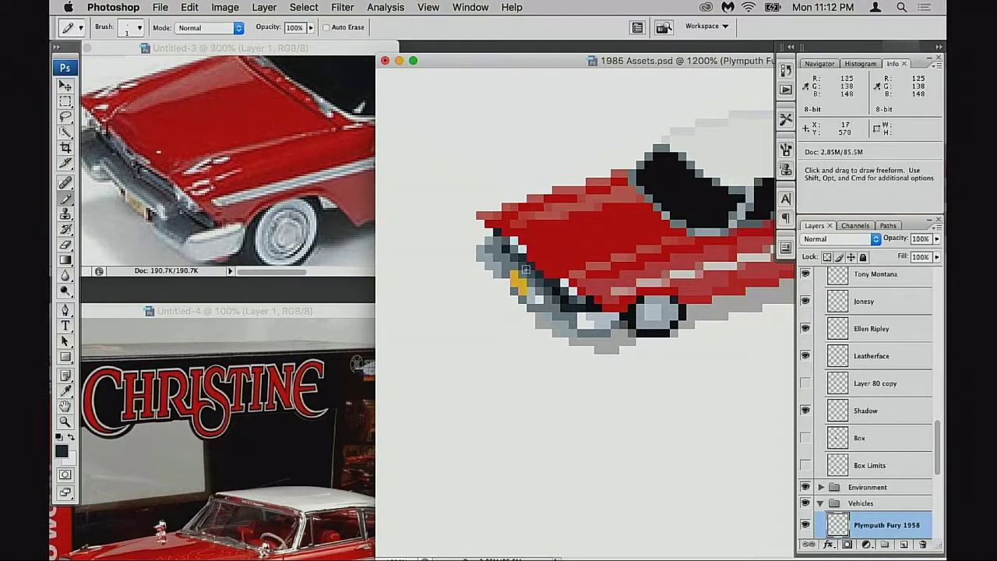
pyautogui.moveTo(536, 258)
pyautogui.mouseDown()
pyautogui.moveTo(512, 266)
pyautogui.moveTo(569, 319)
pyautogui.mouseUp()
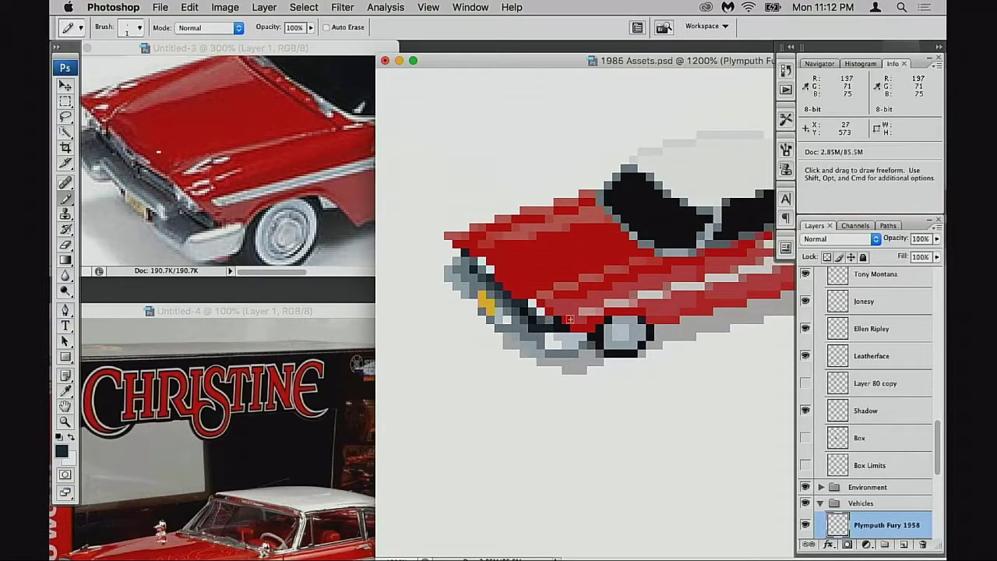
pyautogui.keyDown('alt'); pyautogui.click(476, 245); pyautogui.keyUp('alt')
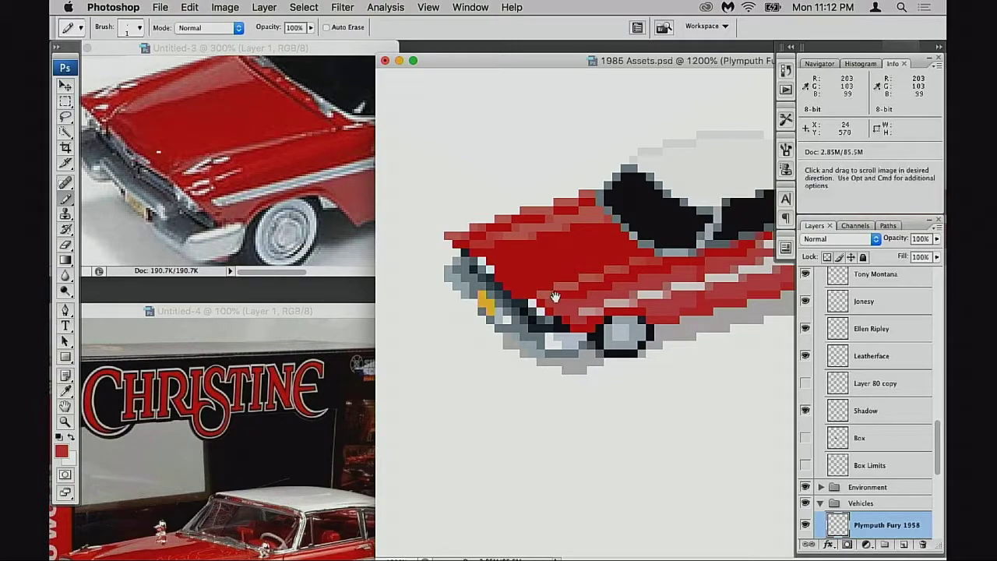
pyautogui.keyDown('alt'); pyautogui.click(509, 317); pyautogui.keyUp('alt')
pyautogui.click(505, 281)
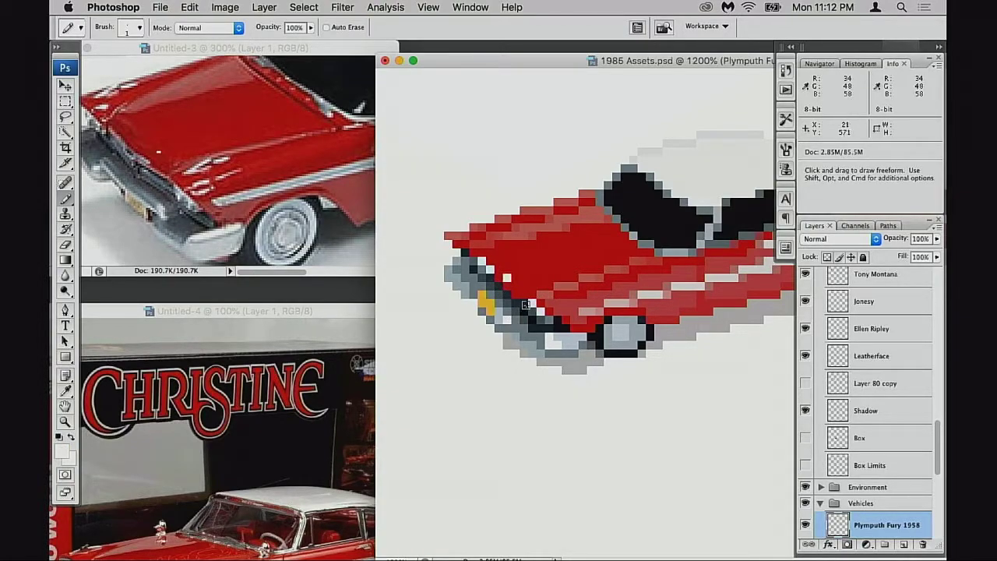
pyautogui.keyDown('alt'); pyautogui.click(536, 310); pyautogui.keyUp('alt')
pyautogui.keyDown('alt'); pyautogui.click(537, 310); pyautogui.keyUp('alt')
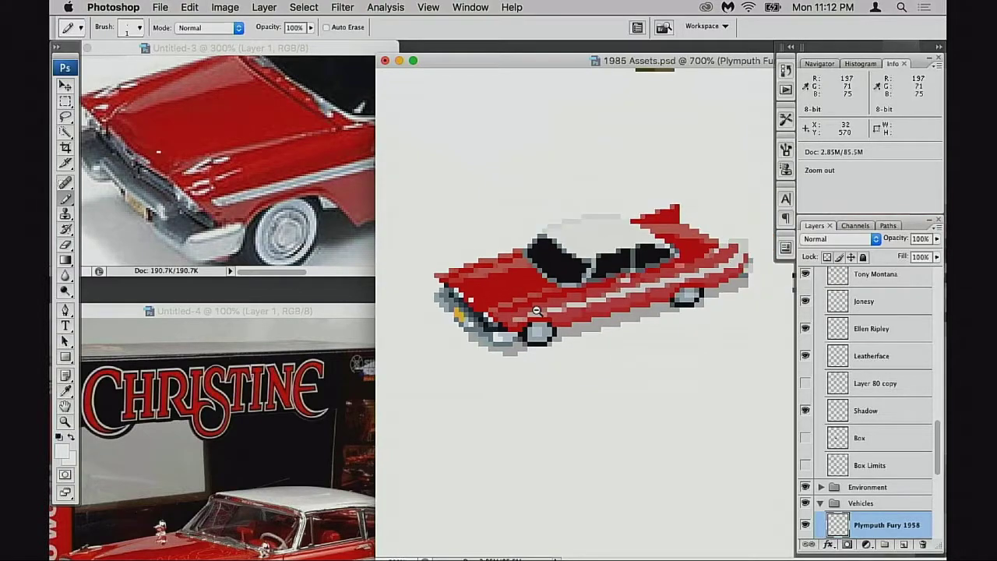
pyautogui.keyDown('alt'); pyautogui.click(538, 311); pyautogui.keyUp('alt')
pyautogui.keyDown('alt'); pyautogui.click(537, 312); pyautogui.keyUp('alt')
pyautogui.moveTo(523, 337); pyautogui.dragTo(545, 321)
pyautogui.press('super+z')
# - Set the Pencil opacity to 50% and place one white highlight pixel on the hood just above the grille
pyautogui.moveTo(437, 278); pyautogui.dragTo(472, 315)
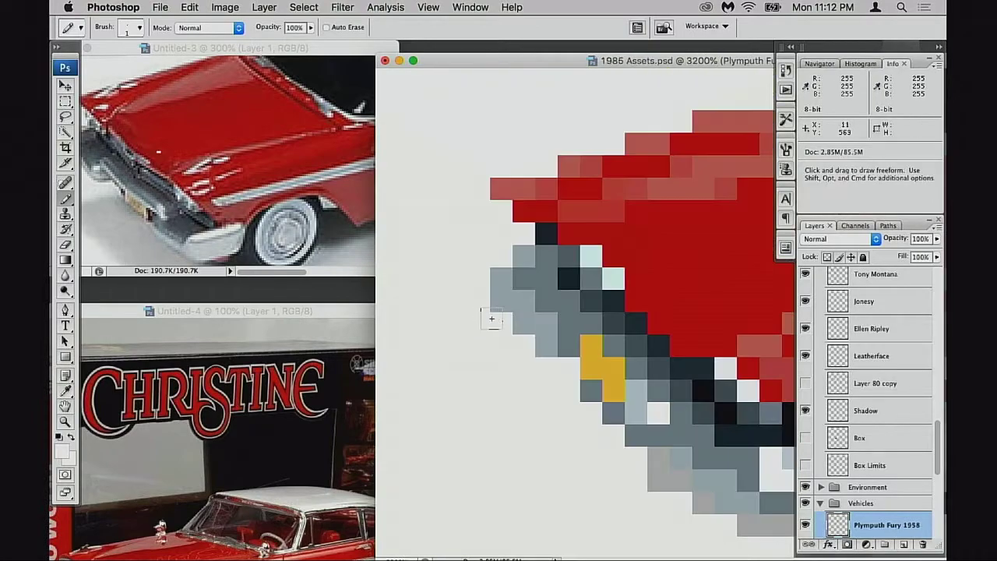
pyautogui.press('r')
pyautogui.press('b')
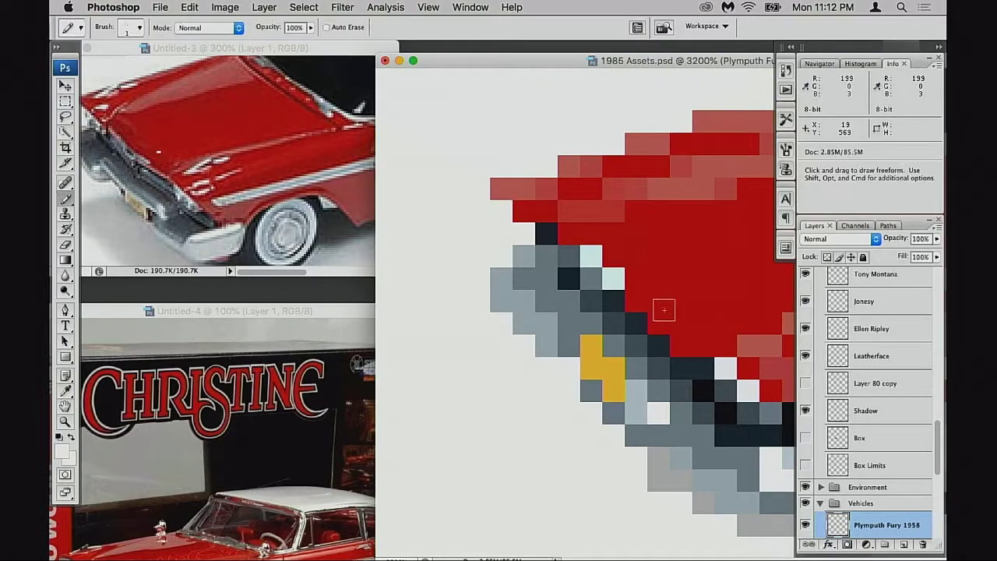
pyautogui.click(658, 300)
pyautogui.press('super+z')
pyautogui.press('5')
pyautogui.click(664, 303)
pyautogui.keyDown('alt'); pyautogui.keyDown('super'); pyautogui.click(645, 319); pyautogui.keyUp('super'); pyautogui.keyUp('alt')
pyautogui.keyDown('alt'); pyautogui.click(645, 319); pyautogui.keyUp('alt')
pyautogui.keyDown('alt'); pyautogui.click(645, 318); pyautogui.keyUp('alt')
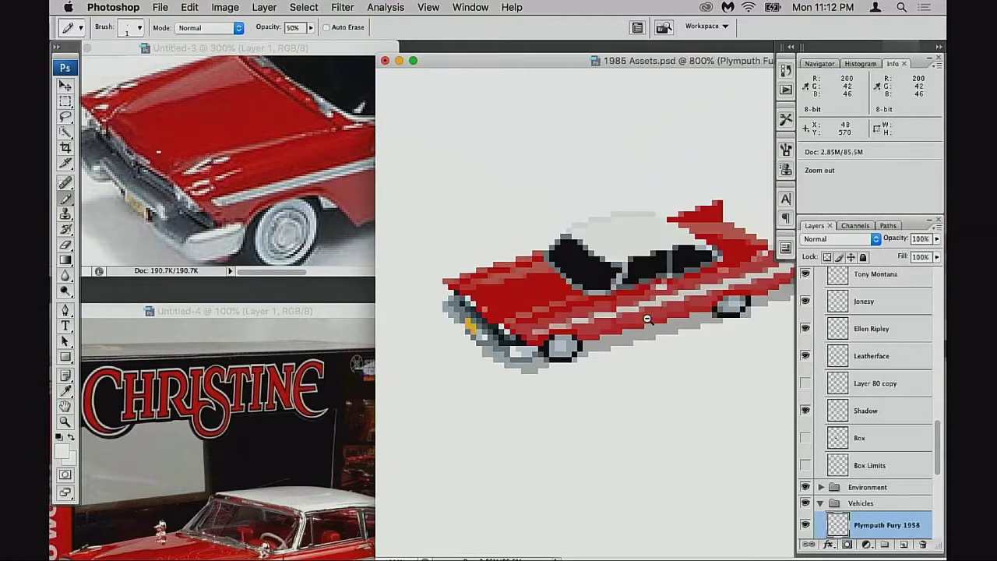
pyautogui.keyDown('alt'); pyautogui.click(645, 318); pyautogui.keyUp('alt')
pyautogui.keyDown('alt'); pyautogui.click(644, 317); pyautogui.keyUp('alt')
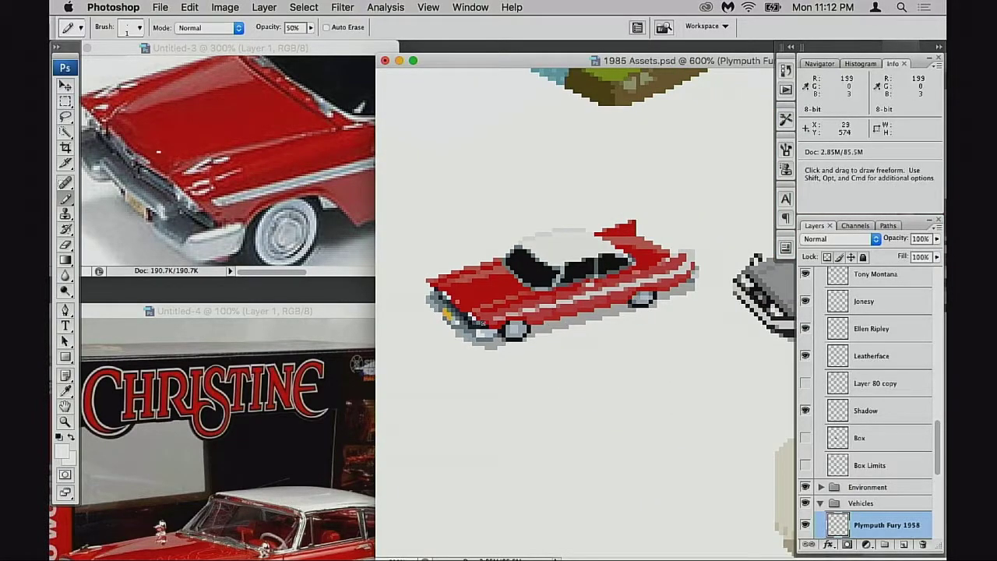
pyautogui.keyDown('alt'); pyautogui.click(524, 330); pyautogui.keyUp('alt')
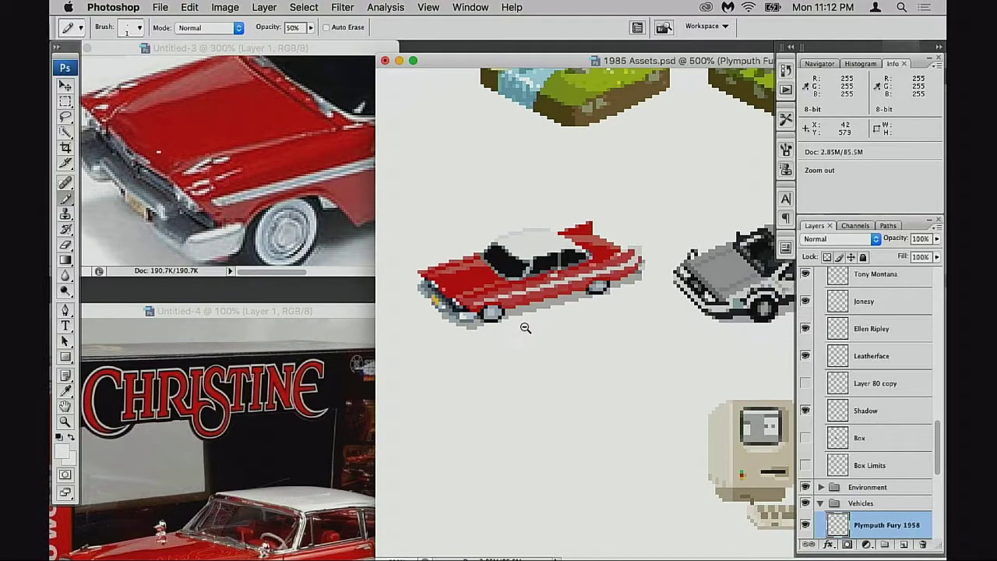
pyautogui.keyDown('alt'); pyautogui.click(527, 325); pyautogui.keyUp('alt')
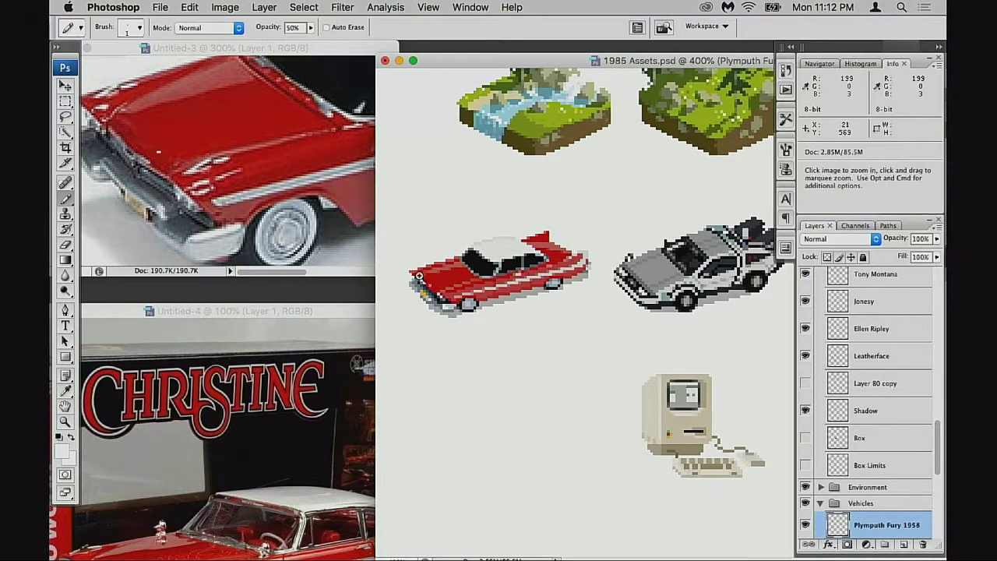
# - Add a second 50% white highlight pixel diagonally below the first along the hood's front edge
pyautogui.moveTo(425, 276); pyautogui.dragTo(447, 297)
pyautogui.click(699, 322)
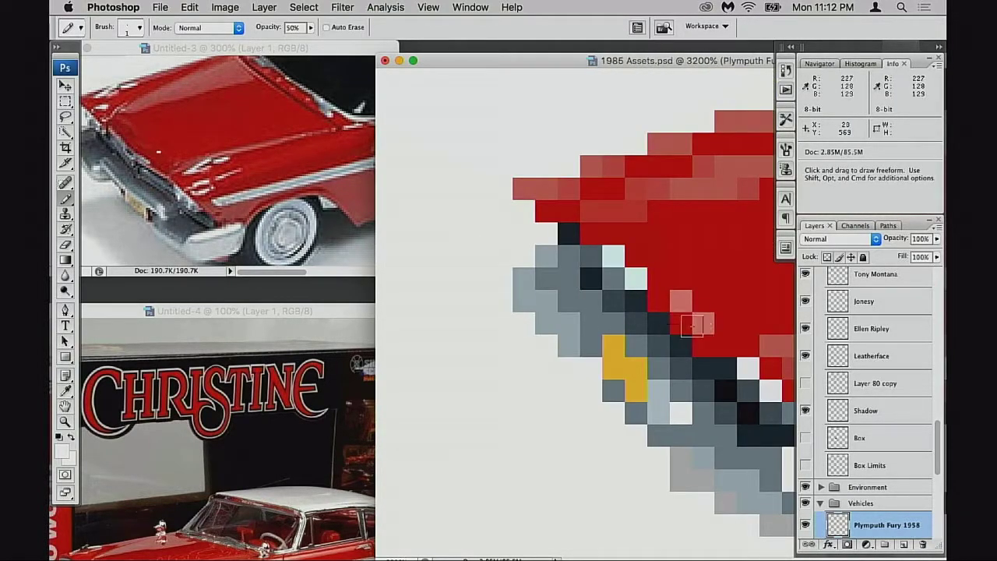
pyautogui.keyDown('alt'); pyautogui.click(654, 334); pyautogui.keyUp('alt')
pyautogui.keyDown('alt'); pyautogui.click(652, 337); pyautogui.keyUp('alt')
pyautogui.keyDown('alt'); pyautogui.click(652, 336); pyautogui.keyUp('alt')
pyautogui.keyDown('alt'); pyautogui.click(653, 337); pyautogui.keyUp('alt')
pyautogui.keyDown('alt'); pyautogui.click(653, 337); pyautogui.keyUp('alt')
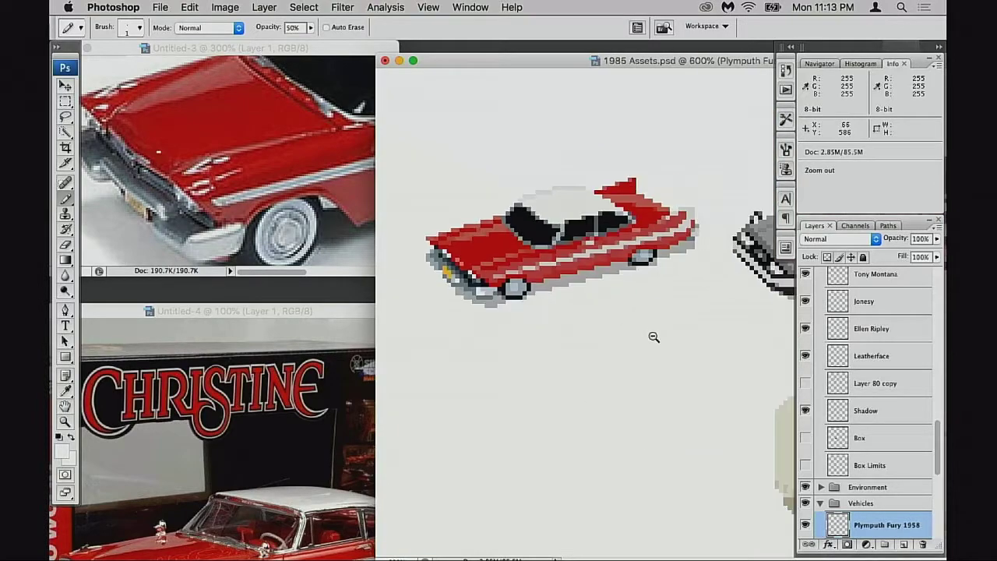
pyautogui.keyDown('alt'); pyautogui.click(653, 335); pyautogui.keyUp('alt')
# - Compare the pixel-art car with the entire car in the Untitled-3 reference photo at 100%
pyautogui.click(310, 218)
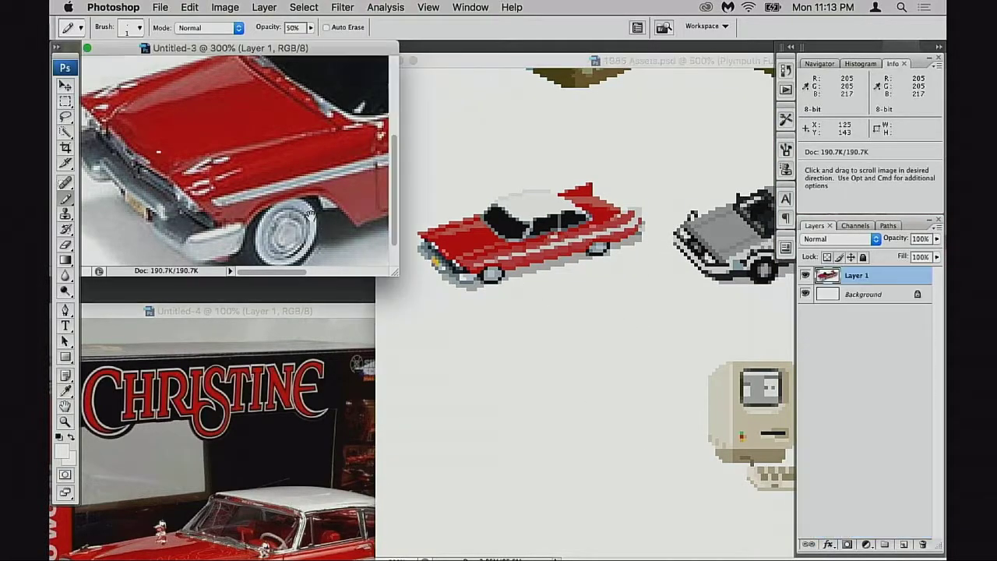
pyautogui.keyDown('alt'); pyautogui.click(311, 217); pyautogui.keyUp('alt')
pyautogui.keyDown('alt'); pyautogui.click(310, 217); pyautogui.keyUp('alt')
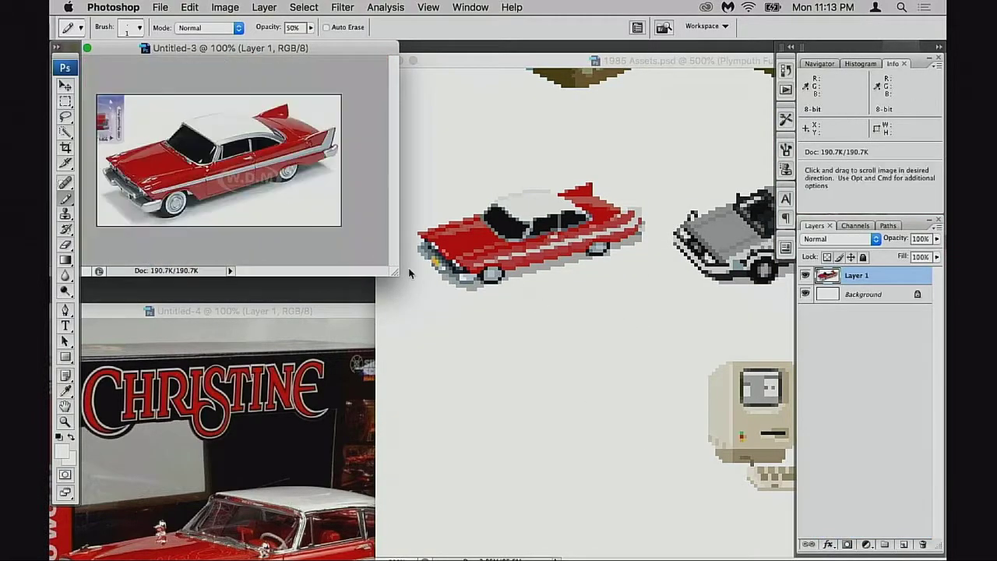
pyautogui.click(467, 293)
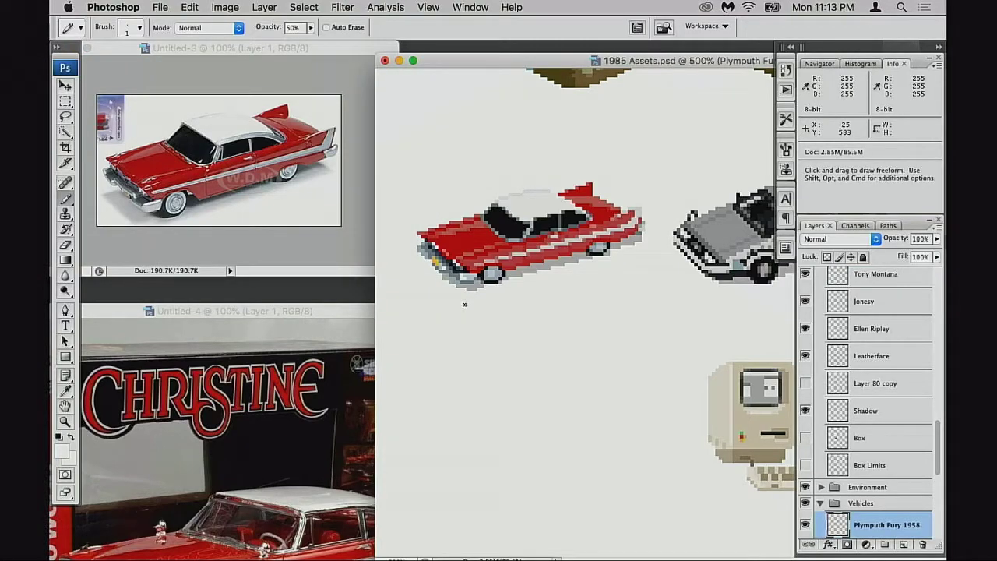
pyautogui.press('space')
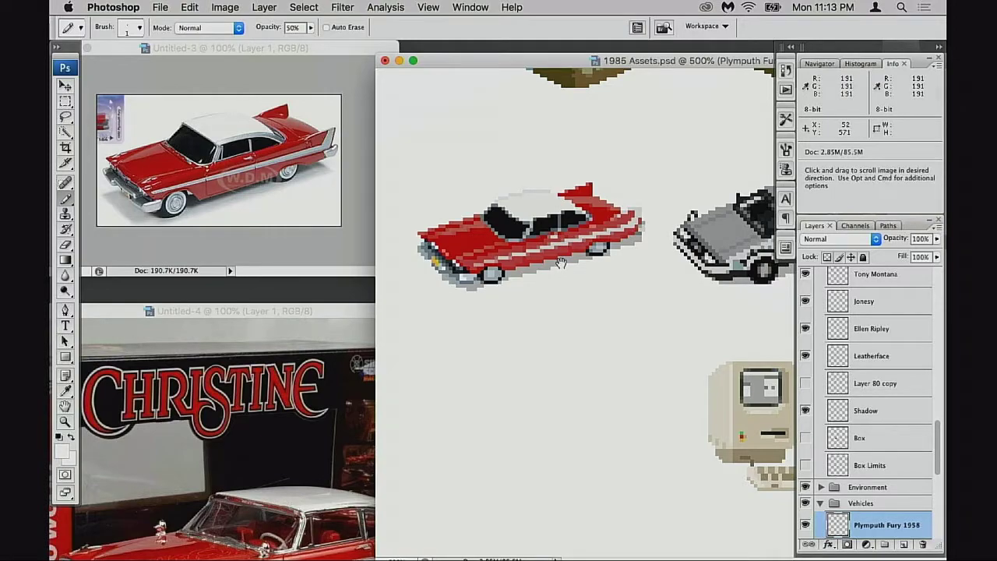
# - Restore the Pencil opacity to 100% and touch up the front hubcap with light blue-grey sampled from the wheel
pyautogui.keyDown('super'); pyautogui.click(508, 291); pyautogui.keyUp('super')
pyautogui.keyDown('super'); pyautogui.click(519, 296); pyautogui.keyUp('super')
pyautogui.keyDown('super'); pyautogui.click(526, 314); pyautogui.keyUp('super')
pyautogui.keyDown('super'); pyautogui.click(589, 335); pyautogui.keyUp('super')
pyautogui.keyDown('super'); pyautogui.click(670, 338); pyautogui.keyUp('super')
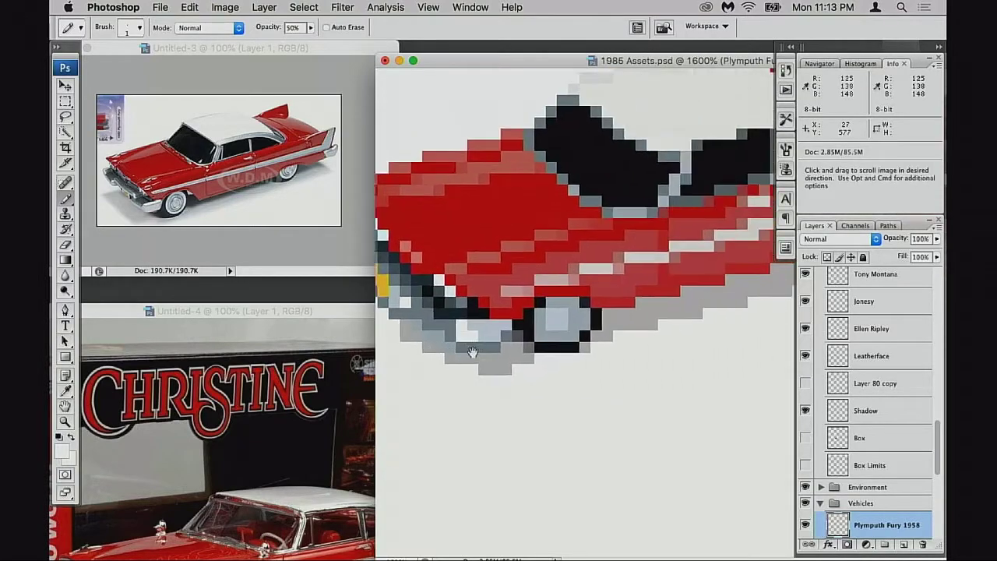
pyautogui.press('0')
pyautogui.press('9')
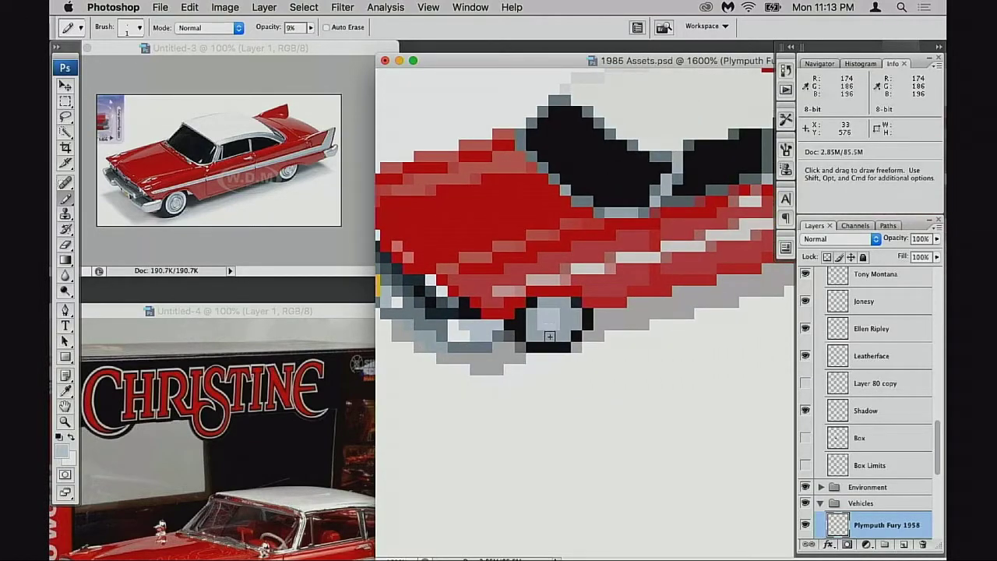
pyautogui.press('0')
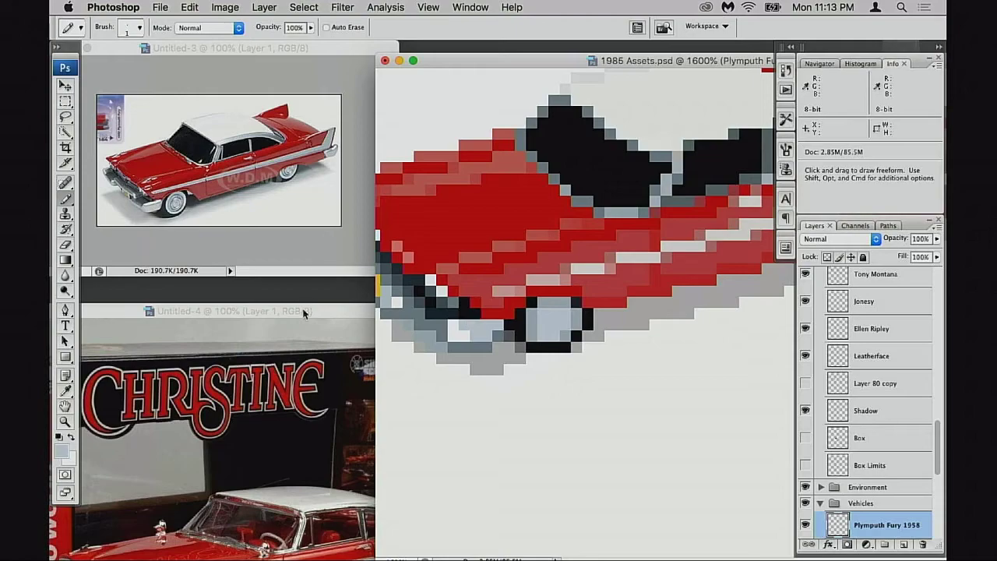
# - Place a second 1985 Assets window showing the car at 600% below the Untitled-3 photo, and return to the main window
pyautogui.moveTo(294, 311); pyautogui.dragTo(261, 498)
pyautogui.moveTo(308, 330); pyautogui.dragTo(293, 318)
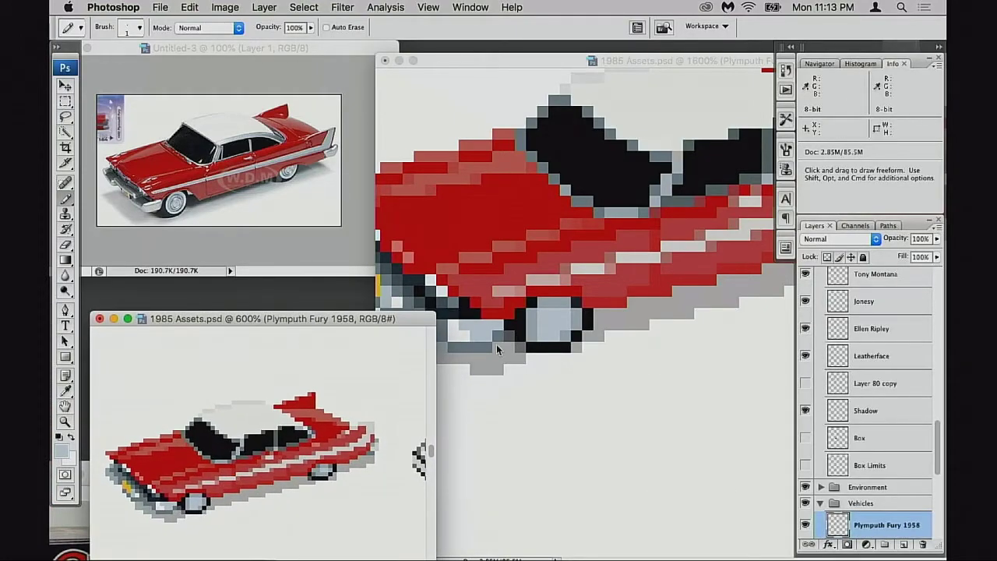
pyautogui.click(539, 351)
# - Refine the lower and outer pixels of the front hubcap with grey tones sampled from the wheel
pyautogui.keyDown('alt'); pyautogui.click(548, 331); pyautogui.keyUp('alt')
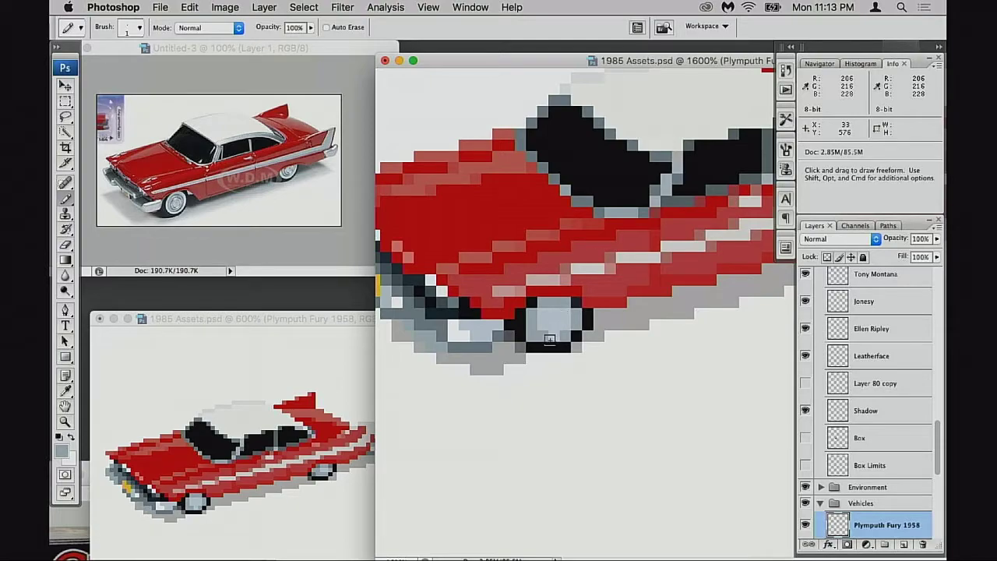
pyautogui.keyDown('alt'); pyautogui.click(550, 329); pyautogui.keyUp('alt')
pyautogui.click(542, 335)
pyautogui.moveTo(532, 321); pyautogui.dragTo(532, 314)
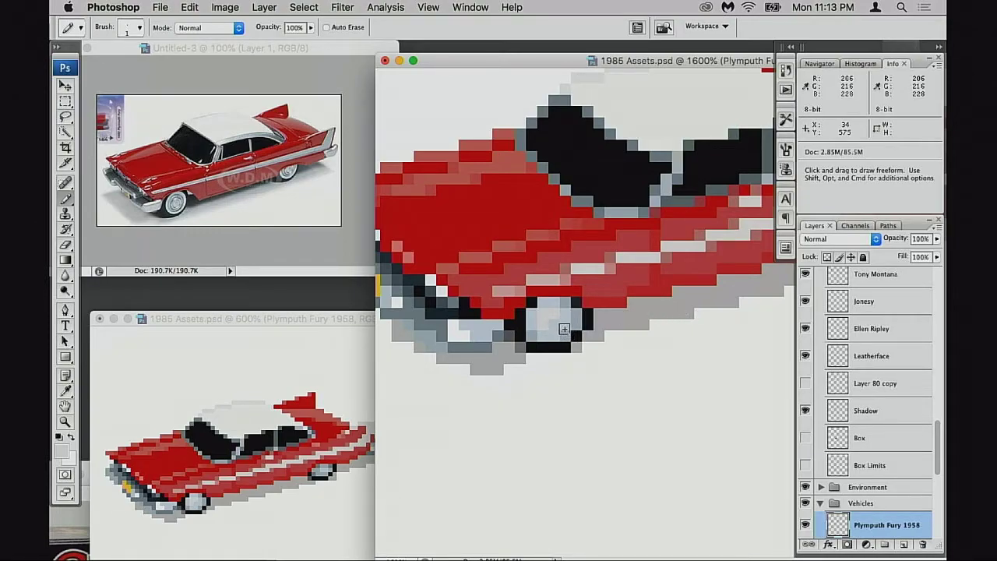
# - Shade the rear wheel's hubcap with light blue-grey pixels to match the front wheel
pyautogui.hscroll(5, 724, 302)
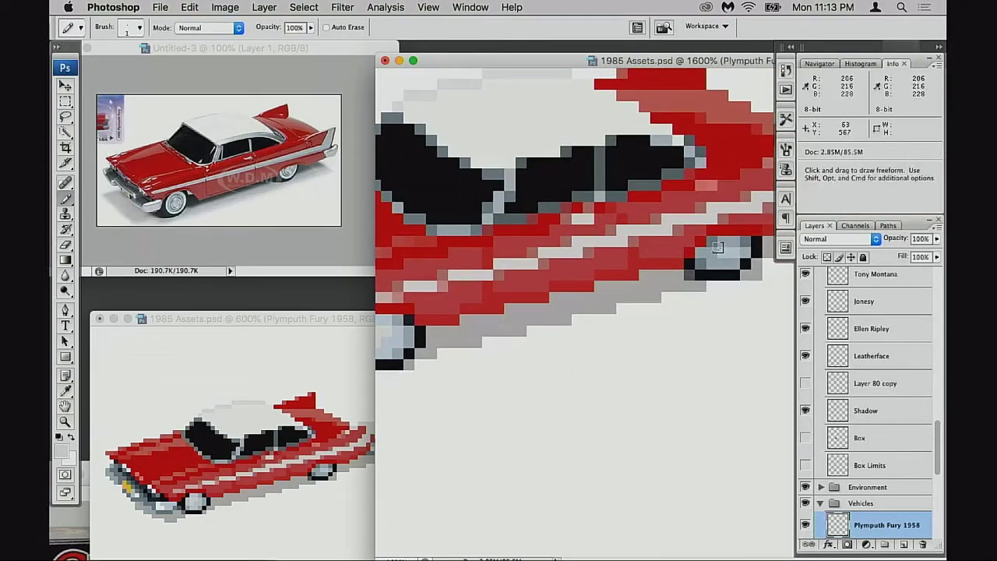
pyautogui.press('alt')
pyautogui.press('space')
pyautogui.moveTo(643, 307)
pyautogui.mouseDown()
pyautogui.moveTo(491, 331)
pyautogui.moveTo(488, 321)
pyautogui.moveTo(483, 333)
pyautogui.moveTo(454, 338)
pyautogui.mouseUp()
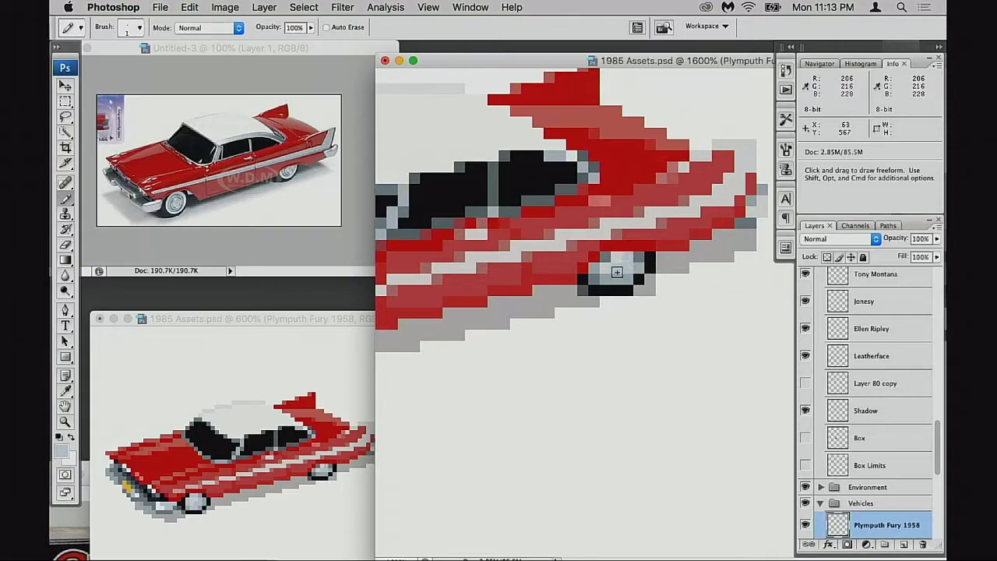
pyautogui.moveTo(617, 279); pyautogui.dragTo(610, 283)
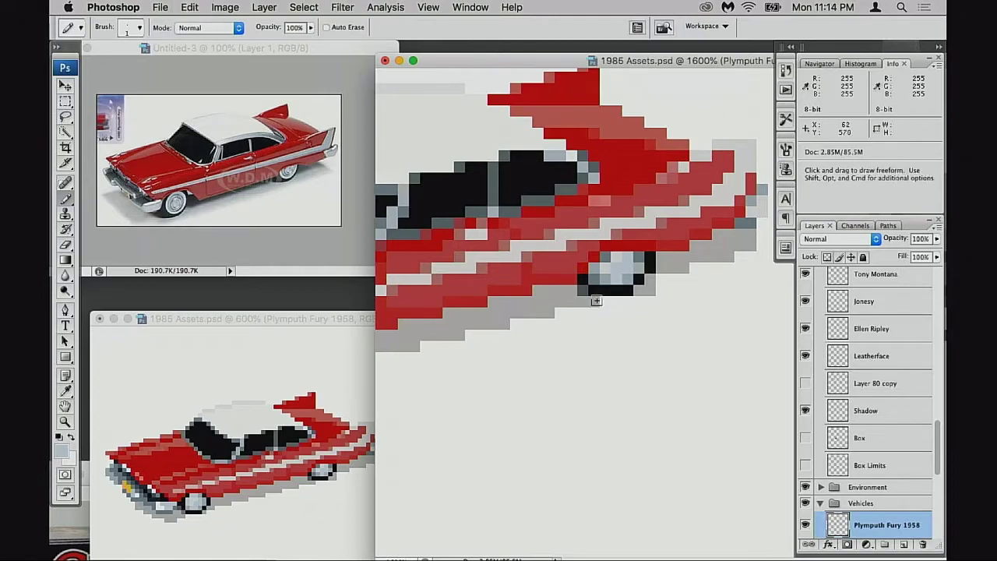
pyautogui.click(560, 323)
# - Check the retouched wheels on the whole car at 400% beside the other assets
pyautogui.press('space')
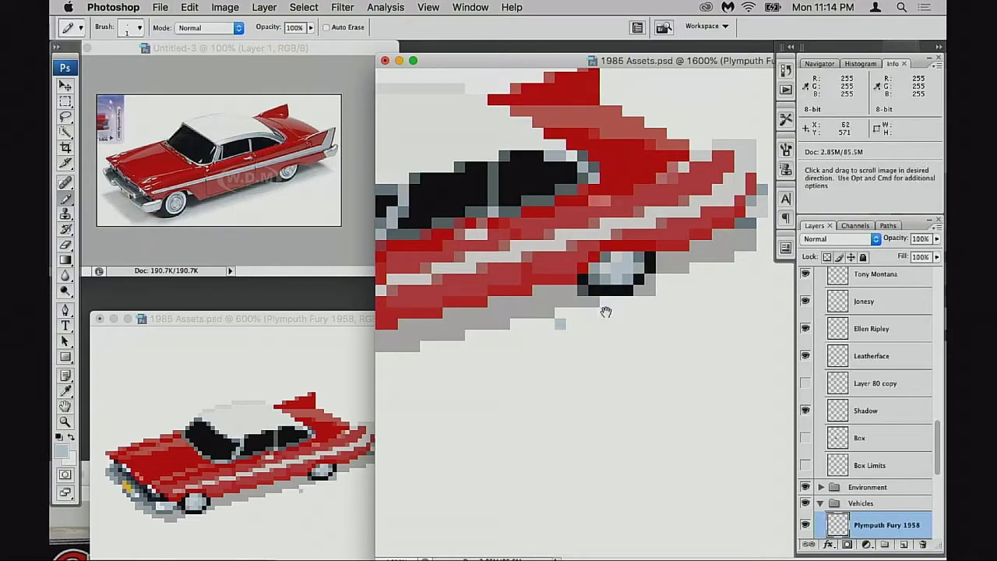
pyautogui.keyDown('alt'); pyautogui.click(604, 311); pyautogui.keyUp('alt')
pyautogui.keyDown('alt'); pyautogui.click(604, 312); pyautogui.keyUp('alt')
pyautogui.keyDown('alt'); pyautogui.click(606, 314); pyautogui.keyUp('alt')
pyautogui.keyDown('alt'); pyautogui.click(607, 316); pyautogui.keyUp('alt')
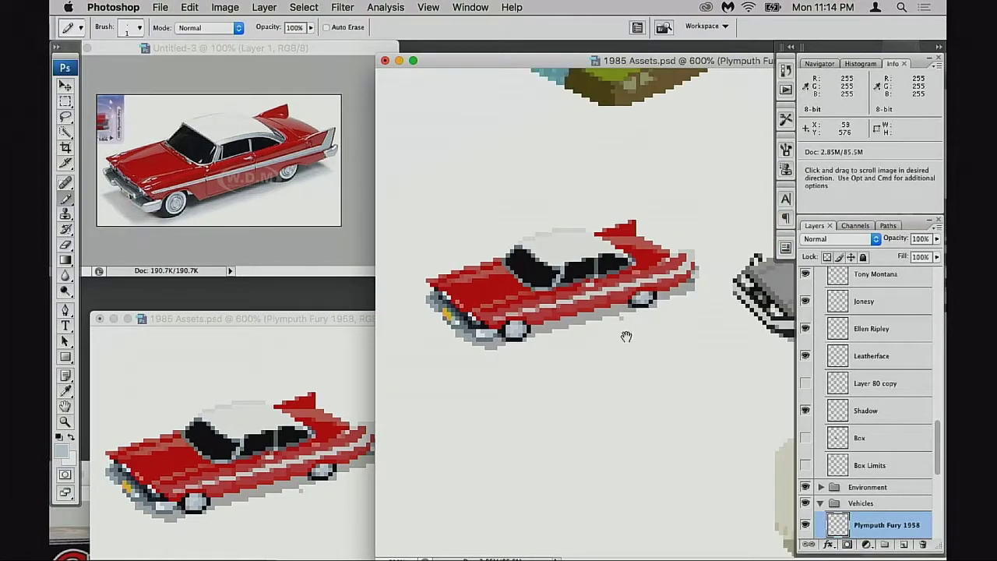
pyautogui.keyDown('alt'); pyautogui.click(612, 350); pyautogui.keyUp('alt')
pyautogui.keyDown('alt'); pyautogui.click(612, 350); pyautogui.keyUp('alt')
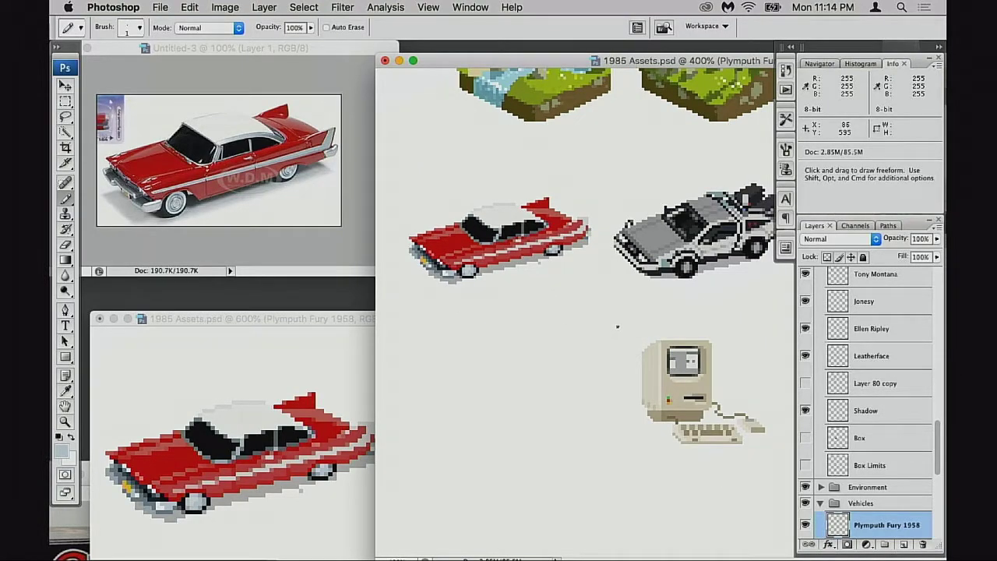
# - Check the whole car beside the other assets at 300%, and inspect it closer at 700%
pyautogui.keyDown('alt'); pyautogui.click(611, 317); pyautogui.keyUp('alt')
pyautogui.press('space')
pyautogui.moveTo(640, 303); pyautogui.dragTo(644, 304)
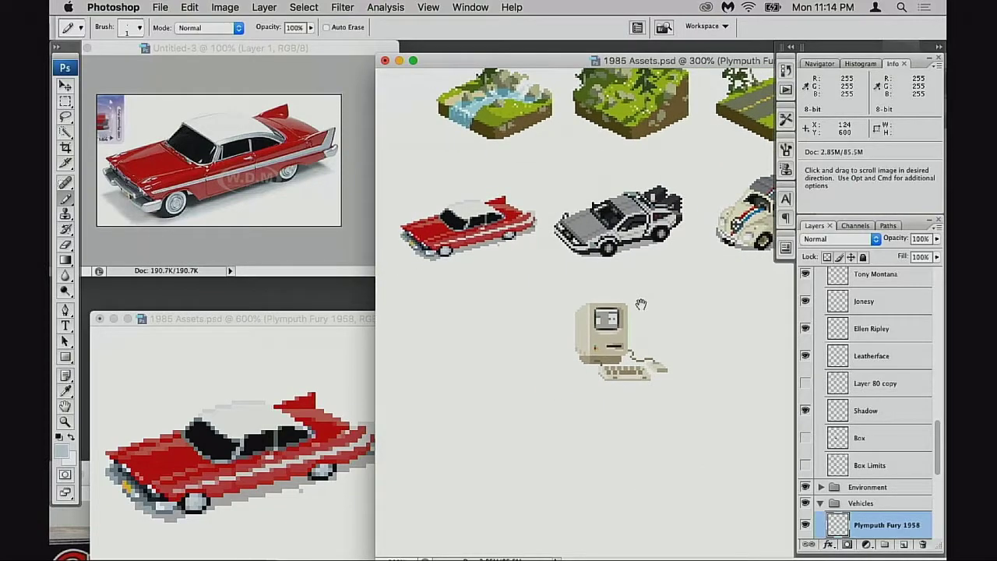
pyautogui.keyDown('super'); pyautogui.click(489, 255); pyautogui.keyUp('super')
pyautogui.keyDown('super'); pyautogui.click(500, 261); pyautogui.keyUp('super')
pyautogui.keyDown('super'); pyautogui.click(557, 320); pyautogui.keyUp('super')
pyautogui.keyDown('super'); pyautogui.click(565, 308); pyautogui.keyUp('super')
pyautogui.moveTo(585, 321); pyautogui.dragTo(588, 253)
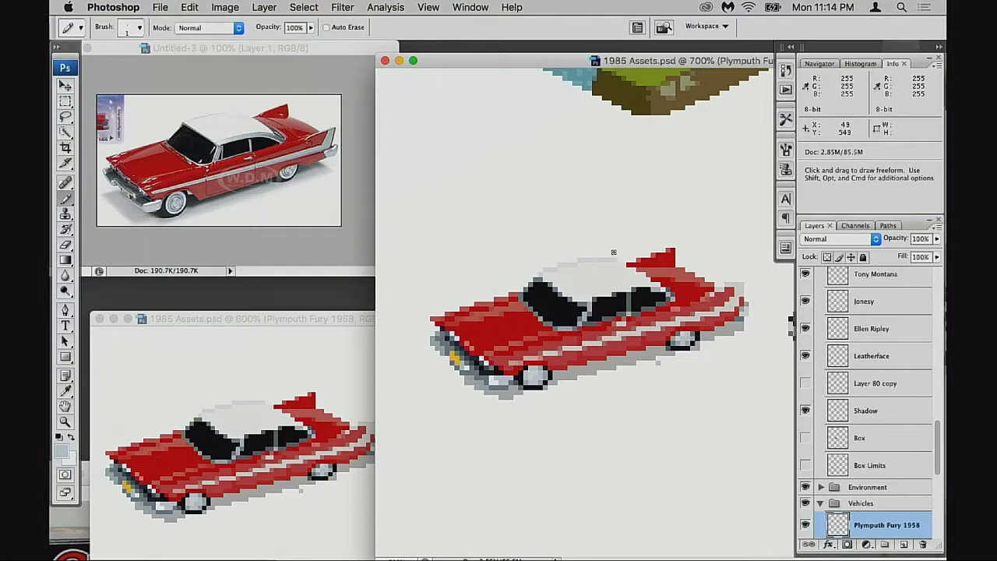
pyautogui.moveTo(606, 322); pyautogui.dragTo(611, 314)
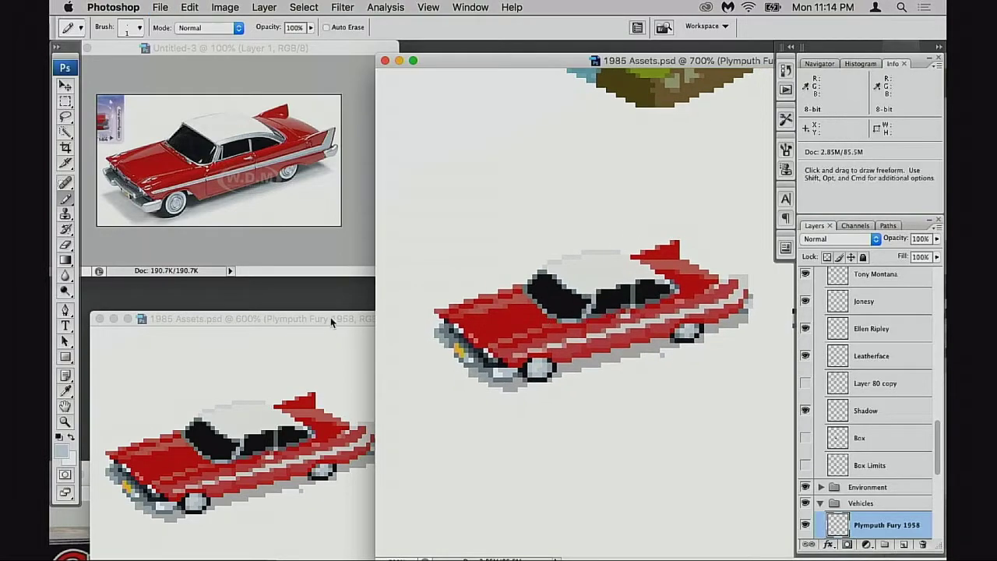
# - Place the second 1985 Assets window directly below the reference photo, showing the whole car at 500%
pyautogui.moveTo(315, 319); pyautogui.dragTo(325, 269)
pyautogui.keyDown('alt'); pyautogui.keyDown('super'); pyautogui.click(289, 378); pyautogui.keyUp('super'); pyautogui.keyUp('alt')
pyautogui.click(590, 292)
pyautogui.moveTo(582, 285); pyautogui.dragTo(686, 266)
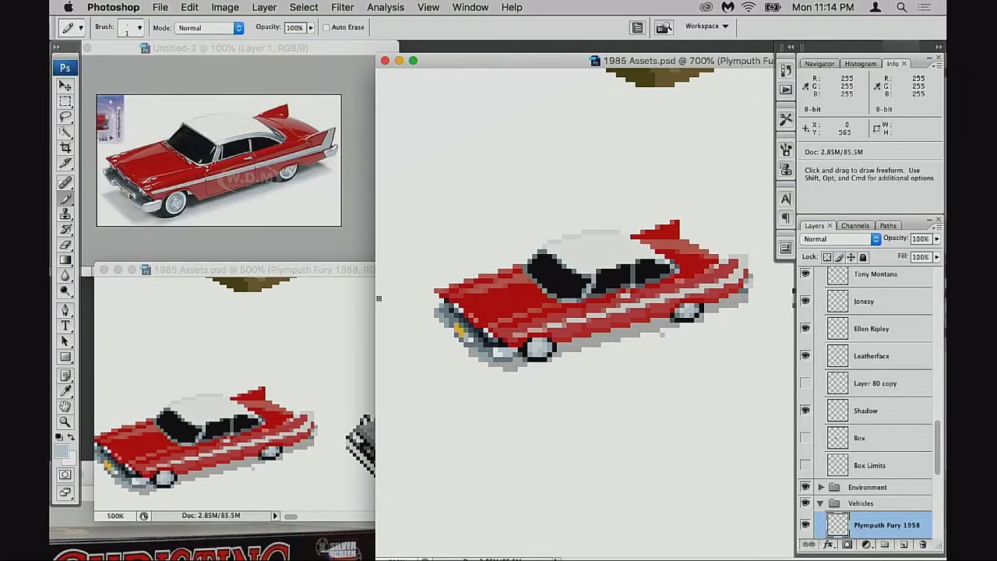
pyautogui.click(290, 271)
pyautogui.moveTo(265, 386); pyautogui.dragTo(289, 377)
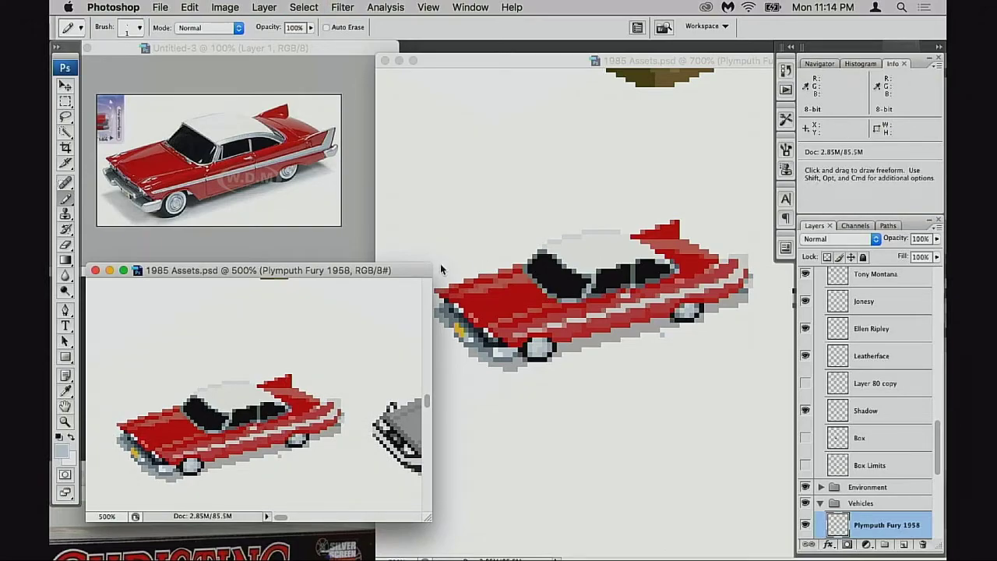
pyautogui.moveTo(425, 269); pyautogui.dragTo(408, 287)
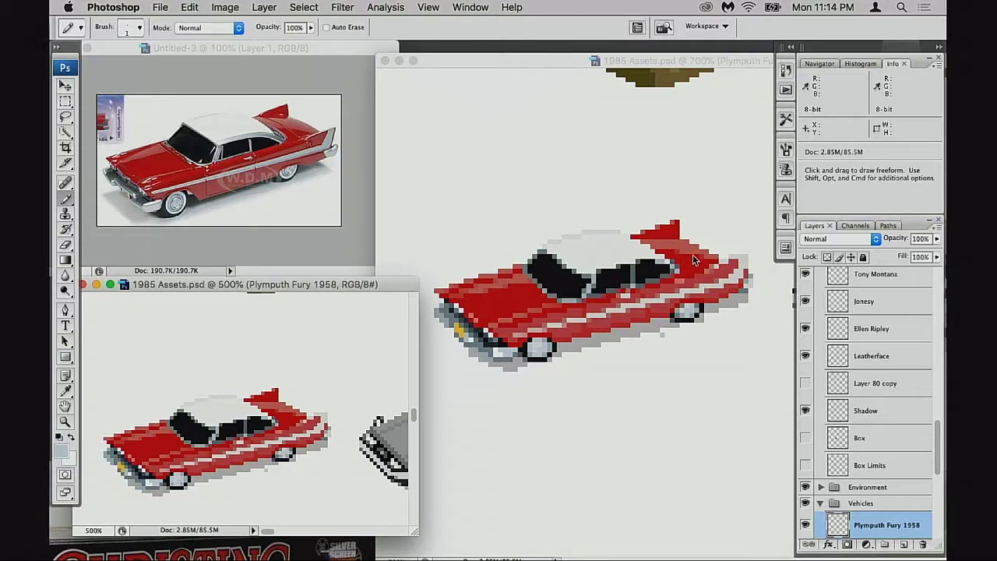
# - Paint the trim along the top of the side windows in light blue-grey sampled from the windshield pillar
pyautogui.click(618, 282)
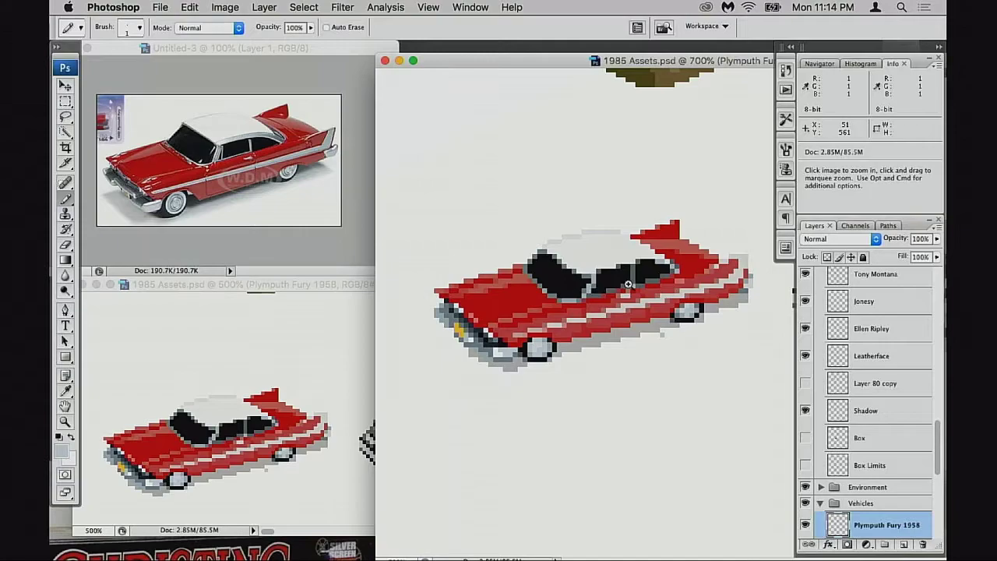
pyautogui.keyDown('super'); pyautogui.click(630, 286); pyautogui.keyUp('super')
pyautogui.keyDown('super'); pyautogui.click(635, 299); pyautogui.keyUp('super')
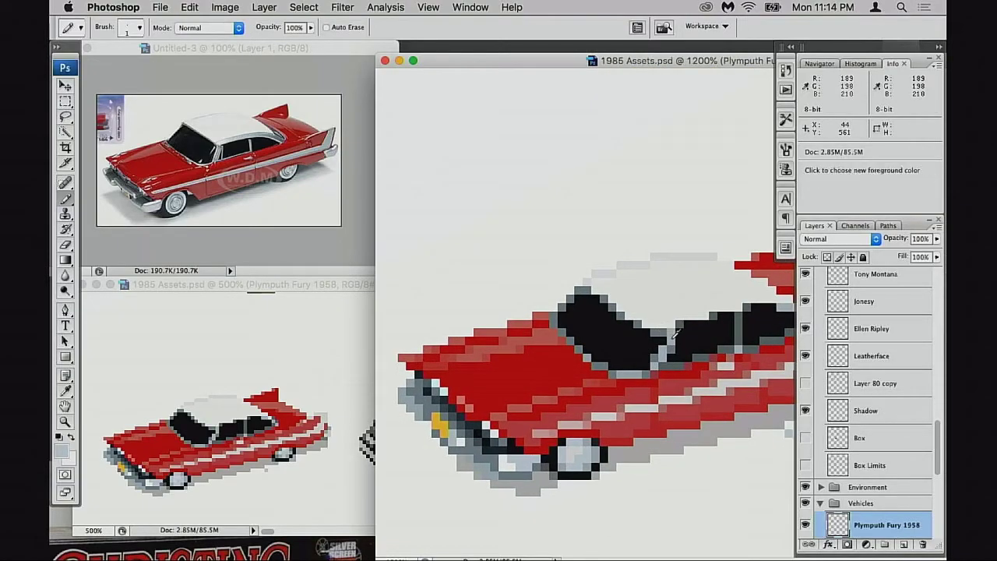
pyautogui.keyDown('alt'); pyautogui.click(668, 342); pyautogui.keyUp('alt')
pyautogui.moveTo(704, 315); pyautogui.dragTo(694, 315)
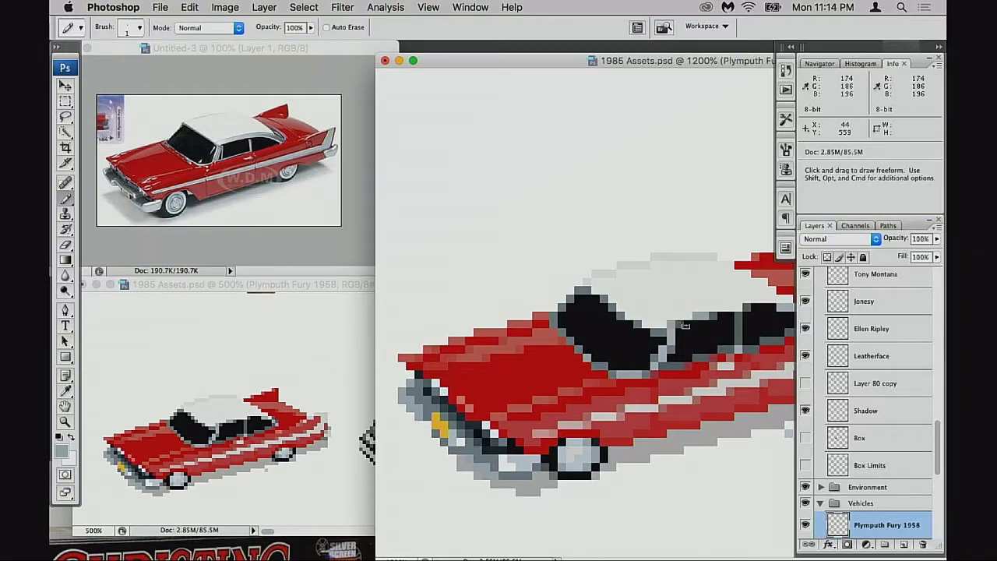
pyautogui.click(731, 307)
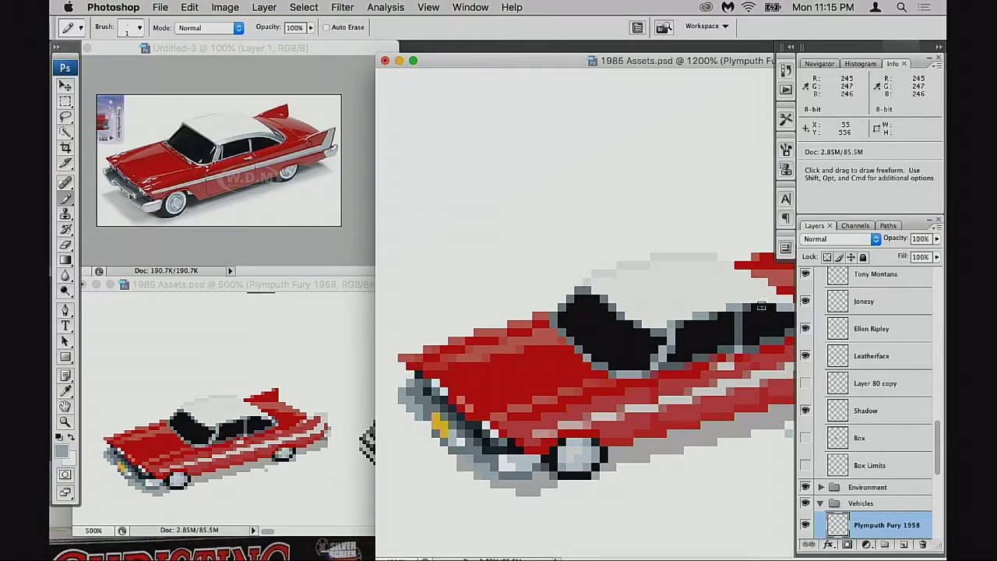
pyautogui.moveTo(725, 321); pyautogui.dragTo(686, 331)
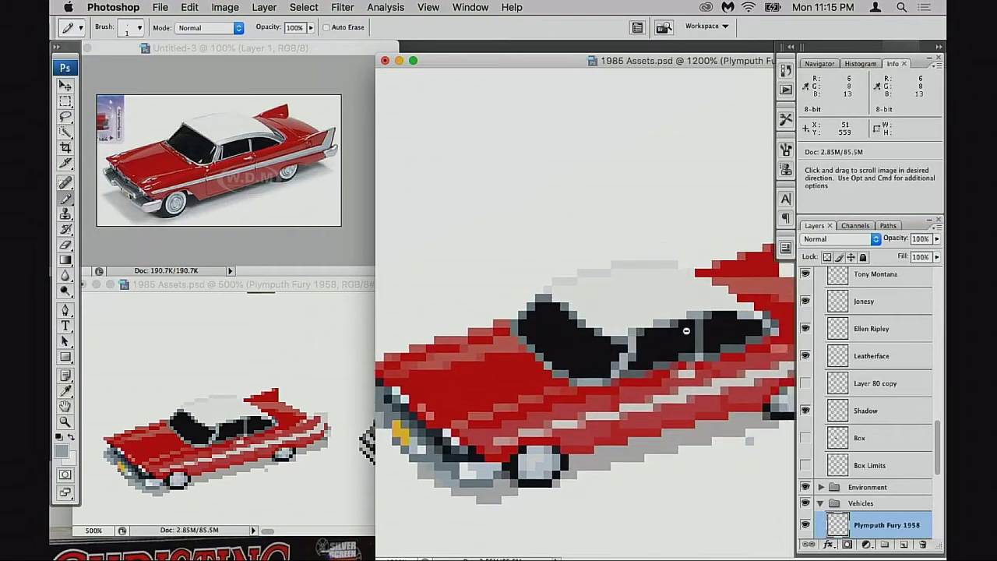
# - Check the side-window trim on the whole car at 500% beside the neighbouring assets
pyautogui.press('super+minus')
pyautogui.press('super+minus')
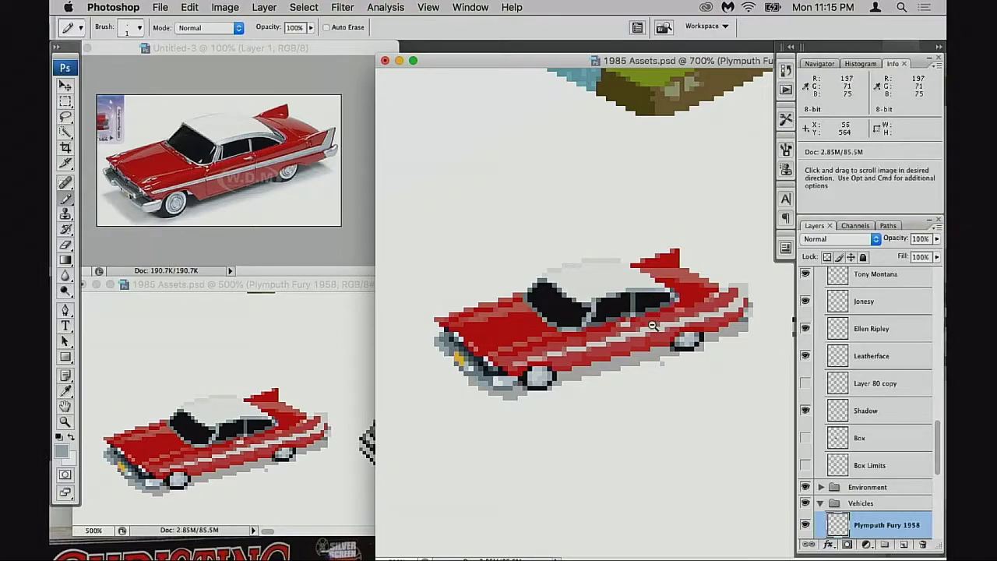
pyautogui.press('super+minus')
pyautogui.press('super+minus')
pyautogui.press('super')
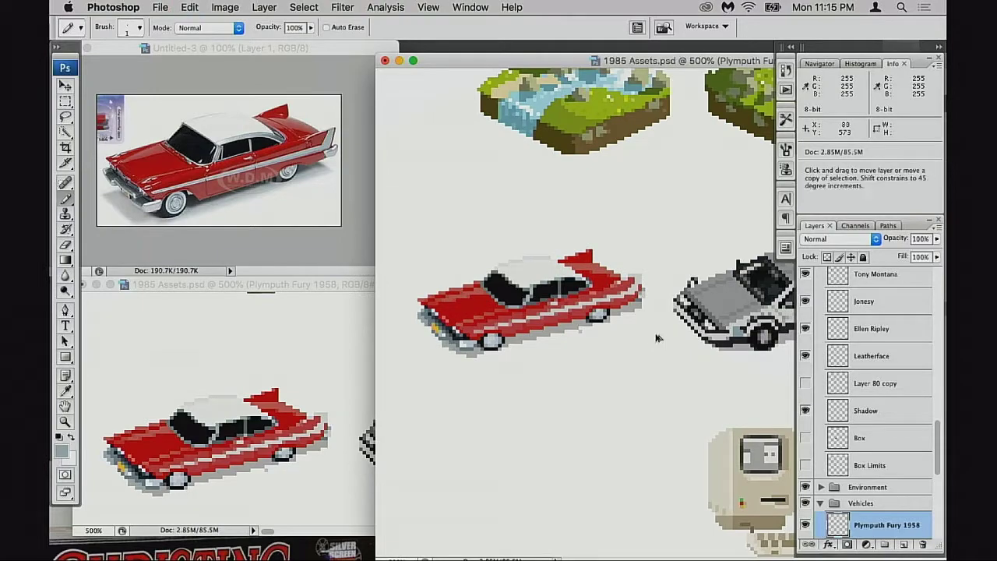
pyautogui.press('space')
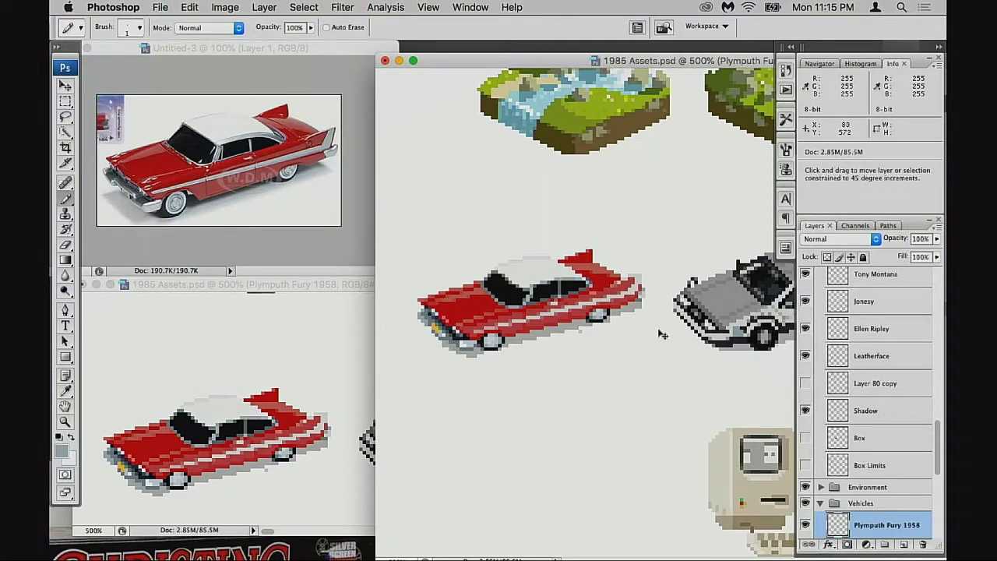
# - Refine the roof edge and divider around the side windows with grey and black tones sampled from the car
pyautogui.keyDown('super'); pyautogui.click(628, 330); pyautogui.keyUp('super')
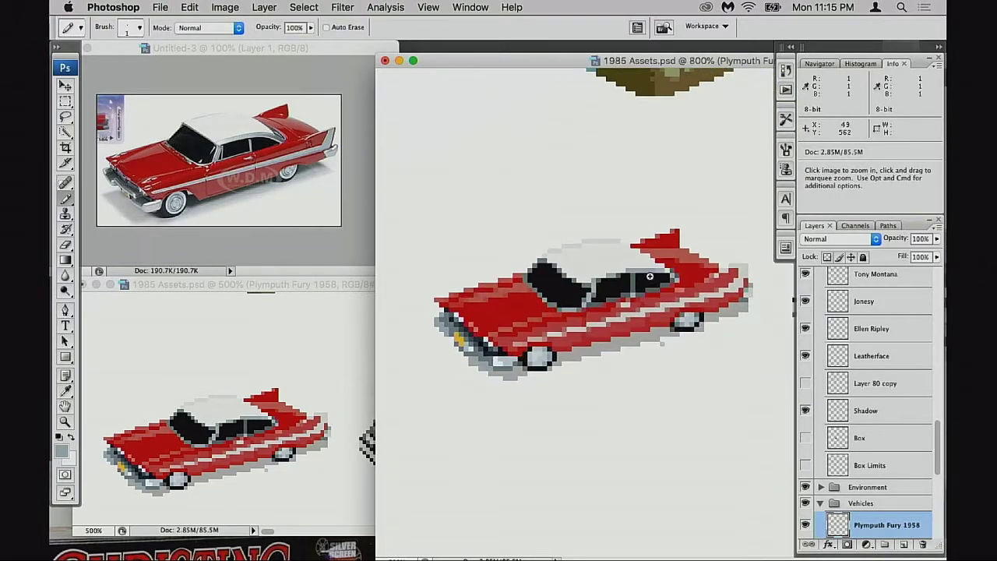
pyautogui.keyDown('super'); pyautogui.click(650, 277); pyautogui.keyUp('super')
pyautogui.keyDown('super'); pyautogui.click(662, 343); pyautogui.keyUp('super')
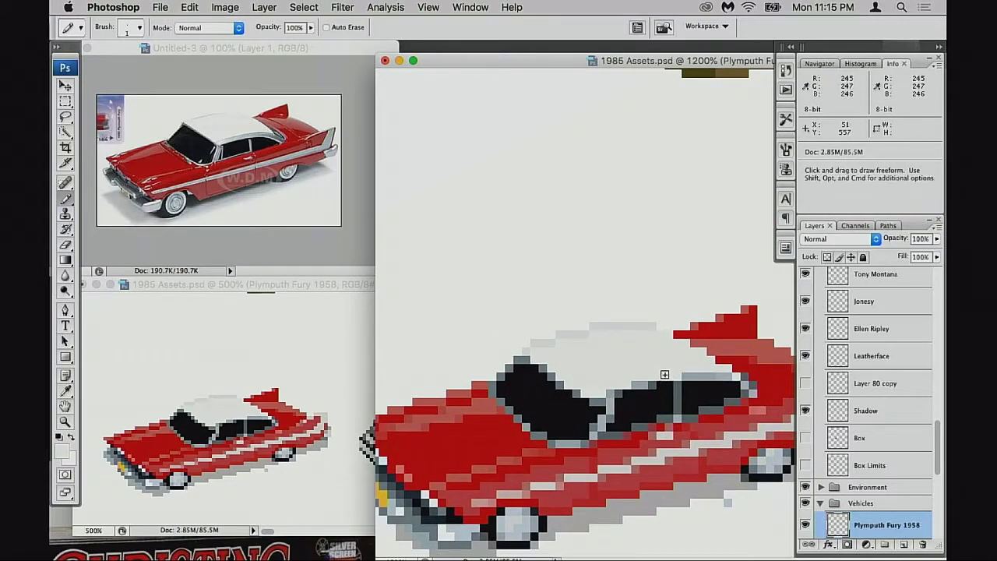
pyautogui.press('alt')
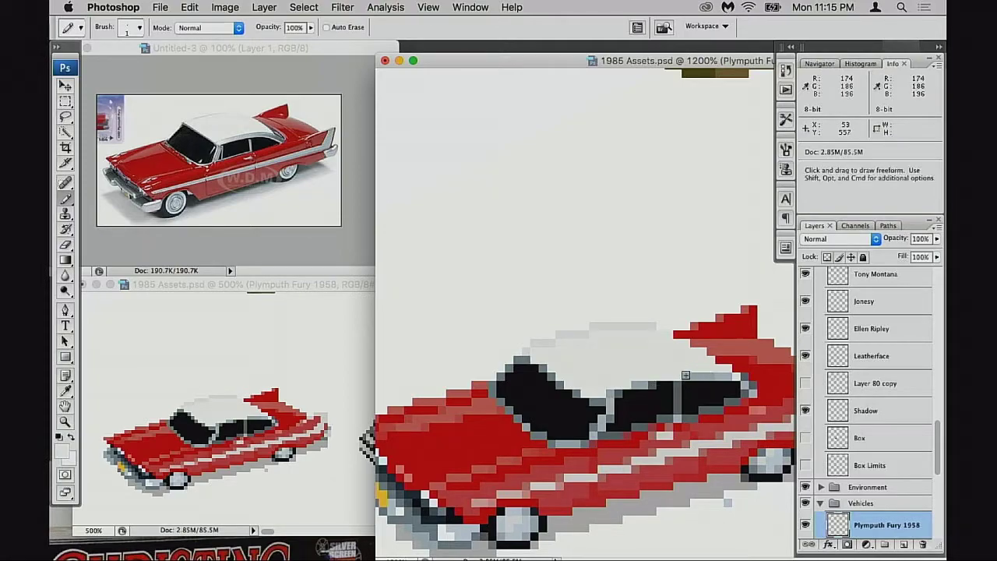
pyautogui.keyDown('alt'); pyautogui.click(680, 376); pyautogui.keyUp('alt')
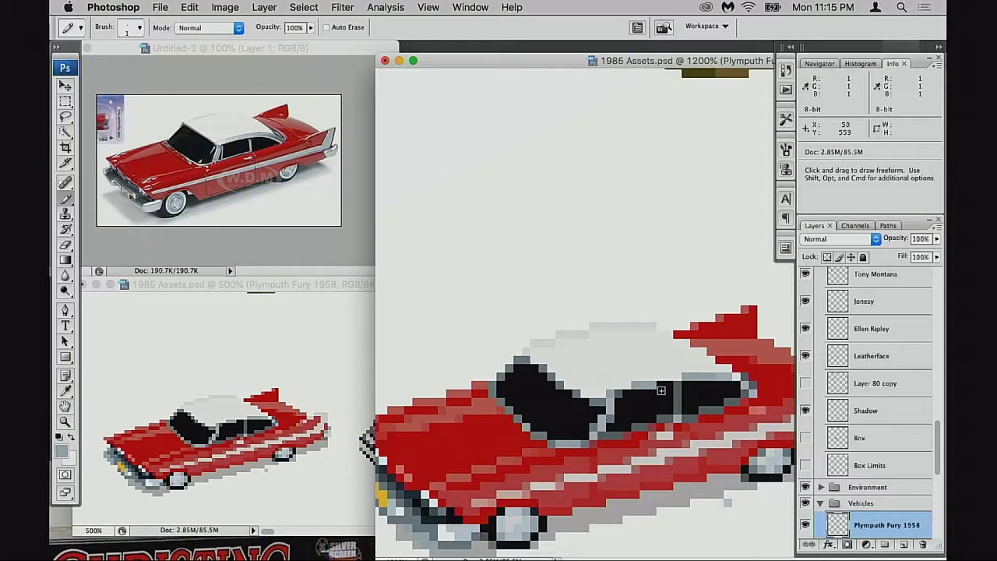
pyautogui.keyDown('alt'); pyautogui.click(670, 413); pyautogui.keyUp('alt')
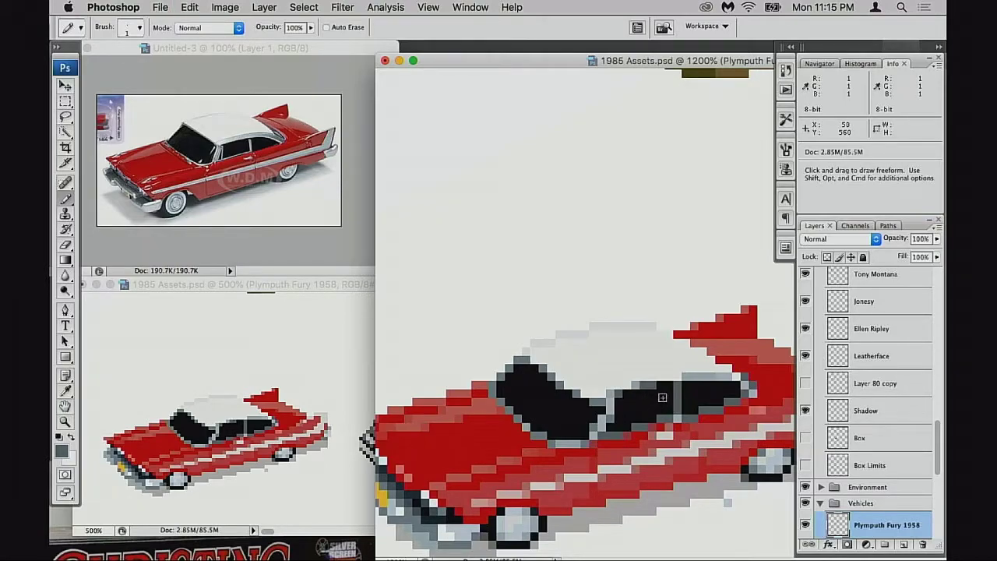
pyautogui.keyDown('alt'); pyautogui.click(664, 395); pyautogui.keyUp('alt')
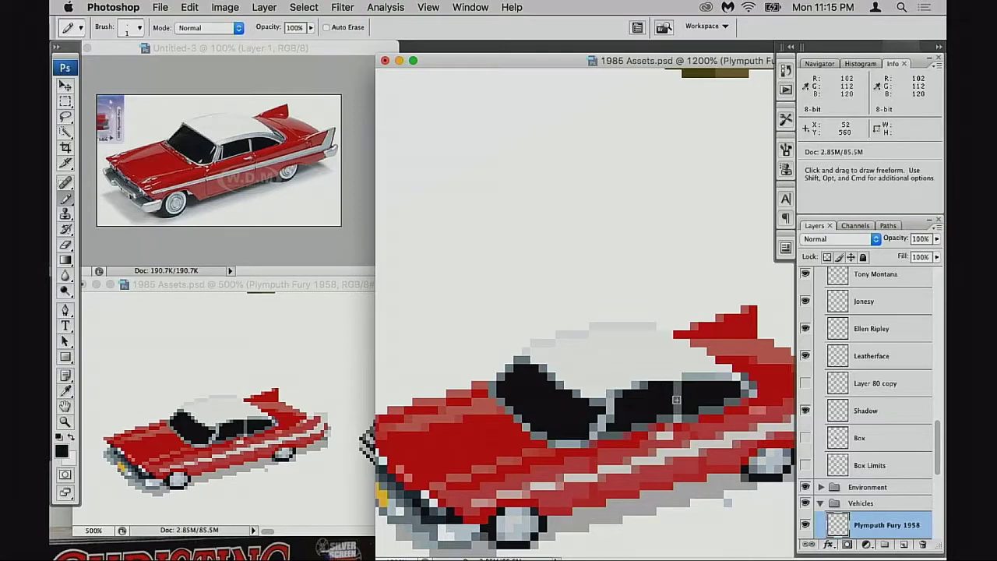
pyautogui.keyDown('alt'); pyautogui.click(656, 379); pyautogui.keyUp('alt')
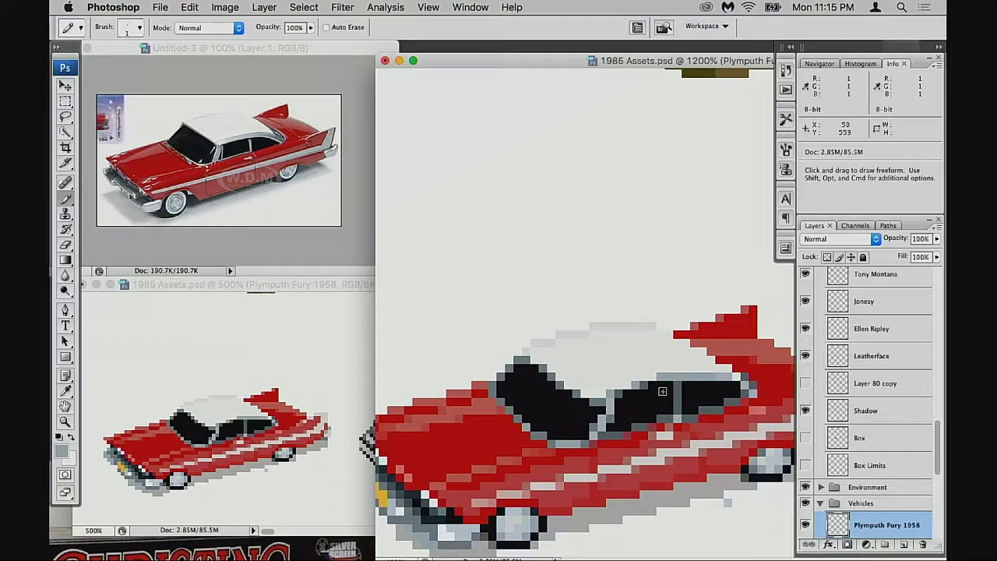
# - Soften the trim above the front side window with sampled light grey, using the pencil at 40% and 100% opacity
pyautogui.press('e')
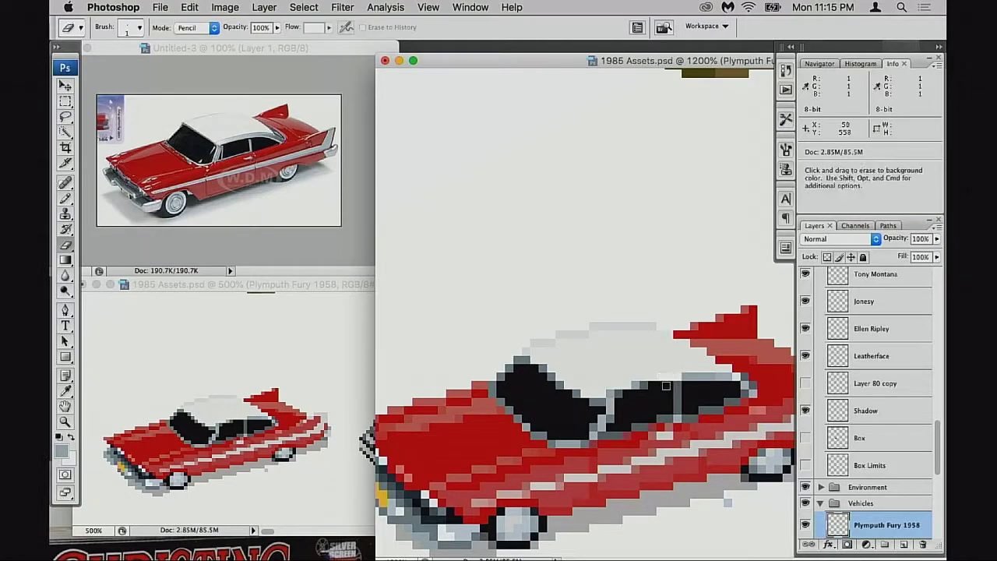
pyautogui.keyDown('alt'); pyautogui.click(692, 377); pyautogui.keyUp('alt')
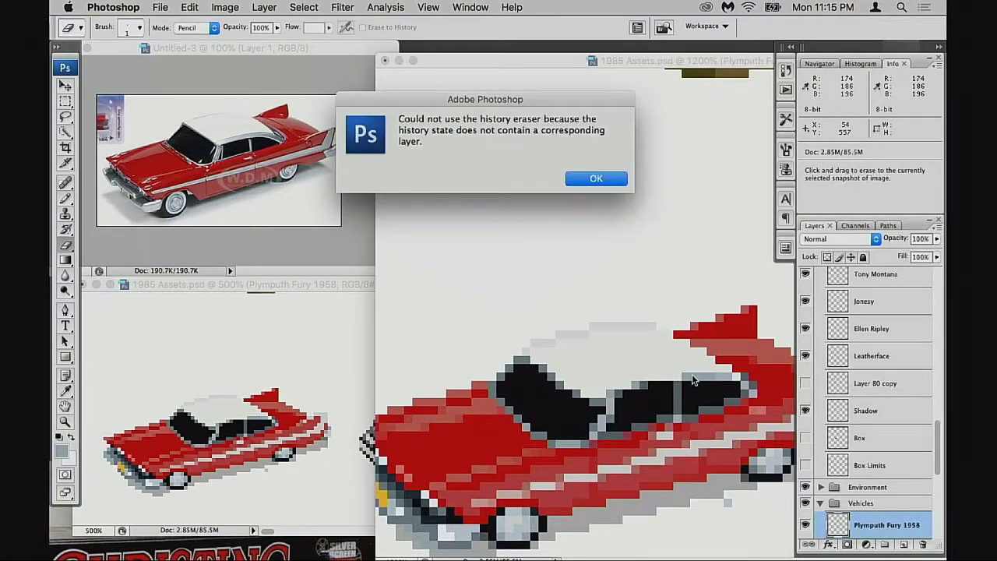
pyautogui.click(596, 178)
pyautogui.press('b')
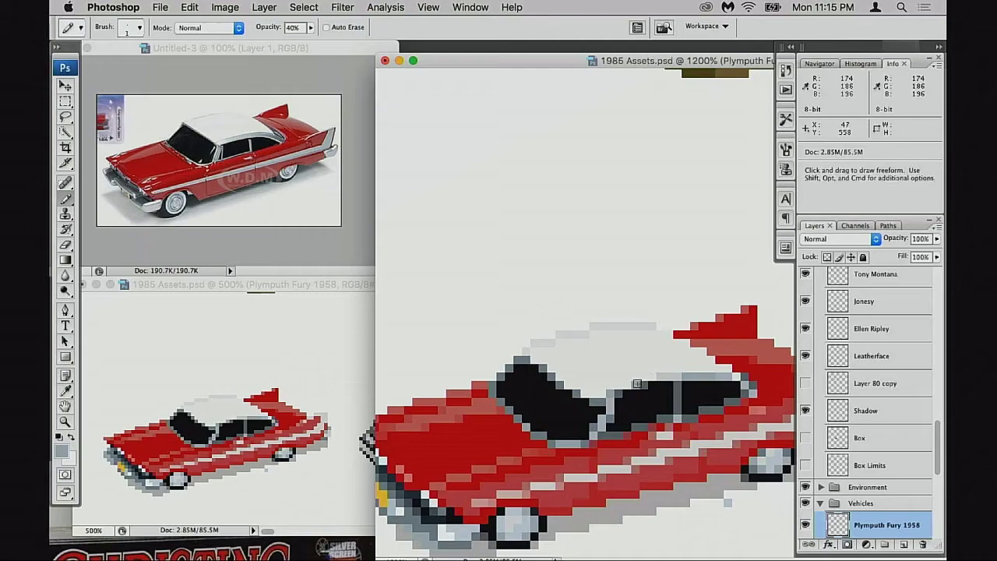
pyautogui.keyDown('alt'); pyautogui.click(660, 376); pyautogui.keyUp('alt')
pyautogui.press('0')
pyautogui.click(633, 384)
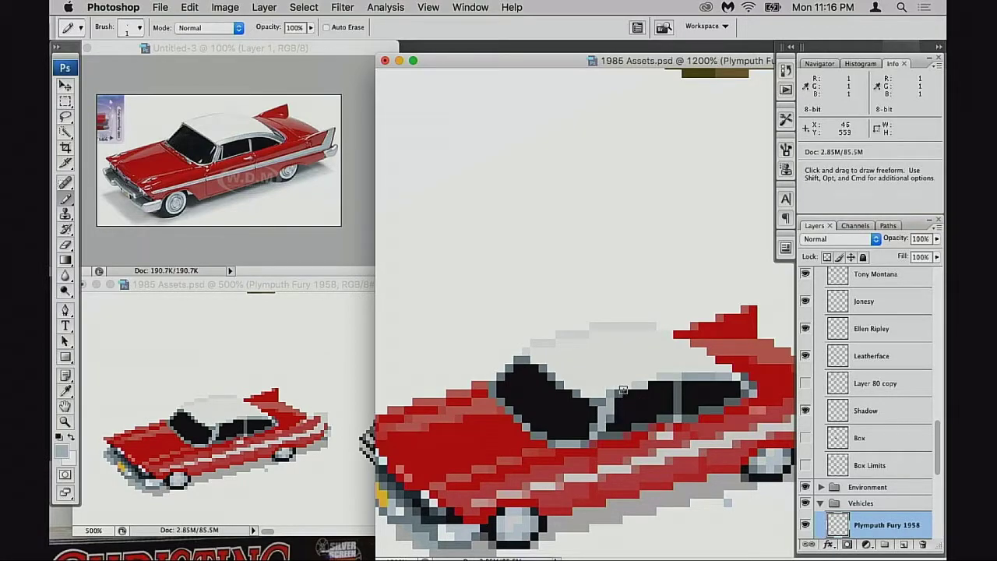
# - Blend the windshield pillar and the front side window's forward corner with sampled grey and black at 40% opacity
pyautogui.keyDown('alt'); pyautogui.click(616, 392); pyautogui.keyUp('alt')
pyautogui.keyDown('alt'); pyautogui.click(610, 416); pyautogui.keyUp('alt')
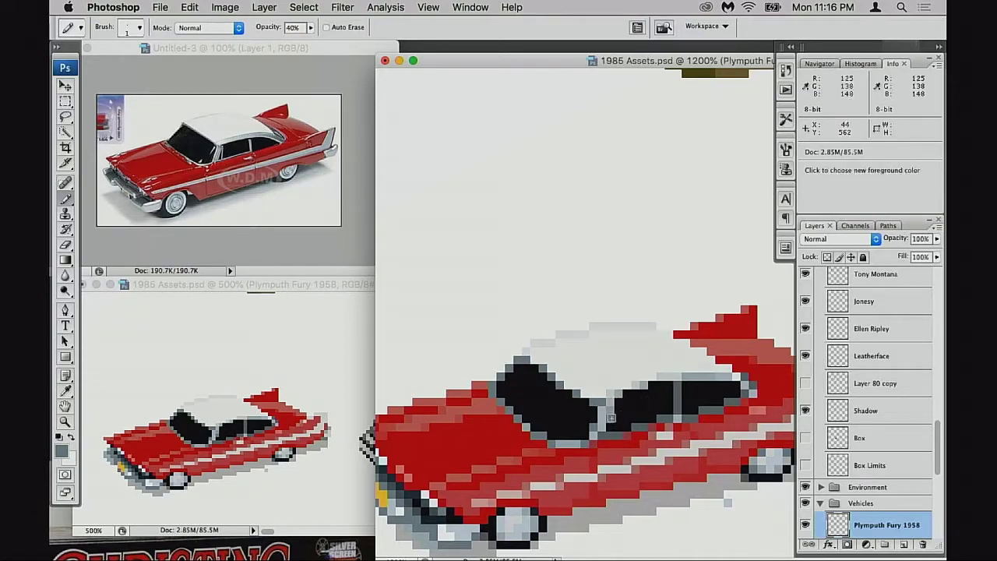
pyautogui.keyDown('alt'); pyautogui.click(621, 422); pyautogui.keyUp('alt')
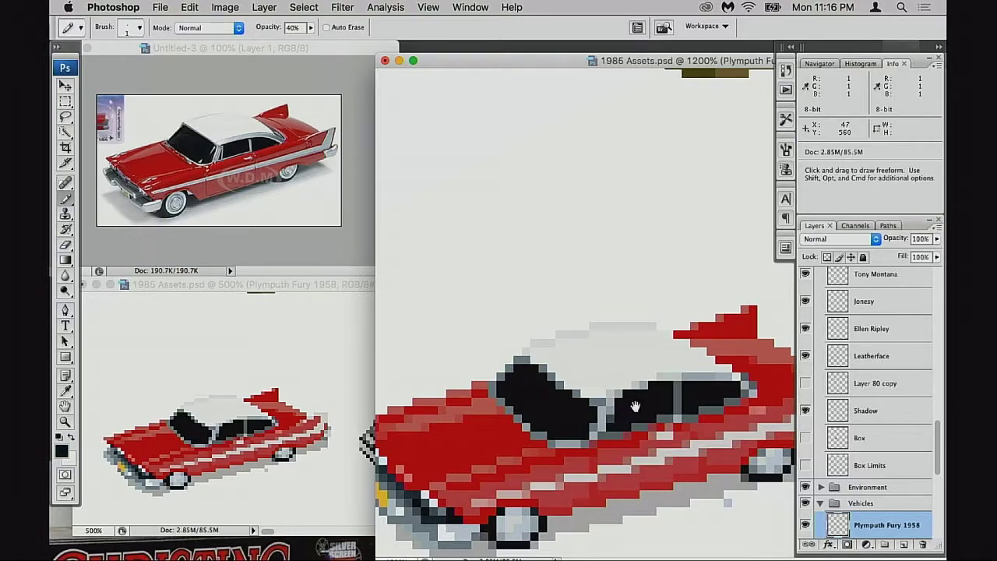
# - Check the retouched window frames on the whole car at 400% and 500% beside the other assets
pyautogui.keyDown('alt'); pyautogui.click(634, 412); pyautogui.keyUp('alt')
pyautogui.keyDown('alt'); pyautogui.click(635, 414); pyautogui.keyUp('alt')
pyautogui.keyDown('alt'); pyautogui.click(634, 414); pyautogui.keyUp('alt')
pyautogui.keyDown('alt'); pyautogui.click(639, 374); pyautogui.keyUp('alt')
pyautogui.keyDown('alt'); pyautogui.click(648, 383); pyautogui.keyUp('alt')
pyautogui.moveTo(641, 356); pyautogui.dragTo(641, 445)
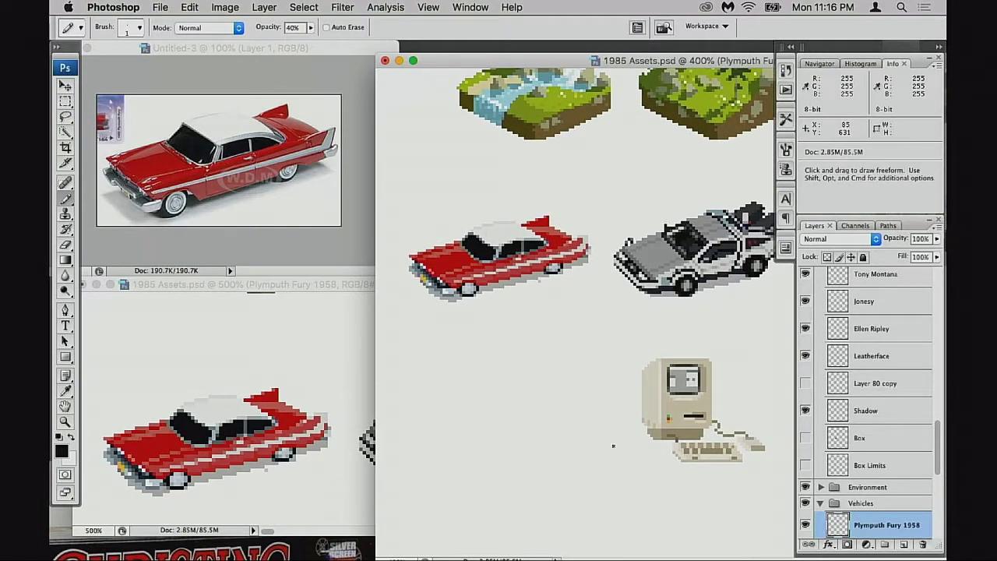
pyautogui.moveTo(508, 307); pyautogui.dragTo(519, 319)
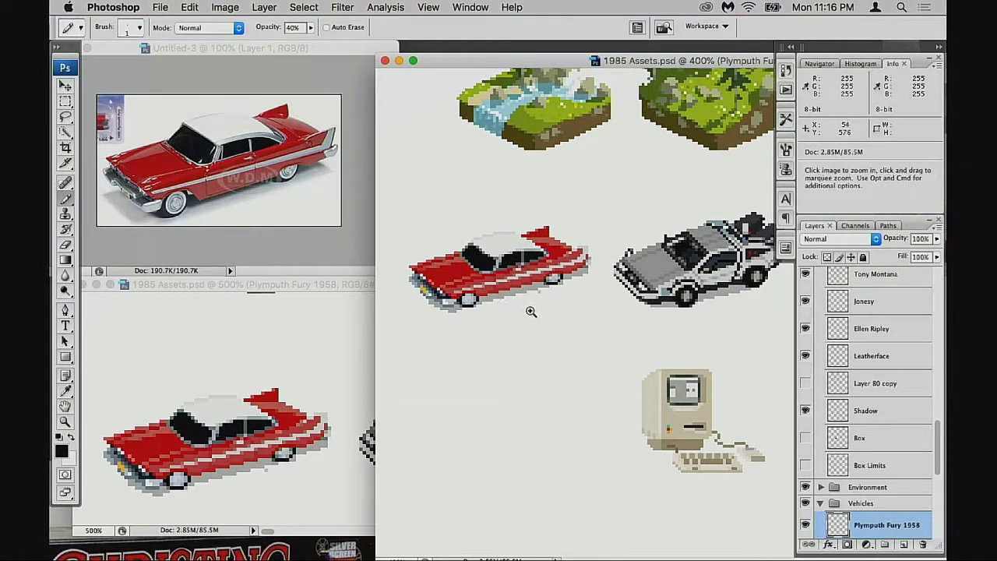
pyautogui.keyDown('ctrl'); pyautogui.click(530, 309); pyautogui.keyUp('ctrl')
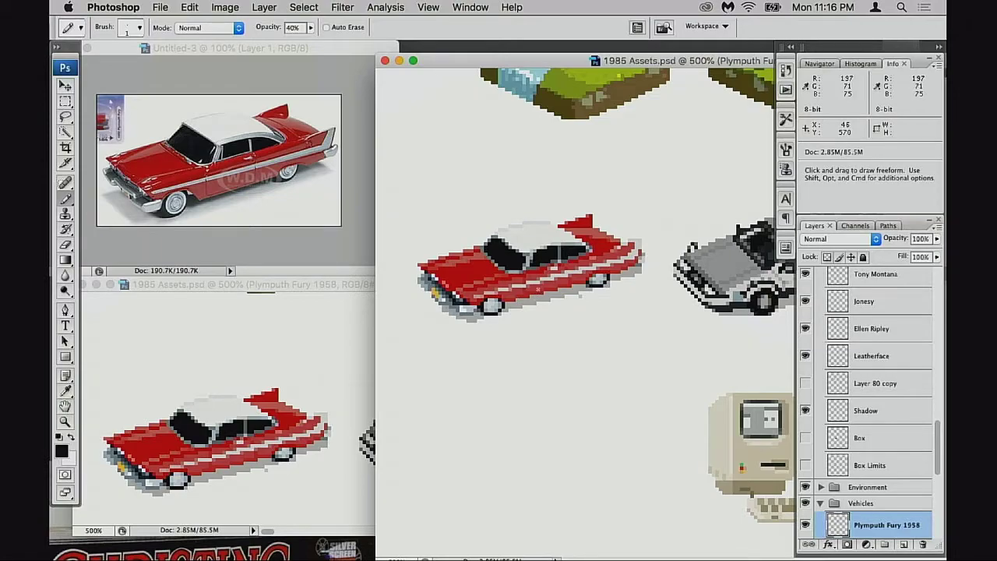
pyautogui.press('space')
pyautogui.moveTo(537, 308)
pyautogui.mouseDown()
pyautogui.moveTo(536, 323)
pyautogui.moveTo(555, 333)
pyautogui.mouseUp()
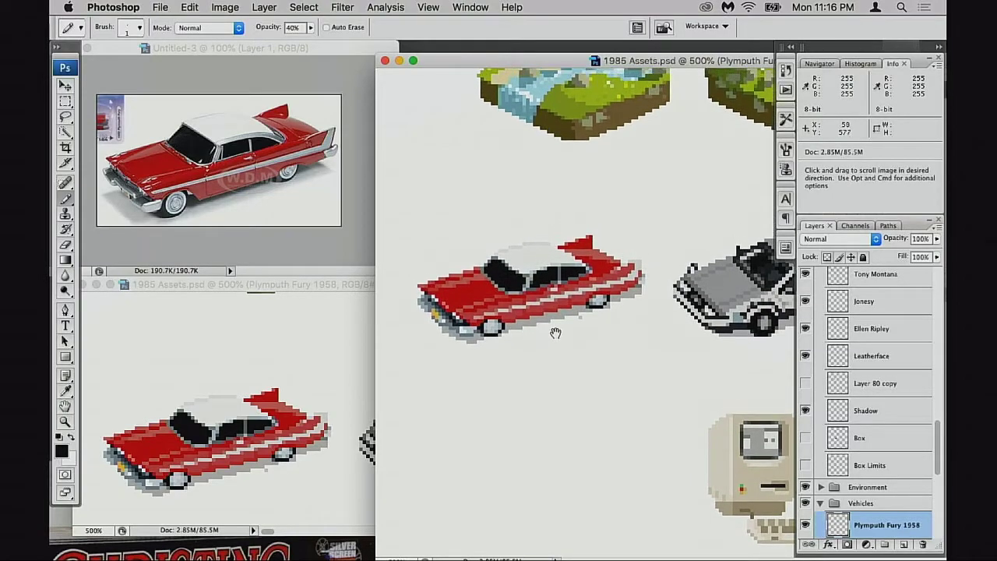
pyautogui.press('super+space')
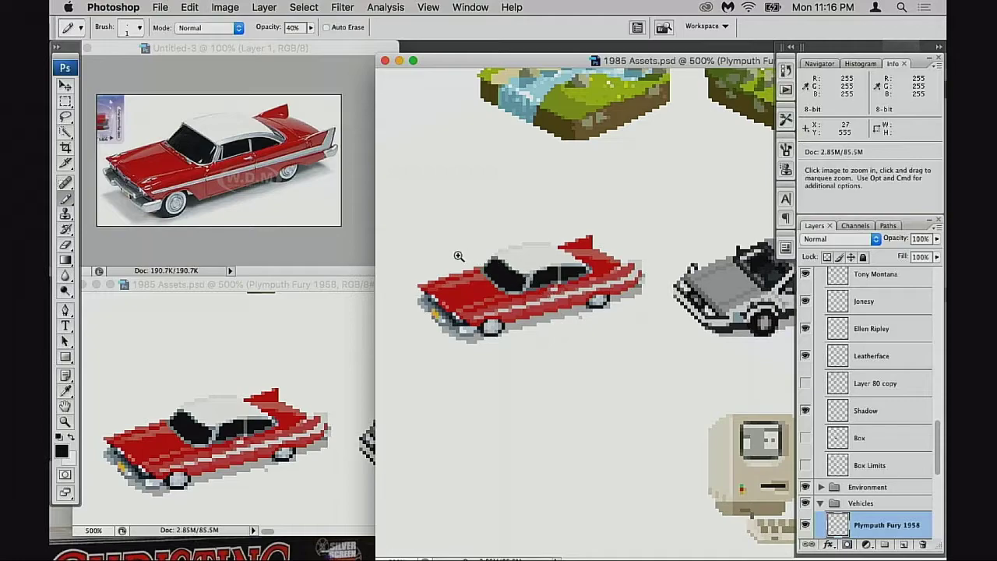
# - Examine the hood, grille and front bumper pixels up close at 1200% and 1600%
pyautogui.moveTo(468, 260); pyautogui.dragTo(509, 306)
pyautogui.moveTo(560, 336); pyautogui.dragTo(558, 314)
pyautogui.press('super+alt+space')
pyautogui.keyDown('alt'); pyautogui.click(605, 317); pyautogui.keyUp('alt')
pyautogui.keyDown('alt'); pyautogui.click(612, 322); pyautogui.keyUp('alt')
pyautogui.moveTo(630, 319); pyautogui.dragTo(578, 320)
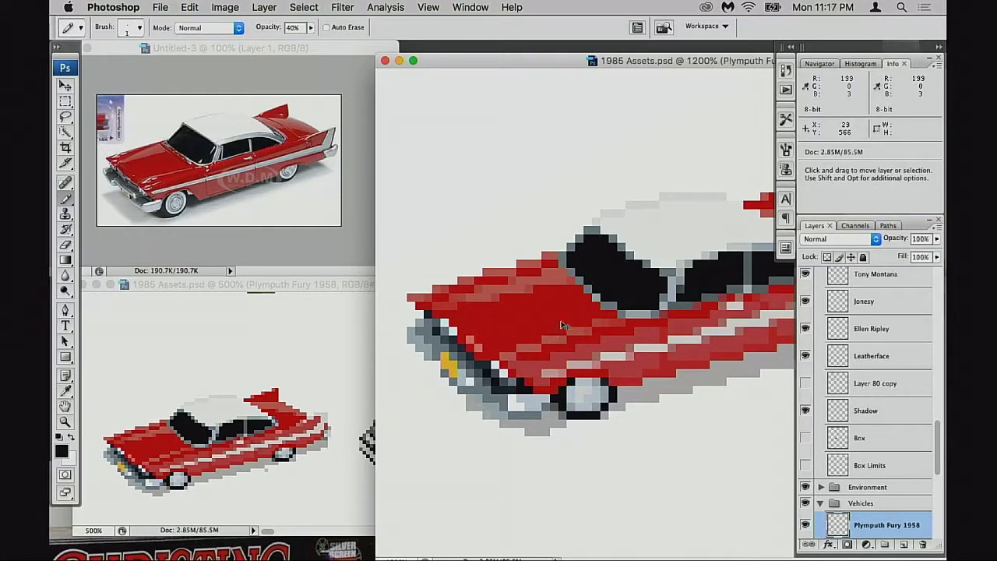
pyautogui.moveTo(579, 314); pyautogui.dragTo(556, 320)
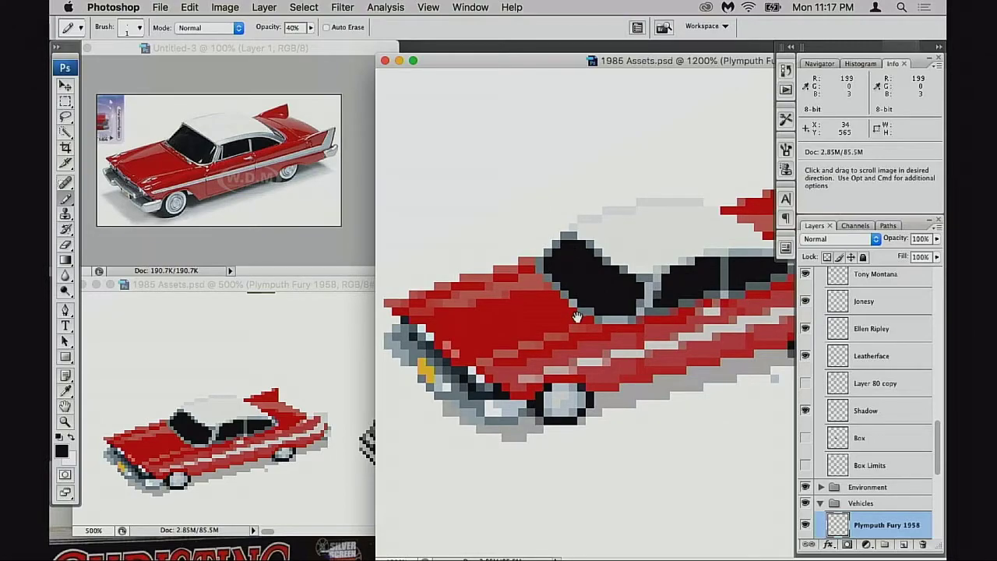
pyautogui.keyDown('super'); pyautogui.click(561, 317); pyautogui.keyUp('super')
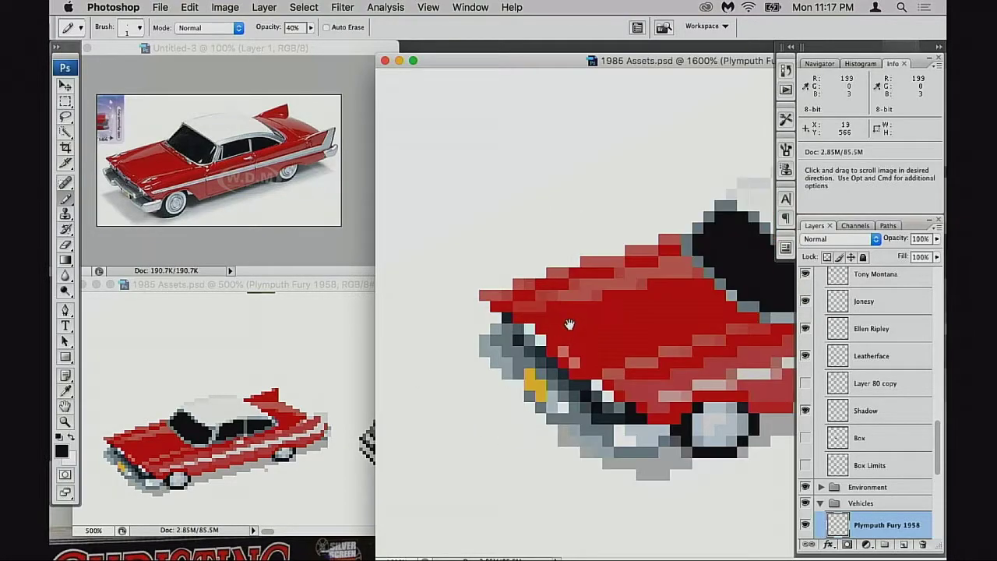
# - Bring the hood up at 3200% beside the reference photo at 200% and sample the hood's light red highlight
pyautogui.moveTo(569, 325); pyautogui.dragTo(485, 352)
pyautogui.press('super+equal')
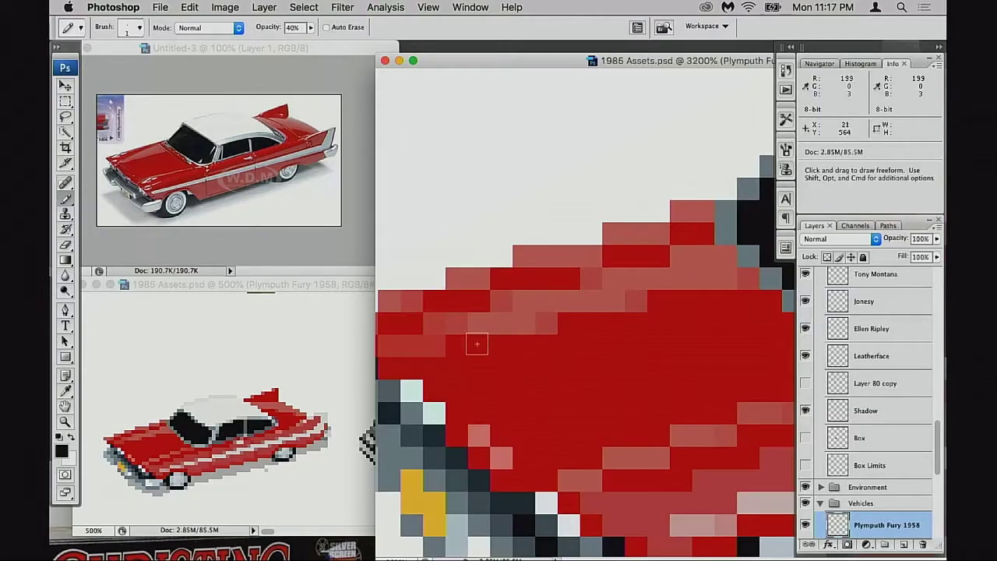
pyautogui.click(197, 186)
pyautogui.keyDown('super'); pyautogui.click(193, 178); pyautogui.keyUp('super')
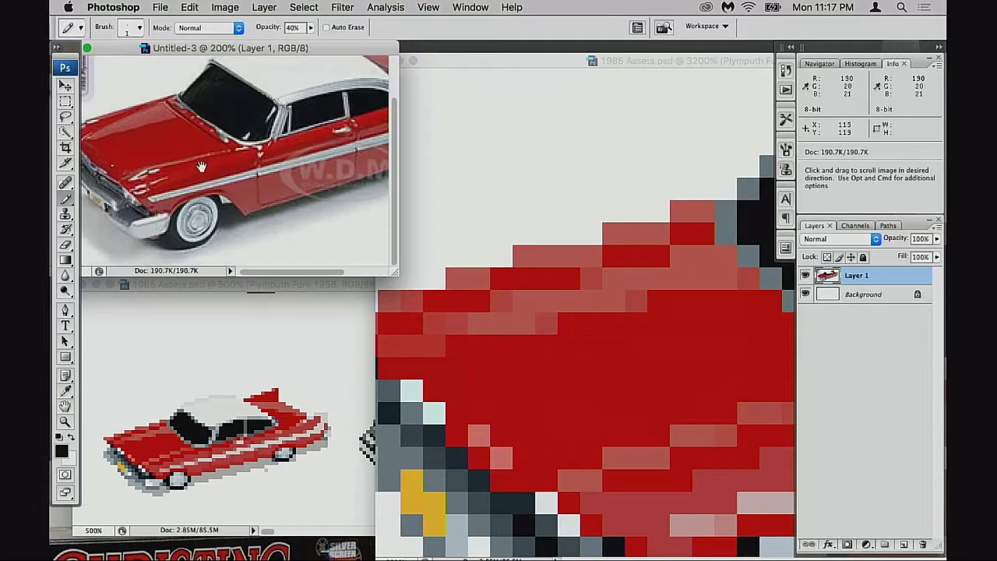
pyautogui.moveTo(674, 353); pyautogui.dragTo(525, 336)
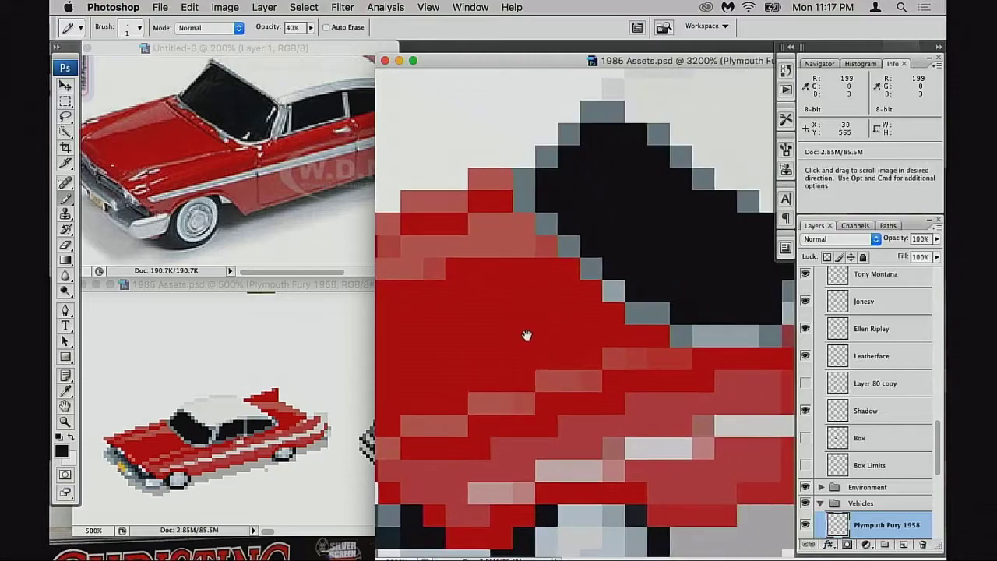
pyautogui.keyDown('alt'); pyautogui.click(547, 245); pyautogui.keyUp('alt')
pyautogui.click(523, 266)
pyautogui.press('super+z')
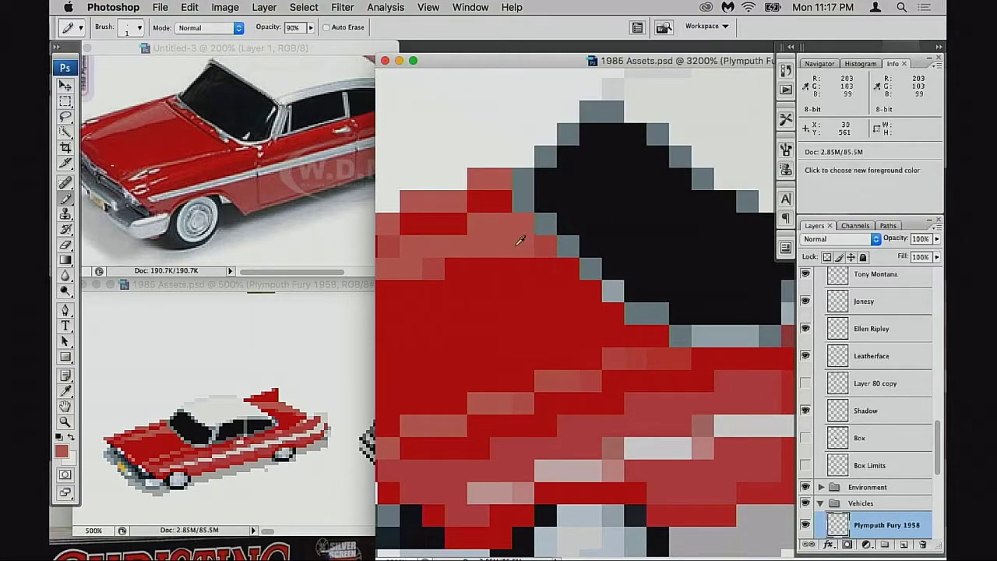
pyautogui.click(545, 289)
pyautogui.click(568, 312)
pyautogui.click(590, 336)
pyautogui.click(614, 357)
pyautogui.press('super+alt+z')
pyautogui.press('super+alt+z')
pyautogui.press('super+alt+z')
pyautogui.press('super+alt+z')
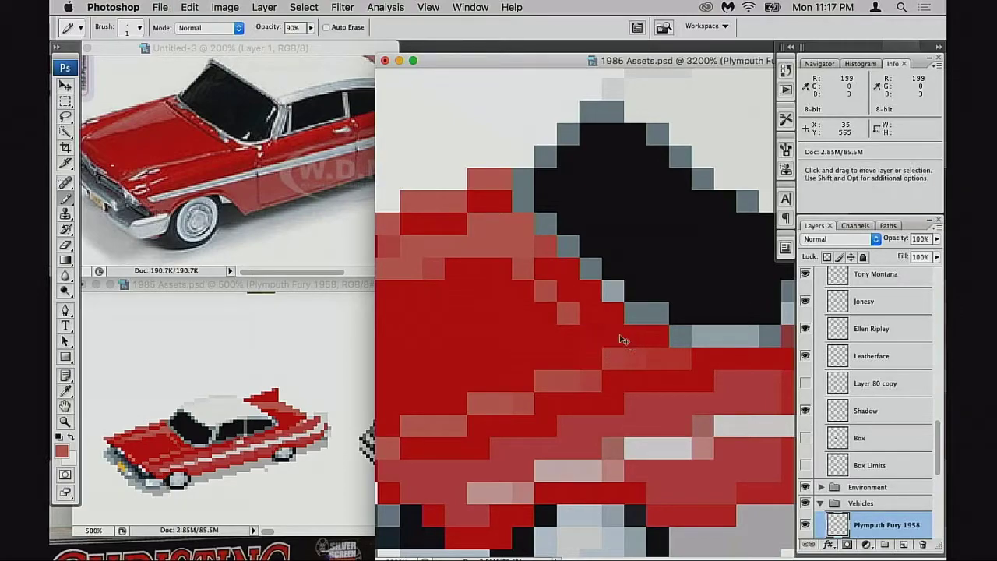
# - Paint a stepped light red highlight along the hood's windshield edge at 90% opacity and lighten a pixel at its far rear corner
pyautogui.click(546, 270)
pyautogui.click(572, 290)
pyautogui.click(594, 313)
pyautogui.click(612, 328)
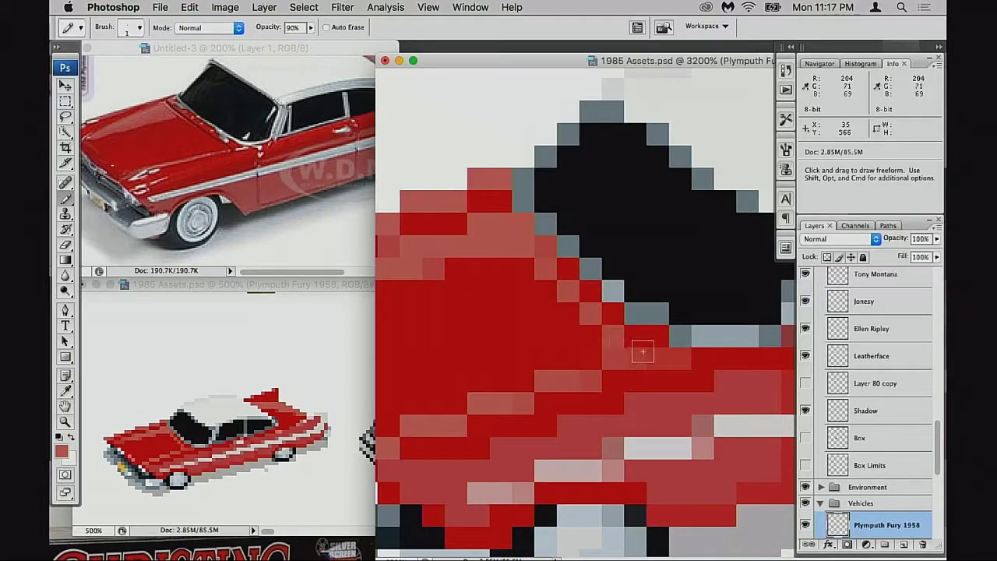
pyautogui.press('super+alt+z')
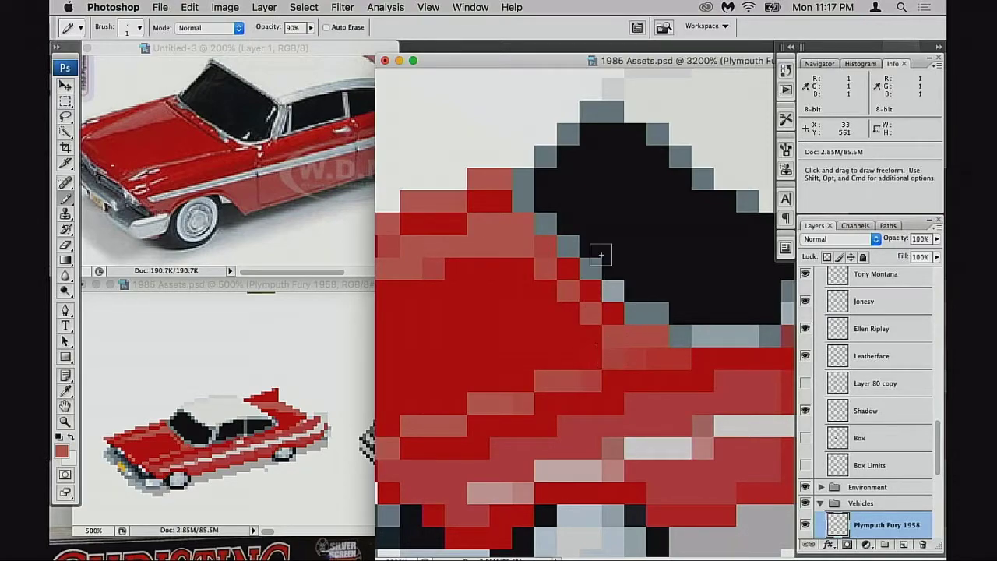
pyautogui.click(478, 201)
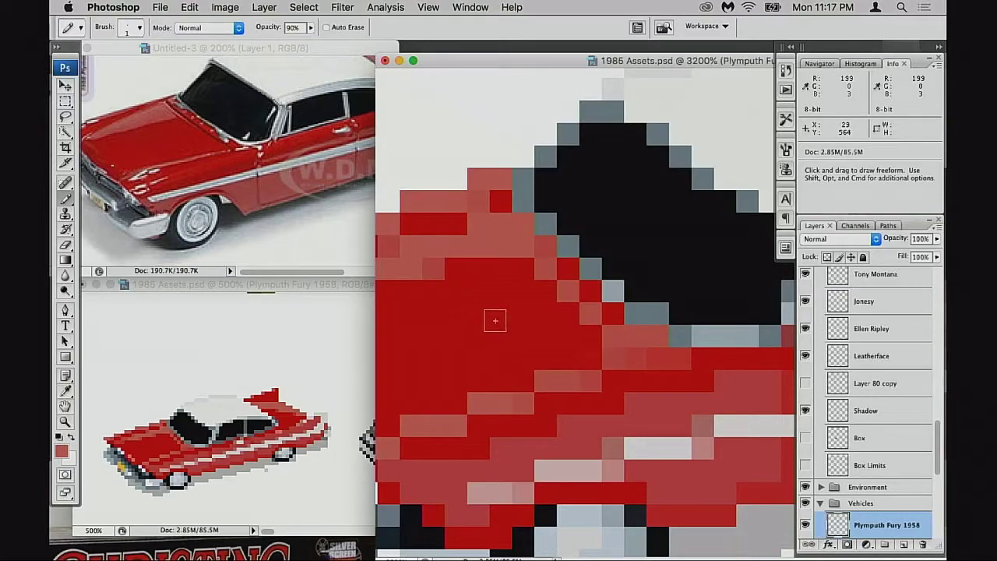
# - Save the file and check the retouched hood on the whole car at 500%
pyautogui.keyDown('alt'); pyautogui.click(597, 373); pyautogui.keyUp('alt')
pyautogui.keyDown('alt'); pyautogui.click(601, 373); pyautogui.keyUp('alt')
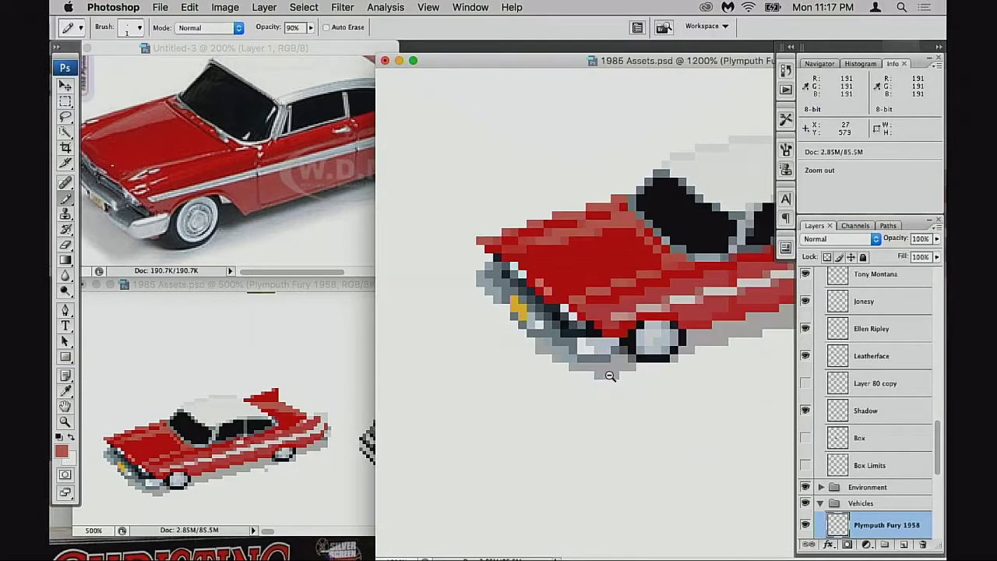
pyautogui.keyDown('alt'); pyautogui.click(613, 376); pyautogui.keyUp('alt')
pyautogui.keyDown('alt'); pyautogui.click(614, 372); pyautogui.keyUp('alt')
pyautogui.keyDown('alt'); pyautogui.click(607, 313); pyautogui.keyUp('alt')
pyautogui.moveTo(608, 313); pyautogui.dragTo(573, 380)
pyautogui.press('super+d')
pyautogui.press('super+s')
pyautogui.keyDown('alt'); pyautogui.click(574, 352); pyautogui.keyUp('alt')
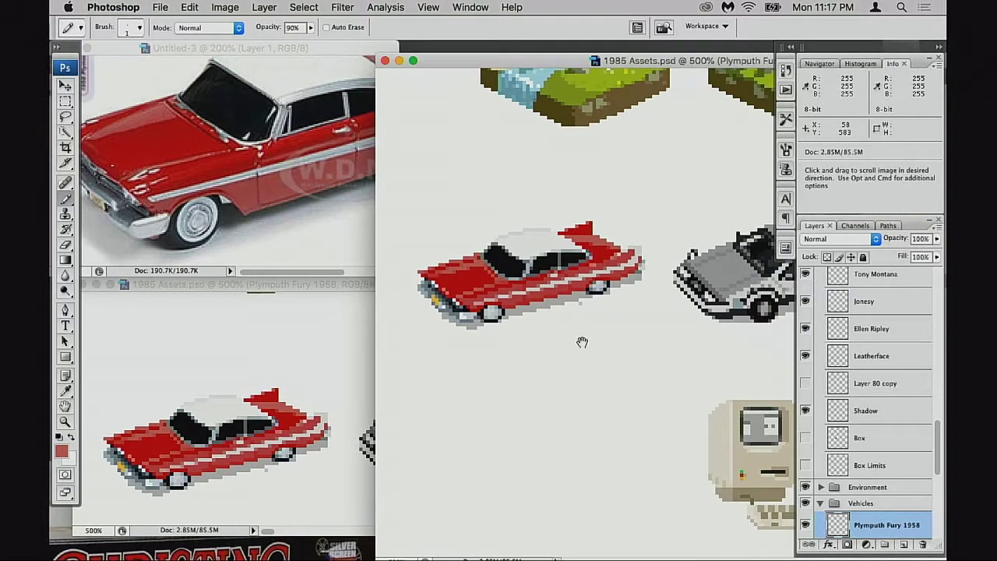
# - Enlarge the reference photo window to show the full car and move the 1985 Assets window clear of it
pyautogui.click(280, 232)
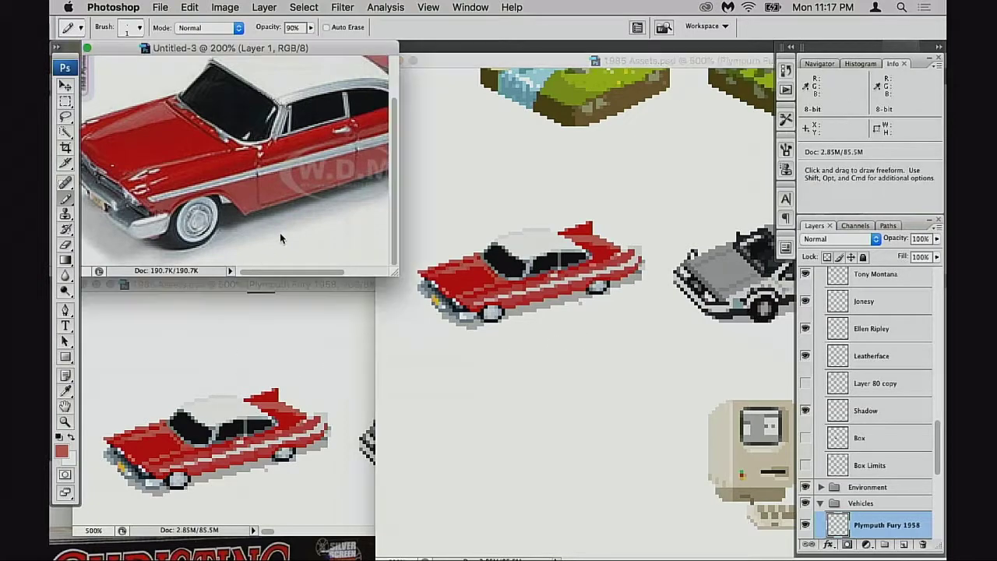
pyautogui.moveTo(394, 276); pyautogui.dragTo(467, 339)
pyautogui.click(470, 338)
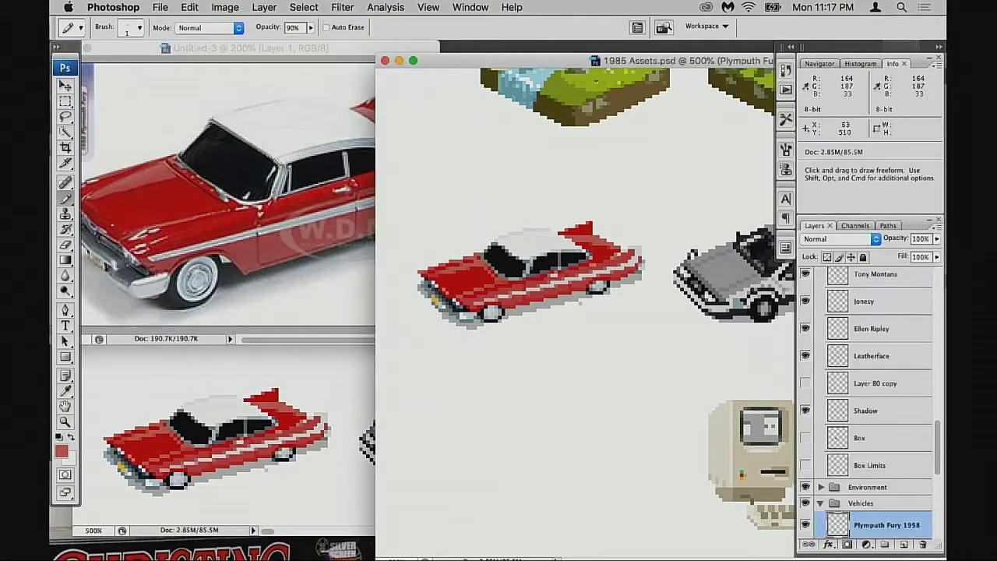
pyautogui.click(625, 52)
pyautogui.moveTo(614, 62); pyautogui.dragTo(744, 66)
pyautogui.moveTo(673, 234); pyautogui.dragTo(657, 240)
pyautogui.click(387, 206)
pyautogui.moveTo(438, 345); pyautogui.dragTo(506, 396)
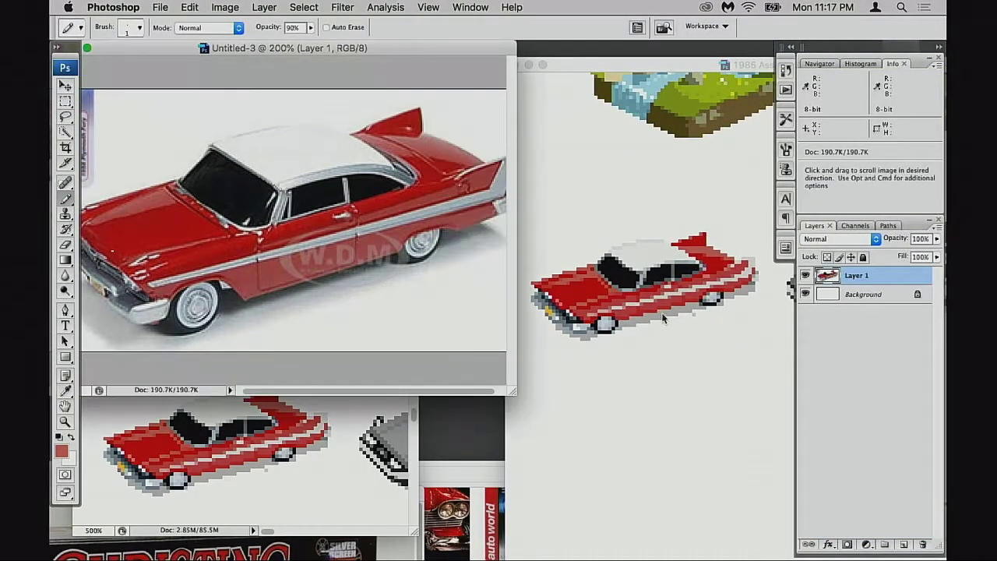
pyautogui.click(686, 340)
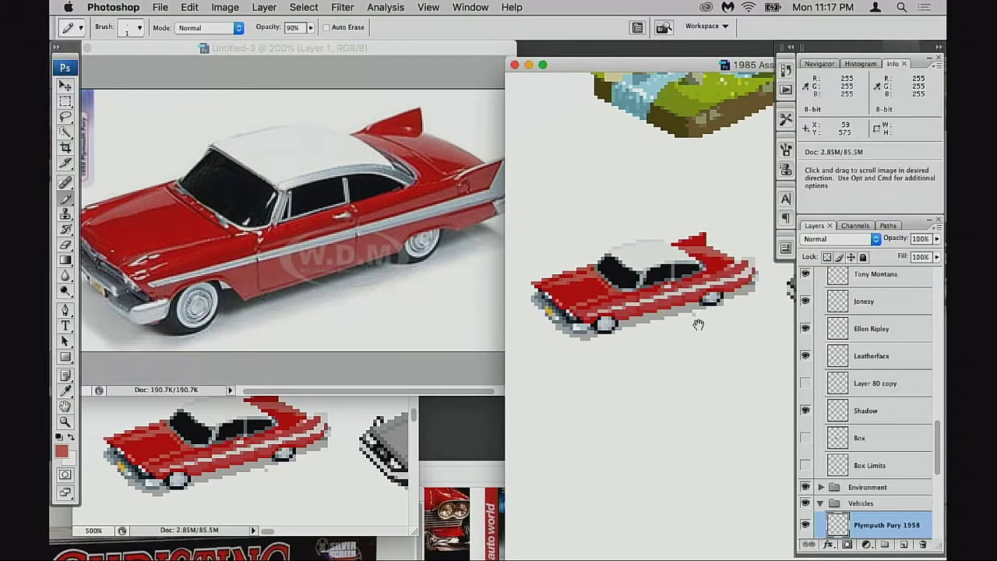
pyautogui.press('super+z')
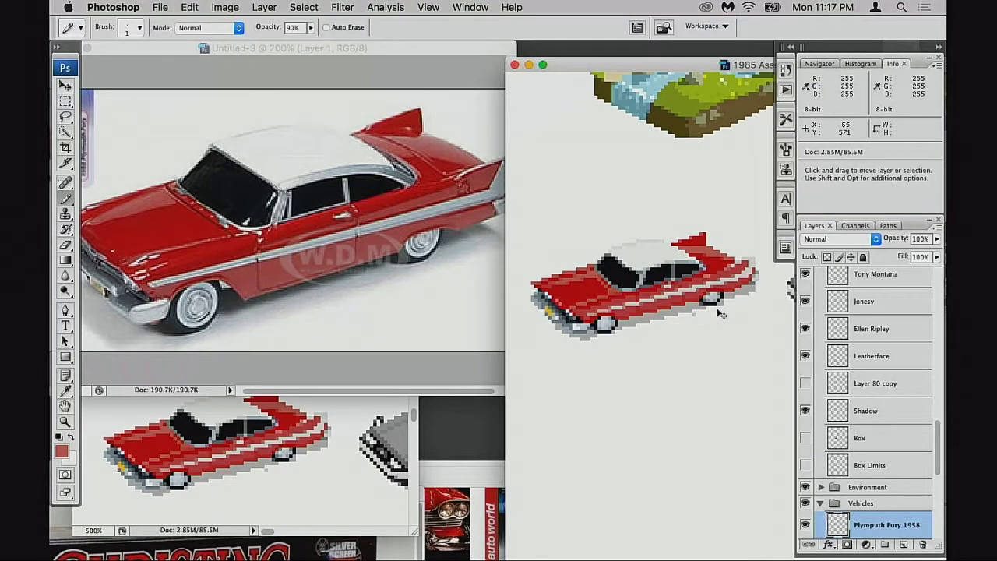
# - Examine the tail fin and rear side trim in the reference photo up close, ending with the whole car at 200%
pyautogui.click(456, 279)
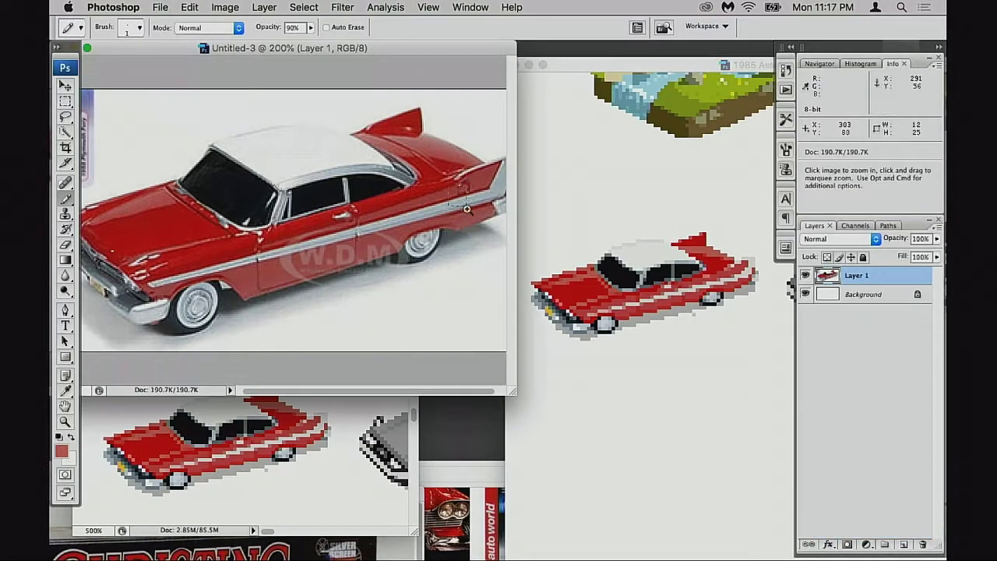
pyautogui.moveTo(446, 163); pyautogui.dragTo(479, 217)
pyautogui.keyDown('alt'); pyautogui.click(405, 221); pyautogui.keyUp('alt')
pyautogui.keyDown('alt'); pyautogui.click(407, 225); pyautogui.keyUp('alt')
pyautogui.keyDown('alt'); pyautogui.click(395, 235); pyautogui.keyUp('alt')
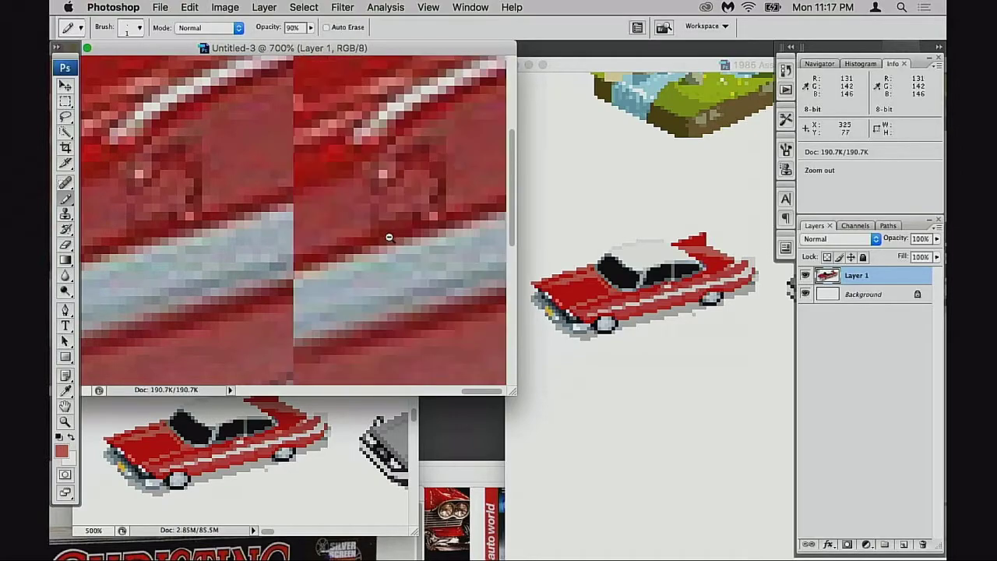
pyautogui.keyDown('alt'); pyautogui.click(391, 237); pyautogui.keyUp('alt')
pyautogui.keyDown('alt'); pyautogui.click(392, 239); pyautogui.keyUp('alt')
pyautogui.keyDown('alt'); pyautogui.click(370, 204); pyautogui.keyUp('alt')
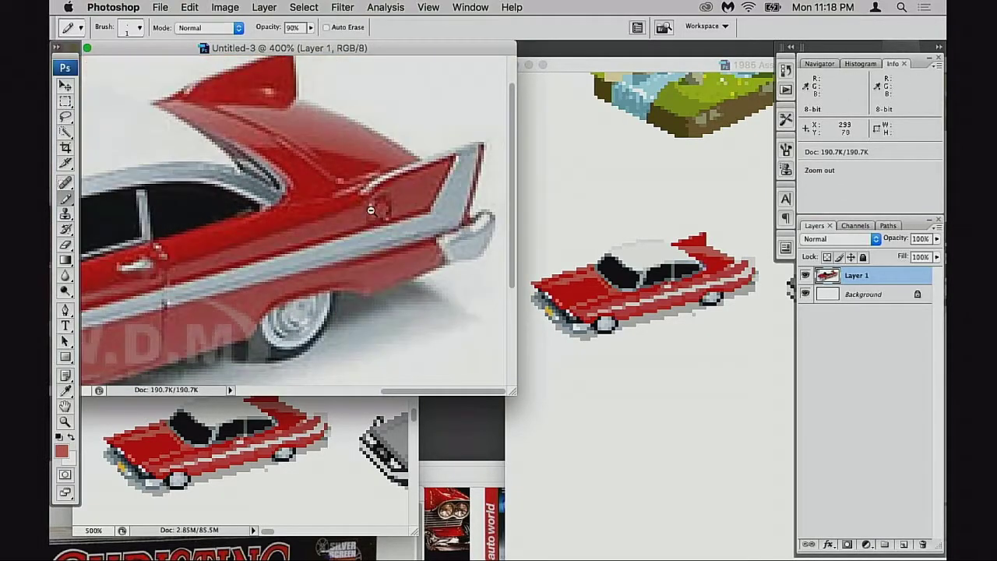
pyautogui.keyDown('alt'); pyautogui.click(373, 221); pyautogui.keyUp('alt')
pyautogui.keyDown('alt'); pyautogui.click(365, 275); pyautogui.keyUp('alt')
pyautogui.moveTo(359, 287); pyautogui.dragTo(371, 287)
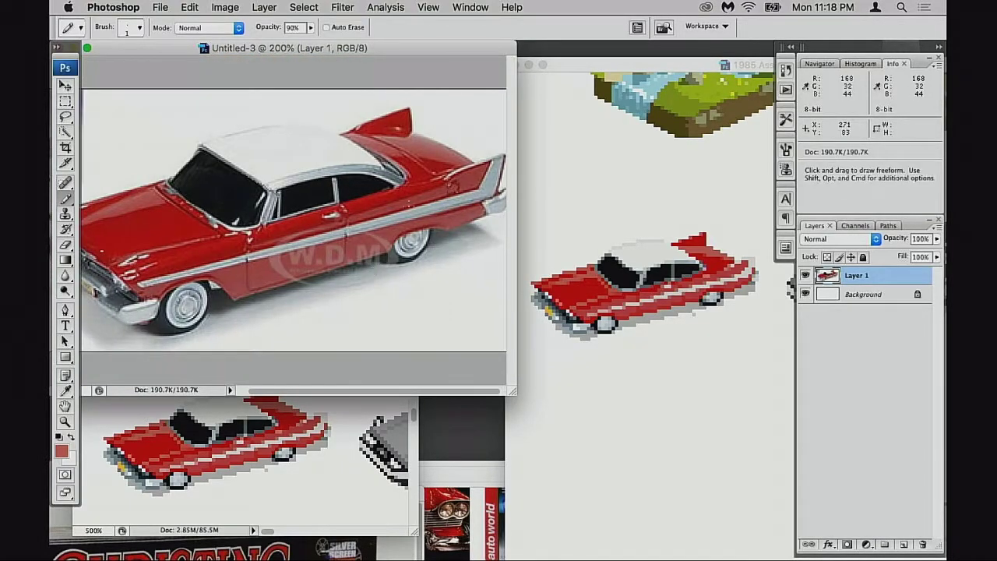
# - Paint a diagonal light red crease on the rear quarter behind the side window at 90% opacity
pyautogui.click(708, 321)
pyautogui.moveTo(677, 232)
pyautogui.mouseDown()
pyautogui.moveTo(708, 314)
pyautogui.moveTo(639, 309)
pyautogui.moveTo(641, 363)
pyautogui.mouseUp()
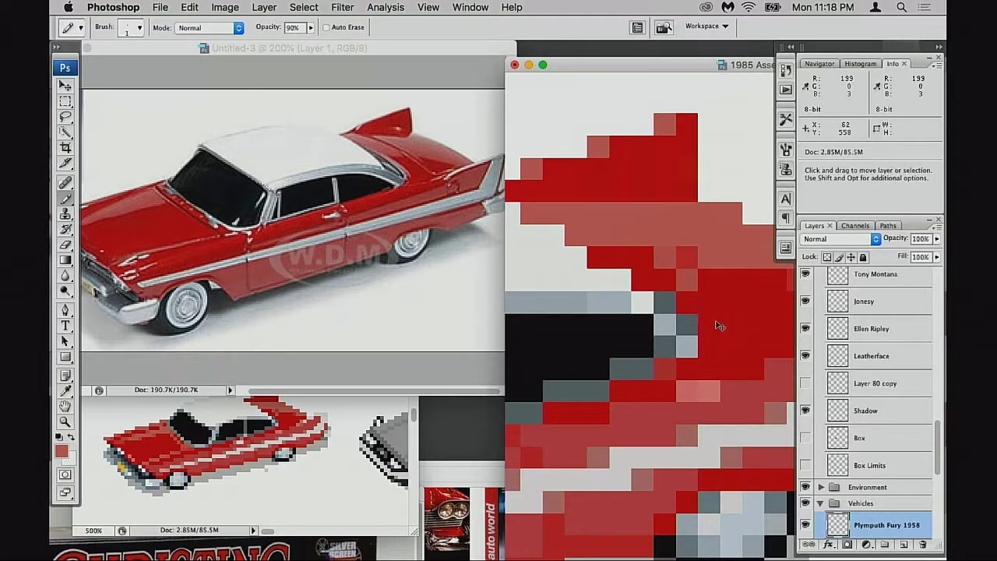
pyautogui.moveTo(706, 282); pyautogui.dragTo(735, 296)
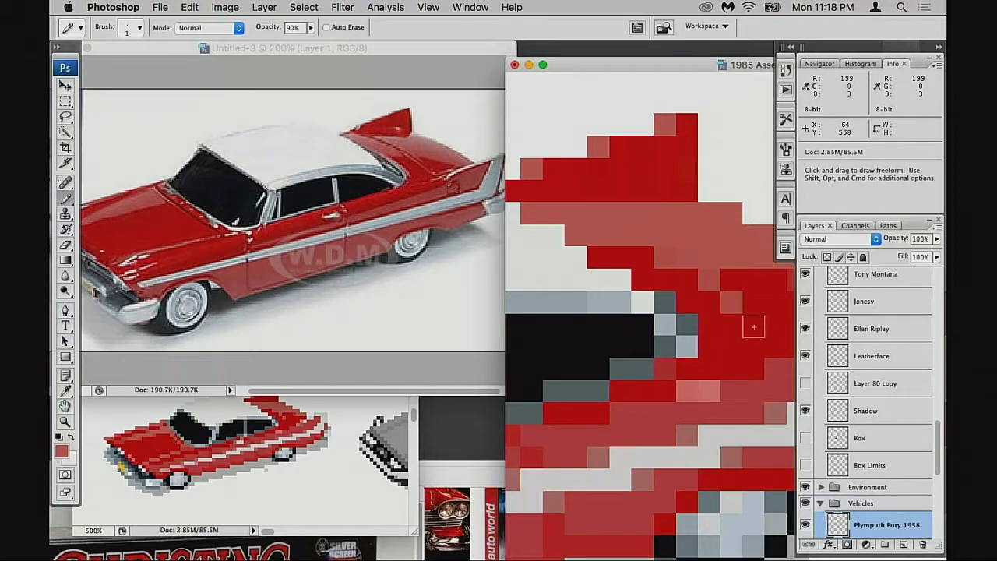
pyautogui.hscroll(3, 670, 359)
pyautogui.scroll(-1, 670, 359)
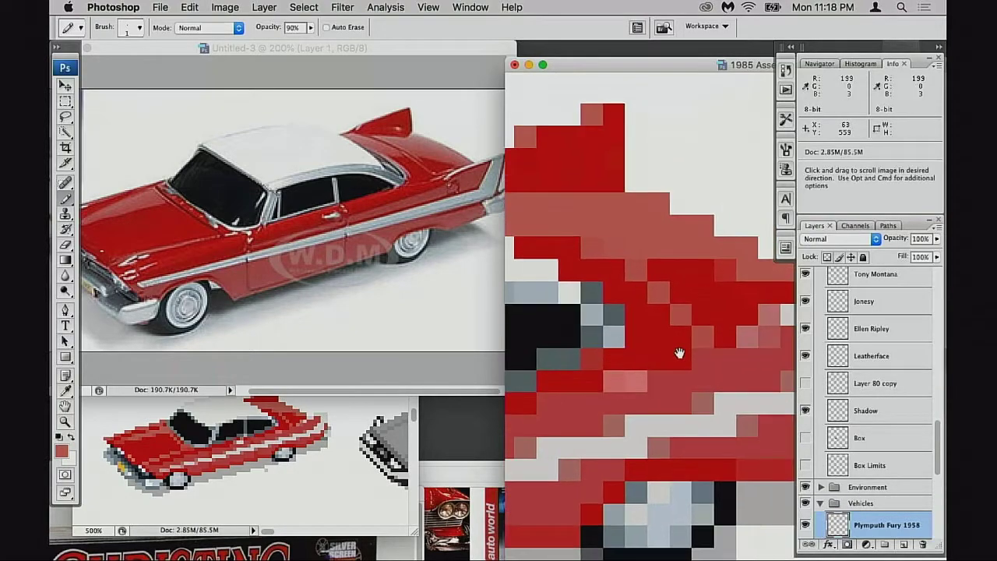
# - Rework the lower end of the rear quarter's diagonal crease with a sampled mid red pixel
pyautogui.keyDown('alt'); pyautogui.click(718, 330); pyautogui.keyUp('alt')
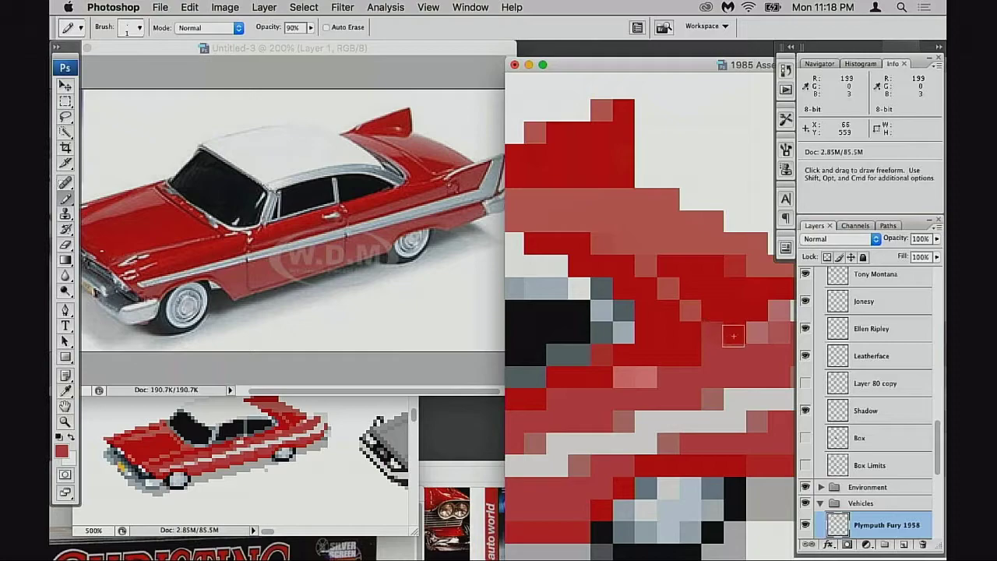
pyautogui.press('alt+super+z')
pyautogui.press('alt+super+z')
pyautogui.click(712, 315)
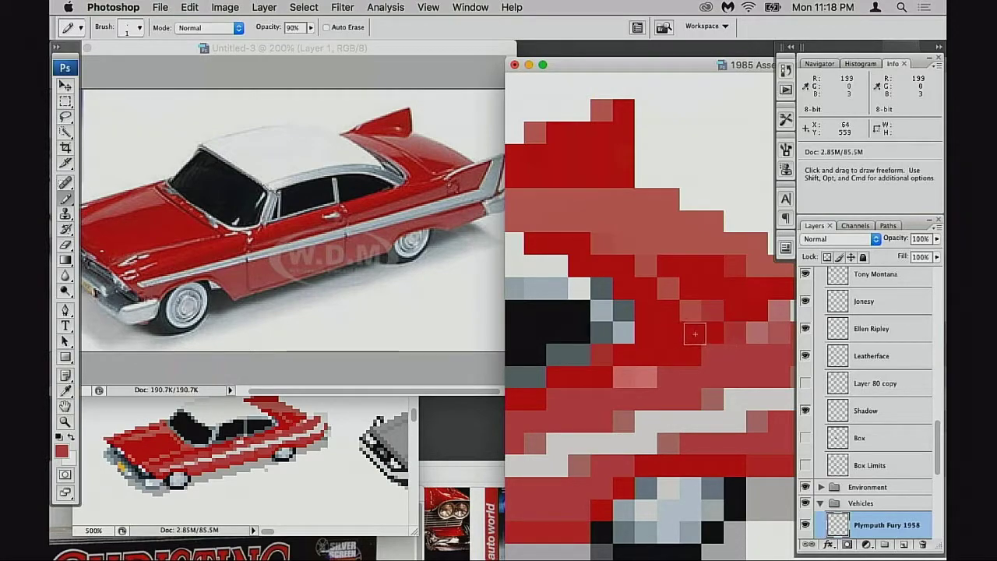
# - Tone down pixels in the light red band beneath the far tail fin with sampled red at 30% opacity
pyautogui.scroll(2, 695, 333)
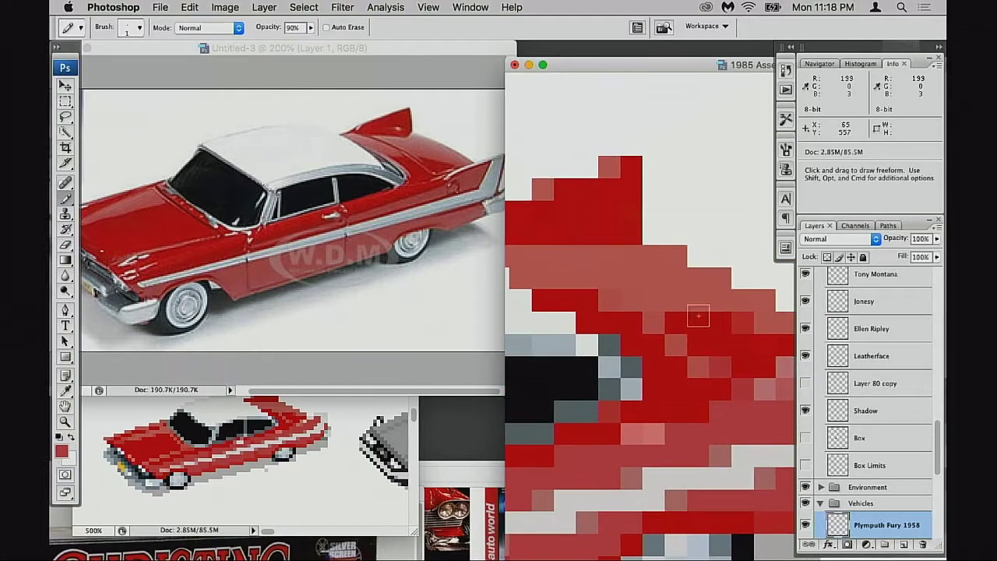
pyautogui.keyDown('alt'); pyautogui.click(660, 314); pyautogui.keyUp('alt')
pyautogui.press('3')
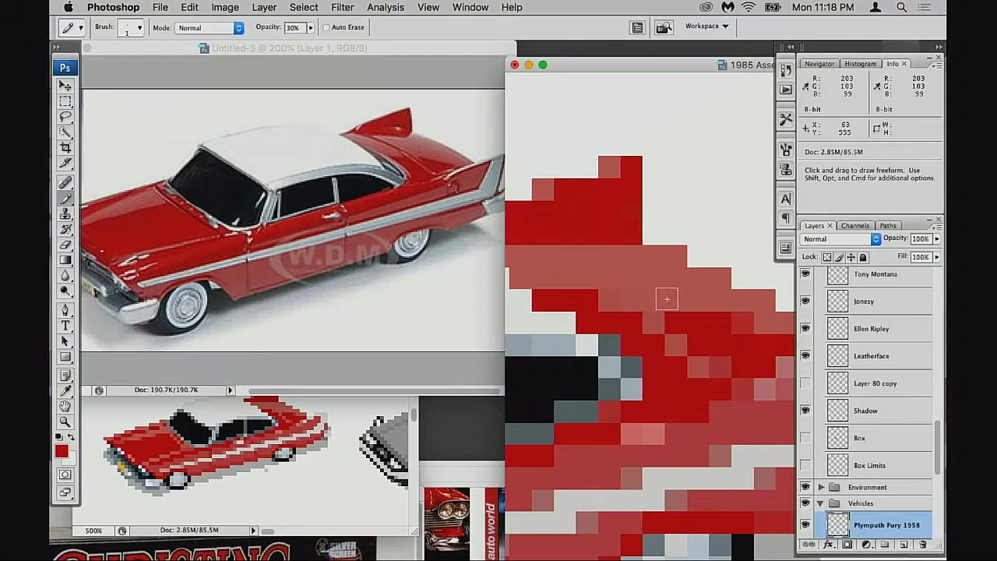
pyautogui.click(626, 296)
pyautogui.moveTo(601, 279); pyautogui.dragTo(549, 262)
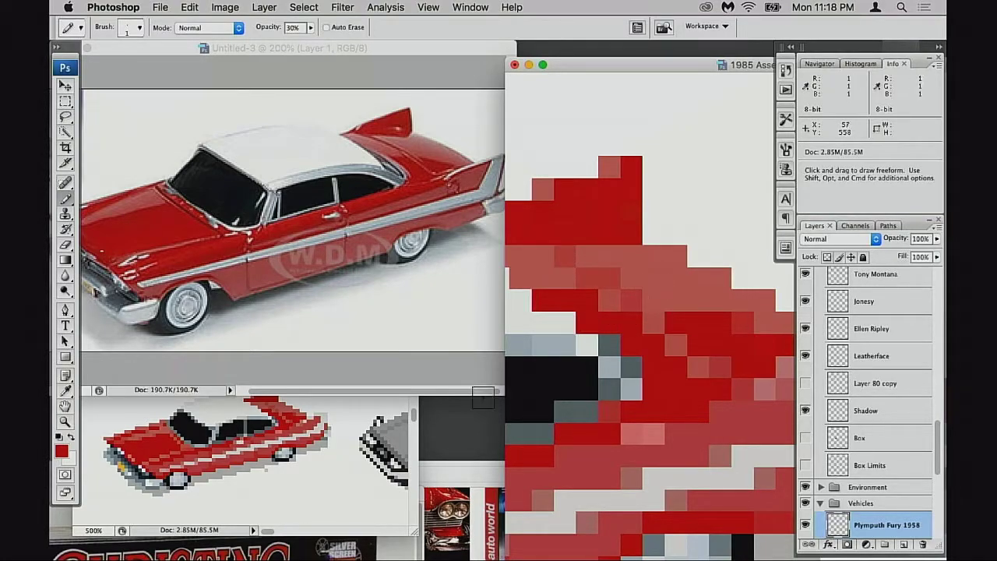
# - Extend the light red band's lower edge above the rear window with sampled colour at 100% opacity, checking the 500% view
pyautogui.keyDown('alt'); pyautogui.click(570, 288); pyautogui.keyUp('alt')
pyautogui.press('0')
pyautogui.click(585, 299)
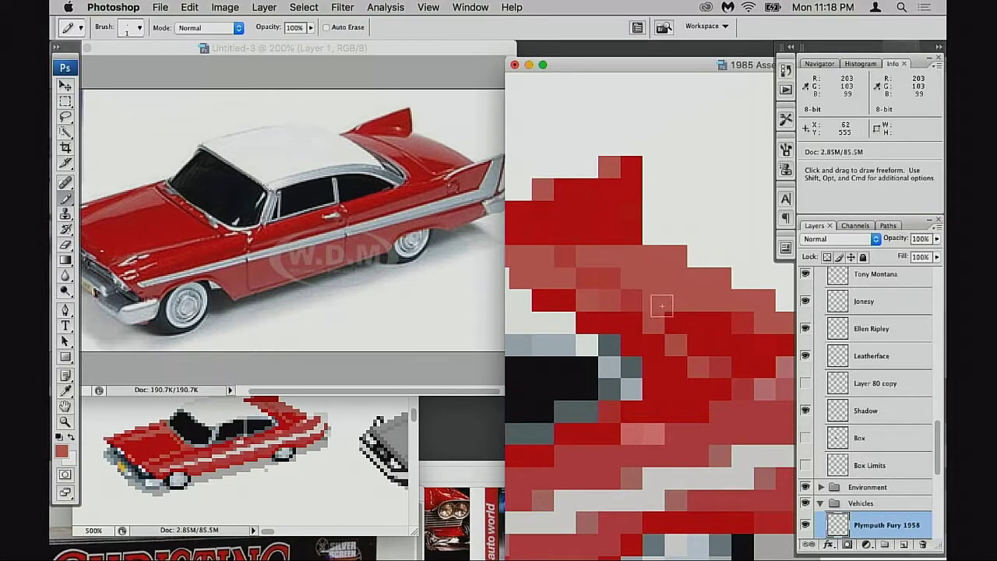
pyautogui.click(380, 439)
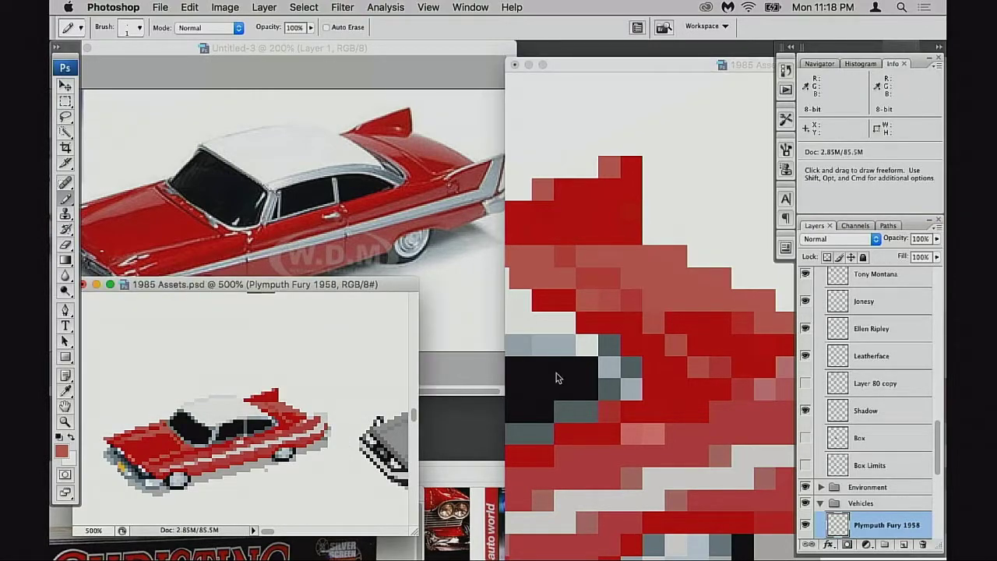
pyautogui.click(667, 273)
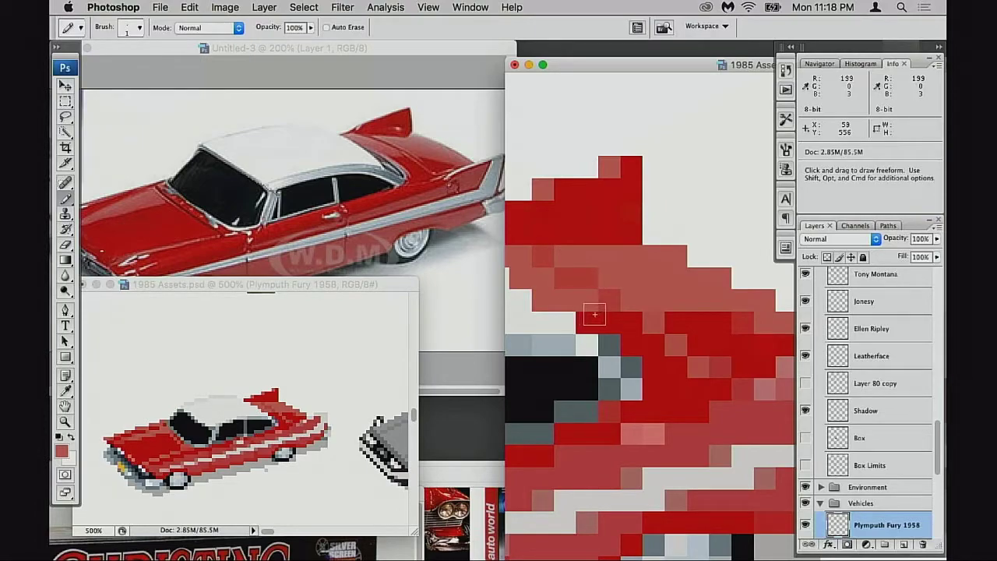
# - Blend the front part of the light red band beneath the far fin by repainting pixels with colours sampled from the band
pyautogui.keyDown('alt'); pyautogui.click(566, 287); pyautogui.keyUp('alt')
pyautogui.click(588, 278)
pyautogui.keyDown('alt'); pyautogui.click(567, 287); pyautogui.keyUp('alt')
pyautogui.click(567, 283)
pyautogui.keyDown('alt'); pyautogui.click(583, 281); pyautogui.keyUp('alt')
pyautogui.click(566, 260)
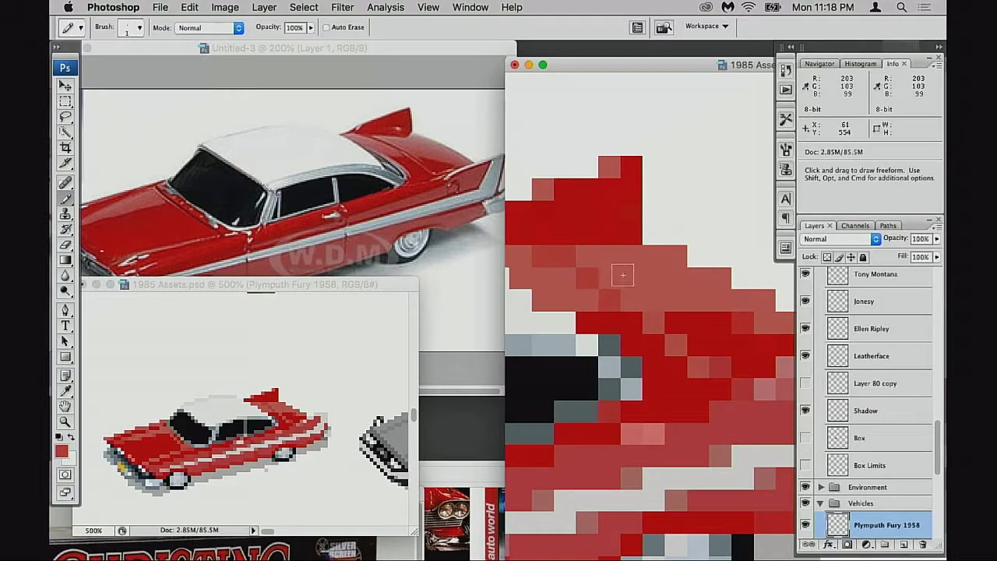
# - Reshape the mid red shading inside the band beneath the far fin, carrying it farther forward with sampled reds
pyautogui.keyDown('alt'); pyautogui.click(591, 257); pyautogui.keyUp('alt')
pyautogui.click(570, 254)
pyautogui.moveTo(578, 276); pyautogui.dragTo(637, 276)
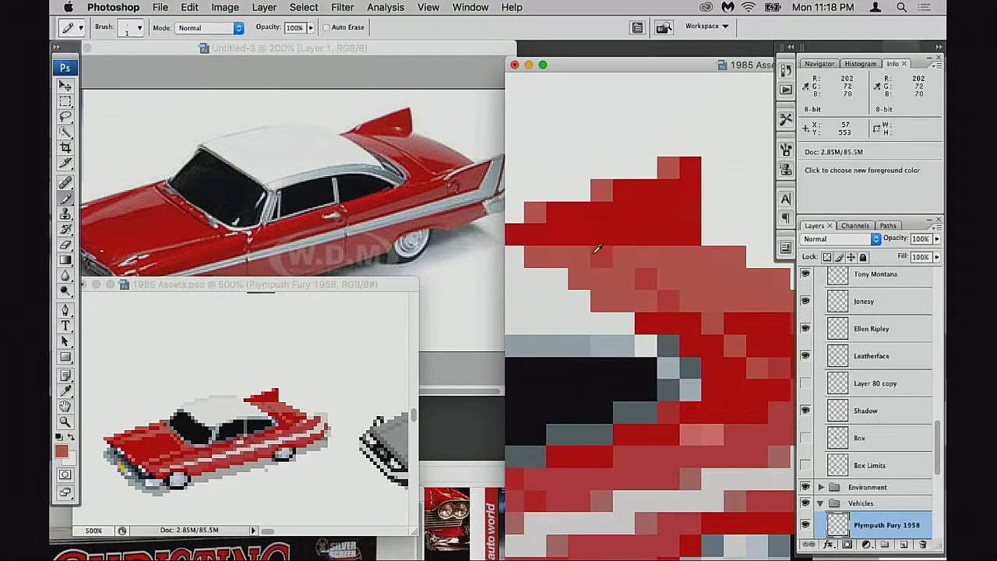
pyautogui.keyDown('alt'); pyautogui.click(597, 251); pyautogui.keyUp('alt')
pyautogui.click(580, 256)
pyautogui.click(634, 277)
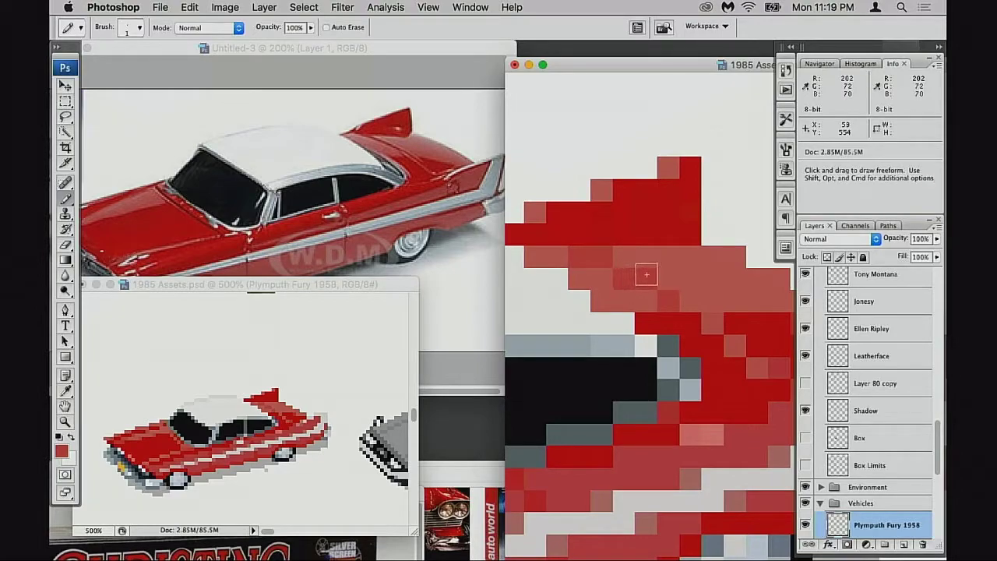
# - Shift the rear quarter's diagonal crease one pixel rearward using sampled light, mid and base red at 100% opacity
pyautogui.moveTo(691, 336); pyautogui.dragTo(587, 309)
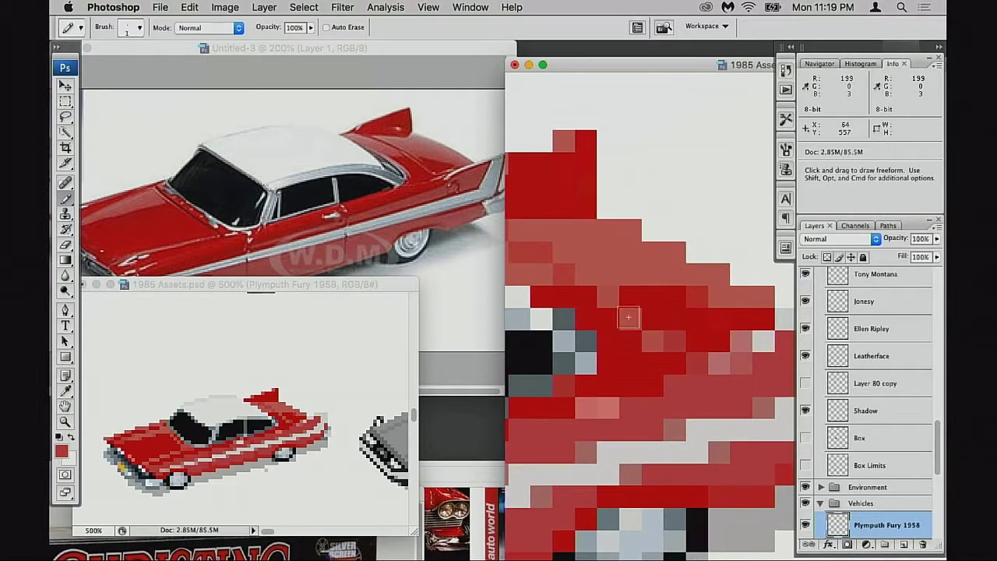
pyautogui.keyDown('alt'); pyautogui.click(630, 320); pyautogui.keyUp('alt')
pyautogui.click(648, 321)
pyautogui.keyDown('alt'); pyautogui.click(670, 343); pyautogui.keyUp('alt')
pyautogui.click(652, 340)
pyautogui.keyDown('alt'); pyautogui.click(634, 318); pyautogui.keyUp('alt')
pyautogui.click(631, 302)
pyautogui.keyDown('alt'); pyautogui.click(624, 338); pyautogui.keyUp('alt')
pyautogui.click(627, 318)
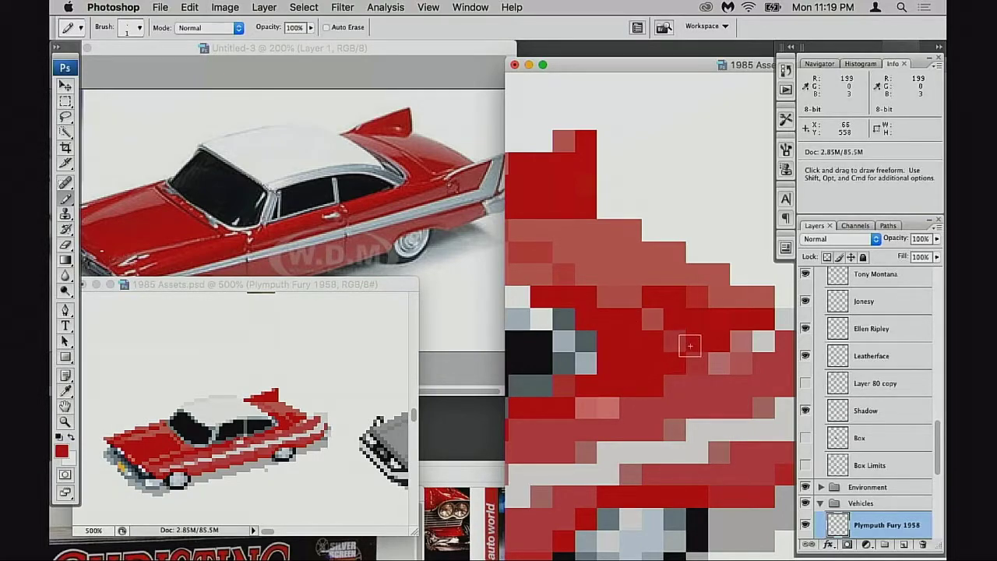
# - Repaint the diagonal crease on the rear quarter with sampled base, mid and light reds, undoing the trial pixels along the way
pyautogui.keyDown('alt'); pyautogui.click(677, 343); pyautogui.keyUp('alt')
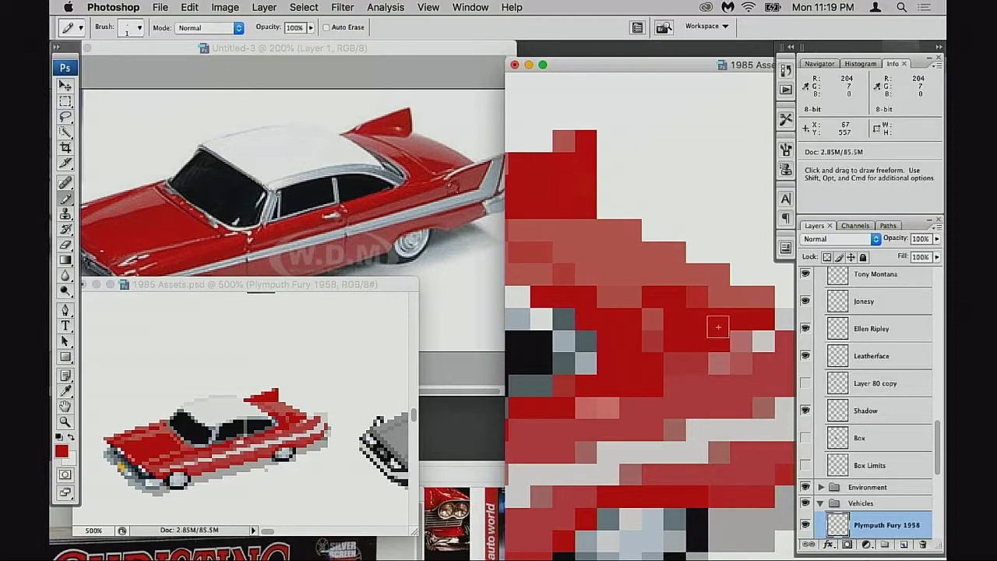
pyautogui.keyDown('alt'); pyautogui.click(661, 341); pyautogui.keyUp('alt')
pyautogui.click(659, 319)
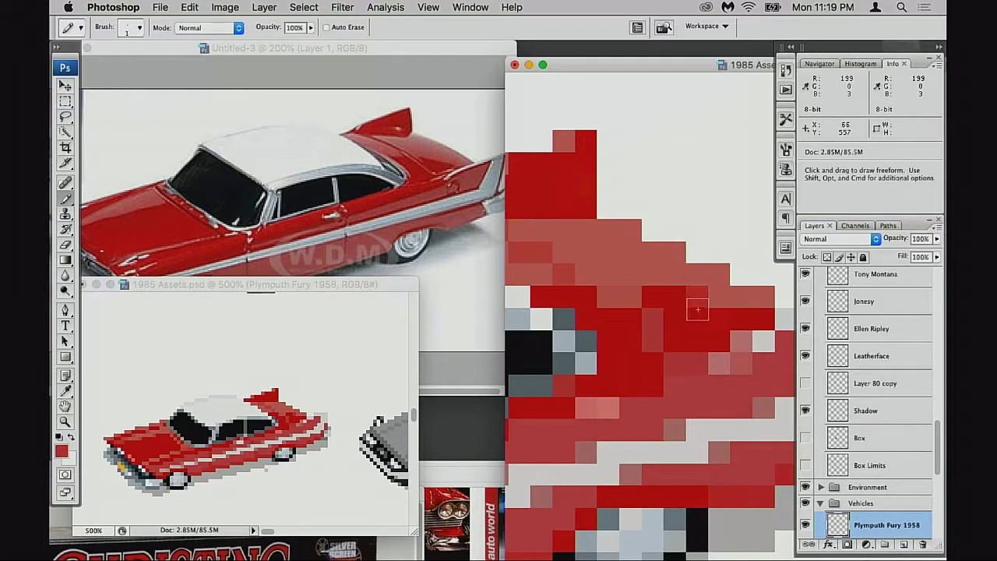
pyautogui.click(637, 299)
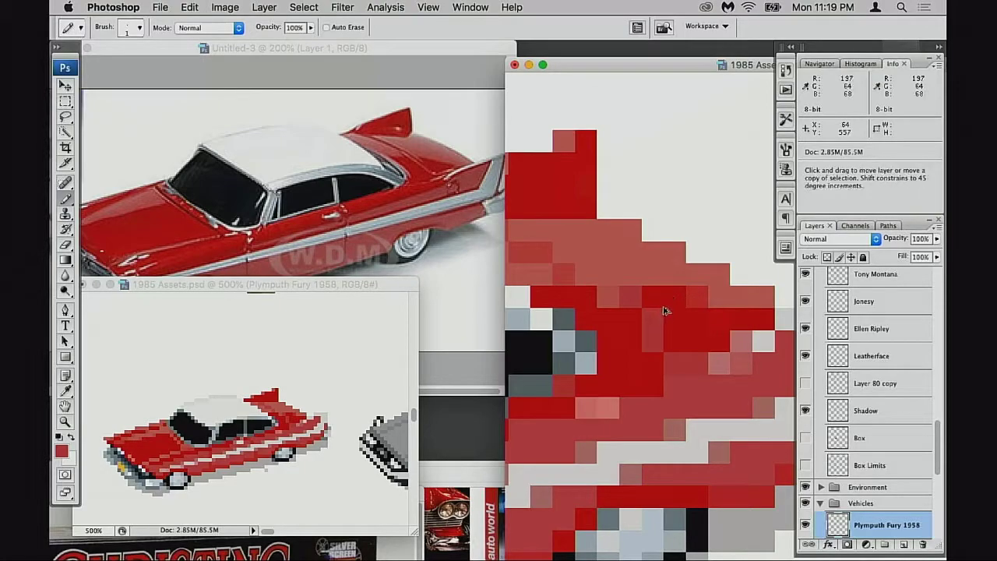
pyautogui.press('alt+super+z')
pyautogui.keyDown('alt'); pyautogui.click(635, 301); pyautogui.keyUp('alt')
pyautogui.click(651, 320)
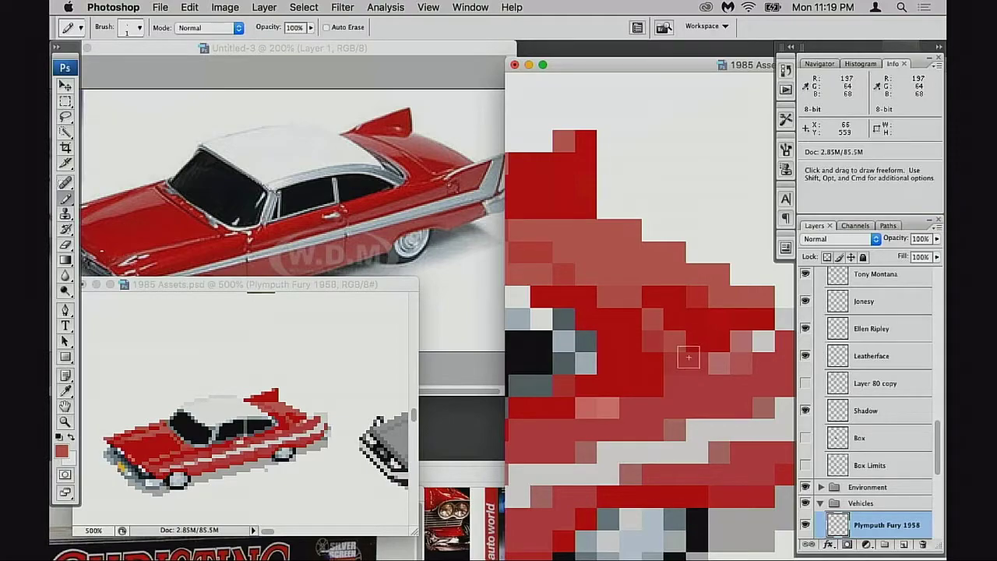
# - Examine the whole car at reduced magnification to judge the rear quarter and far fin shading
pyautogui.keyDown('alt'); pyautogui.click(689, 358); pyautogui.keyUp('alt')
pyautogui.keyDown('alt'); pyautogui.click(689, 357); pyautogui.keyUp('alt')
pyautogui.keyDown('alt'); pyautogui.click(688, 357); pyautogui.keyUp('alt')
pyautogui.keyDown('alt'); pyautogui.click(689, 358); pyautogui.keyUp('alt')
pyautogui.keyDown('alt'); pyautogui.click(688, 357); pyautogui.keyUp('alt')
pyautogui.moveTo(734, 314); pyautogui.dragTo(559, 336)
pyautogui.keyDown('super'); pyautogui.click(725, 303); pyautogui.keyUp('super')
pyautogui.keyDown('super'); pyautogui.click(726, 311); pyautogui.keyUp('super')
pyautogui.keyDown('super'); pyautogui.click(728, 336); pyautogui.keyUp('super')
pyautogui.moveTo(751, 341); pyautogui.dragTo(686, 335)
pyautogui.keyDown('alt'); pyautogui.click(712, 339); pyautogui.keyUp('alt')
pyautogui.keyDown('alt'); pyautogui.click(720, 339); pyautogui.keyUp('alt')
pyautogui.moveTo(771, 343); pyautogui.dragTo(656, 342)
pyautogui.keyDown('alt'); pyautogui.click(715, 337); pyautogui.keyUp('alt')
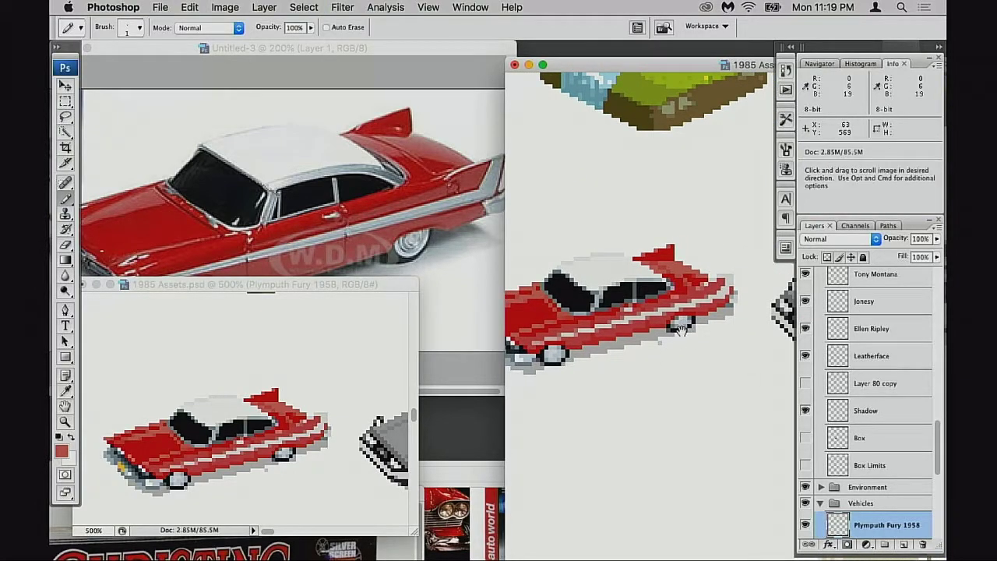
pyautogui.moveTo(688, 286); pyautogui.dragTo(709, 304)
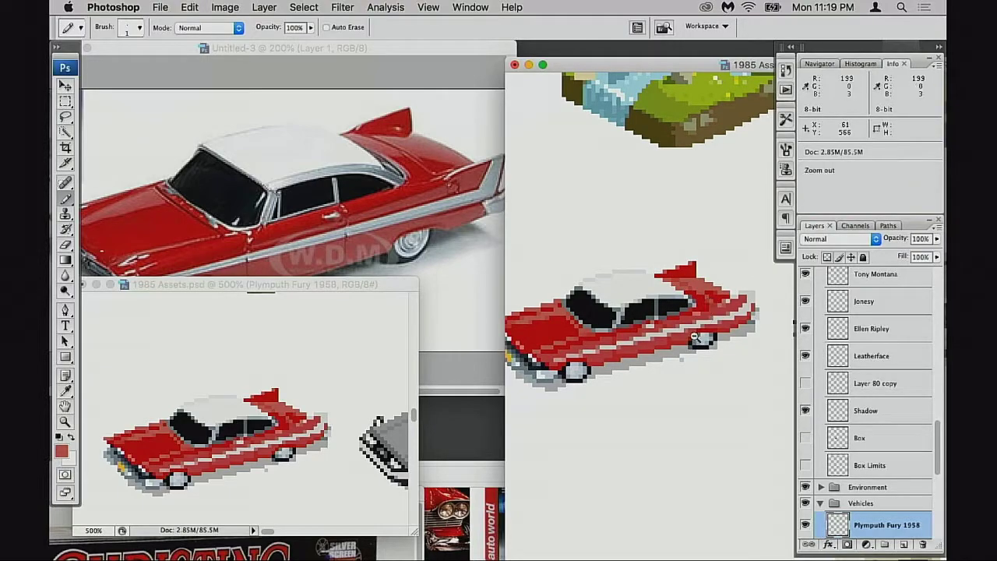
pyautogui.keyDown('alt'); pyautogui.click(701, 340); pyautogui.keyUp('alt')
pyautogui.moveTo(676, 348)
pyautogui.mouseDown()
pyautogui.moveTo(649, 343)
pyautogui.moveTo(722, 335)
pyautogui.moveTo(670, 337)
pyautogui.moveTo(680, 328)
pyautogui.mouseUp()
pyautogui.moveTo(741, 347); pyautogui.dragTo(714, 350)
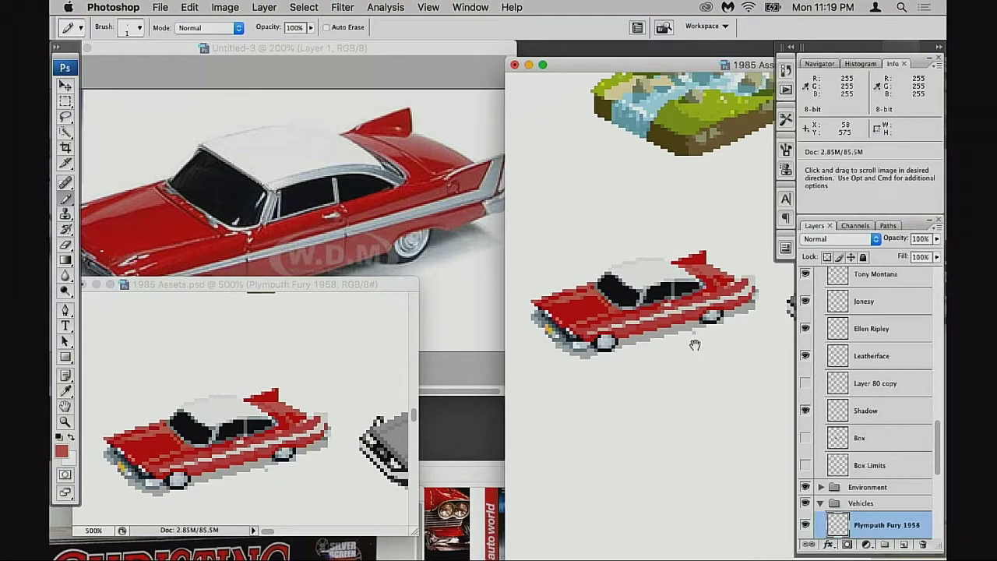
pyautogui.keyDown('alt'); pyautogui.click(696, 345); pyautogui.keyUp('alt')
# - Flip the car layer horizontally, inspect the mirrored drawing for shape errors, and undo the flip
pyautogui.press('super+d')
pyautogui.press('super+t')
pyautogui.rightClick(632, 274)
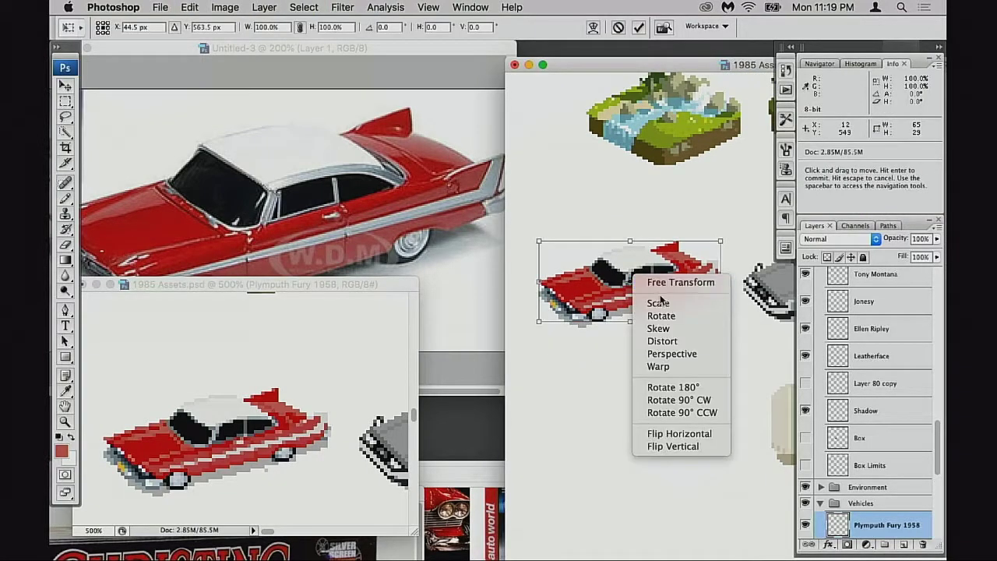
pyautogui.click(722, 434)
pyautogui.press('Return')
pyautogui.press('b')
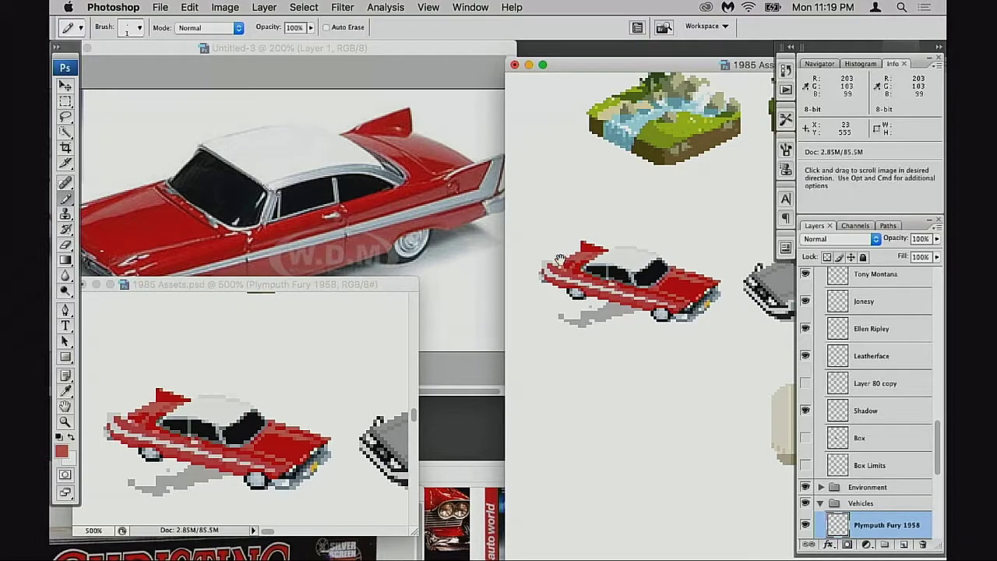
pyautogui.press('super+plus')
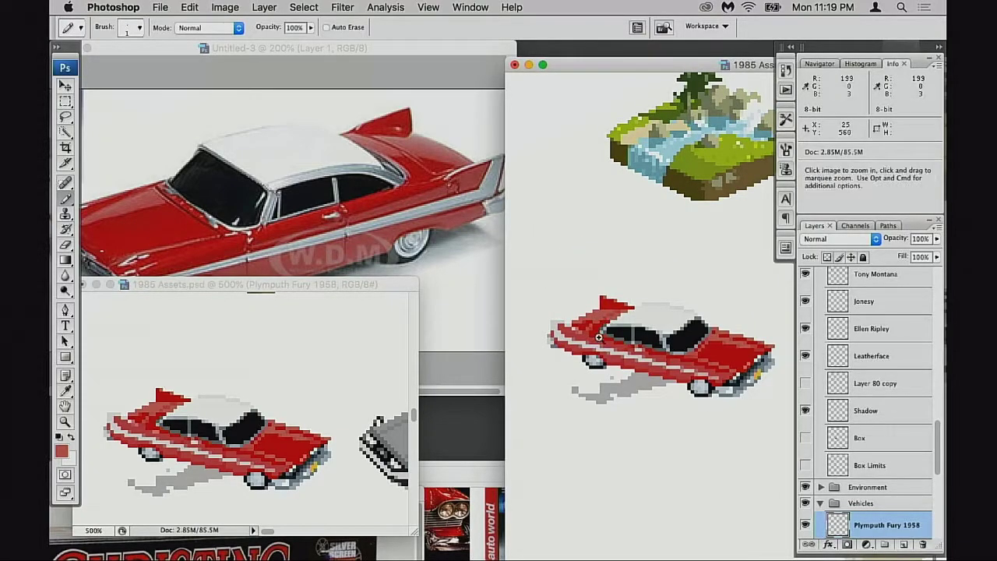
pyautogui.press('super+plus')
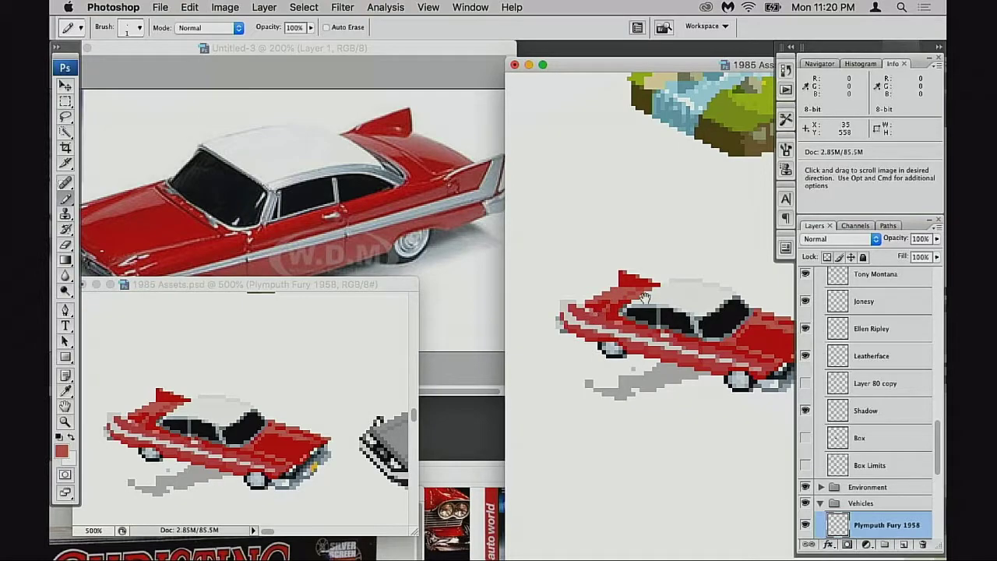
pyautogui.moveTo(581, 304); pyautogui.dragTo(519, 300)
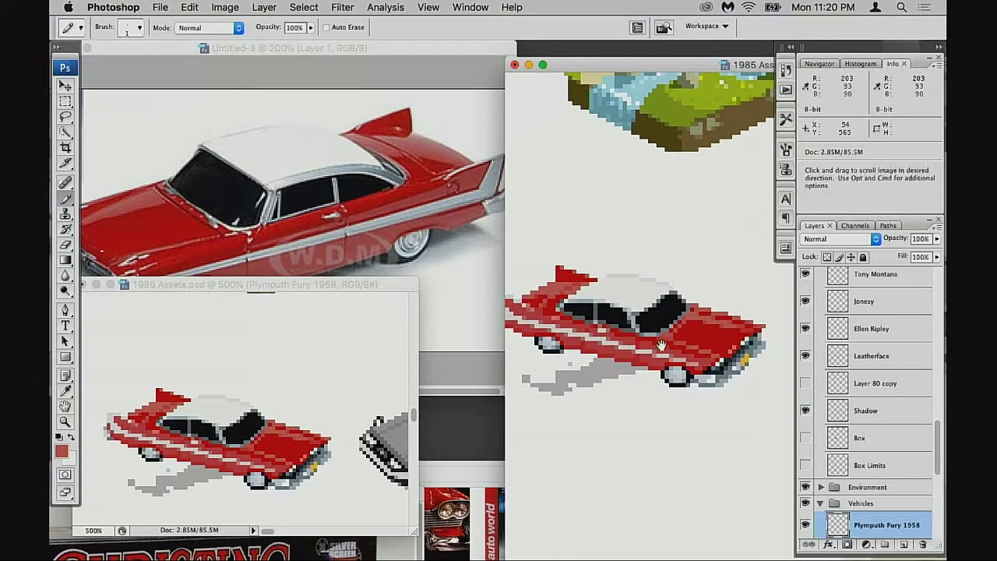
pyautogui.press('super+minus')
pyautogui.press('super+minus')
pyautogui.press('super+z')
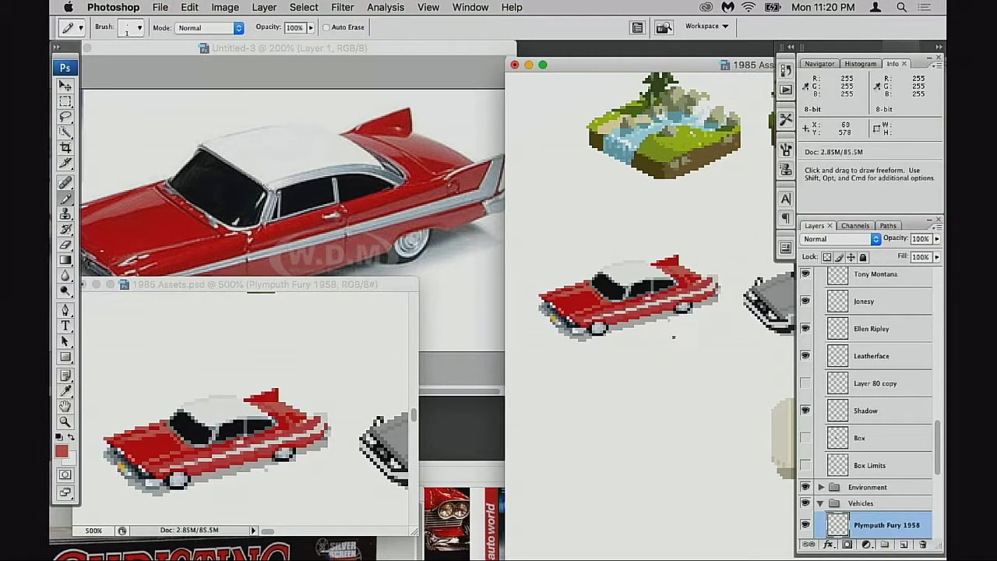
# - Save the file and move the 500% view below the reference photo so the whole photo shows
pyautogui.press('super+s')
pyautogui.moveTo(651, 329); pyautogui.dragTo(532, 360)
pyautogui.keyDown('alt'); pyautogui.click(665, 350); pyautogui.keyUp('alt')
pyautogui.keyDown('alt'); pyautogui.click(666, 349); pyautogui.keyUp('alt')
pyautogui.click(402, 290)
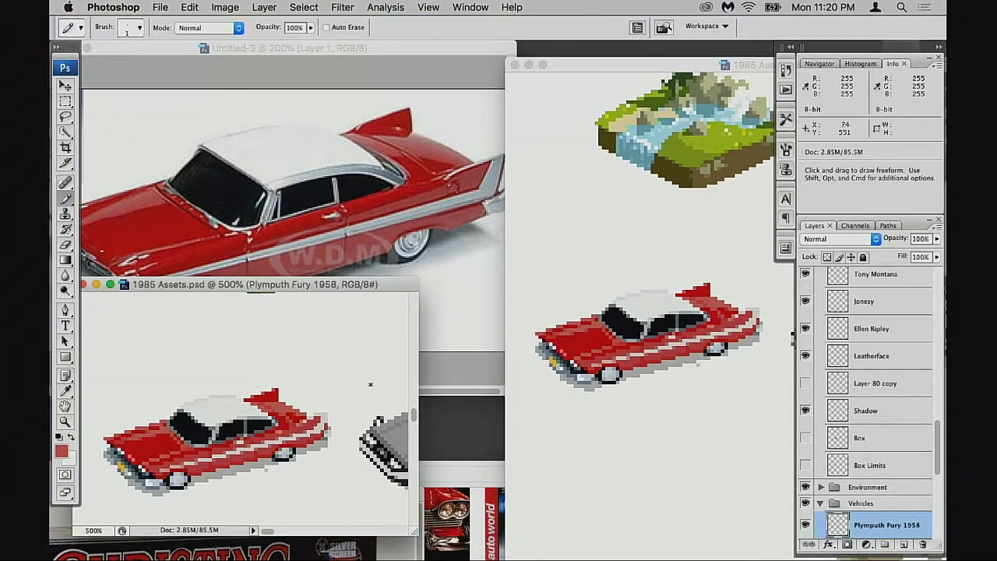
pyautogui.moveTo(402, 291); pyautogui.dragTo(421, 405)
pyautogui.click(659, 288)
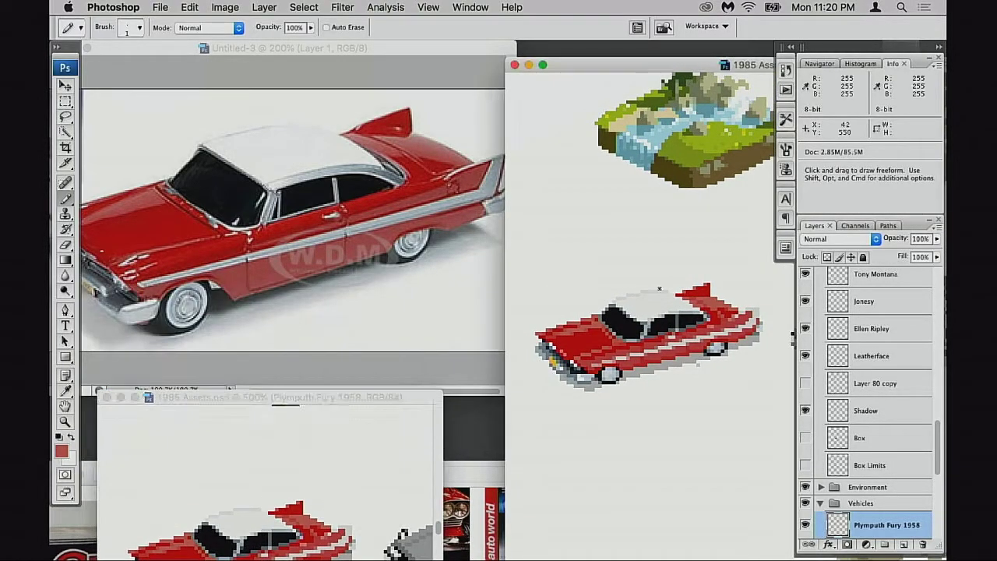
# - Move the main drawing window clear of the reference photo and compare the two cars with the panels temporarily hidden
pyautogui.click(407, 304)
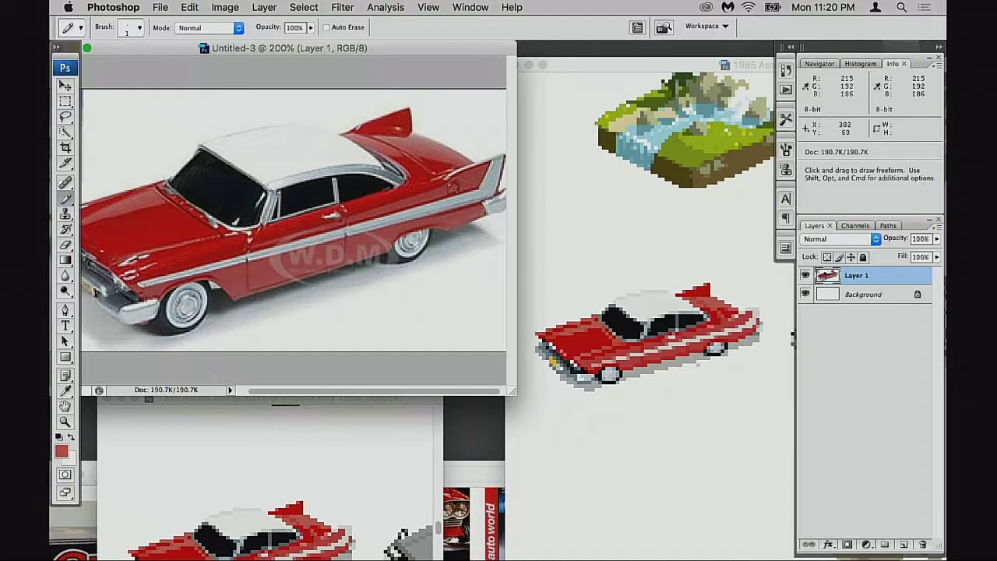
pyautogui.click(727, 306)
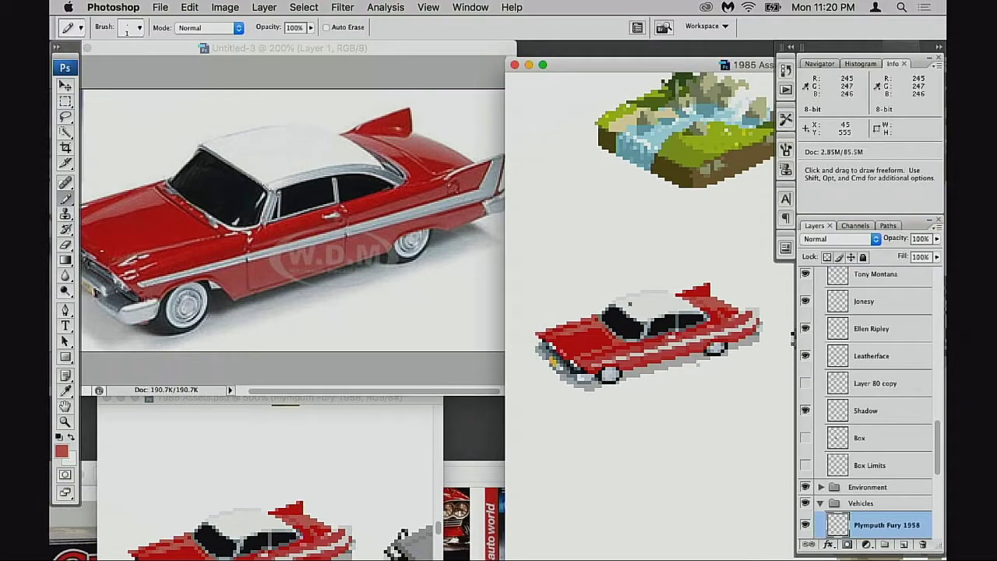
pyautogui.click(403, 52)
pyautogui.moveTo(662, 65); pyautogui.dragTo(701, 75)
pyautogui.press('Tab')
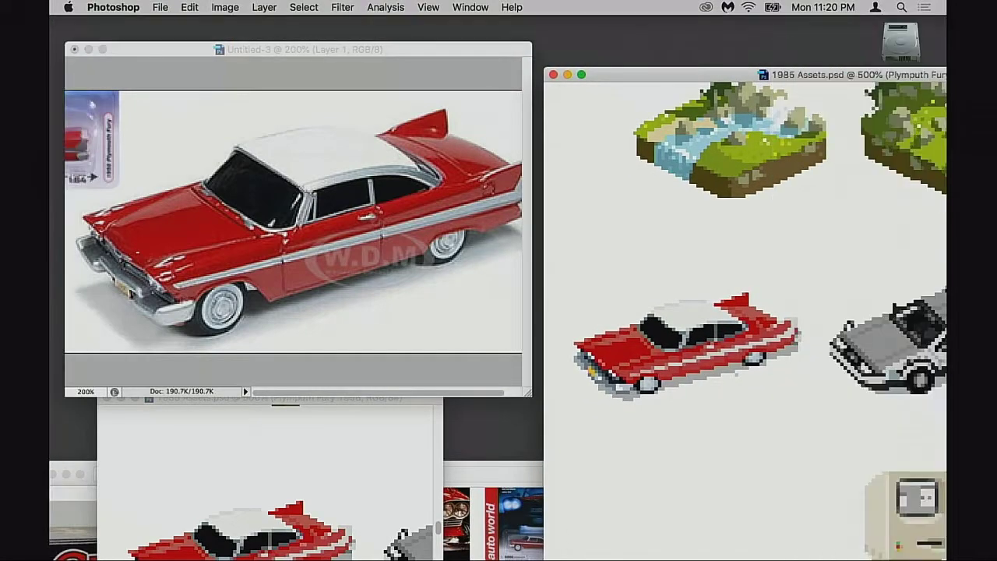
pyautogui.click(726, 315)
pyautogui.click(713, 333)
pyautogui.click(713, 334)
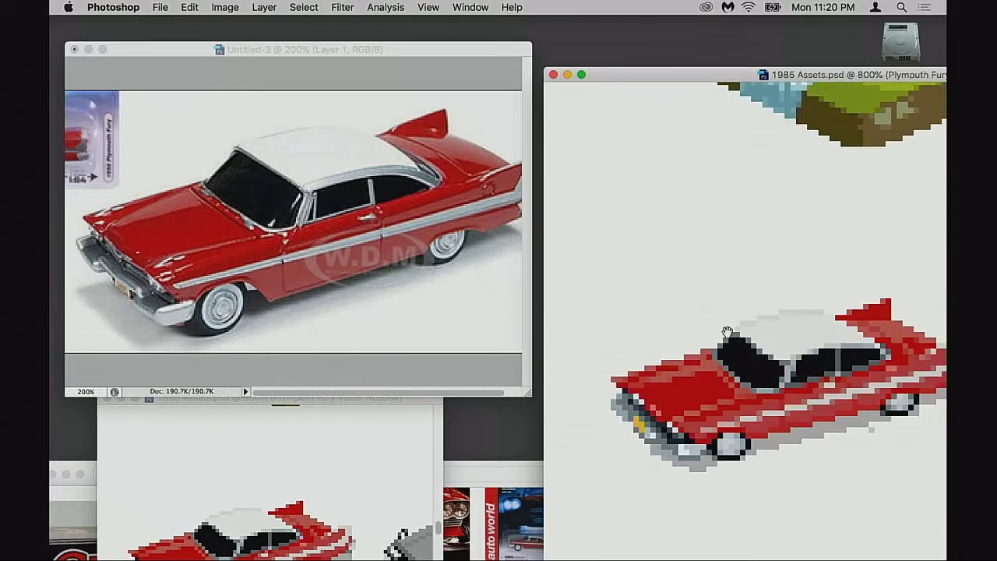
pyautogui.moveTo(713, 333); pyautogui.dragTo(735, 293)
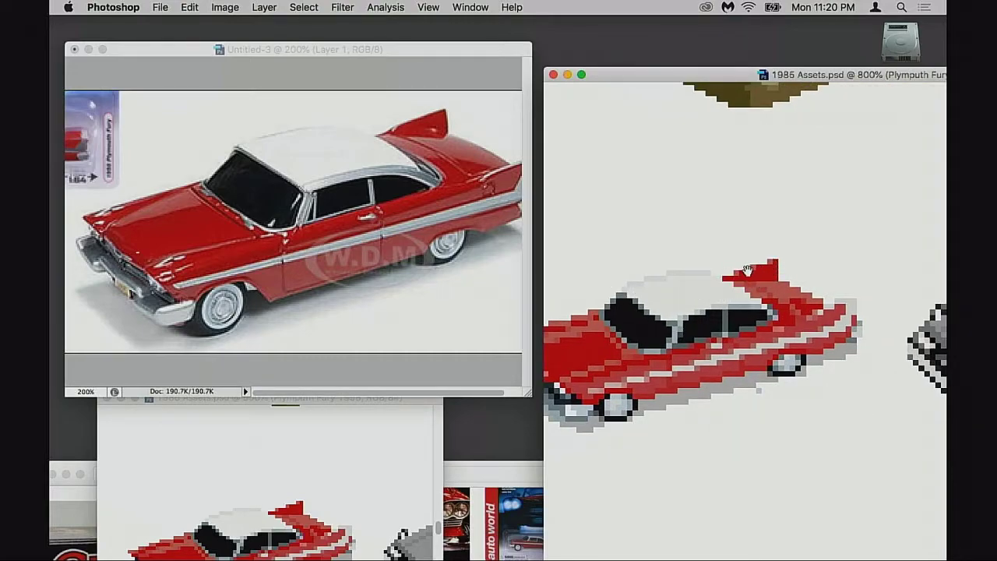
pyautogui.press('Tab')
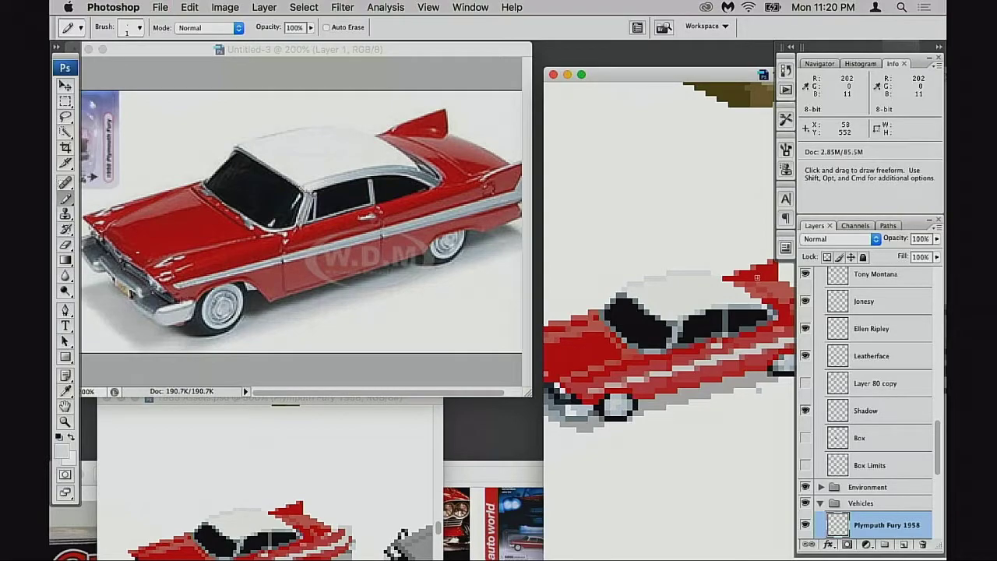
# - Paint a diagonal line of black pixels for the rear window between the white roof and the light red band beneath the far fin
pyautogui.keyDown('super'); pyautogui.click(738, 292); pyautogui.keyUp('super')
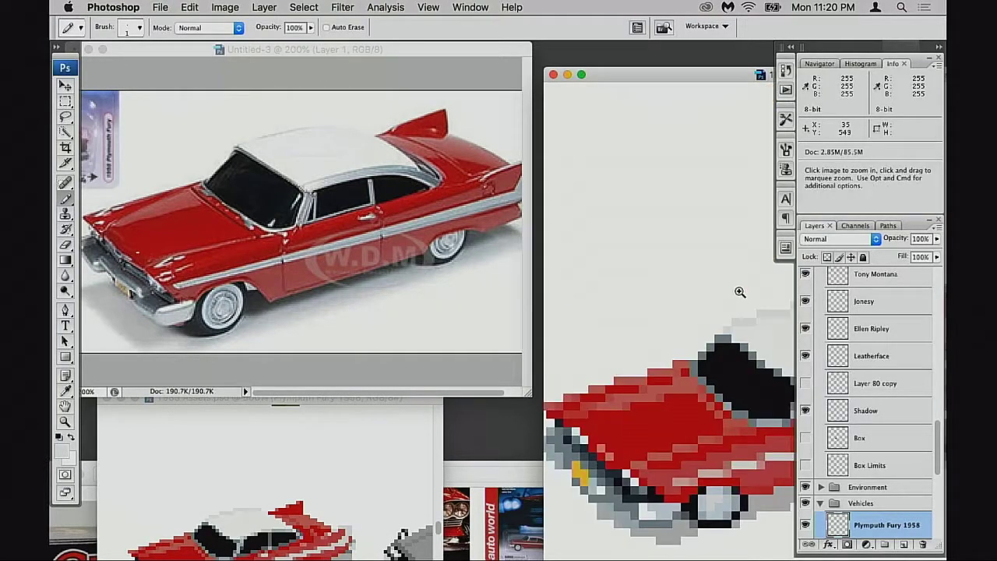
pyautogui.moveTo(723, 312); pyautogui.dragTo(643, 277)
pyautogui.press('super+minus')
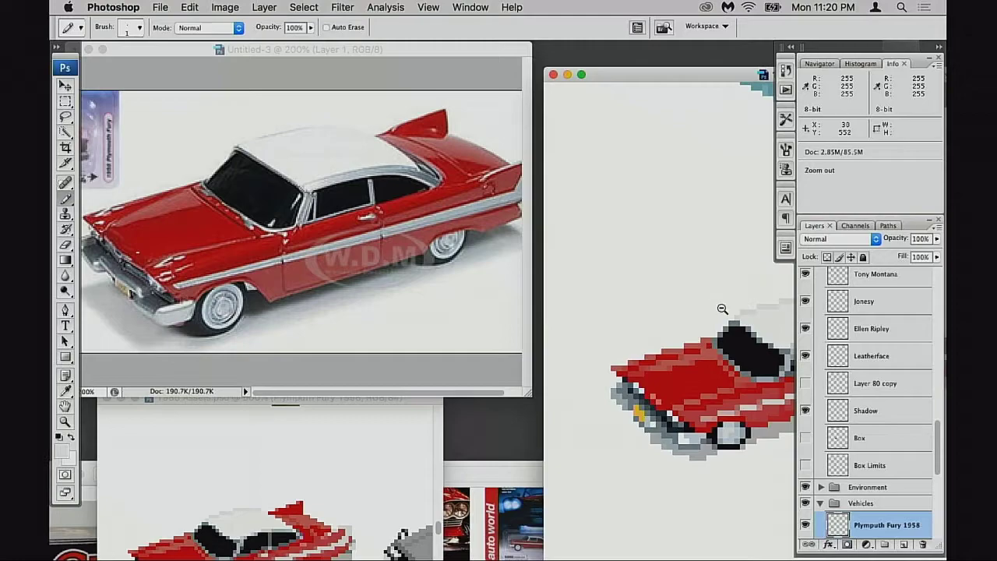
pyautogui.moveTo(719, 312); pyautogui.dragTo(677, 251)
pyautogui.keyDown('super'); pyautogui.click(752, 289); pyautogui.keyUp('super')
pyautogui.keyDown('super'); pyautogui.click(751, 321); pyautogui.keyUp('super')
pyautogui.moveTo(751, 321); pyautogui.dragTo(561, 260)
pyautogui.moveTo(785, 314); pyautogui.dragTo(653, 288)
pyautogui.keyDown('super'); pyautogui.click(679, 308); pyautogui.keyUp('super')
pyautogui.moveTo(723, 334); pyautogui.dragTo(614, 285)
pyautogui.moveTo(730, 307)
pyautogui.mouseDown()
pyautogui.moveTo(685, 301)
pyautogui.moveTo(715, 288)
pyautogui.moveTo(705, 295)
pyautogui.mouseUp()
pyautogui.press('d')
pyautogui.click(693, 224)
pyautogui.click(703, 234)
pyautogui.click(725, 245)
pyautogui.moveTo(713, 235); pyautogui.dragTo(725, 254)
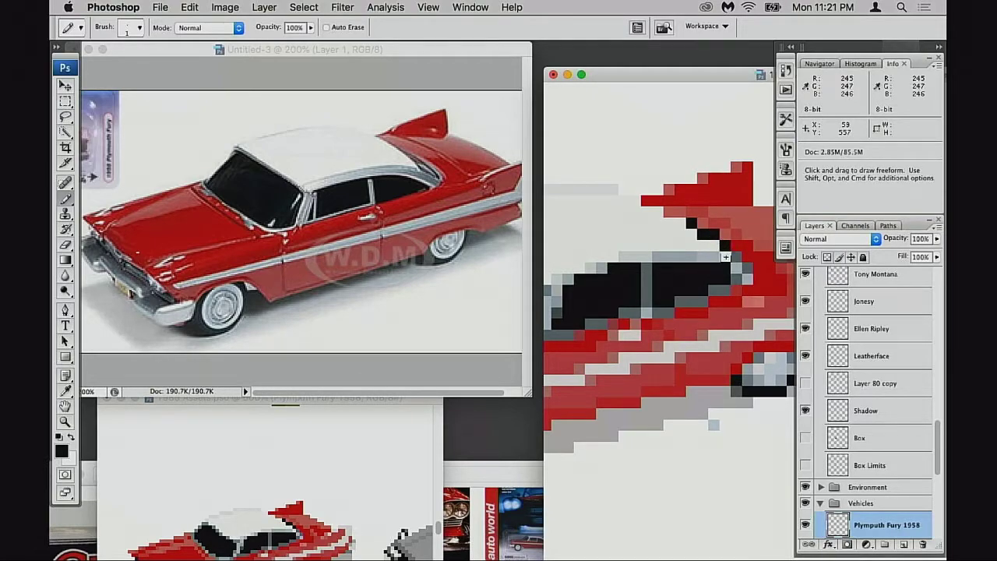
# - Add dark grey pixels sampled from the drawing at the front end and along the edge of the black rear window line
pyautogui.keyDown('alt'); pyautogui.click(709, 246); pyautogui.keyUp('alt')
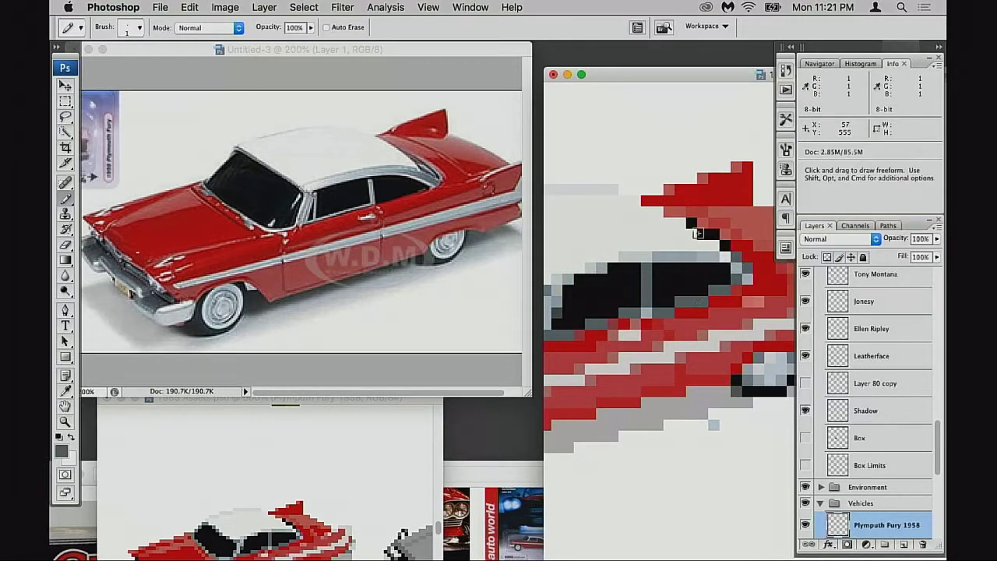
pyautogui.click(670, 212)
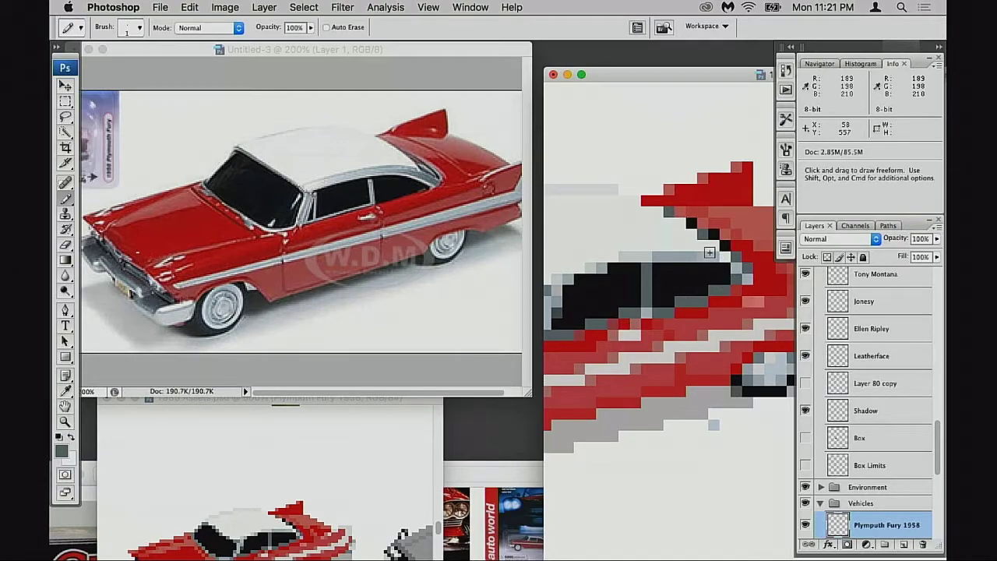
pyautogui.click(733, 245)
pyautogui.press('super+z')
pyautogui.click(726, 236)
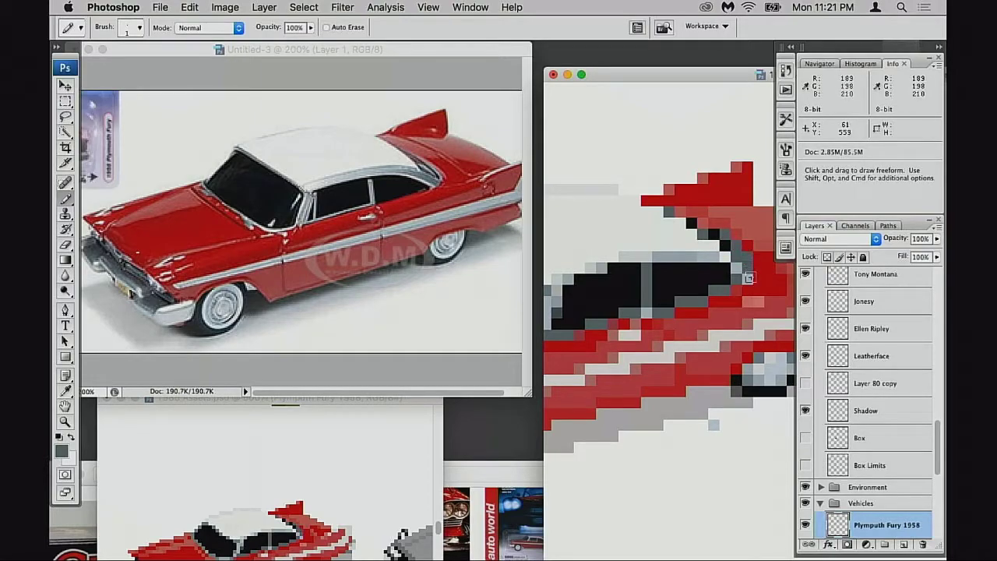
# - Refine the lower part of the rear window line towards the side window trim using sampled black, light red and dark grey
pyautogui.keyDown('alt'); pyautogui.click(729, 238); pyautogui.keyUp('alt')
pyautogui.moveTo(715, 244); pyautogui.dragTo(726, 256)
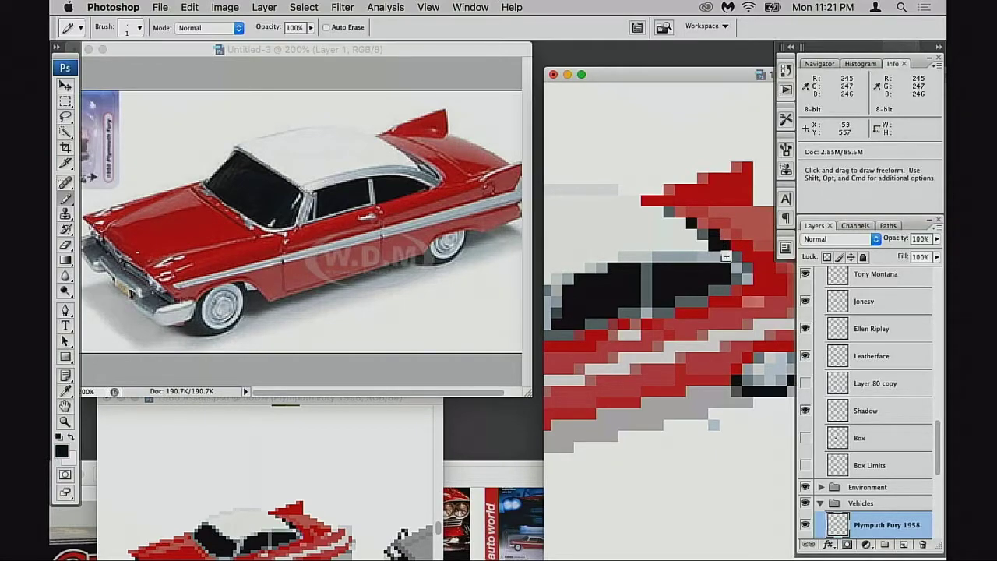
pyautogui.press('super+z')
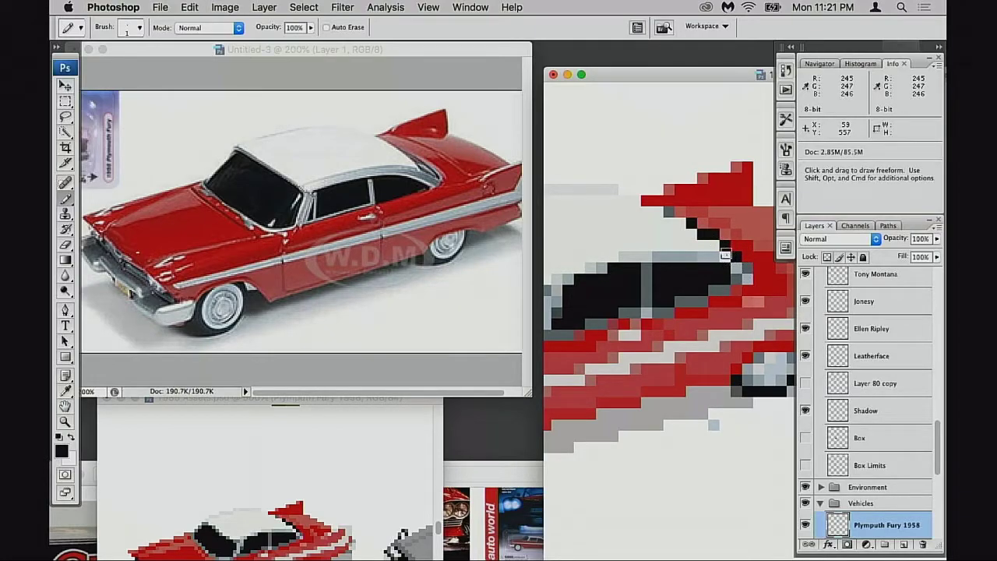
pyautogui.keyDown('alt'); pyautogui.click(727, 229); pyautogui.keyUp('alt')
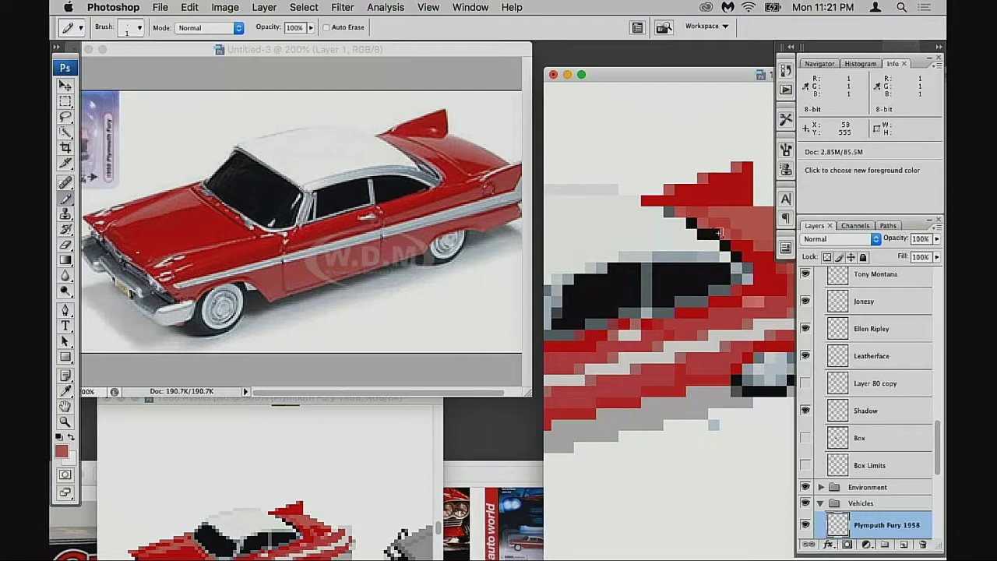
pyautogui.keyDown('alt'); pyautogui.click(711, 274); pyautogui.keyUp('alt')
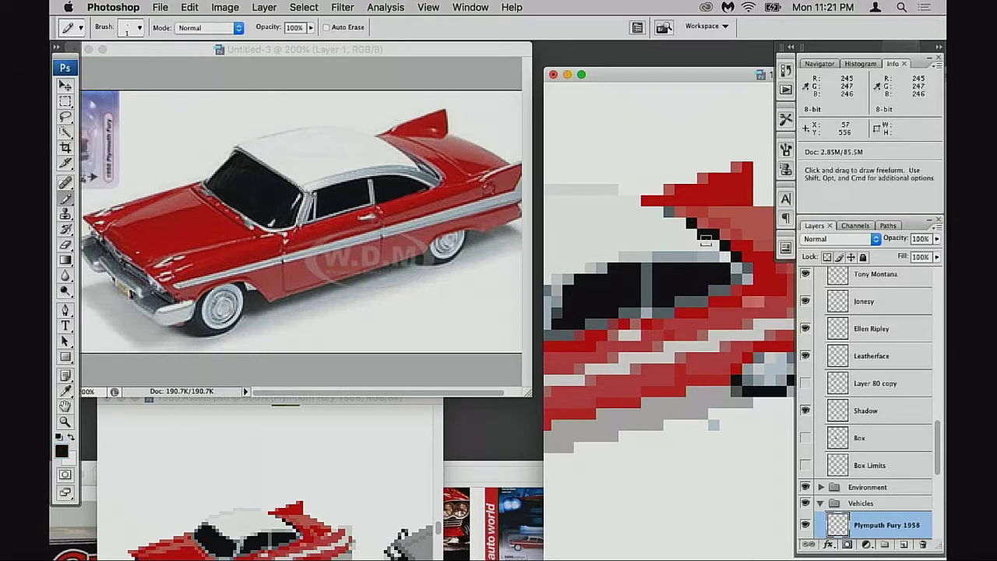
pyautogui.keyDown('alt'); pyautogui.click(701, 294); pyautogui.keyUp('alt')
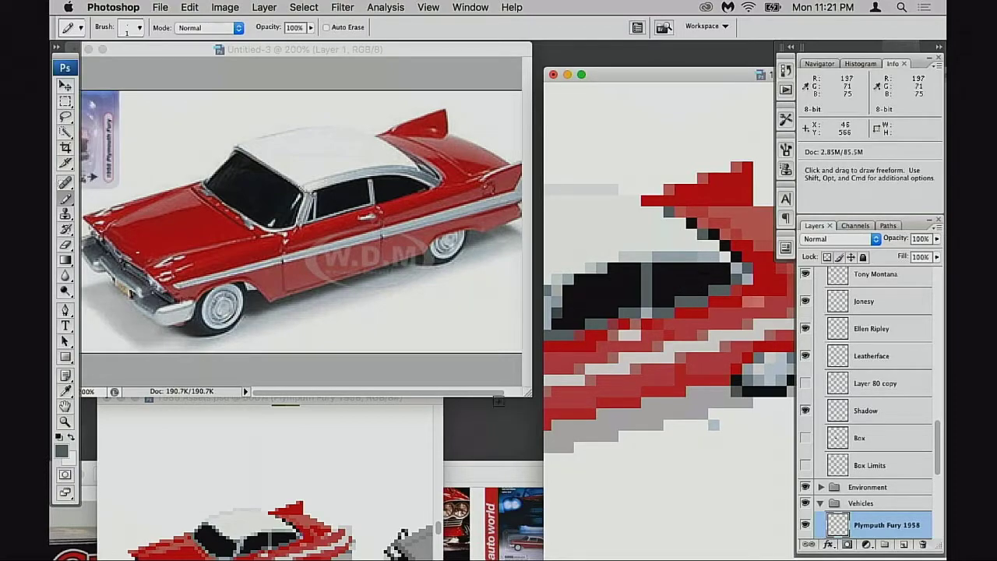
# - Bring the 500% view up beside the reference photo to check the rear window line, and view the car at 300% among the other vehicles
pyautogui.click(466, 403)
pyautogui.moveTo(420, 401); pyautogui.dragTo(415, 268)
pyautogui.press('super+equal')
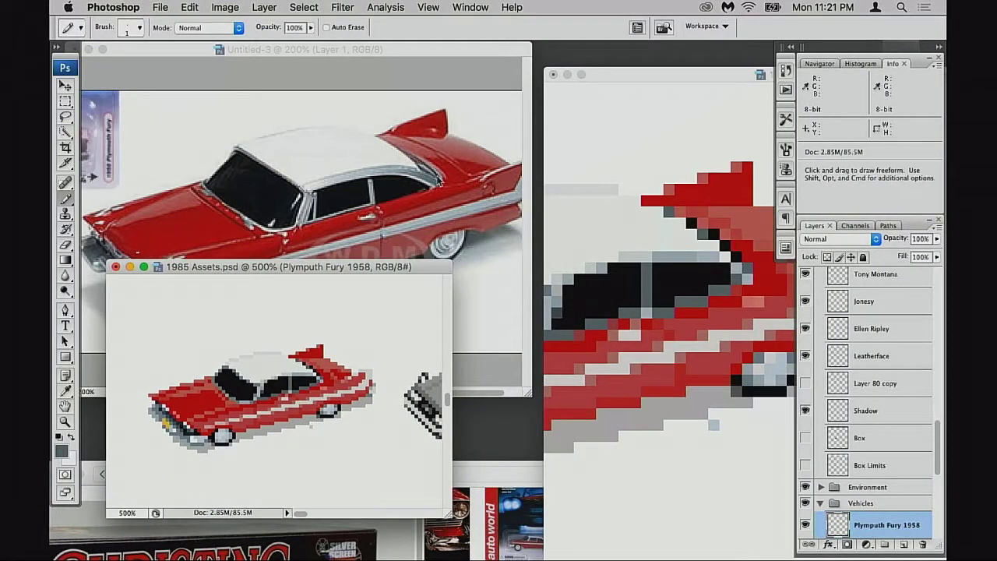
pyautogui.click(723, 264)
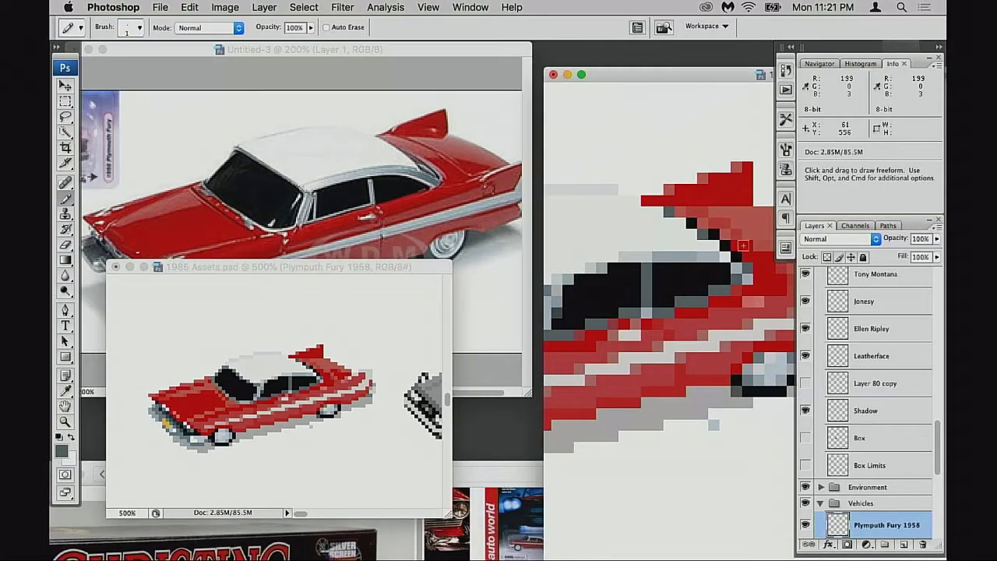
pyautogui.click(383, 395)
pyautogui.keyDown('alt'); pyautogui.click(373, 406); pyautogui.keyUp('alt')
pyautogui.keyDown('alt'); pyautogui.click(372, 406); pyautogui.keyUp('alt')
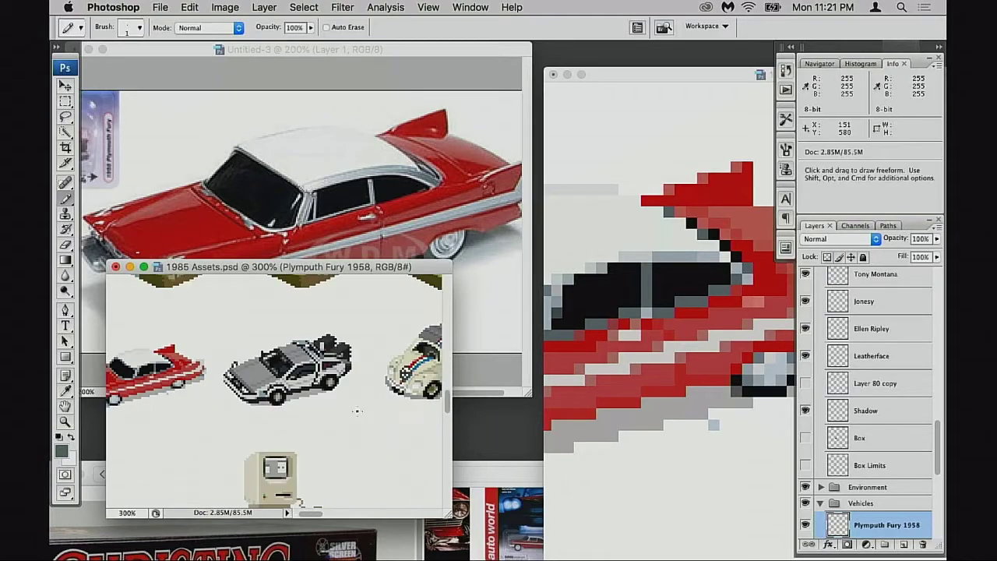
# - View the car at 500% and compare the oldest history state of the drawing with the latest one
pyautogui.press('super+plus')
pyautogui.moveTo(253, 398); pyautogui.dragTo(336, 397)
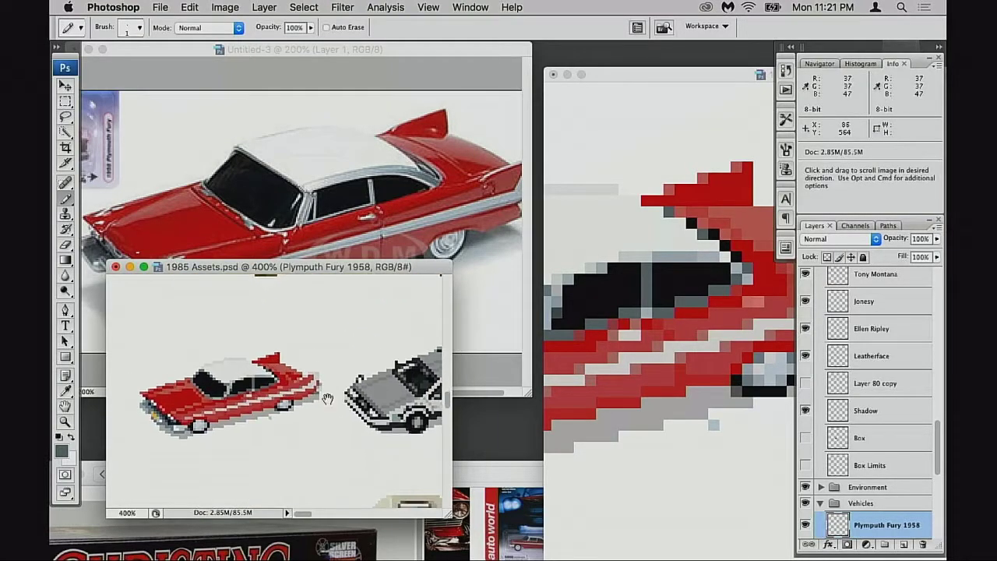
pyautogui.press('super+plus')
pyautogui.click(785, 71)
pyautogui.moveTo(768, 145); pyautogui.dragTo(768, 489)
pyautogui.click(695, 119)
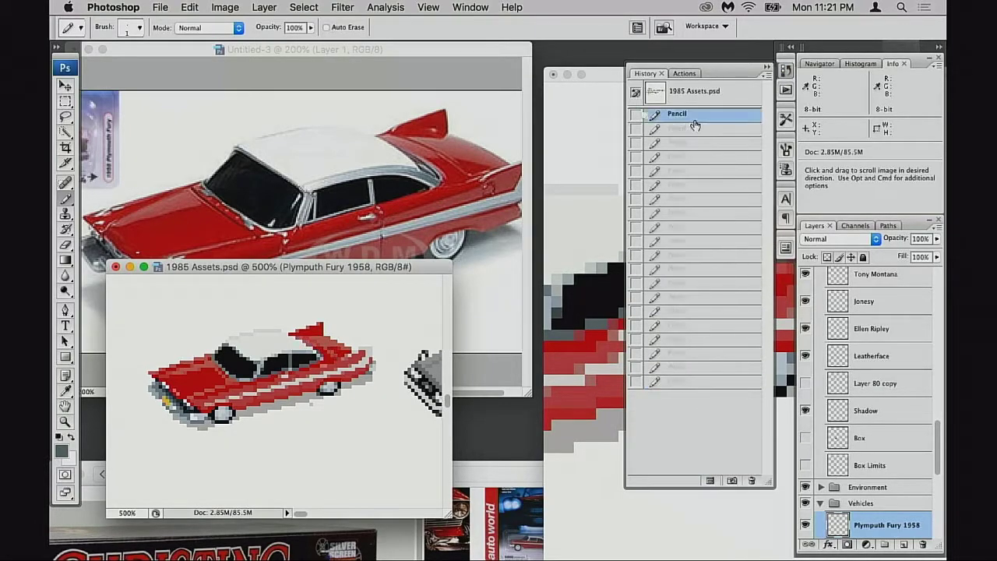
pyautogui.click(681, 382)
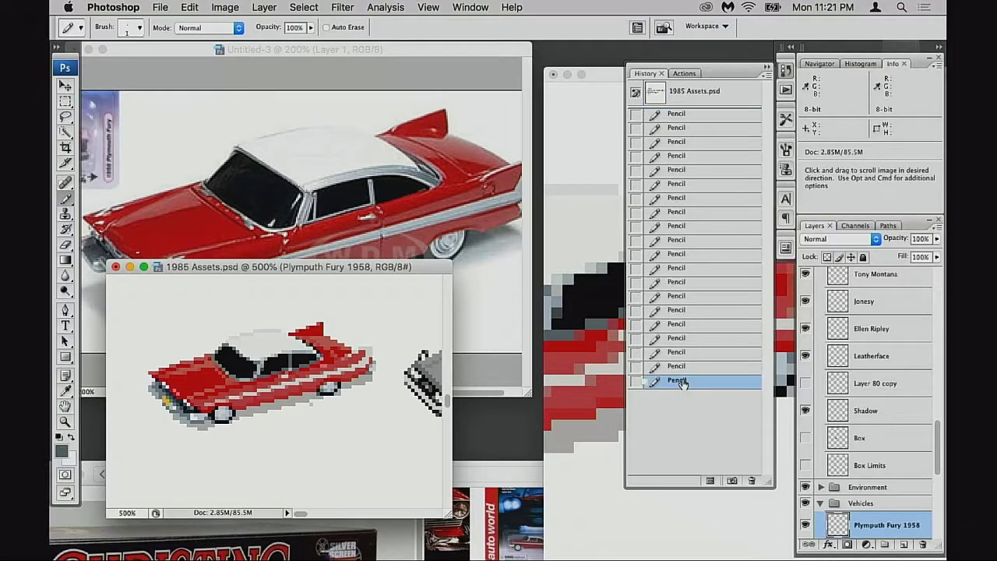
# - Compare intermediate history states without the black rear window line against the latest state
pyautogui.click(689, 326)
pyautogui.click(694, 296)
pyautogui.click(692, 241)
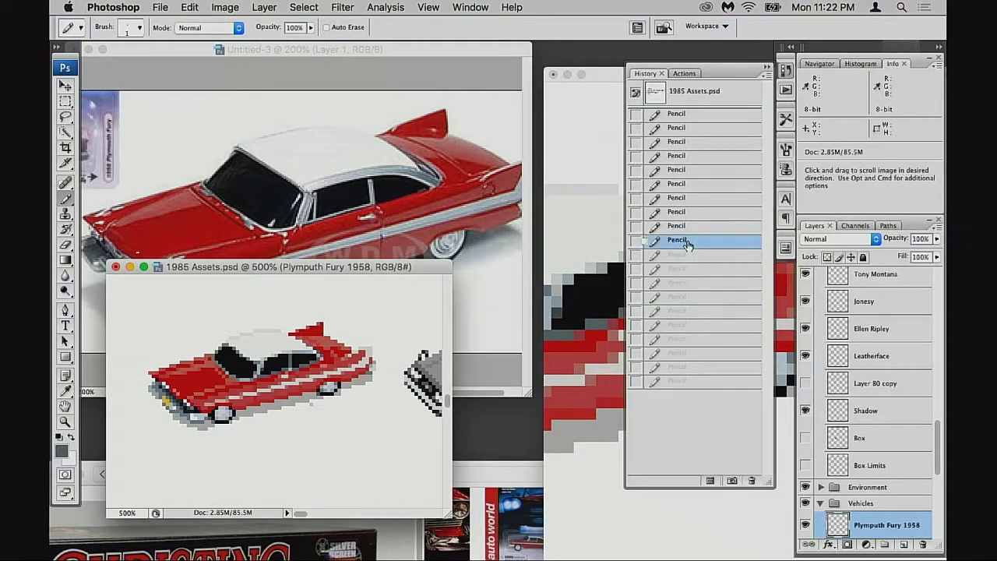
pyautogui.click(684, 255)
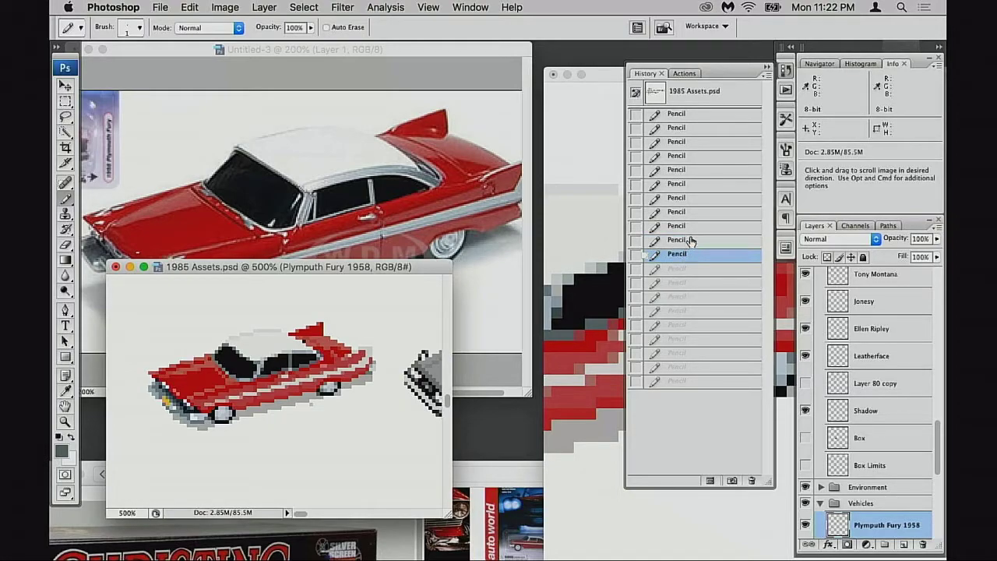
pyautogui.click(690, 240)
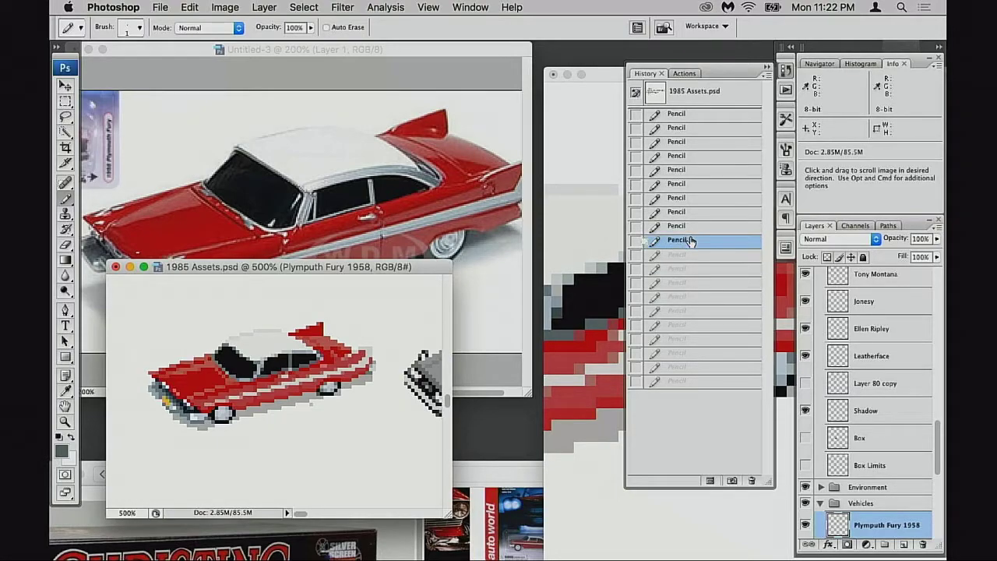
pyautogui.click(681, 382)
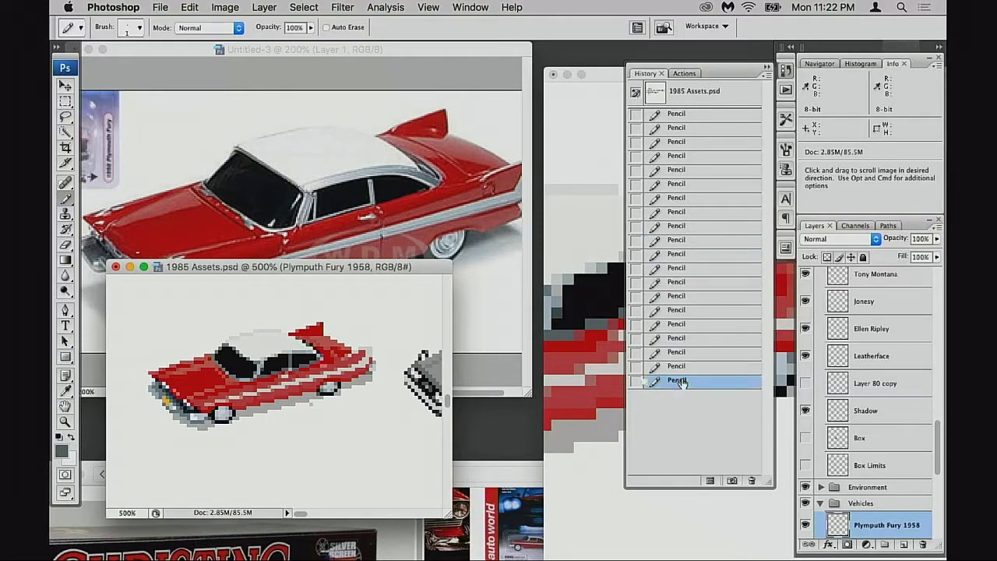
pyautogui.click(687, 241)
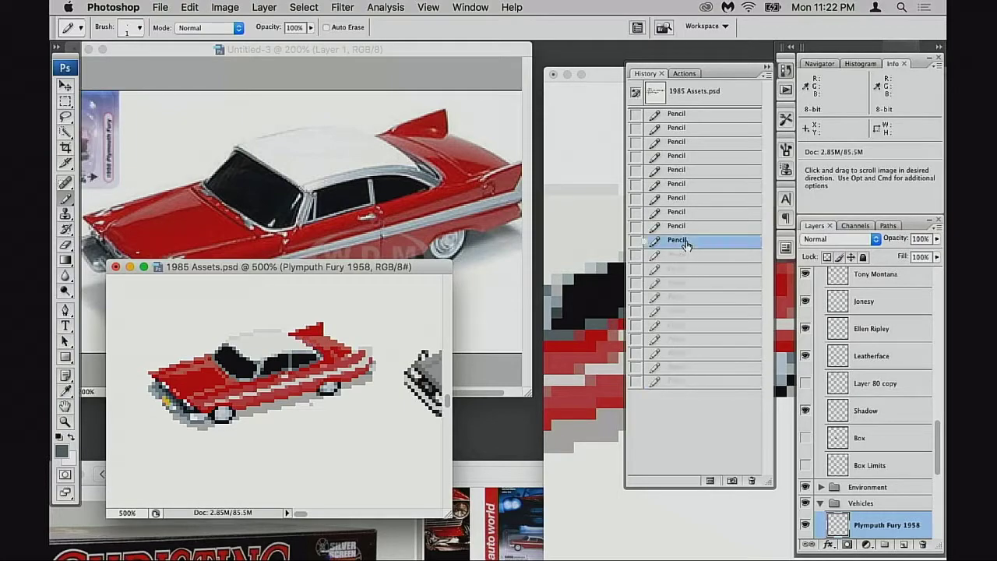
pyautogui.click(682, 381)
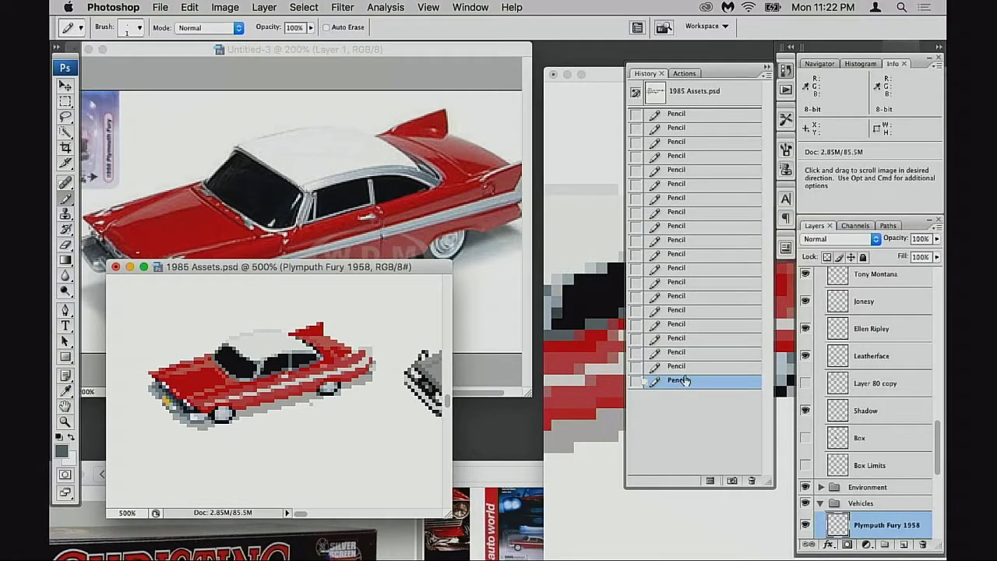
# - Revert the drawing to the history state before the black rear window line was painted
pyautogui.click(691, 234)
pyautogui.click(686, 255)
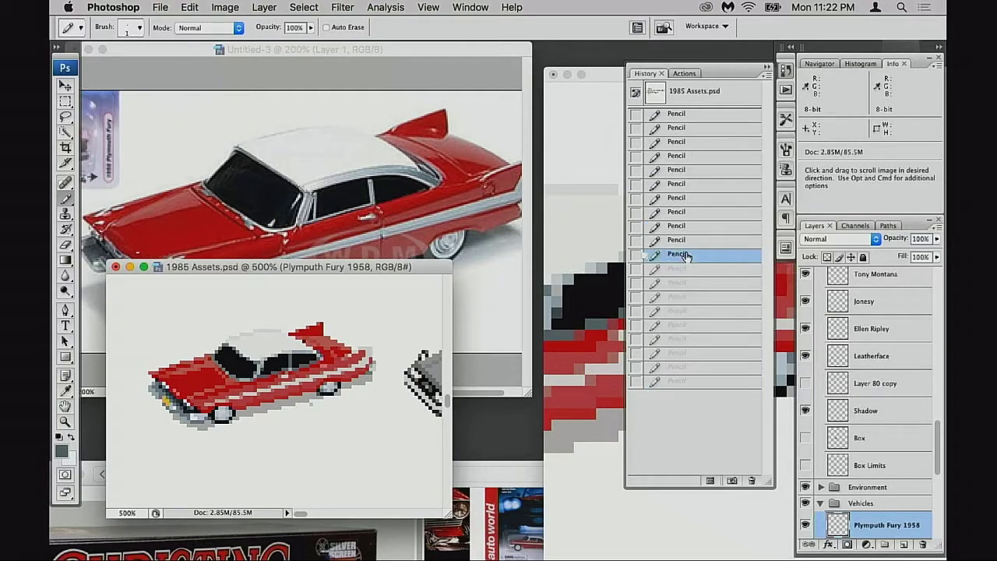
pyautogui.click(691, 240)
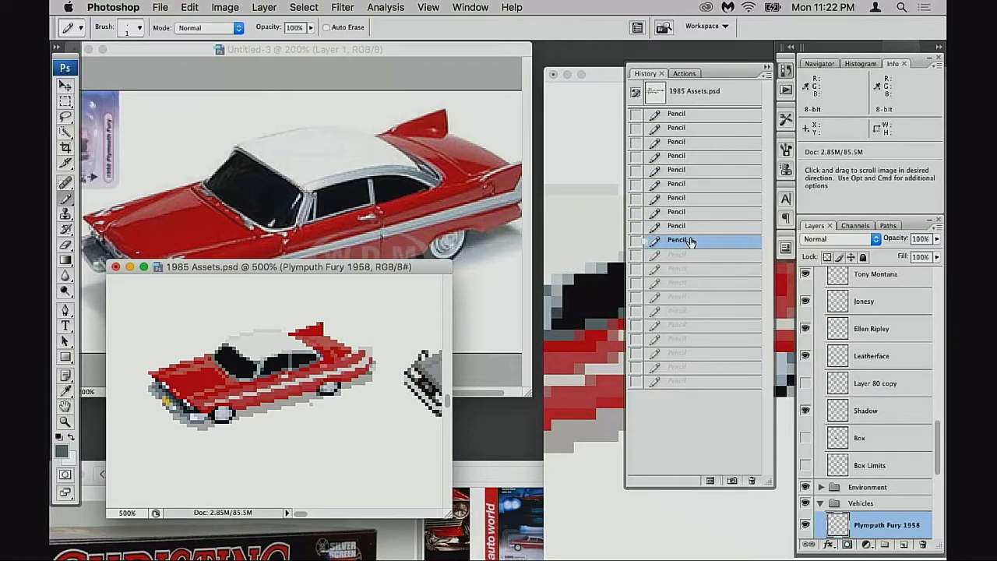
pyautogui.moveTo(395, 265); pyautogui.dragTo(401, 339)
pyautogui.click(577, 264)
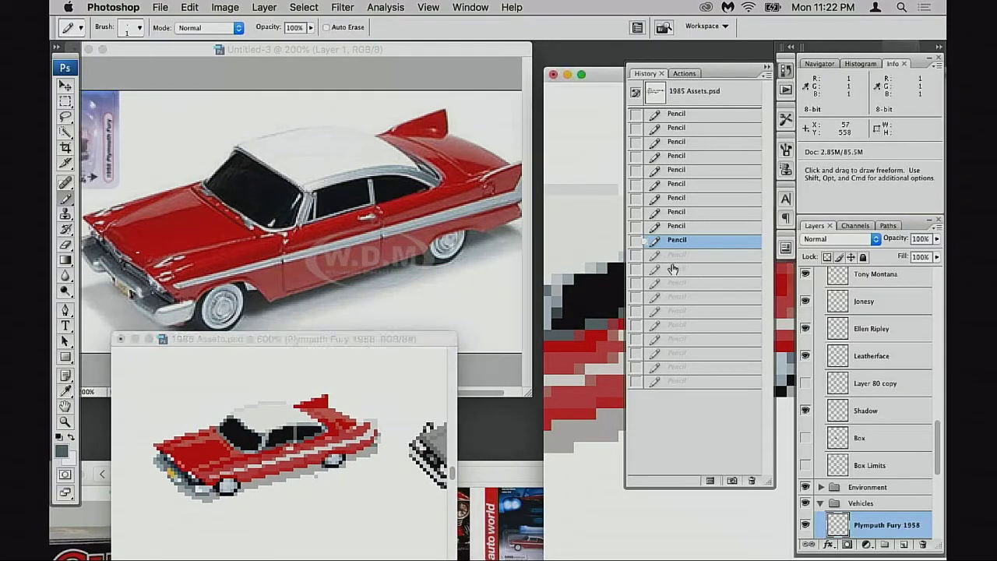
pyautogui.click(613, 122)
pyautogui.press('super+z')
pyautogui.click(766, 69)
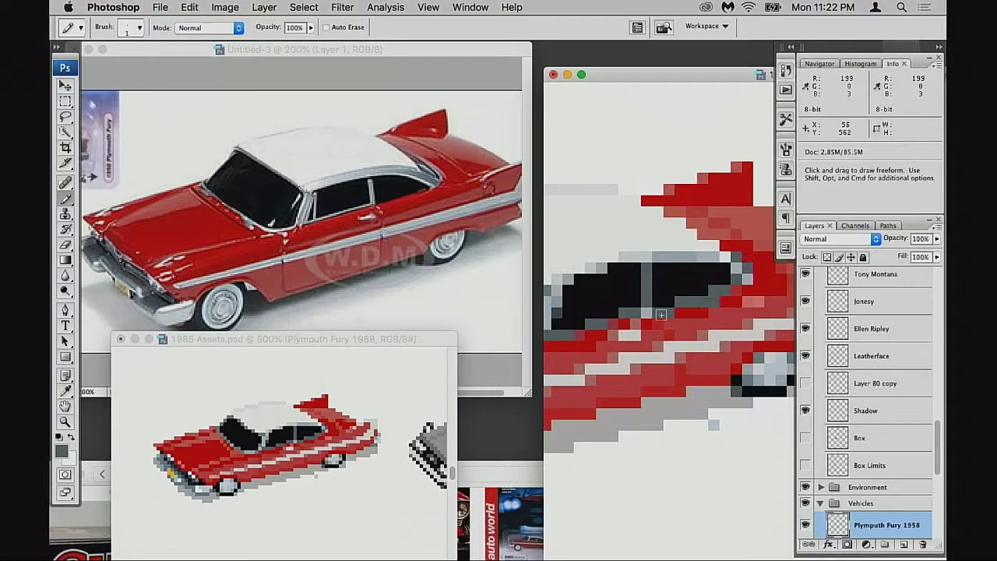
# - Paint a short diagonal of sampled black pixels from the side window's rear corner up to the roof edge, tidying it with body red
pyautogui.hscroll(3, 679, 310)
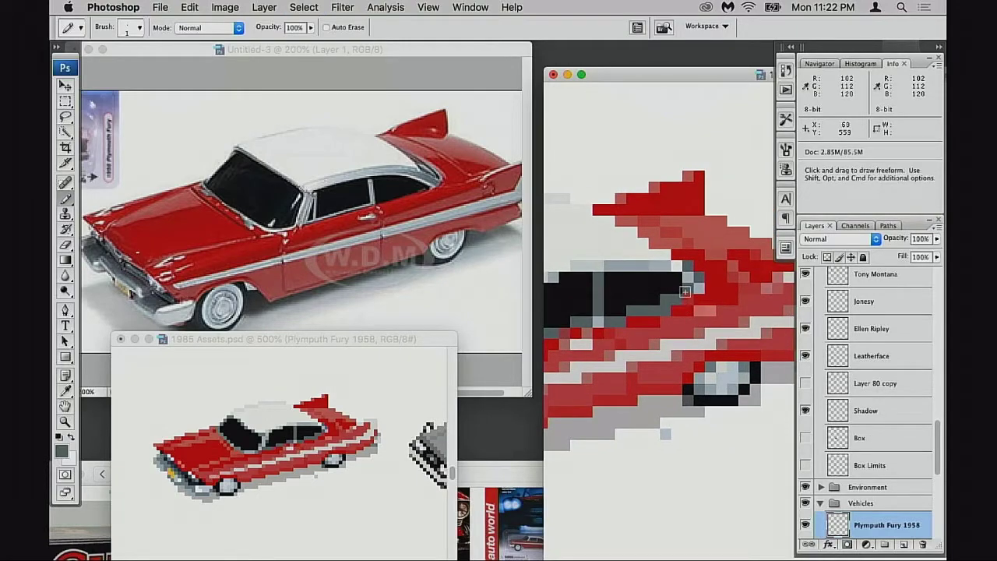
pyautogui.keyDown('alt'); pyautogui.click(657, 283); pyautogui.keyUp('alt')
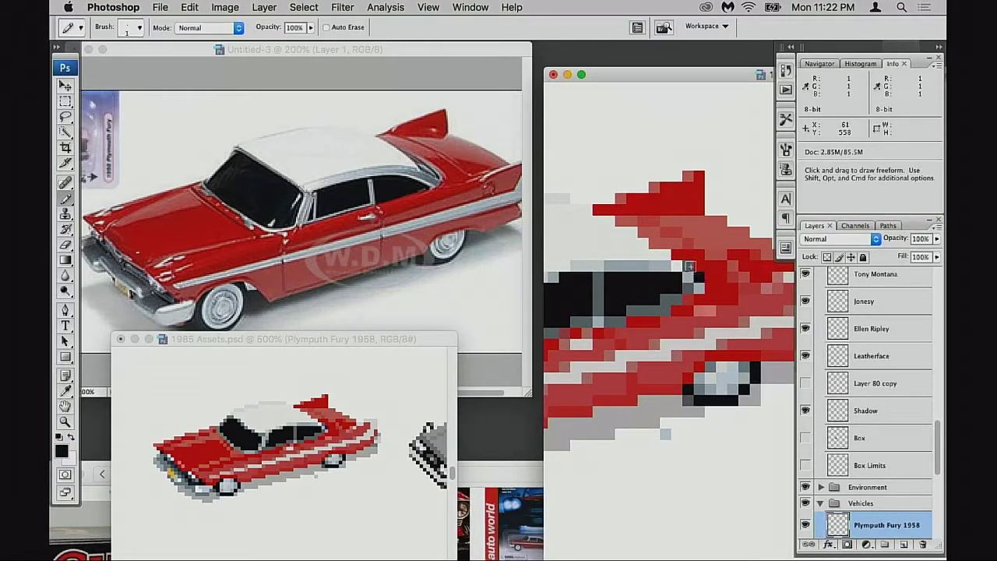
pyautogui.click(677, 256)
pyautogui.click(666, 244)
pyautogui.press('super+z')
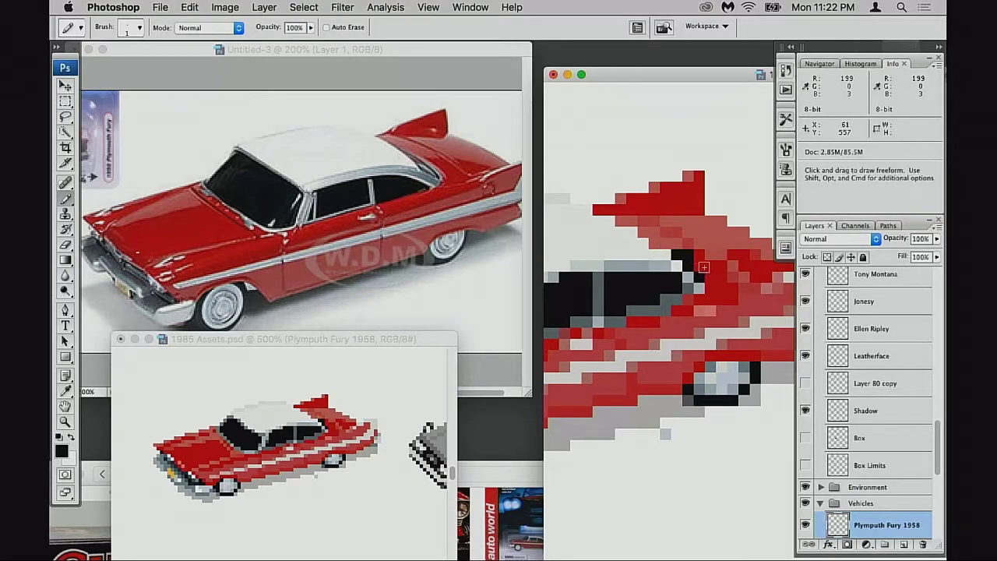
pyautogui.keyDown('alt'); pyautogui.click(708, 260); pyautogui.keyUp('alt')
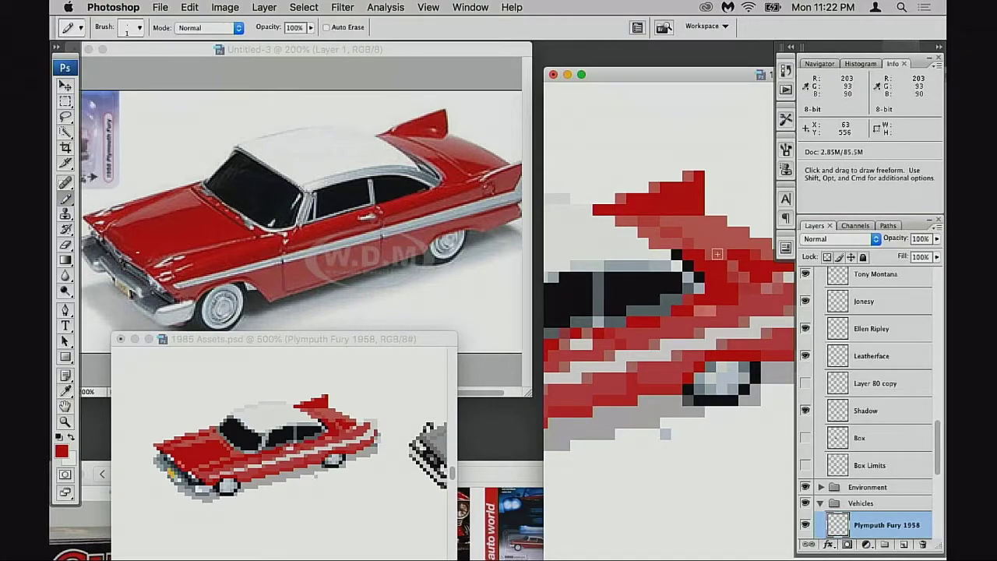
pyautogui.keyDown('alt'); pyautogui.click(688, 289); pyautogui.keyUp('alt')
pyautogui.click(654, 243)
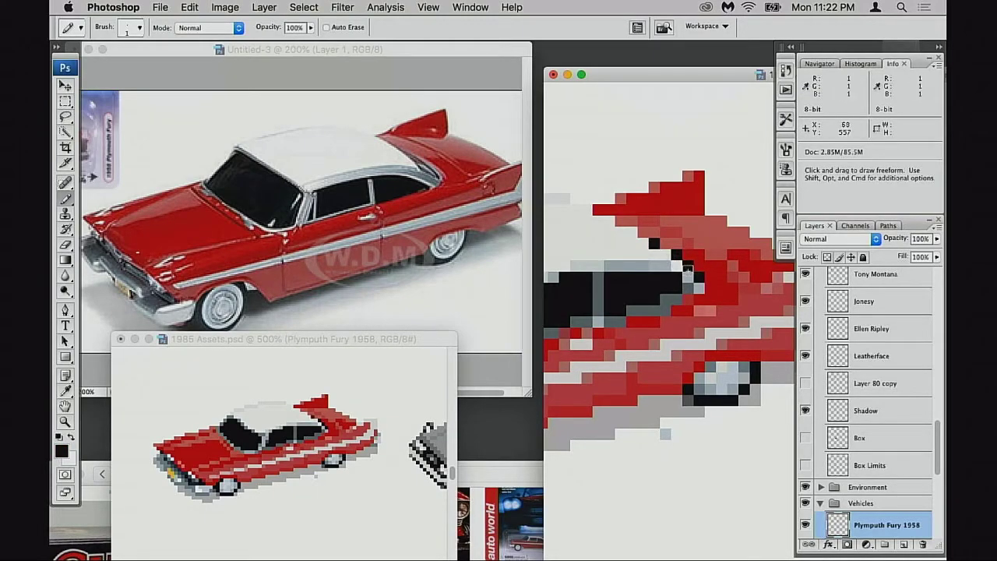
# - Soften the upper end of the short rear window line with sampled dark grey, trying light grey at its tip
pyautogui.keyDown('alt'); pyautogui.click(674, 265); pyautogui.keyUp('alt')
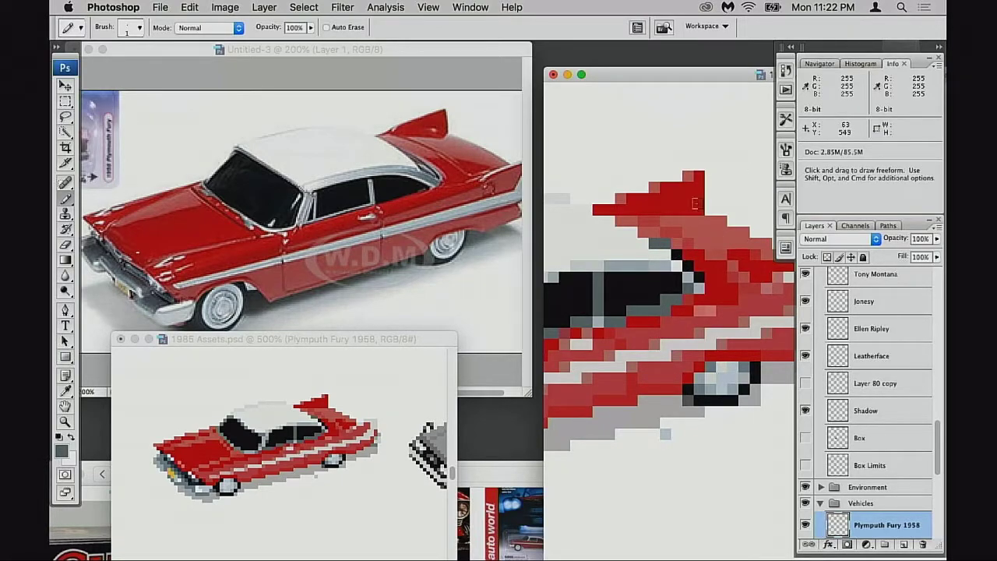
pyautogui.keyDown('alt'); pyautogui.click(650, 266); pyautogui.keyUp('alt')
pyautogui.click(656, 243)
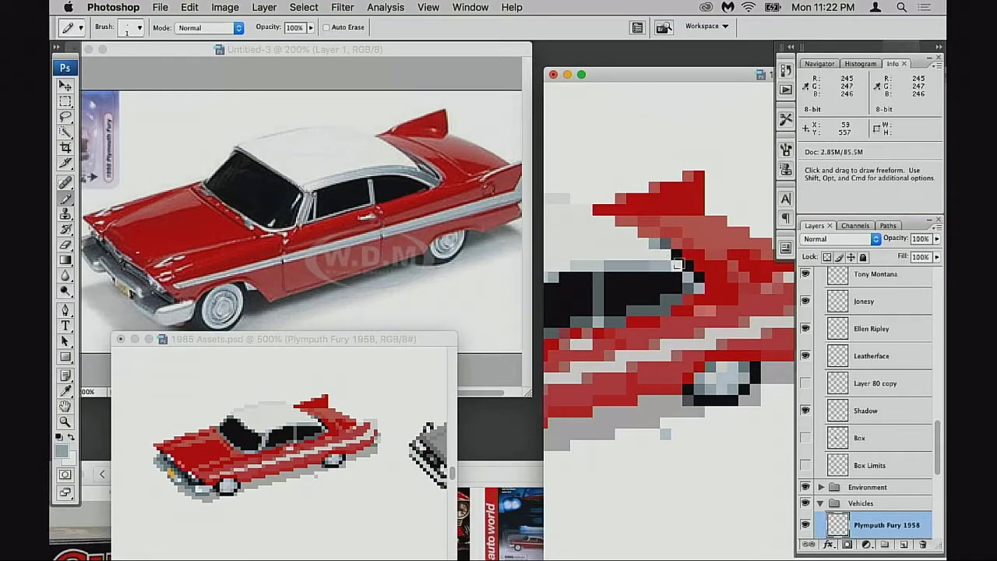
pyautogui.press('super+z')
pyautogui.keyDown('alt'); pyautogui.click(668, 243); pyautogui.keyUp('alt')
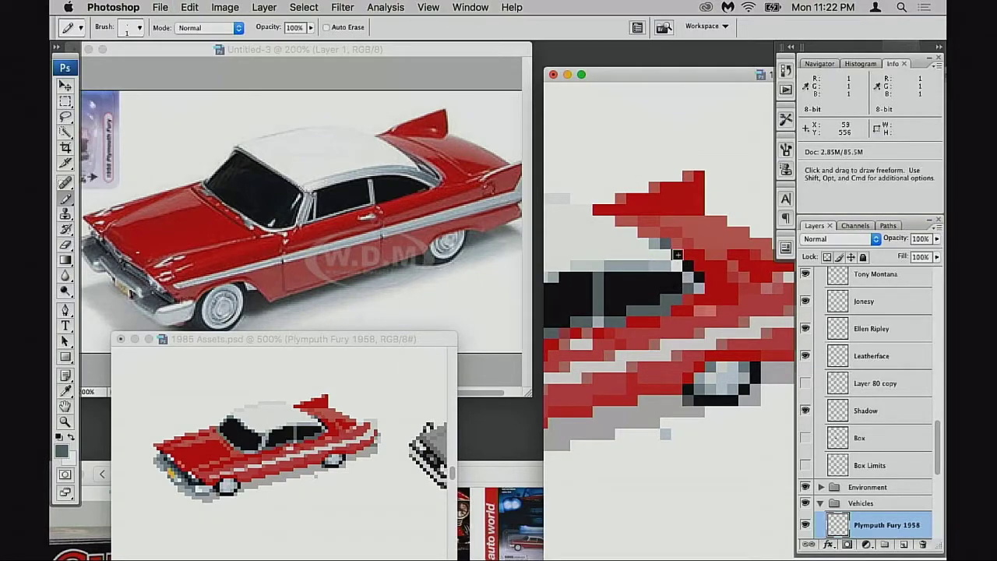
pyautogui.click(708, 287)
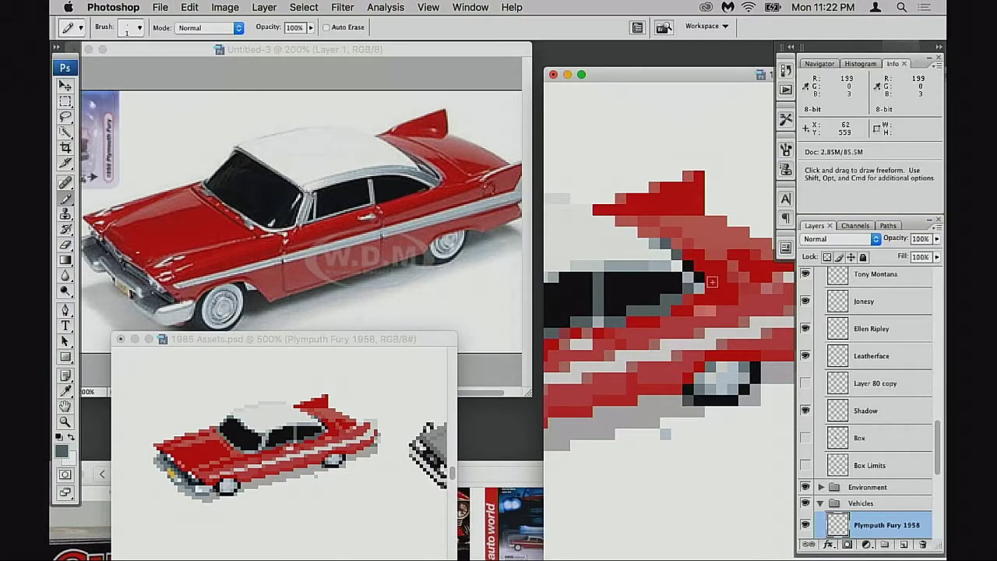
pyautogui.click(686, 310)
pyautogui.click(685, 315)
pyautogui.moveTo(686, 325)
pyautogui.mouseDown()
pyautogui.moveTo(625, 369)
pyautogui.moveTo(744, 326)
pyautogui.moveTo(640, 340)
pyautogui.moveTo(720, 335)
pyautogui.moveTo(652, 336)
pyautogui.mouseUp()
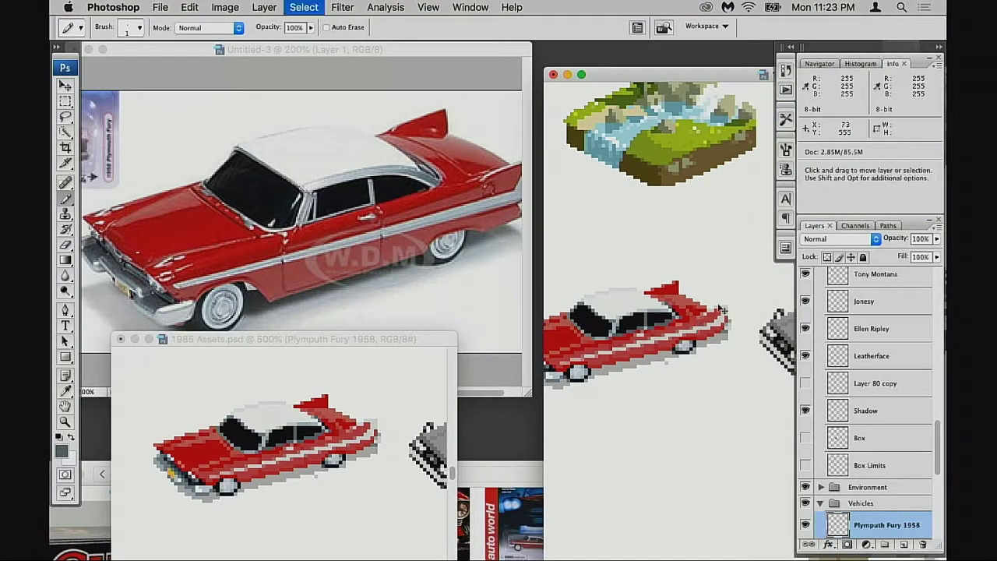
# - Flip the car layer horizontally to check its shape, and undo the flip
pyautogui.press('super+t')
pyautogui.press('super+equal')
pyautogui.rightClick(697, 322)
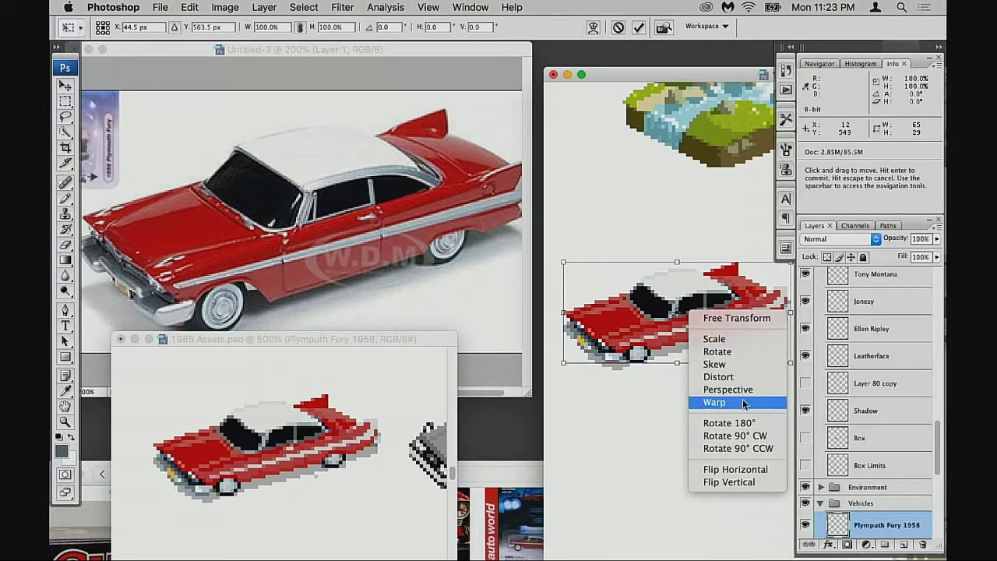
pyautogui.click(740, 469)
pyautogui.press('Return')
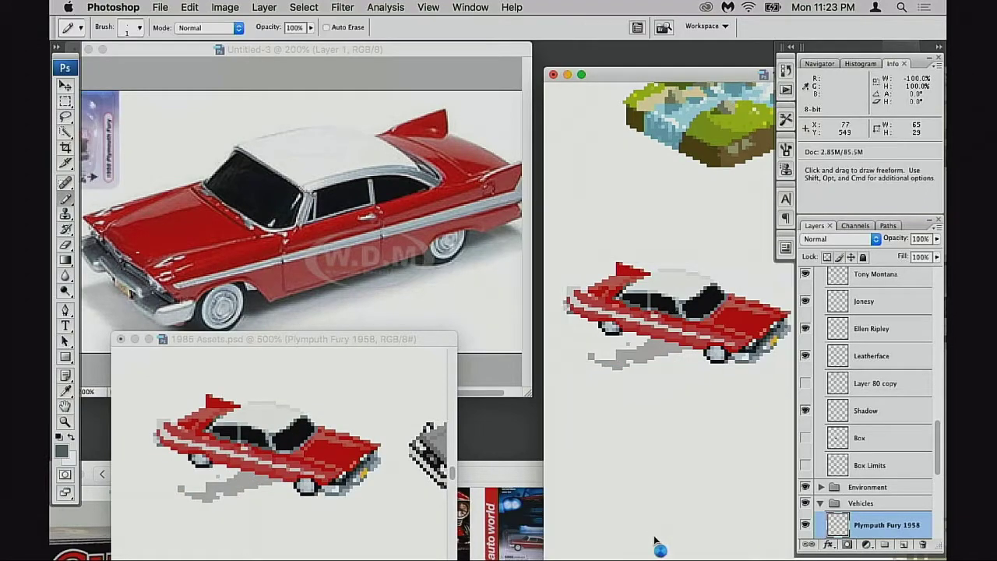
pyautogui.moveTo(637, 341); pyautogui.dragTo(643, 324)
pyautogui.keyDown('alt'); pyautogui.click(642, 324); pyautogui.keyUp('alt')
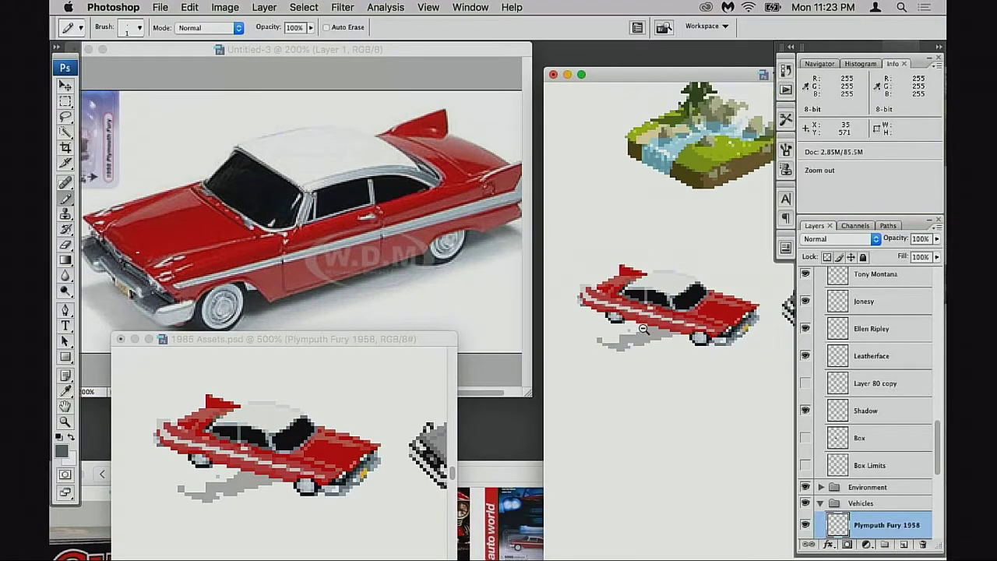
pyautogui.press('super+z')
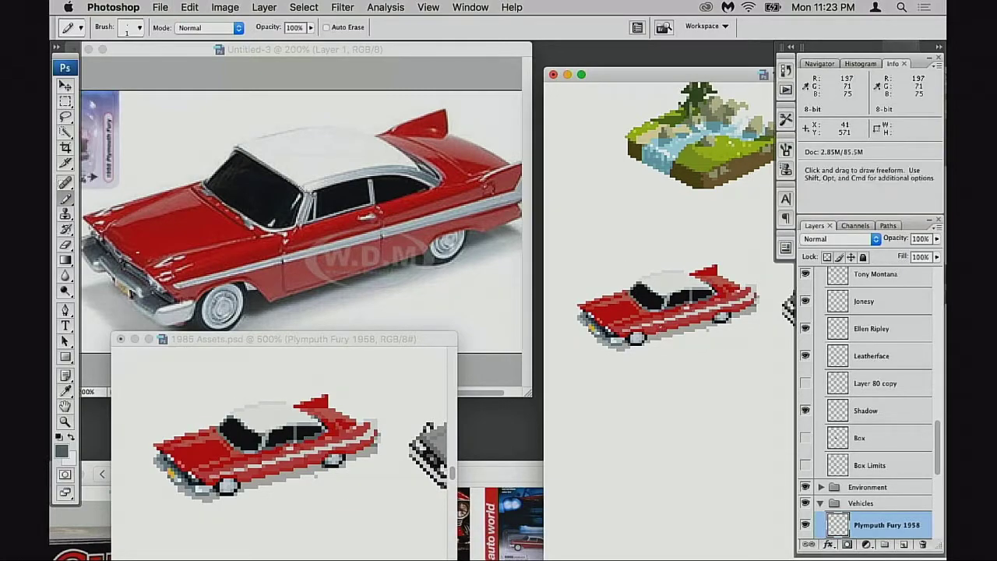
pyautogui.press('super+shift+h')
pyautogui.press('super+shift+h')
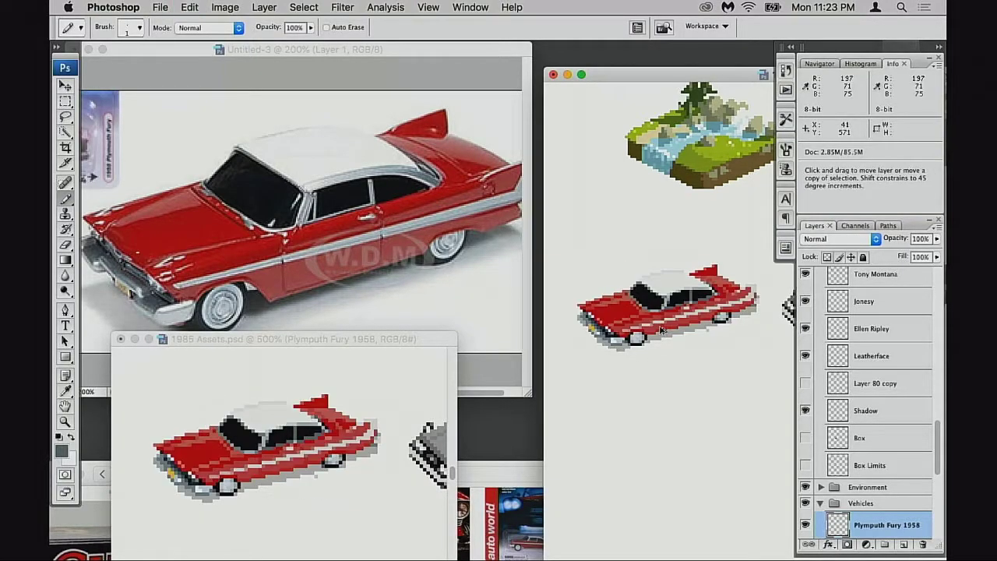
# - Save the 1985 Assets file and enlarge the car to 700% for a closer check
pyautogui.press('super+d')
pyautogui.press('super+s')
pyautogui.keyDown('super'); pyautogui.click(662, 320); pyautogui.keyUp('super')
pyautogui.keyDown('super'); pyautogui.click(674, 320); pyautogui.keyUp('super')
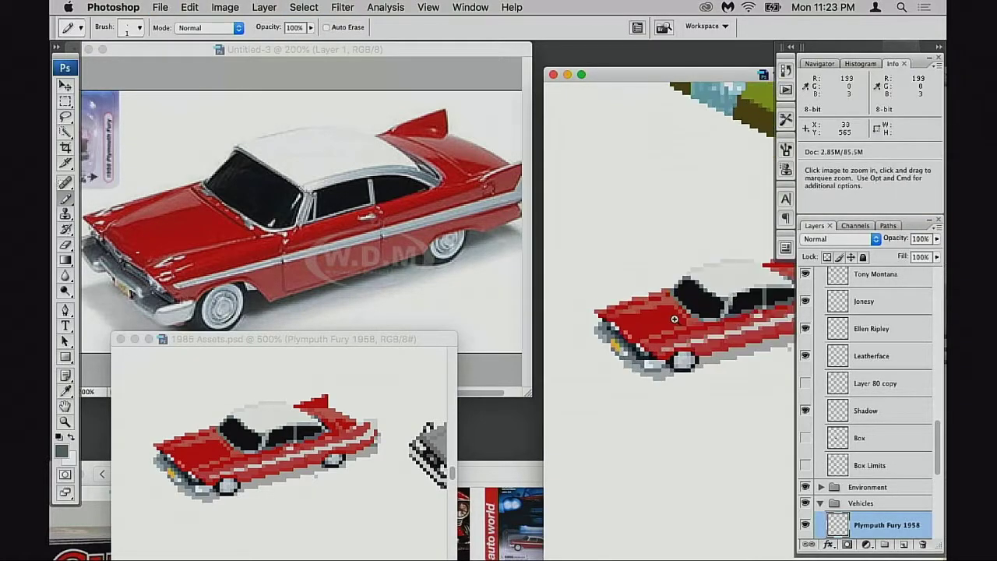
pyautogui.keyDown('super'); pyautogui.click(700, 313); pyautogui.keyUp('super')
pyautogui.moveTo(747, 319)
pyautogui.mouseDown()
pyautogui.moveTo(672, 319)
pyautogui.moveTo(731, 318)
pyautogui.mouseUp()
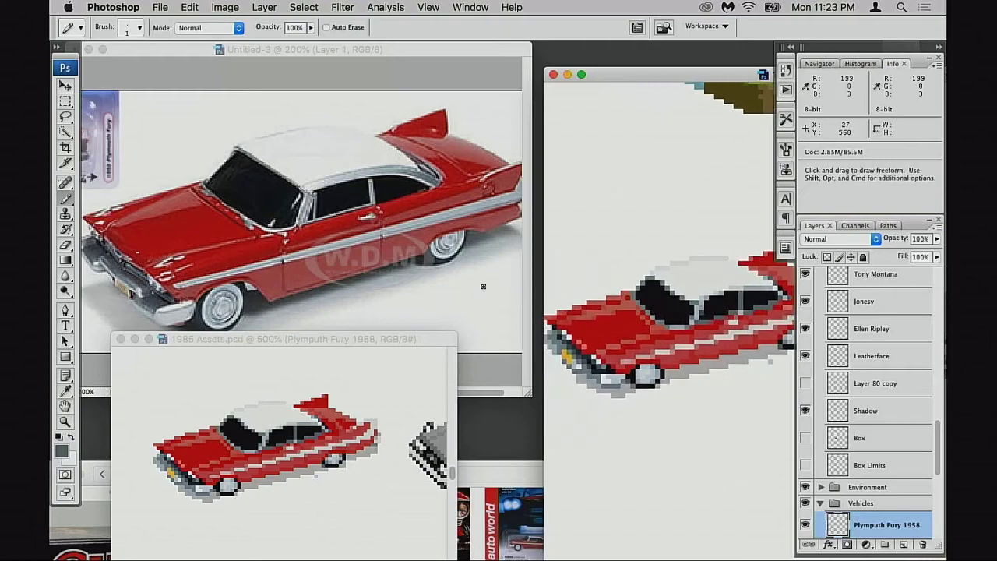
# - Hide the palettes and compare the reference photo at 100% with the pixel-art car at 500% side by side
pyautogui.click(485, 288)
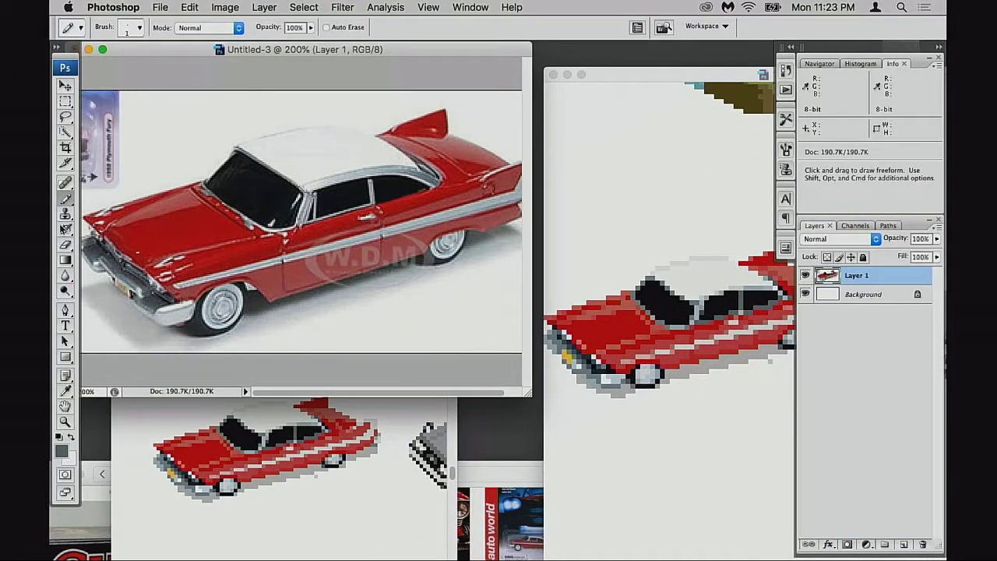
pyautogui.press('Tab')
pyautogui.click(656, 72)
pyautogui.moveTo(656, 76); pyautogui.dragTo(628, 69)
pyautogui.moveTo(441, 50); pyautogui.dragTo(425, 45)
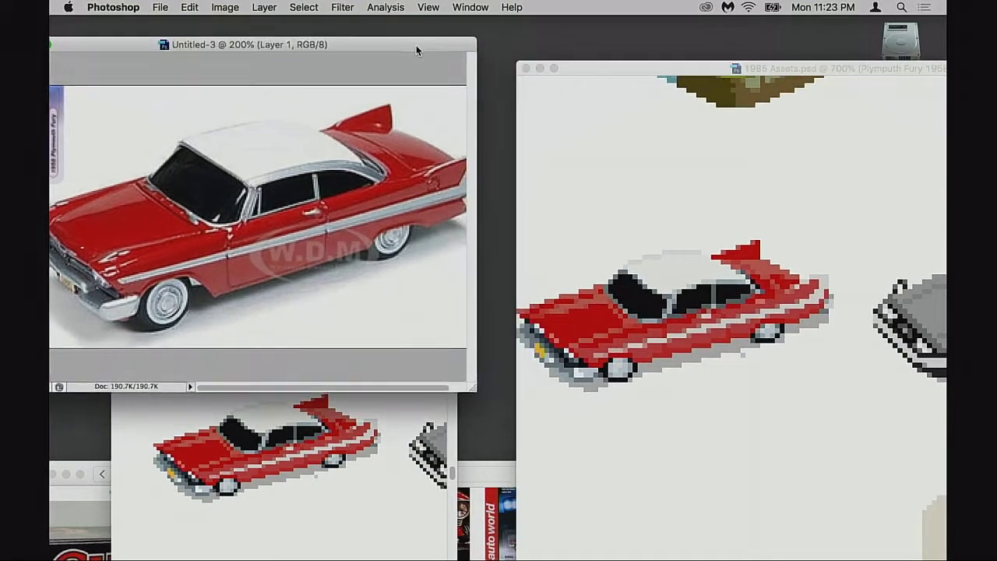
pyautogui.keyDown('alt'); pyautogui.click(347, 228); pyautogui.keyUp('alt')
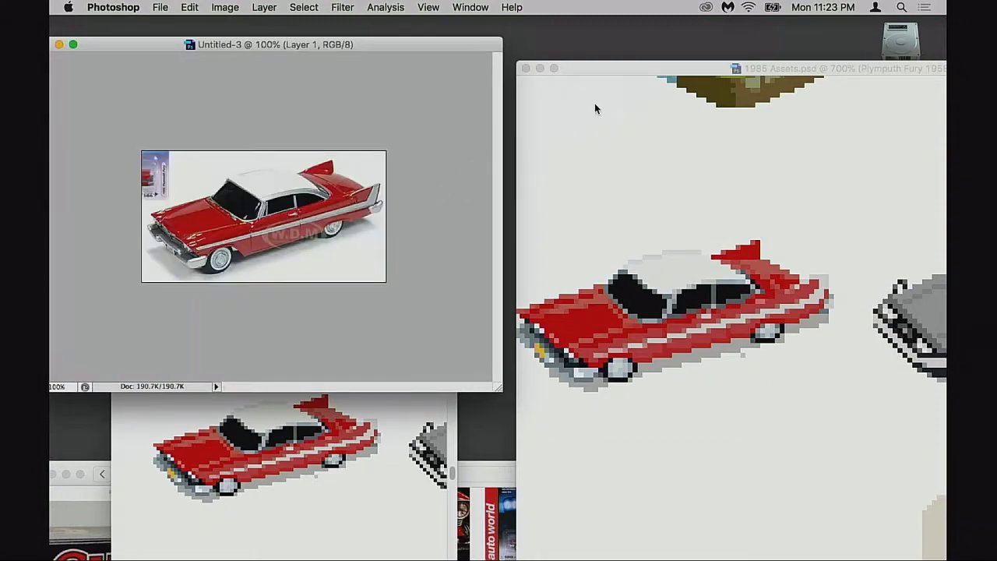
pyautogui.click(554, 68)
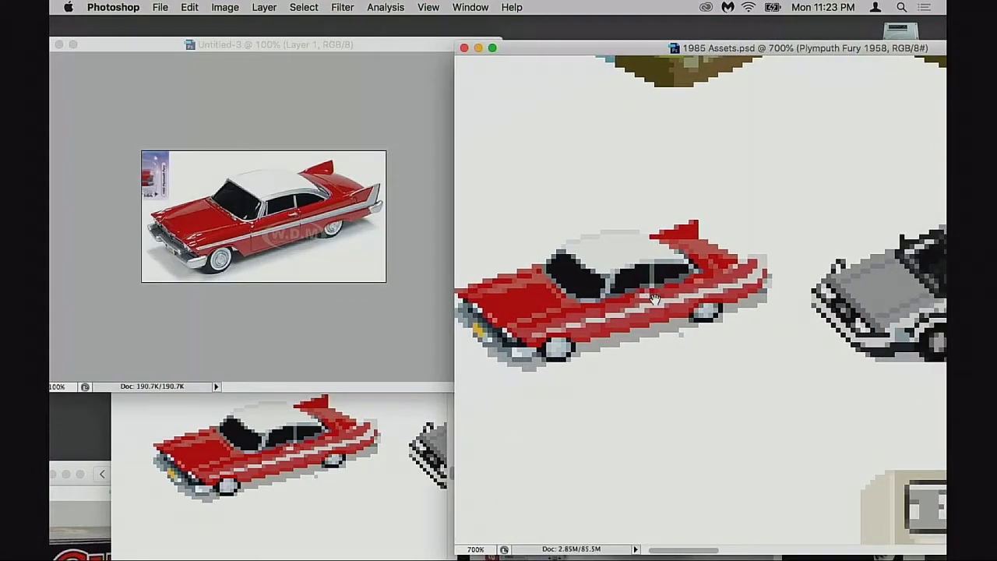
pyautogui.keyDown('alt'); pyautogui.click(655, 315); pyautogui.keyUp('alt')
pyautogui.keyDown('alt'); pyautogui.click(658, 320); pyautogui.keyUp('alt')
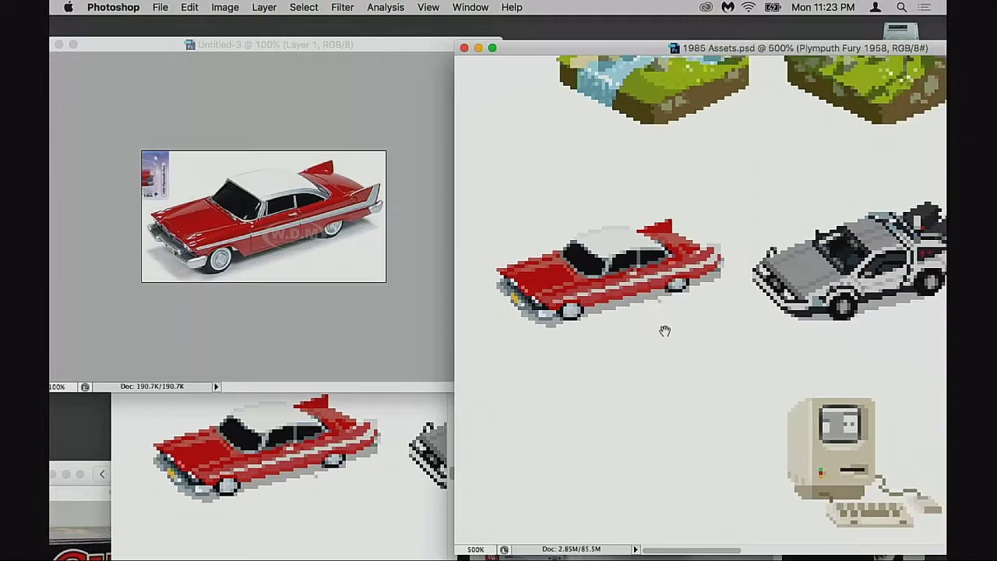
# - Retouch the body edge around the front wheel with sampled colour, undoing one trial pixel
pyautogui.scroll(1, 651, 328)
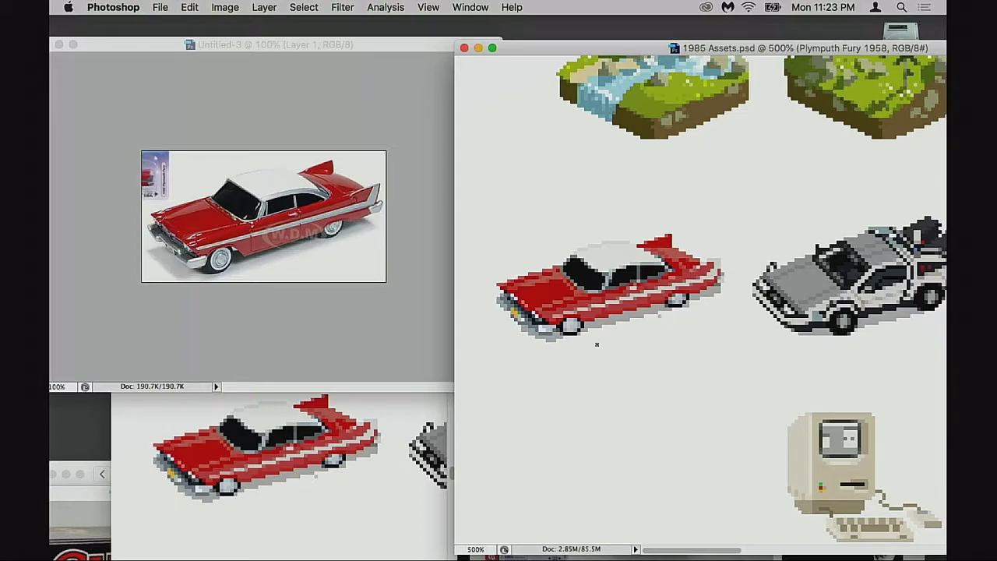
pyautogui.moveTo(543, 286); pyautogui.dragTo(610, 335)
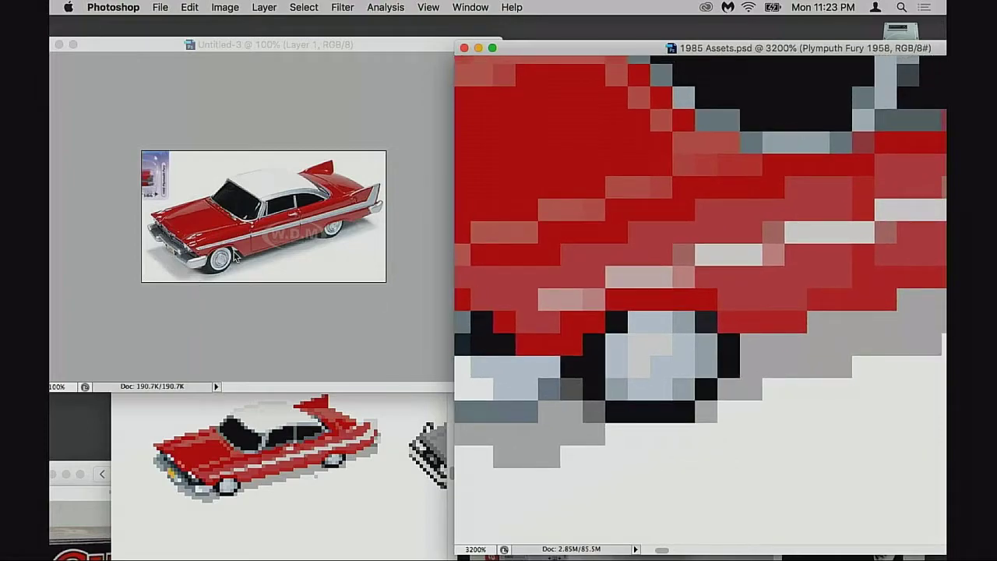
pyautogui.click(684, 301)
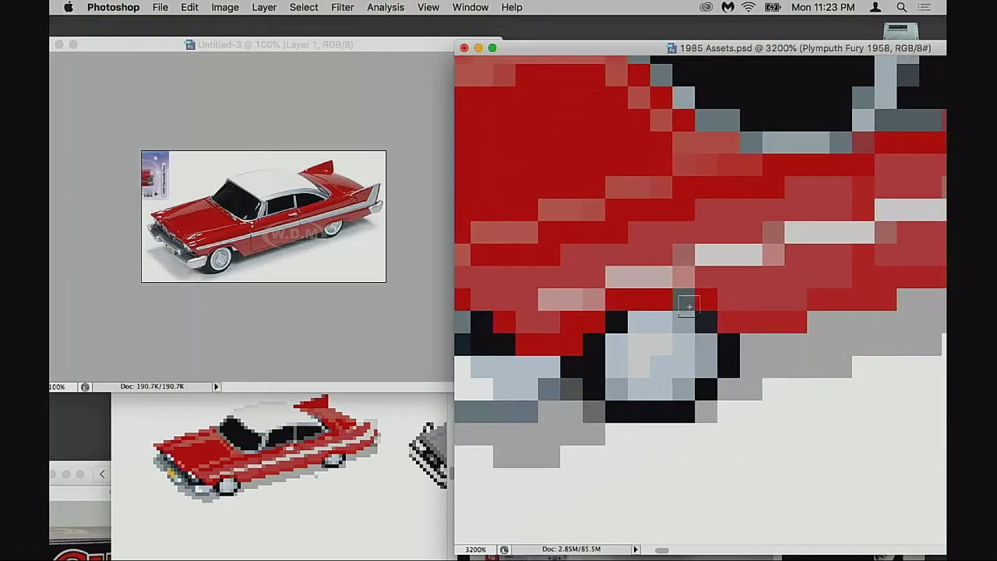
pyautogui.keyDown('alt'); pyautogui.click(711, 343); pyautogui.keyUp('alt')
pyautogui.hscroll(3, 732, 327)
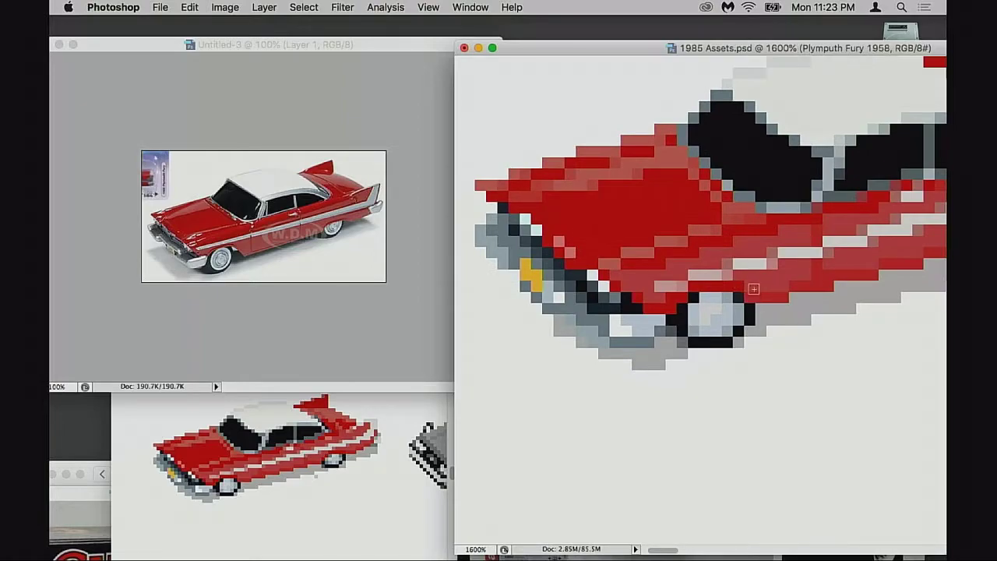
pyautogui.hscroll(3, 732, 296)
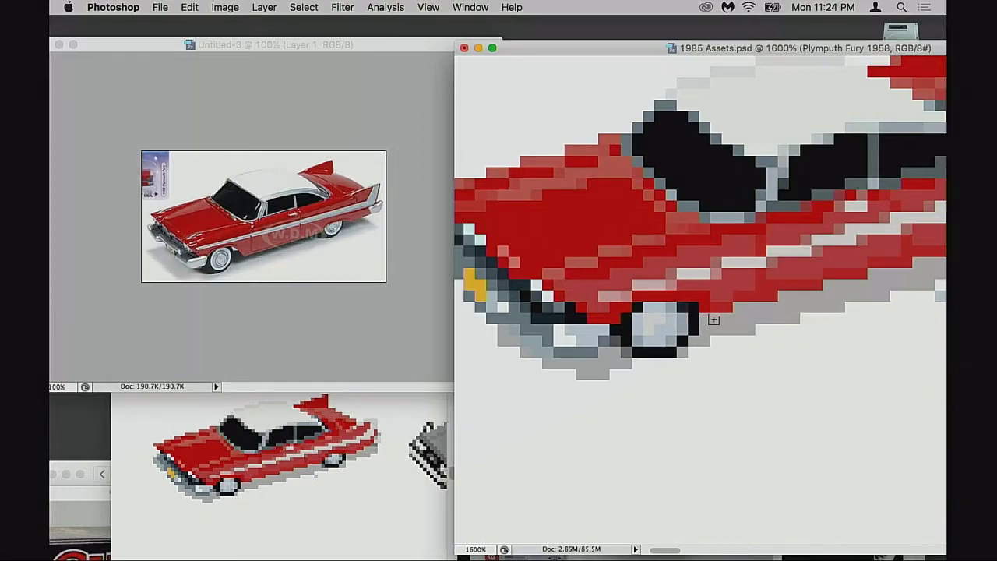
pyautogui.press('super+z')
pyautogui.click(725, 317)
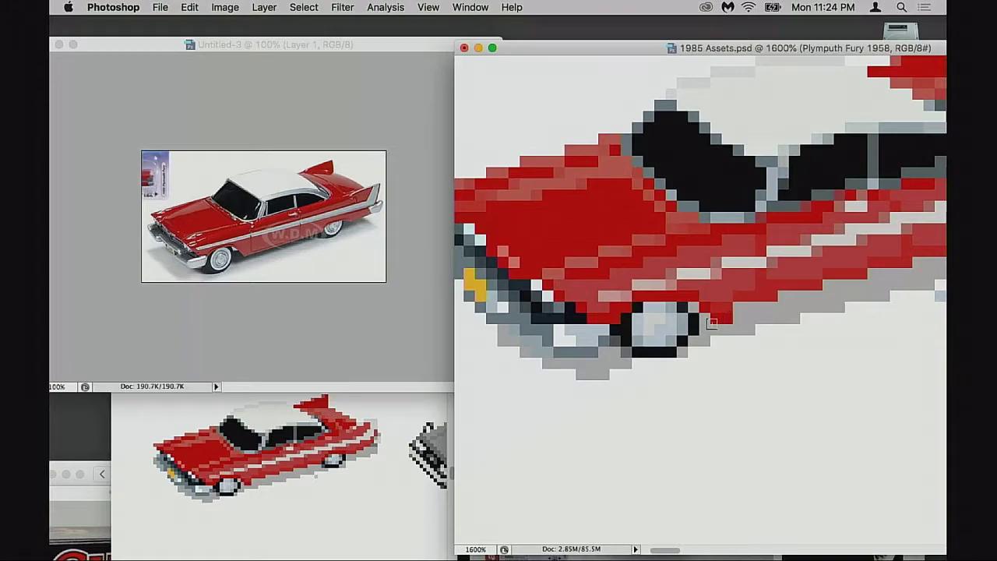
# - Draw a dark red lower edge one pixel further down along the body side behind the front wheel
pyautogui.hscroll(5, 686, 325)
pyautogui.scroll(1, 686, 326)
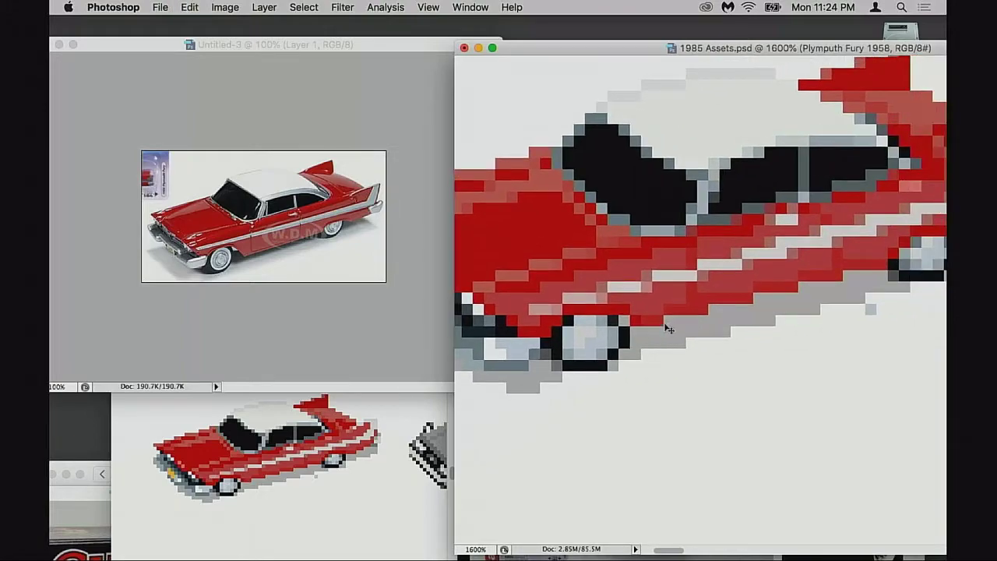
pyautogui.moveTo(649, 326); pyautogui.dragTo(739, 306)
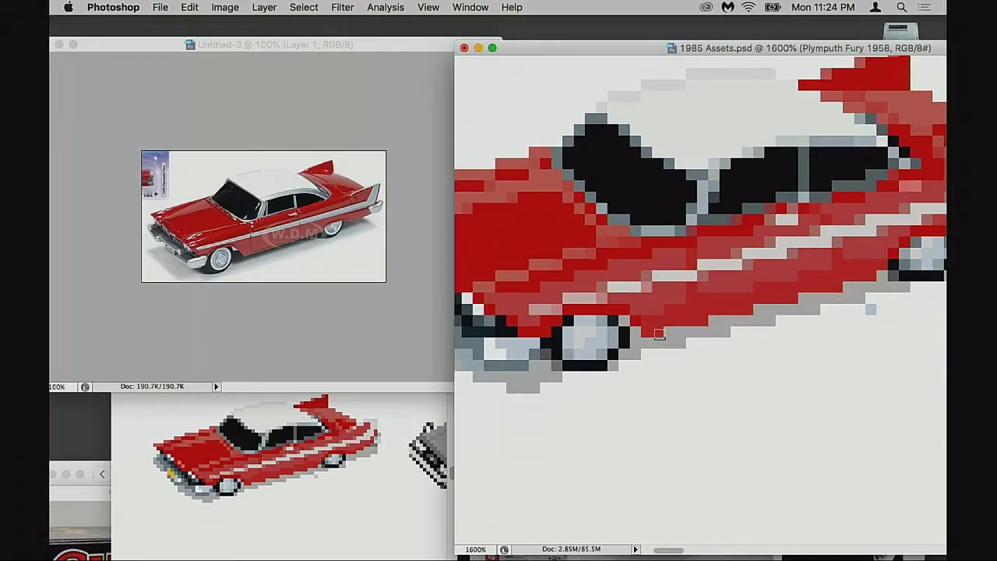
pyautogui.click(640, 334)
# - Fill the body panel above the new lower edge with sampled lighter red and retouch the pixel beside the front wheel
pyautogui.keyDown('alt'); pyautogui.click(656, 305); pyautogui.keyUp('alt')
pyautogui.moveTo(640, 320); pyautogui.dragTo(658, 317)
pyautogui.press('super+z')
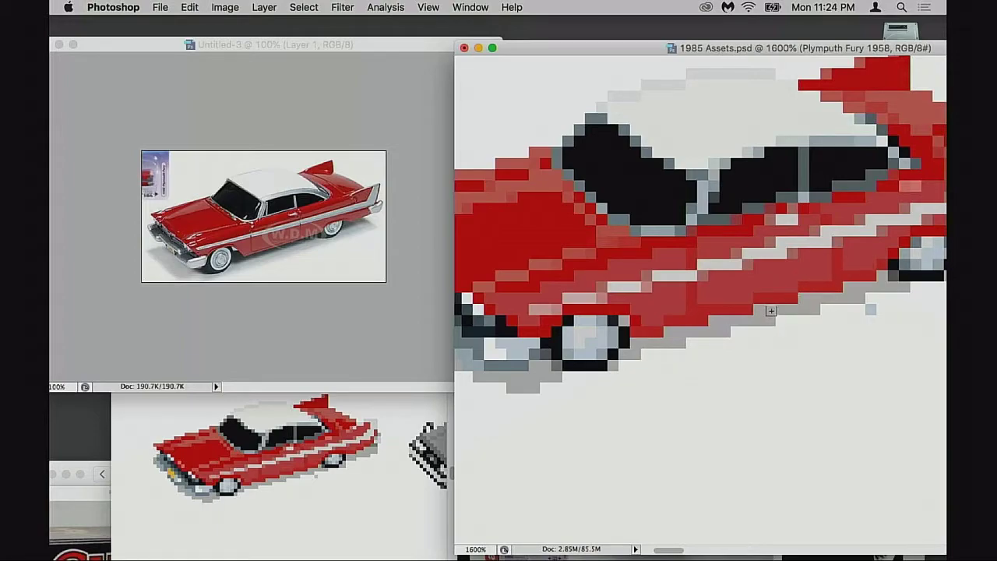
pyautogui.click(637, 333)
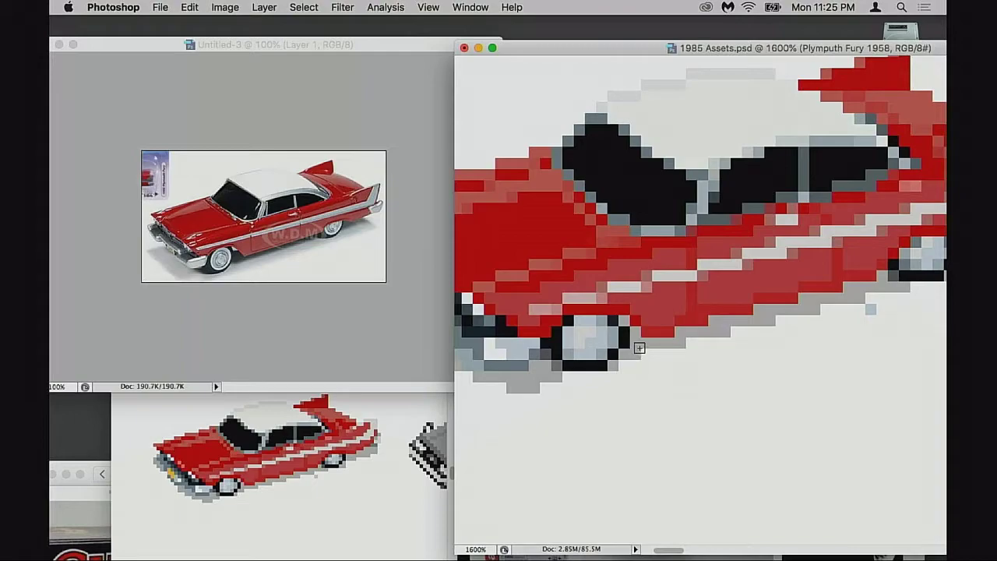
# - Check the reshaped body side at 600% and examine the front wheel area at 1600%
pyautogui.press('super+minus')
pyautogui.press('super+minus')
pyautogui.press('super+minus')
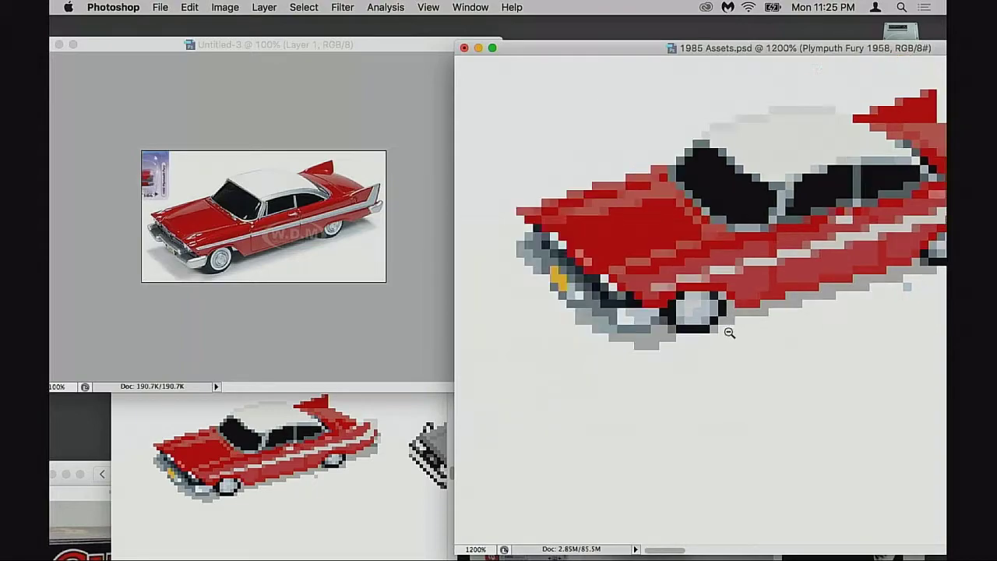
pyautogui.moveTo(736, 335); pyautogui.dragTo(714, 373)
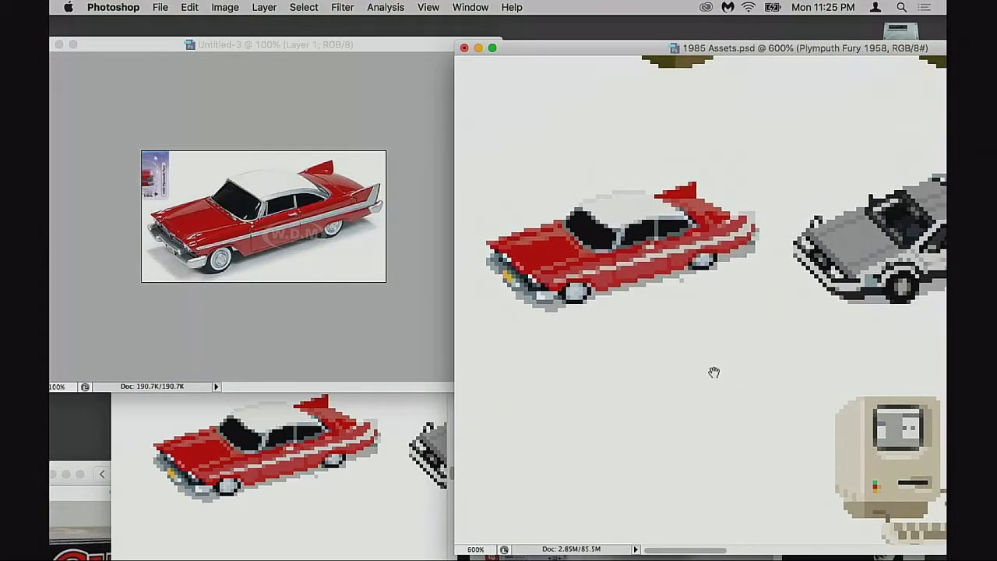
pyautogui.click(620, 310)
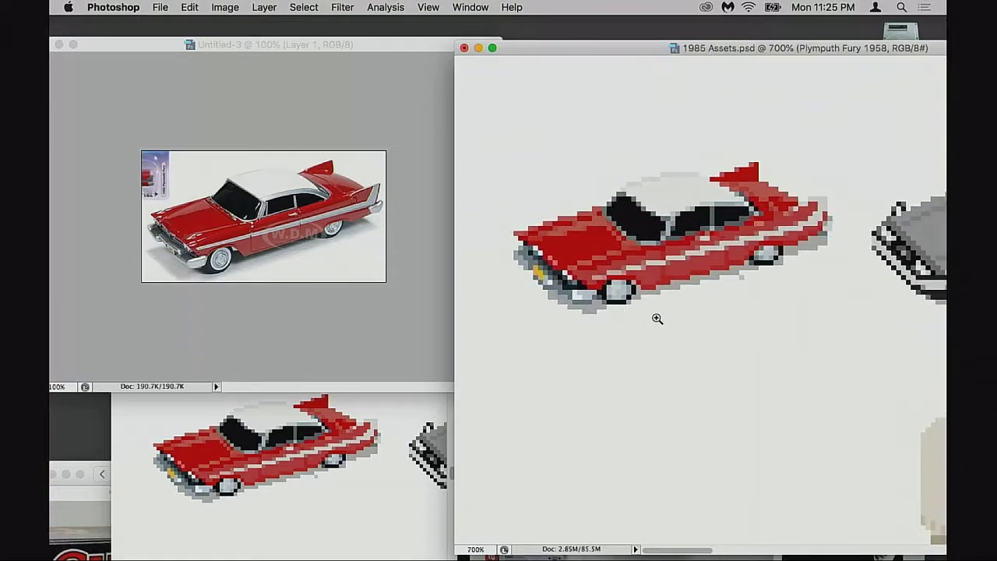
pyautogui.click(662, 313)
pyautogui.click(682, 302)
pyautogui.moveTo(685, 299); pyautogui.dragTo(672, 327)
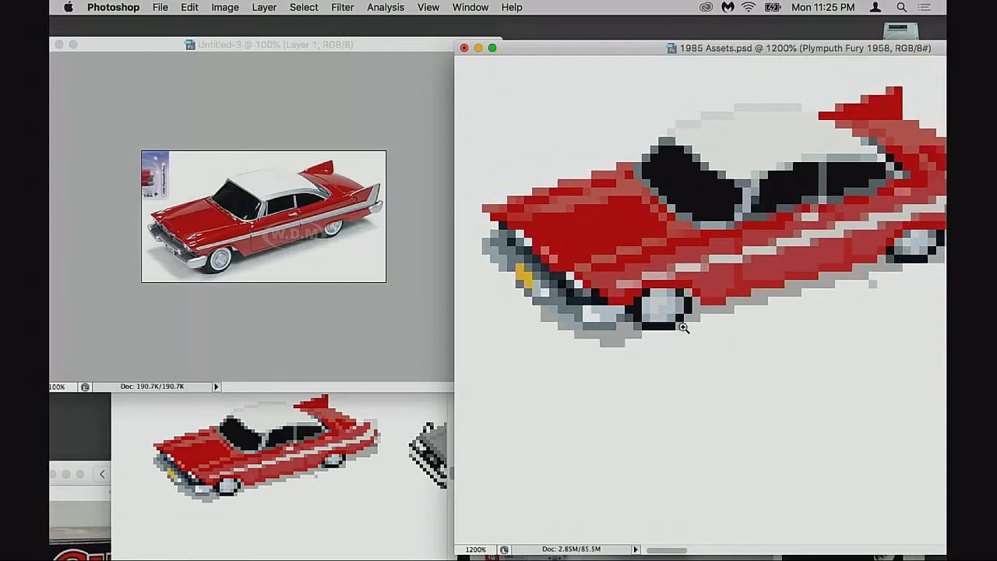
pyautogui.click(683, 328)
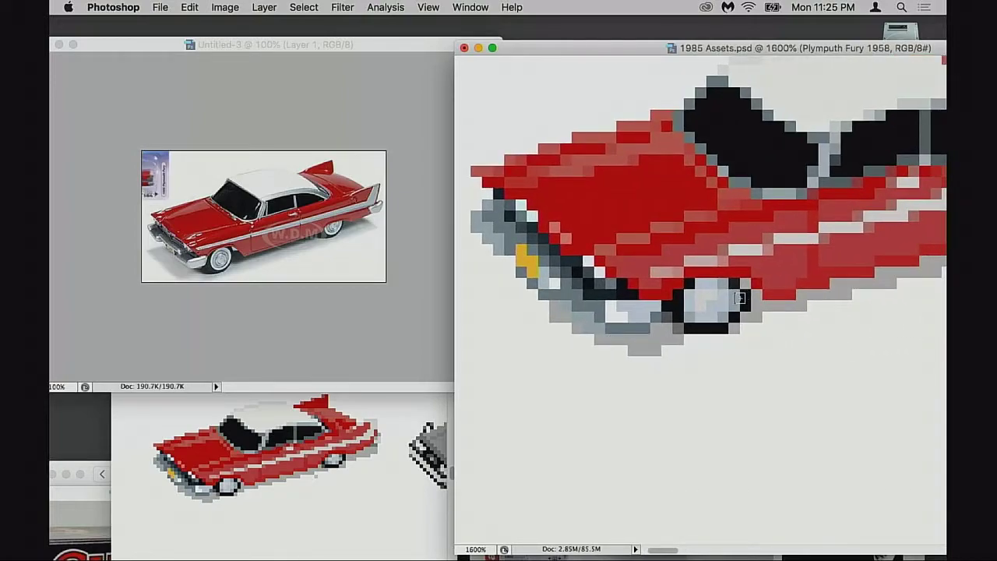
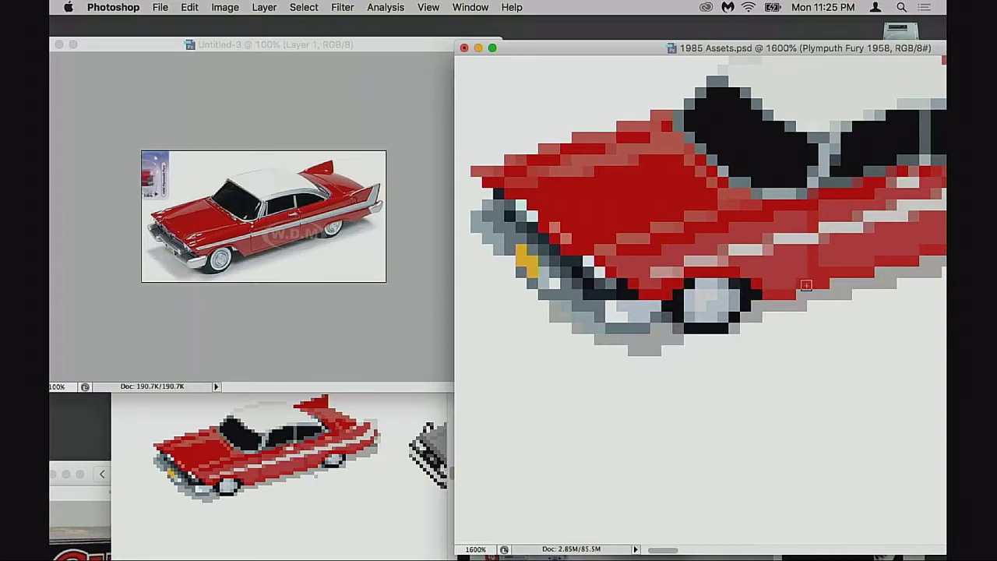
# - View the whole car at 500% and bring the palettes back
pyautogui.keyDown('alt'); pyautogui.click(772, 318); pyautogui.keyUp('alt')
pyautogui.keyDown('alt'); pyautogui.click(772, 319); pyautogui.keyUp('alt')
pyautogui.keyDown('alt'); pyautogui.click(772, 320); pyautogui.keyUp('alt')
pyautogui.keyDown('alt'); pyautogui.click(769, 323); pyautogui.keyUp('alt')
pyautogui.keyDown('alt'); pyautogui.click(769, 324); pyautogui.keyUp('alt')
pyautogui.moveTo(722, 321); pyautogui.dragTo(711, 343)
pyautogui.press('Tab')
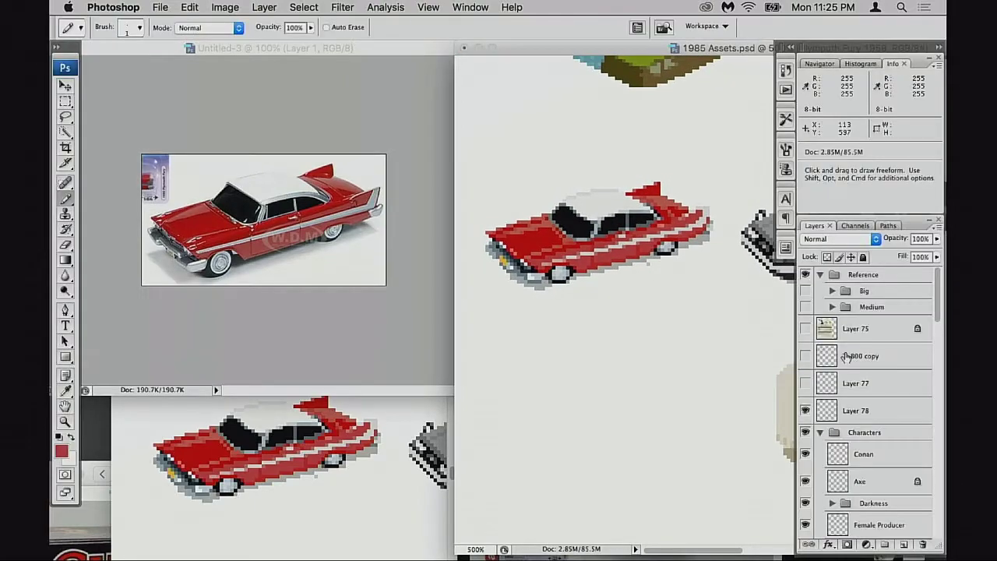
# - Collapse the Characters layer group to reach the layers in the Vehicles group
pyautogui.scroll(-15, 889, 465)
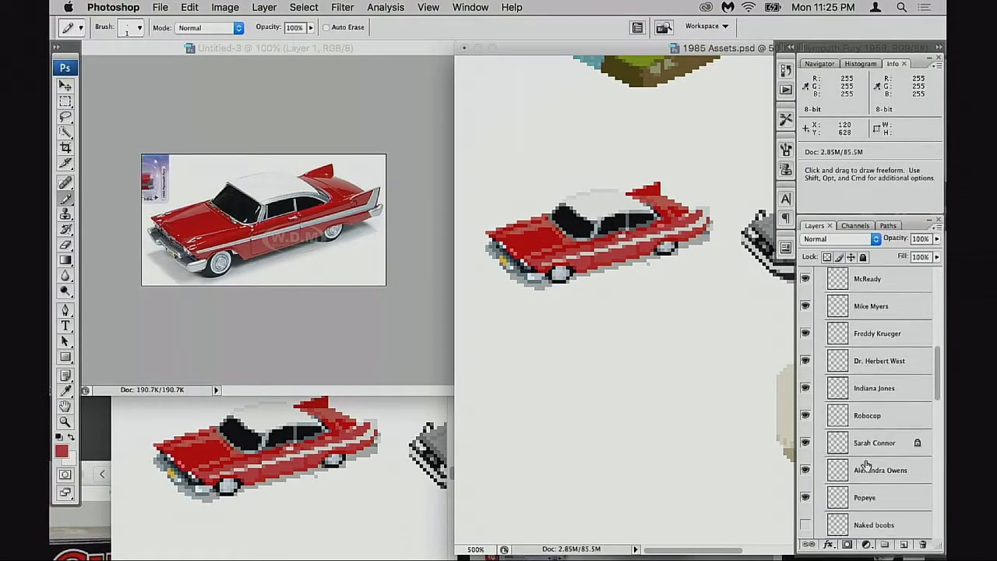
pyautogui.scroll(-6, 873, 467)
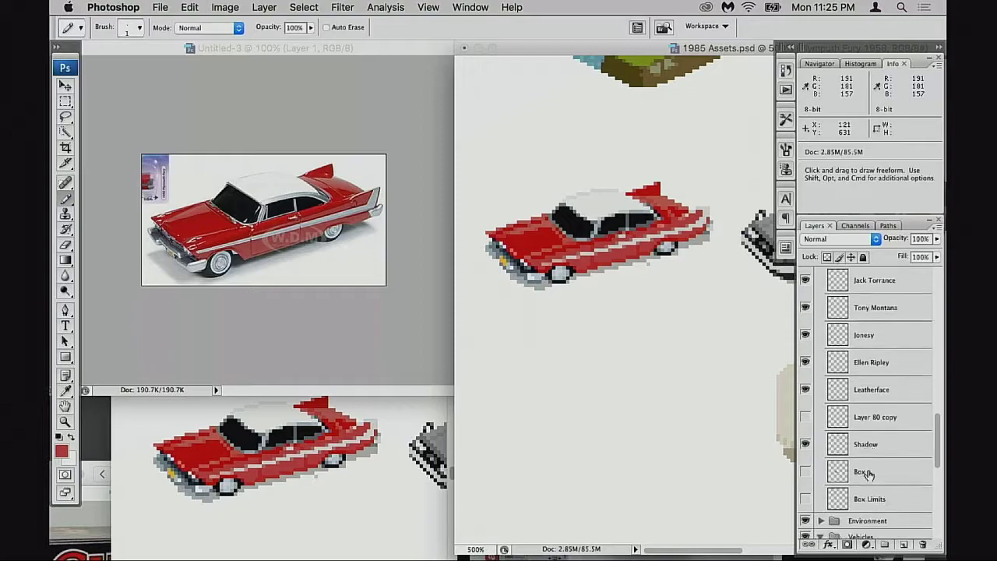
pyautogui.scroll(20, 808, 401)
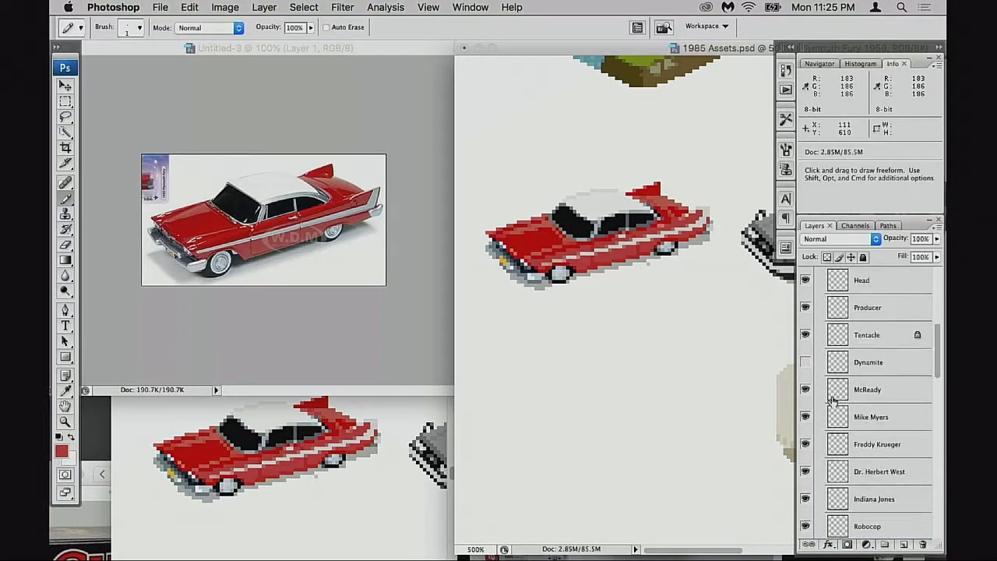
pyautogui.scroll(3, 836, 398)
pyautogui.click(820, 434)
pyautogui.scroll(-6, 822, 438)
pyautogui.scroll(-2, 826, 442)
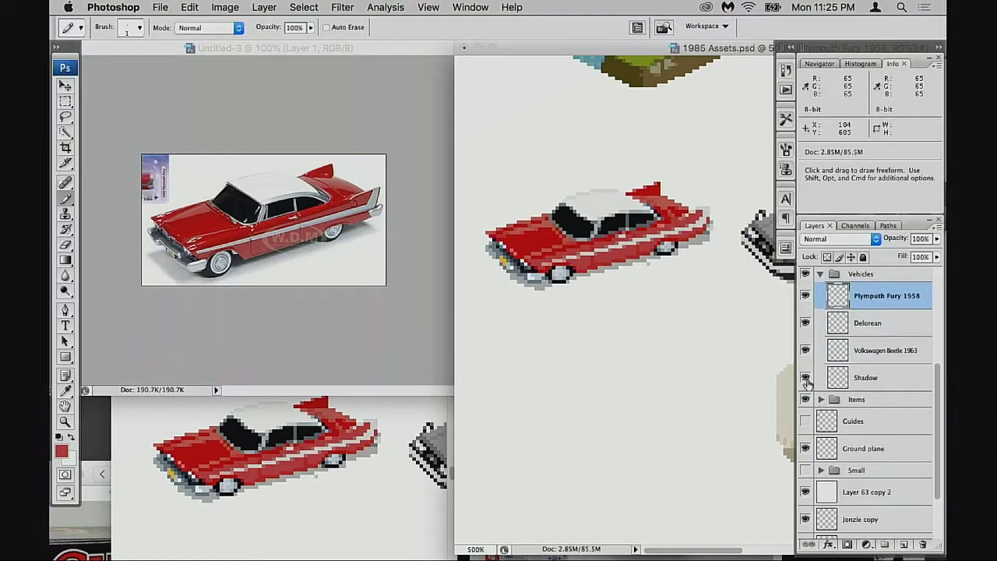
# - Select the Shadow layer in the Vehicles group and set its opacity to 100%
pyautogui.press('super+space')
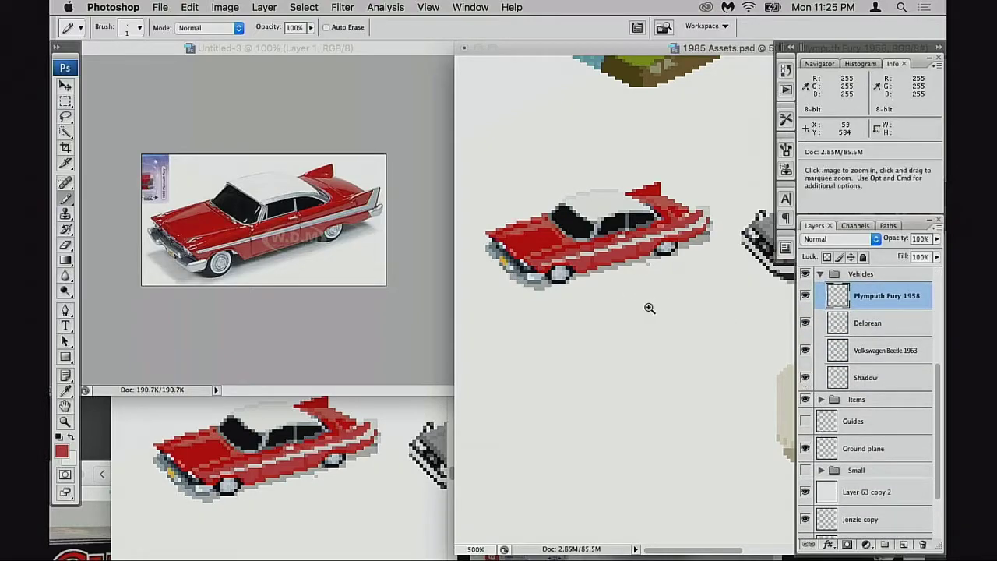
pyautogui.click(840, 377)
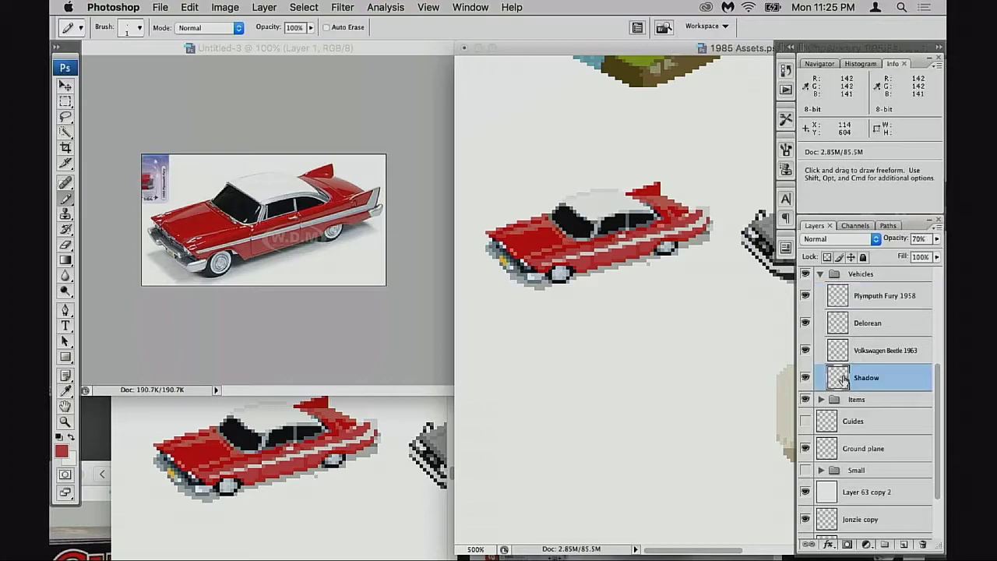
pyautogui.press('v')
pyautogui.press('0')
# - Sample the shadow grey and extend the shadow one pixel row lower beneath the car's side
pyautogui.press('super+space')
pyautogui.moveTo(599, 239); pyautogui.dragTo(659, 319)
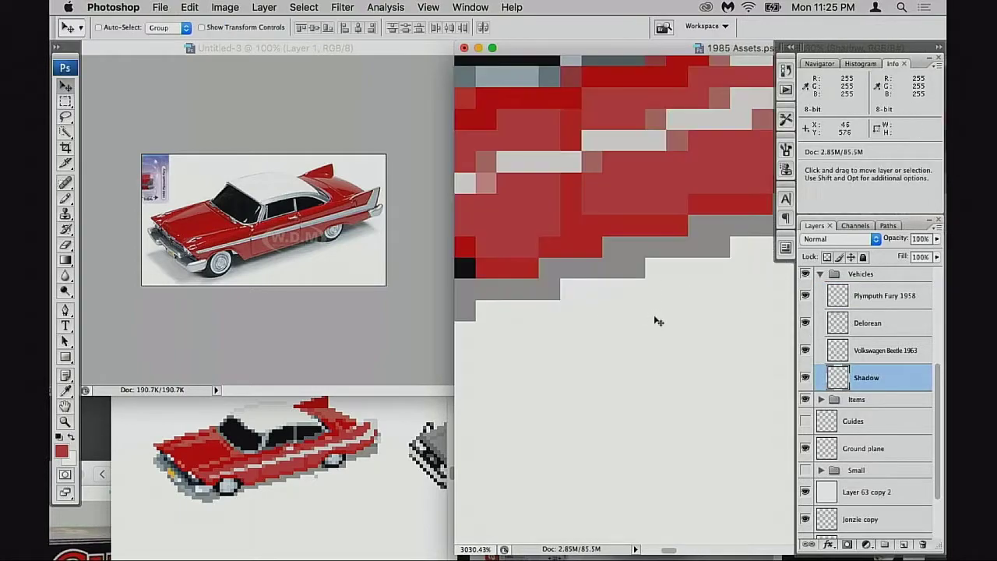
pyautogui.press('i')
pyautogui.click(627, 261)
pyautogui.press('b')
pyautogui.moveTo(642, 284); pyautogui.dragTo(573, 288)
pyautogui.moveTo(718, 265); pyautogui.dragTo(657, 265)
pyautogui.press('space')
pyautogui.moveTo(767, 261)
pyautogui.mouseDown()
pyautogui.moveTo(626, 306)
pyautogui.moveTo(599, 293)
pyautogui.mouseUp()
pyautogui.press('Tab')
# - Continue the lowered grey shadow edge along the body up to the rear wheel
pyautogui.moveTo(744, 273); pyautogui.dragTo(692, 267)
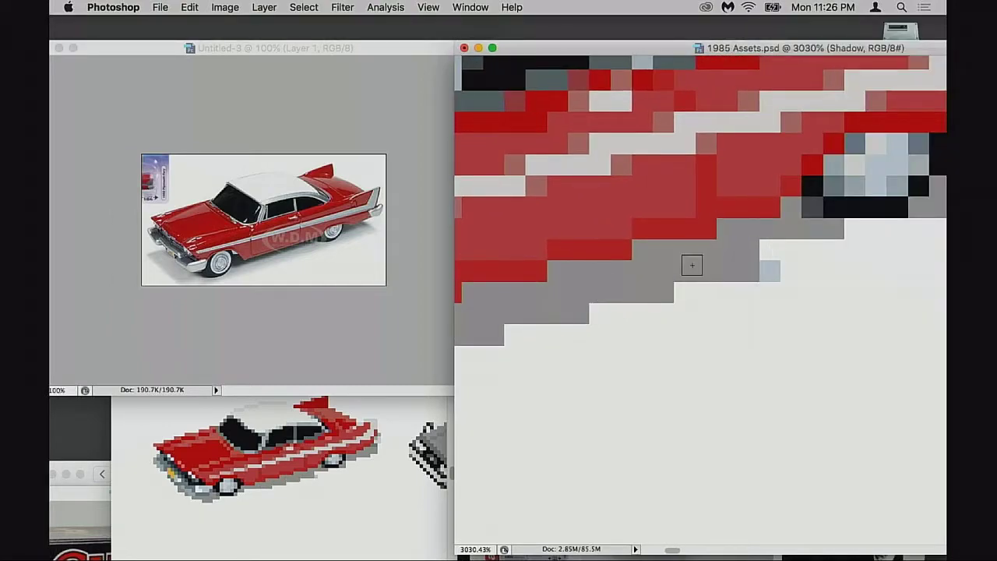
pyautogui.moveTo(816, 247); pyautogui.dragTo(769, 249)
pyautogui.press('space')
pyautogui.moveTo(694, 292)
pyautogui.mouseDown()
pyautogui.moveTo(759, 285)
pyautogui.moveTo(648, 276)
pyautogui.moveTo(632, 293)
pyautogui.mouseUp()
pyautogui.click(771, 249)
pyautogui.press('space')
pyautogui.moveTo(811, 245)
pyautogui.mouseDown()
pyautogui.moveTo(672, 304)
pyautogui.moveTo(720, 293)
pyautogui.mouseUp()
# - Check the extended shadow under the car at 1600% and 800%, undoing the last change
pyautogui.keyDown('alt'); pyautogui.click(701, 303); pyautogui.keyUp('alt')
pyautogui.moveTo(576, 308); pyautogui.dragTo(764, 275)
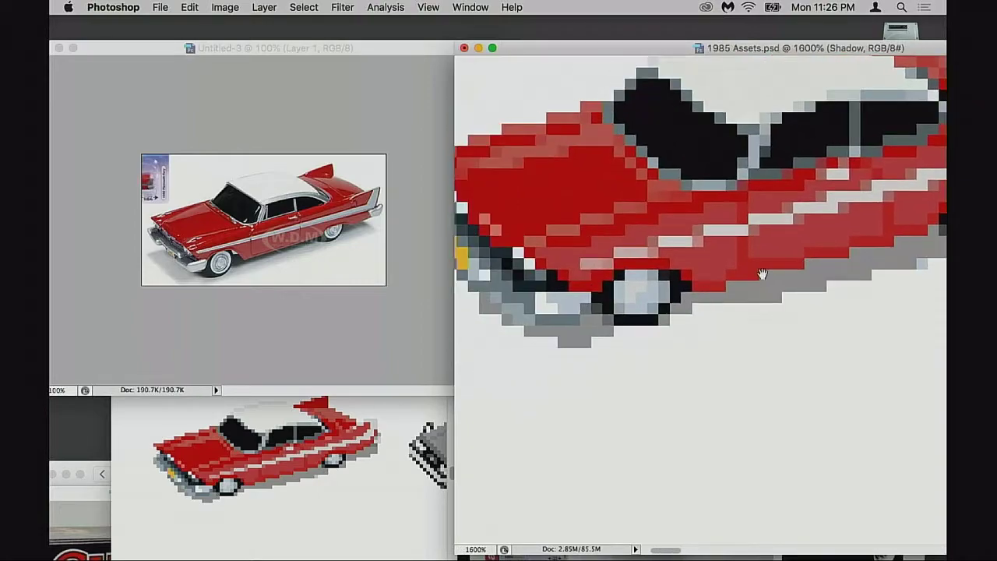
pyautogui.moveTo(719, 309)
pyautogui.mouseDown()
pyautogui.moveTo(697, 307)
pyautogui.moveTo(601, 369)
pyautogui.mouseUp()
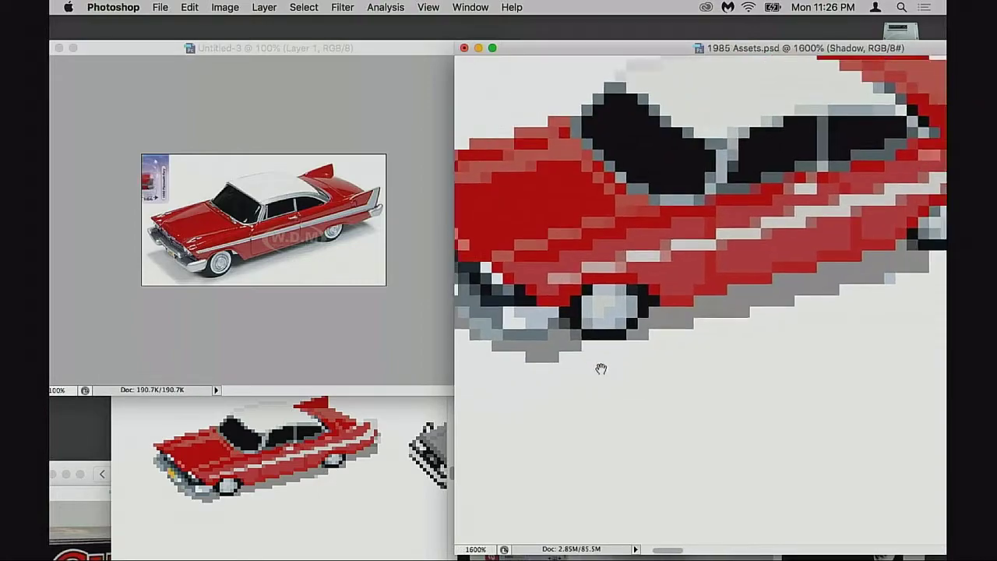
pyautogui.keyDown('alt'); pyautogui.click(676, 348); pyautogui.keyUp('alt')
pyautogui.keyDown('alt'); pyautogui.click(677, 350); pyautogui.keyUp('alt')
pyautogui.moveTo(787, 305); pyautogui.dragTo(673, 355)
pyautogui.press('super+z')
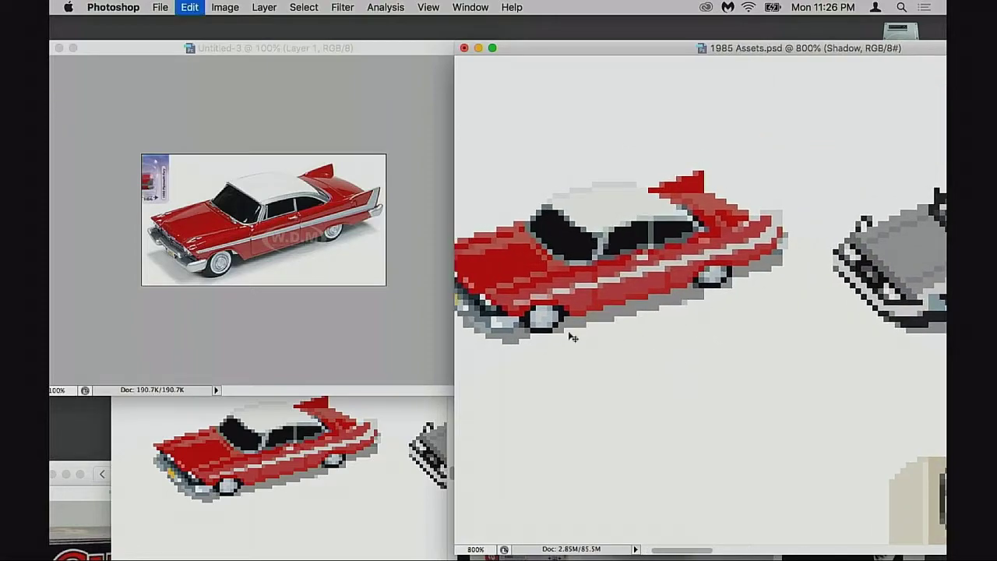
pyautogui.moveTo(620, 352); pyautogui.dragTo(703, 334)
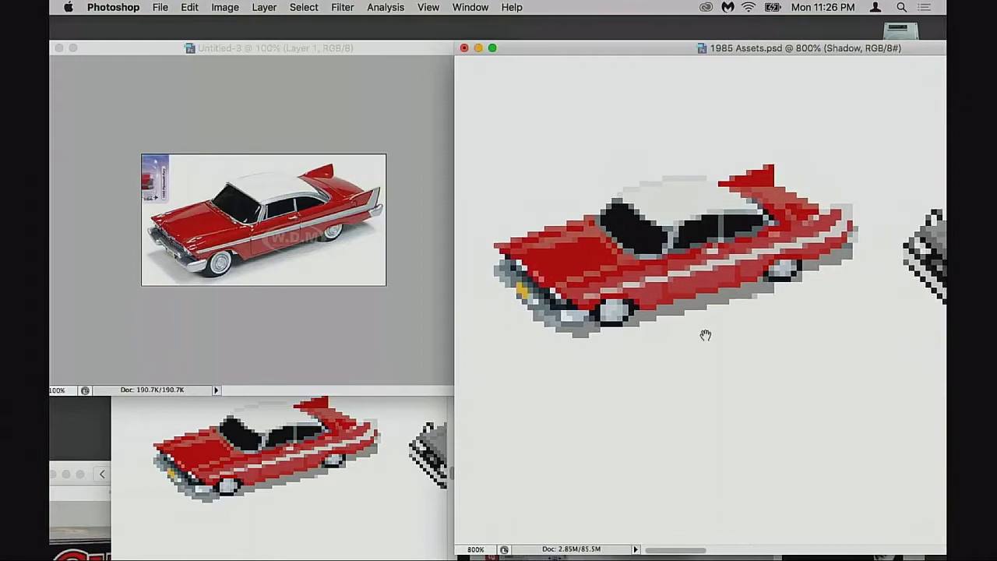
# - Set the Shadow layer's opacity back to 70%
pyautogui.press('Tab')
pyautogui.press('v')
pyautogui.press('7')
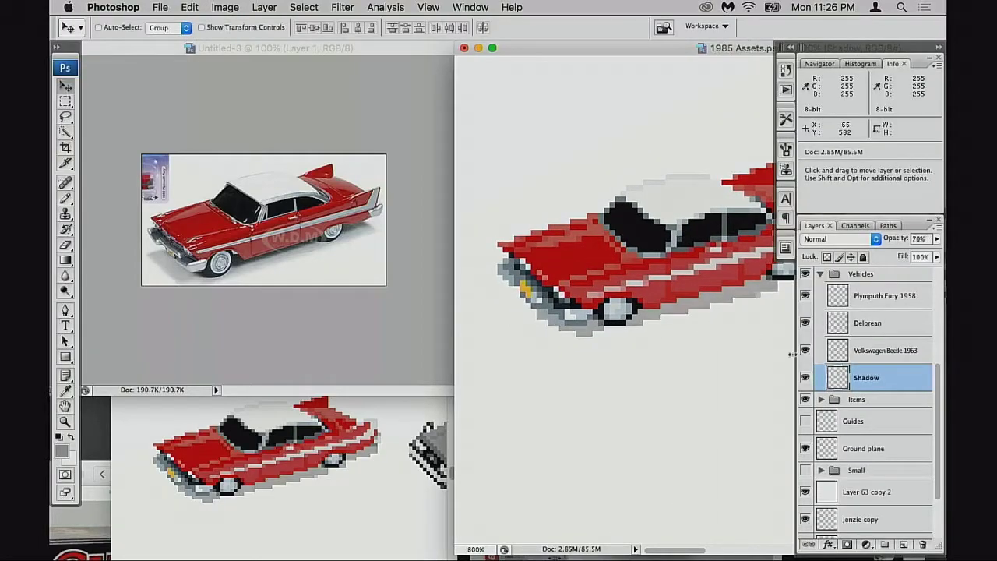
pyautogui.moveTo(786, 372); pyautogui.dragTo(741, 378)
# - Select the 1958 Plymouth Fury layer and toggle its visibility off and on to identify its pixels
pyautogui.scroll(3, 853, 375)
pyautogui.scroll(1, 854, 376)
pyautogui.click(864, 345)
pyautogui.click(804, 347)
pyautogui.click(805, 347)
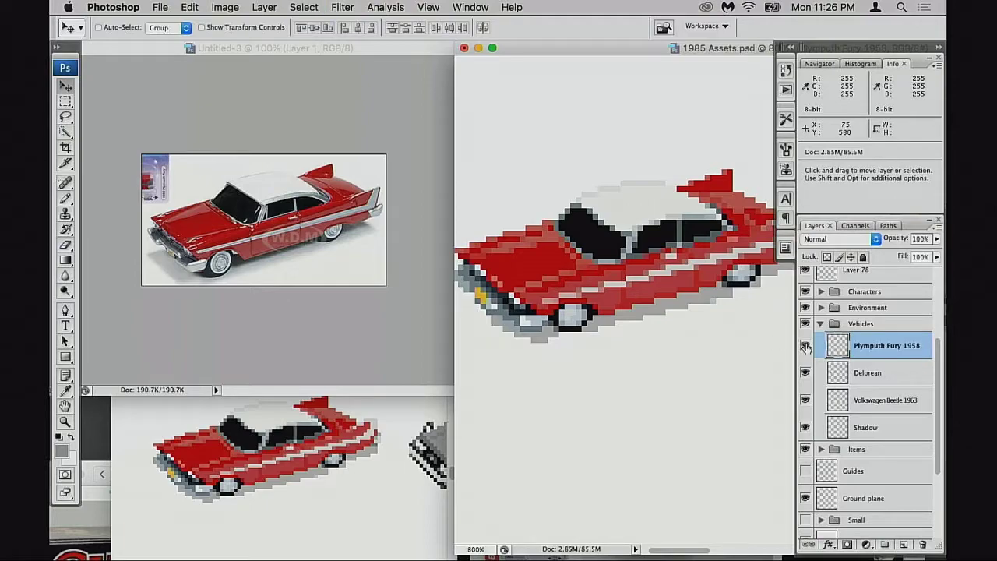
# - Erase the stray light blue pixel below the car's side near the rear wheel
pyautogui.press('b')
pyautogui.moveTo(703, 329); pyautogui.dragTo(666, 352)
pyautogui.keyDown('alt'); pyautogui.click(671, 352); pyautogui.keyUp('alt')
pyautogui.keyDown('alt'); pyautogui.click(673, 352); pyautogui.keyUp('alt')
pyautogui.keyDown('alt'); pyautogui.click(675, 351); pyautogui.keyUp('alt')
pyautogui.moveTo(682, 317); pyautogui.dragTo(667, 382)
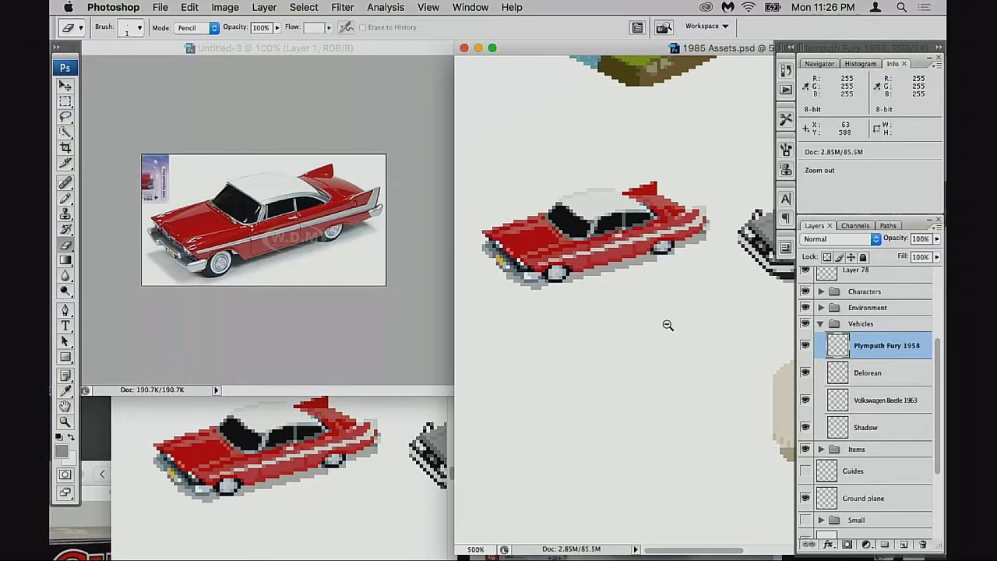
# - Compare the car at 400% and 500% with the reference photo, and move the photo's window down
pyautogui.scroll(-2, 666, 325)
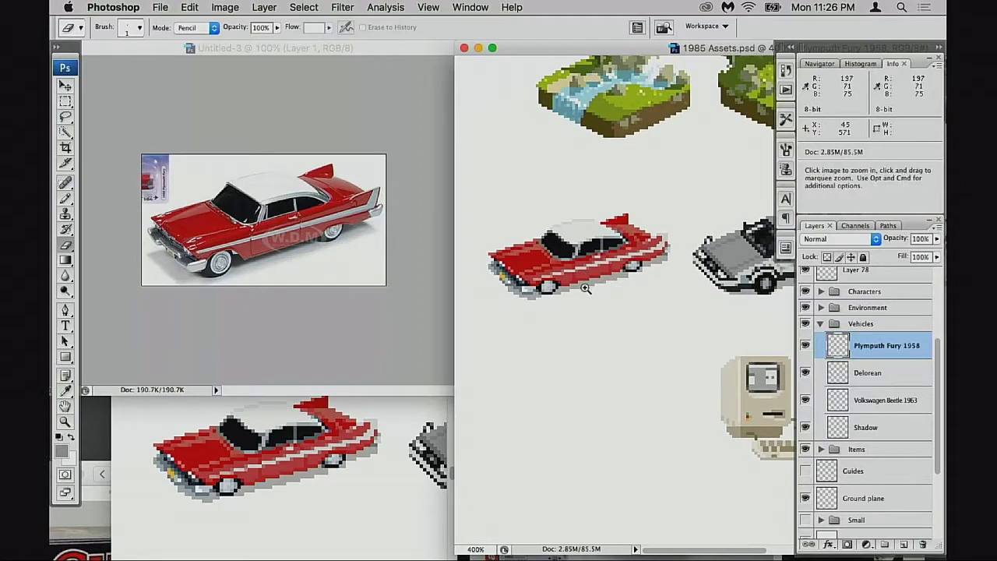
pyautogui.scroll(1, 586, 285)
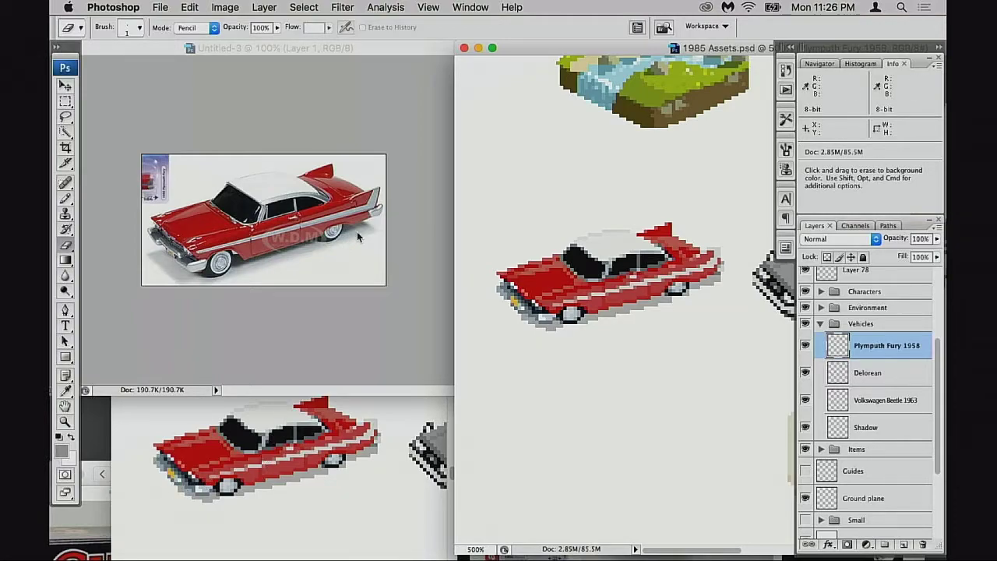
pyautogui.moveTo(336, 53); pyautogui.dragTo(306, 93)
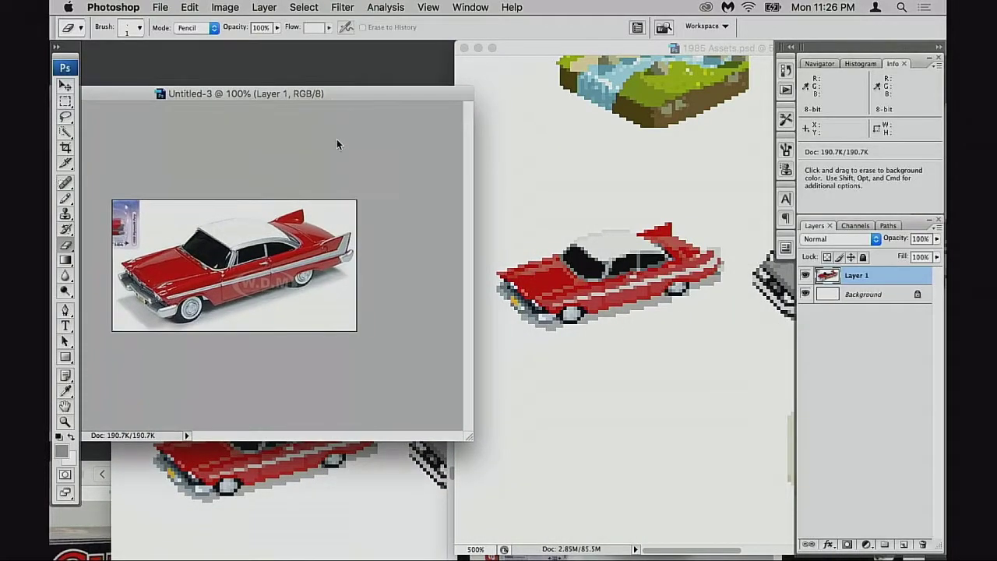
# - Resize the Untitled-3 reference photo to 65 pixels wide with nearest-neighbor resampling
pyautogui.press('m')
pyautogui.moveTo(344, 93); pyautogui.dragTo(336, 84)
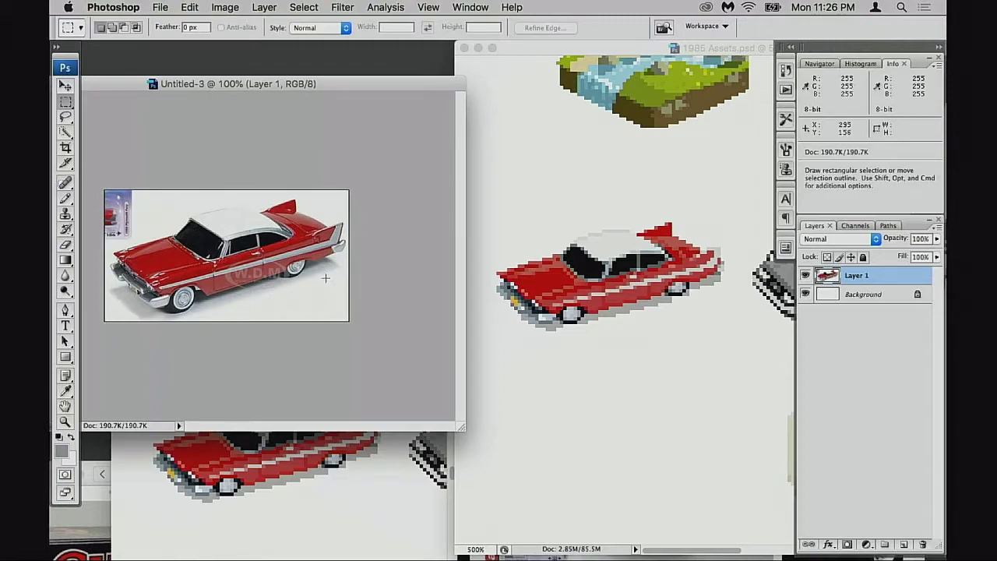
pyautogui.moveTo(373, 83)
pyautogui.mouseDown()
pyautogui.moveTo(396, 67)
pyautogui.moveTo(425, 71)
pyautogui.moveTo(387, 76)
pyautogui.mouseUp()
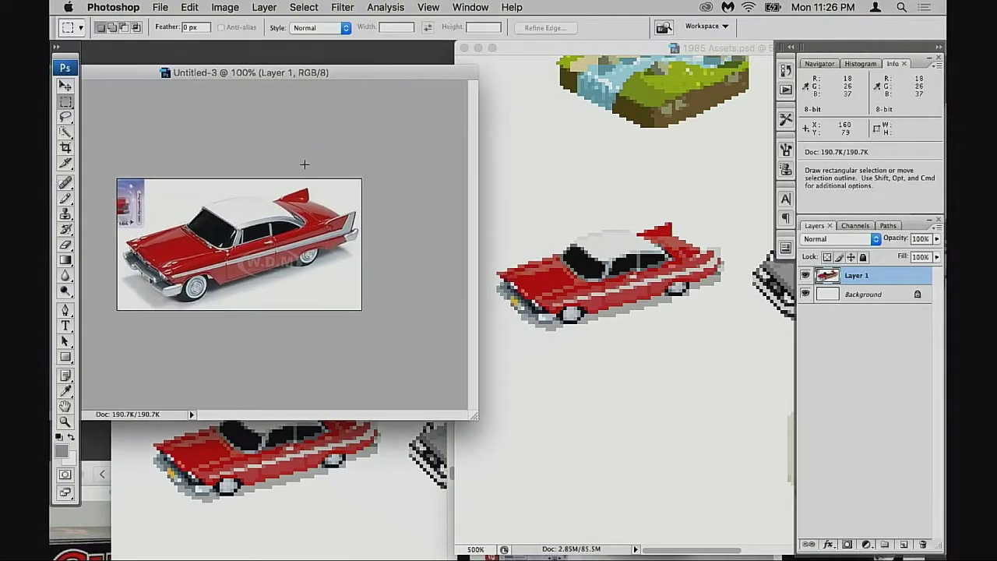
pyautogui.press('alt+super+i')
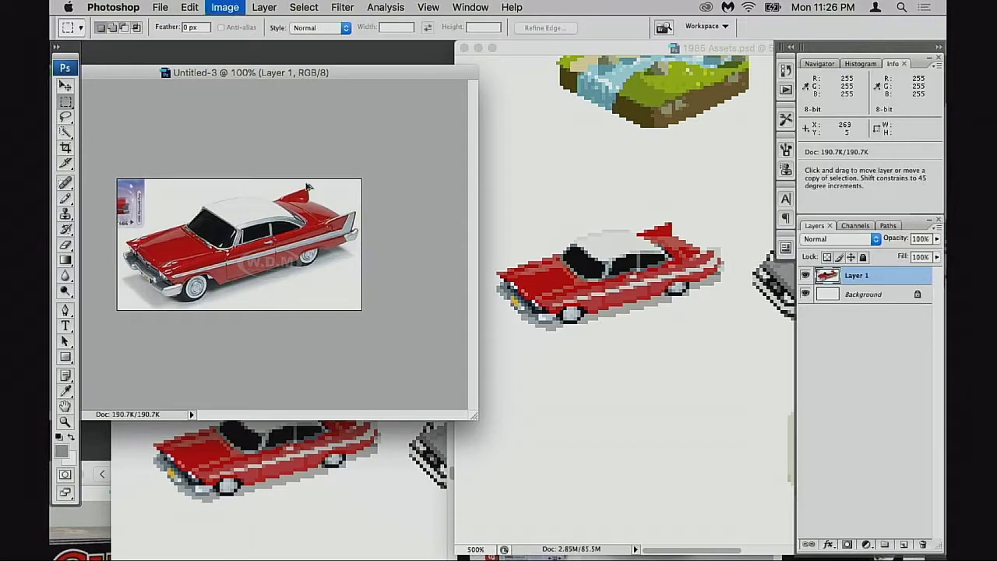
pyautogui.click(640, 360)
pyautogui.click(644, 332)
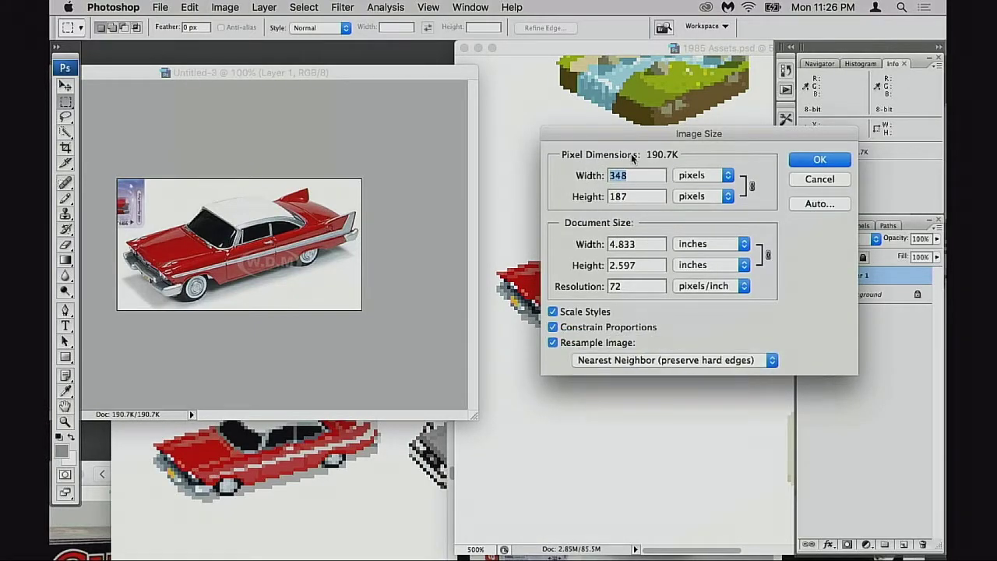
pyautogui.write('65')
pyautogui.press('Return')
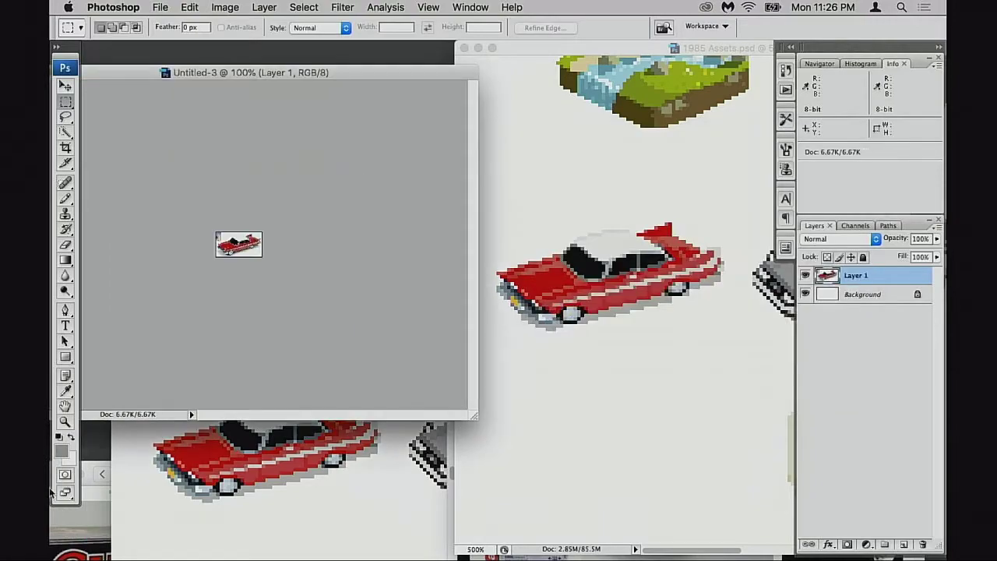
# - Copy the reduced photo into the 1985 Assets file as a new layer and place it above the pixel-art Plymouth
pyautogui.click(723, 337)
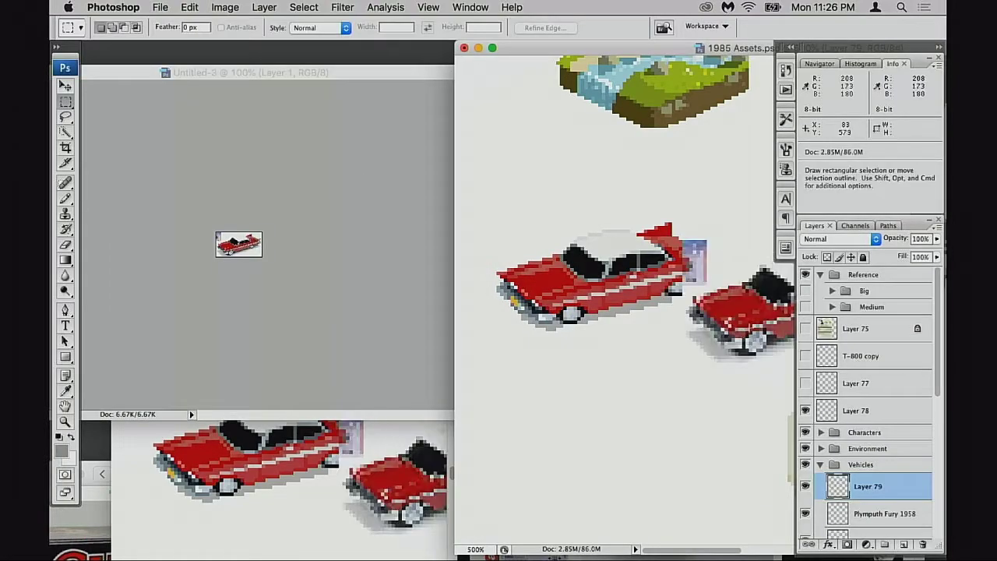
pyautogui.press('v')
pyautogui.moveTo(759, 347); pyautogui.dragTo(566, 209)
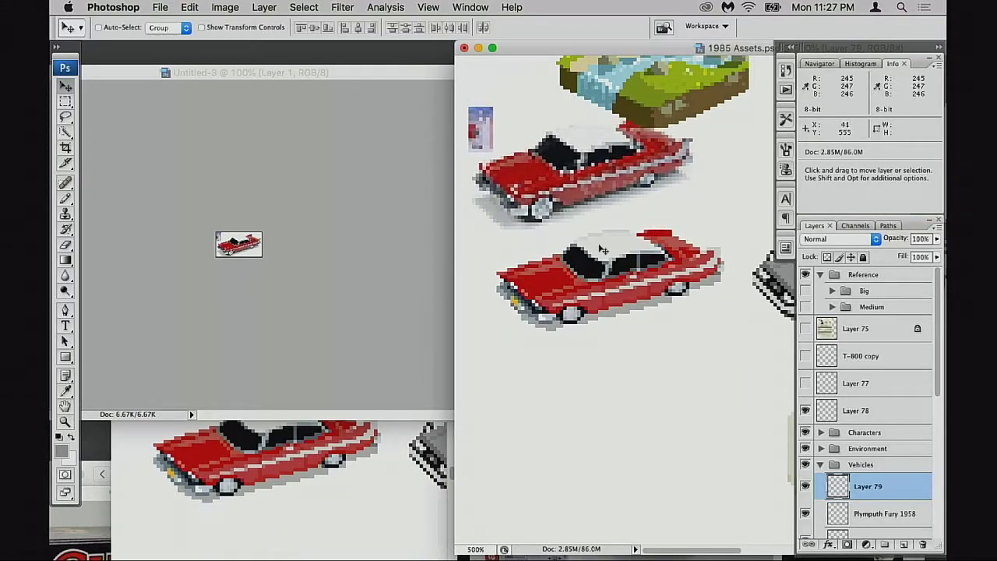
pyautogui.press('f')
pyautogui.scroll(2, 327, 269)
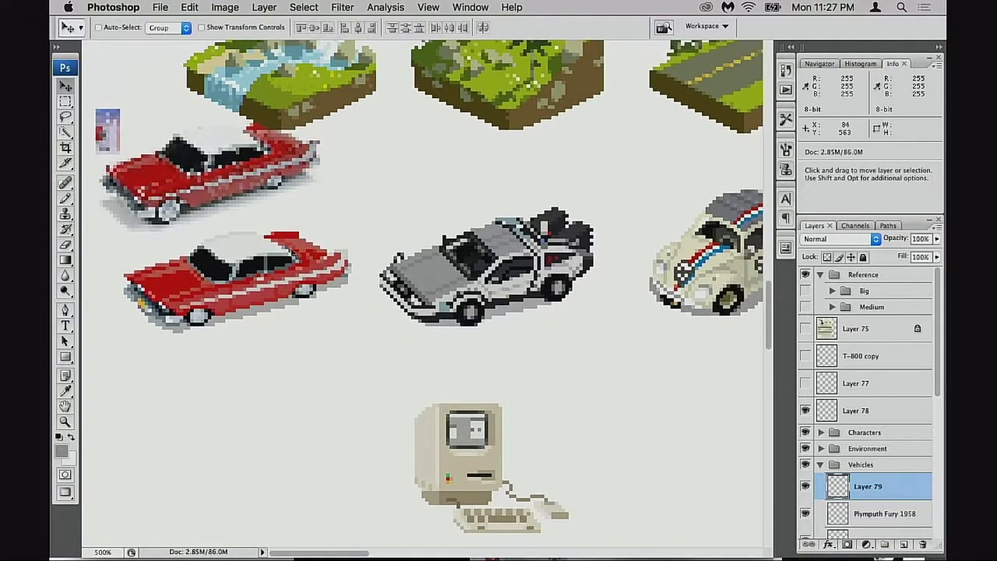
# - Move the reduced photo below the pixel-art Plymouth and back above it to compare the two cars
pyautogui.moveTo(237, 206); pyautogui.dragTo(248, 350)
pyautogui.moveTo(240, 357); pyautogui.dragTo(289, 353)
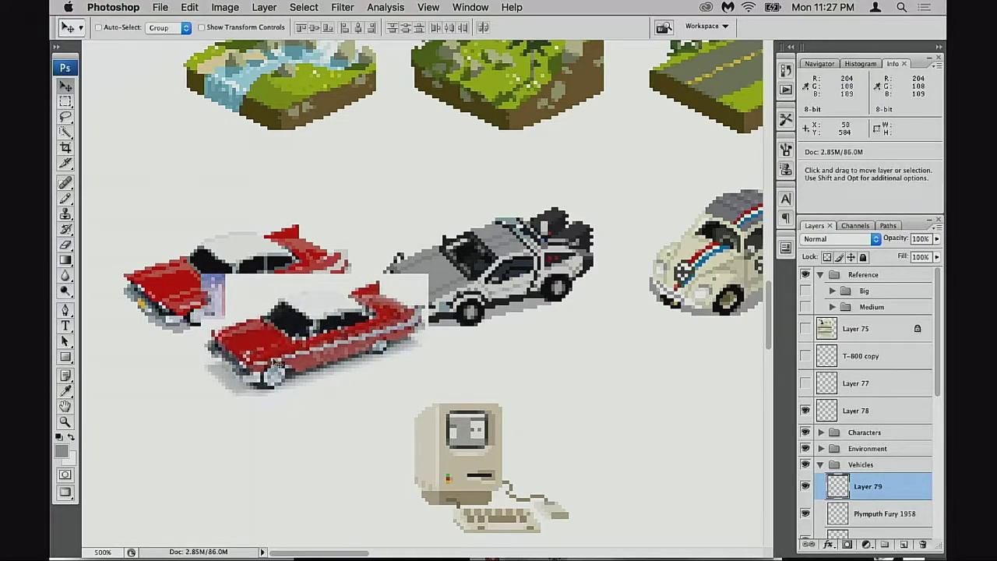
pyautogui.moveTo(299, 356); pyautogui.dragTo(252, 418)
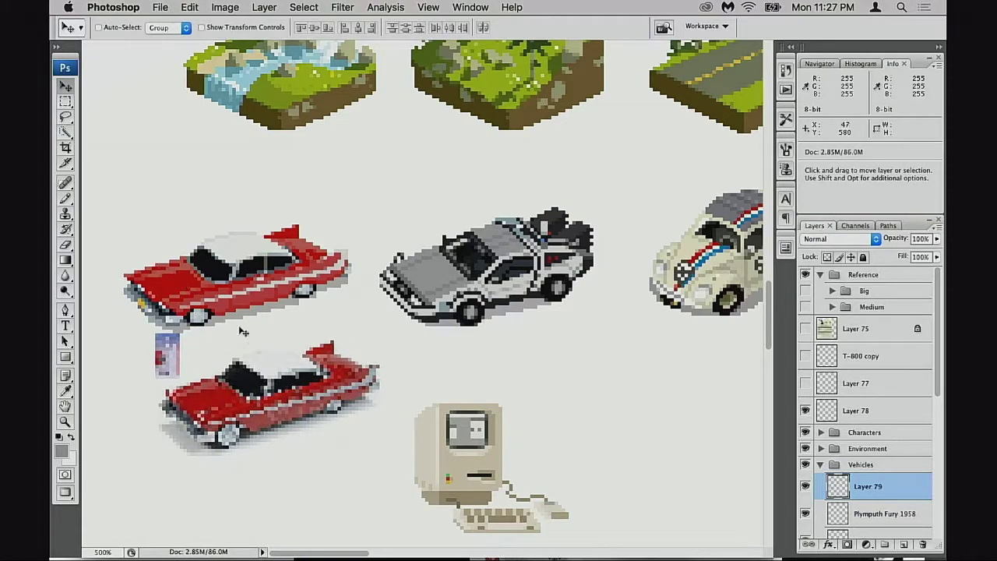
pyautogui.moveTo(262, 371); pyautogui.dragTo(189, 384)
pyautogui.moveTo(223, 434); pyautogui.dragTo(279, 183)
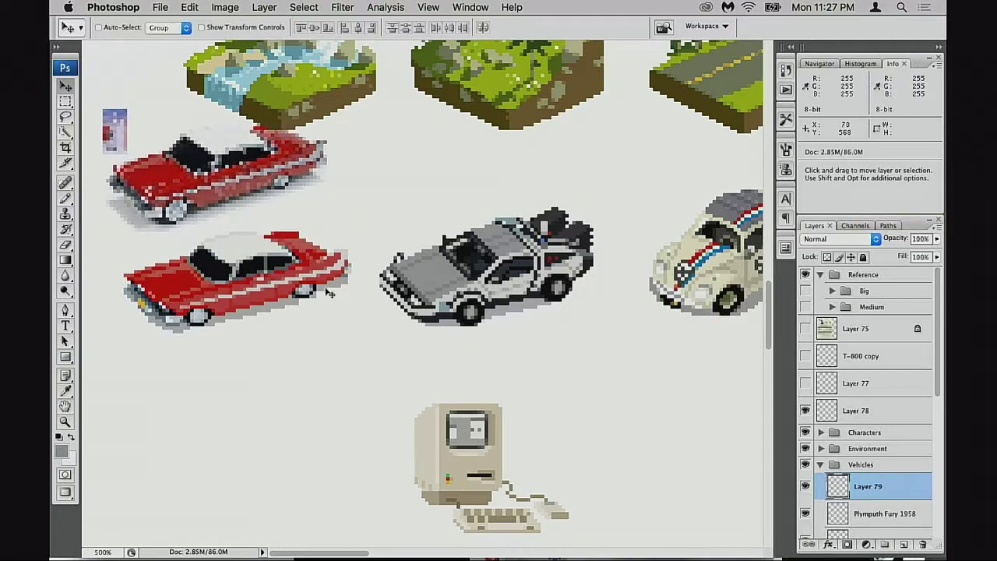
pyautogui.moveTo(201, 201); pyautogui.dragTo(194, 211)
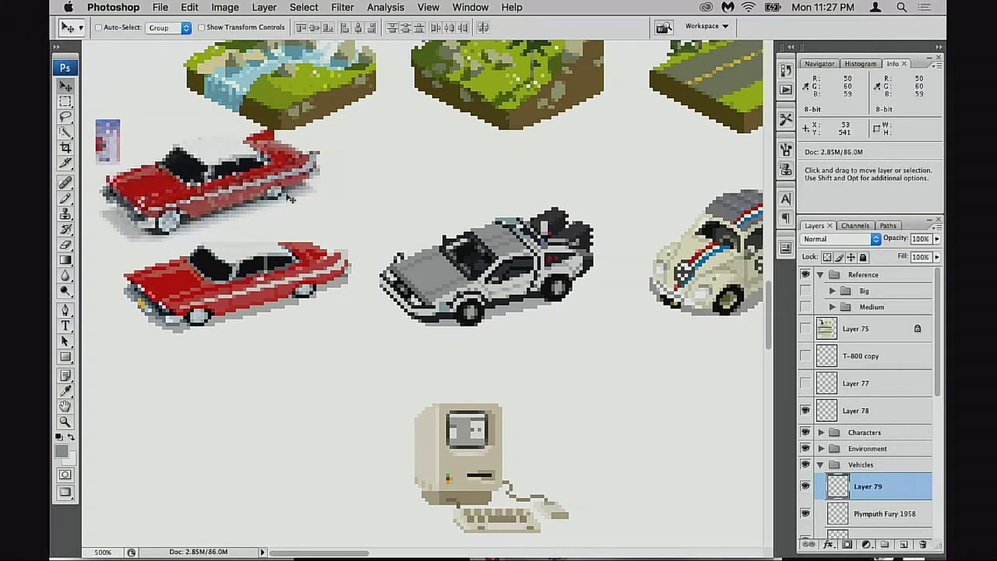
# - Reposition the reduced photo around the pixel-art Plymouth, compare them at 400%, and undo the last move
pyautogui.moveTo(186, 220); pyautogui.dragTo(233, 277)
pyautogui.scroll(3, 321, 354)
pyautogui.moveTo(292, 349); pyautogui.dragTo(137, 255)
pyautogui.moveTo(265, 281); pyautogui.dragTo(257, 377)
pyautogui.moveTo(271, 337); pyautogui.dragTo(267, 253)
pyautogui.moveTo(220, 286); pyautogui.dragTo(217, 178)
pyautogui.moveTo(260, 258); pyautogui.dragTo(260, 311)
pyautogui.keyDown('alt'); pyautogui.click(260, 316); pyautogui.keyUp('alt')
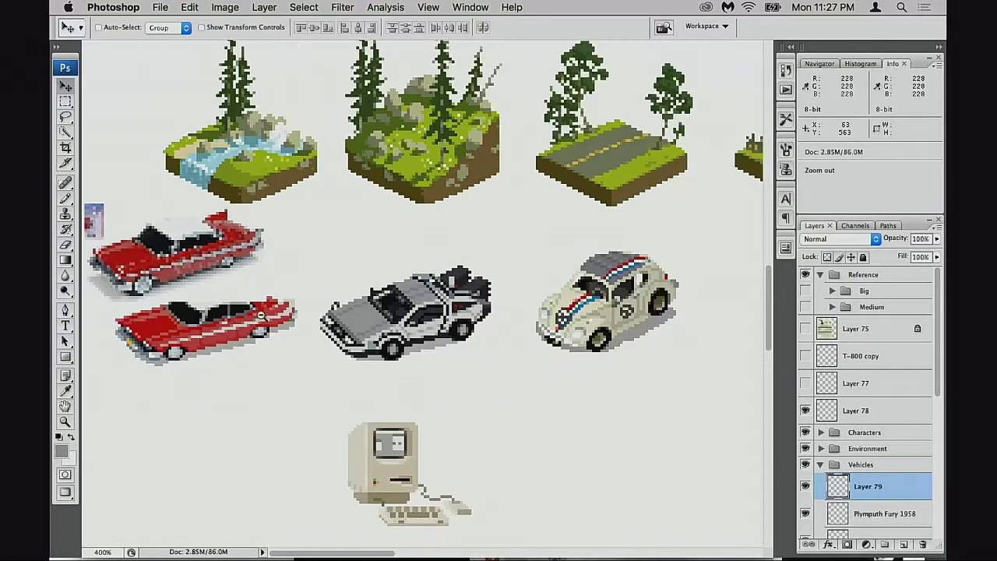
pyautogui.press('super+z')
pyautogui.scroll(-3, 259, 355)
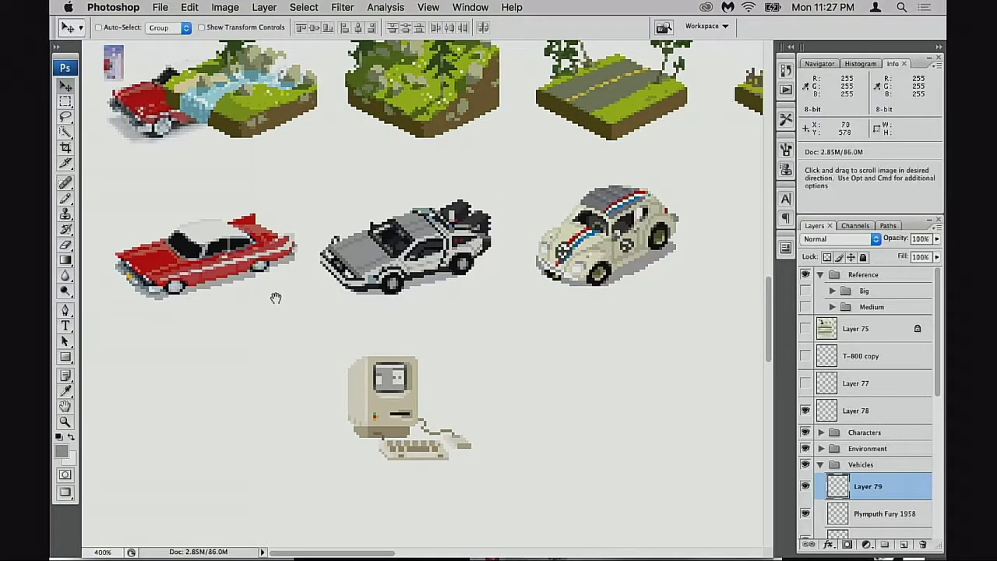
# - Move the reduced photo beneath the pixel-art Plymouth, beside the computer, for a direct comparison
pyautogui.scroll(2, 310, 327)
pyautogui.scroll(-2, 312, 315)
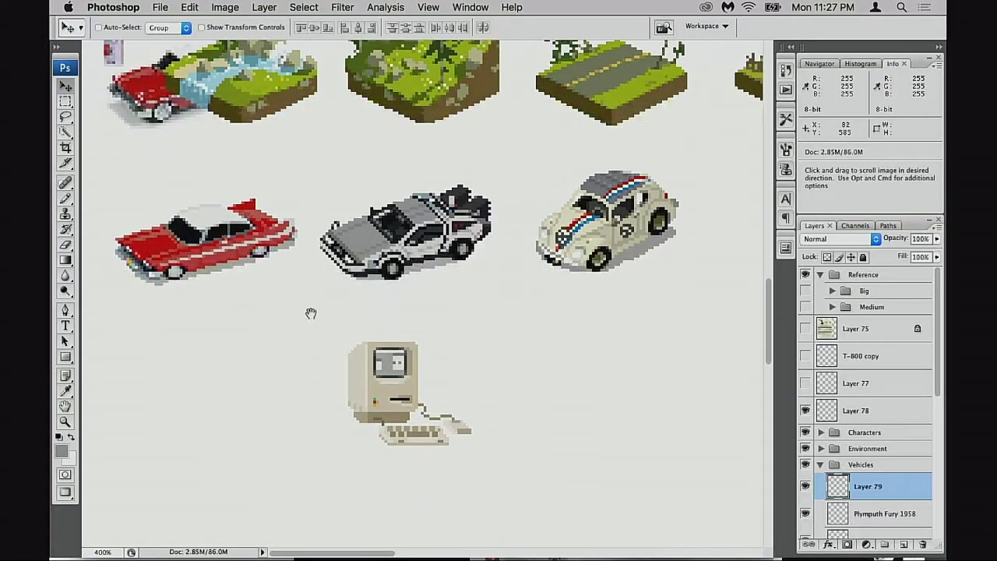
pyautogui.scroll(2, 257, 319)
pyautogui.scroll(3, 335, 331)
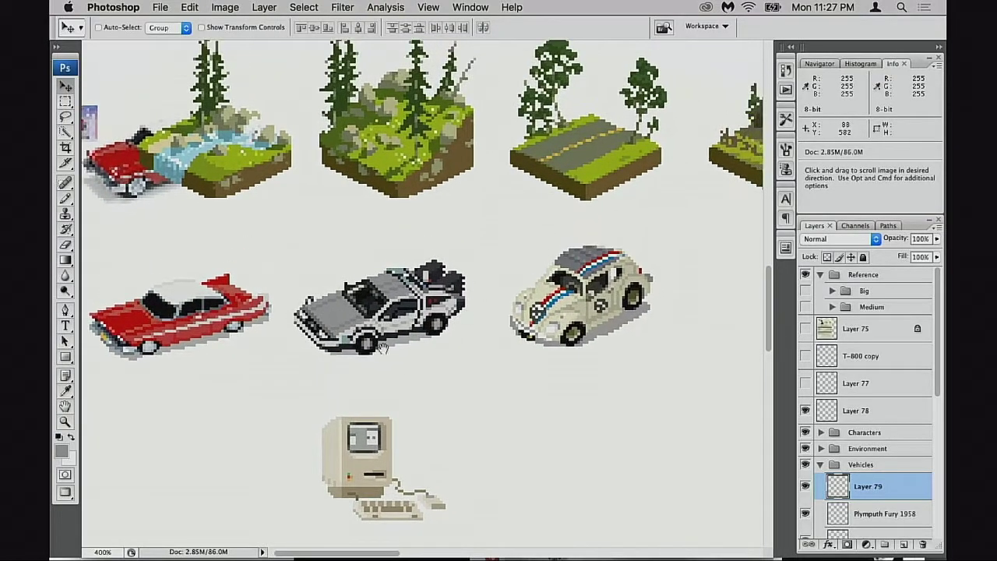
pyautogui.moveTo(253, 299); pyautogui.dragTo(258, 332)
pyautogui.moveTo(187, 272); pyautogui.dragTo(245, 467)
pyautogui.moveTo(244, 467); pyautogui.dragTo(243, 273)
pyautogui.moveTo(244, 272); pyautogui.dragTo(221, 390)
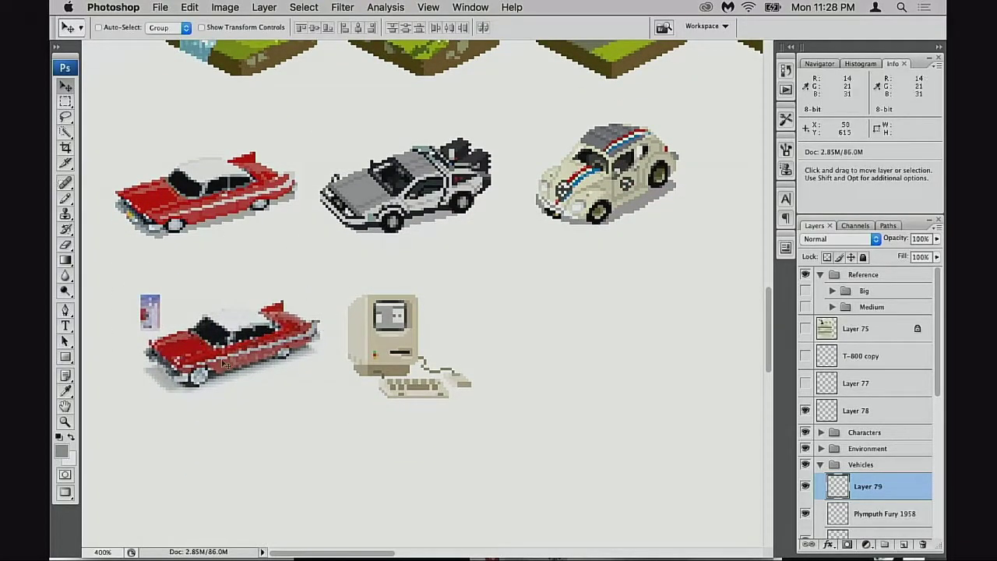
pyautogui.moveTo(282, 357); pyautogui.dragTo(287, 301)
pyautogui.moveTo(233, 318); pyautogui.dragTo(230, 341)
# - Delete the pasted photo's layer from the 1985 Assets file and undo the reference photo's resize
pyautogui.moveTo(845, 491); pyautogui.dragTo(922, 543)
pyautogui.scroll(2, 395, 294)
pyautogui.press('f')
pyautogui.press('f')
pyautogui.press('f')
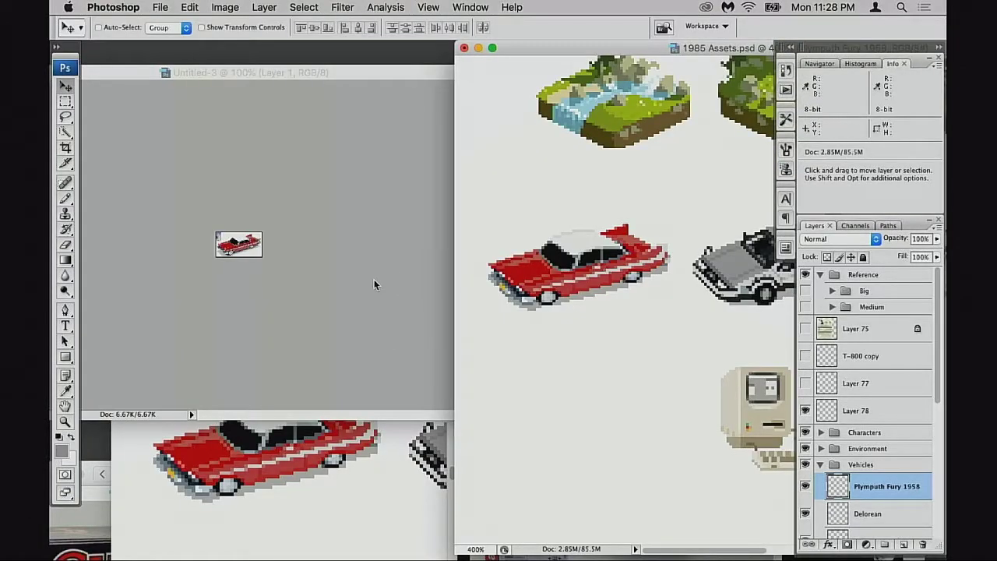
pyautogui.click(374, 279)
pyautogui.press('super+z')
# - Arrange the 500% car view above the reference photo and place the main 1985 Assets window beside them
pyautogui.click(360, 423)
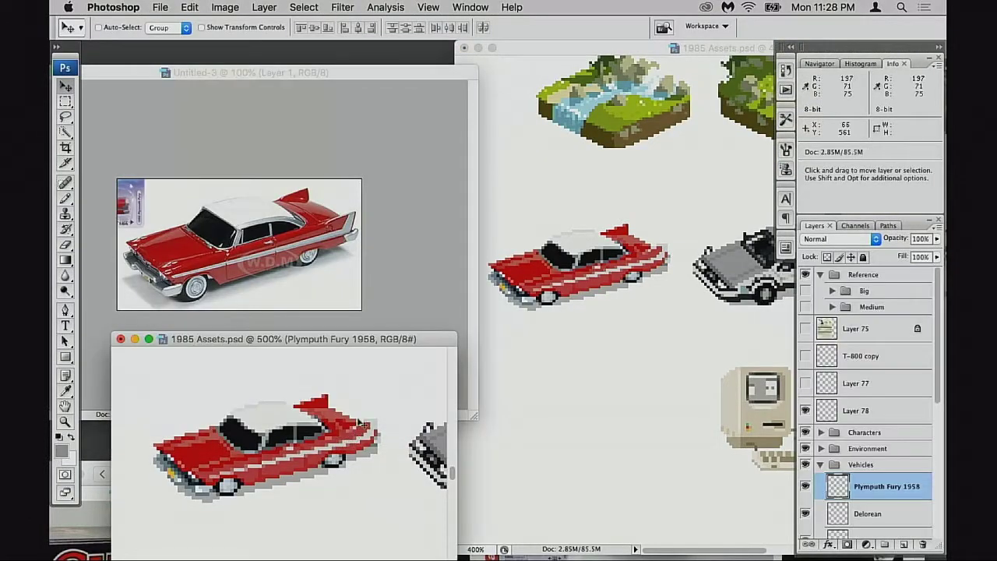
pyautogui.moveTo(372, 339); pyautogui.dragTo(341, 112)
pyautogui.click(372, 64)
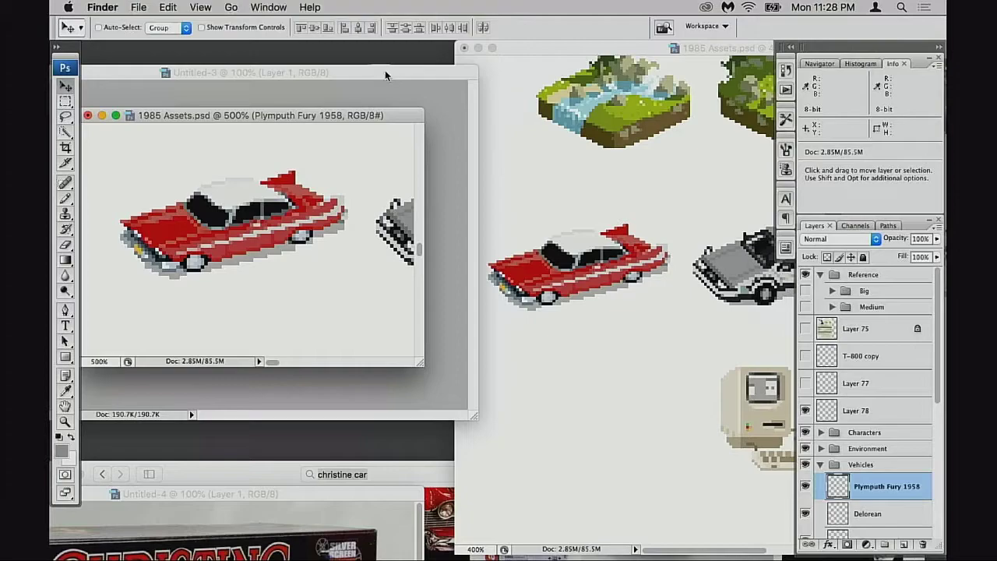
pyautogui.click(386, 73)
pyautogui.moveTo(388, 78); pyautogui.dragTo(343, 429)
pyautogui.click(414, 114)
pyautogui.moveTo(513, 48); pyautogui.dragTo(386, 54)
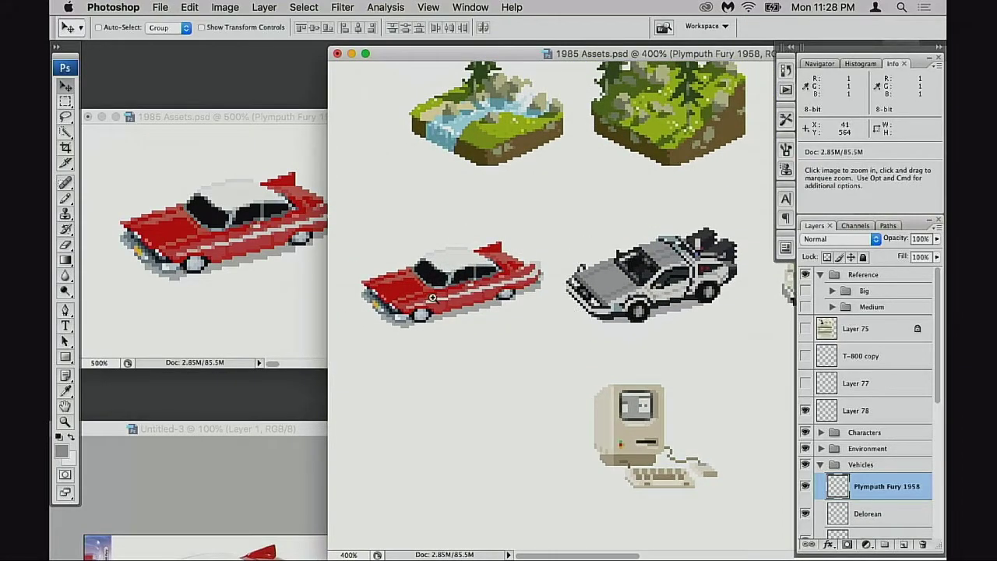
# - Examine the Plymouth at 700% while toggling the Plymouth Fury 1958 layer's visibility off and on
pyautogui.click(432, 298)
pyautogui.click(421, 304)
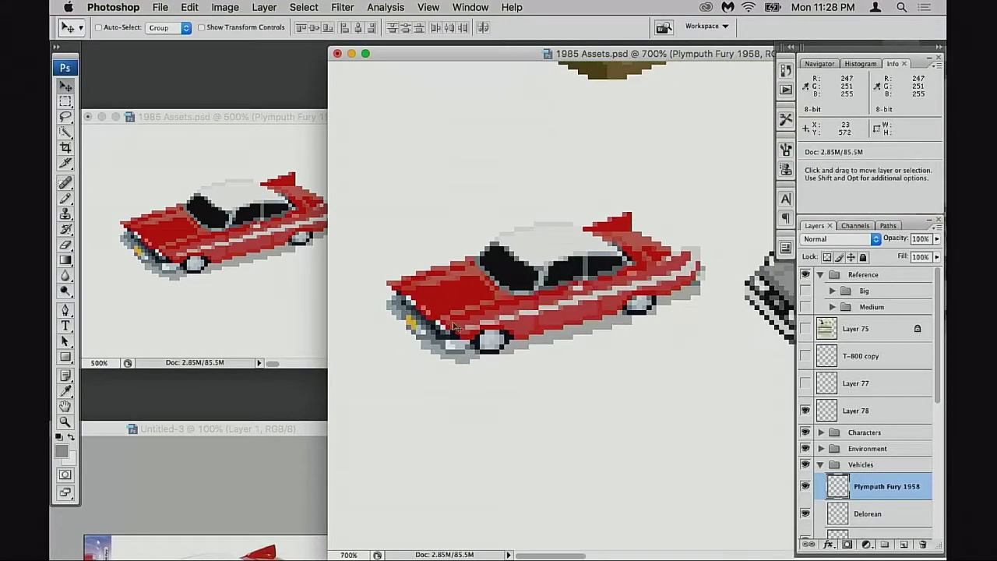
pyautogui.click(805, 485)
pyautogui.click(805, 485)
pyautogui.moveTo(607, 365); pyautogui.dragTo(606, 353)
# - Try to paint a pixel at the hood's front corner with the Pencil in red sampled from the car
pyautogui.press('b')
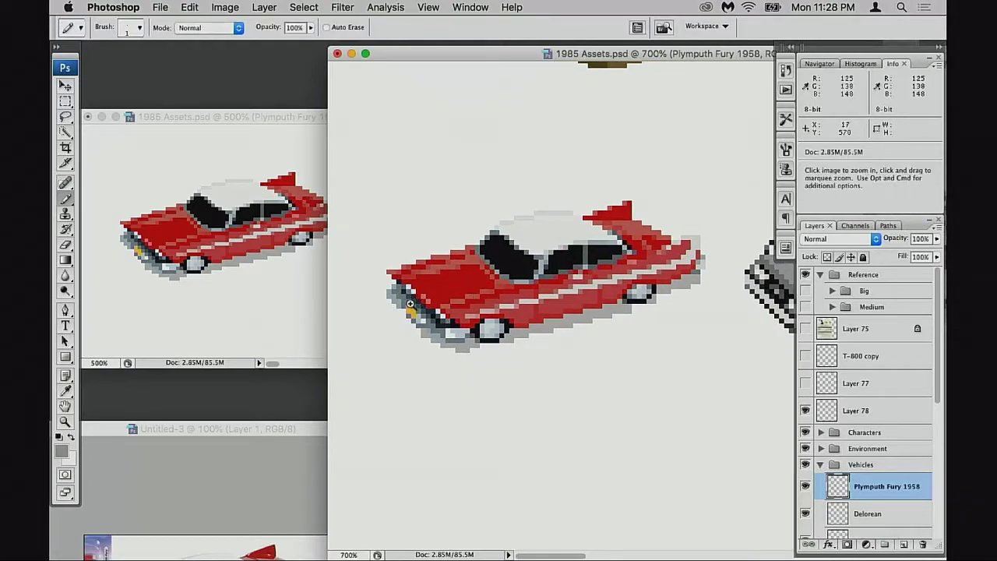
pyautogui.press('super+equal')
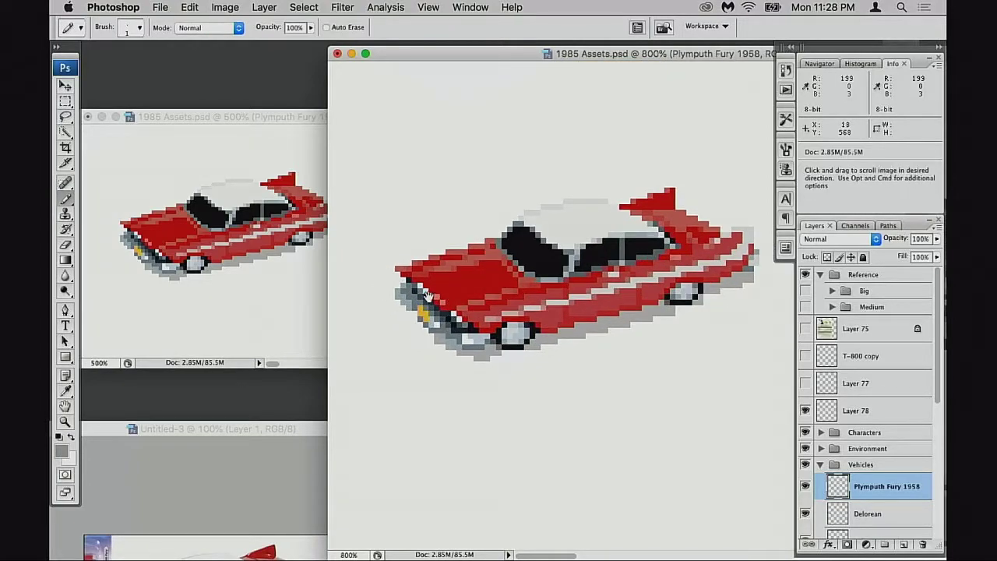
pyautogui.press('super+equal')
pyautogui.keyDown('alt'); pyautogui.click(446, 271); pyautogui.keyUp('alt')
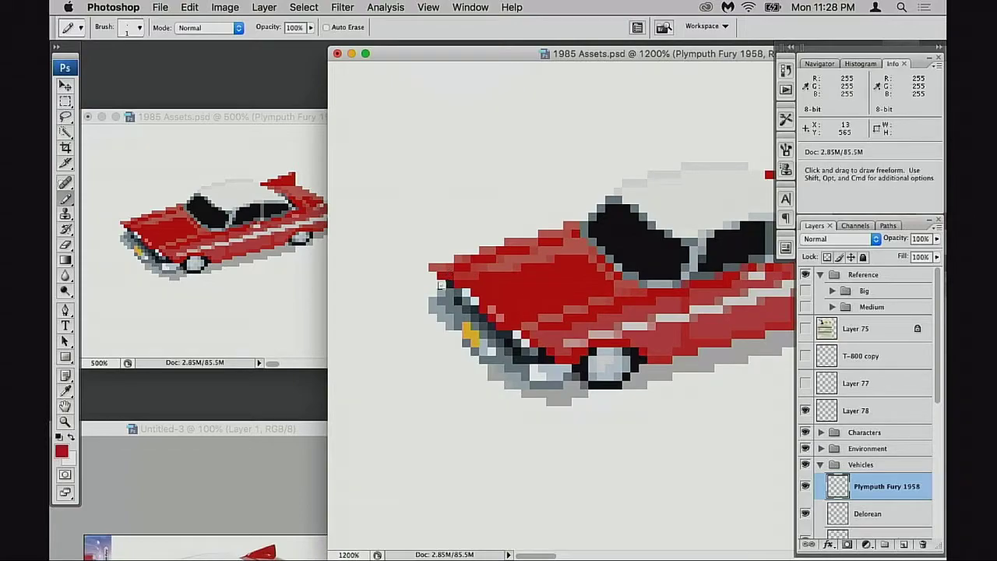
pyautogui.click(433, 276)
# - Step back through the recent edits, and restore the deletion of the pasted photo's layer
pyautogui.press('alt+super+z')
pyautogui.press('alt+super+z')
pyautogui.press('alt+super+z')
pyautogui.press('alt+super+z')
pyautogui.press('alt+super+z')
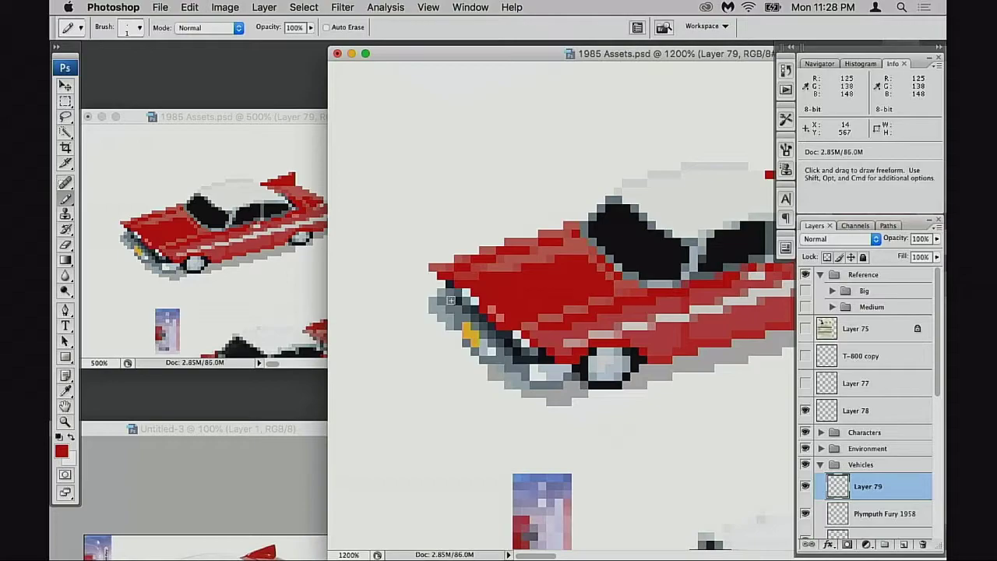
pyautogui.press('super+v')
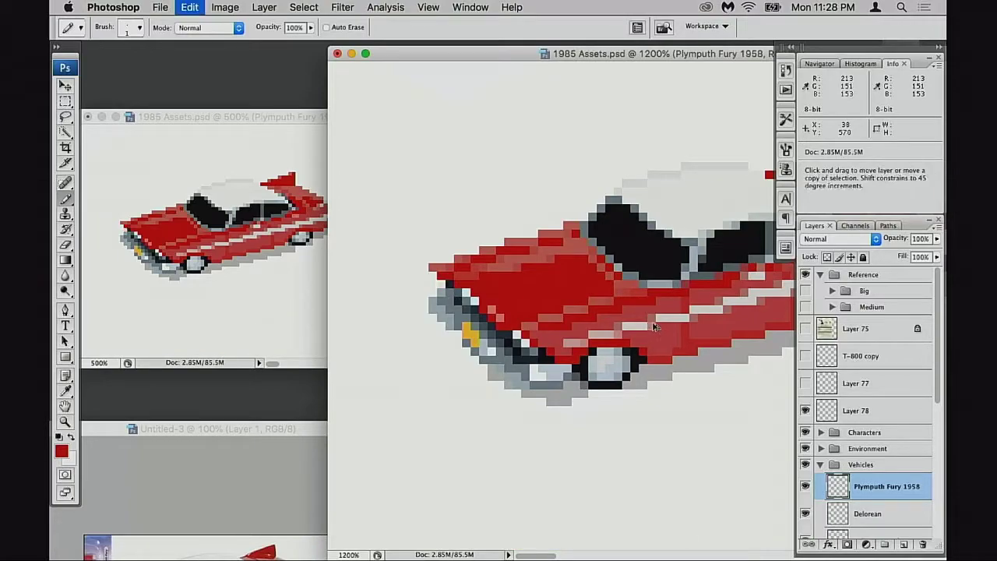
pyautogui.press('super+z')
# - Toggle the Plymouth Fury 1958 layer's visibility at several zoom levels to inspect the car's body and shadow
pyautogui.moveTo(658, 327); pyautogui.dragTo(592, 332)
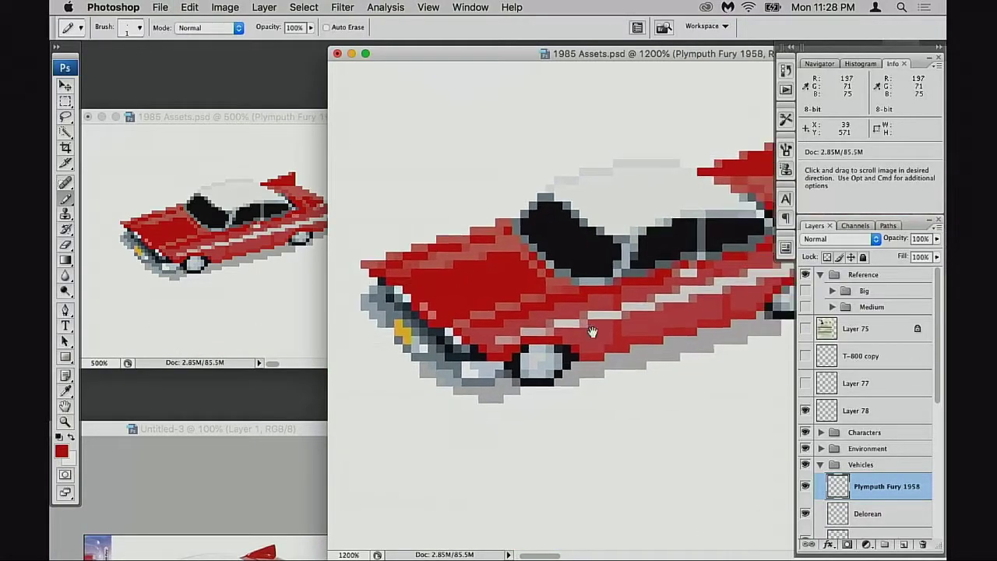
pyautogui.keyDown('alt'); pyautogui.click(654, 350); pyautogui.keyUp('alt')
pyautogui.click(807, 486)
pyautogui.click(807, 486)
pyautogui.press('super+minus')
pyautogui.press('super+minus')
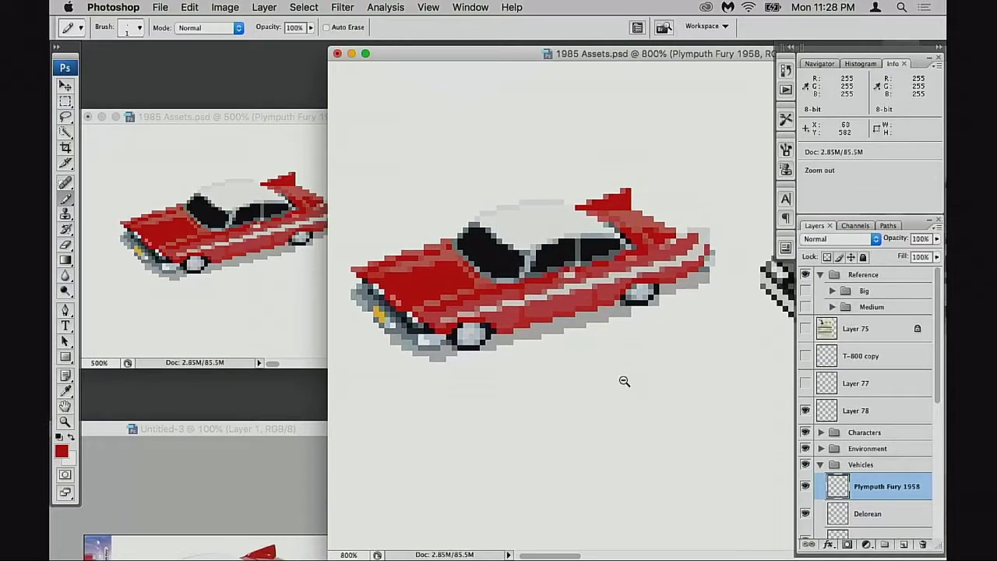
pyautogui.click(808, 486)
pyautogui.click(808, 487)
pyautogui.moveTo(653, 314); pyautogui.dragTo(623, 395)
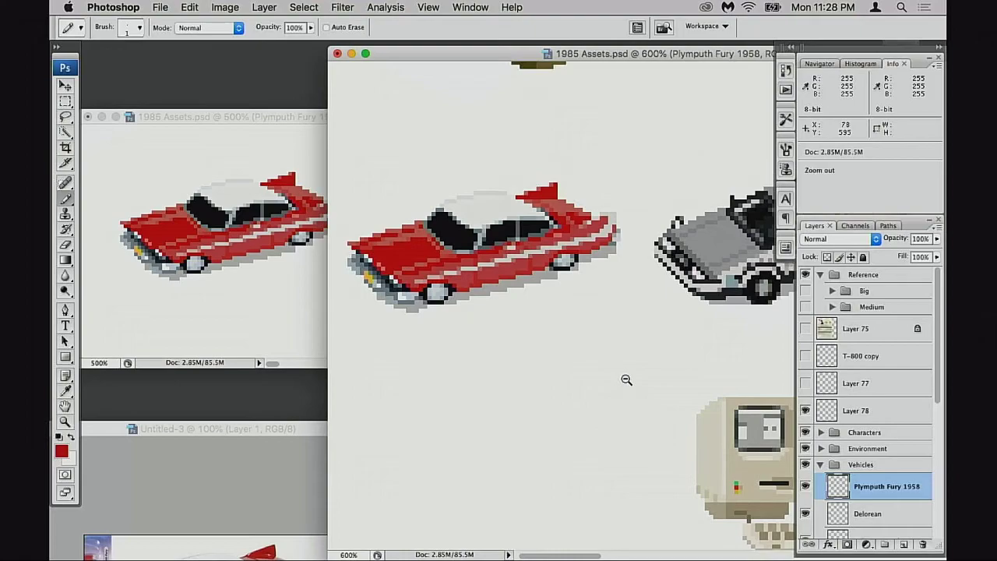
# - Compare the Plymouth with the DeLorean and the Beetle at 400% in full-screen view
pyautogui.press('super+minus')
pyautogui.press('super+minus')
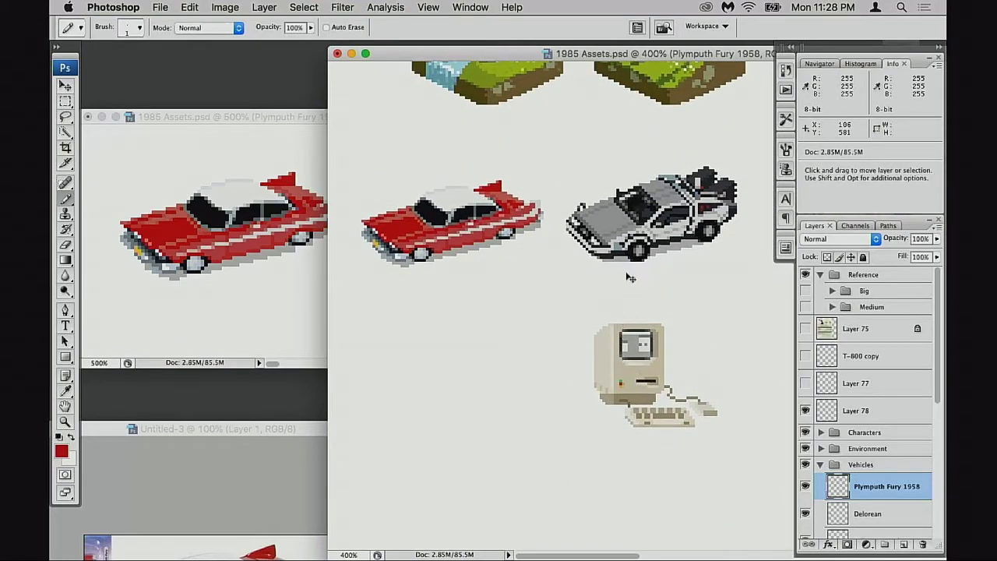
pyautogui.press('f')
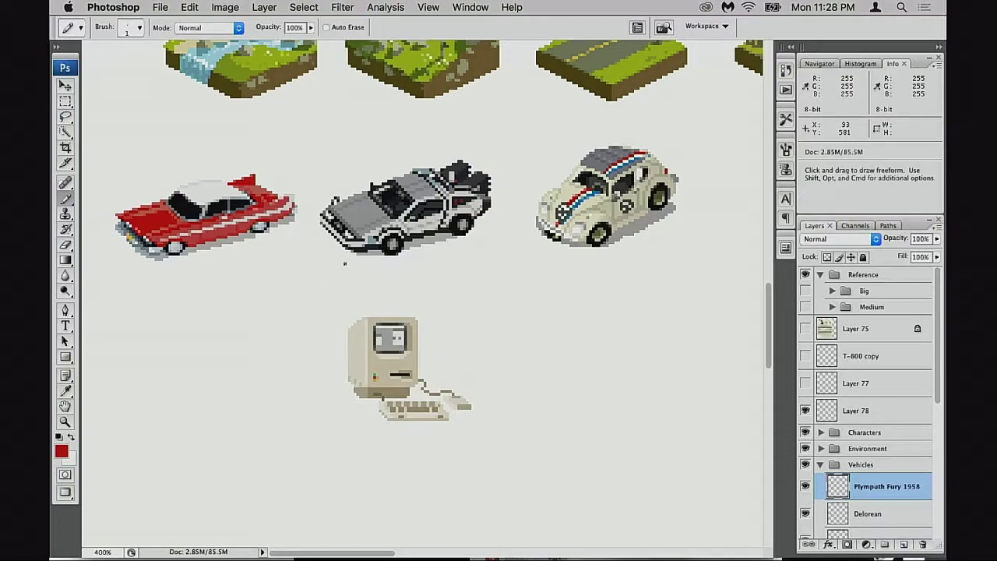
pyautogui.moveTo(406, 272); pyautogui.dragTo(400, 305)
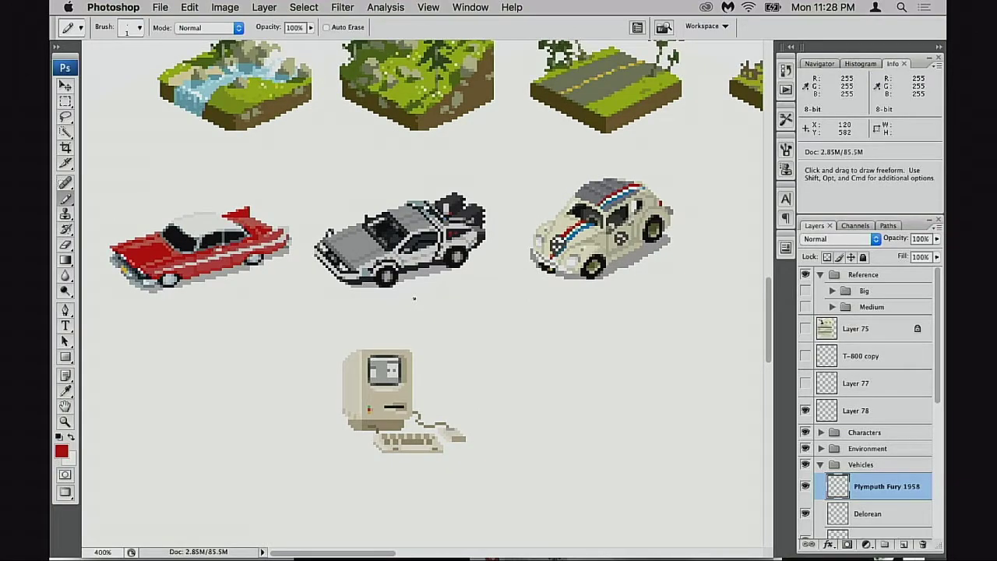
pyautogui.press('f')
pyautogui.press('f')
pyautogui.press('f')
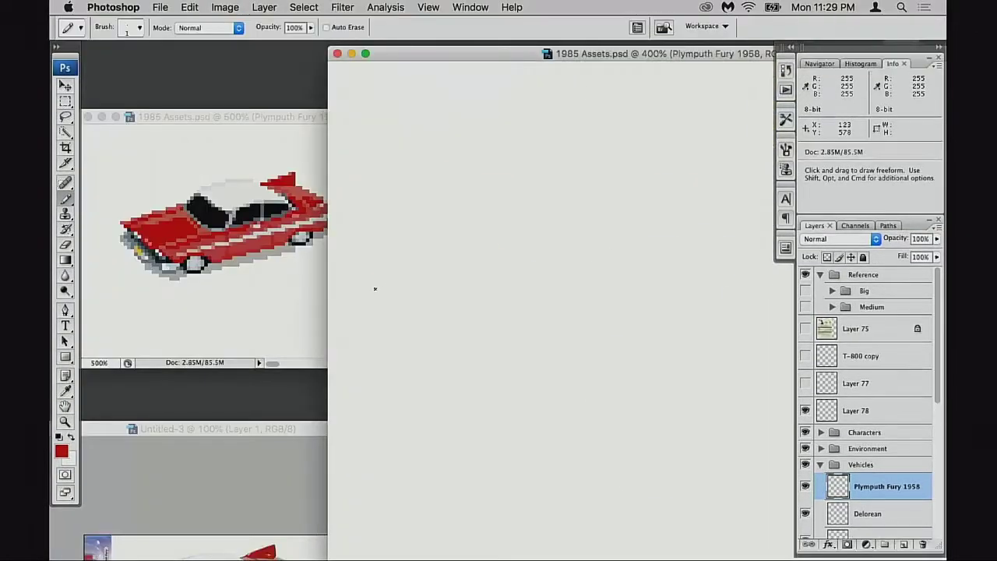
# - Close the Untitled-3 reference photo and the "christine car" search window, and bring the Untitled-4 photo window into view
pyautogui.moveTo(266, 429); pyautogui.dragTo(435, 194)
pyautogui.press('super+w')
pyautogui.click(441, 179)
pyautogui.moveTo(262, 473); pyautogui.dragTo(413, 201)
pyautogui.press('super+w')
pyautogui.moveTo(225, 496); pyautogui.dragTo(444, 215)
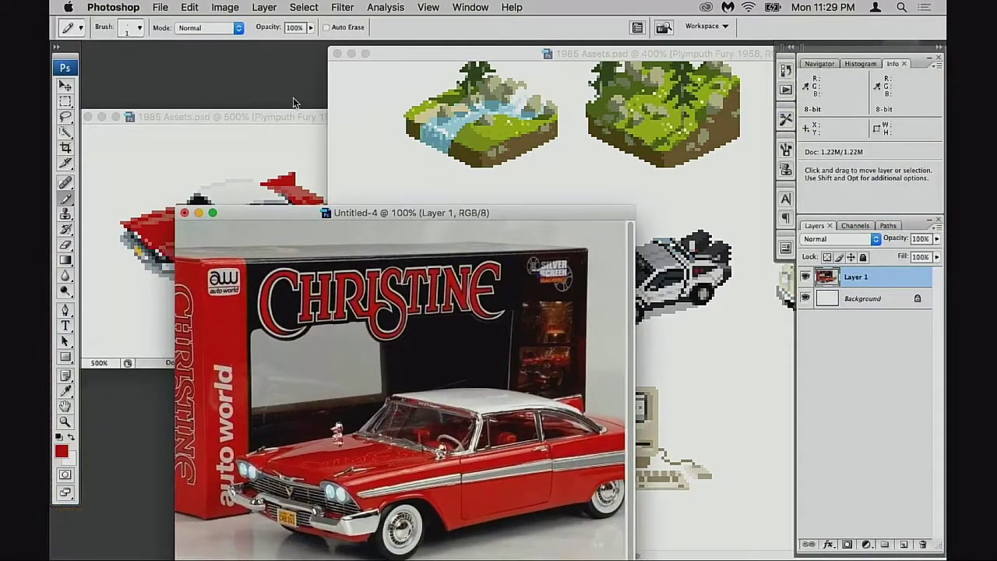
# - Arrange the Untitled-4 photo and the 500% view of 1985 Assets side by side to compare the real and pixel-art cars
pyautogui.moveTo(355, 101); pyautogui.dragTo(360, 102)
pyautogui.moveTo(305, 115); pyautogui.dragTo(671, 83)
pyautogui.moveTo(397, 213); pyautogui.dragTo(207, 141)
pyautogui.press('Tab')
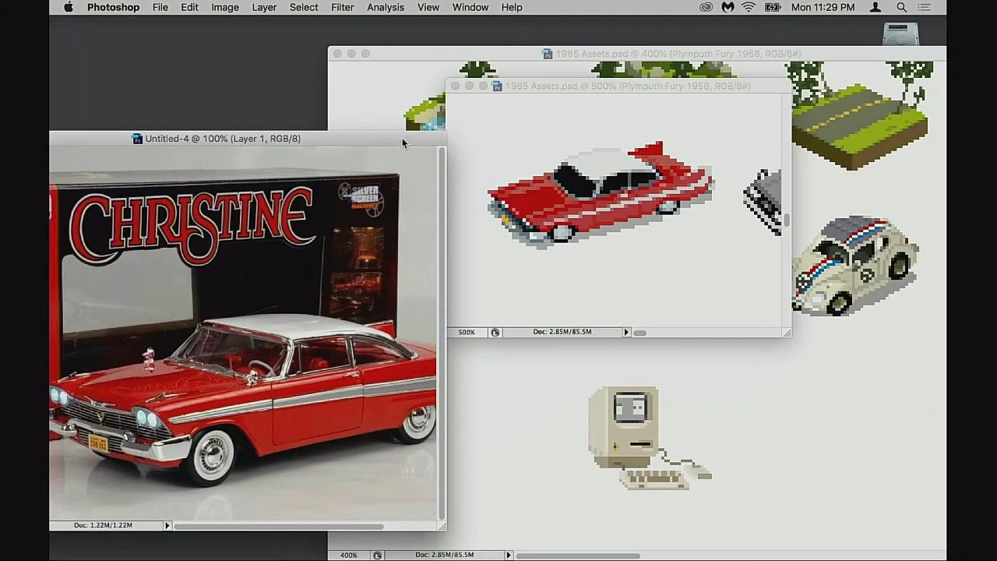
pyautogui.moveTo(402, 140); pyautogui.dragTo(409, 121)
pyautogui.moveTo(635, 84); pyautogui.dragTo(738, 105)
pyautogui.moveTo(432, 117); pyautogui.dragTo(561, 100)
pyautogui.moveTo(488, 227); pyautogui.dragTo(432, 233)
pyautogui.moveTo(711, 107); pyautogui.dragTo(617, 122)
pyautogui.press('Tab')
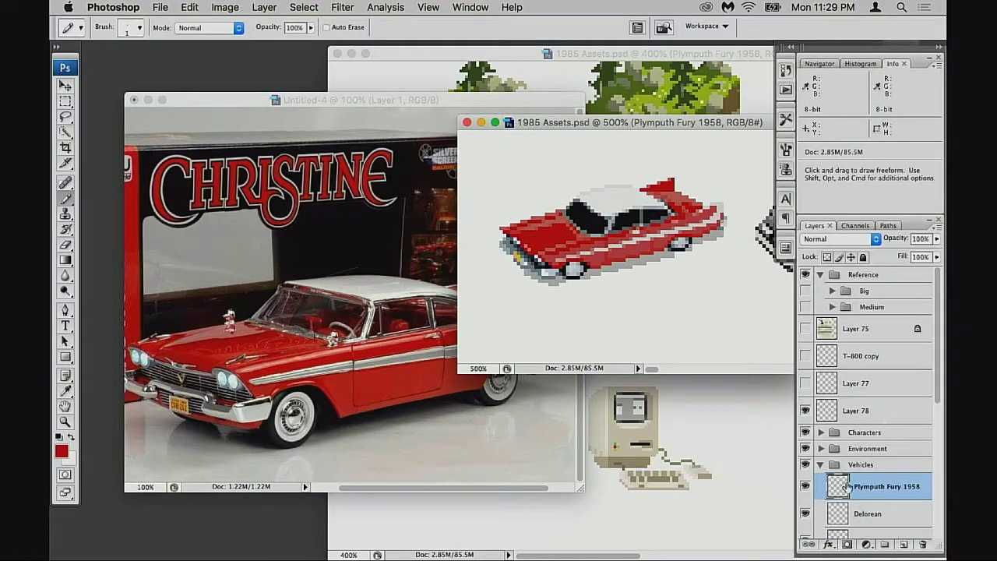
# - Shift the midtones of the Plymouth Fury 1958 layer towards red and yellow with Color Balance, keeping Preserve Luminosity on
pyautogui.press('super+b')
pyautogui.moveTo(683, 86); pyautogui.dragTo(891, 57)
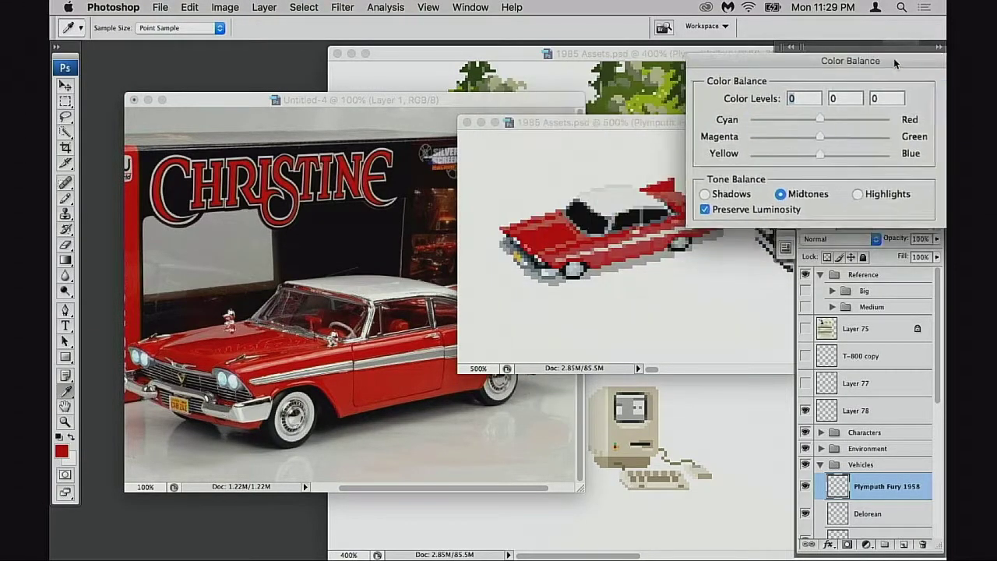
pyautogui.moveTo(817, 157); pyautogui.dragTo(804, 155)
pyautogui.moveTo(828, 122); pyautogui.dragTo(828, 121)
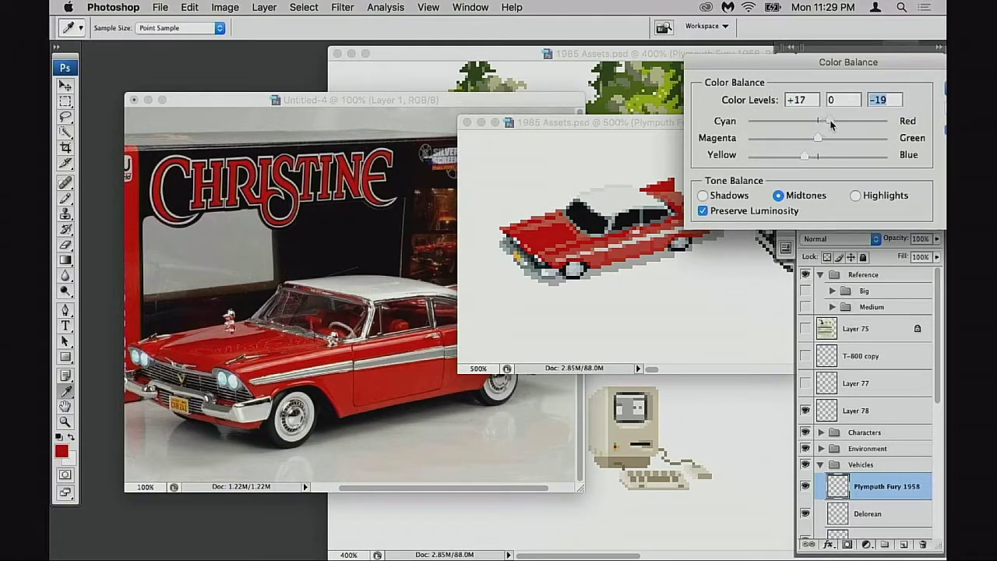
pyautogui.moveTo(791, 152)
pyautogui.mouseDown()
pyautogui.moveTo(782, 153)
pyautogui.moveTo(808, 153)
pyautogui.mouseUp()
pyautogui.moveTo(831, 121); pyautogui.dragTo(846, 116)
pyautogui.moveTo(900, 62); pyautogui.dragTo(836, 67)
pyautogui.click(911, 94)
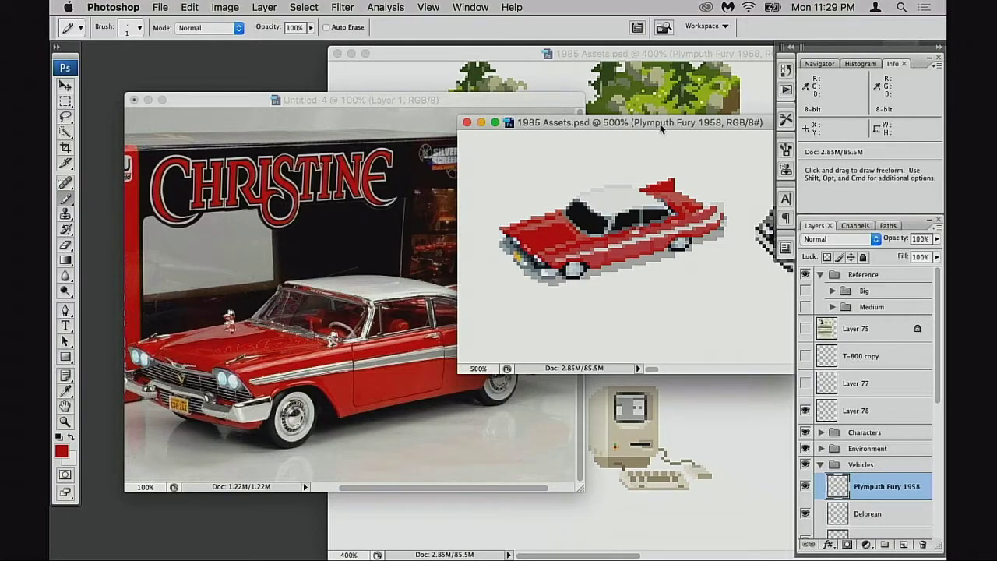
# - Close the Untitled-4 reference photo without saving, and close the 500% view of 1985 Assets
pyautogui.moveTo(661, 128); pyautogui.dragTo(648, 133)
pyautogui.moveTo(458, 103); pyautogui.dragTo(455, 103)
pyautogui.press('super+w')
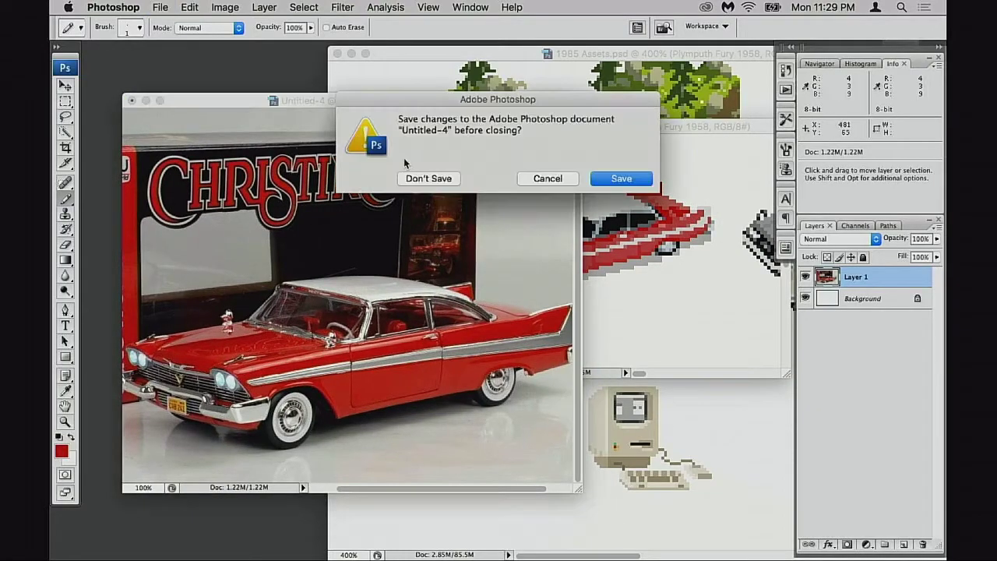
pyautogui.click(428, 180)
pyautogui.moveTo(651, 124); pyautogui.dragTo(315, 246)
pyautogui.press('super+w')
# - Switch the remaining 400% view of 1985 Assets to full-screen mode and bring the row of vehicles into view
pyautogui.moveTo(531, 56); pyautogui.dragTo(271, 60)
pyautogui.moveTo(479, 266)
pyautogui.mouseDown()
pyautogui.moveTo(485, 260)
pyautogui.moveTo(466, 276)
pyautogui.mouseUp()
pyautogui.press('f')
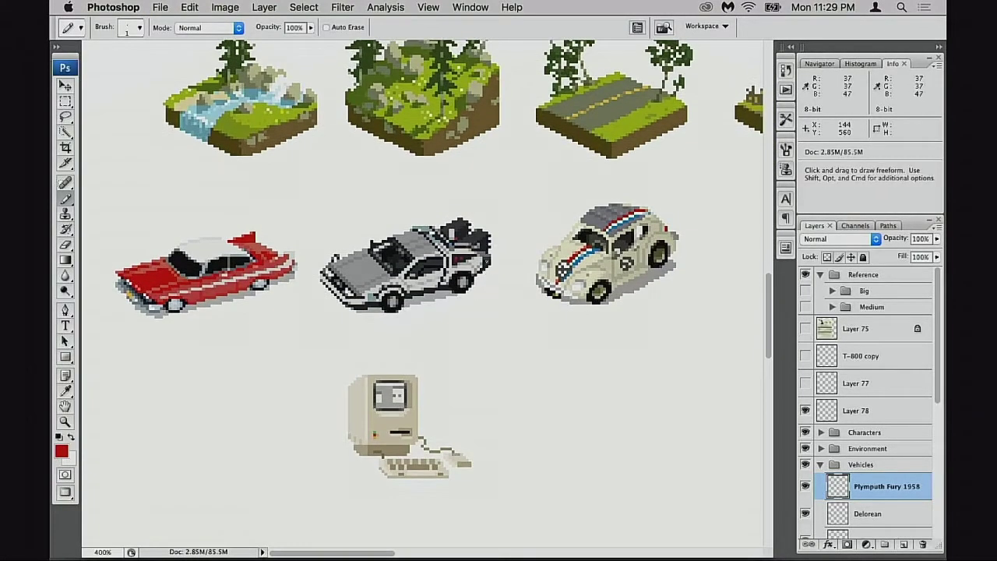
pyautogui.press('f')
pyautogui.press('super+d')
pyautogui.moveTo(397, 272); pyautogui.dragTo(505, 287)
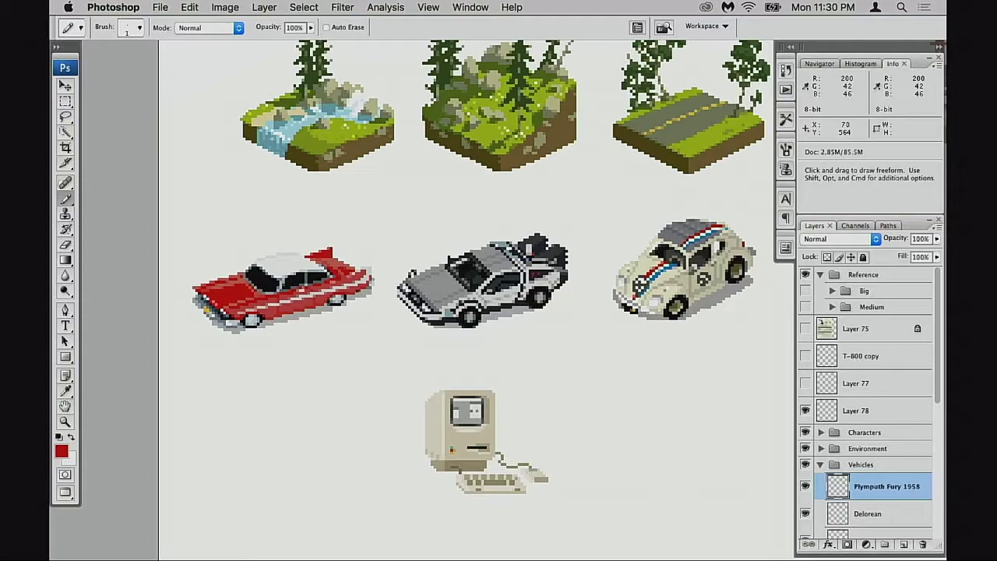
pyautogui.moveTo(508, 370); pyautogui.dragTo(382, 338)
pyautogui.moveTo(454, 347); pyautogui.dragTo(463, 436)
pyautogui.moveTo(445, 310); pyautogui.dragTo(825, 241)
# - Hide the panels and review the vehicles against the landscape tiles and the character rows above
pyautogui.press('Tab')
pyautogui.moveTo(513, 350); pyautogui.dragTo(583, 299)
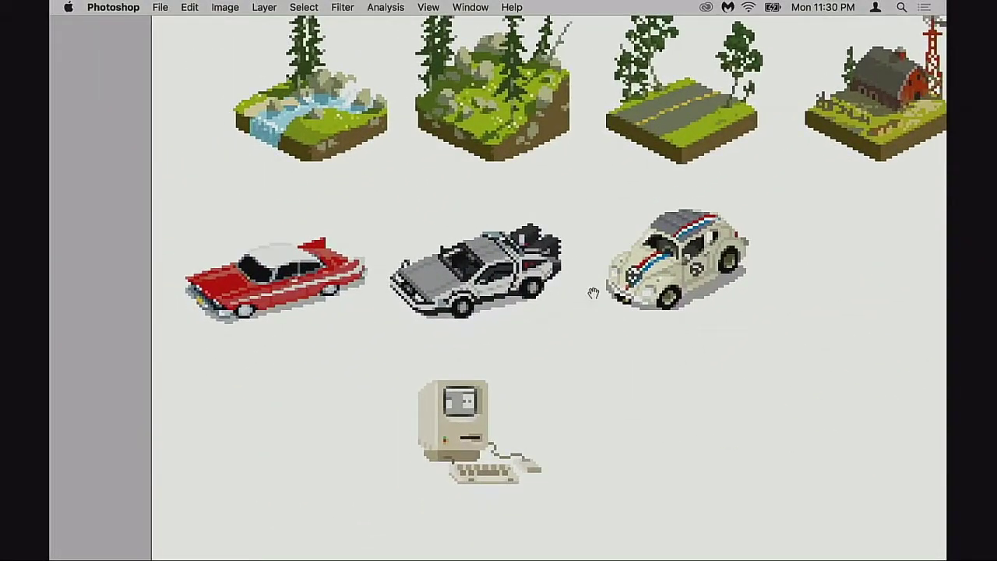
pyautogui.moveTo(550, 332); pyautogui.dragTo(475, 439)
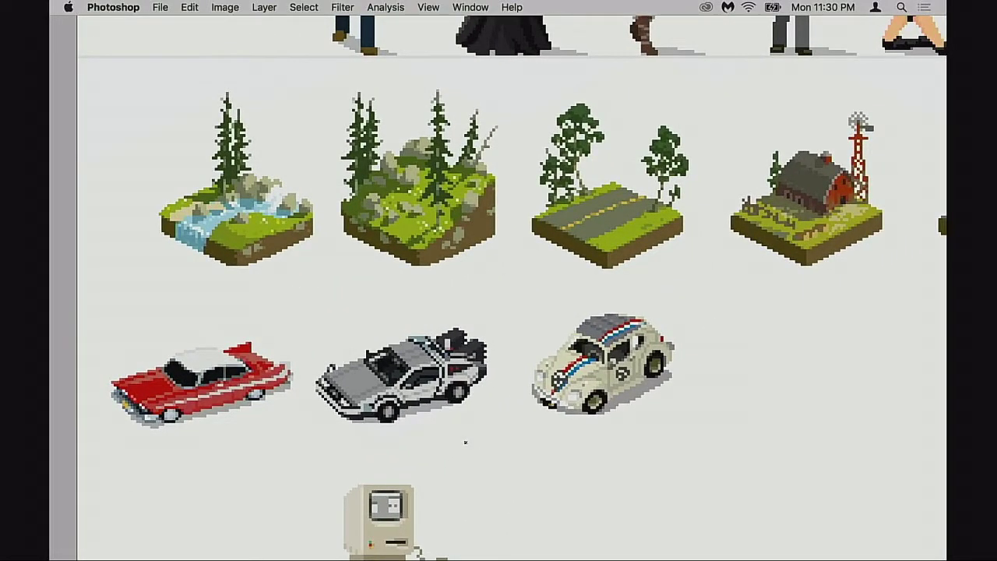
pyautogui.moveTo(432, 325); pyautogui.dragTo(485, 321)
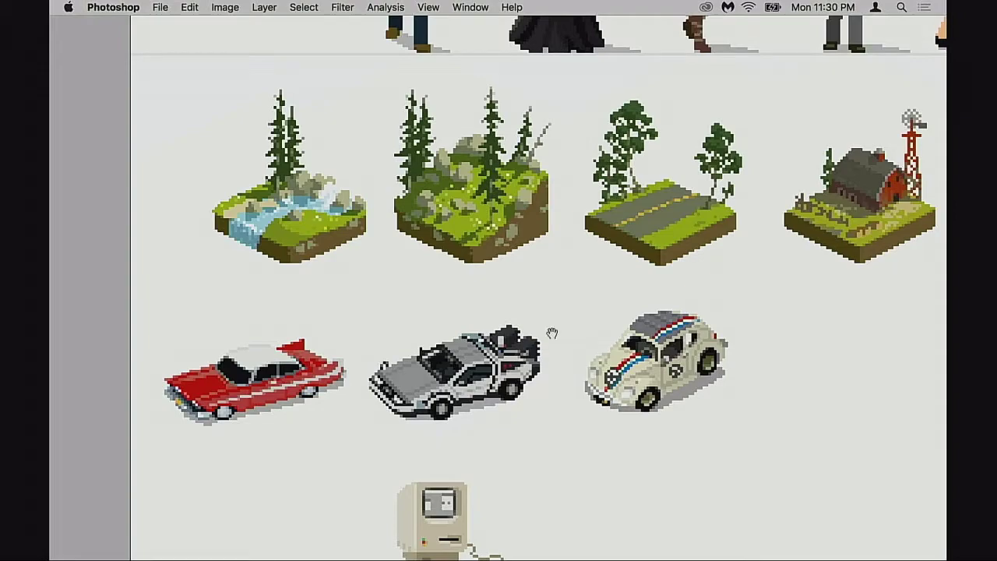
pyautogui.scroll(10, 551, 324)
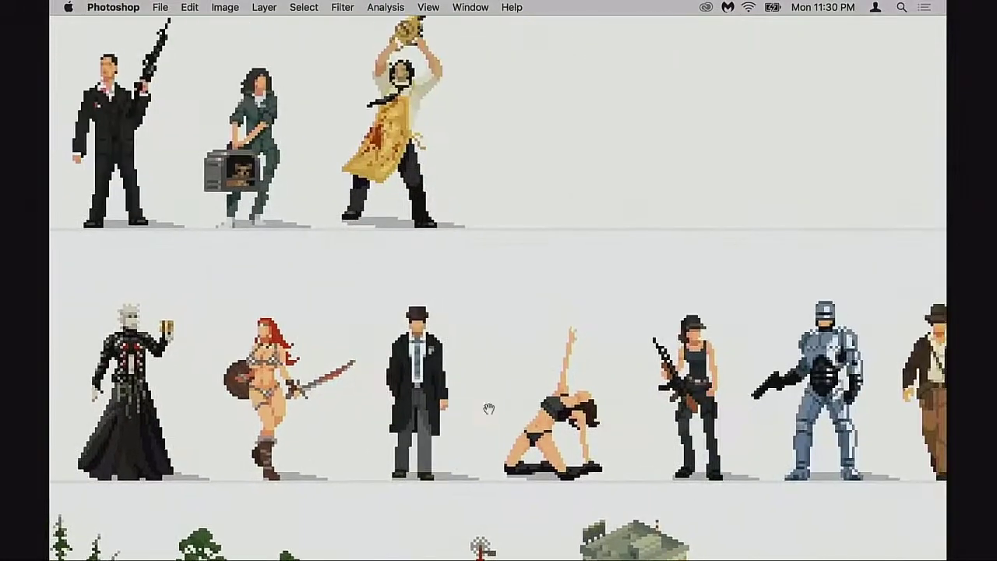
pyautogui.moveTo(489, 408)
pyautogui.mouseDown()
pyautogui.moveTo(402, 508)
pyautogui.moveTo(495, 405)
pyautogui.mouseUp()
pyautogui.moveTo(465, 241); pyautogui.dragTo(583, 217)
pyautogui.moveTo(488, 527); pyautogui.dragTo(525, 448)
pyautogui.scroll(-8, 526, 447)
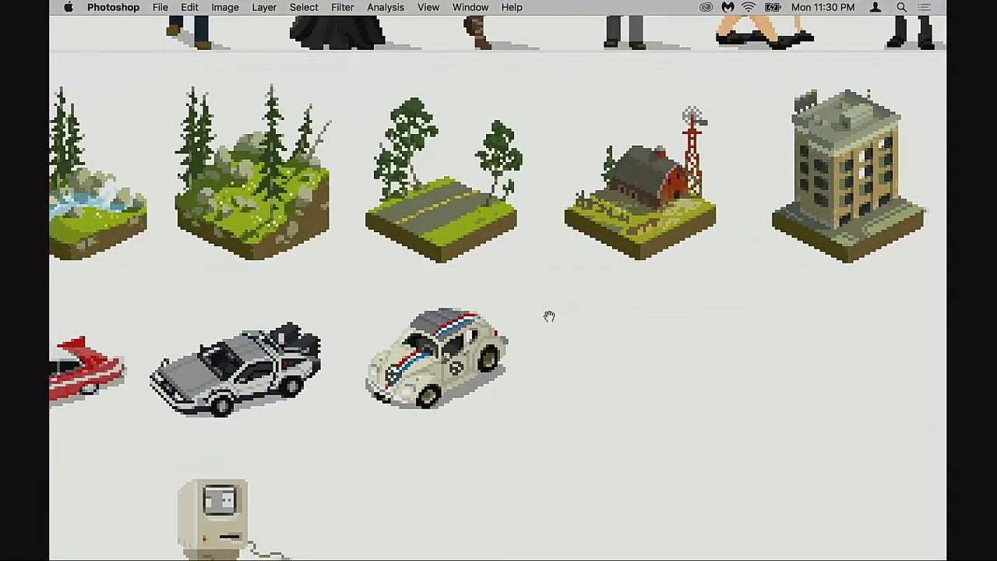
# - Examine the Plymouth, DeLorean and Beetle together with the surrounding tiles in the unobstructed view, and restore the panels
pyautogui.scroll(-3, 549, 315)
pyautogui.hscroll(-5, 549, 315)
pyautogui.moveTo(625, 265); pyautogui.dragTo(487, 343)
pyautogui.moveTo(612, 306); pyautogui.dragTo(748, 304)
pyautogui.moveTo(483, 351); pyautogui.dragTo(747, 297)
pyautogui.moveTo(435, 403); pyautogui.dragTo(421, 350)
pyautogui.moveTo(674, 337); pyautogui.dragTo(496, 377)
pyautogui.moveTo(670, 271); pyautogui.dragTo(468, 359)
pyautogui.moveTo(663, 304); pyautogui.dragTo(432, 317)
pyautogui.moveTo(670, 323); pyautogui.dragTo(438, 159)
pyautogui.moveTo(482, 238); pyautogui.dragTo(701, 285)
pyautogui.moveTo(411, 320); pyautogui.dragTo(716, 304)
pyautogui.moveTo(445, 363); pyautogui.dragTo(721, 398)
pyautogui.press('Tab')
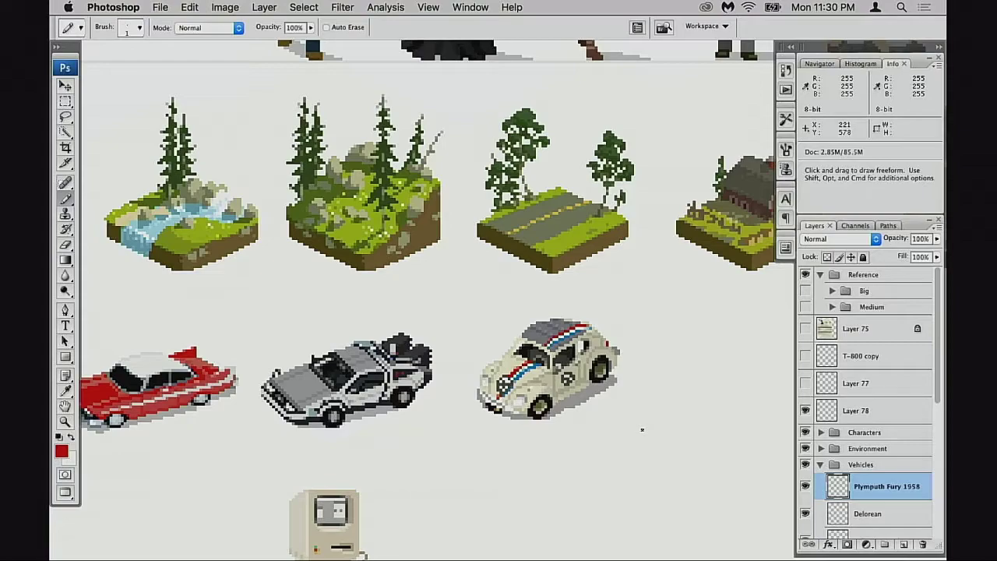
# - Check the Plymouth's colour and scale against the DeLorean, the Beetle and the Macintosh with the panels shown
pyautogui.moveTo(469, 331); pyautogui.dragTo(555, 330)
pyautogui.moveTo(491, 359)
pyautogui.mouseDown()
pyautogui.moveTo(516, 356)
pyautogui.moveTo(498, 387)
pyautogui.moveTo(534, 344)
pyautogui.mouseUp()
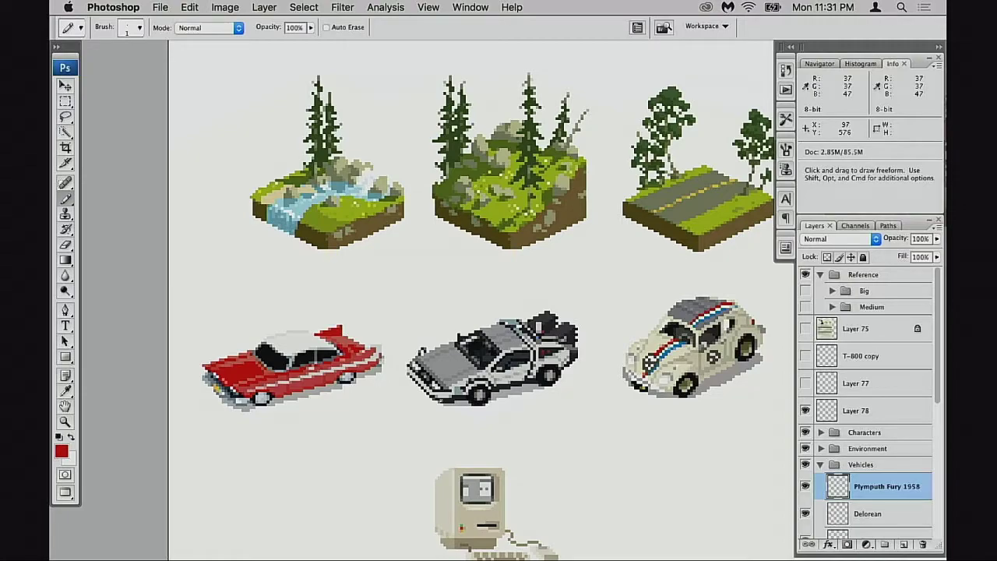
pyautogui.moveTo(385, 363)
pyautogui.mouseDown()
pyautogui.moveTo(441, 358)
pyautogui.moveTo(384, 361)
pyautogui.mouseUp()
pyautogui.moveTo(484, 359)
pyautogui.mouseDown()
pyautogui.moveTo(425, 365)
pyautogui.moveTo(514, 346)
pyautogui.moveTo(430, 347)
pyautogui.mouseUp()
pyautogui.moveTo(153, 521); pyautogui.dragTo(289, 504)
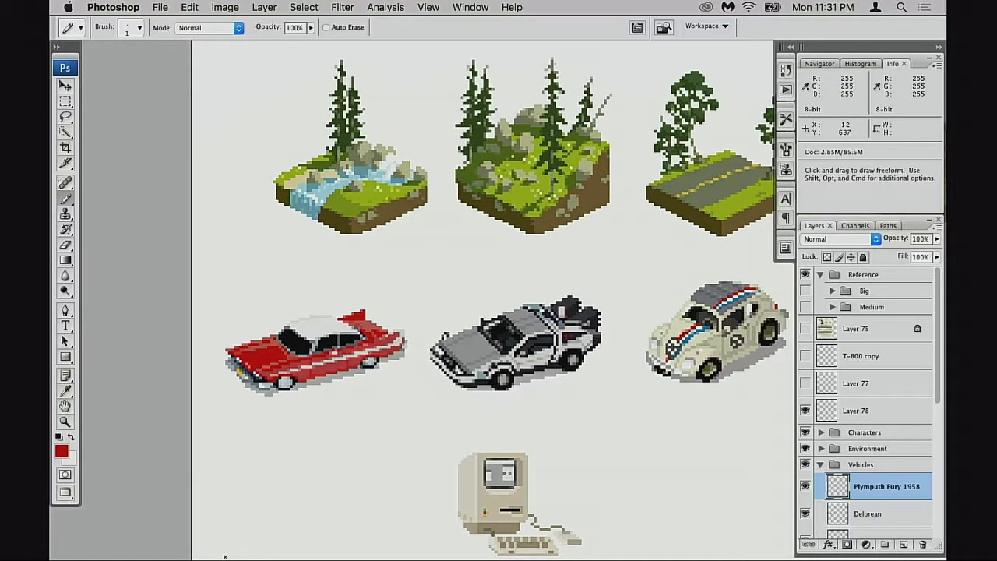
pyautogui.scroll(-5, 460, 350)
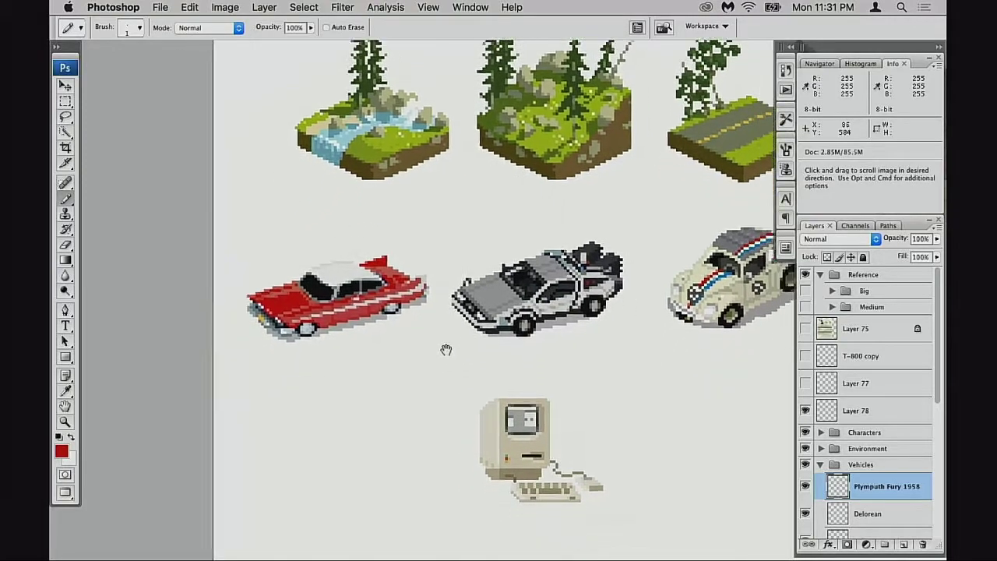
pyautogui.moveTo(484, 344); pyautogui.dragTo(416, 374)
pyautogui.scroll(10, 416, 374)
pyautogui.hscroll(6, 416, 374)
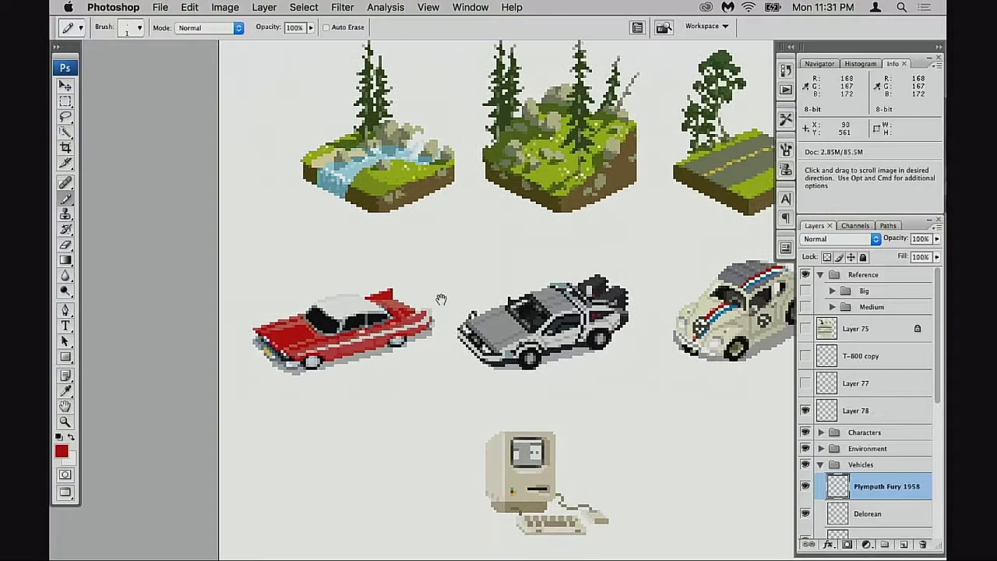
pyautogui.hscroll(7, 508, 343)
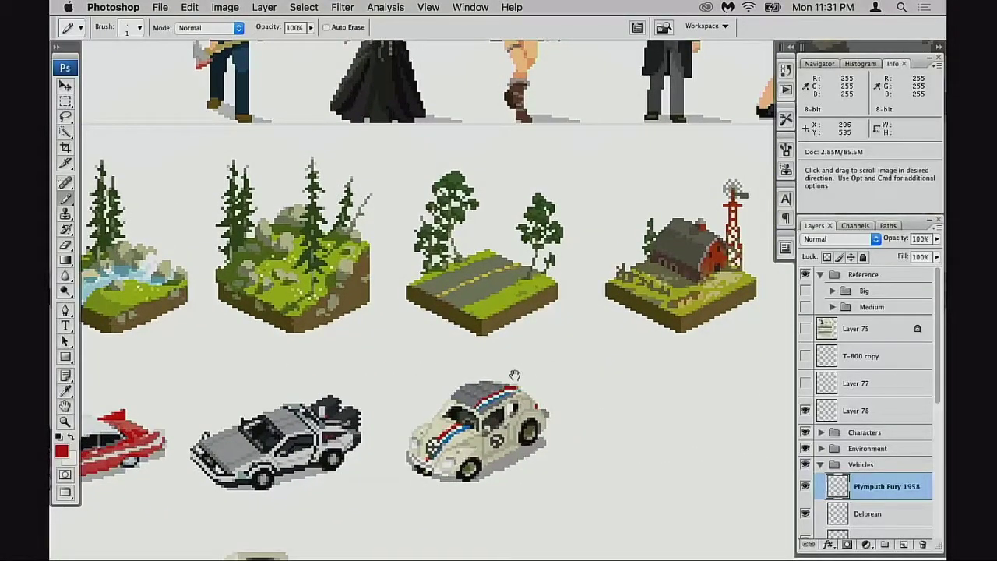
pyautogui.hscroll(-6, 537, 366)
pyautogui.scroll(-3, 538, 367)
pyautogui.press('space')
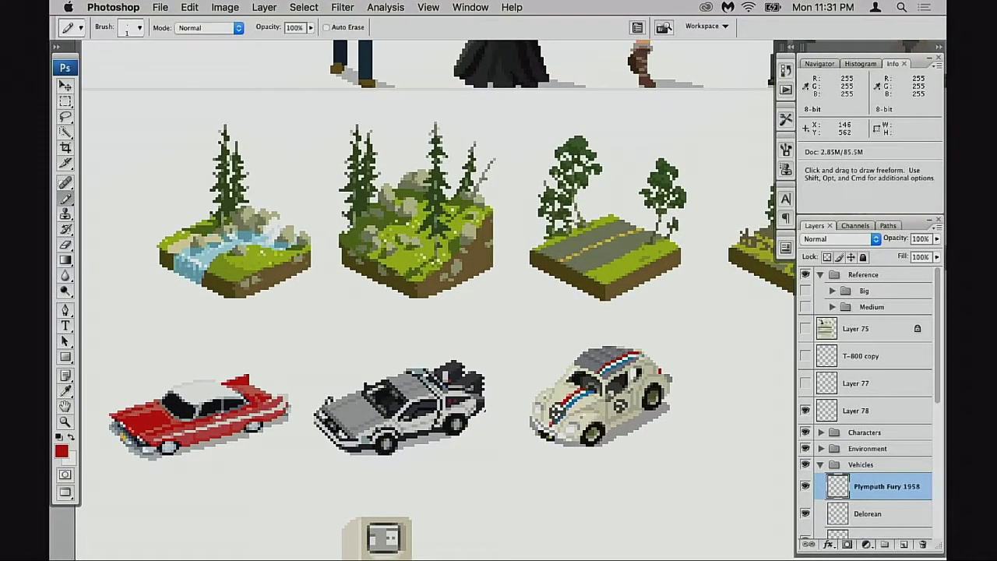